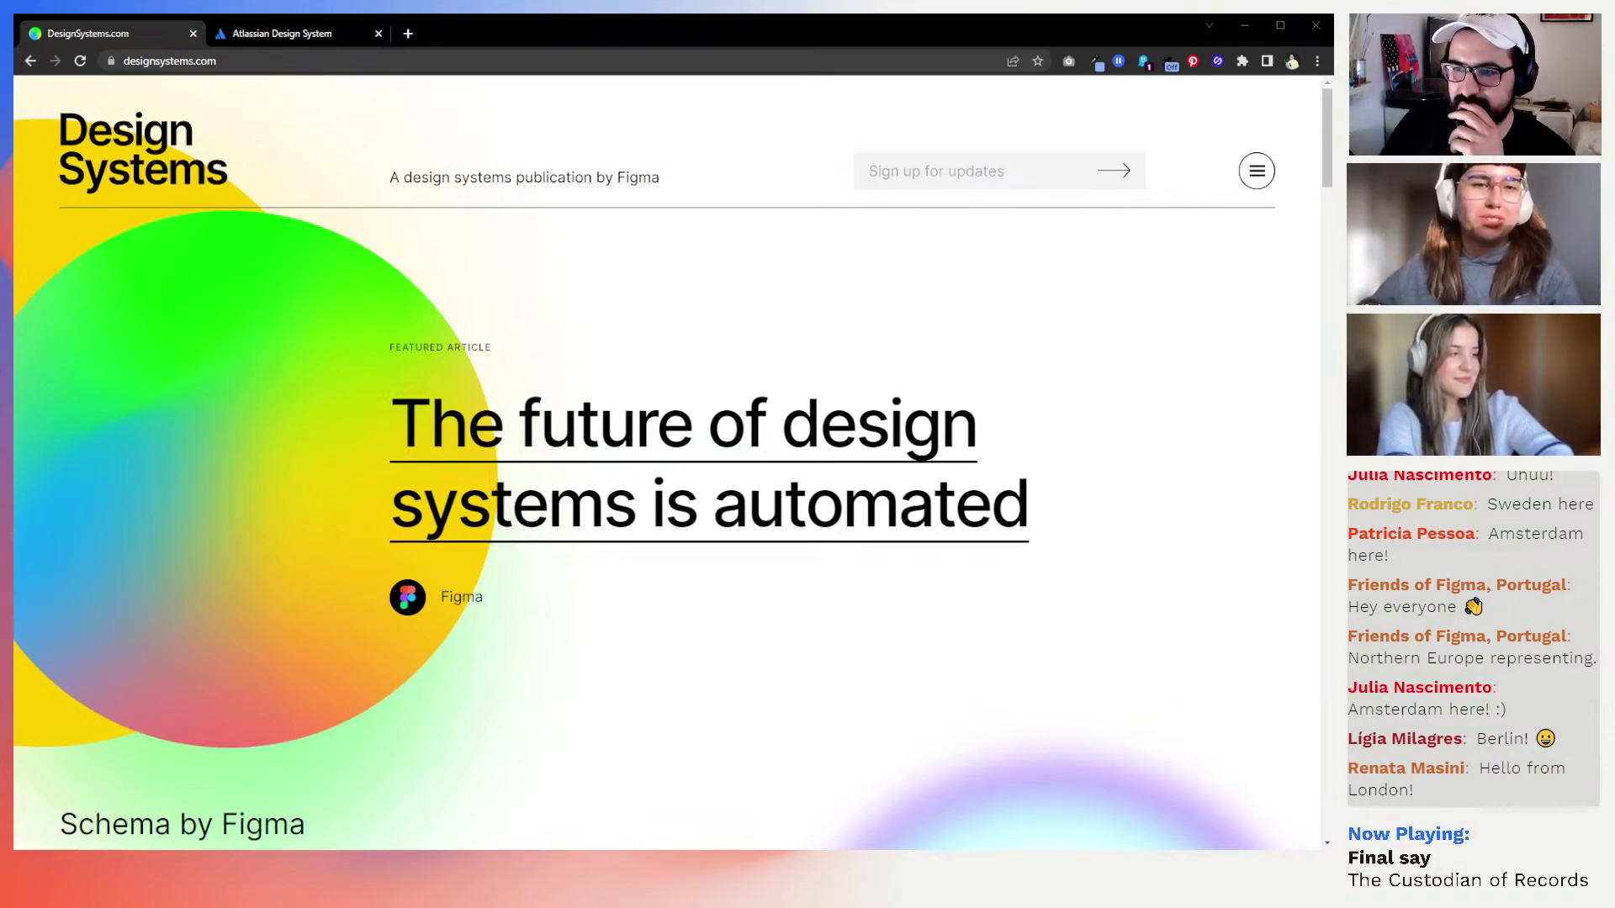
Open the featured article "The future of design systems is automated" and read through to its section on widgets
{"action": "left_click", "coordinate": [489, 530]}
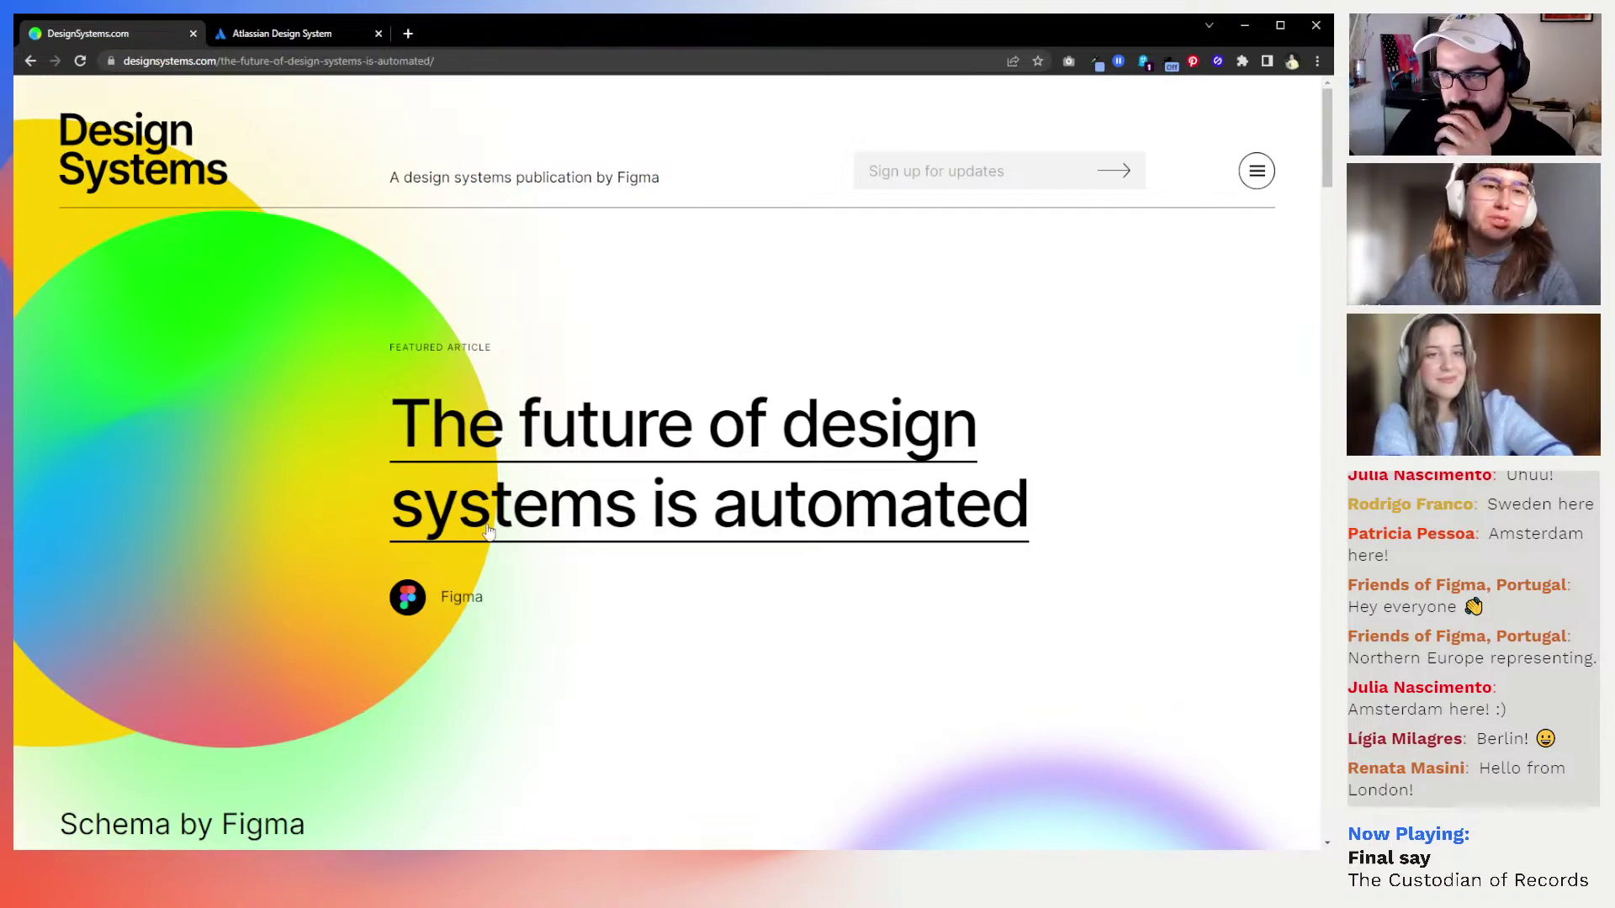
{"action": "scroll", "coordinate": [489, 530], "scroll_direction": "down", "scroll_amount": 2}
{"action": "scroll", "coordinate": [490, 530], "scroll_direction": "down", "scroll_amount": 5}
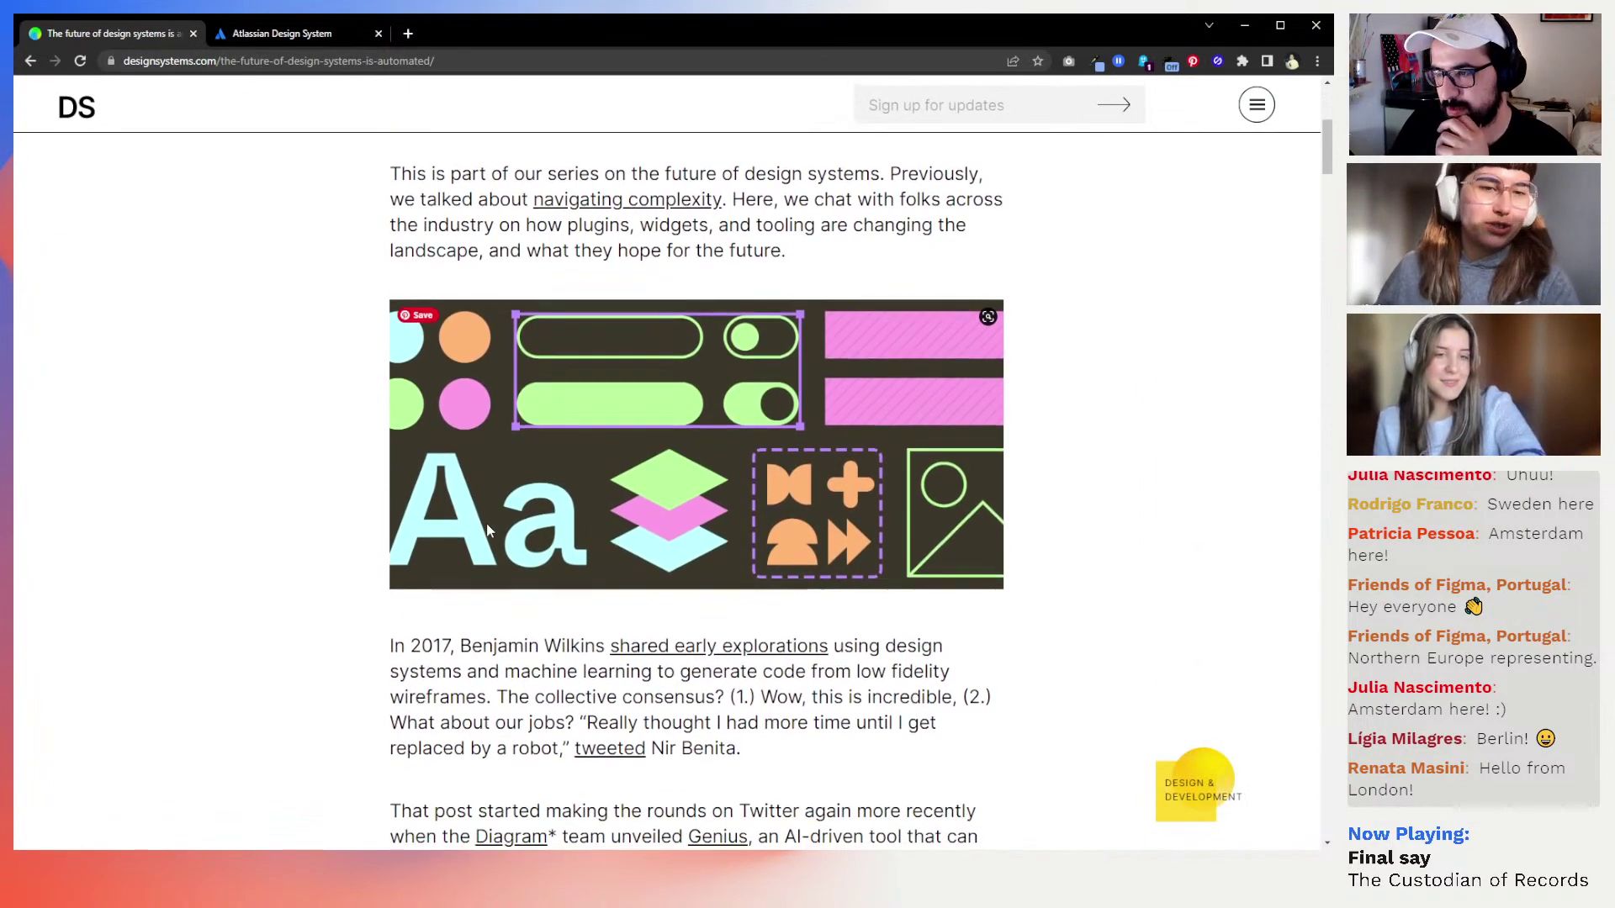
{"action": "scroll", "coordinate": [488, 530], "scroll_direction": "down", "scroll_amount": 3}
{"action": "scroll", "coordinate": [488, 530], "scroll_direction": "down", "scroll_amount": 4}
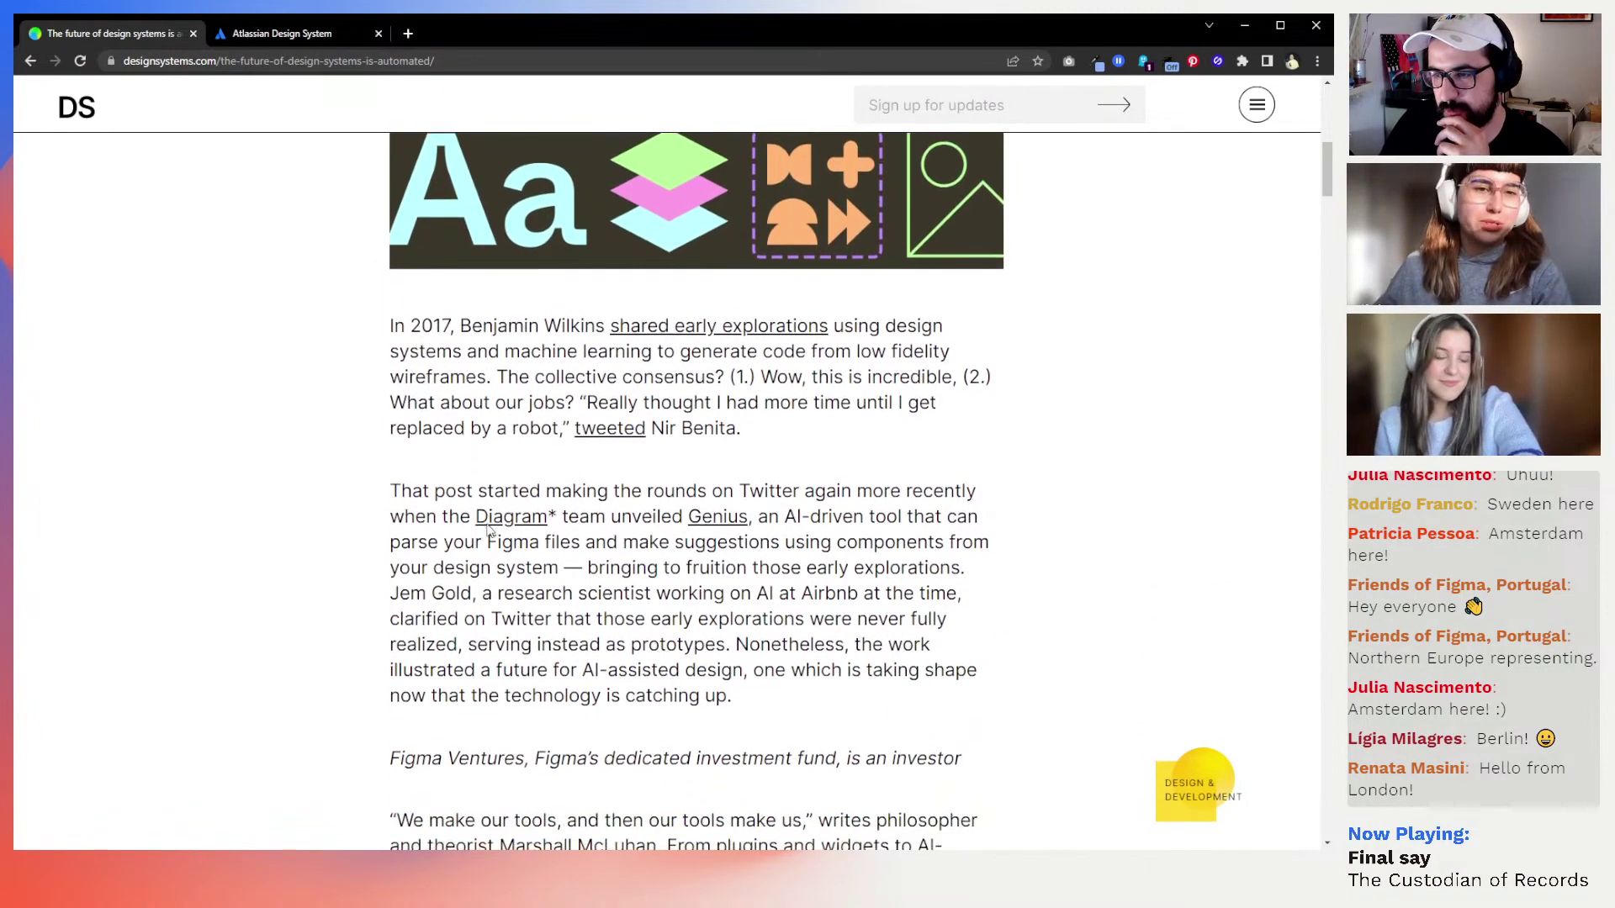
{"action": "scroll", "coordinate": [488, 525], "scroll_direction": "down", "scroll_amount": 3}
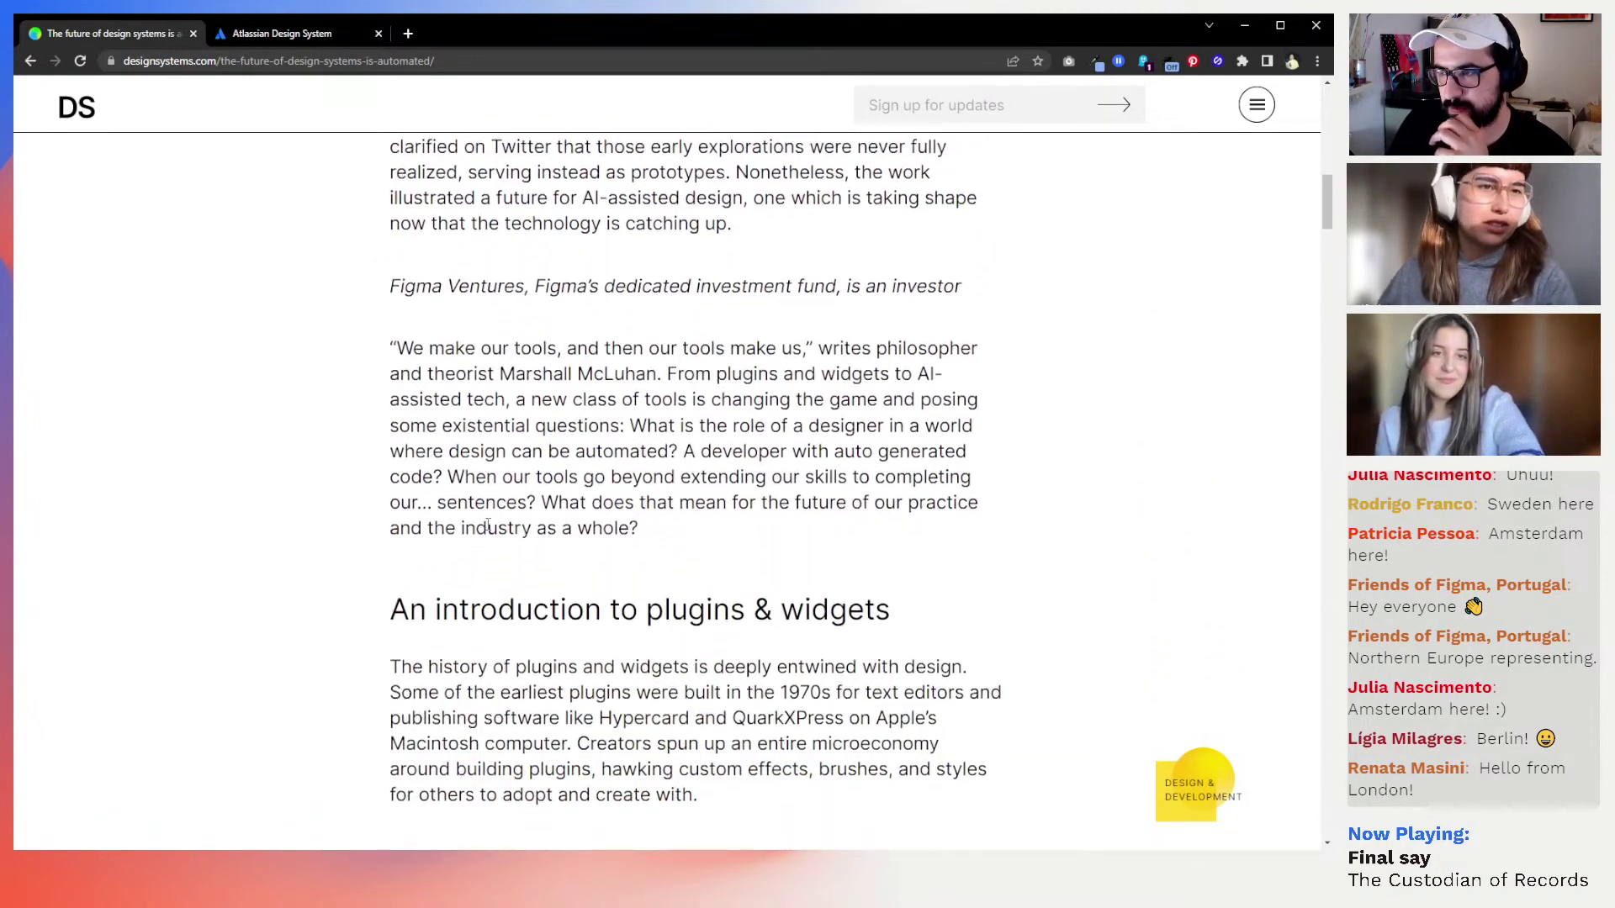
{"action": "scroll", "coordinate": [489, 530], "scroll_direction": "down", "scroll_amount": 1}
{"action": "scroll", "coordinate": [490, 530], "scroll_direction": "down", "scroll_amount": 7}
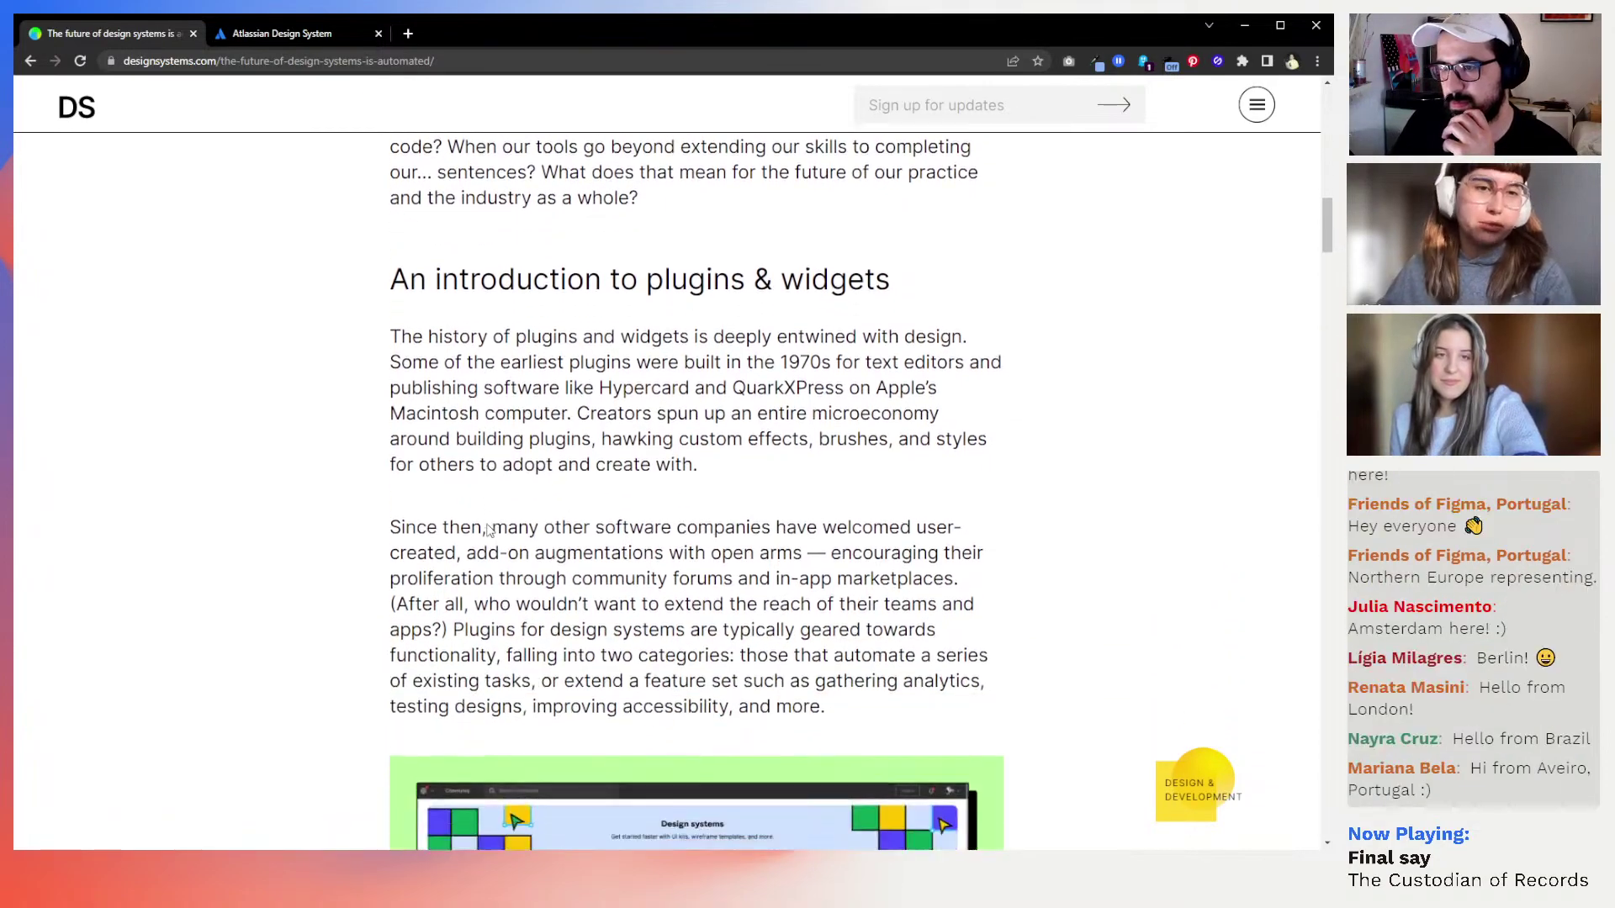
{"action": "scroll", "coordinate": [487, 525], "scroll_direction": "down", "scroll_amount": 9}
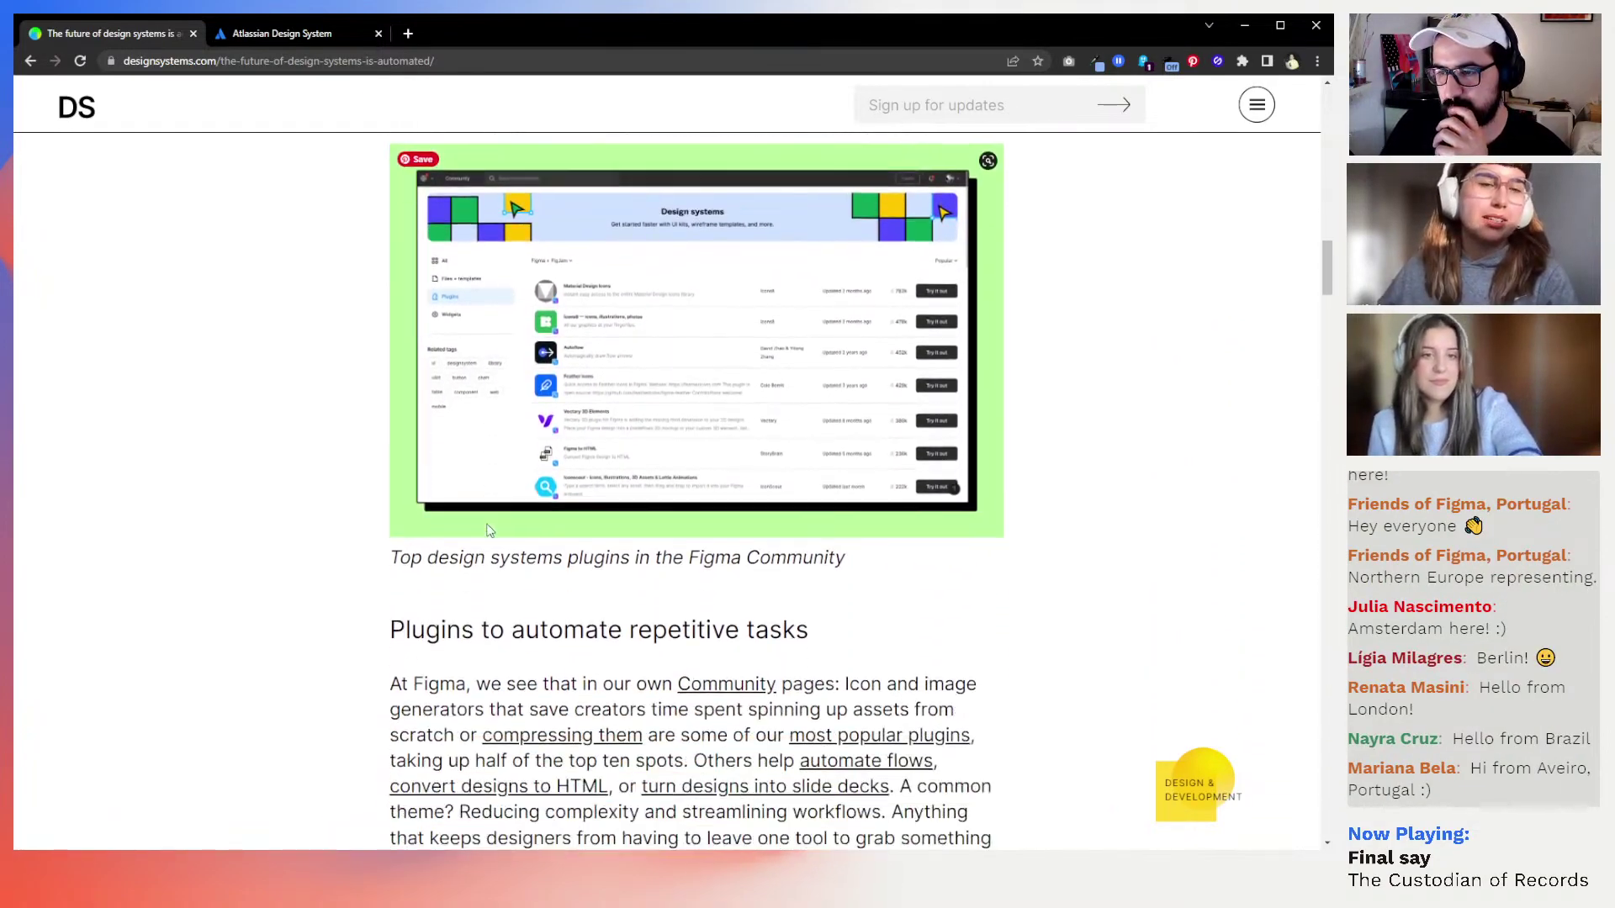
{"action": "scroll", "coordinate": [488, 528], "scroll_direction": "down", "scroll_amount": 6}
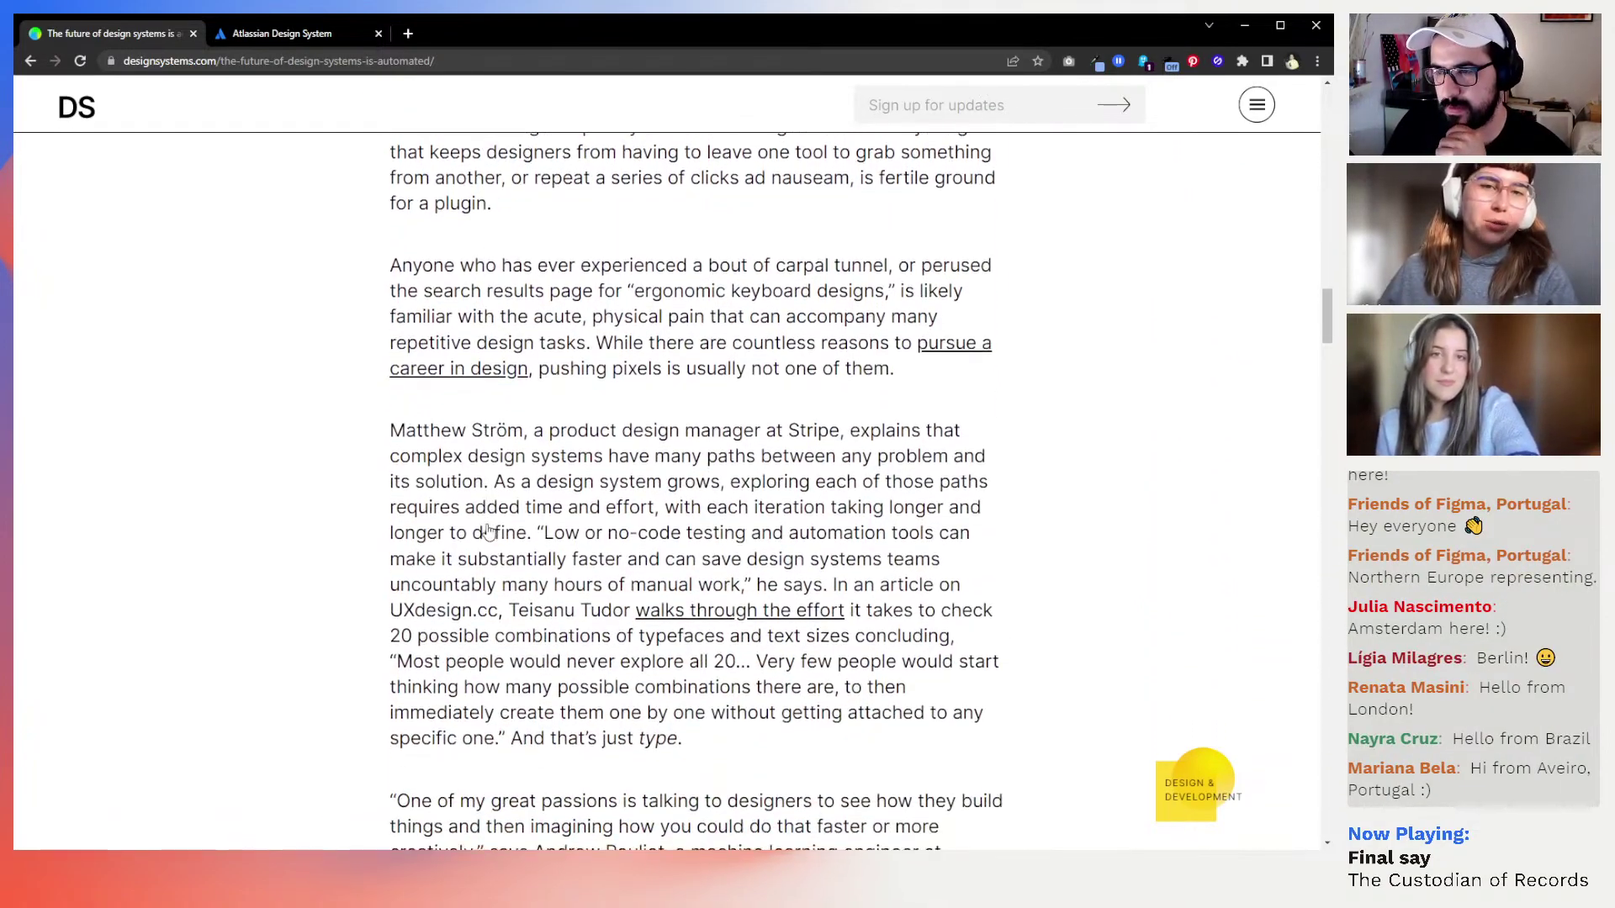
{"action": "scroll", "coordinate": [488, 525], "scroll_direction": "down", "scroll_amount": 5}
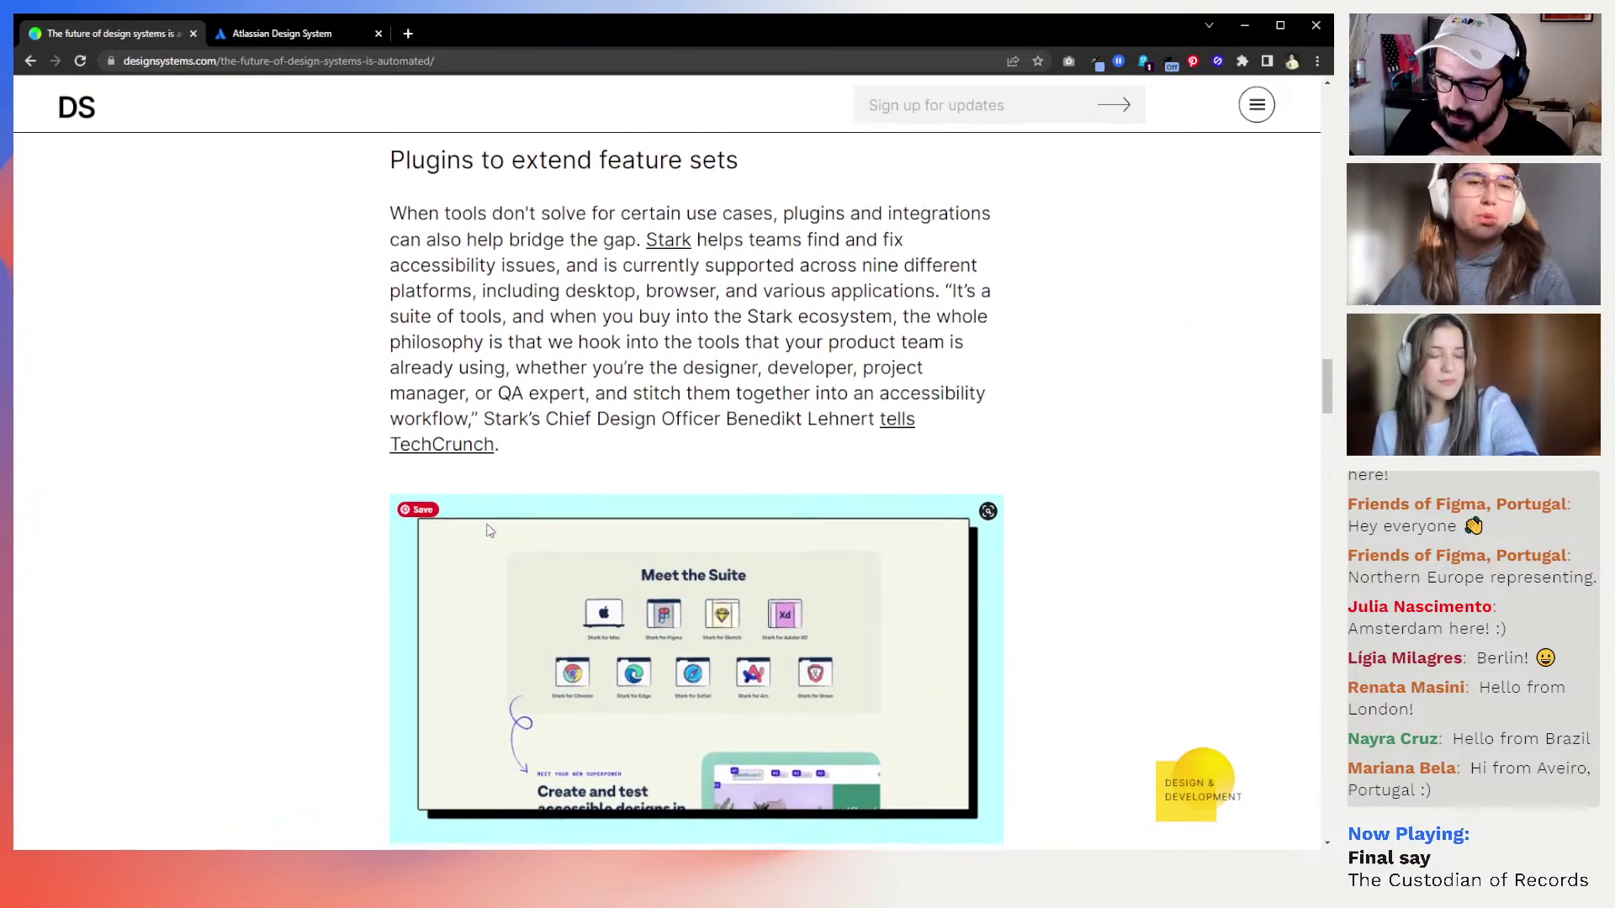
{"action": "scroll", "coordinate": [488, 529], "scroll_direction": "down", "scroll_amount": 6}
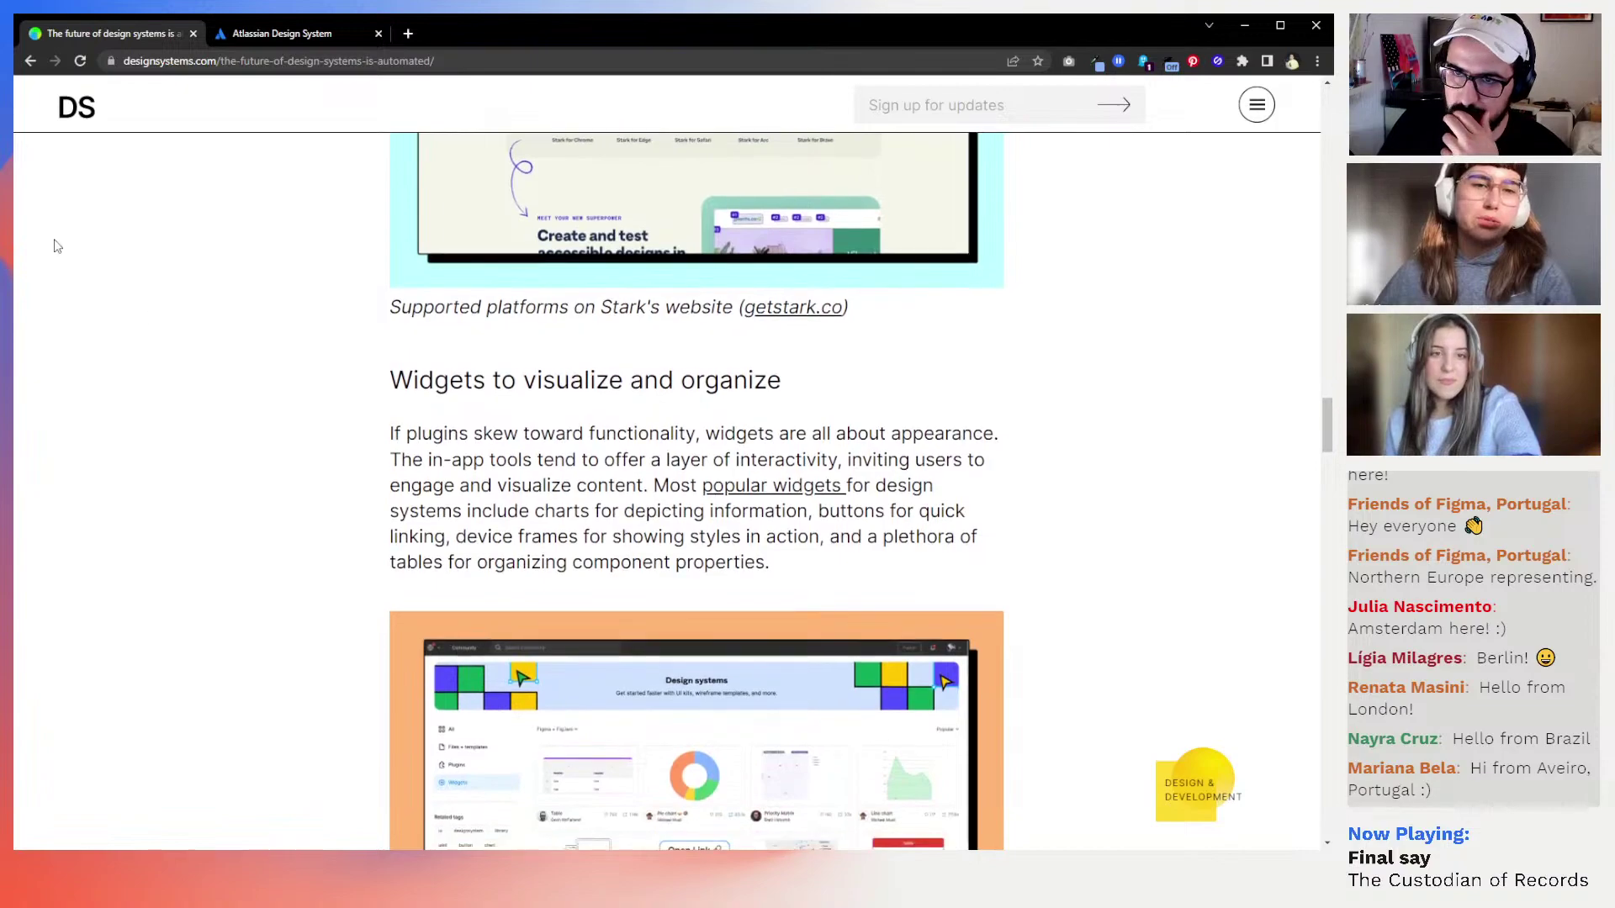
Return to the site's home page and open the Design Systems Repo
{"action": "left_click", "coordinate": [76, 109]}
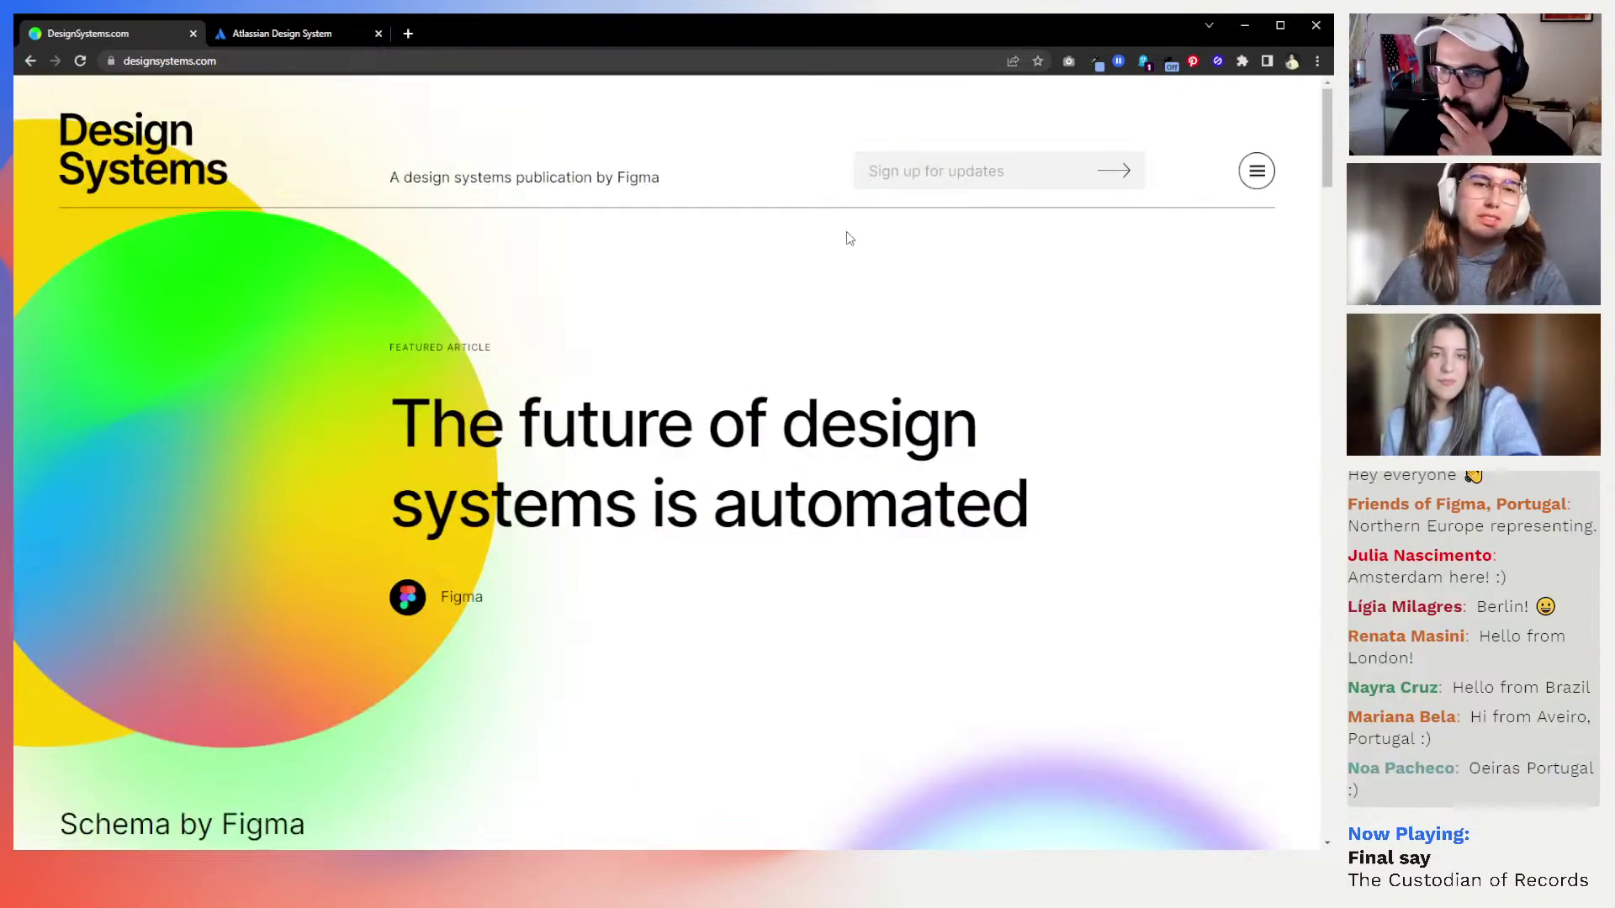
{"action": "left_click", "coordinate": [1256, 173]}
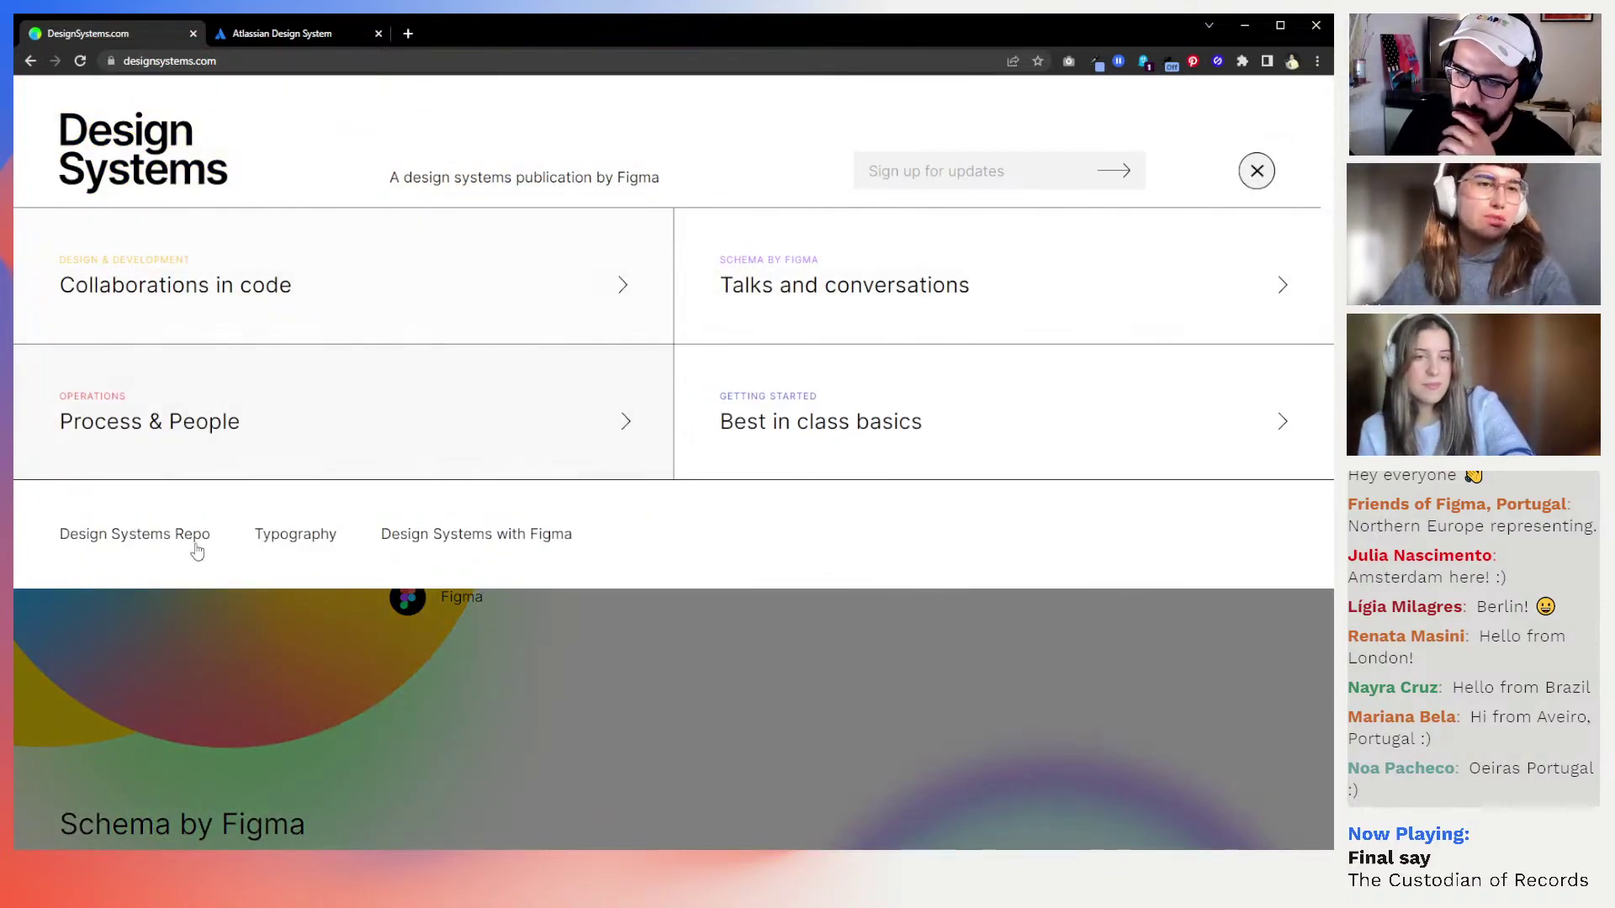
{"action": "left_click", "coordinate": [174, 545]}
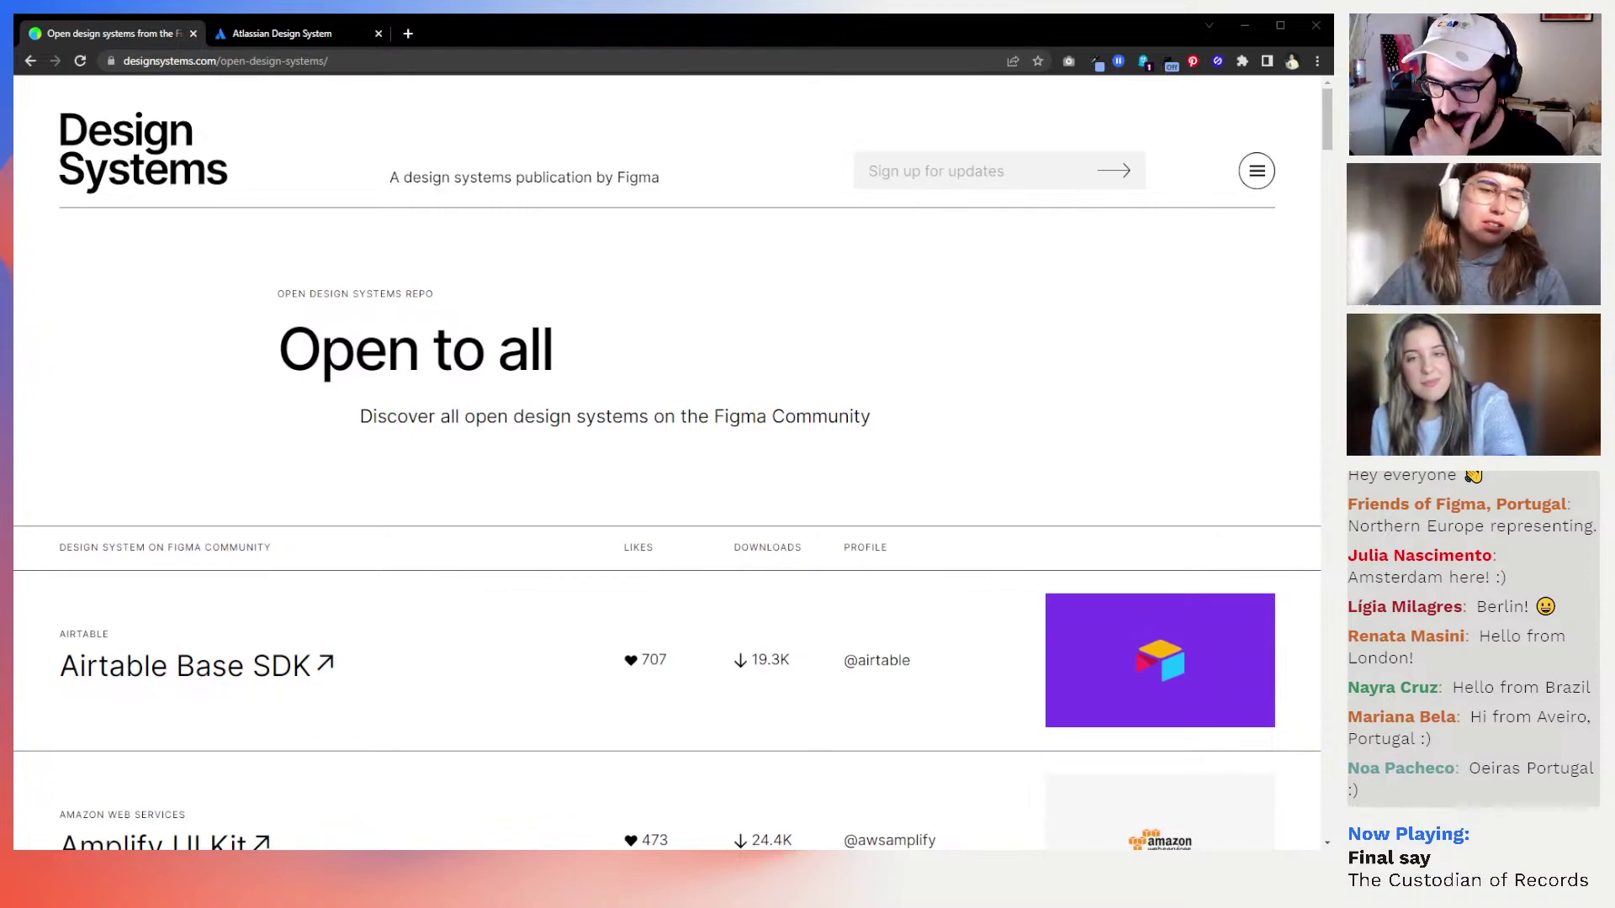
Examine the first open design systems in the repo list, including Airtable Base SDK, Arco Design System and ADS Foundations
{"action": "scroll", "coordinate": [667, 462], "scroll_direction": "down", "scroll_amount": 5}
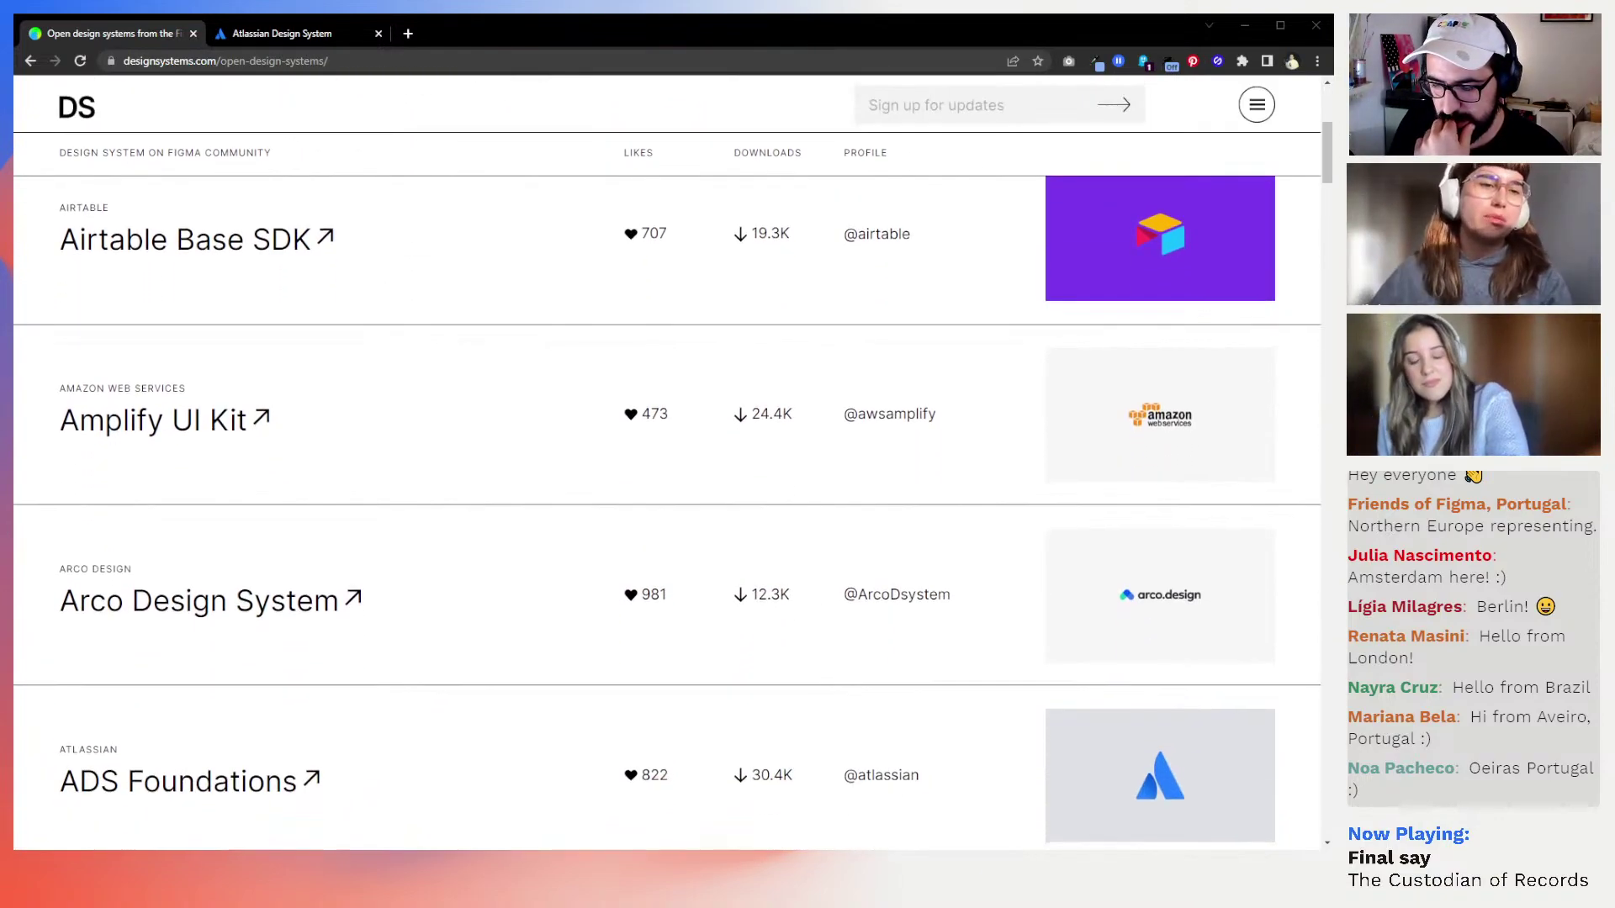
{"action": "scroll", "coordinate": [193, 479], "scroll_direction": "down", "scroll_amount": 4}
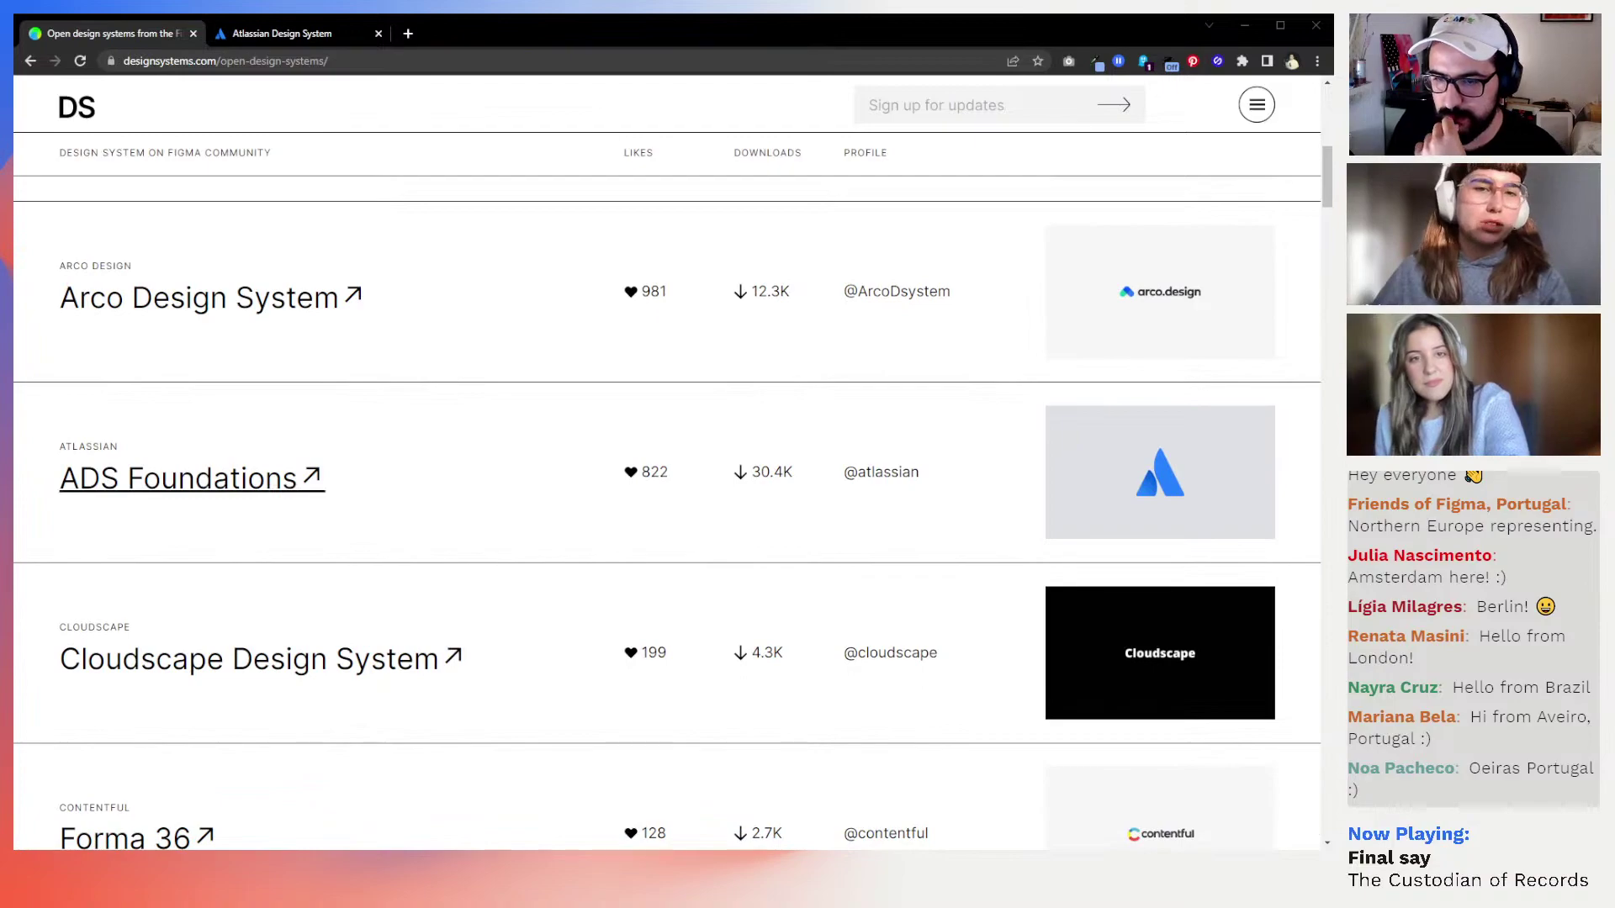
{"action": "scroll", "coordinate": [193, 480], "scroll_direction": "down", "scroll_amount": 2}
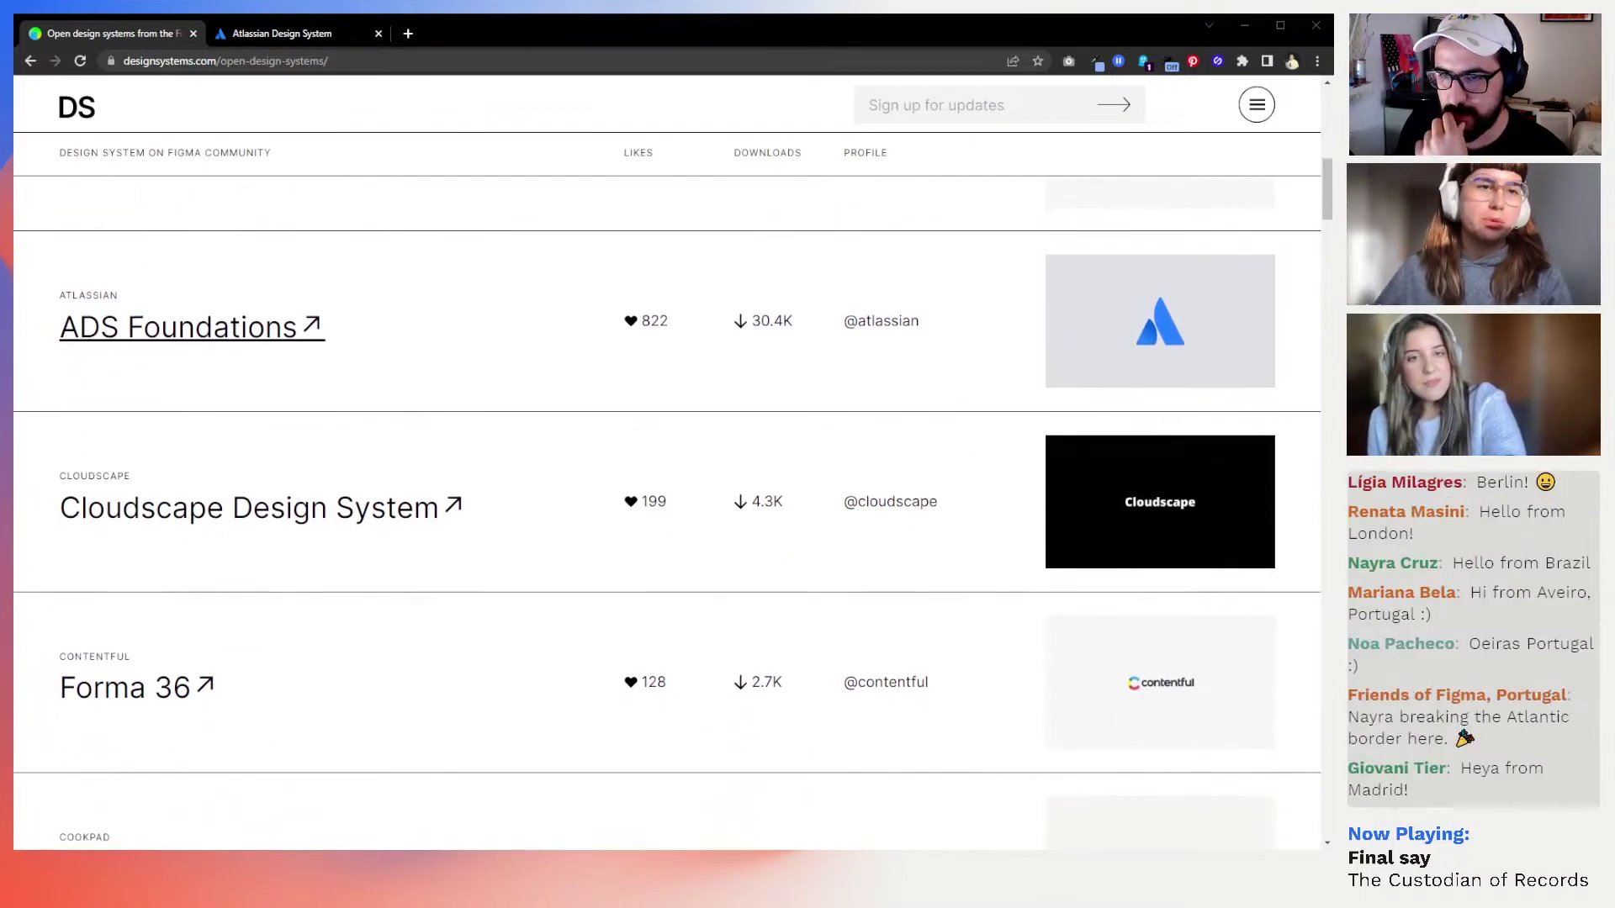
{"action": "scroll", "coordinate": [667, 462], "scroll_direction": "up", "scroll_amount": 1}
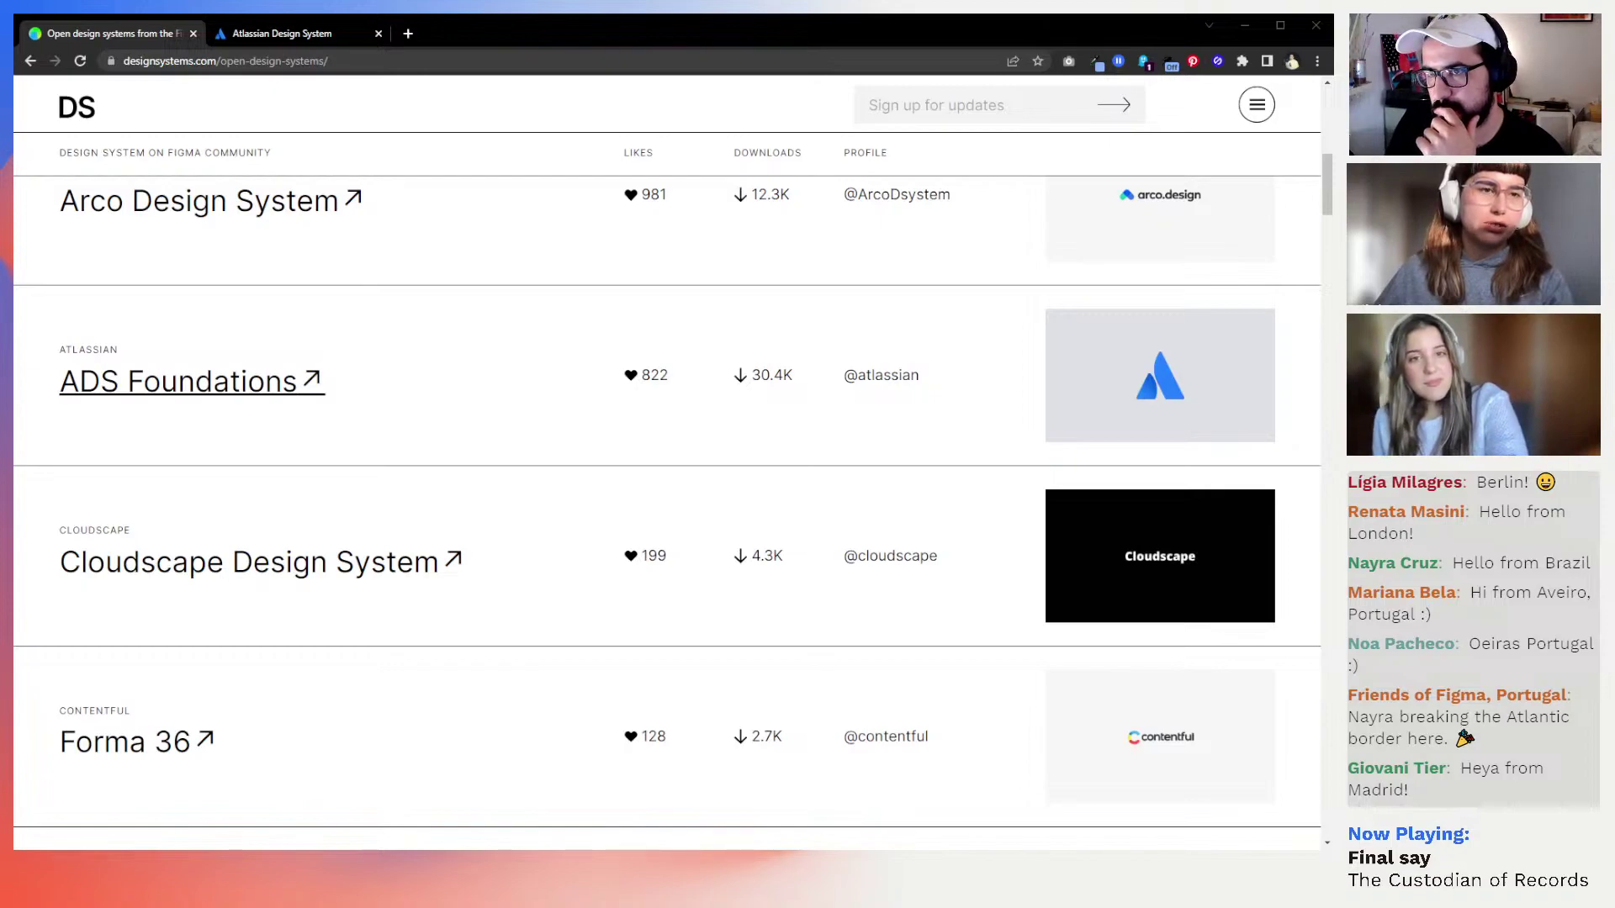
{"action": "scroll", "coordinate": [194, 382], "scroll_direction": "up", "scroll_amount": 10}
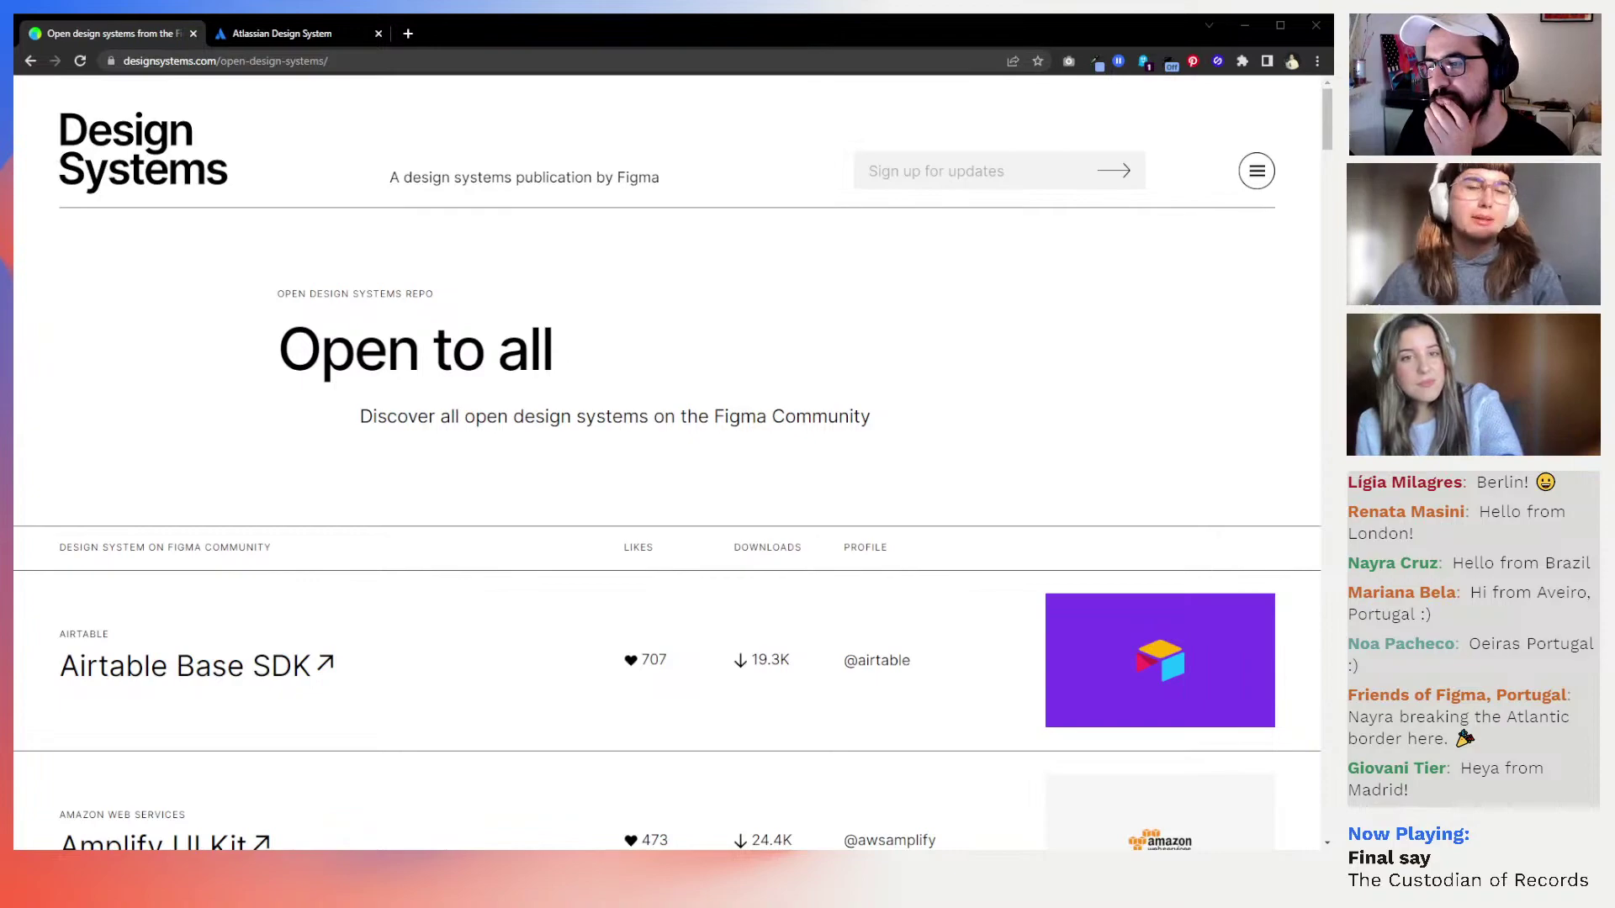
{"action": "scroll", "coordinate": [666, 462], "scroll_direction": "down", "scroll_amount": 2}
{"action": "scroll", "coordinate": [667, 463], "scroll_direction": "down", "scroll_amount": 2}
{"action": "scroll", "coordinate": [667, 463], "scroll_direction": "up", "scroll_amount": 4}
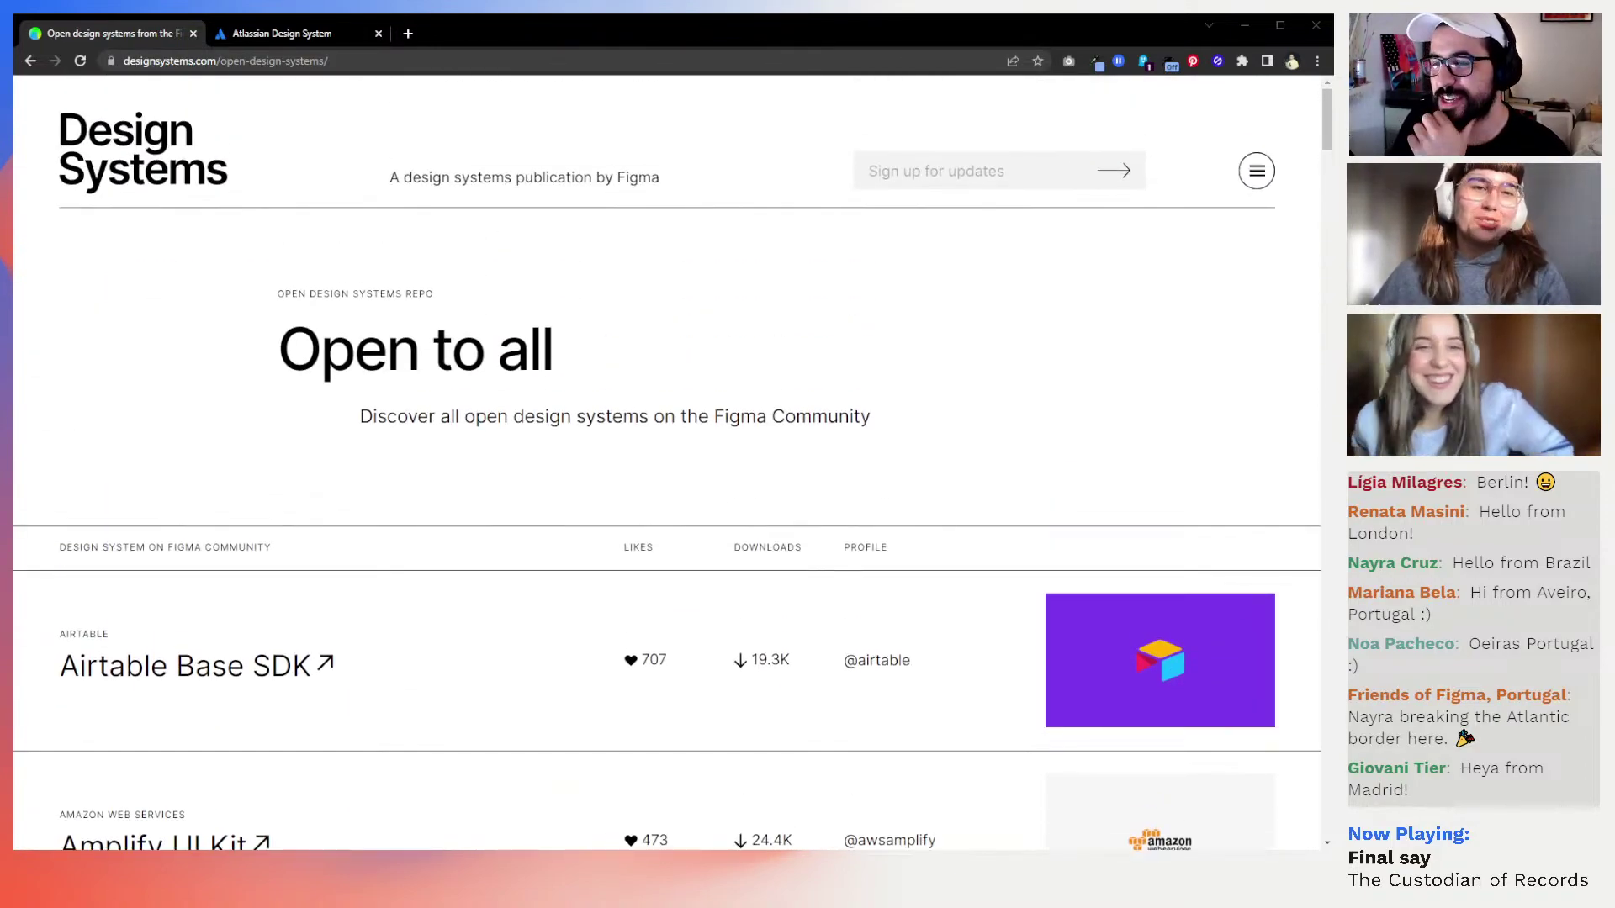
Go back to the home page and look over its sections down to the featured open design systems
{"action": "left_click", "coordinate": [143, 152]}
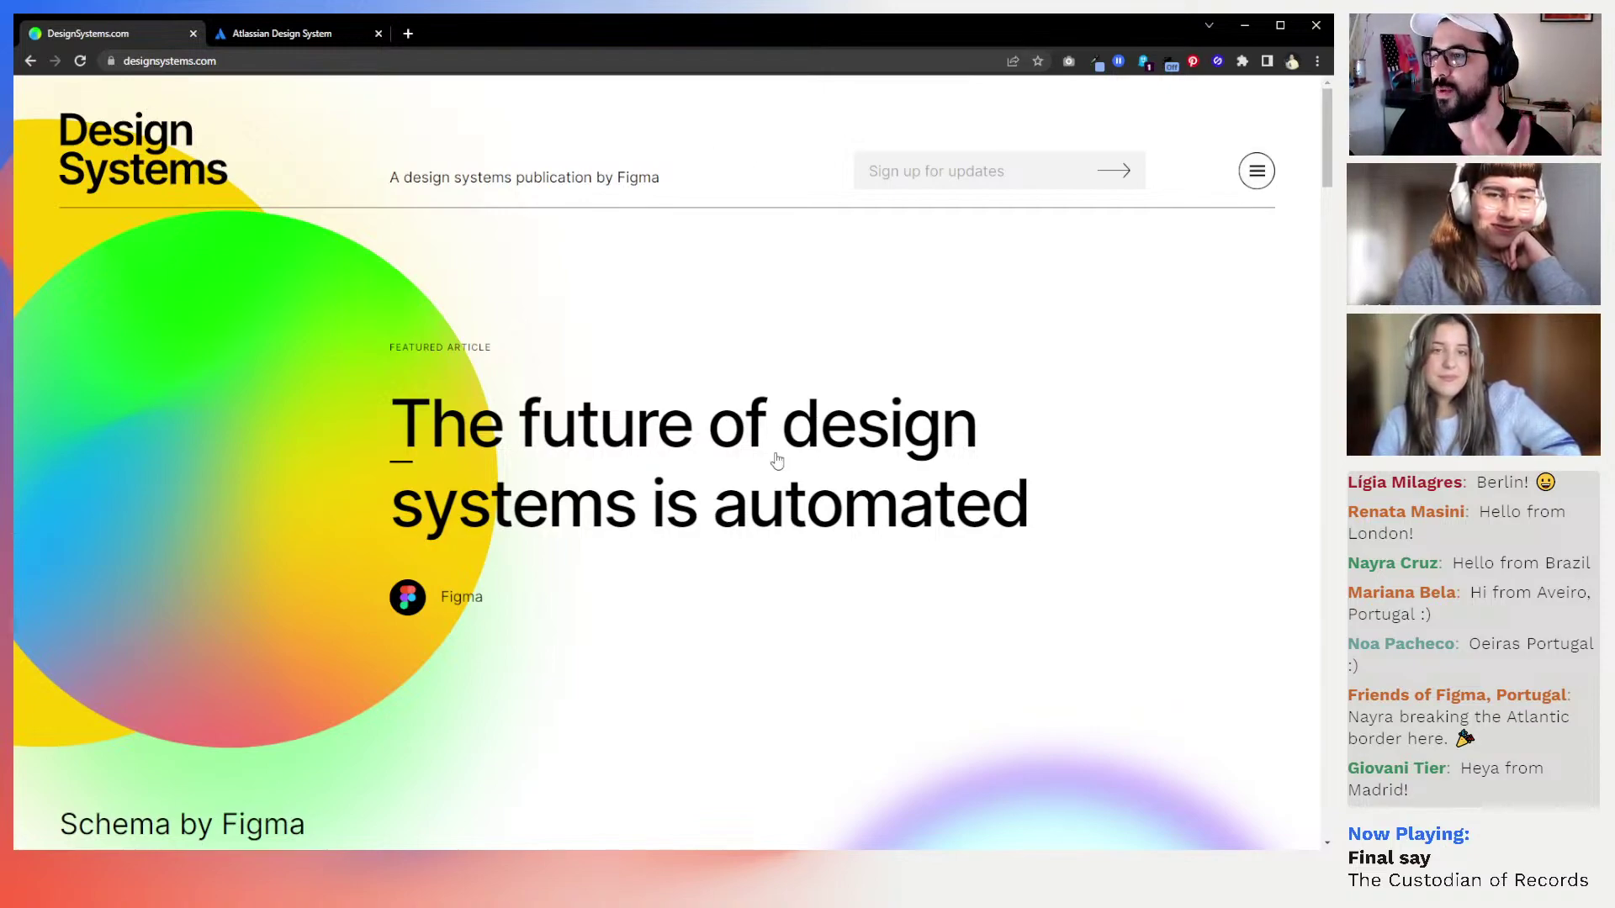
{"action": "scroll", "coordinate": [774, 457], "scroll_direction": "down", "scroll_amount": 10}
{"action": "scroll", "coordinate": [777, 461], "scroll_direction": "down", "scroll_amount": 10}
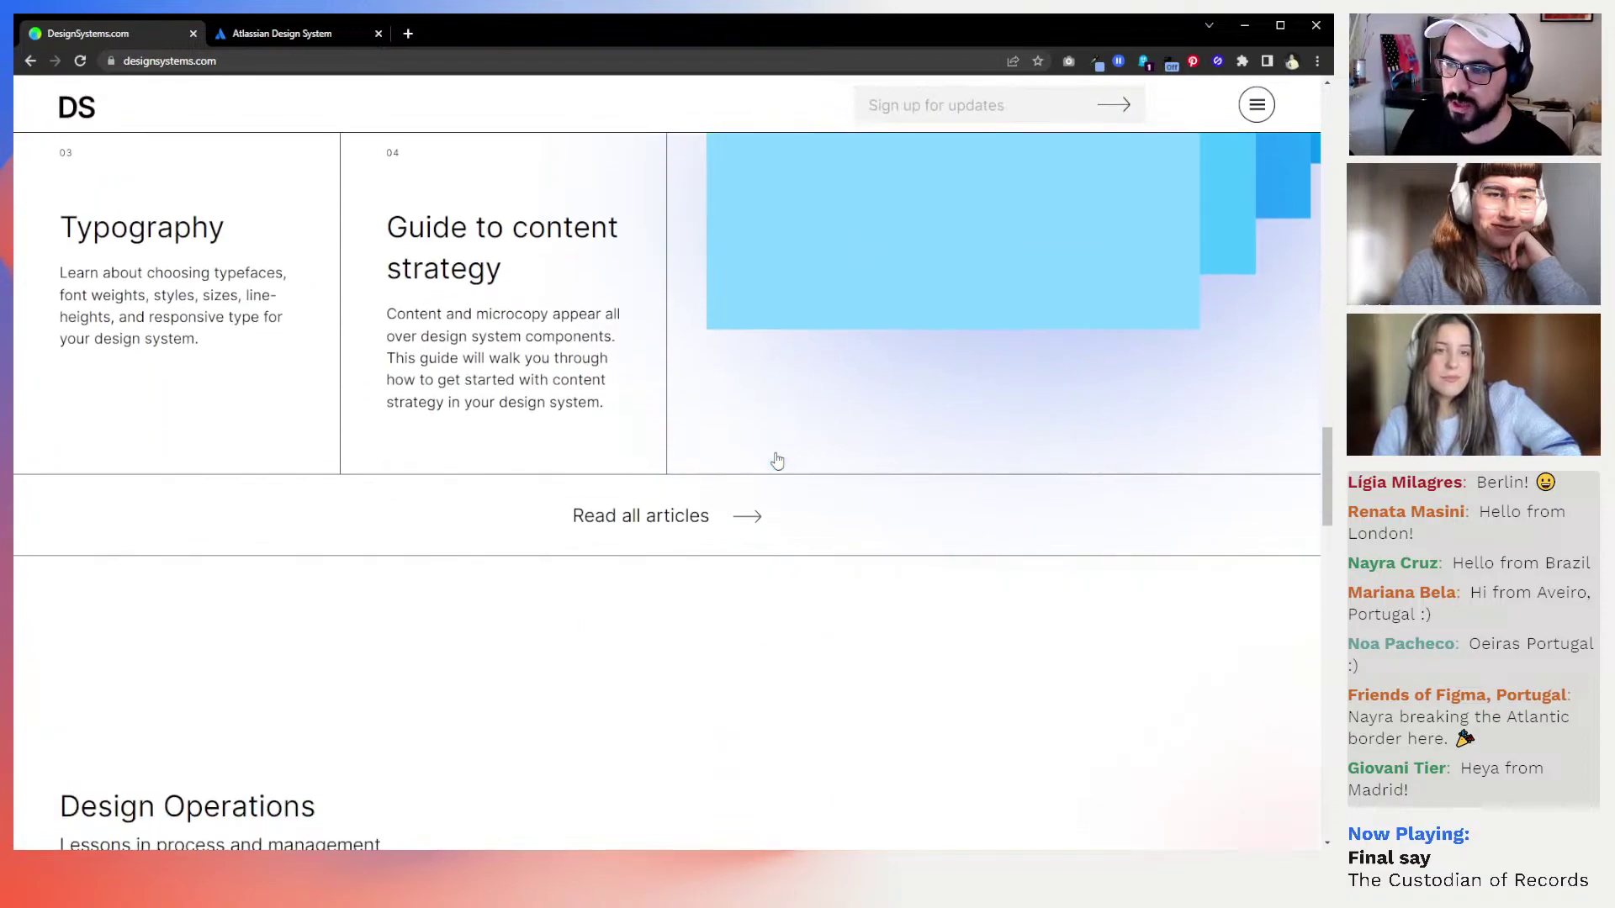
{"action": "scroll", "coordinate": [776, 461], "scroll_direction": "down", "scroll_amount": 5}
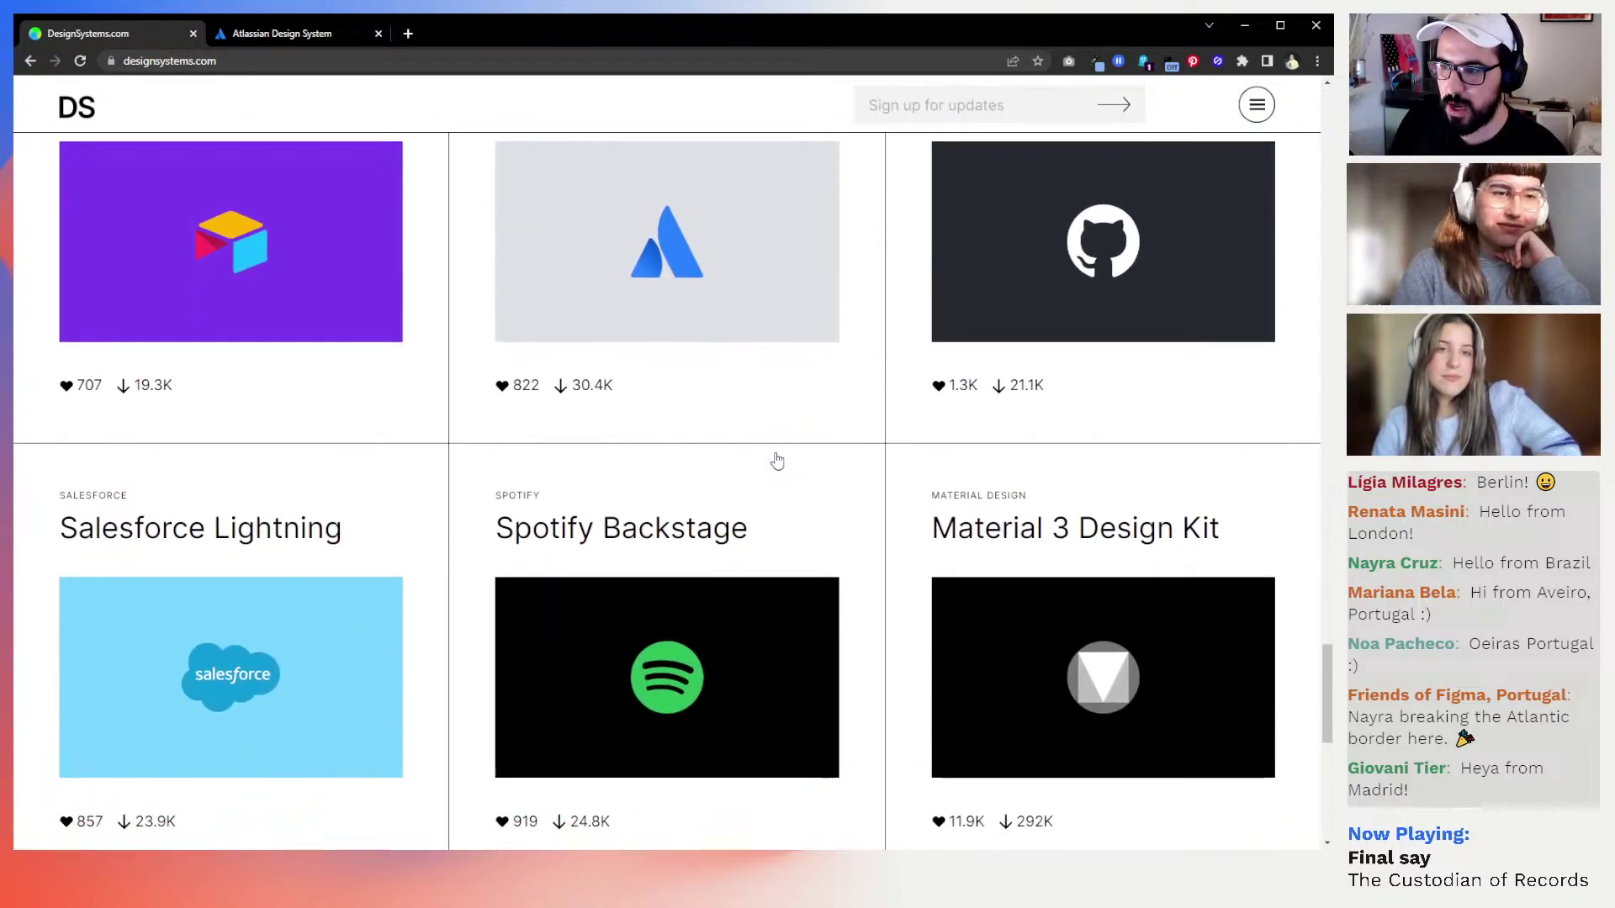
{"action": "scroll", "coordinate": [895, 578], "scroll_direction": "down", "scroll_amount": 4}
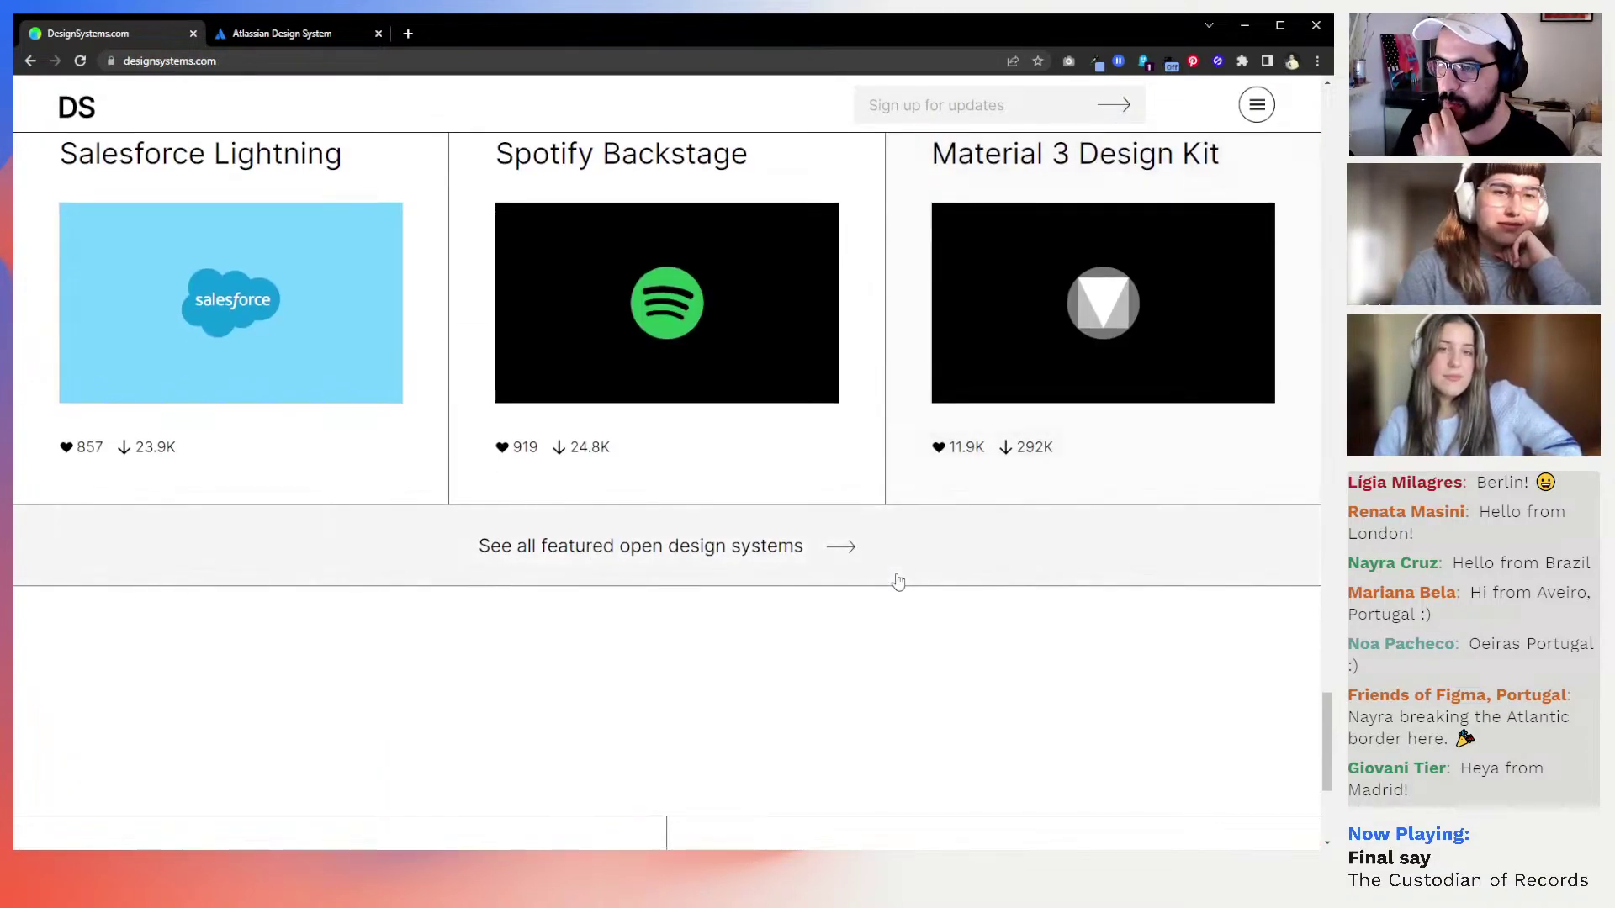
Reopen the Design Systems Repo and review the listed systems from Airtable Base SDK down to Coderhouse
{"action": "left_click", "coordinate": [1258, 105]}
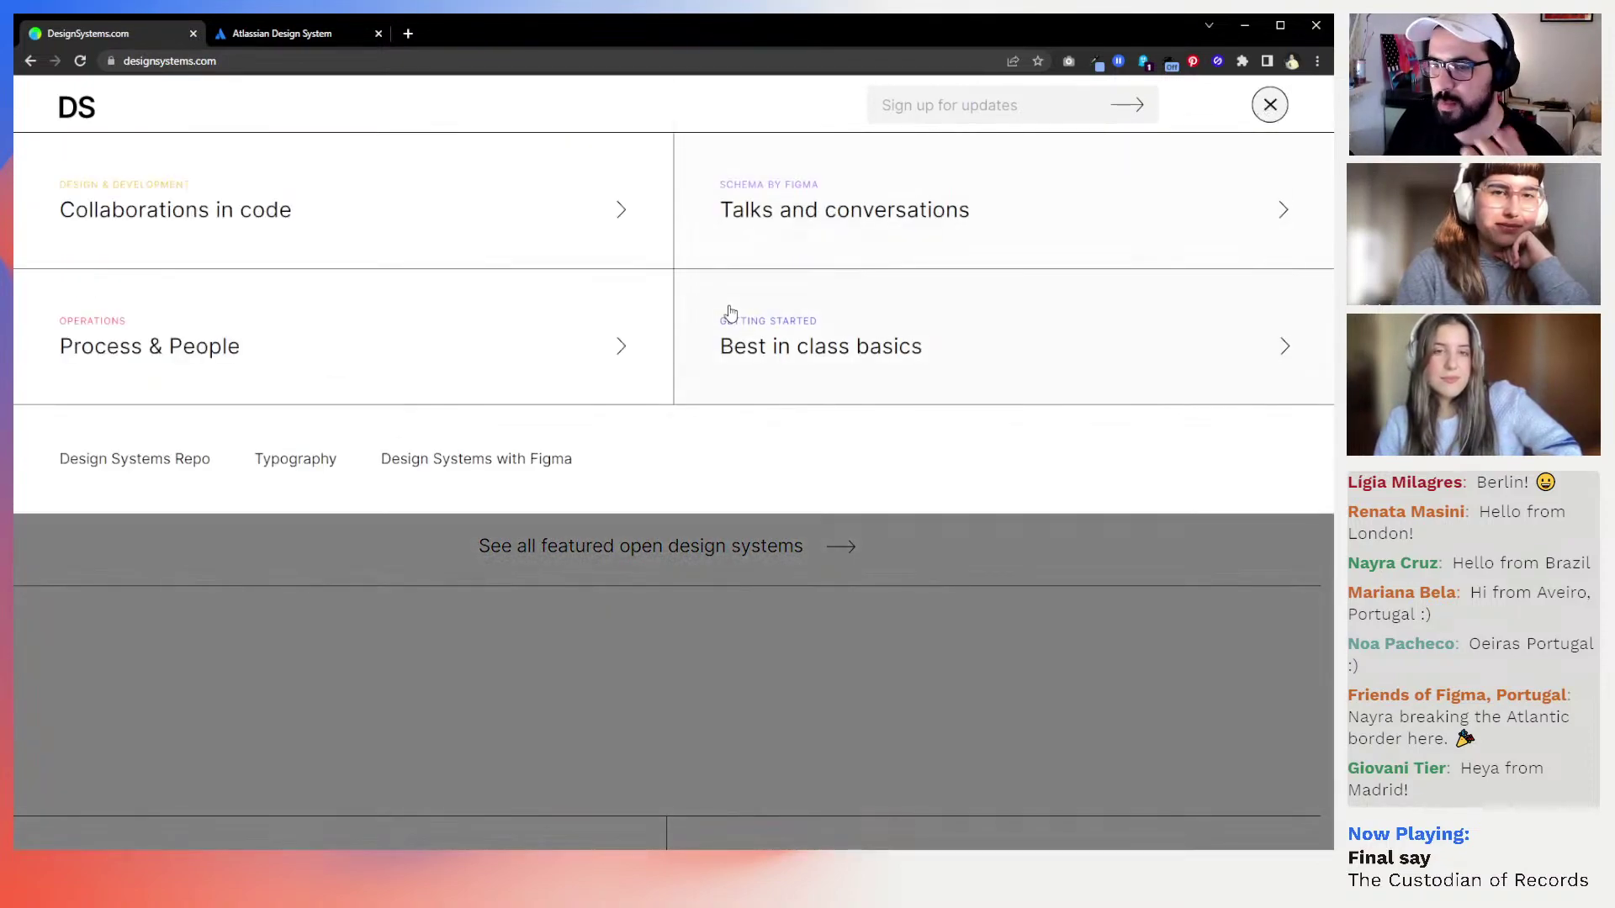
{"action": "left_click", "coordinate": [158, 463]}
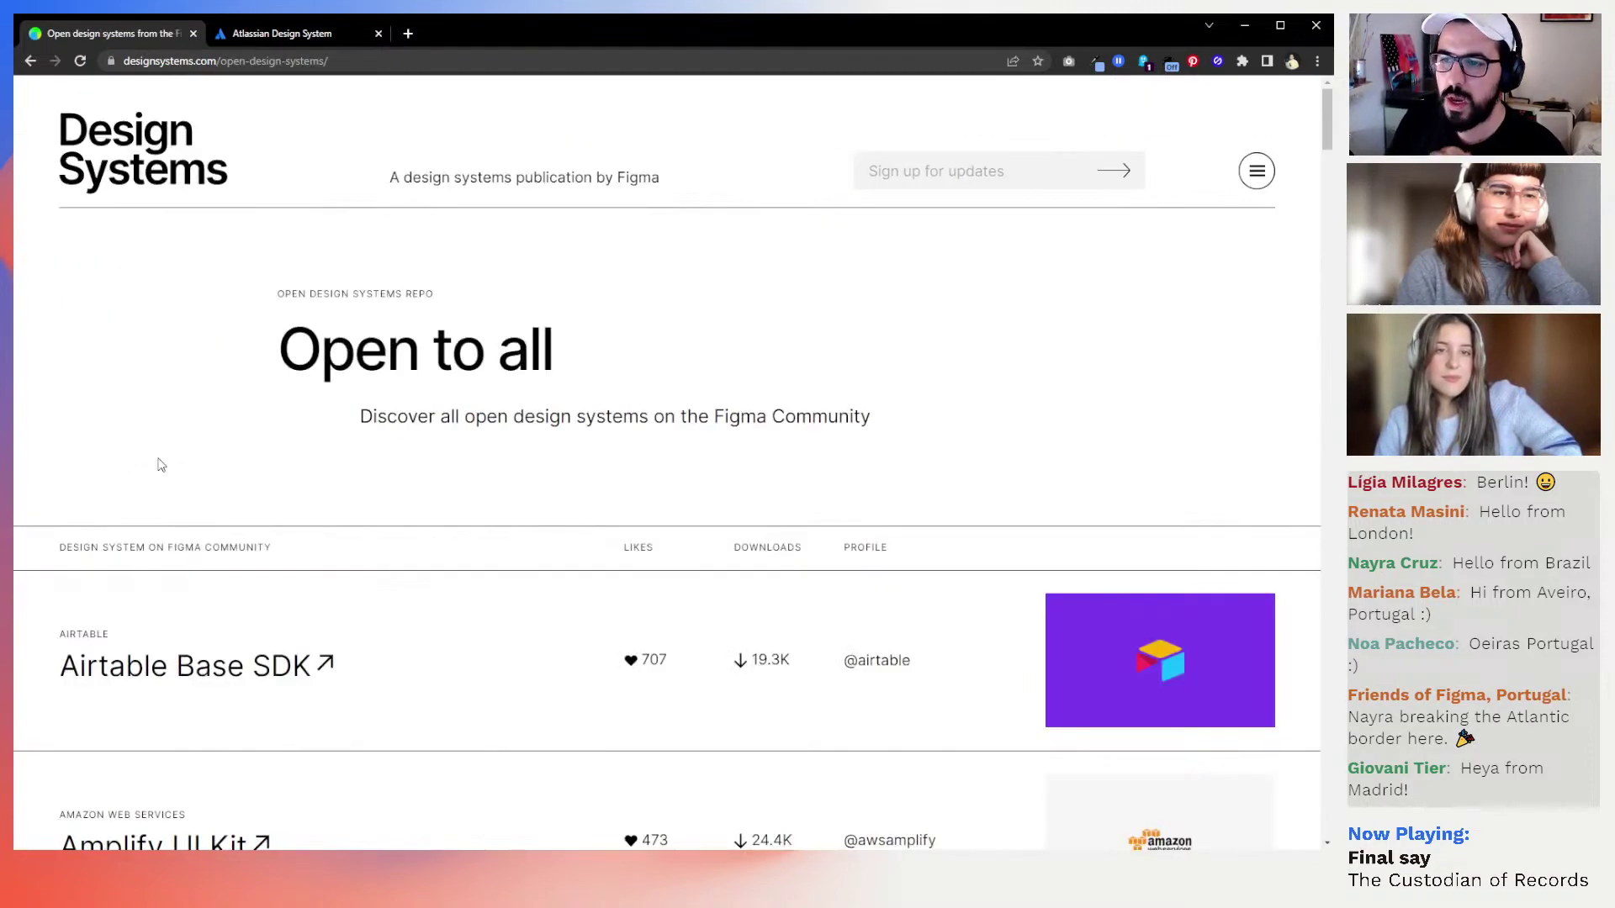
{"action": "scroll", "coordinate": [161, 465], "scroll_direction": "down", "scroll_amount": 5}
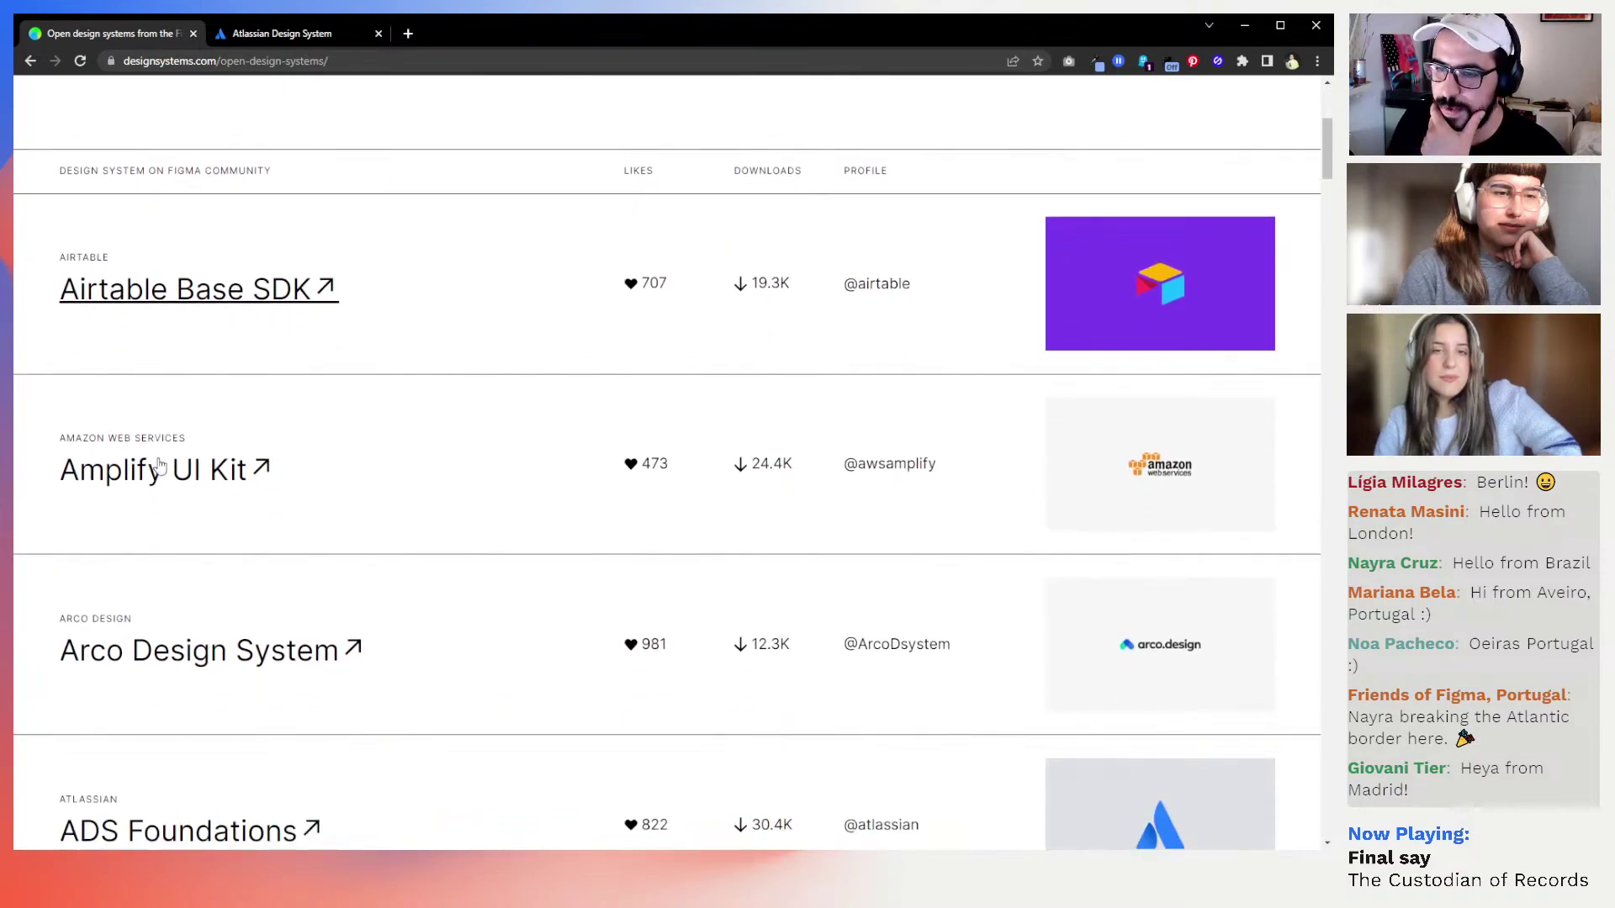
{"action": "scroll", "coordinate": [160, 465], "scroll_direction": "down", "scroll_amount": 9}
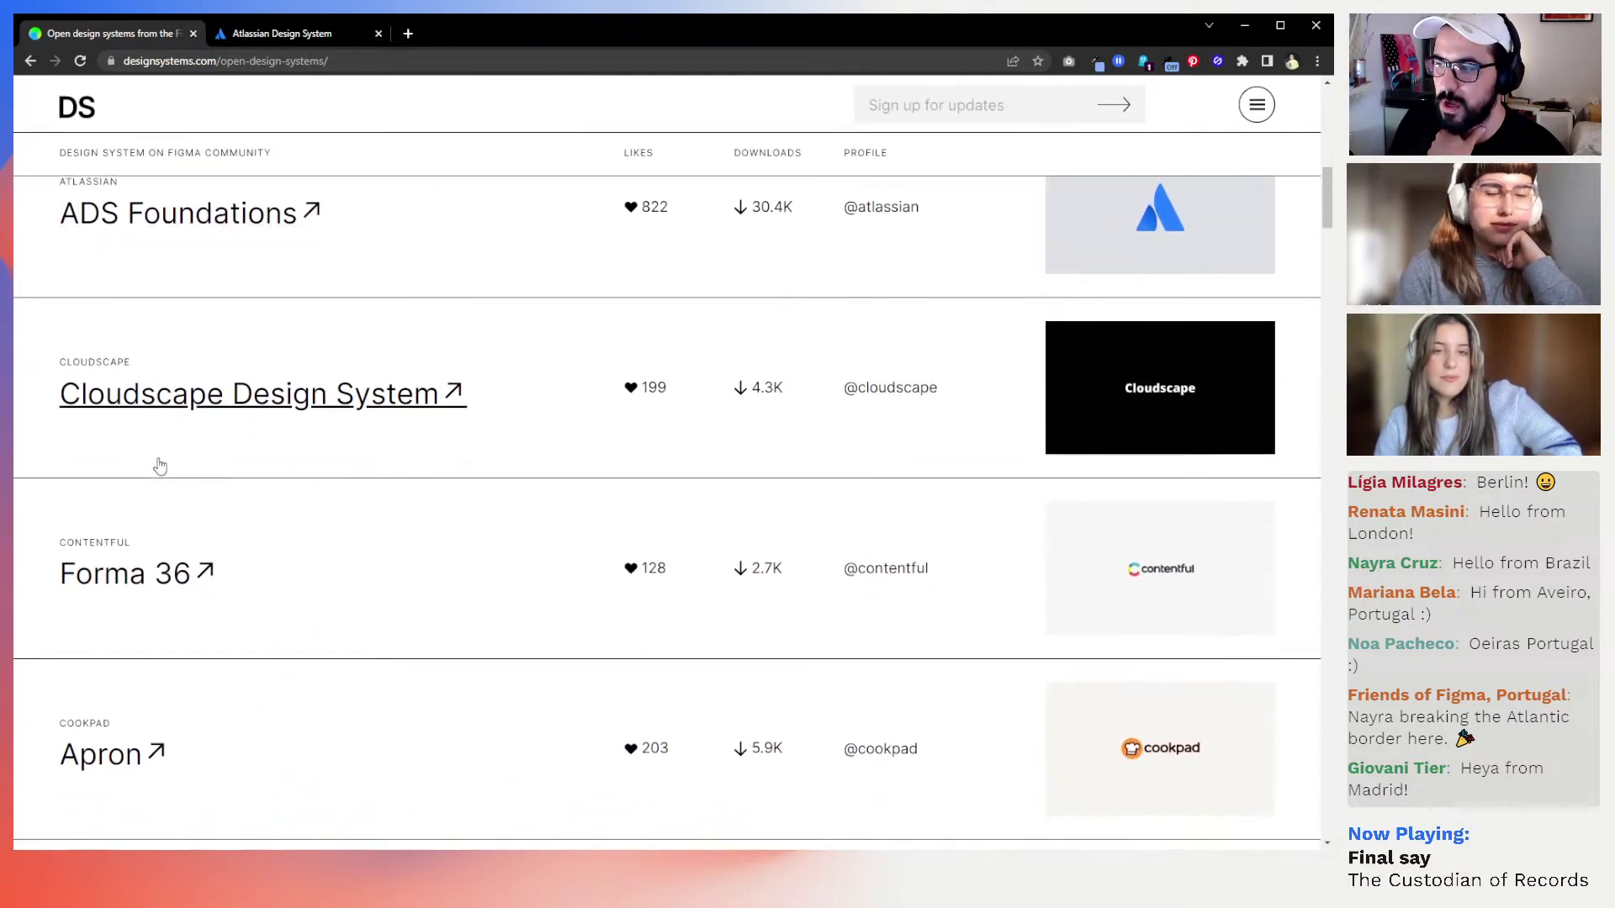
{"action": "scroll", "coordinate": [160, 465], "scroll_direction": "down", "scroll_amount": 7}
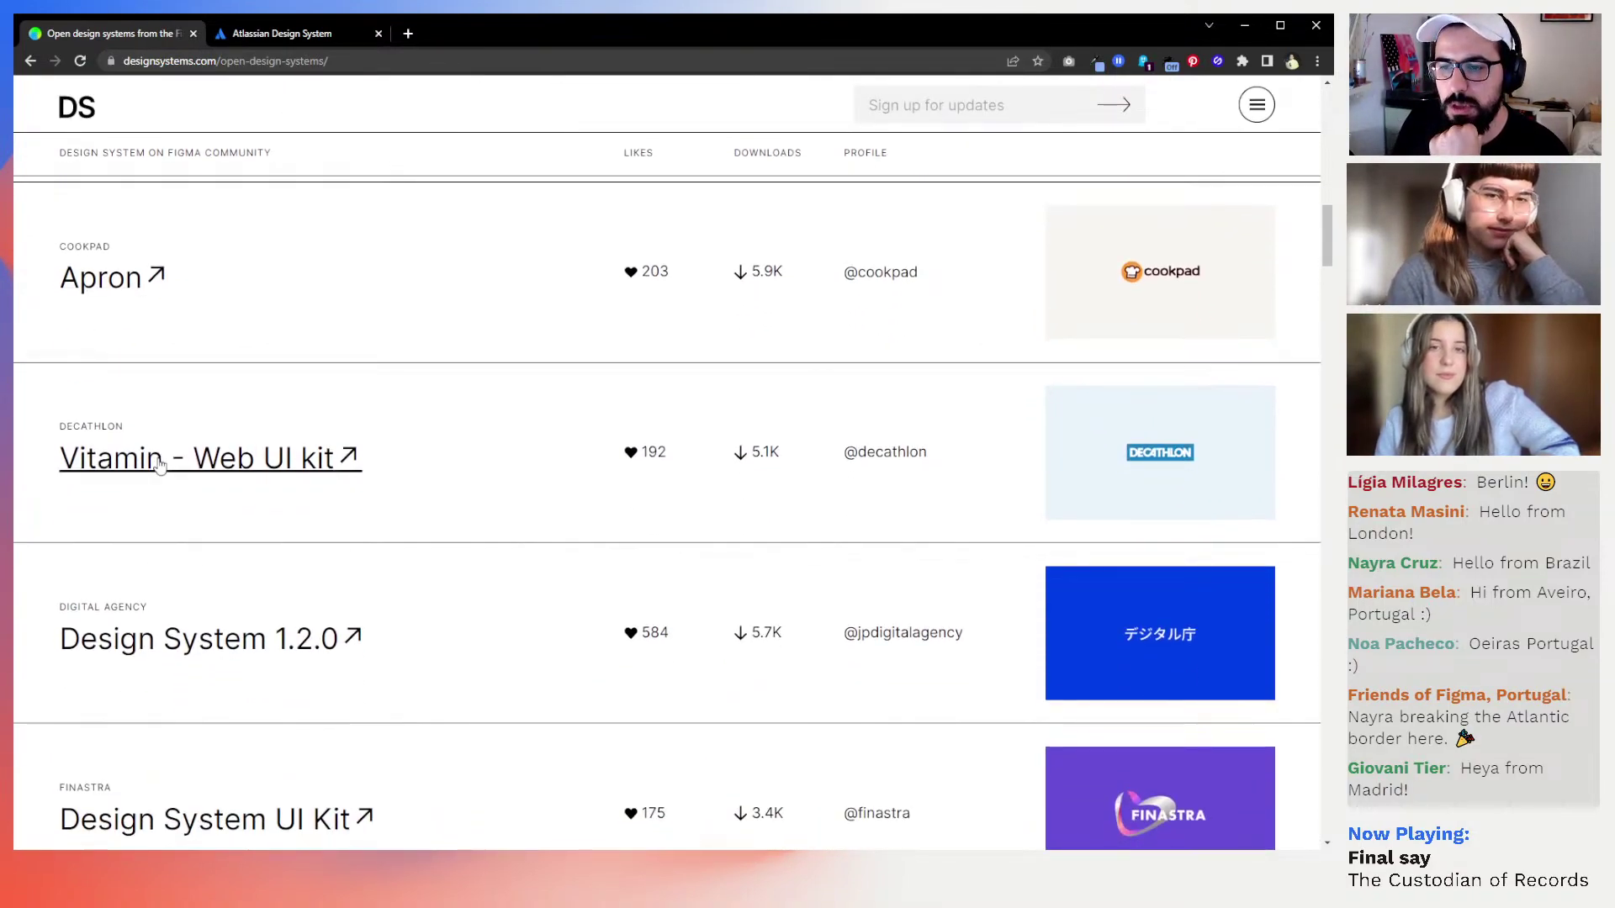
{"action": "scroll", "coordinate": [160, 465], "scroll_direction": "down", "scroll_amount": 4}
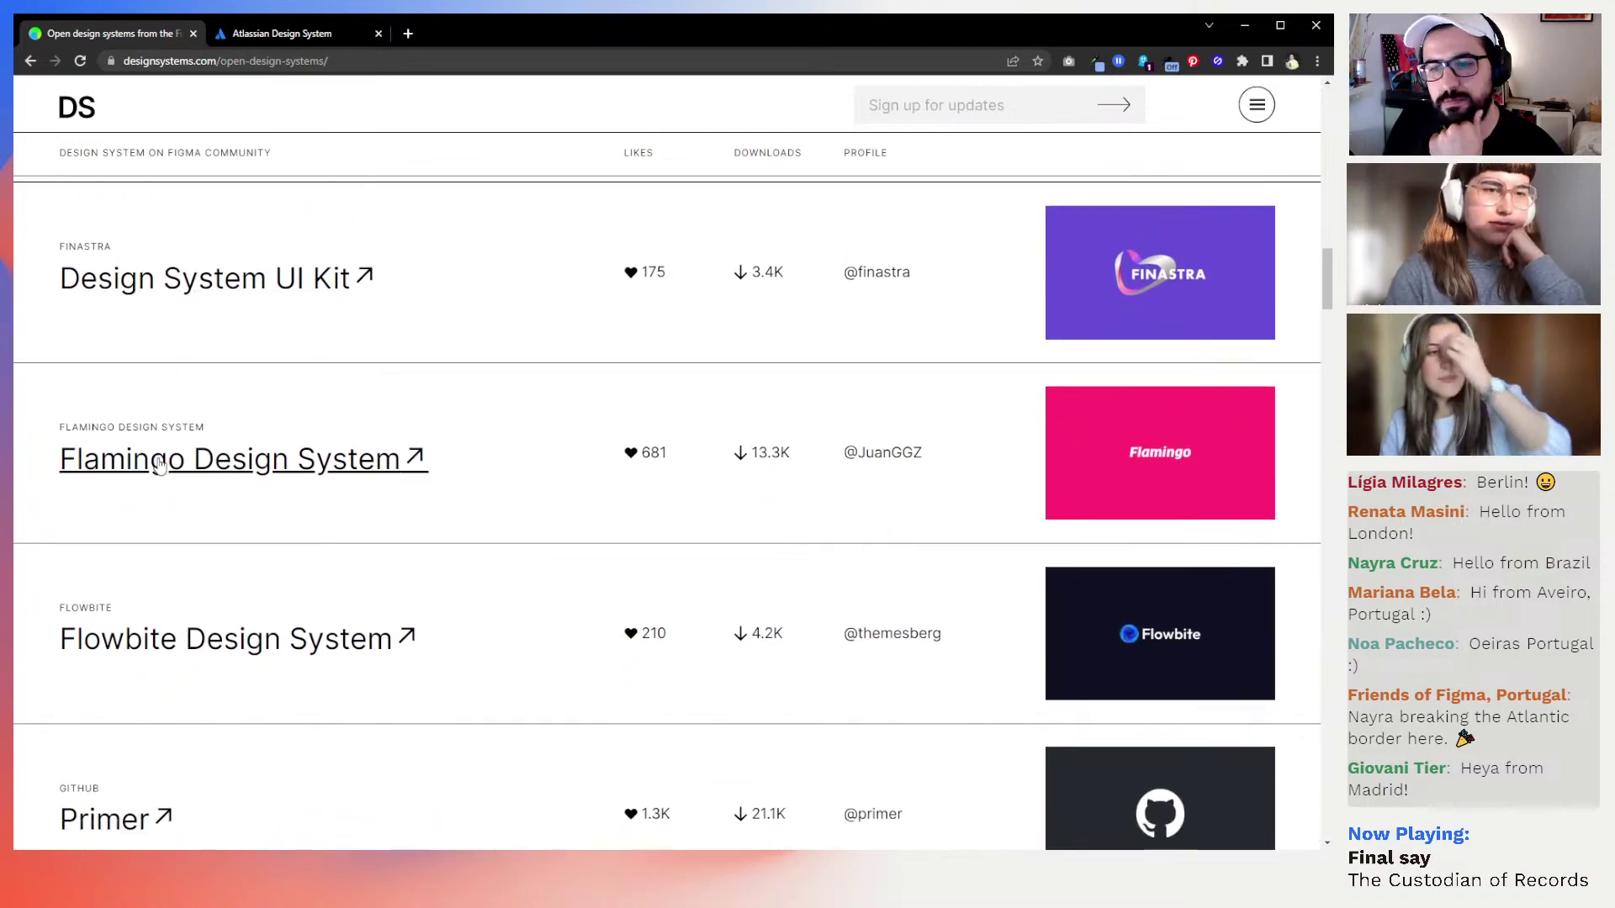
{"action": "scroll", "coordinate": [160, 465], "scroll_direction": "down", "scroll_amount": 8}
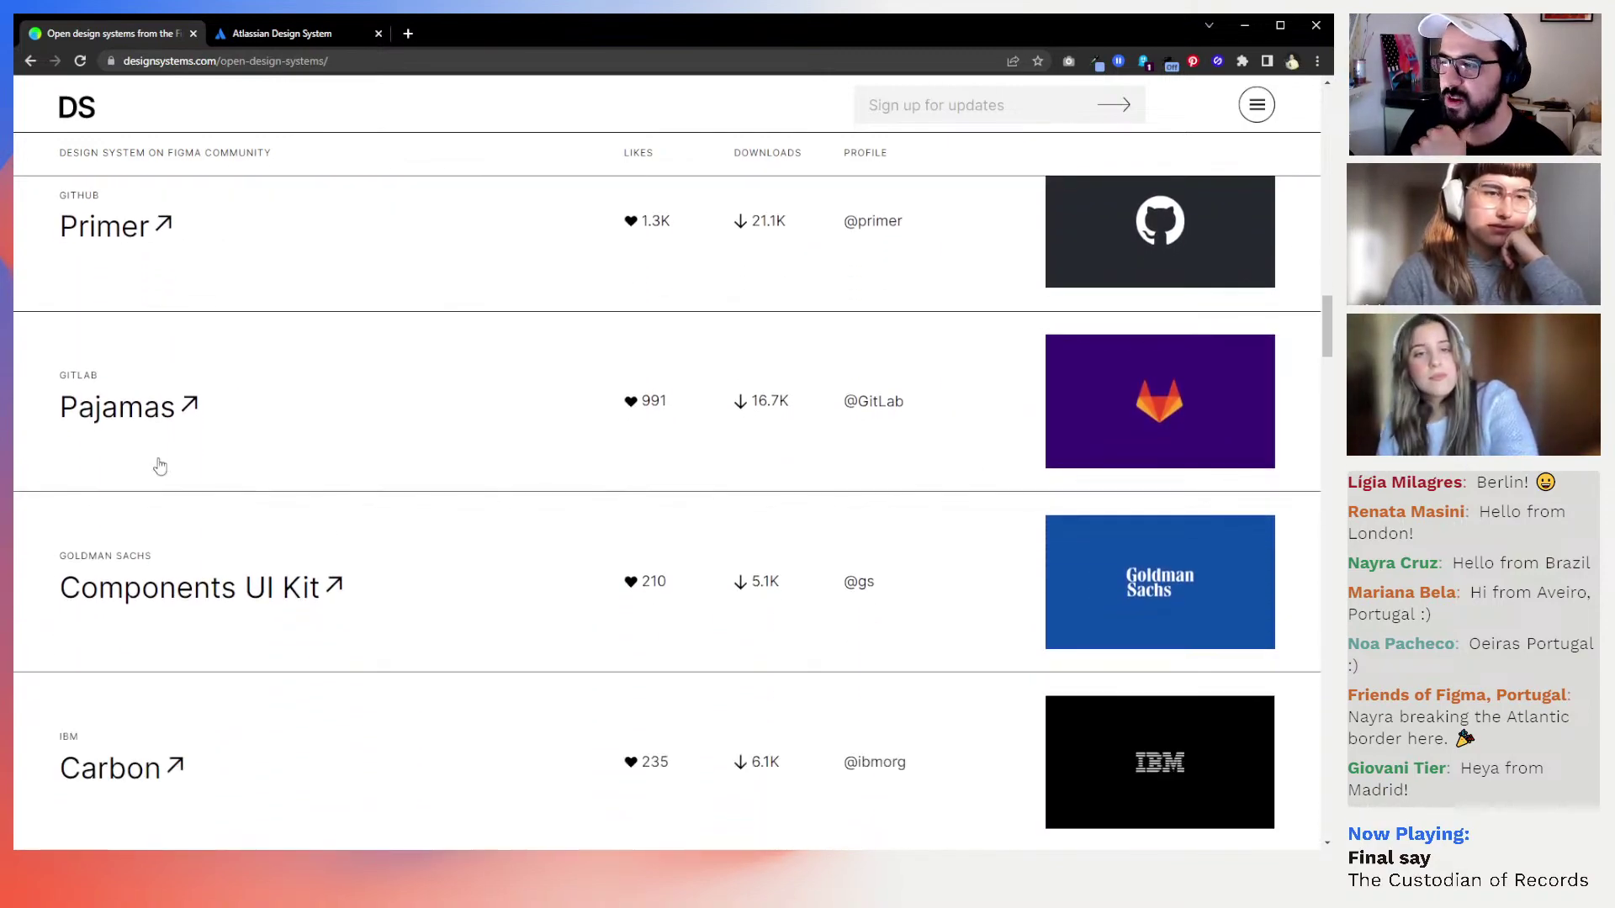
{"action": "scroll", "coordinate": [160, 465], "scroll_direction": "down", "scroll_amount": 6}
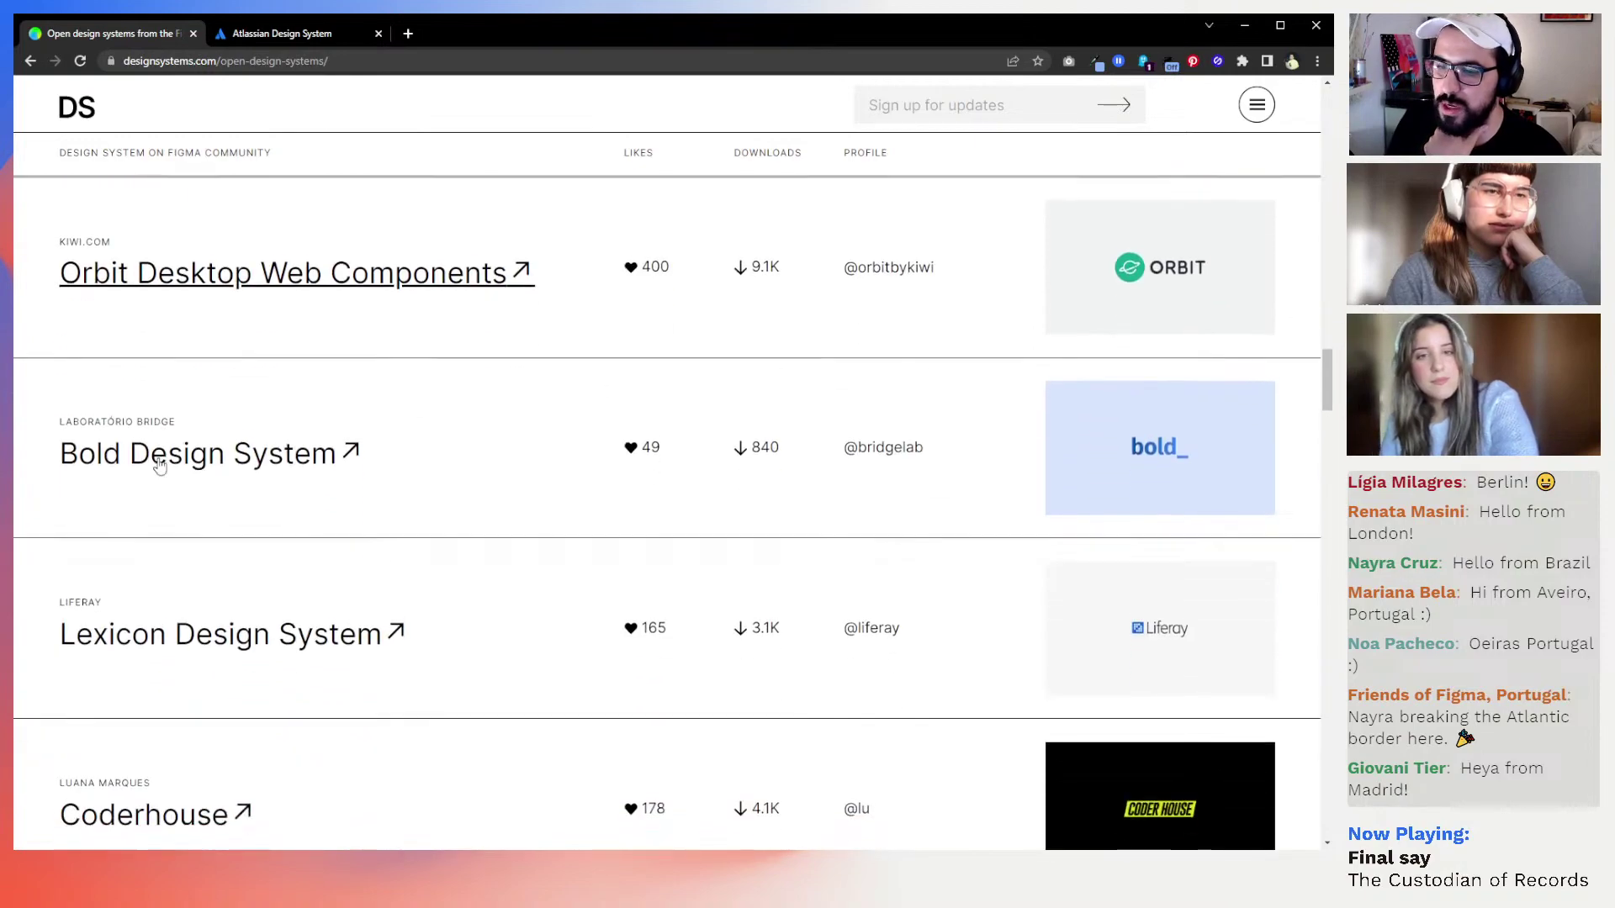
Revisit the Amplify, Arco and Atlassian entries near the start of the repo list, and return to the home page
{"action": "scroll", "coordinate": [160, 465], "scroll_direction": "up", "scroll_amount": 20}
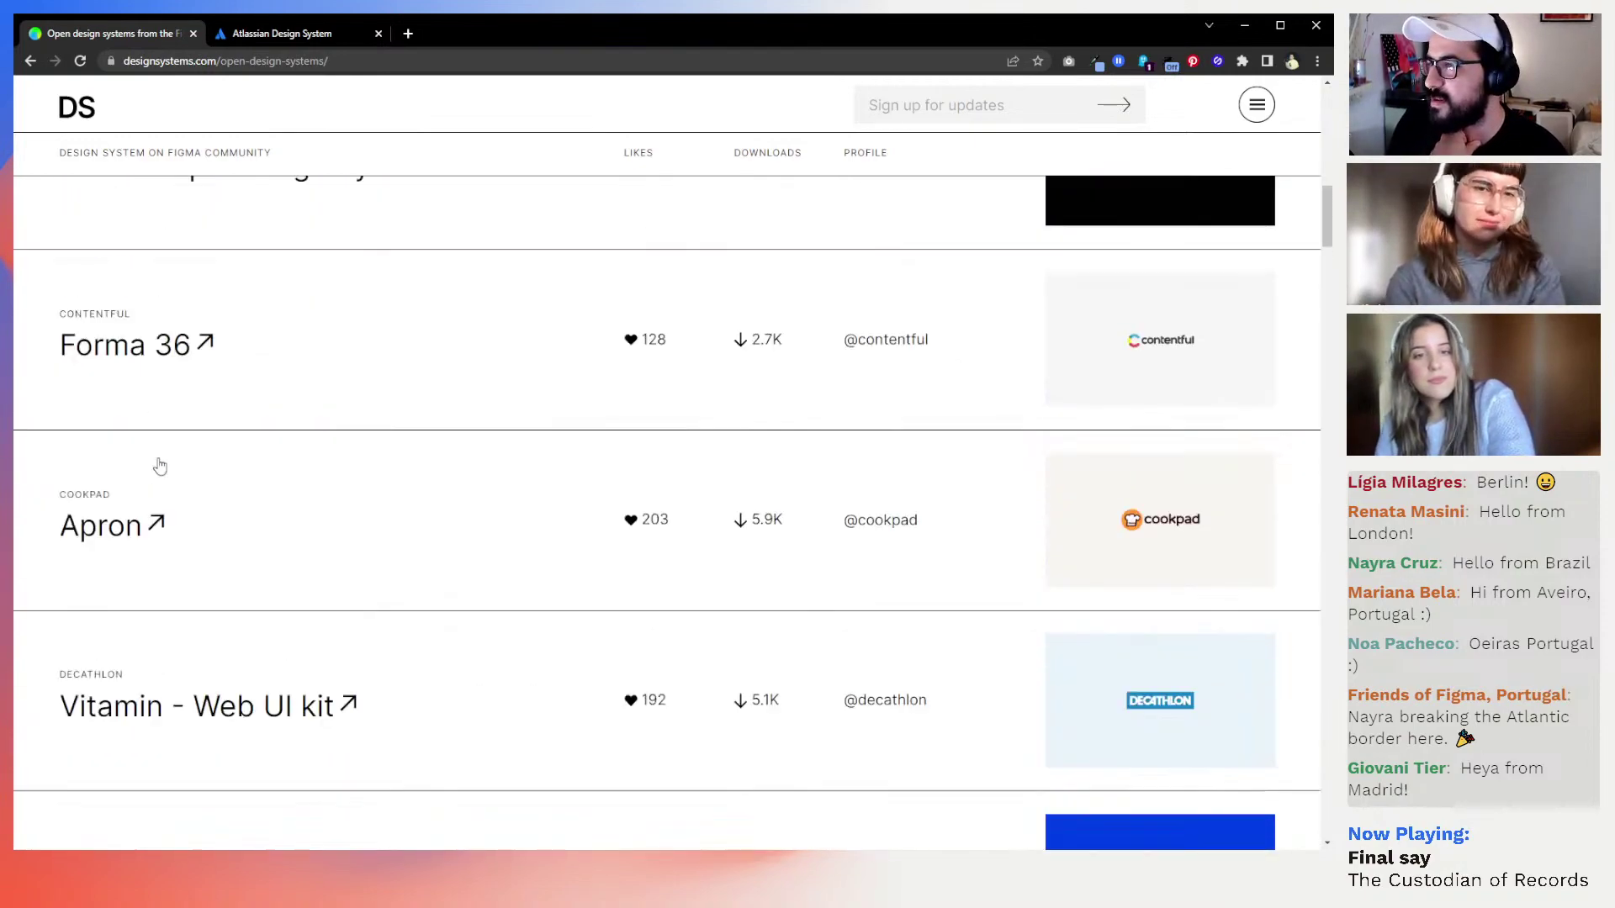
{"action": "scroll", "coordinate": [160, 465], "scroll_direction": "up", "scroll_amount": 5}
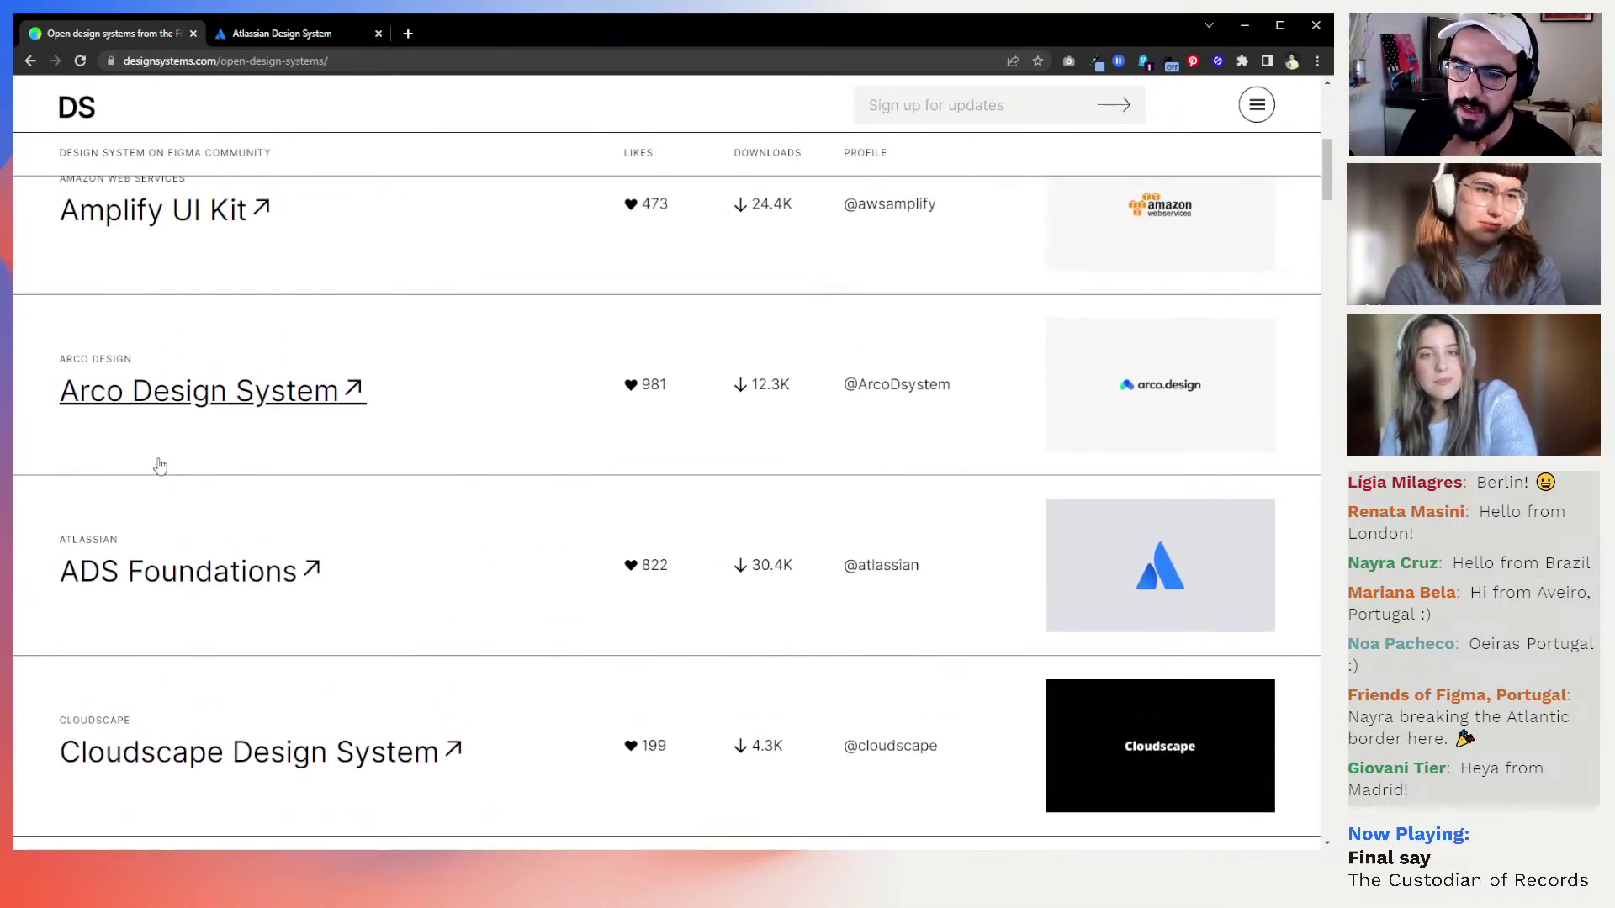
{"action": "scroll", "coordinate": [389, 501], "scroll_direction": "up", "scroll_amount": 1}
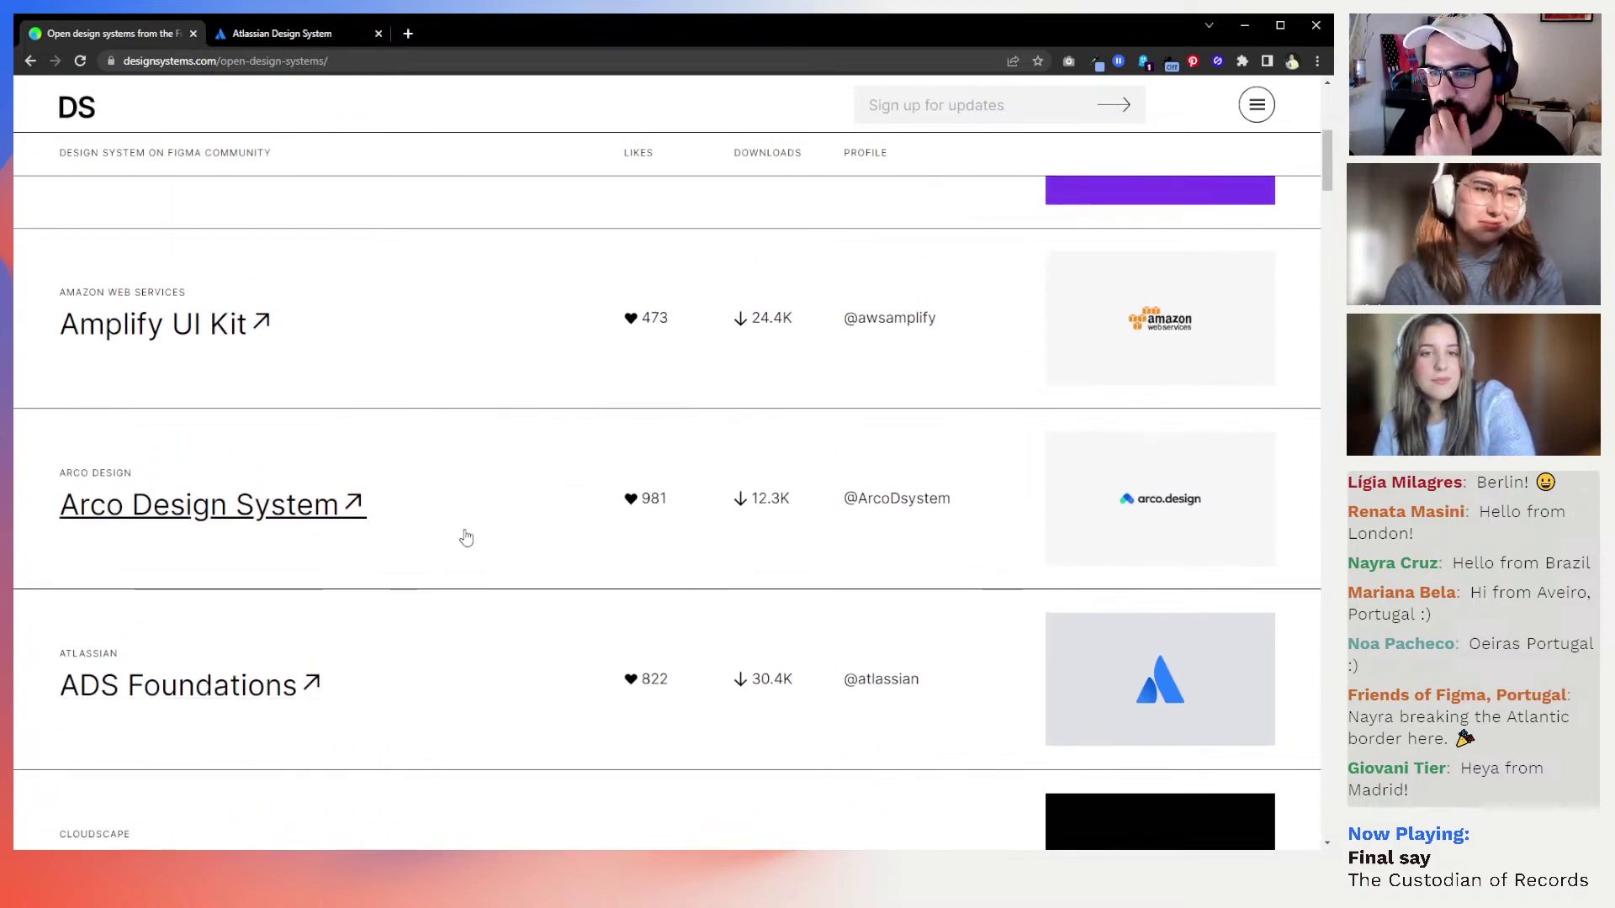
{"action": "scroll", "coordinate": [466, 537], "scroll_direction": "down", "scroll_amount": 1}
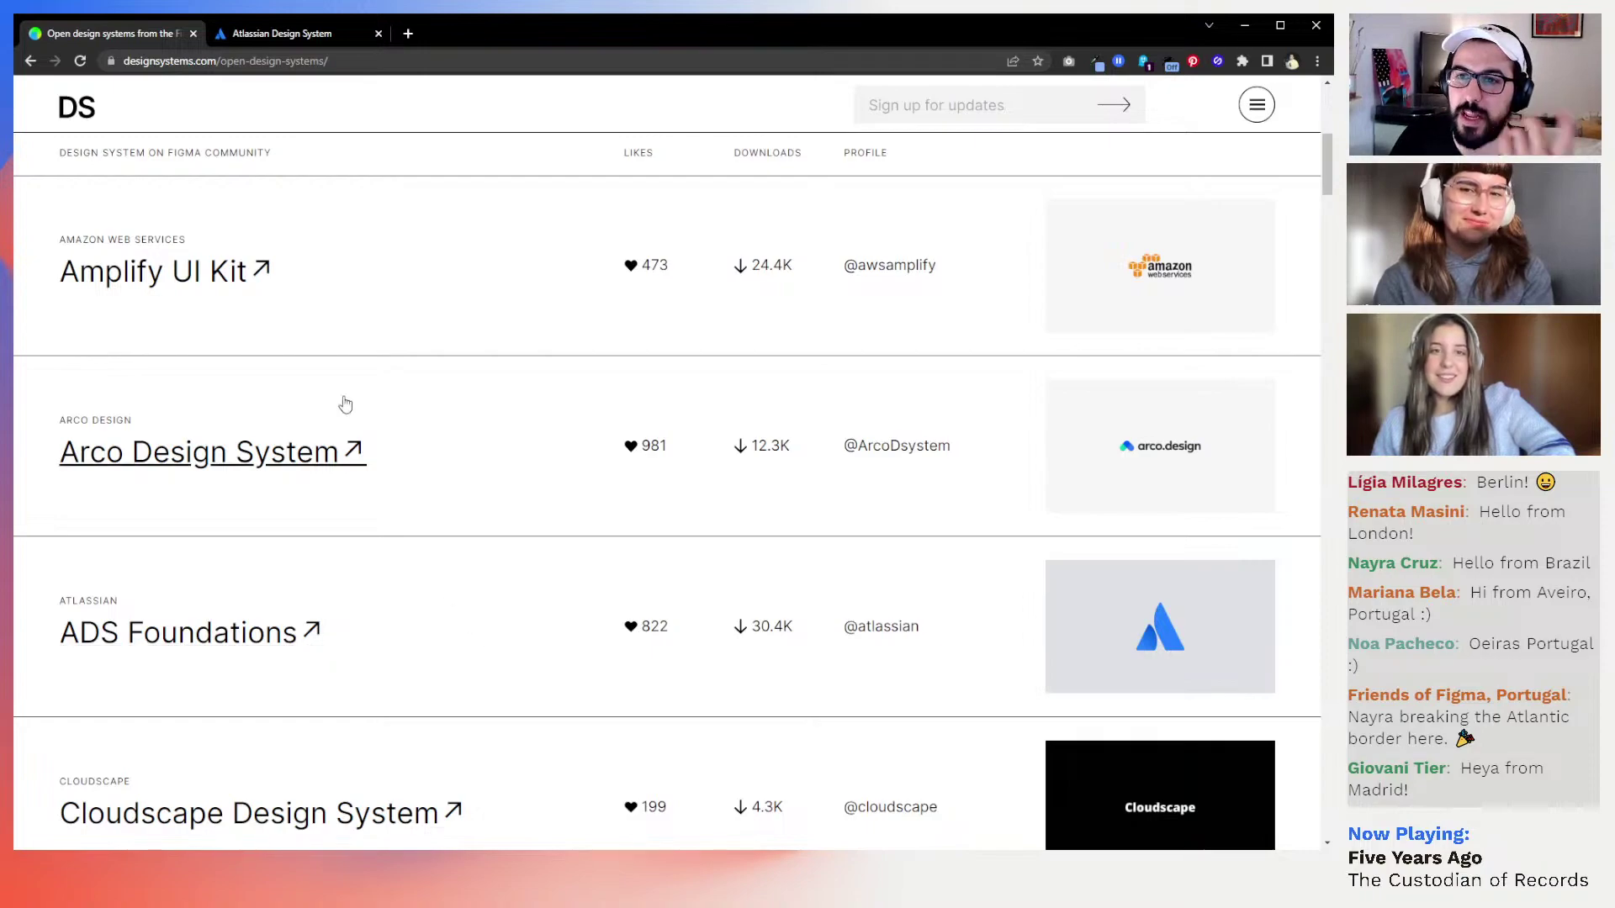
{"action": "left_click", "coordinate": [78, 107]}
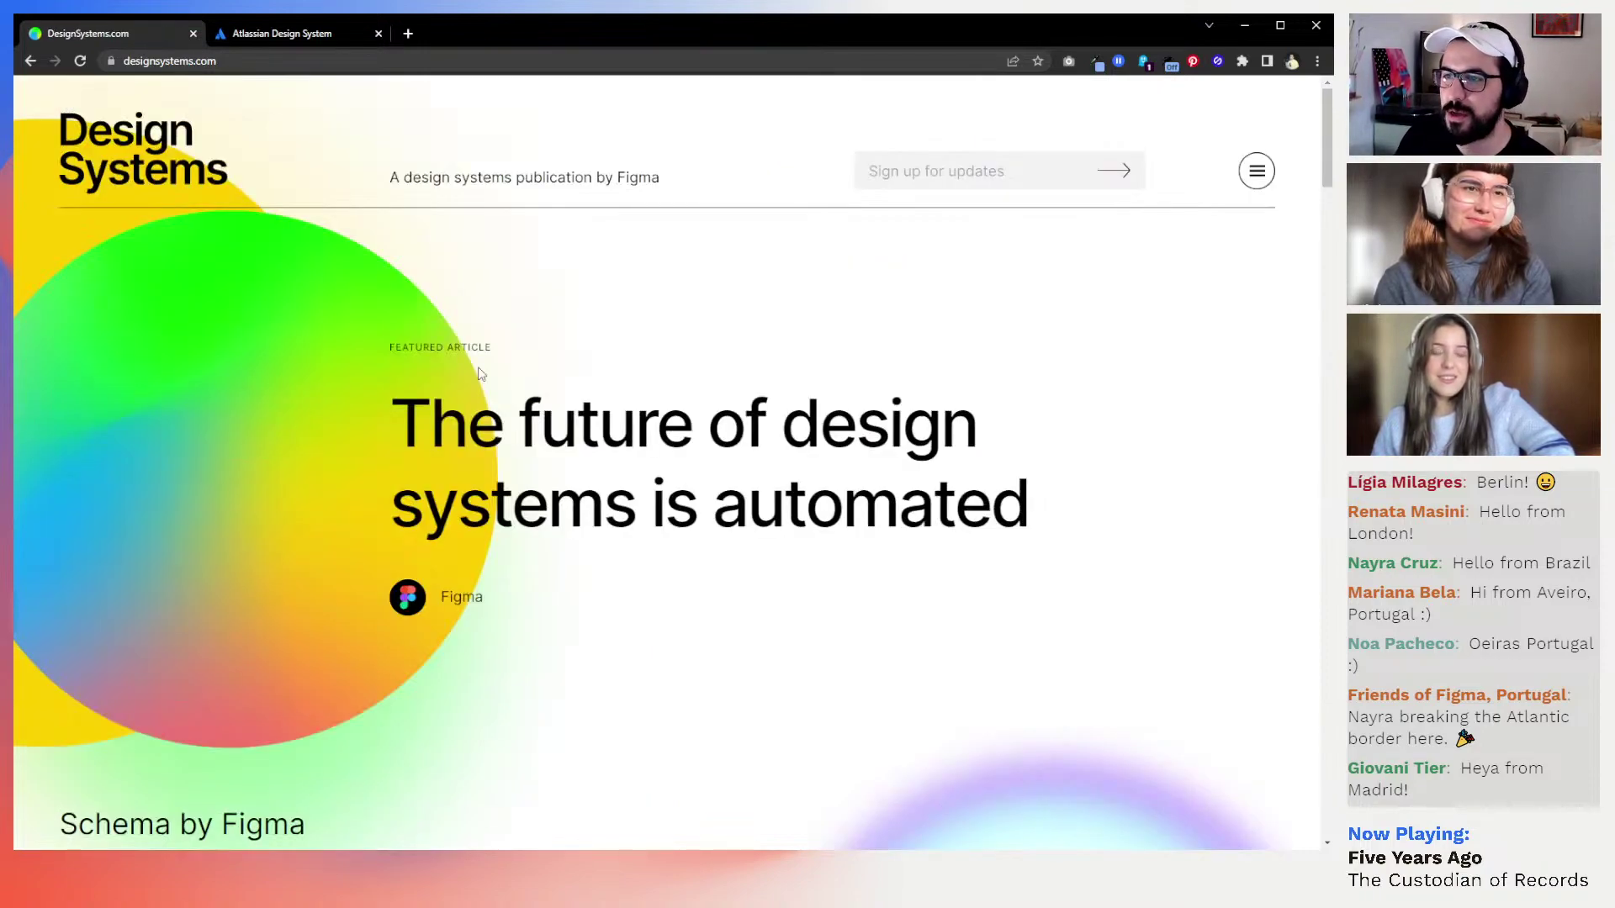
Look over the home page sections from Schema by Figma through Design & Development to Getting Started
{"action": "scroll", "coordinate": [479, 370], "scroll_direction": "down", "scroll_amount": 6}
{"action": "scroll", "coordinate": [479, 374], "scroll_direction": "down", "scroll_amount": 8}
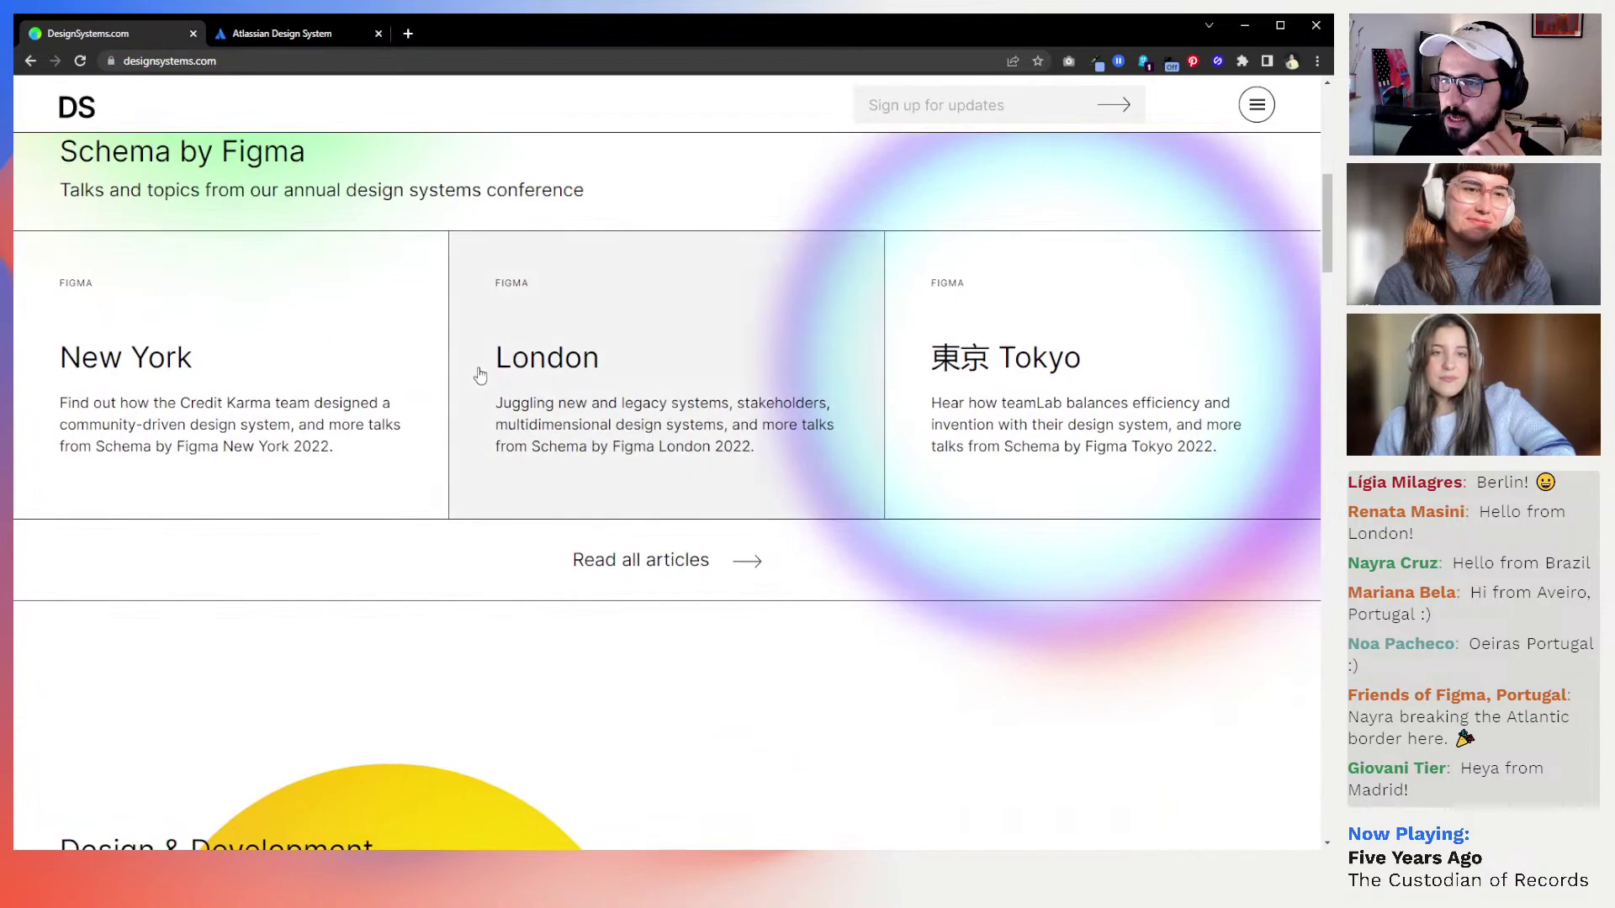
{"action": "scroll", "coordinate": [479, 374], "scroll_direction": "down", "scroll_amount": 1}
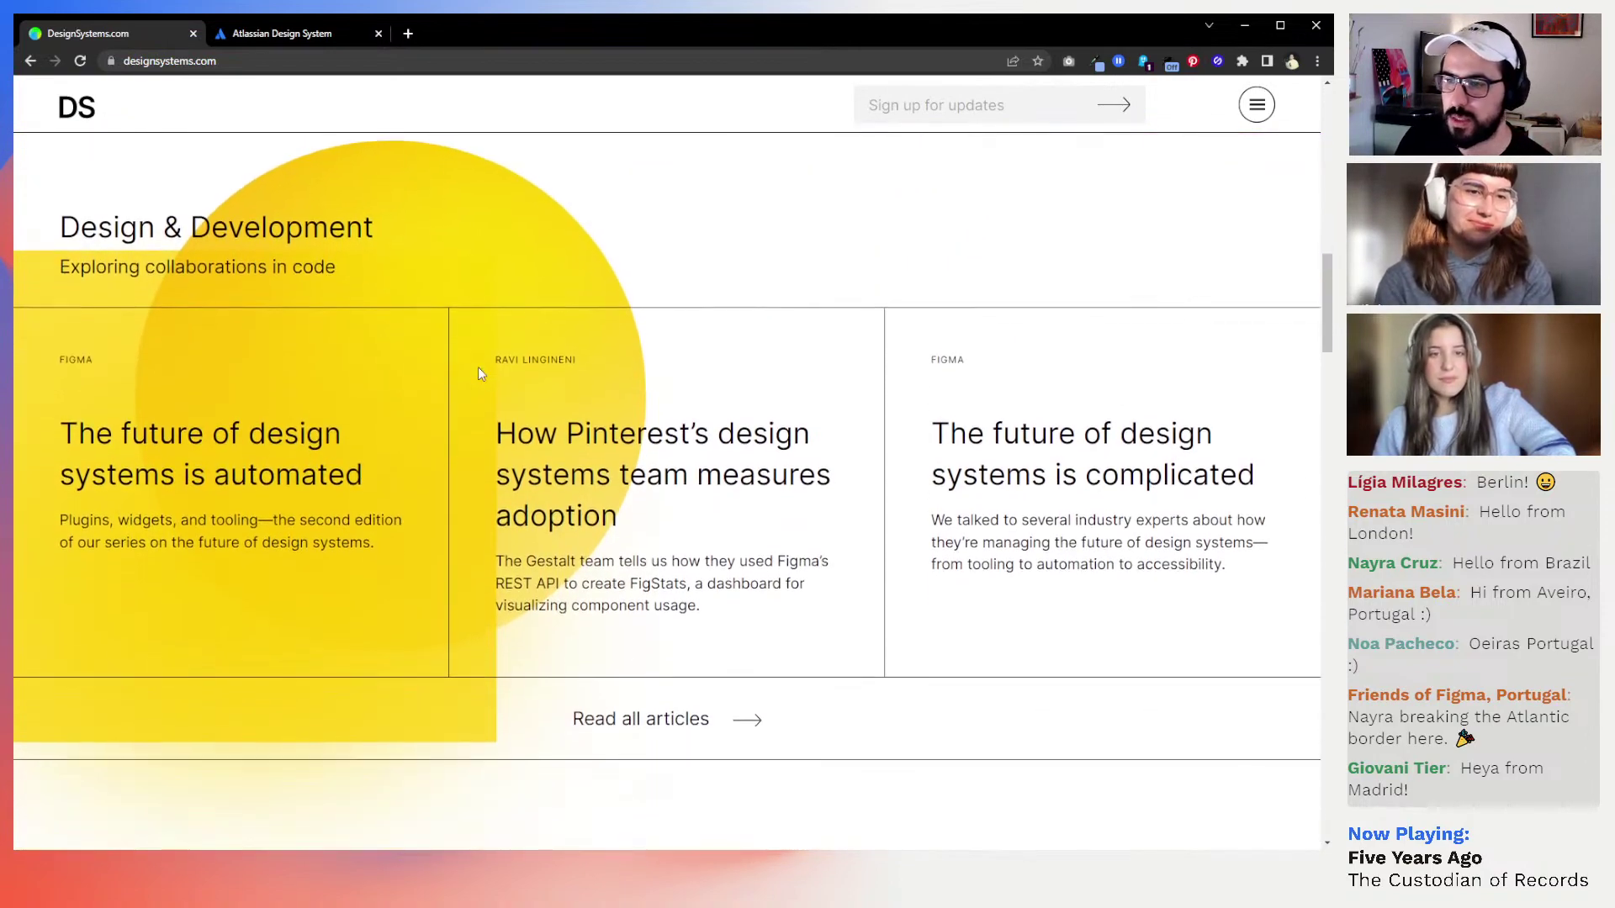
{"action": "scroll", "coordinate": [963, 514], "scroll_direction": "down", "scroll_amount": 1}
{"action": "scroll", "coordinate": [964, 514], "scroll_direction": "down", "scroll_amount": 6}
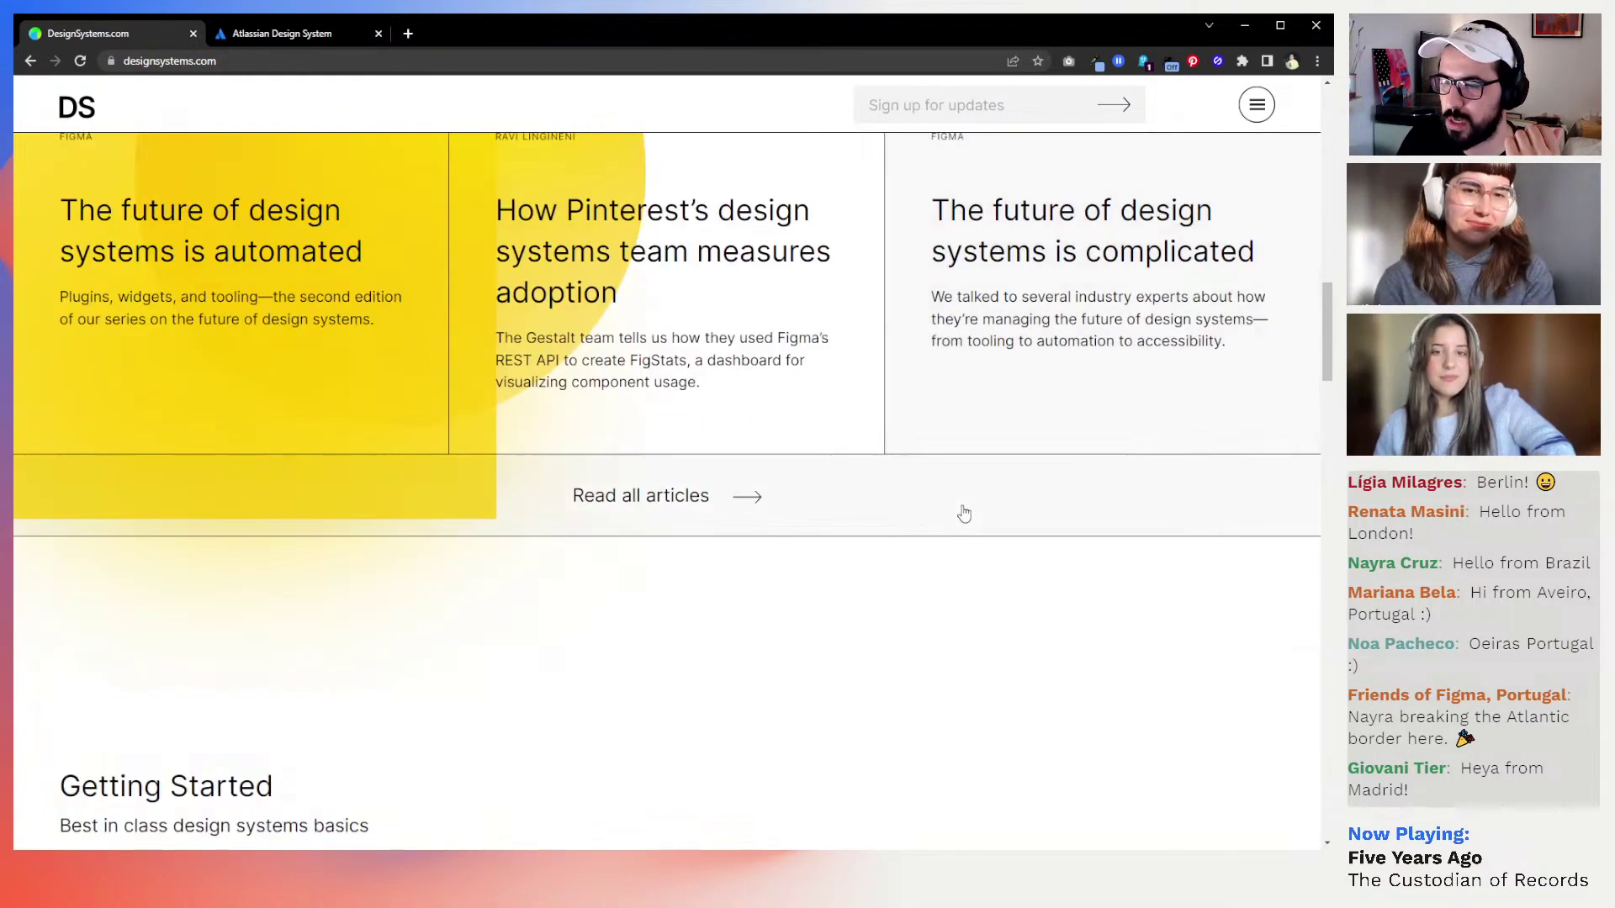
{"action": "scroll", "coordinate": [964, 513], "scroll_direction": "down", "scroll_amount": 1}
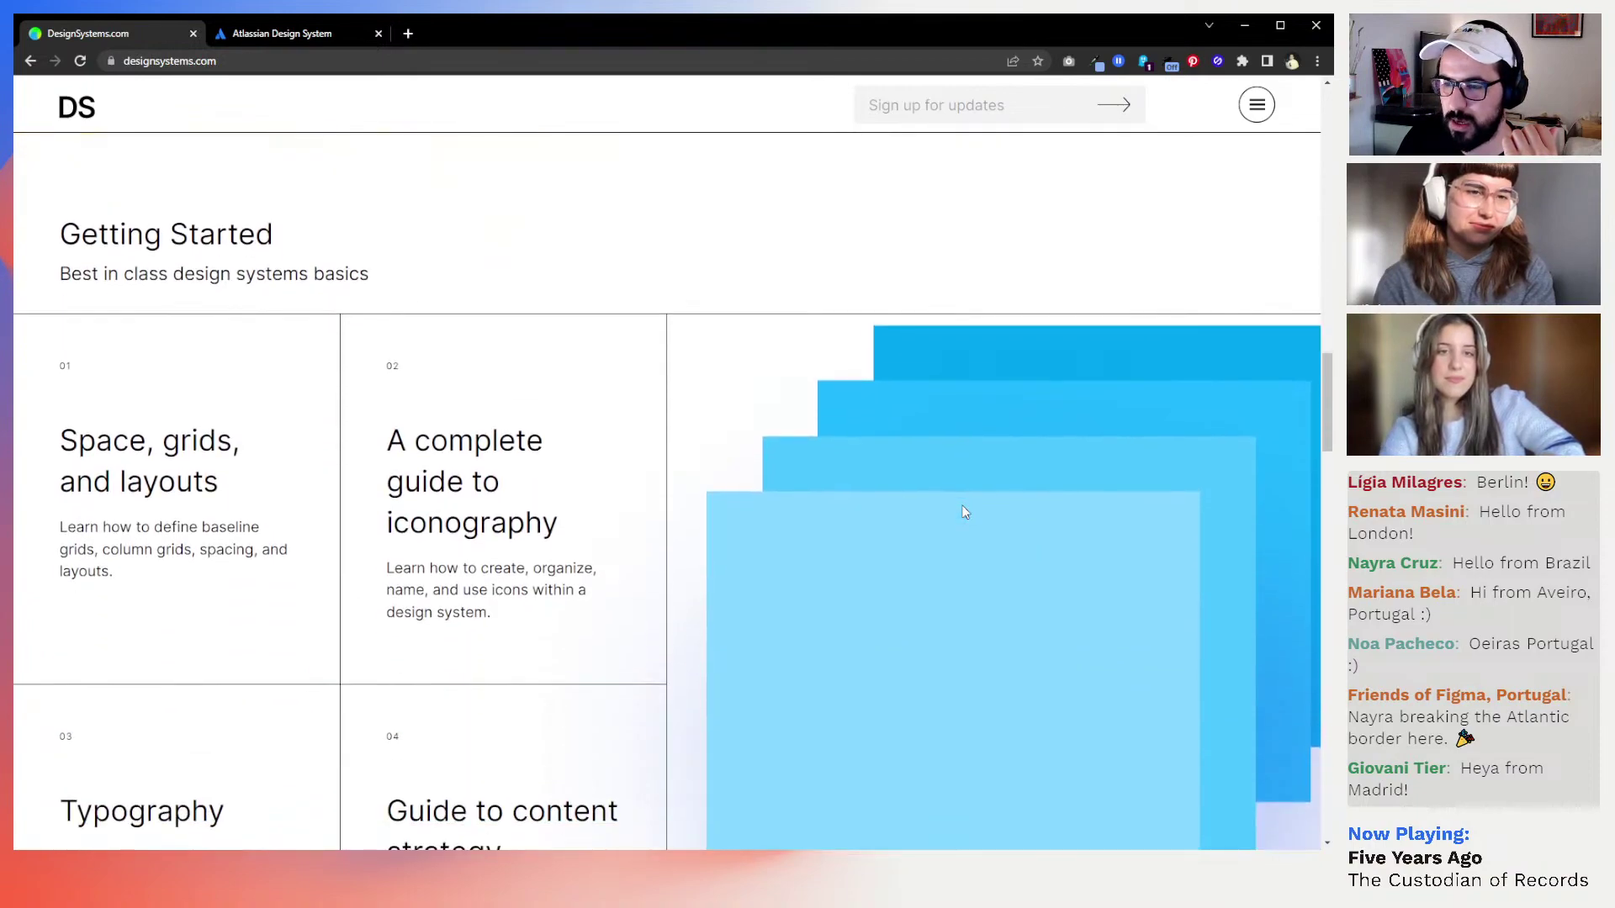
Open the article "A complete guide to iconography" and read through its Size, Color and Grids sections
{"action": "left_click", "coordinate": [479, 521]}
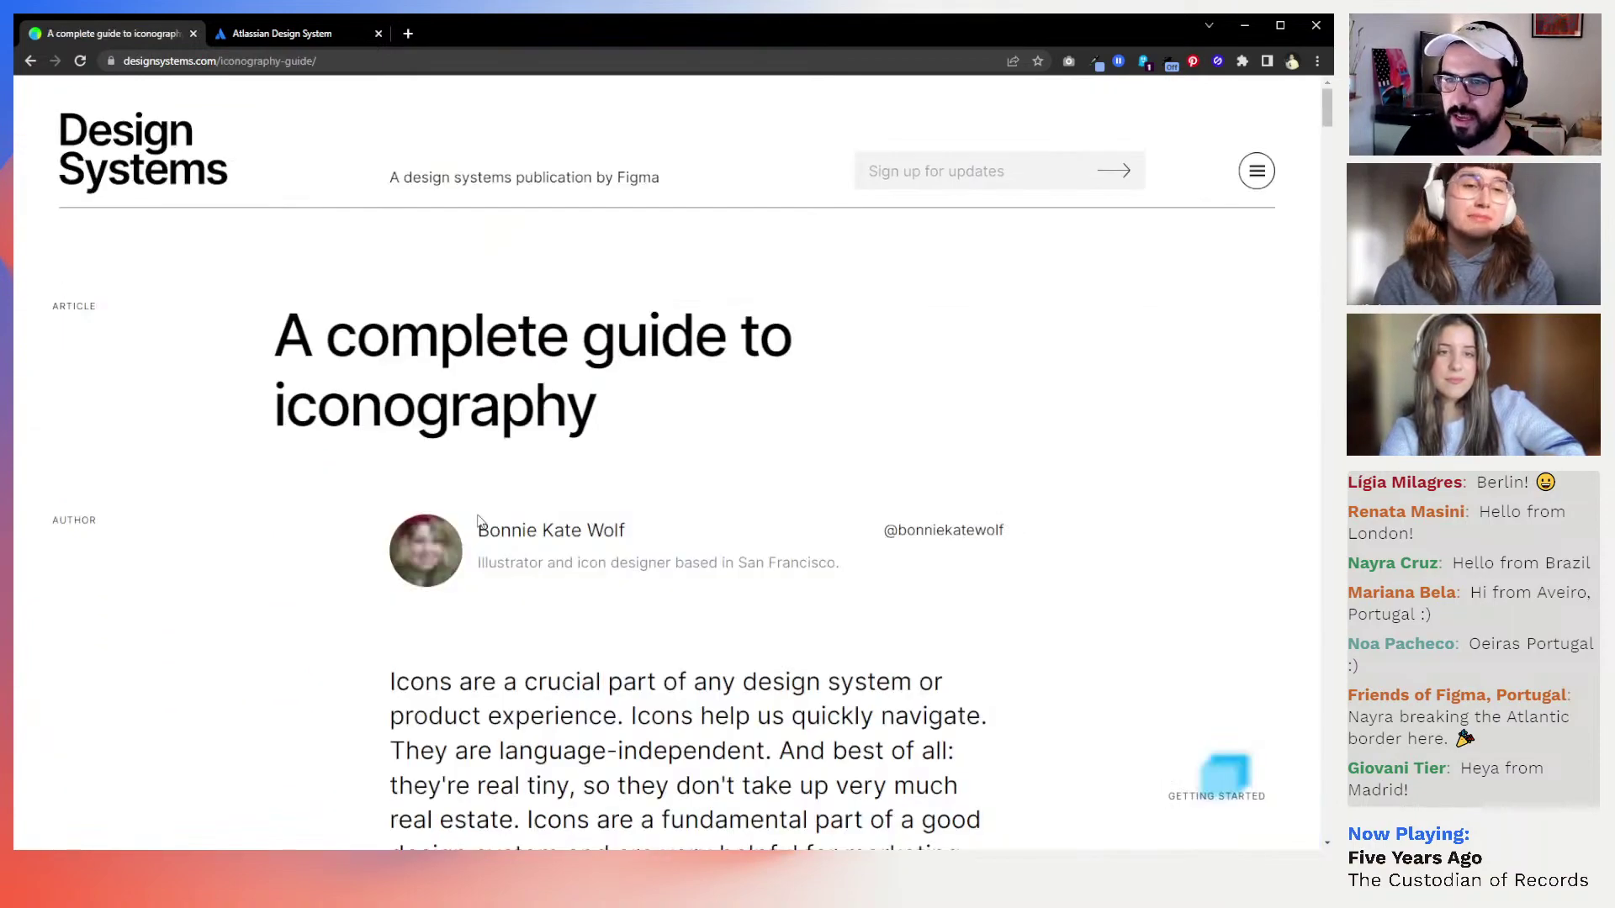
{"action": "scroll", "coordinate": [479, 521], "scroll_direction": "down", "scroll_amount": 8}
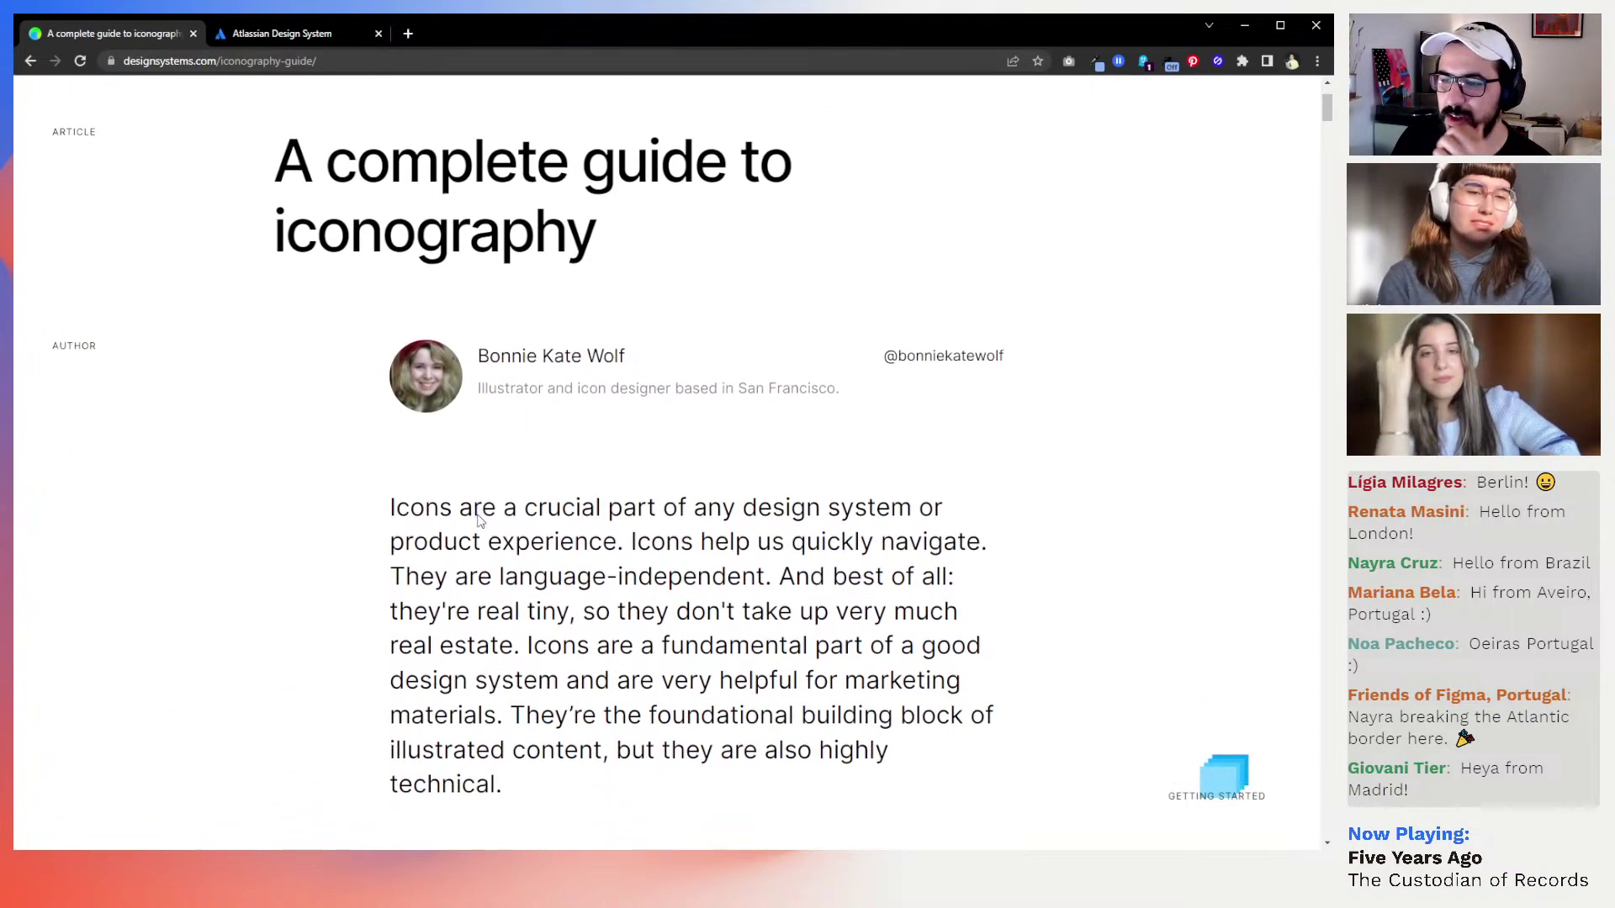
{"action": "scroll", "coordinate": [479, 522], "scroll_direction": "down", "scroll_amount": 10}
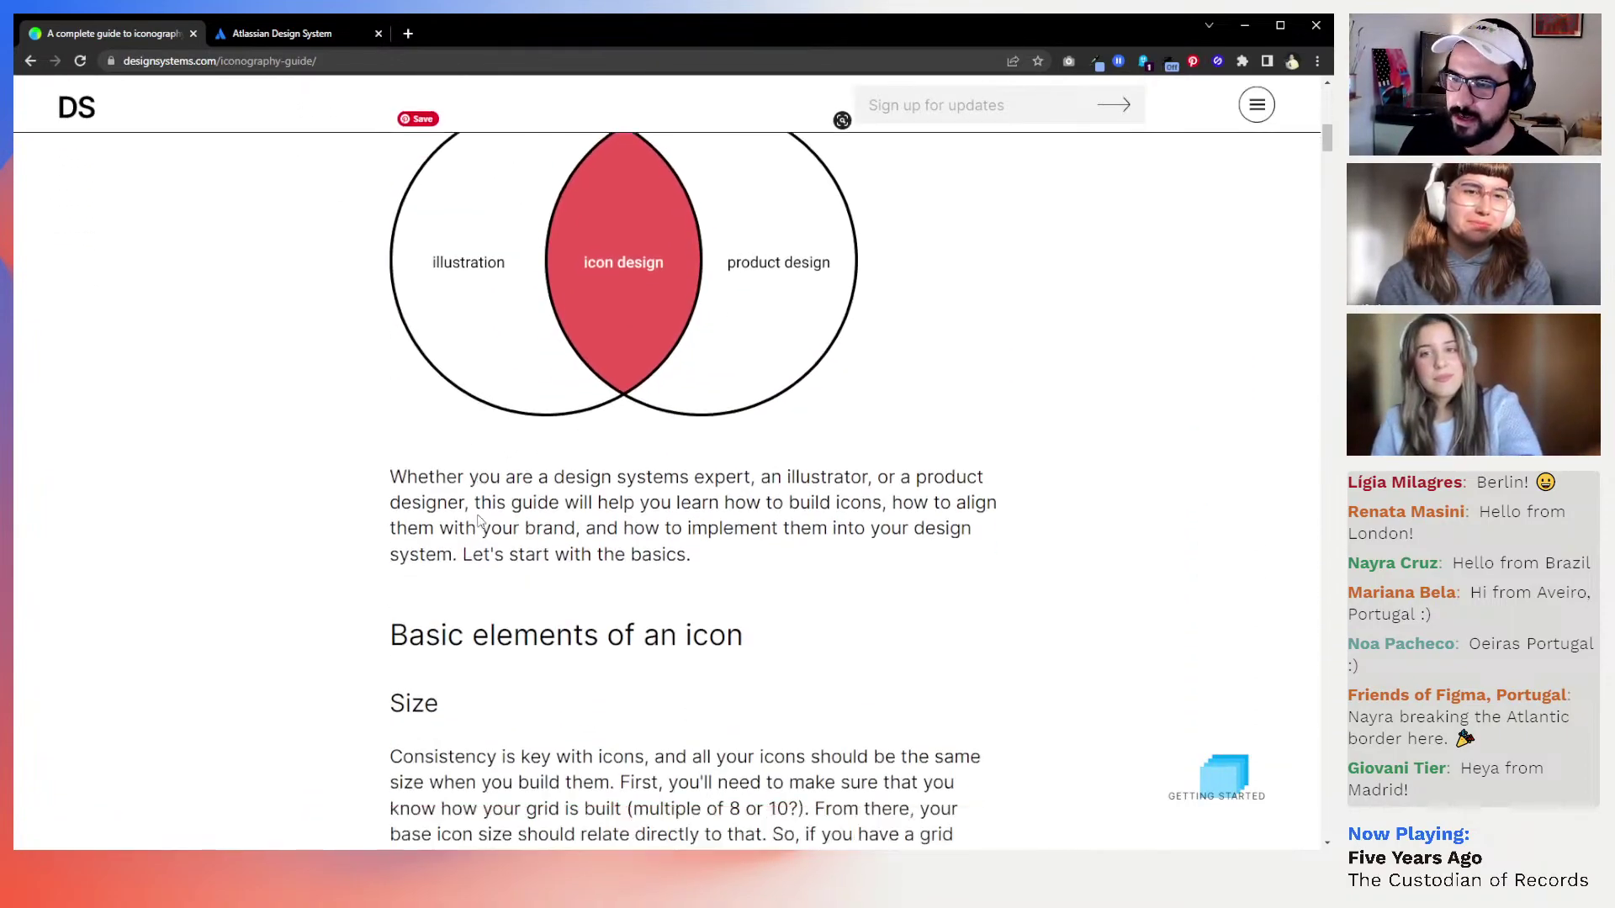
{"action": "scroll", "coordinate": [479, 521], "scroll_direction": "down", "scroll_amount": 3}
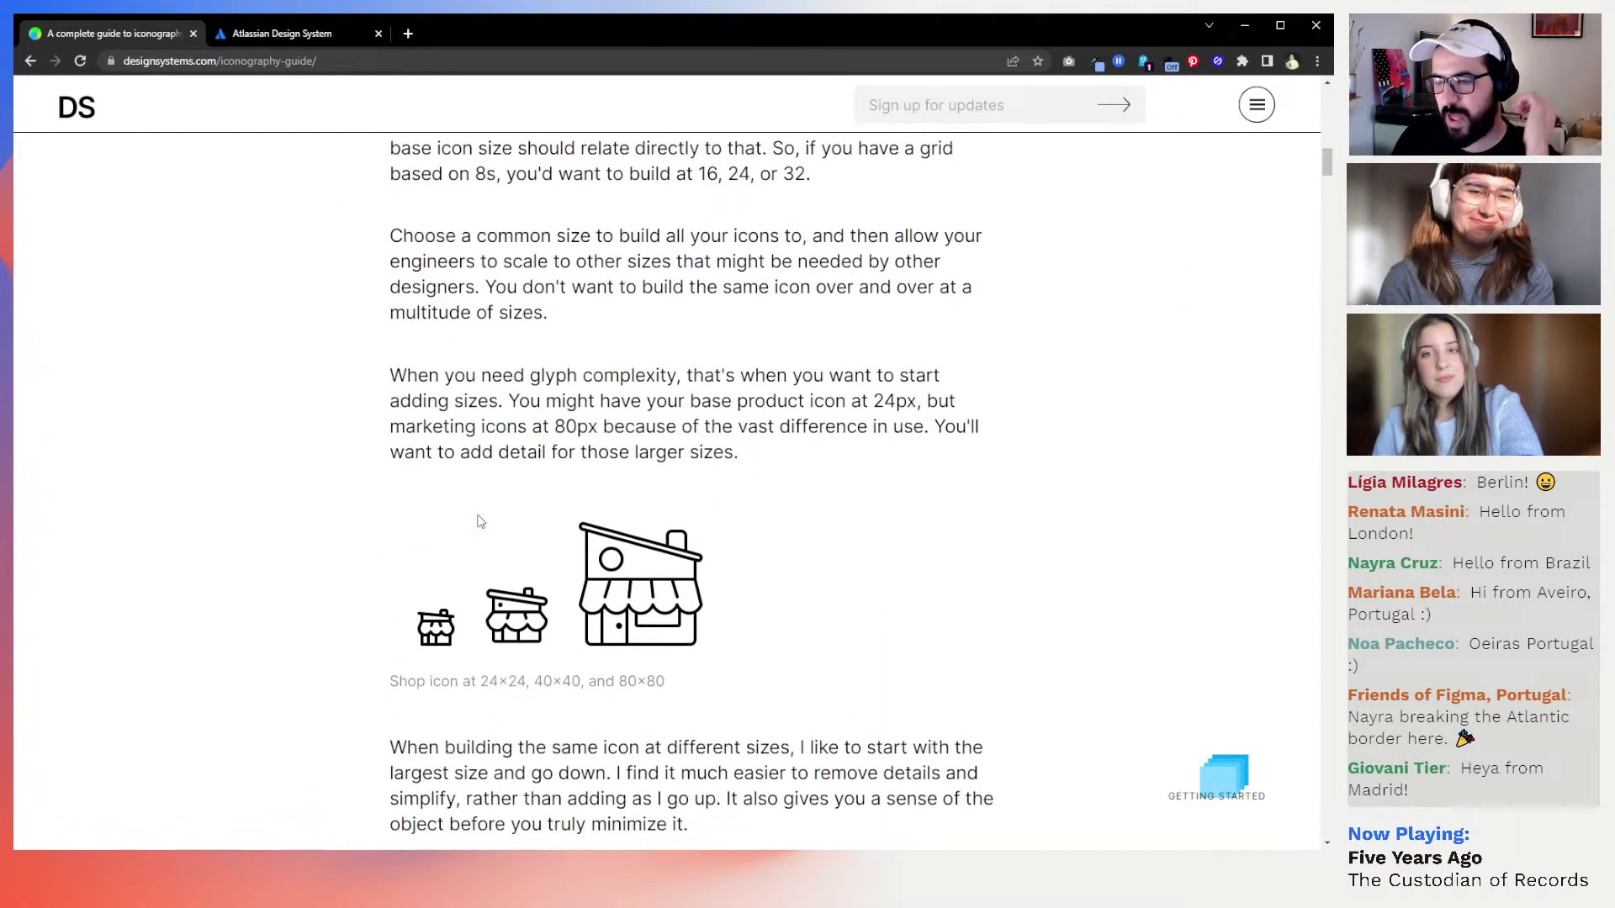
{"action": "scroll", "coordinate": [478, 520], "scroll_direction": "down", "scroll_amount": 4}
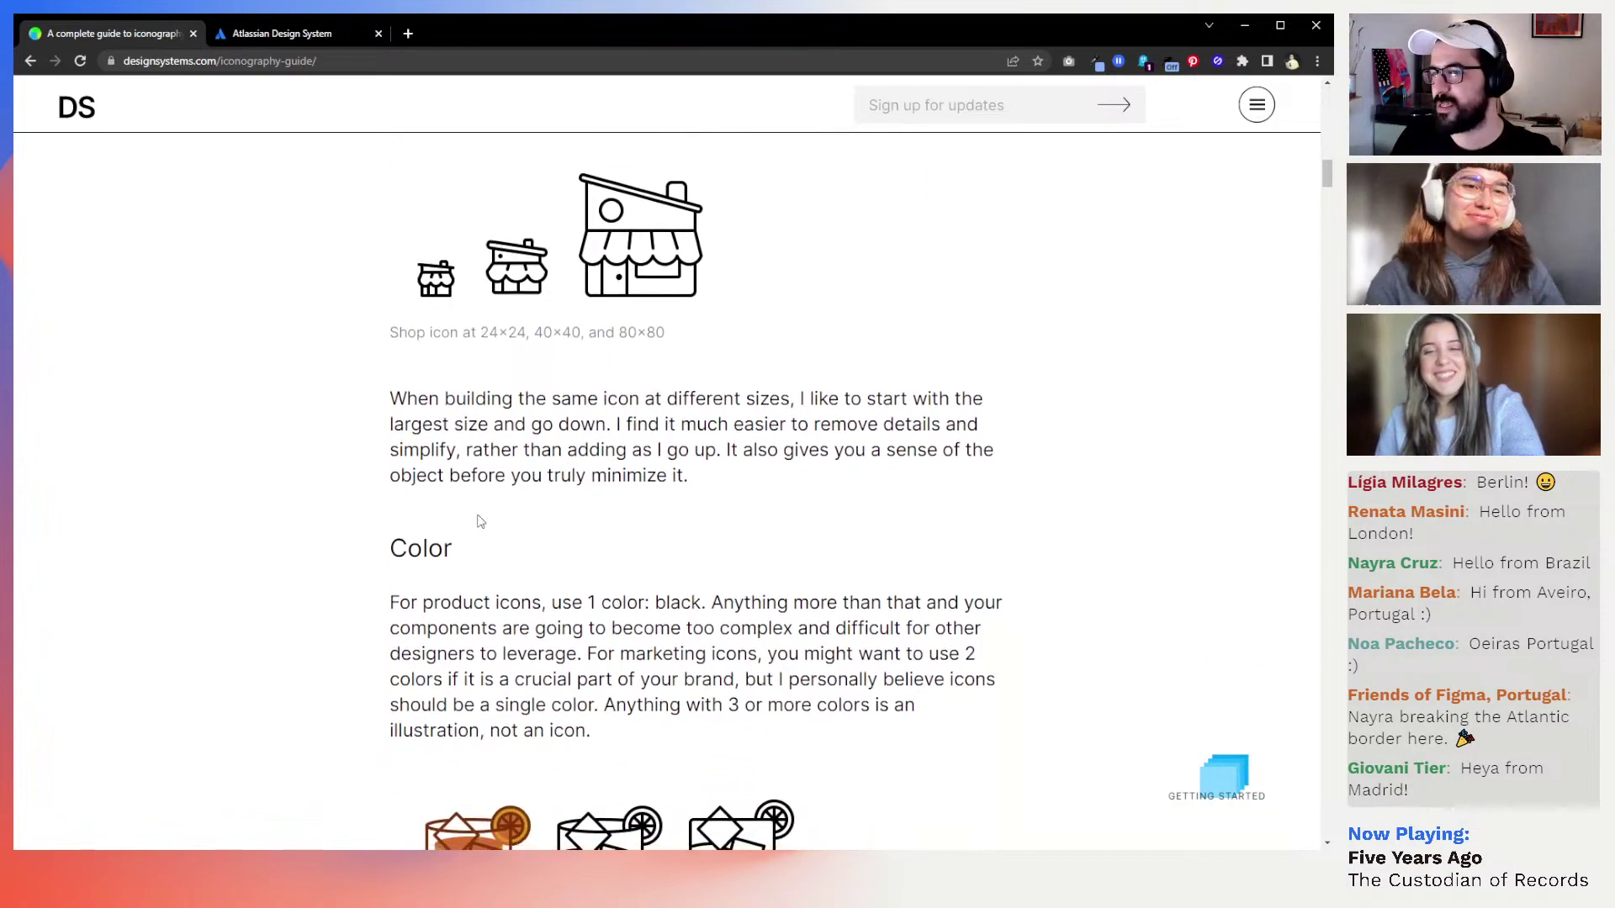
{"action": "scroll", "coordinate": [478, 514], "scroll_direction": "down", "scroll_amount": 6}
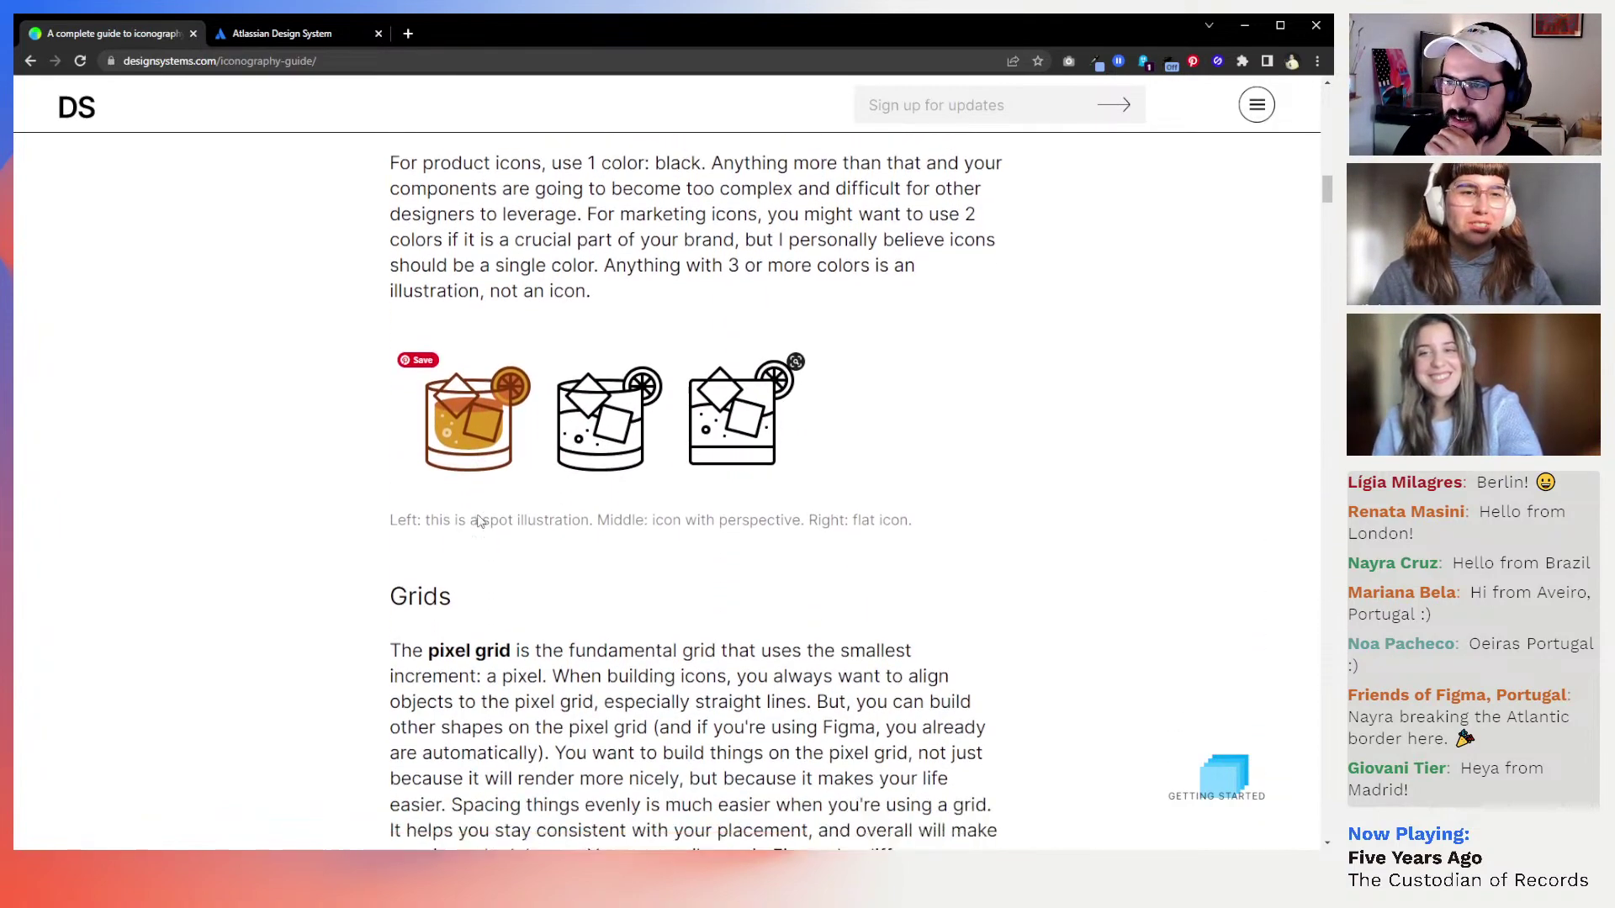
{"action": "scroll", "coordinate": [478, 514], "scroll_direction": "down", "scroll_amount": 4}
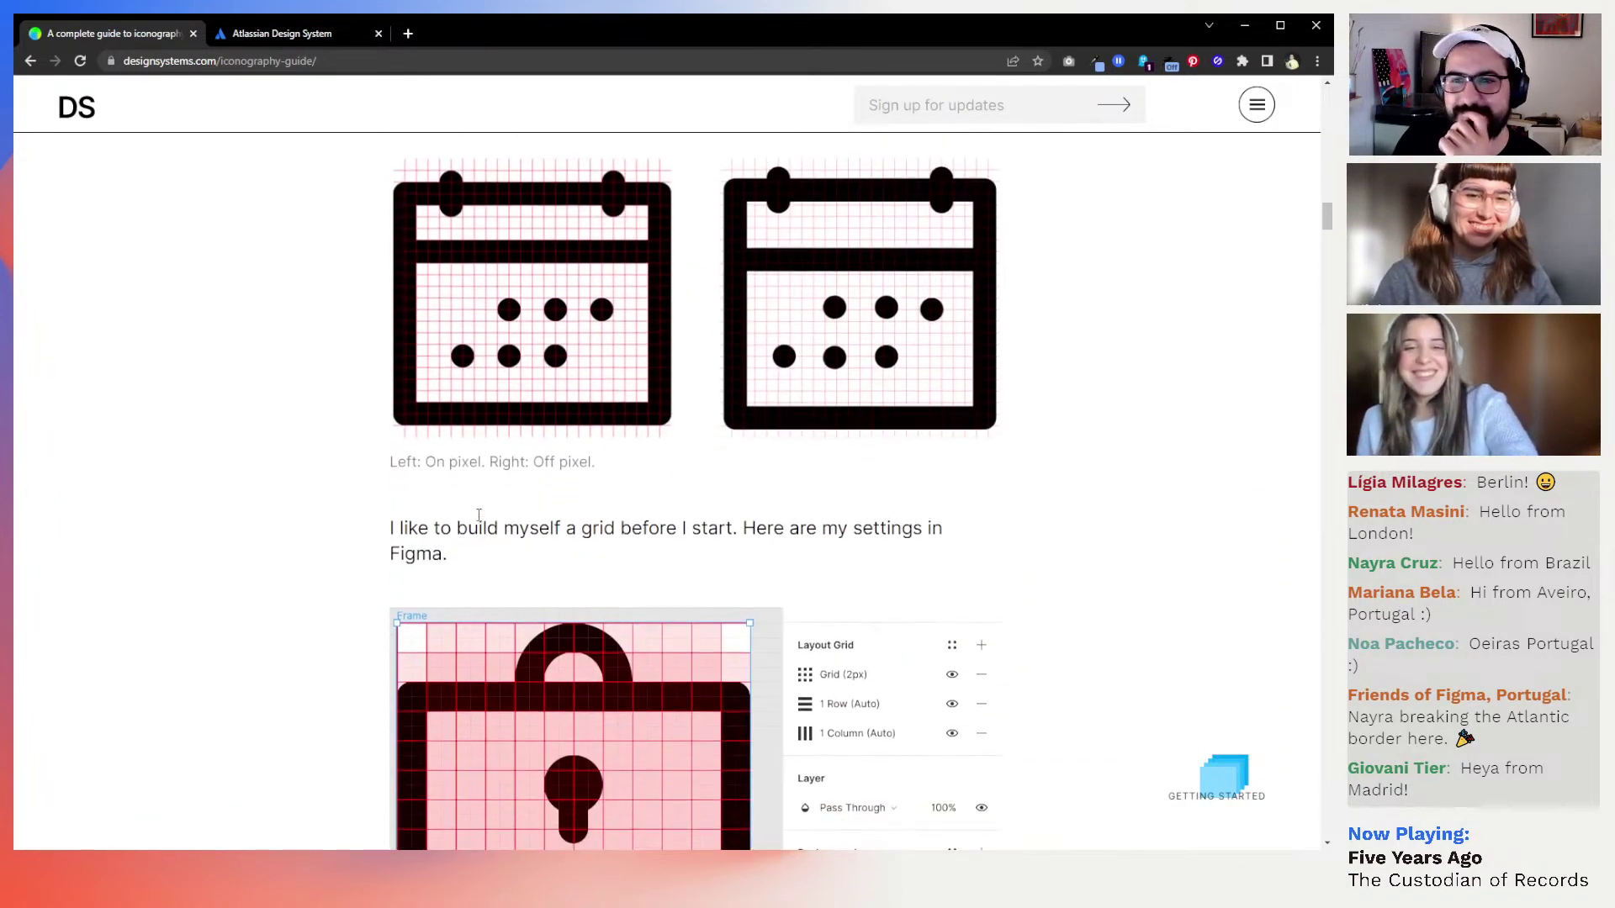
Return to the DesignSystems.com home page, glance at Schema by Figma and open the Design Systems Repo
{"action": "left_click", "coordinate": [94, 103]}
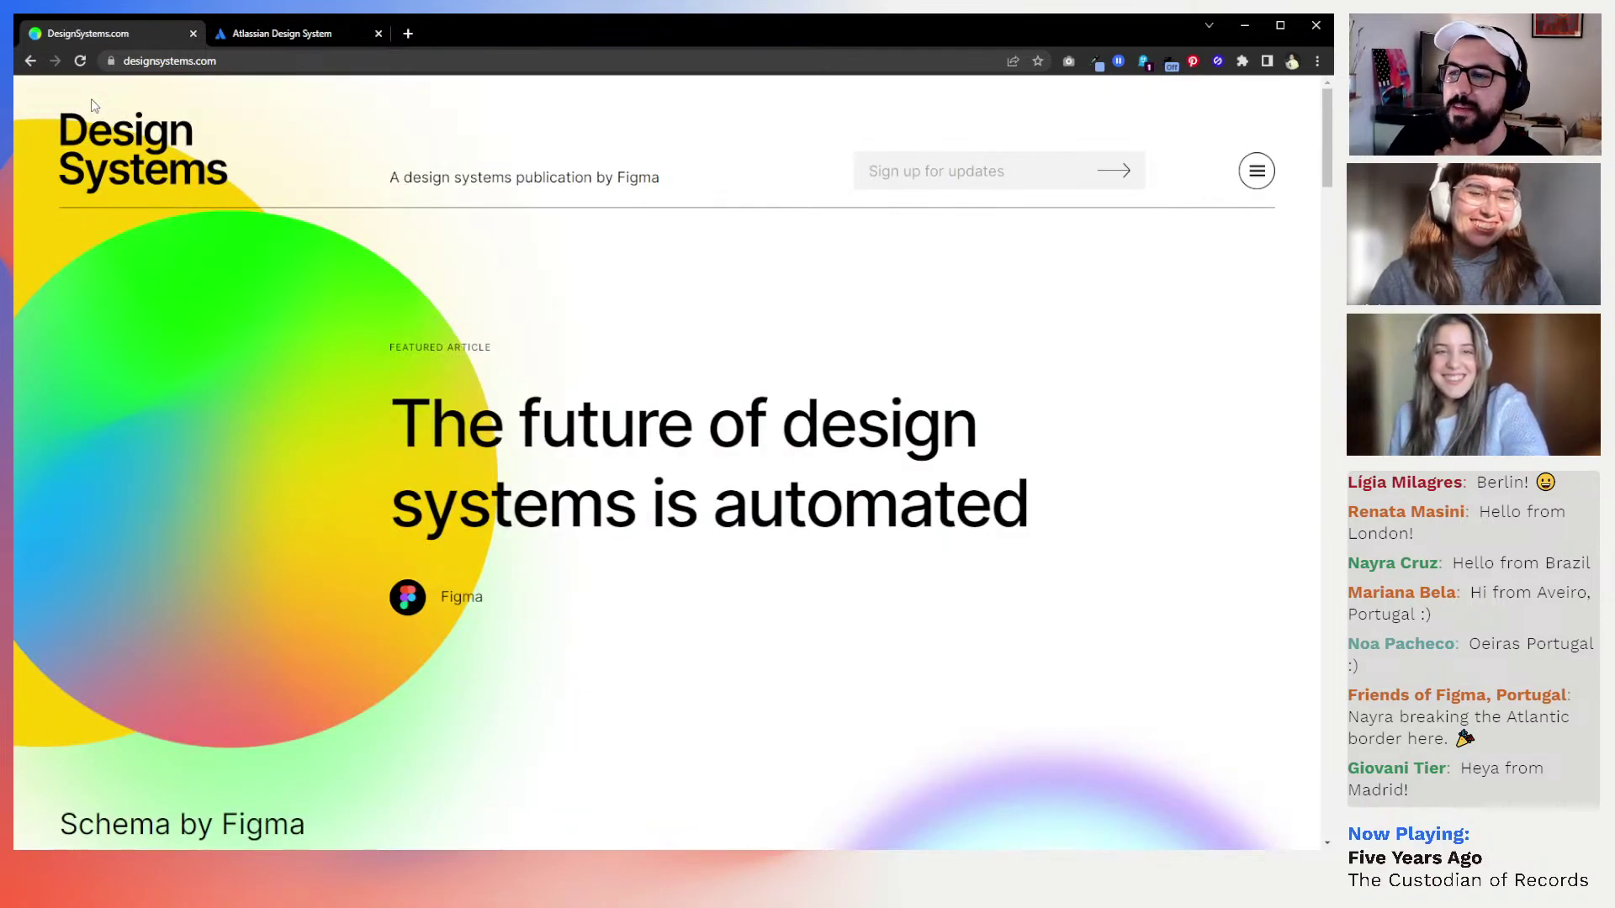
{"action": "scroll", "coordinate": [488, 308], "scroll_direction": "down", "scroll_amount": 4}
{"action": "scroll", "coordinate": [1258, 252], "scroll_direction": "down", "scroll_amount": 1}
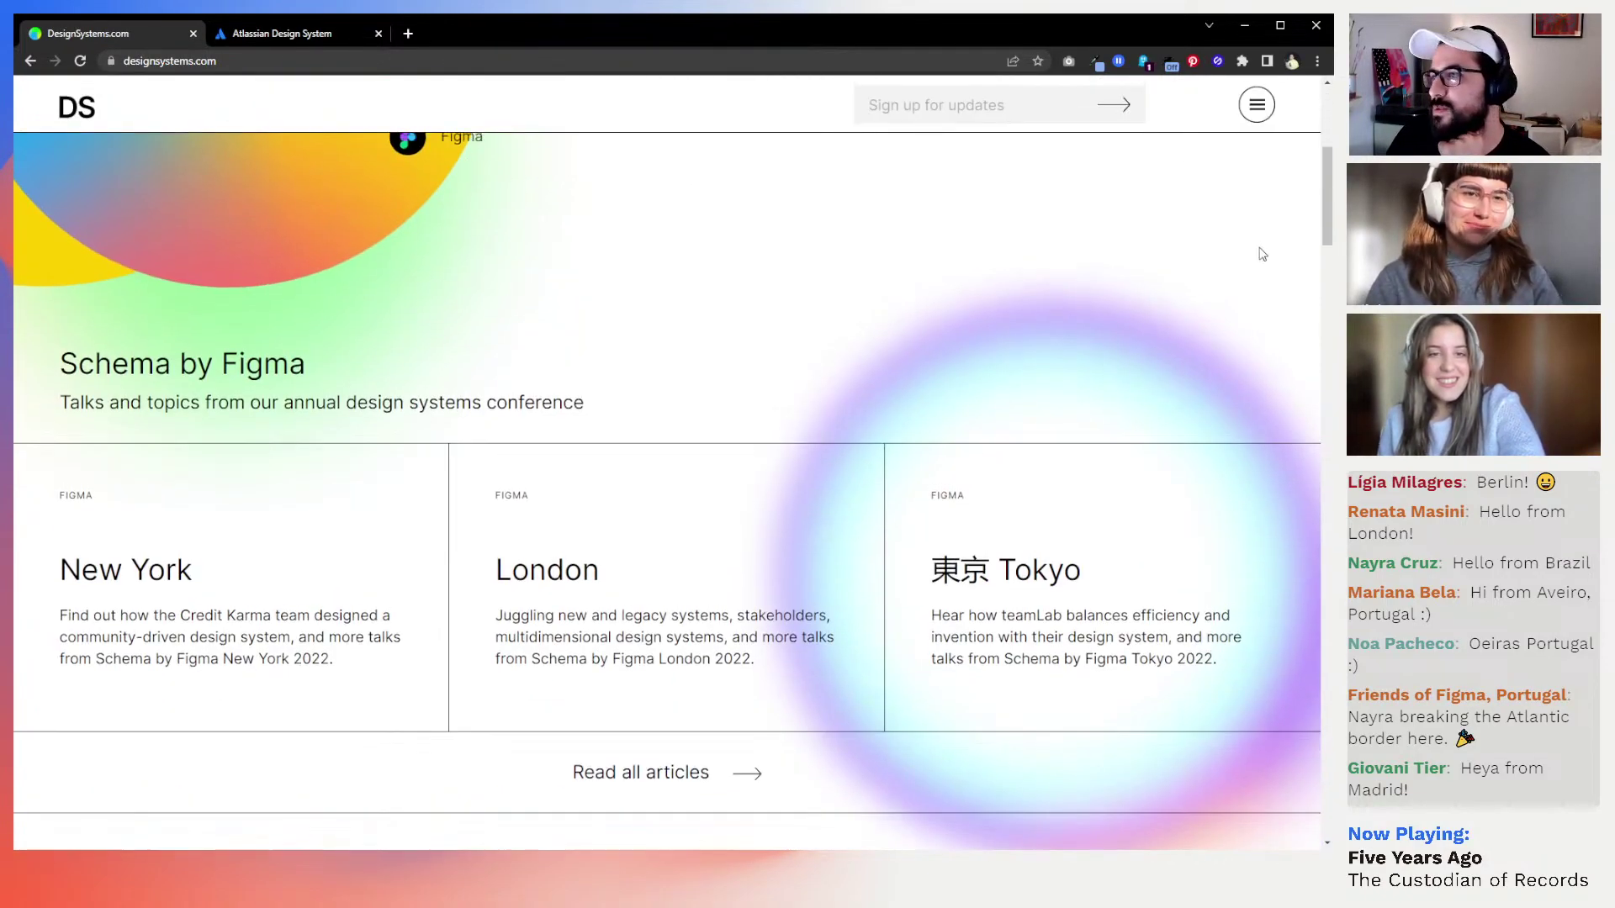
{"action": "scroll", "coordinate": [1258, 253], "scroll_direction": "up", "scroll_amount": 5}
{"action": "left_click", "coordinate": [1257, 171]}
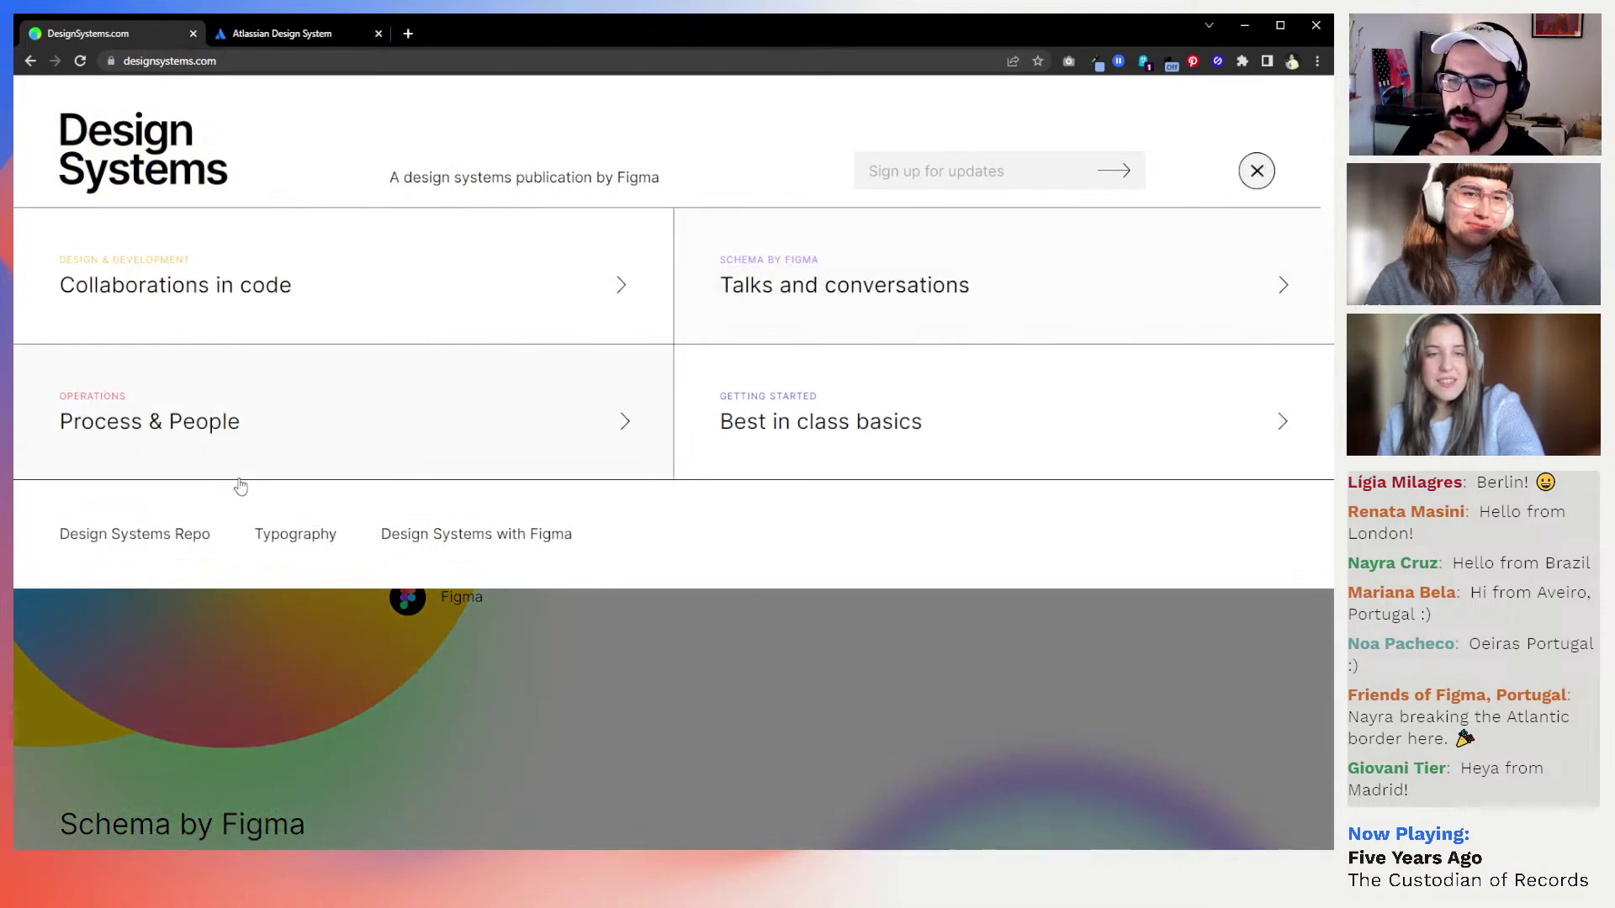
{"action": "left_click", "coordinate": [133, 534]}
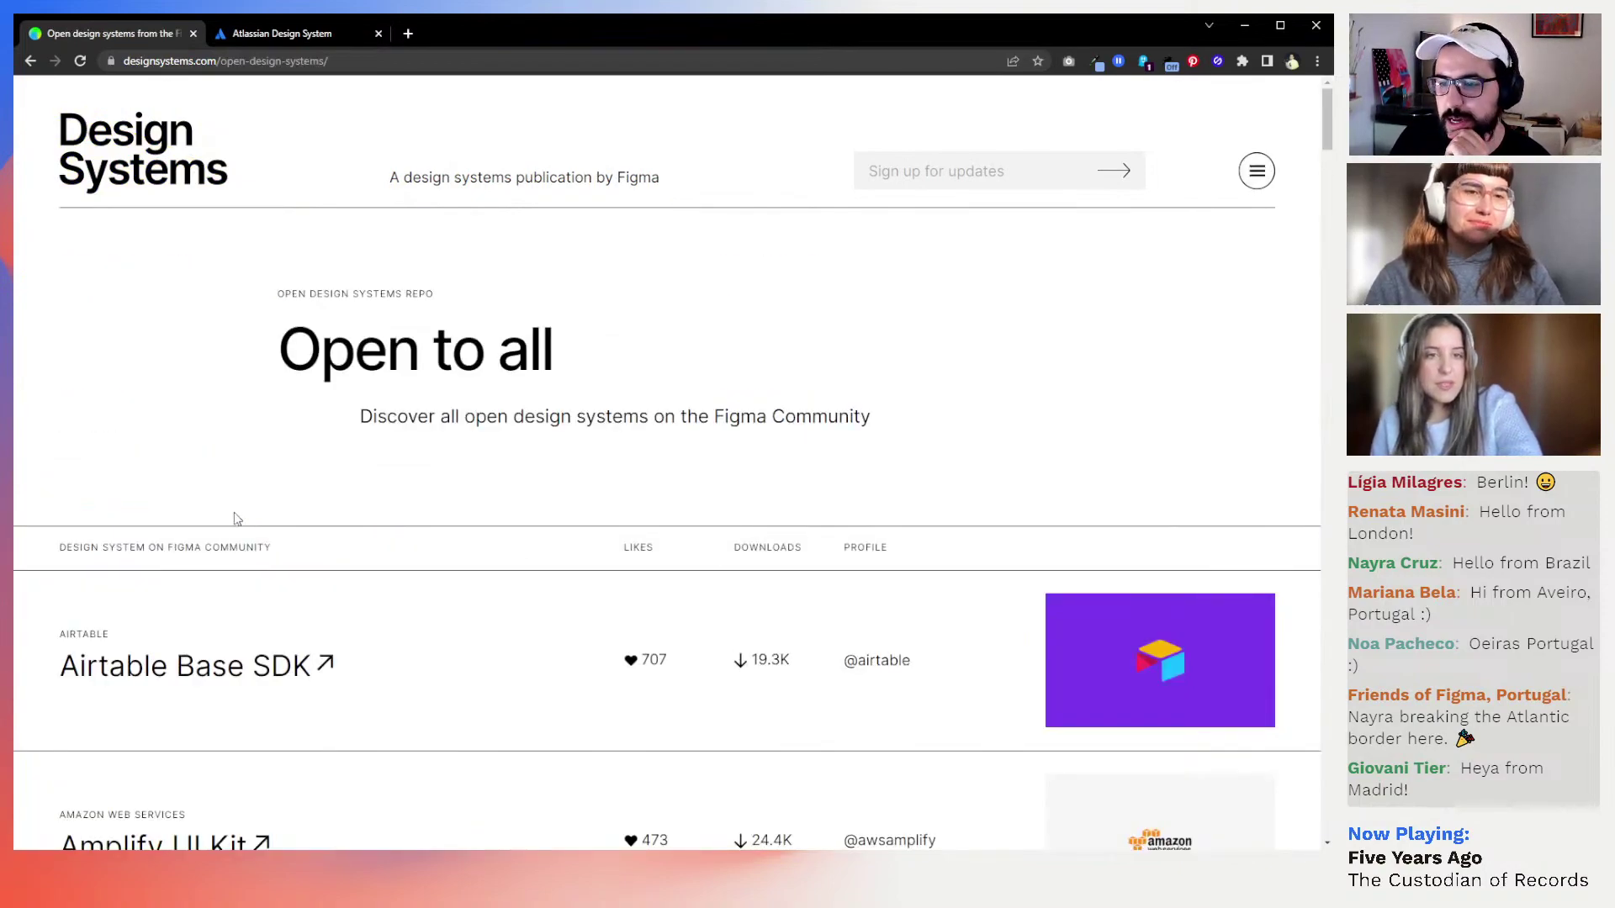
Open Atlassian's ADS Foundations from the repo list and look over its Figma Community page
{"action": "scroll", "coordinate": [300, 511], "scroll_direction": "down", "scroll_amount": 8}
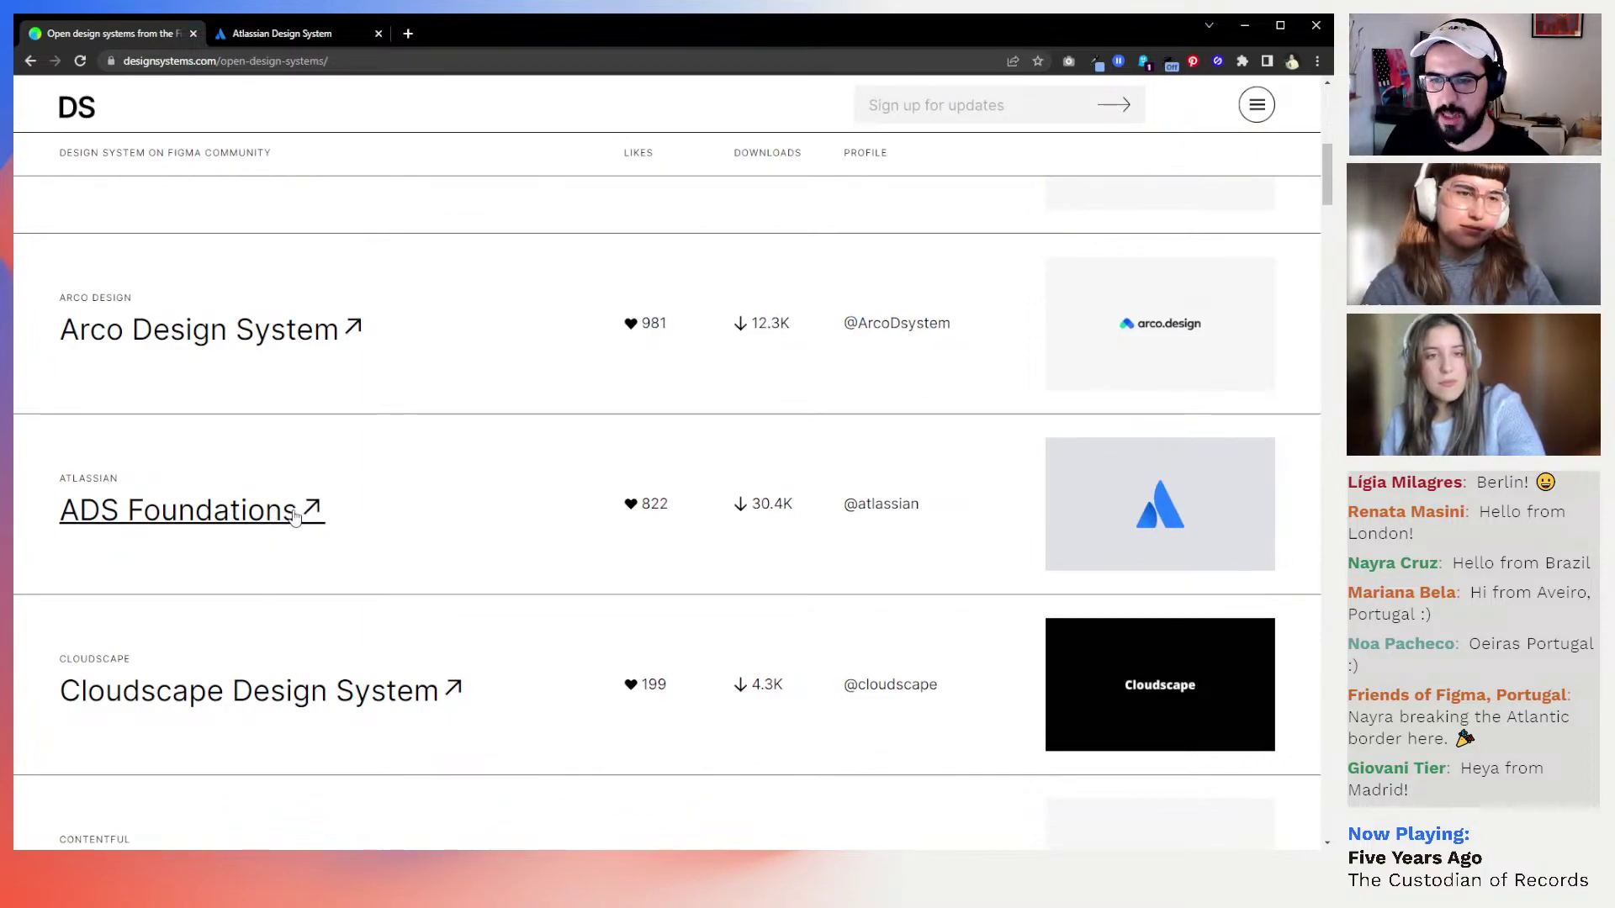
{"action": "left_click", "coordinate": [238, 513]}
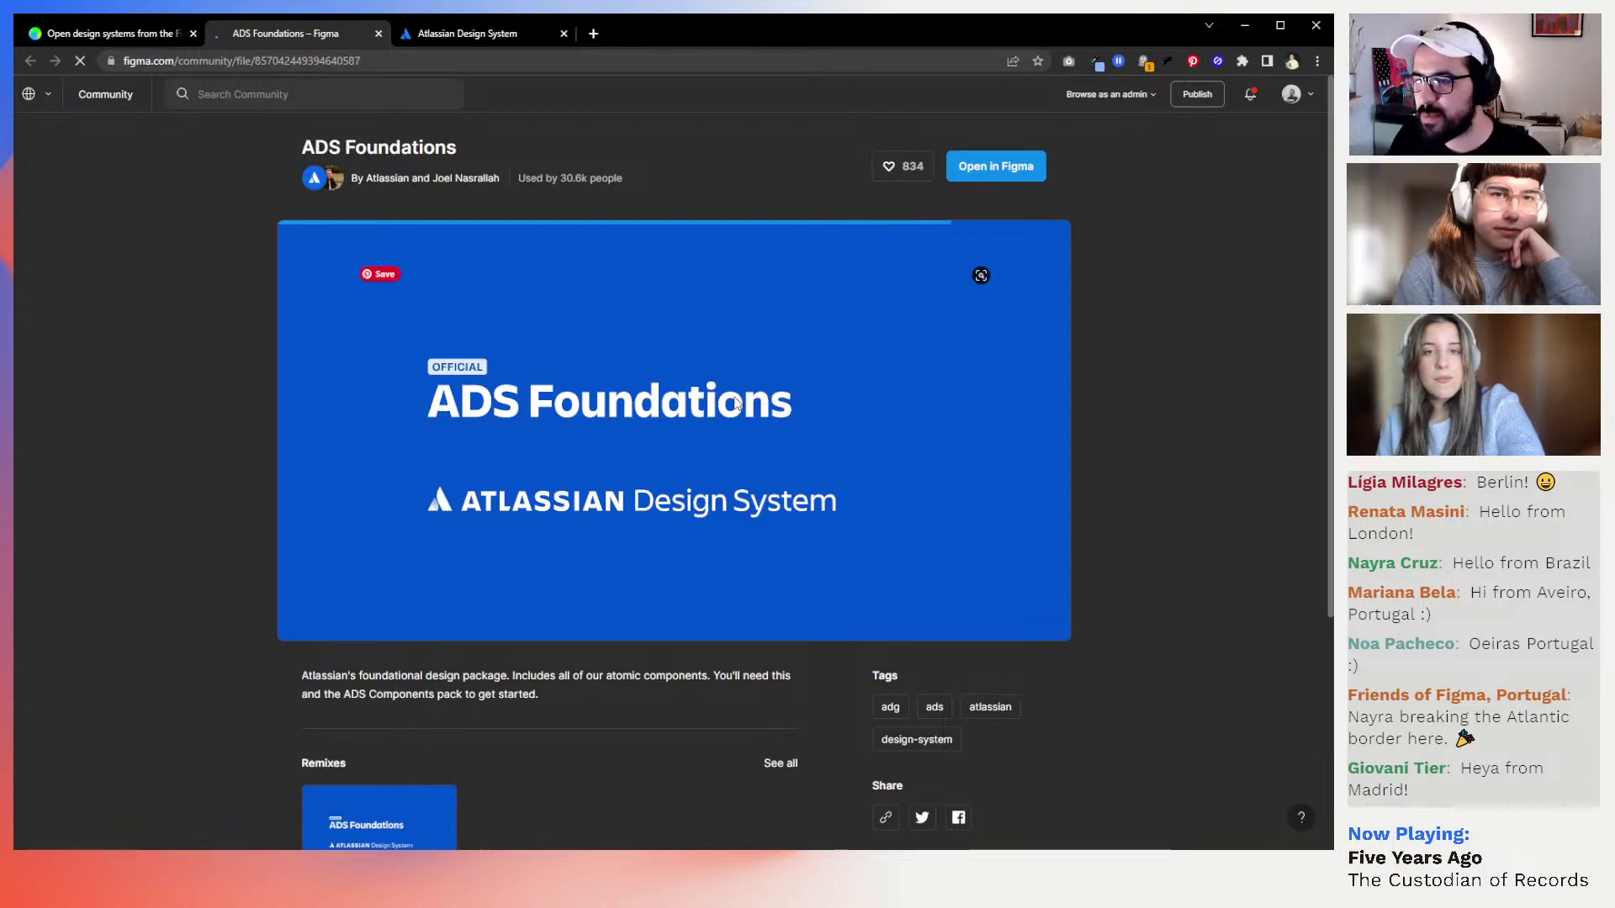
{"action": "scroll", "coordinate": [737, 396], "scroll_direction": "down", "scroll_amount": 2}
{"action": "scroll", "coordinate": [738, 395], "scroll_direction": "up", "scroll_amount": 1}
{"action": "scroll", "coordinate": [740, 398], "scroll_direction": "up", "scroll_amount": 1}
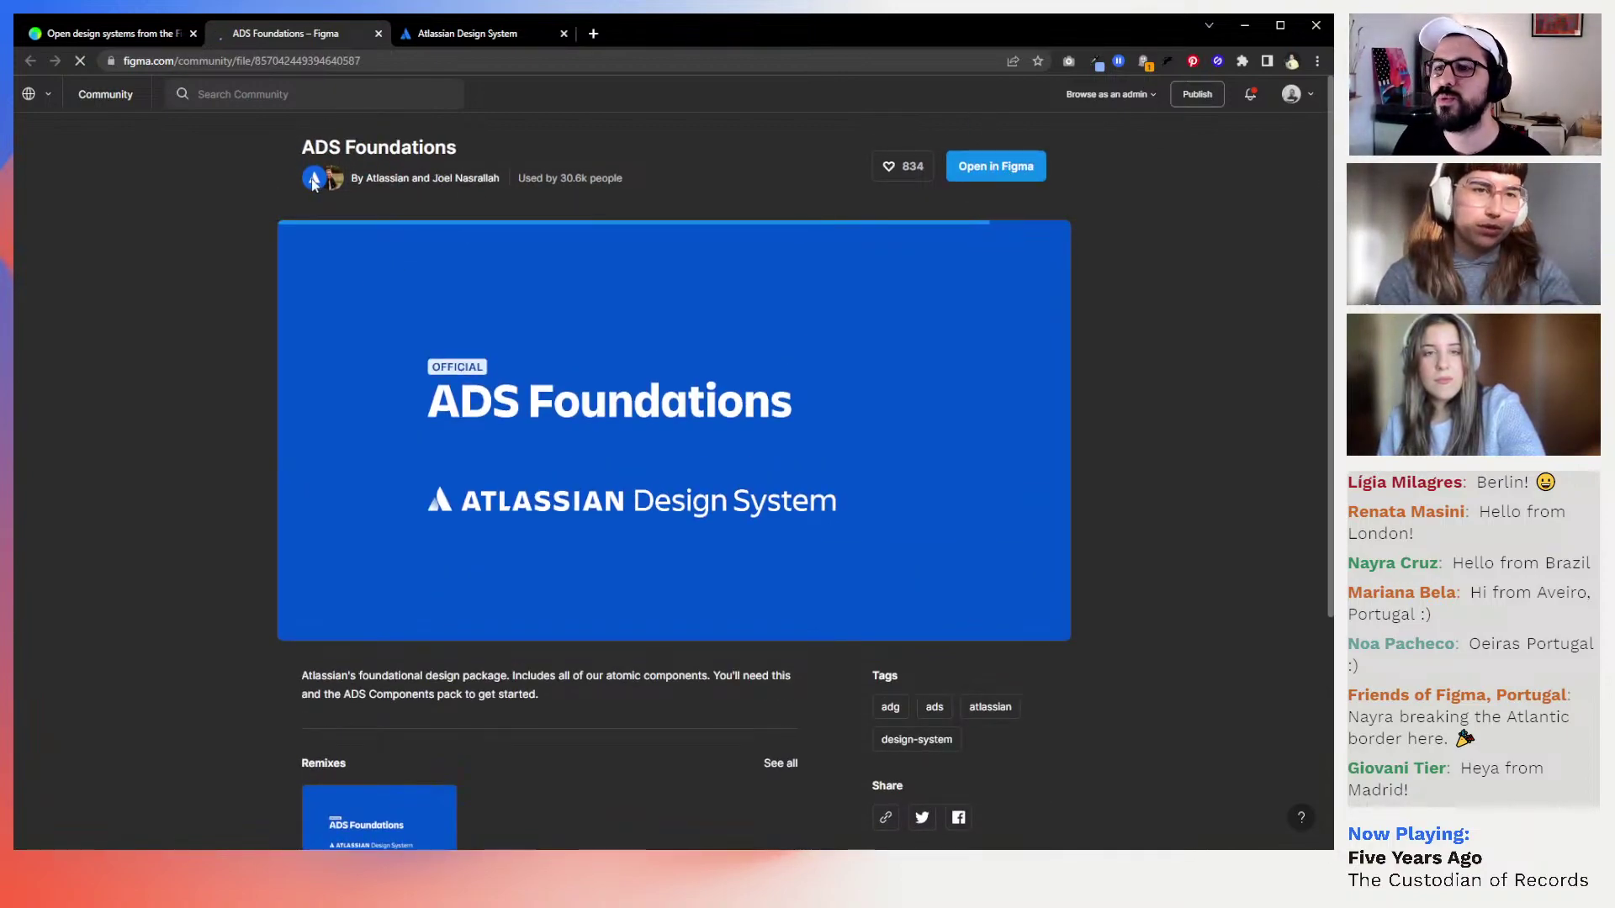
Visit Atlassian's Figma Community profile, review the ADS Components (Design token support) file page and return to the profile
{"action": "left_click", "coordinate": [379, 177]}
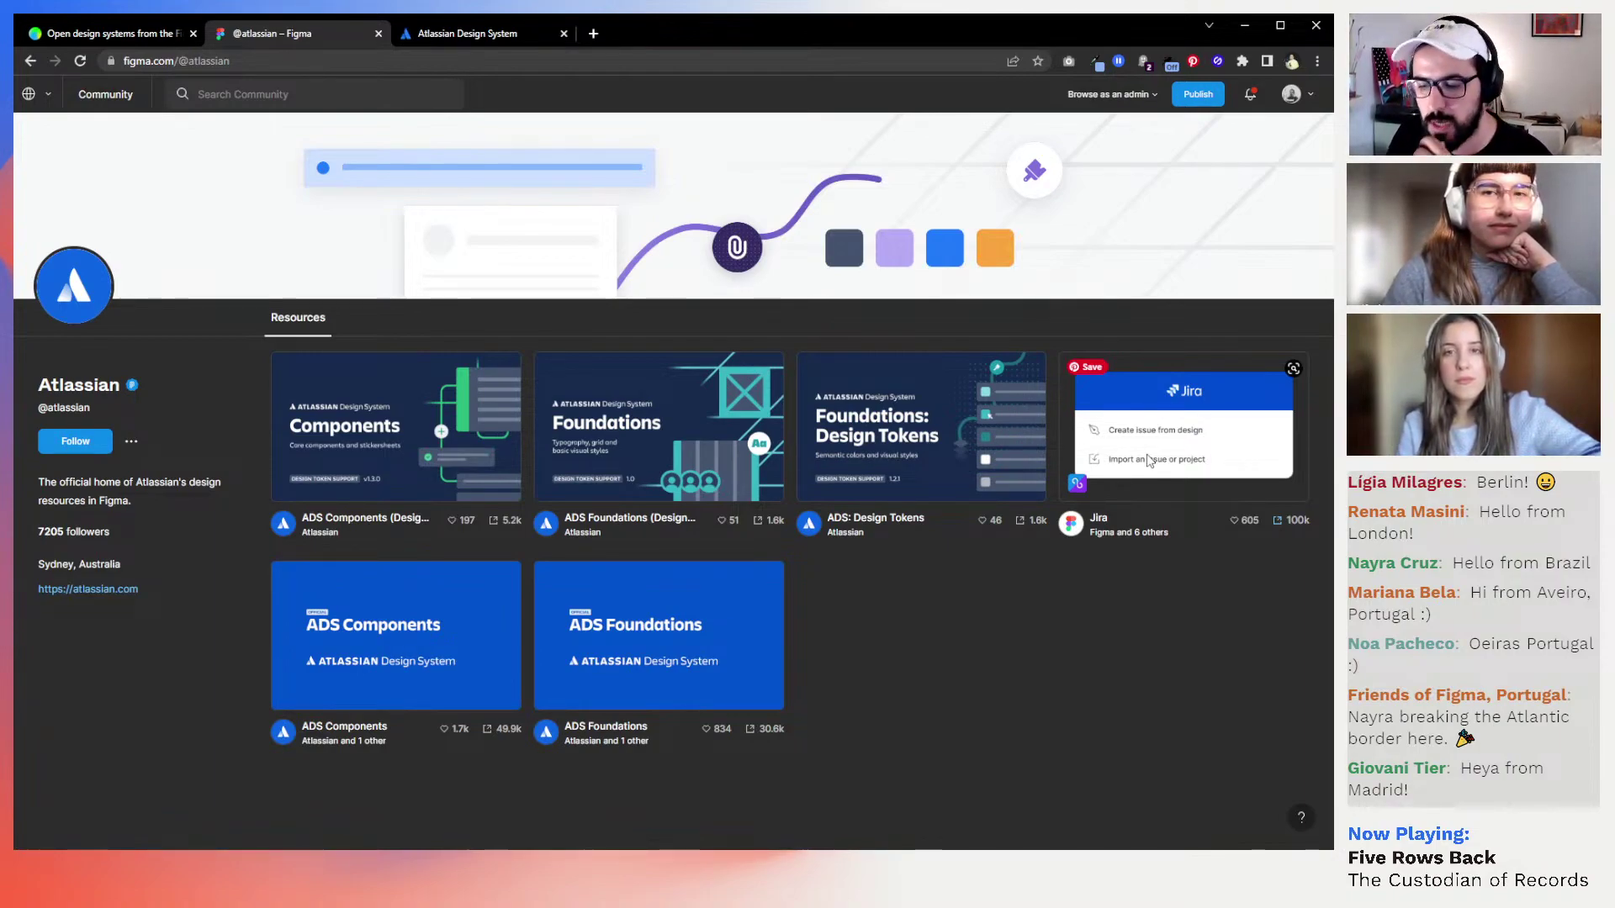
{"action": "left_click", "coordinate": [400, 419]}
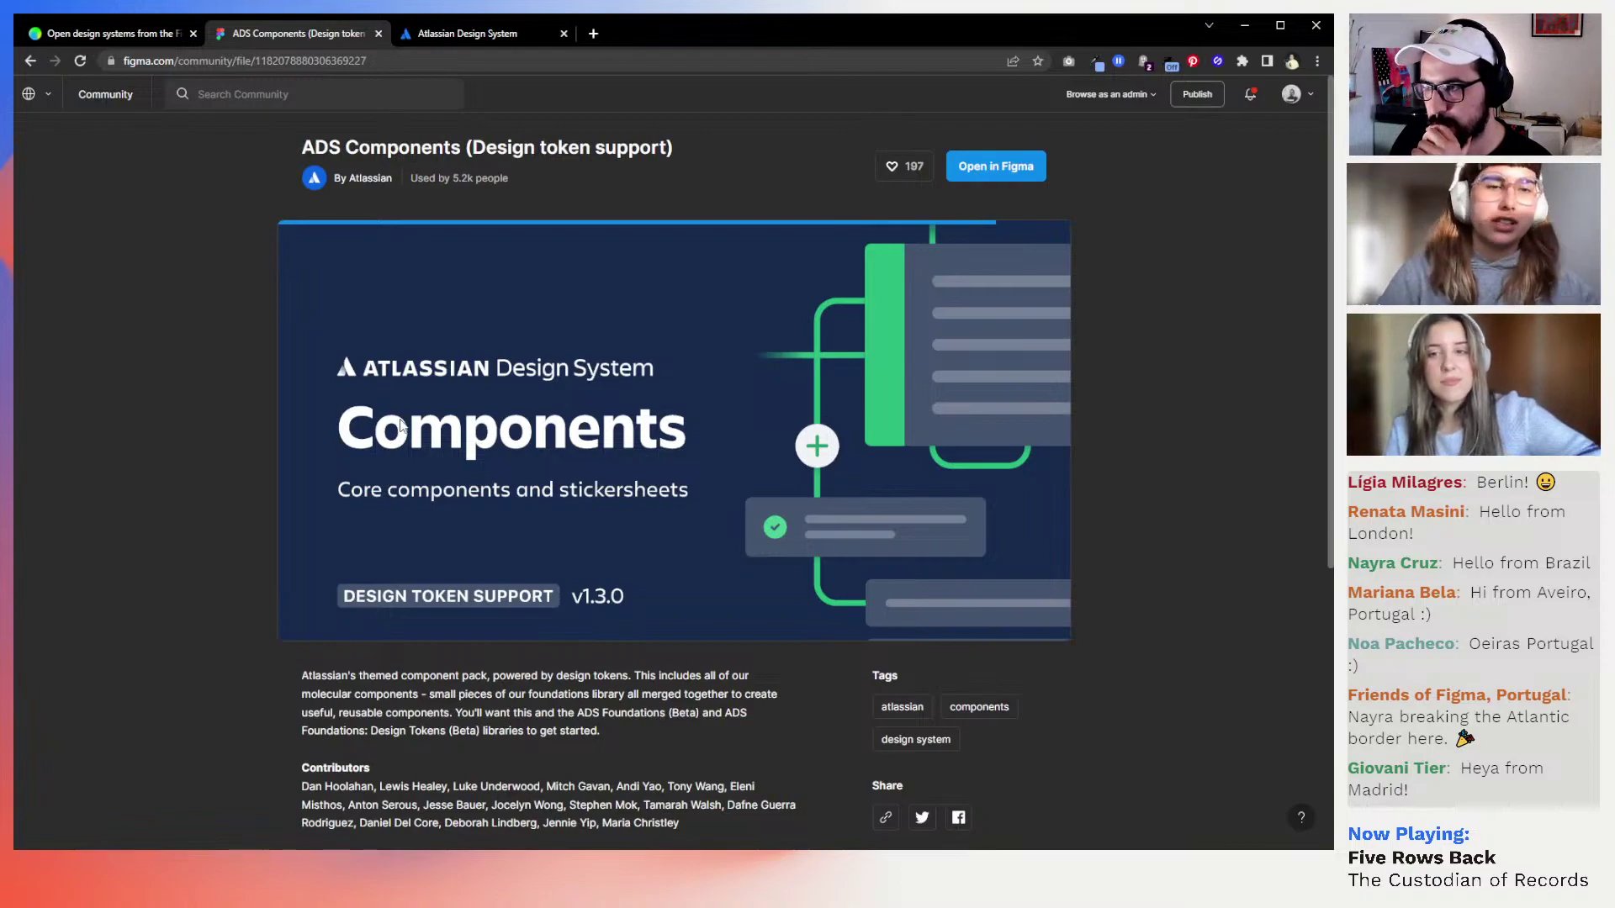
{"action": "scroll", "coordinate": [592, 395], "scroll_direction": "down", "scroll_amount": 3}
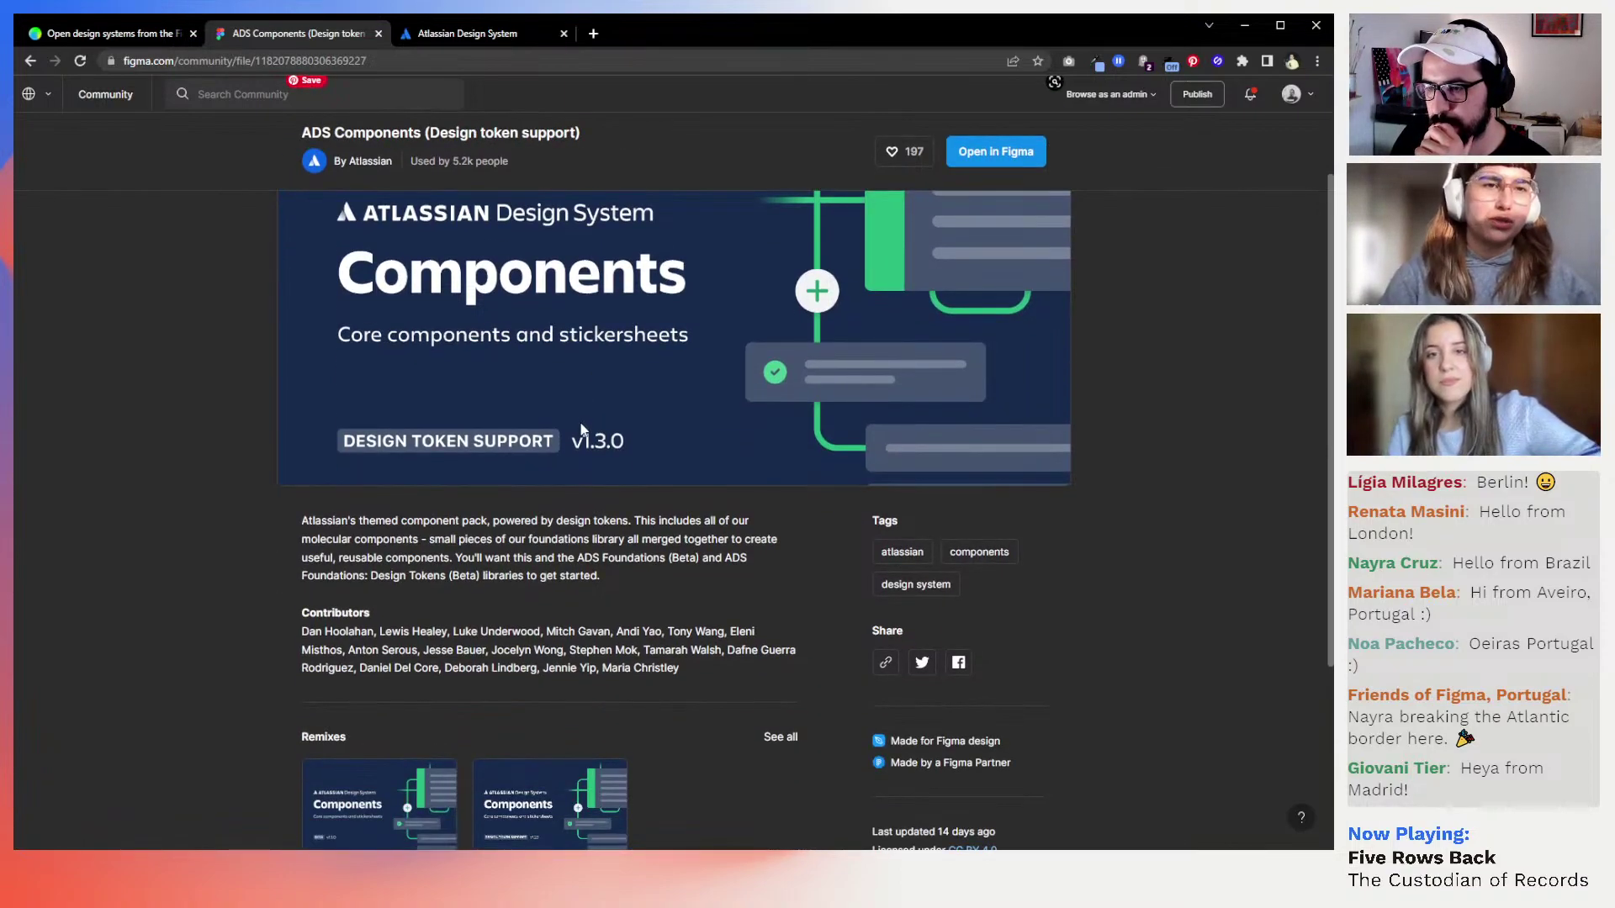
{"action": "scroll", "coordinate": [578, 428], "scroll_direction": "up", "scroll_amount": 3}
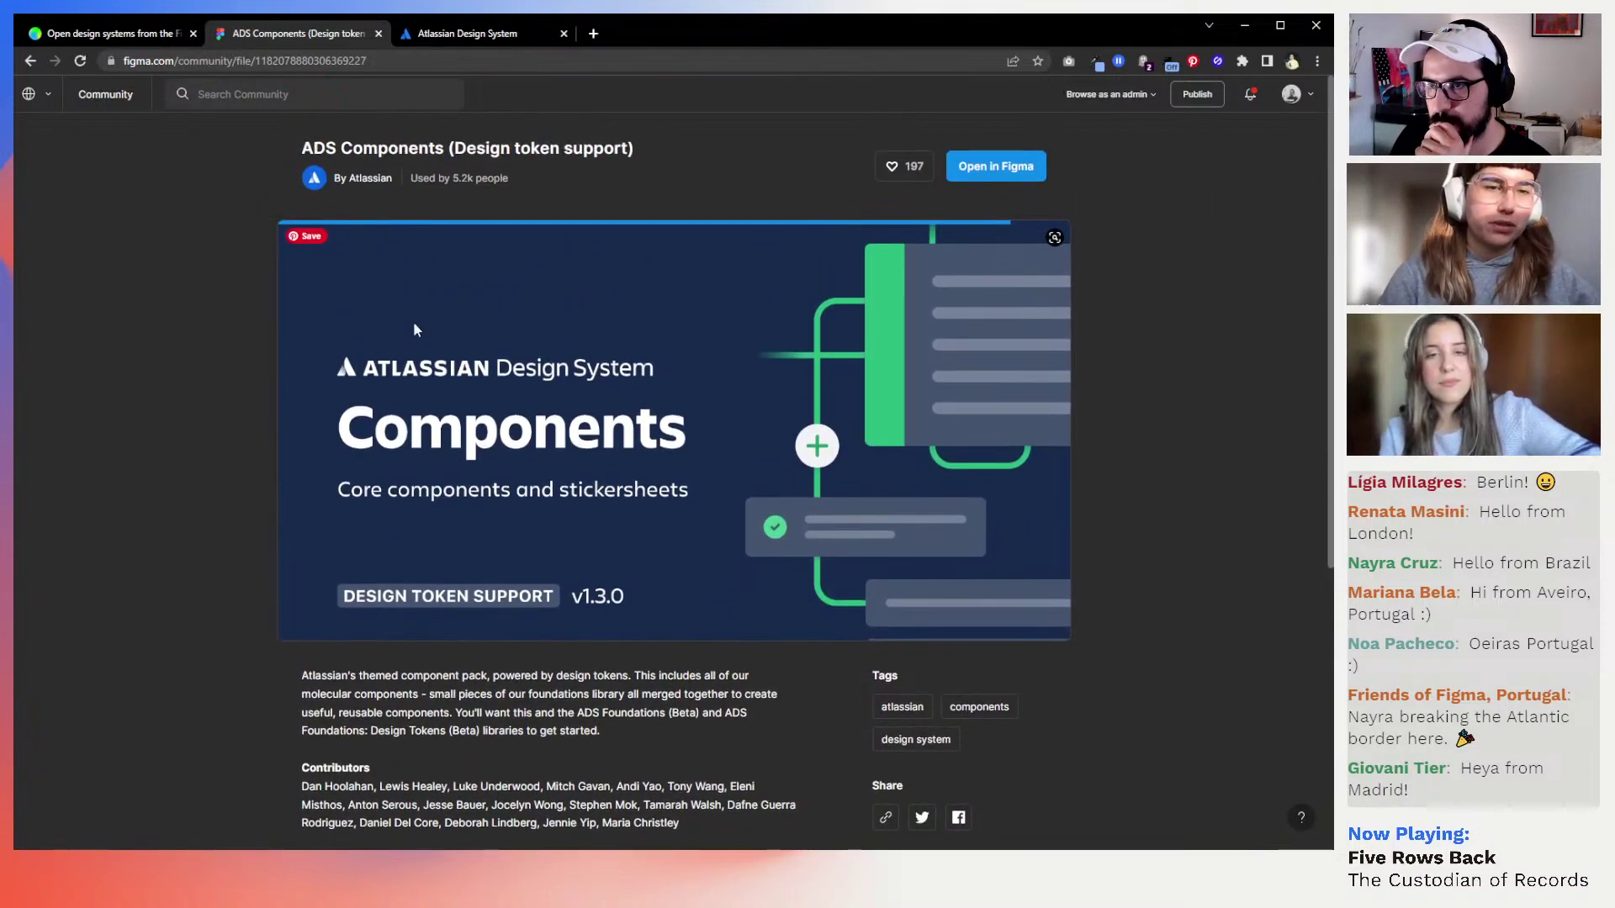
{"action": "left_click", "coordinate": [372, 179]}
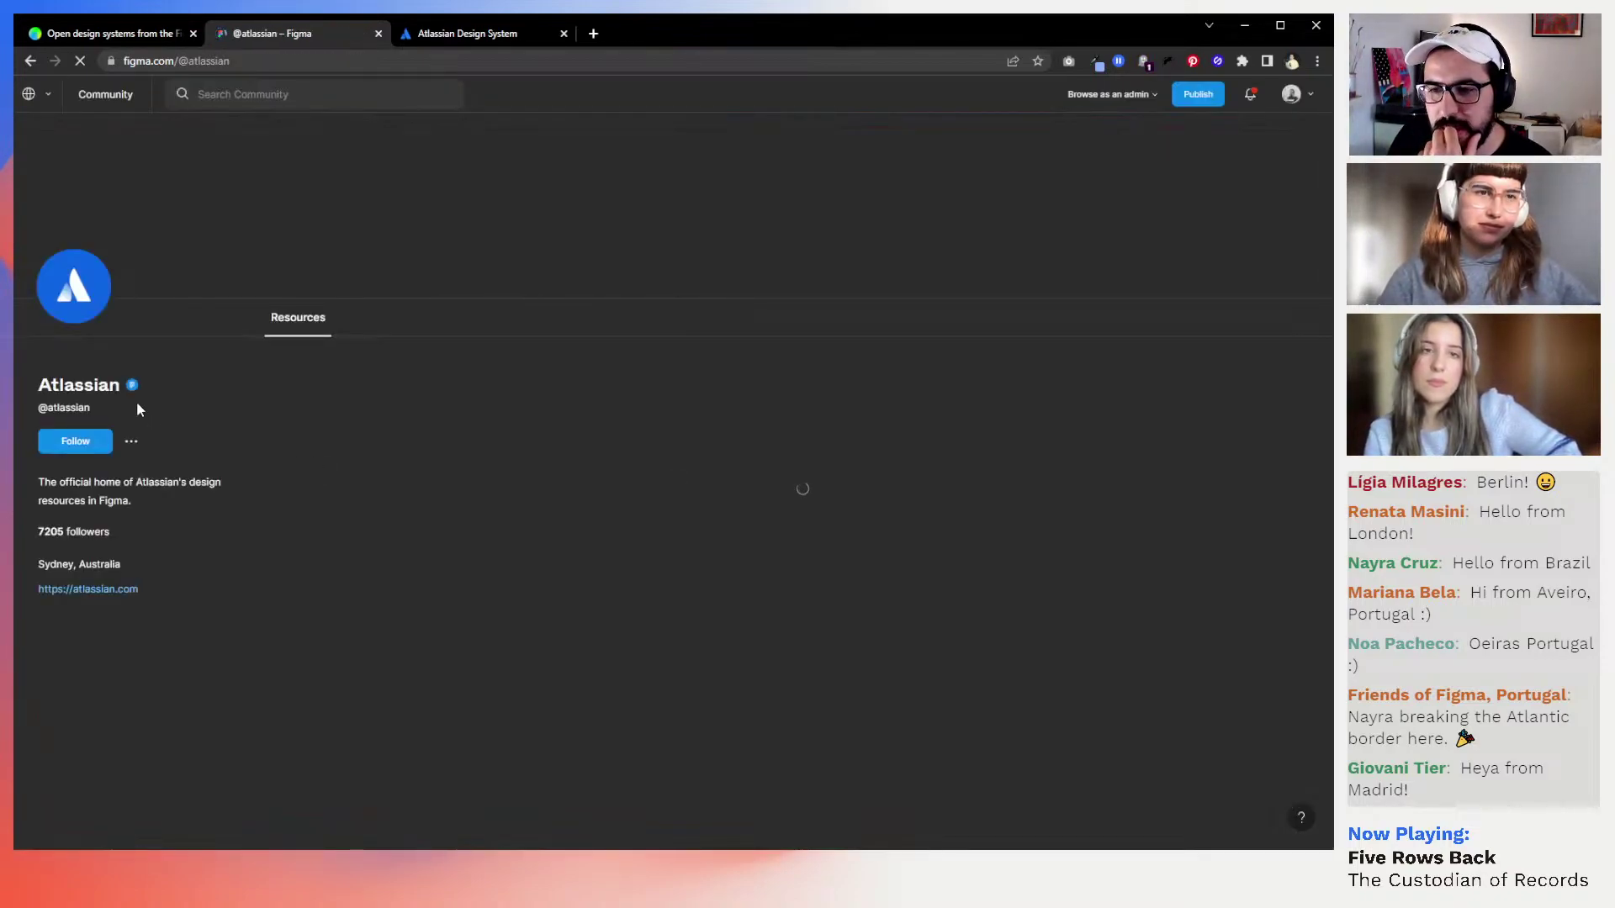
{"action": "mouse_move", "coordinate": [135, 393]}
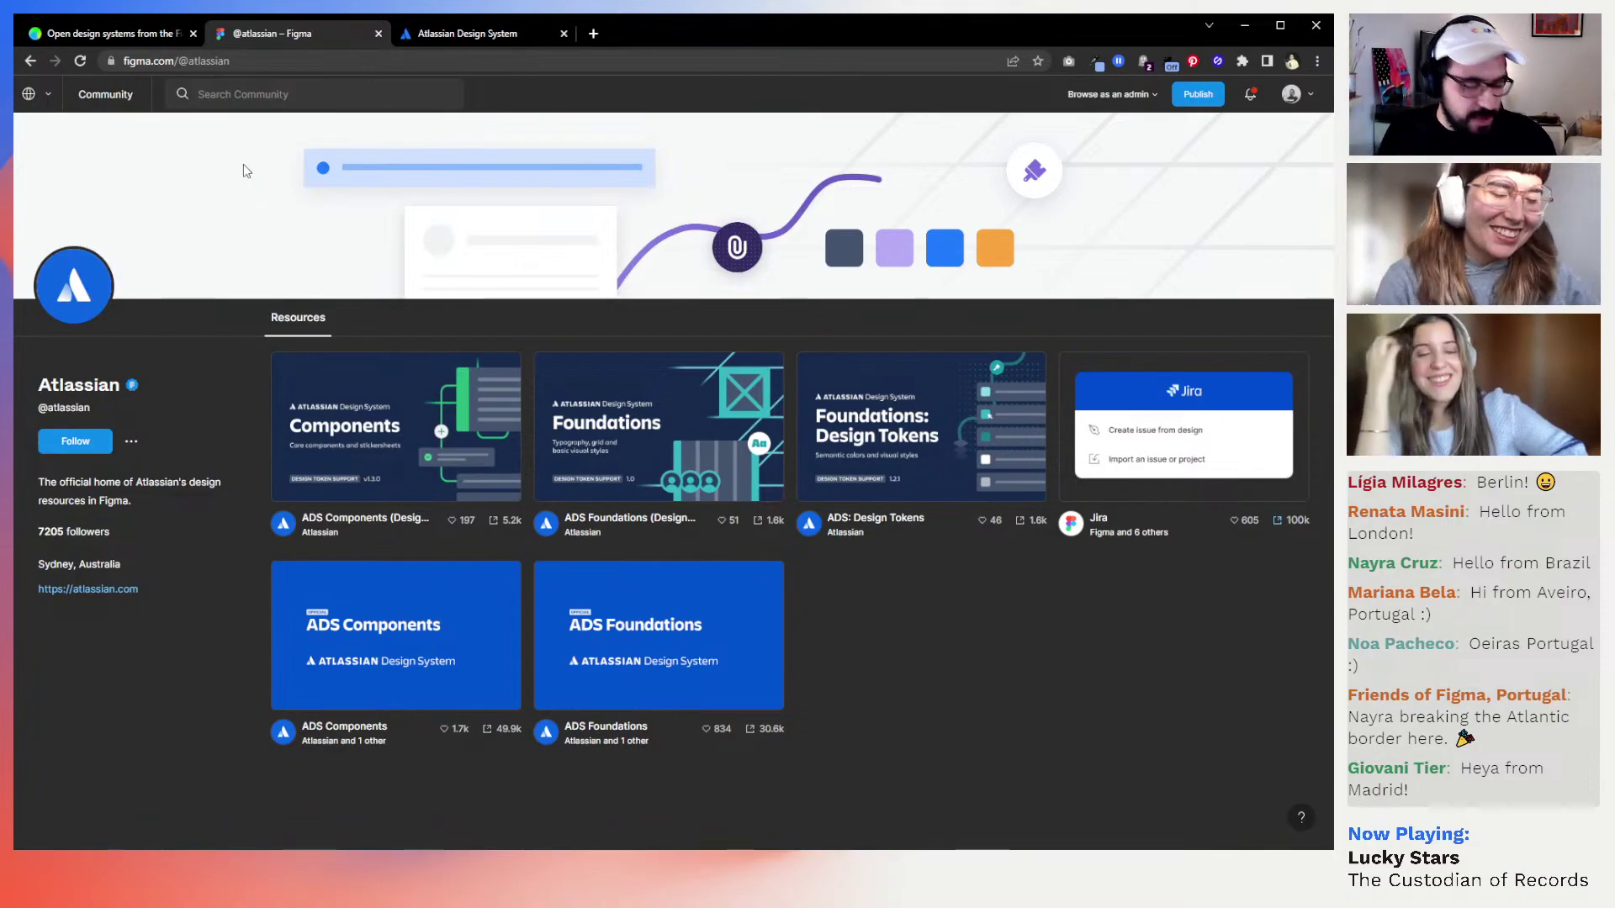
Switch to the Figma desktop app and view the ADS Foundations (Design token support) file and its collaborator
{"action": "key", "text": "alt+Tab"}
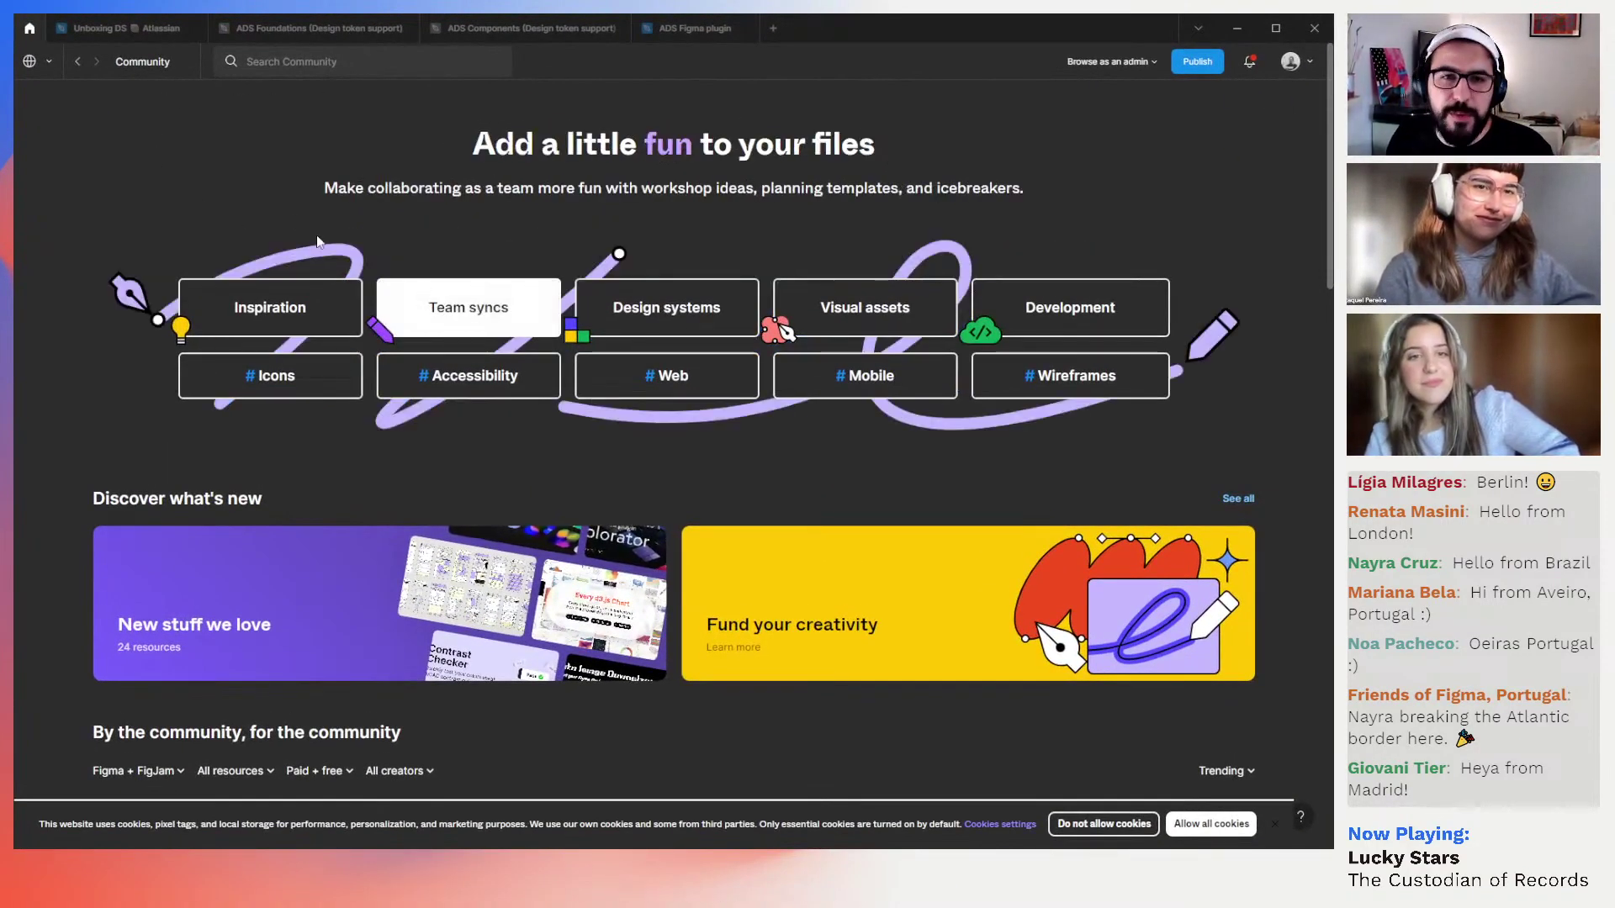
{"action": "left_click", "coordinate": [268, 29]}
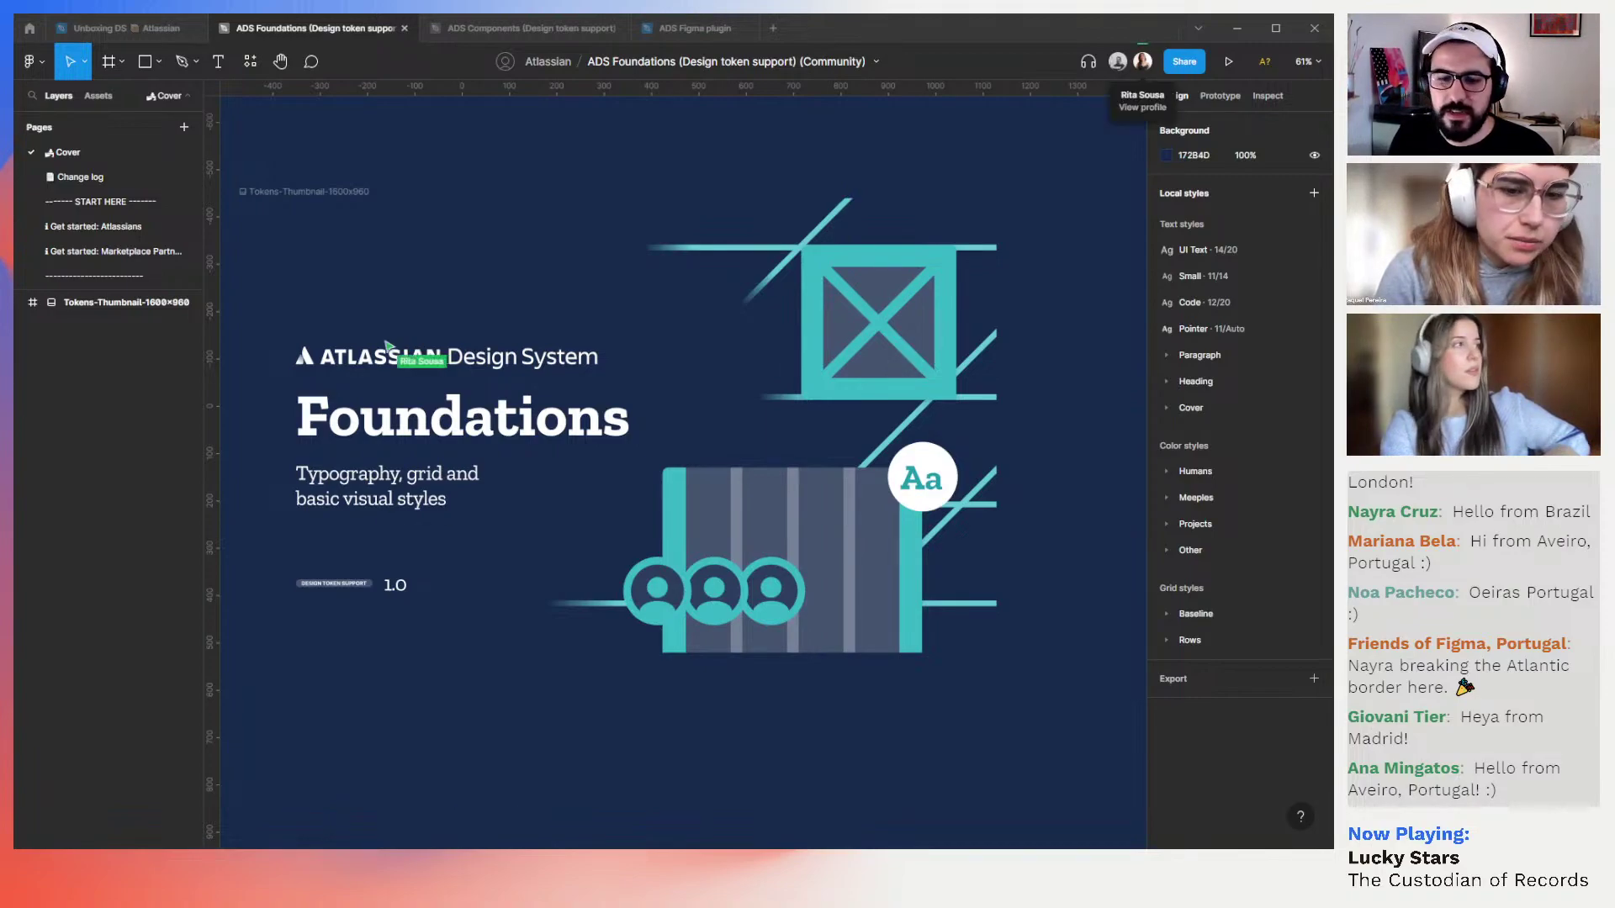
{"action": "left_click", "coordinate": [1142, 62]}
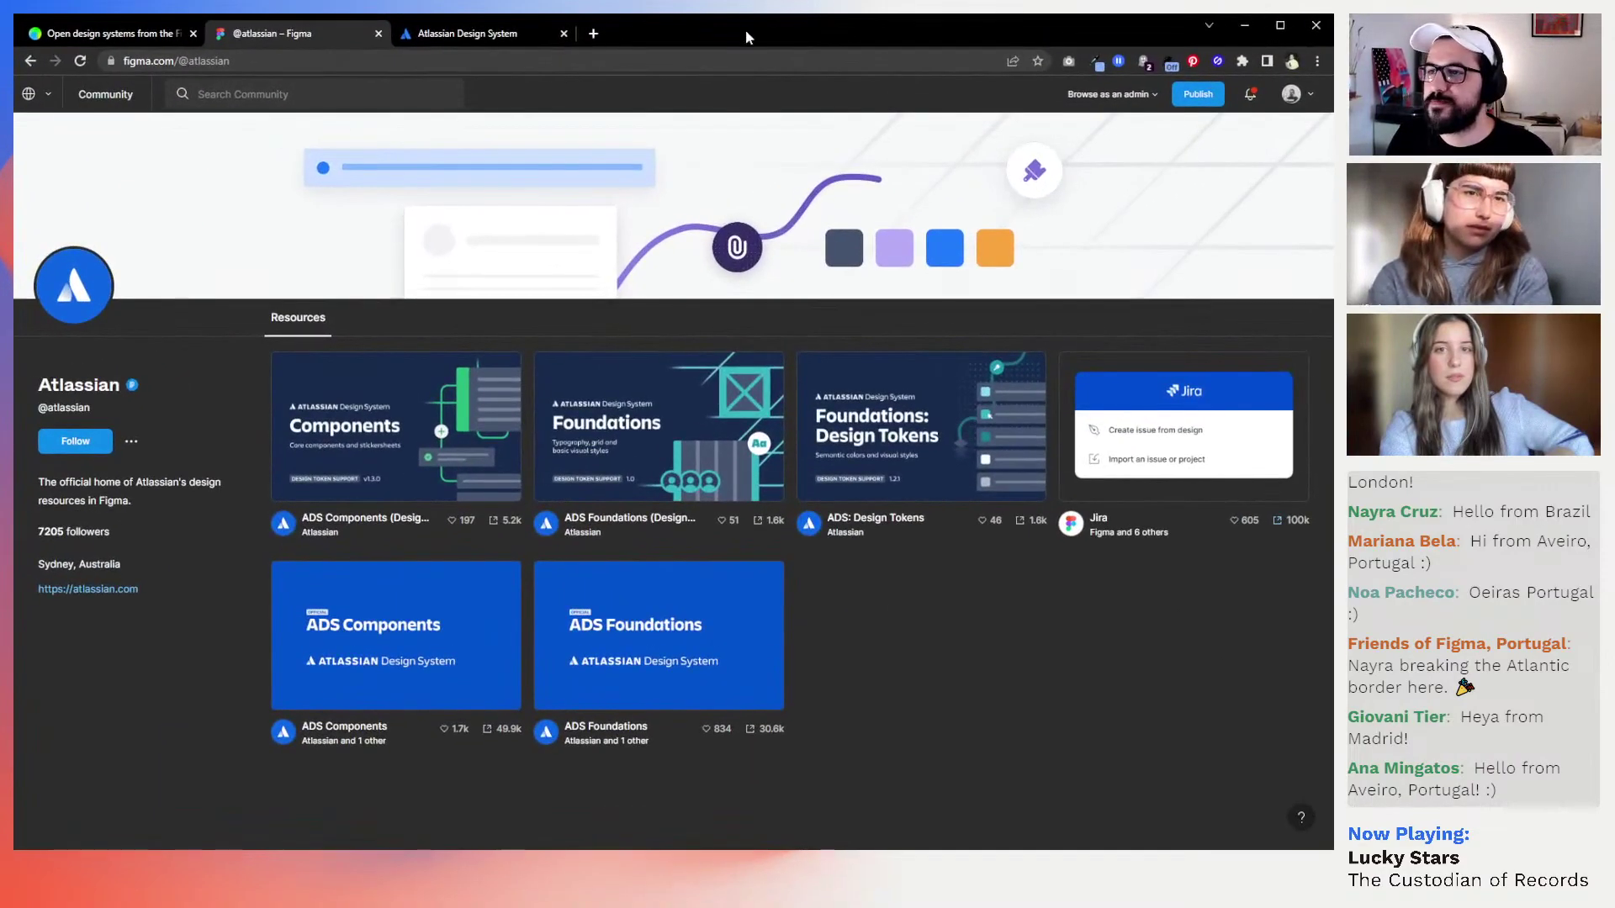
Close the Atlassian Figma profile page in the browser and show the Atlassian Design System website's home page
{"action": "left_click", "coordinate": [381, 33]}
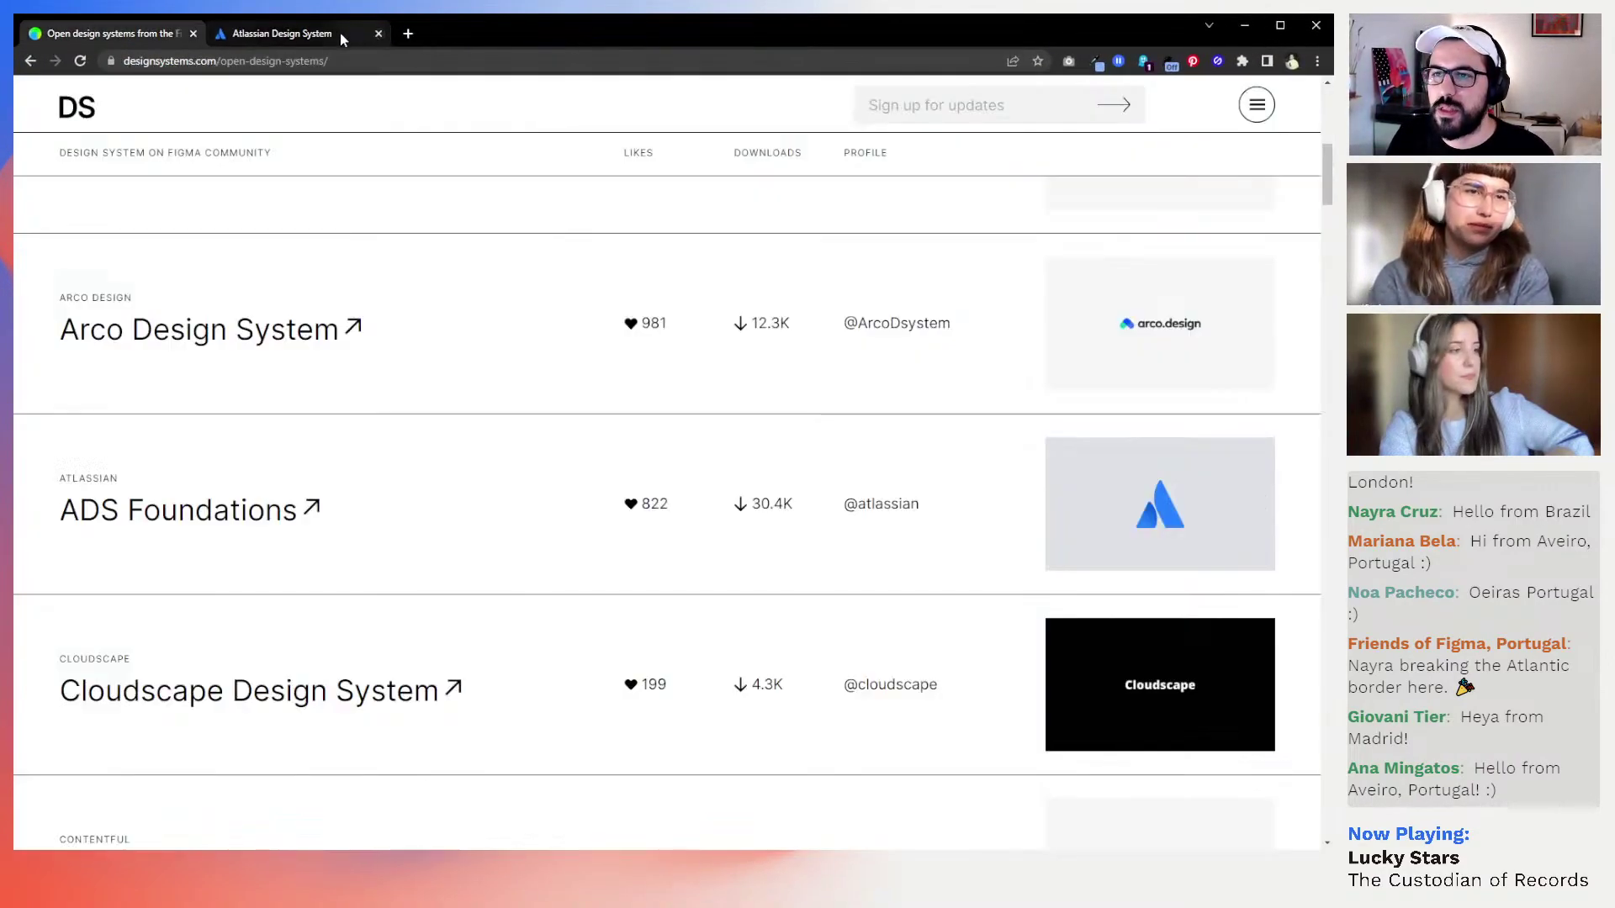
{"action": "left_click", "coordinate": [334, 32]}
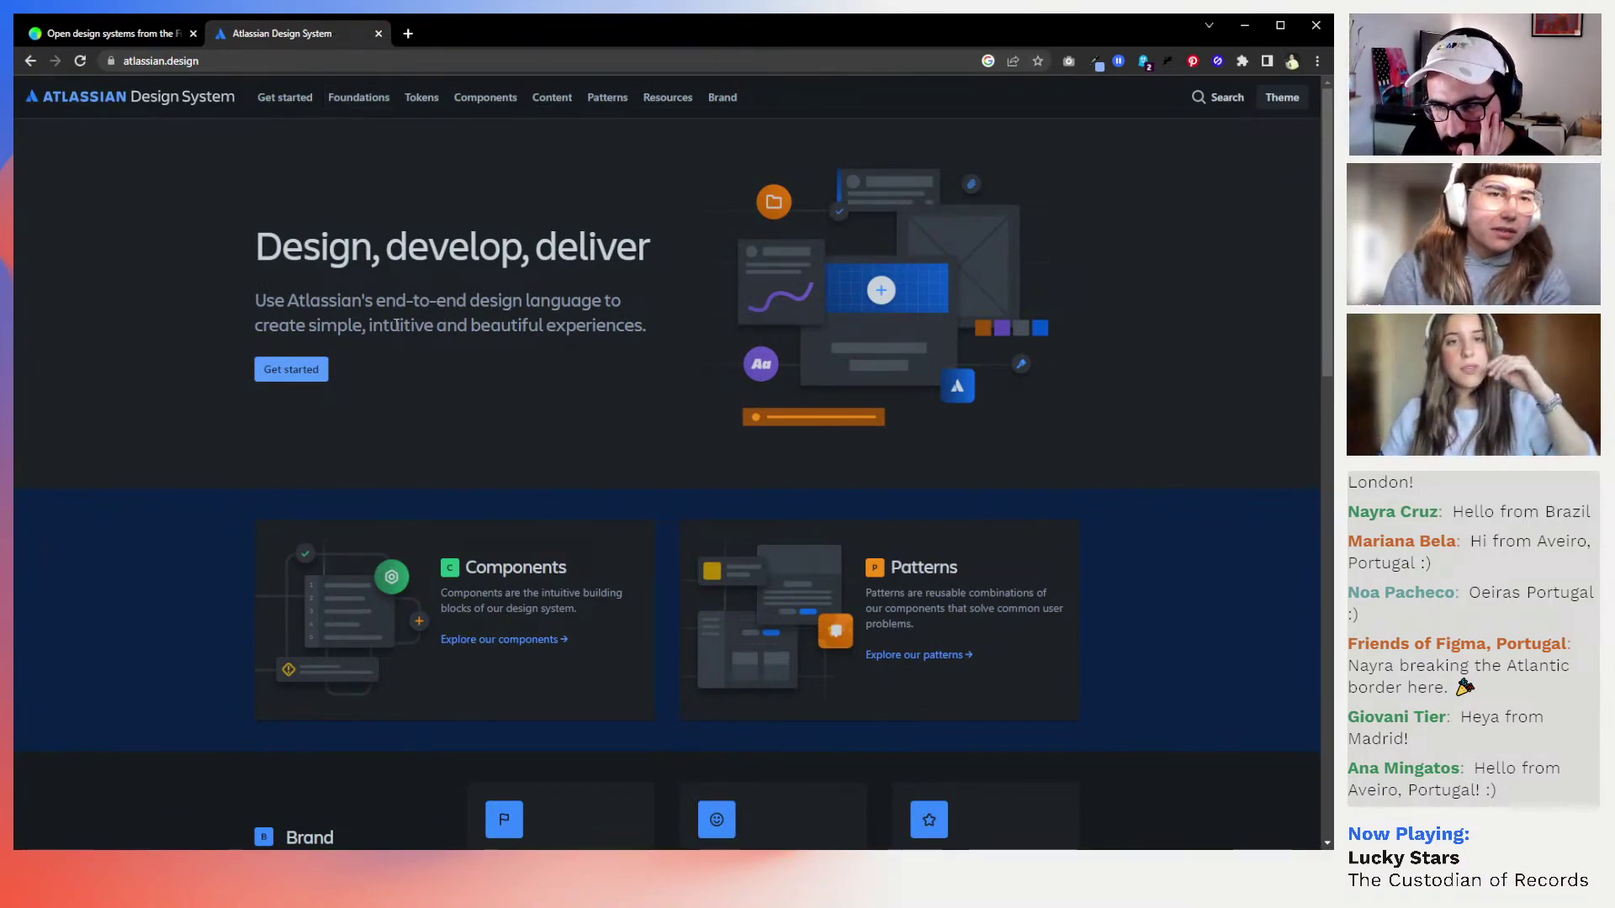
{"action": "scroll", "coordinate": [397, 326], "scroll_direction": "down", "scroll_amount": 1}
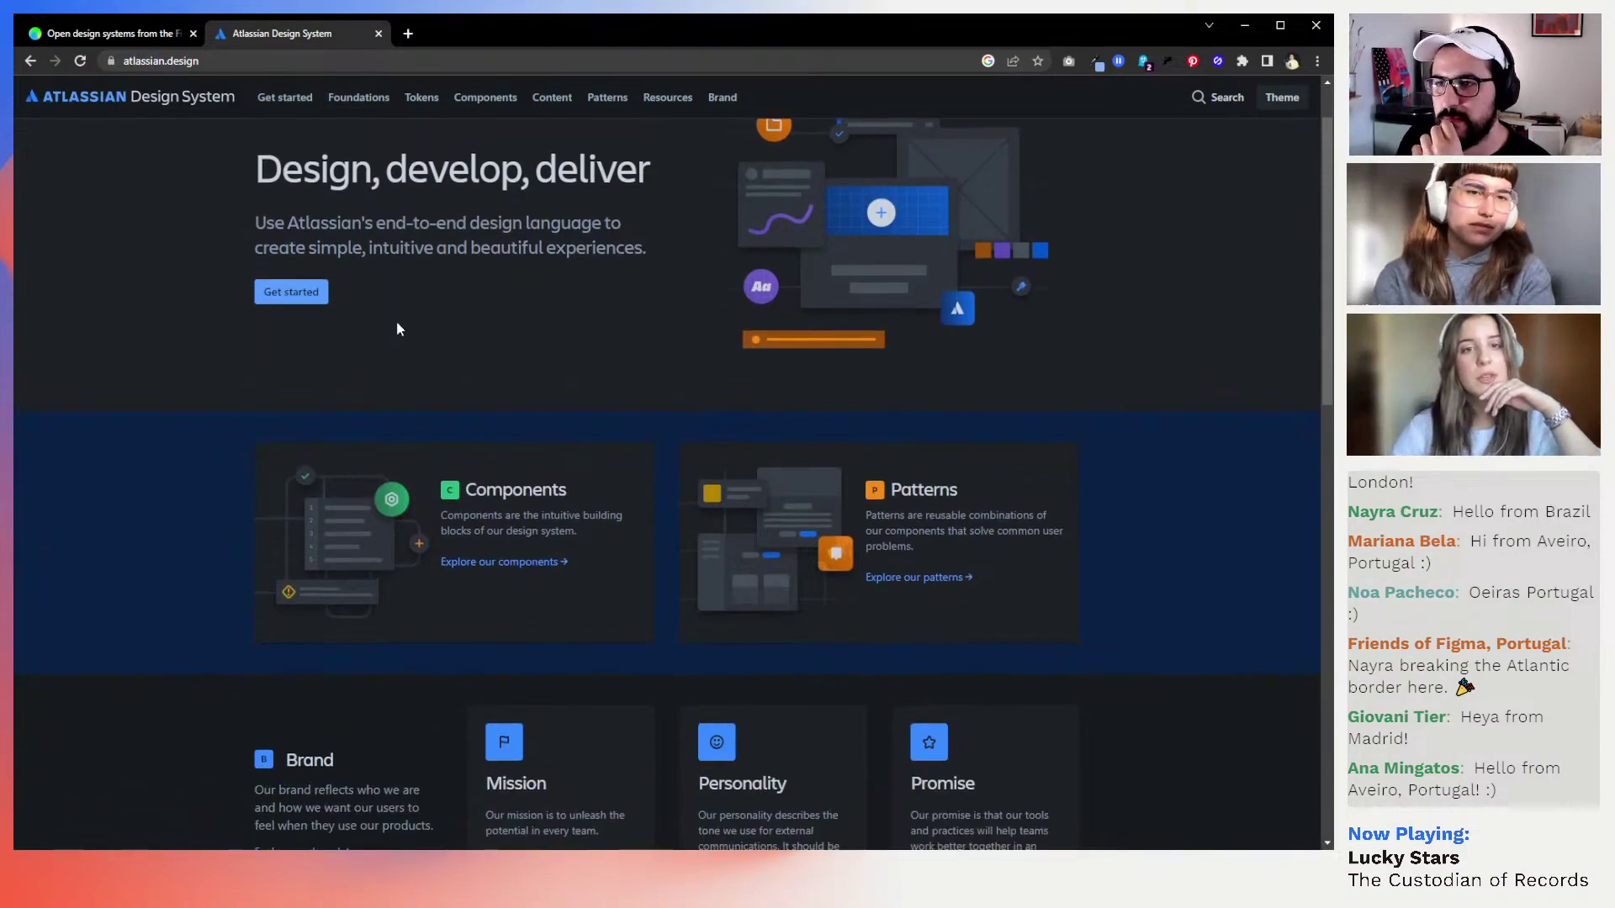
Open the Foundations overview of the Atlassian Design System and look over its topics from Accessibility to Illustrations
{"action": "left_click", "coordinate": [359, 100]}
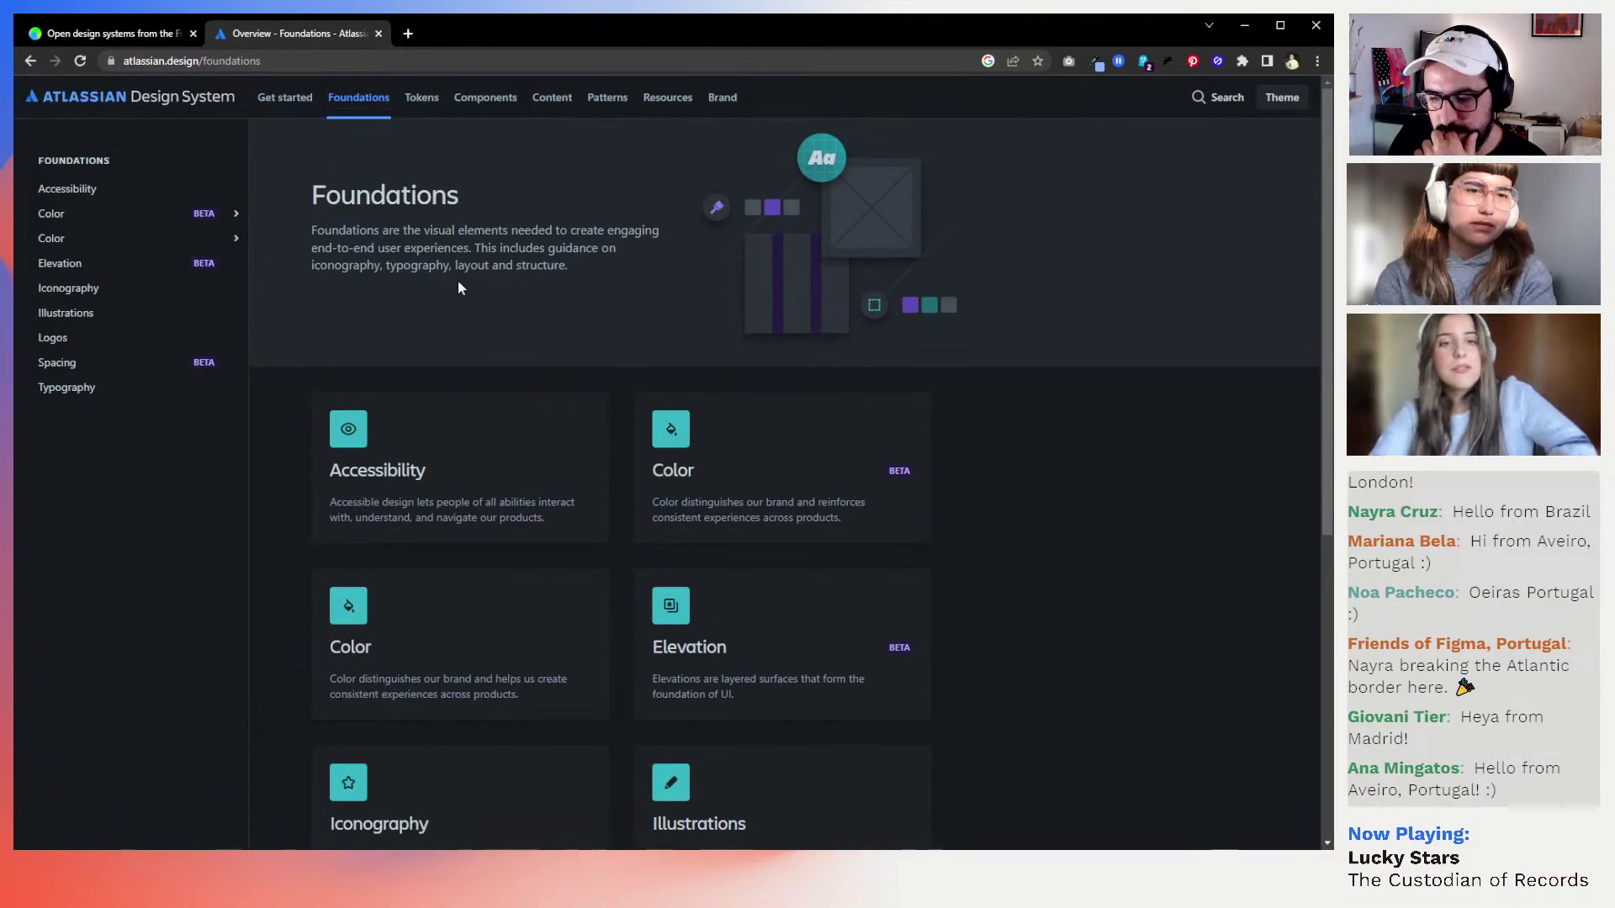
{"action": "scroll", "coordinate": [457, 287], "scroll_direction": "down", "scroll_amount": 1}
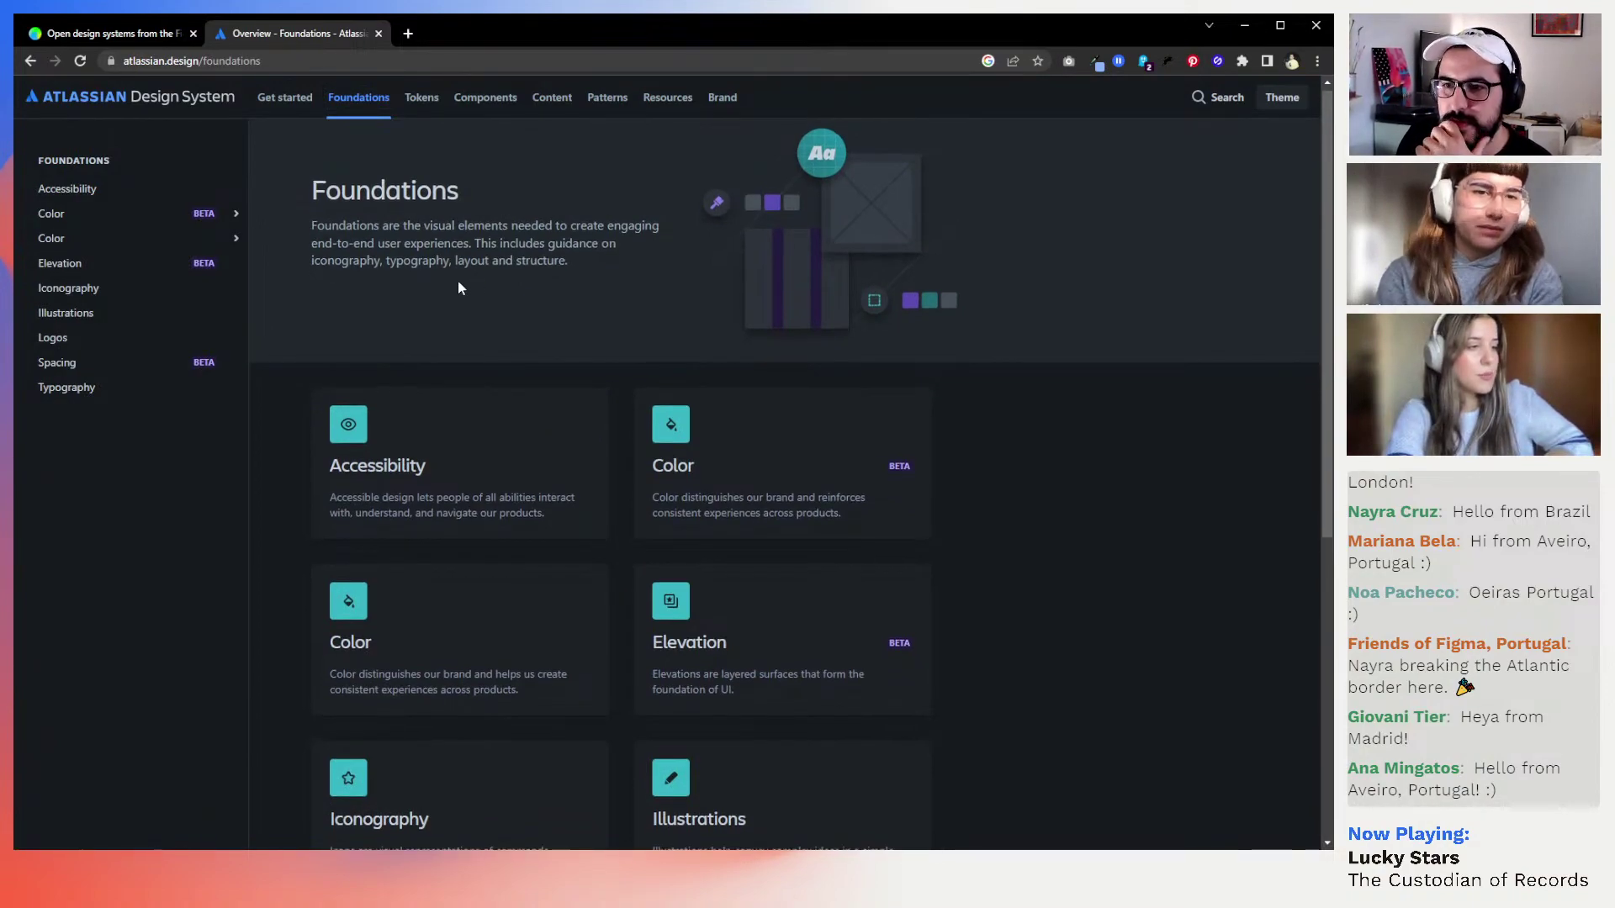
{"action": "scroll", "coordinate": [458, 282], "scroll_direction": "down", "scroll_amount": 1}
{"action": "scroll", "coordinate": [459, 288], "scroll_direction": "down", "scroll_amount": 1}
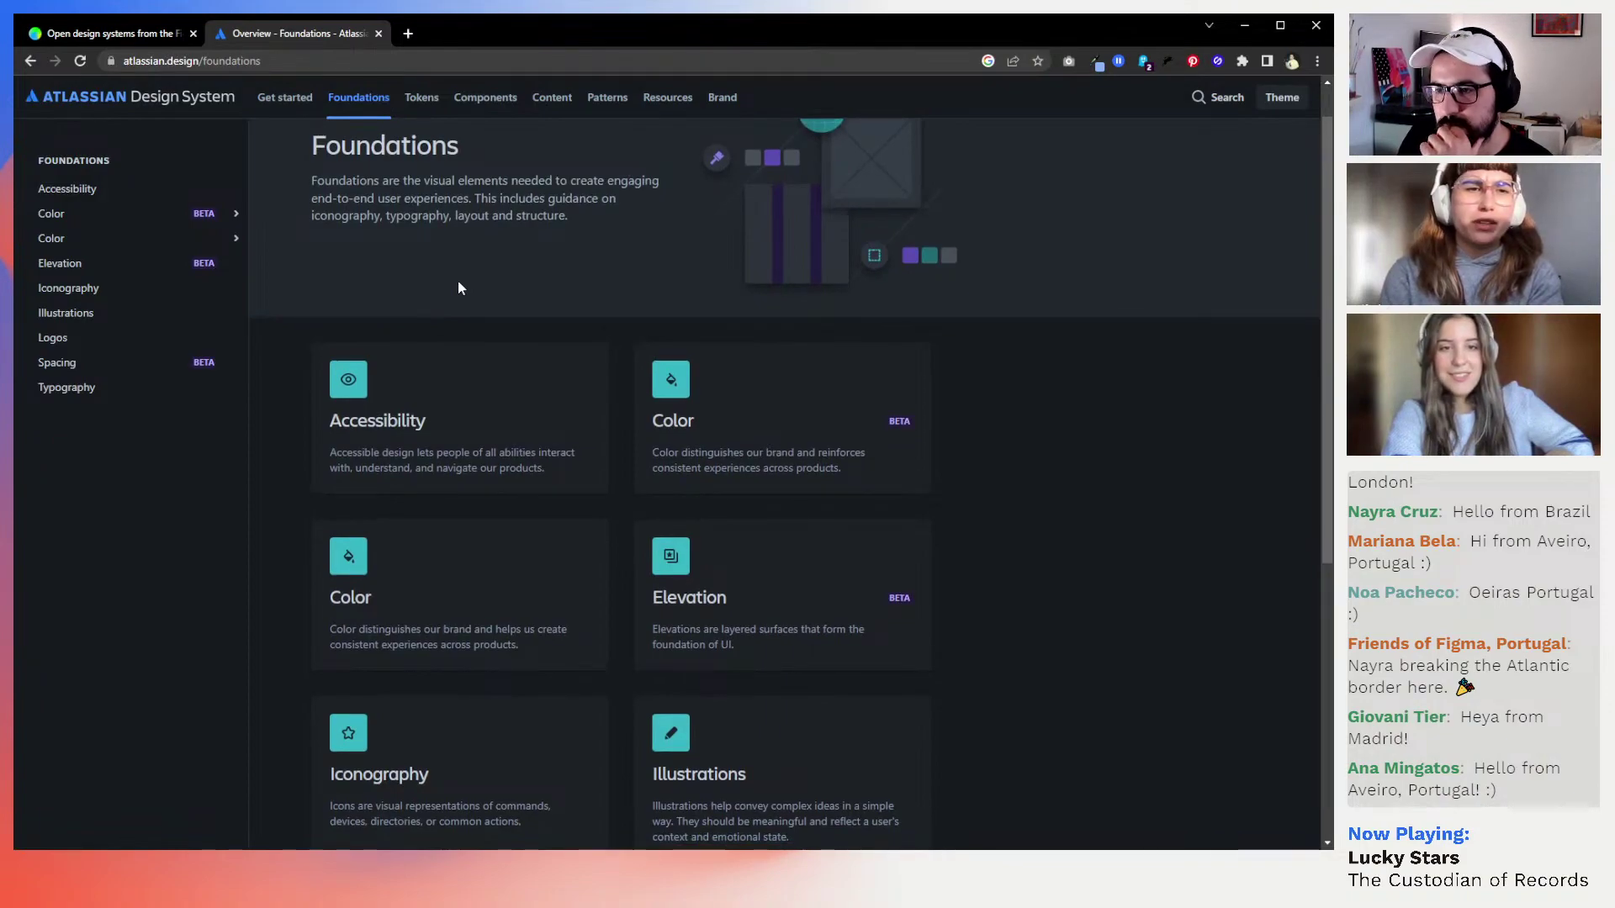
{"action": "scroll", "coordinate": [458, 287], "scroll_direction": "up", "scroll_amount": 1}
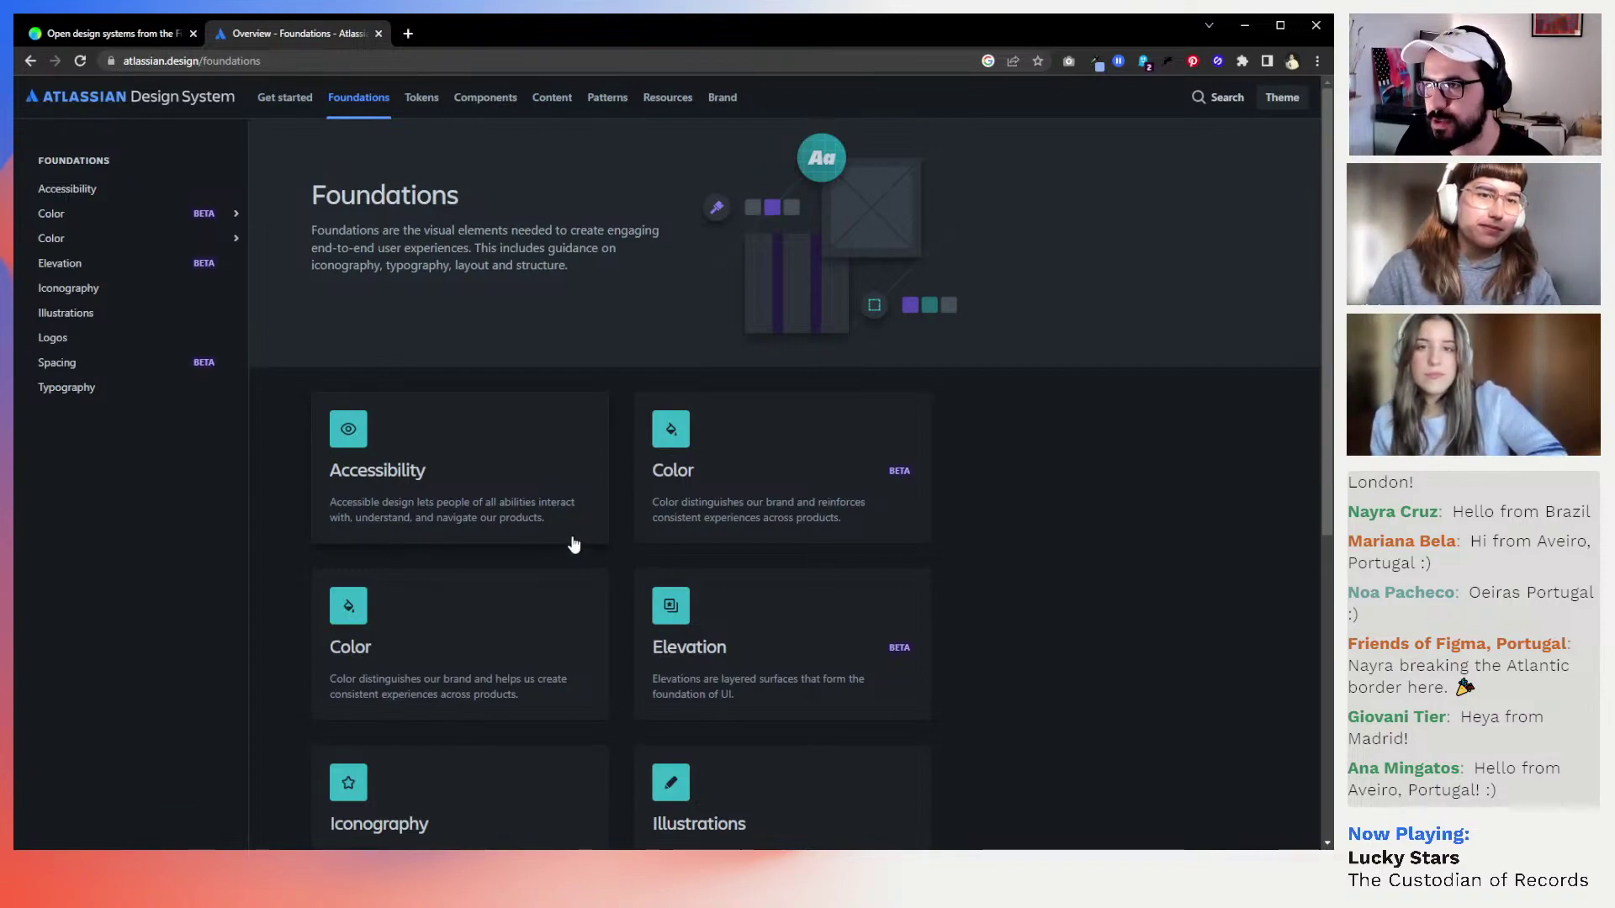
{"action": "scroll", "coordinate": [572, 544], "scroll_direction": "down", "scroll_amount": 1}
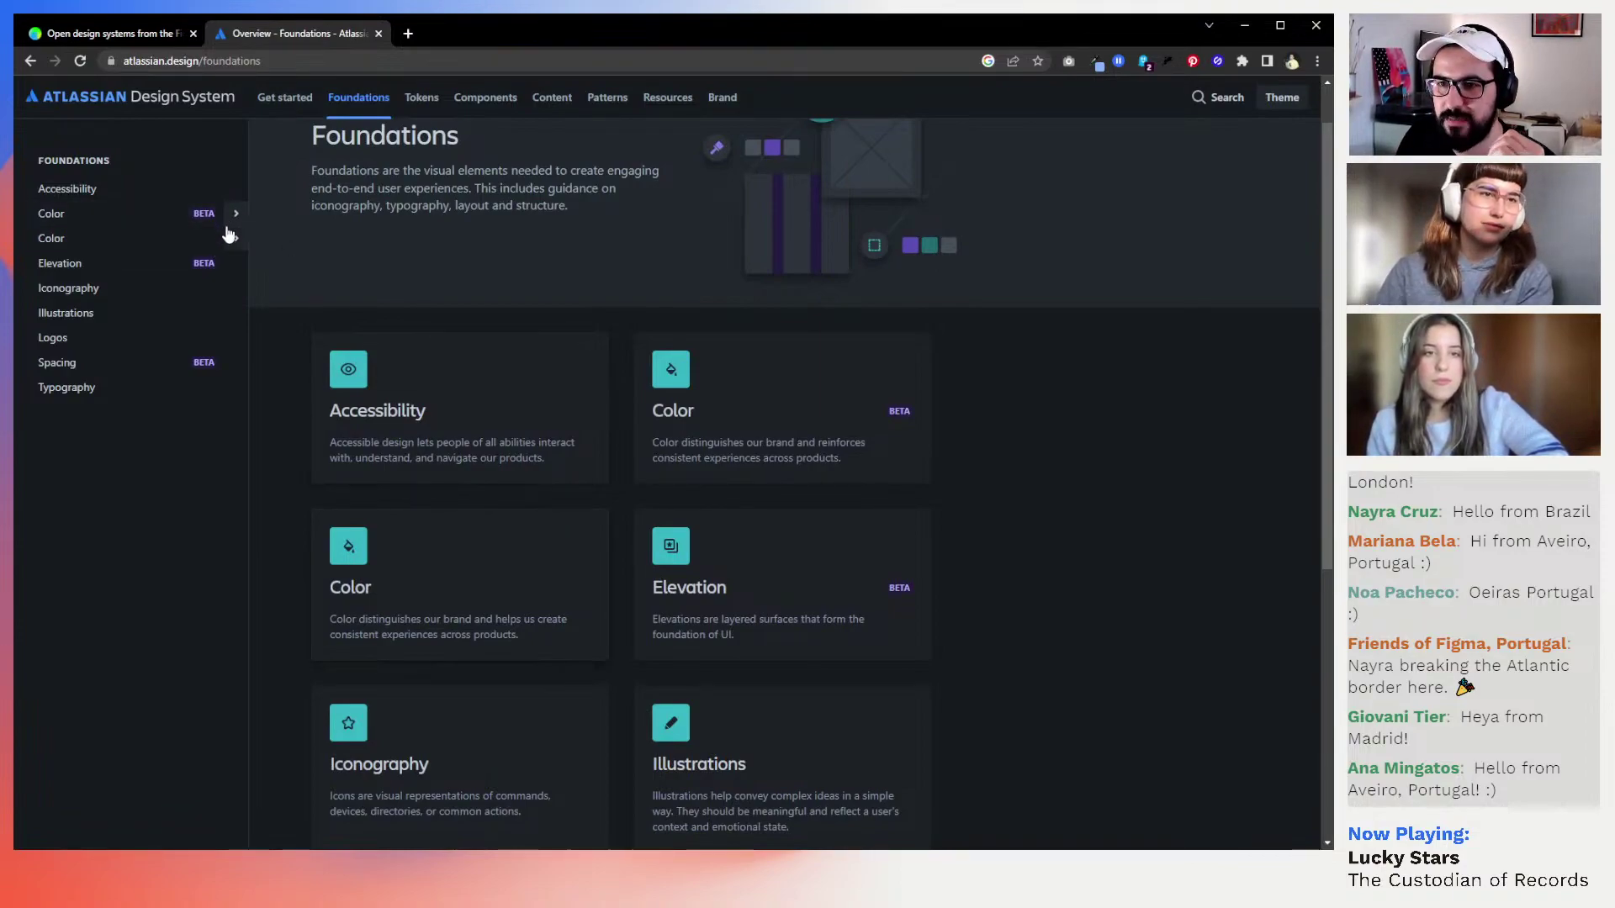
Open the beta Color page in Foundations and look over its color anatomy: saturated, neutral and alpha colors
{"action": "left_click", "coordinate": [731, 452]}
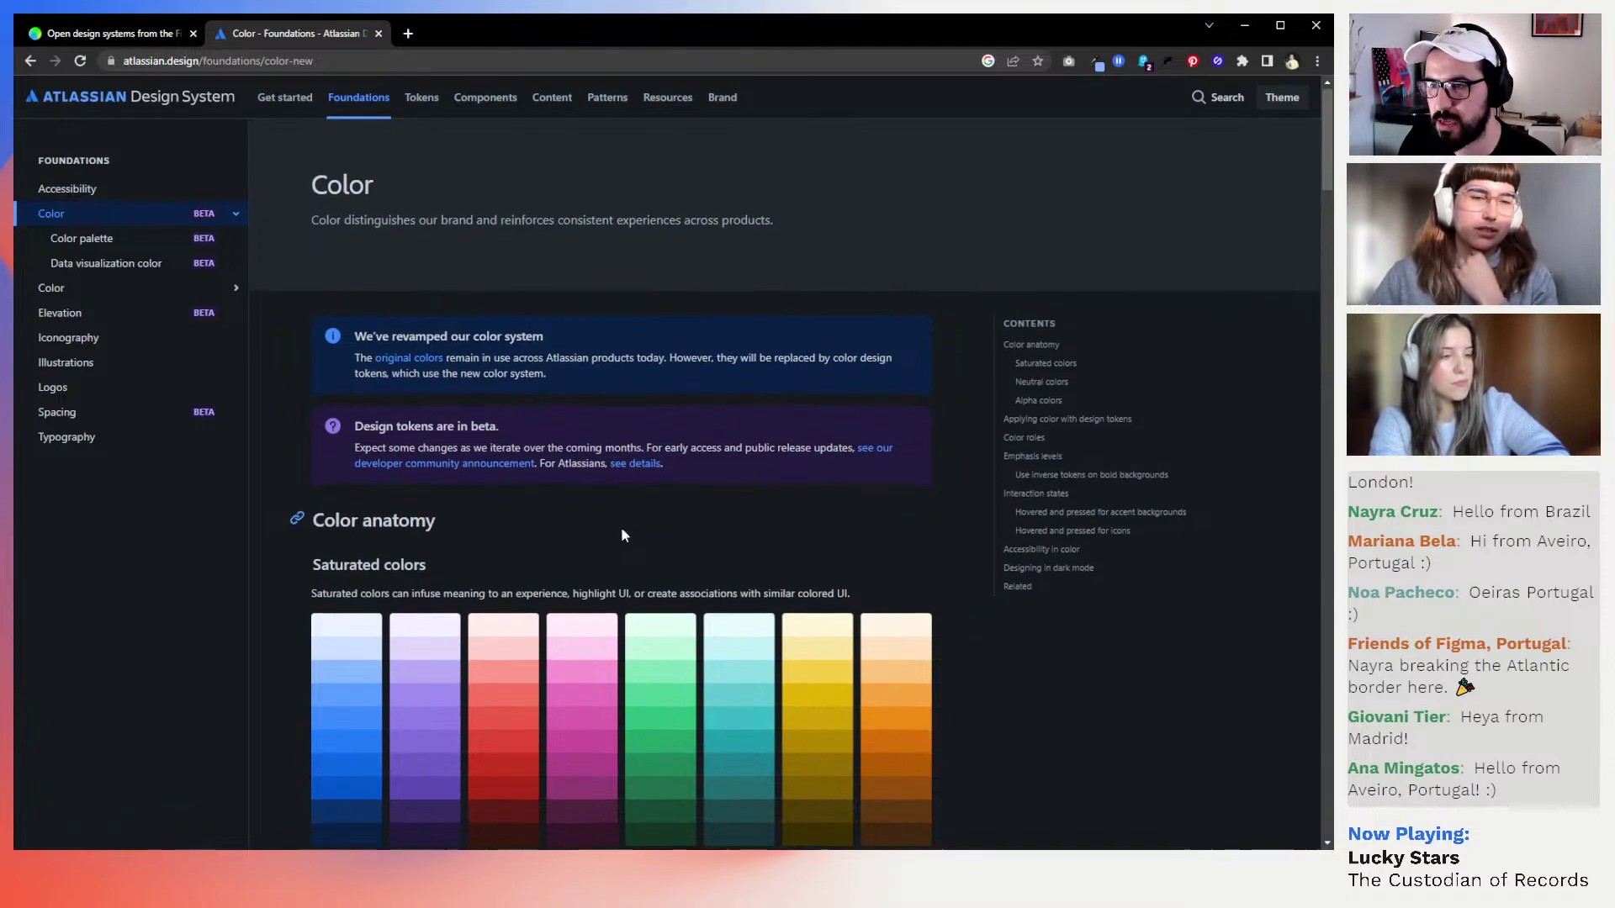
{"action": "scroll", "coordinate": [622, 535], "scroll_direction": "down", "scroll_amount": 1}
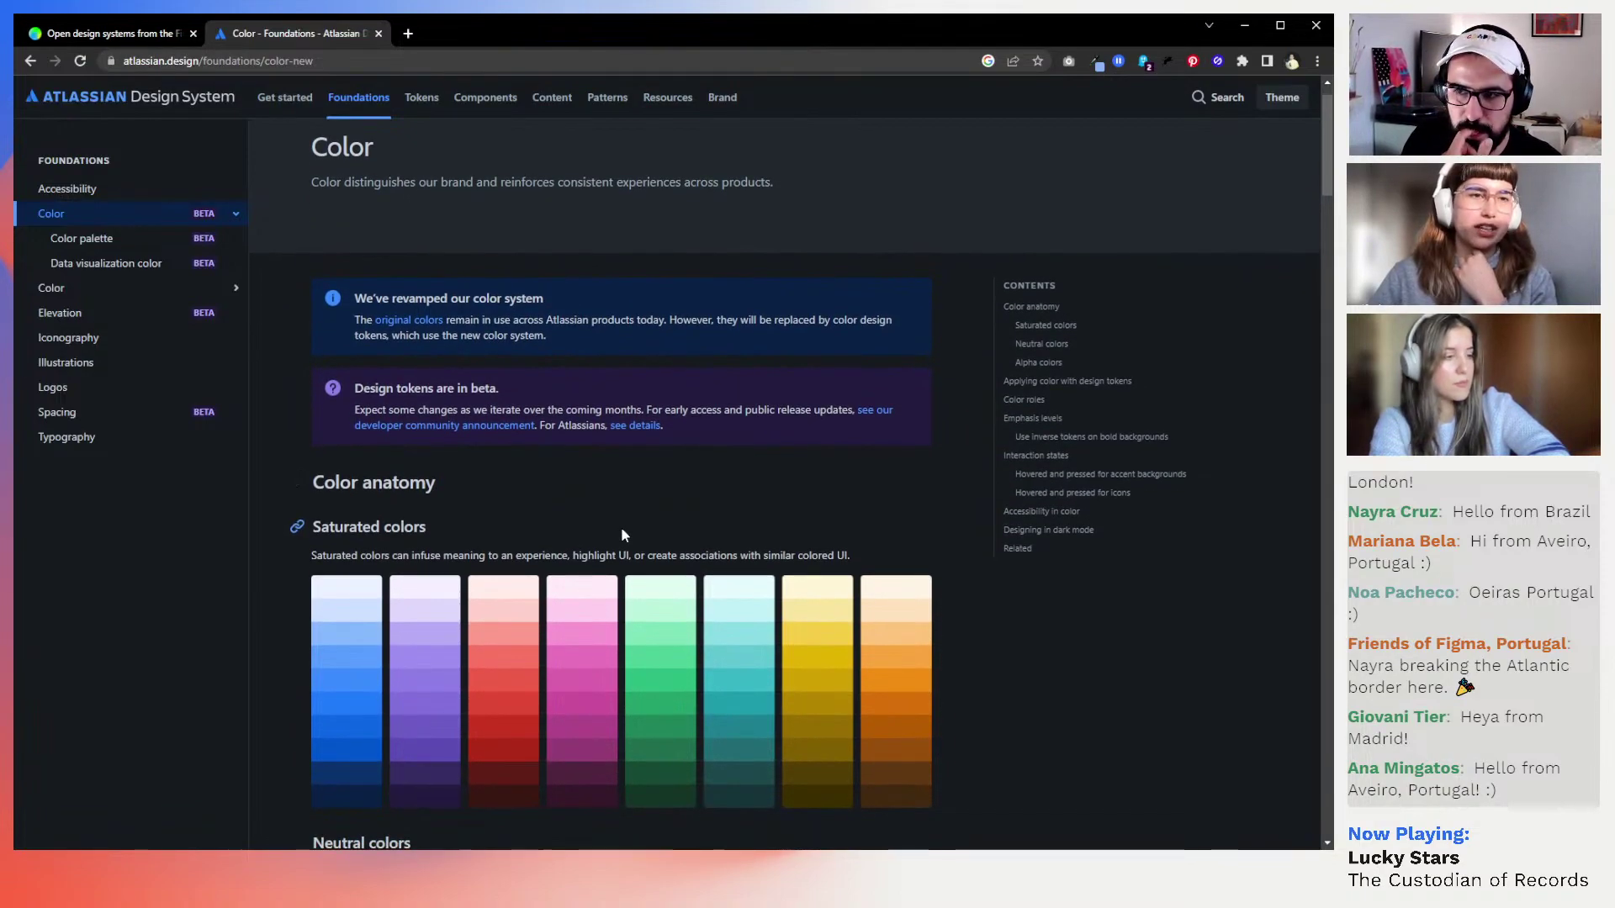
{"action": "scroll", "coordinate": [622, 535], "scroll_direction": "down", "scroll_amount": 2}
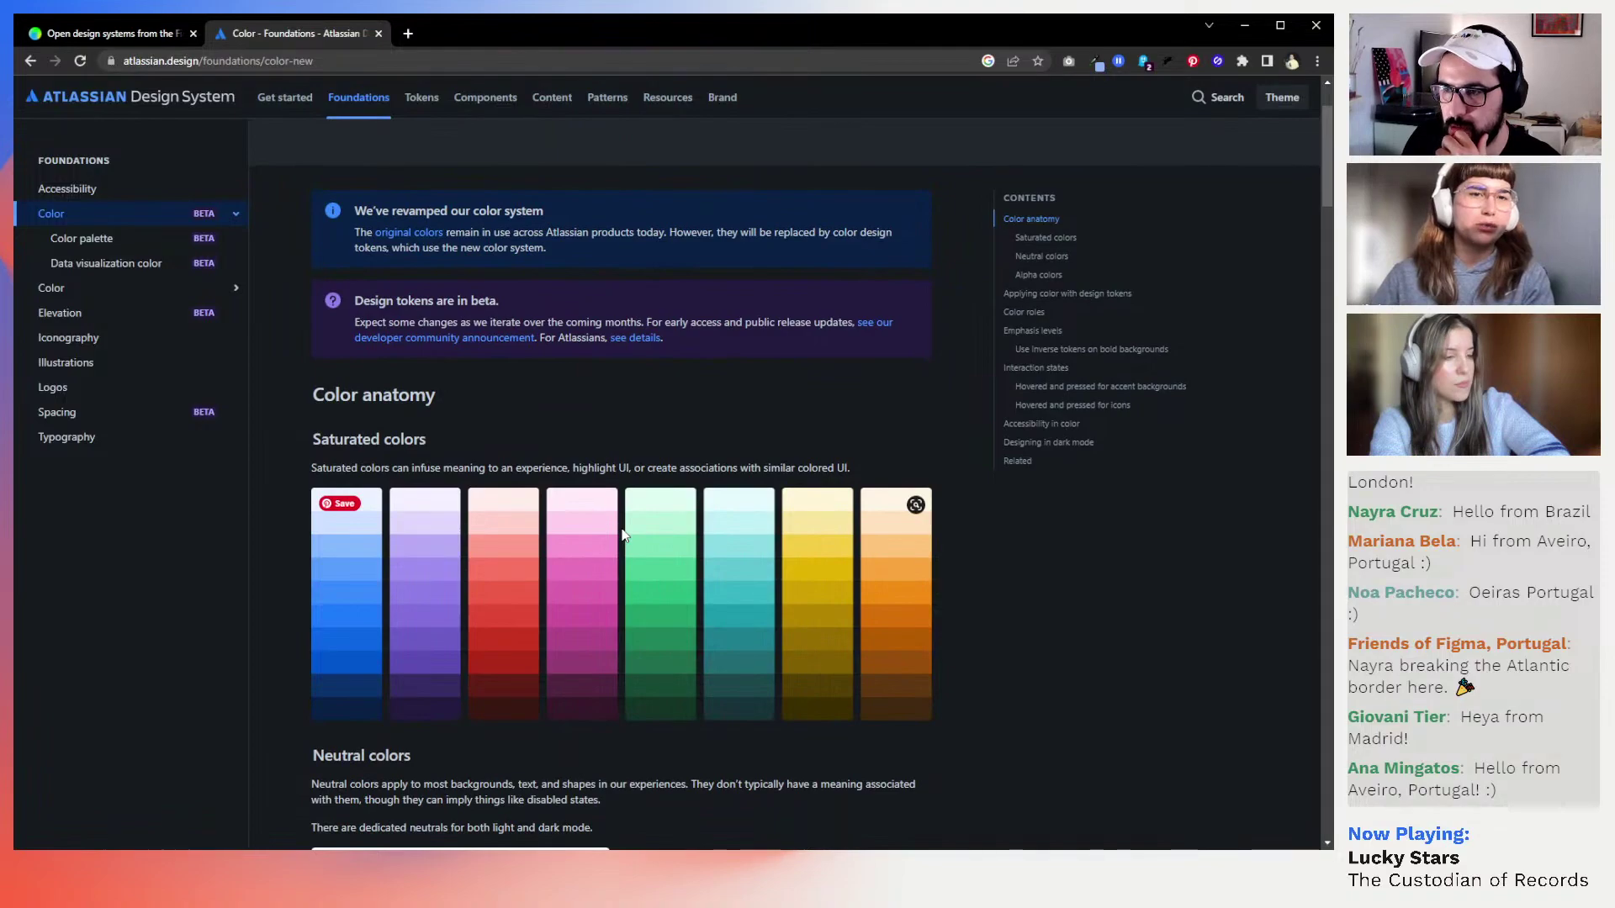
{"action": "scroll", "coordinate": [622, 535], "scroll_direction": "down", "scroll_amount": 2}
{"action": "scroll", "coordinate": [623, 535], "scroll_direction": "down", "scroll_amount": 6}
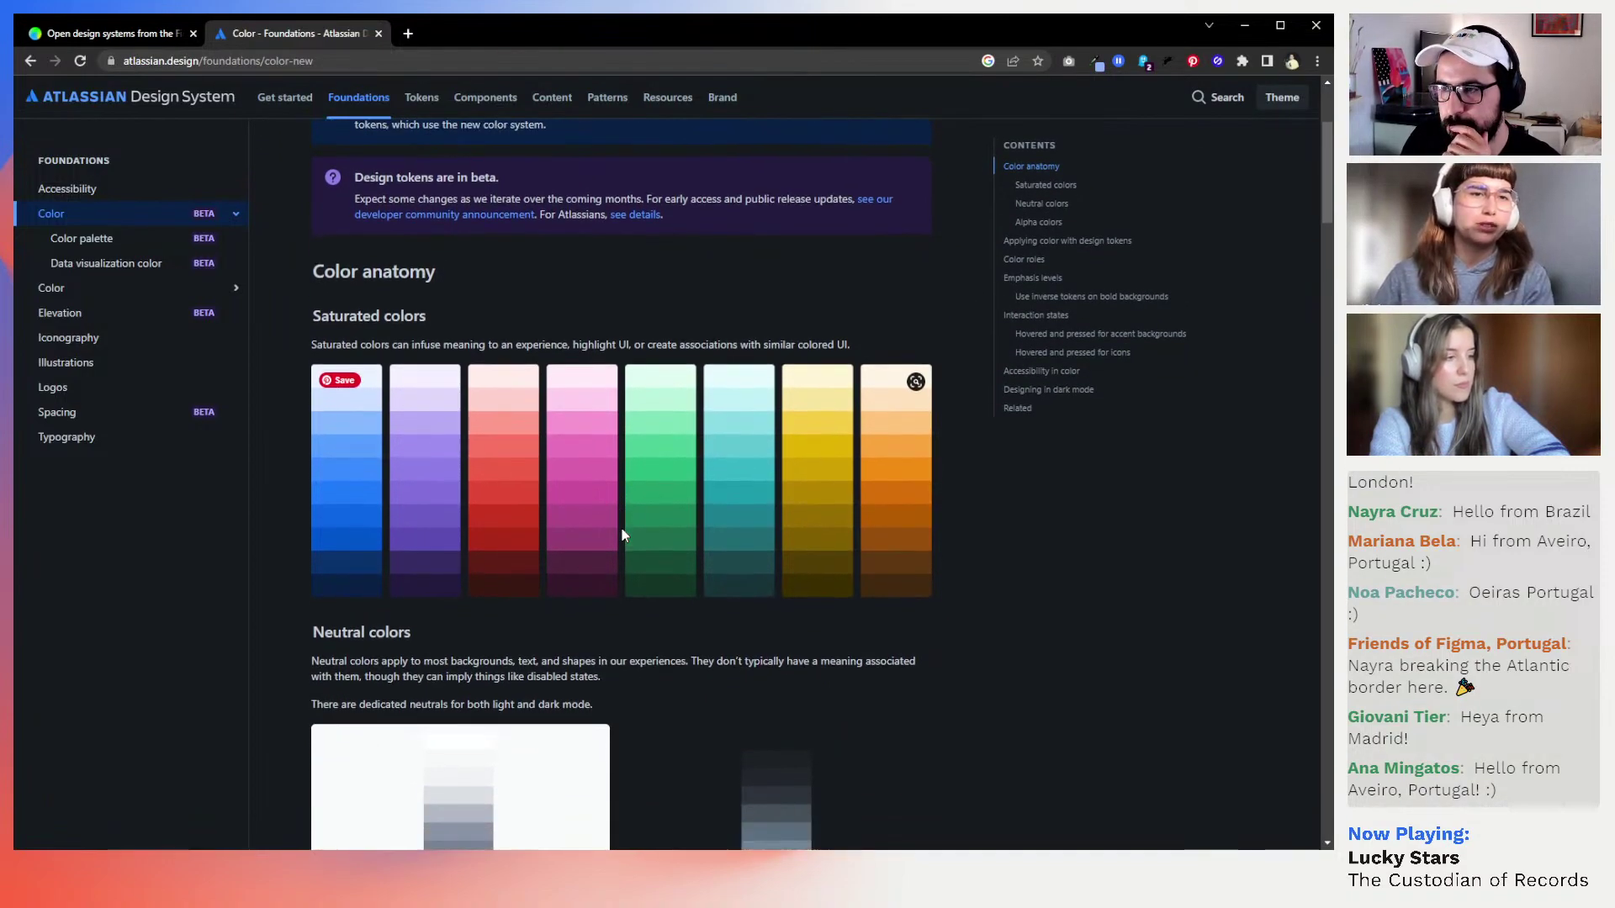
{"action": "scroll", "coordinate": [622, 535], "scroll_direction": "down", "scroll_amount": 8}
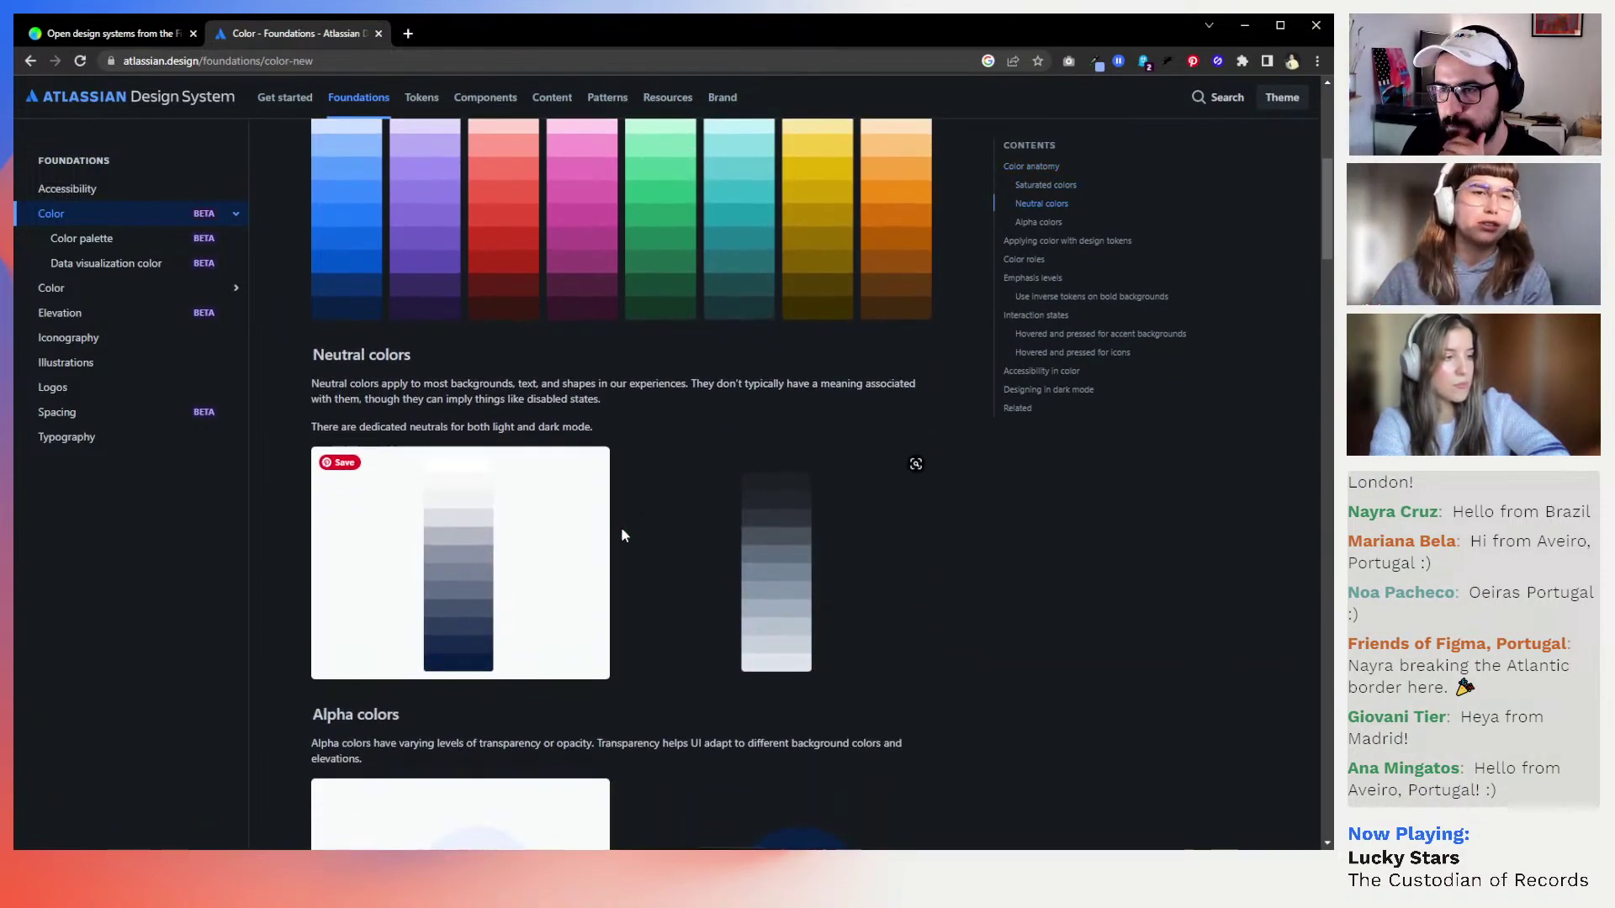
{"action": "scroll", "coordinate": [622, 535], "scroll_direction": "down", "scroll_amount": 8}
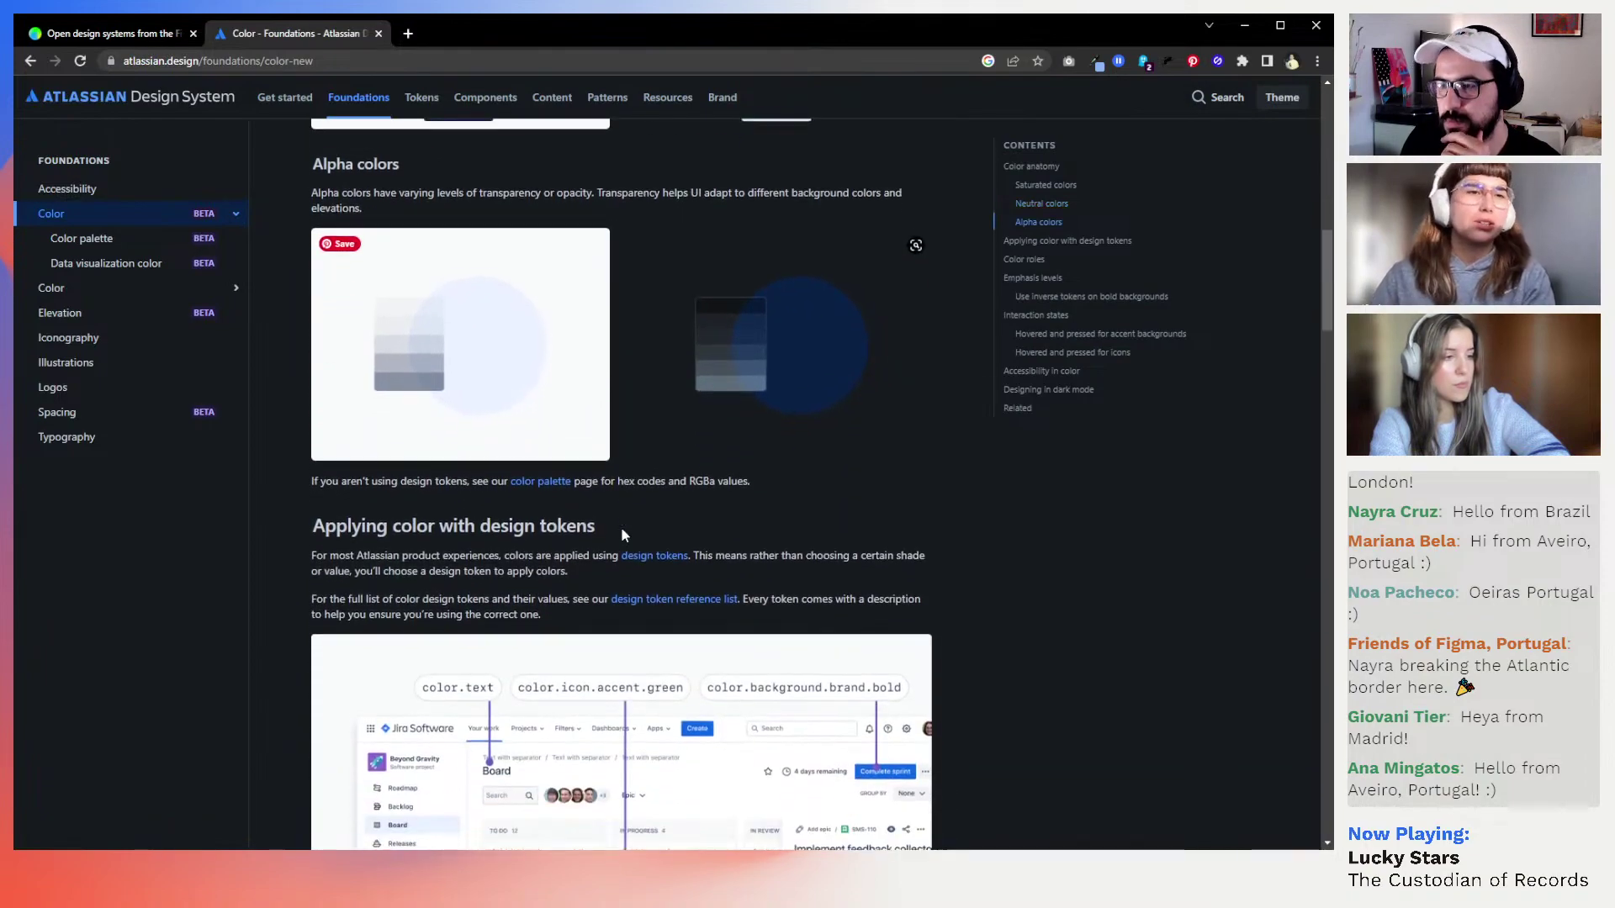
Review how color is applied with design tokens, including the property and modifier parts of a token name
{"action": "scroll", "coordinate": [623, 535], "scroll_direction": "down", "scroll_amount": 1}
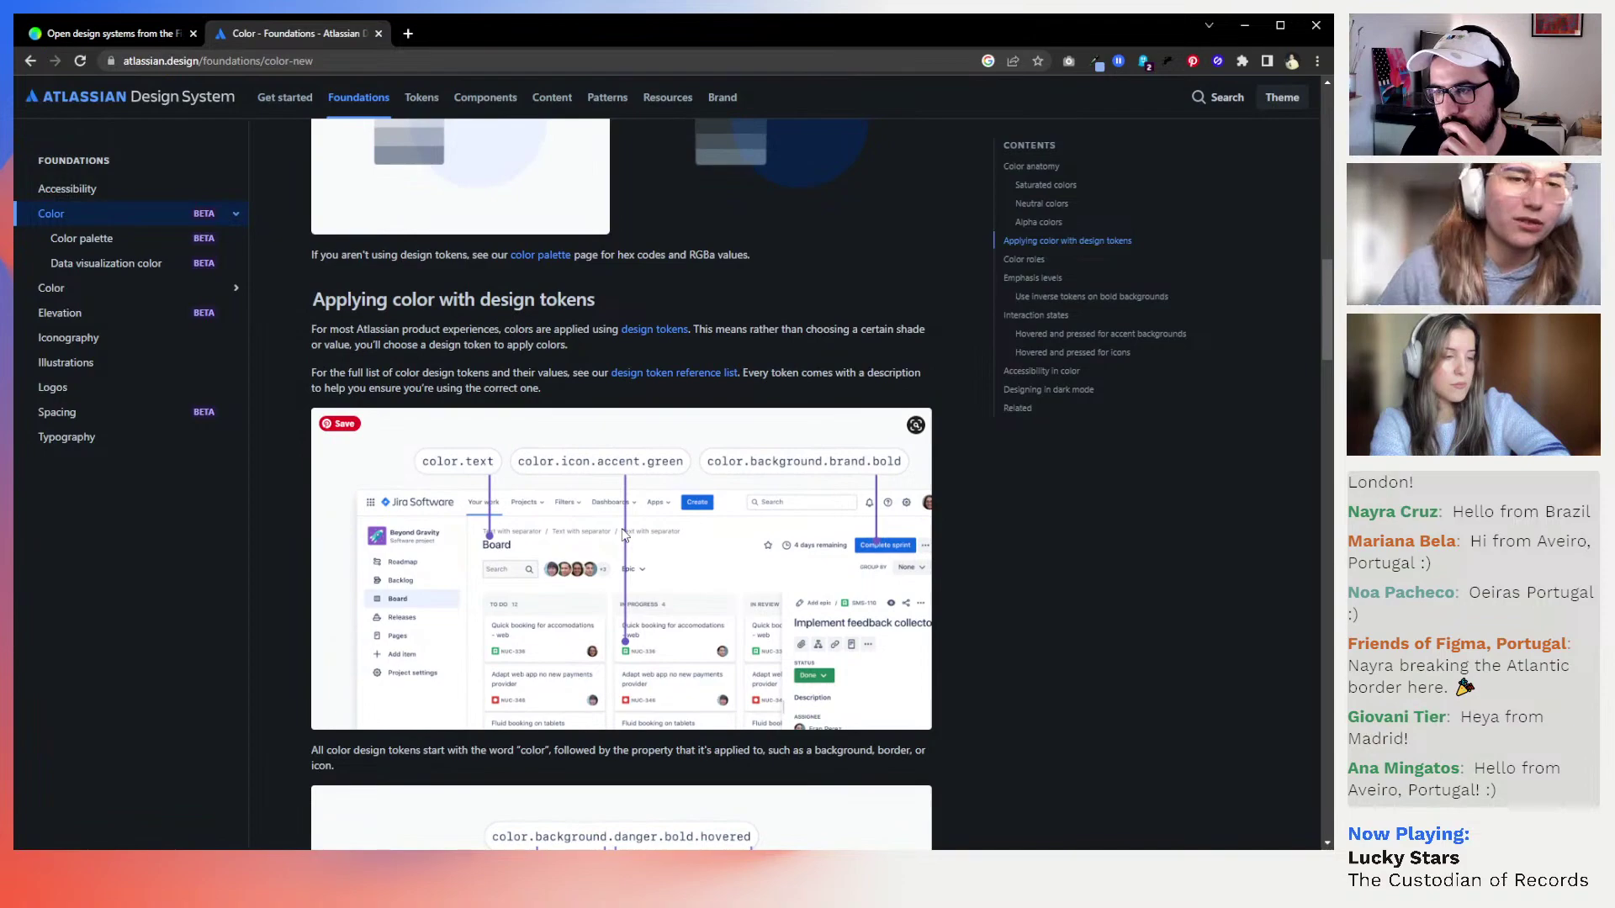
{"action": "scroll", "coordinate": [623, 535], "scroll_direction": "down", "scroll_amount": 8}
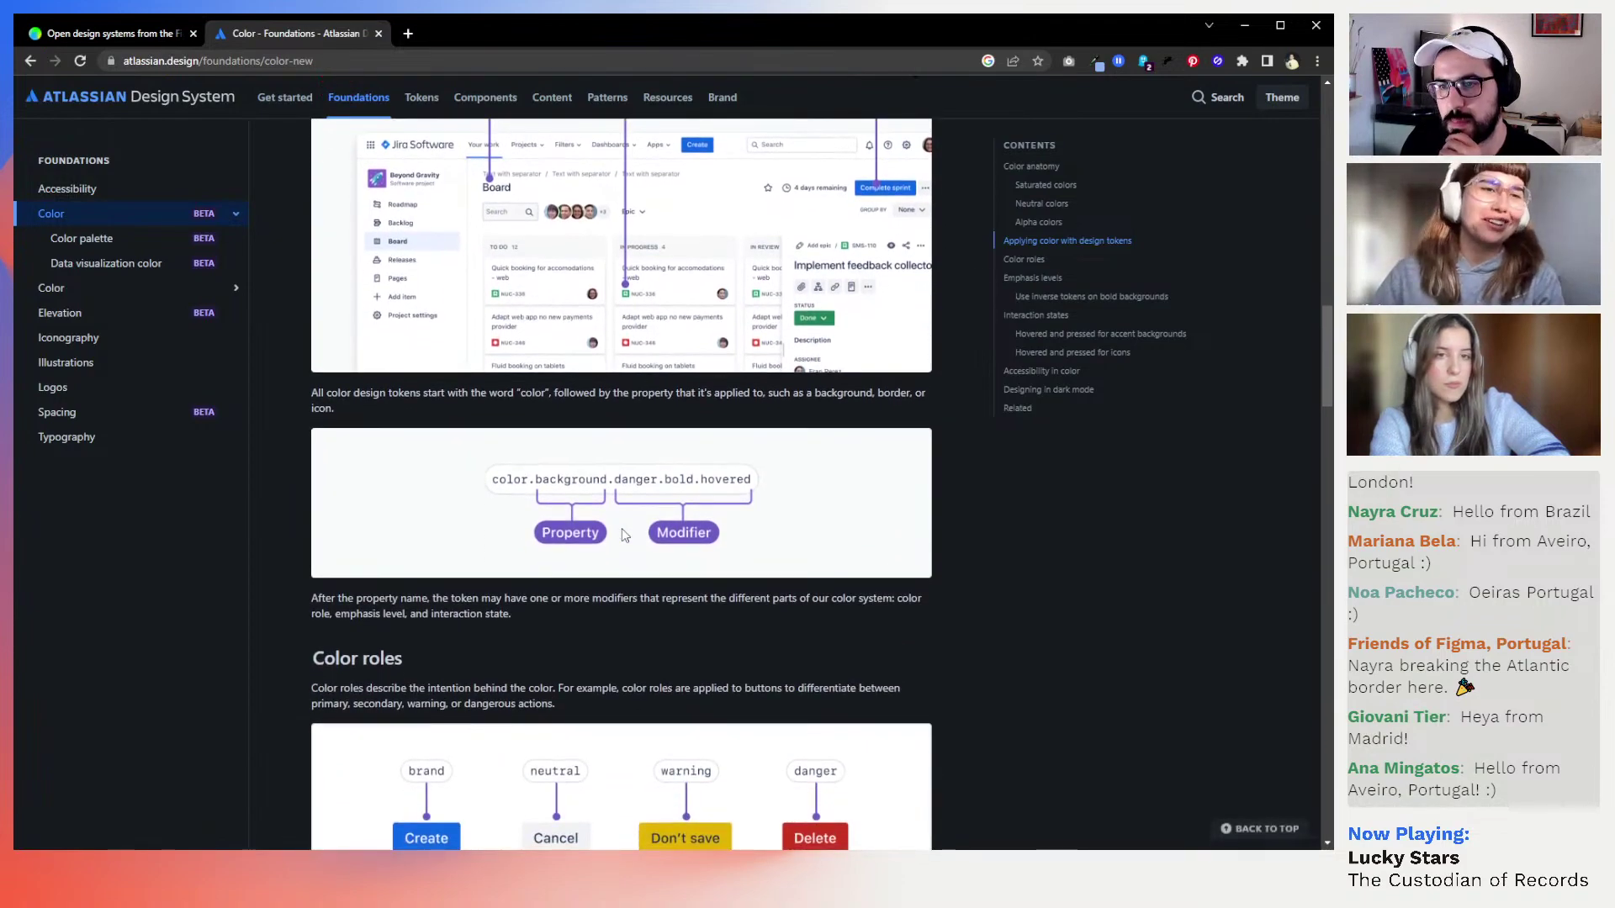
{"action": "scroll", "coordinate": [623, 535], "scroll_direction": "down", "scroll_amount": 1}
{"action": "scroll", "coordinate": [623, 534], "scroll_direction": "down", "scroll_amount": 1}
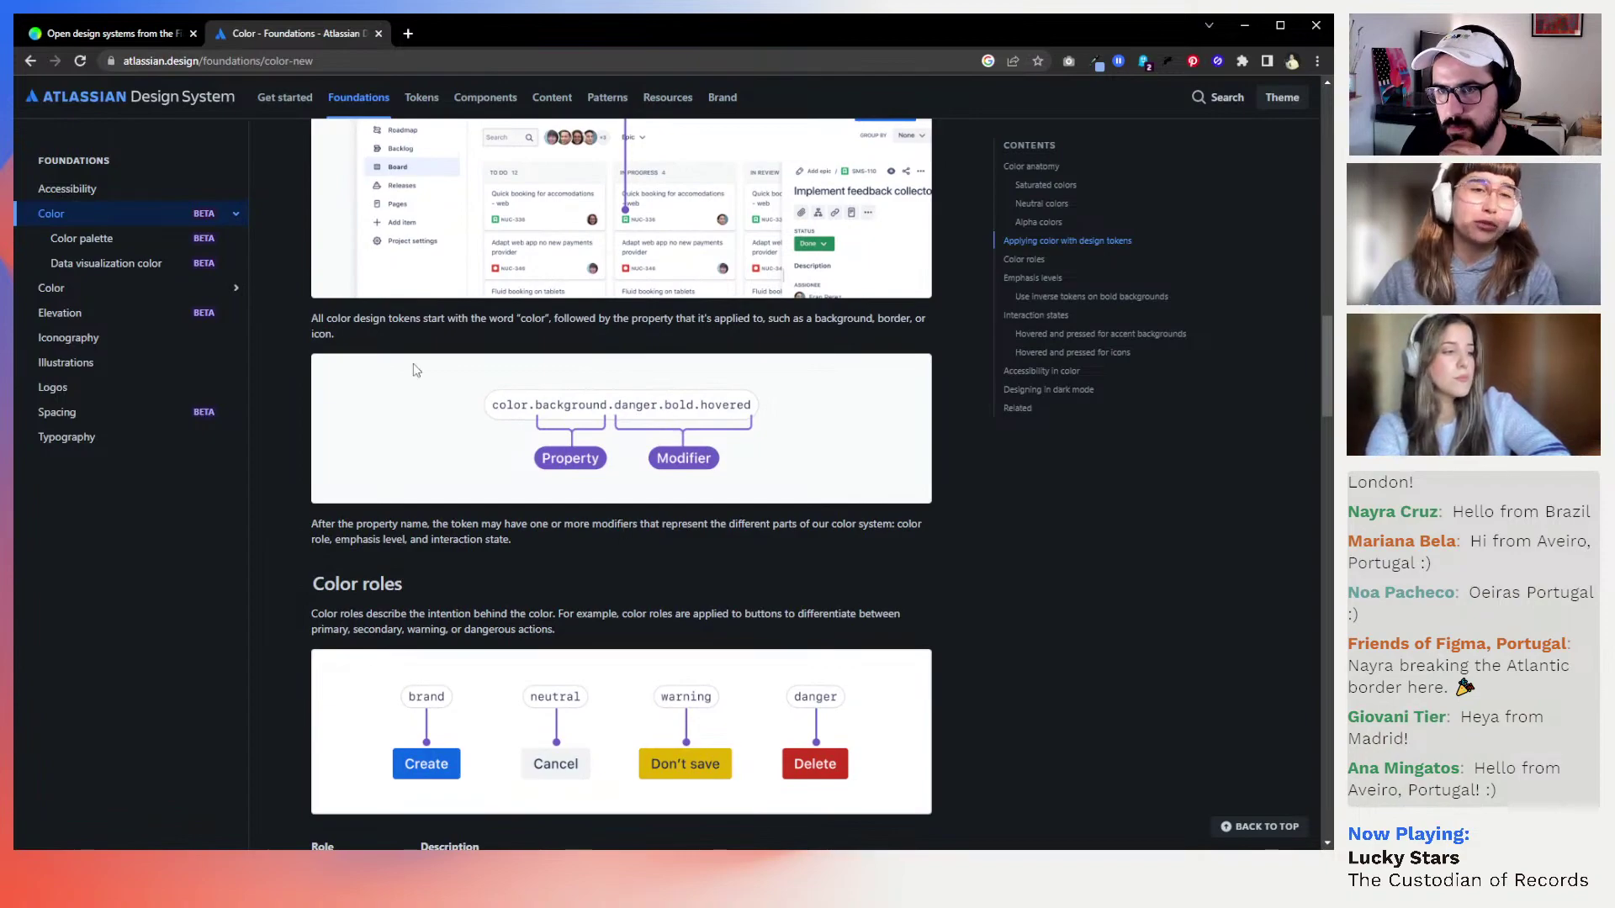
{"action": "scroll", "coordinate": [577, 467], "scroll_direction": "down", "scroll_amount": 2}
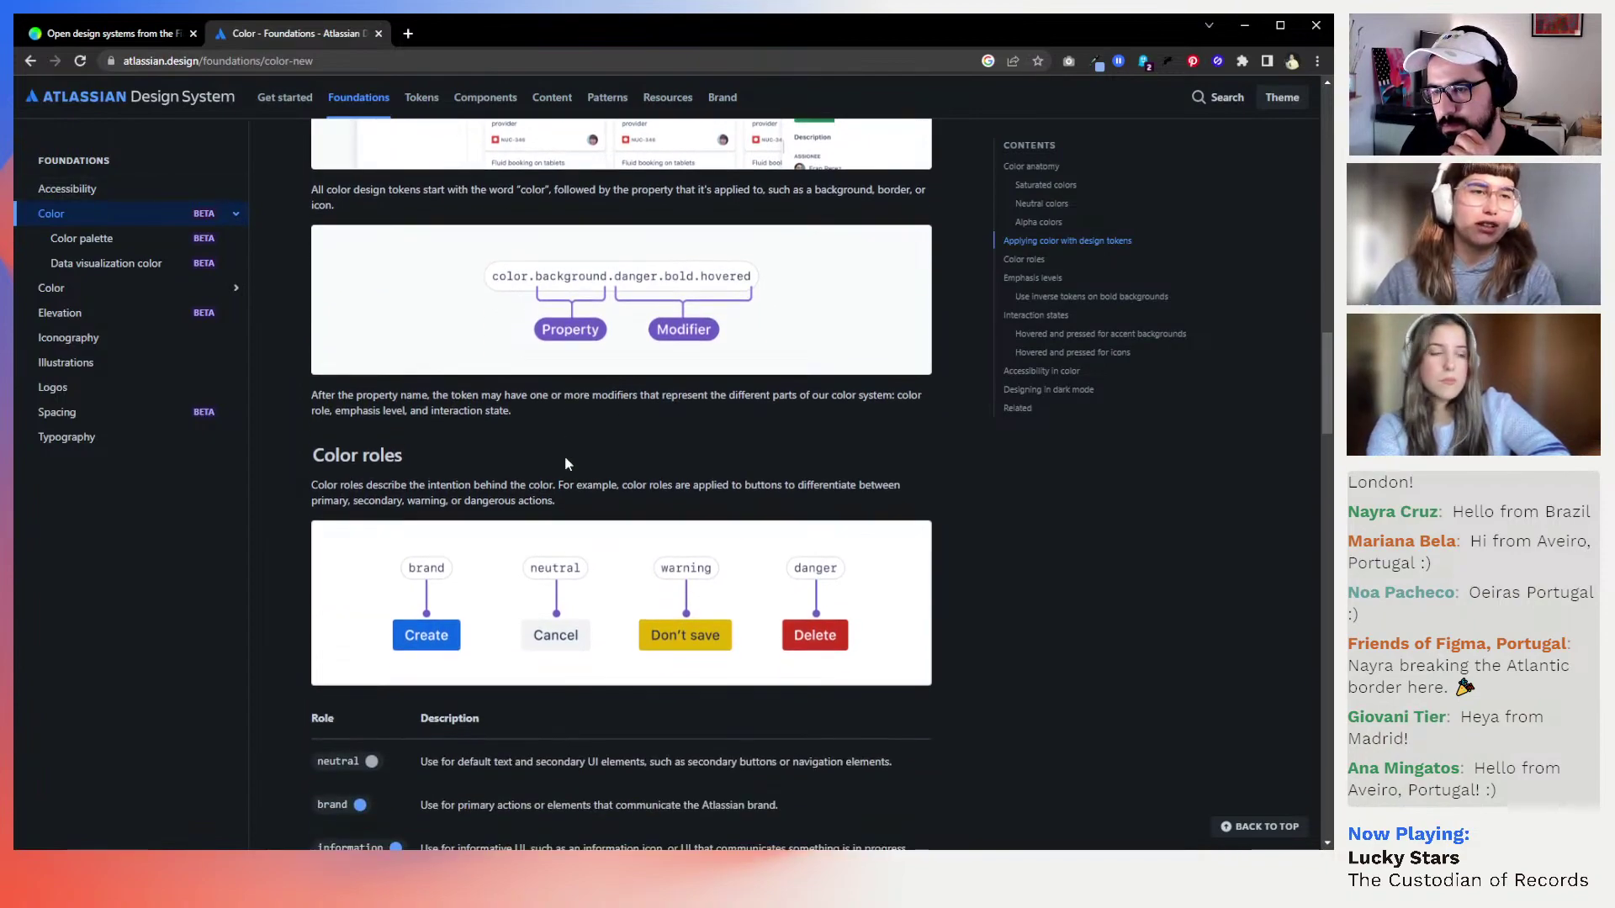
Read through the color roles table, its do and don't examples, and the emphasis levels section
{"action": "scroll", "coordinate": [566, 461], "scroll_direction": "down", "scroll_amount": 1}
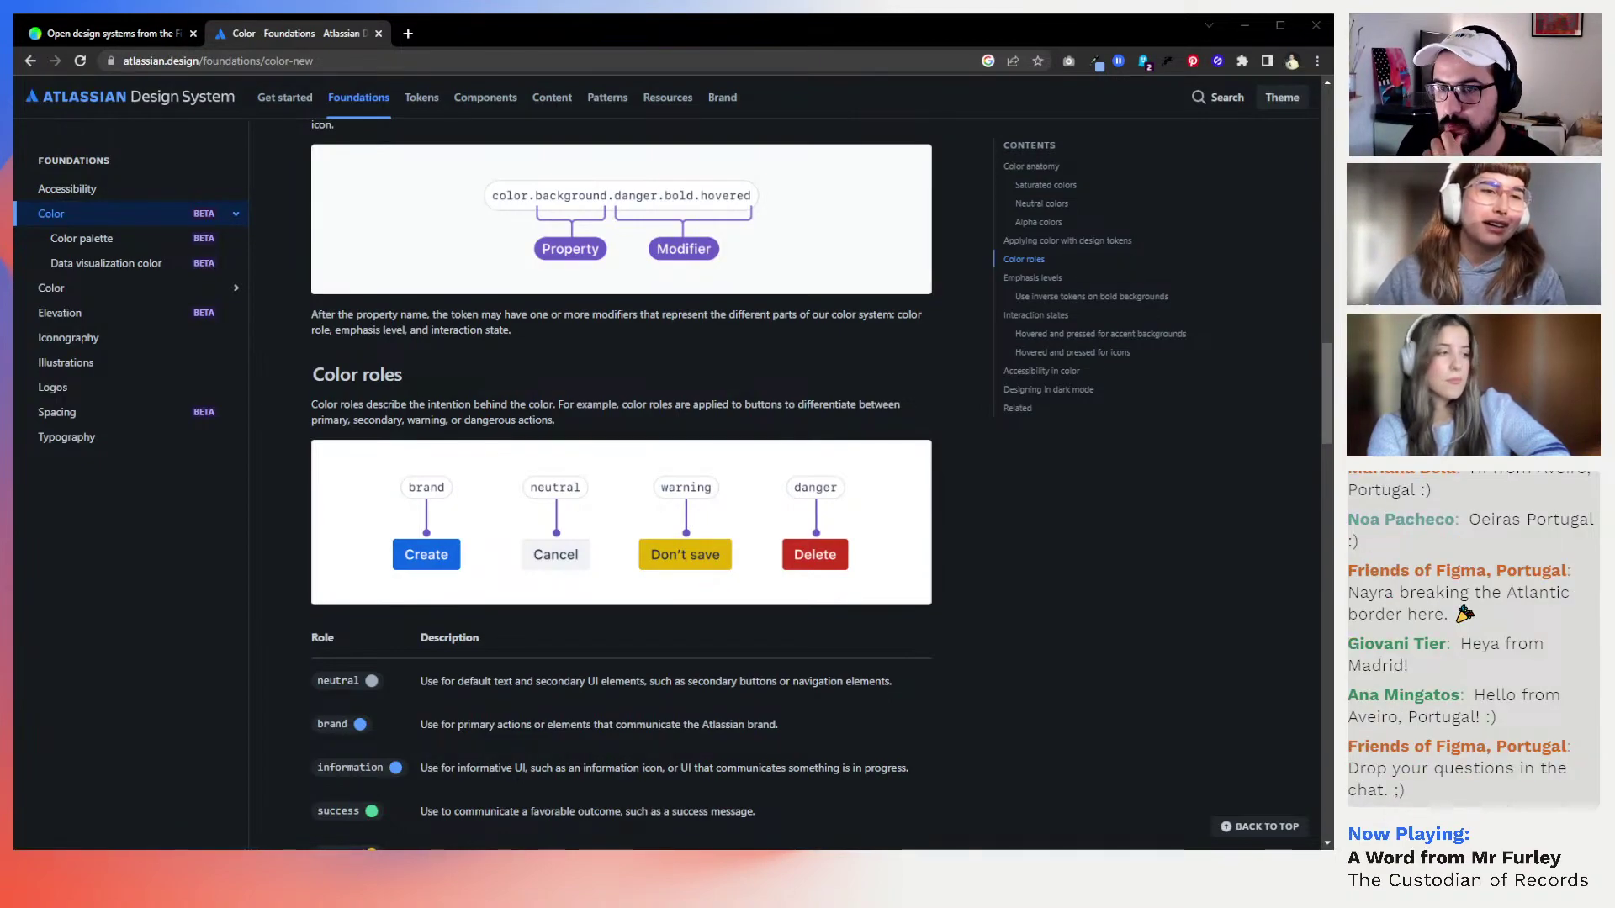
{"action": "scroll", "coordinate": [621, 483], "scroll_direction": "down", "scroll_amount": 1}
{"action": "scroll", "coordinate": [620, 483], "scroll_direction": "down", "scroll_amount": 2}
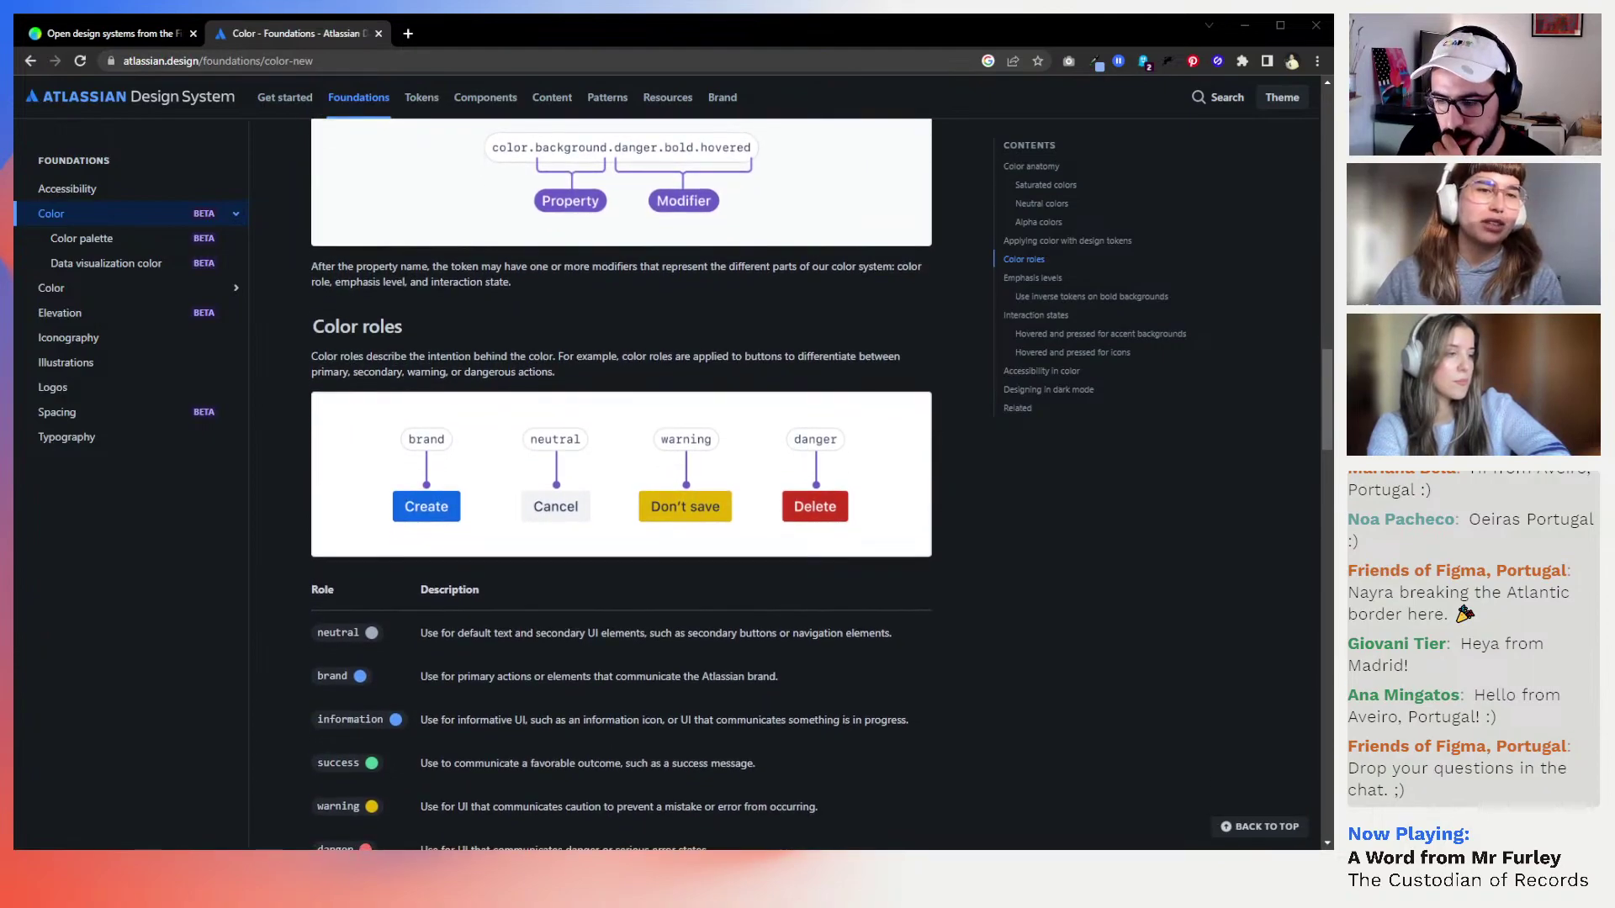
{"action": "scroll", "coordinate": [620, 483], "scroll_direction": "down", "scroll_amount": 4}
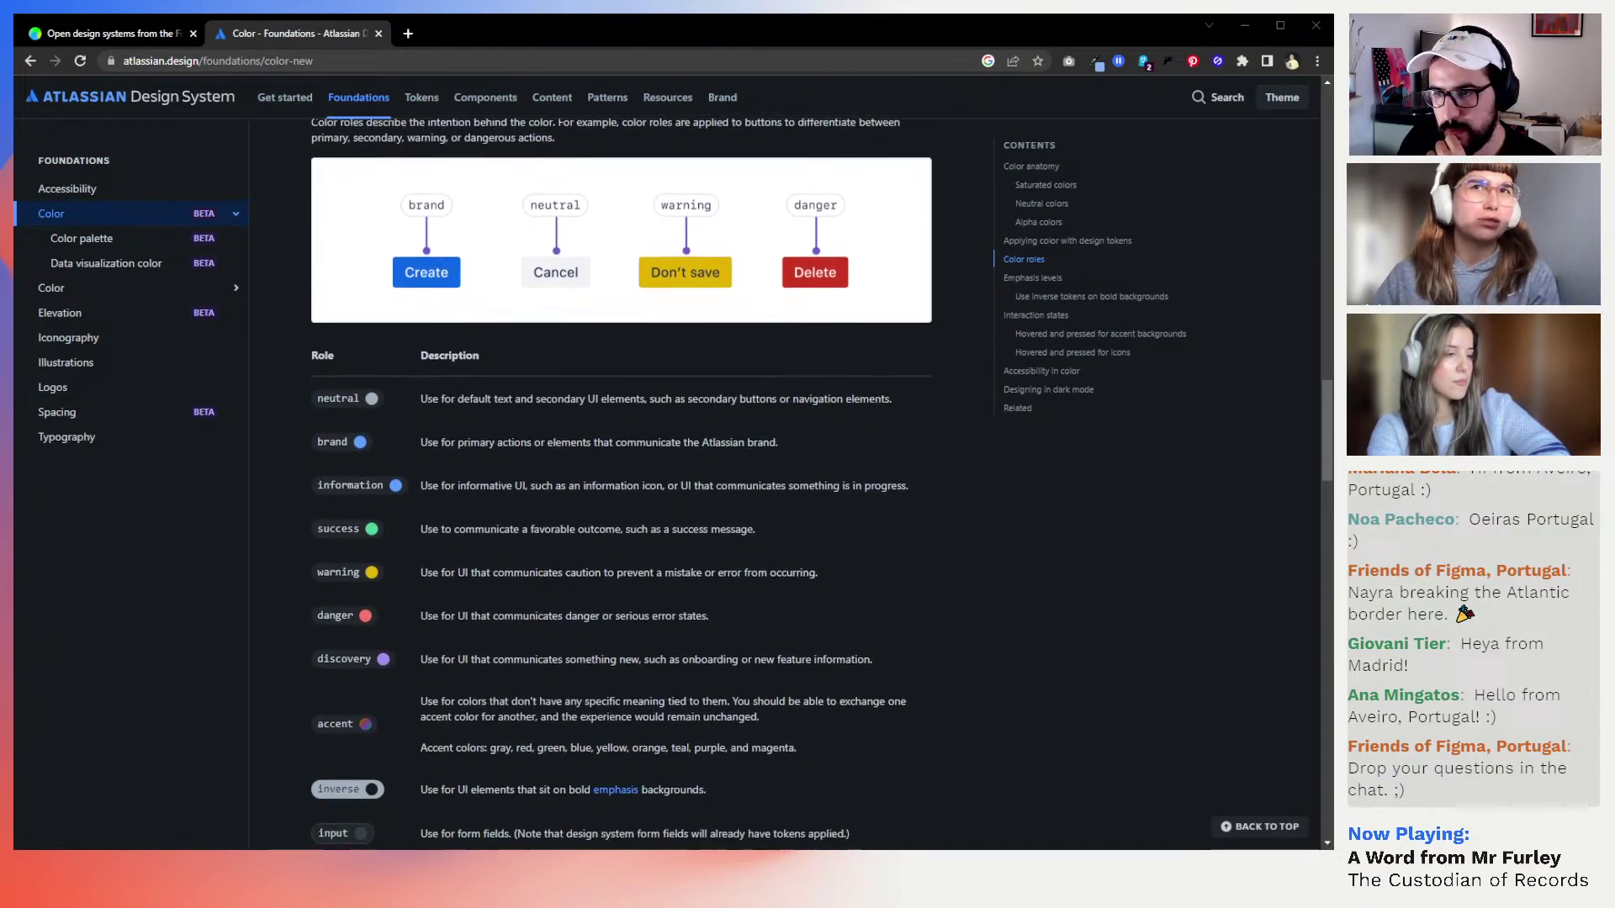
{"action": "scroll", "coordinate": [621, 484], "scroll_direction": "down", "scroll_amount": 3}
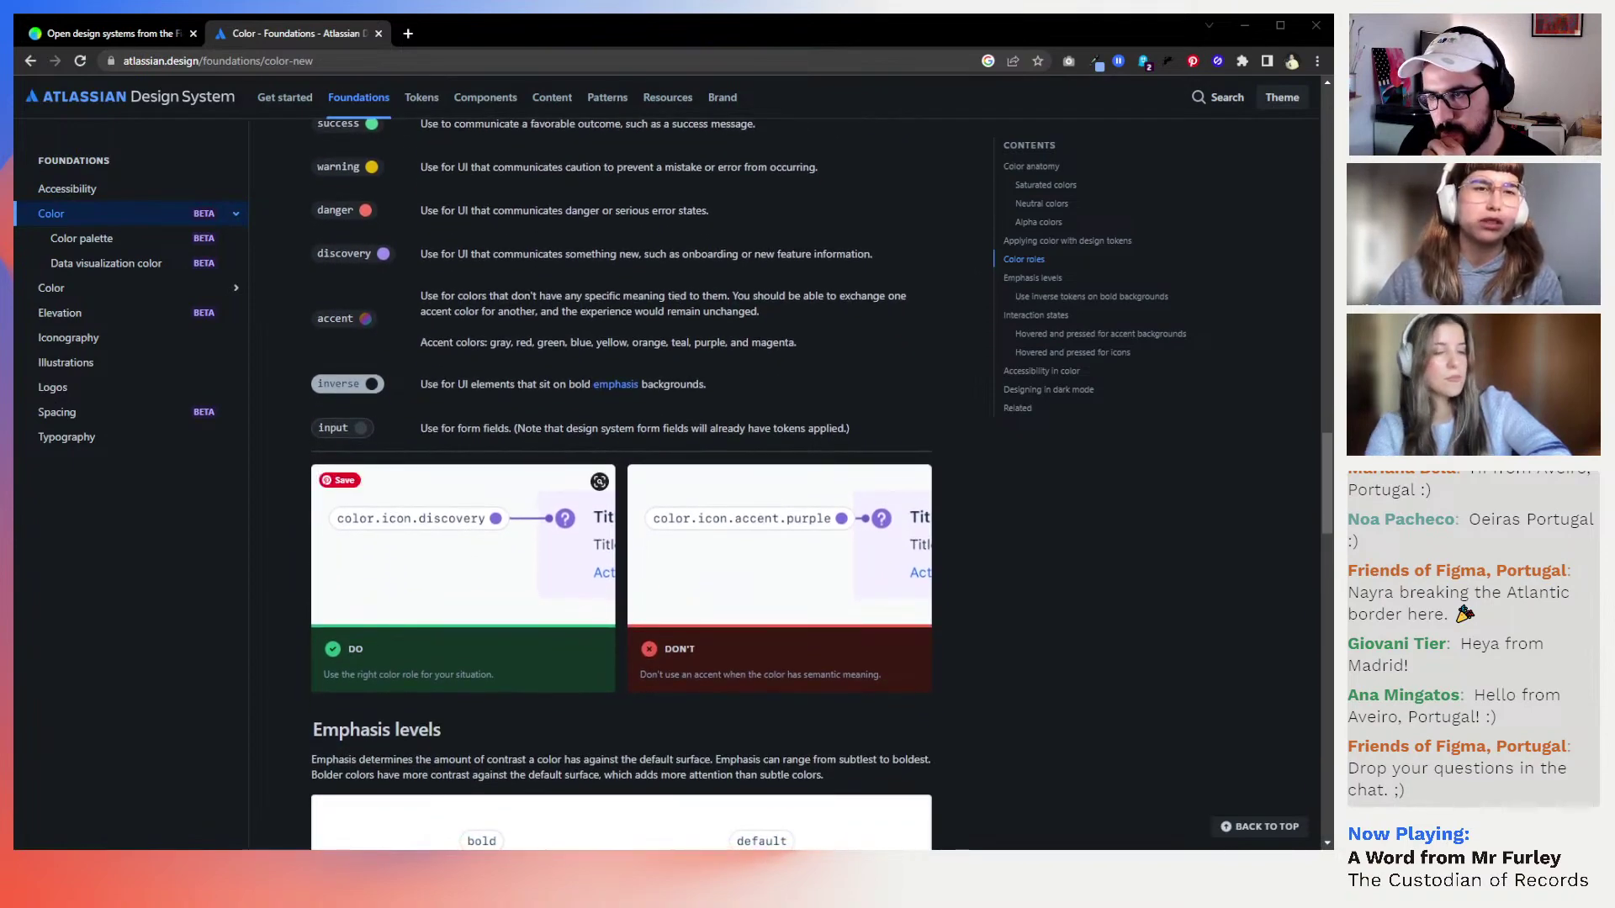
{"action": "scroll", "coordinate": [778, 546], "scroll_direction": "down", "scroll_amount": 2}
{"action": "scroll", "coordinate": [778, 420], "scroll_direction": "down", "scroll_amount": 3}
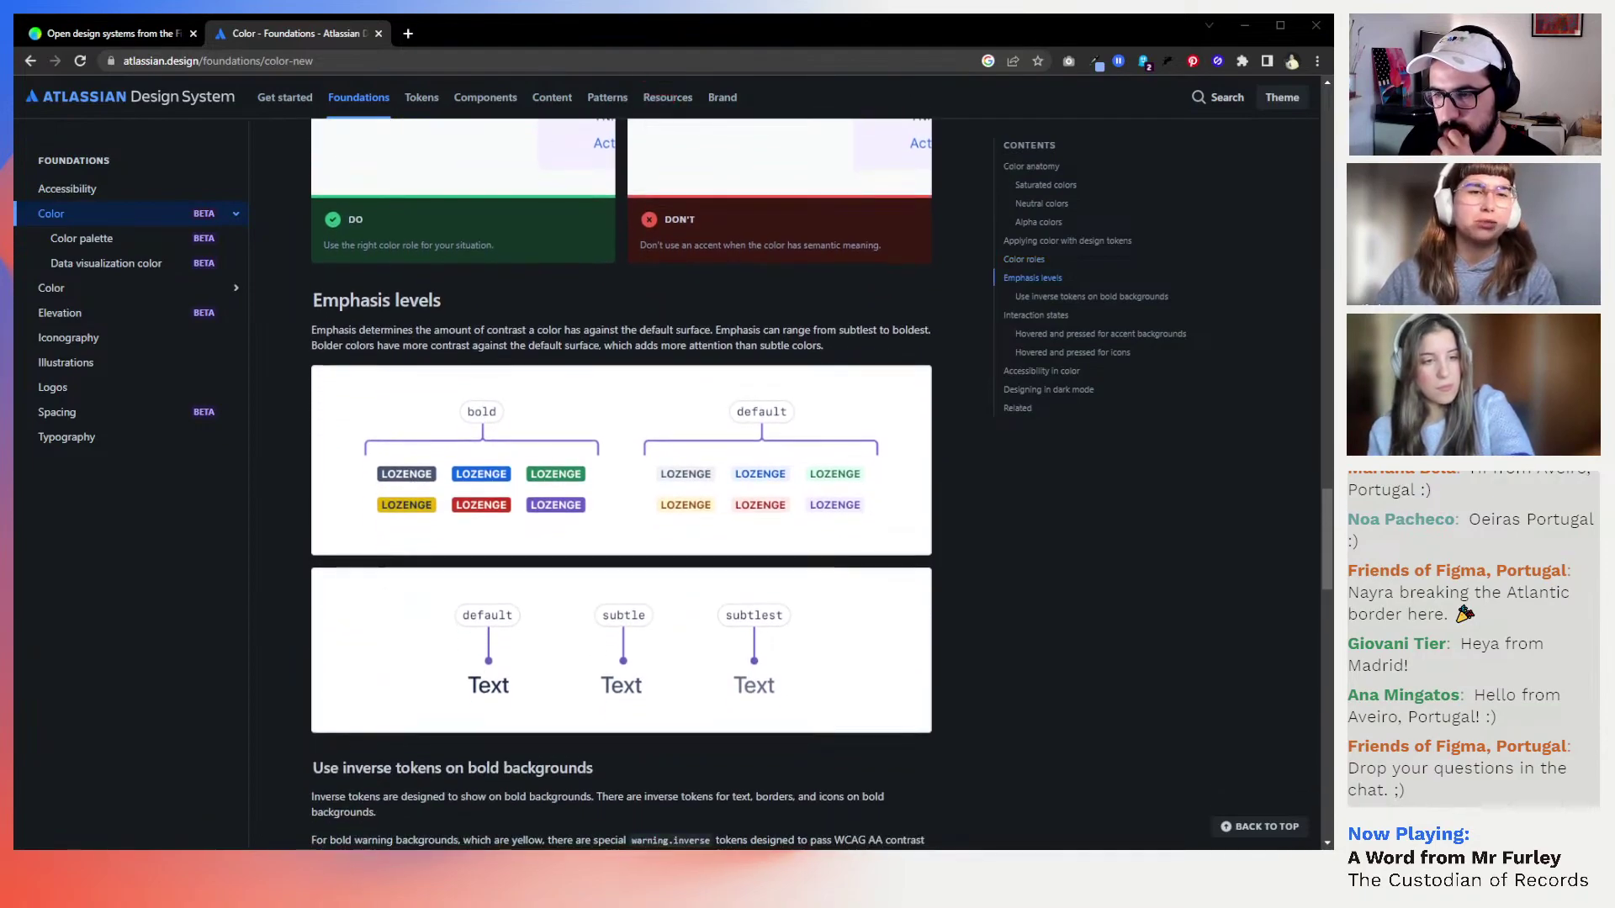
Return to the Color anatomy section and look again at the saturated and neutral color scales
{"action": "scroll", "coordinate": [779, 483], "scroll_direction": "up", "scroll_amount": 8}
{"action": "scroll", "coordinate": [622, 483], "scroll_direction": "up", "scroll_amount": 20}
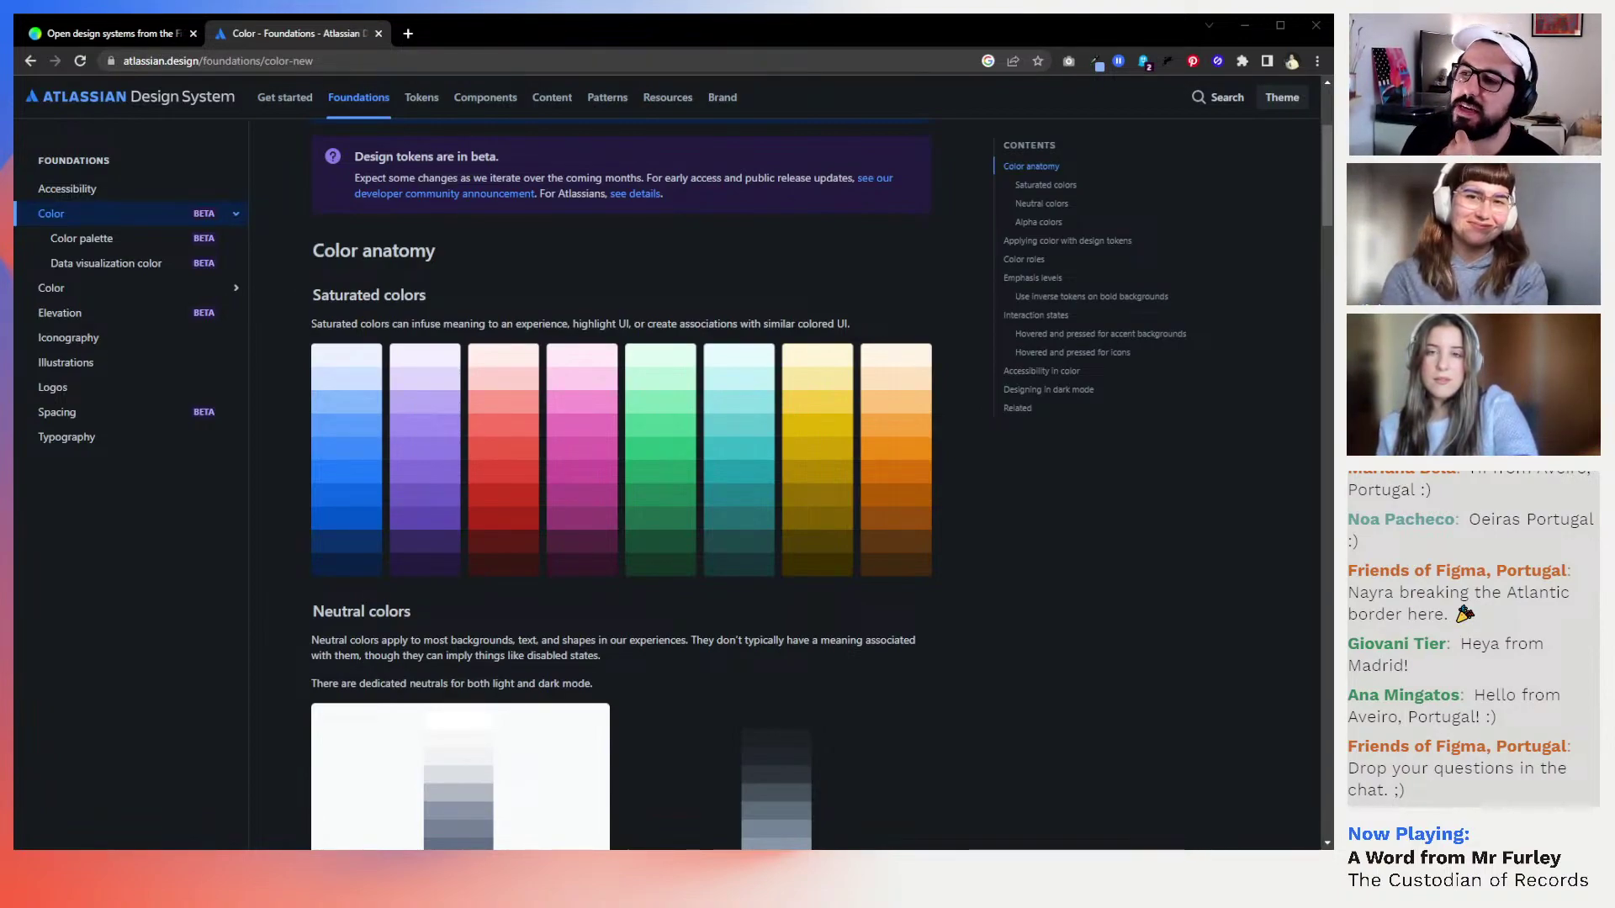
{"action": "scroll", "coordinate": [621, 459], "scroll_direction": "up", "scroll_amount": 3}
{"action": "scroll", "coordinate": [620, 459], "scroll_direction": "down", "scroll_amount": 3}
{"action": "scroll", "coordinate": [620, 459], "scroll_direction": "down", "scroll_amount": 2}
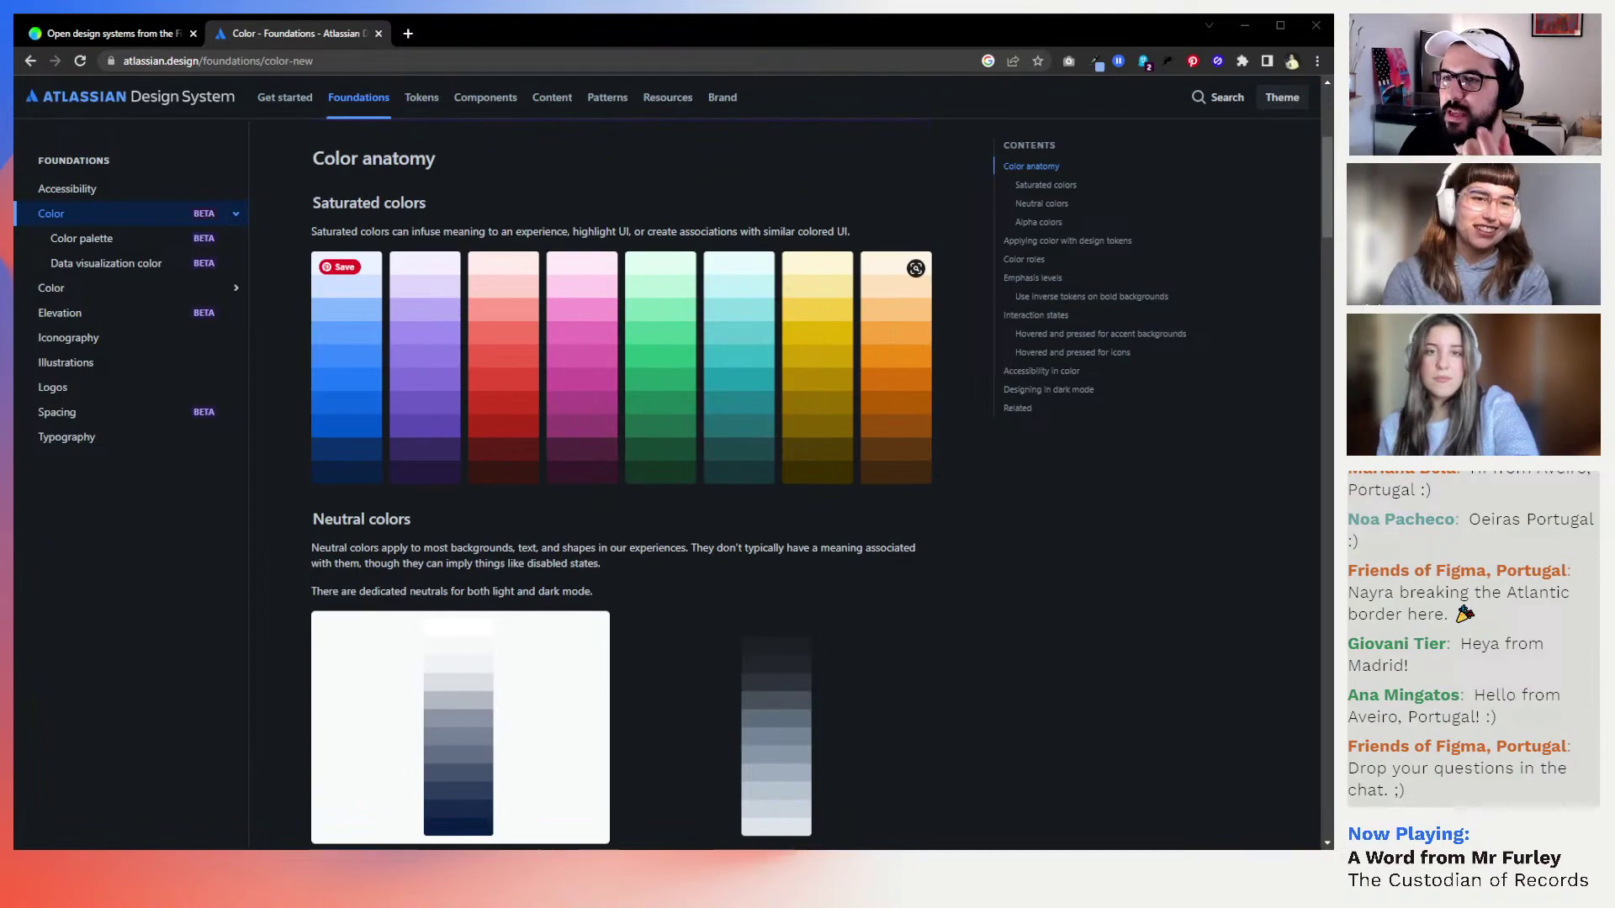
{"action": "scroll", "coordinate": [621, 459], "scroll_direction": "down", "scroll_amount": 1}
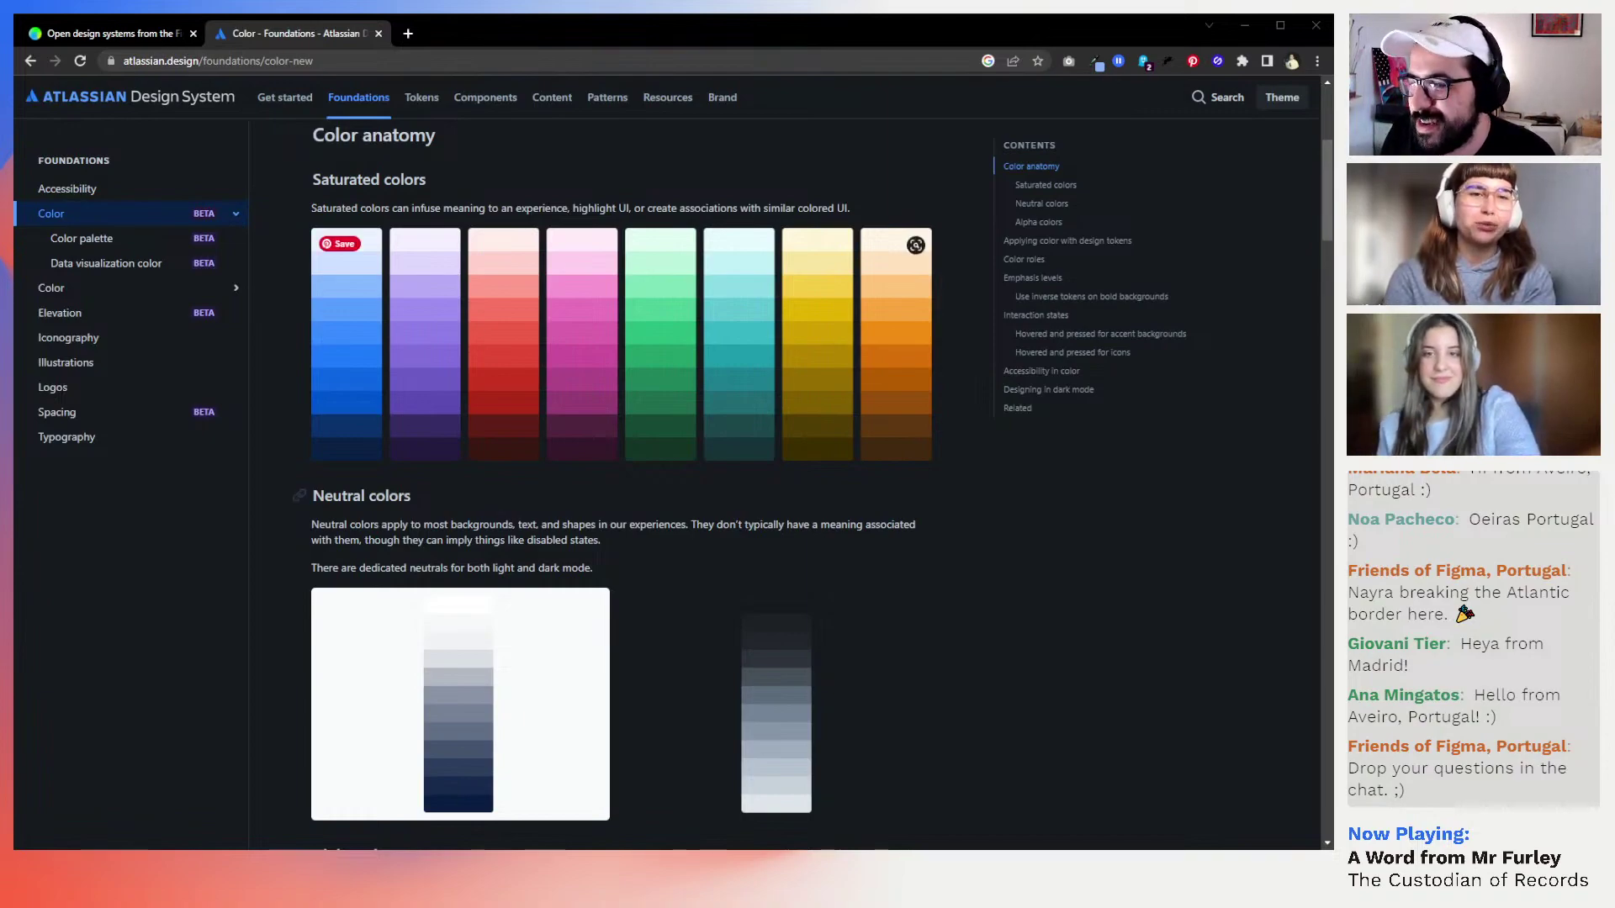
{"action": "scroll", "coordinate": [621, 336], "scroll_direction": "down", "scroll_amount": 1}
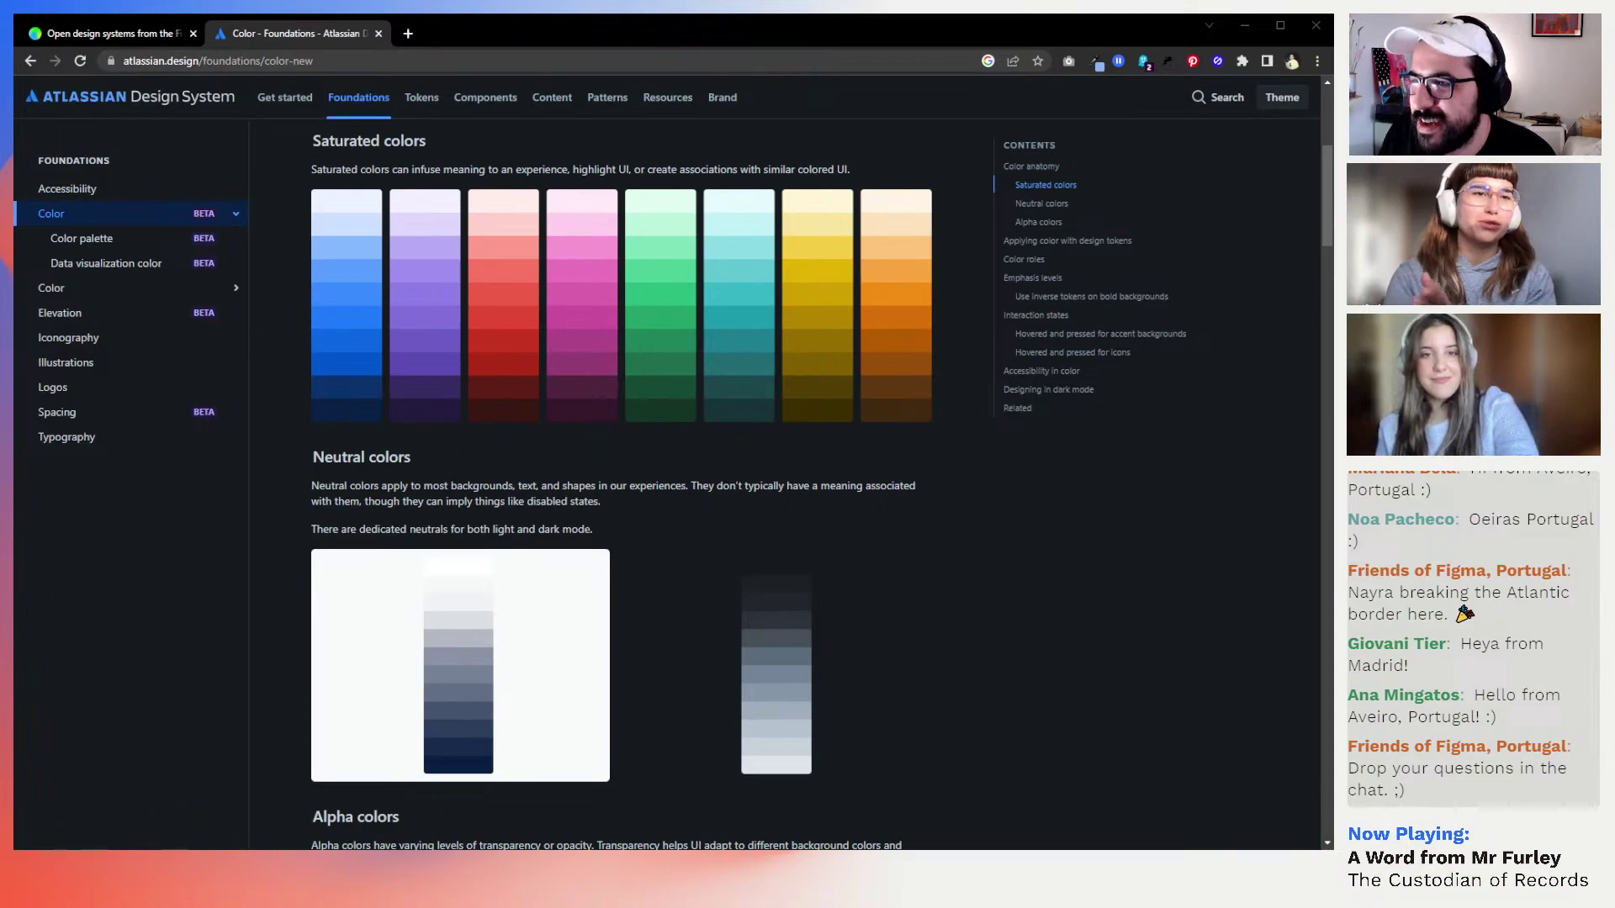
{"action": "scroll", "coordinate": [620, 488], "scroll_direction": "down", "scroll_amount": 1}
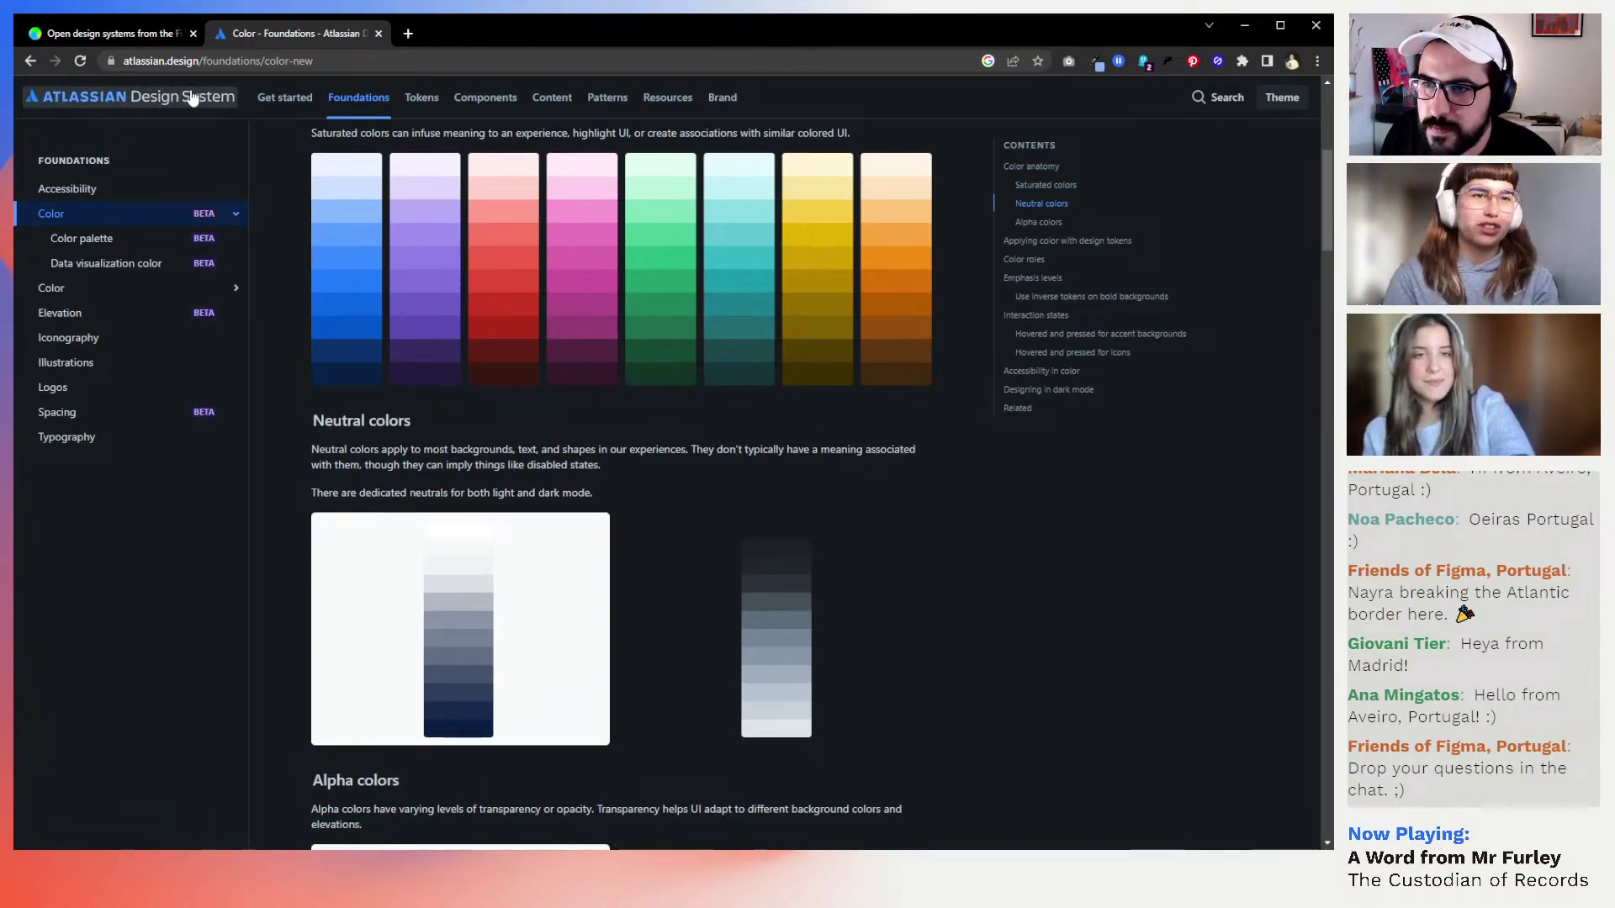
Go to the Atlassian Design System home page and look over its sections from Components to Resources
{"action": "left_click", "coordinate": [152, 97]}
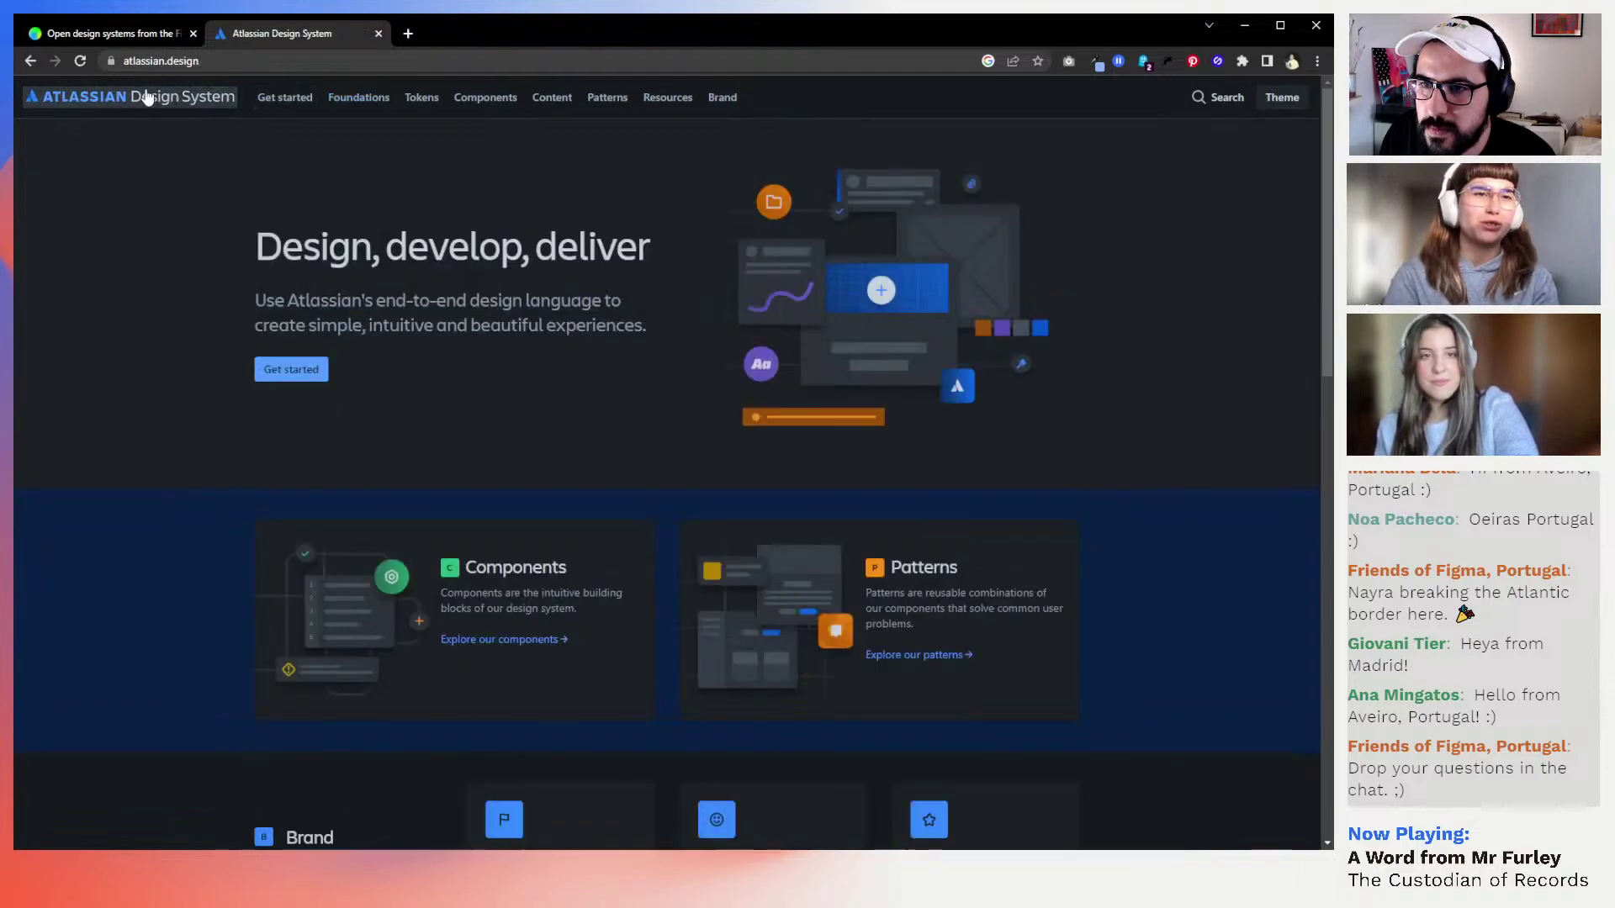
{"action": "scroll", "coordinate": [465, 293], "scroll_direction": "down", "scroll_amount": 6}
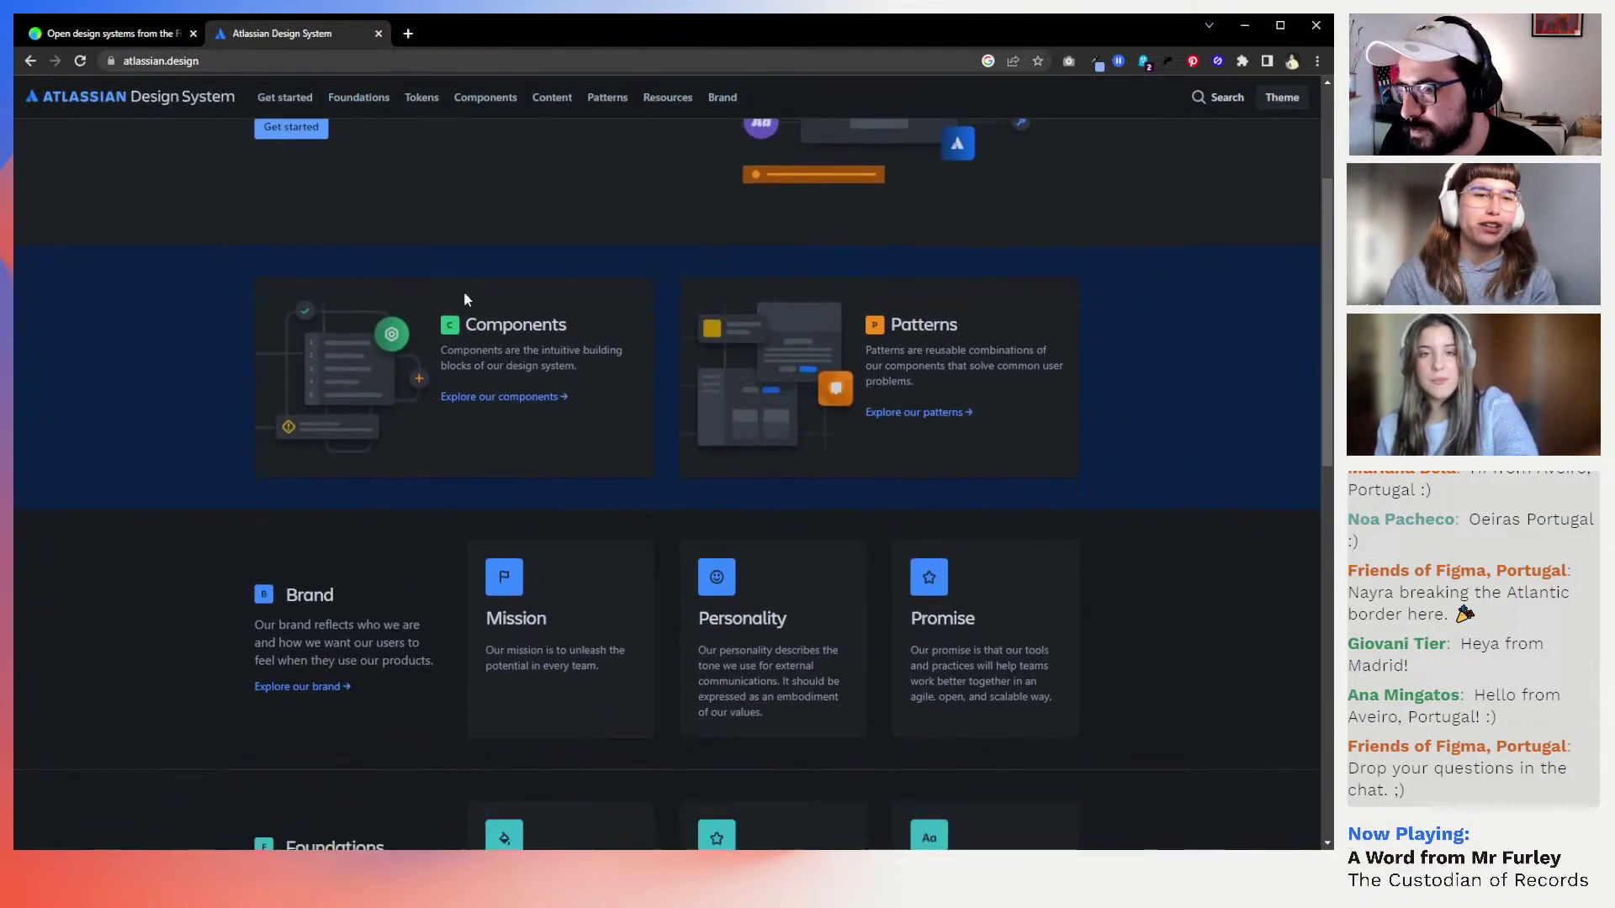
{"action": "scroll", "coordinate": [465, 300], "scroll_direction": "down", "scroll_amount": 4}
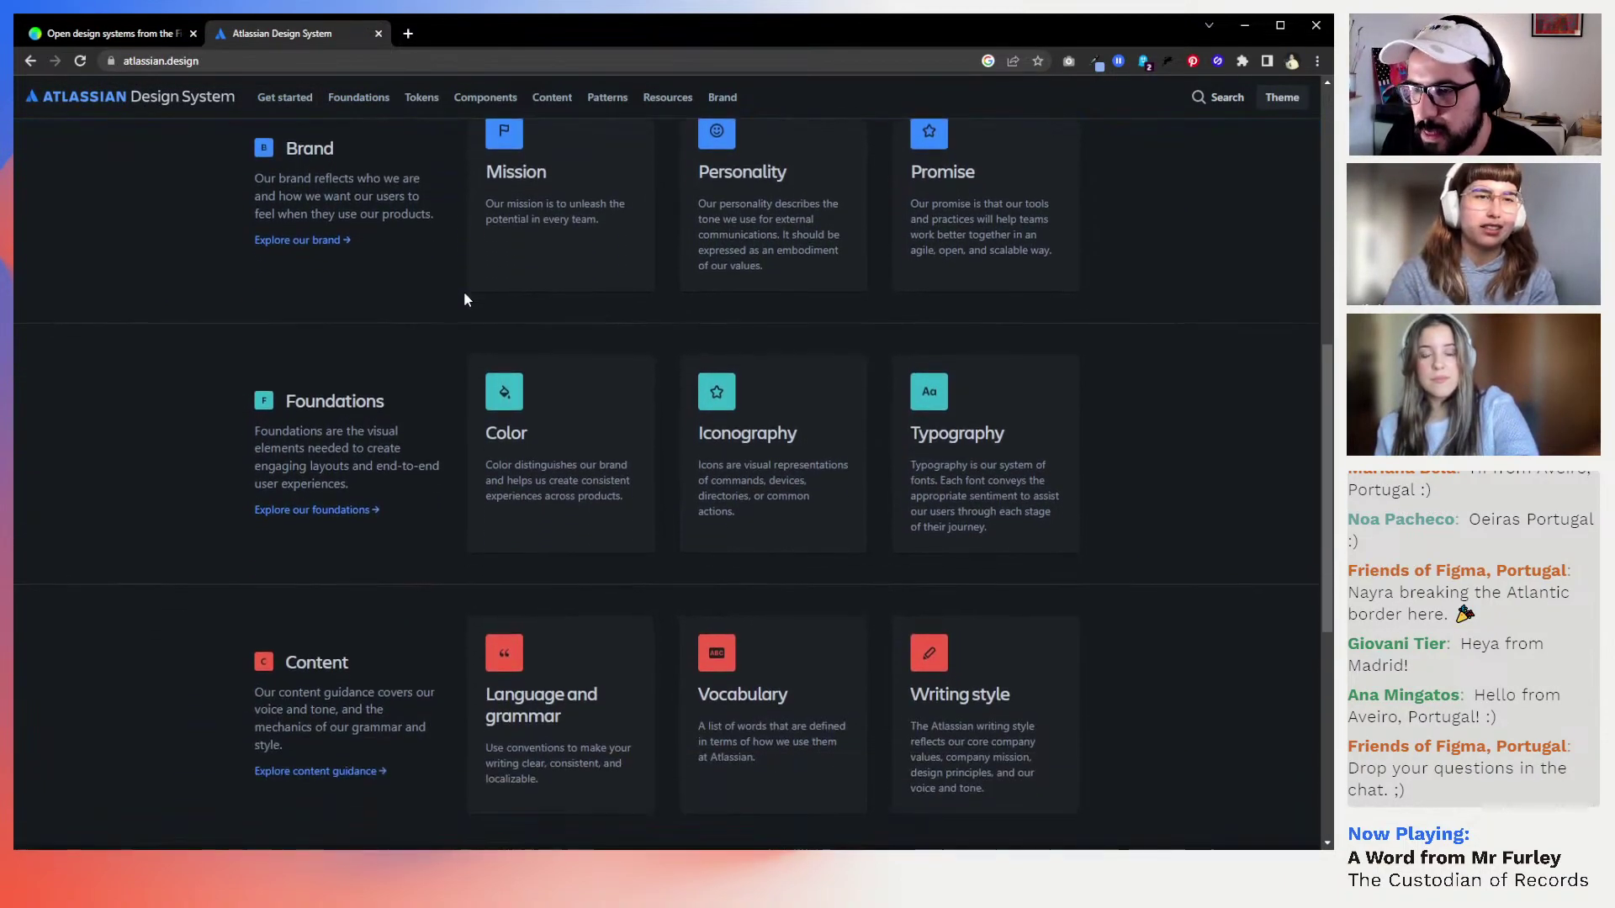
{"action": "scroll", "coordinate": [465, 300], "scroll_direction": "down", "scroll_amount": 4}
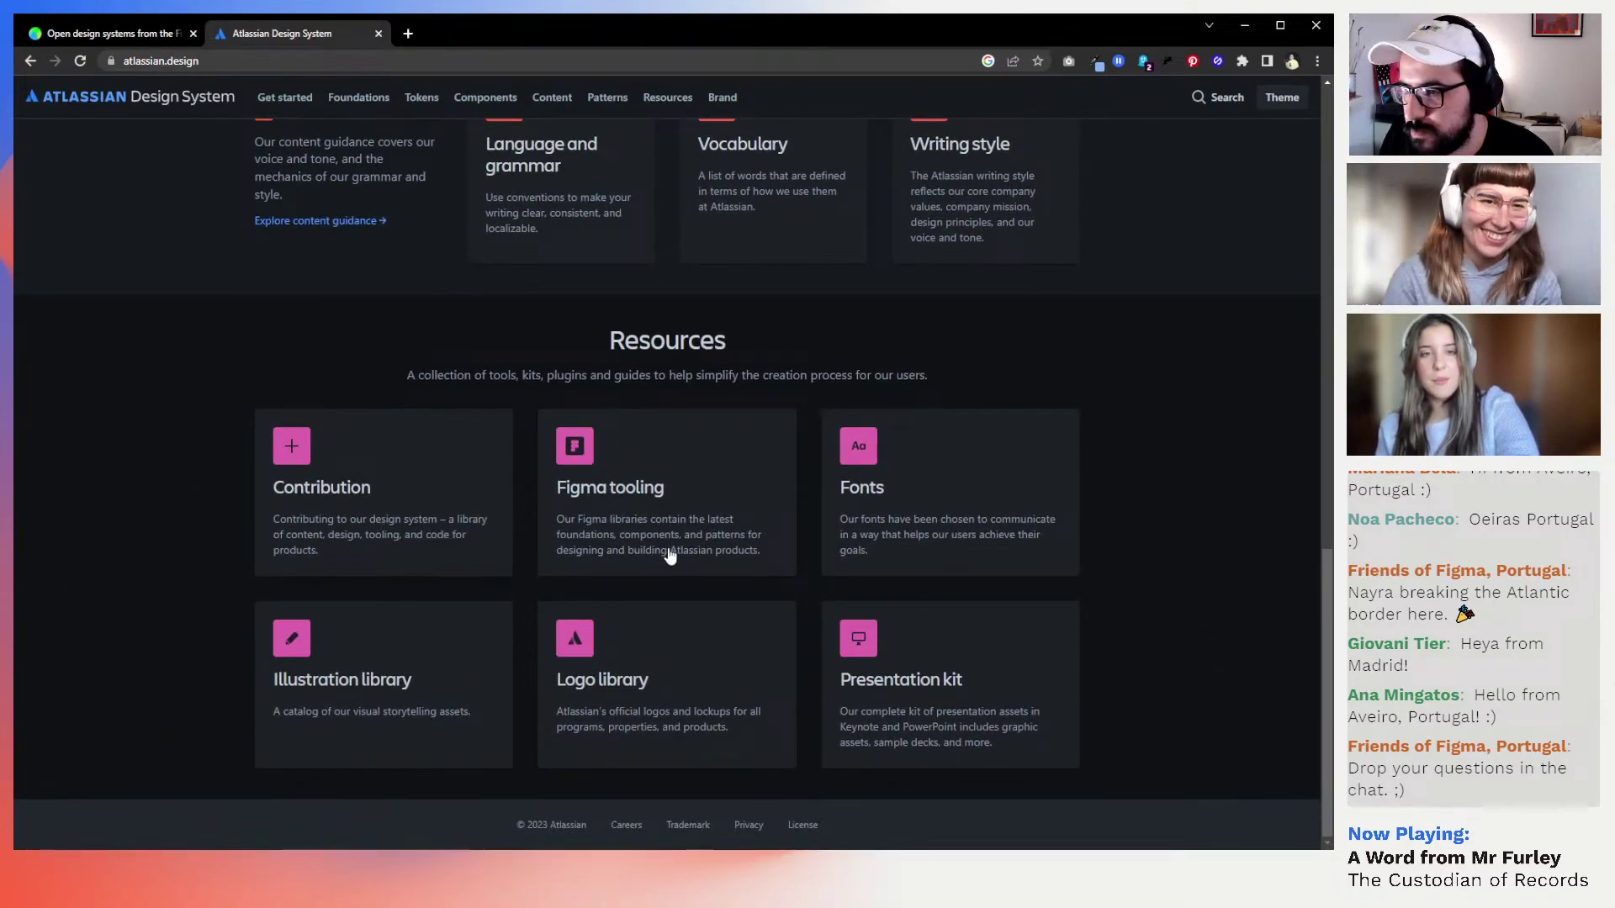
{"action": "scroll", "coordinate": [675, 555], "scroll_direction": "up", "scroll_amount": 15}
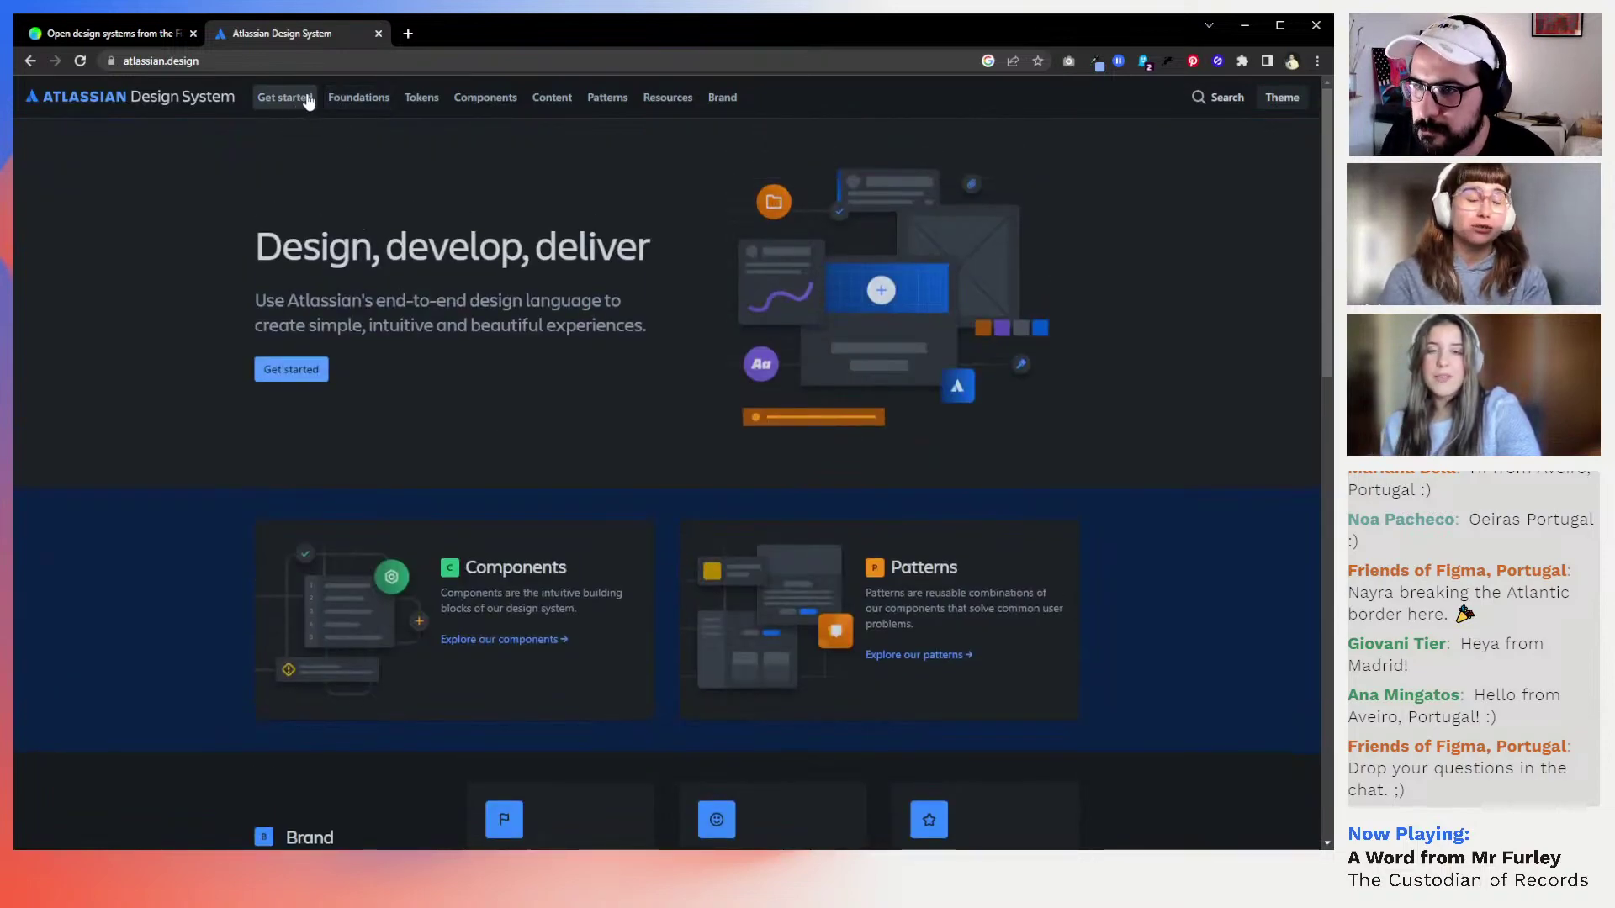
Open the Accessibility page from the Foundations overview and read its guidance on structure and hierarchy
{"action": "left_click", "coordinate": [358, 99]}
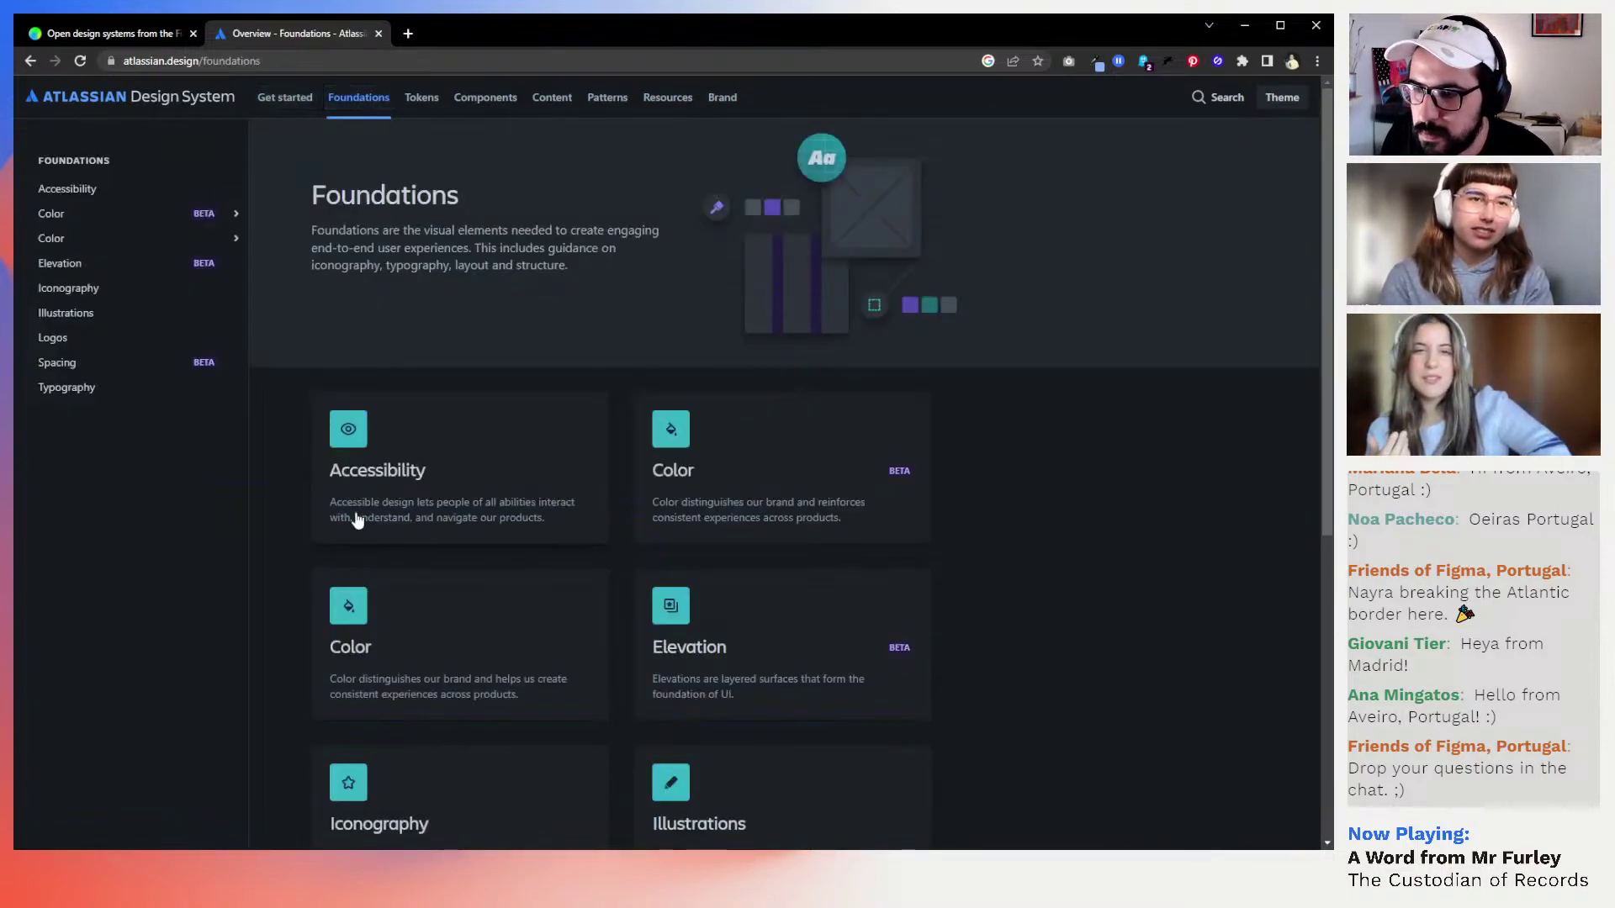
{"action": "left_click", "coordinate": [483, 444]}
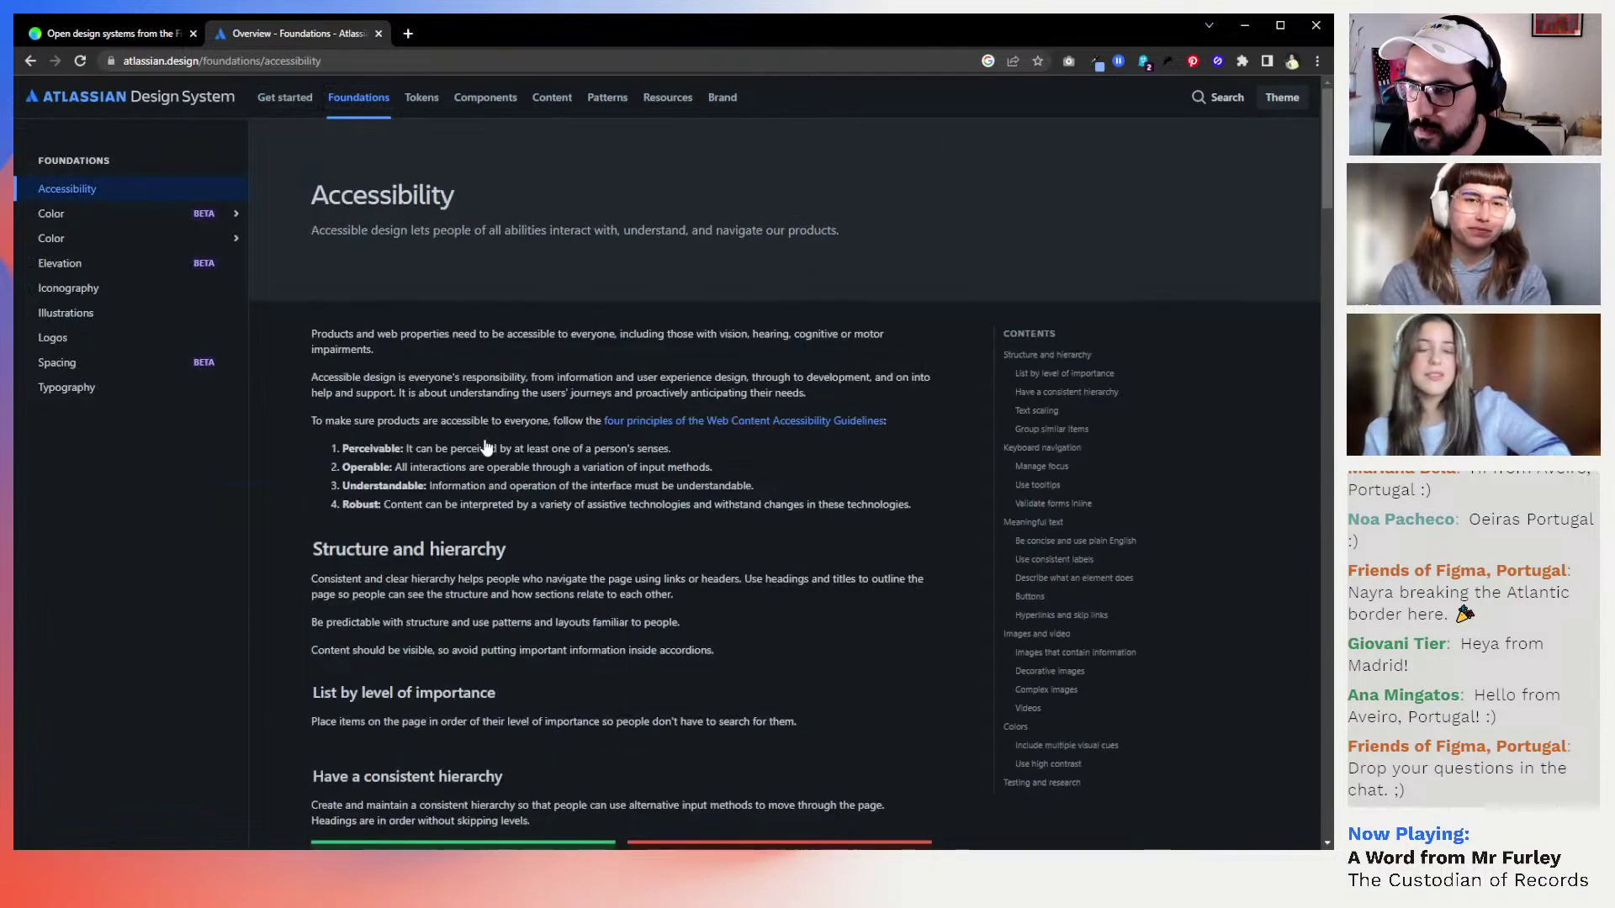
{"action": "scroll", "coordinate": [502, 429], "scroll_direction": "down", "scroll_amount": 3}
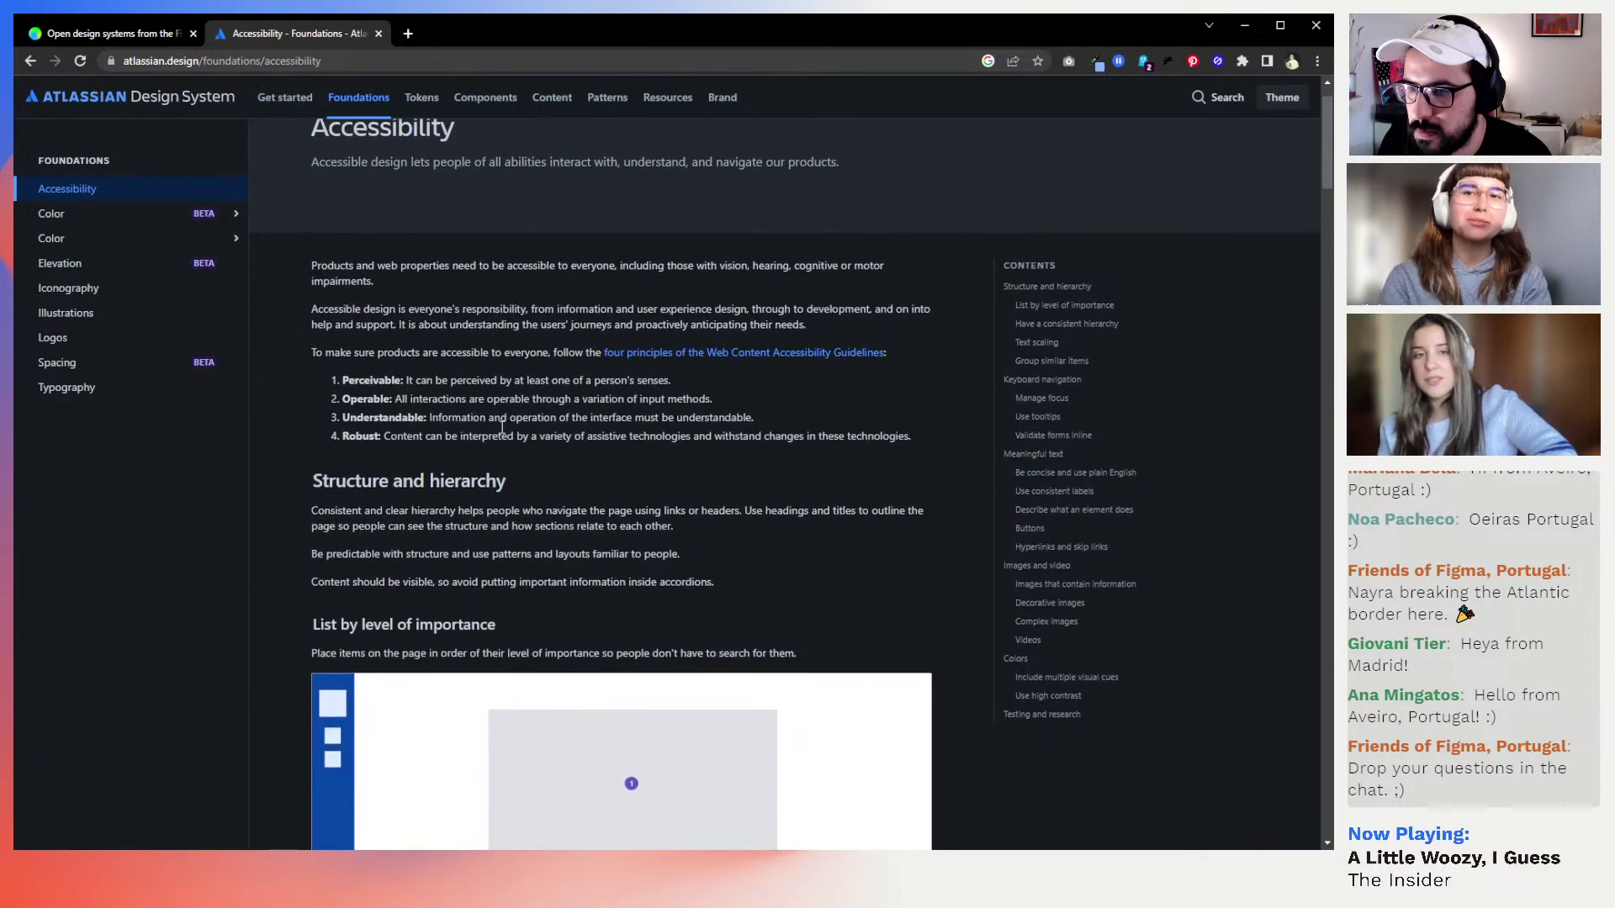
{"action": "scroll", "coordinate": [502, 433], "scroll_direction": "down", "scroll_amount": 2}
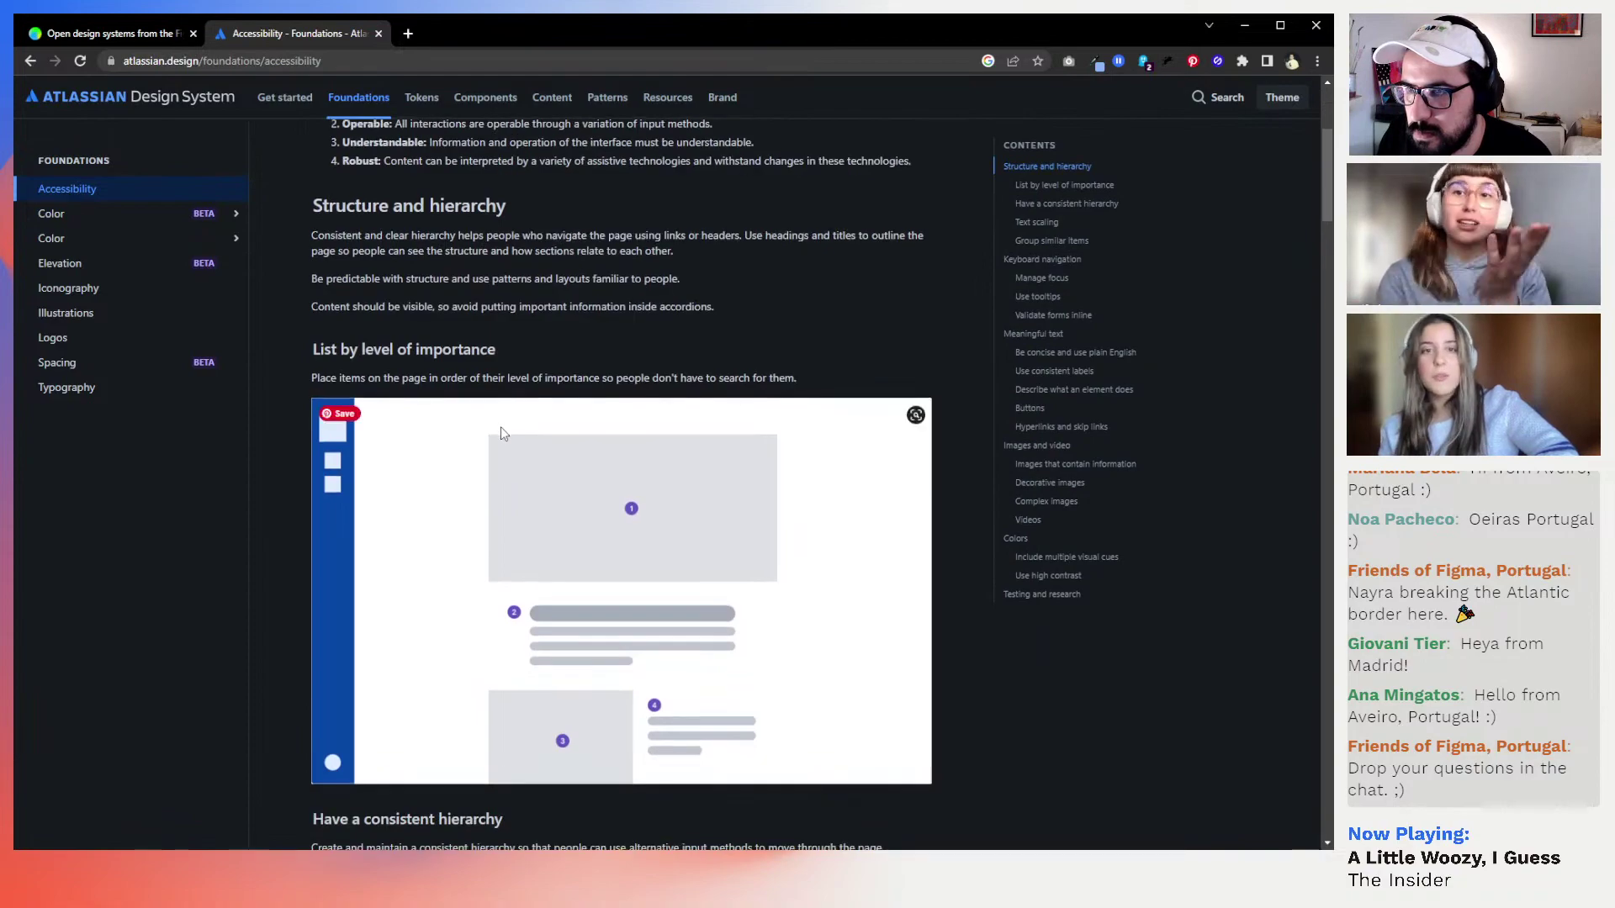
{"action": "scroll", "coordinate": [502, 433], "scroll_direction": "down", "scroll_amount": 1}
{"action": "scroll", "coordinate": [502, 431], "scroll_direction": "down", "scroll_amount": 1}
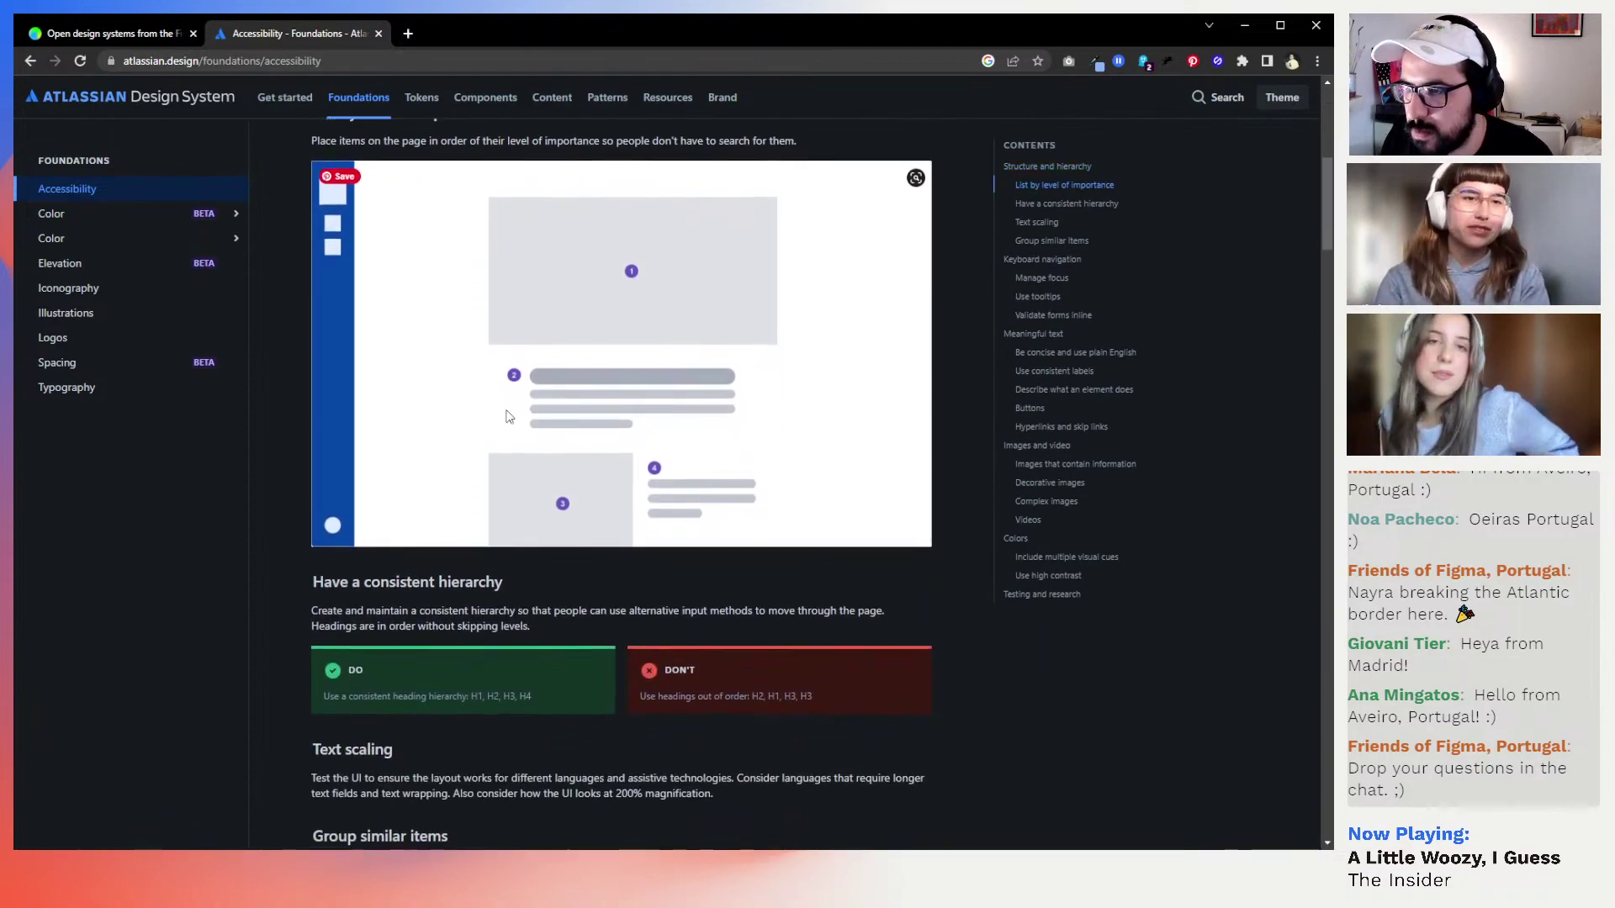
Read the accessibility guidance on consistent hierarchy, text scaling, grouping similar items and keyboard navigation, through to Manage focus
{"action": "scroll", "coordinate": [506, 421], "scroll_direction": "down", "scroll_amount": 2}
{"action": "scroll", "coordinate": [506, 415], "scroll_direction": "down", "scroll_amount": 3}
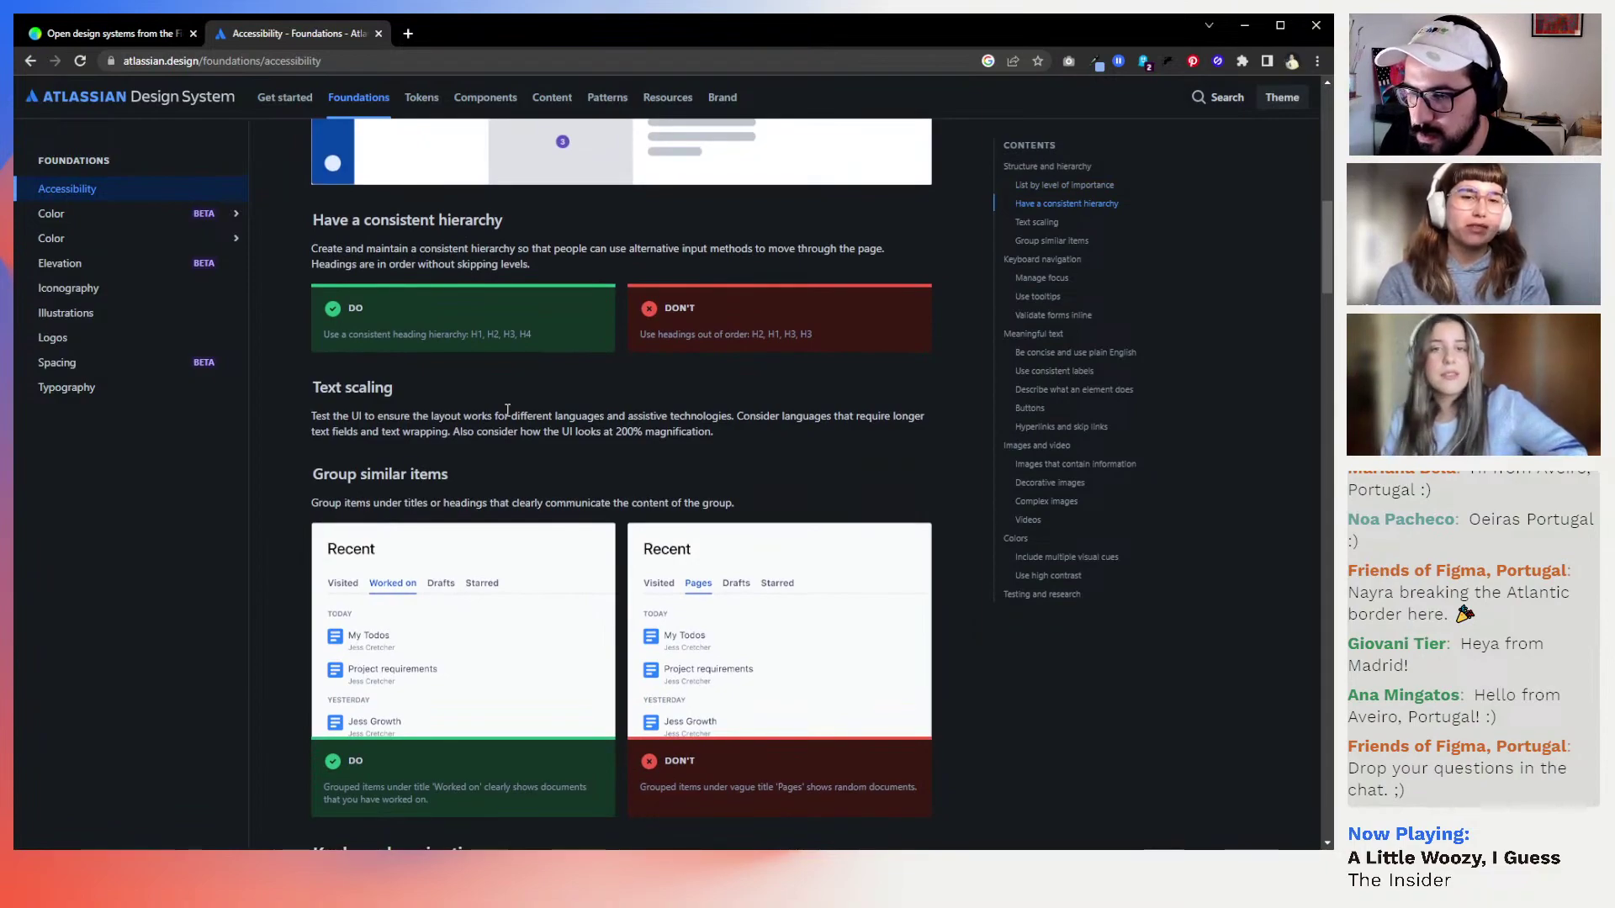
{"action": "scroll", "coordinate": [508, 403], "scroll_direction": "down", "scroll_amount": 1}
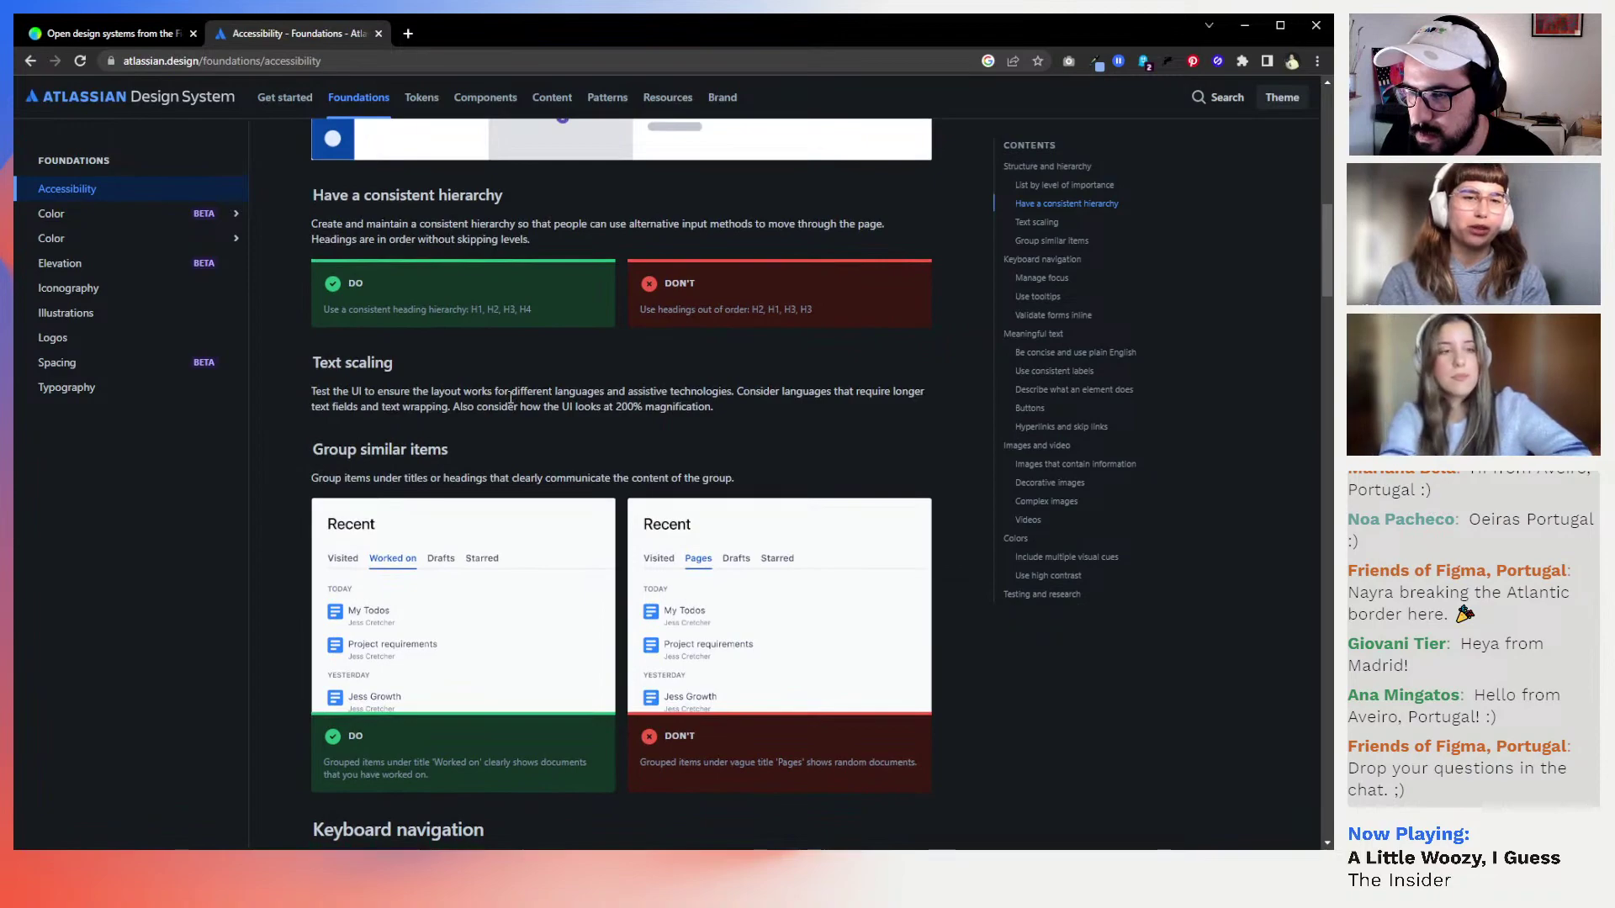
{"action": "scroll", "coordinate": [512, 403], "scroll_direction": "down", "scroll_amount": 1}
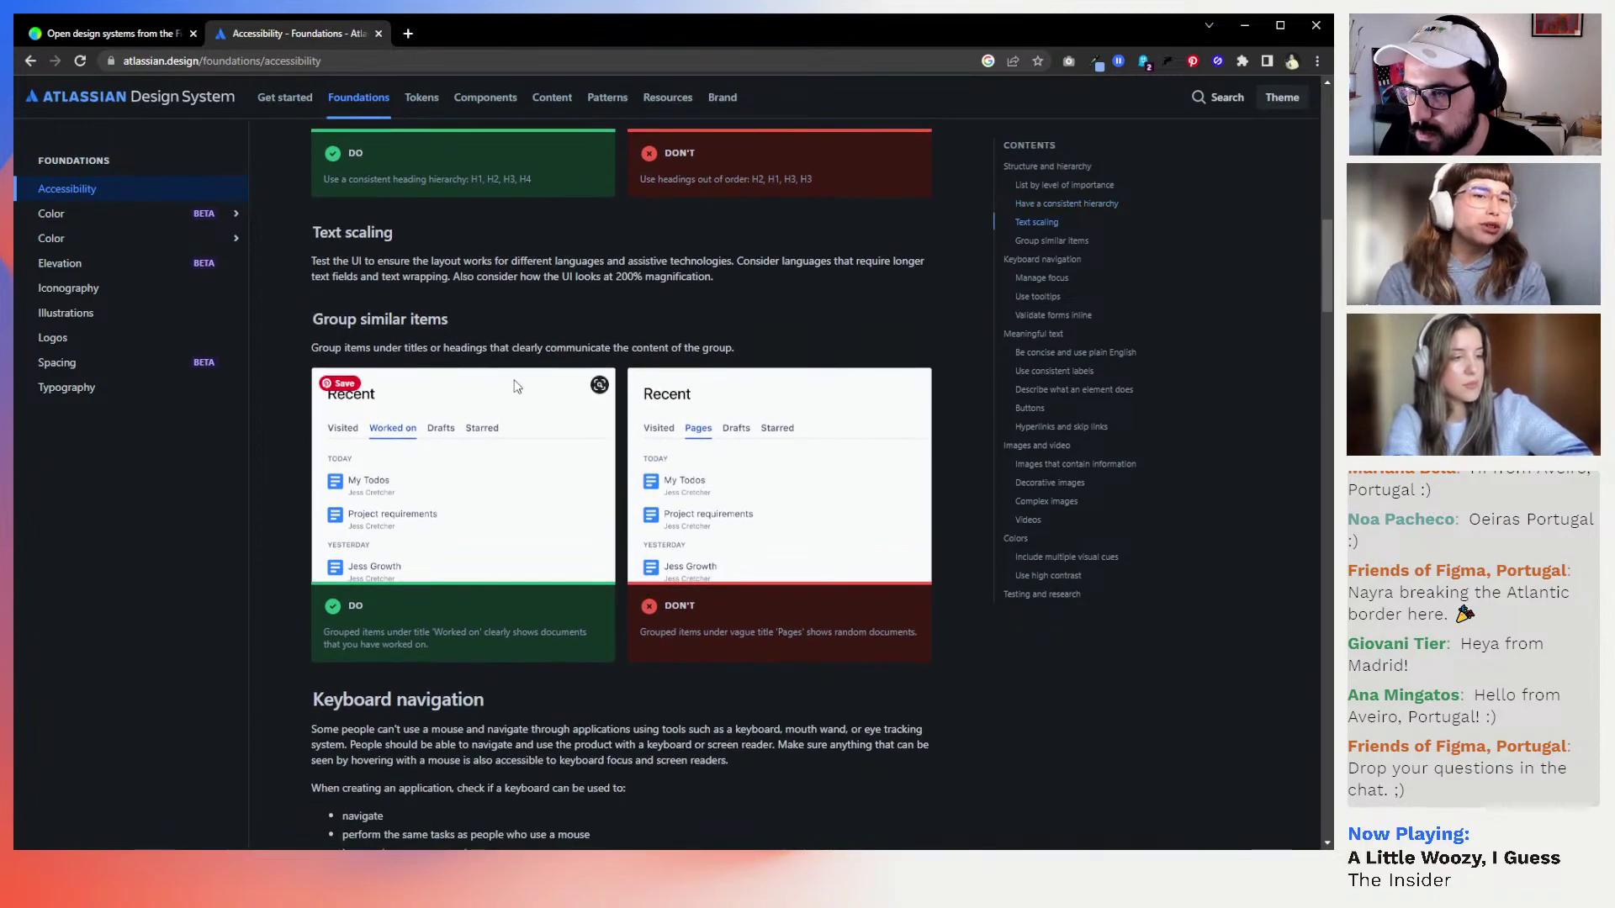
{"action": "scroll", "coordinate": [516, 386], "scroll_direction": "down", "scroll_amount": 4}
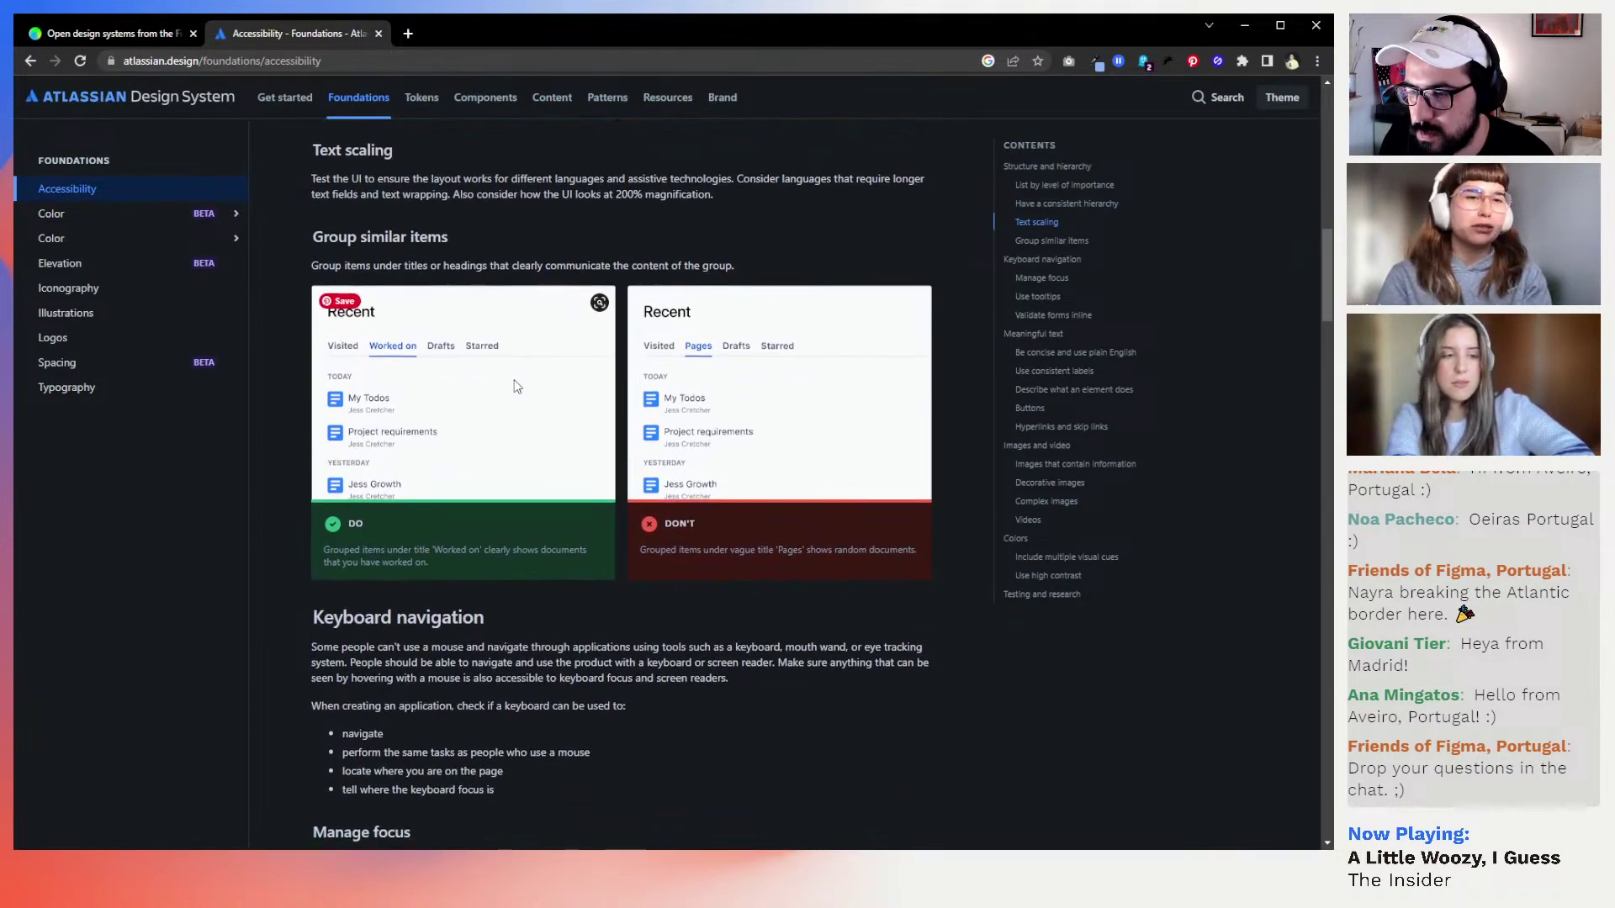
{"action": "scroll", "coordinate": [515, 386], "scroll_direction": "down", "scroll_amount": 5}
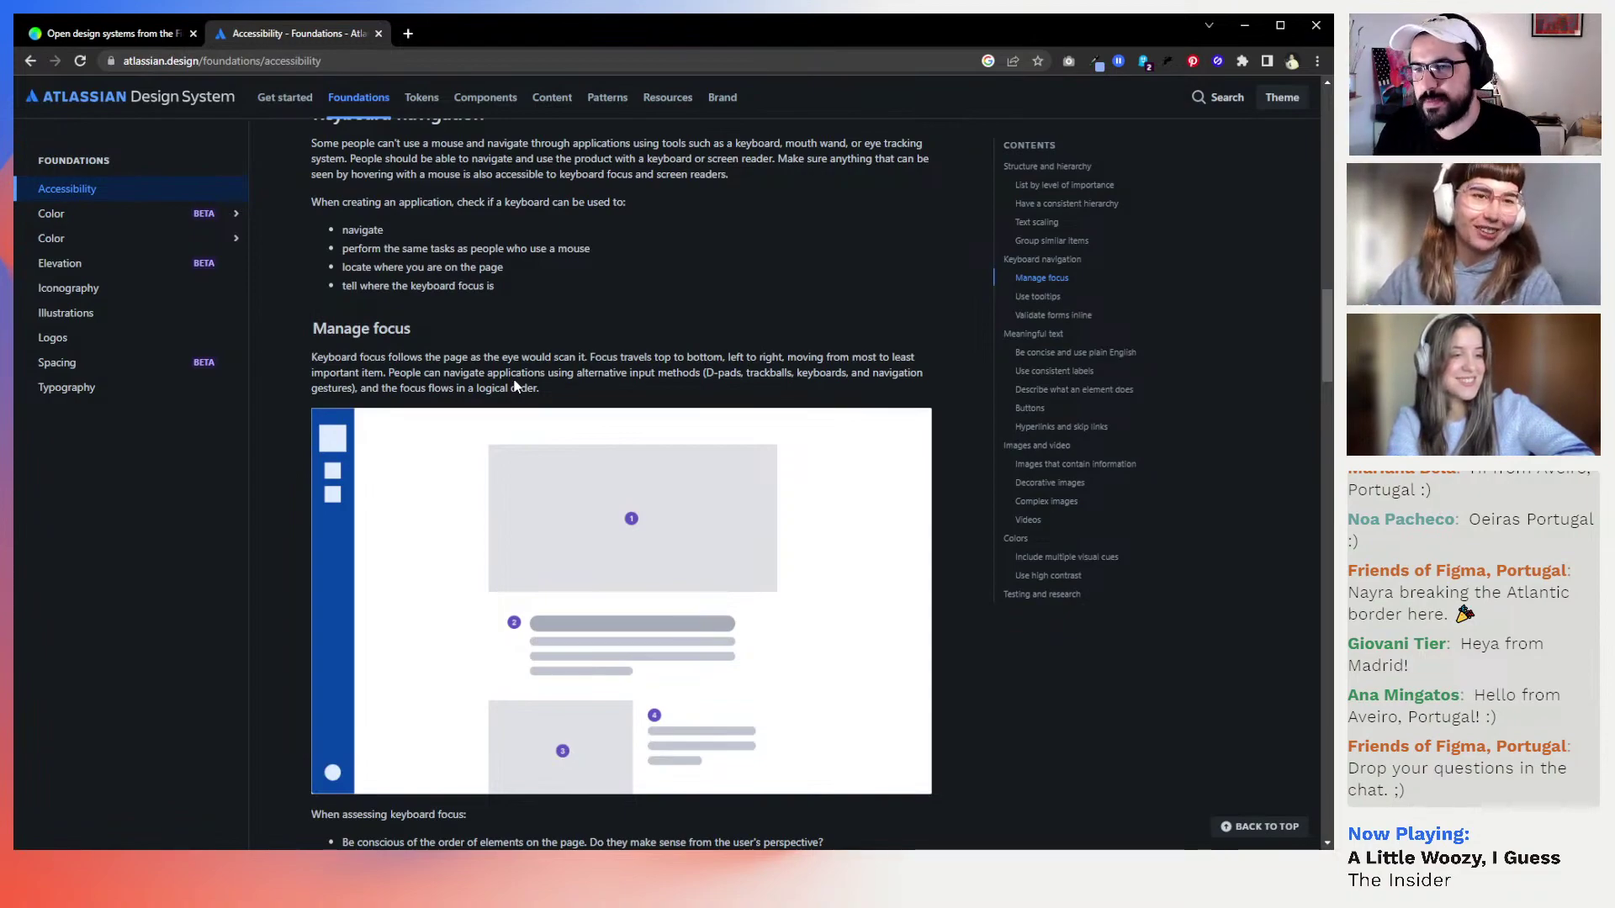
Look over the Manage focus guidance, and open the Content design guide from the Get started overview
{"action": "scroll", "coordinate": [515, 386], "scroll_direction": "down", "scroll_amount": 6}
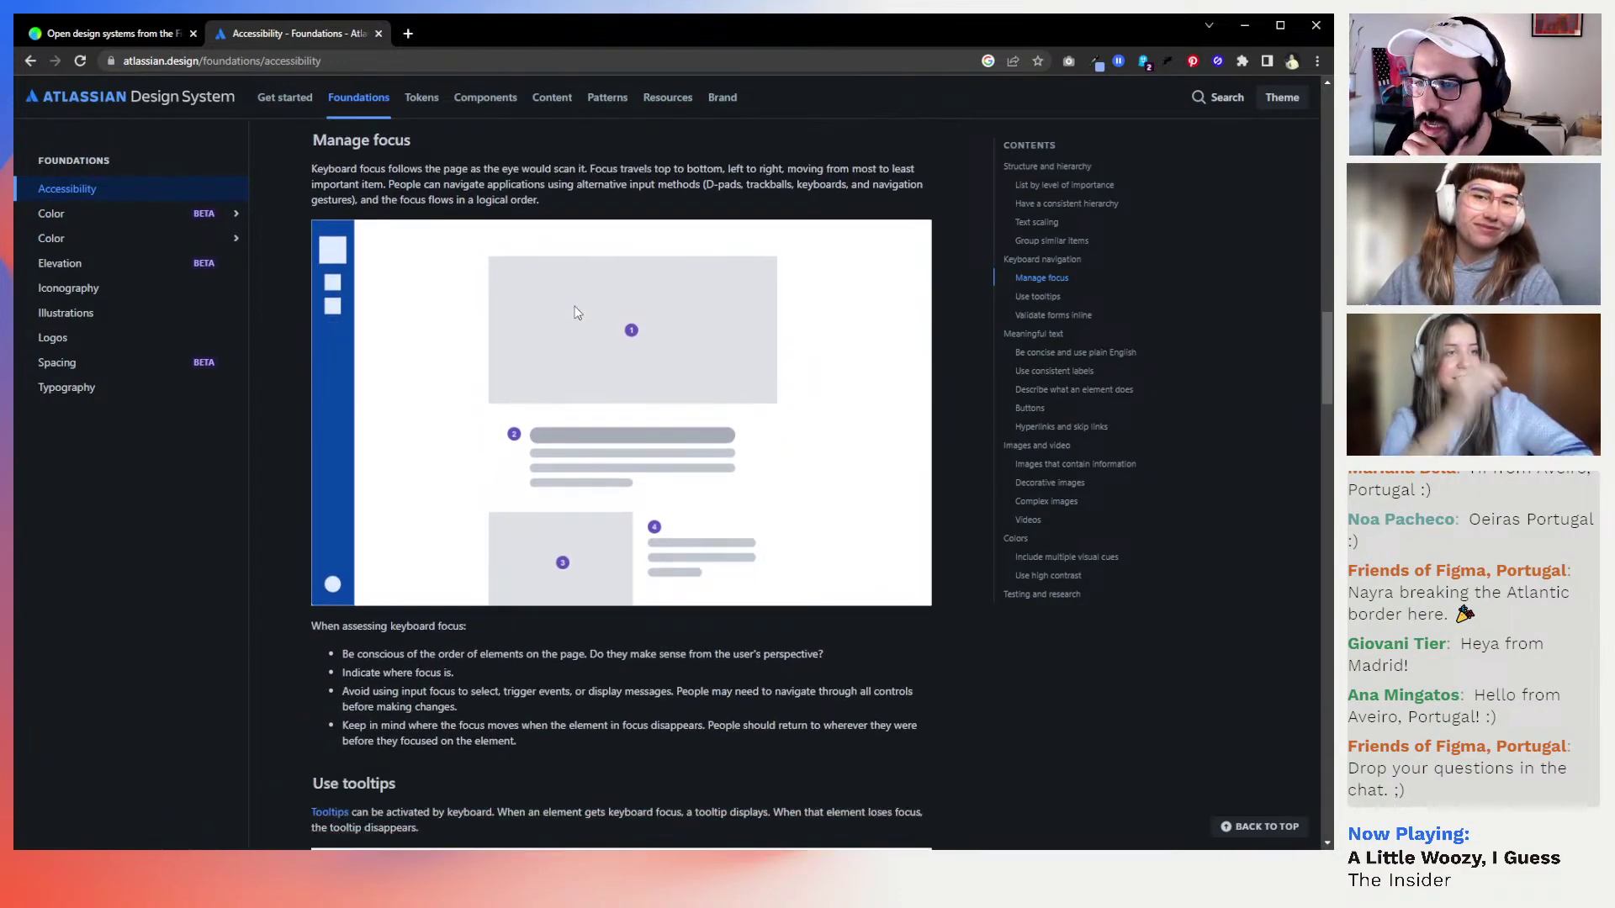
{"action": "left_click", "coordinate": [283, 108]}
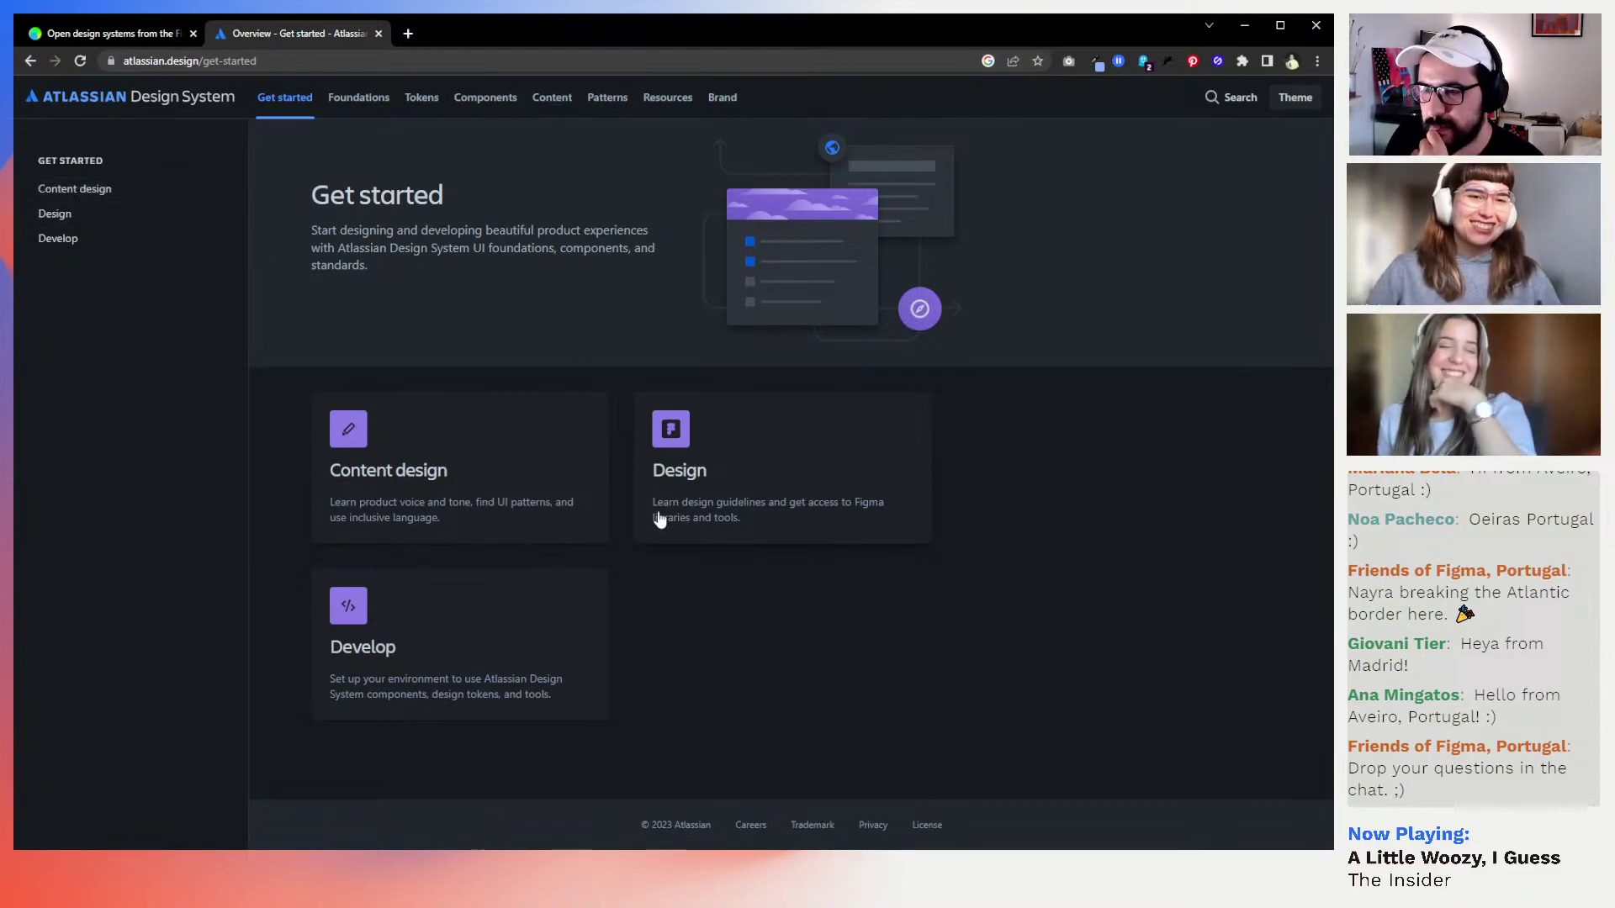
{"action": "left_click", "coordinate": [517, 475]}
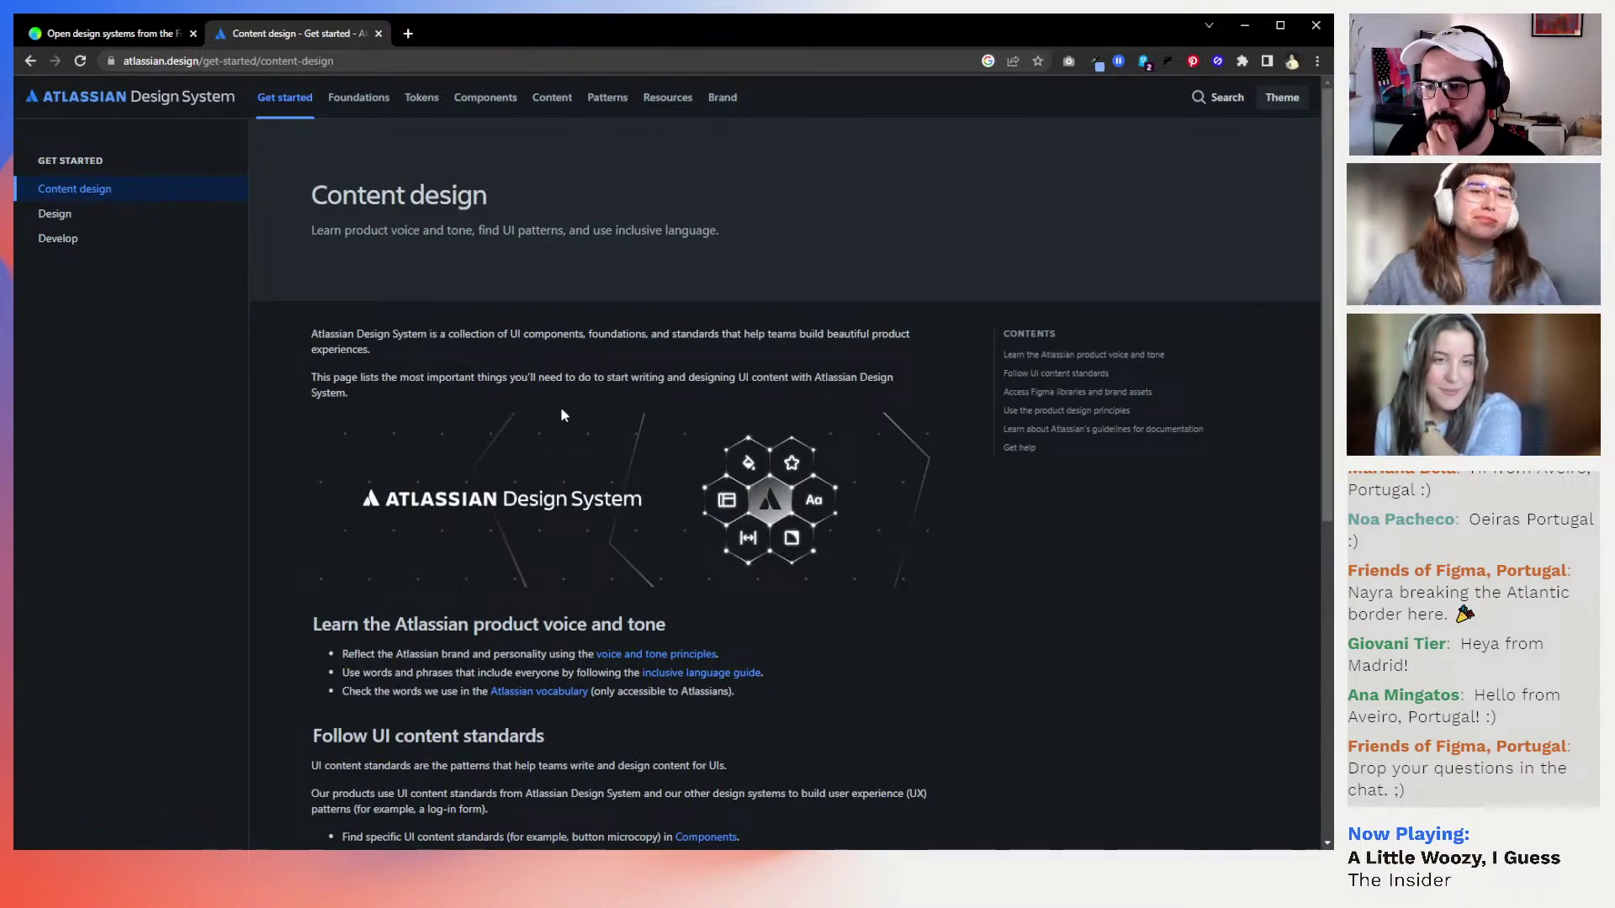
Read the Content design guide from product voice and tone through UI content standards and Figma libraries to Get help
{"action": "scroll", "coordinate": [563, 414], "scroll_direction": "down", "scroll_amount": 2}
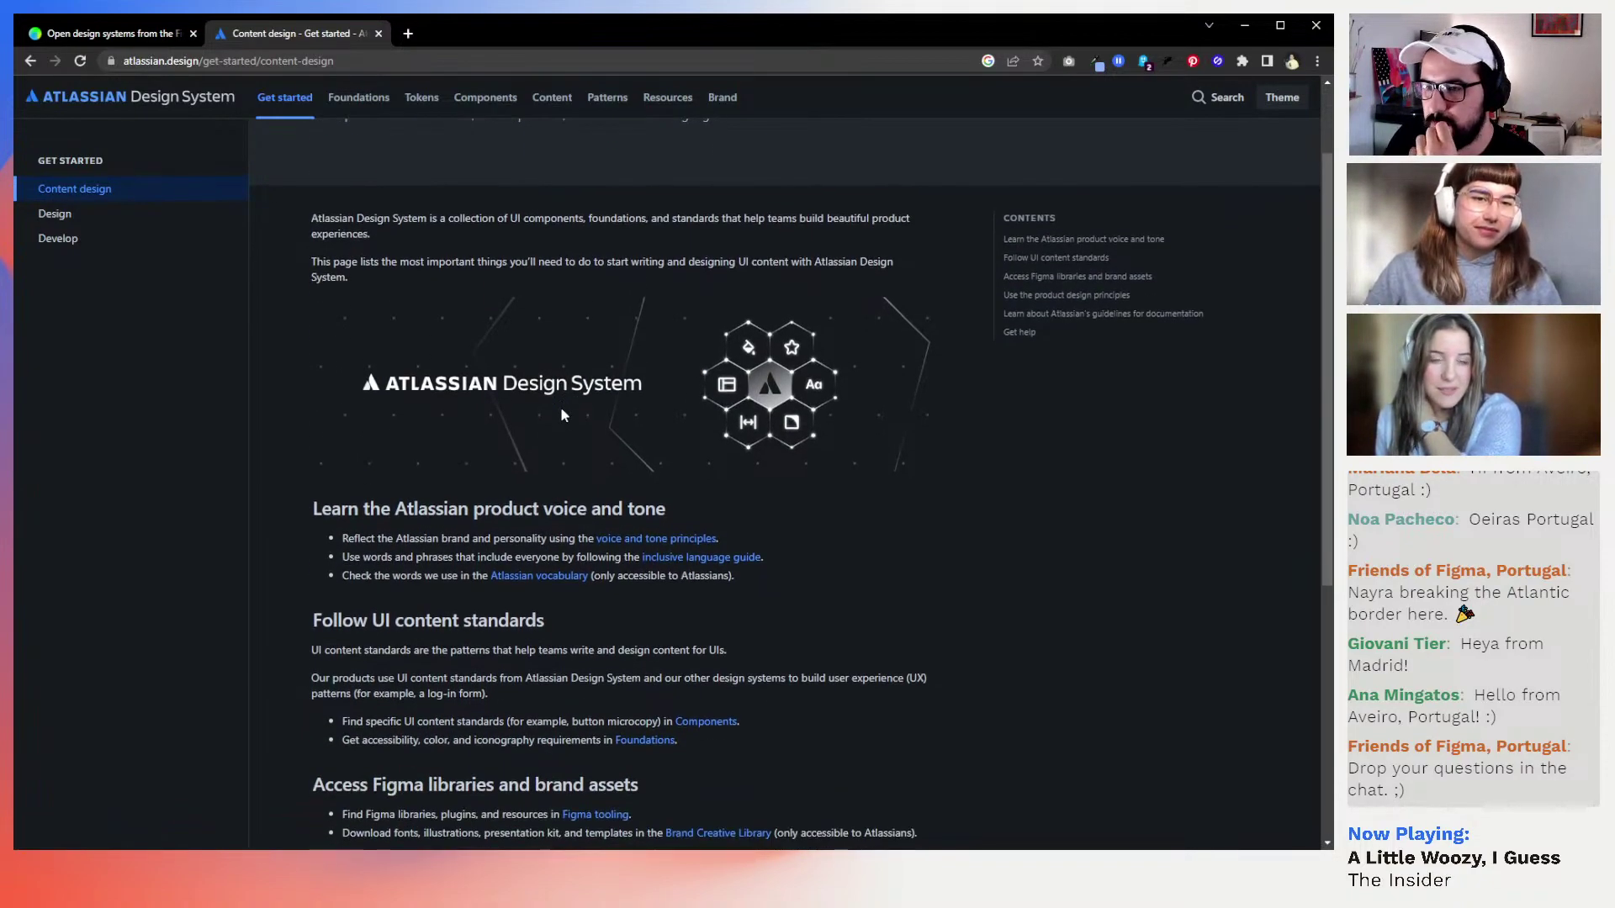
{"action": "scroll", "coordinate": [562, 414], "scroll_direction": "down", "scroll_amount": 3}
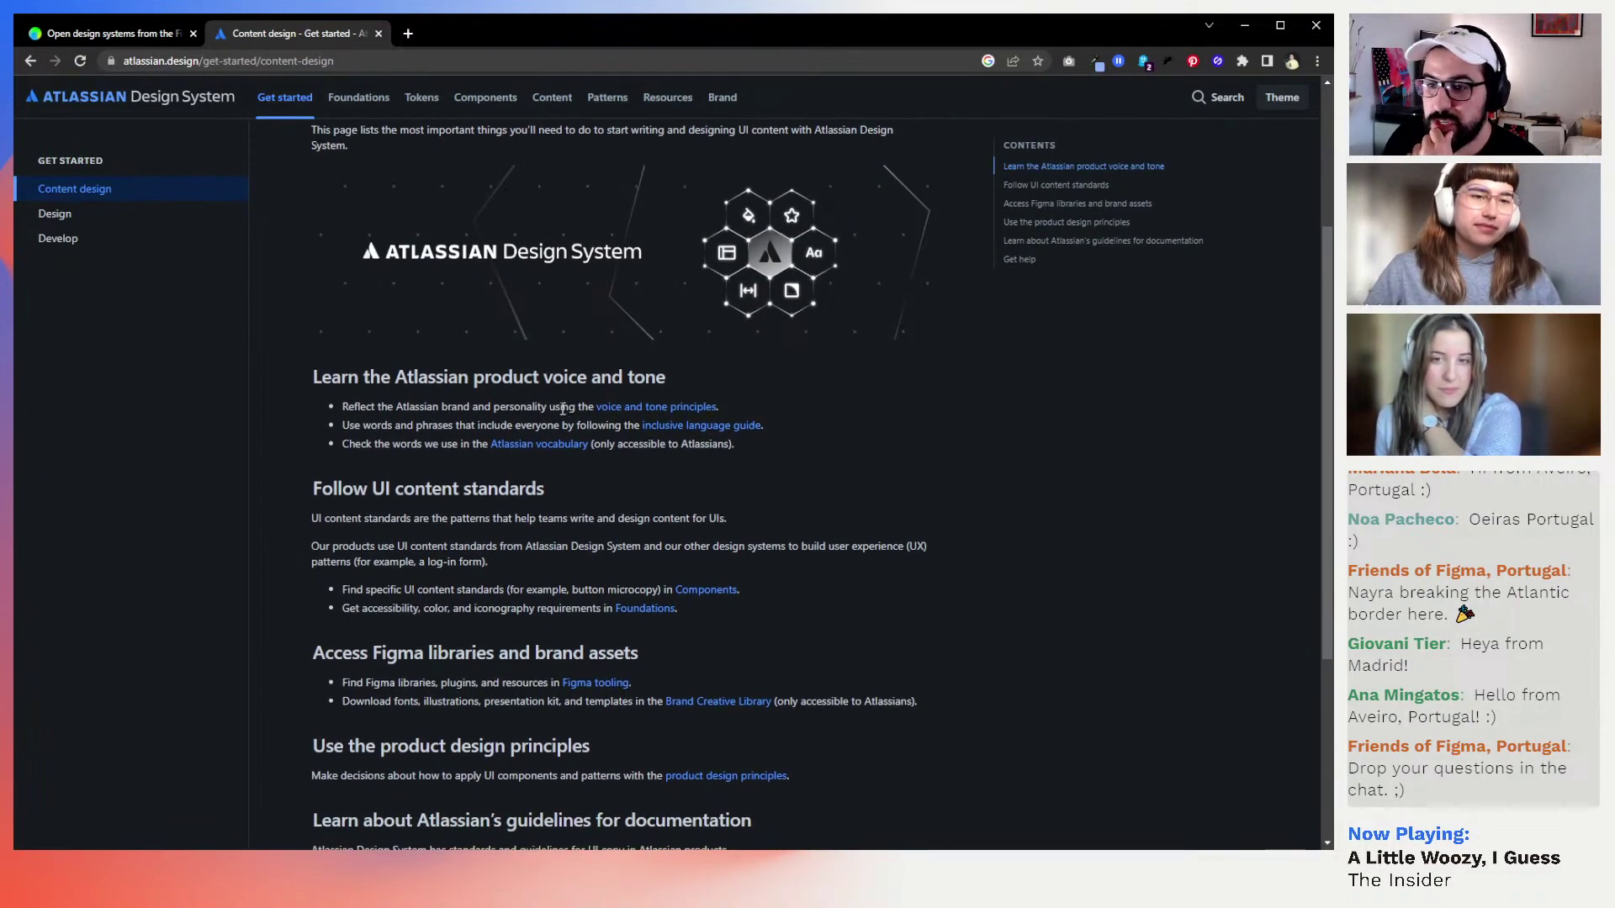
{"action": "scroll", "coordinate": [450, 408], "scroll_direction": "up", "scroll_amount": 1}
{"action": "scroll", "coordinate": [447, 410], "scroll_direction": "down", "scroll_amount": 1}
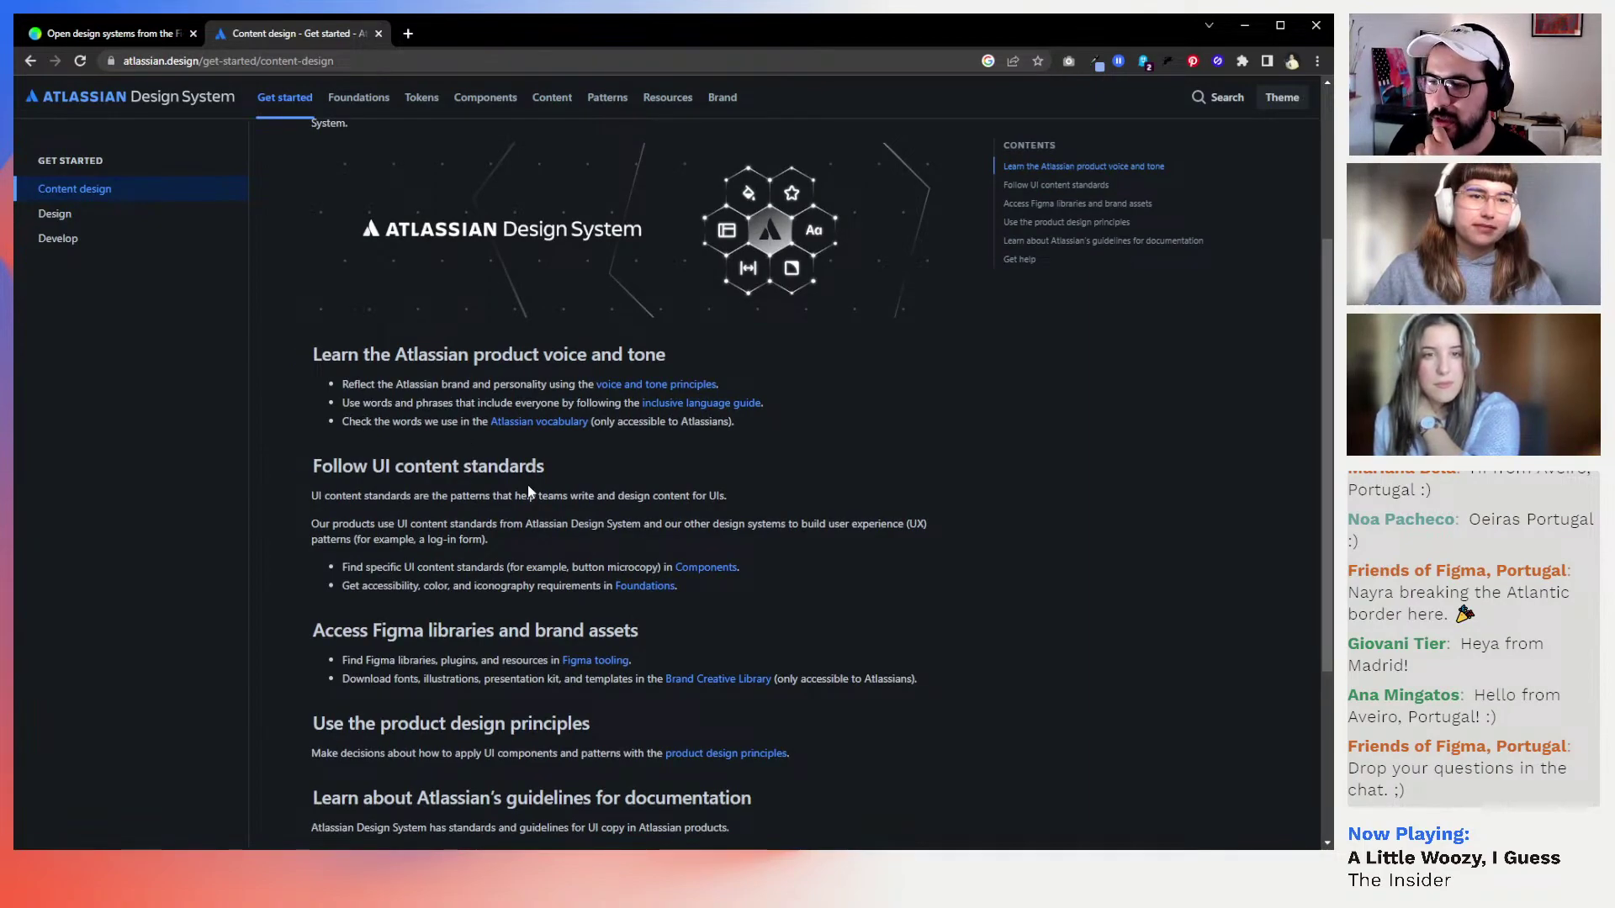
{"action": "scroll", "coordinate": [528, 492], "scroll_direction": "down", "scroll_amount": 3}
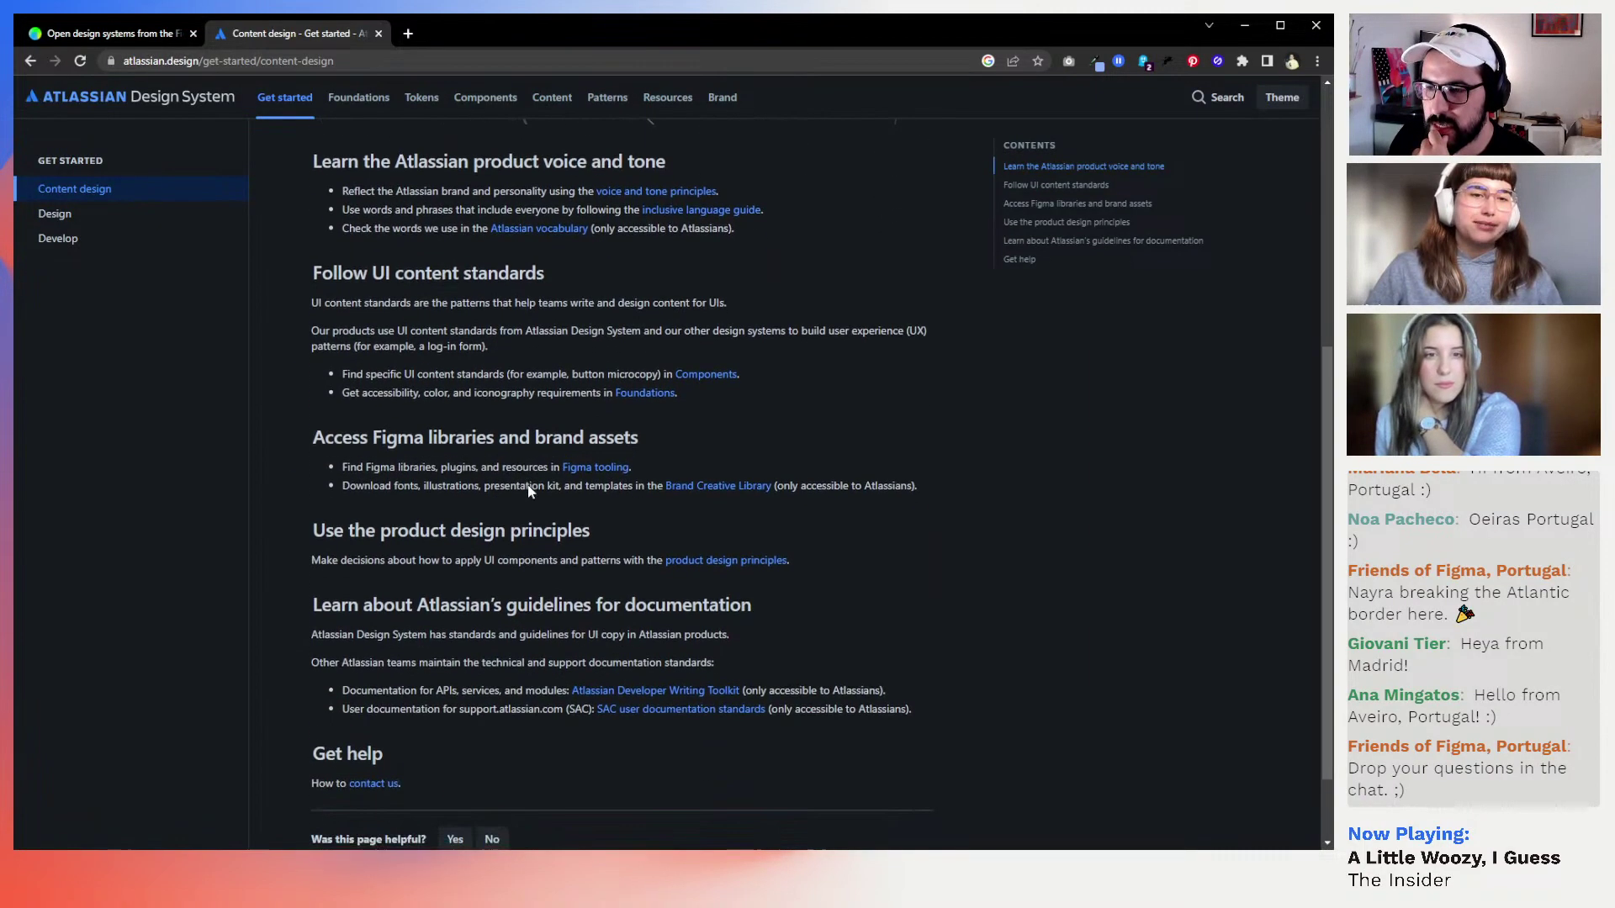
{"action": "scroll", "coordinate": [528, 488], "scroll_direction": "down", "scroll_amount": 1}
{"action": "scroll", "coordinate": [529, 486], "scroll_direction": "down", "scroll_amount": 1}
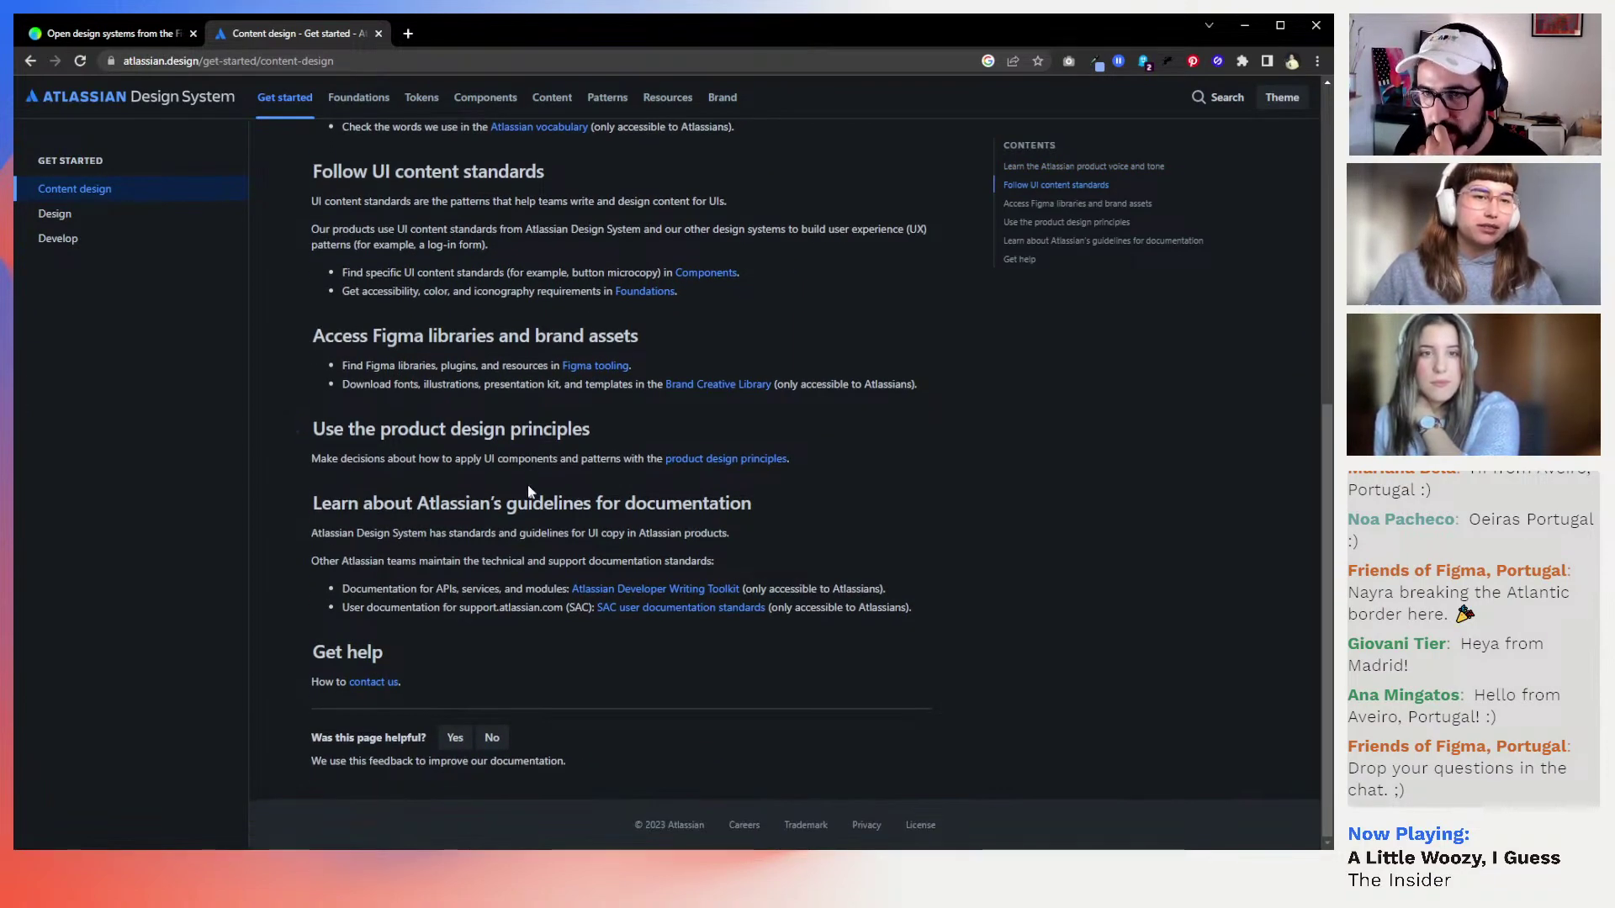
Open the Design guide under Get started and read its design guidelines, Figma usage and further design resources
{"action": "left_click", "coordinate": [156, 222]}
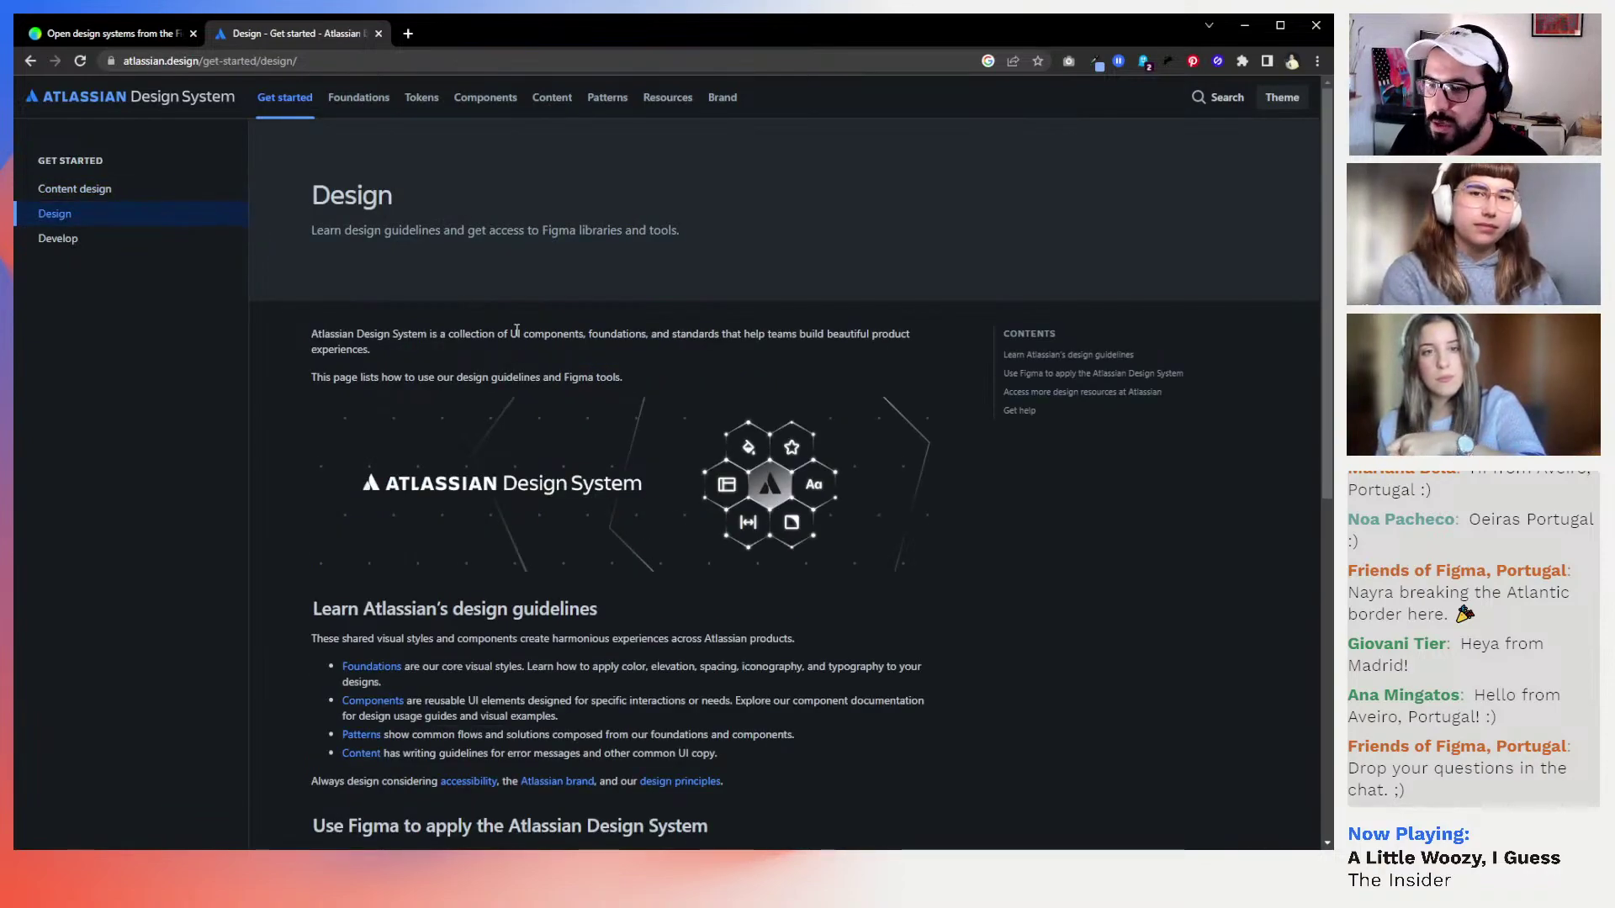
{"action": "scroll", "coordinate": [515, 329], "scroll_direction": "down", "scroll_amount": 3}
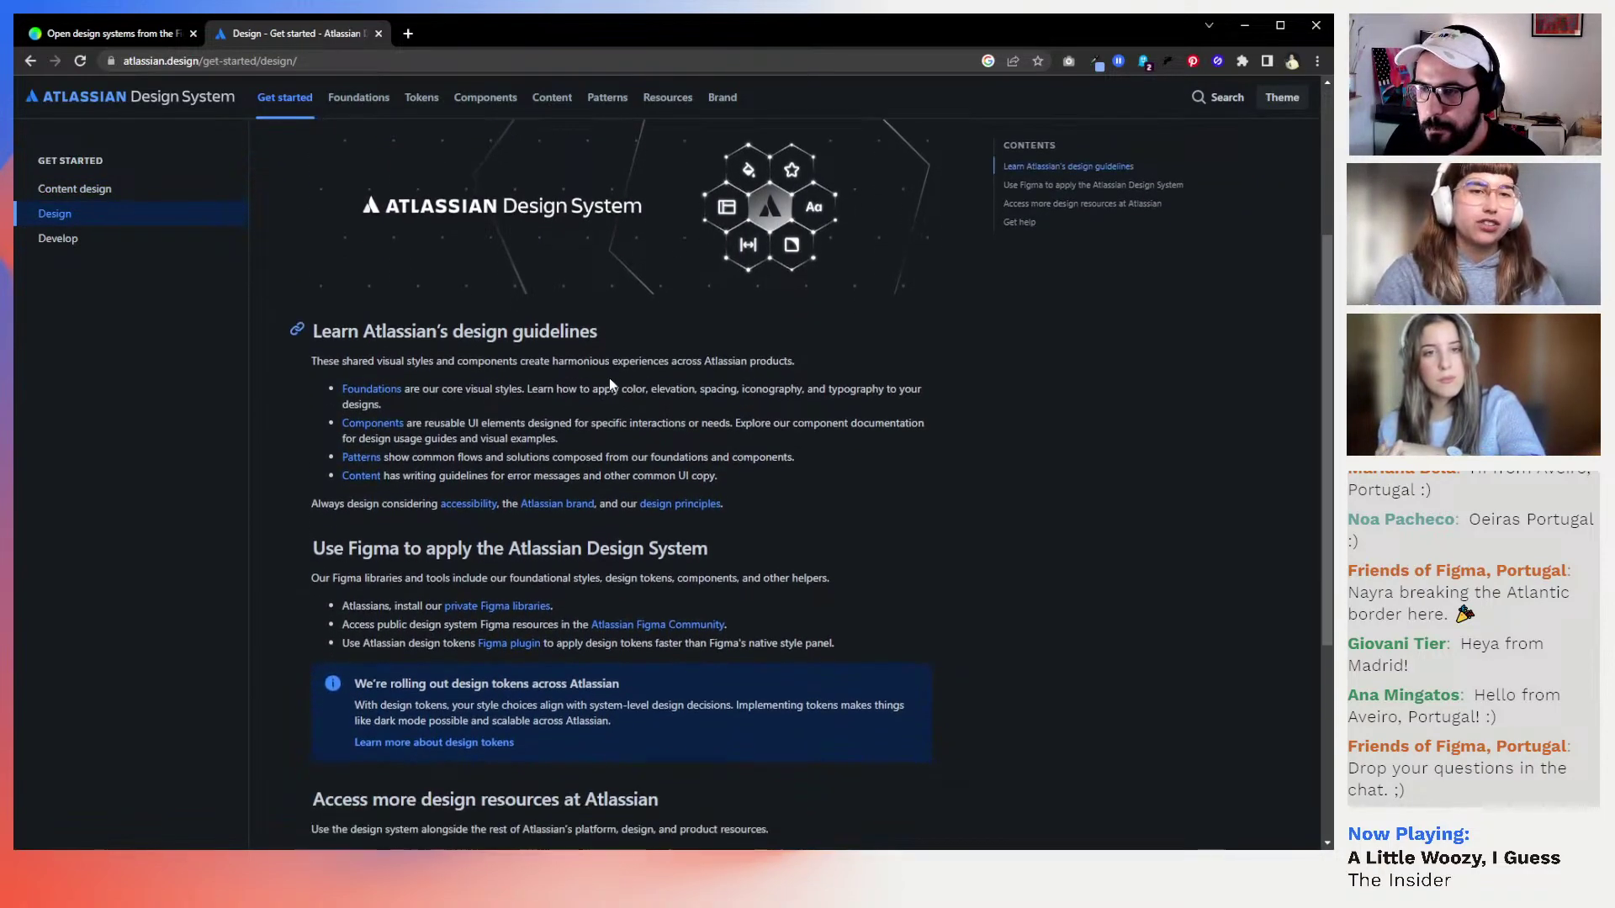
{"action": "scroll", "coordinate": [610, 380], "scroll_direction": "up", "scroll_amount": 2}
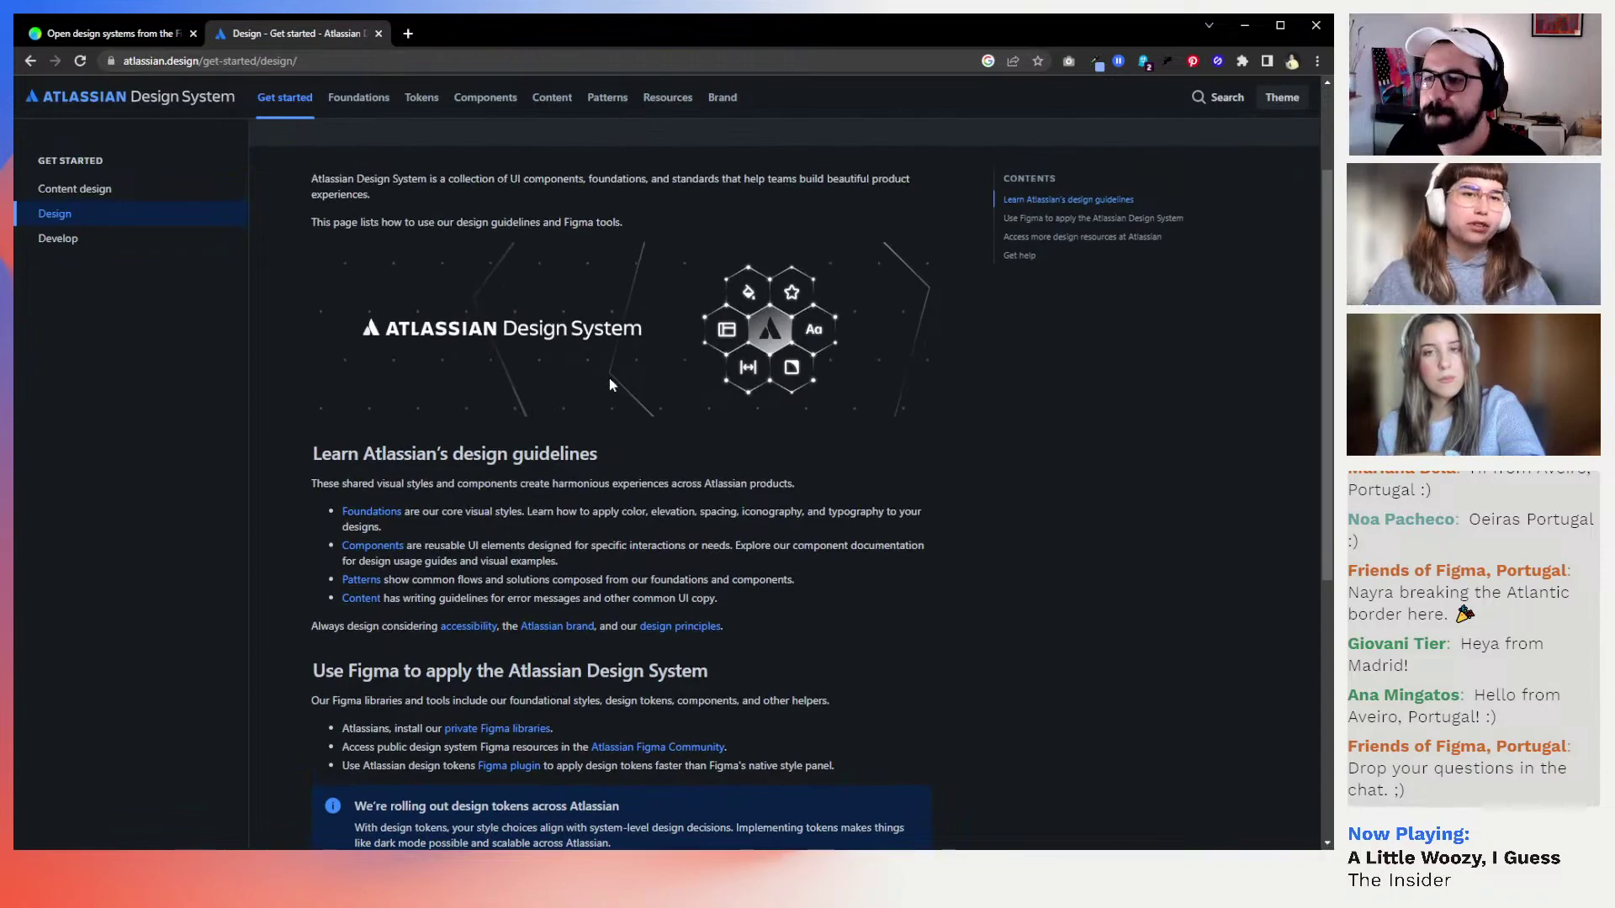
{"action": "scroll", "coordinate": [611, 384], "scroll_direction": "down", "scroll_amount": 2}
{"action": "scroll", "coordinate": [610, 380], "scroll_direction": "down", "scroll_amount": 3}
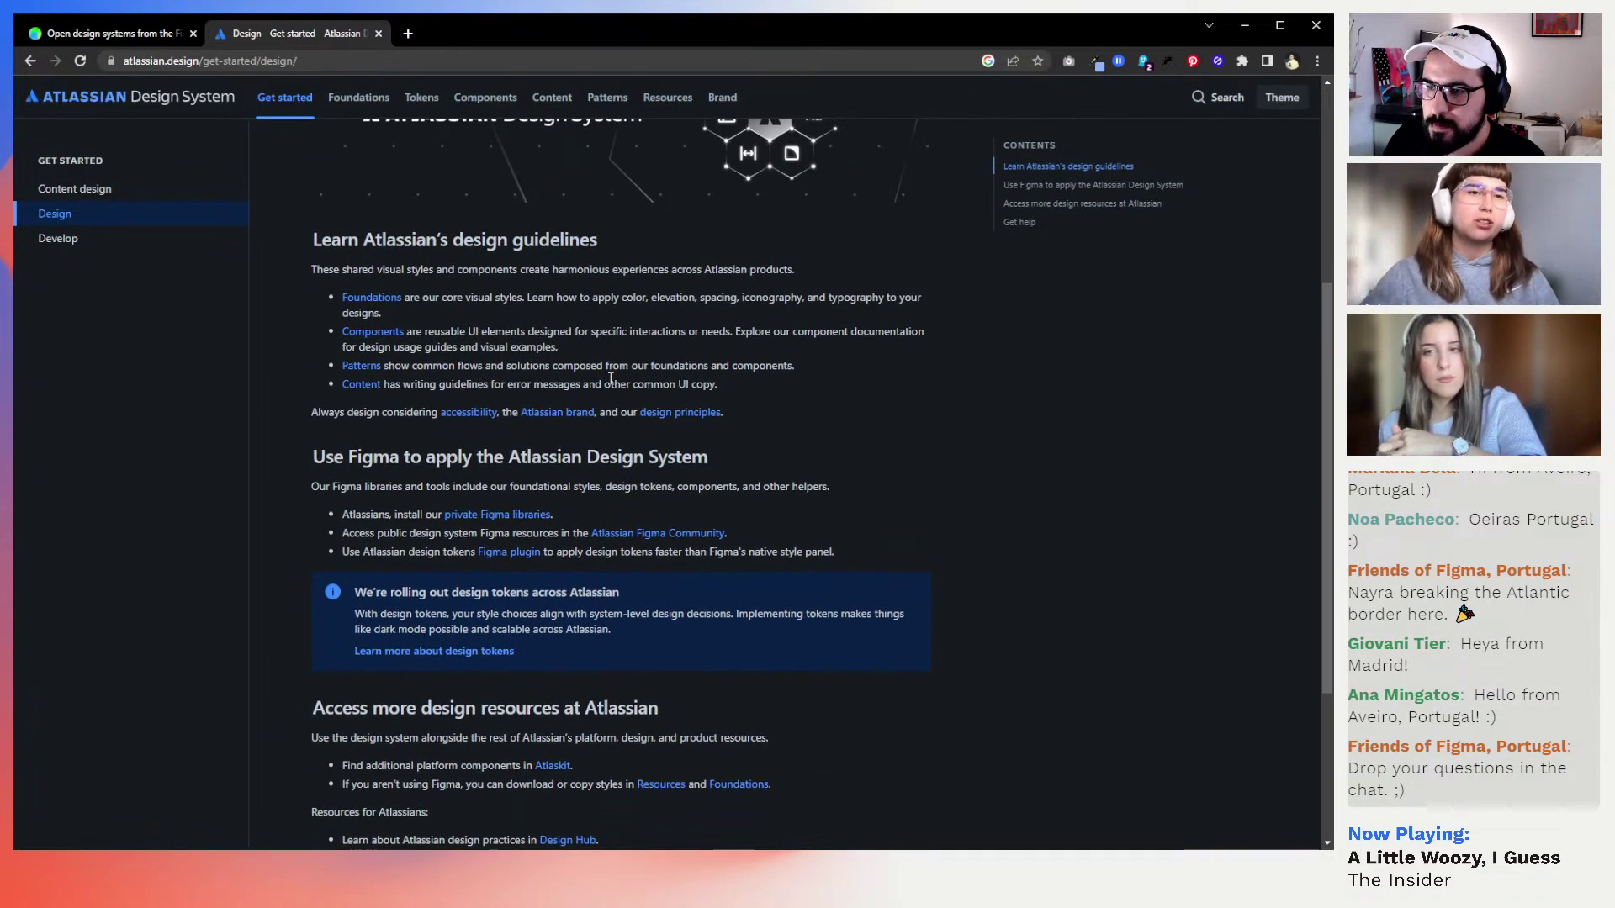
{"action": "scroll", "coordinate": [609, 377], "scroll_direction": "down", "scroll_amount": 2}
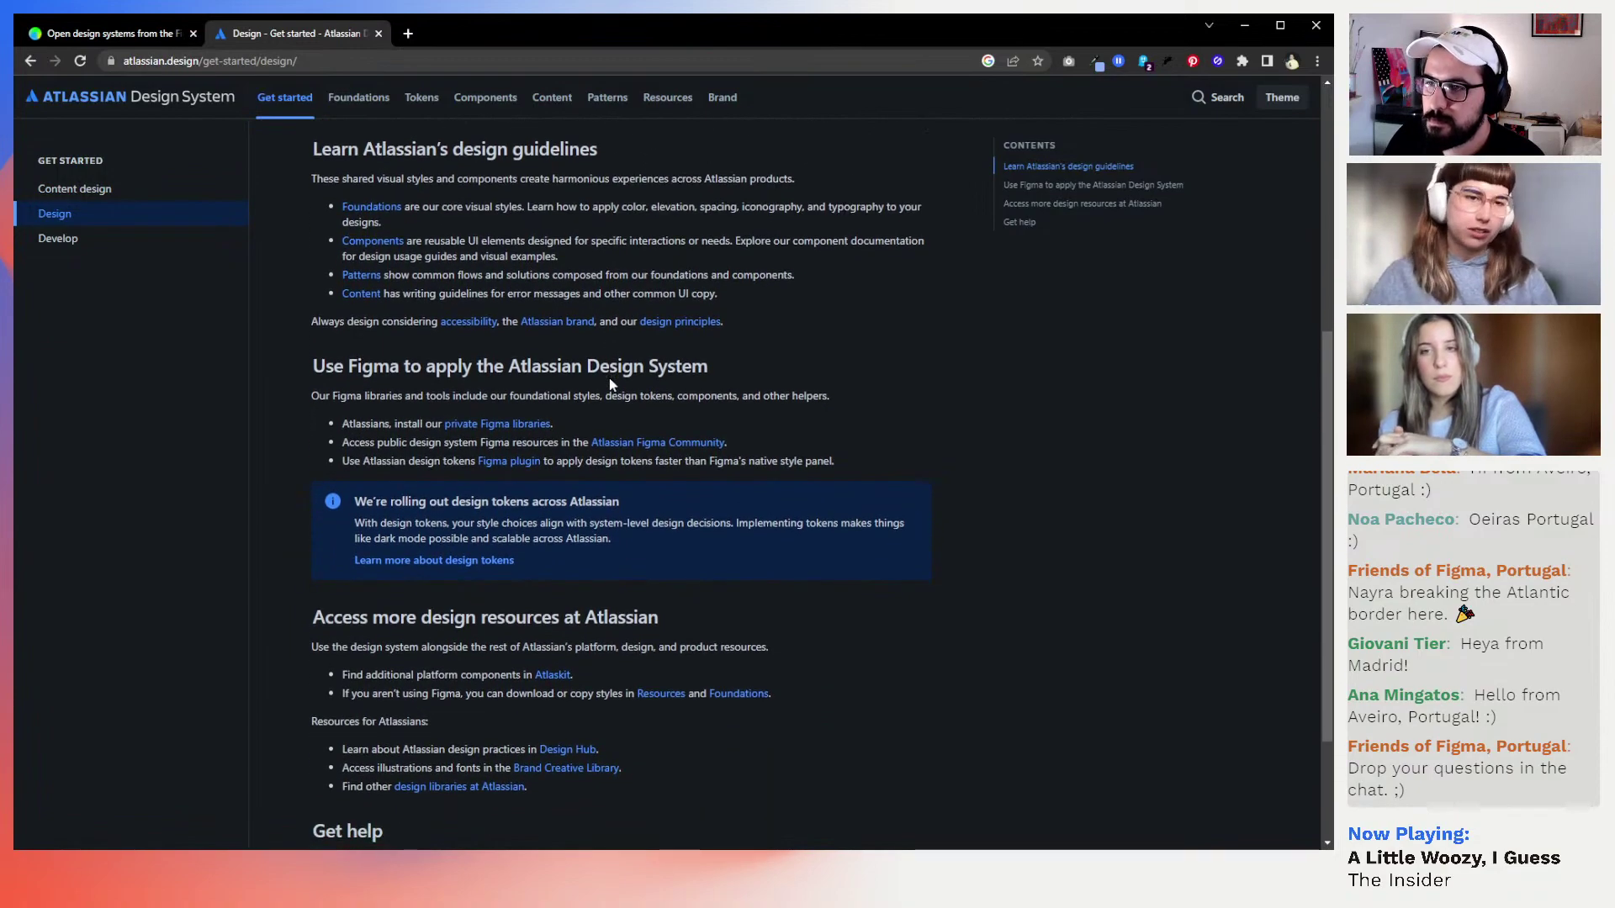
{"action": "scroll", "coordinate": [610, 379], "scroll_direction": "down", "scroll_amount": 1}
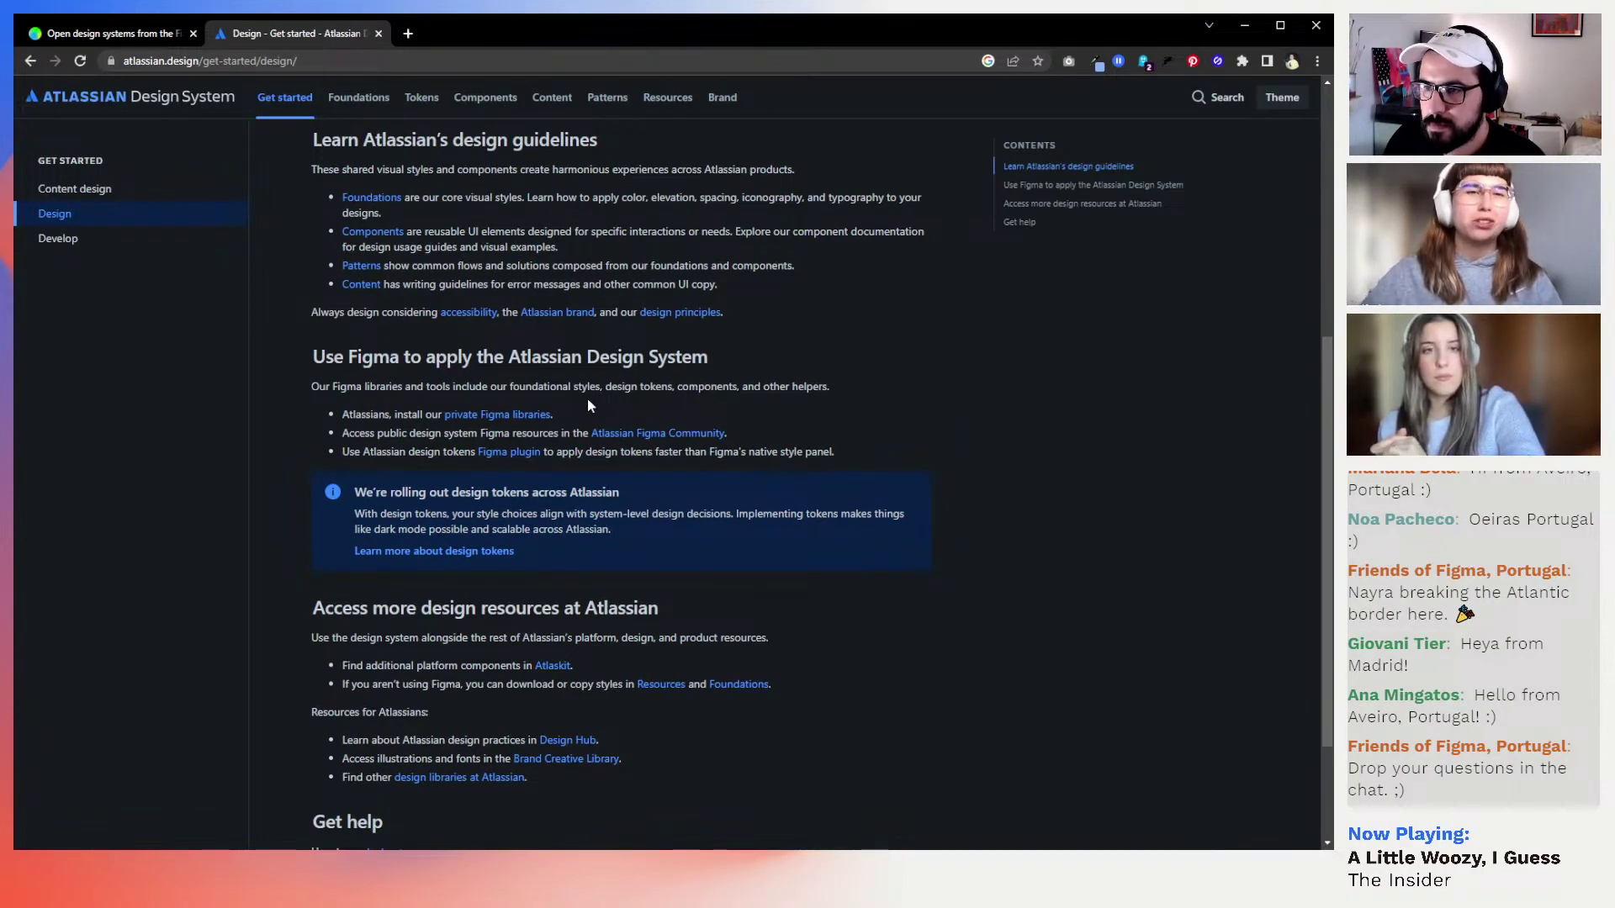
{"action": "scroll", "coordinate": [587, 405], "scroll_direction": "down", "scroll_amount": 2}
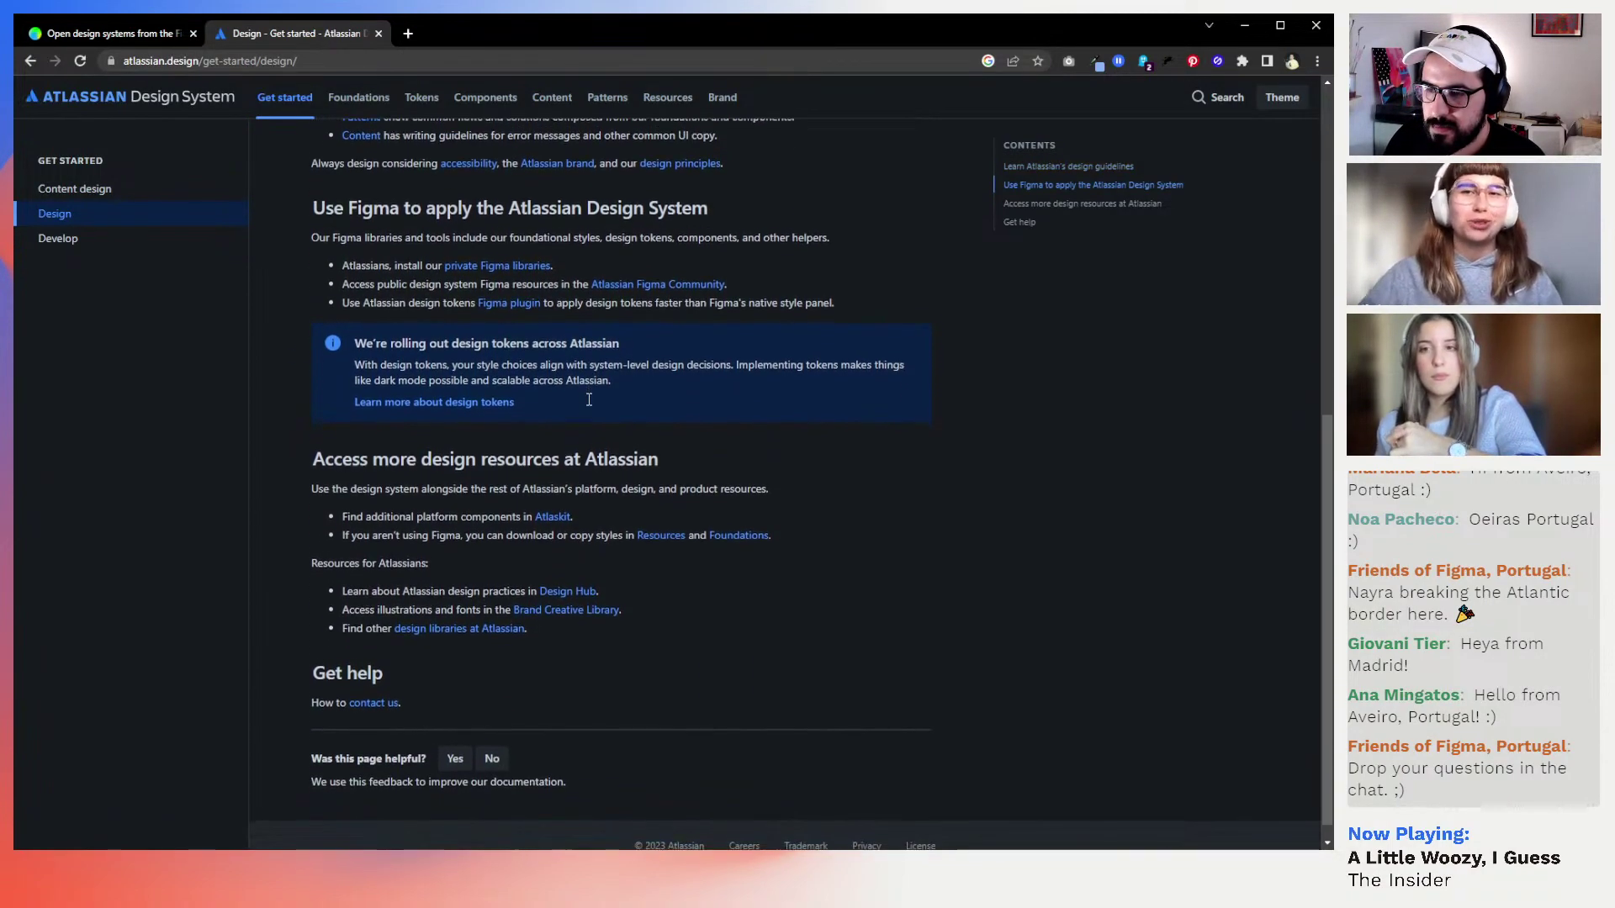
Open the Develop guide under Get started and examine its prerequisites and the style environment setup
{"action": "left_click", "coordinate": [127, 245]}
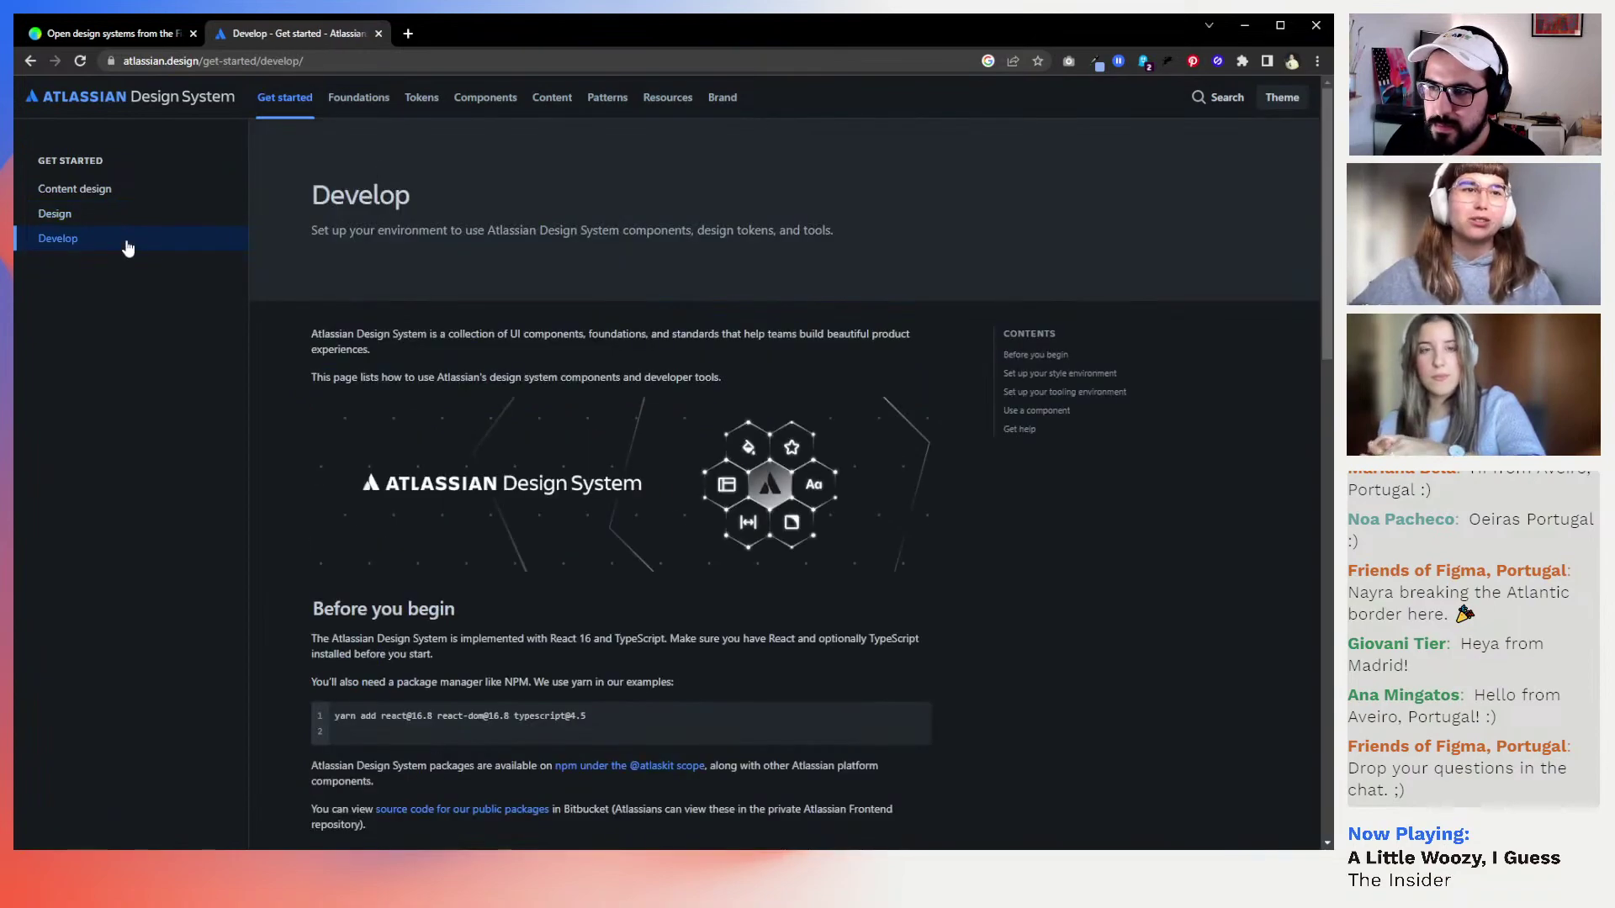
{"action": "scroll", "coordinate": [464, 405], "scroll_direction": "down", "scroll_amount": 3}
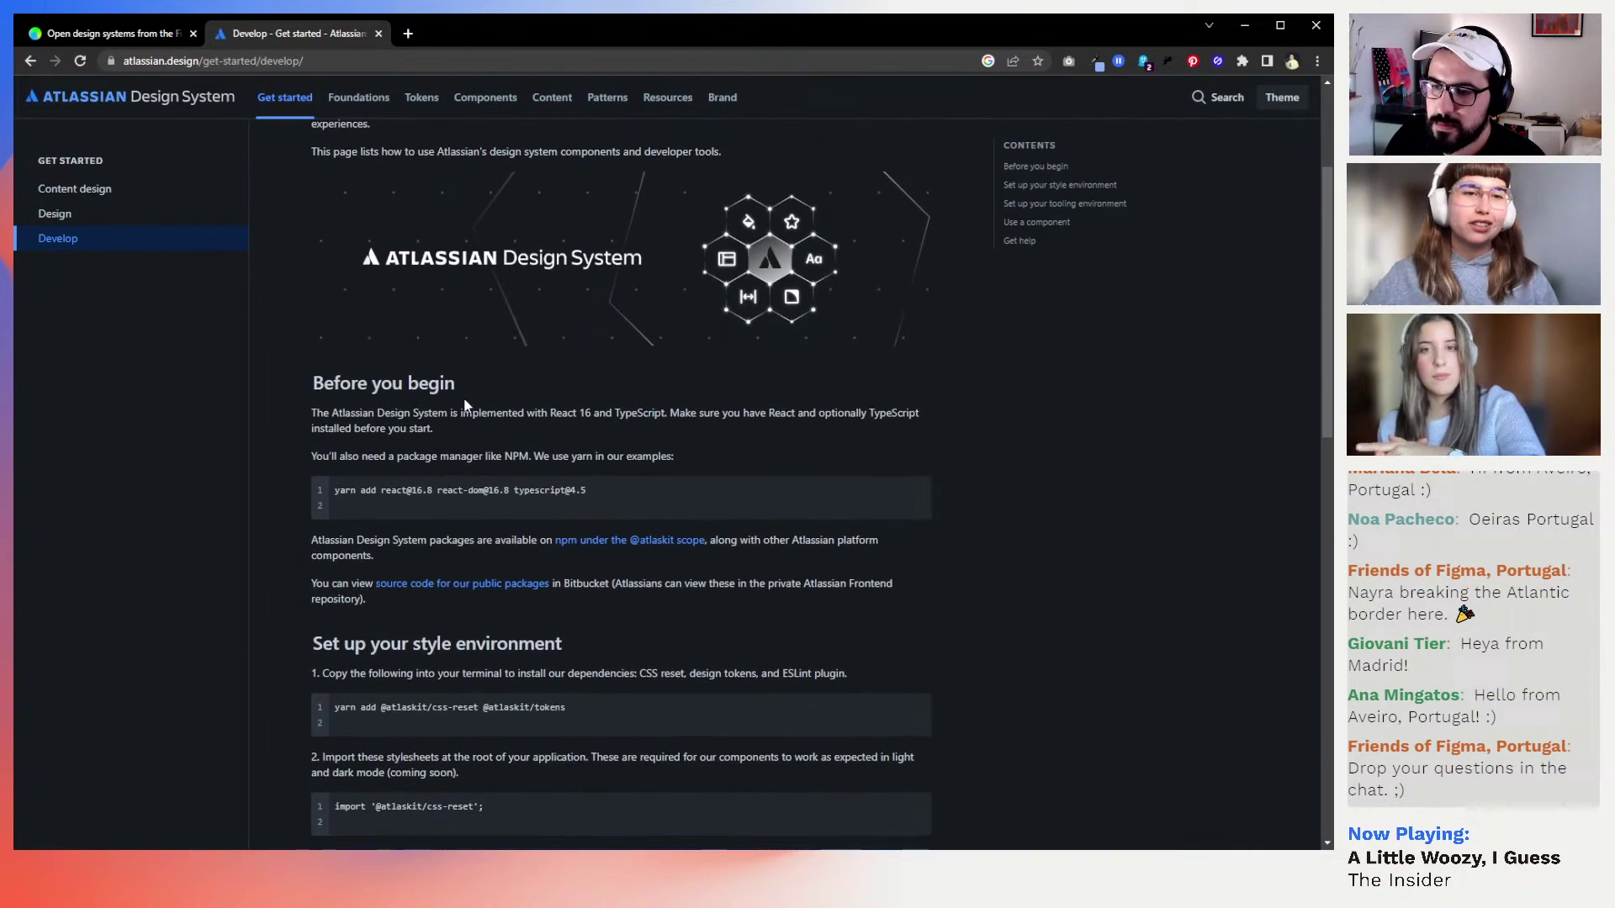
{"action": "scroll", "coordinate": [464, 405], "scroll_direction": "down", "scroll_amount": 2}
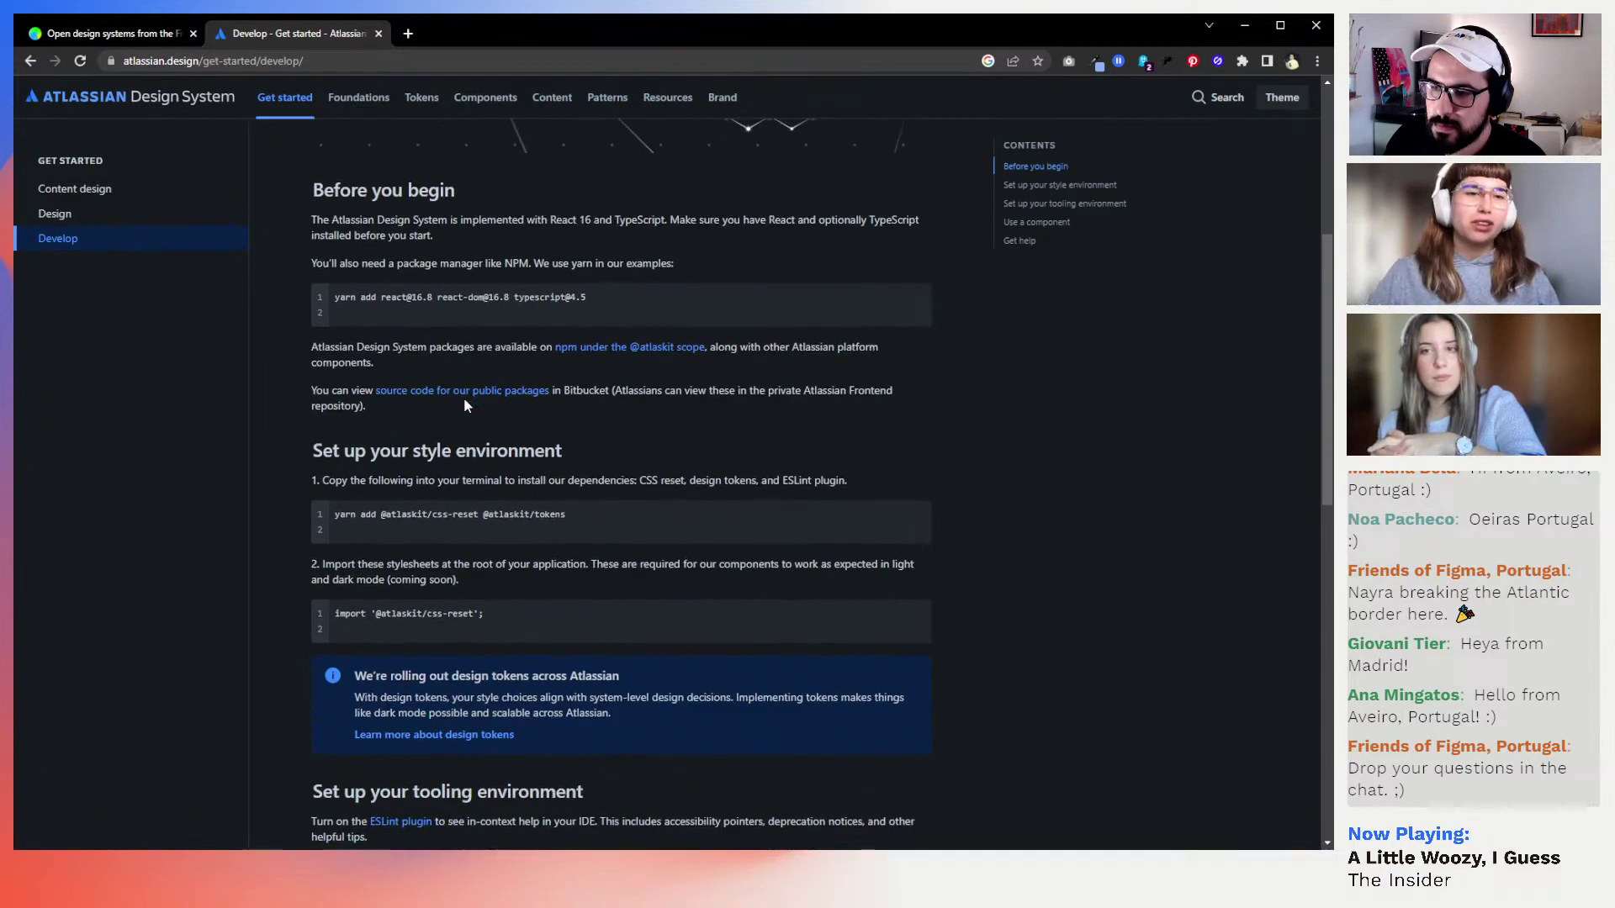
{"action": "scroll", "coordinate": [464, 405], "scroll_direction": "up", "scroll_amount": 3}
{"action": "scroll", "coordinate": [464, 406], "scroll_direction": "up", "scroll_amount": 3}
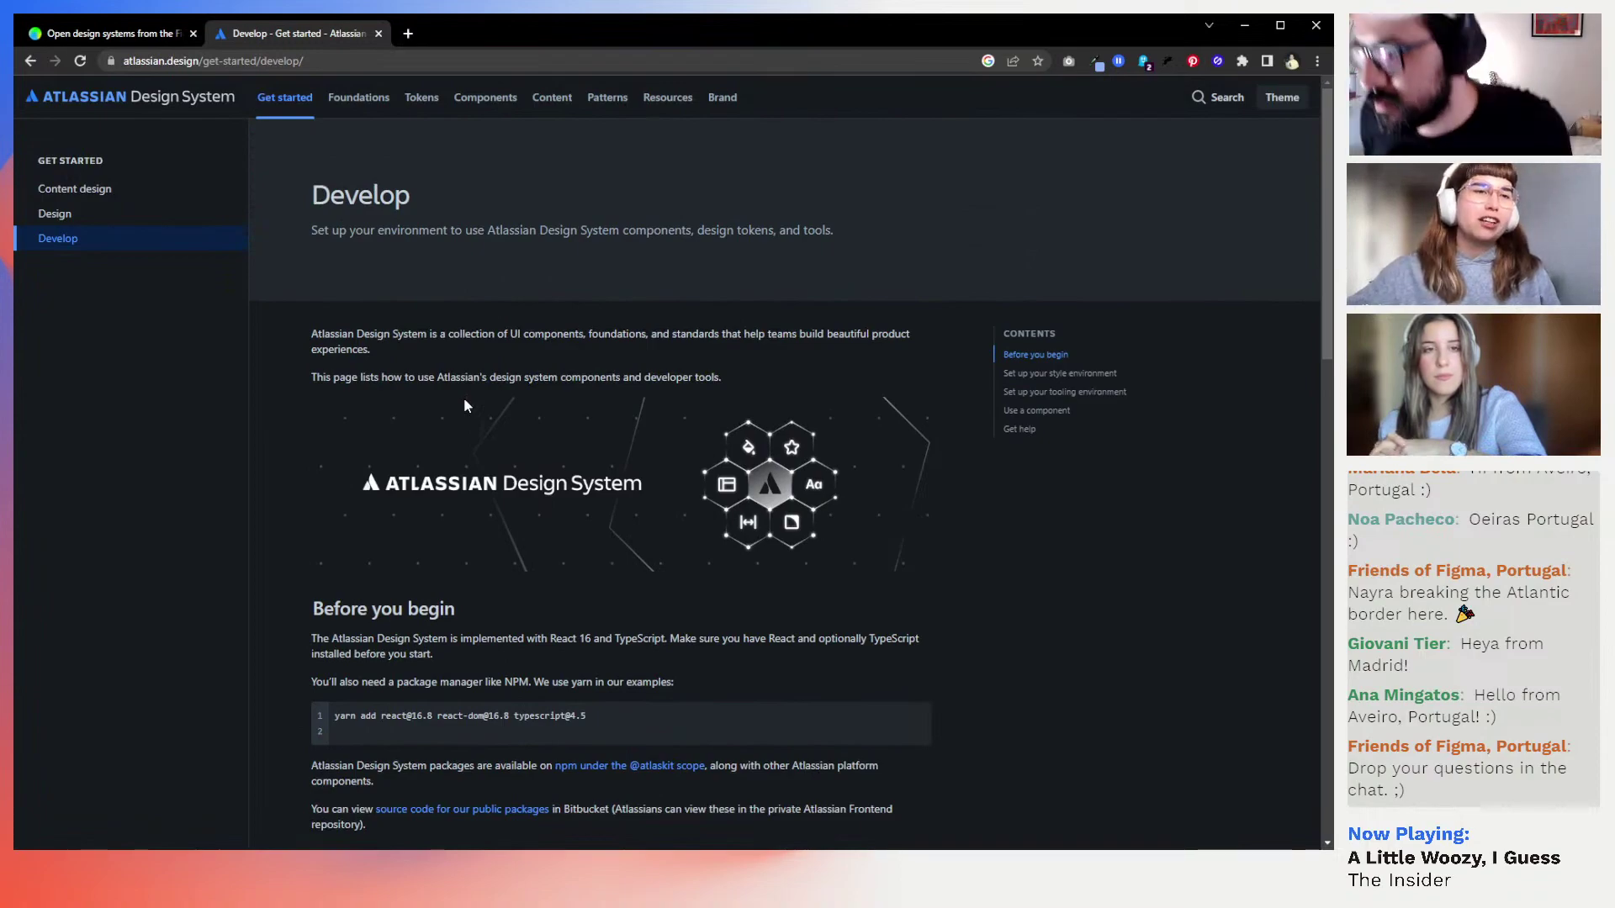
{"action": "left_click", "coordinate": [1094, 375]}
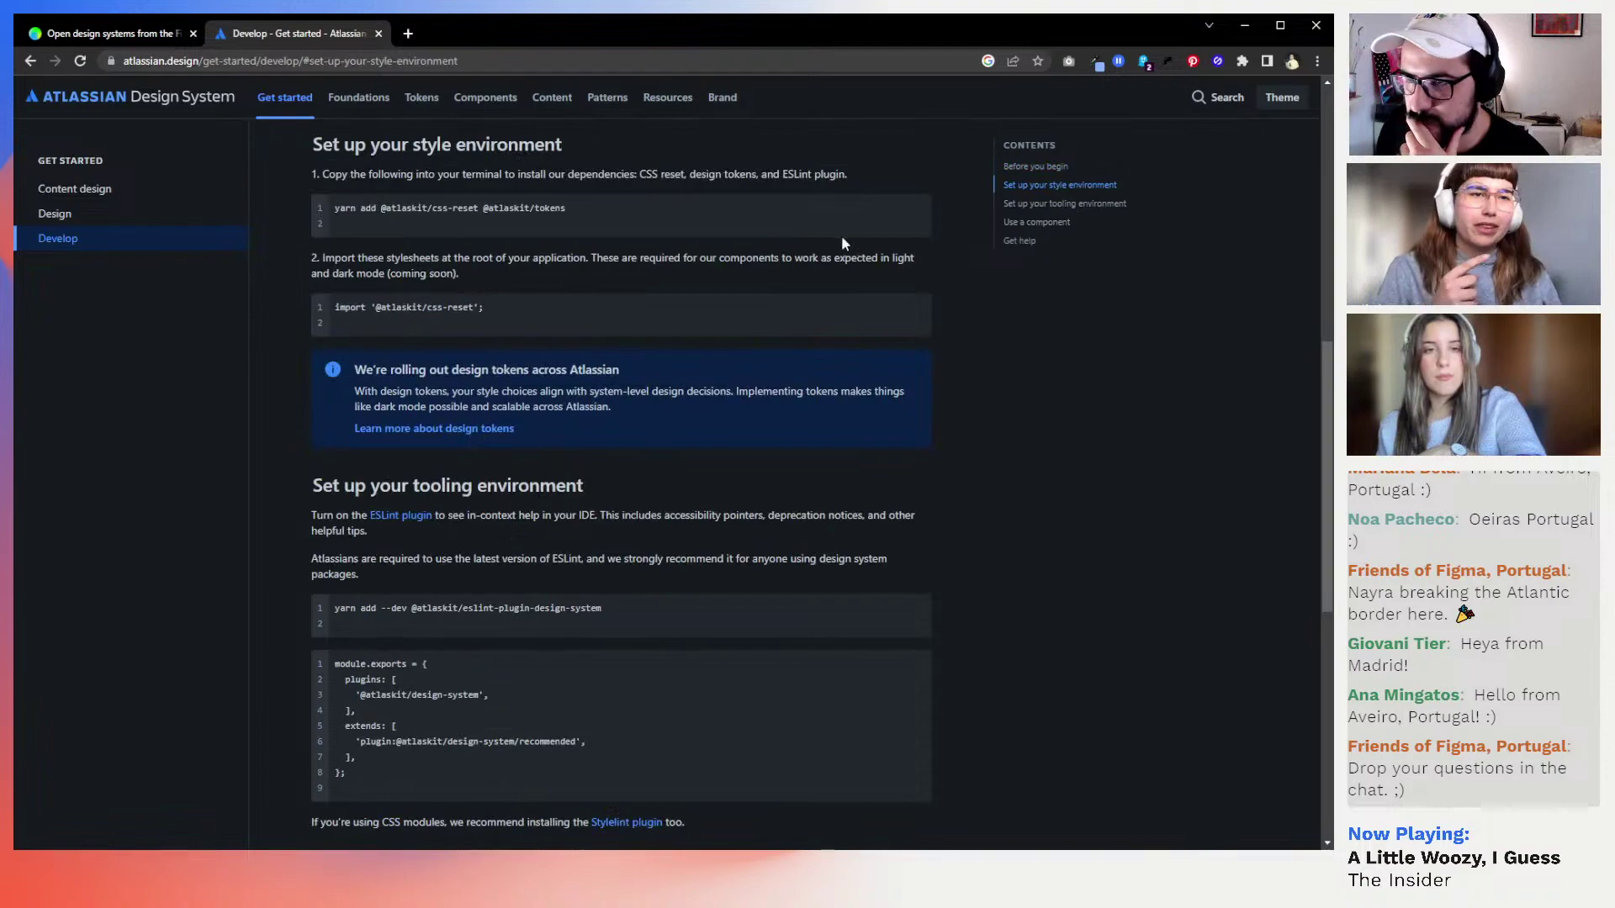
{"action": "scroll", "coordinate": [697, 270], "scroll_direction": "up", "scroll_amount": 6}
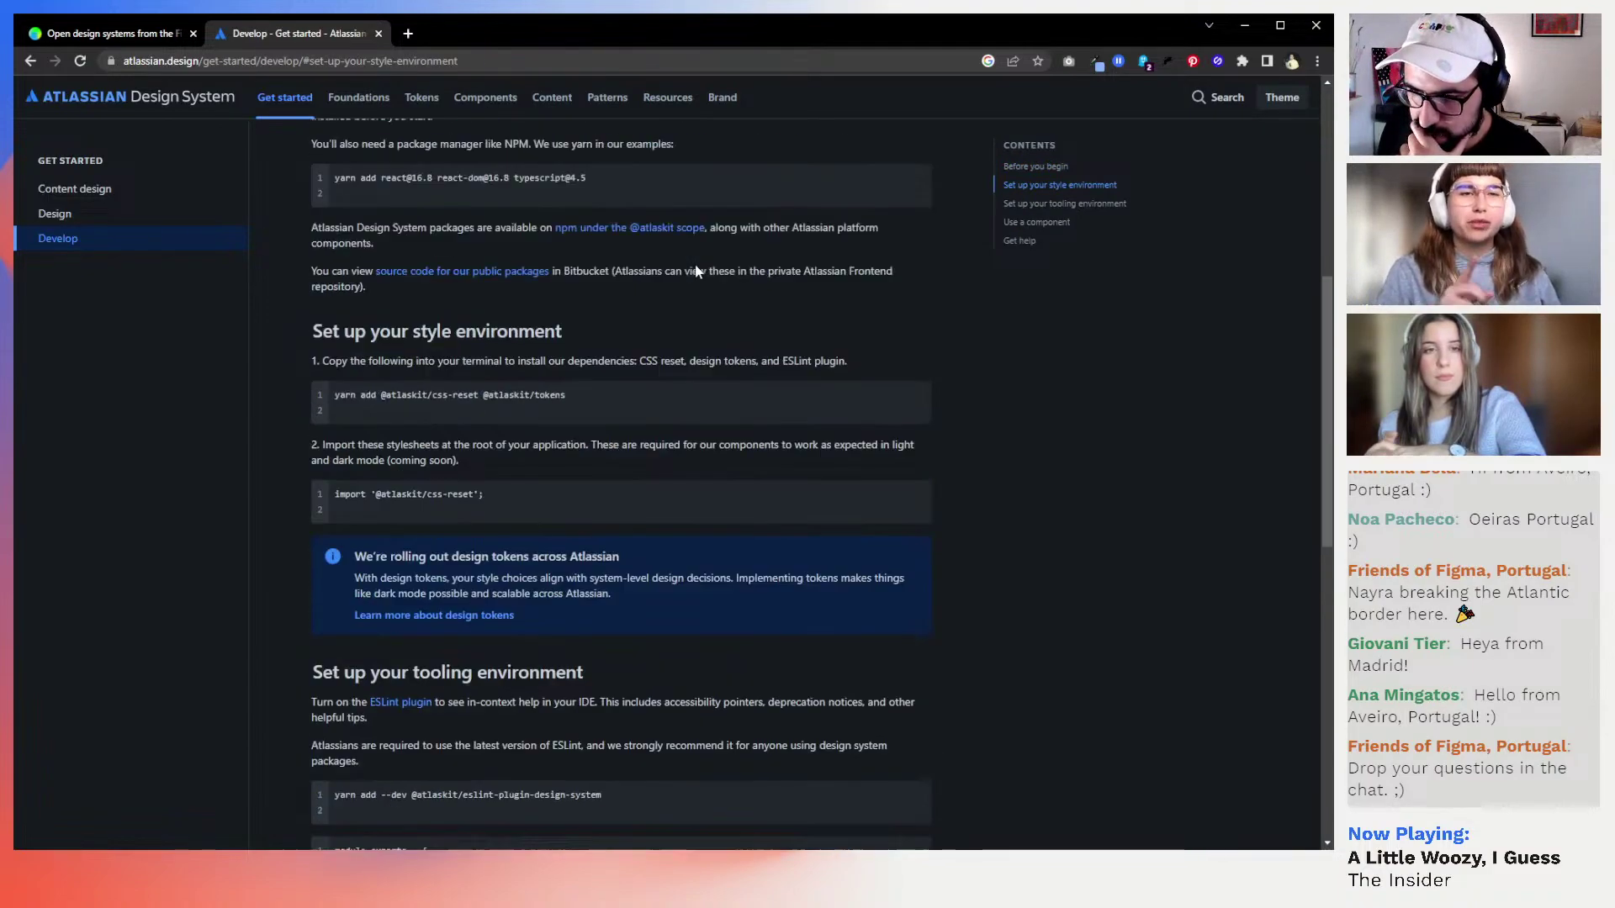
Return to the Content design guide and review its sections from product voice and tone to documentation guidelines
{"action": "left_click", "coordinate": [84, 190]}
{"action": "scroll", "coordinate": [698, 532], "scroll_direction": "down", "scroll_amount": 5}
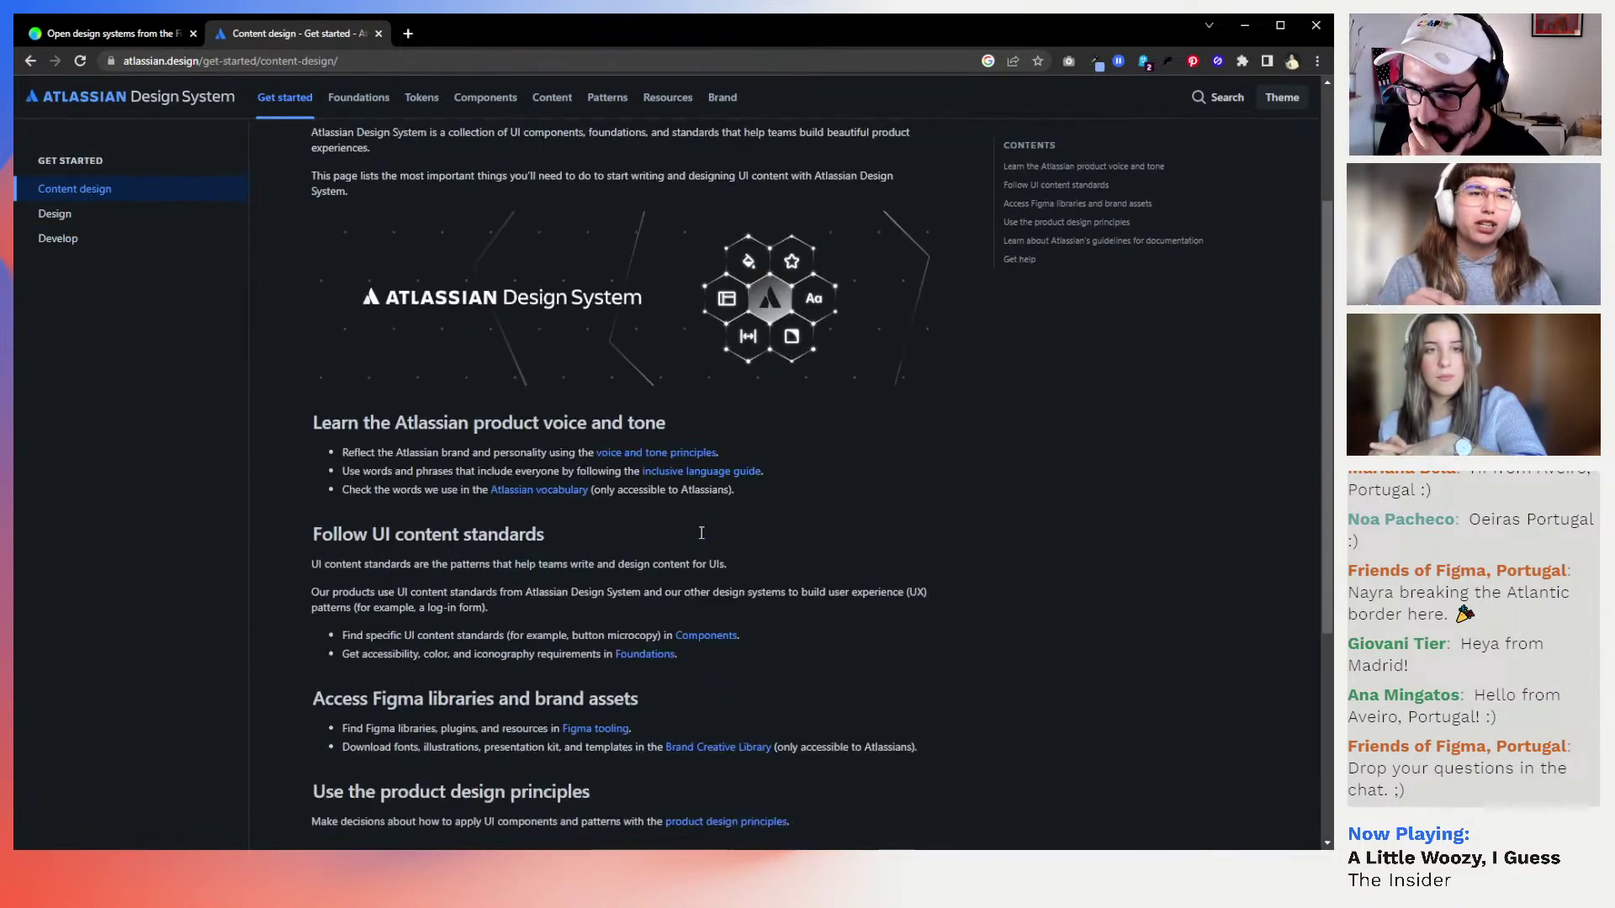
{"action": "scroll", "coordinate": [699, 531], "scroll_direction": "down", "scroll_amount": 1}
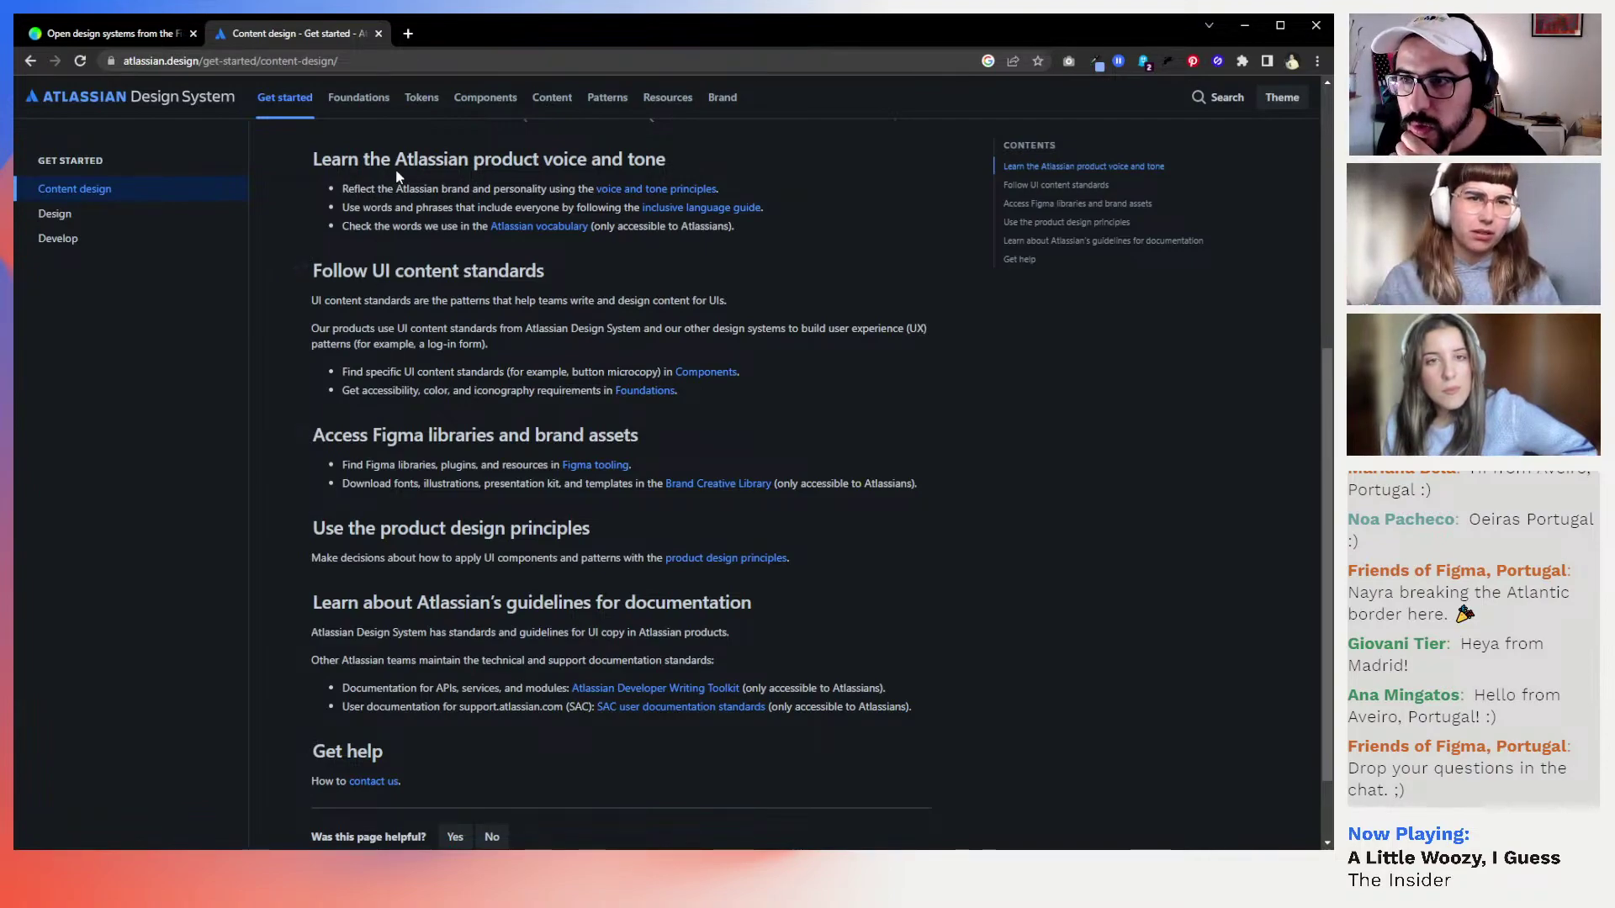
Look over the topics on the Content overview and open the Language and grammar page
{"action": "left_click", "coordinate": [552, 97]}
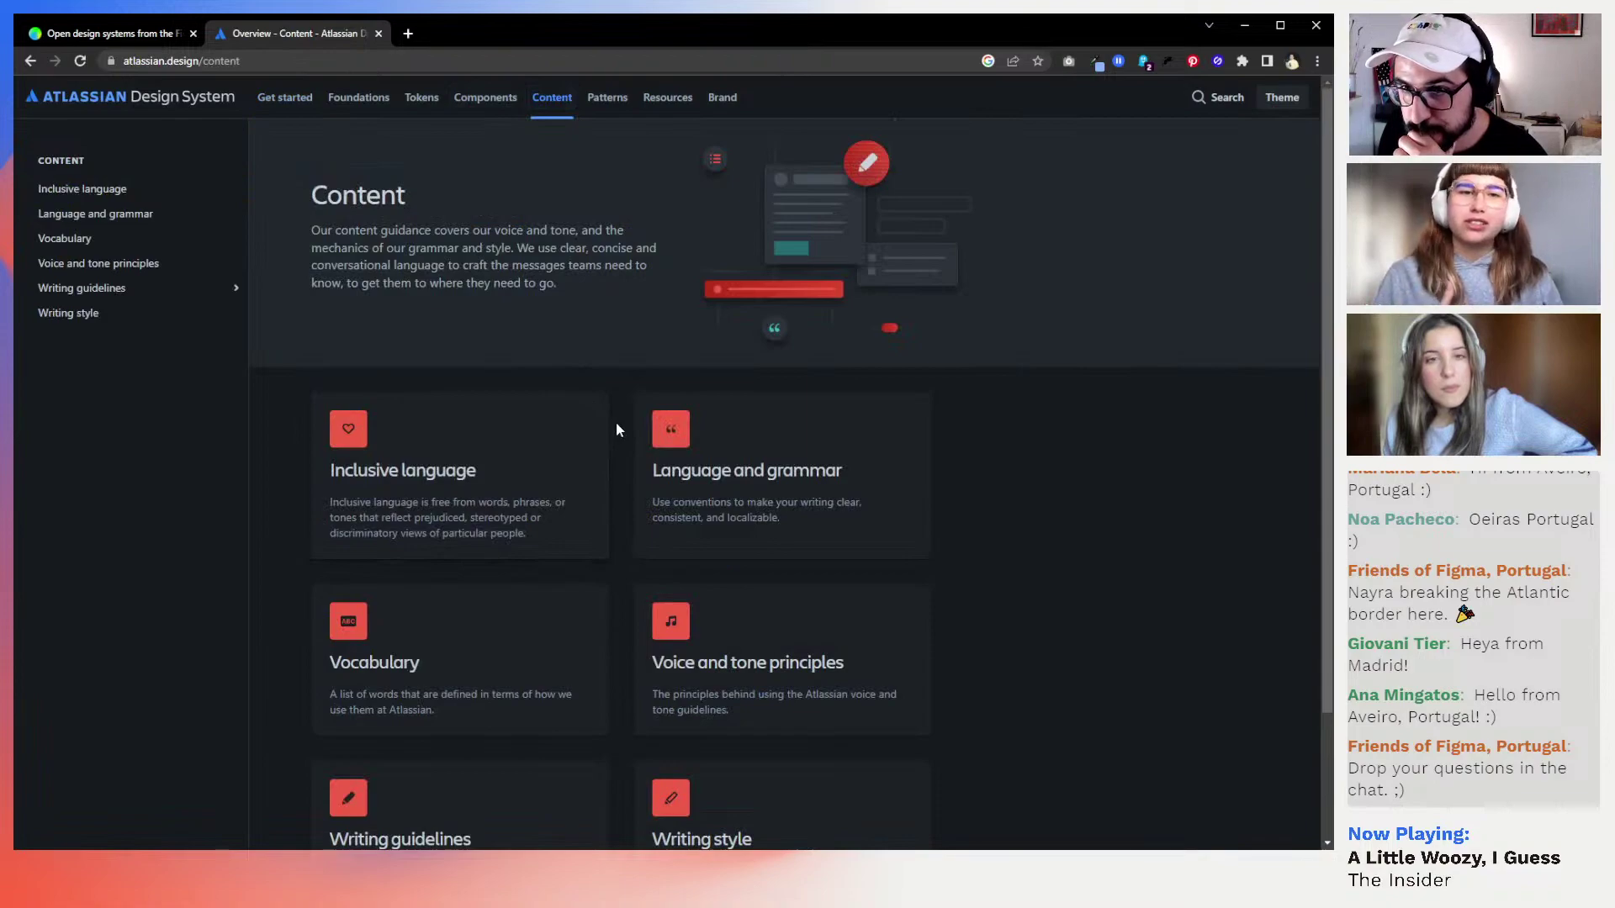
{"action": "scroll", "coordinate": [617, 429], "scroll_direction": "down", "scroll_amount": 2}
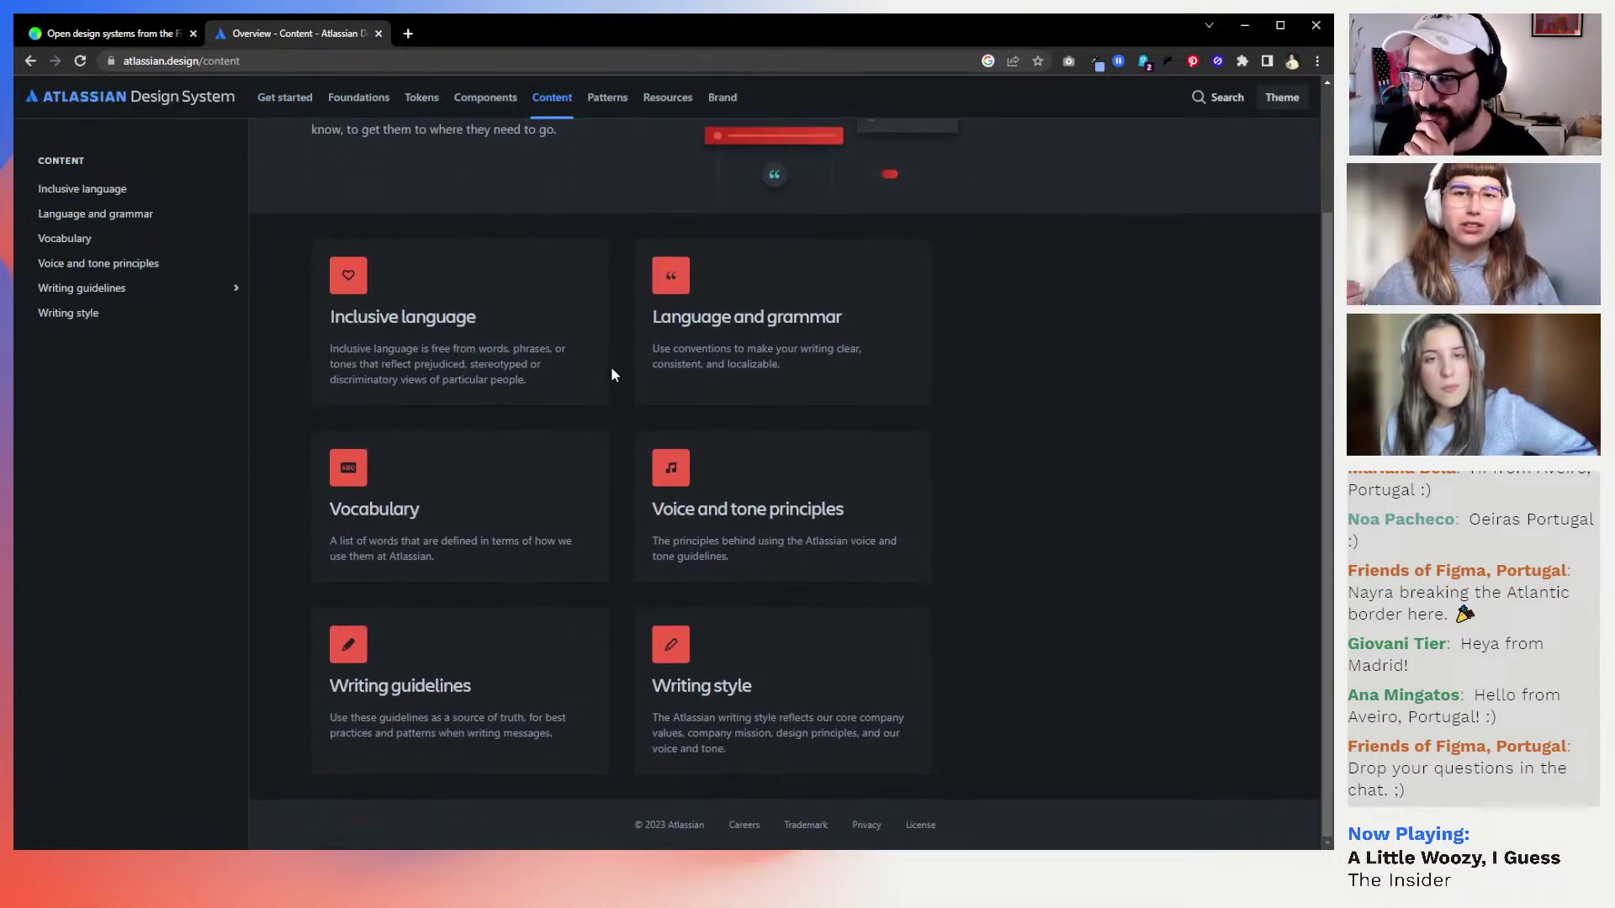
{"action": "left_click", "coordinate": [677, 327]}
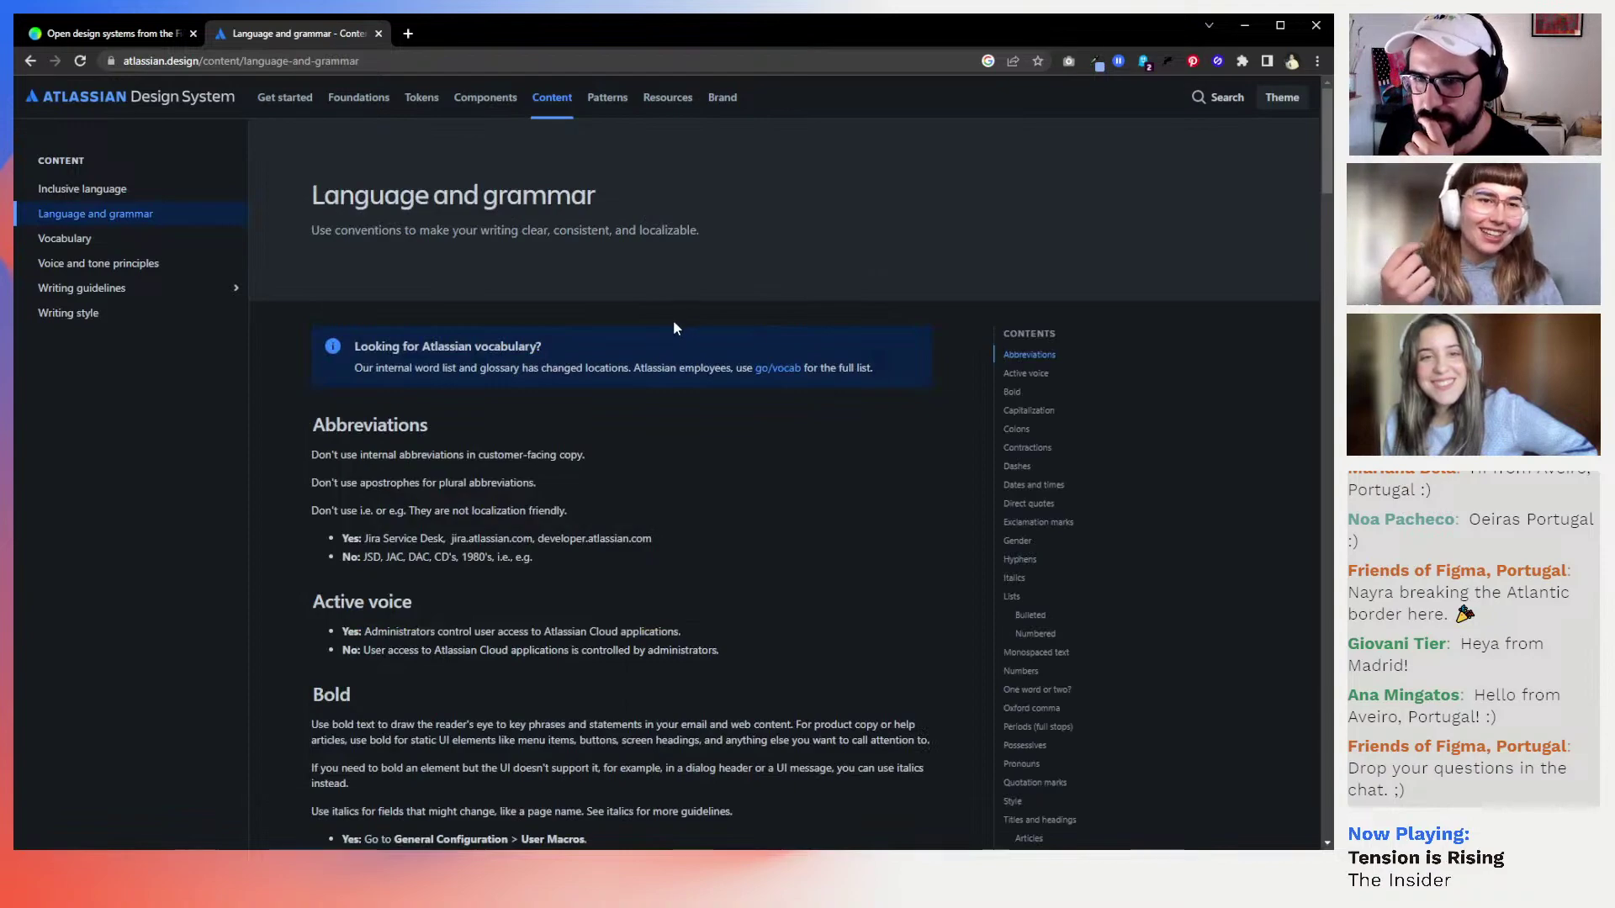
Read the Language and grammar conventions from Abbreviations and Active voice through Capitalization and Contractions to Dashes
{"action": "scroll", "coordinate": [568, 402], "scroll_direction": "down", "scroll_amount": 2}
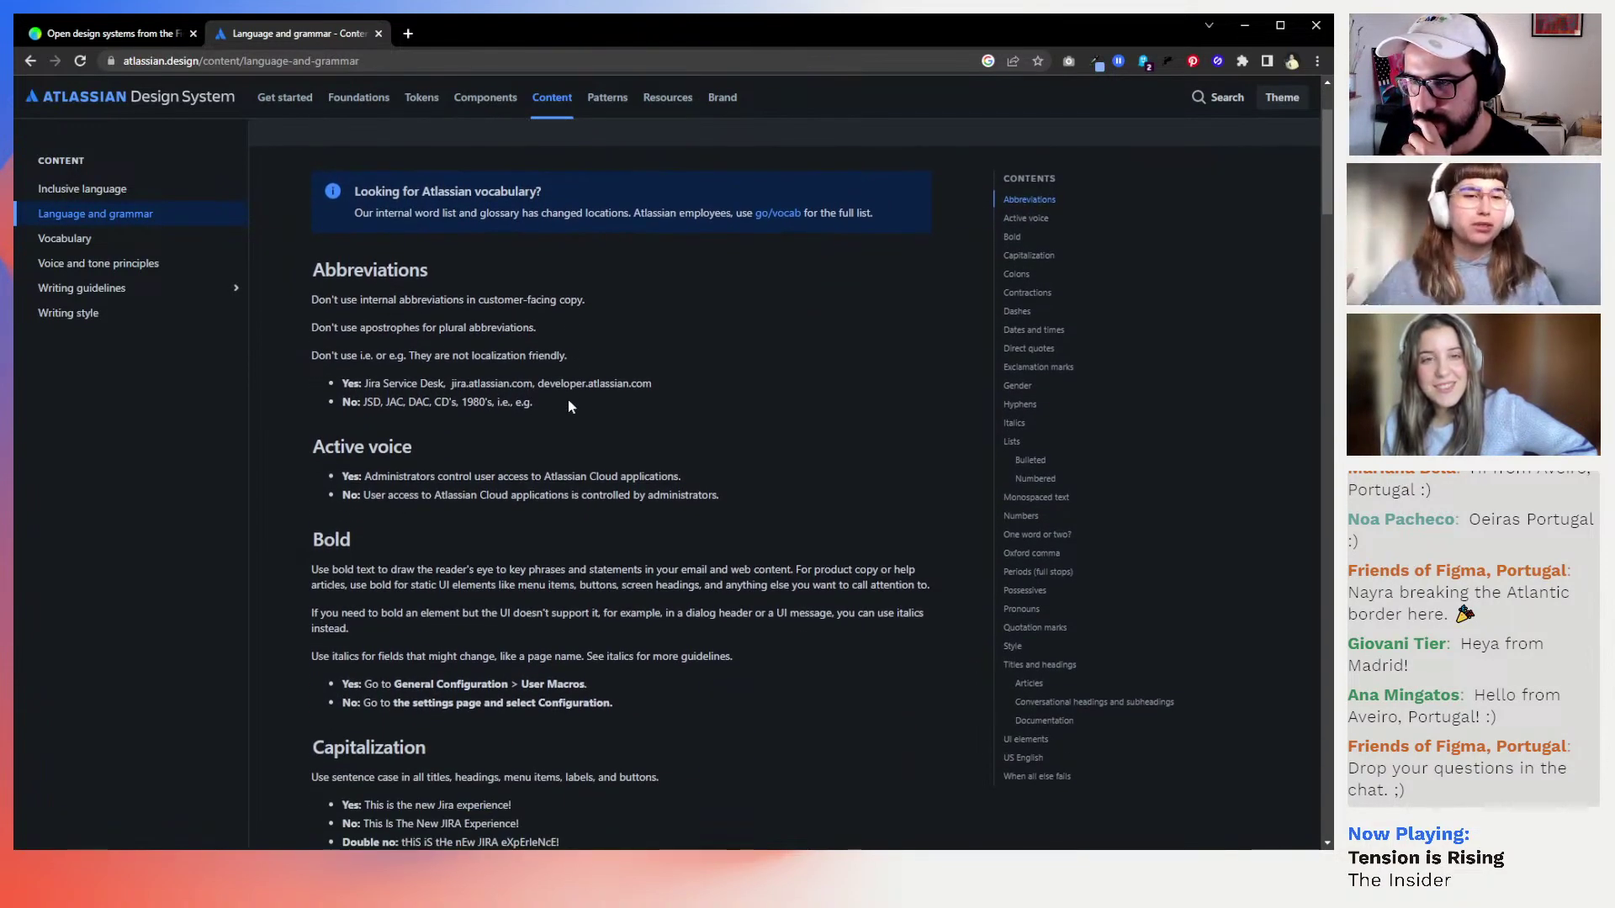
{"action": "scroll", "coordinate": [567, 402], "scroll_direction": "down", "scroll_amount": 1}
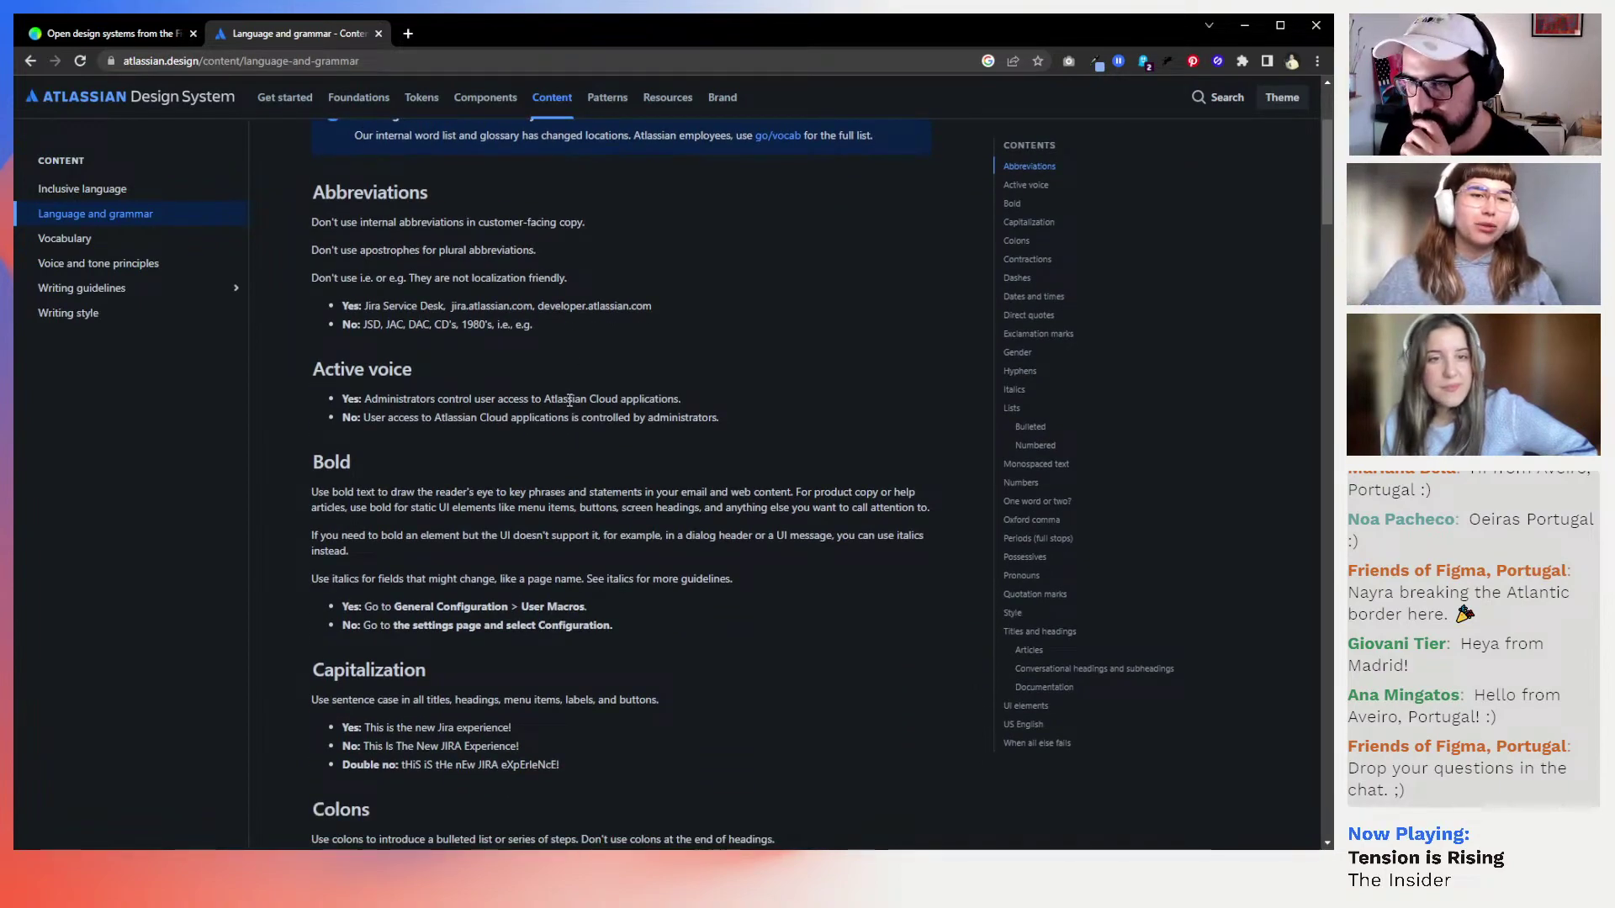
{"action": "scroll", "coordinate": [569, 400], "scroll_direction": "down", "scroll_amount": 1}
{"action": "scroll", "coordinate": [569, 400], "scroll_direction": "down", "scroll_amount": 1}
{"action": "scroll", "coordinate": [568, 406], "scroll_direction": "down", "scroll_amount": 4}
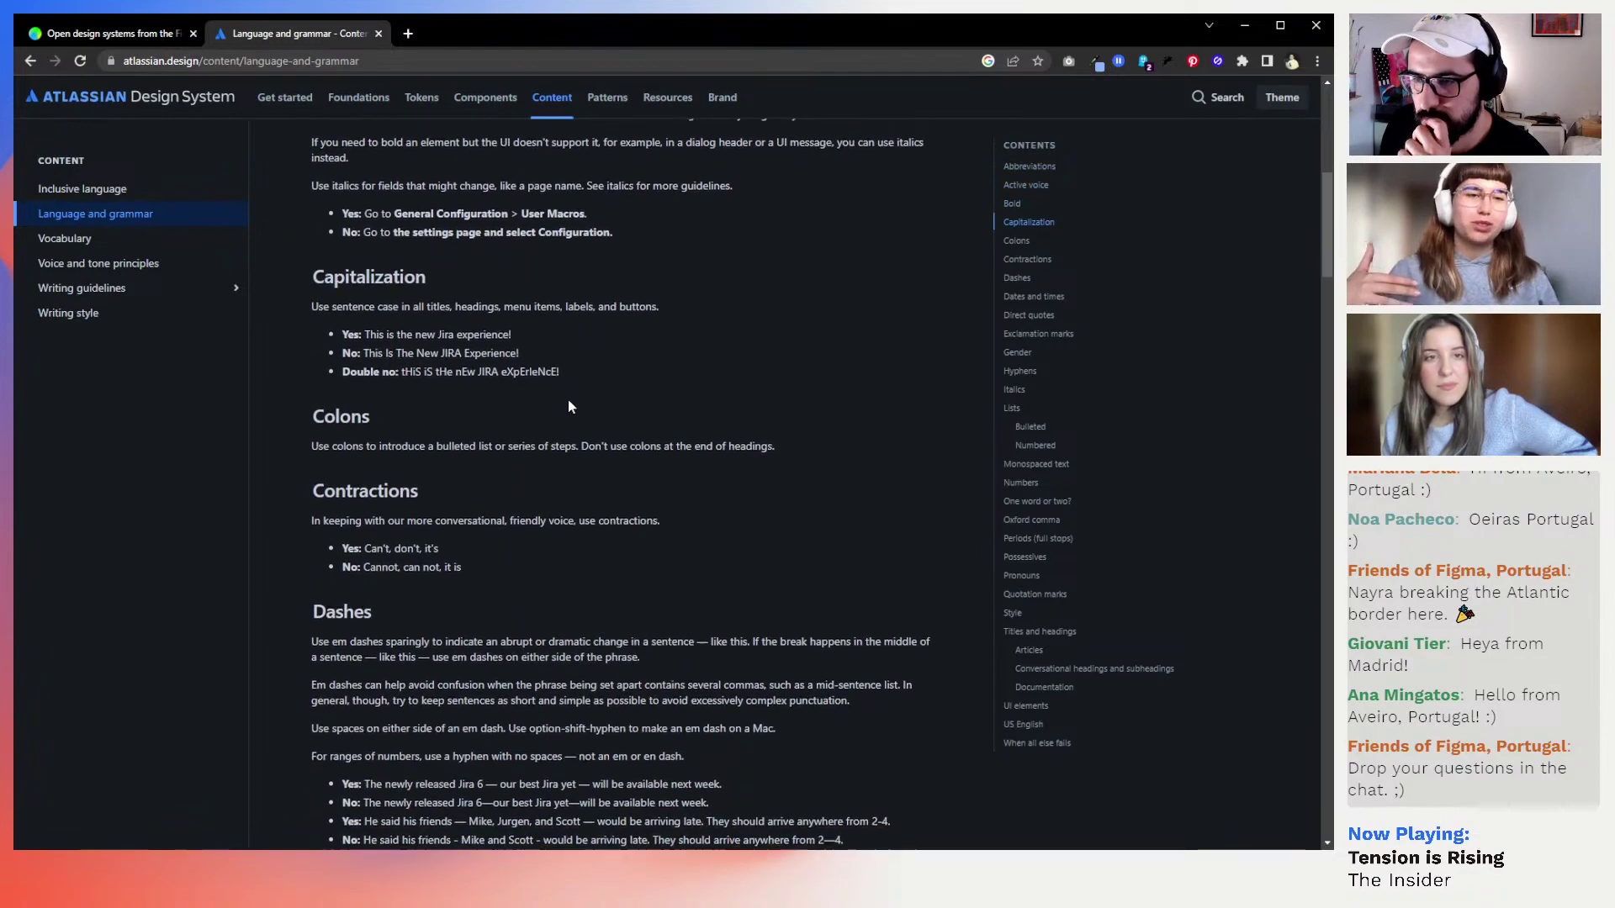
{"action": "scroll", "coordinate": [568, 406], "scroll_direction": "down", "scroll_amount": 4}
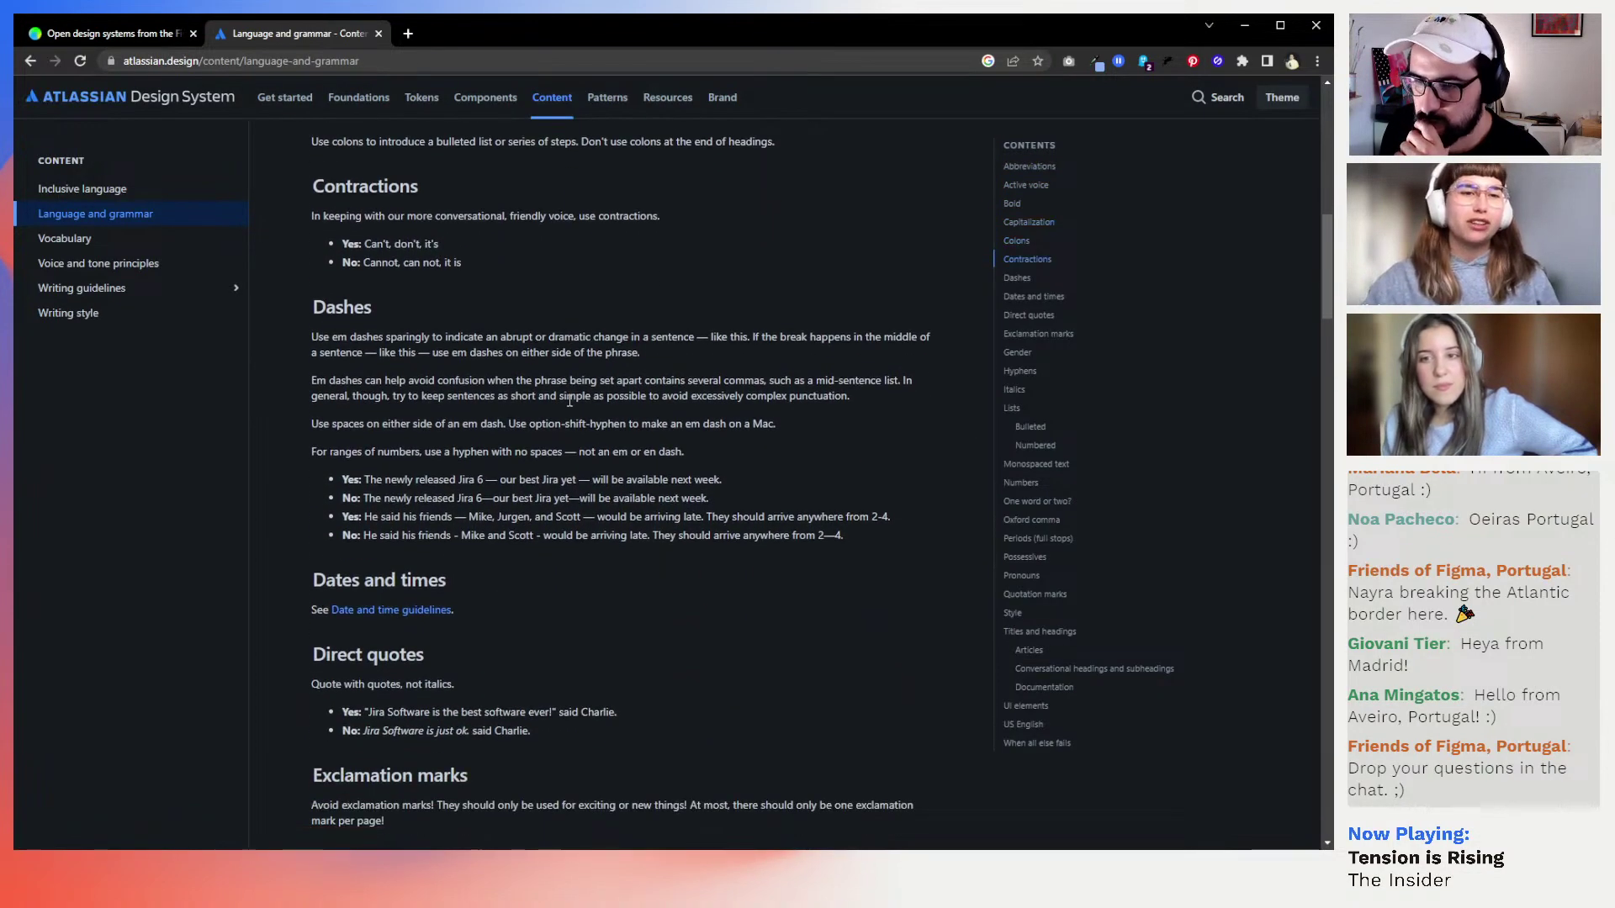
Examine the Dashes section, highlighting its four Yes and No examples and clearing the highlight
{"action": "scroll", "coordinate": [569, 406], "scroll_direction": "down", "scroll_amount": 1}
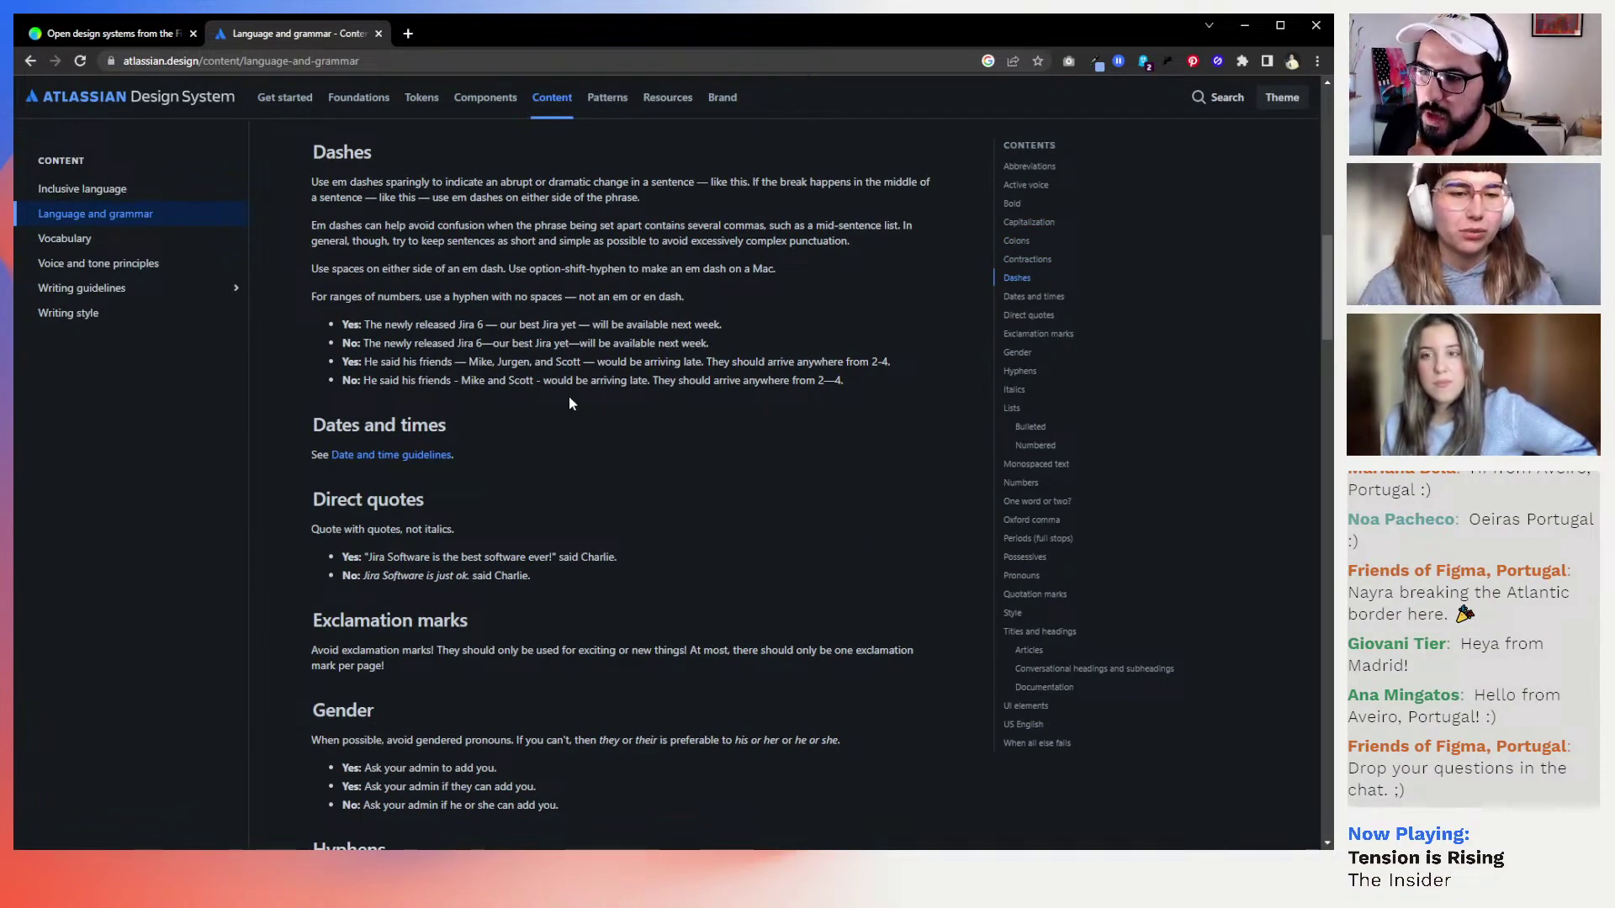
{"action": "scroll", "coordinate": [566, 401], "scroll_direction": "up", "scroll_amount": 1}
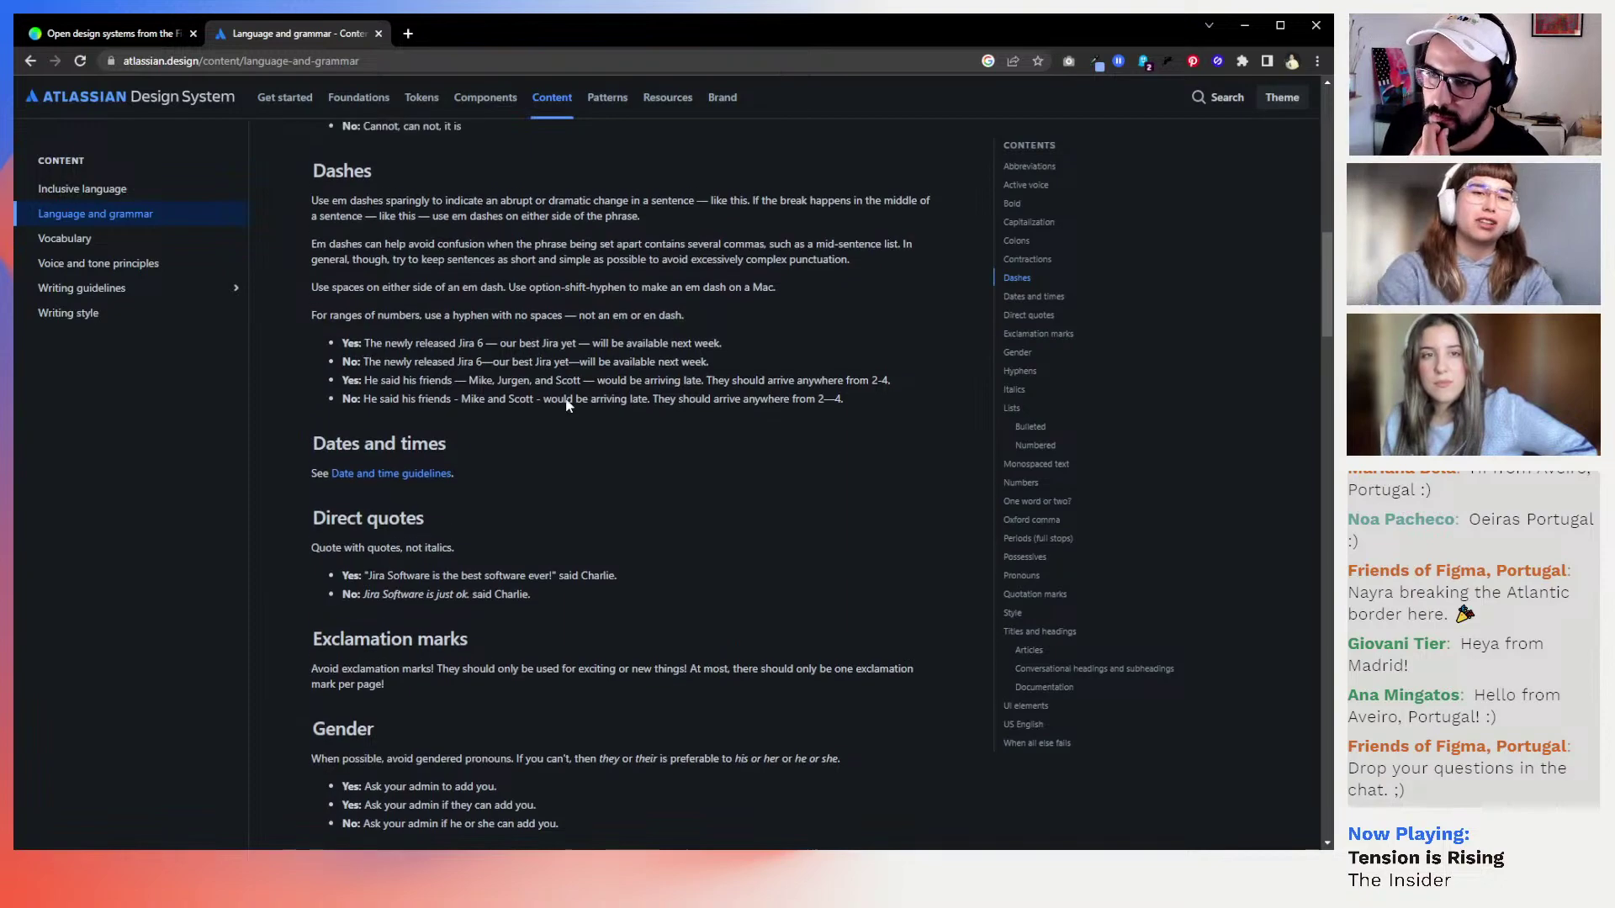
{"action": "scroll", "coordinate": [567, 398], "scroll_direction": "down", "scroll_amount": 1}
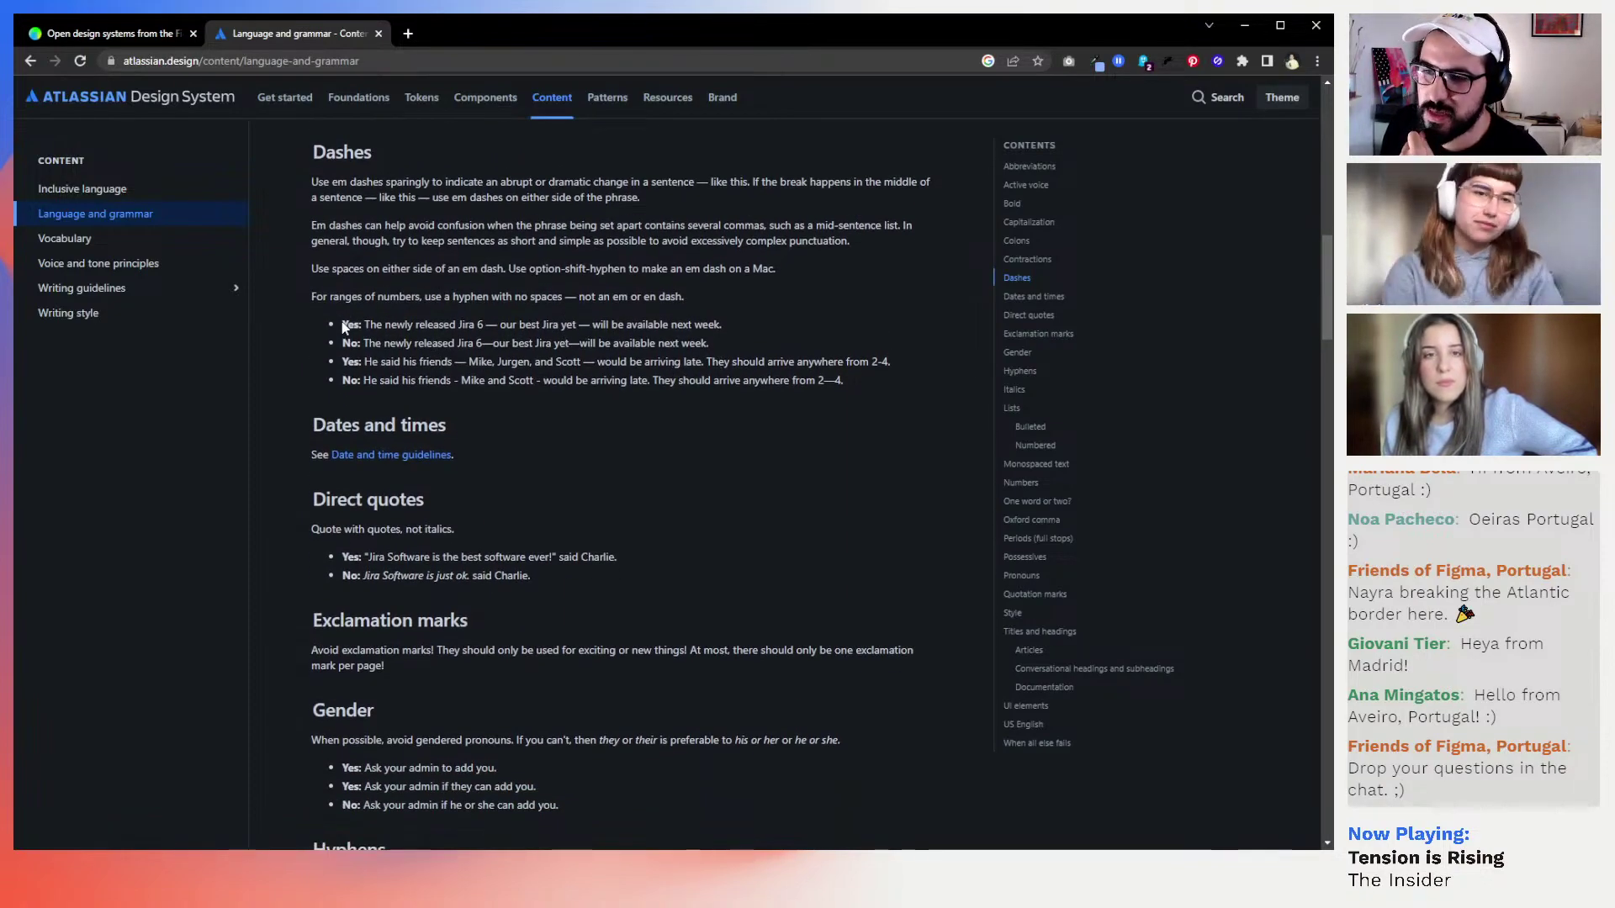
{"action": "left_click_drag", "start_coordinate": [342, 323], "coordinate": [907, 392]}
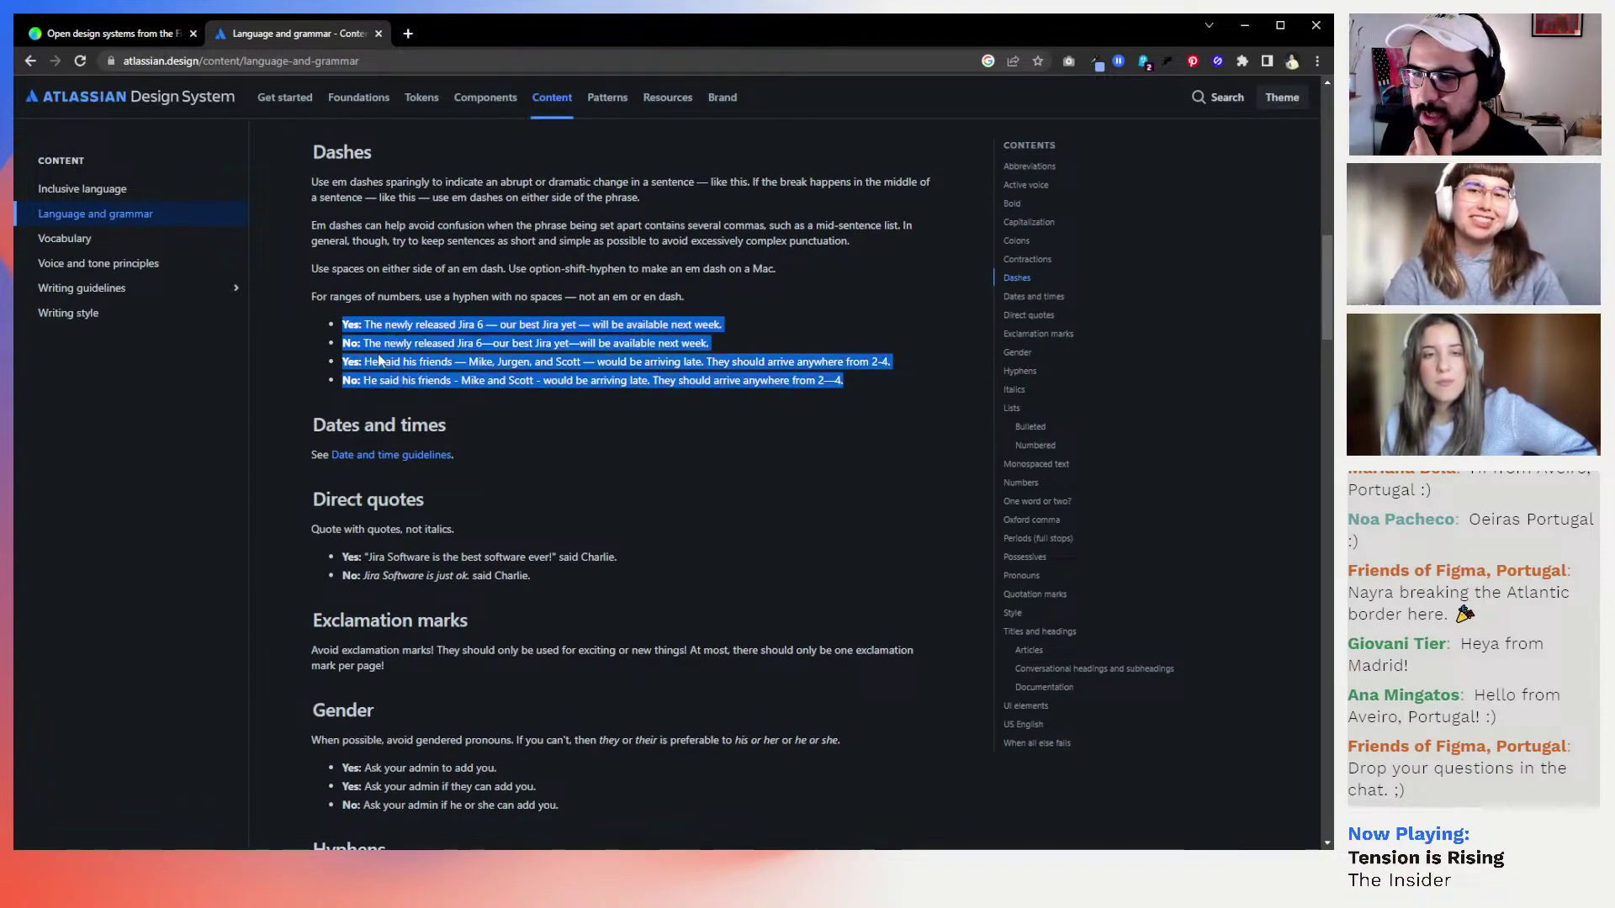
{"action": "left_click", "coordinate": [366, 332]}
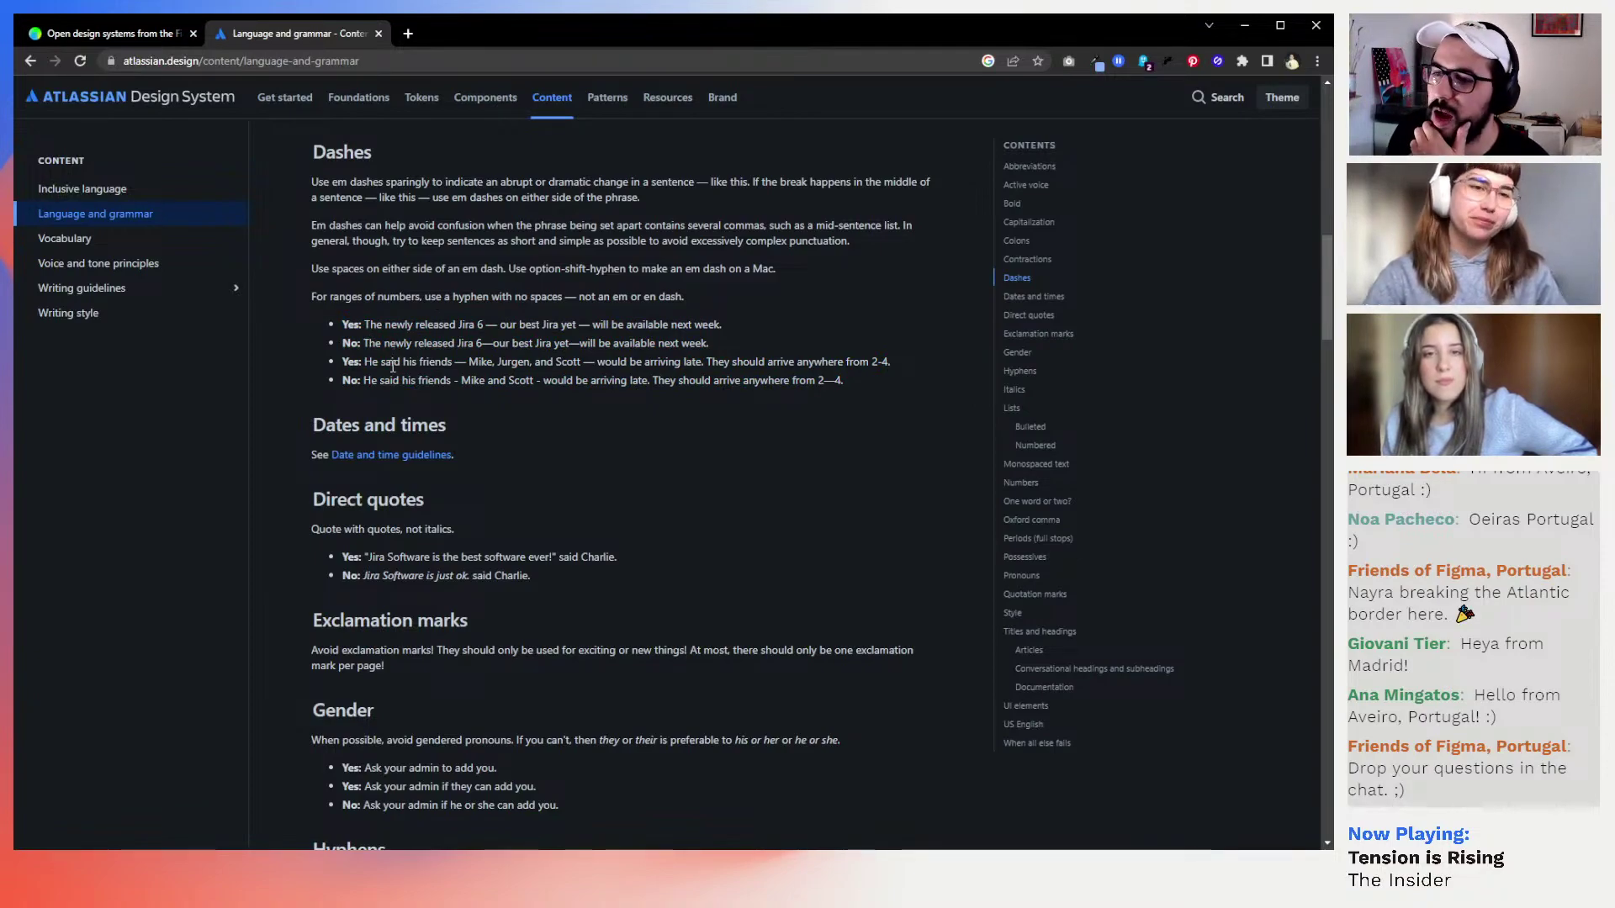
Review the Dashes through Gender conventions on the Language and grammar page and return to the Abbreviations section
{"action": "scroll", "coordinate": [393, 365], "scroll_direction": "up", "scroll_amount": 1}
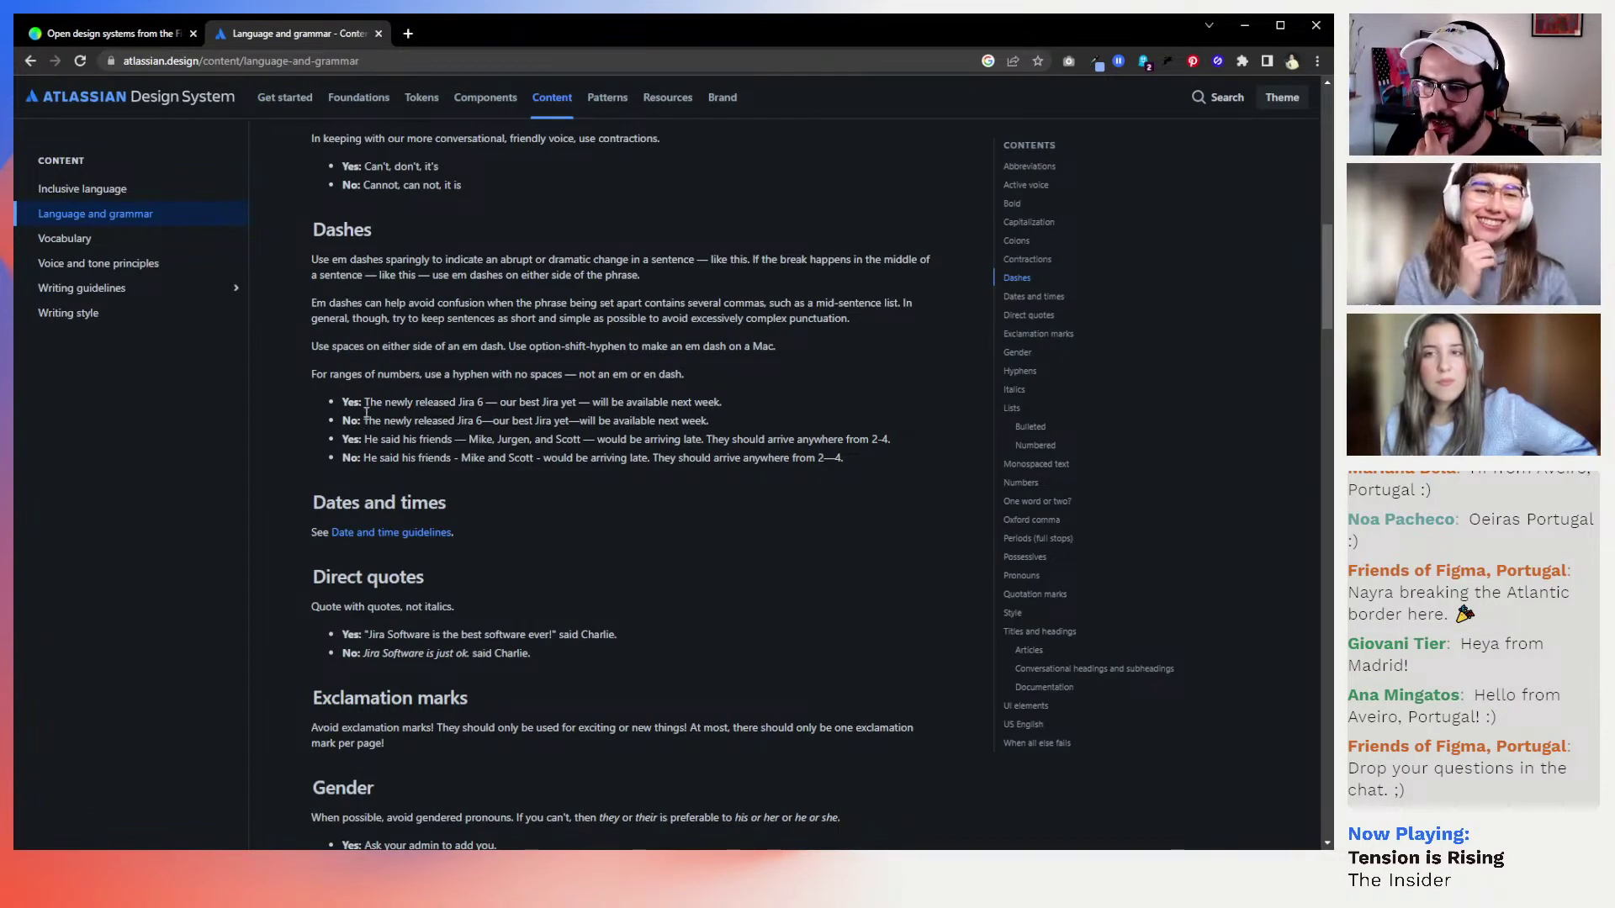
{"action": "scroll", "coordinate": [364, 423], "scroll_direction": "down", "scroll_amount": 2}
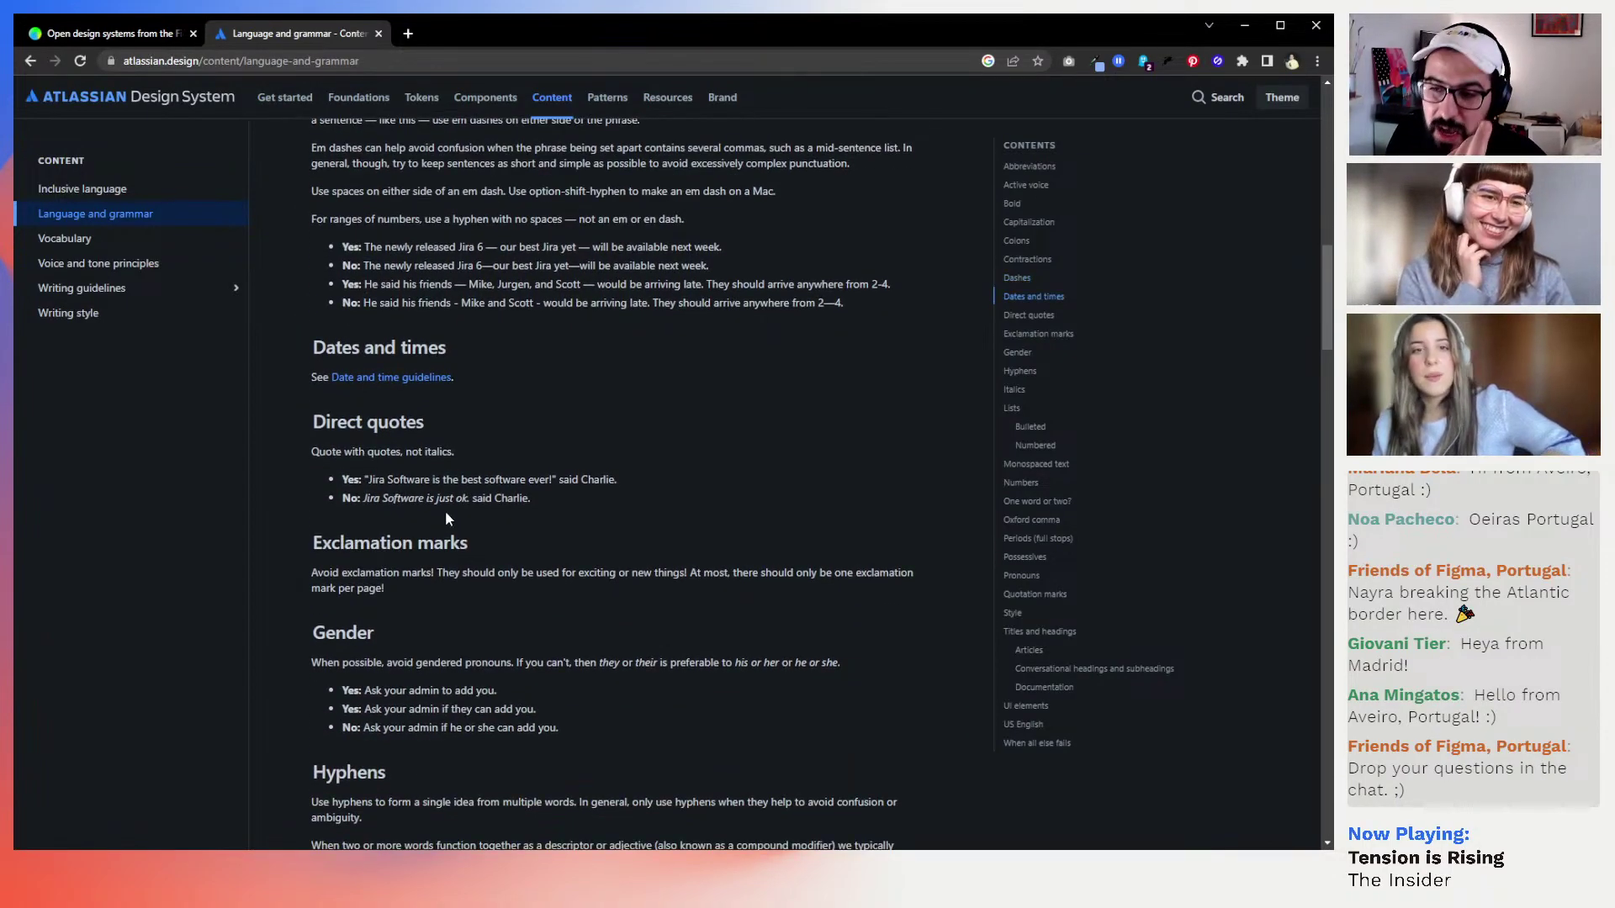
{"action": "scroll", "coordinate": [445, 511], "scroll_direction": "up", "scroll_amount": 12}
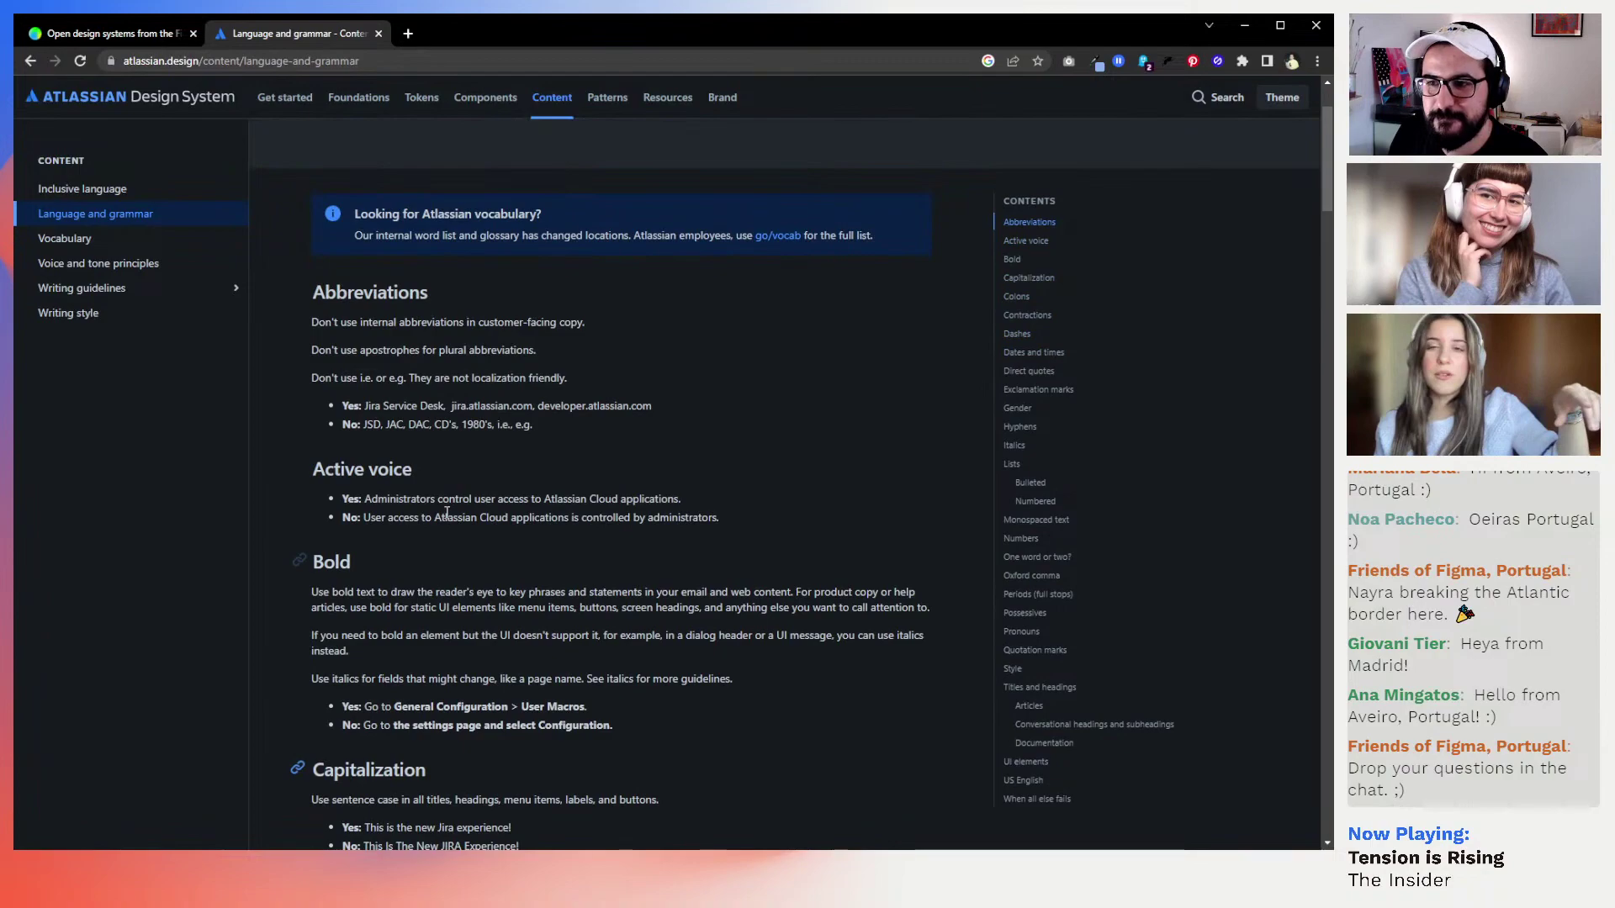
{"action": "scroll", "coordinate": [445, 511], "scroll_direction": "up", "scroll_amount": 2}
{"action": "scroll", "coordinate": [496, 497], "scroll_direction": "down", "scroll_amount": 2}
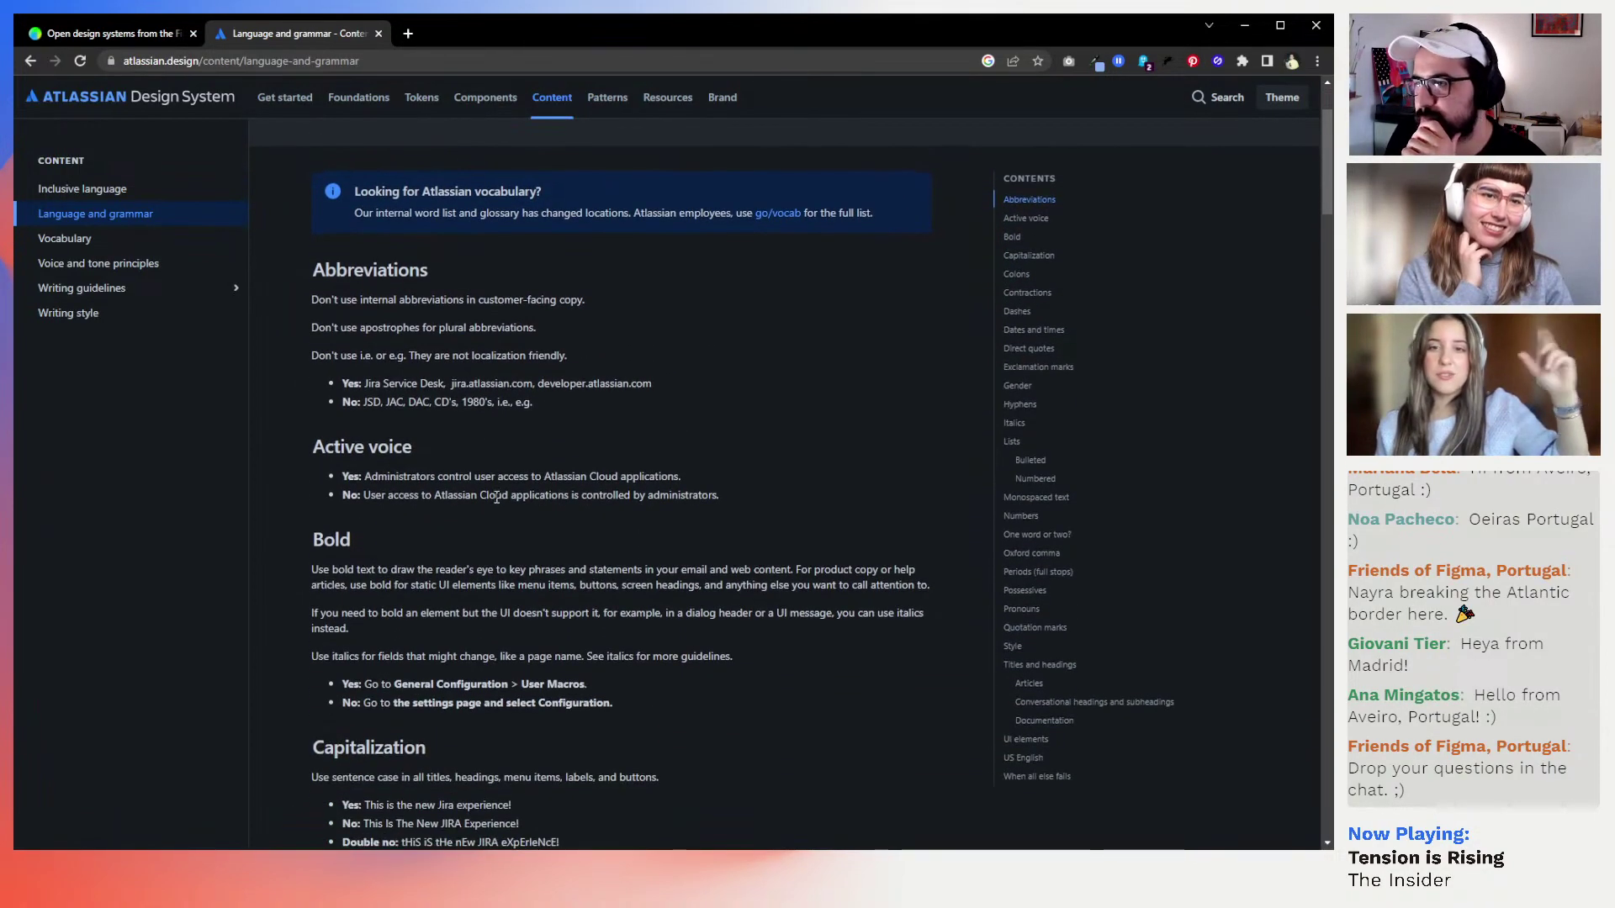
Jump to the Active voice section and read the grammar conventions from there through Hyphens, Italics and Lists to Possessives
{"action": "left_click", "coordinate": [1020, 220]}
{"action": "scroll", "coordinate": [649, 421], "scroll_direction": "down", "scroll_amount": 6}
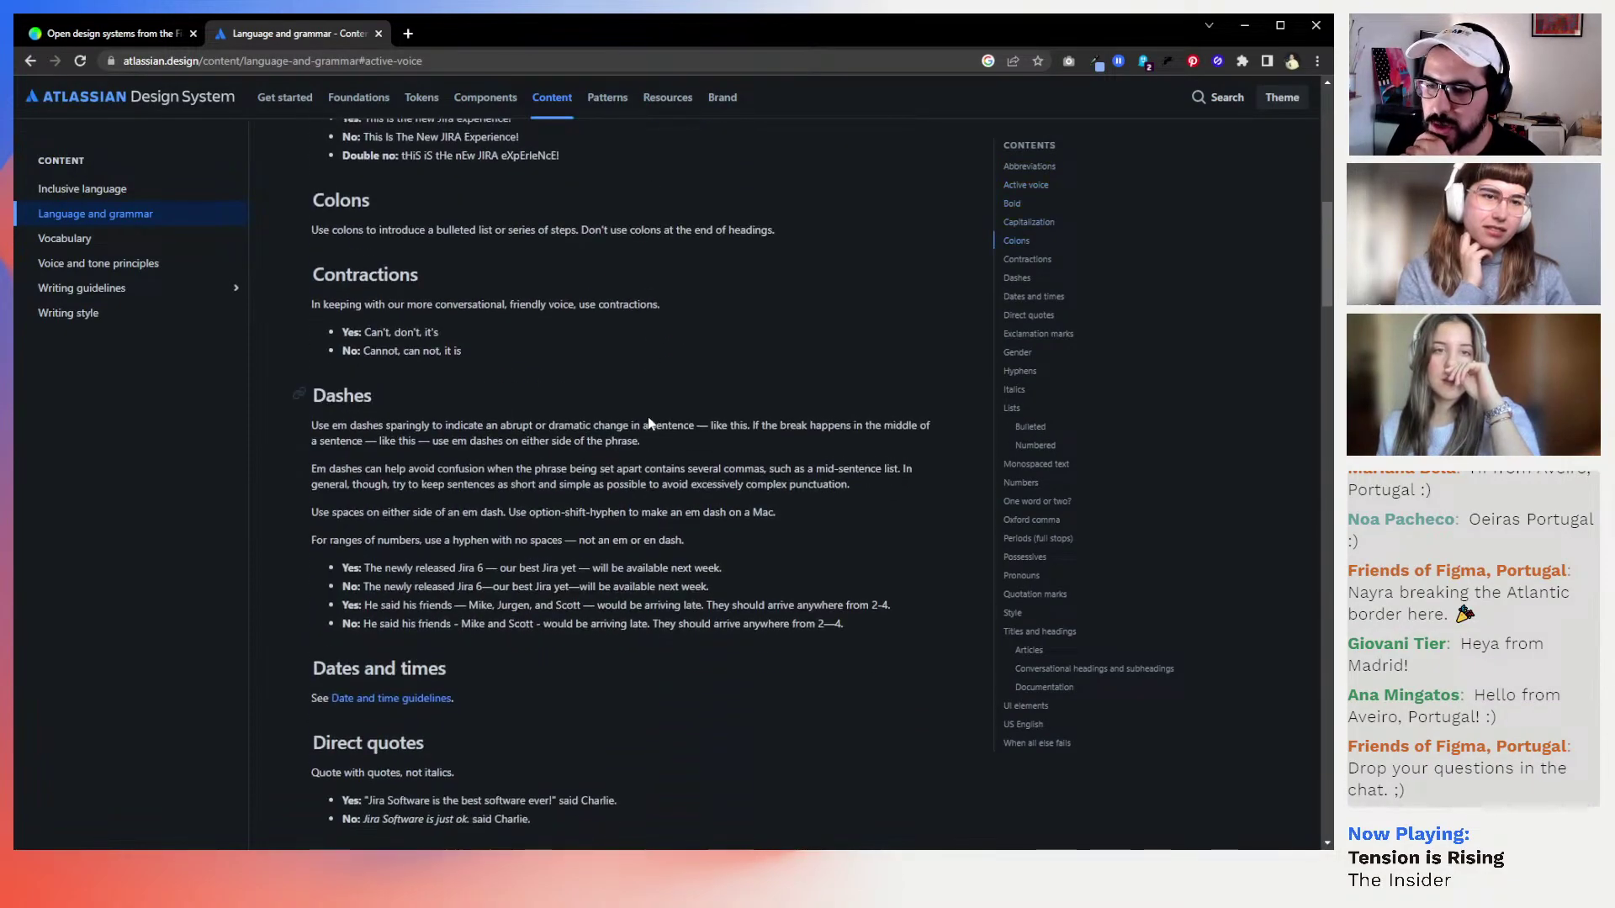
{"action": "scroll", "coordinate": [649, 418], "scroll_direction": "down", "scroll_amount": 5}
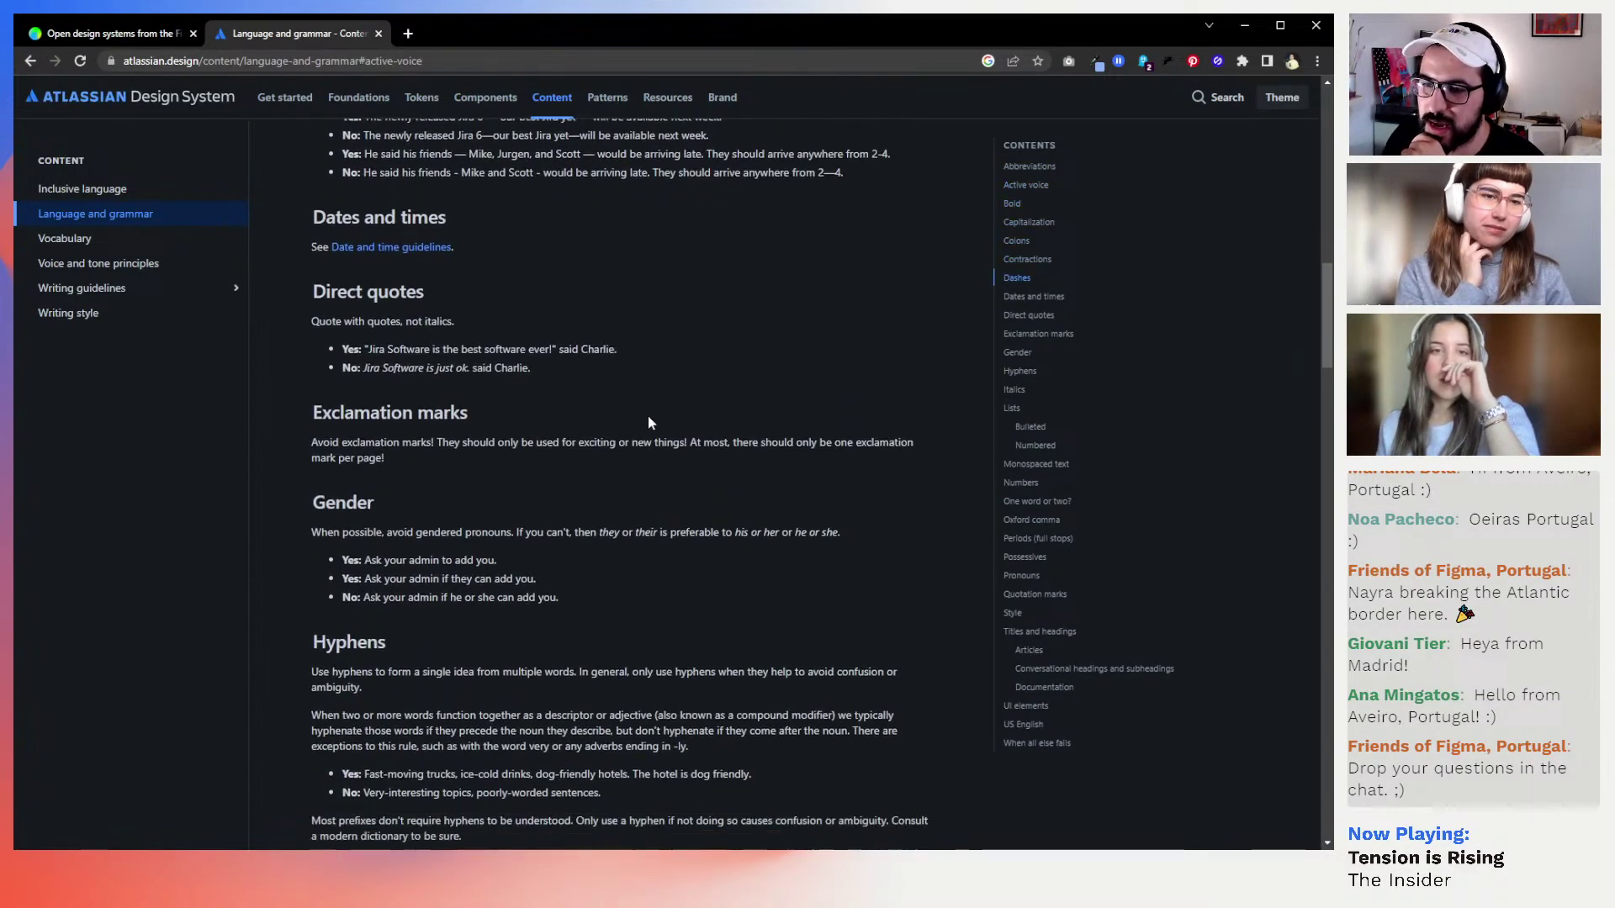
{"action": "scroll", "coordinate": [647, 415], "scroll_direction": "down", "scroll_amount": 3}
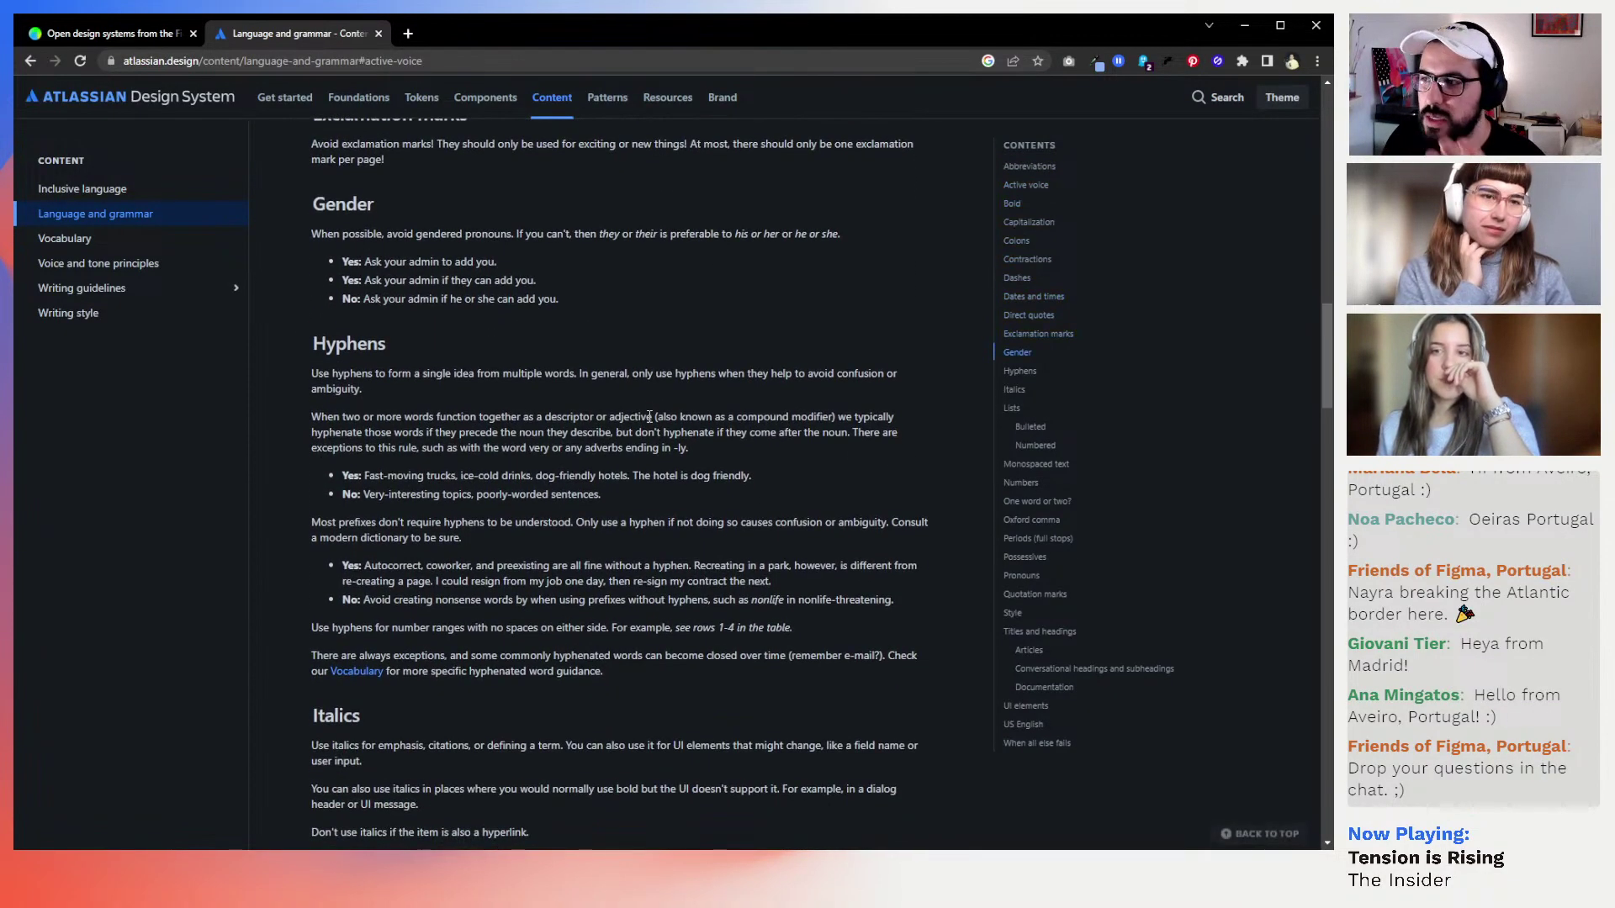
{"action": "scroll", "coordinate": [649, 416], "scroll_direction": "down", "scroll_amount": 3}
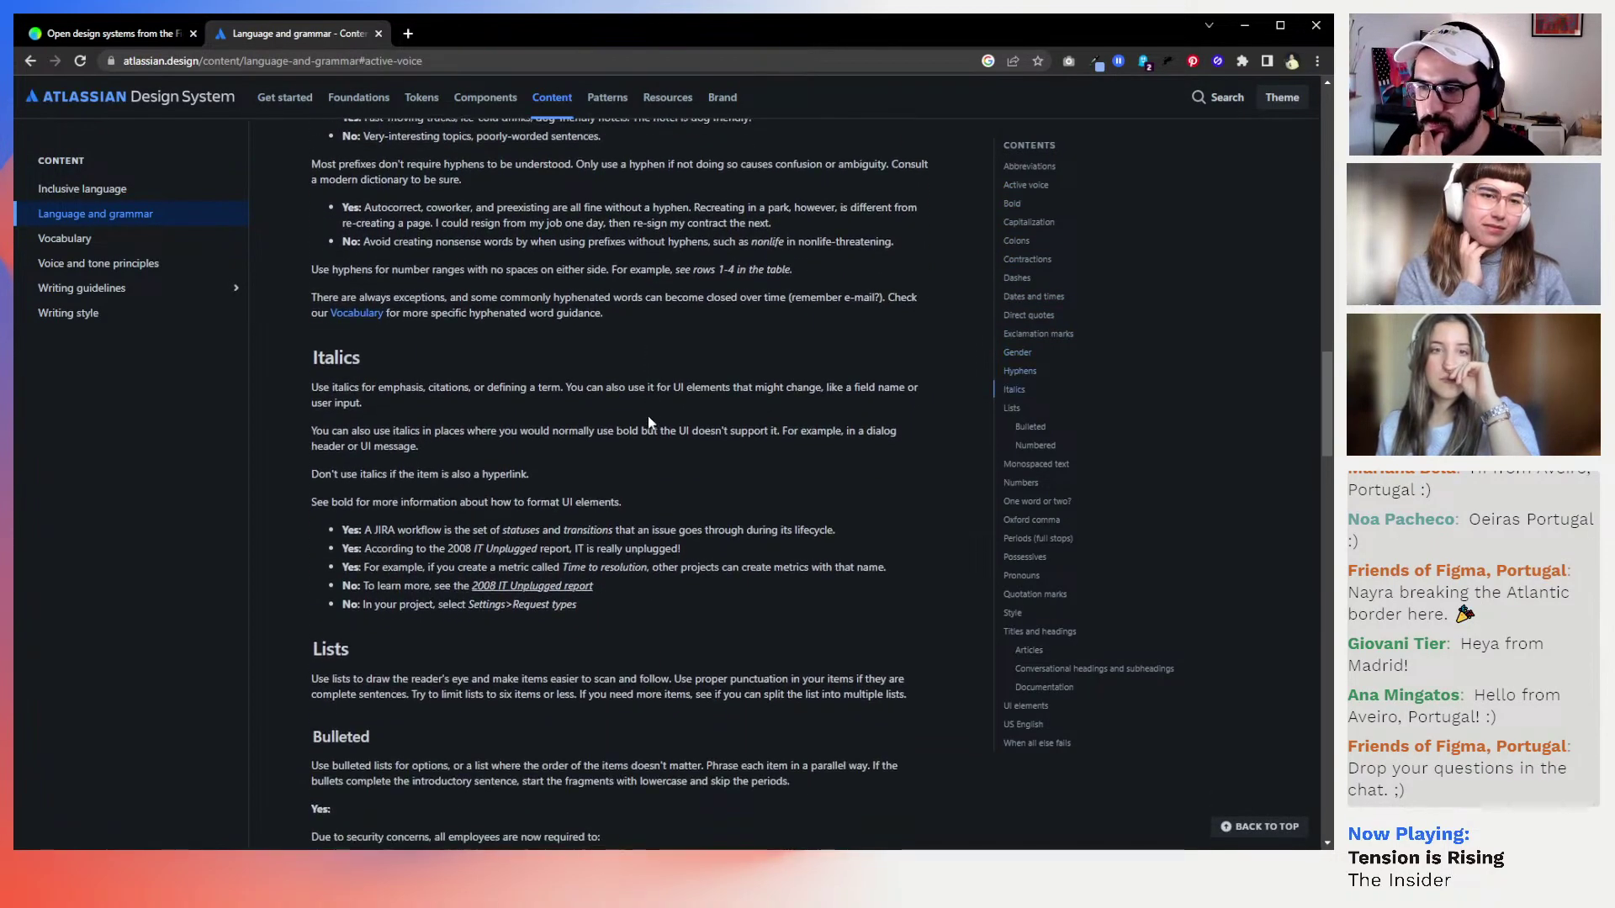
{"action": "scroll", "coordinate": [647, 421], "scroll_direction": "down", "scroll_amount": 1}
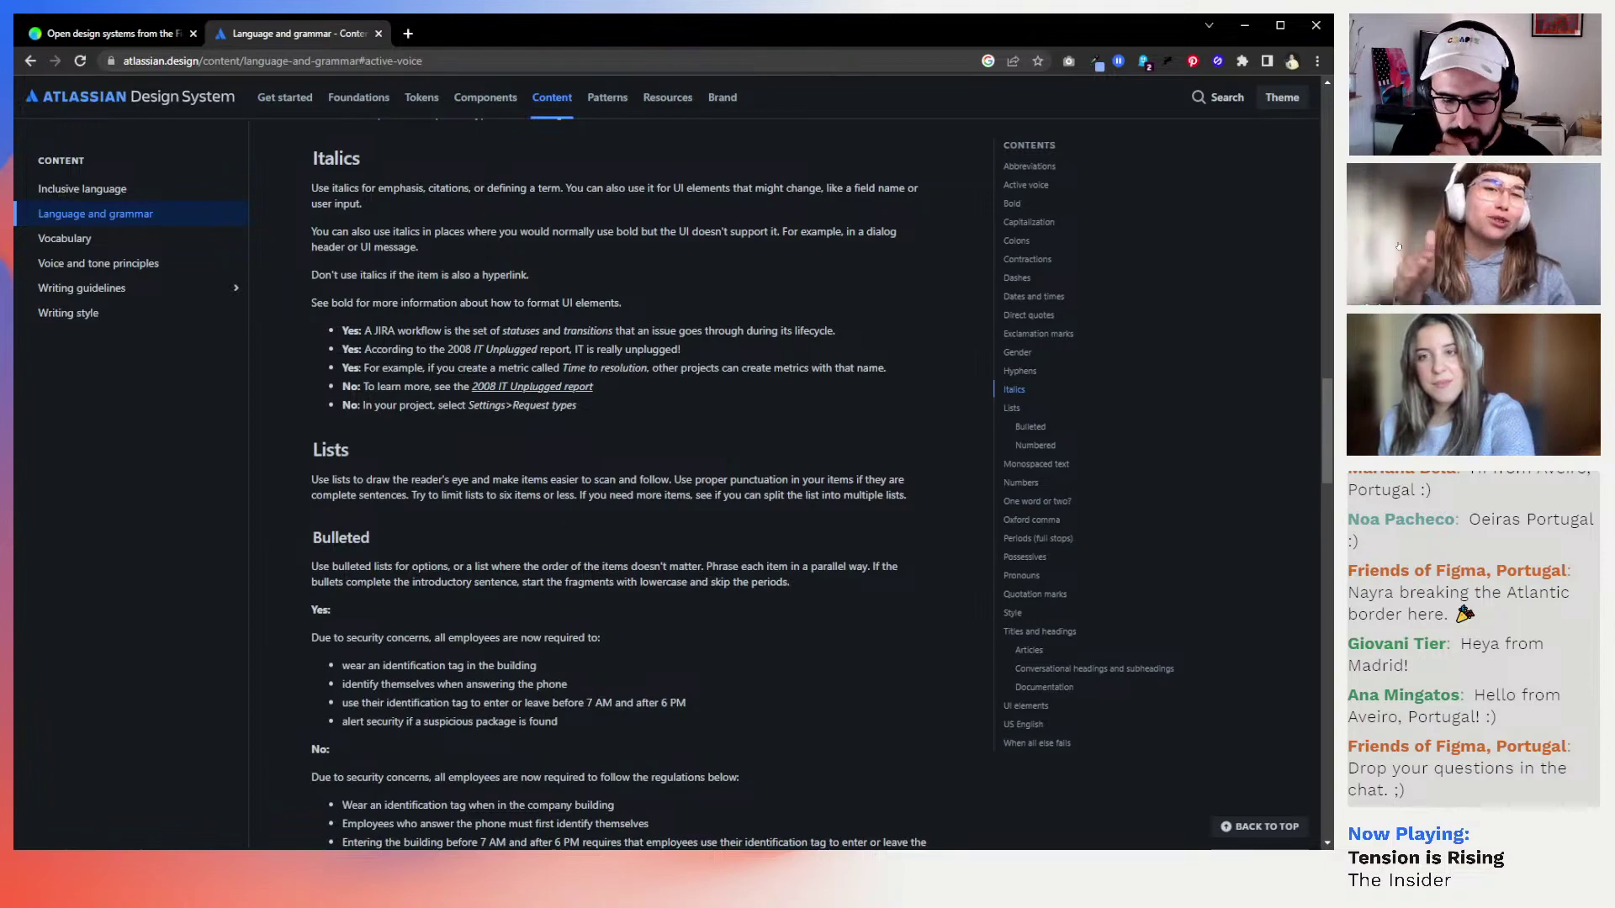
{"action": "scroll", "coordinate": [439, 471], "scroll_direction": "down", "scroll_amount": 5}
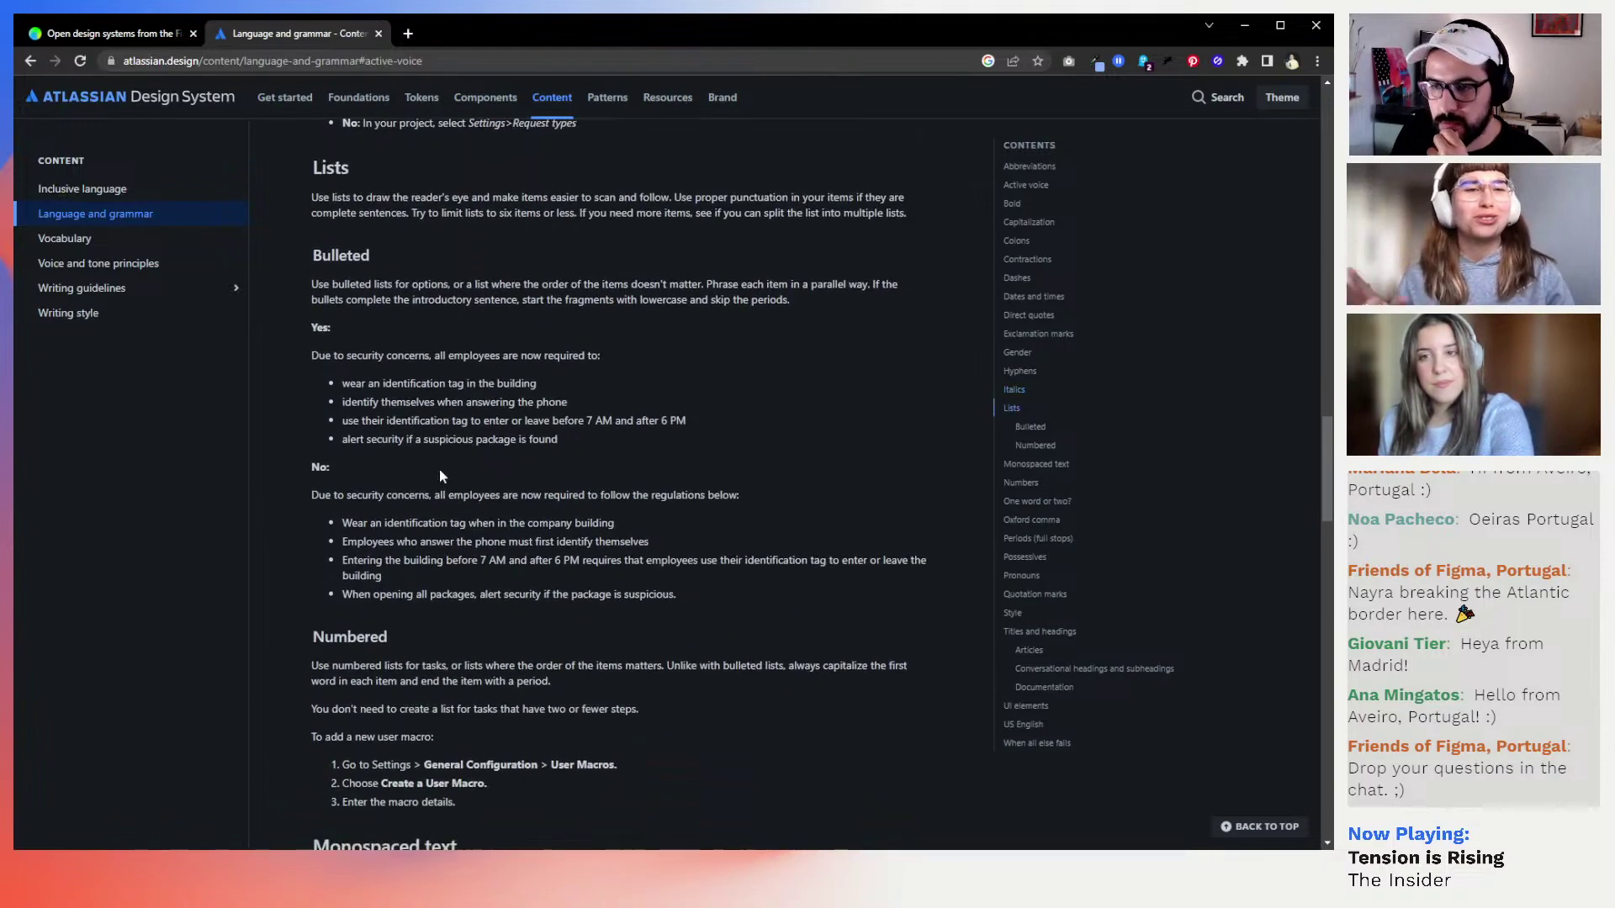
{"action": "scroll", "coordinate": [441, 467], "scroll_direction": "down", "scroll_amount": 4}
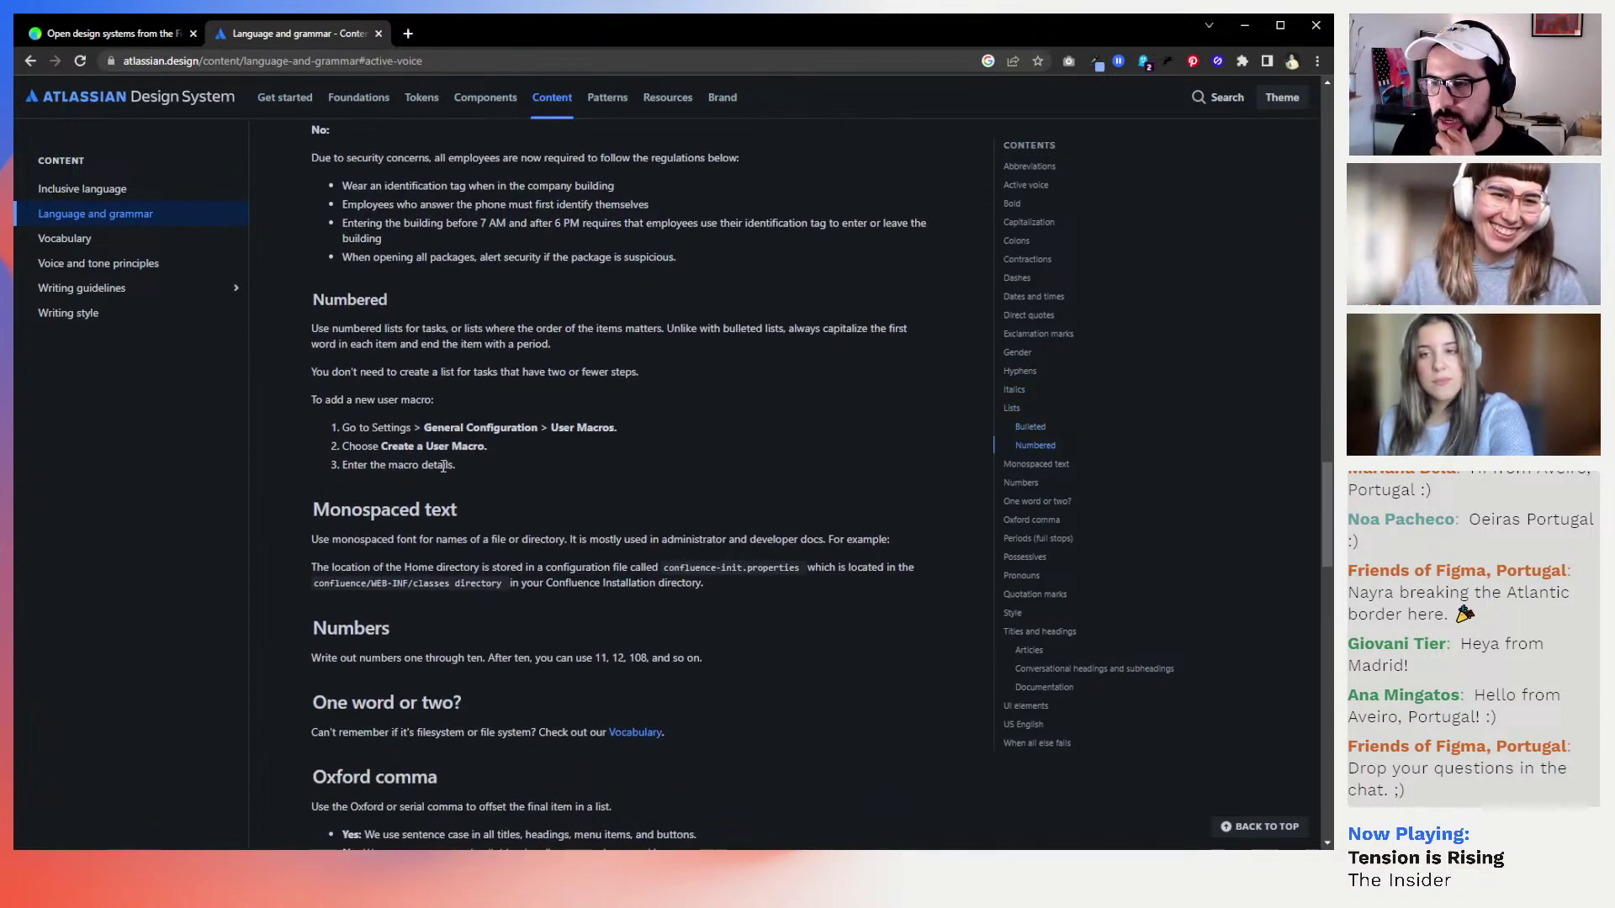
{"action": "scroll", "coordinate": [444, 467], "scroll_direction": "down", "scroll_amount": 3}
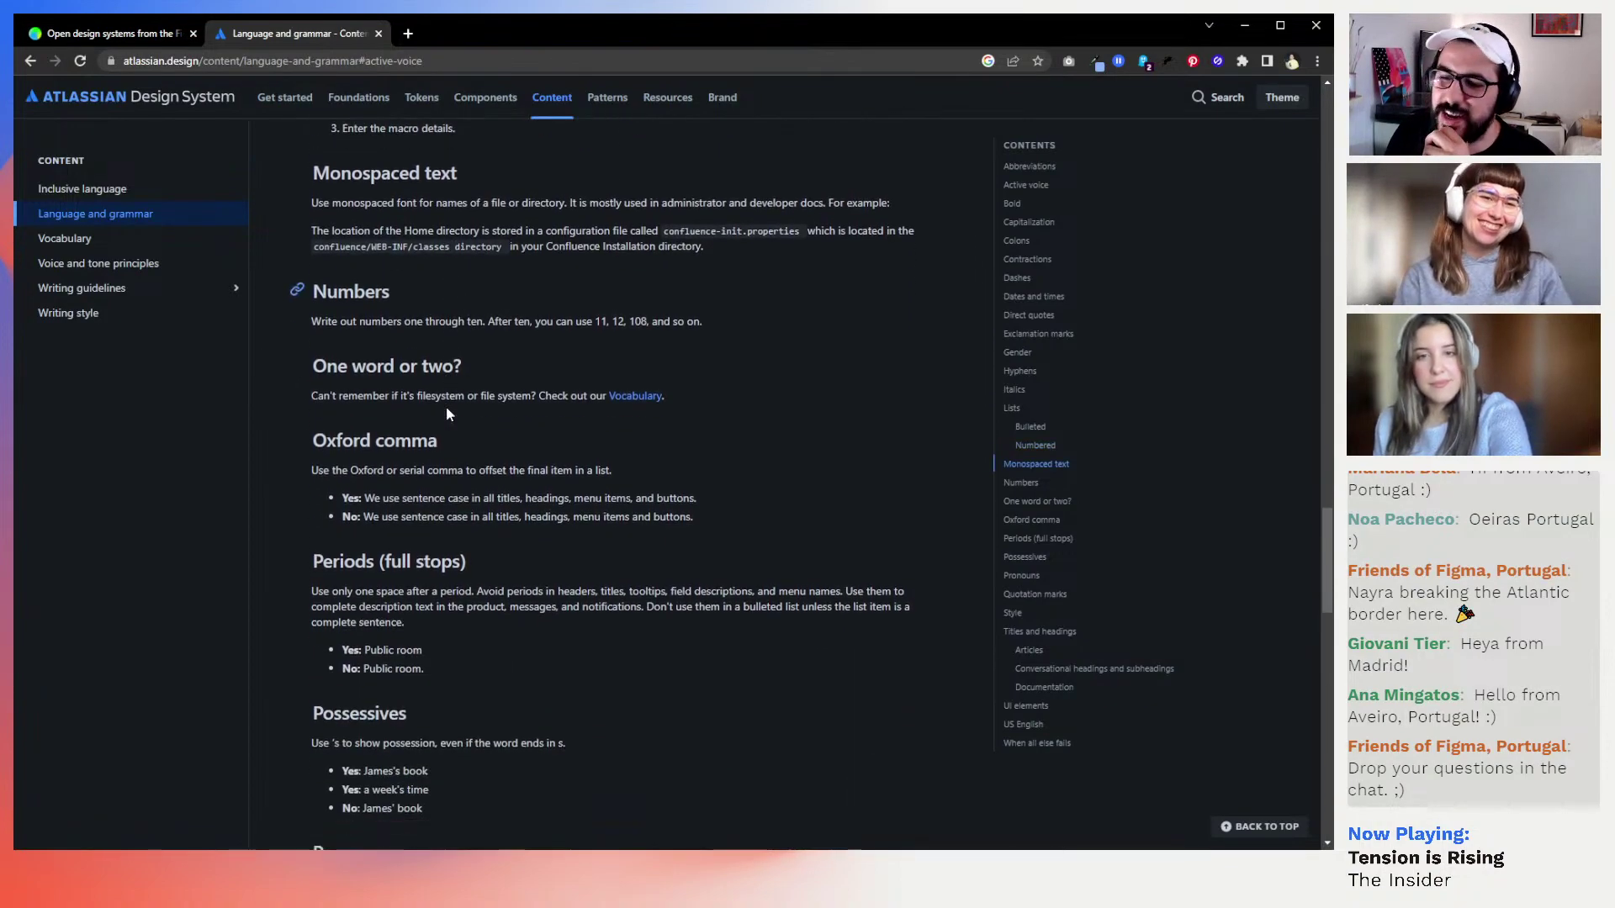
Look at the Vocabulary page, then open Voice and tone principles and read through to the Empower to inspire action section
{"action": "left_click", "coordinate": [80, 238]}
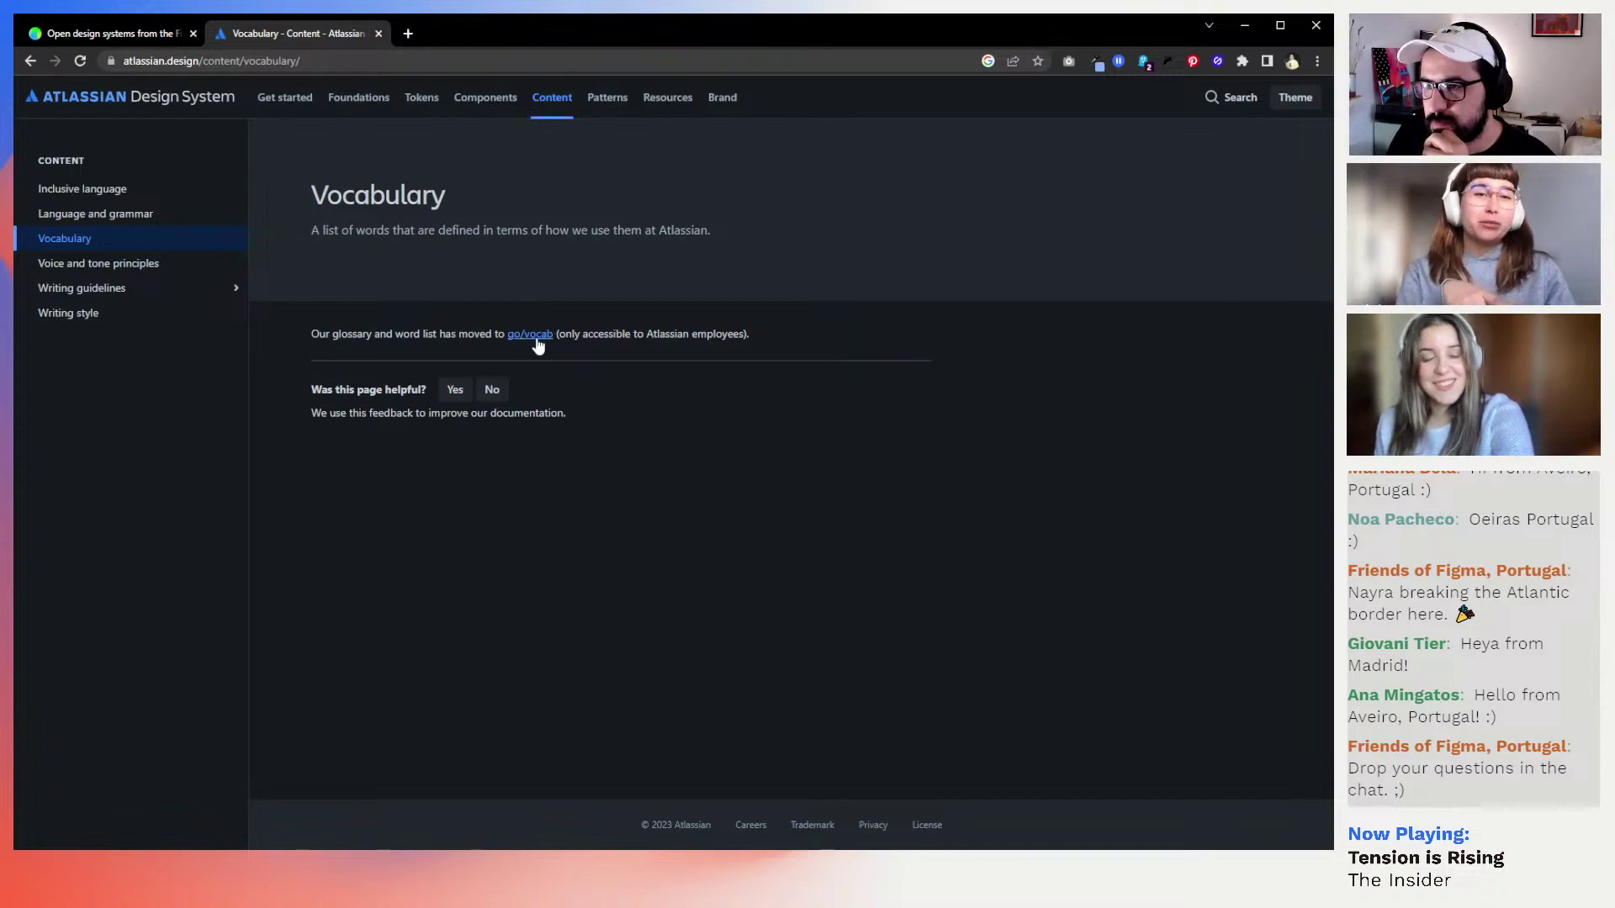
{"action": "left_click", "coordinate": [101, 266]}
{"action": "scroll", "coordinate": [455, 337], "scroll_direction": "down", "scroll_amount": 2}
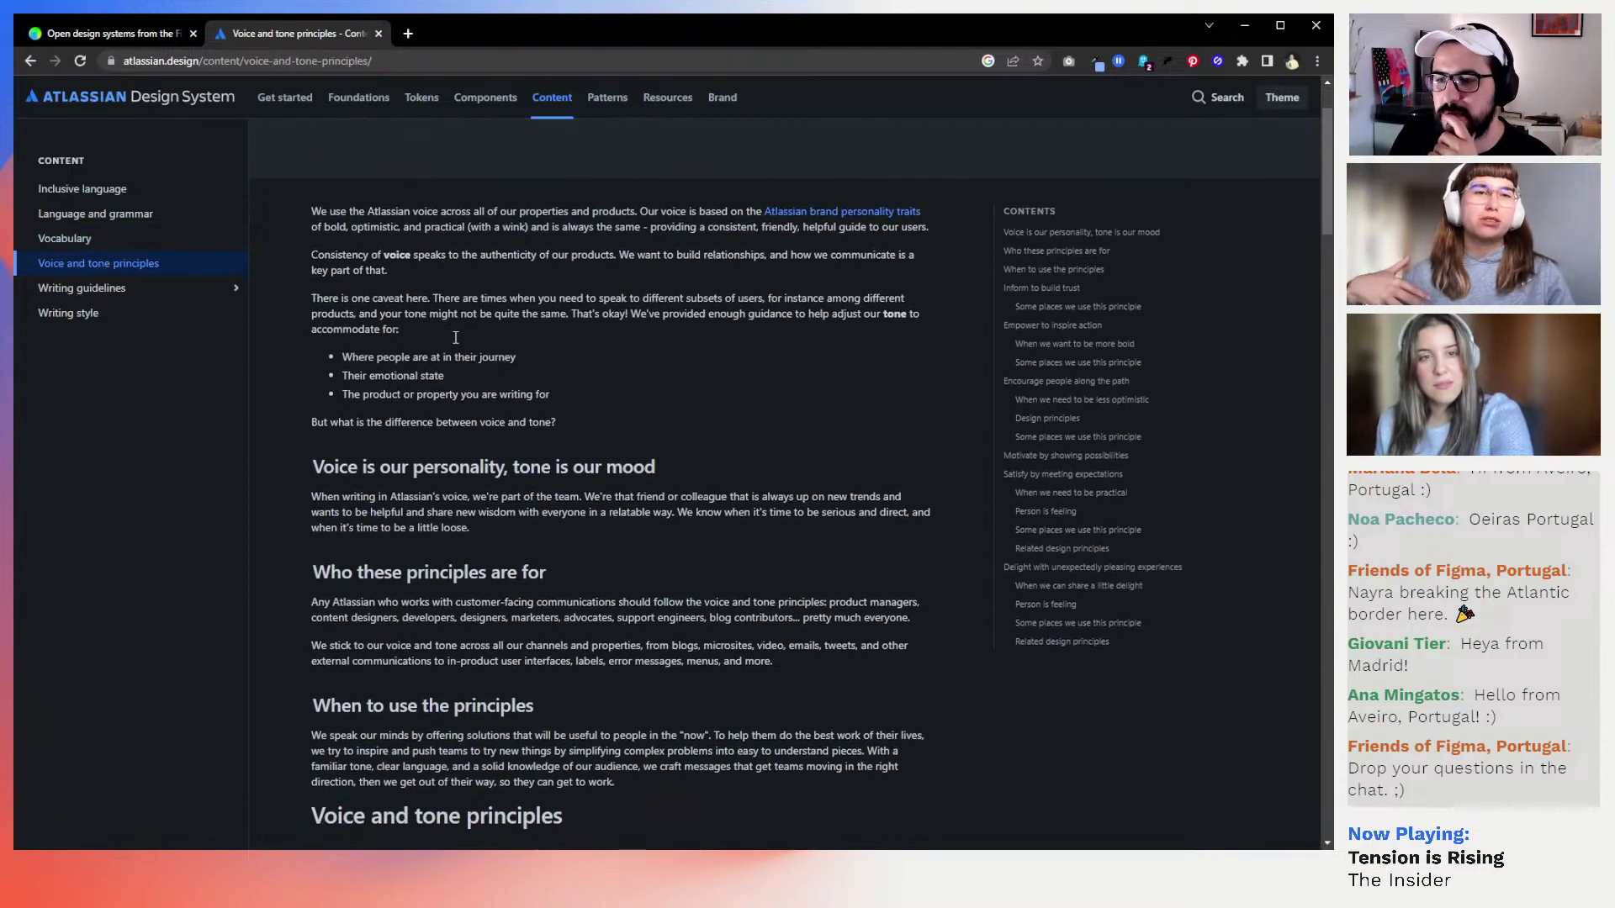
{"action": "scroll", "coordinate": [455, 337], "scroll_direction": "down", "scroll_amount": 6}
{"action": "scroll", "coordinate": [454, 341], "scroll_direction": "down", "scroll_amount": 3}
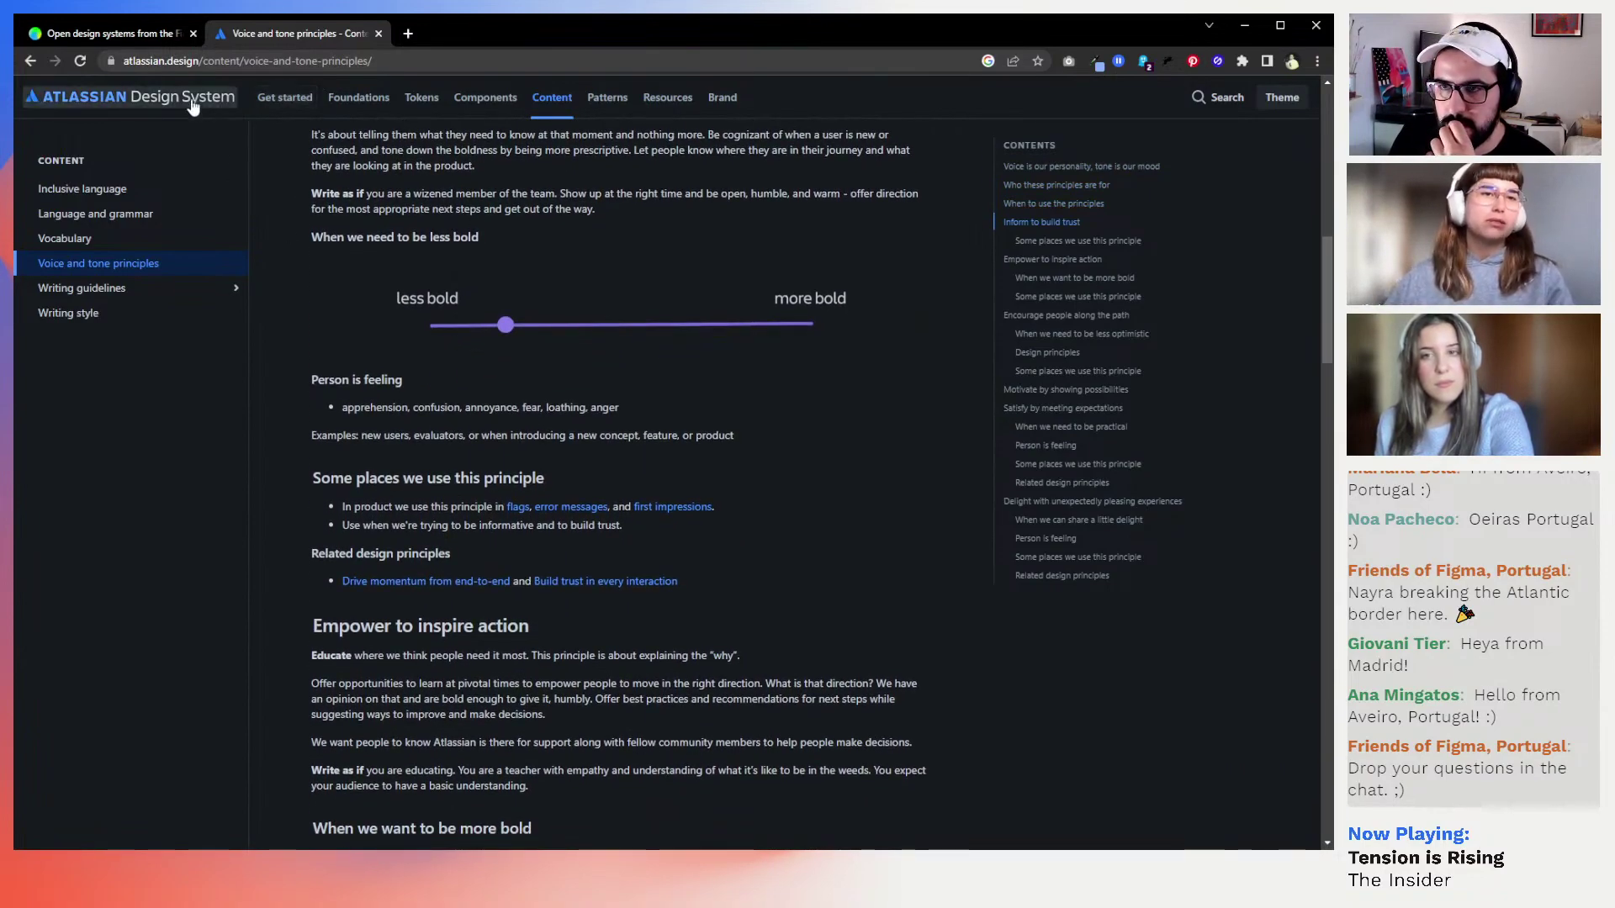
{"action": "scroll", "coordinate": [305, 403], "scroll_direction": "down", "scroll_amount": 2}
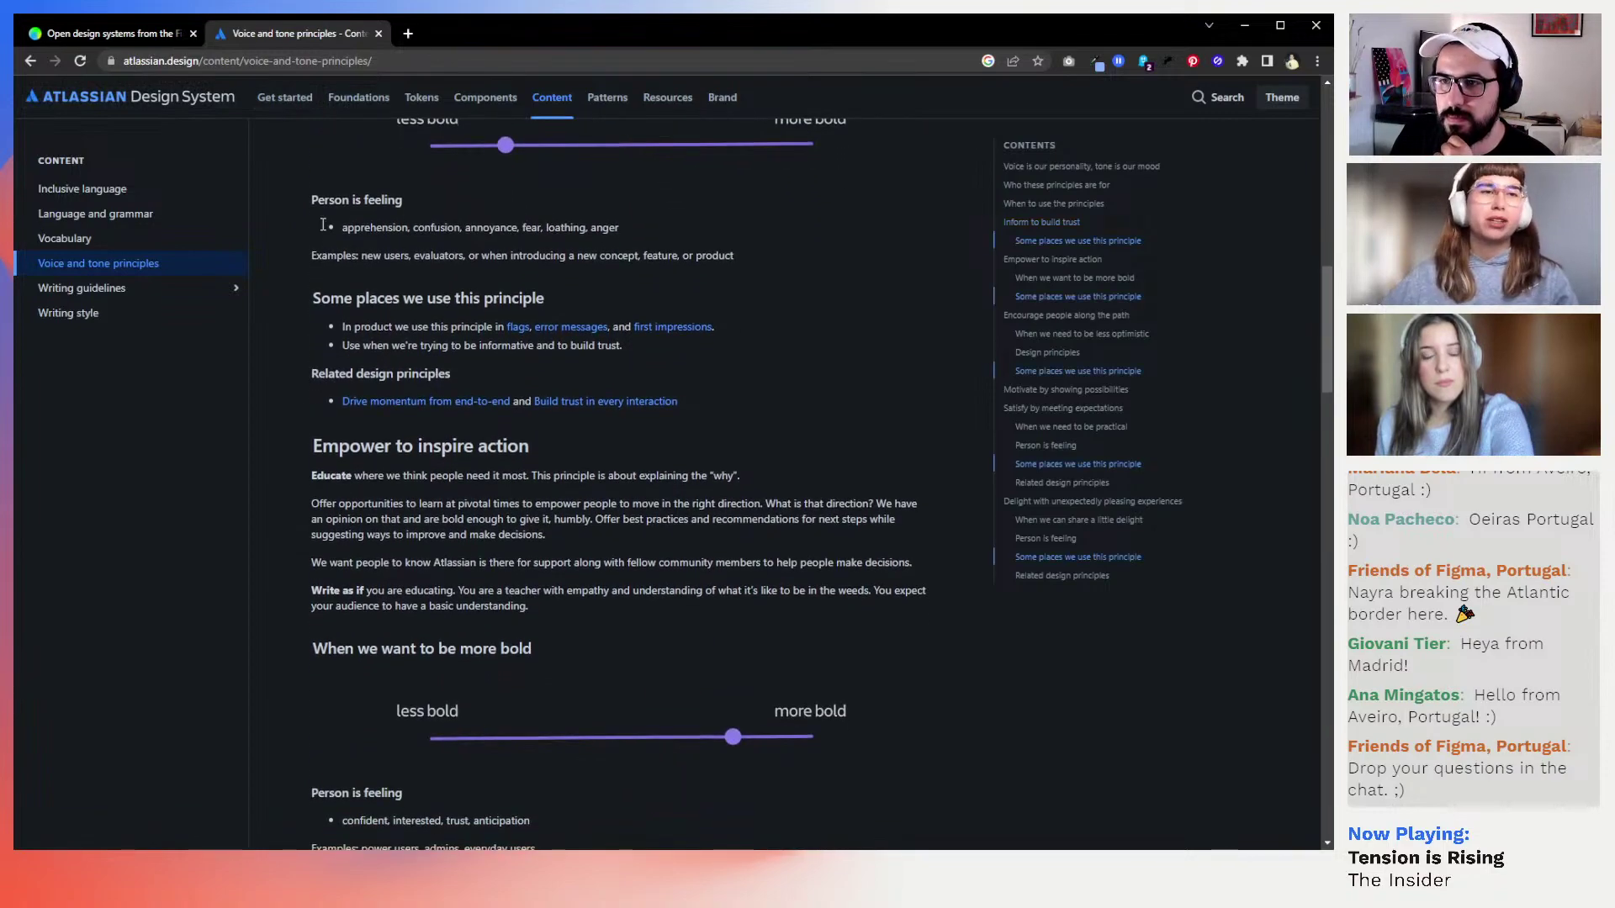
Open the Foundations overview and expand both Color entries to show their subpages
{"action": "left_click", "coordinate": [343, 101]}
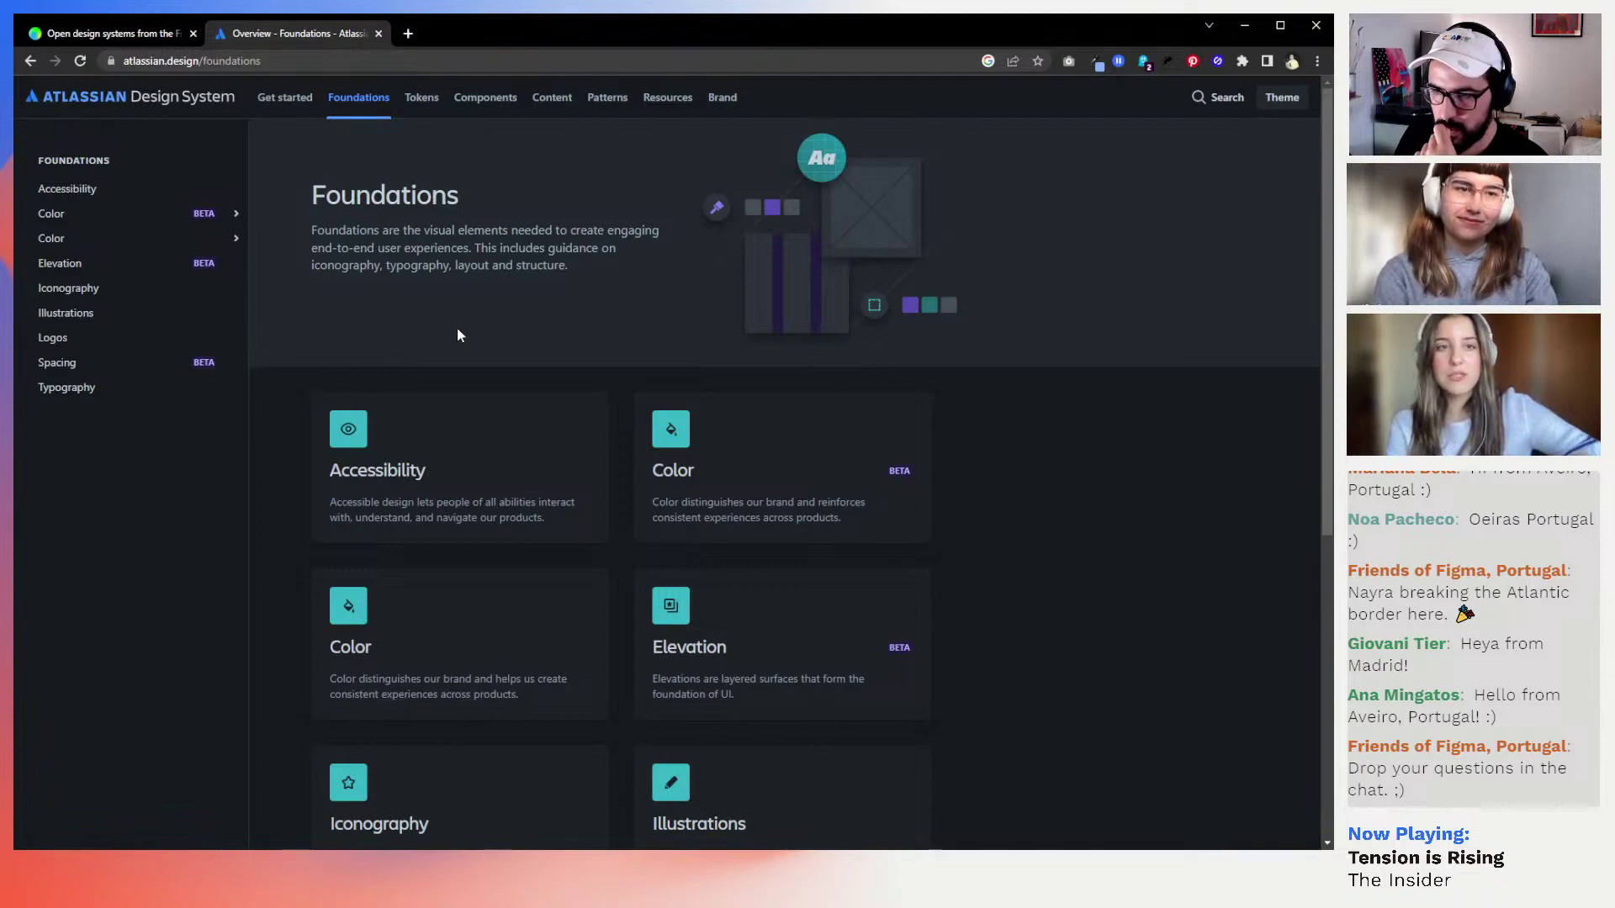
{"action": "left_click", "coordinate": [237, 218]}
{"action": "left_click", "coordinate": [237, 292]}
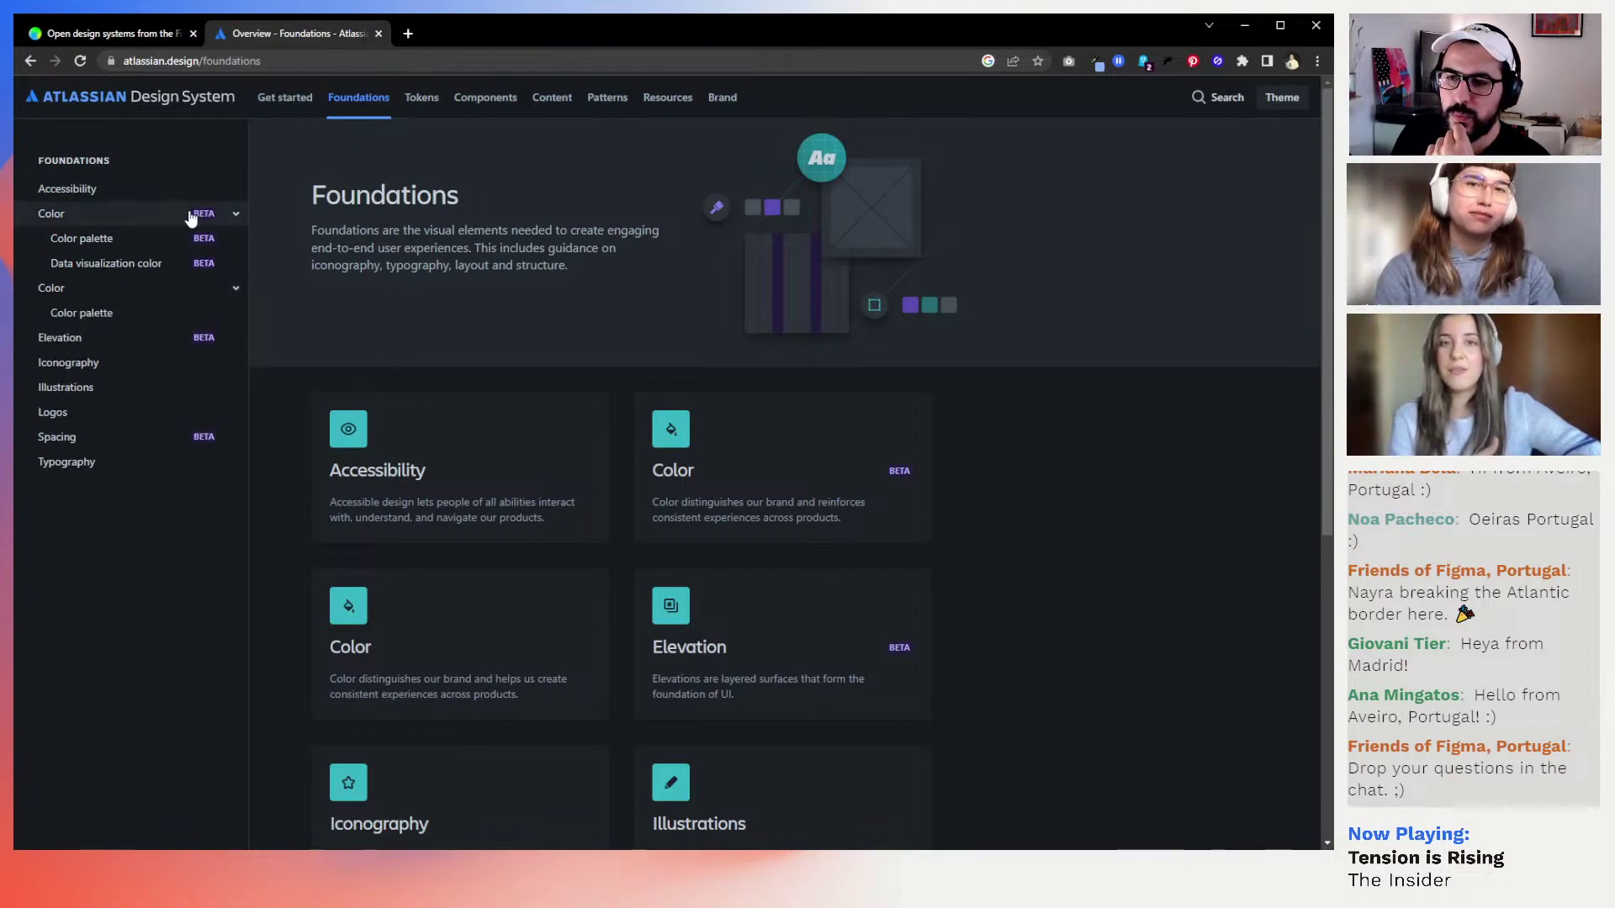
Review the palettes on the original, non-beta Color page and open the beta Color page
{"action": "left_click", "coordinate": [127, 289]}
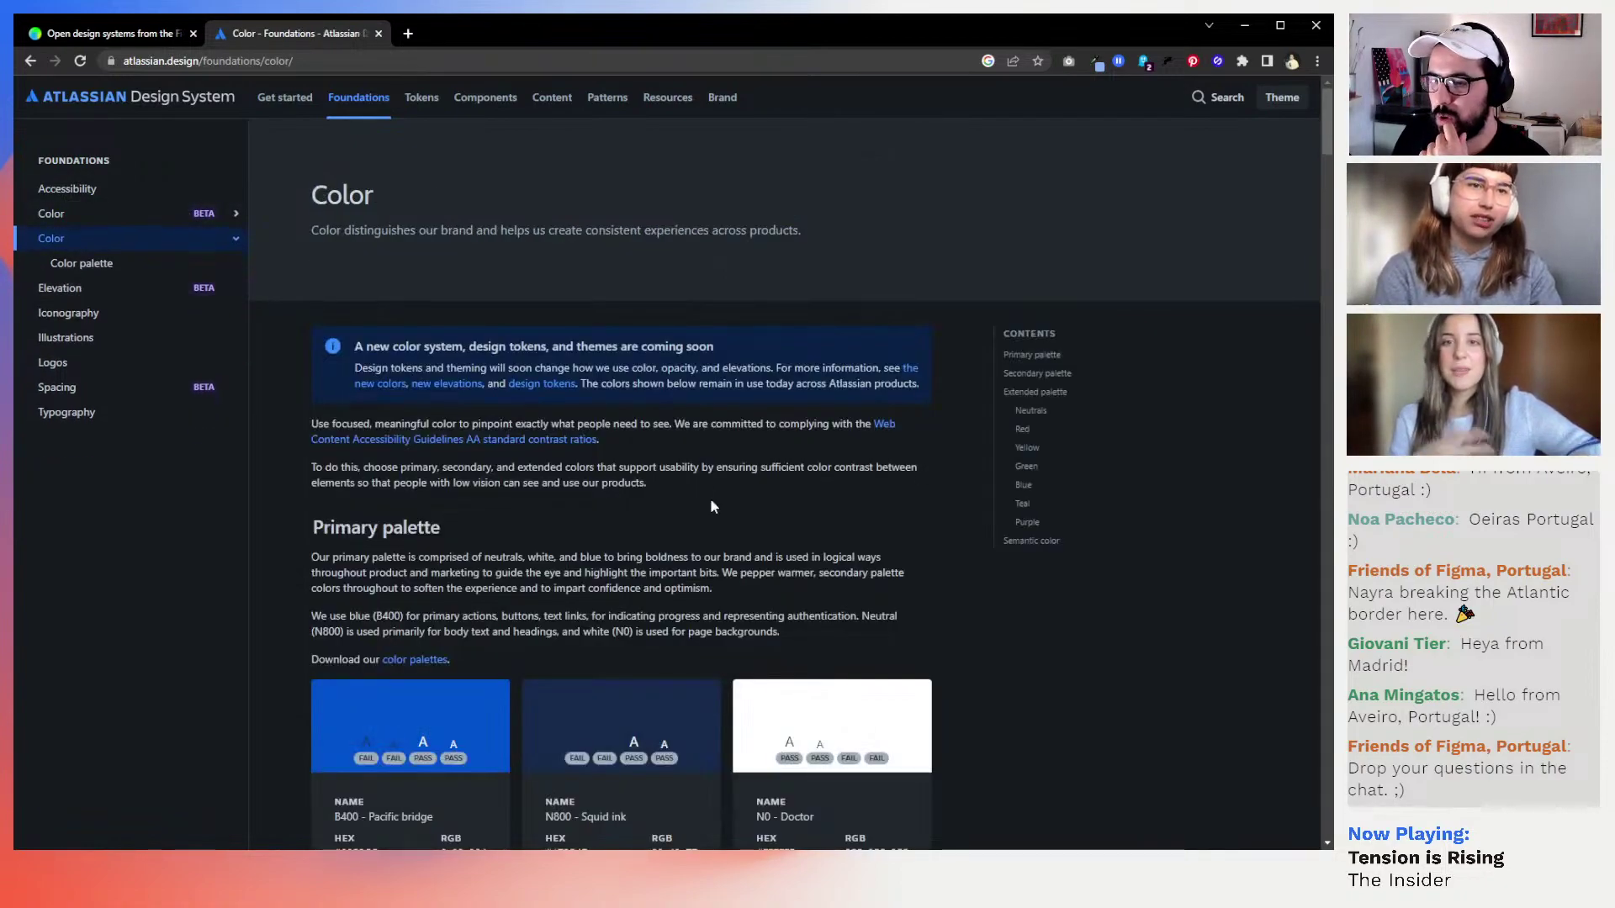
{"action": "scroll", "coordinate": [711, 502], "scroll_direction": "down", "scroll_amount": 8}
{"action": "scroll", "coordinate": [551, 518], "scroll_direction": "up", "scroll_amount": 4}
{"action": "scroll", "coordinate": [551, 522], "scroll_direction": "down", "scroll_amount": 4}
{"action": "scroll", "coordinate": [552, 518], "scroll_direction": "down", "scroll_amount": 2}
{"action": "scroll", "coordinate": [552, 518], "scroll_direction": "up", "scroll_amount": 10}
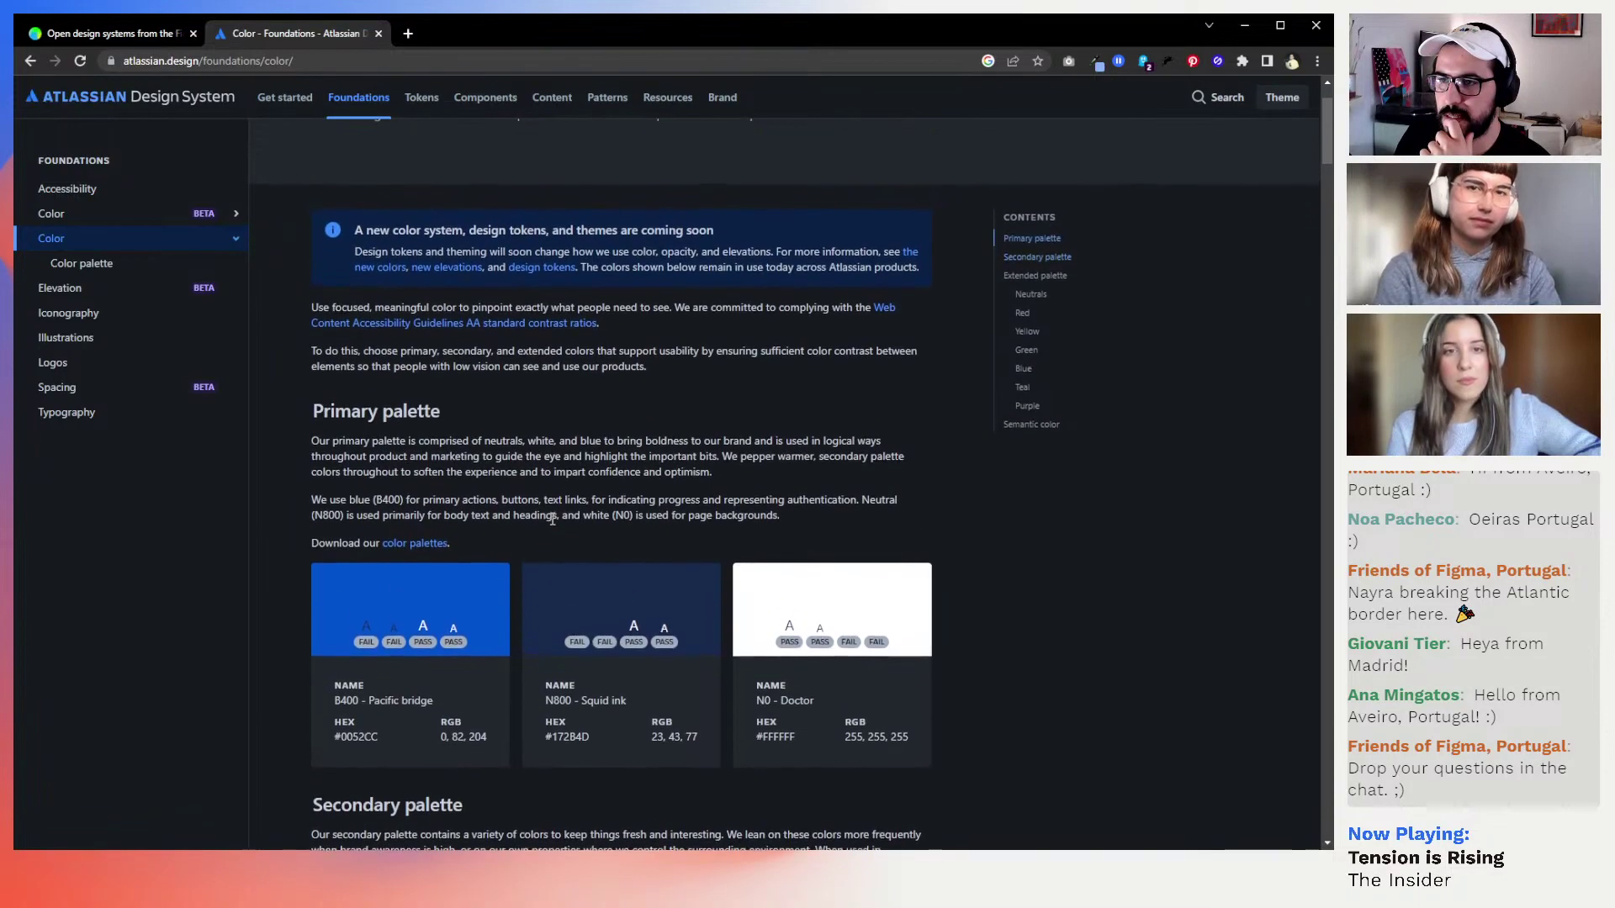
{"action": "scroll", "coordinate": [551, 518], "scroll_direction": "up", "scroll_amount": 2}
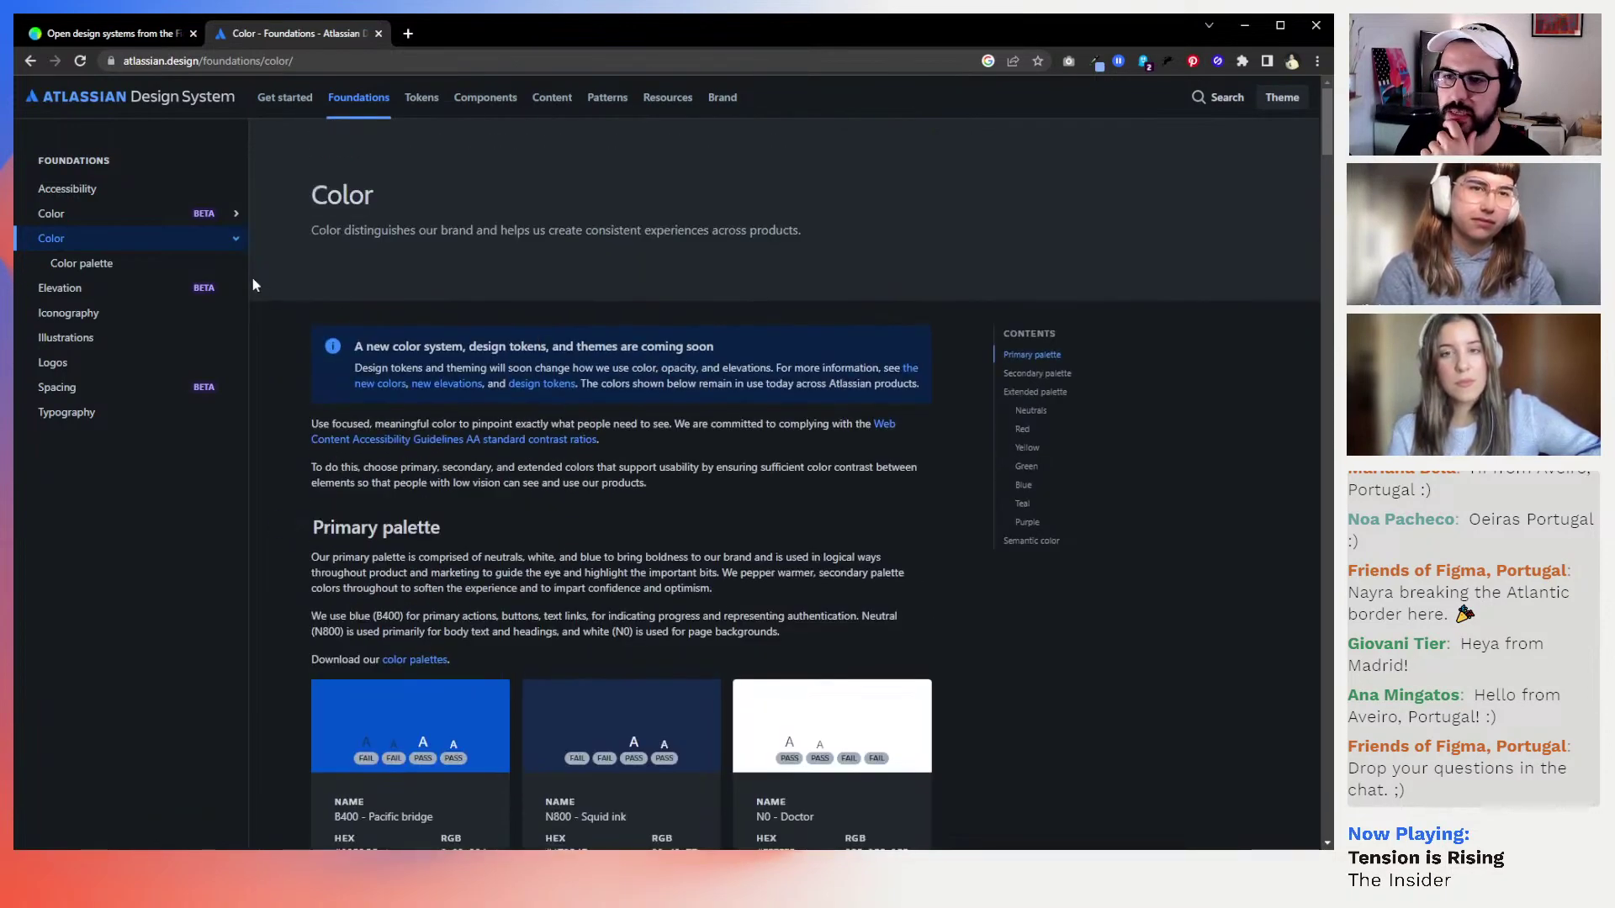
{"action": "left_click", "coordinate": [164, 216]}
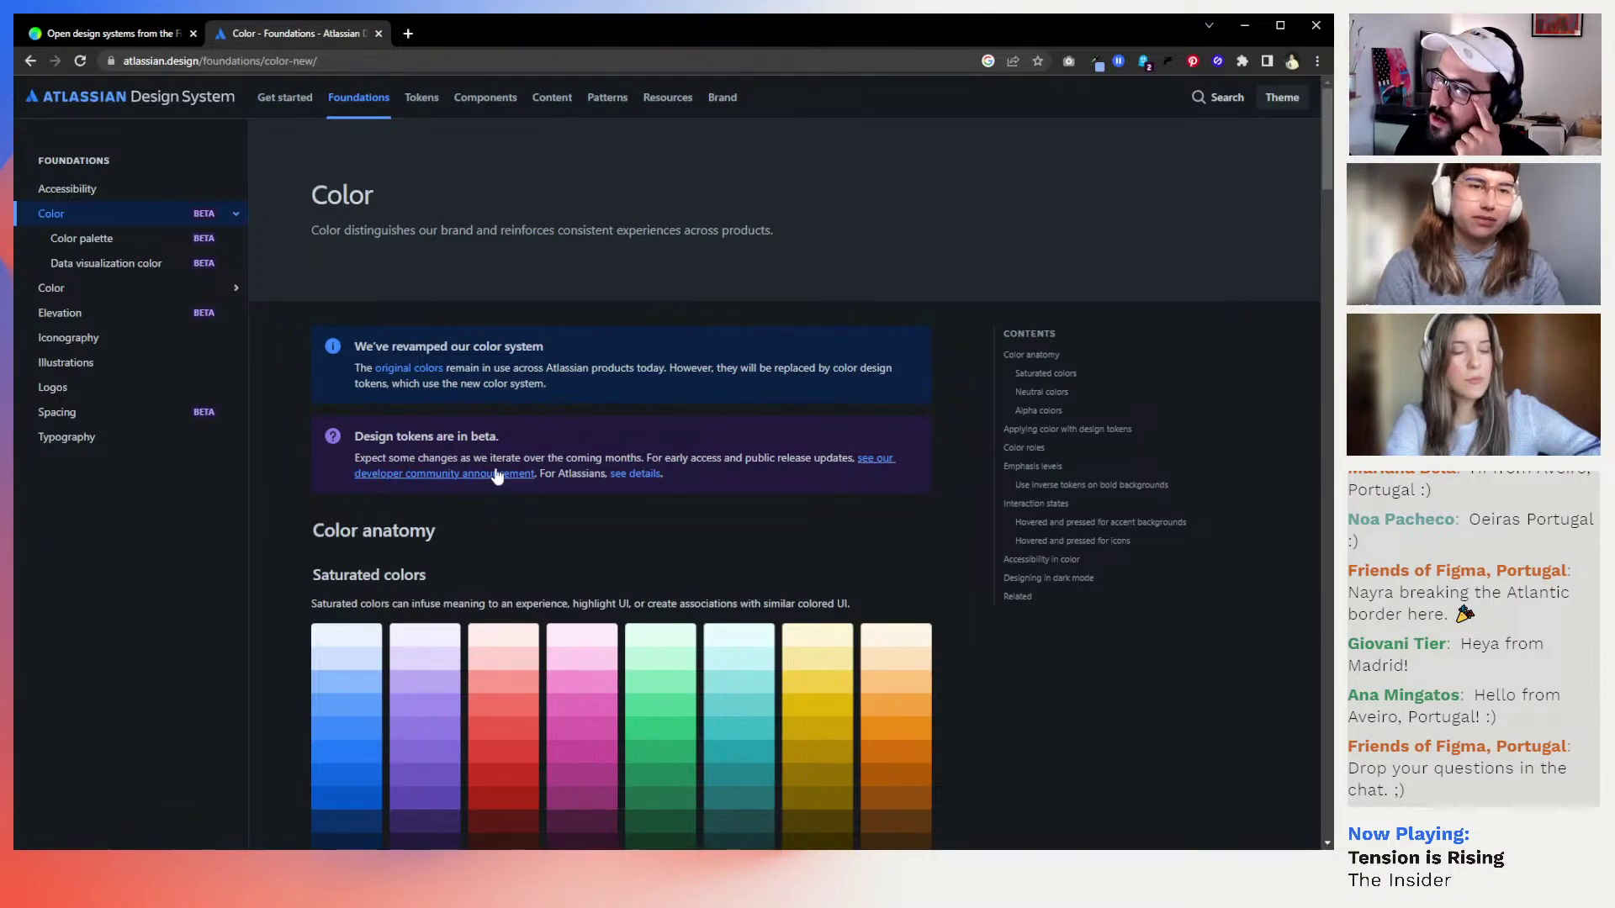
Open the Elevation page and read from Applying elevations and the dark theme guidance to Types of elevations
{"action": "left_click", "coordinate": [132, 312]}
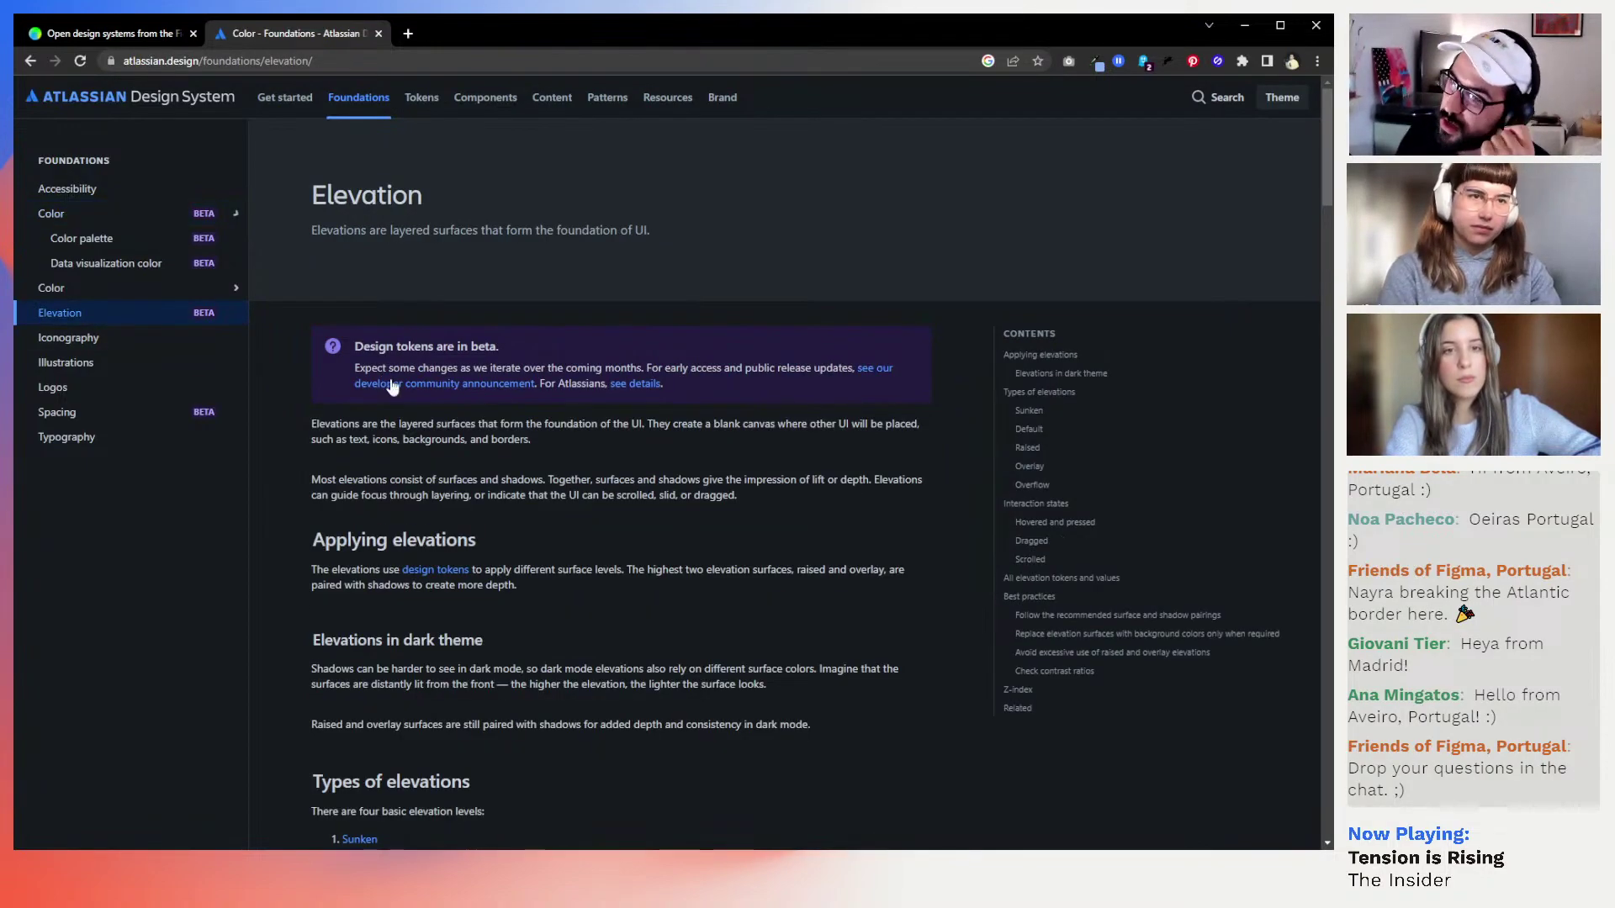
{"action": "scroll", "coordinate": [568, 363], "scroll_direction": "down", "scroll_amount": 1}
{"action": "scroll", "coordinate": [568, 364], "scroll_direction": "down", "scroll_amount": 2}
{"action": "scroll", "coordinate": [568, 363], "scroll_direction": "down", "scroll_amount": 5}
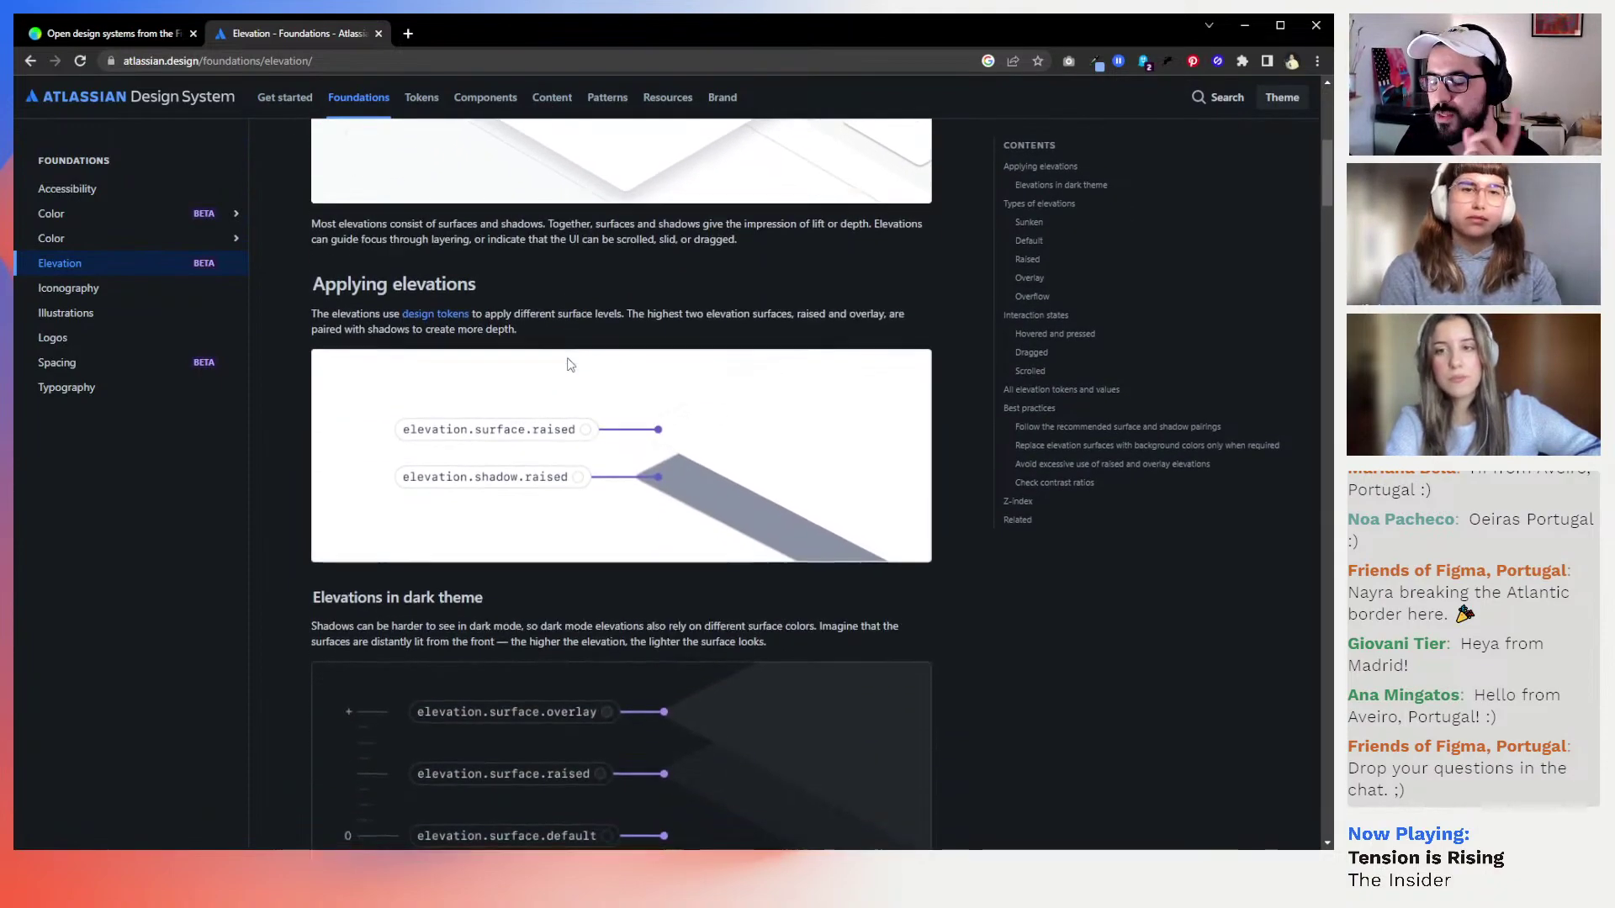
{"action": "scroll", "coordinate": [568, 363], "scroll_direction": "down", "scroll_amount": 1}
{"action": "scroll", "coordinate": [569, 363], "scroll_direction": "down", "scroll_amount": 6}
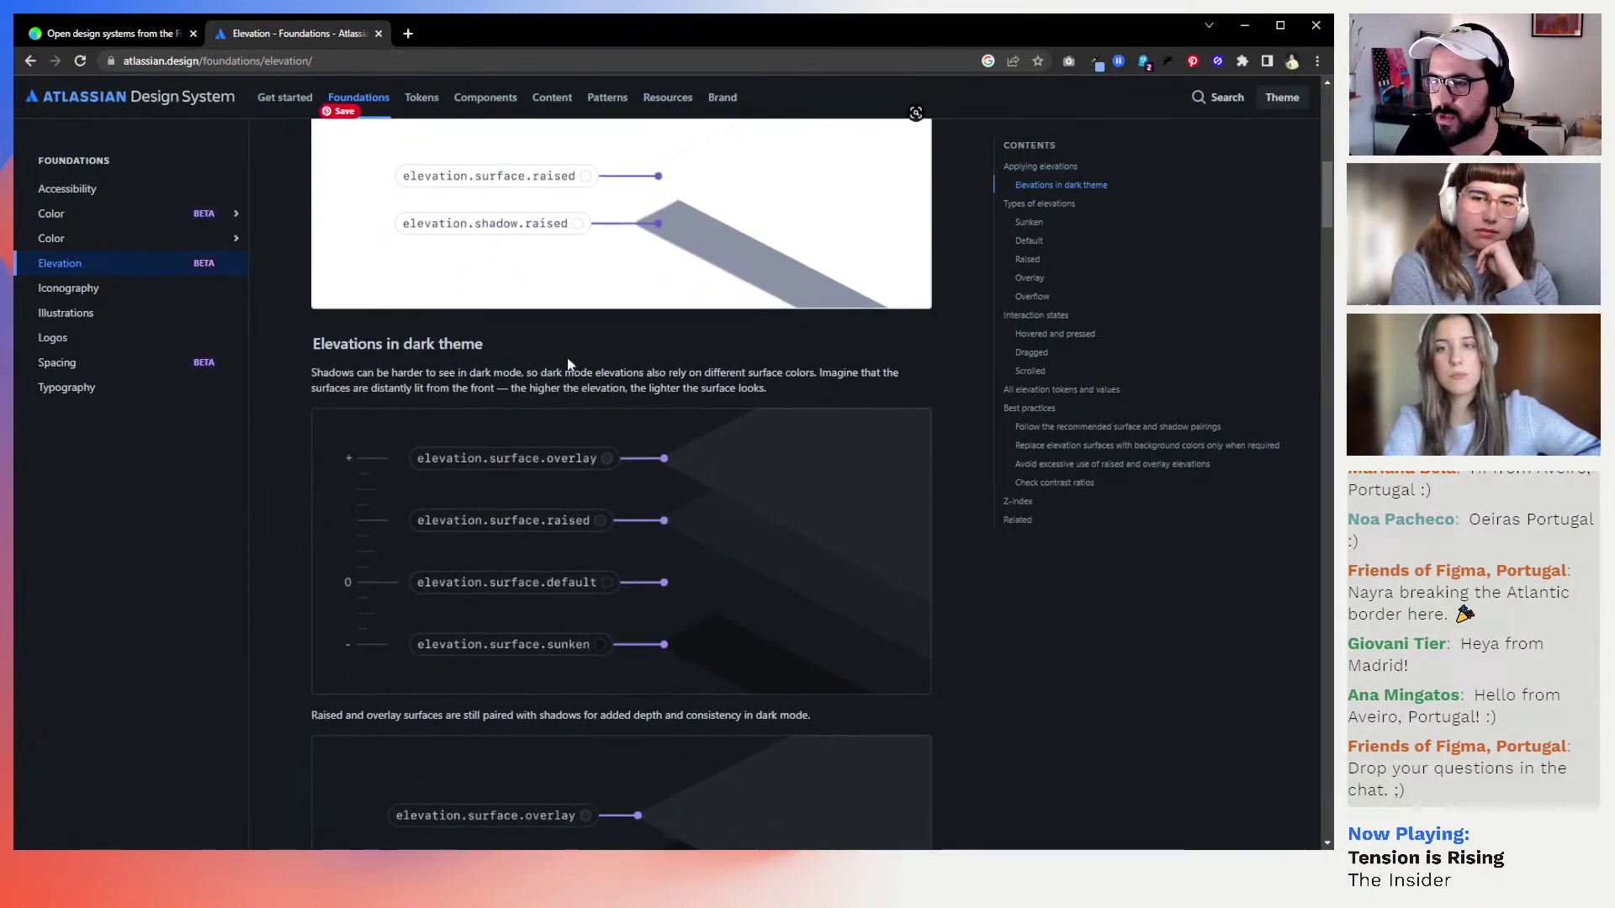
{"action": "scroll", "coordinate": [567, 364], "scroll_direction": "down", "scroll_amount": 1}
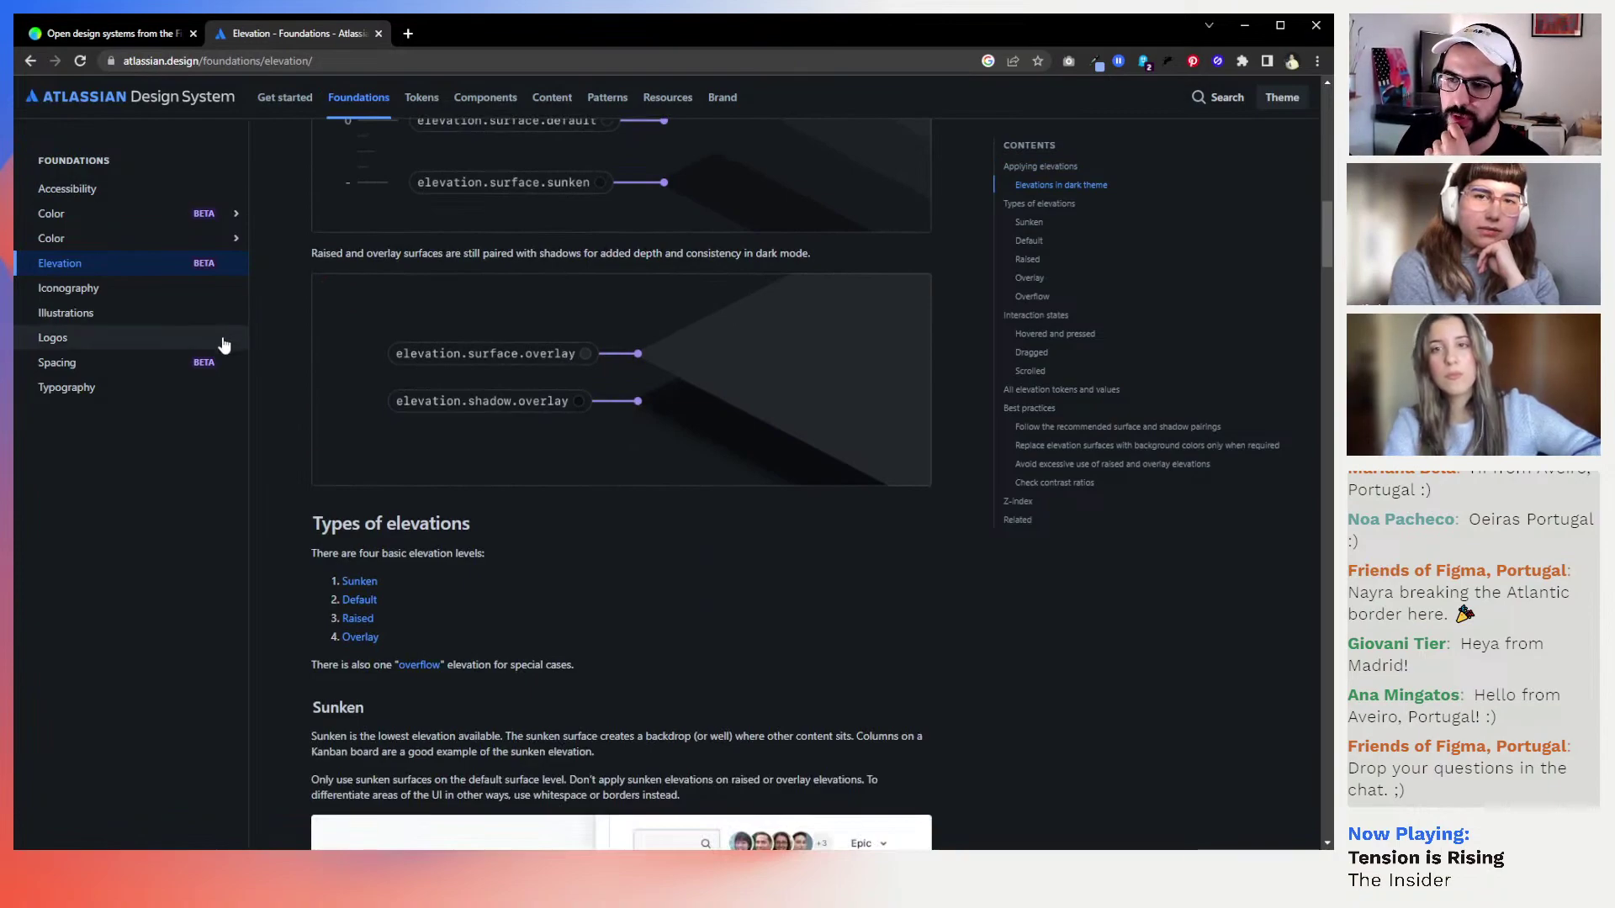
Open the Spacing page and read from the base unit and token scale to the small, medium and large values
{"action": "left_click", "coordinate": [209, 368]}
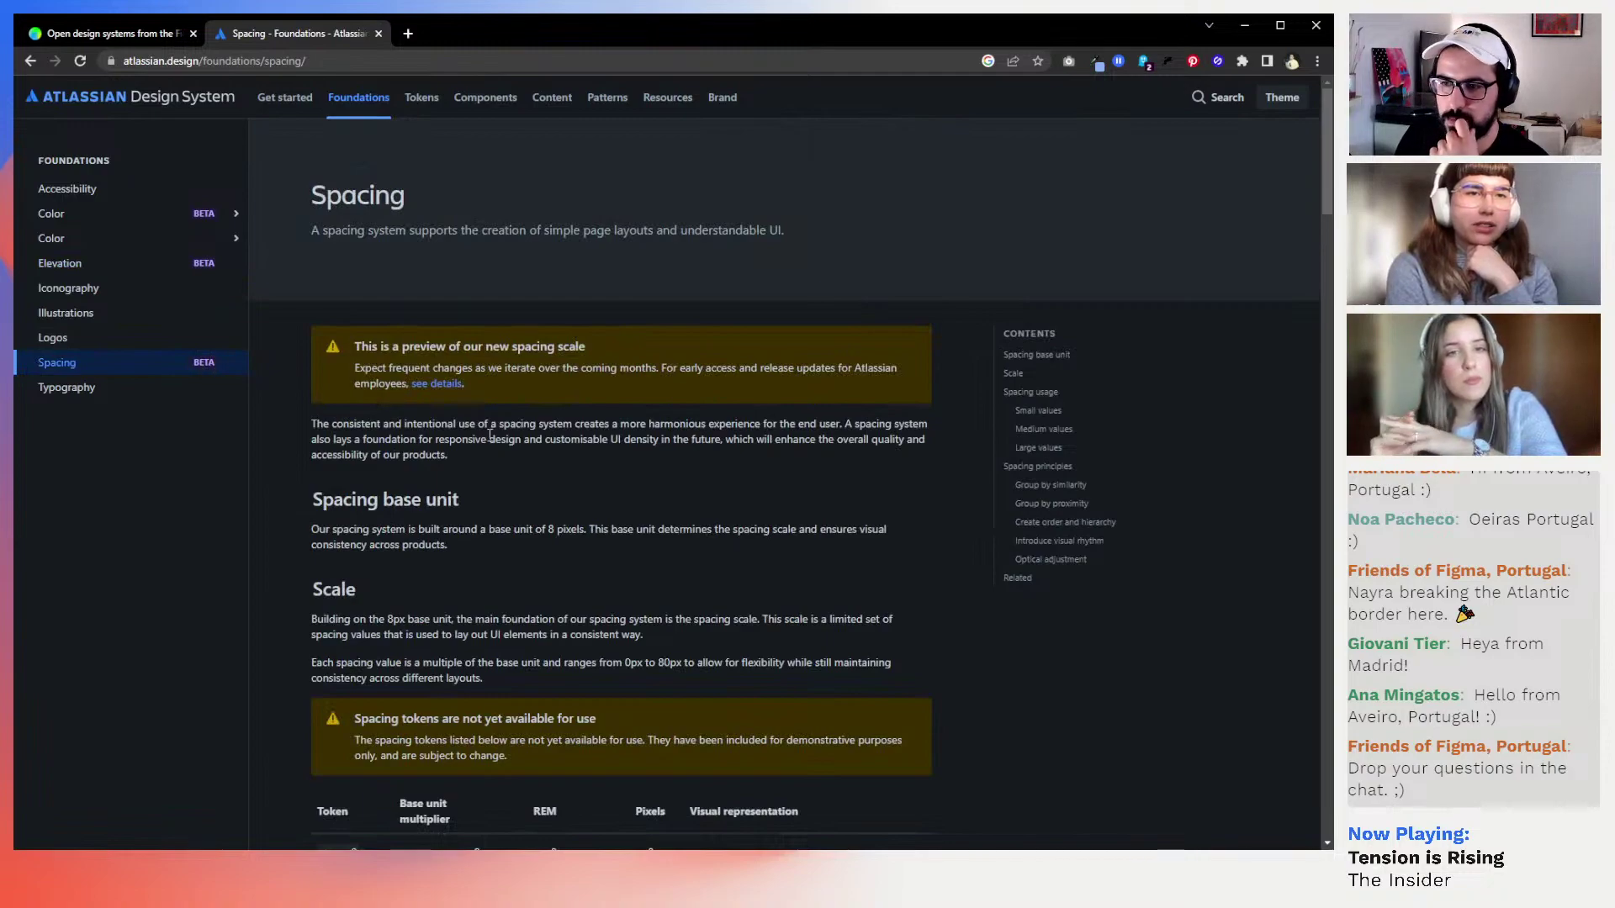
{"action": "scroll", "coordinate": [522, 437], "scroll_direction": "down", "scroll_amount": 7}
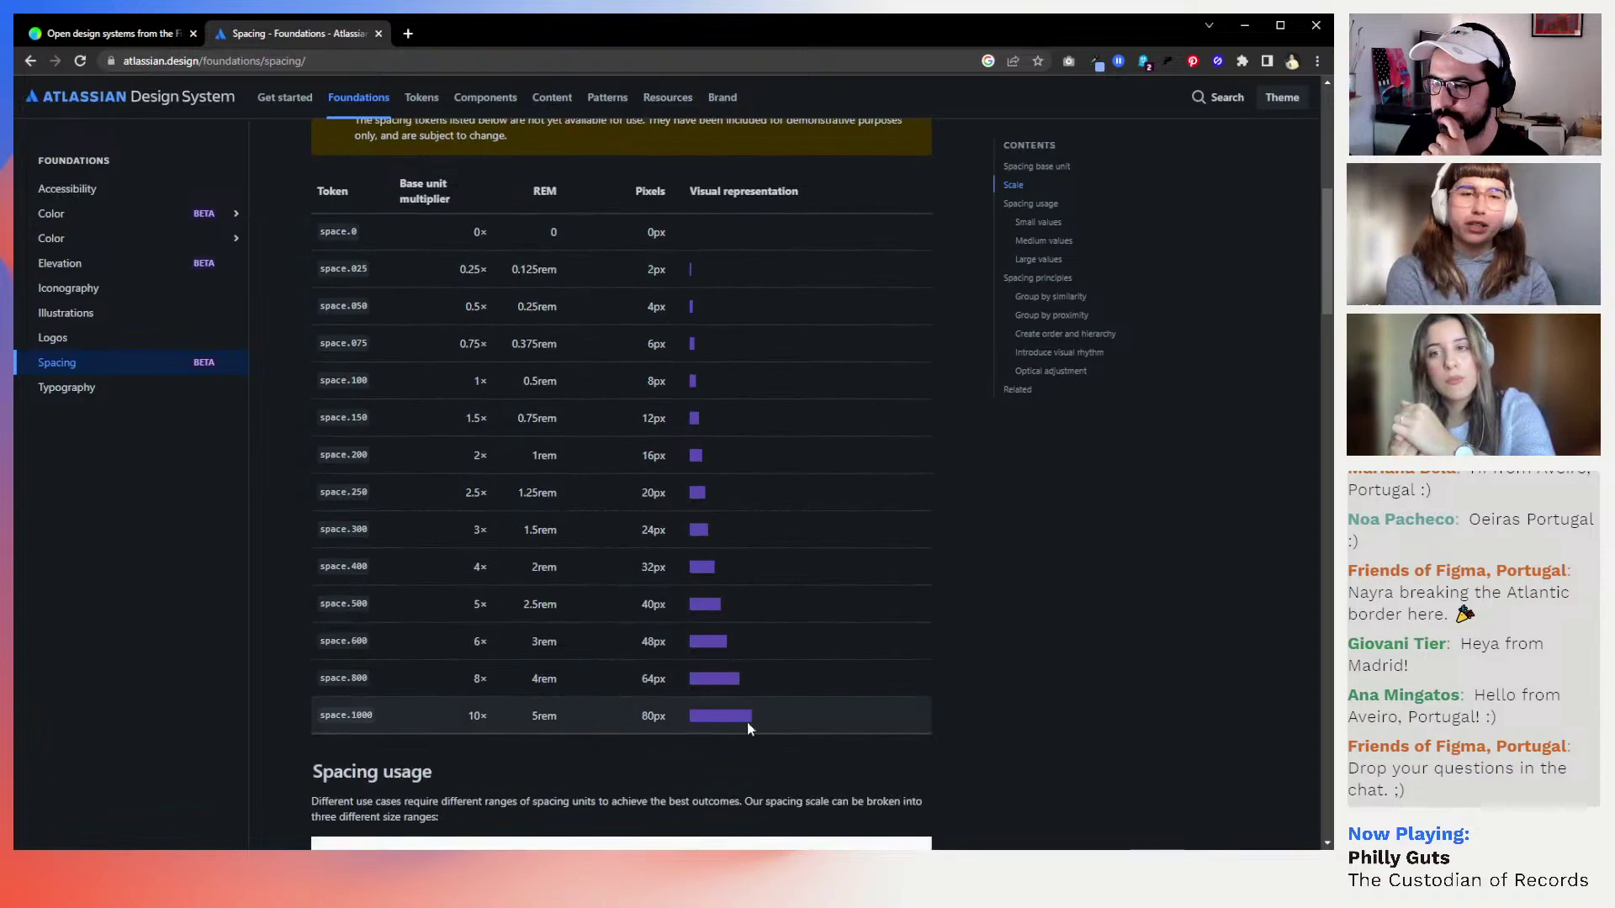
{"action": "scroll", "coordinate": [623, 653], "scroll_direction": "down", "scroll_amount": 7}
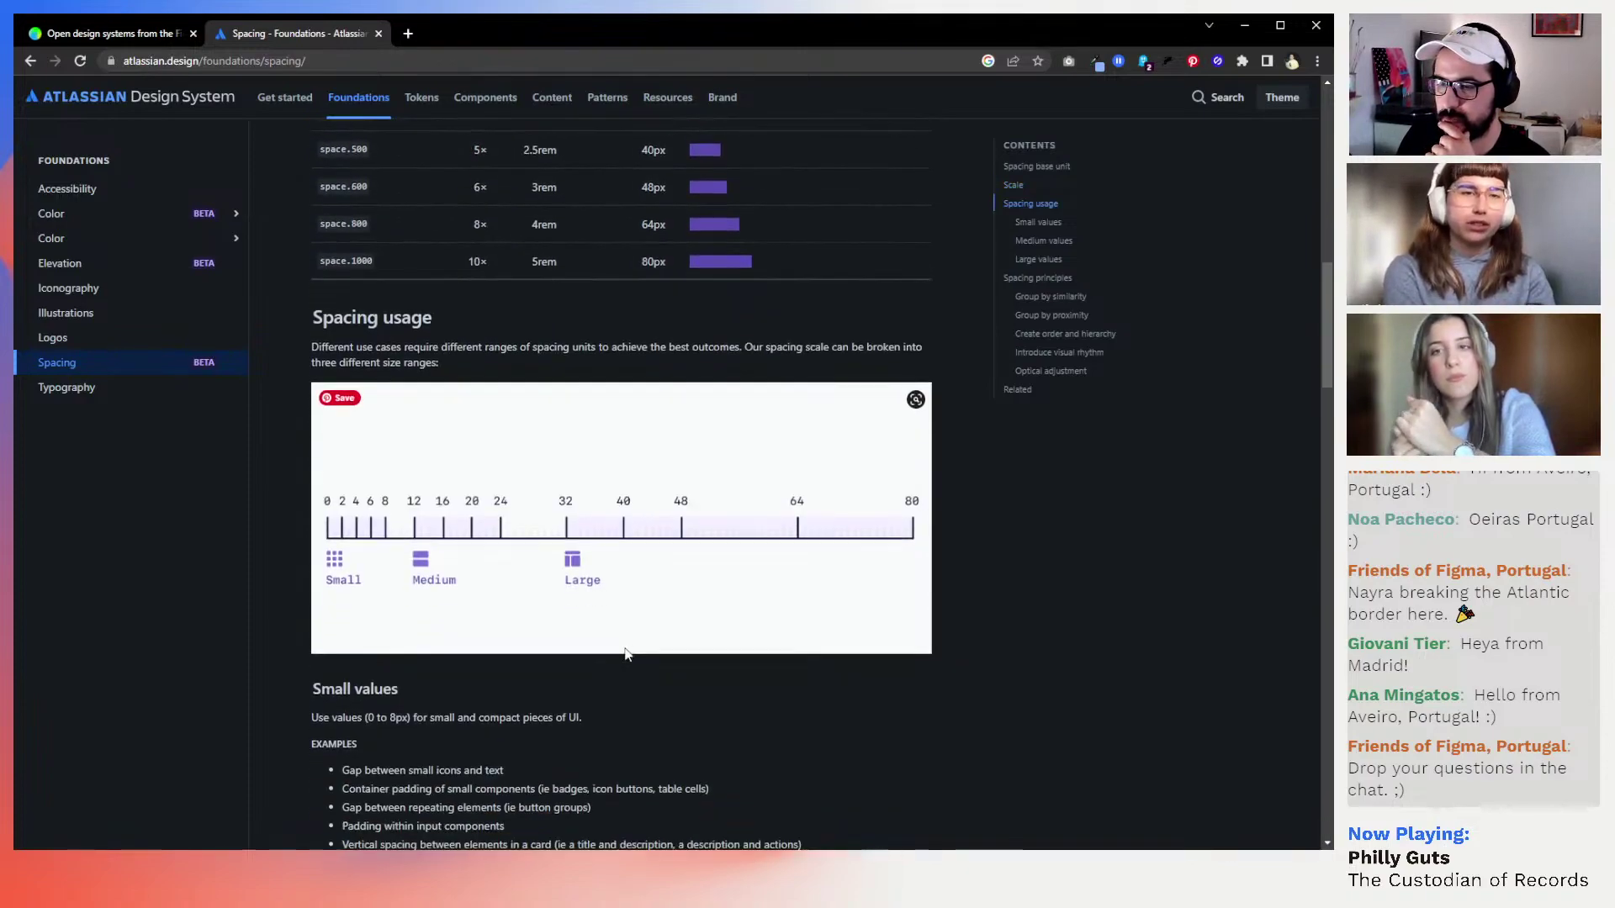
{"action": "scroll", "coordinate": [624, 643], "scroll_direction": "down", "scroll_amount": 3}
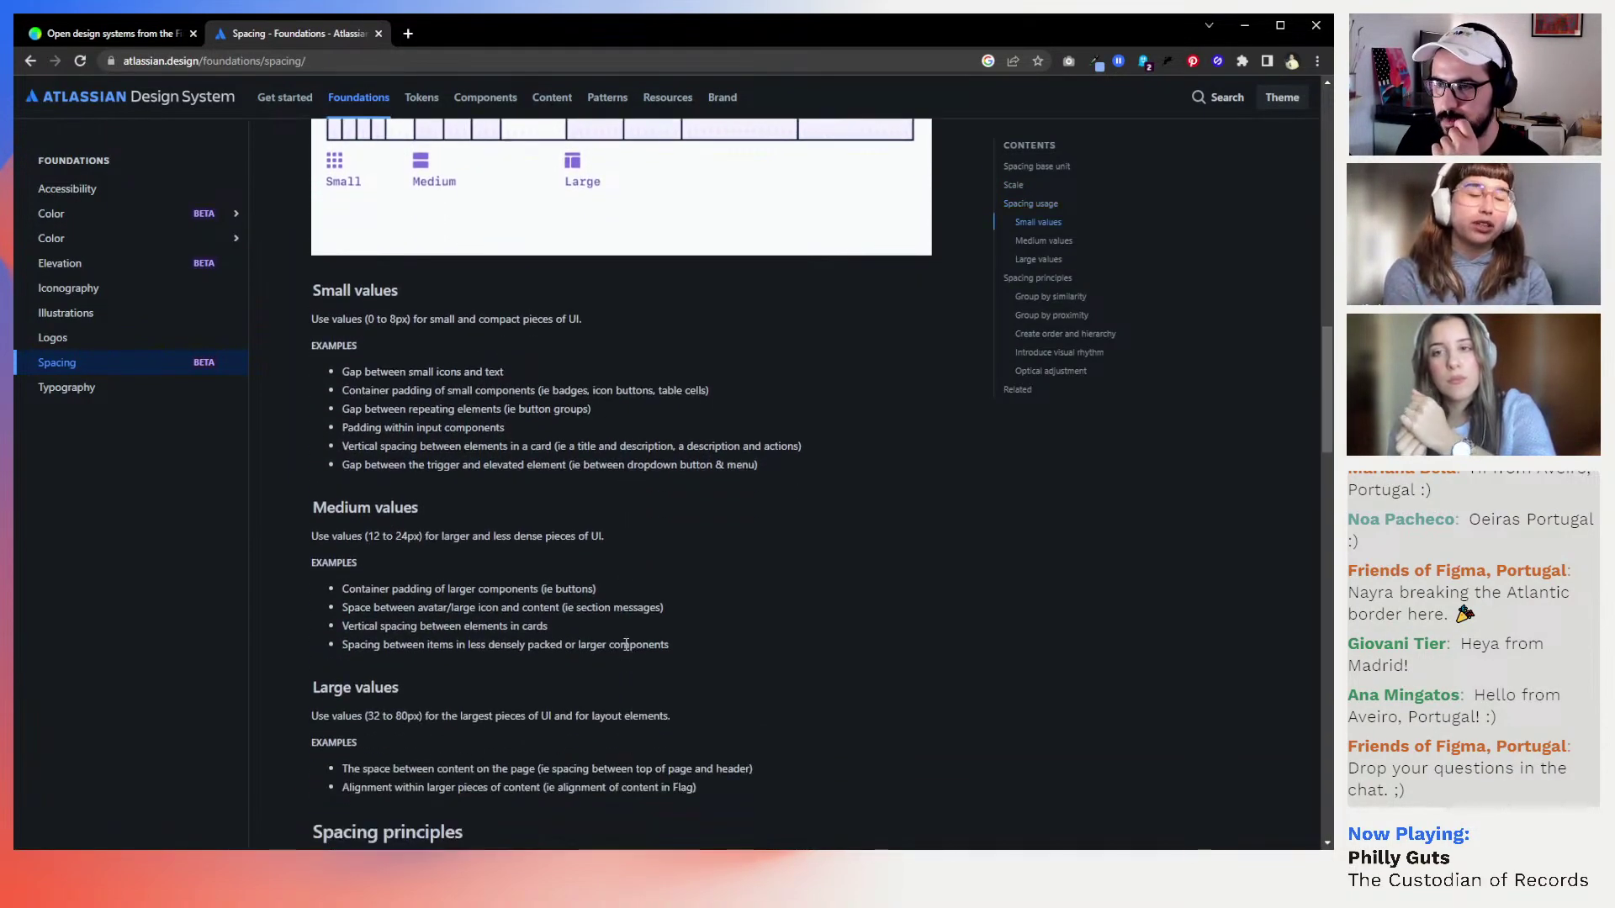
Revisit the spacing token table, usage ranges and Spacing principles, then return to the start of the Spacing page
{"action": "scroll", "coordinate": [626, 645], "scroll_direction": "up", "scroll_amount": 10}
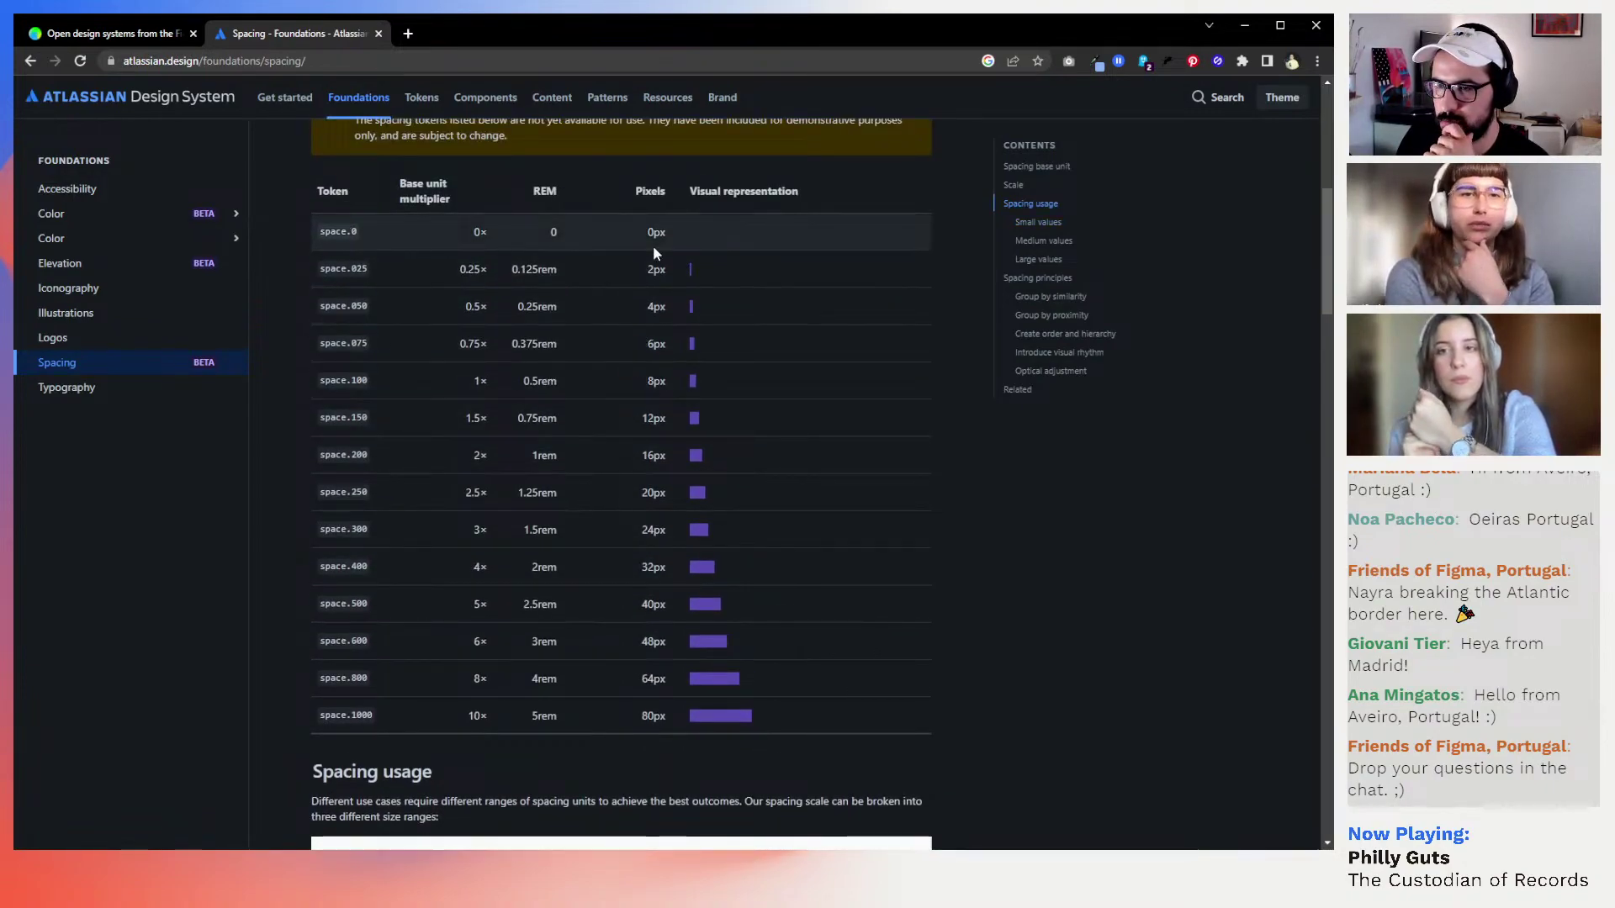
{"action": "scroll", "coordinate": [551, 698], "scroll_direction": "down", "scroll_amount": 10}
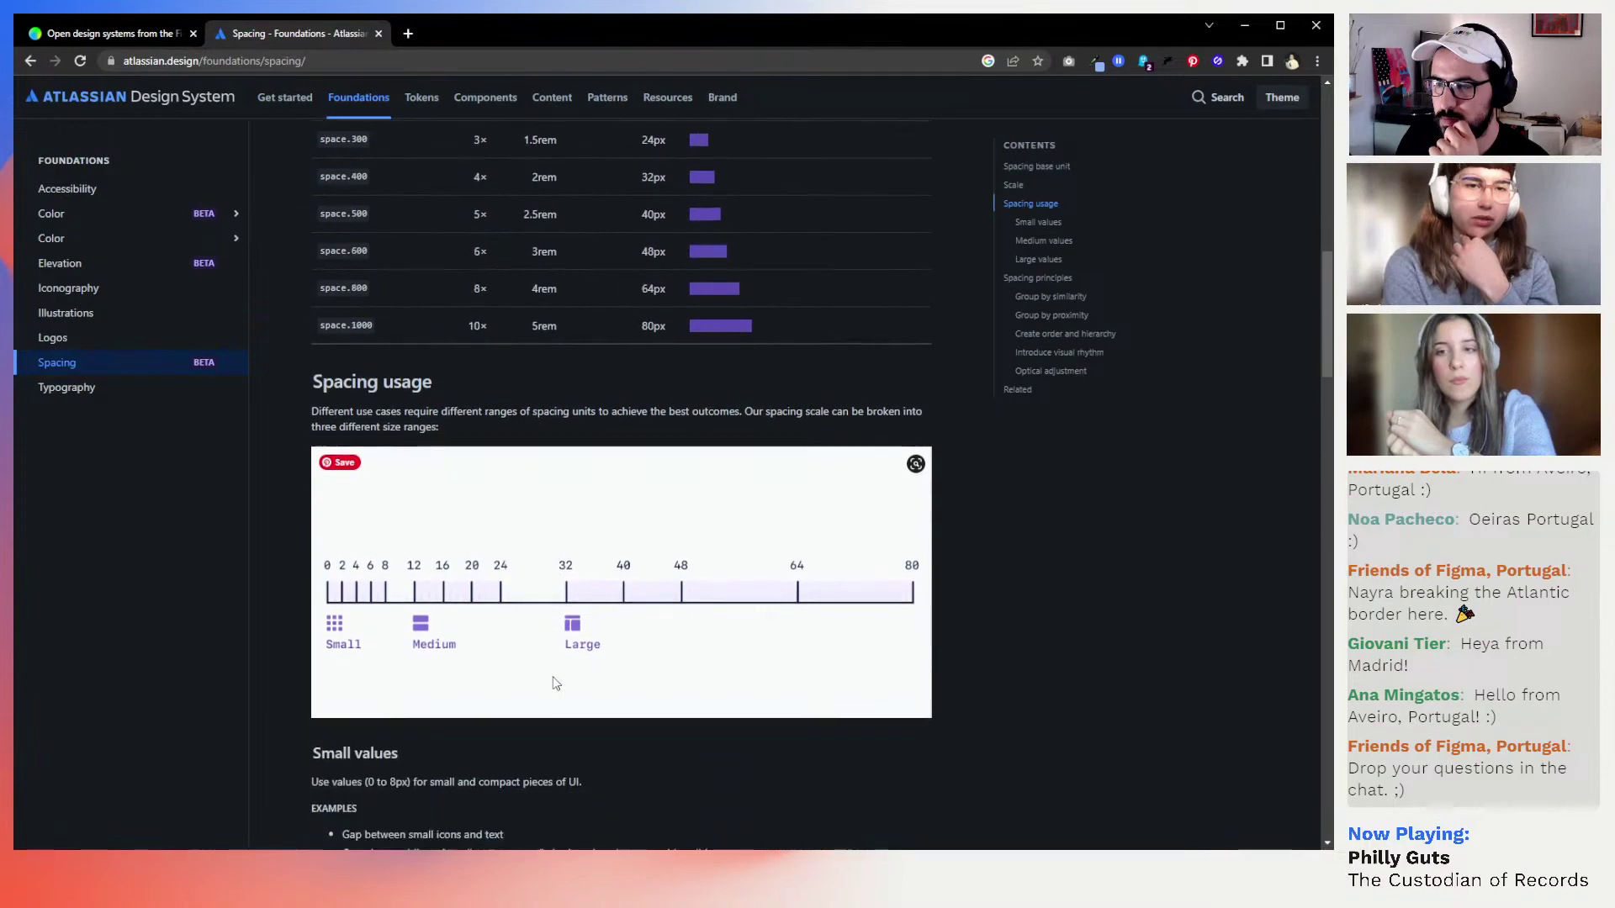
{"action": "scroll", "coordinate": [553, 677], "scroll_direction": "down", "scroll_amount": 5}
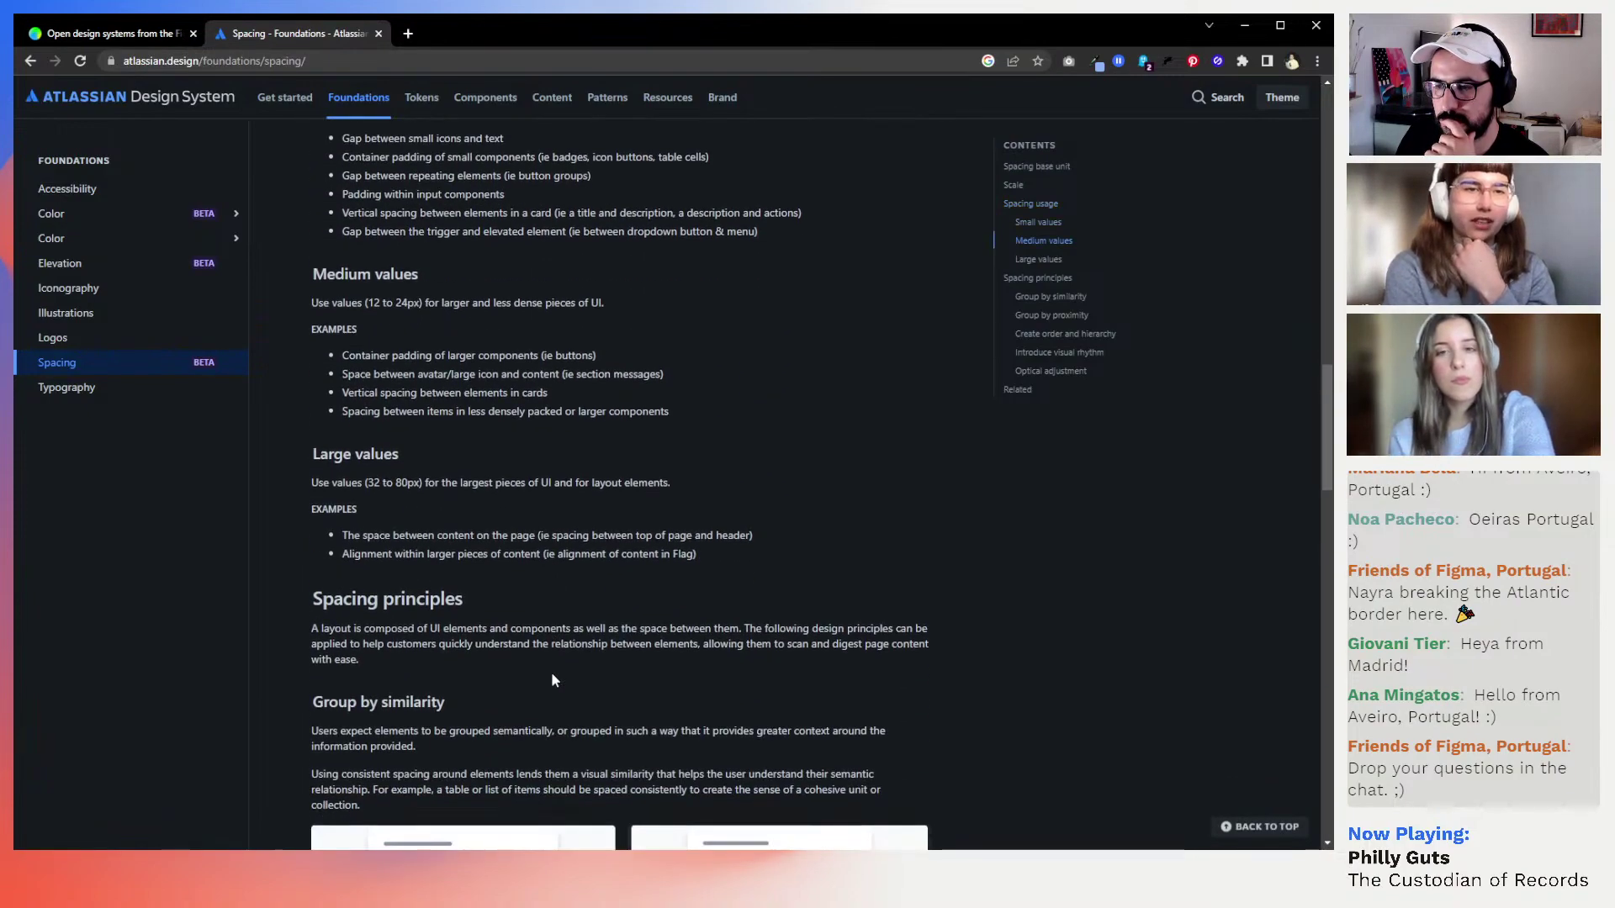
{"action": "scroll", "coordinate": [552, 680], "scroll_direction": "up", "scroll_amount": 12}
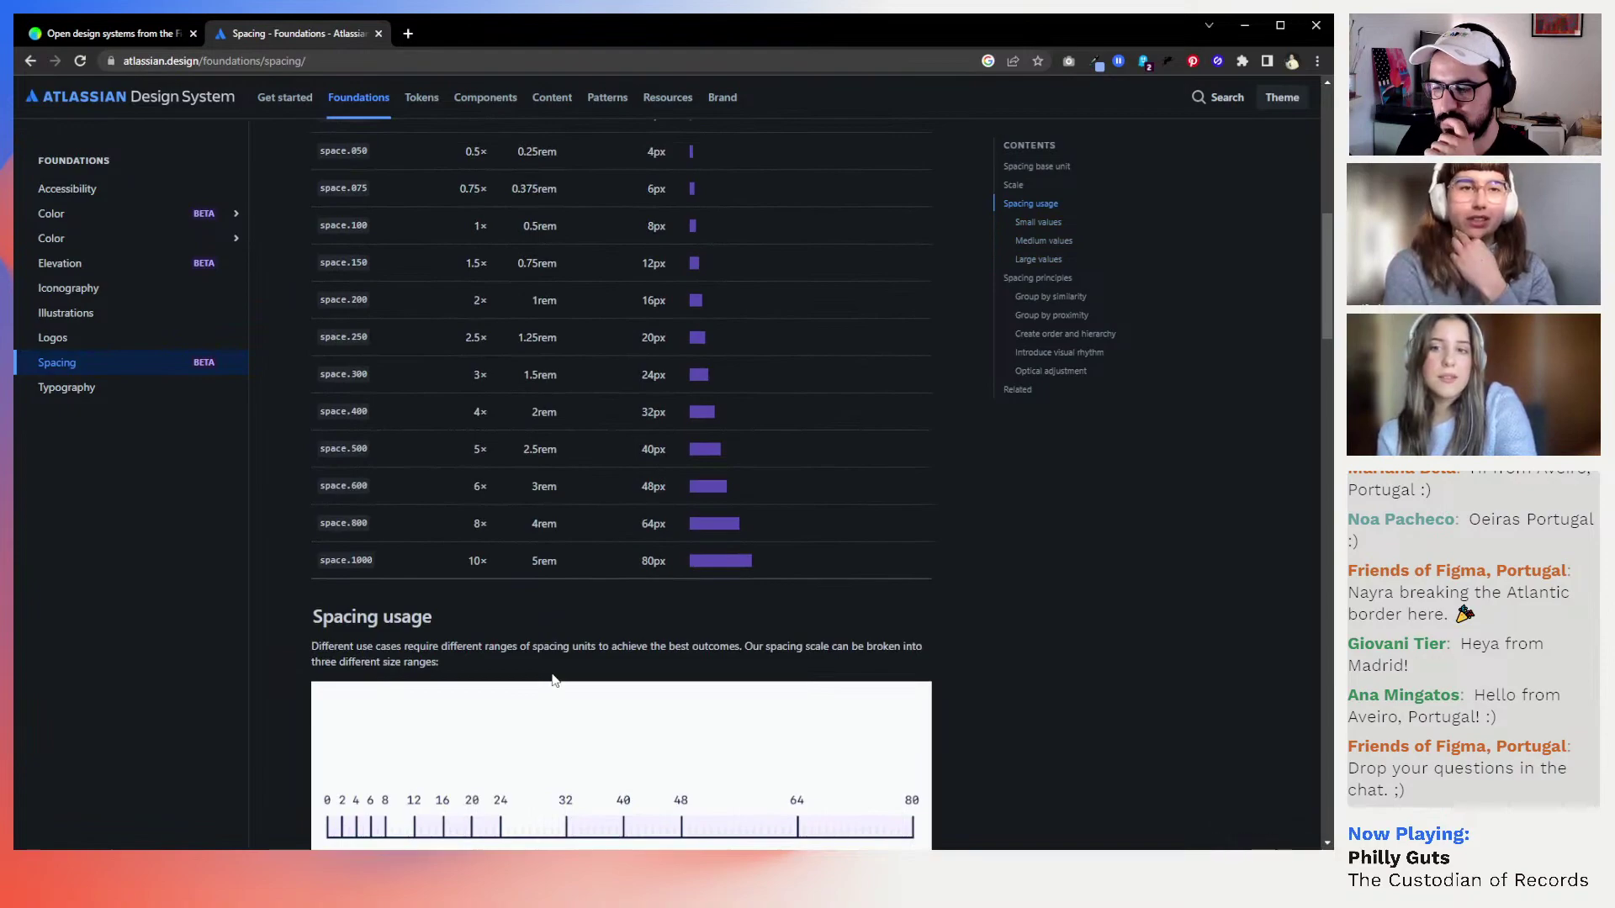
{"action": "scroll", "coordinate": [553, 679], "scroll_direction": "up", "scroll_amount": 9}
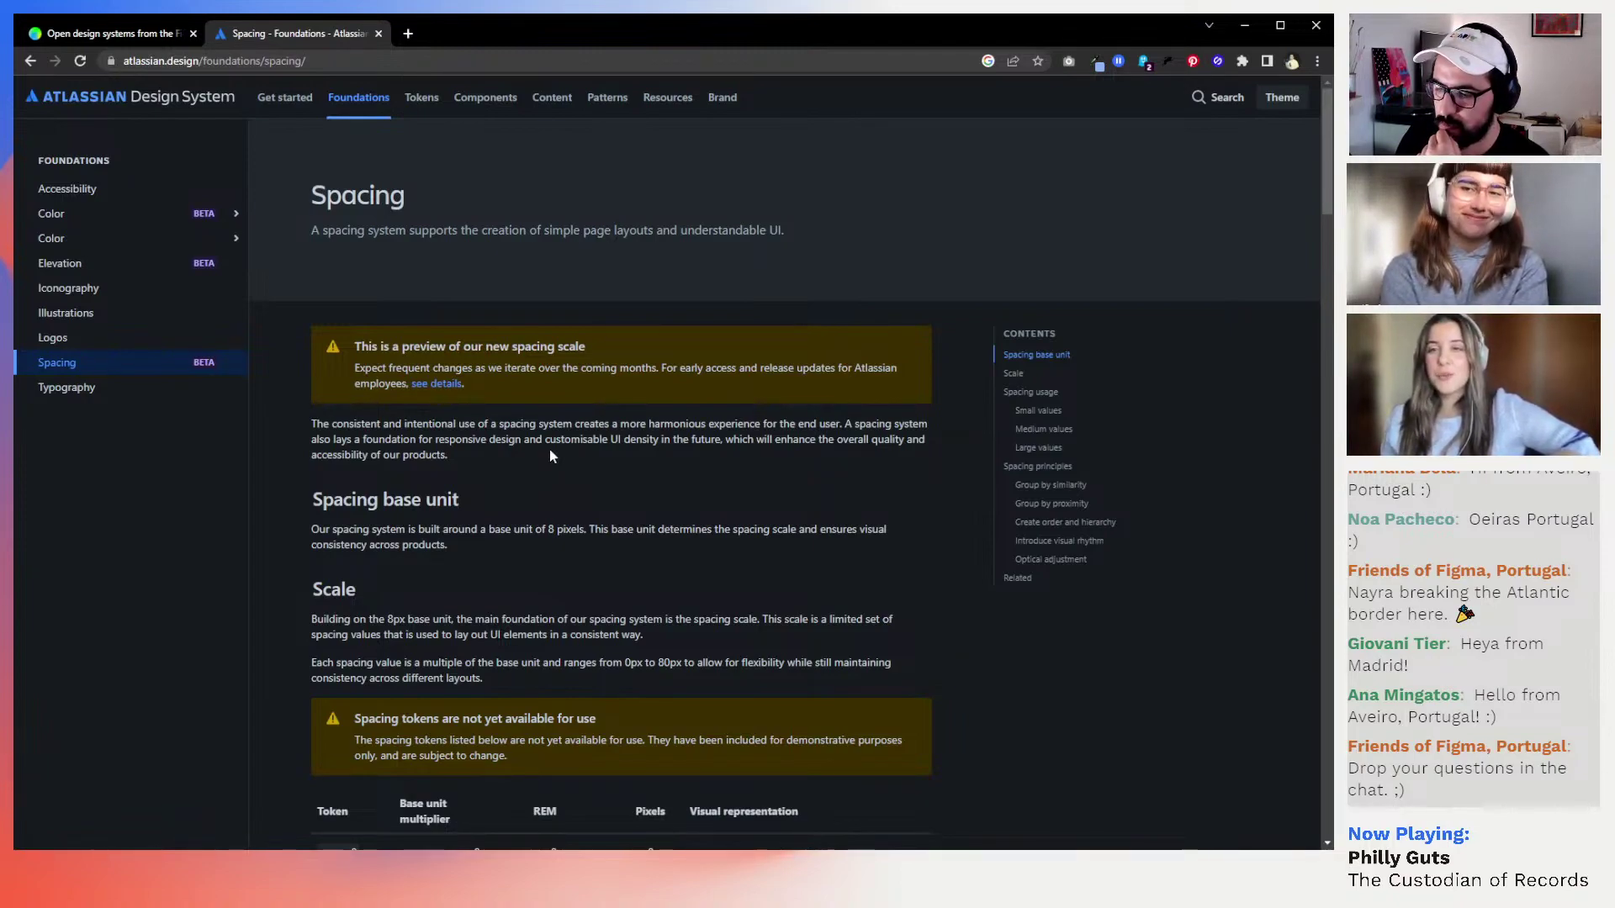
Open the Accessibility page and read from structure and hierarchy through keyboard navigation to the tooltip guidance, then return to its start
{"action": "scroll", "coordinate": [549, 455], "scroll_direction": "down", "scroll_amount": 3}
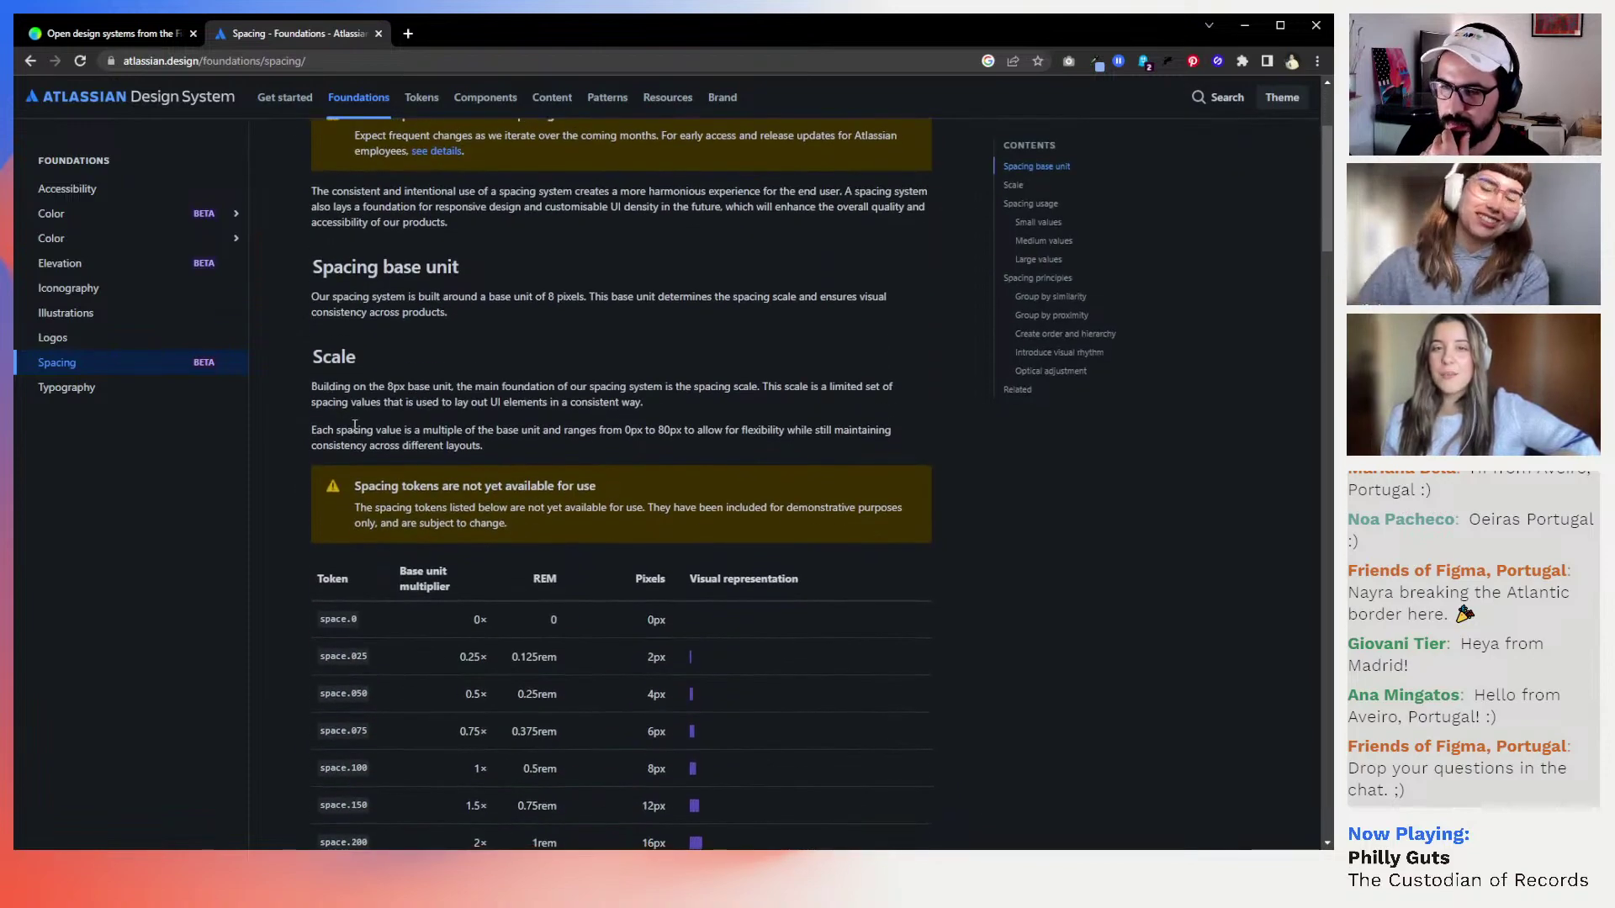
{"action": "left_click", "coordinate": [139, 194]}
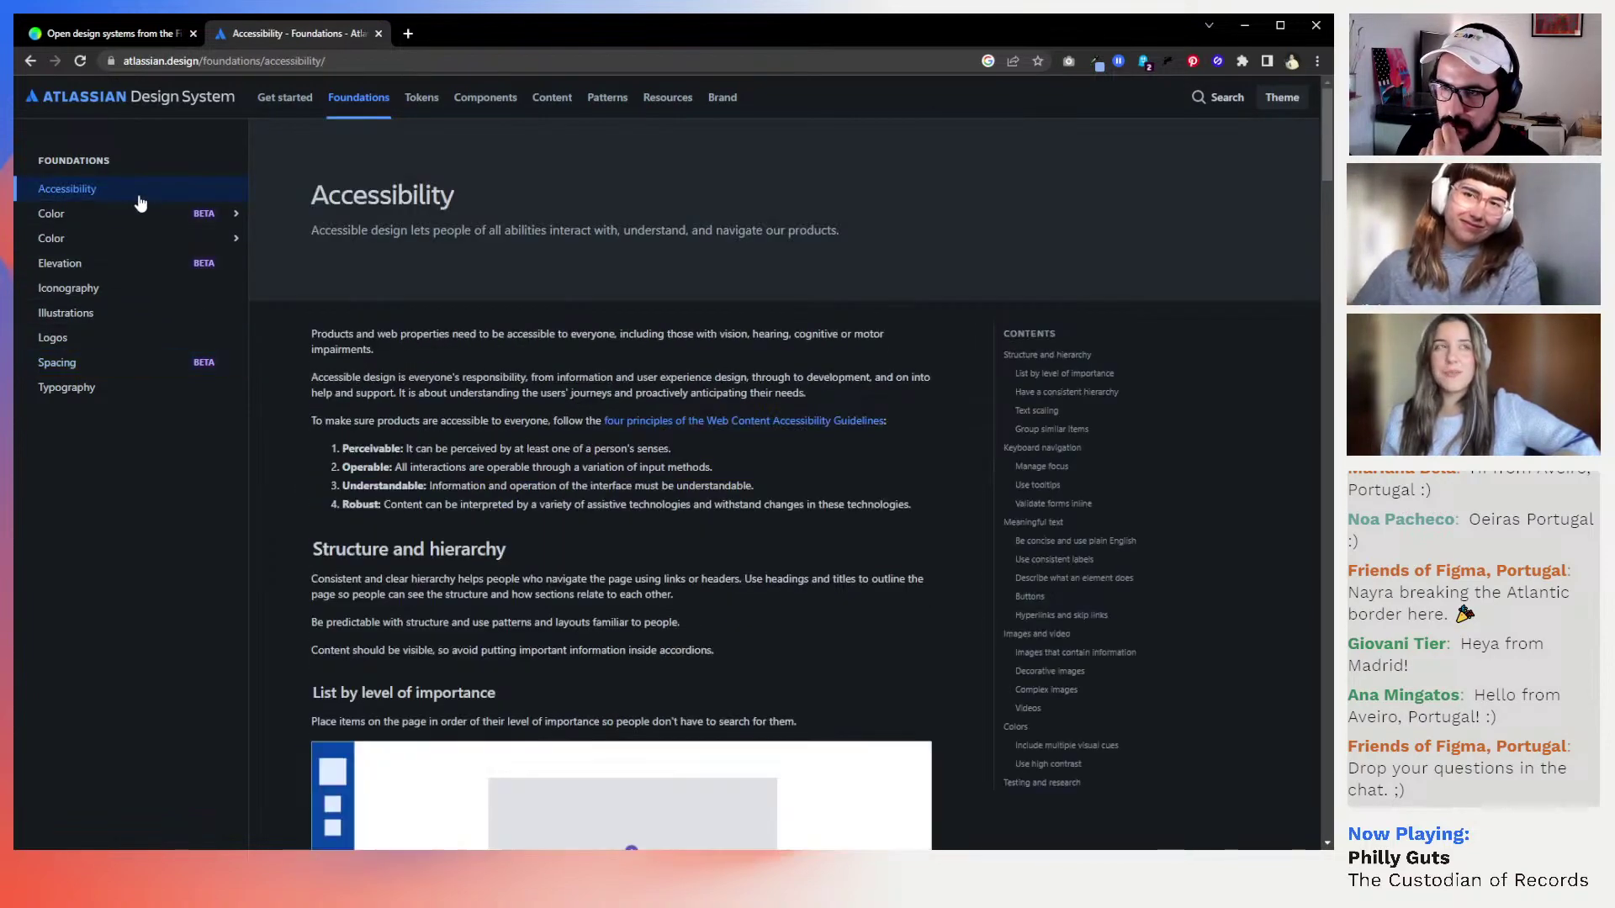
{"action": "scroll", "coordinate": [451, 495], "scroll_direction": "down", "scroll_amount": 10}
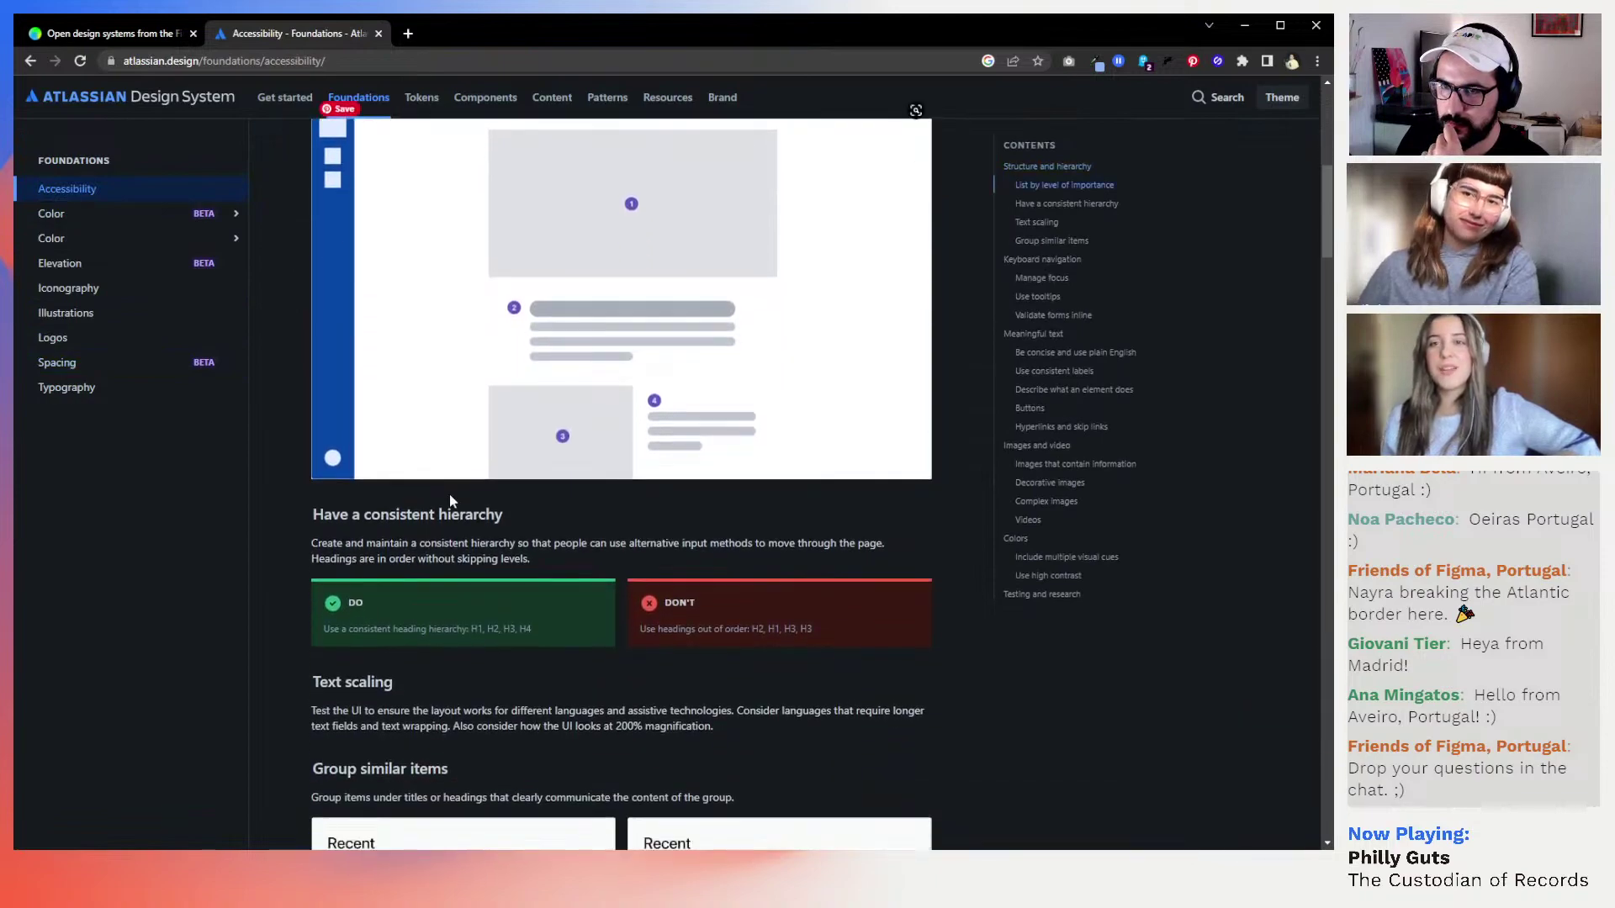
{"action": "scroll", "coordinate": [449, 494], "scroll_direction": "down", "scroll_amount": 7}
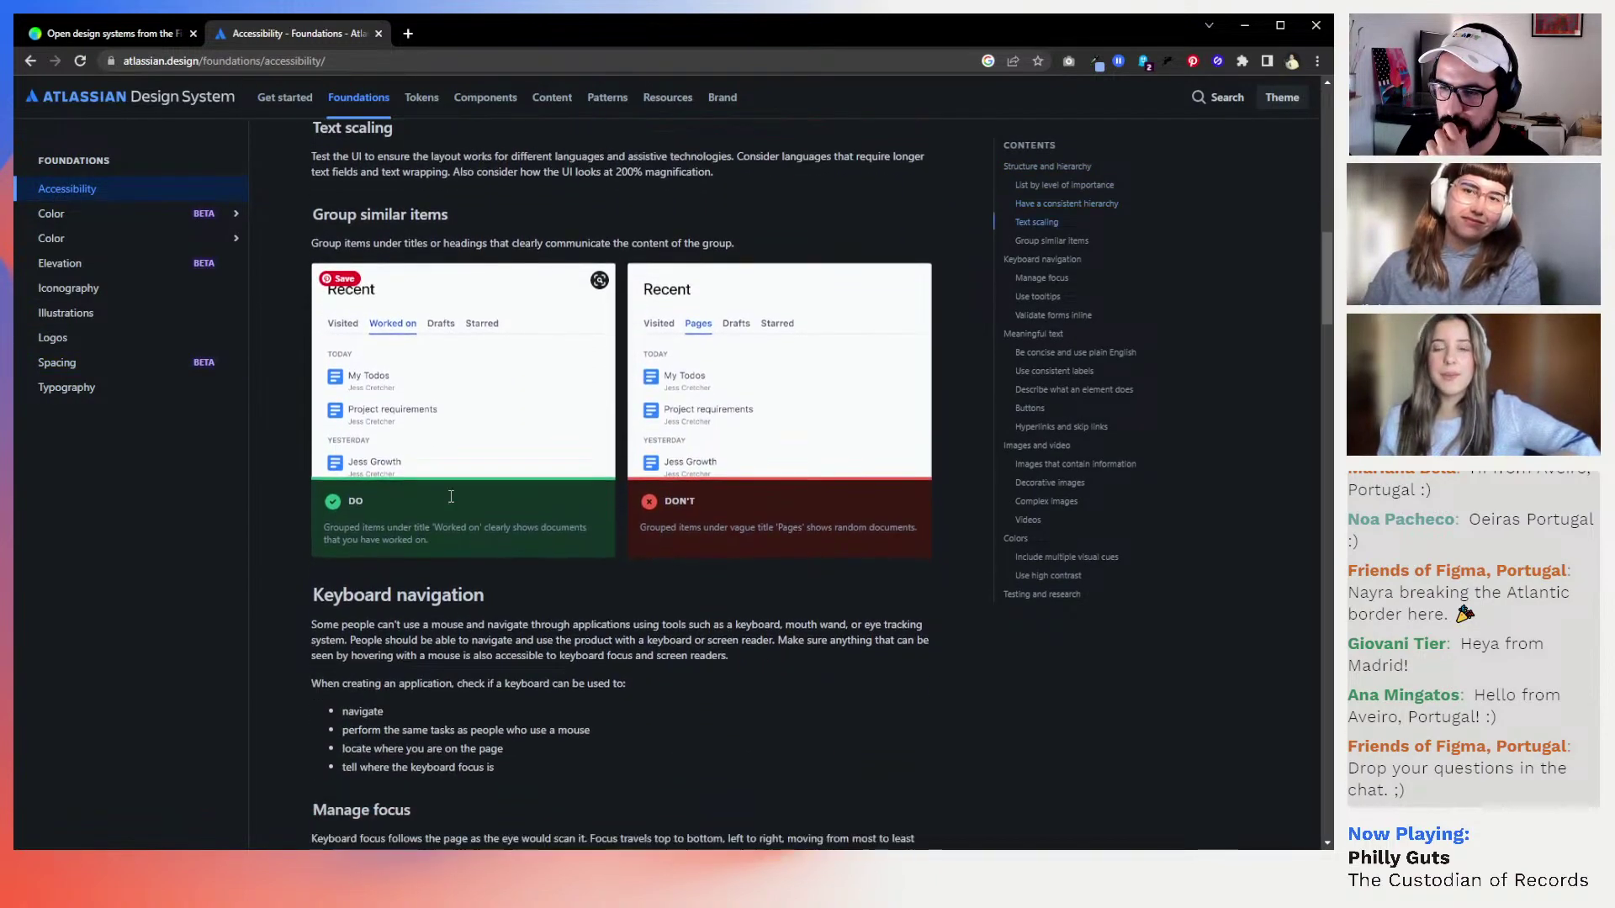
{"action": "scroll", "coordinate": [450, 497], "scroll_direction": "down", "scroll_amount": 2}
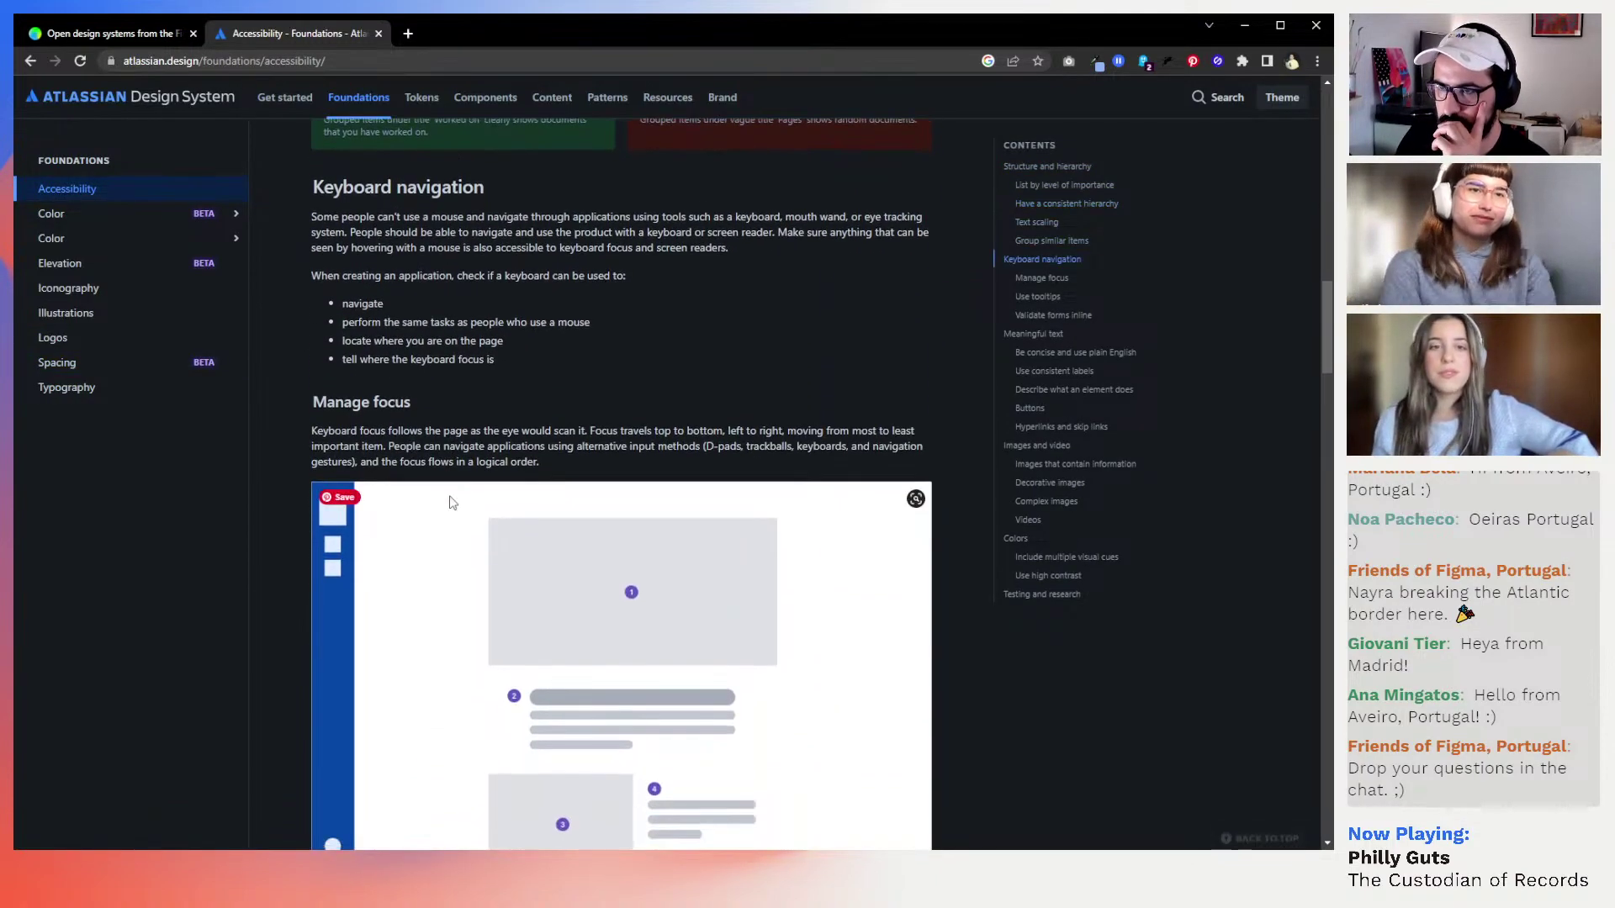
{"action": "scroll", "coordinate": [451, 502], "scroll_direction": "down", "scroll_amount": 3}
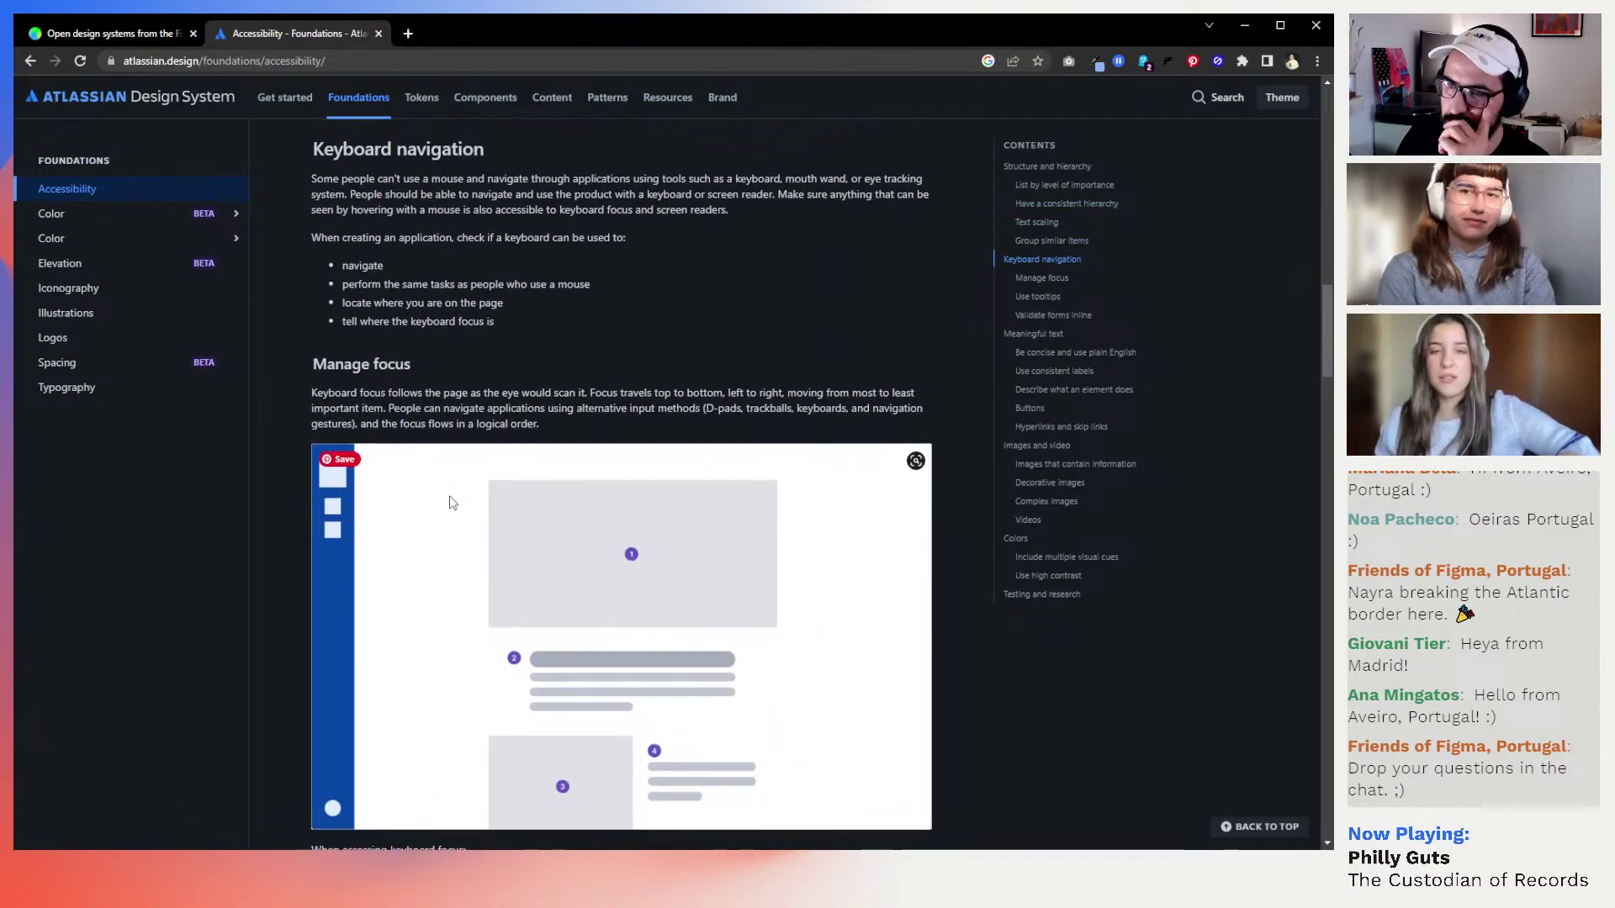
{"action": "scroll", "coordinate": [449, 502], "scroll_direction": "down", "scroll_amount": 2}
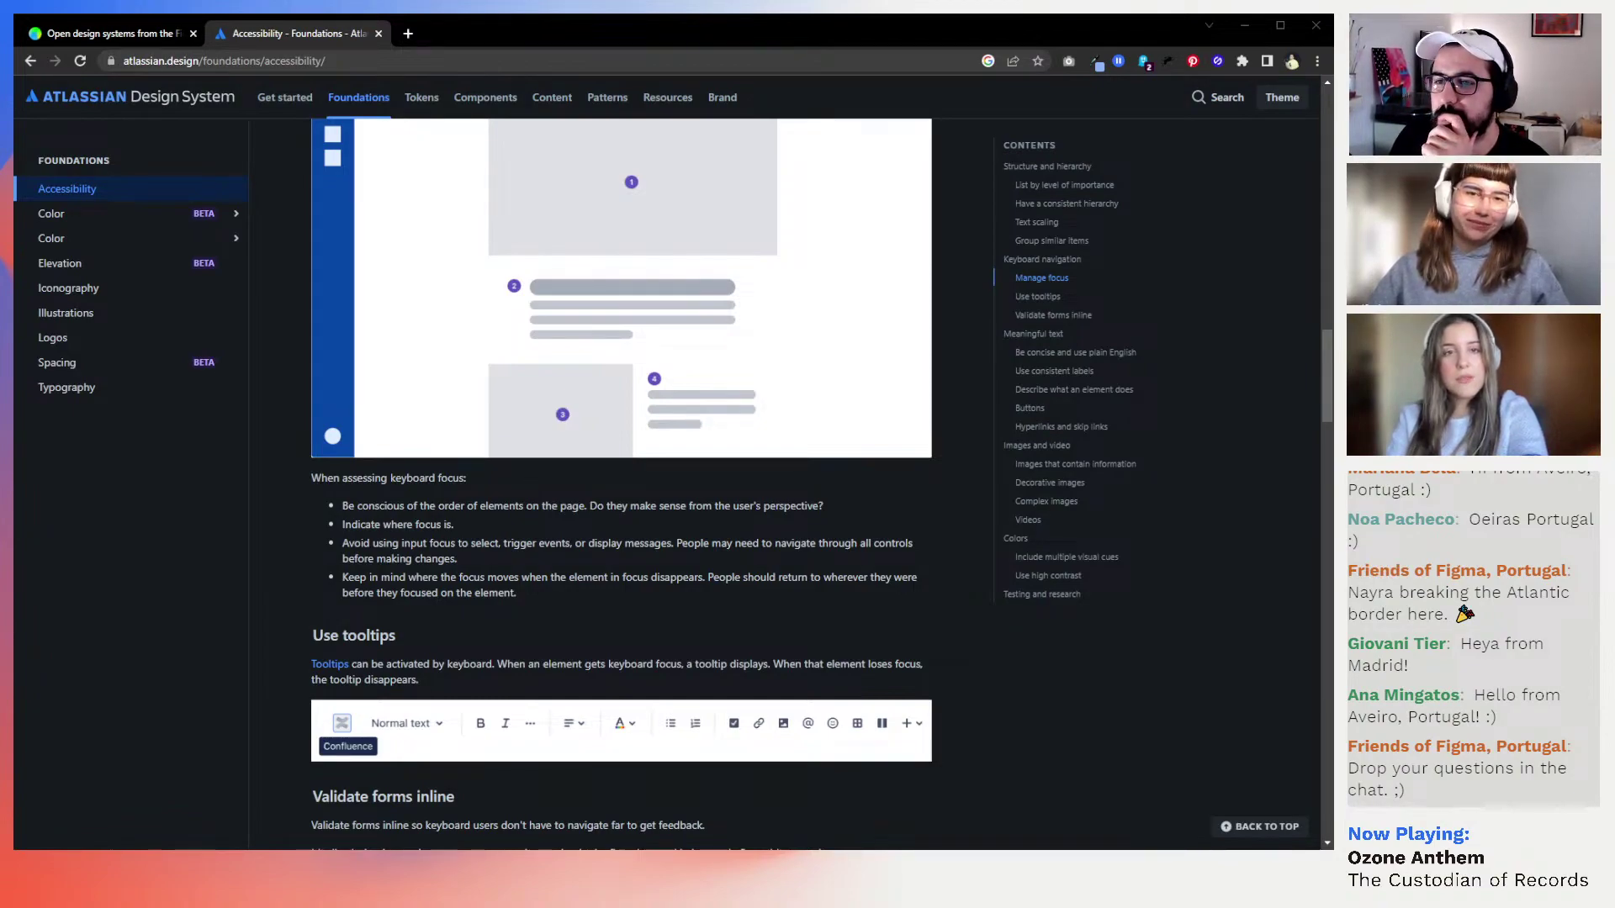
{"action": "scroll", "coordinate": [784, 483], "scroll_direction": "up", "scroll_amount": 15}
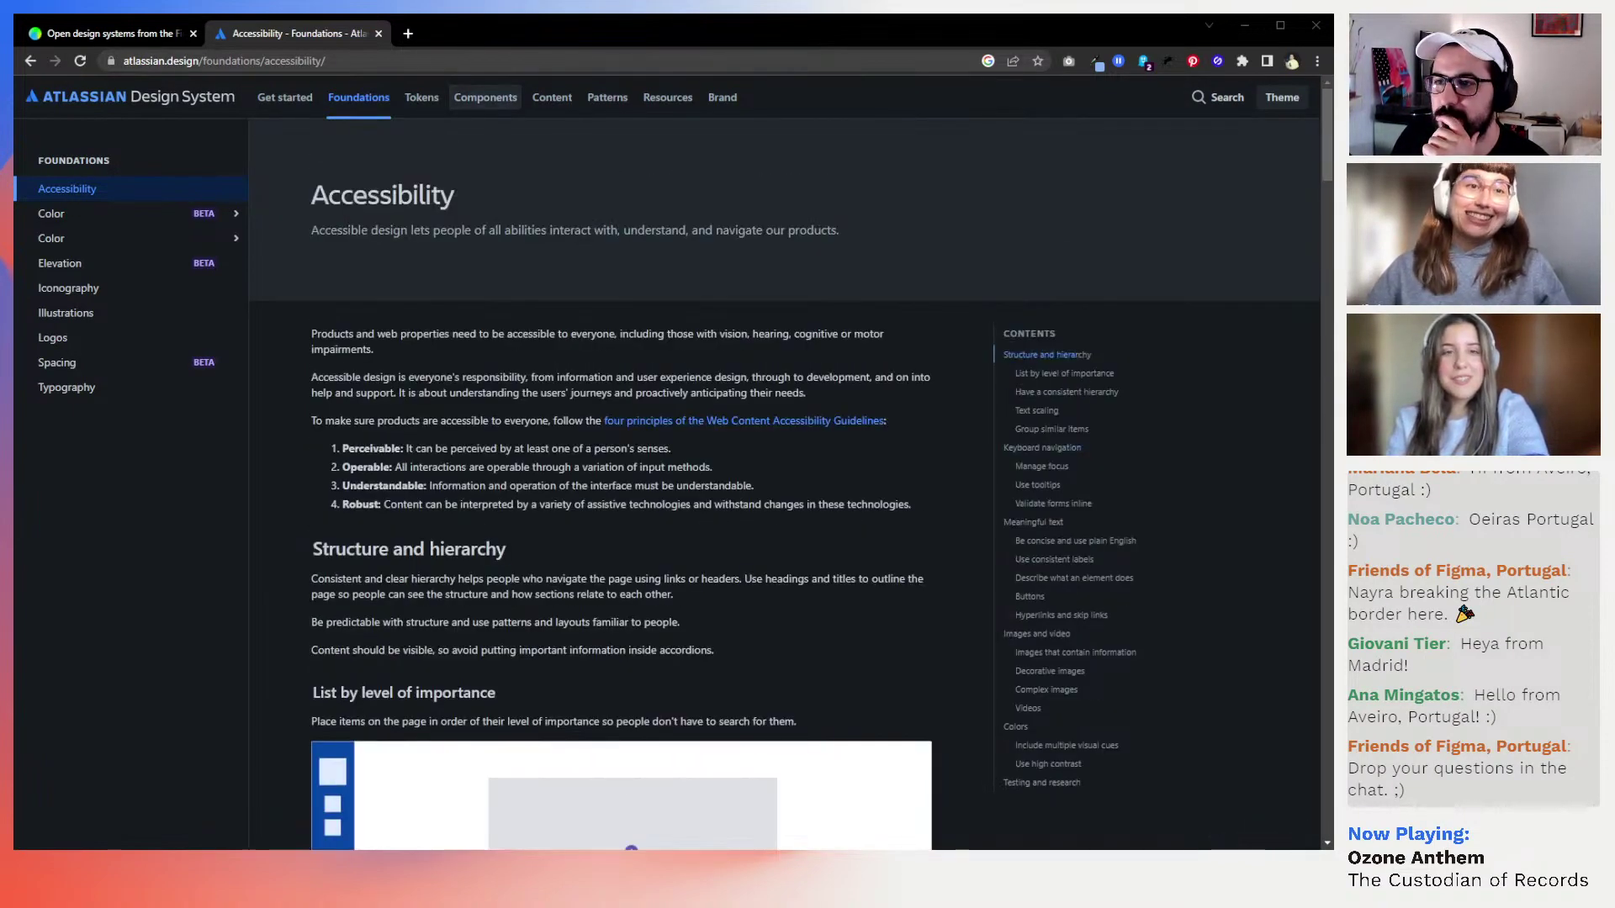
Open the Design tokens page in the Tokens section and read what design tokens and themes are
{"action": "left_click", "coordinate": [425, 103]}
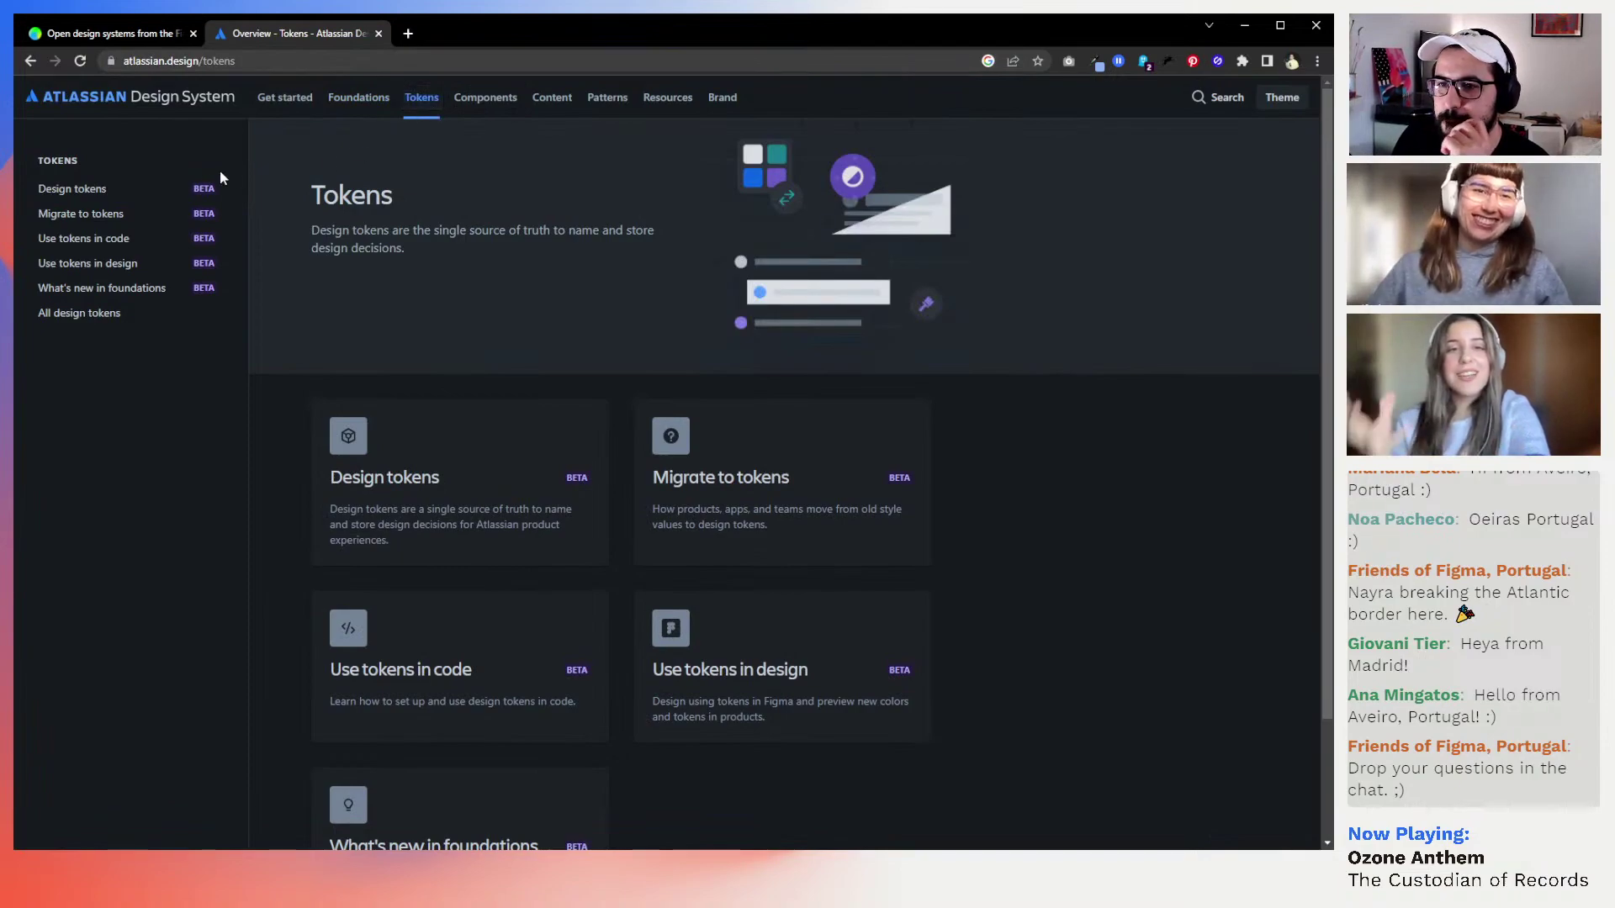
{"action": "scroll", "coordinate": [431, 491], "scroll_direction": "down", "scroll_amount": 1}
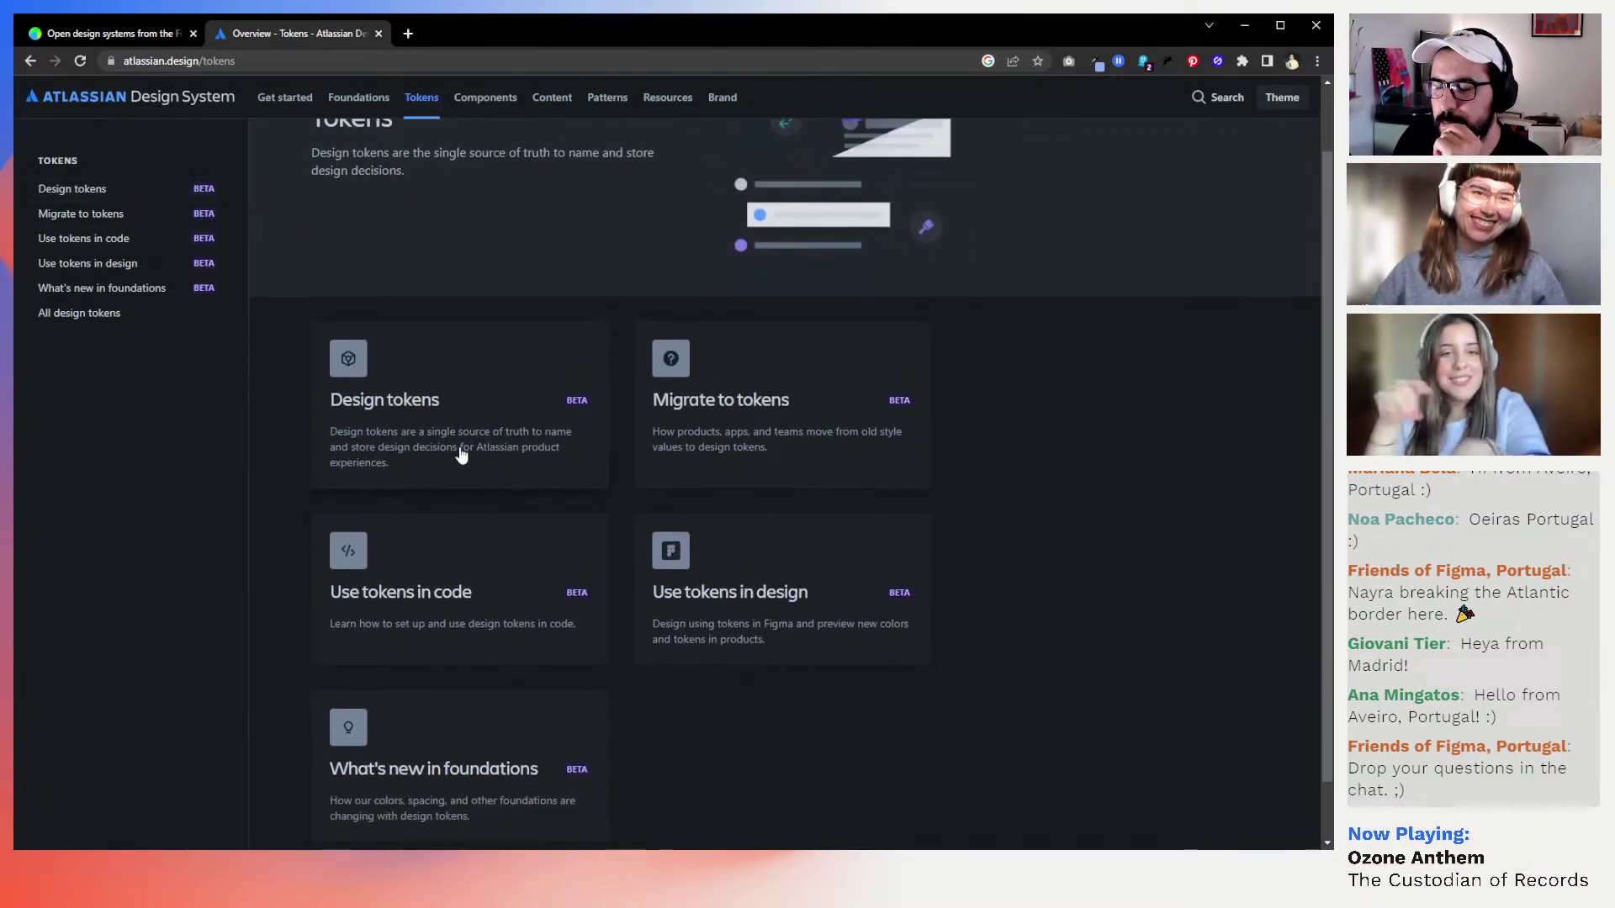
{"action": "left_click", "coordinate": [443, 412]}
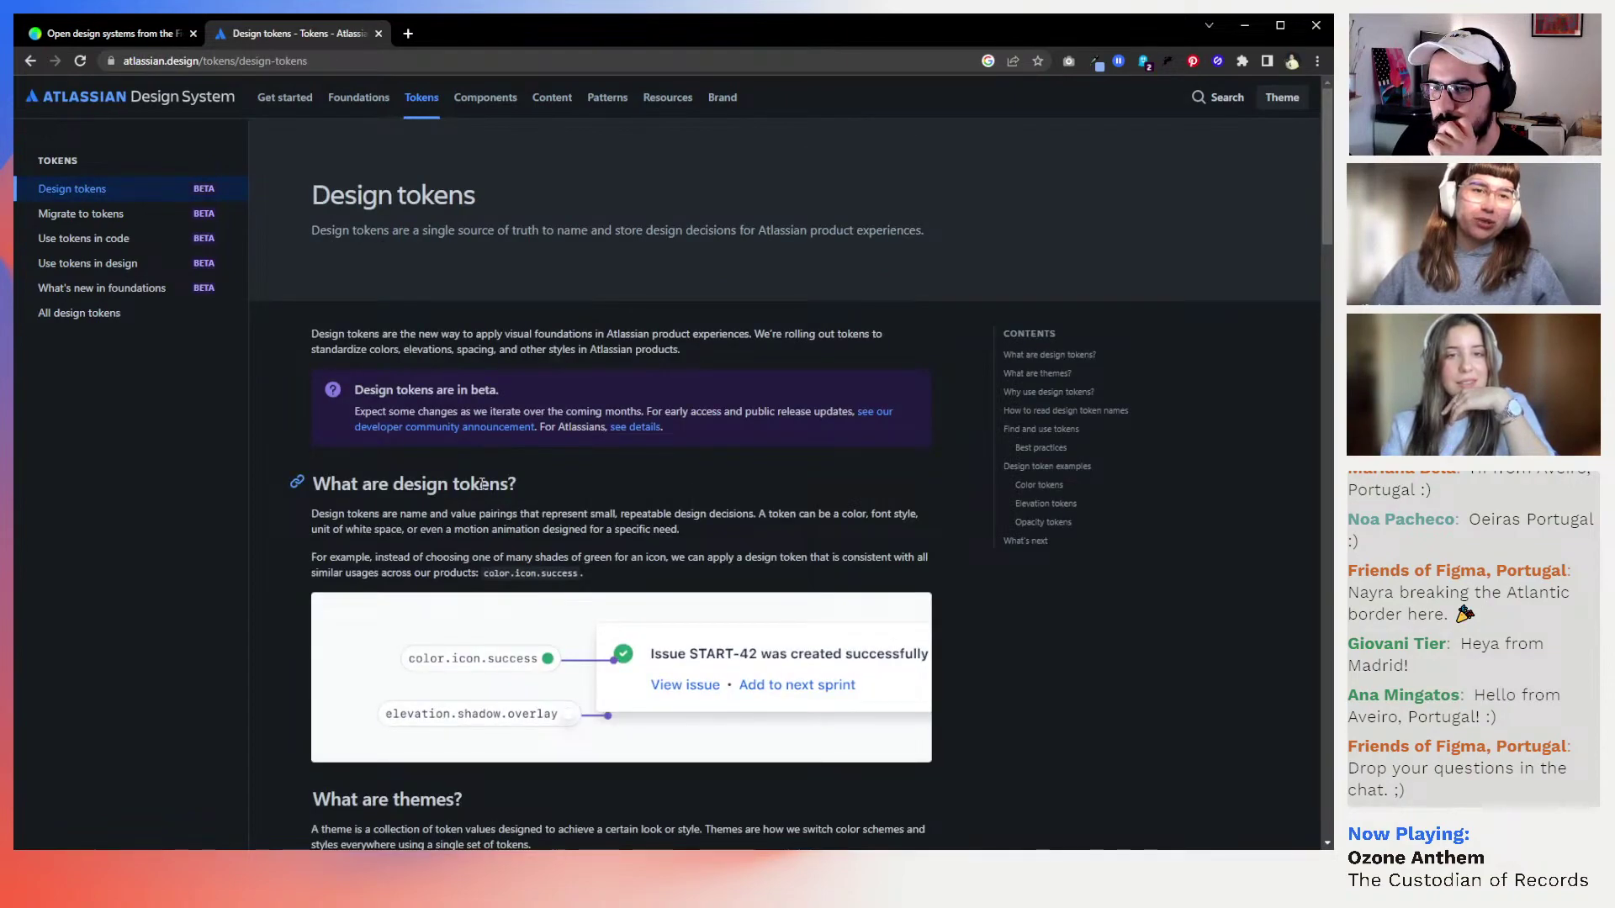
{"action": "scroll", "coordinate": [482, 486], "scroll_direction": "down", "scroll_amount": 2}
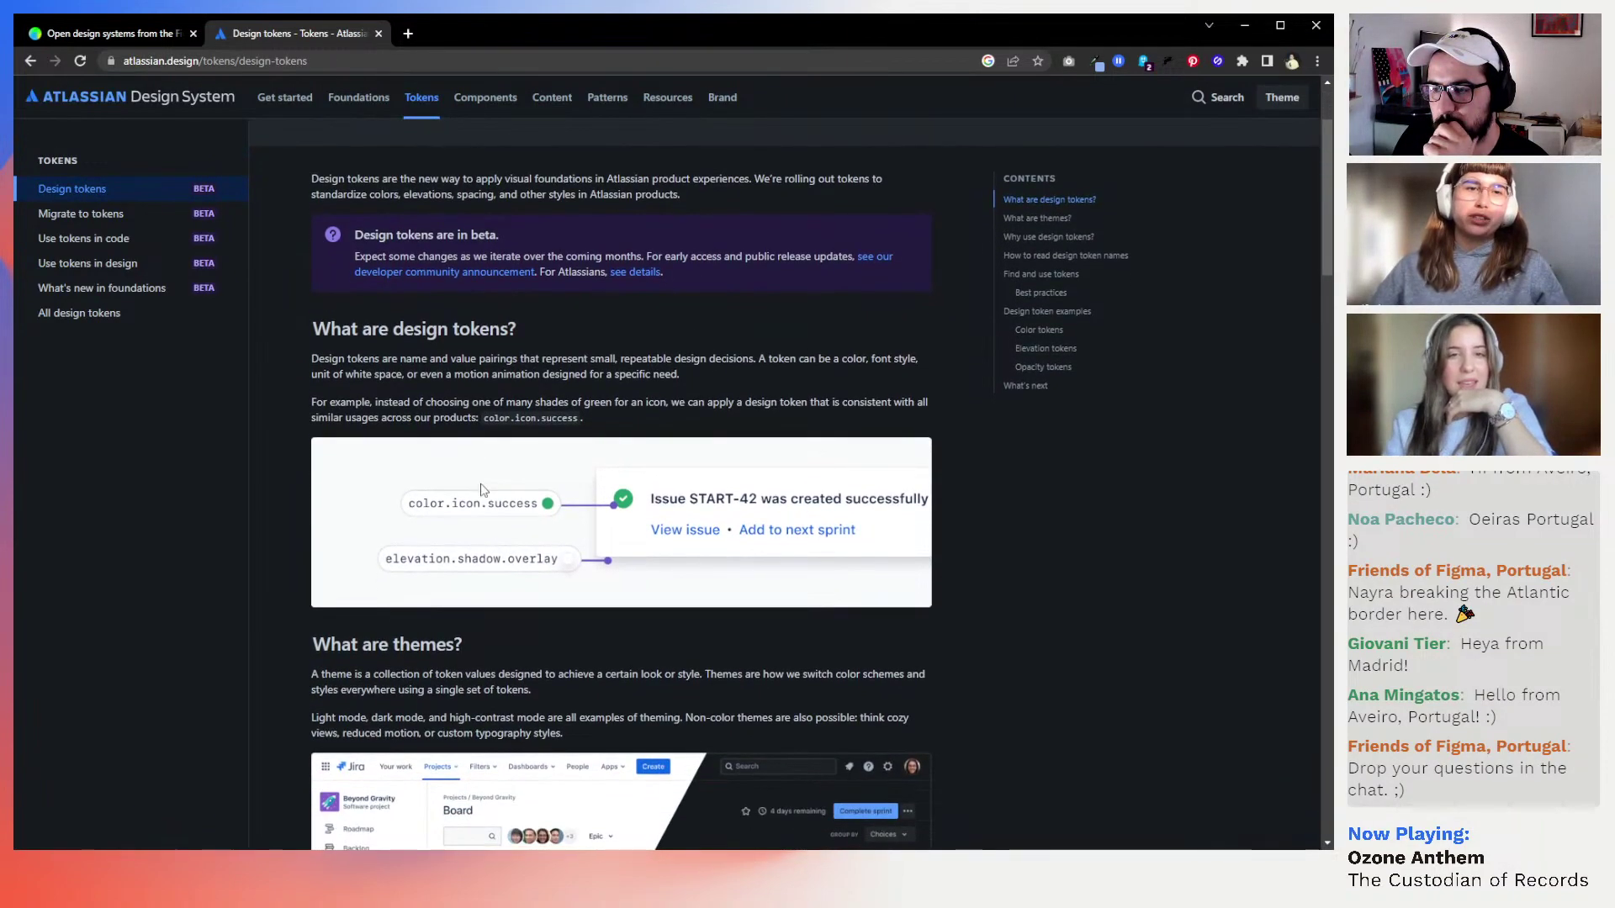
{"action": "scroll", "coordinate": [482, 490], "scroll_direction": "down", "scroll_amount": 2}
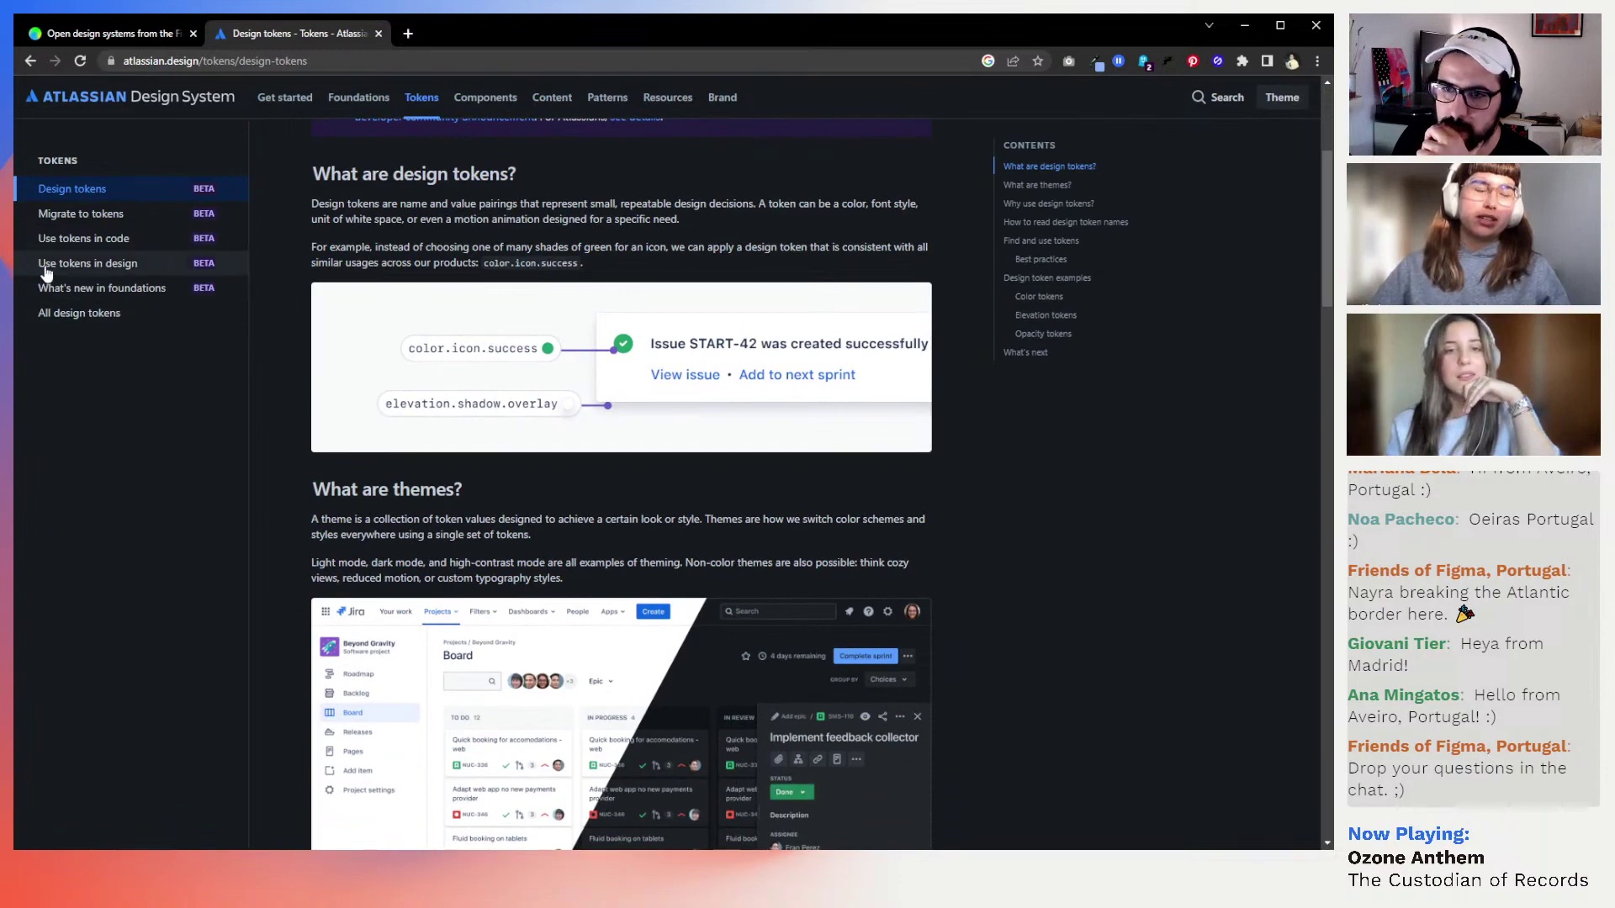
{"action": "scroll", "coordinate": [452, 462], "scroll_direction": "down", "scroll_amount": 2}
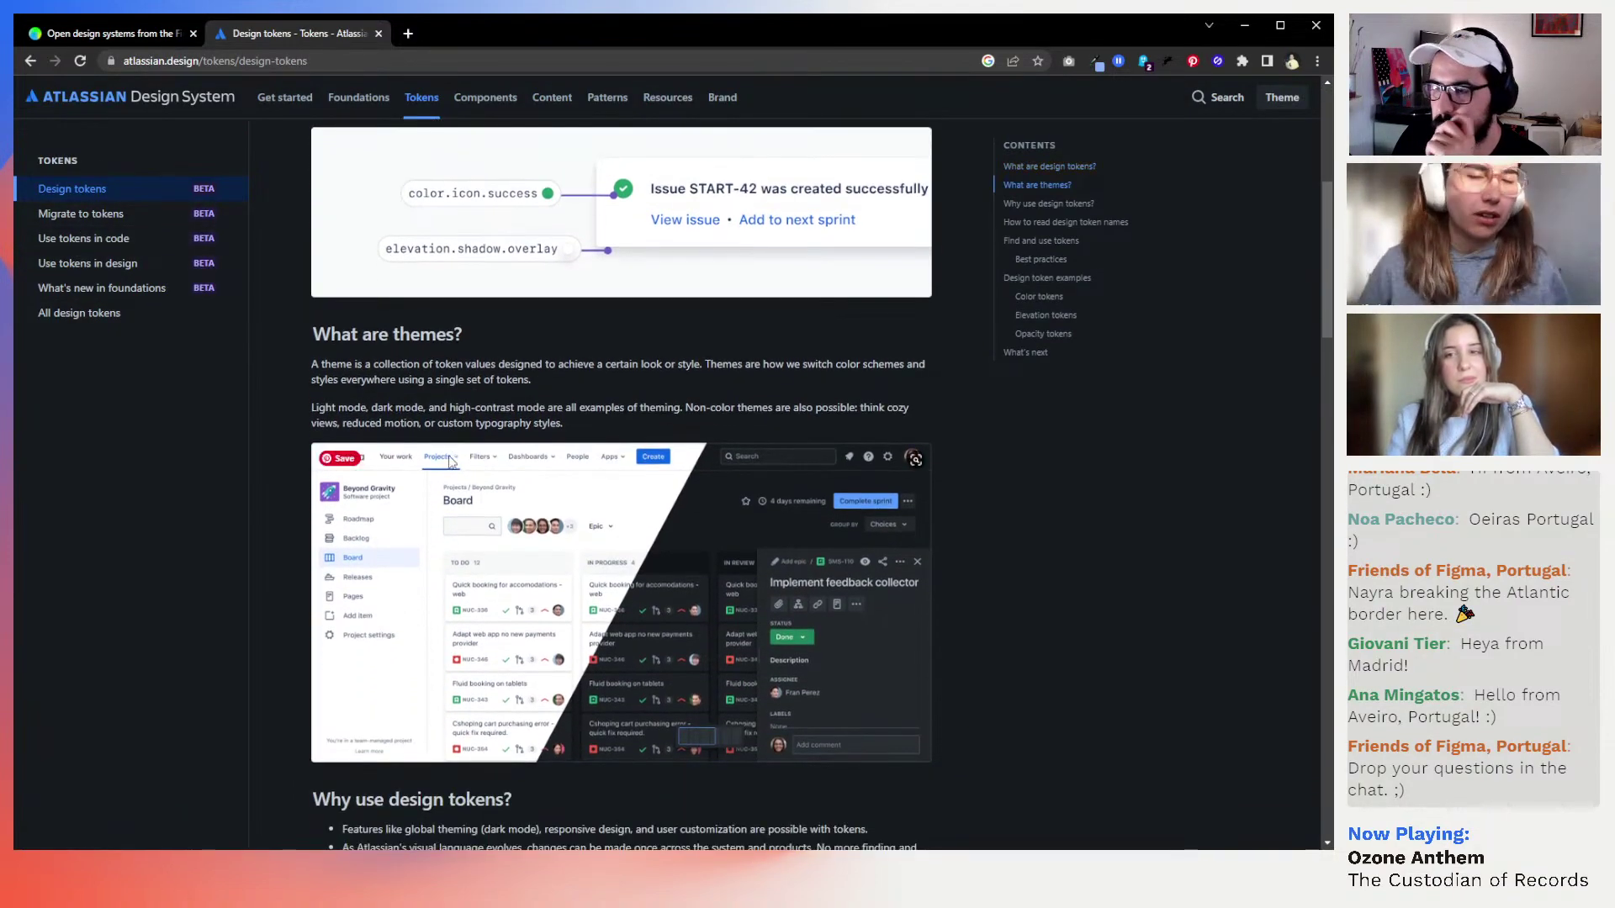
Read why to use design tokens, how to read their names and how the names differ across environments and tools
{"action": "scroll", "coordinate": [451, 462], "scroll_direction": "down", "scroll_amount": 1}
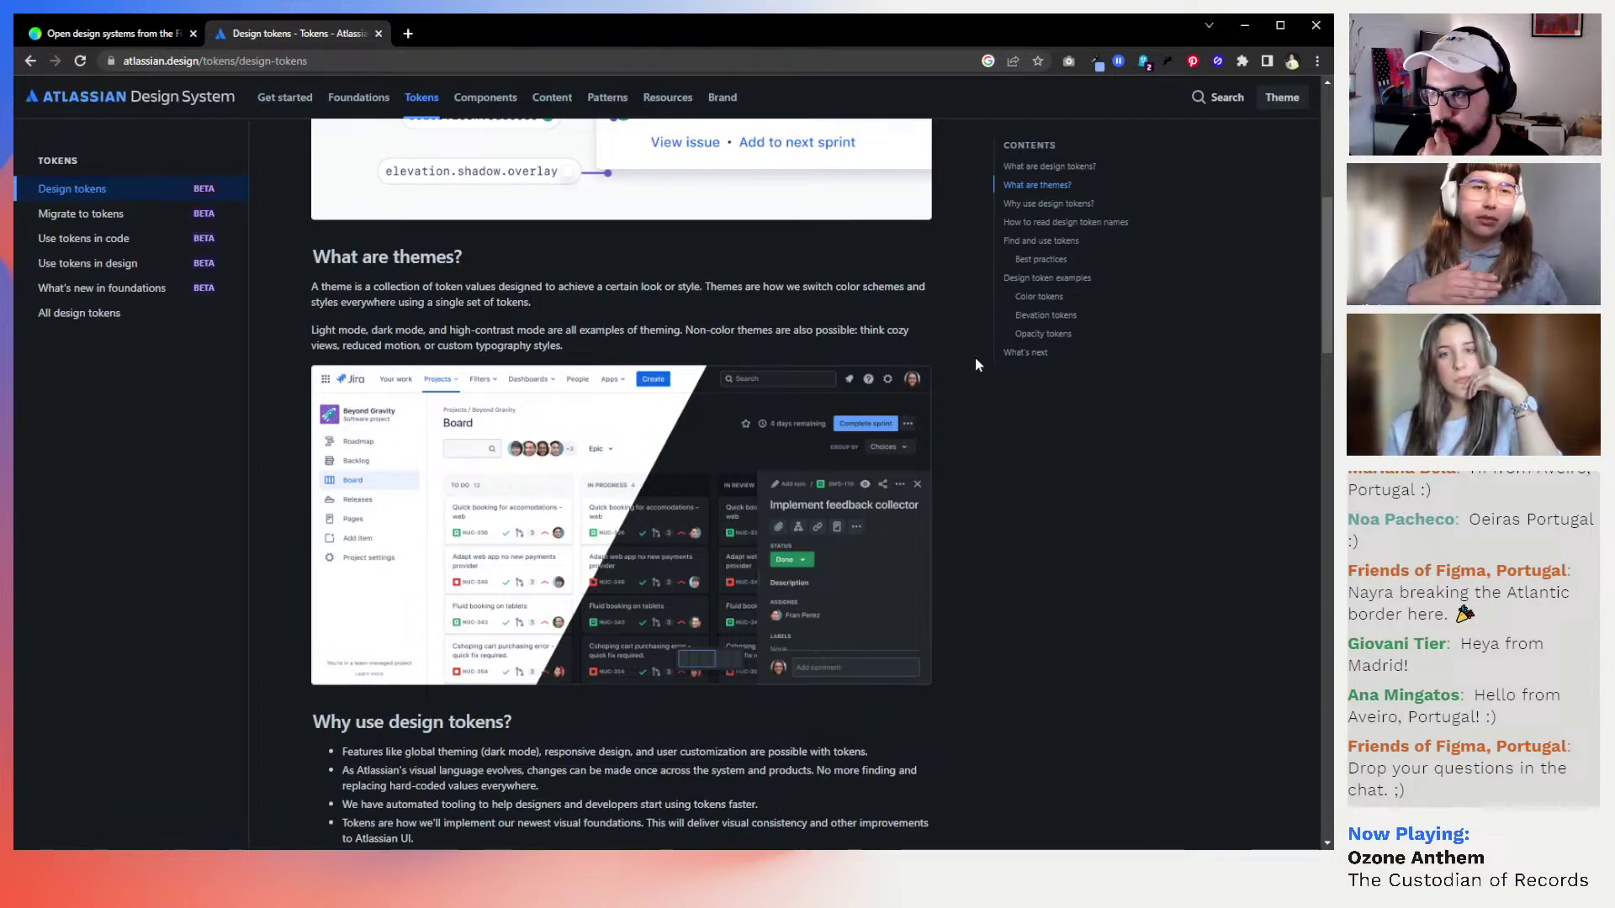
{"action": "scroll", "coordinate": [975, 364], "scroll_direction": "down", "scroll_amount": 1}
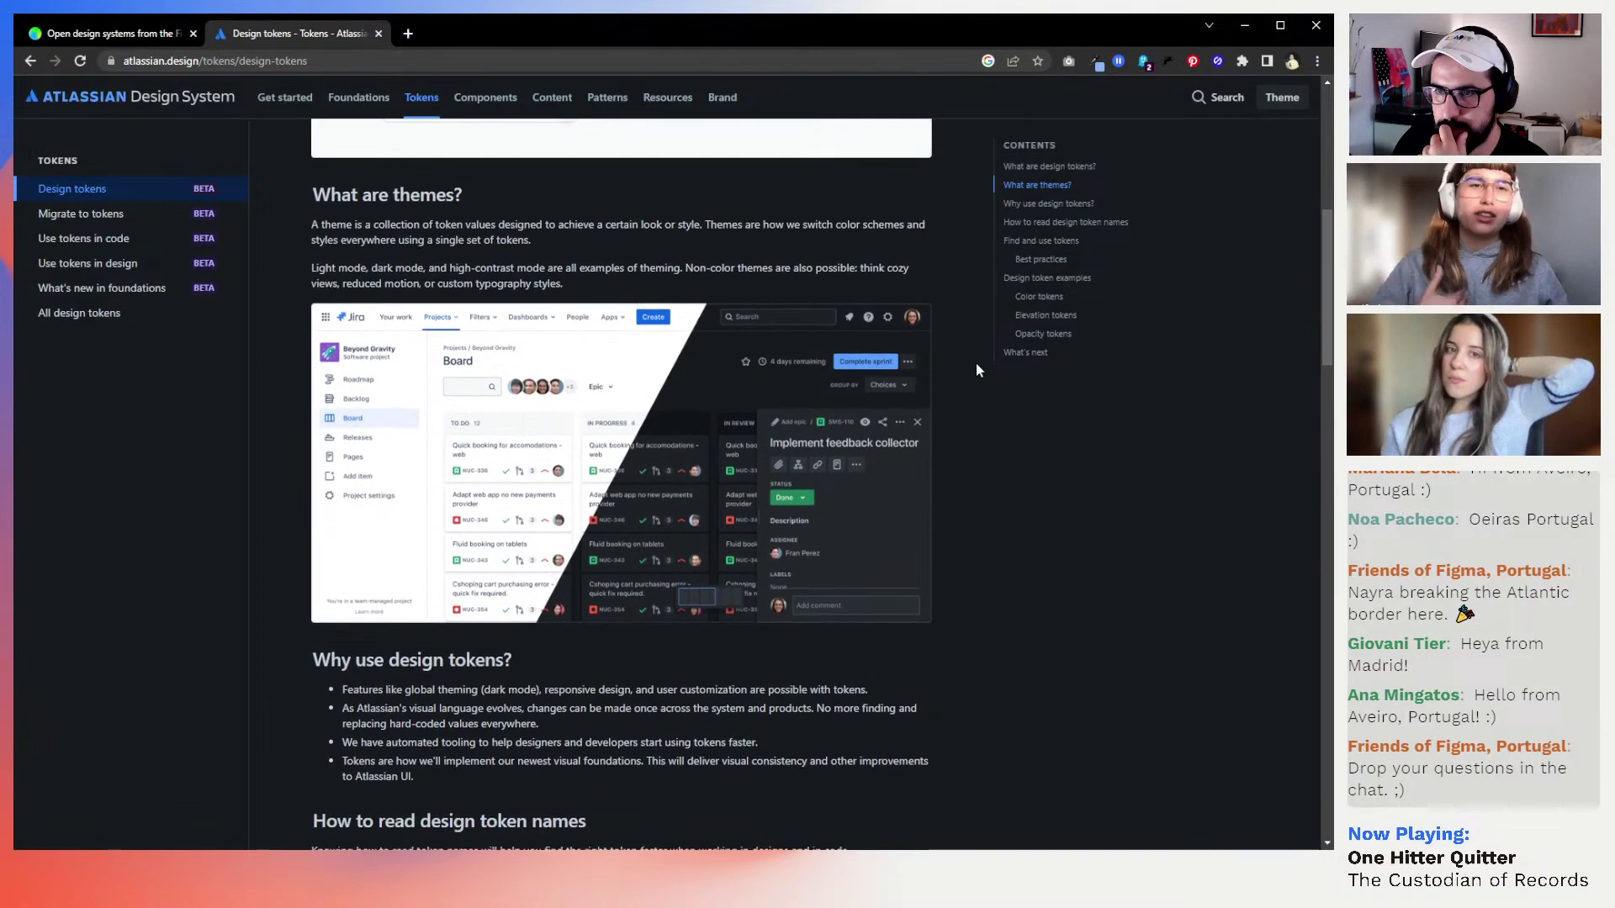
{"action": "scroll", "coordinate": [977, 370], "scroll_direction": "down", "scroll_amount": 4}
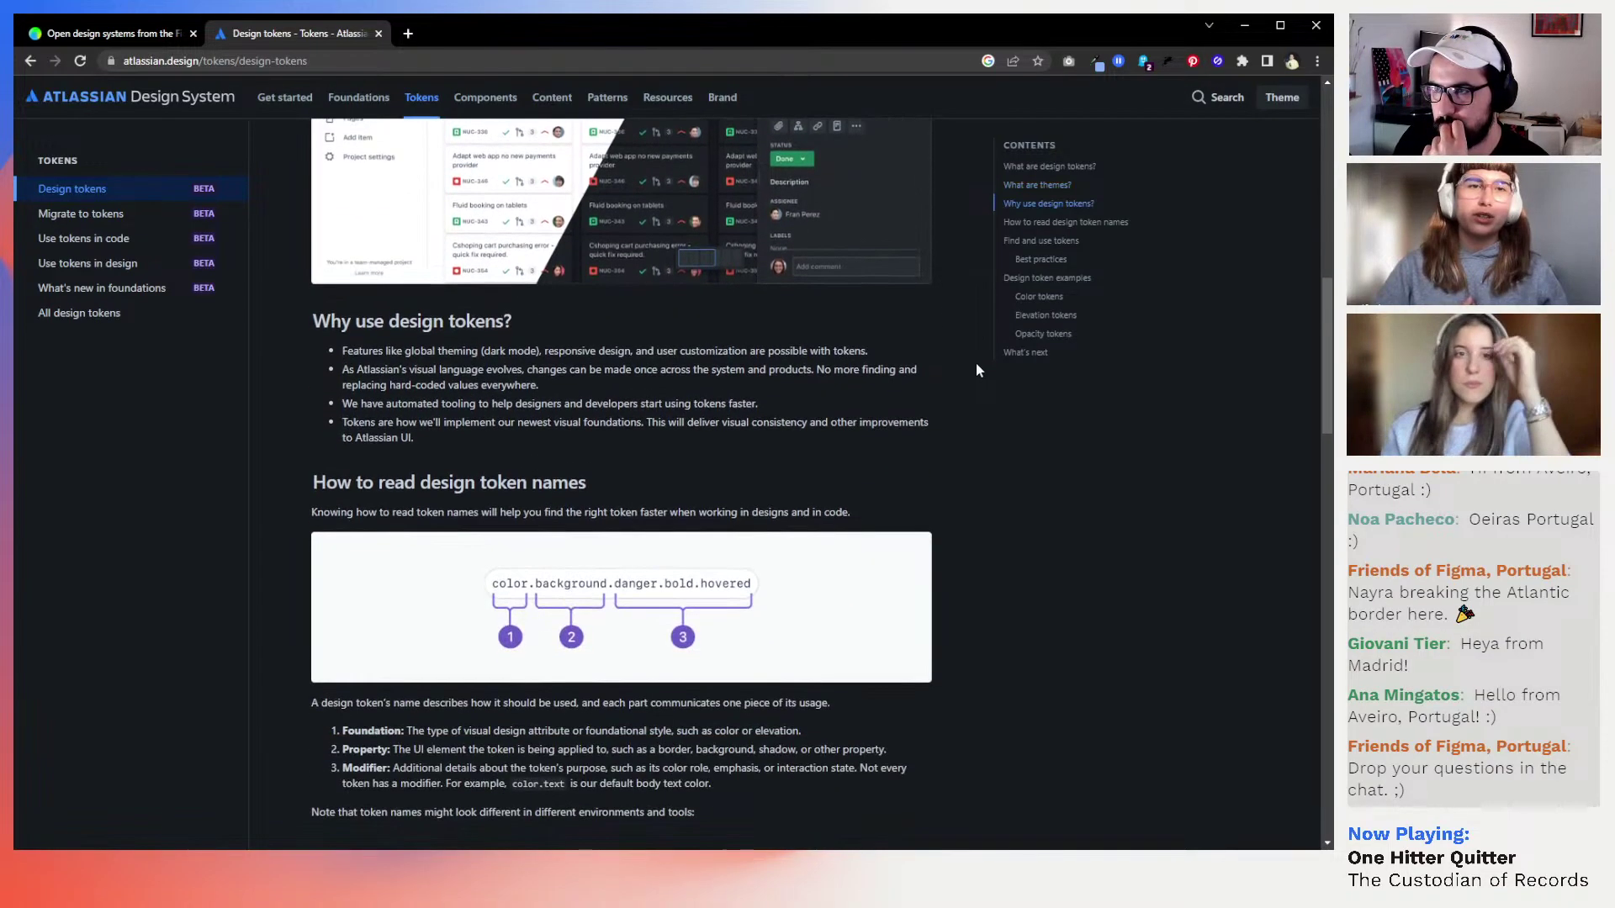
{"action": "scroll", "coordinate": [975, 370], "scroll_direction": "down", "scroll_amount": 2}
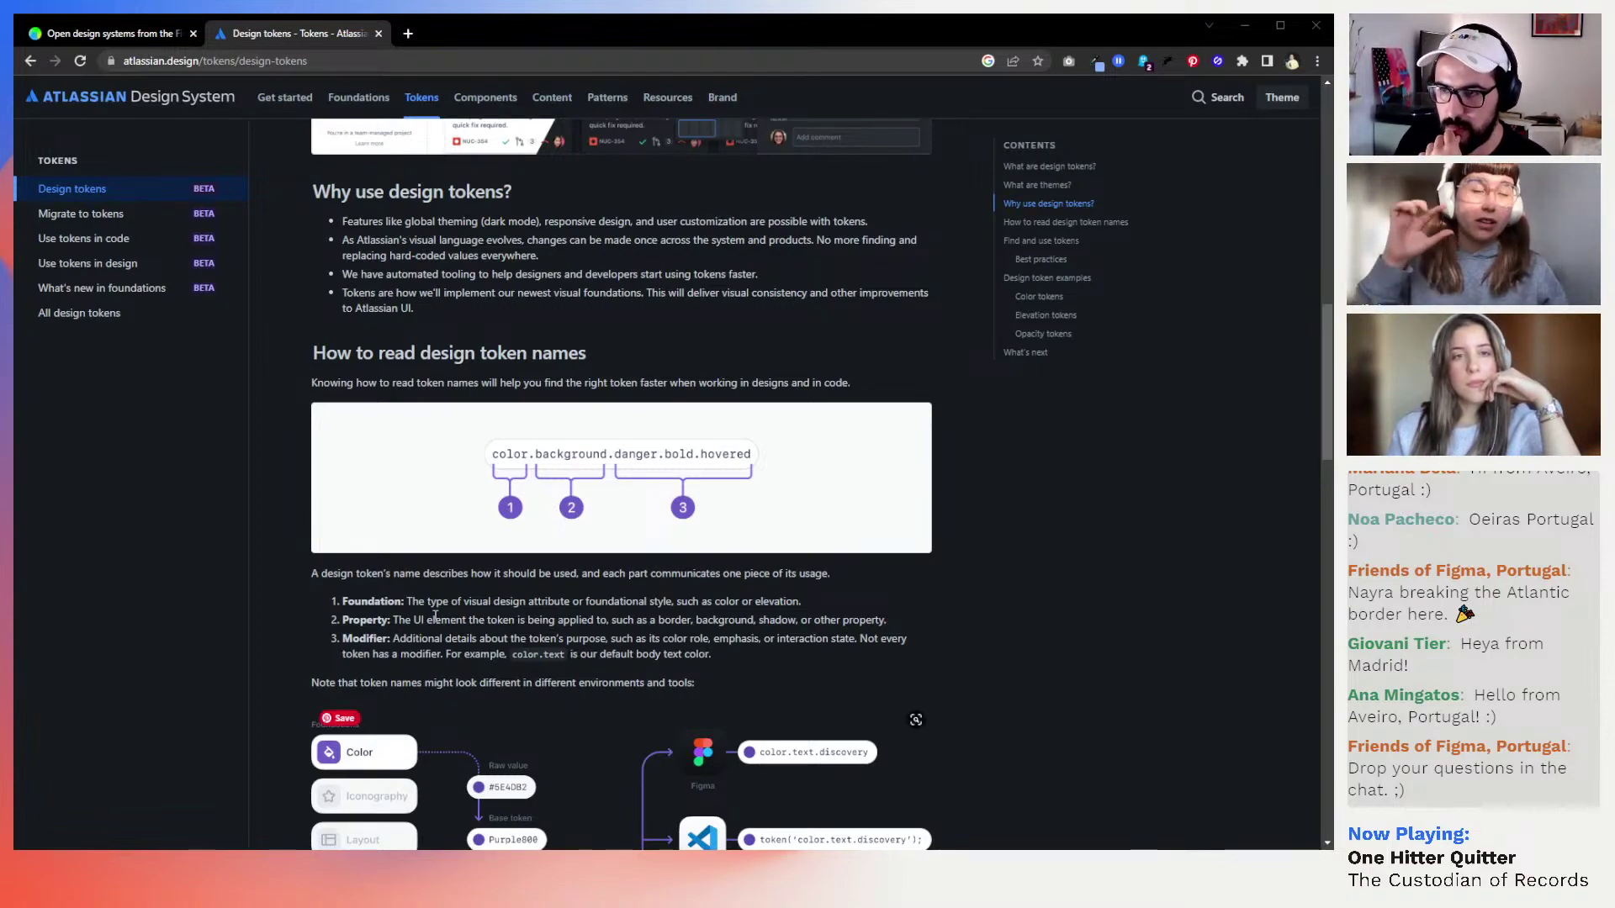
{"action": "scroll", "coordinate": [493, 556], "scroll_direction": "down", "scroll_amount": 4}
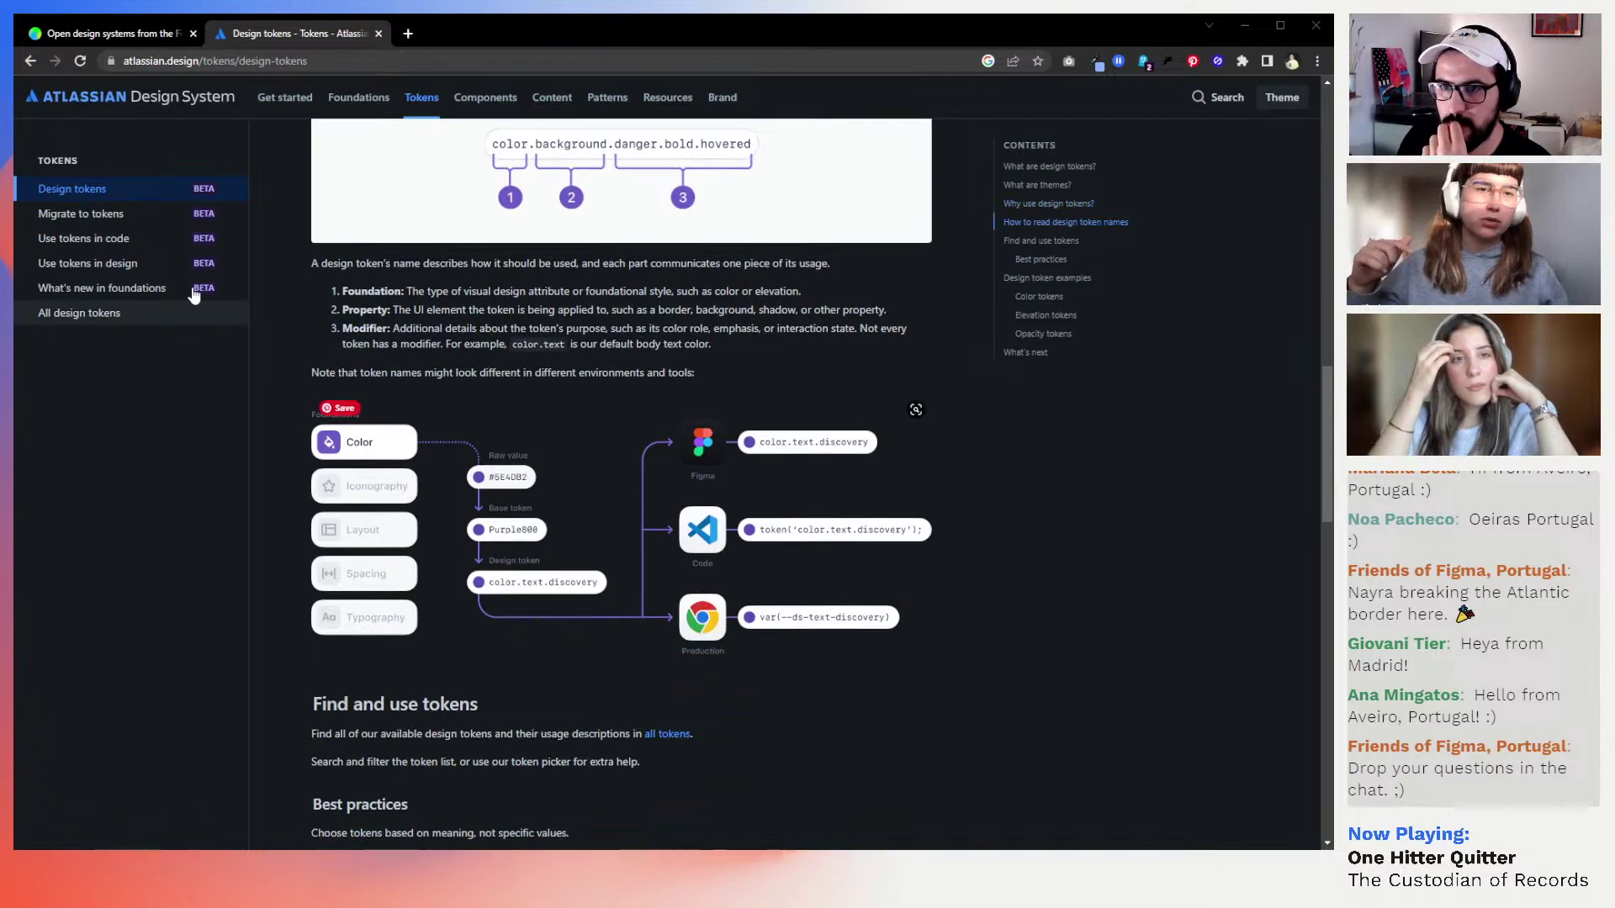
Open the list of all design tokens and examine the color text tokens from the default to the teal accents
{"action": "left_click", "coordinate": [117, 314]}
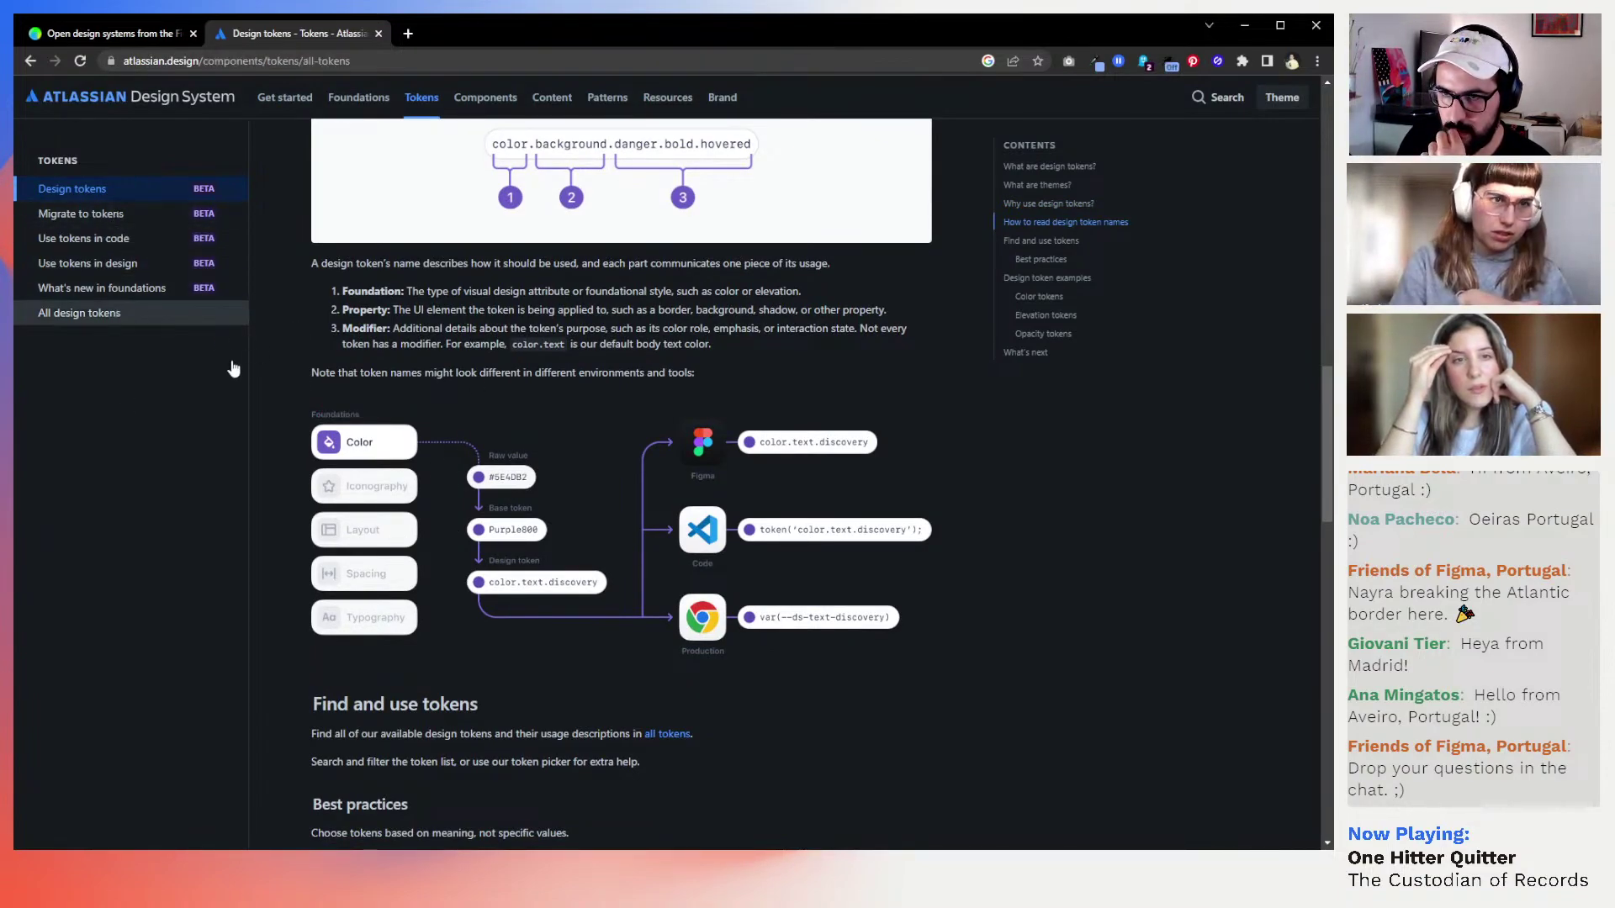
{"action": "scroll", "coordinate": [479, 476], "scroll_direction": "down", "scroll_amount": 3}
{"action": "scroll", "coordinate": [479, 477], "scroll_direction": "down", "scroll_amount": 2}
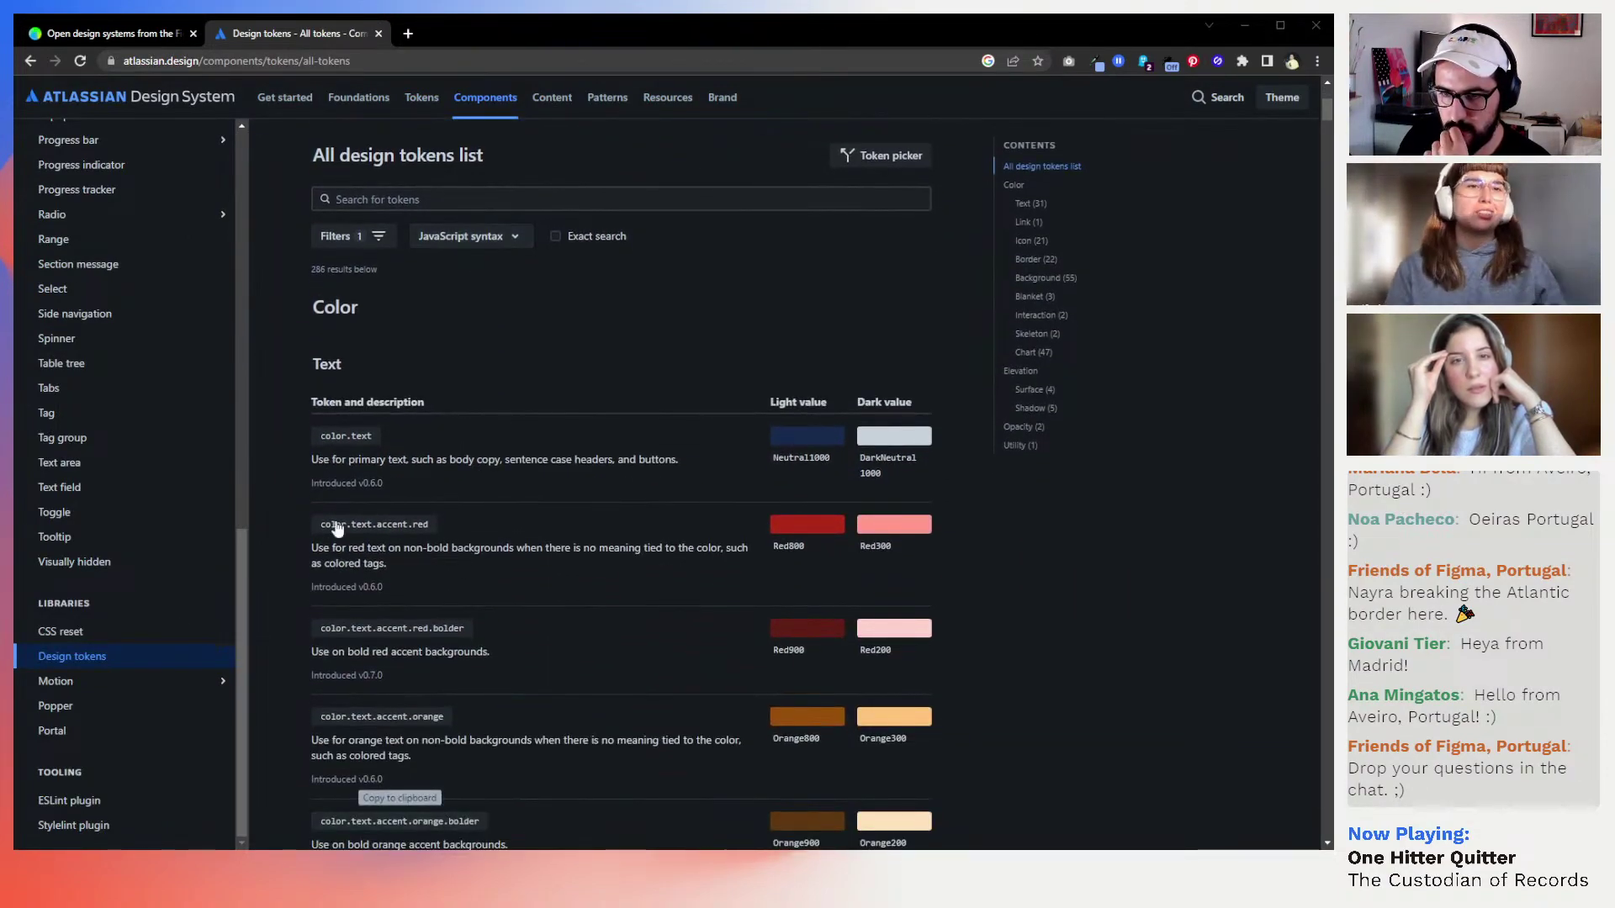
{"action": "scroll", "coordinate": [390, 588], "scroll_direction": "down", "scroll_amount": 2}
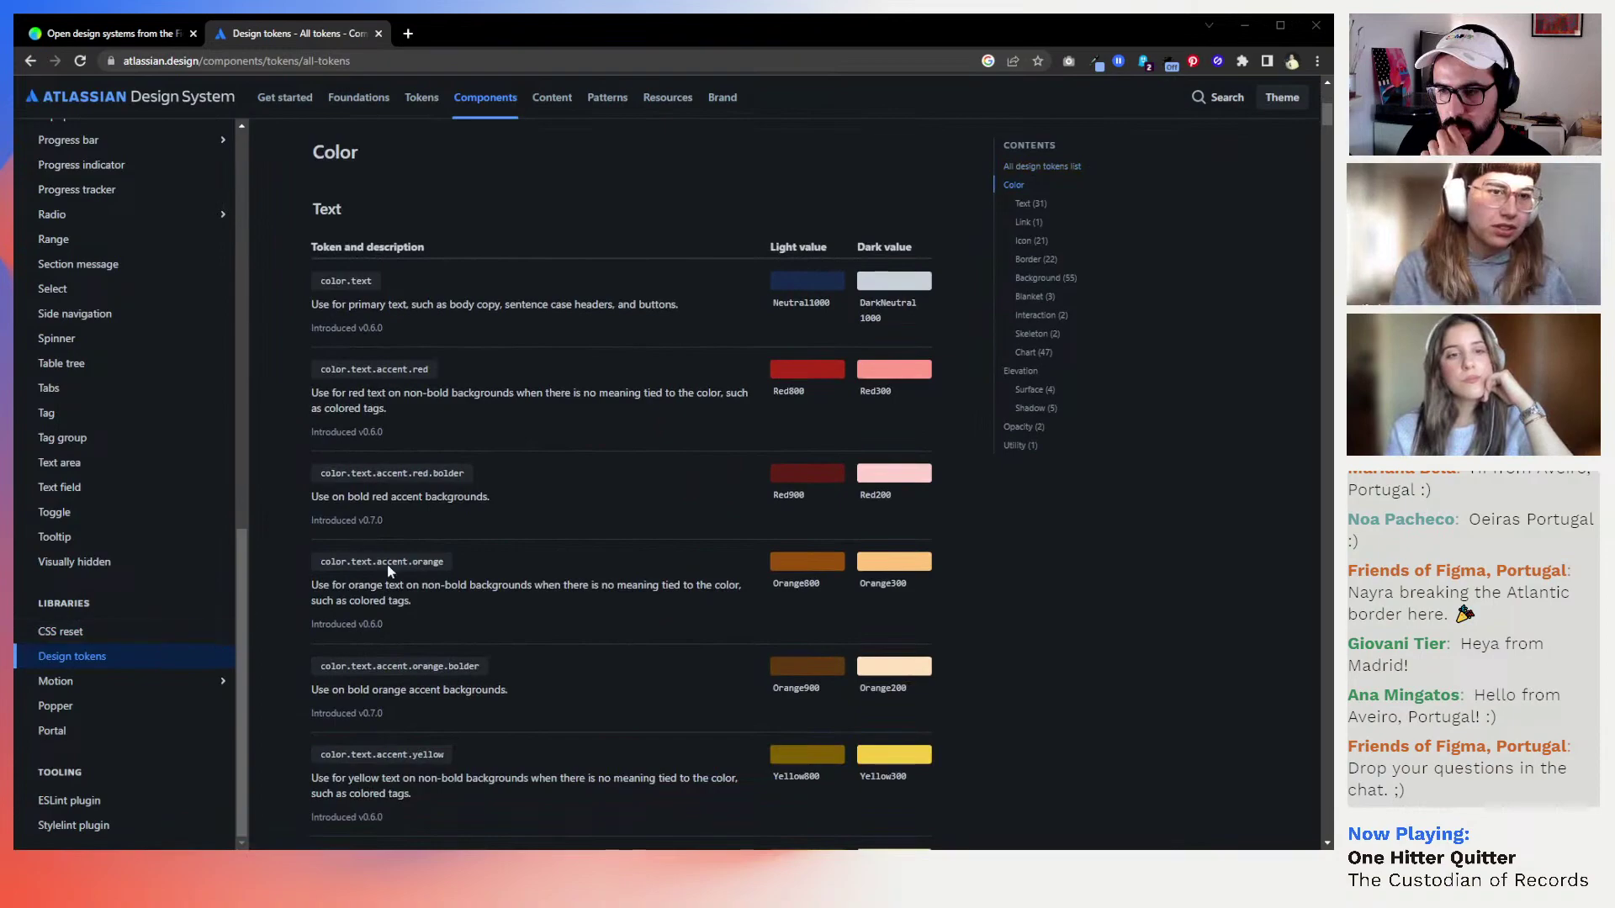
{"action": "scroll", "coordinate": [471, 550], "scroll_direction": "down", "scroll_amount": 4}
{"action": "scroll", "coordinate": [471, 551], "scroll_direction": "down", "scroll_amount": 1}
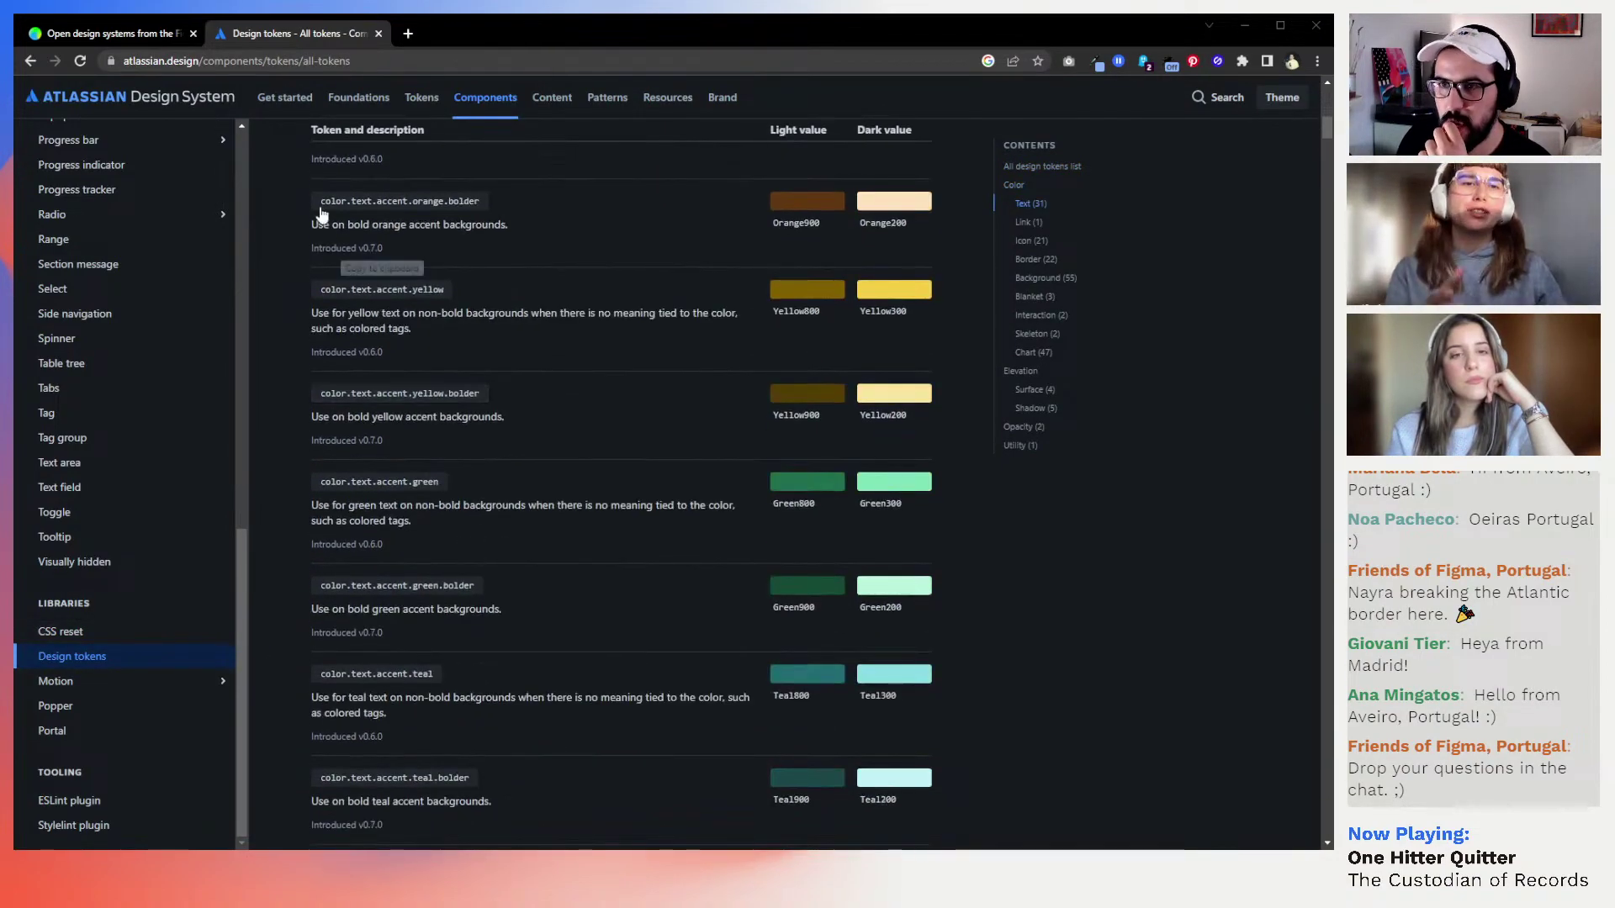
Return to the Tokens overview, reopen the list of all design tokens and browse the text tokens down to the success color
{"action": "left_click", "coordinate": [423, 99]}
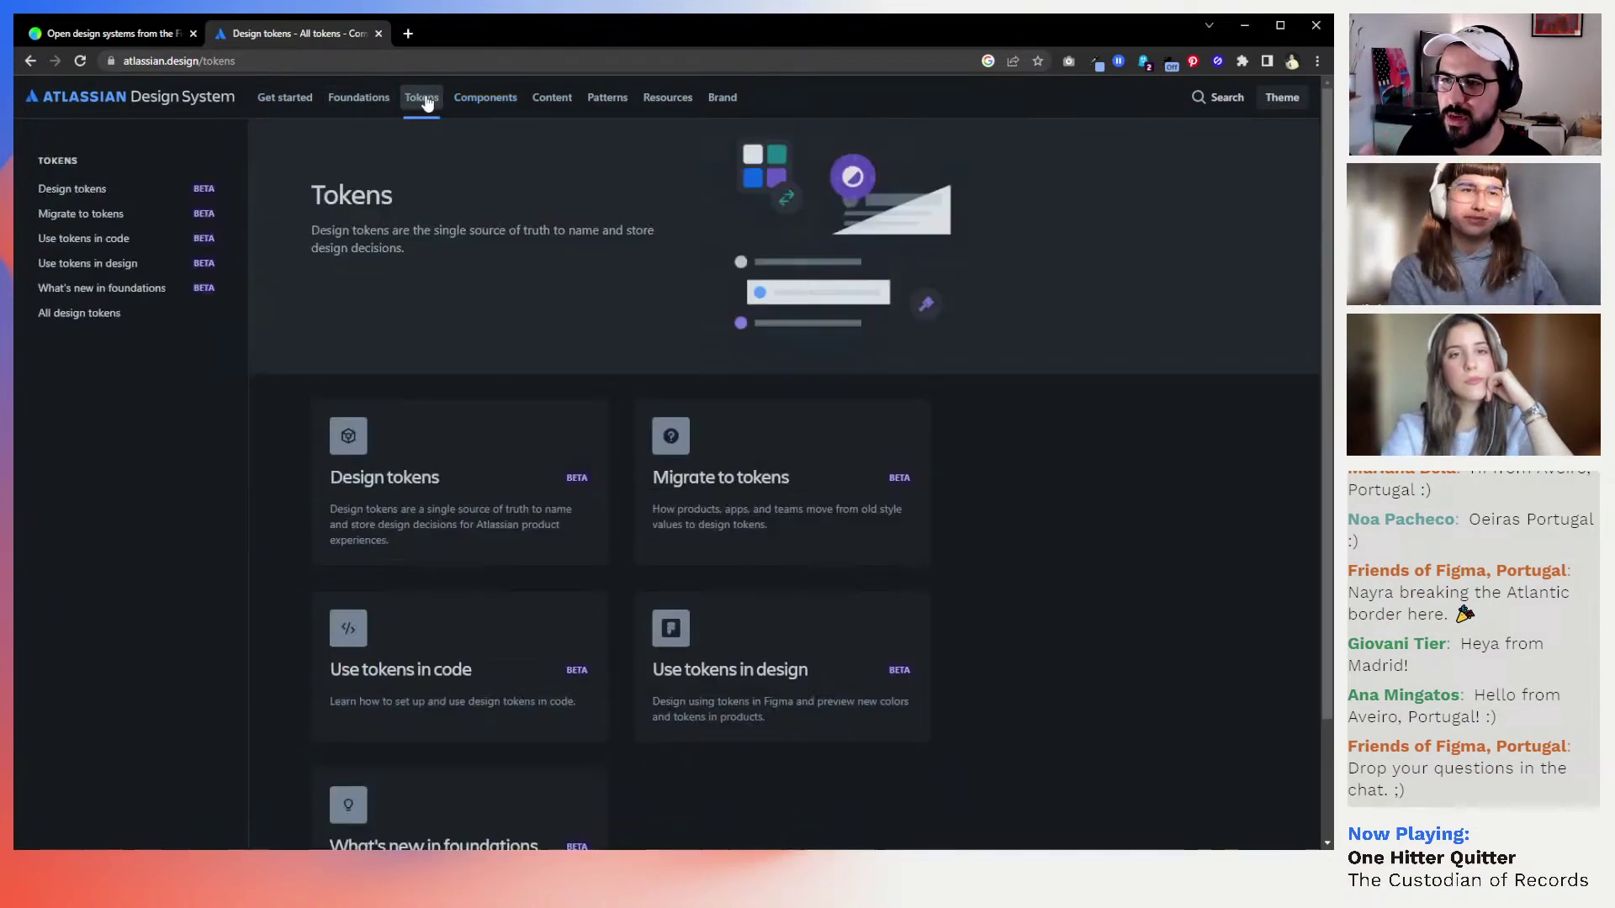
{"action": "left_click", "coordinate": [119, 319]}
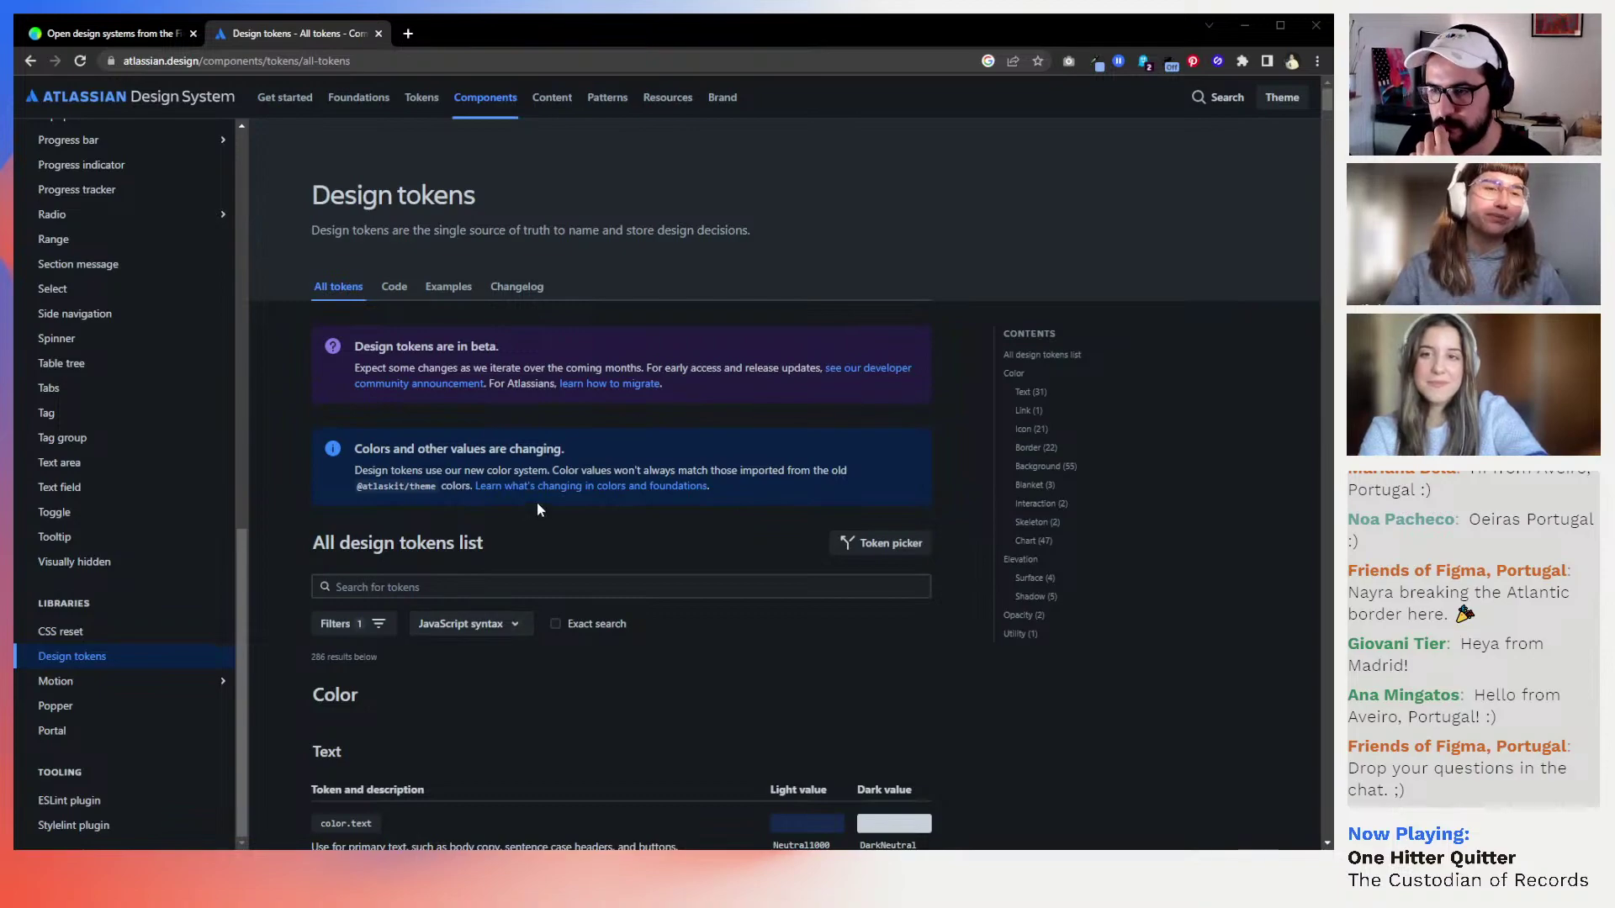
{"action": "scroll", "coordinate": [538, 509], "scroll_direction": "down", "scroll_amount": 10}
{"action": "scroll", "coordinate": [537, 502], "scroll_direction": "down", "scroll_amount": 5}
{"action": "scroll", "coordinate": [537, 504], "scroll_direction": "down", "scroll_amount": 6}
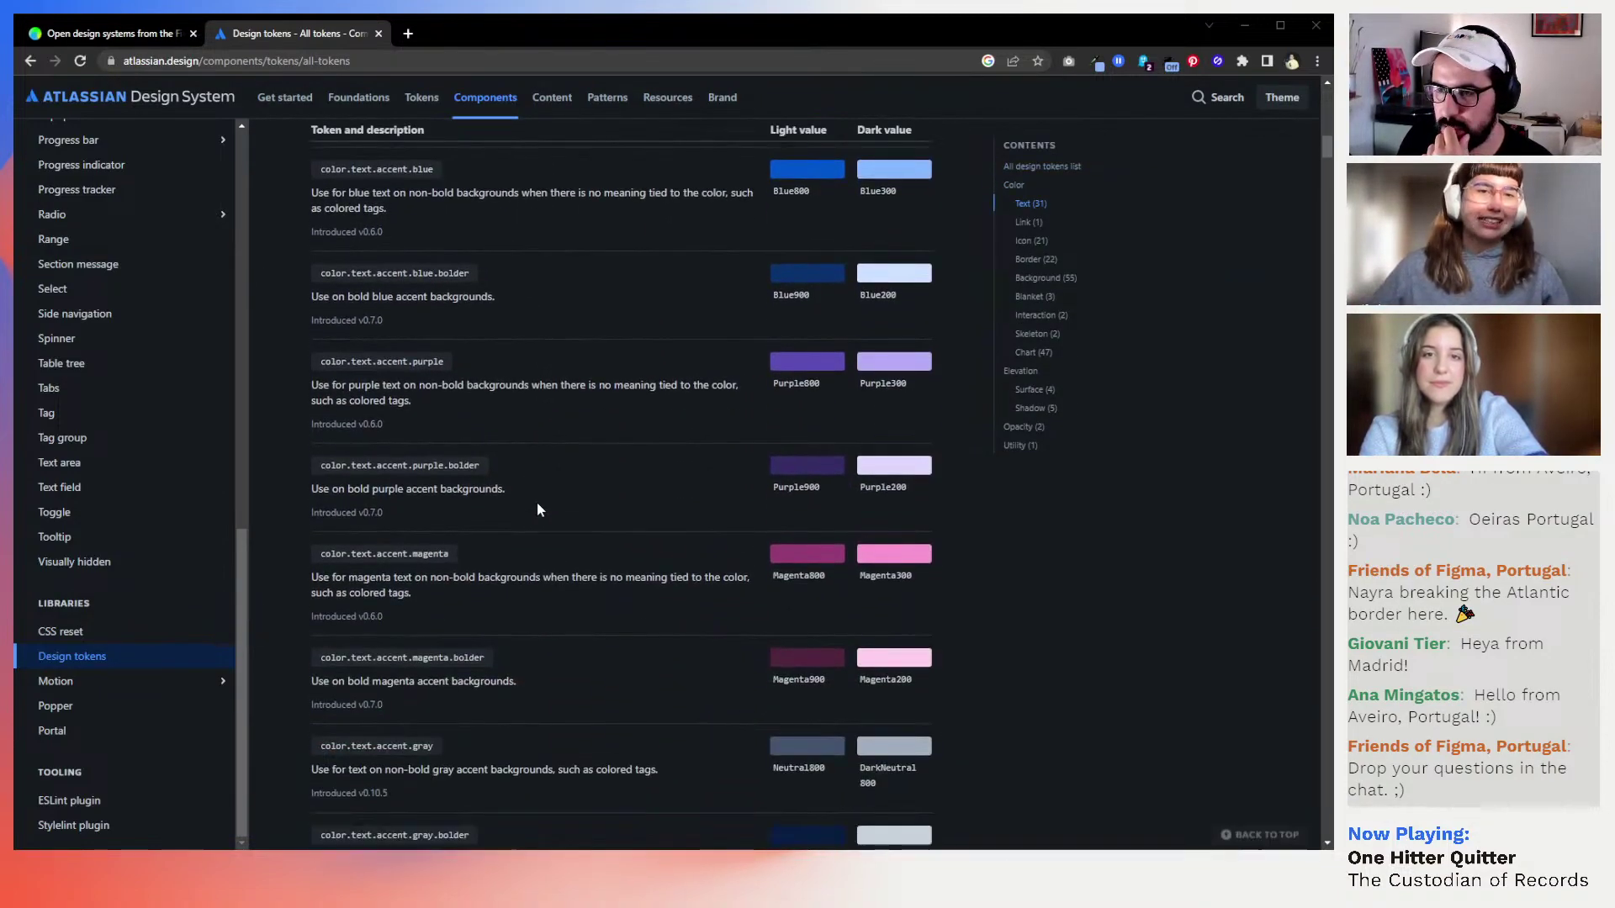
{"action": "scroll", "coordinate": [538, 509], "scroll_direction": "down", "scroll_amount": 1}
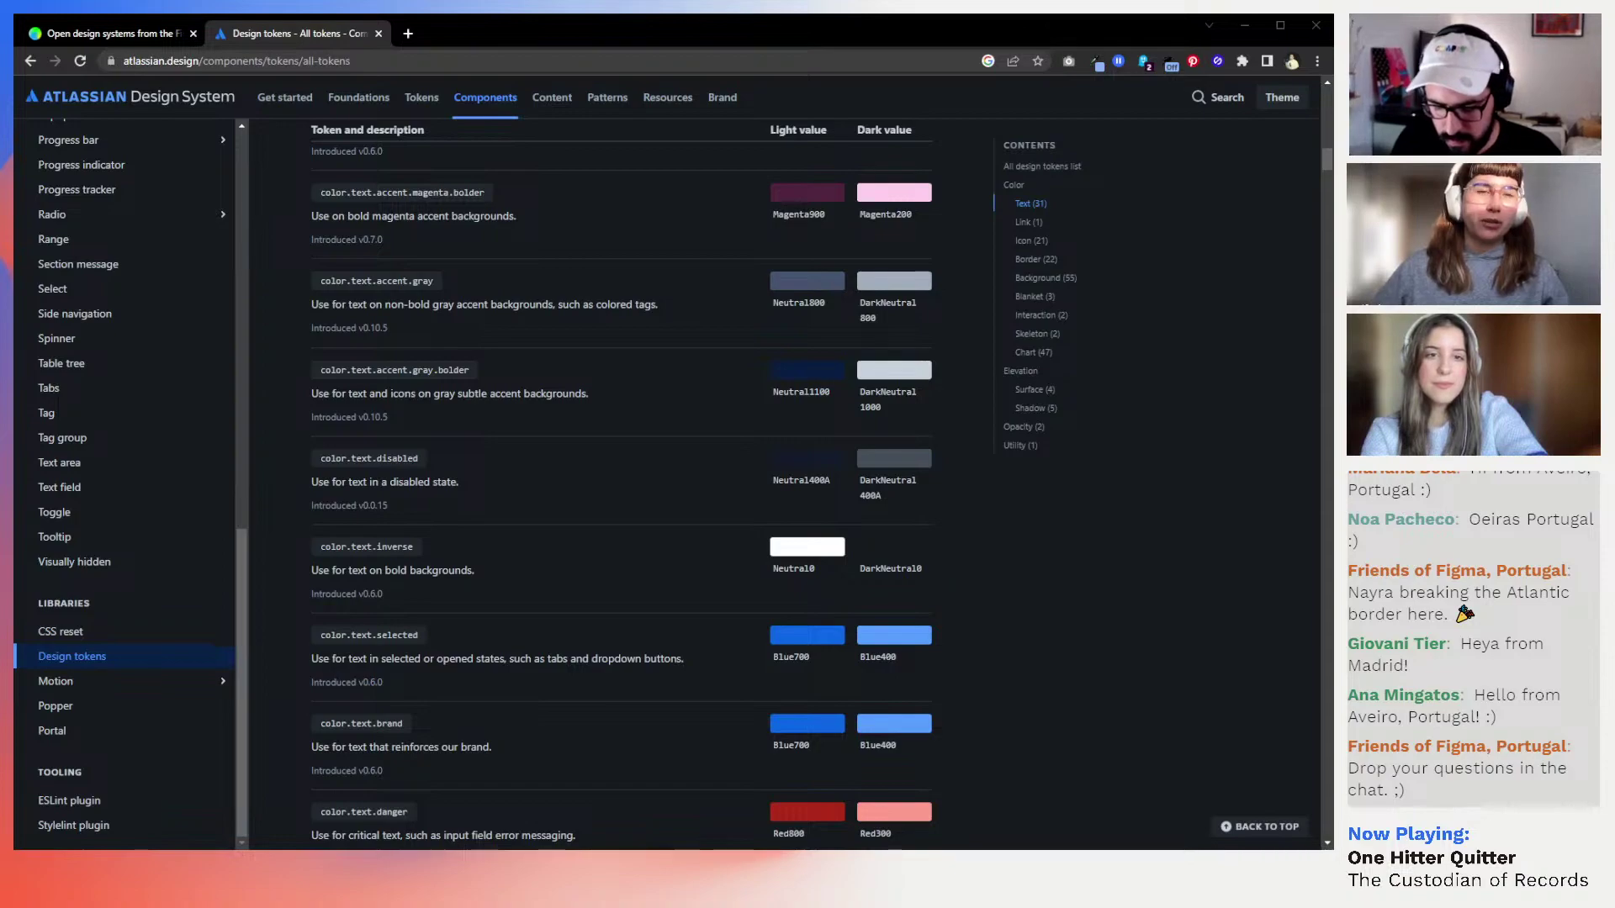
{"action": "scroll", "coordinate": [407, 477], "scroll_direction": "down", "scroll_amount": 1}
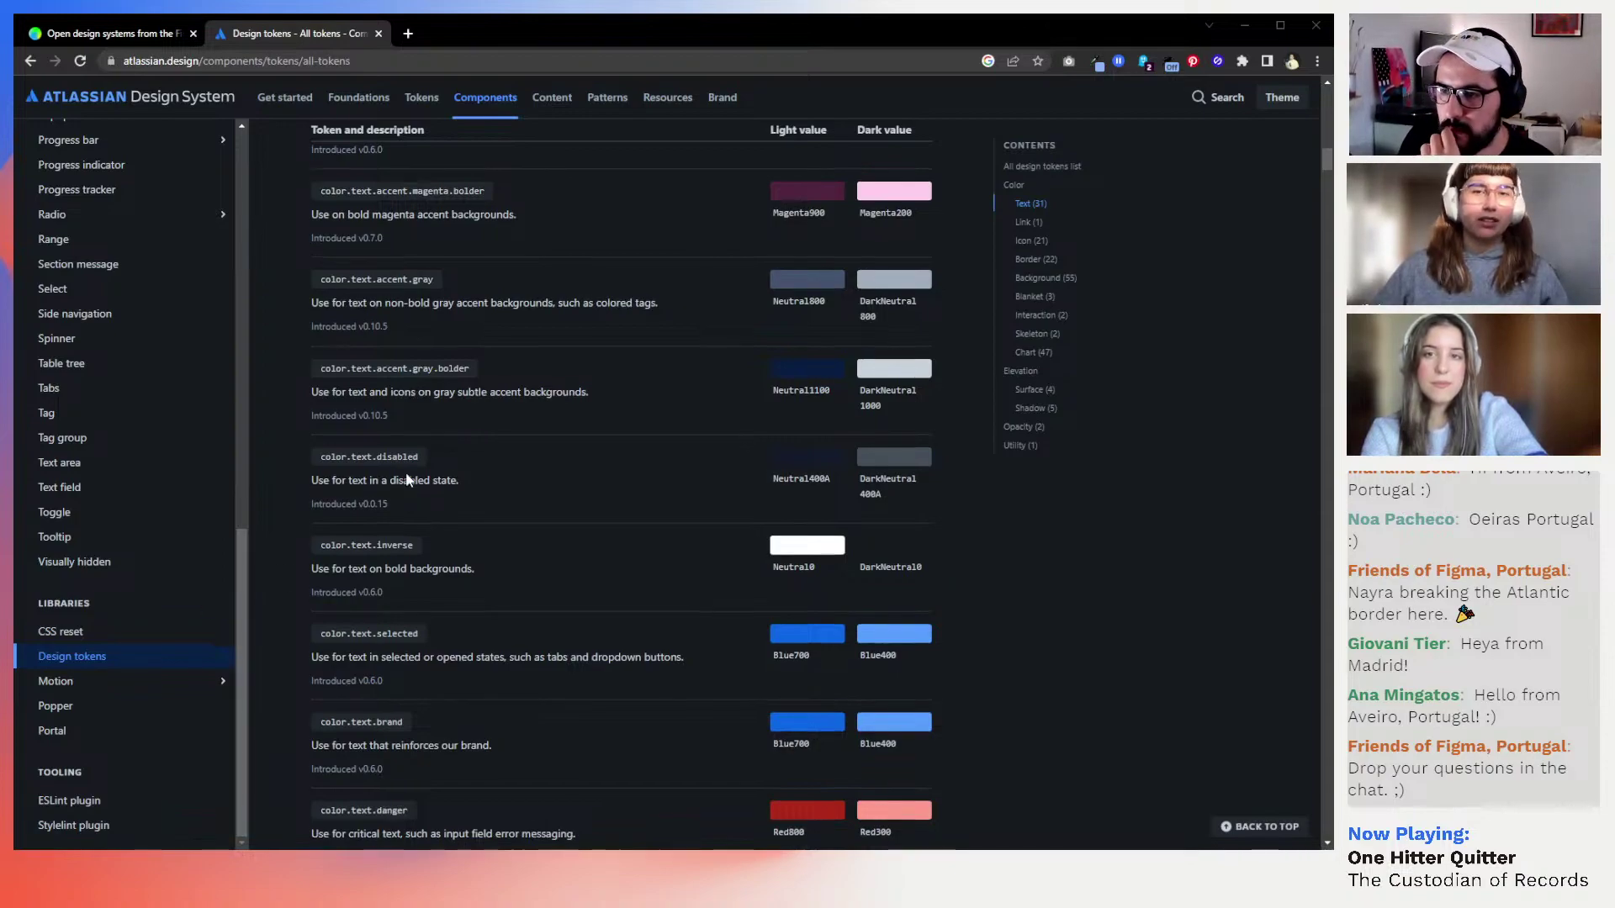
{"action": "scroll", "coordinate": [613, 496], "scroll_direction": "down", "scroll_amount": 1}
{"action": "scroll", "coordinate": [607, 497], "scroll_direction": "down", "scroll_amount": 2}
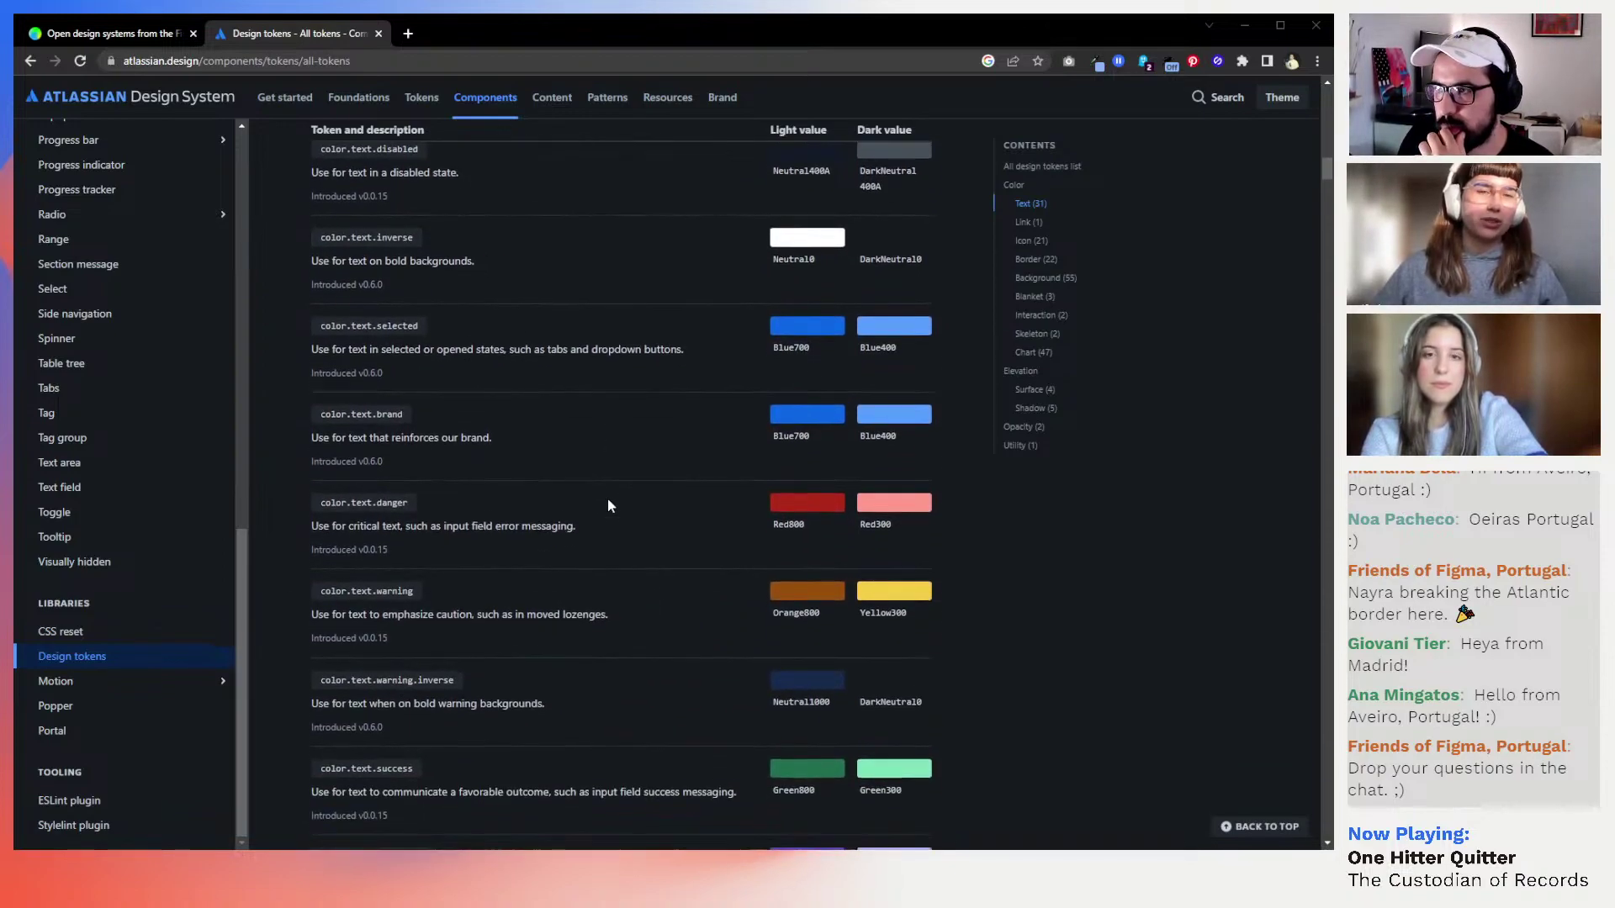
Jump to the Link tokens, view the Icon tokens below them, and return to the Text tokens at the start of the Color section
{"action": "left_click", "coordinate": [1028, 223]}
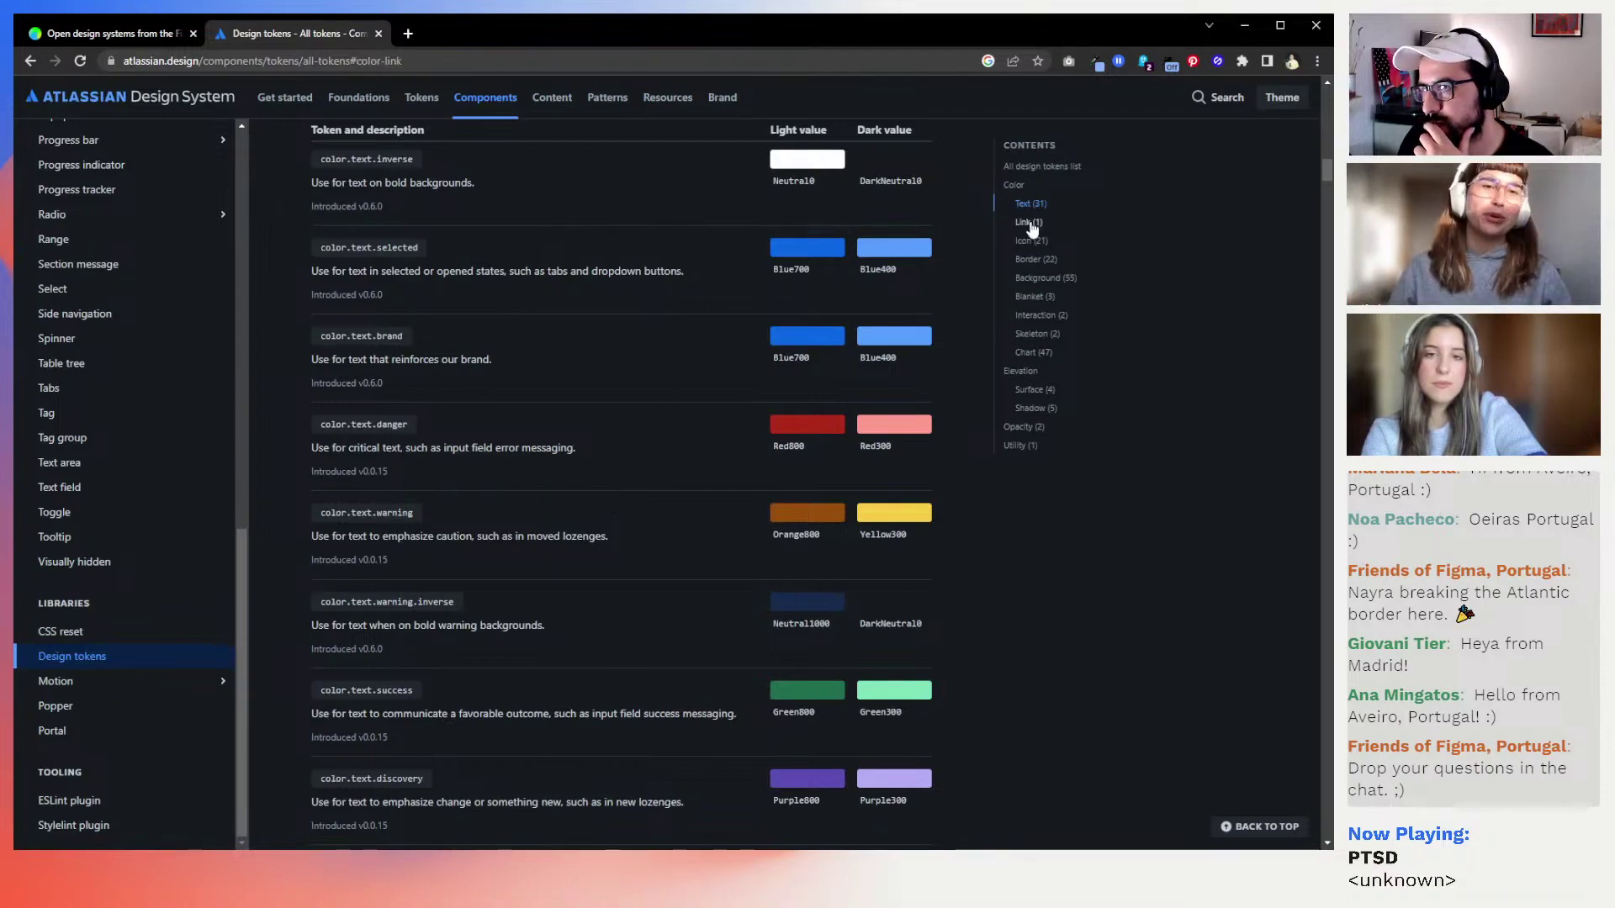
{"action": "scroll", "coordinate": [619, 374], "scroll_direction": "down", "scroll_amount": 1}
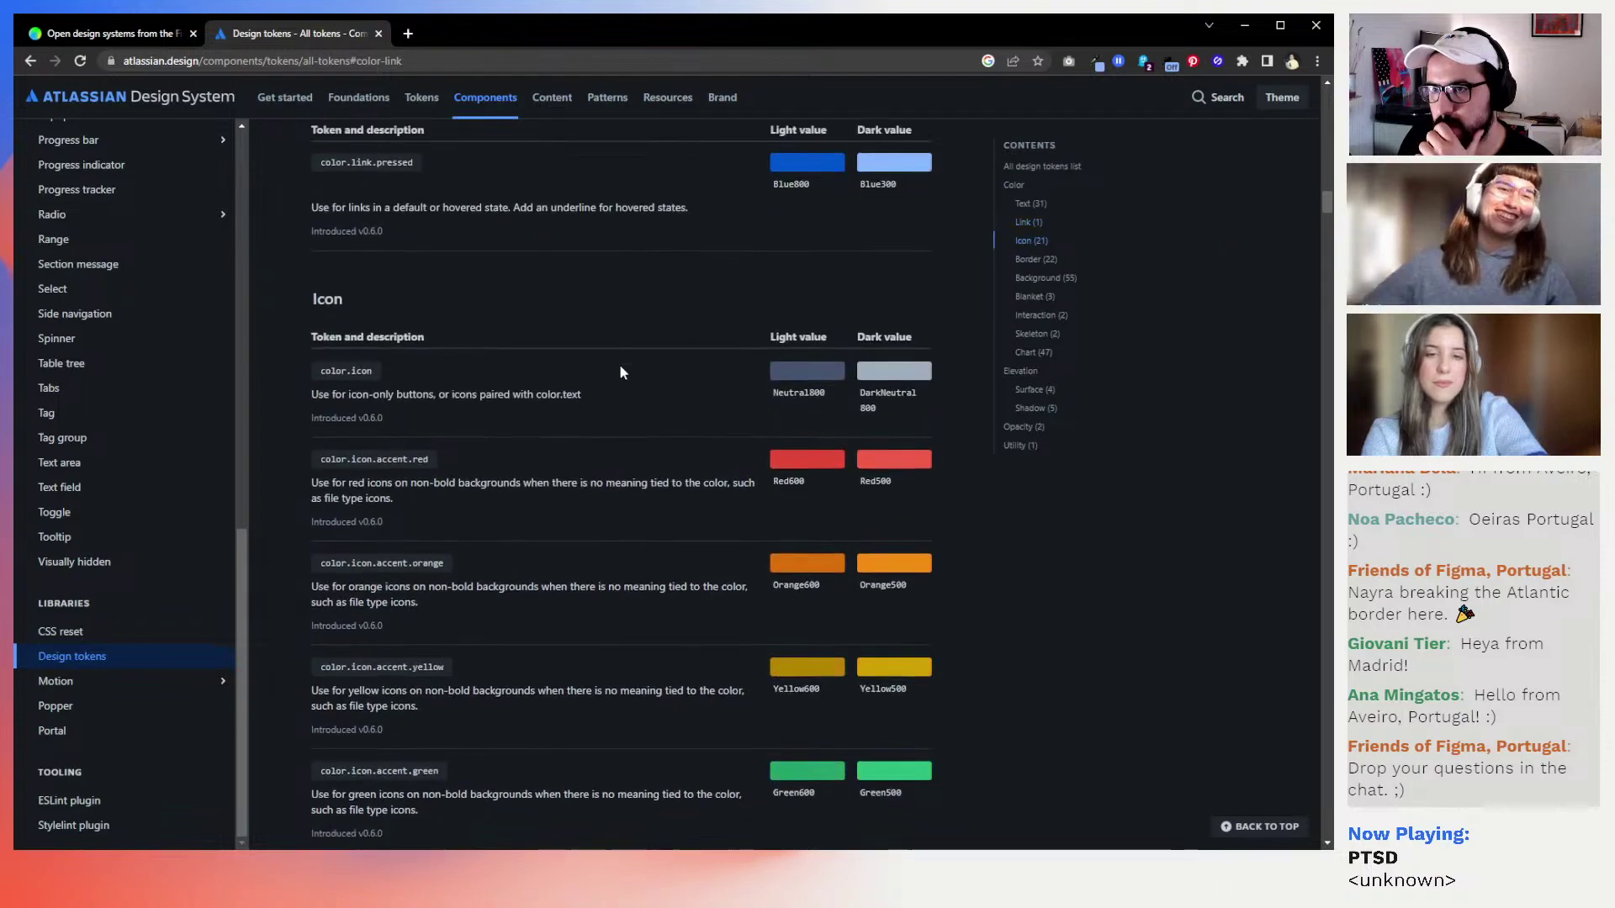
{"action": "scroll", "coordinate": [618, 373], "scroll_direction": "up", "scroll_amount": 1}
{"action": "scroll", "coordinate": [841, 294], "scroll_direction": "down", "scroll_amount": 1}
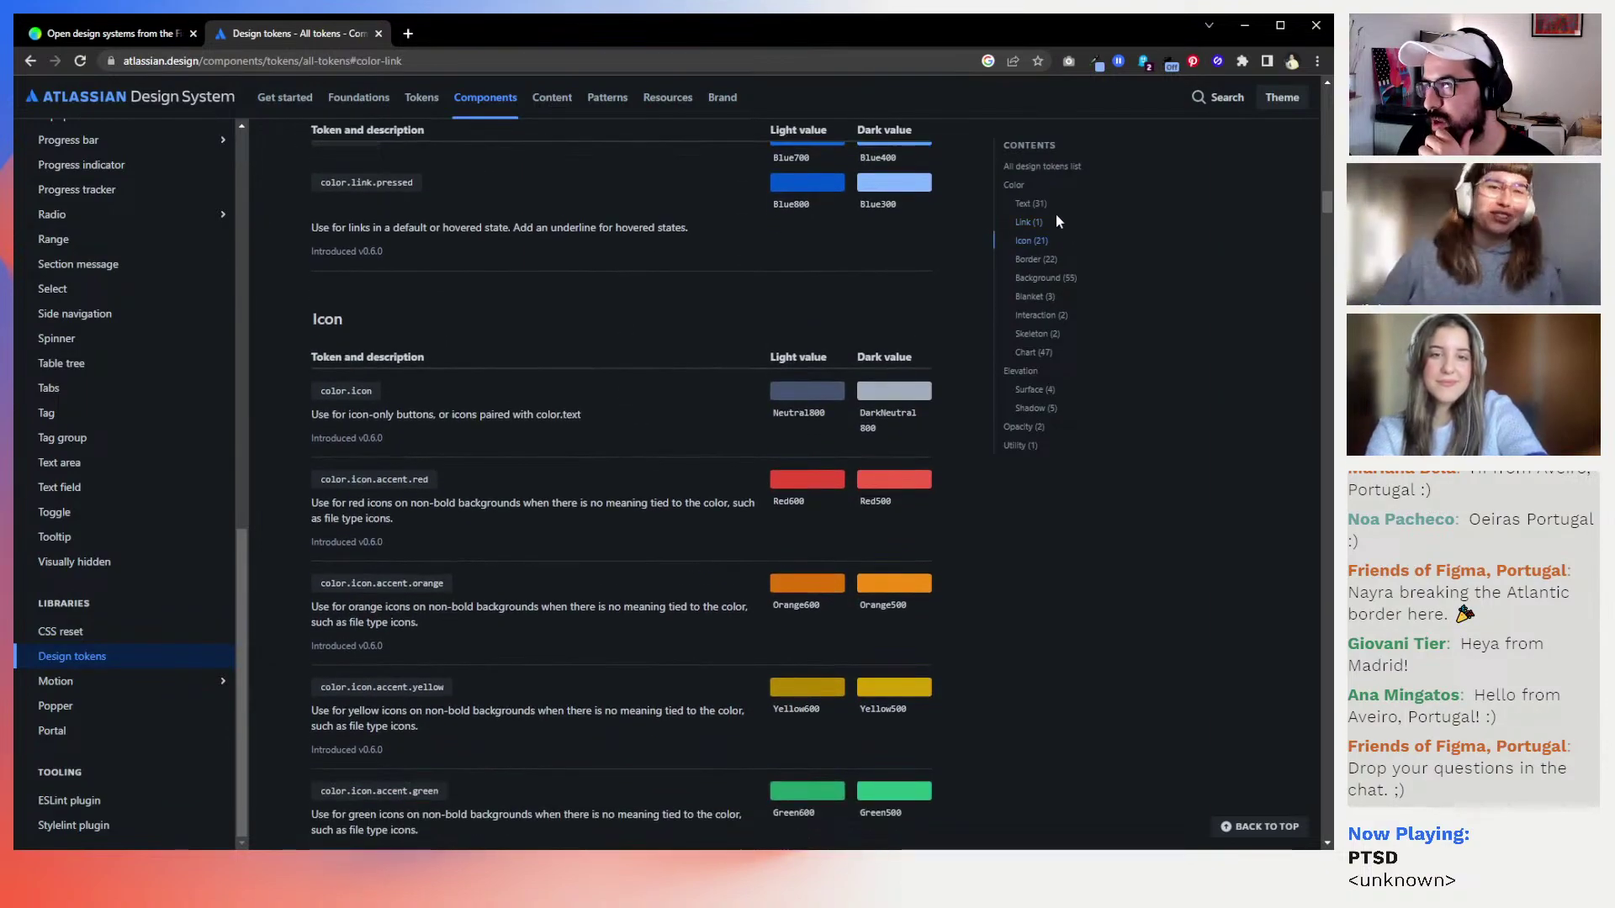
{"action": "left_click", "coordinate": [1031, 204]}
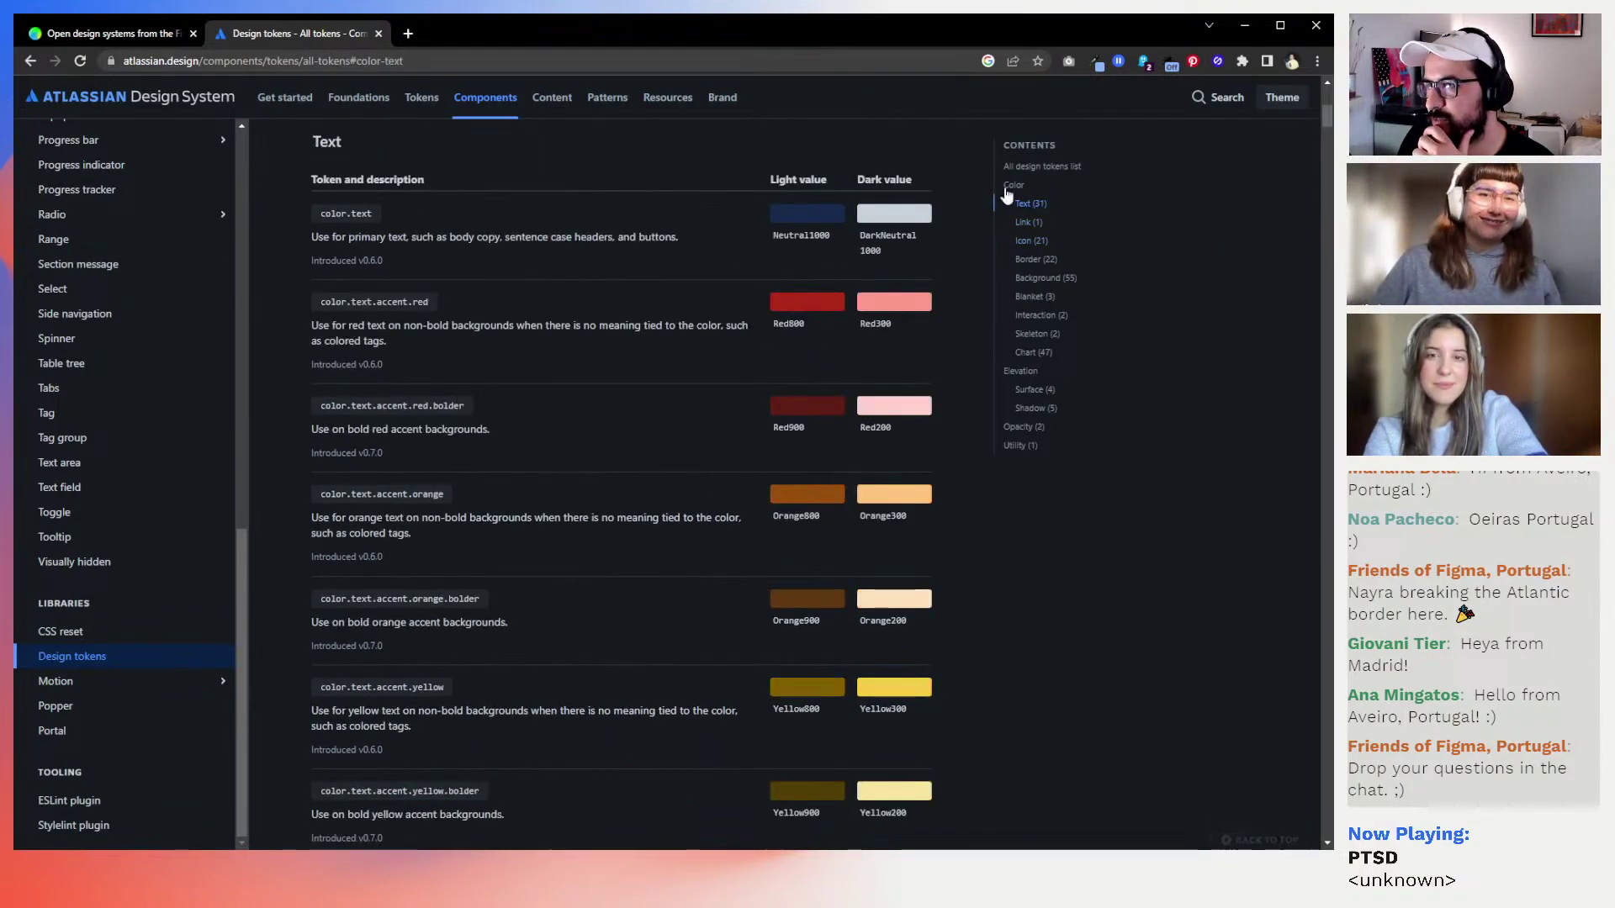
{"action": "left_click", "coordinate": [1009, 186]}
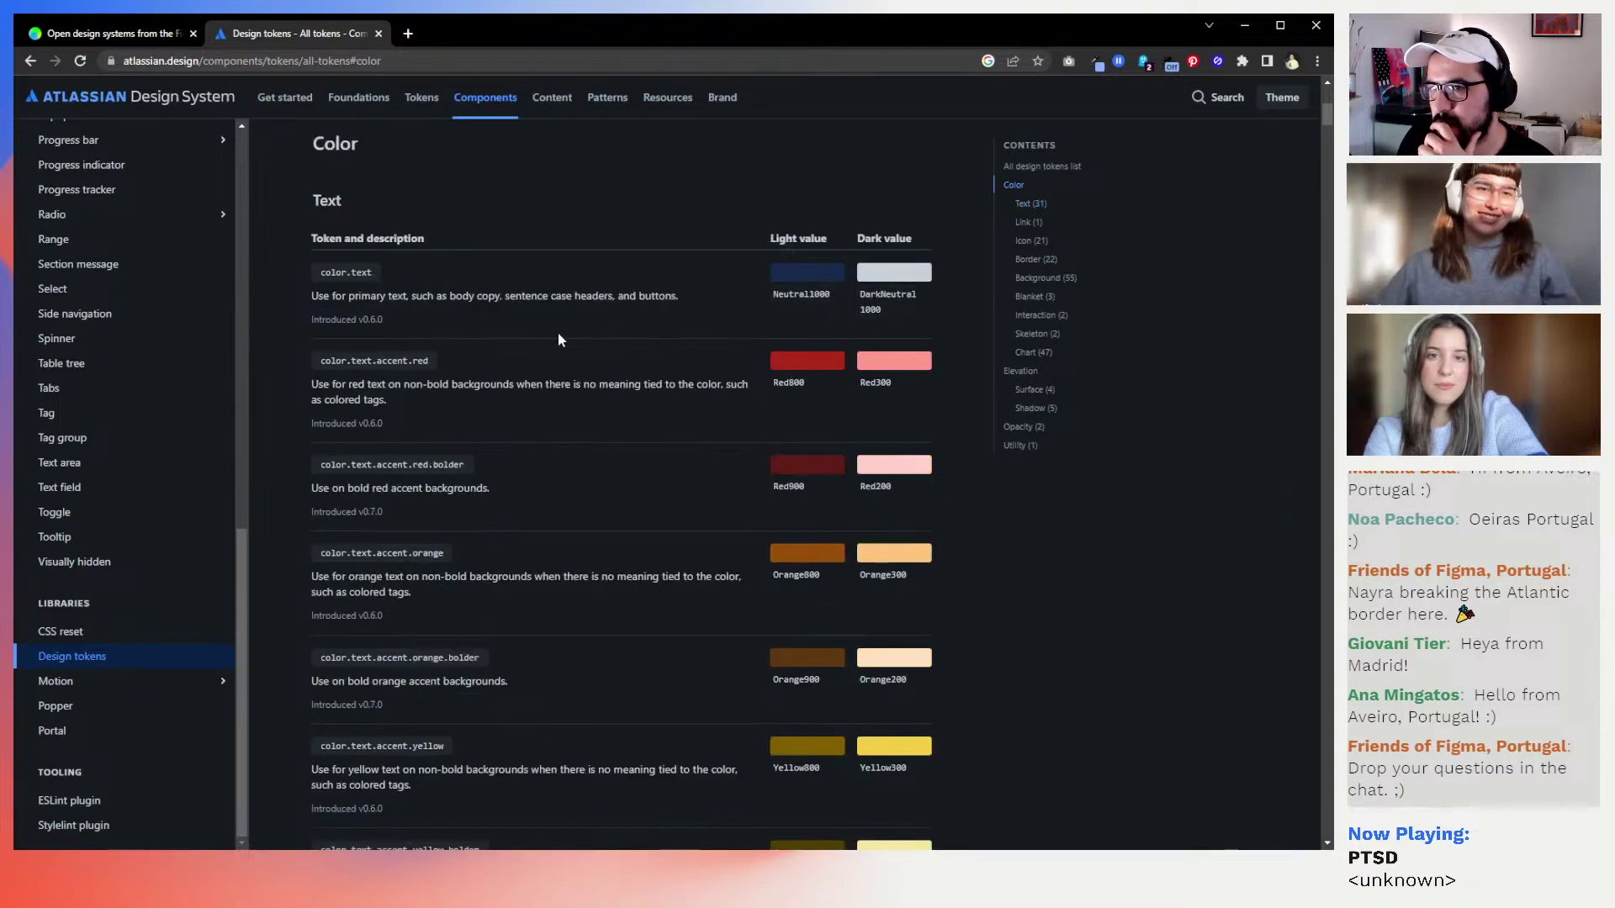
{"action": "scroll", "coordinate": [790, 282], "scroll_direction": "down", "scroll_amount": 1}
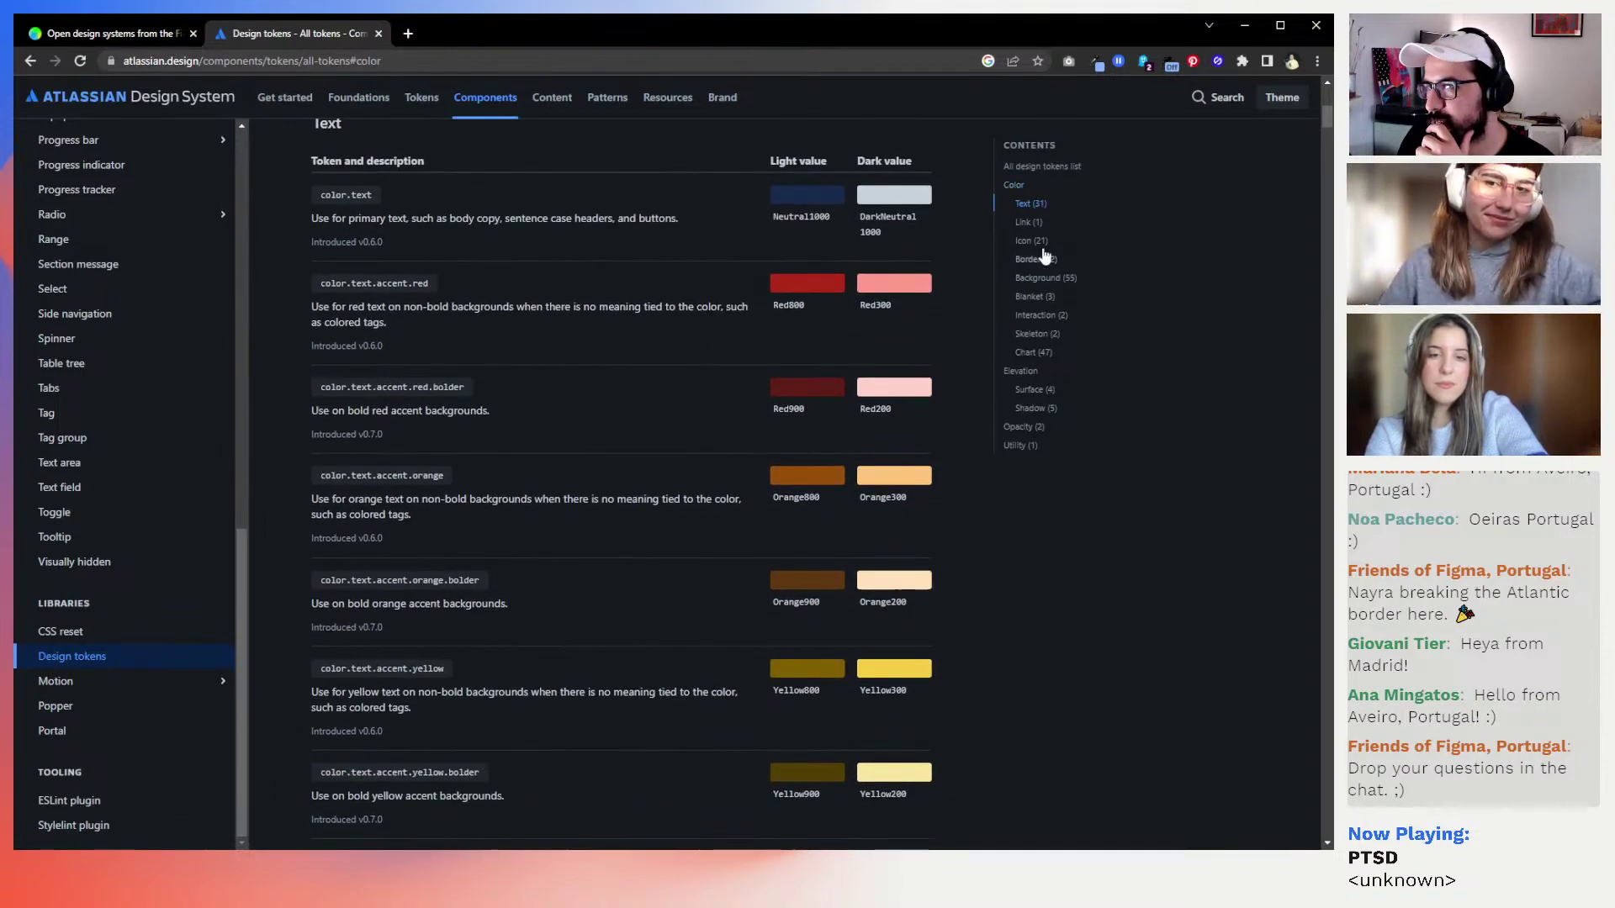
Jump to the Blanket color tokens and look through the Interaction and Skeleton tokens to the start of the Chart tokens
{"action": "scroll", "coordinate": [1055, 289], "scroll_direction": "down", "scroll_amount": 1}
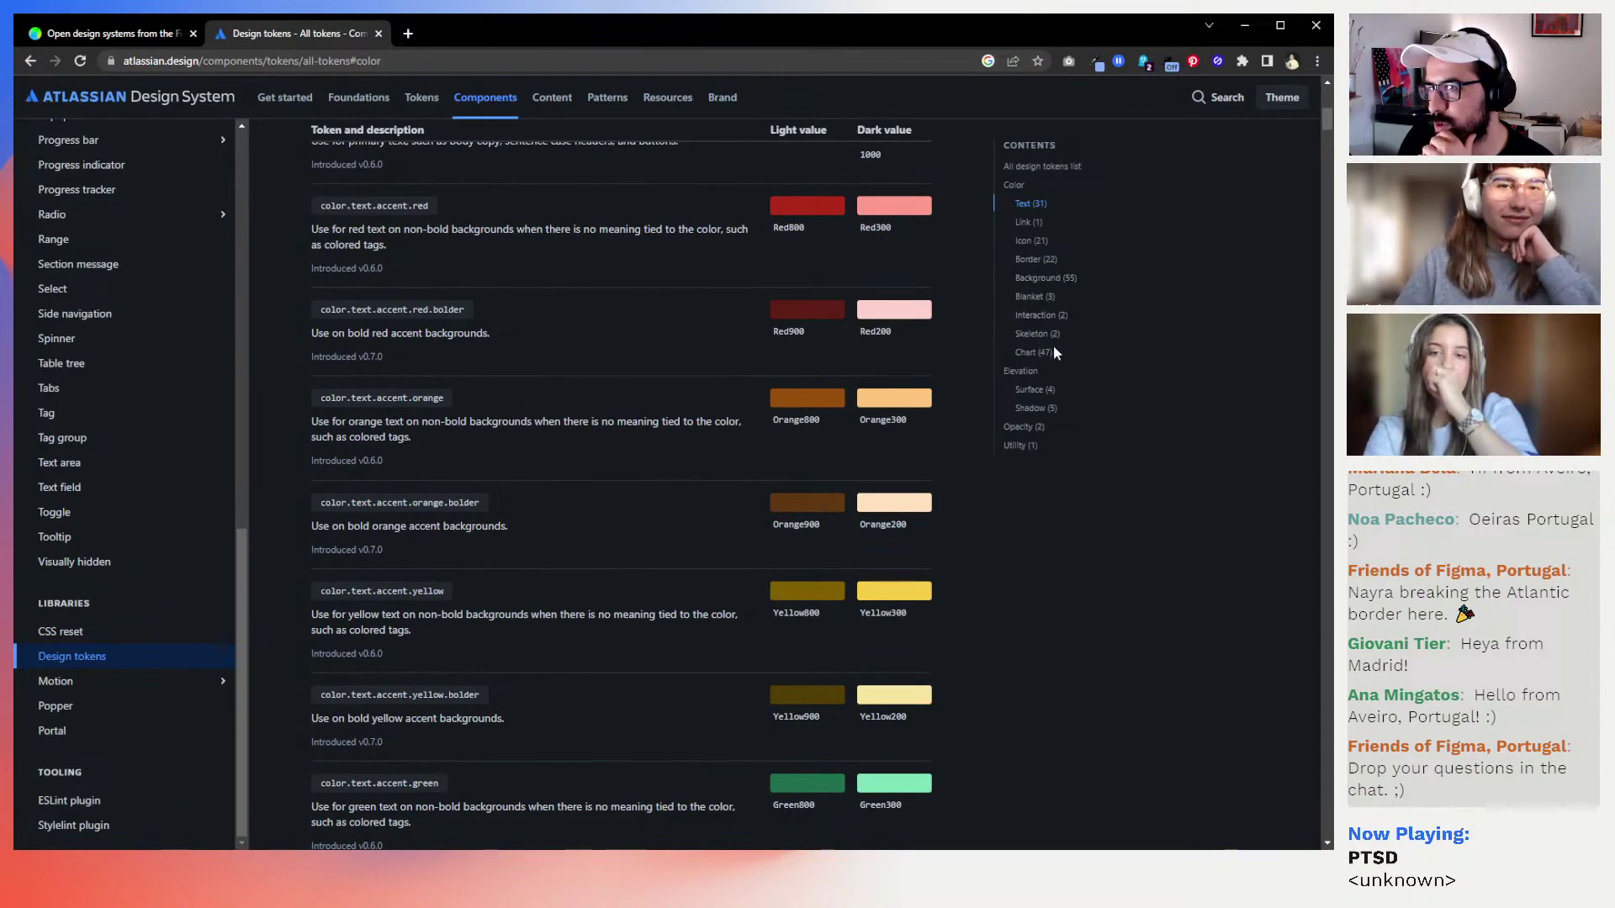
{"action": "left_click", "coordinate": [1047, 298]}
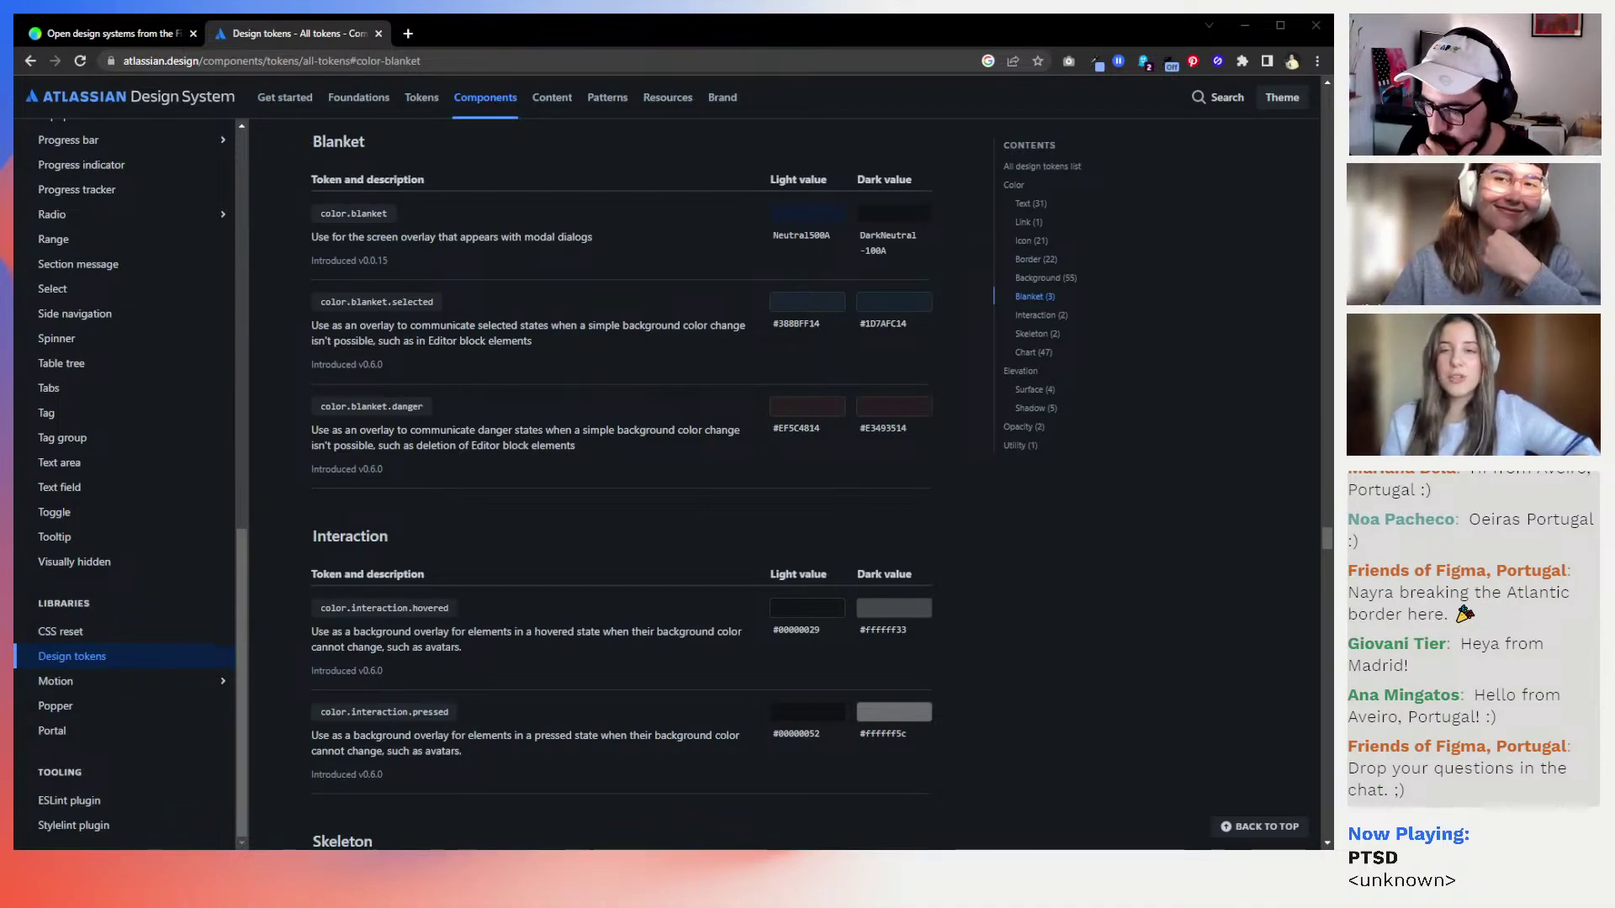
{"action": "scroll", "coordinate": [620, 483], "scroll_direction": "down", "scroll_amount": 8}
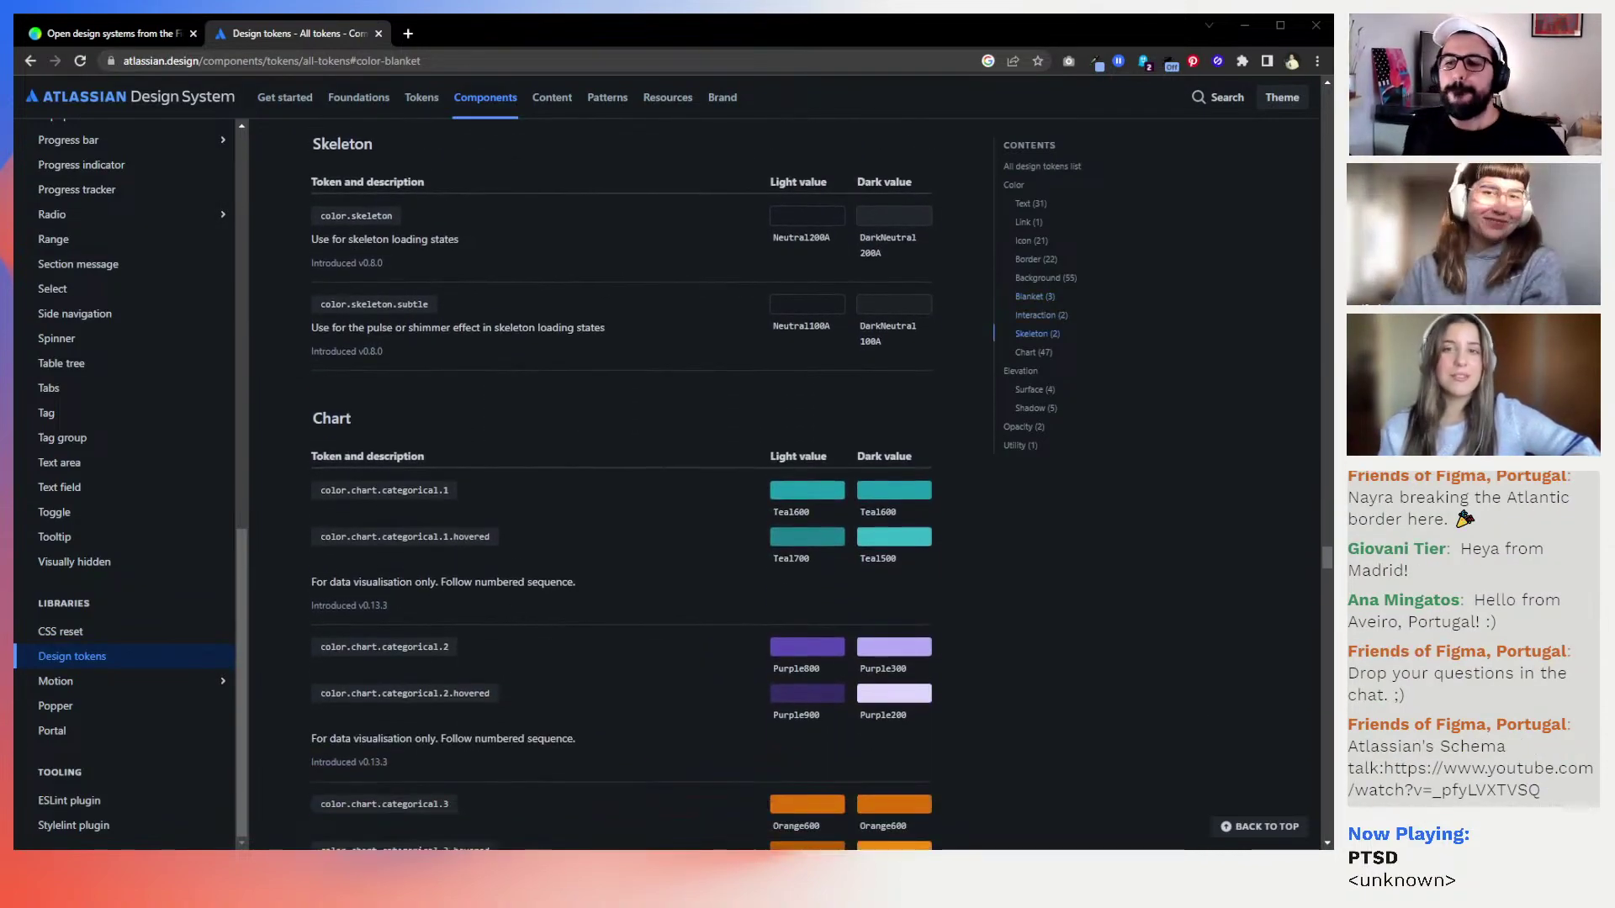
{"action": "scroll", "coordinate": [621, 483], "scroll_direction": "down", "scroll_amount": 5}
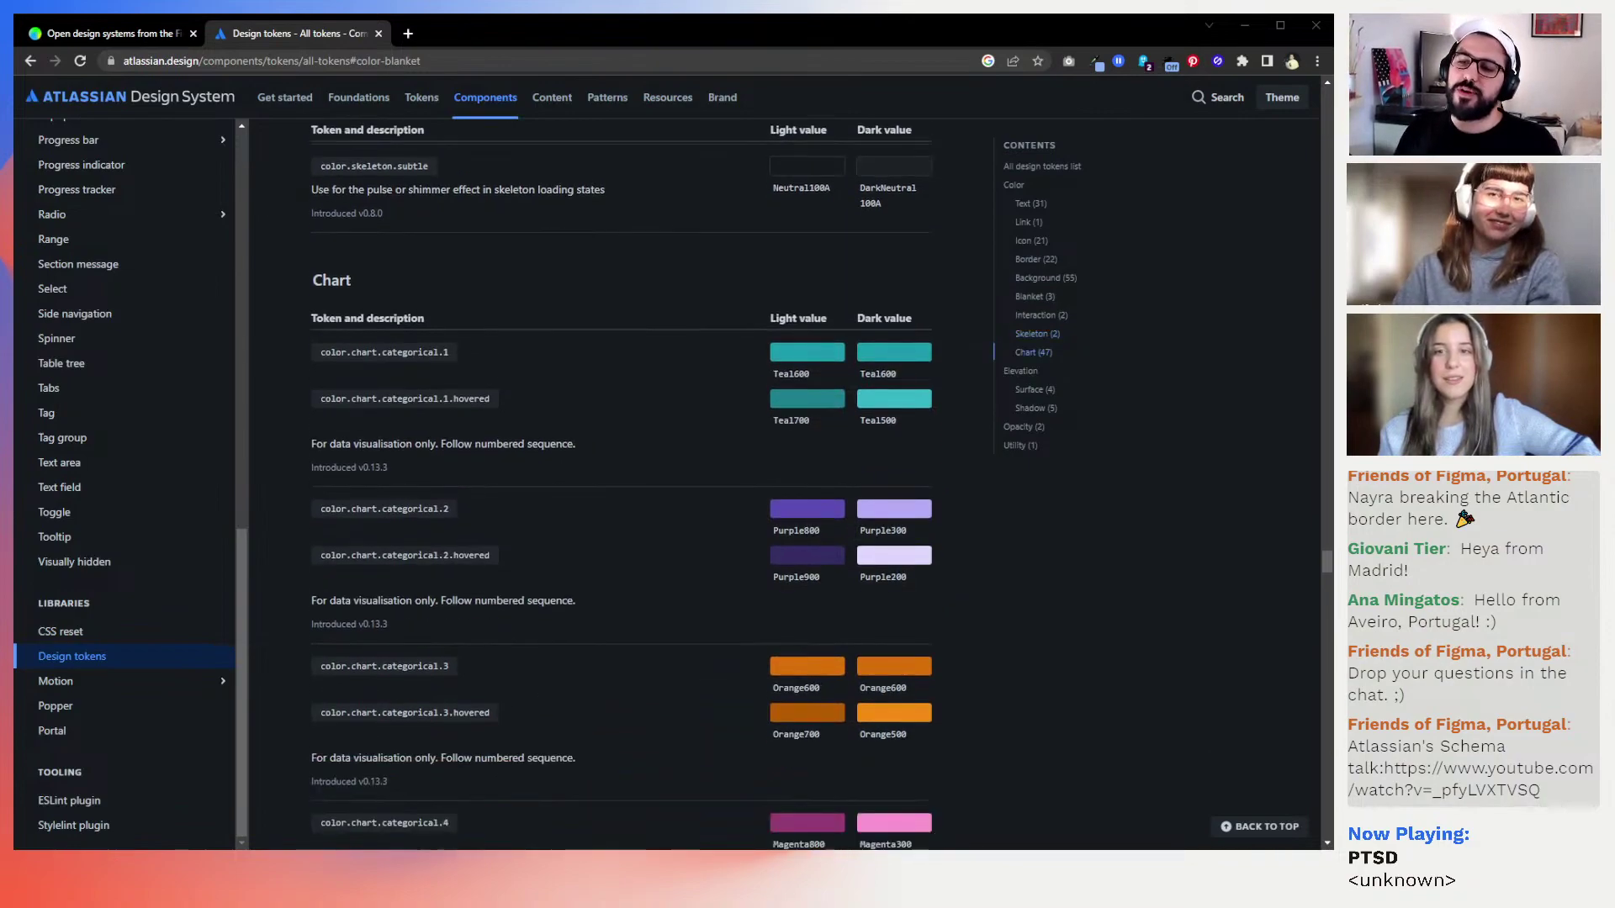
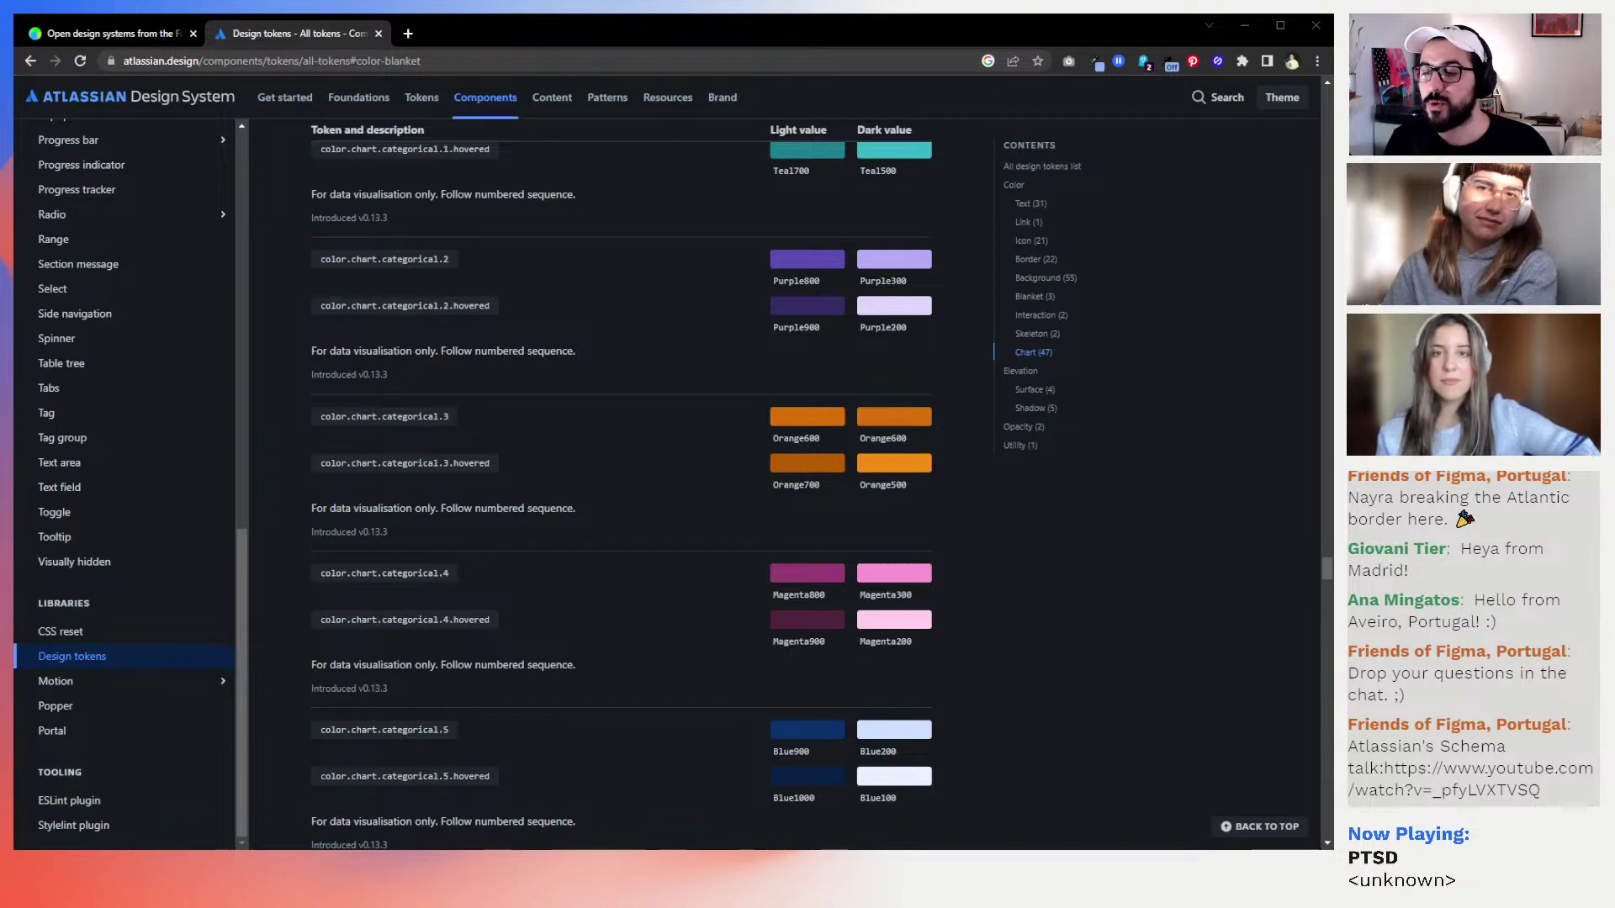
Examine the Chart color tokens from the categorical series through neutral, red, orange and yellow to green
{"action": "scroll", "coordinate": [614, 488], "scroll_direction": "down", "scroll_amount": 8}
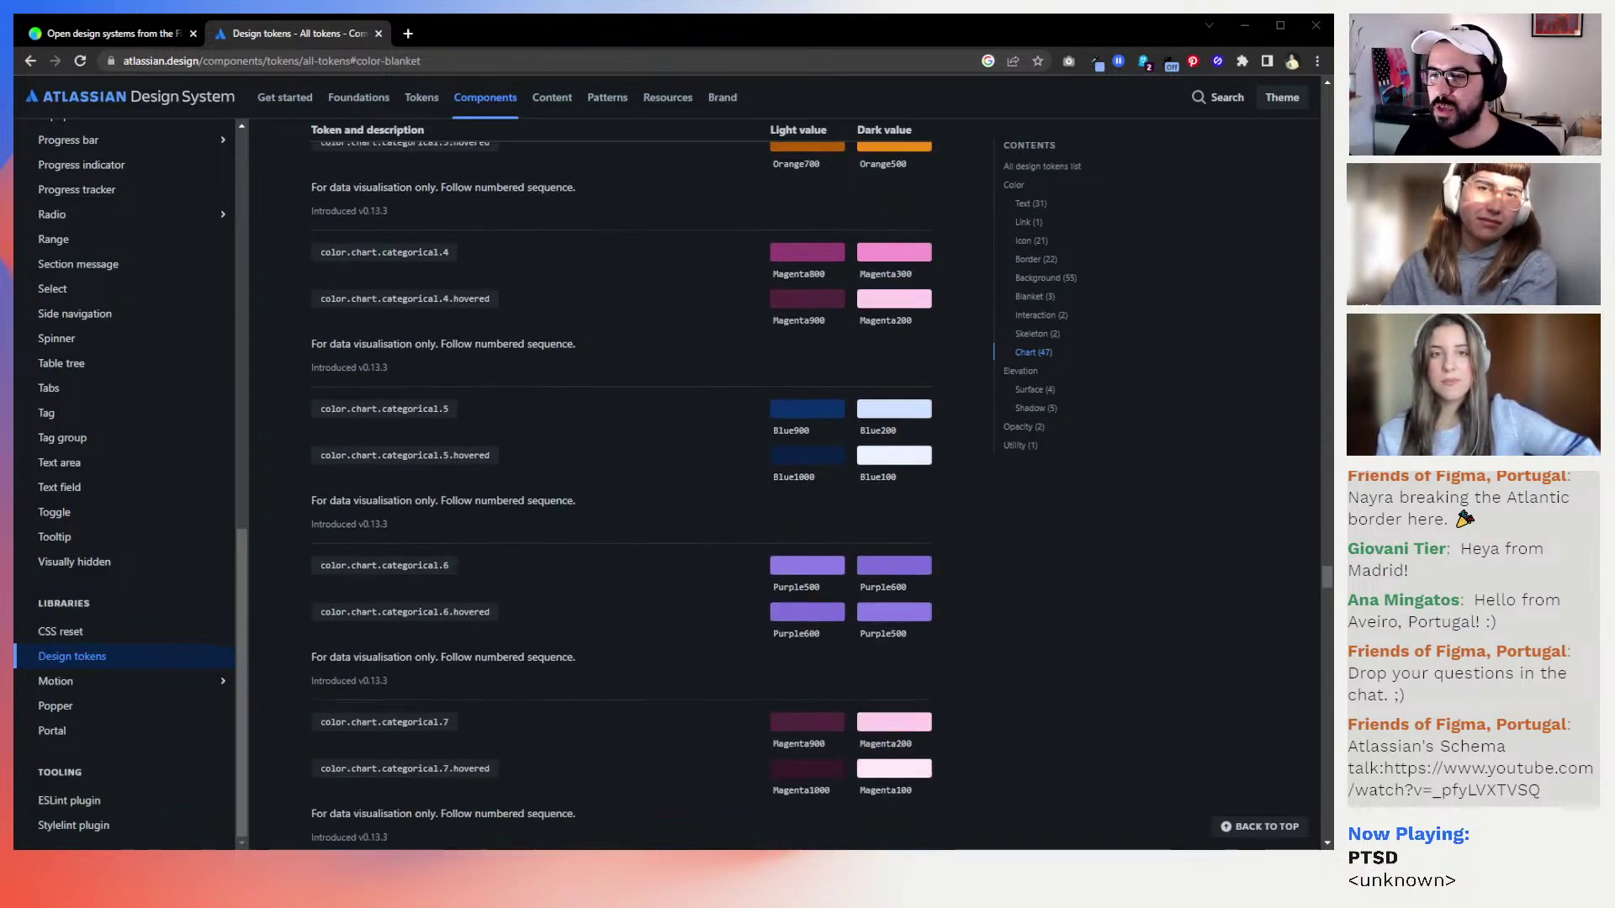
{"action": "scroll", "coordinate": [614, 487], "scroll_direction": "down", "scroll_amount": 6}
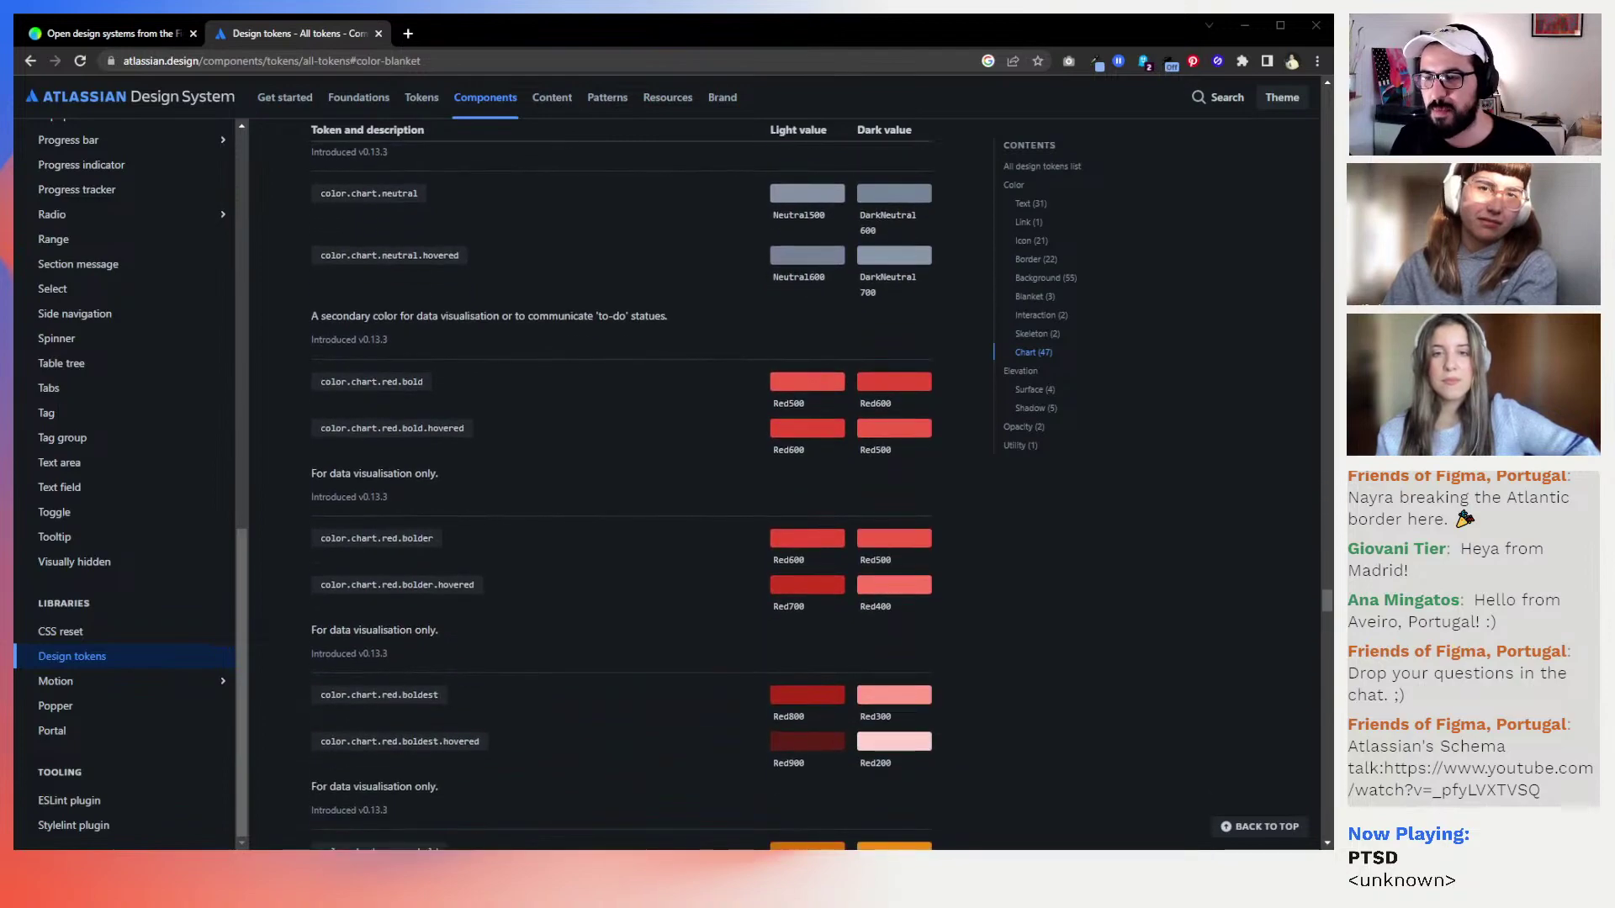
{"action": "scroll", "coordinate": [614, 488], "scroll_direction": "down", "scroll_amount": 4}
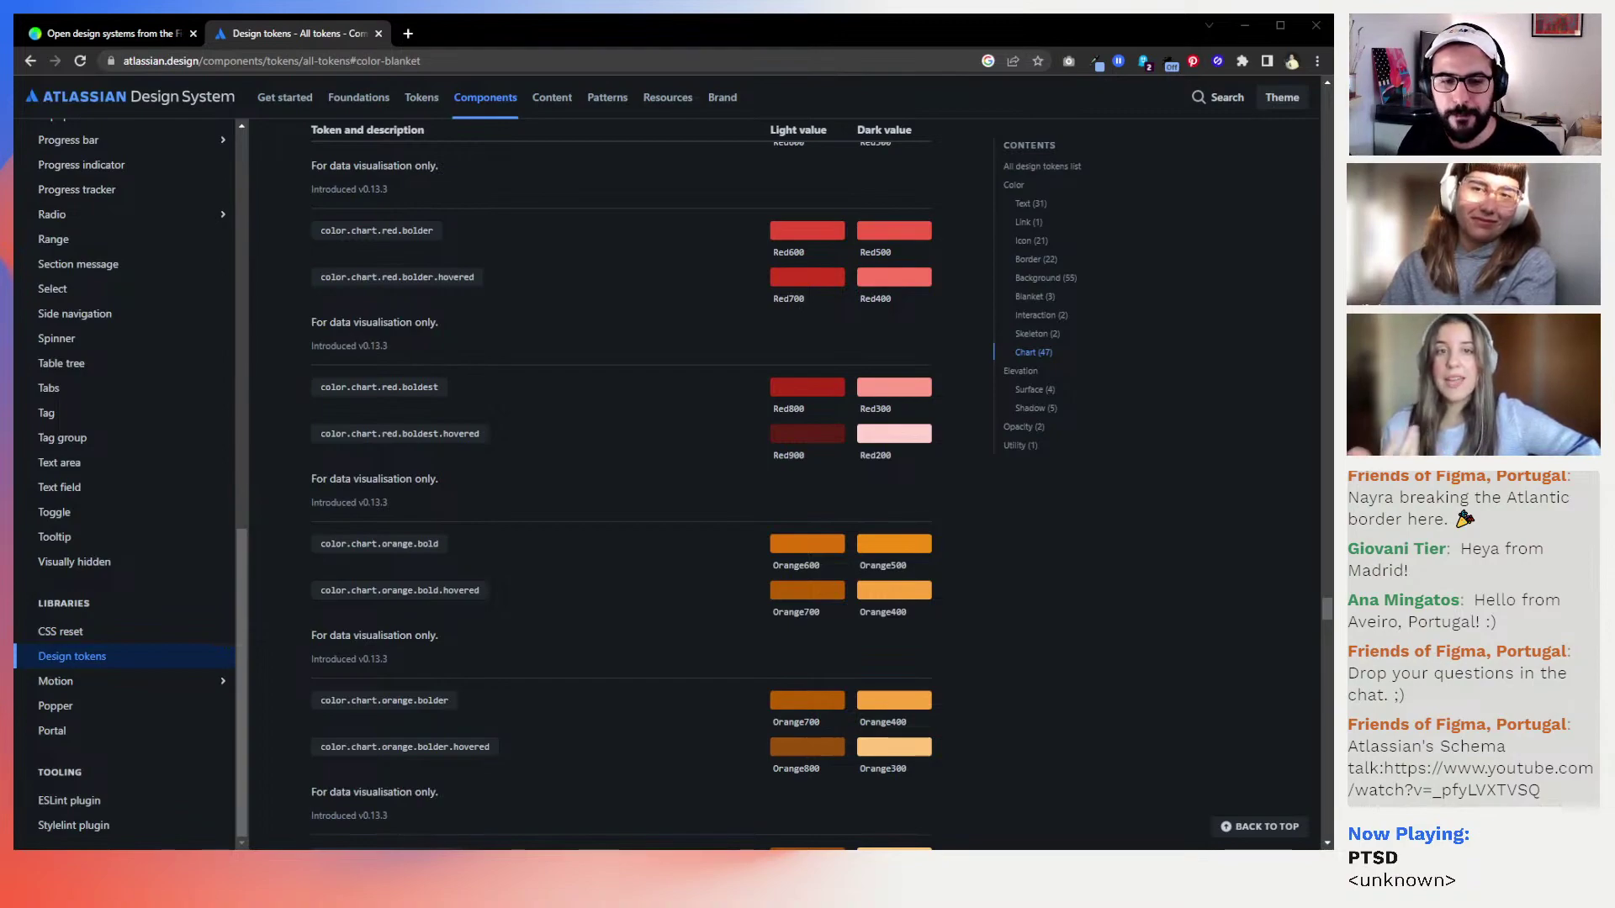
{"action": "scroll", "coordinate": [645, 496], "scroll_direction": "down", "scroll_amount": 5}
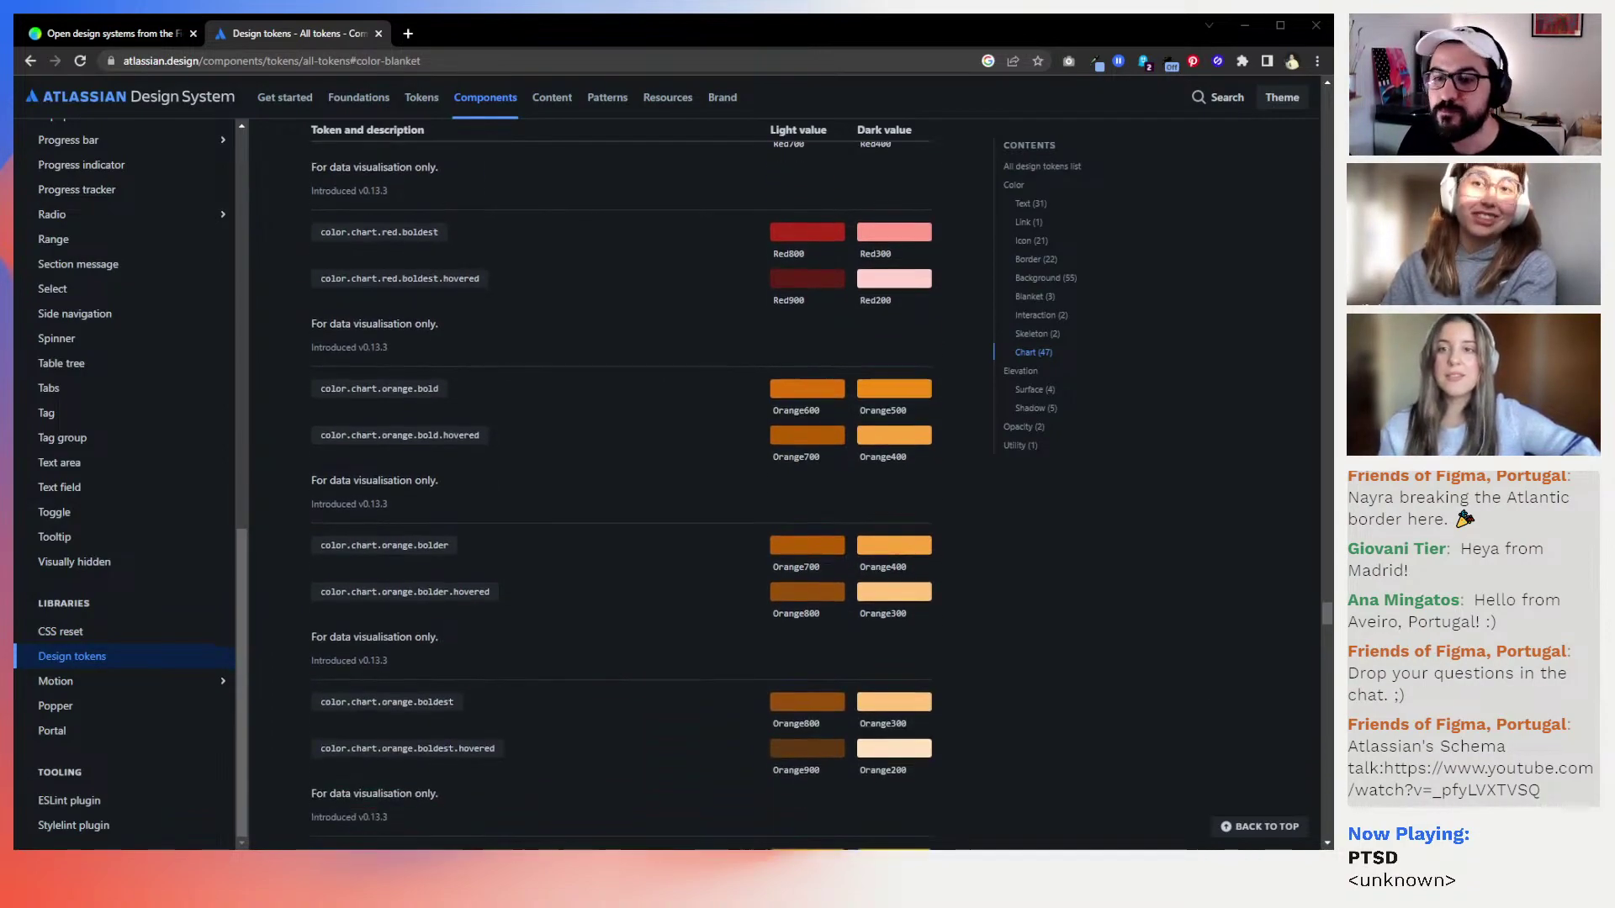
{"action": "scroll", "coordinate": [646, 496], "scroll_direction": "down", "scroll_amount": 2}
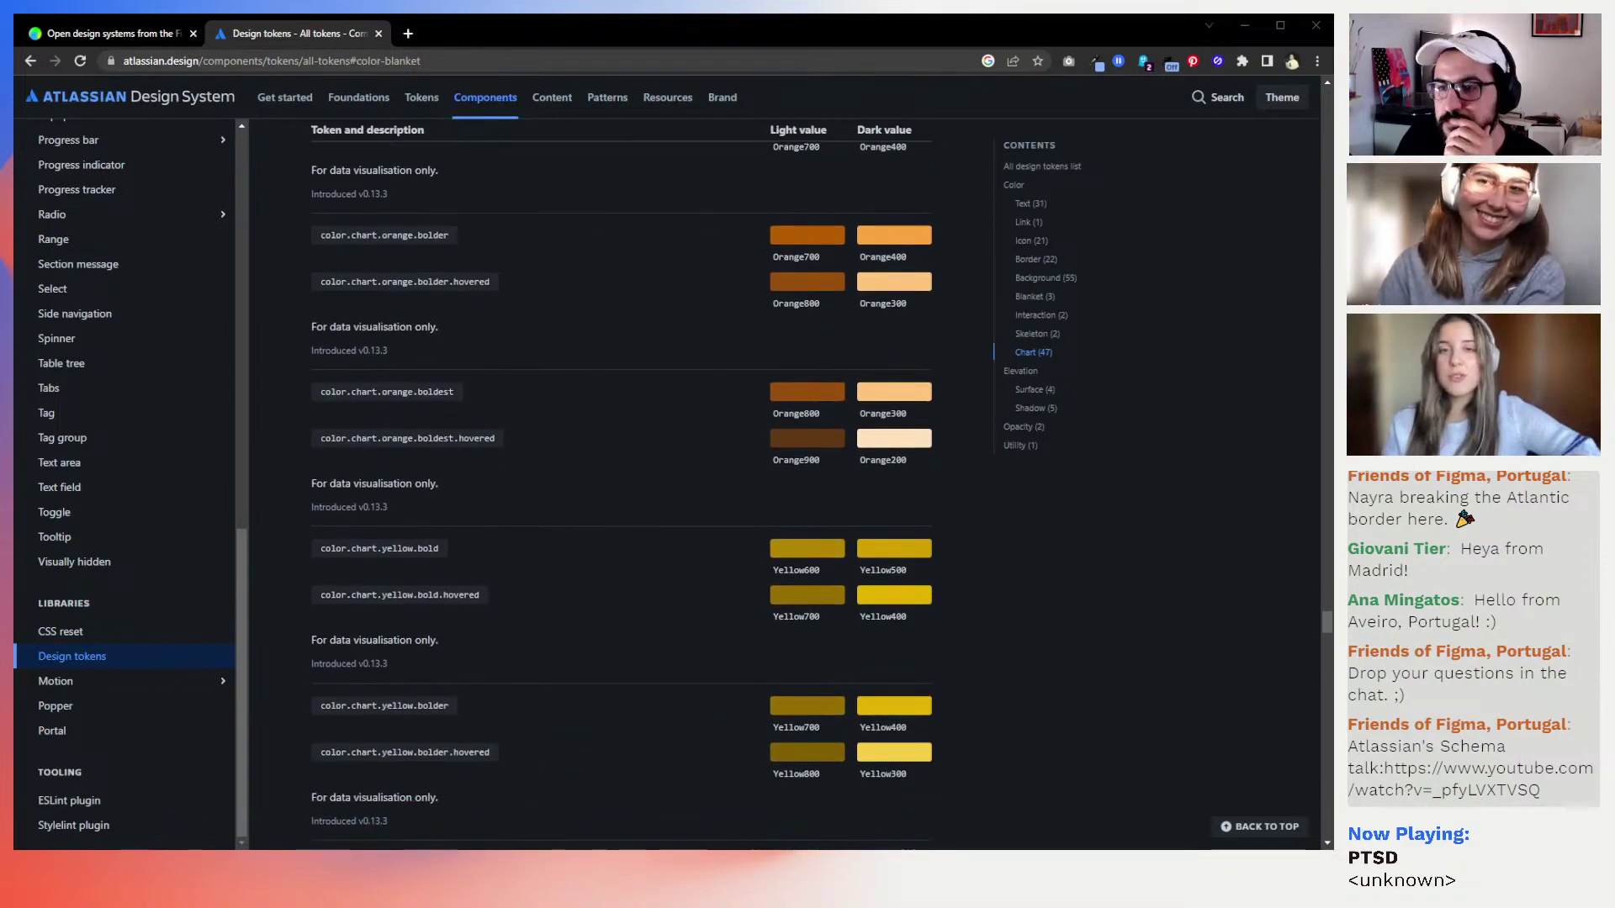
{"action": "scroll", "coordinate": [646, 497], "scroll_direction": "down", "scroll_amount": 2}
{"action": "scroll", "coordinate": [646, 496], "scroll_direction": "down", "scroll_amount": 7}
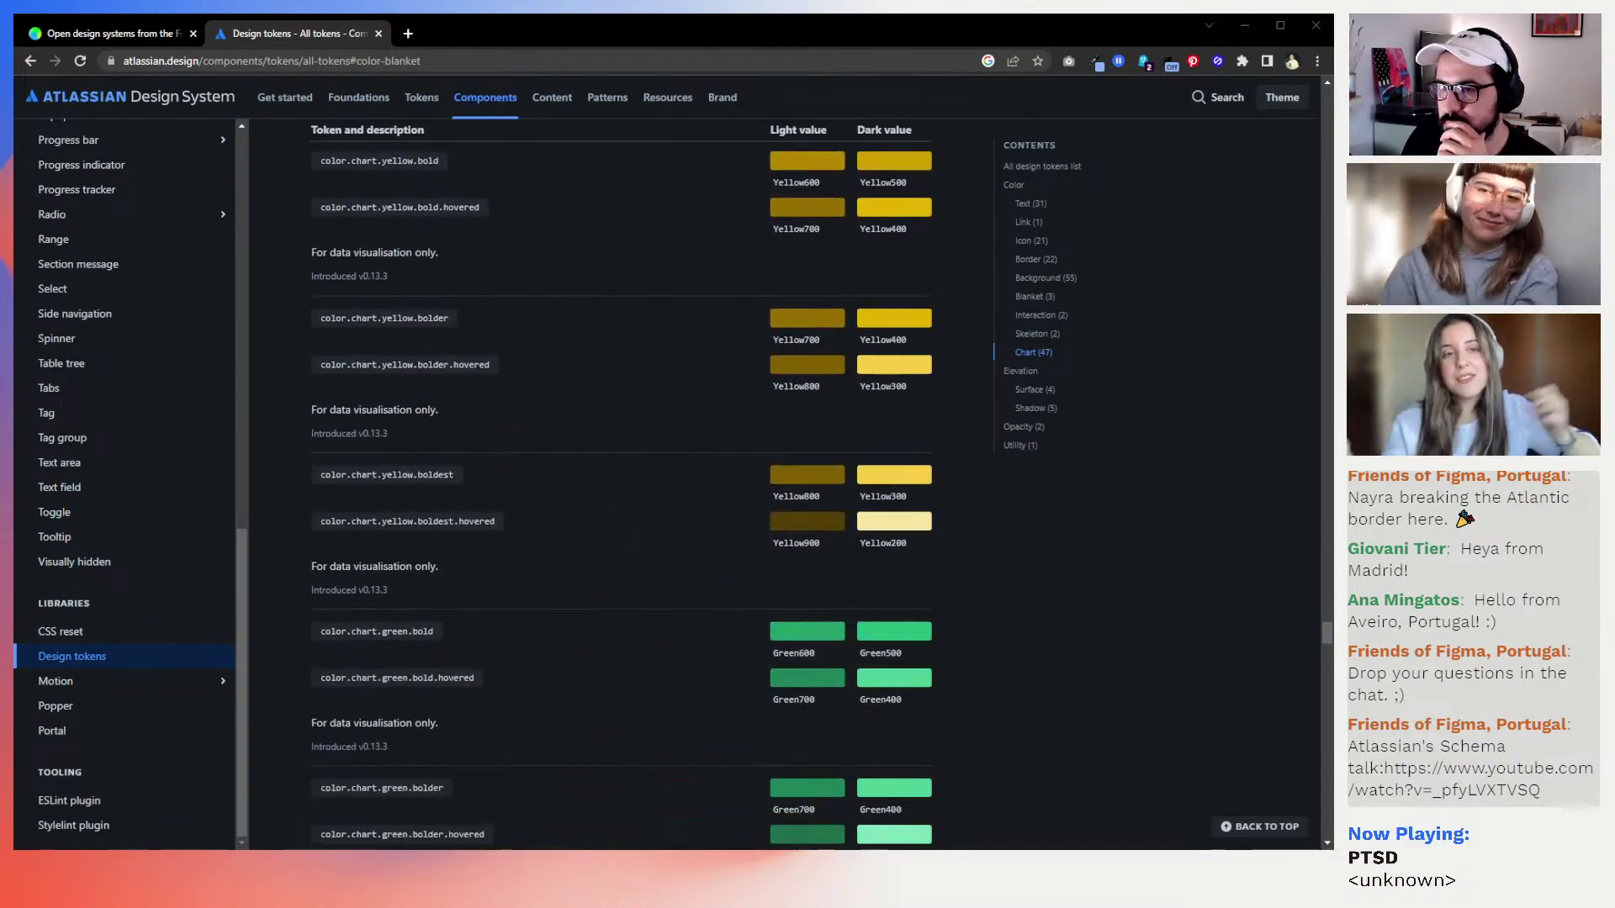
View the Elevation tokens with their Surface and Shadow groups, and return to the start of the Elevation section
{"action": "left_click", "coordinate": [1019, 371]}
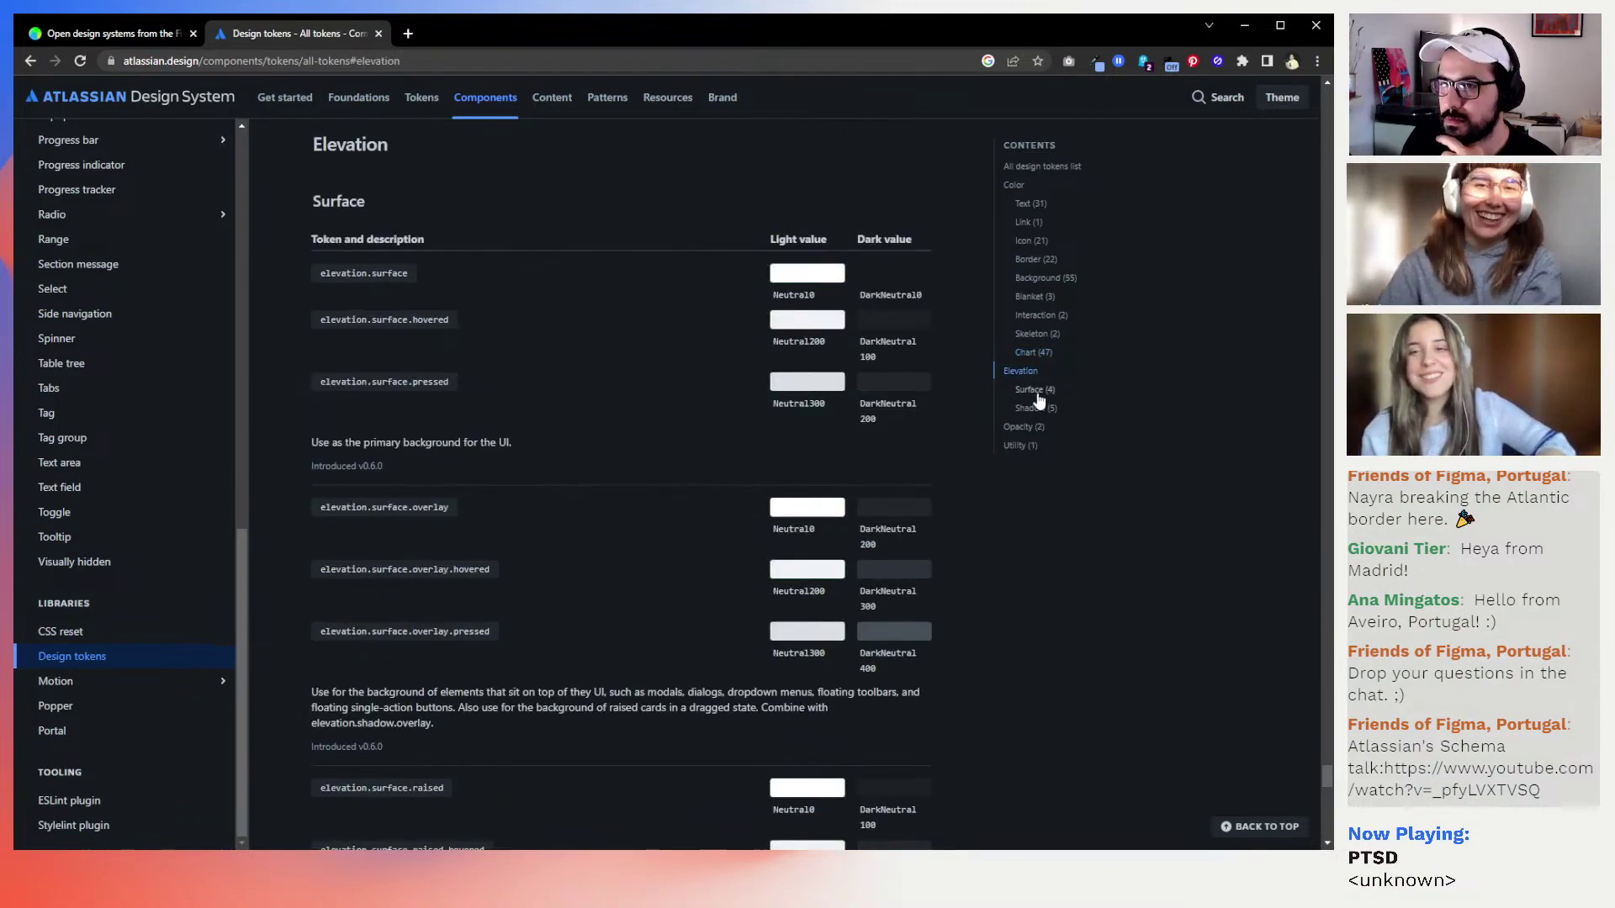
{"action": "left_click", "coordinate": [1037, 392]}
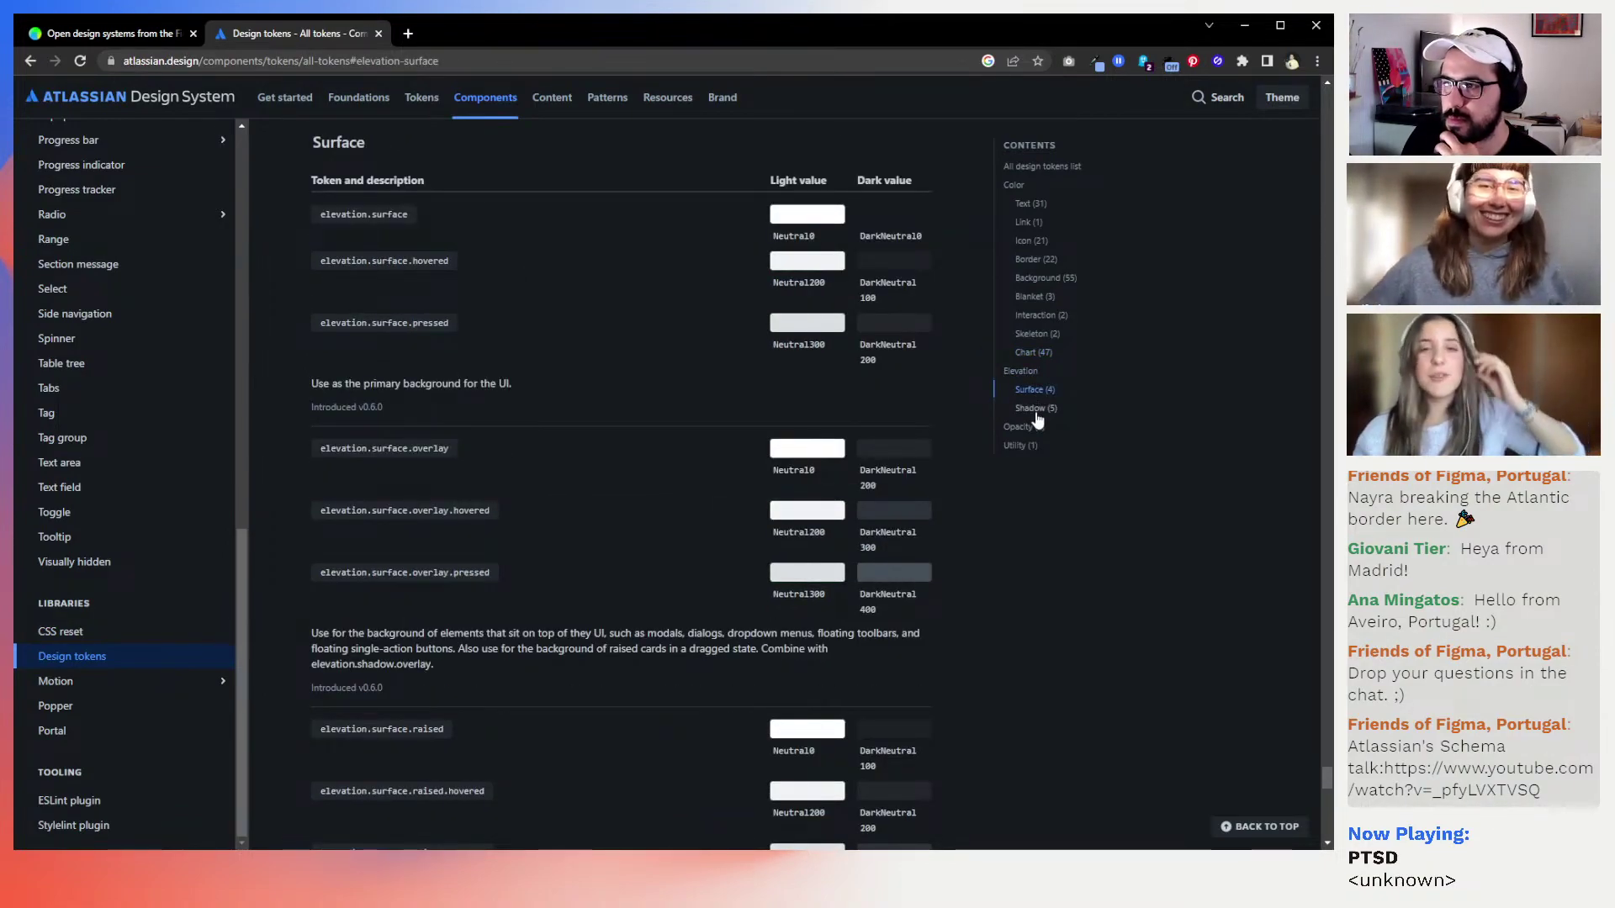
{"action": "left_click", "coordinate": [1034, 411]}
{"action": "left_click", "coordinate": [1031, 375]}
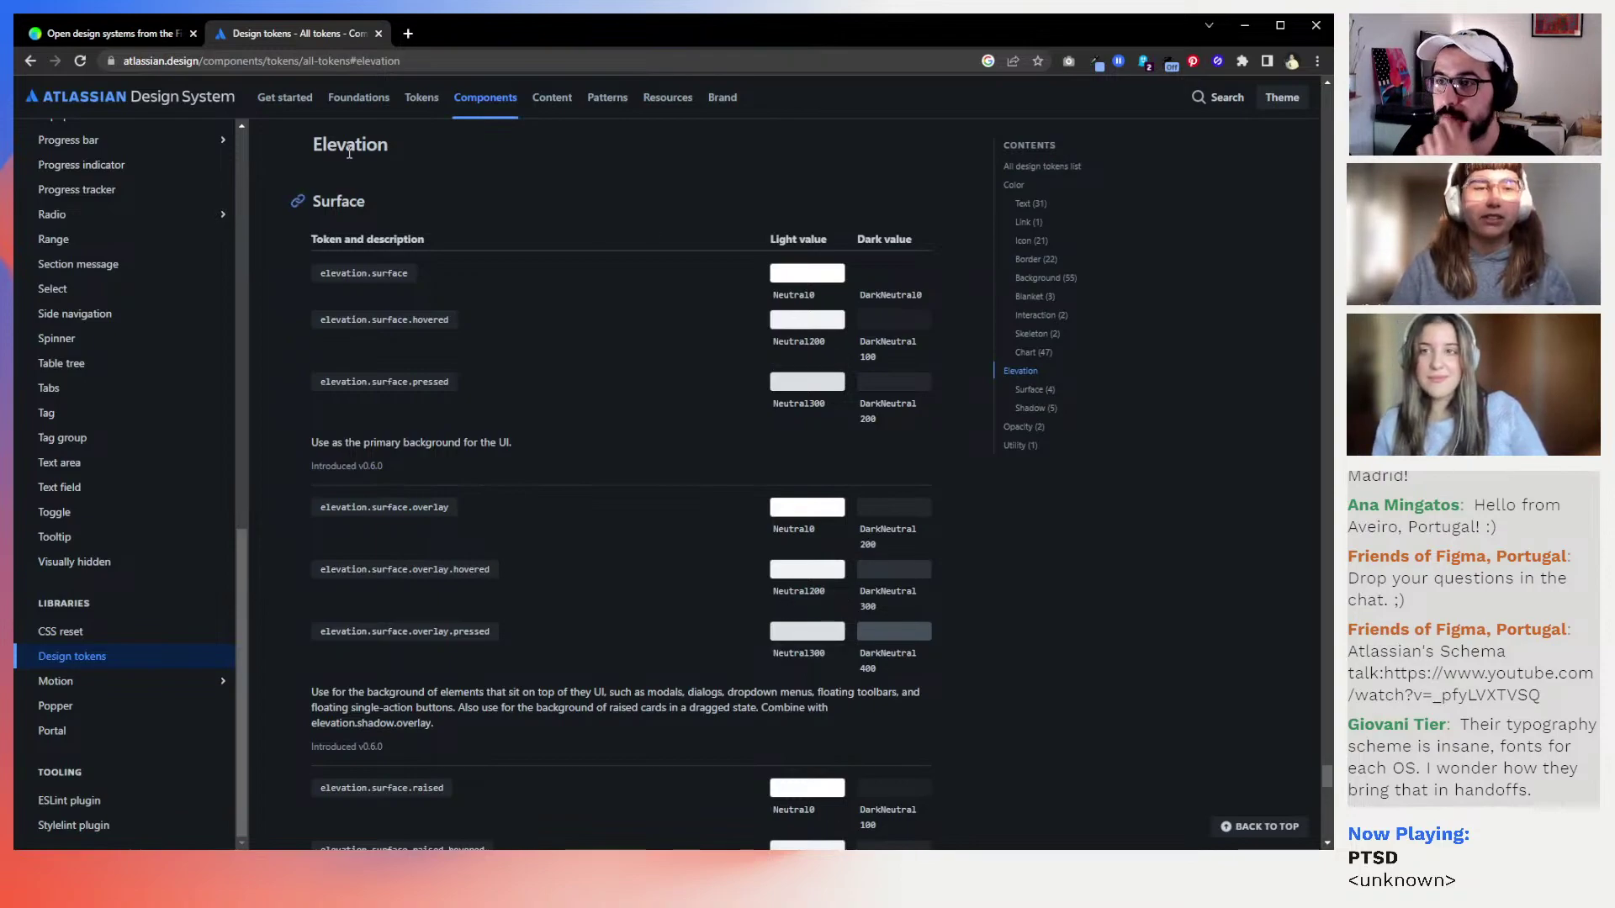
Look through the list of Atlassian components in the site navigation, back to its beginning and down again
{"action": "scroll", "coordinate": [95, 301], "scroll_direction": "up", "scroll_amount": 10}
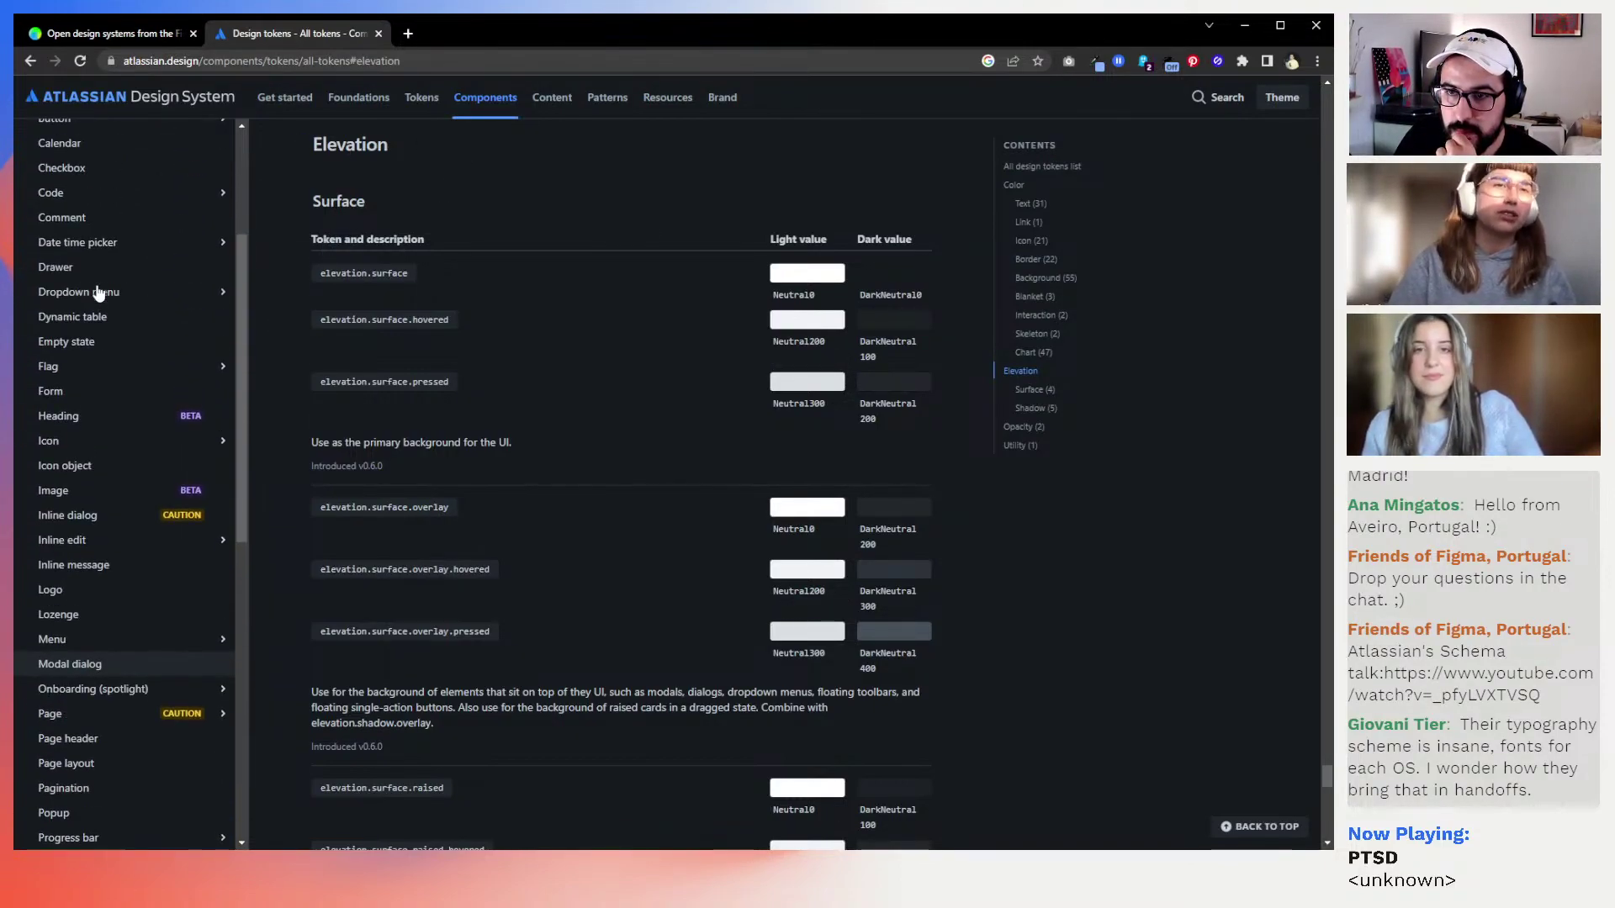
{"action": "scroll", "coordinate": [98, 292], "scroll_direction": "up", "scroll_amount": 2}
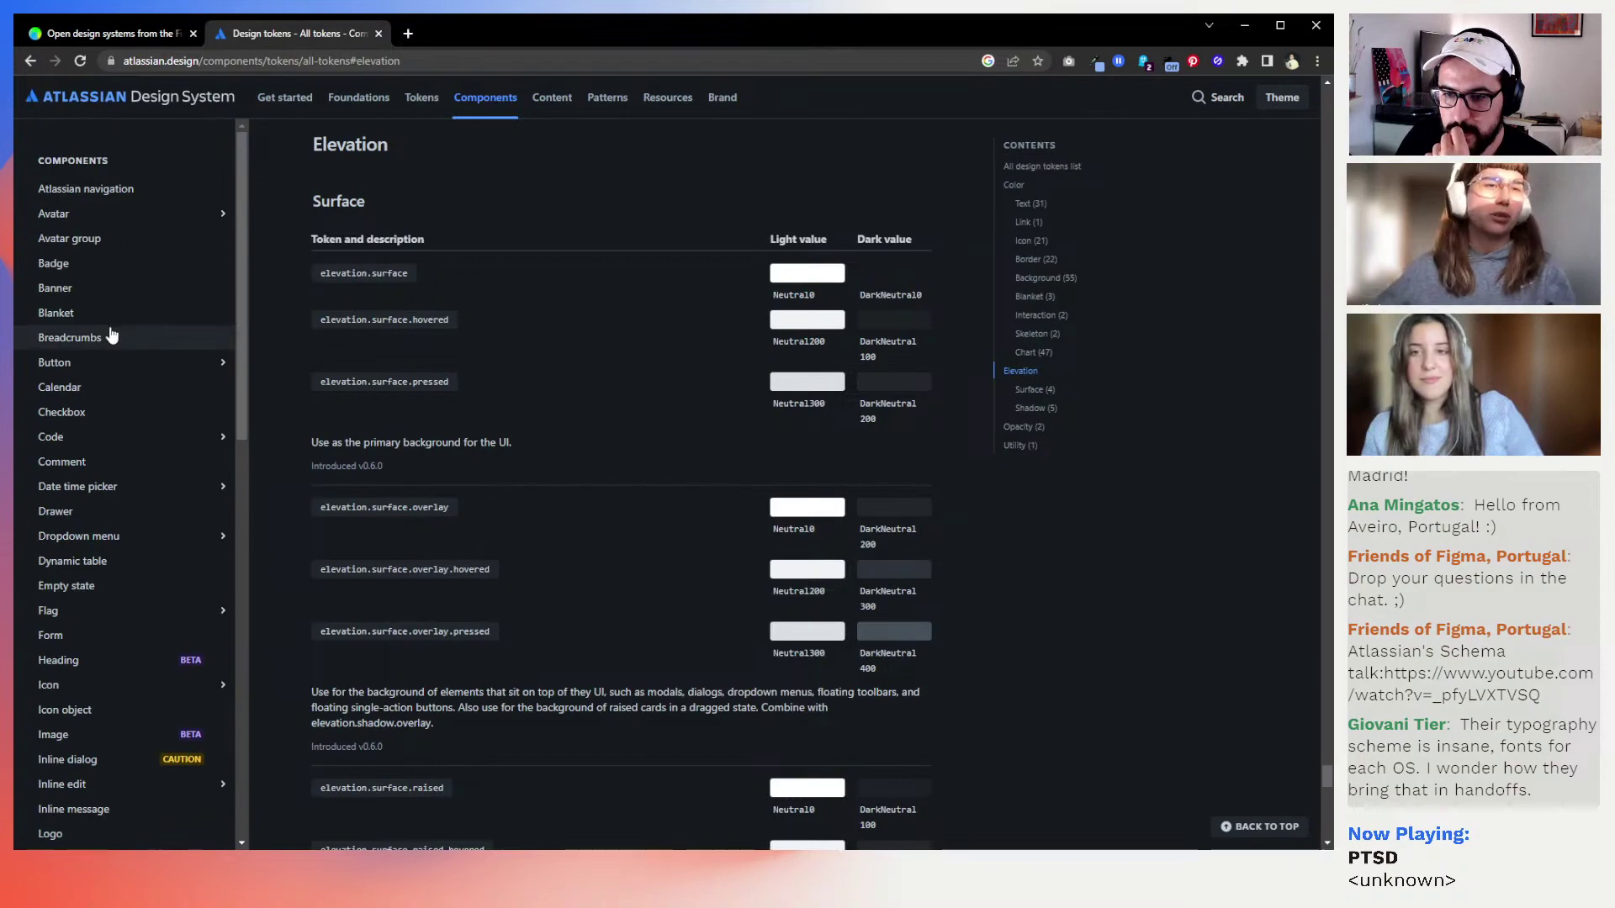
{"action": "scroll", "coordinate": [143, 357], "scroll_direction": "down", "scroll_amount": 2}
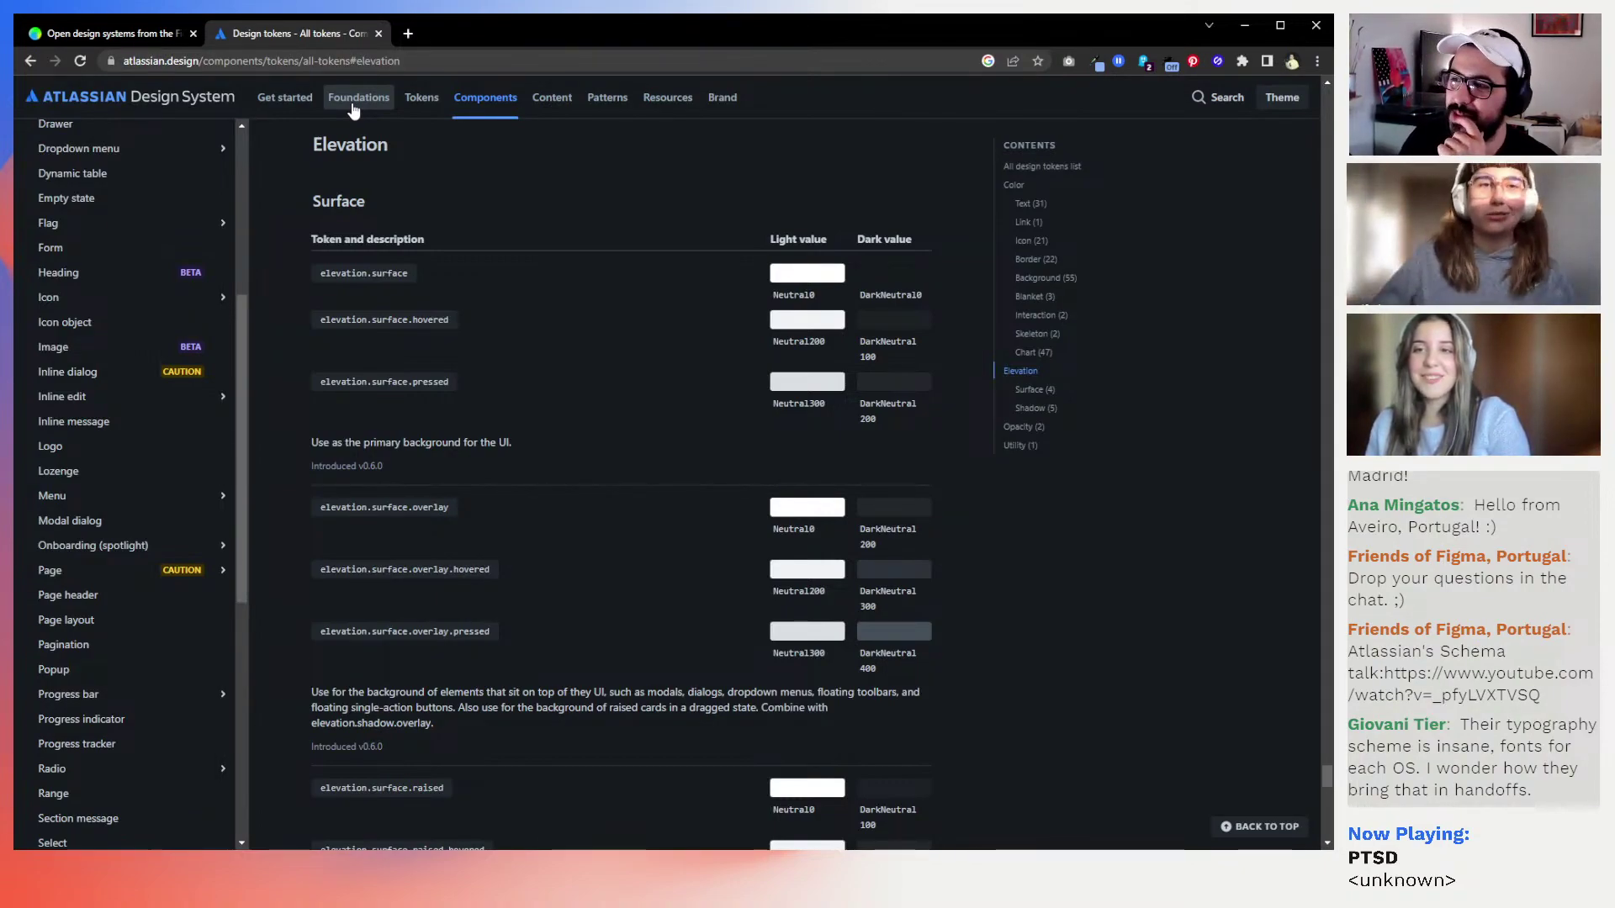
Check the Opacity and Utility tokens at the end of the token list, and return to the Elevation surface tokens
{"action": "left_click", "coordinate": [1019, 448]}
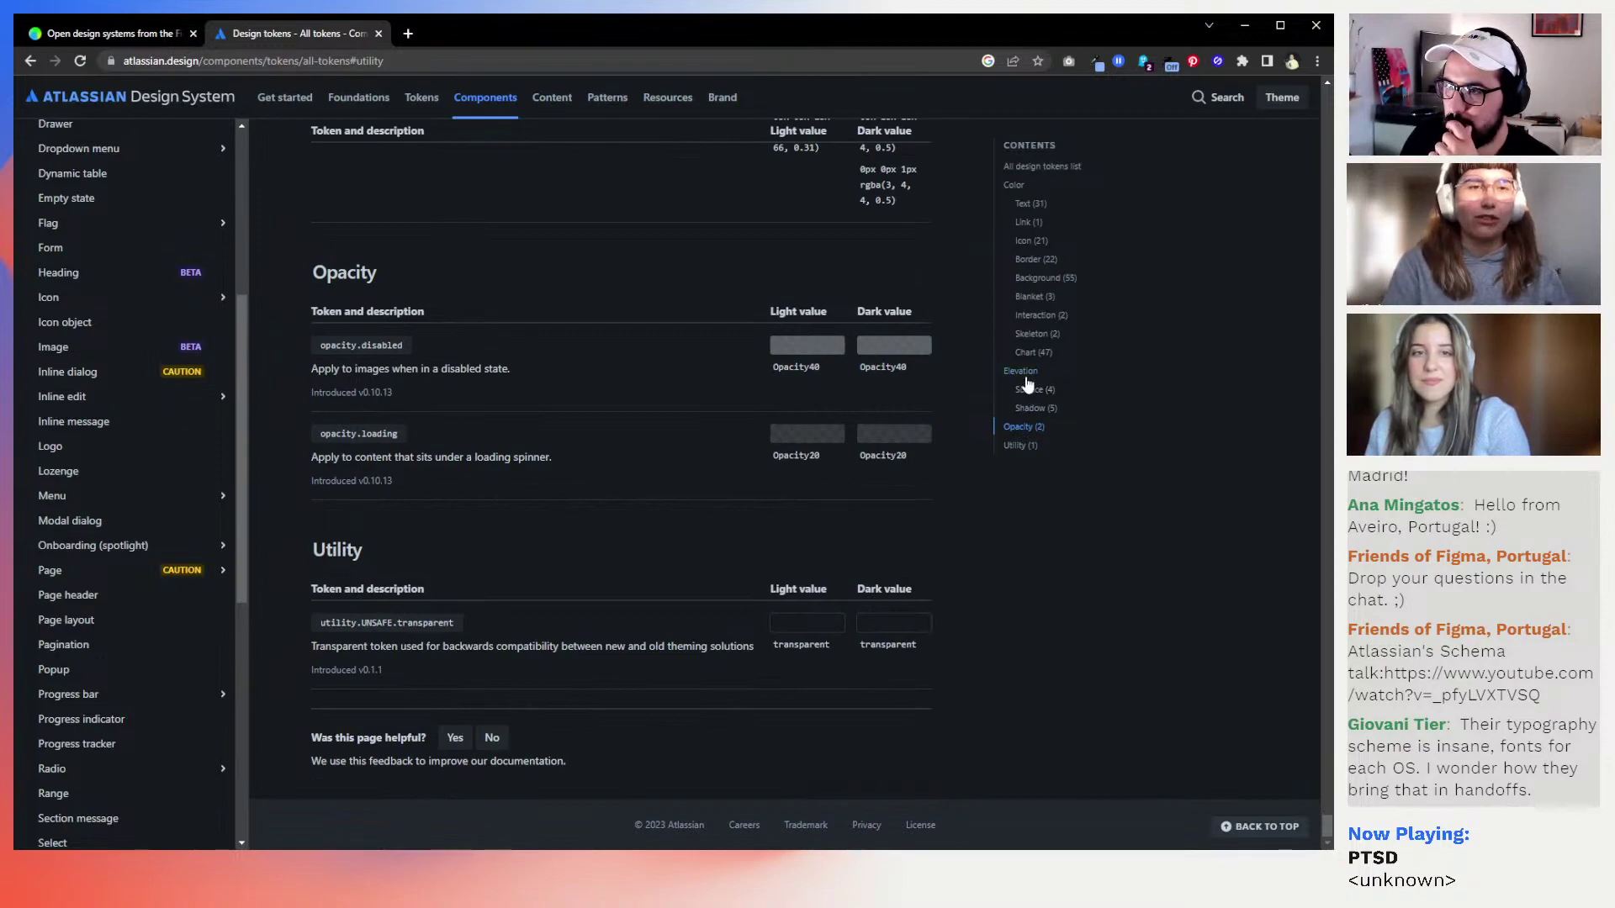
{"action": "left_click", "coordinate": [1023, 371]}
{"action": "left_click", "coordinate": [1021, 444]}
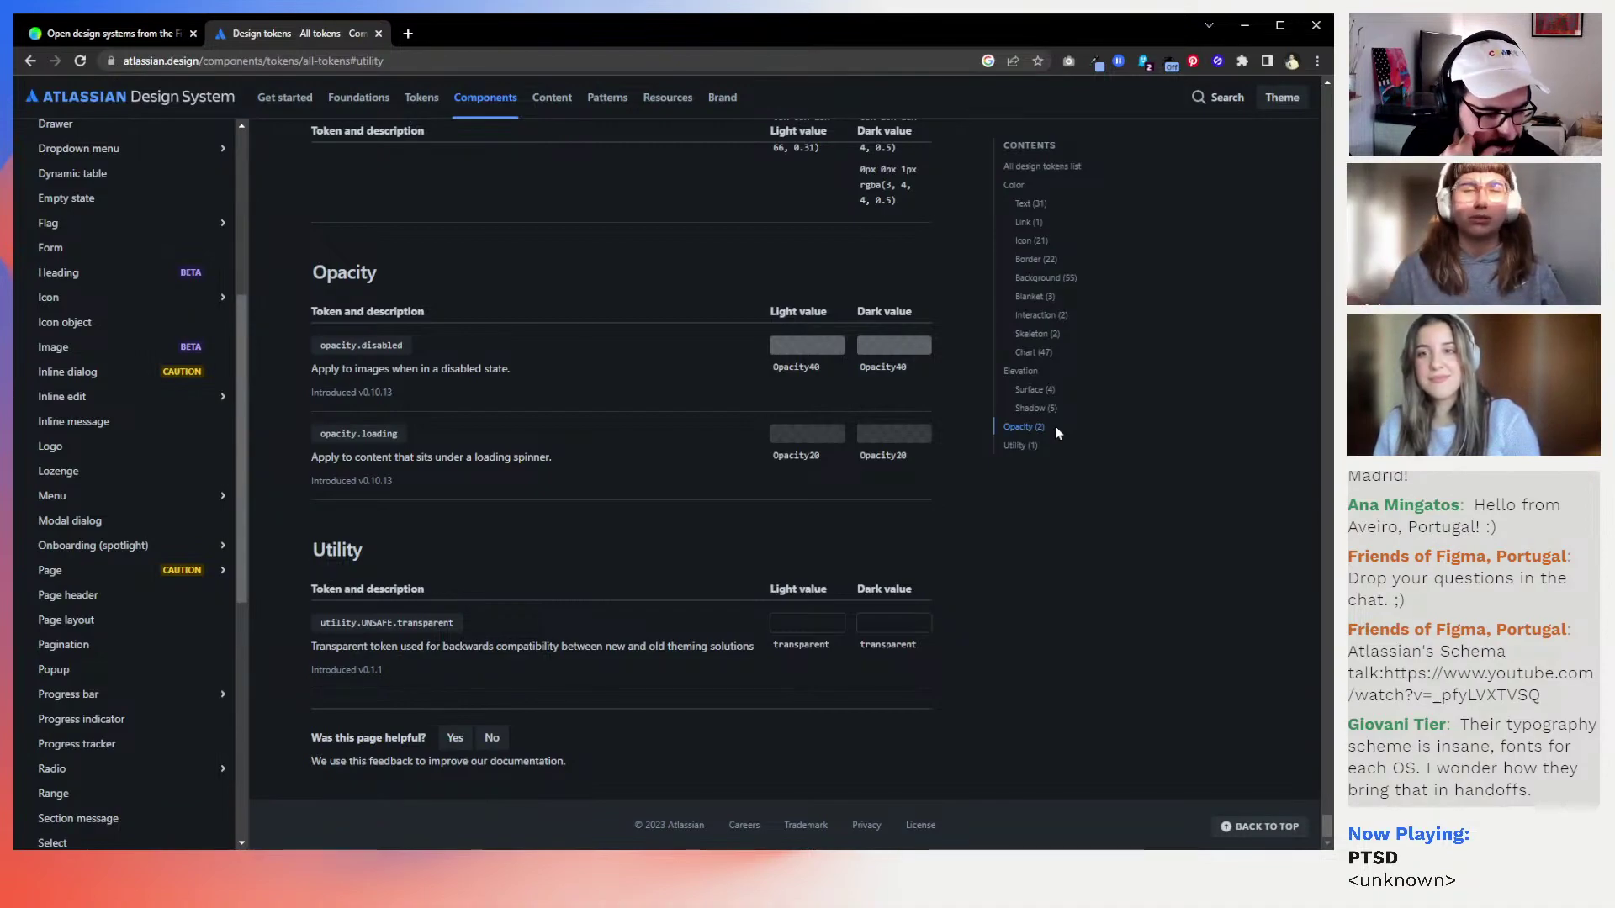
{"action": "left_click", "coordinate": [1026, 375]}
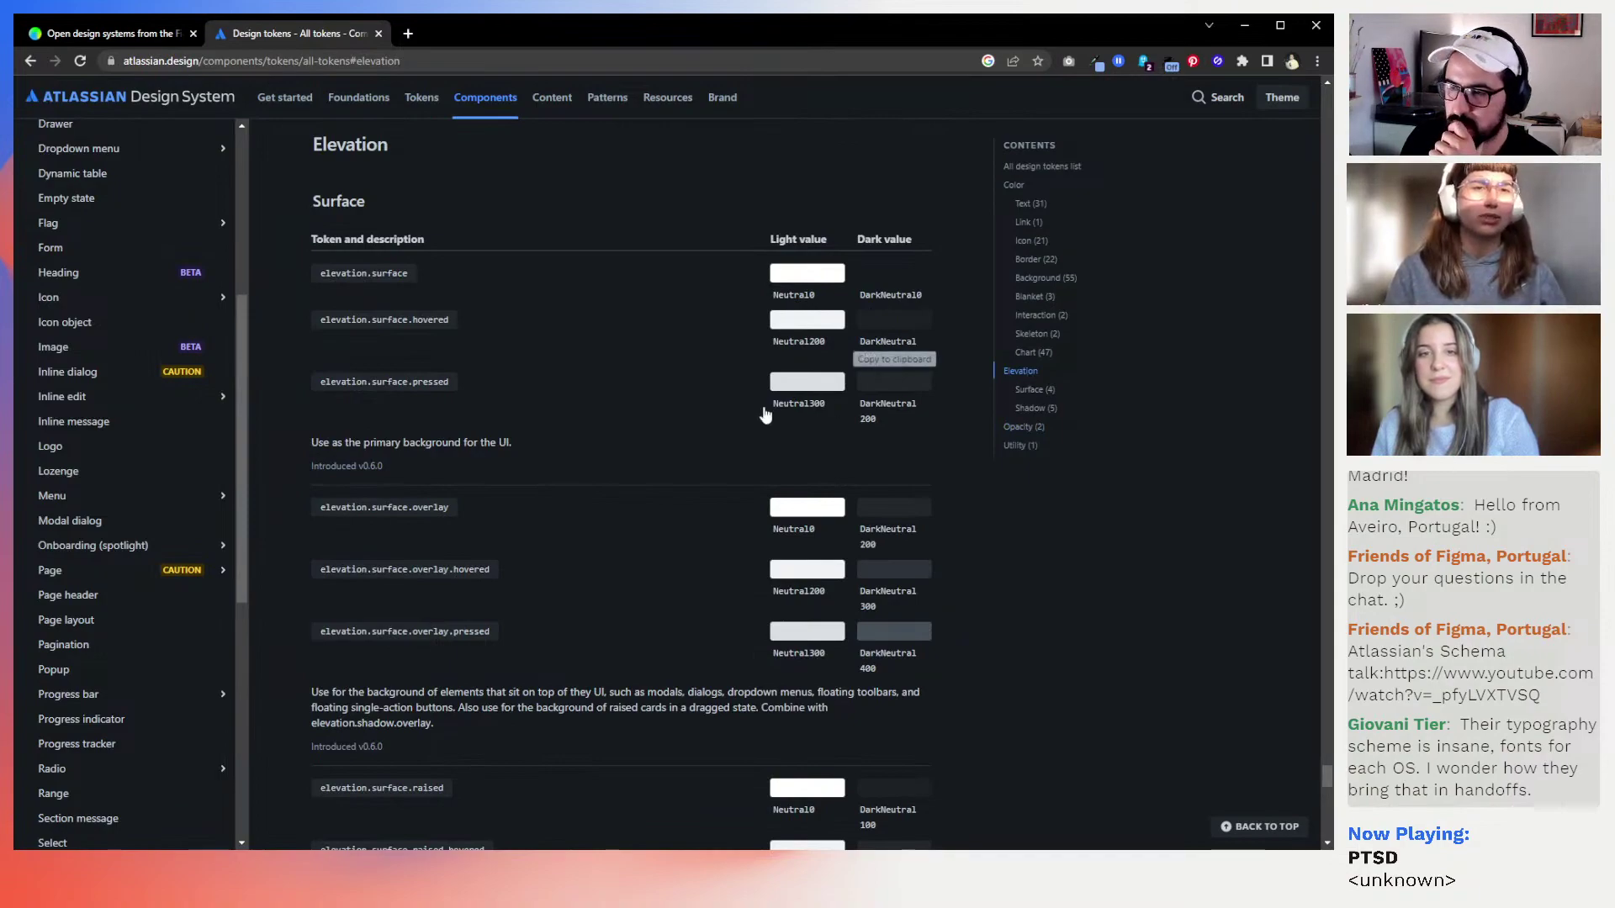
{"action": "scroll", "coordinate": [584, 445], "scroll_direction": "up", "scroll_amount": 3}
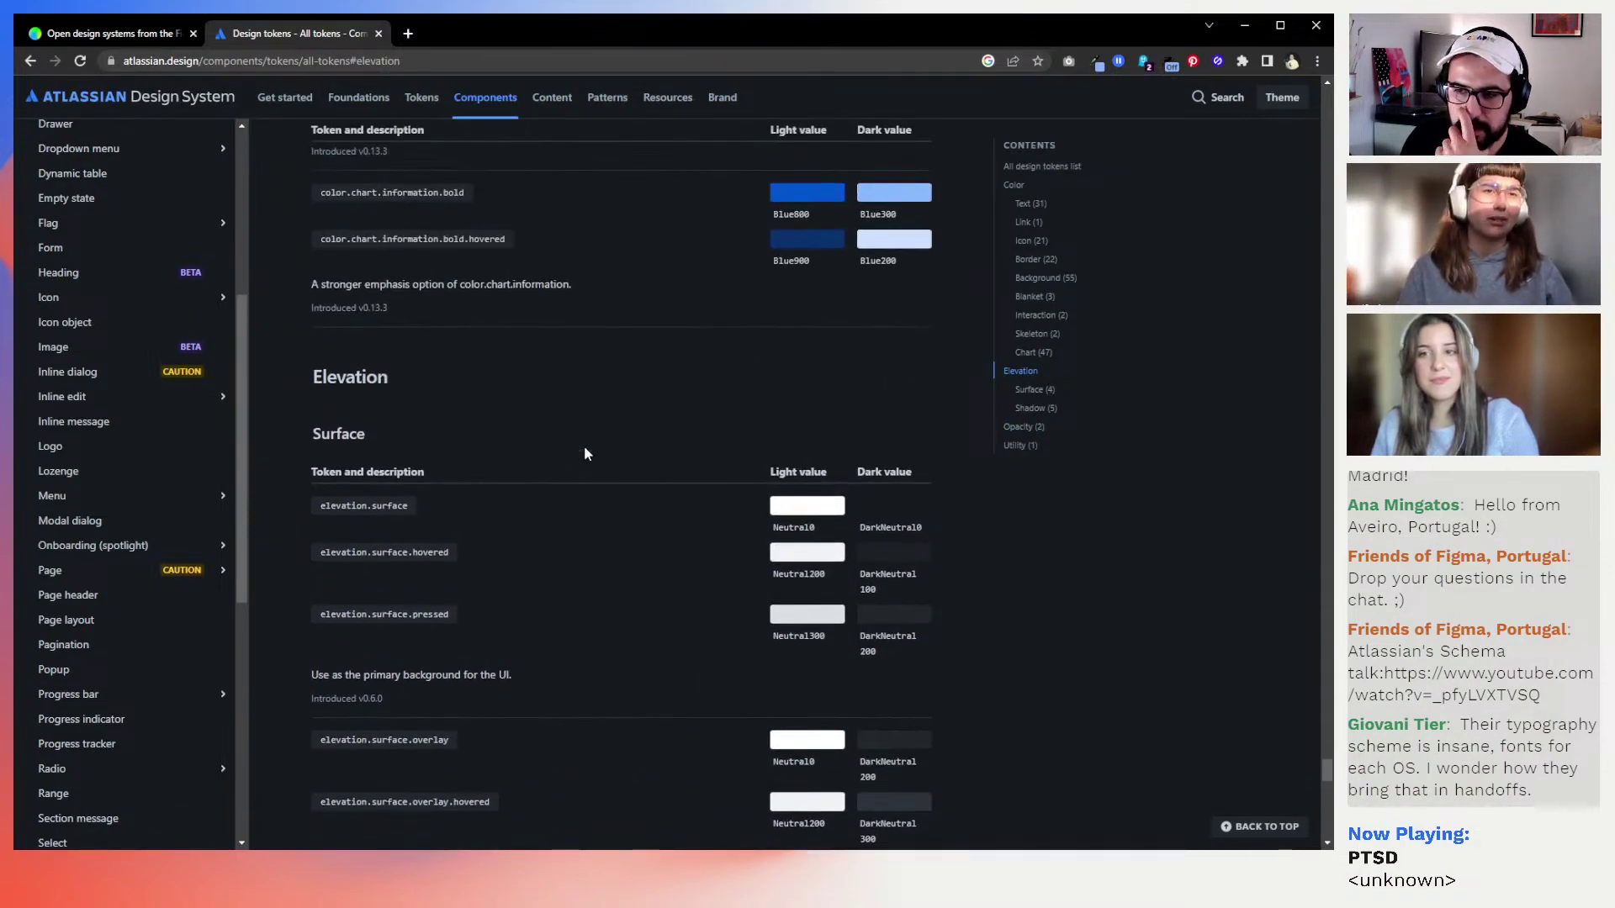
{"action": "scroll", "coordinate": [606, 454], "scroll_direction": "down", "scroll_amount": 1}
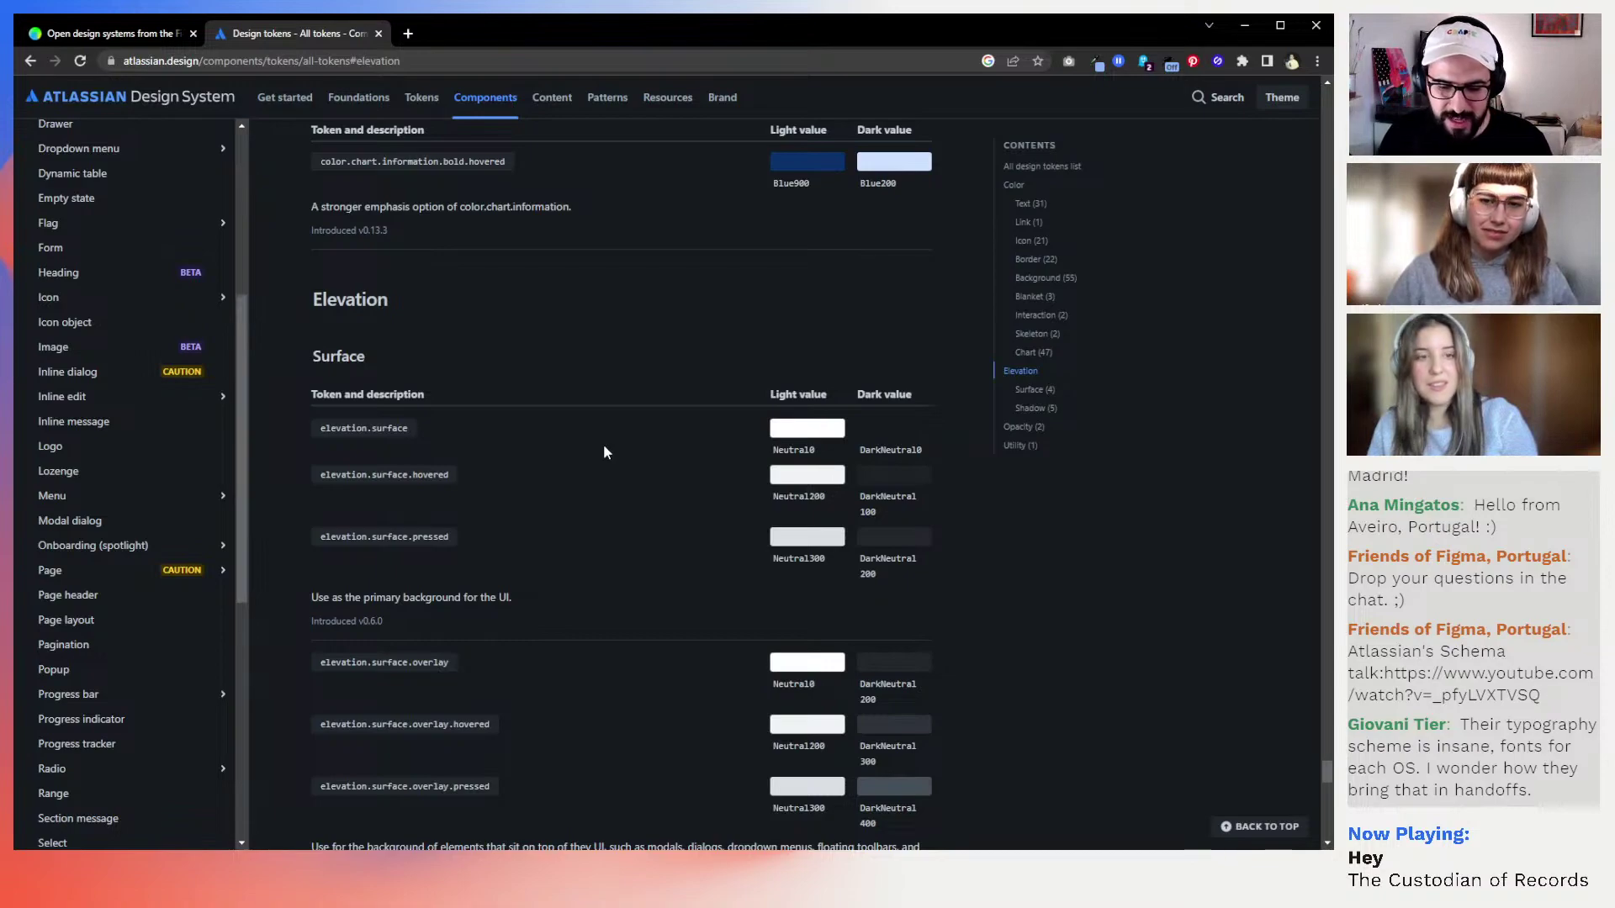
Open the Typography page of the Foundations and examine Atlassian's font stack and the brand typography section
{"action": "left_click", "coordinate": [360, 98]}
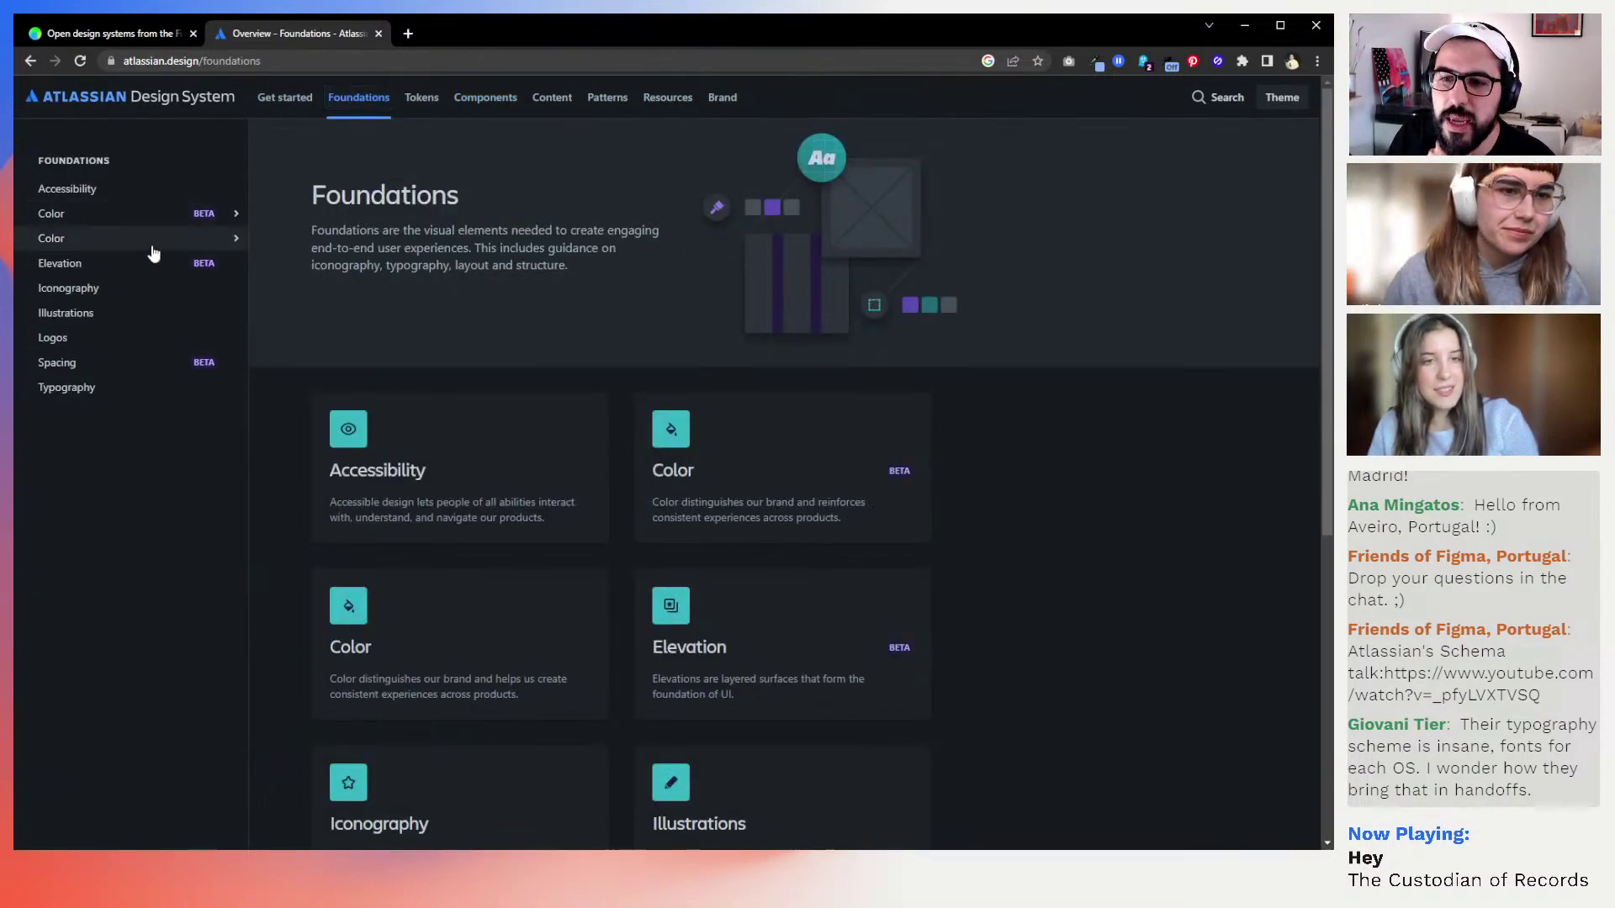
{"action": "left_click", "coordinate": [66, 388]}
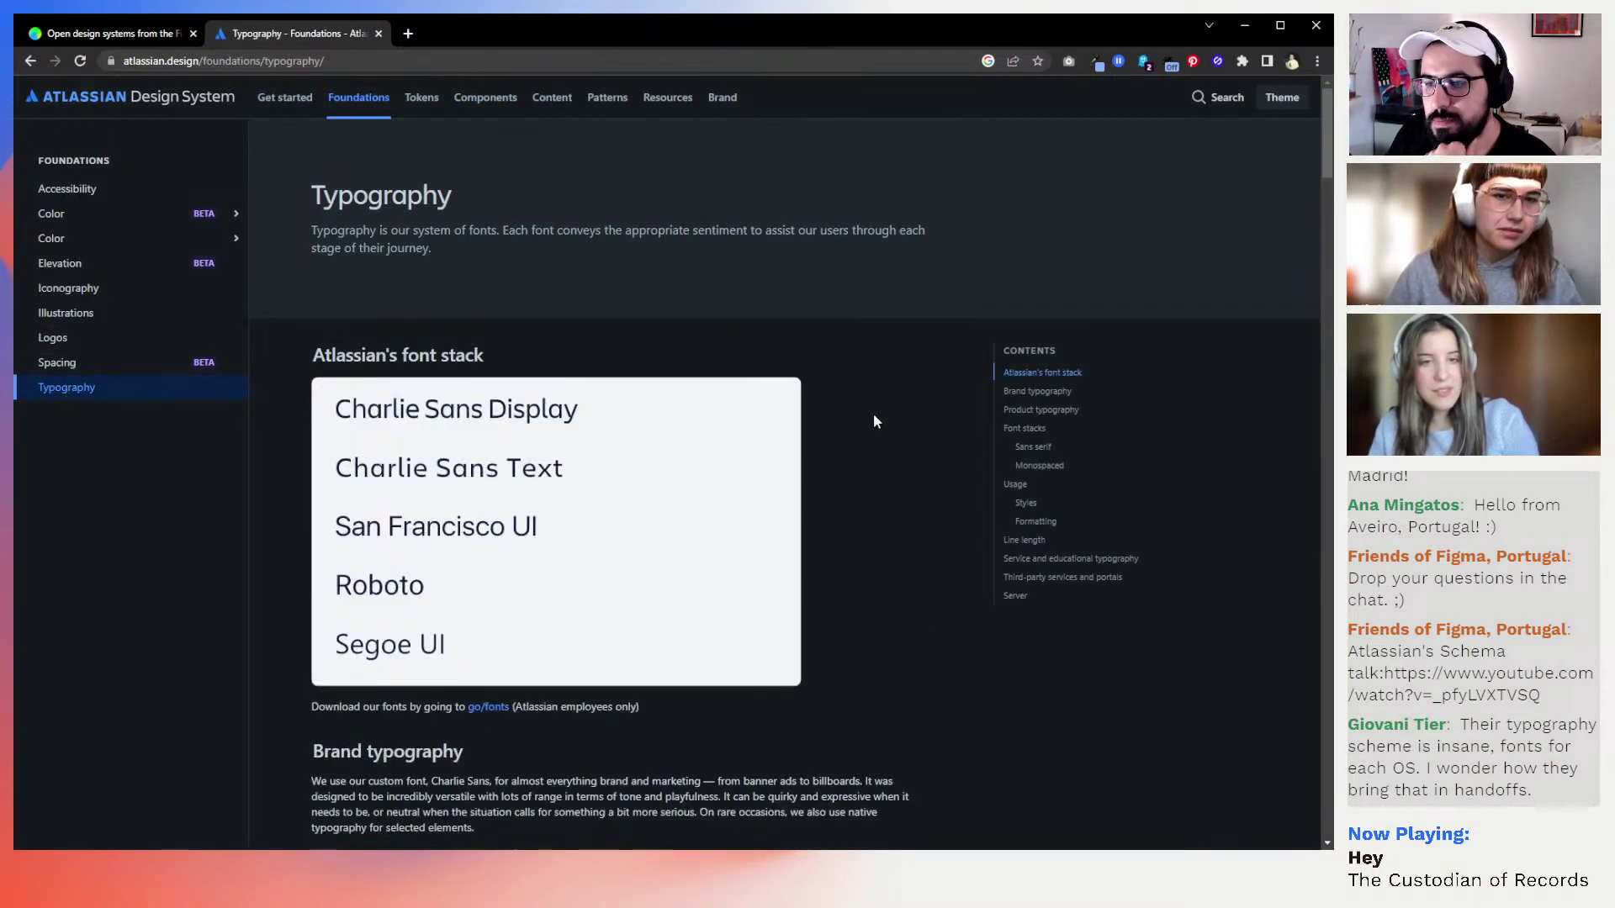
{"action": "scroll", "coordinate": [874, 414], "scroll_direction": "down", "scroll_amount": 1}
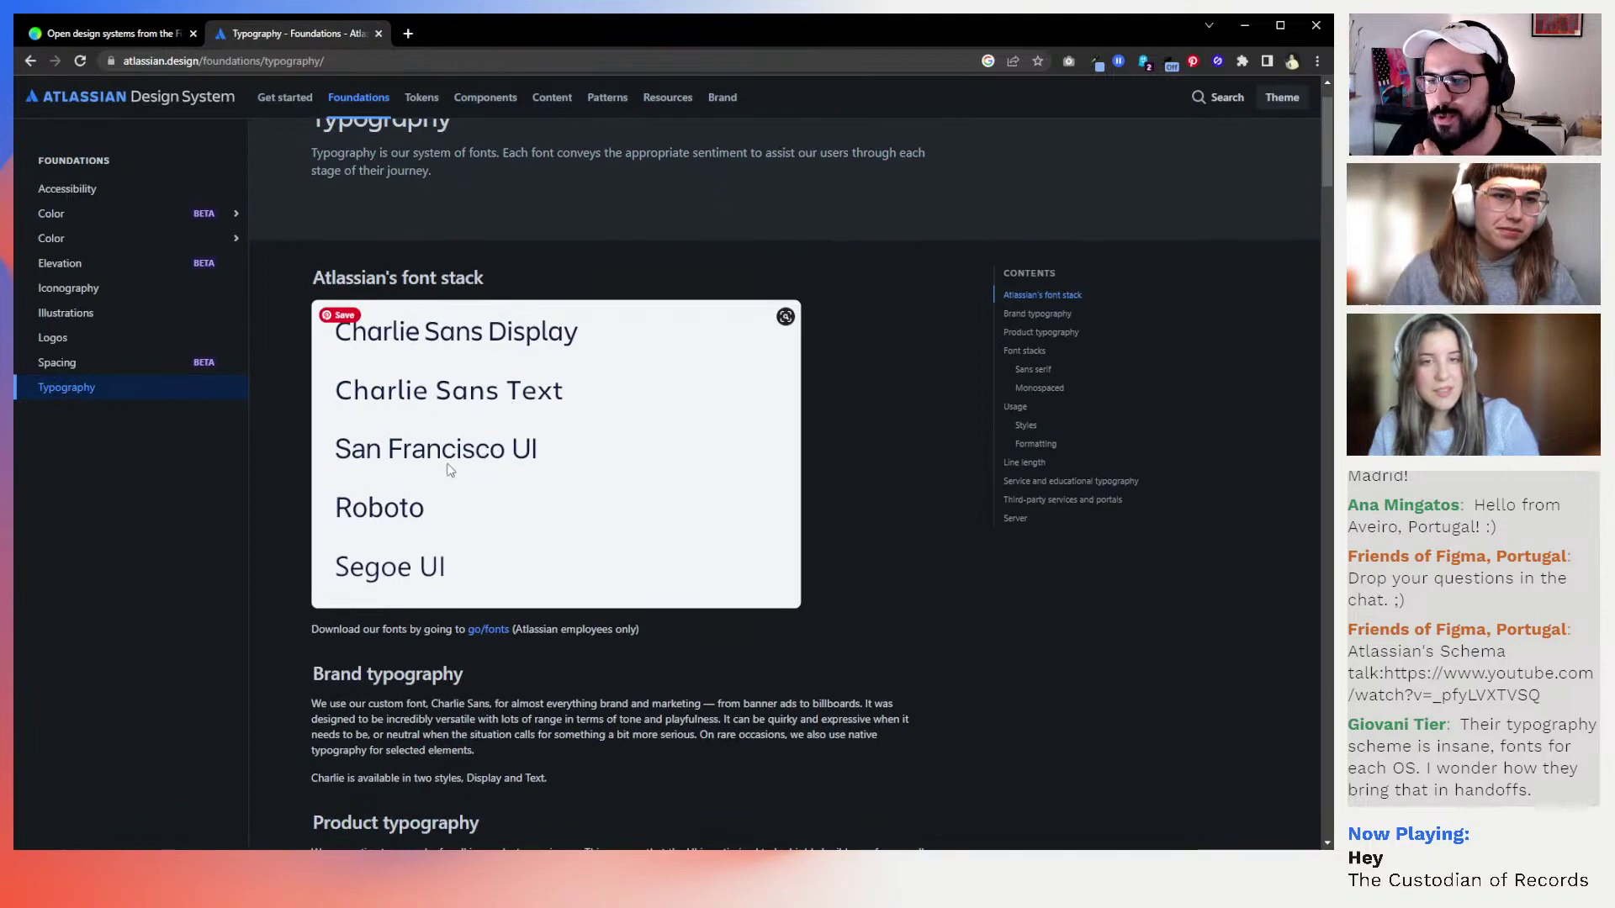
{"action": "scroll", "coordinate": [833, 393], "scroll_direction": "down", "scroll_amount": 1}
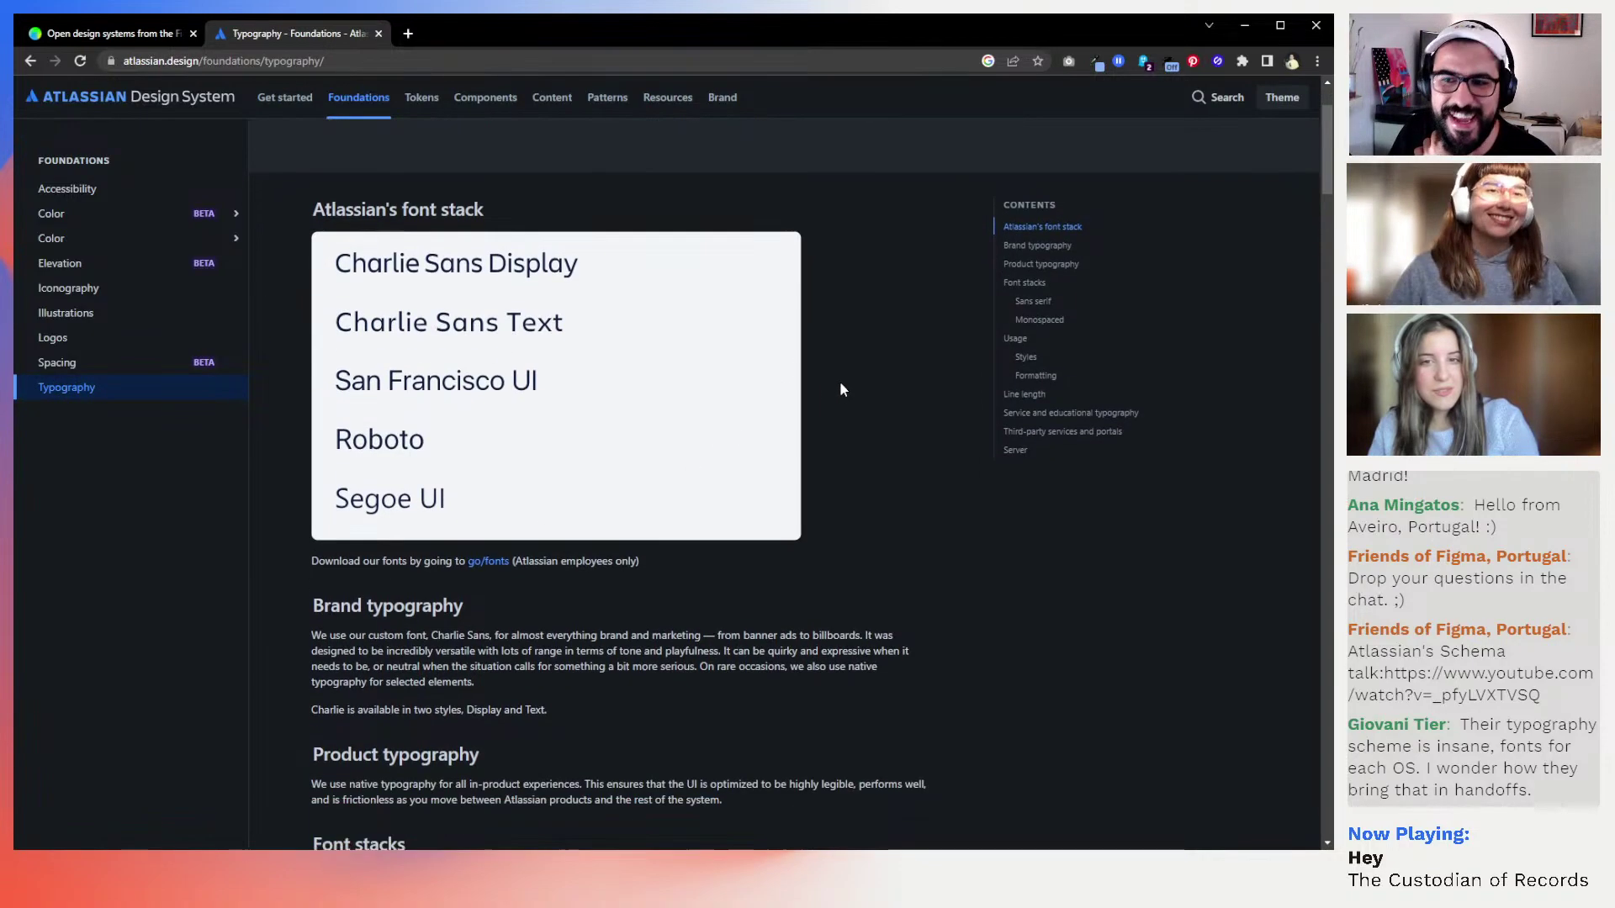
{"action": "scroll", "coordinate": [841, 383], "scroll_direction": "down", "scroll_amount": 1}
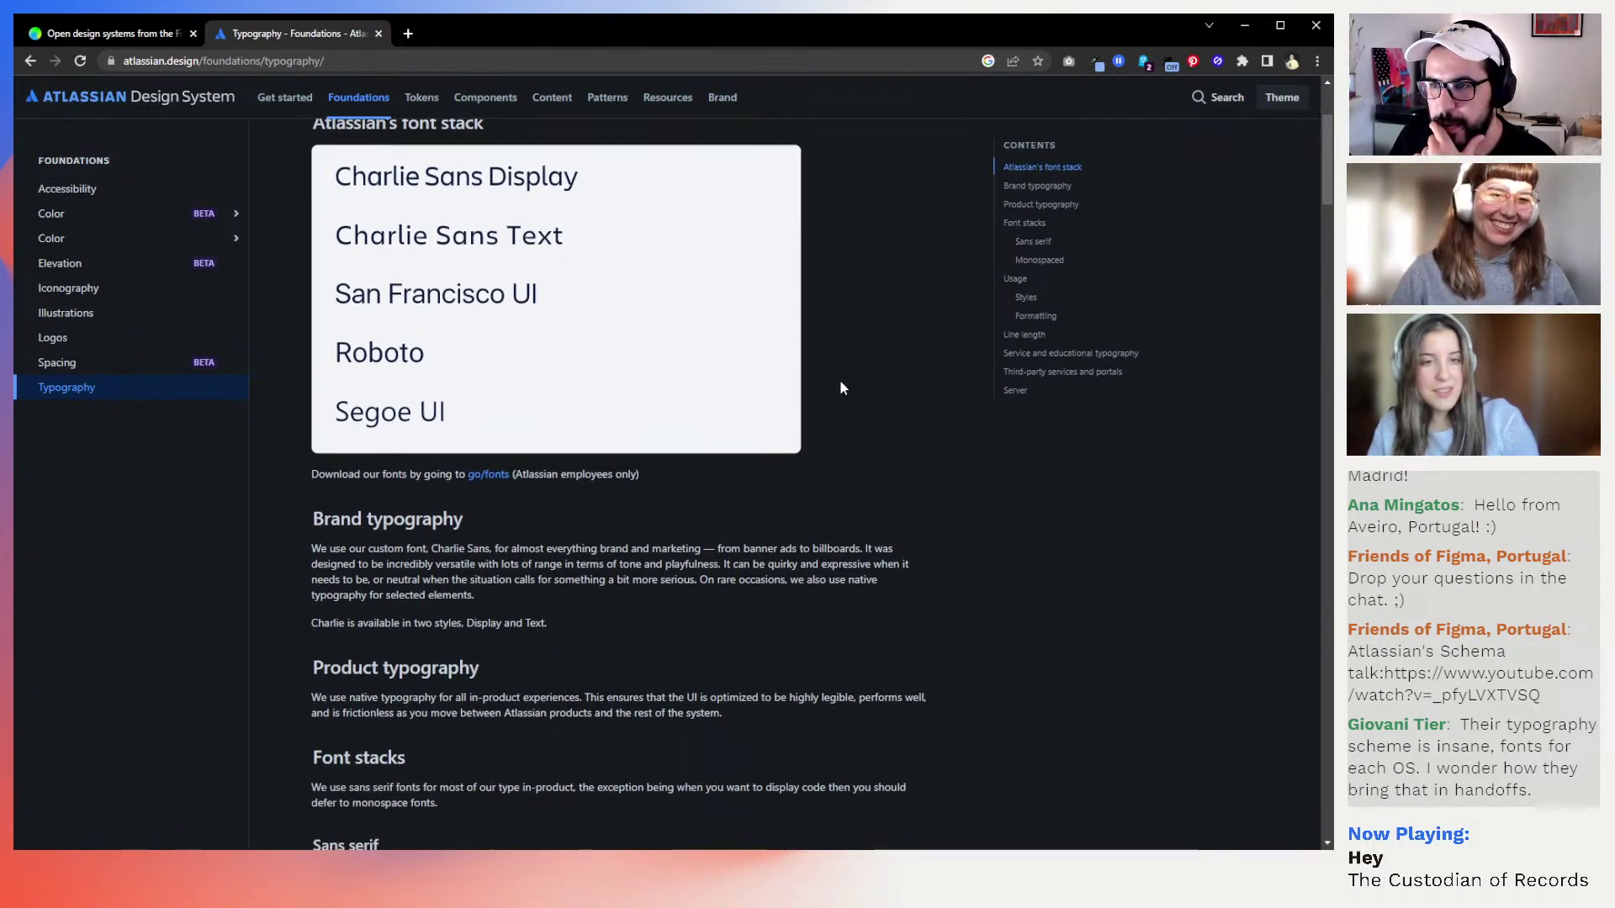
{"action": "scroll", "coordinate": [839, 380], "scroll_direction": "up", "scroll_amount": 1}
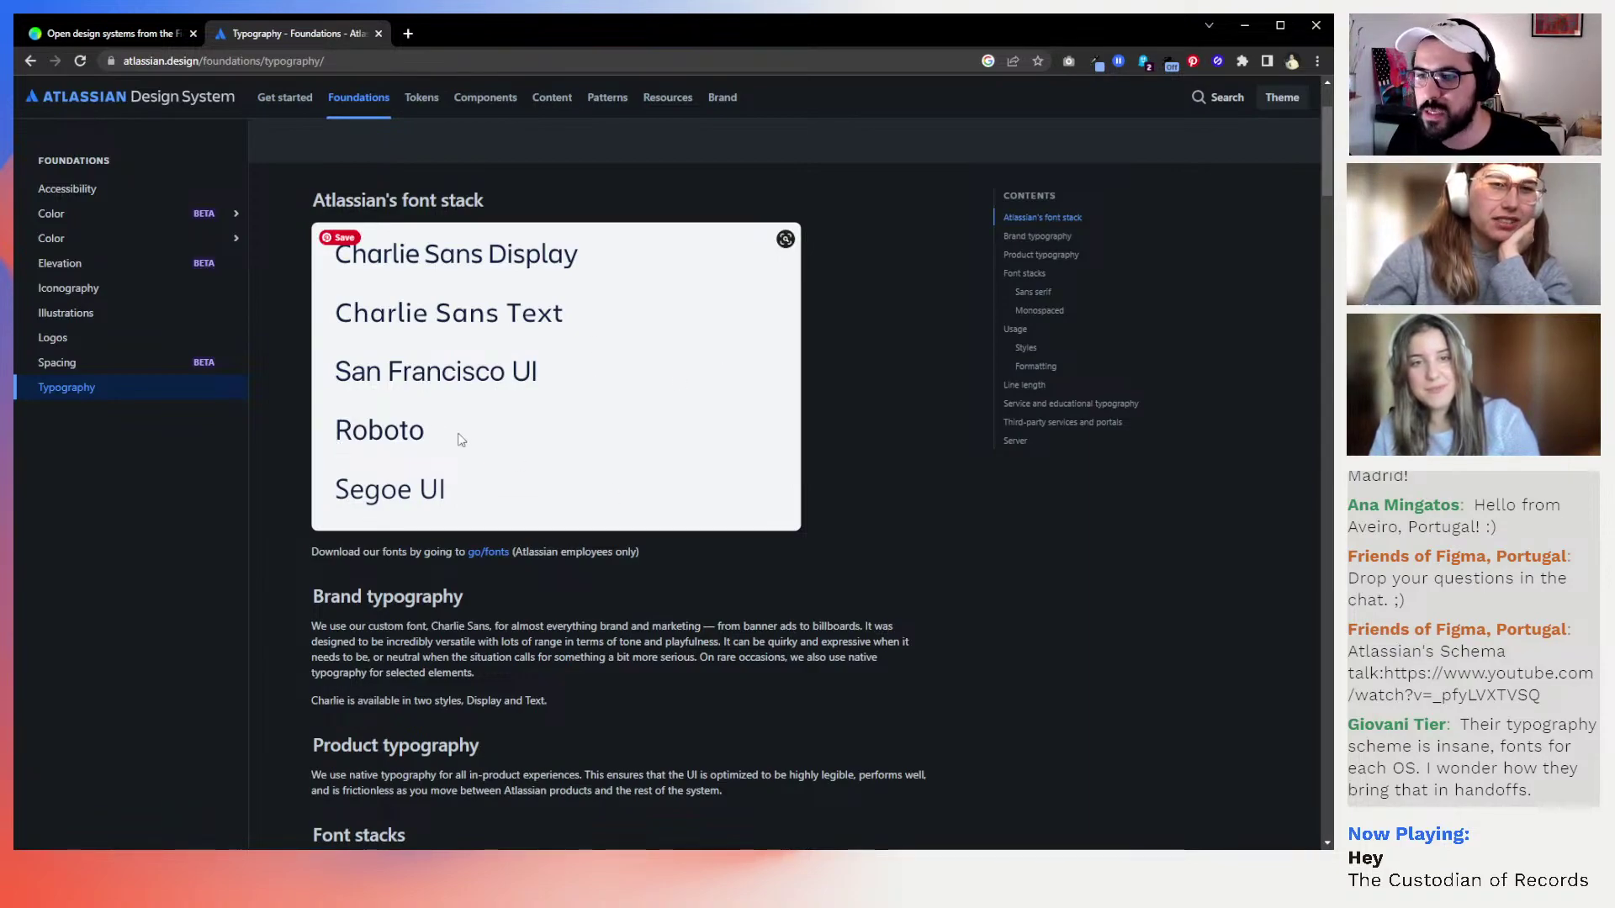
{"action": "scroll", "coordinate": [597, 530], "scroll_direction": "down", "scroll_amount": 1}
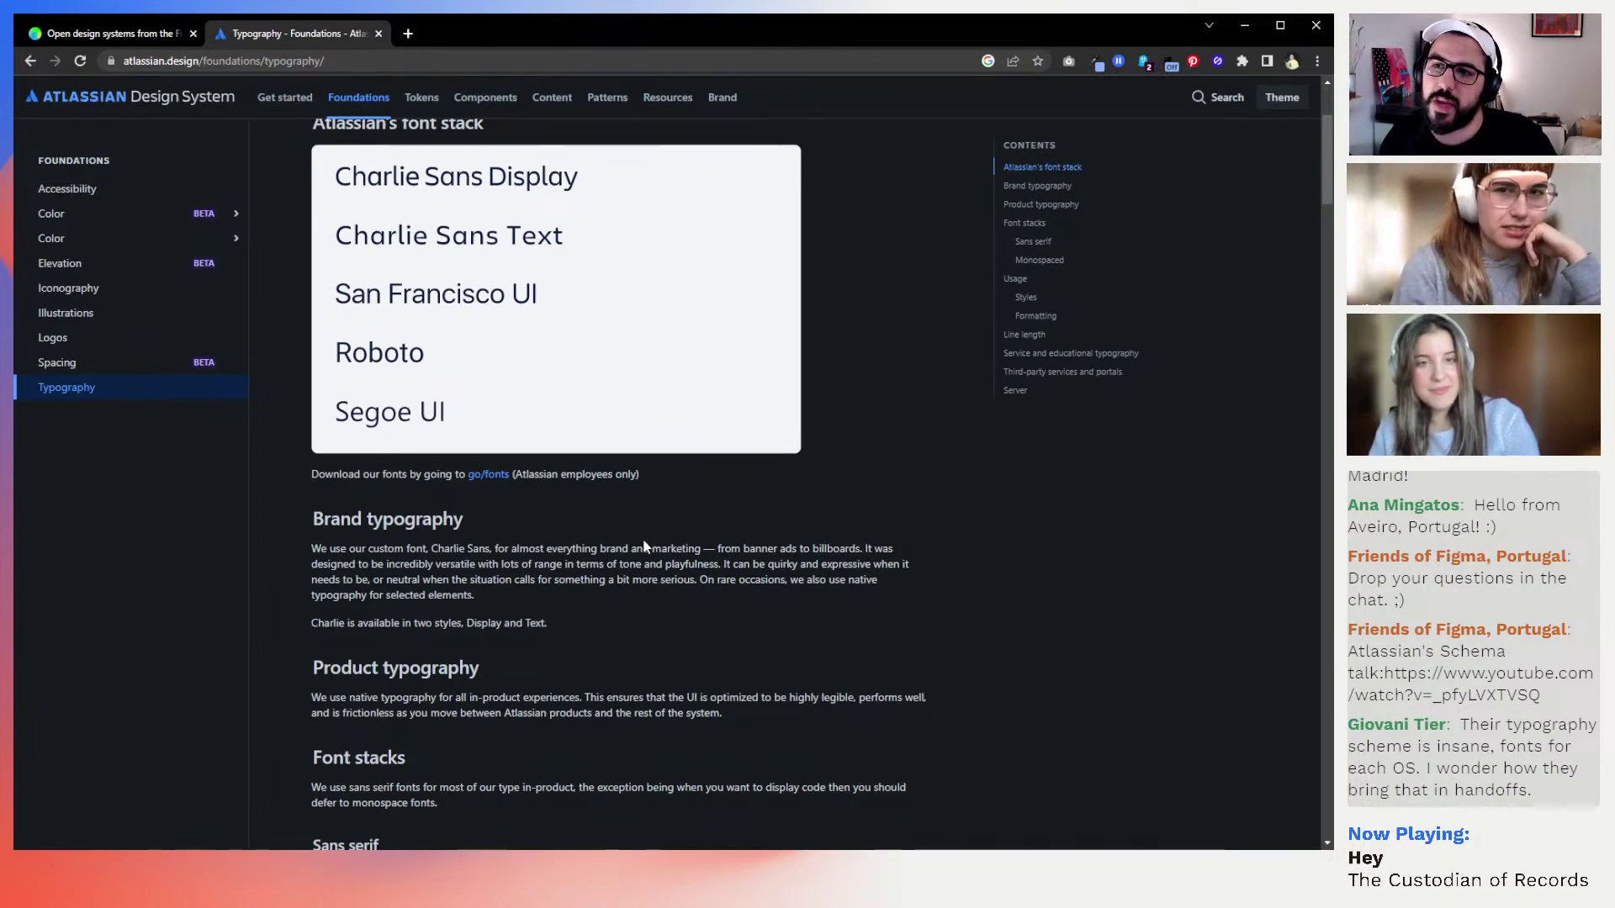
{"action": "scroll", "coordinate": [644, 547], "scroll_direction": "down", "scroll_amount": 1}
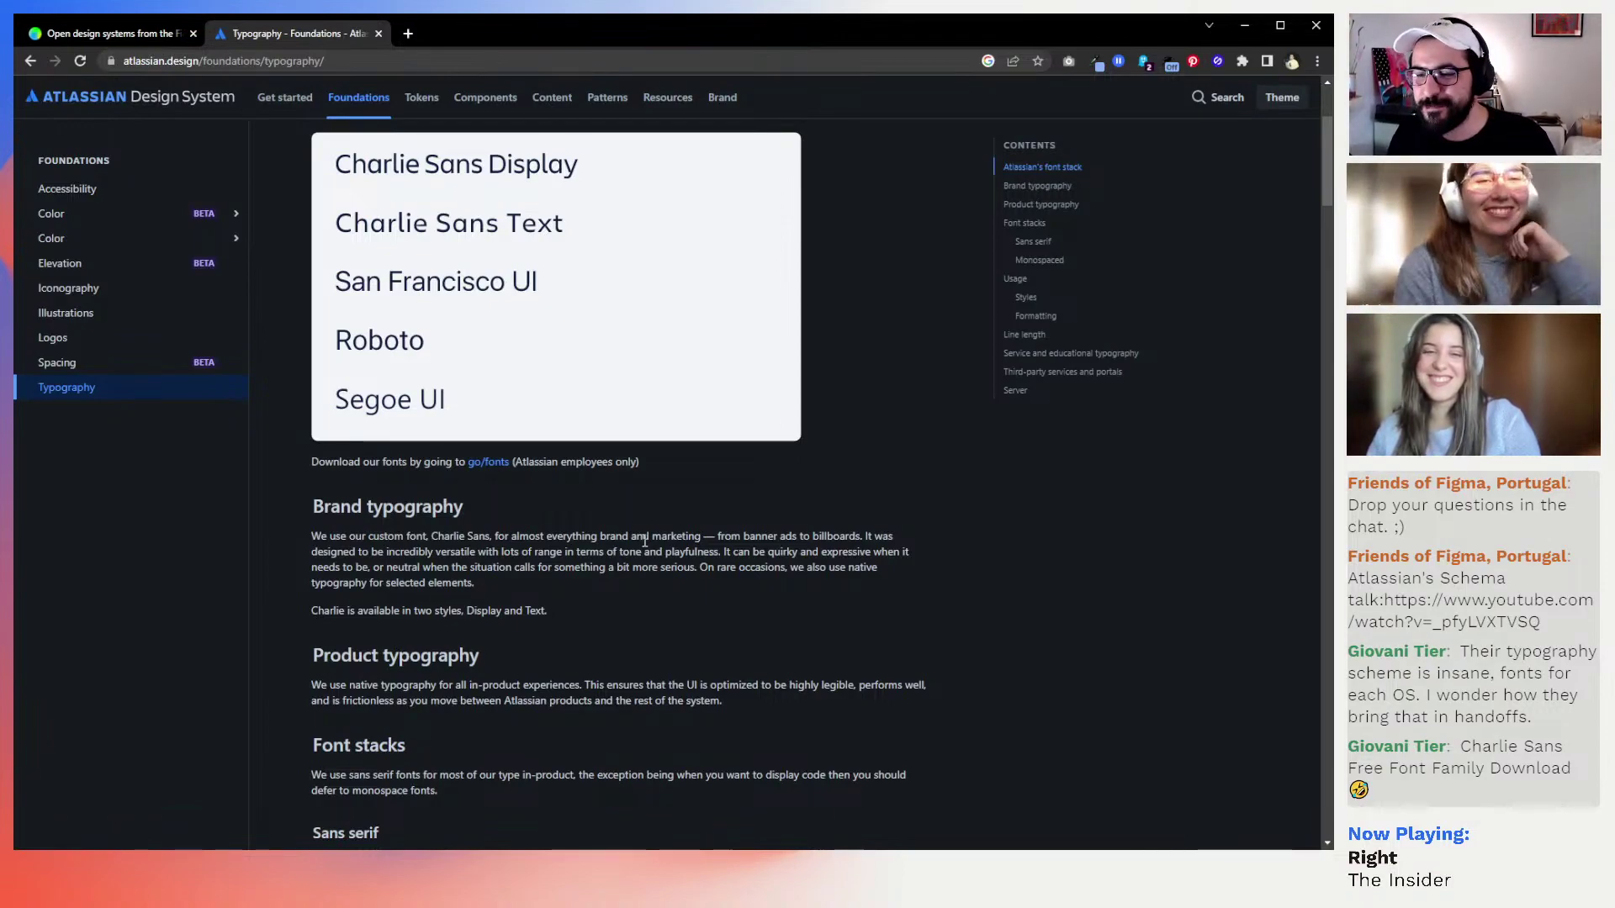
Read the product typography and the sans serif font families per operating system, and return to Atlassian's font stack
{"action": "scroll", "coordinate": [559, 376], "scroll_direction": "down", "scroll_amount": 5}
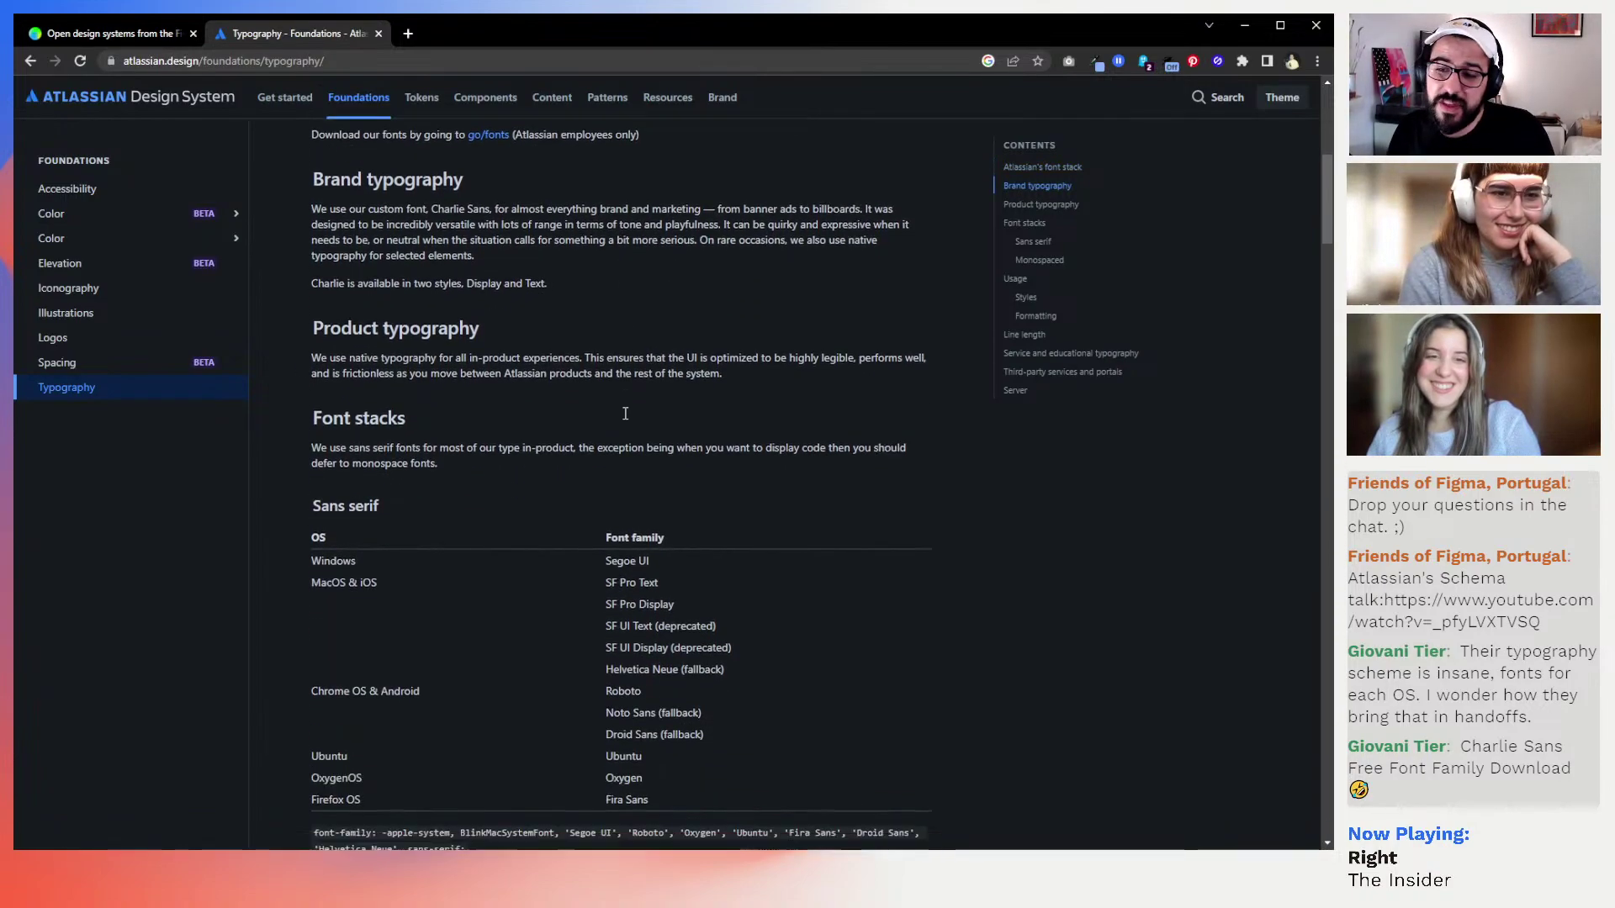
{"action": "scroll", "coordinate": [624, 414], "scroll_direction": "down", "scroll_amount": 2}
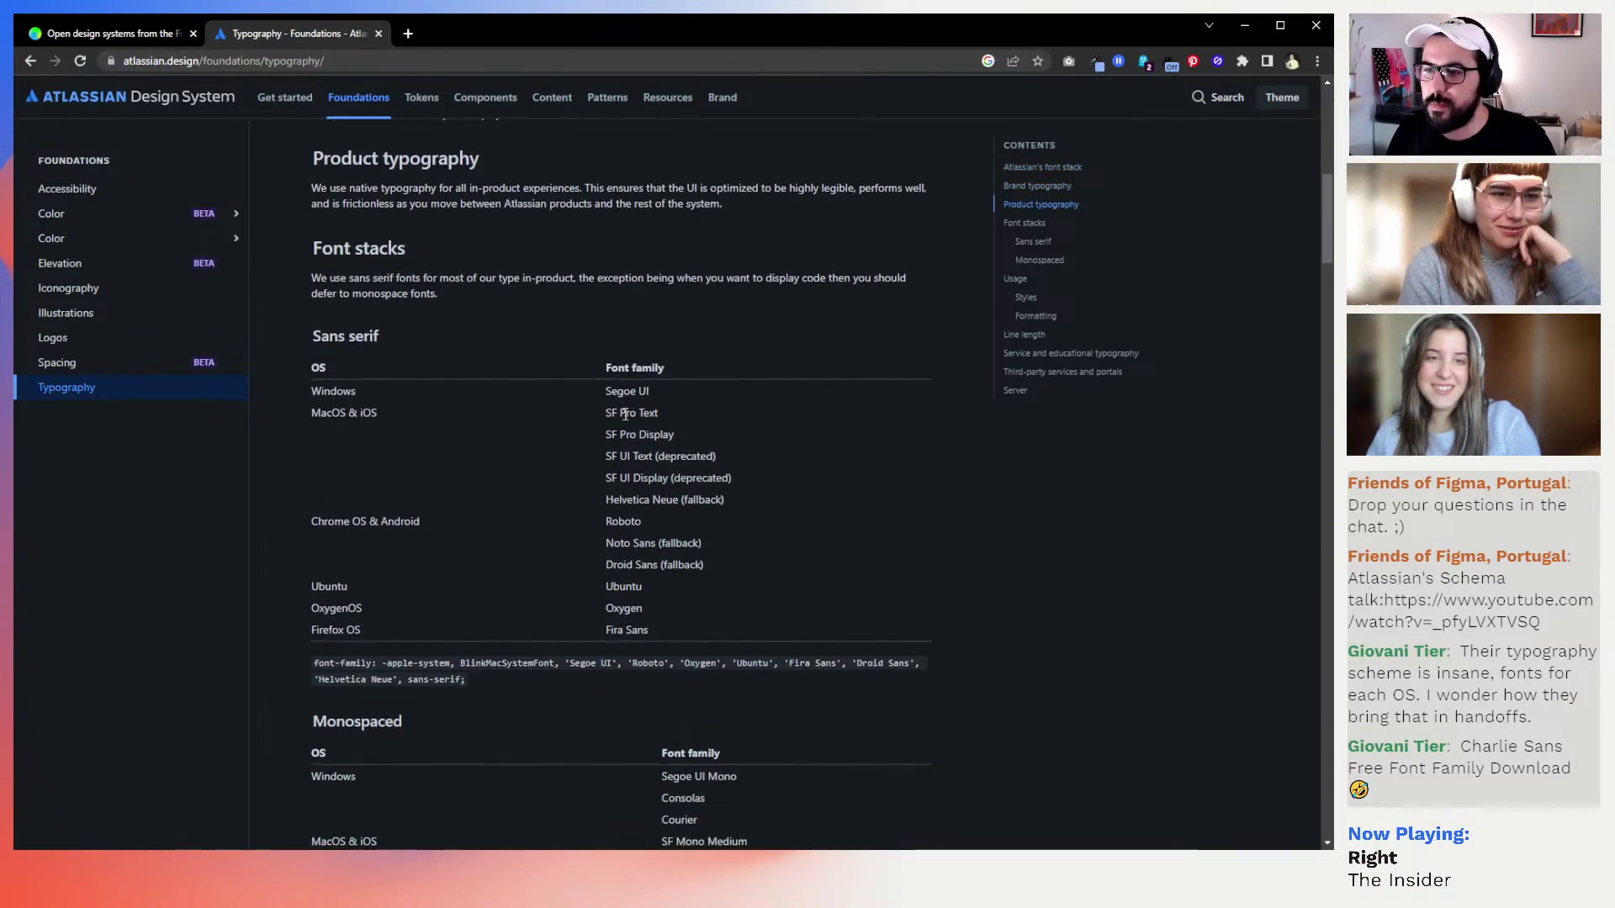
{"action": "scroll", "coordinate": [740, 422], "scroll_direction": "down", "scroll_amount": 1}
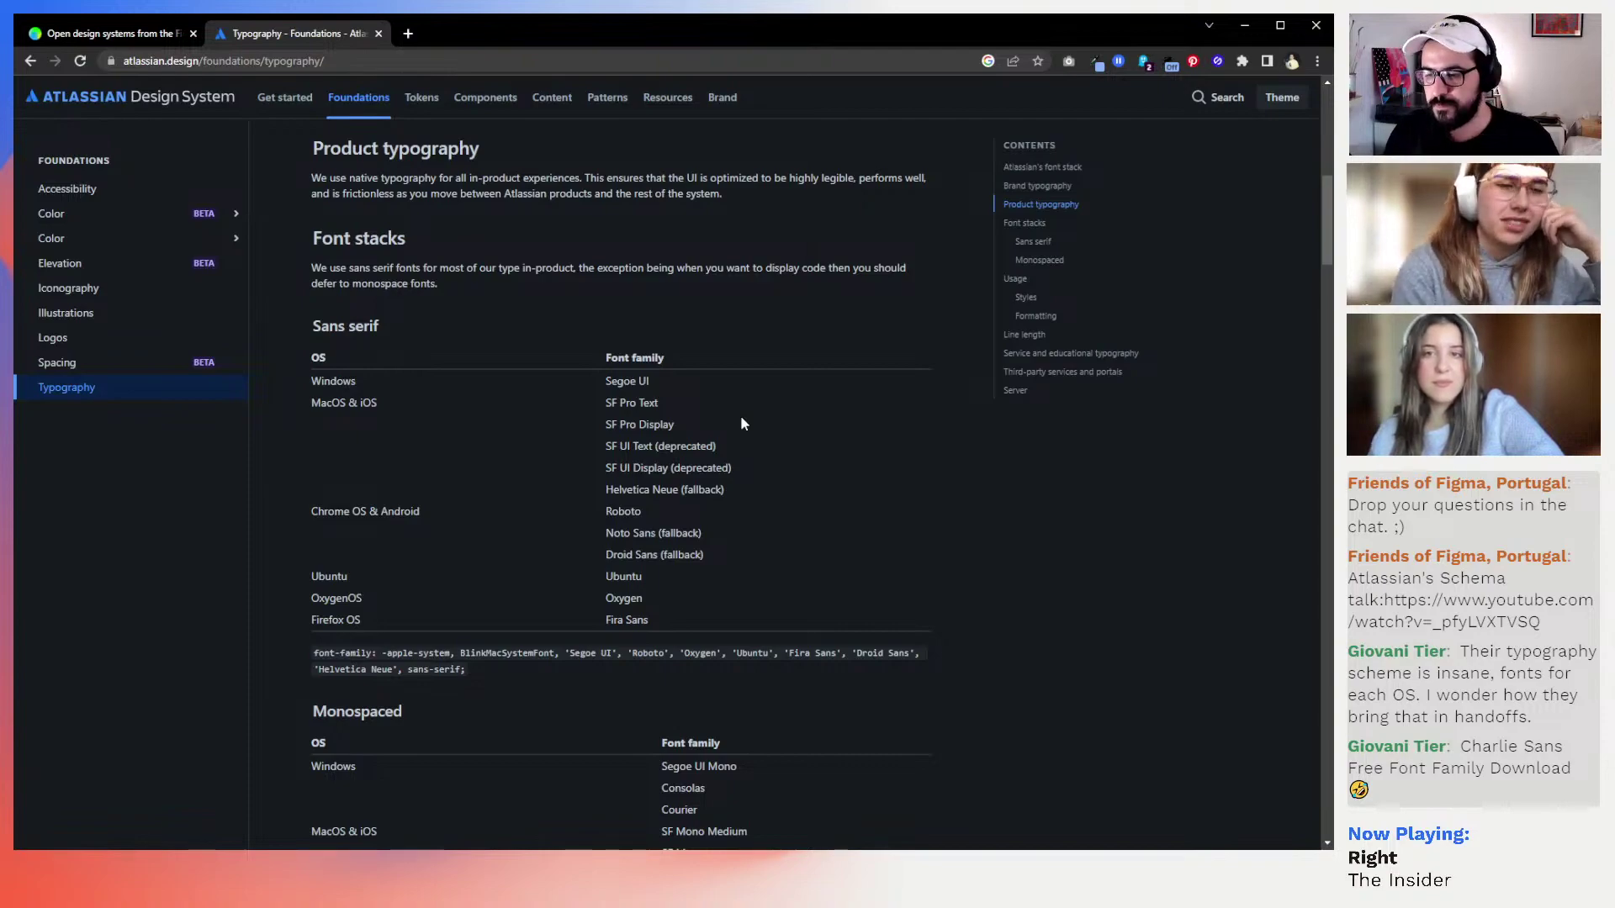
{"action": "scroll", "coordinate": [742, 422], "scroll_direction": "up", "scroll_amount": 10}
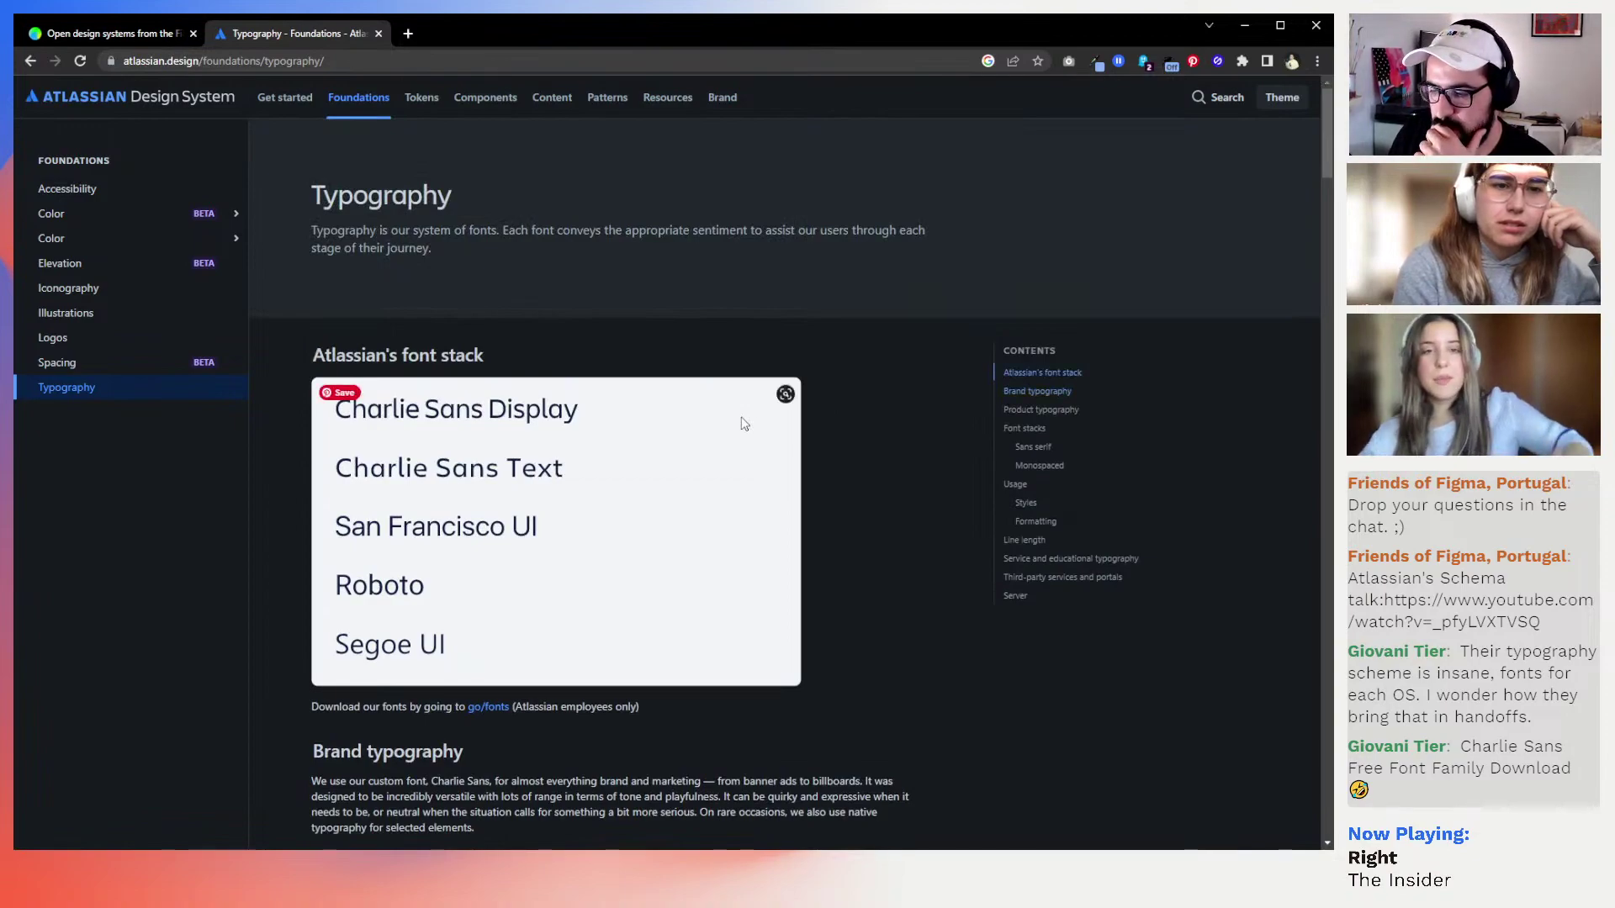
{"action": "scroll", "coordinate": [858, 425], "scroll_direction": "down", "scroll_amount": 5}
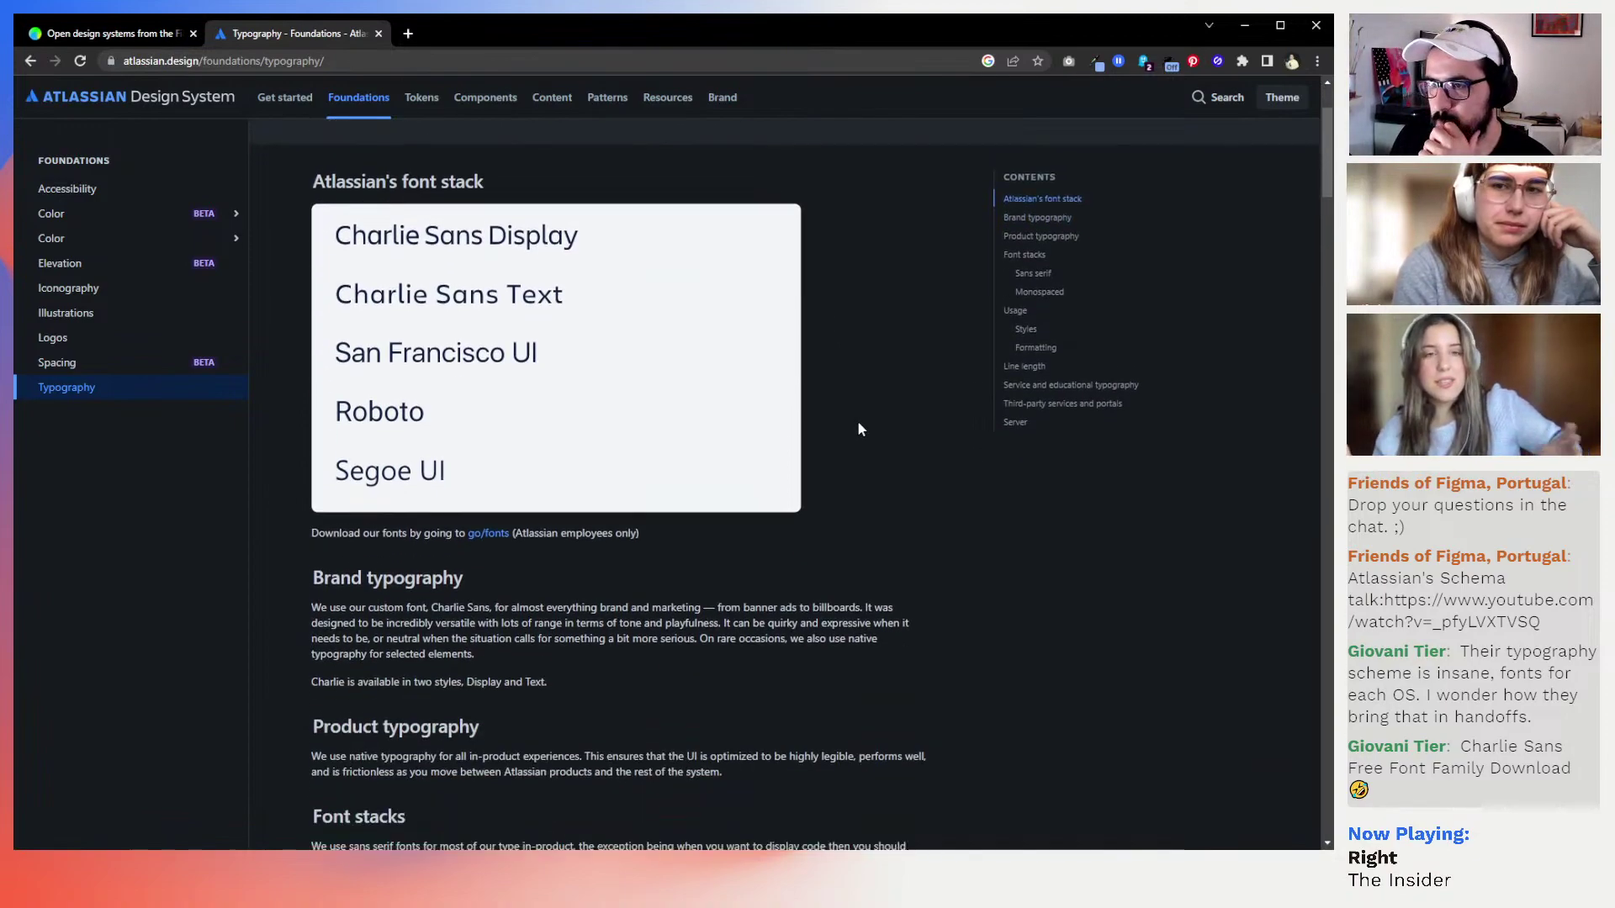
Read the Font stacks section of the Typography page, covering the sans serif and monospaced font families per operating system
{"action": "scroll", "coordinate": [858, 429], "scroll_direction": "down", "scroll_amount": 1}
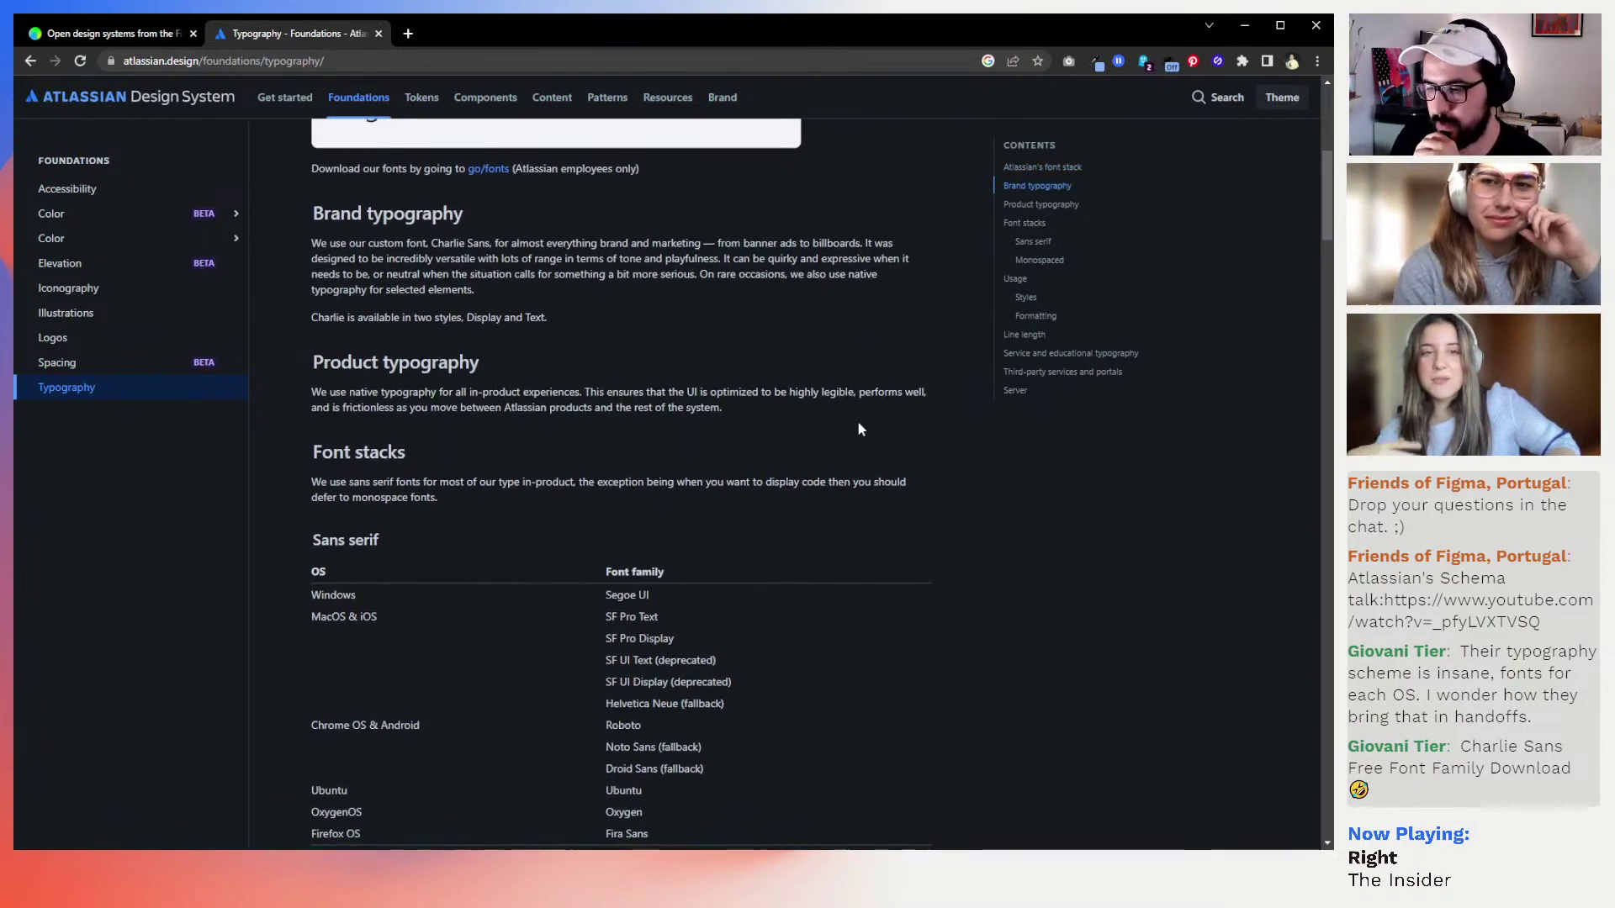
{"action": "scroll", "coordinate": [858, 425], "scroll_direction": "down", "scroll_amount": 1}
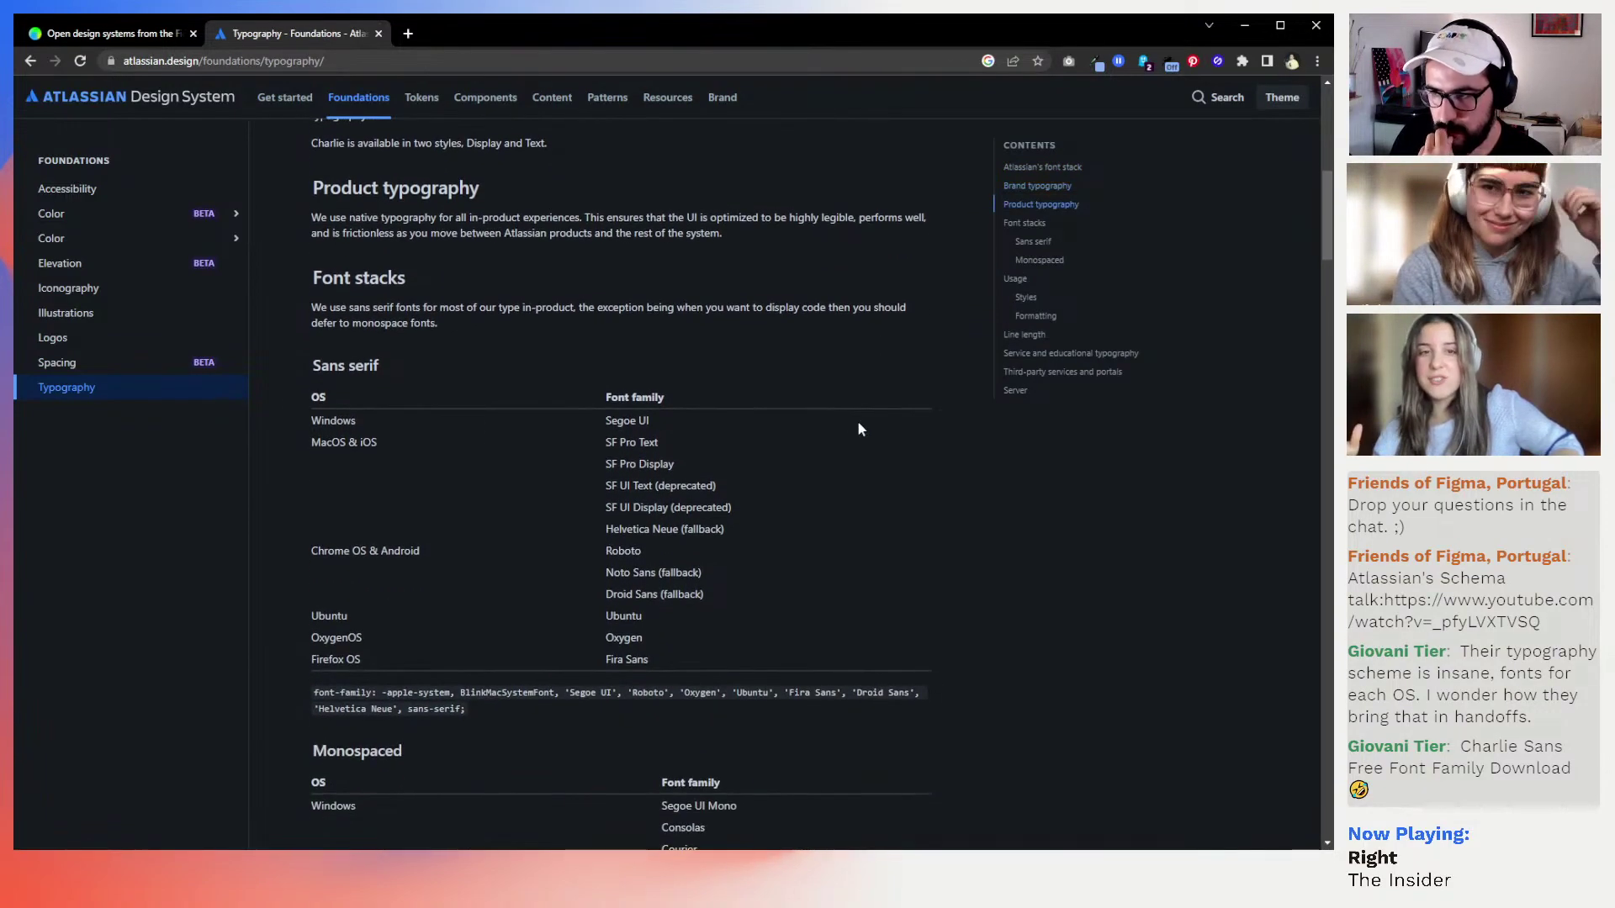
{"action": "scroll", "coordinate": [858, 425], "scroll_direction": "down", "scroll_amount": 5}
{"action": "scroll", "coordinate": [858, 429], "scroll_direction": "down", "scroll_amount": 1}
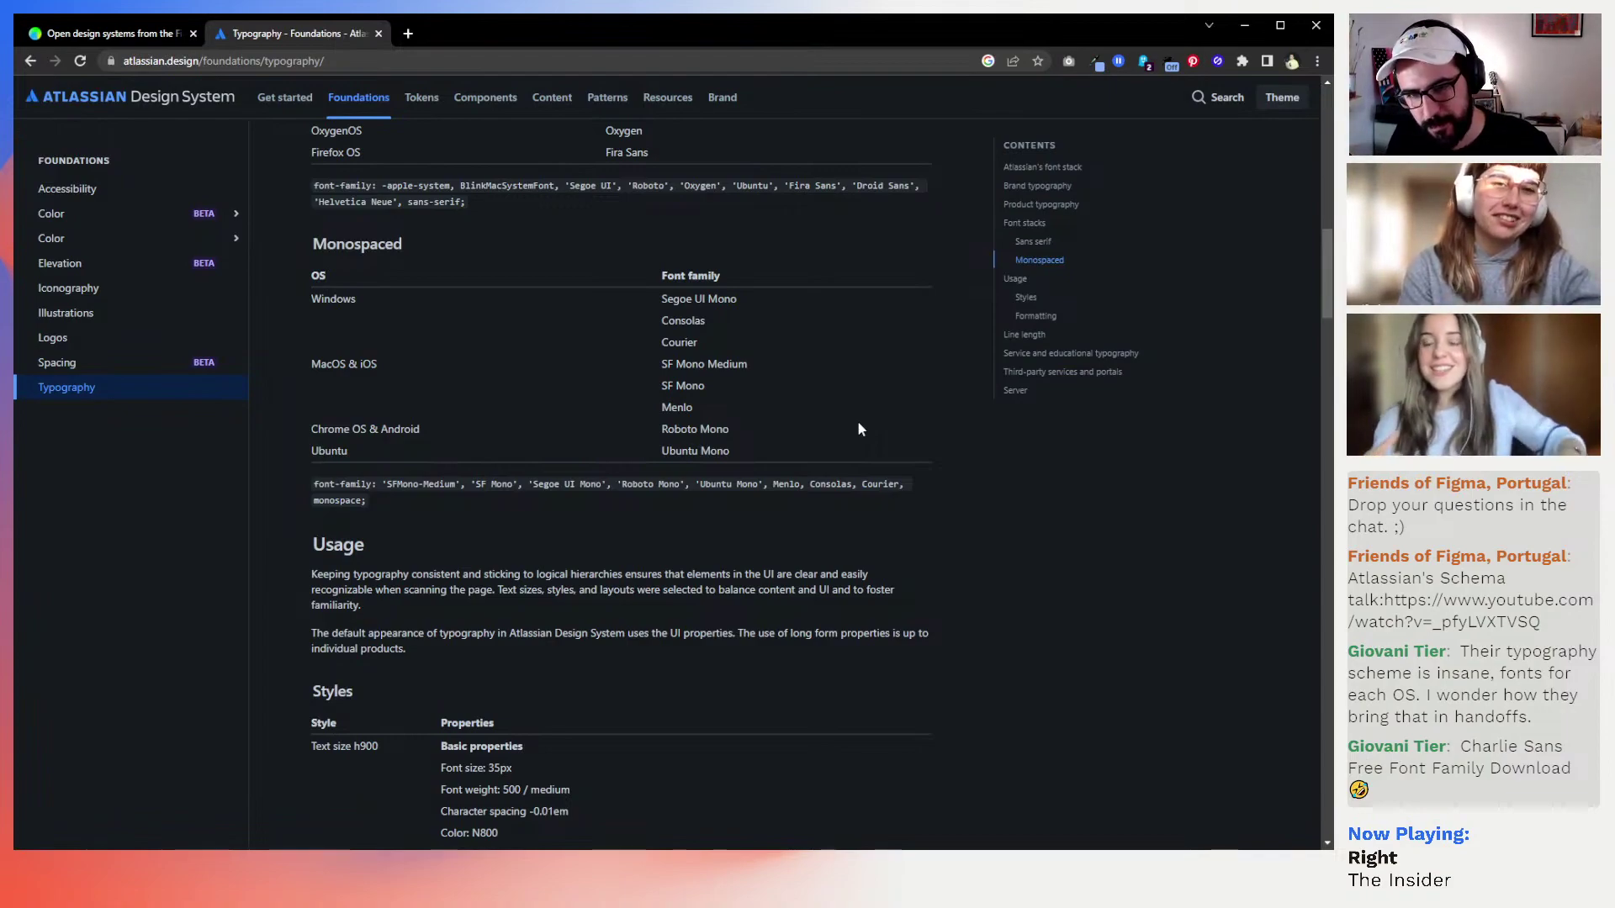
{"action": "scroll", "coordinate": [858, 424], "scroll_direction": "down", "scroll_amount": 2}
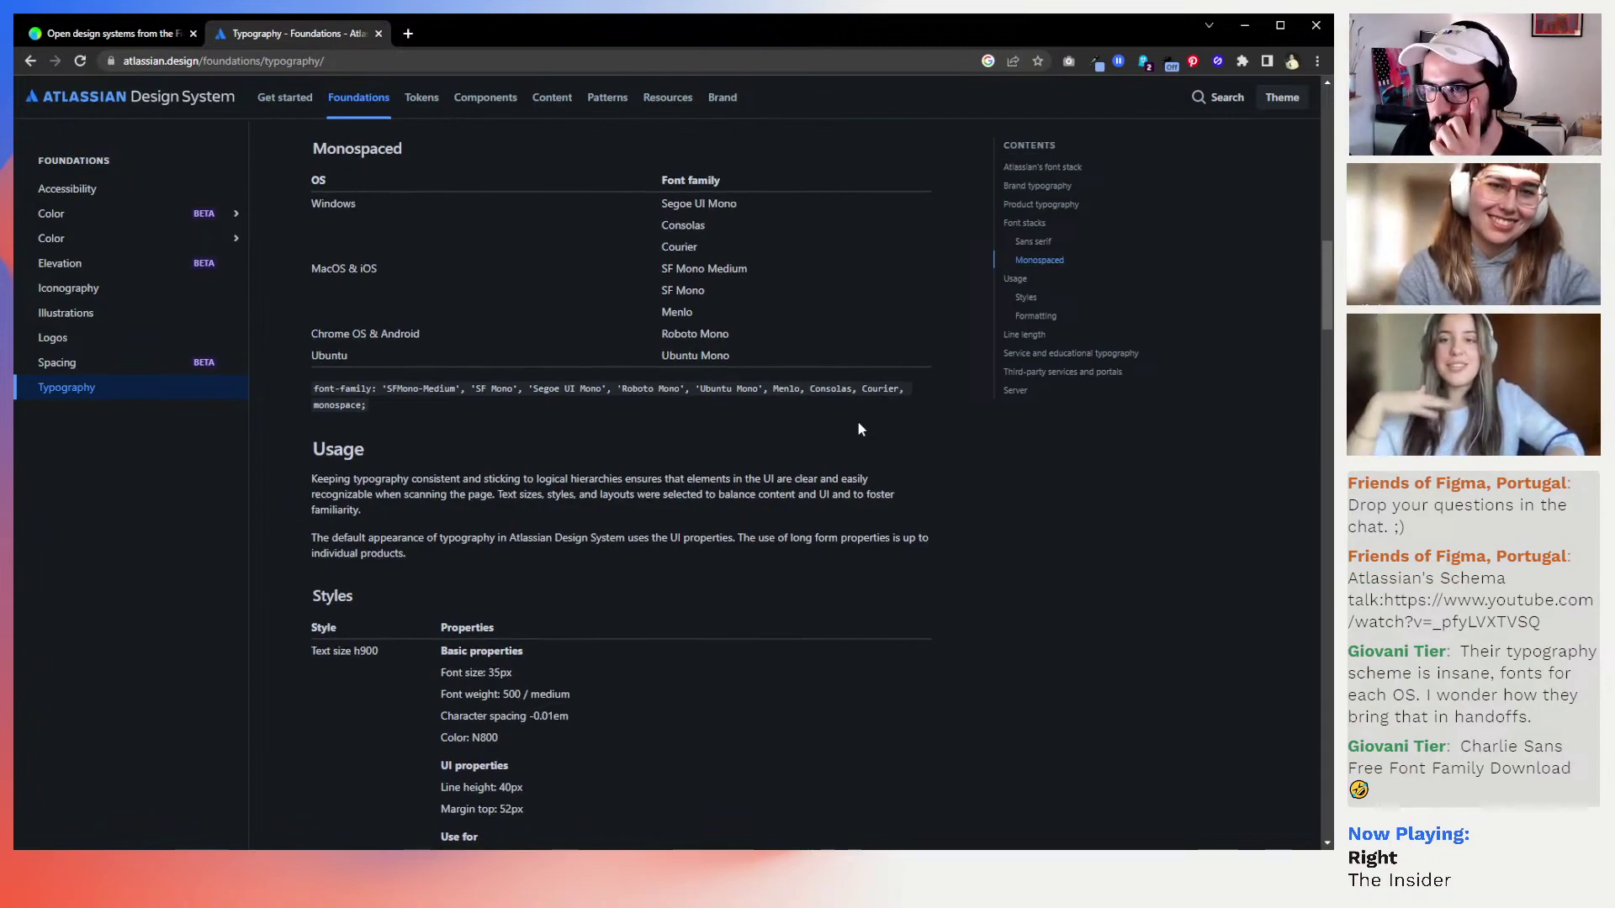
Return from the monospaced table to the sans serif table and compare the font families for each operating system
{"action": "scroll", "coordinate": [859, 429], "scroll_direction": "up", "scroll_amount": 1}
{"action": "scroll", "coordinate": [856, 420], "scroll_direction": "up", "scroll_amount": 1}
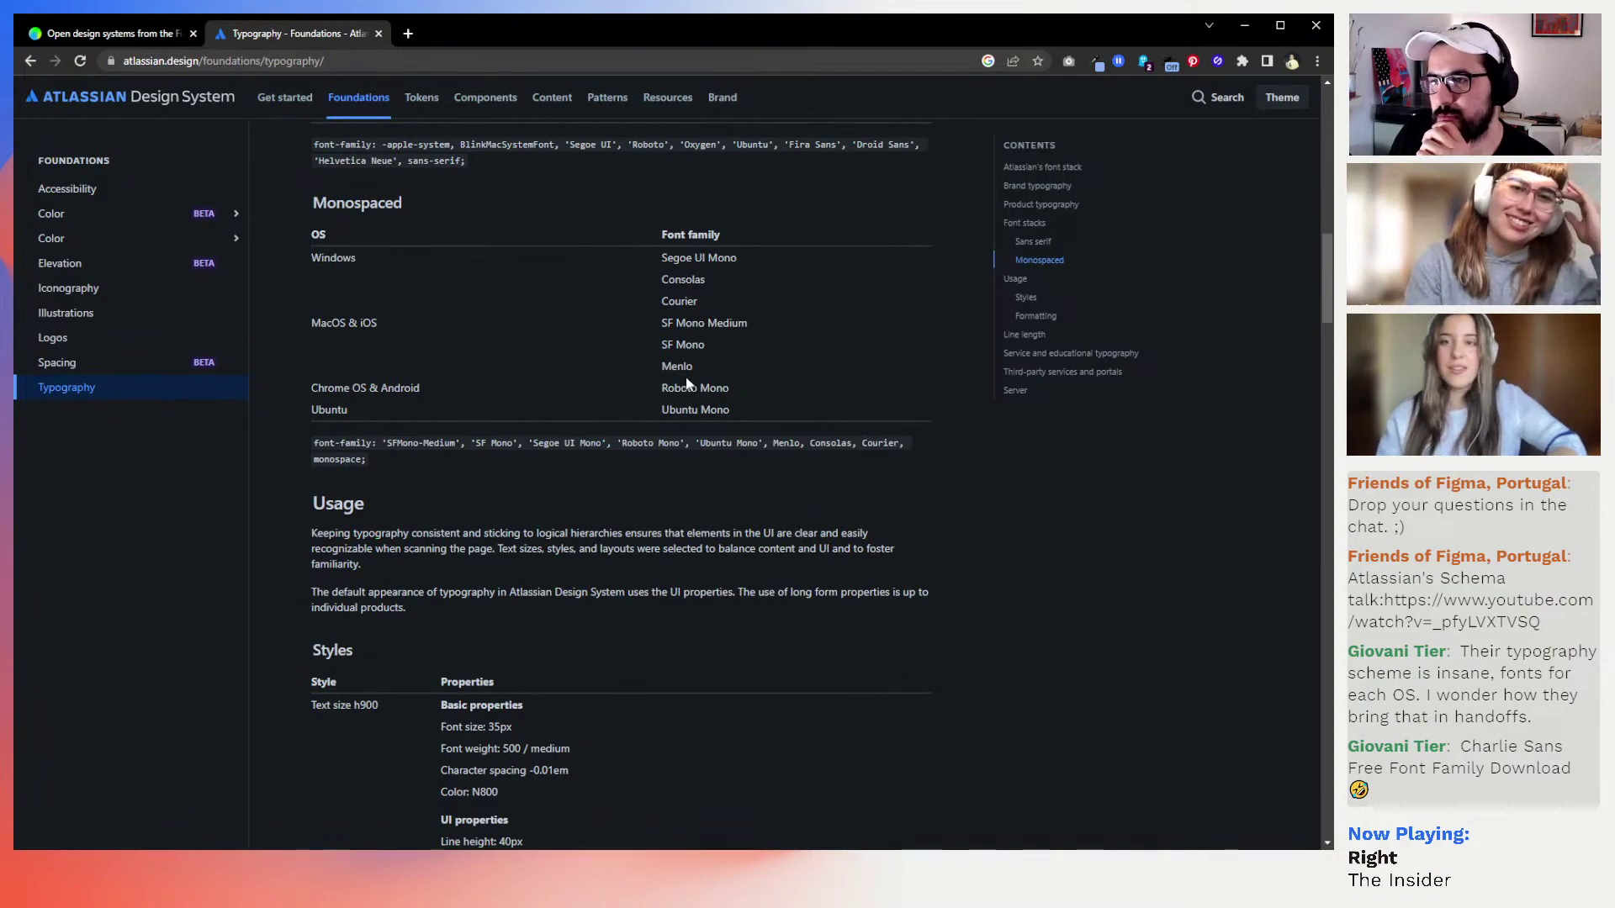
{"action": "scroll", "coordinate": [751, 324], "scroll_direction": "up", "scroll_amount": 1}
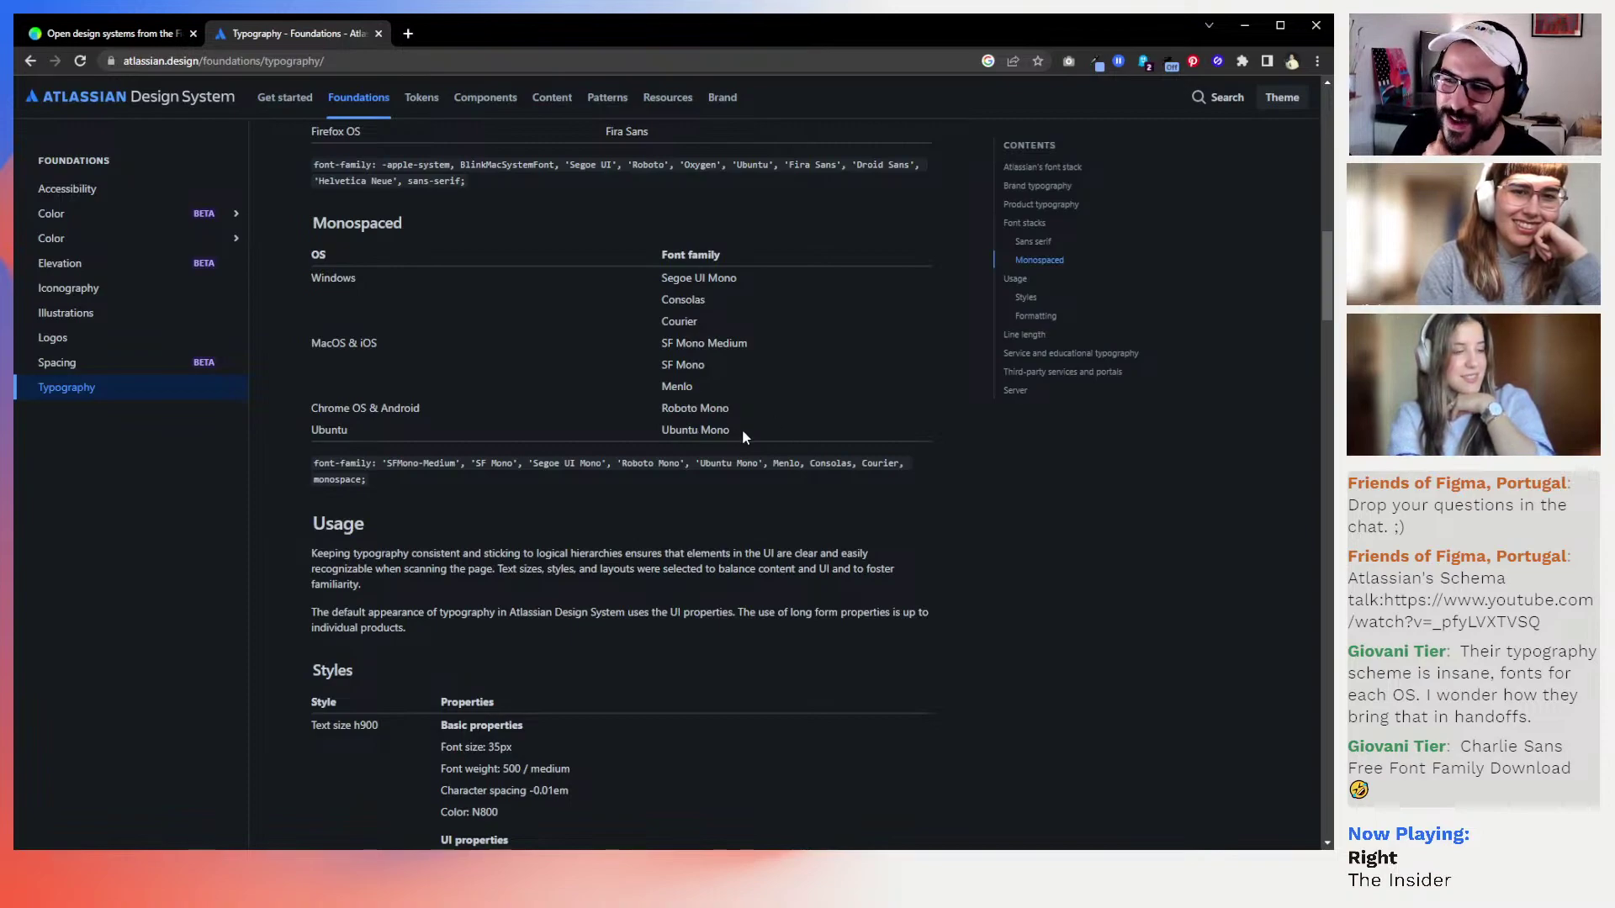
{"action": "scroll", "coordinate": [742, 435], "scroll_direction": "up", "scroll_amount": 3}
{"action": "scroll", "coordinate": [742, 436], "scroll_direction": "up", "scroll_amount": 1}
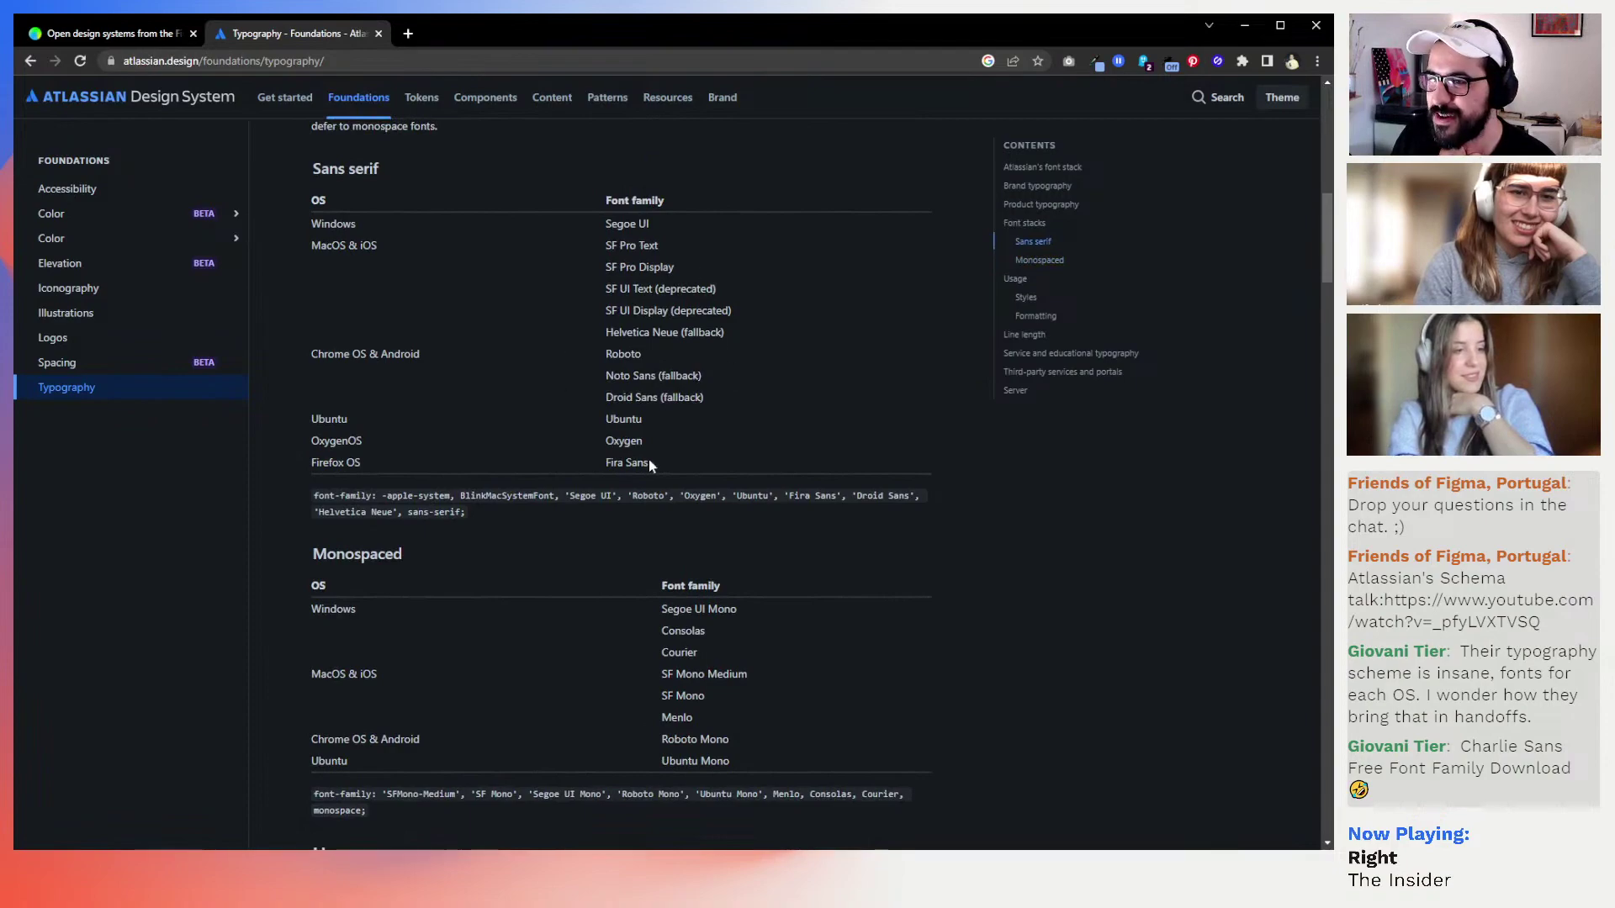
{"action": "scroll", "coordinate": [663, 402], "scroll_direction": "up", "scroll_amount": 1}
{"action": "scroll", "coordinate": [664, 401], "scroll_direction": "up", "scroll_amount": 1}
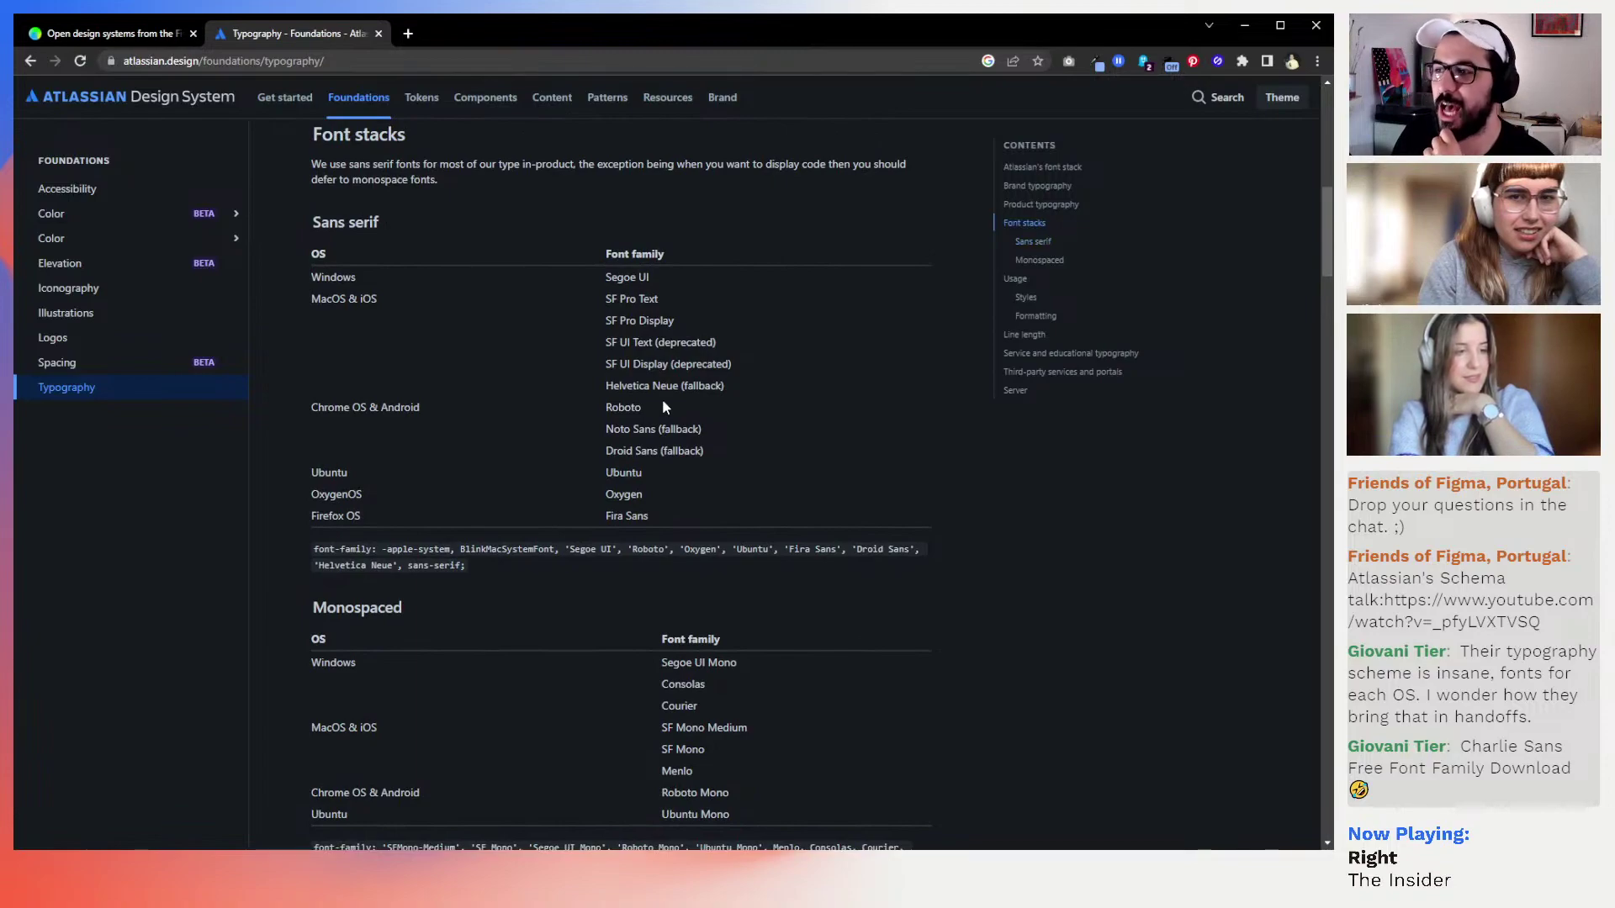
Examine the text styles table with its h900, h800 and h700 properties, and return to the beginning of the page
{"action": "scroll", "coordinate": [663, 407], "scroll_direction": "down", "scroll_amount": 3}
{"action": "scroll", "coordinate": [662, 407], "scroll_direction": "down", "scroll_amount": 3}
{"action": "scroll", "coordinate": [663, 407], "scroll_direction": "down", "scroll_amount": 7}
{"action": "scroll", "coordinate": [662, 400], "scroll_direction": "down", "scroll_amount": 1}
{"action": "scroll", "coordinate": [664, 402], "scroll_direction": "down", "scroll_amount": 1}
{"action": "scroll", "coordinate": [663, 404], "scroll_direction": "up", "scroll_amount": 2}
{"action": "scroll", "coordinate": [663, 407], "scroll_direction": "up", "scroll_amount": 3}
{"action": "scroll", "coordinate": [663, 407], "scroll_direction": "down", "scroll_amount": 1}
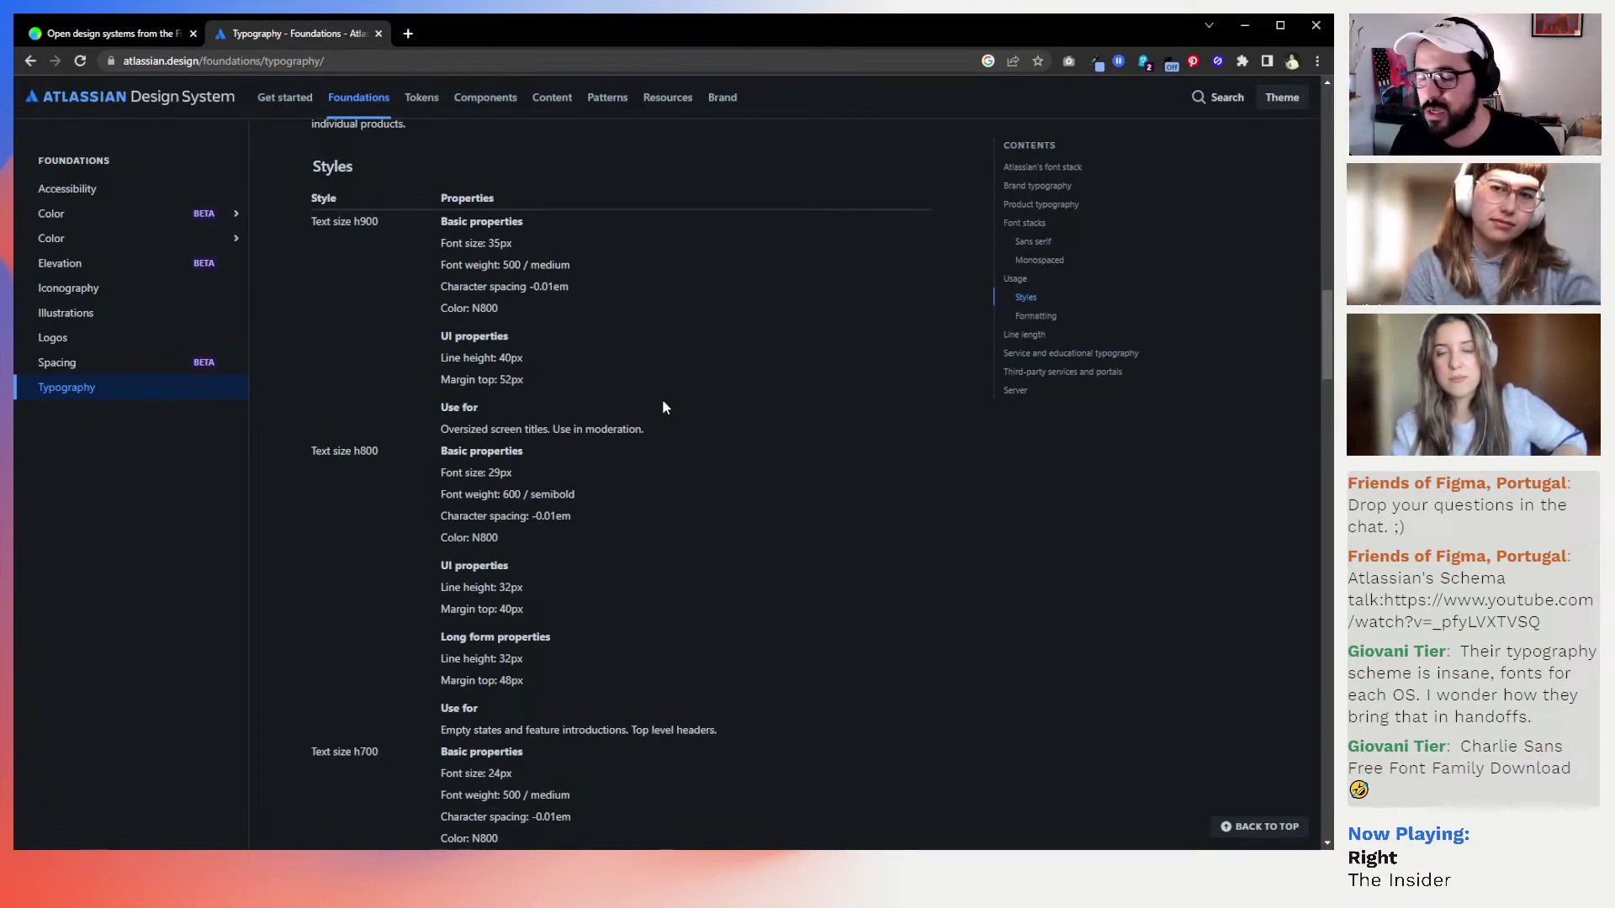
{"action": "scroll", "coordinate": [662, 400], "scroll_direction": "down", "scroll_amount": 1}
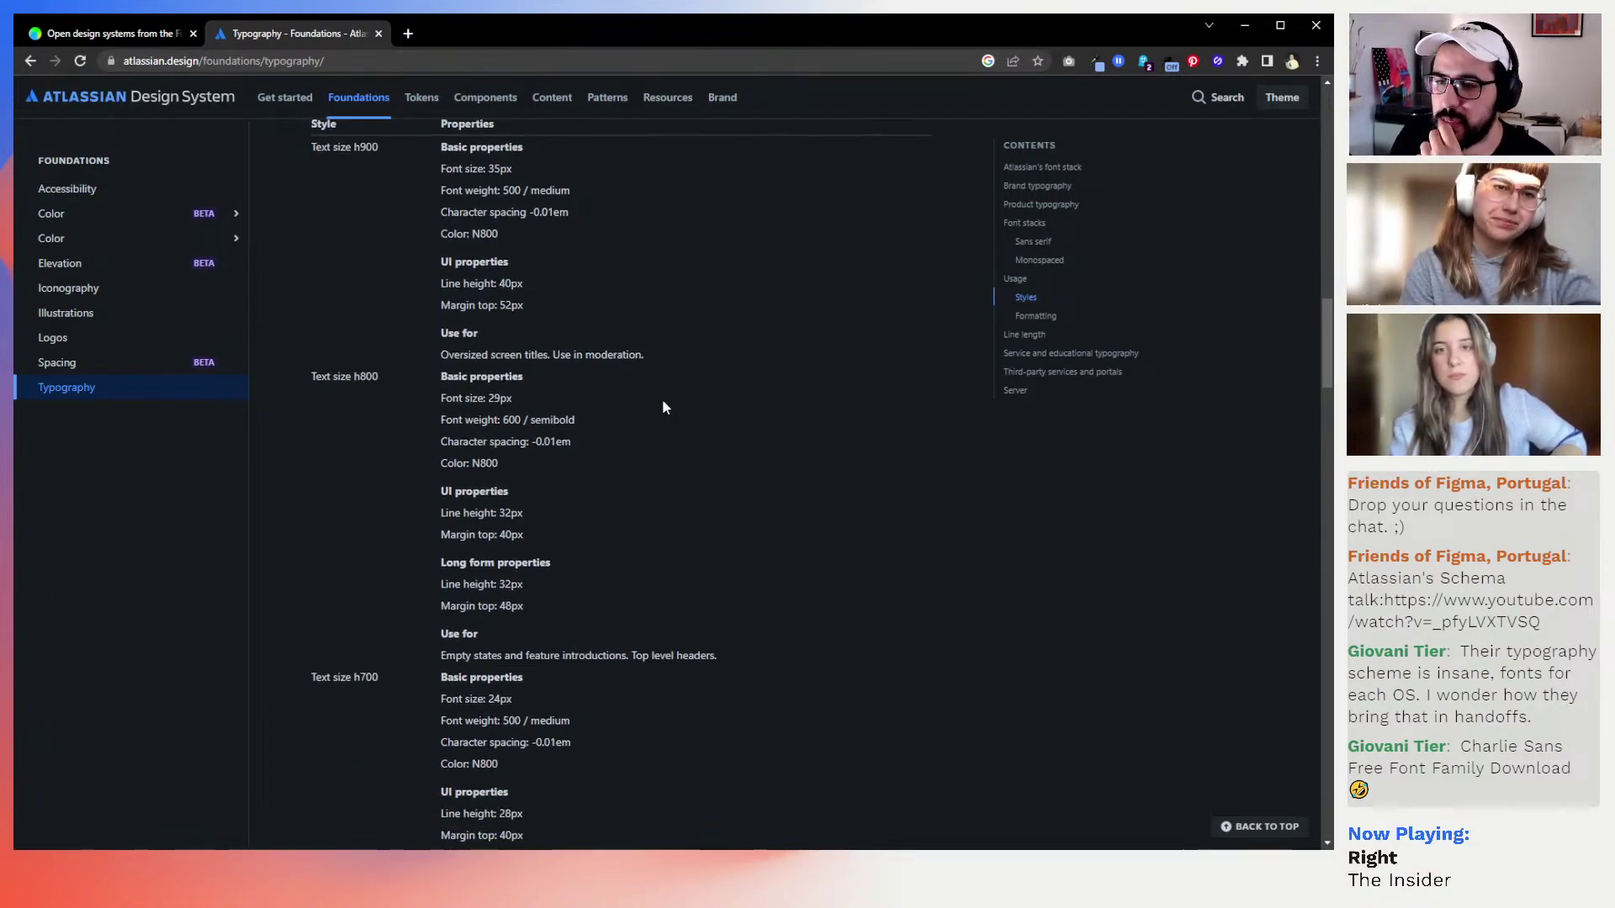
{"action": "scroll", "coordinate": [664, 402], "scroll_direction": "up", "scroll_amount": 15}
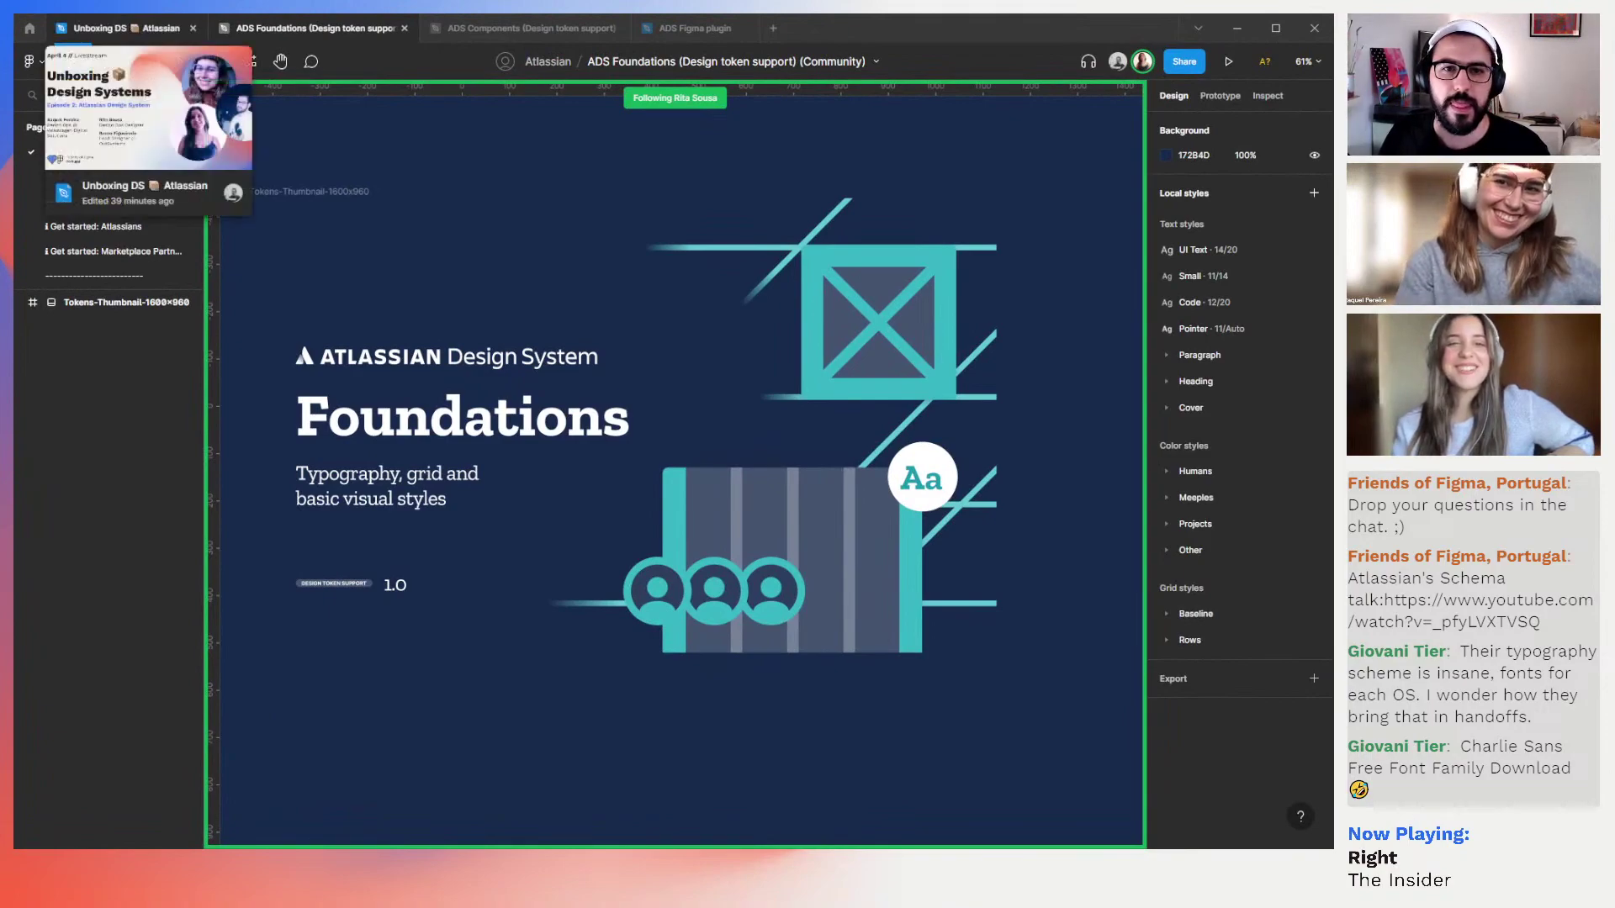
Switch to the Unboxing DS Atlassian file in Figma and show the reference board on its Playground page
{"action": "left_click", "coordinate": [126, 28]}
{"action": "left_click", "coordinate": [111, 177]}
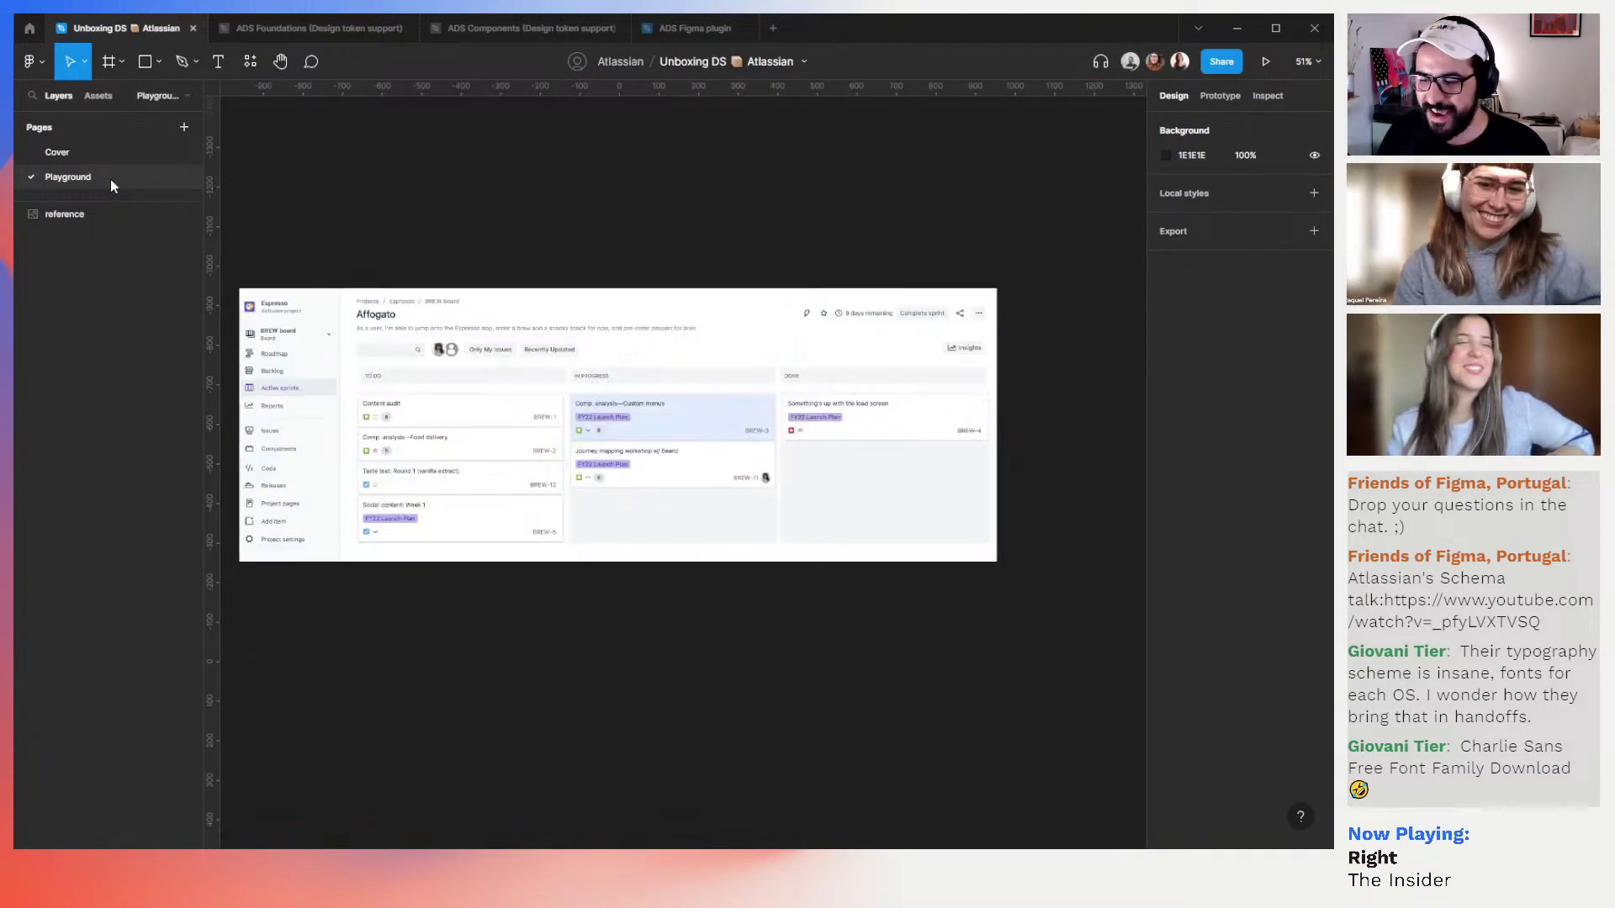
{"action": "scroll", "coordinate": [432, 205], "scroll_direction": "left", "scroll_amount": 3}
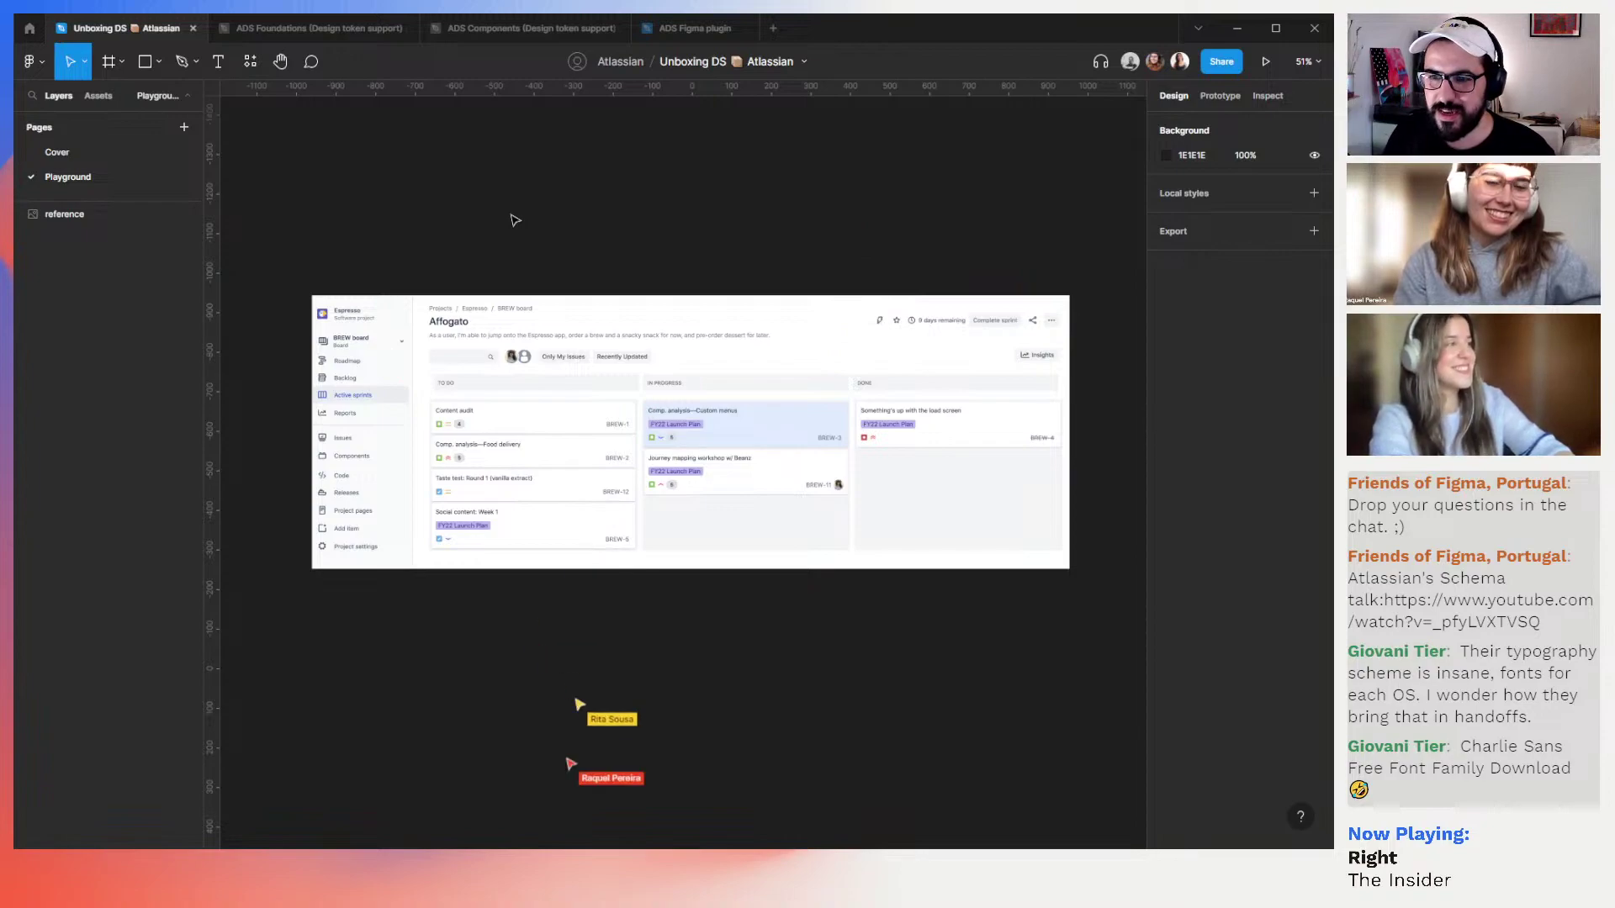
{"action": "scroll", "coordinate": [496, 213], "scroll_direction": "up", "scroll_amount": 1}
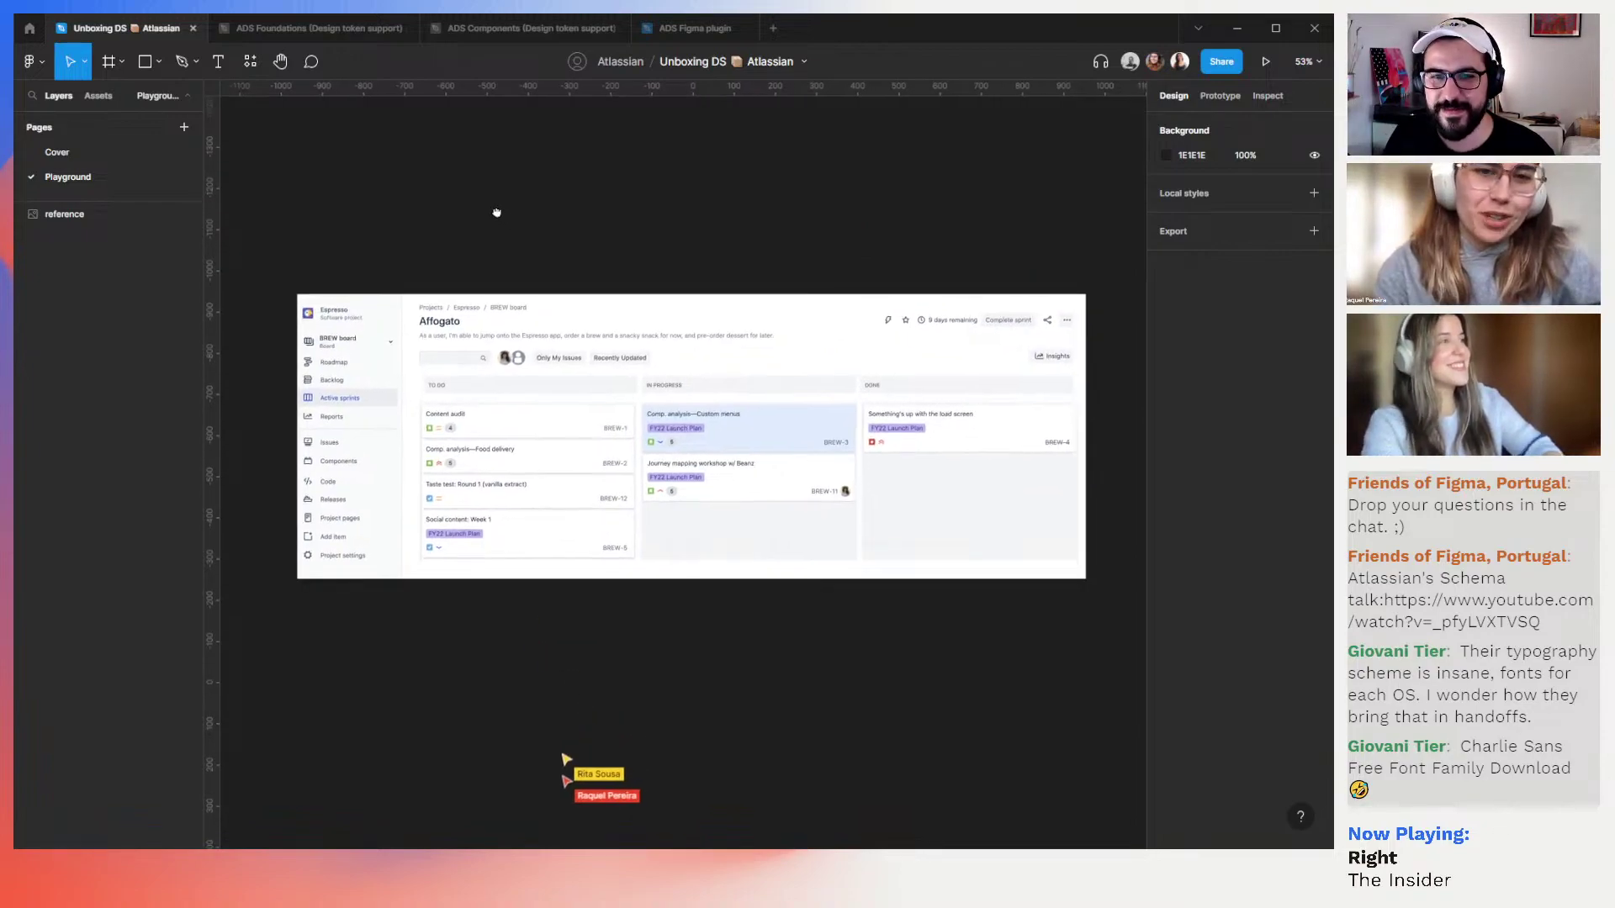
{"action": "scroll", "coordinate": [496, 212], "scroll_direction": "down", "scroll_amount": 1}
Hide the editor interface and examine the Affogato sprint board reference up close
{"action": "key", "text": "ctrl+backslash"}
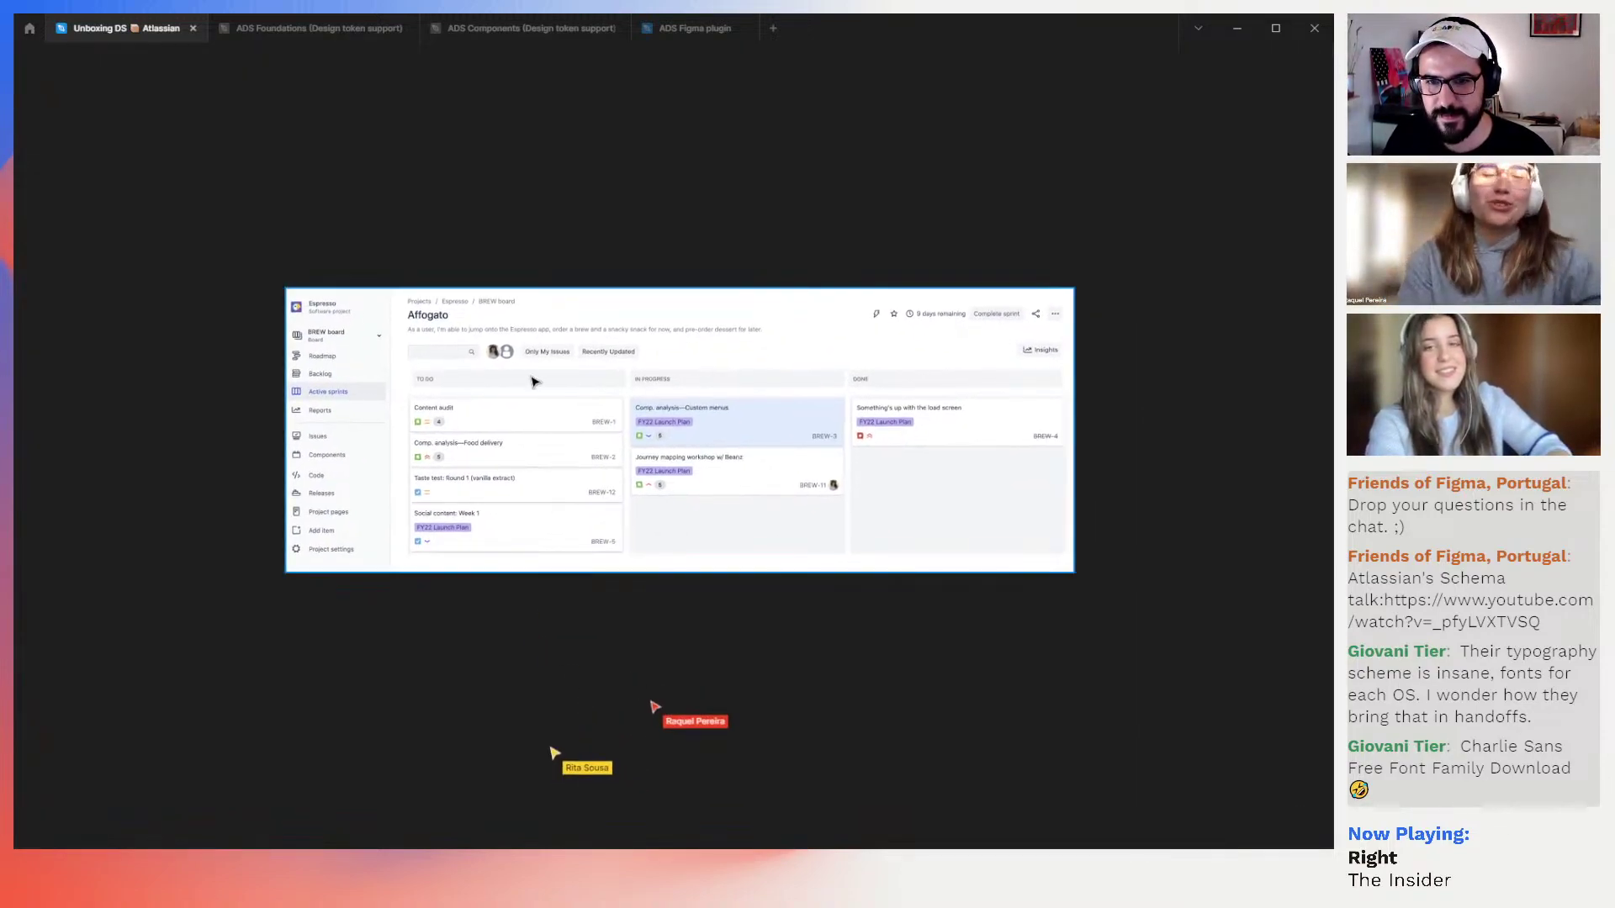
{"action": "scroll", "coordinate": [532, 381], "scroll_direction": "up", "scroll_amount": 5}
{"action": "scroll", "coordinate": [502, 348], "scroll_direction": "up", "scroll_amount": 2}
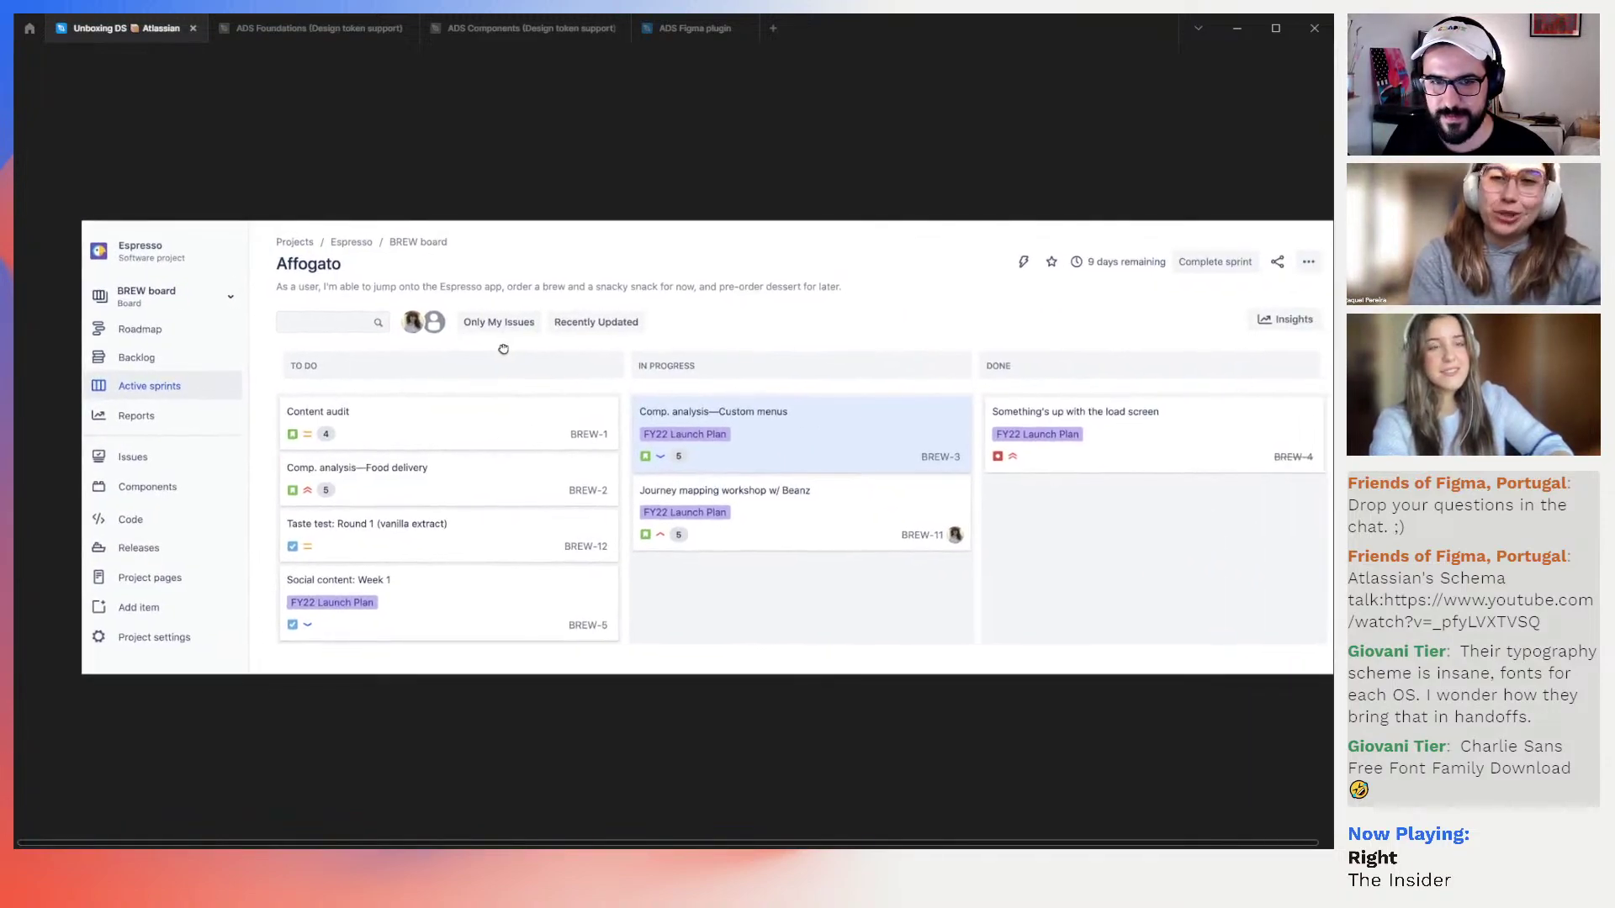
{"action": "left_click_drag", "start_coordinate": [503, 348], "coordinate": [467, 327]}
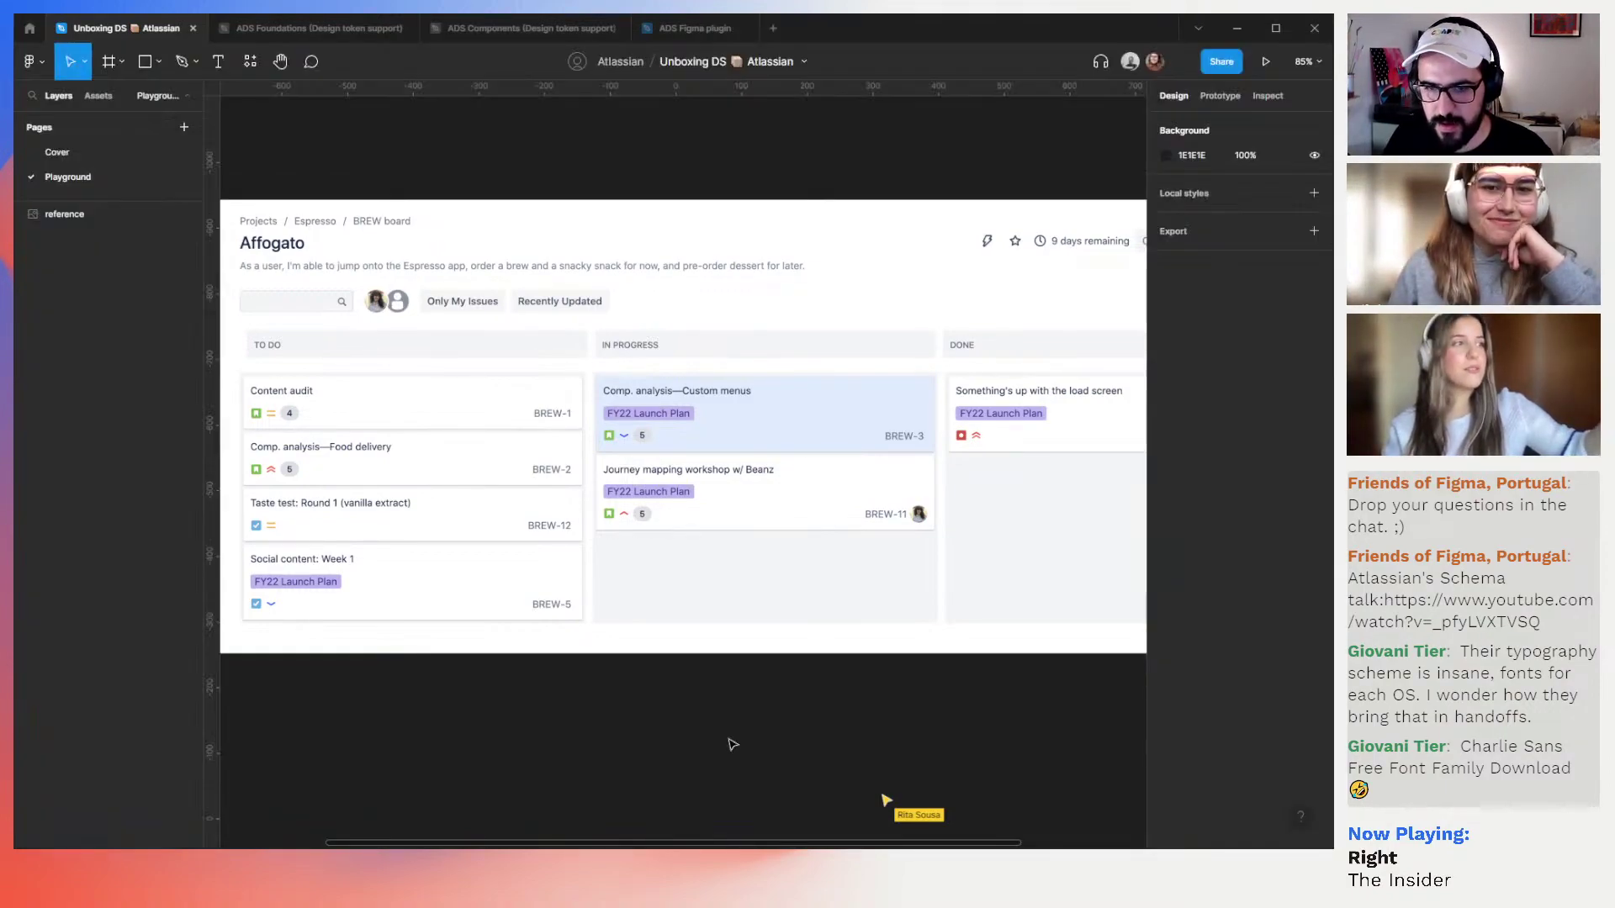
Restore the editor interface and fit the entire Affogato reference board in view
{"action": "key", "text": "ctrl+backslash"}
{"action": "scroll", "coordinate": [668, 701], "scroll_direction": "down", "scroll_amount": 5}
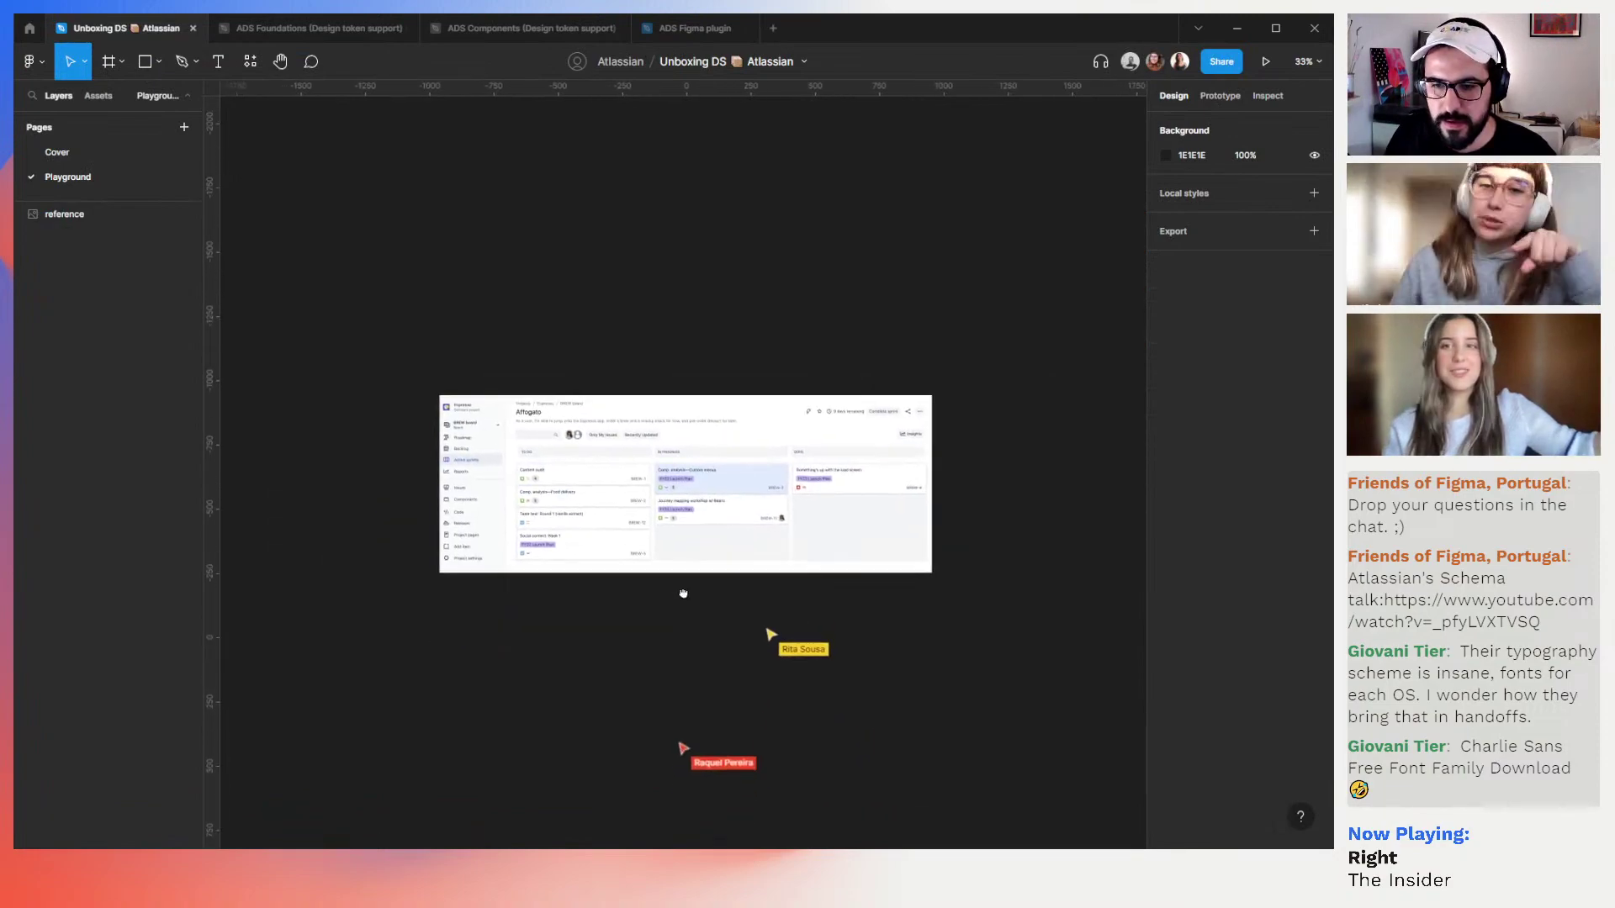
{"action": "scroll", "coordinate": [687, 583], "scroll_direction": "up", "scroll_amount": 3}
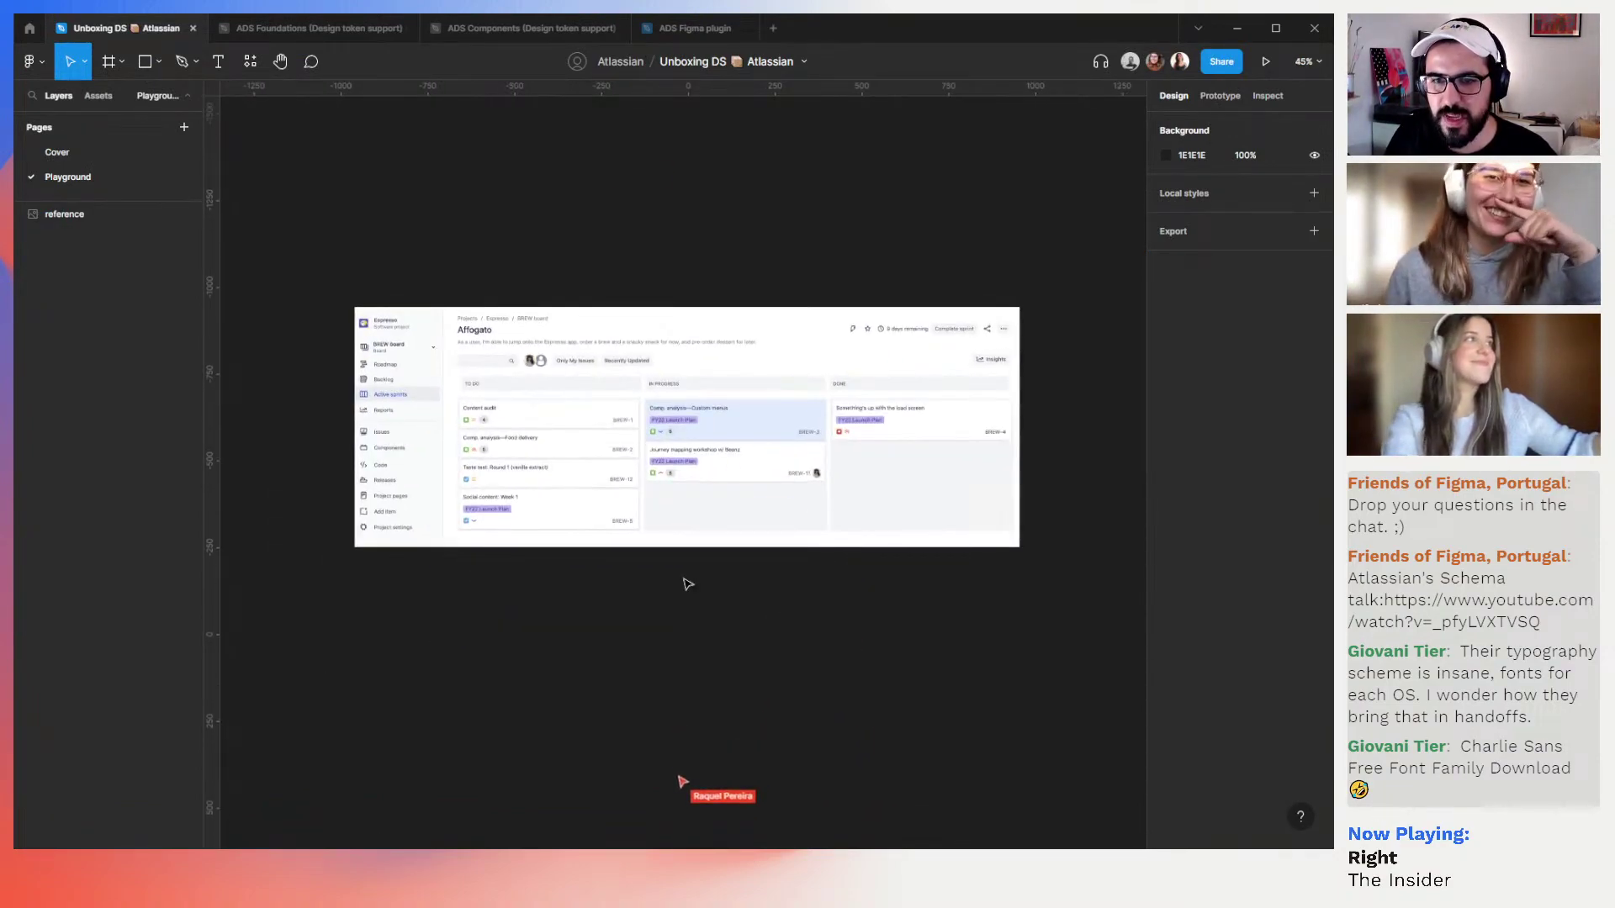
{"action": "scroll", "coordinate": [687, 583], "scroll_direction": "up", "scroll_amount": 1}
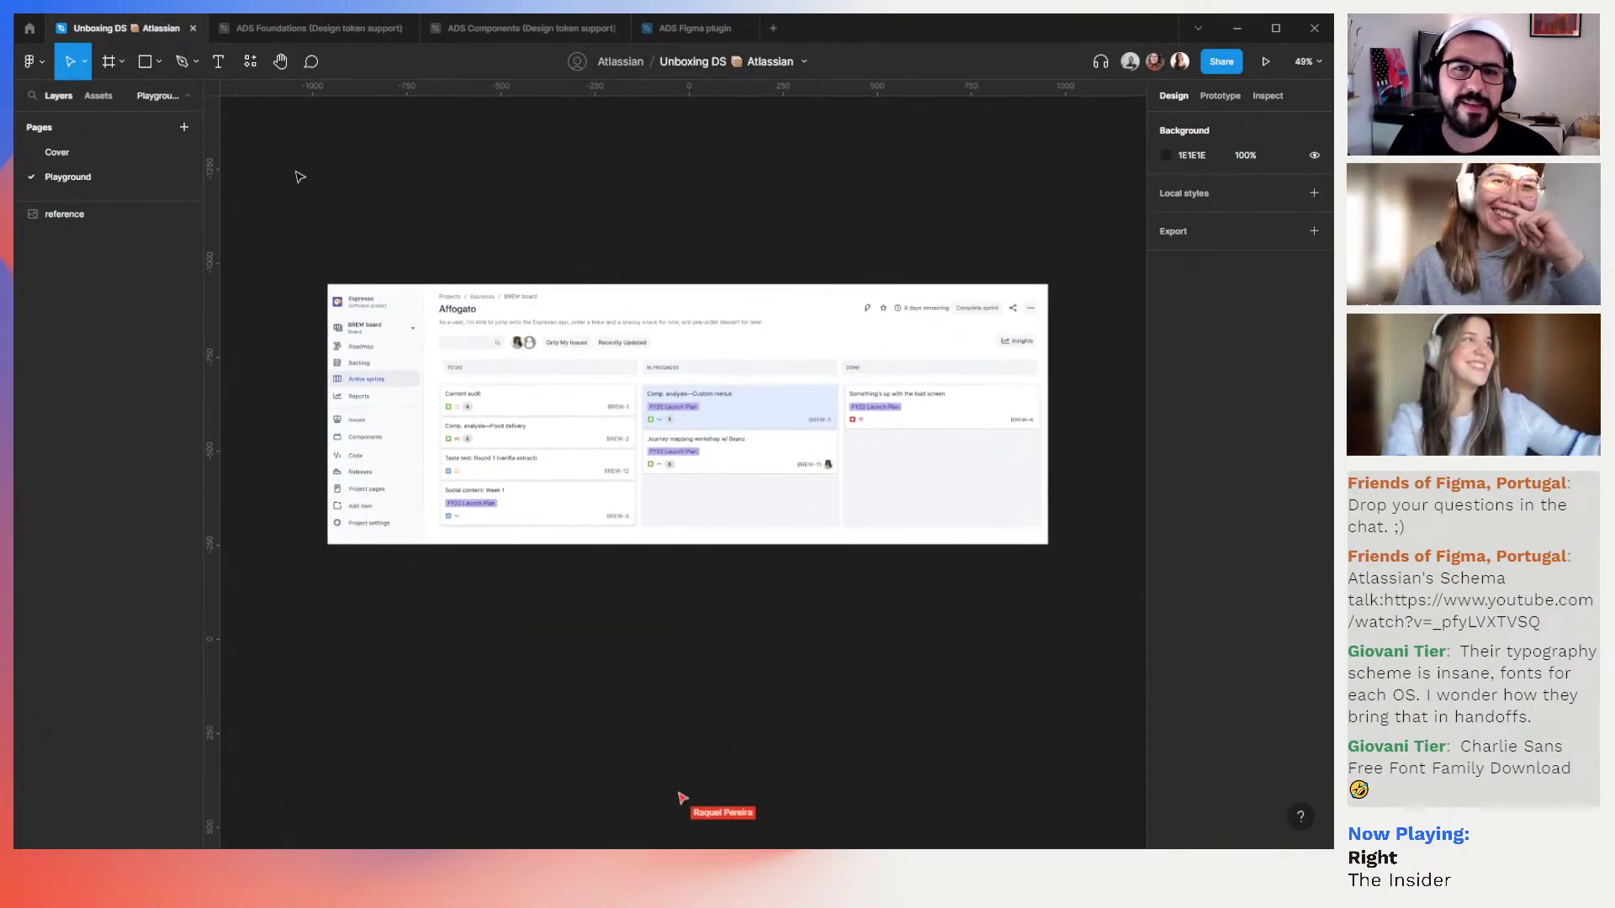
Switch to the ADS Foundations (Design token support) file and view its Change log page
{"action": "left_click", "coordinate": [313, 30]}
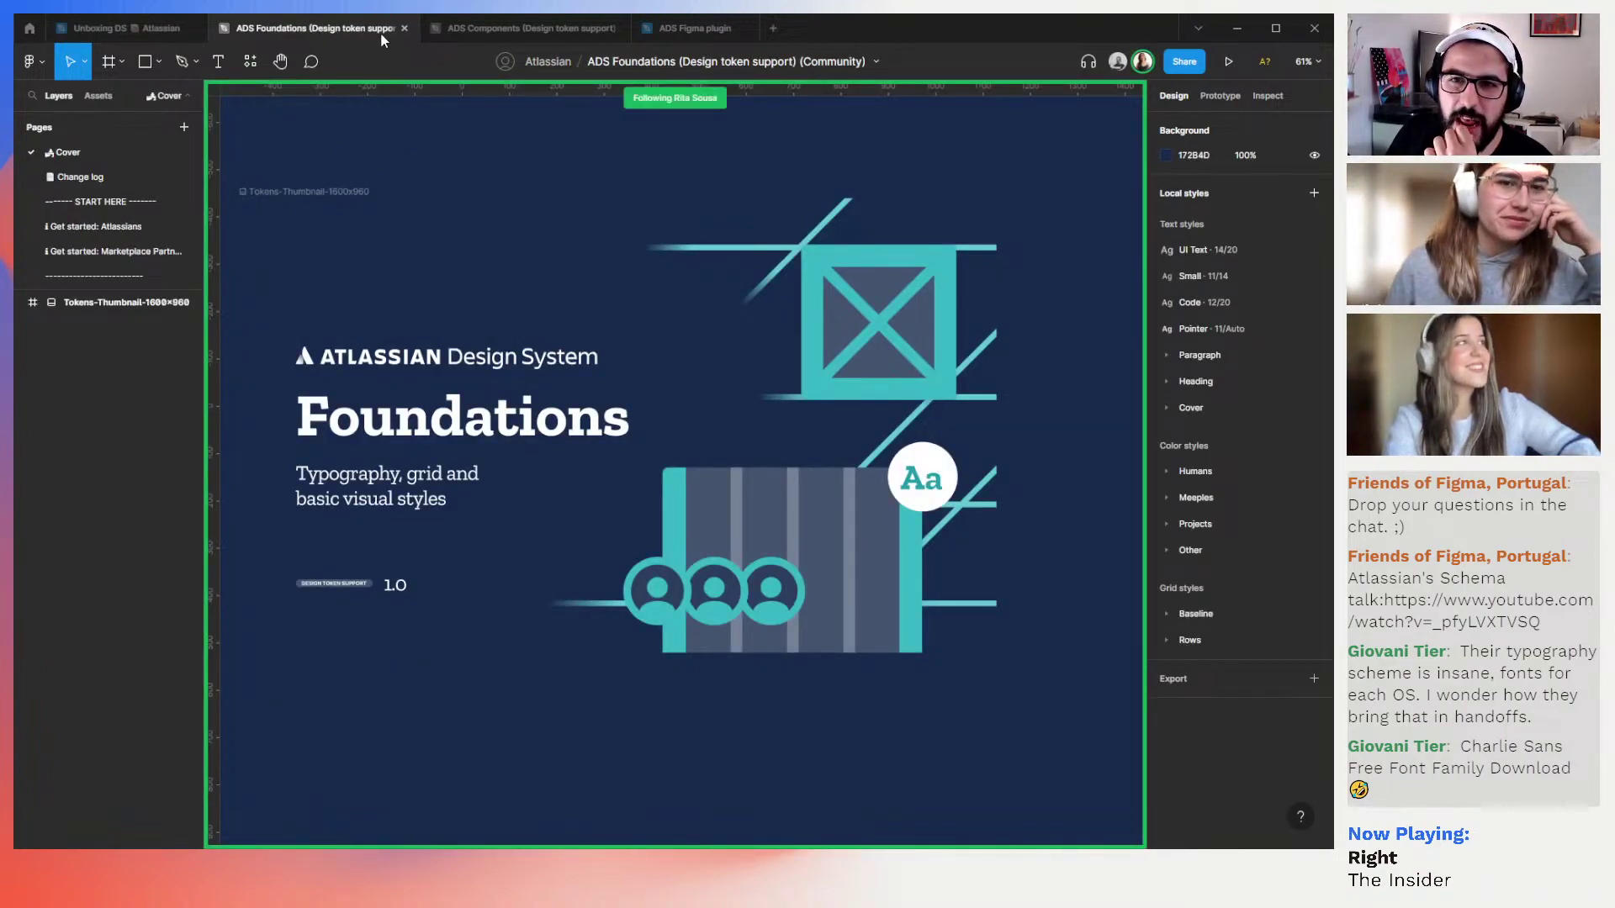
{"action": "left_click", "coordinate": [153, 178]}
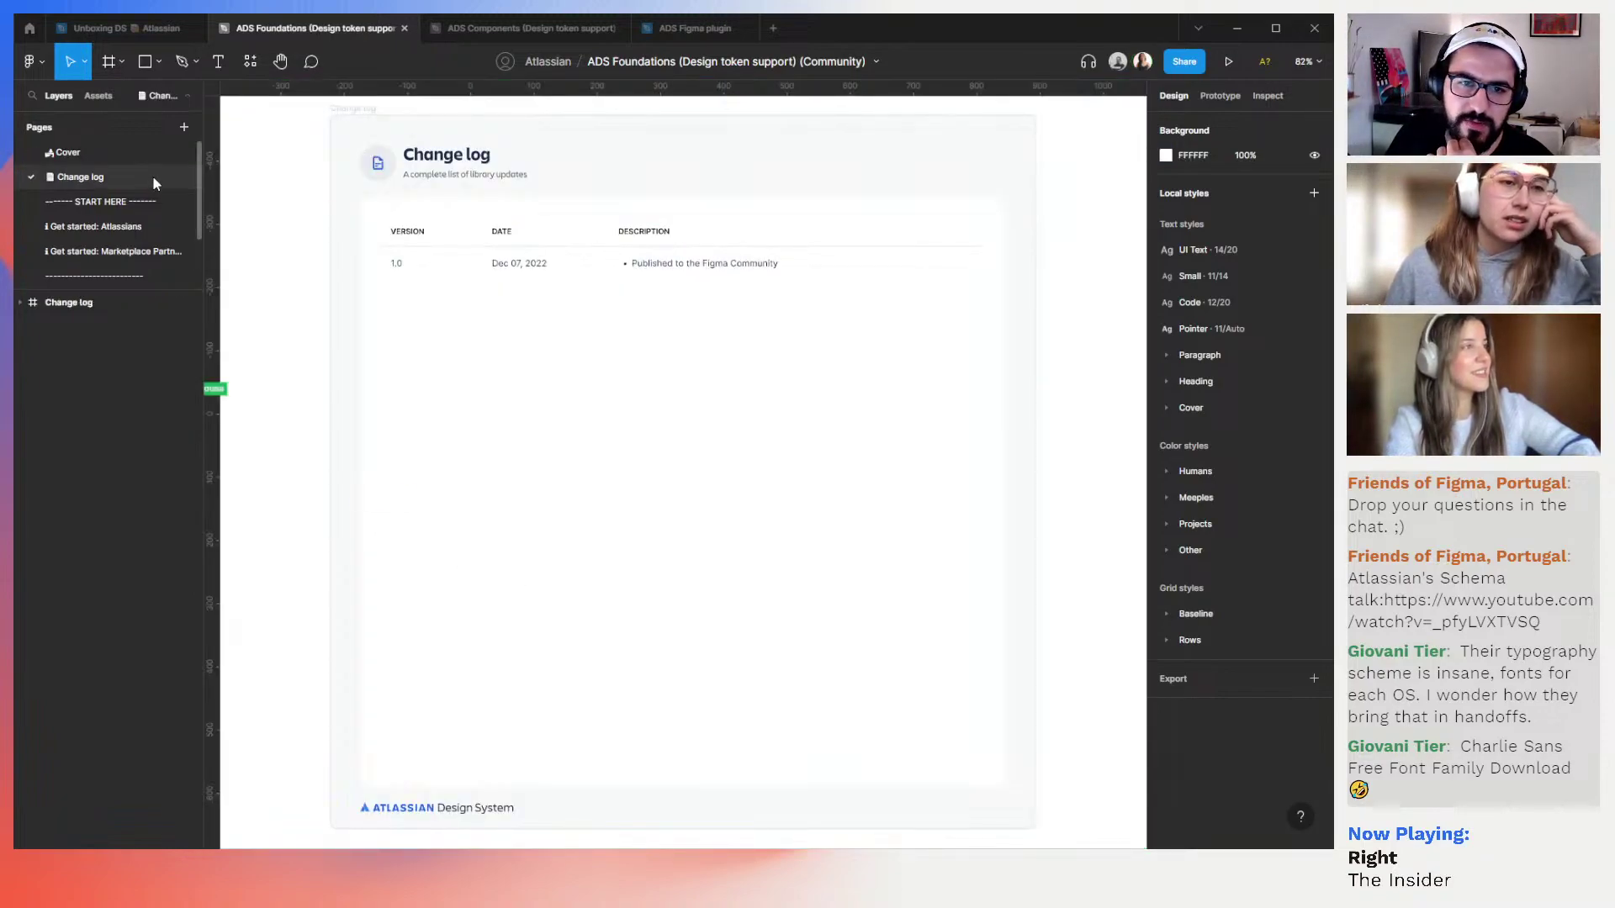
Open the Get started: Atlassians page, hide the layout grids and look over the guidance note and cover frame
{"action": "left_click", "coordinate": [132, 219]}
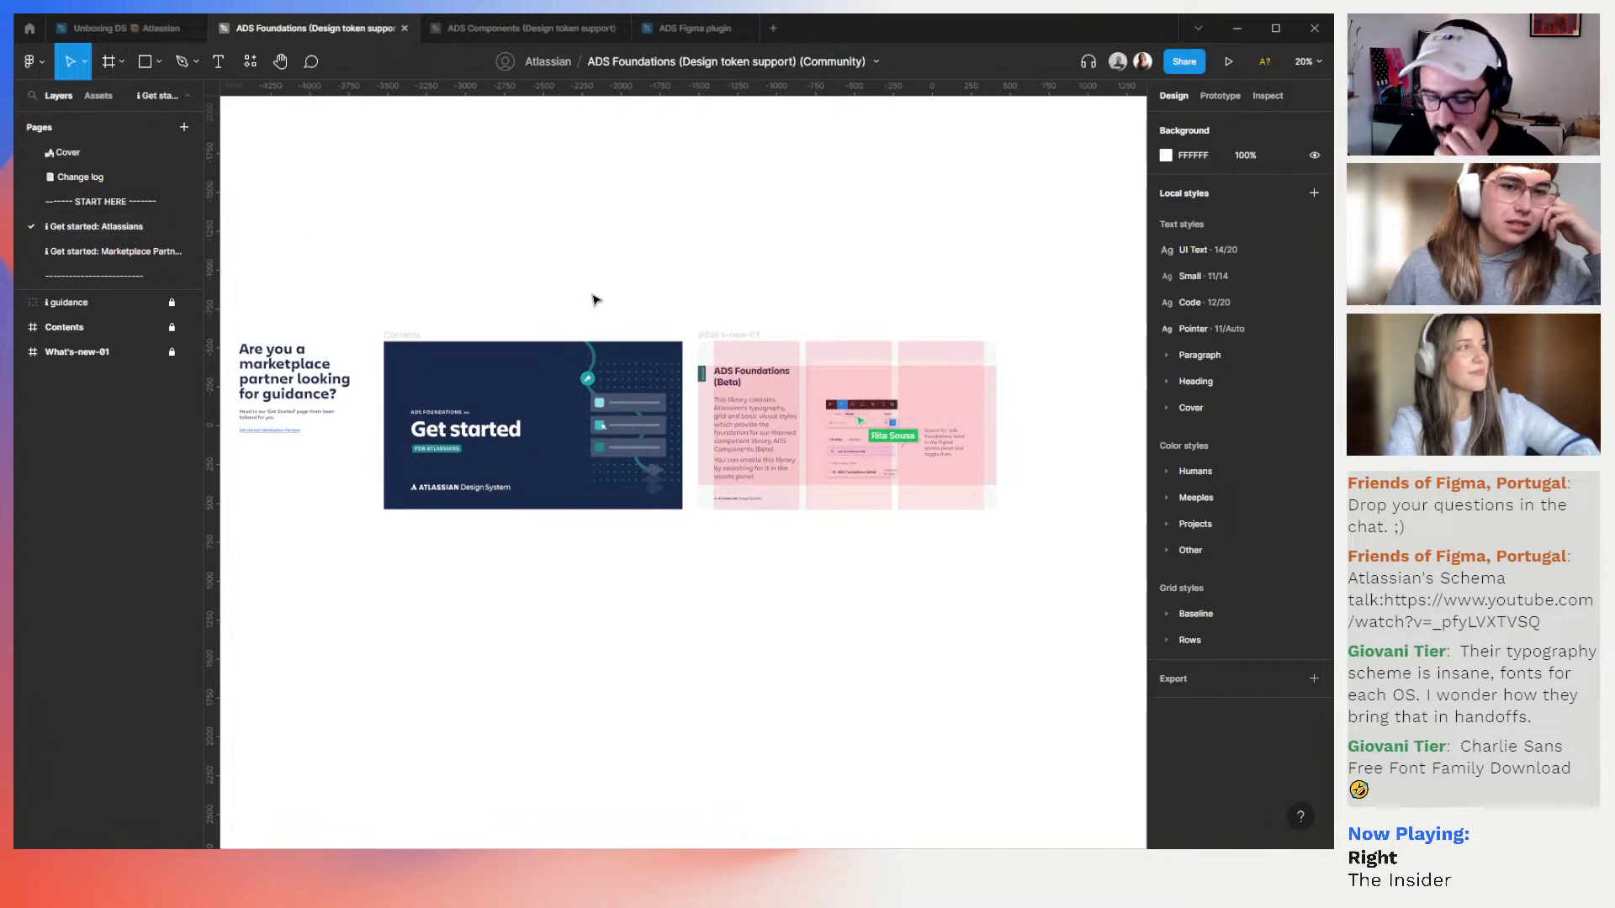
{"action": "key", "text": "ctrl+shift+4"}
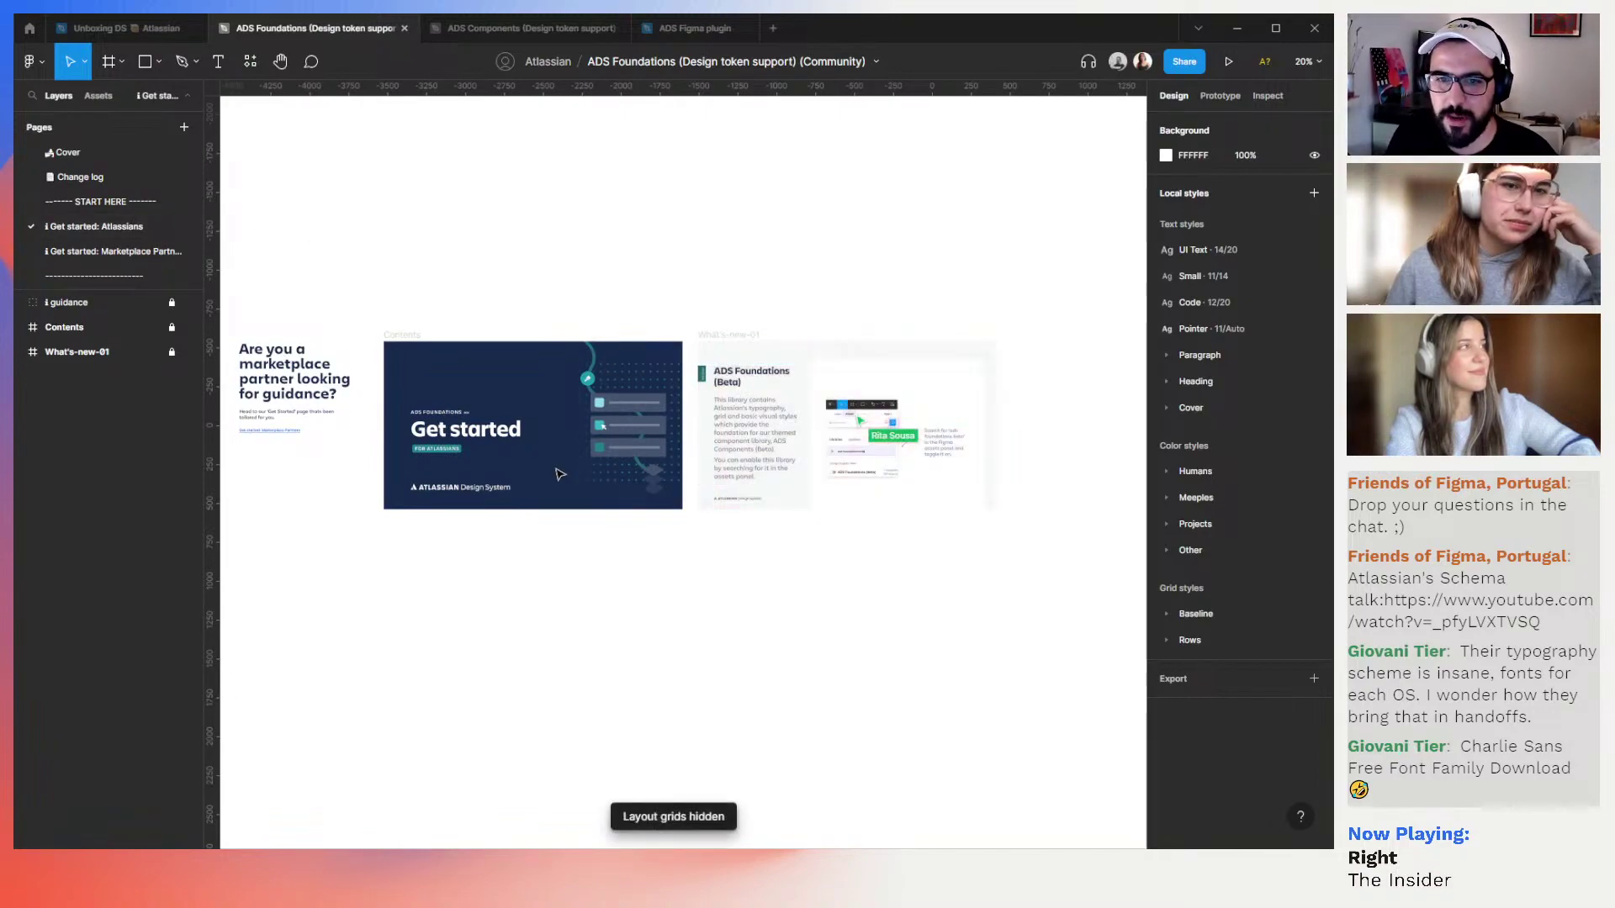
{"action": "scroll", "coordinate": [562, 466], "scroll_direction": "up", "scroll_amount": 3}
{"action": "scroll", "coordinate": [521, 450], "scroll_direction": "up", "scroll_amount": 3}
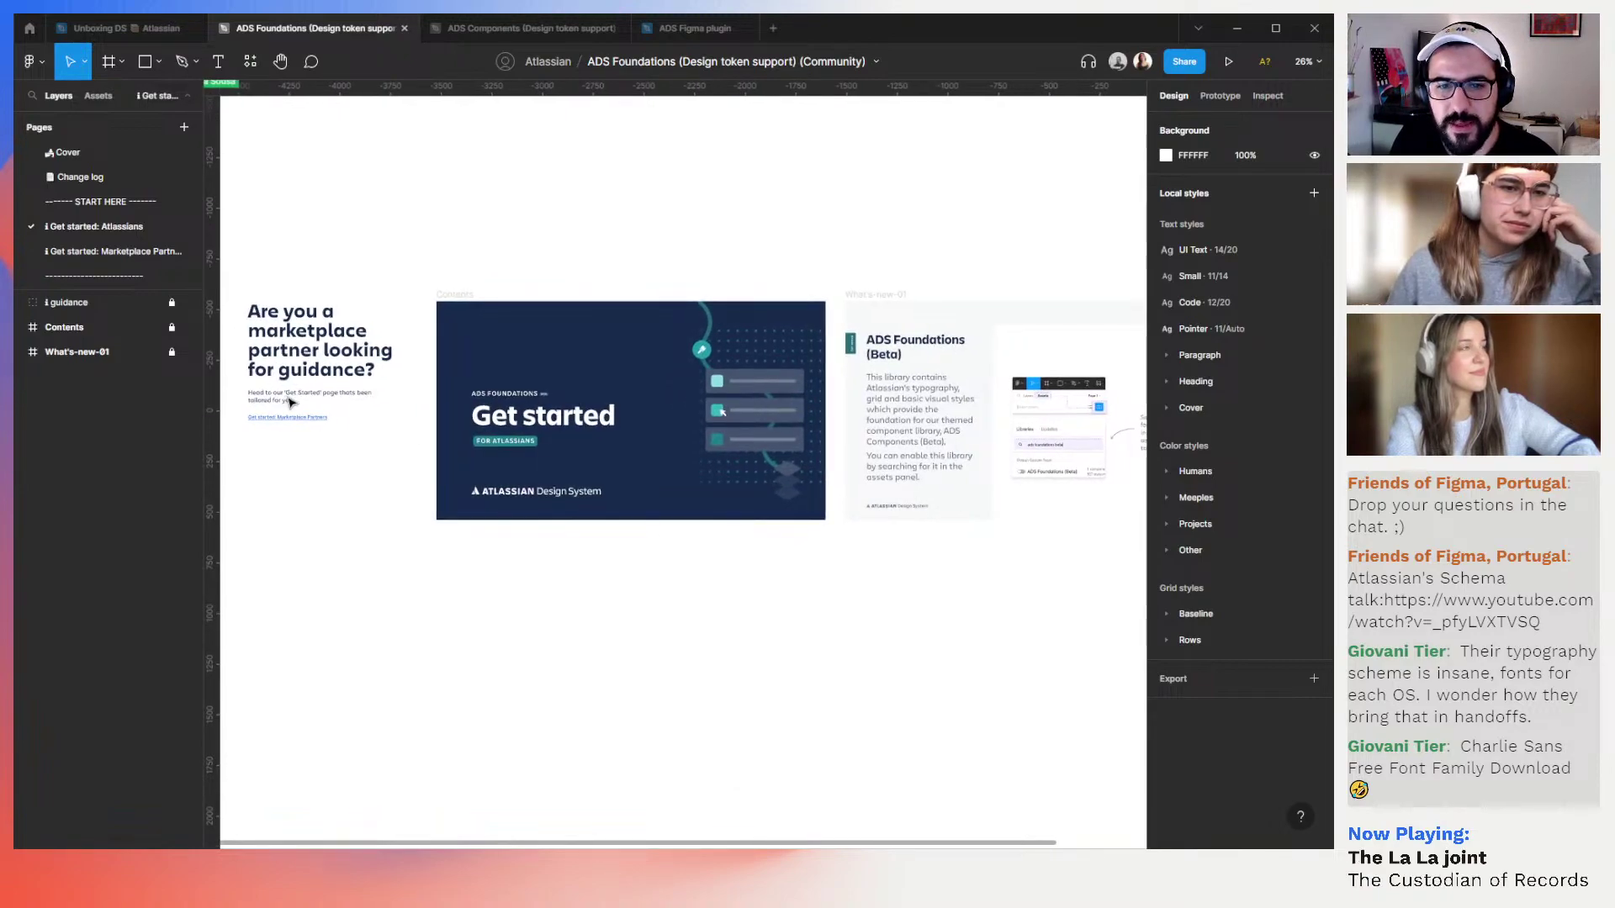
{"action": "scroll", "coordinate": [769, 411], "scroll_direction": "right", "scroll_amount": 2}
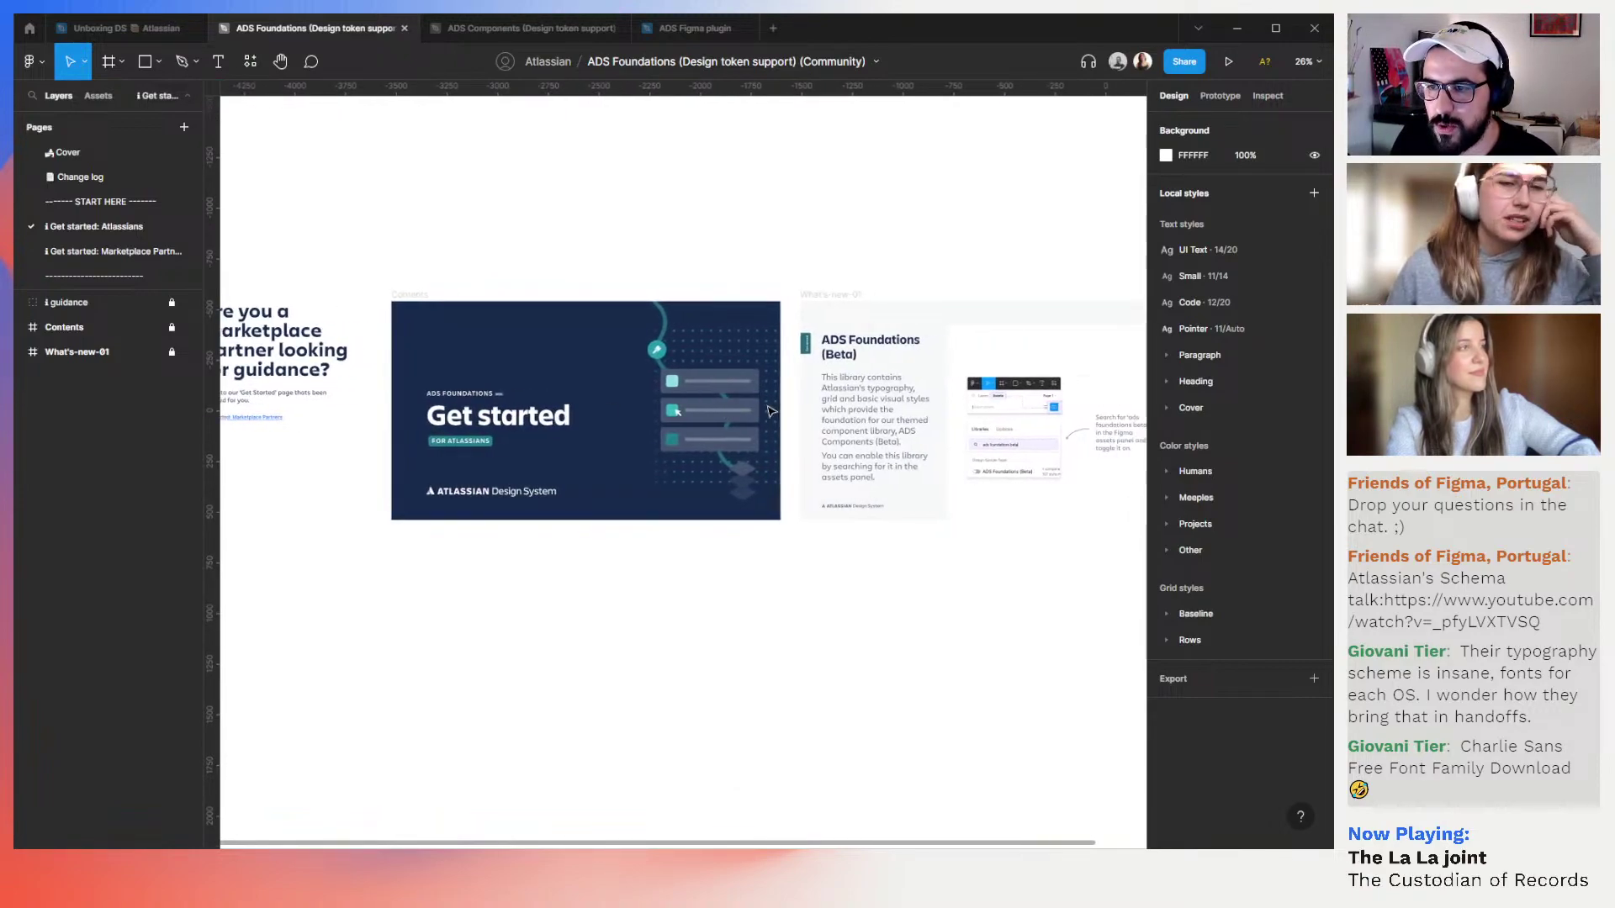
{"action": "scroll", "coordinate": [769, 411], "scroll_direction": "left", "scroll_amount": 2}
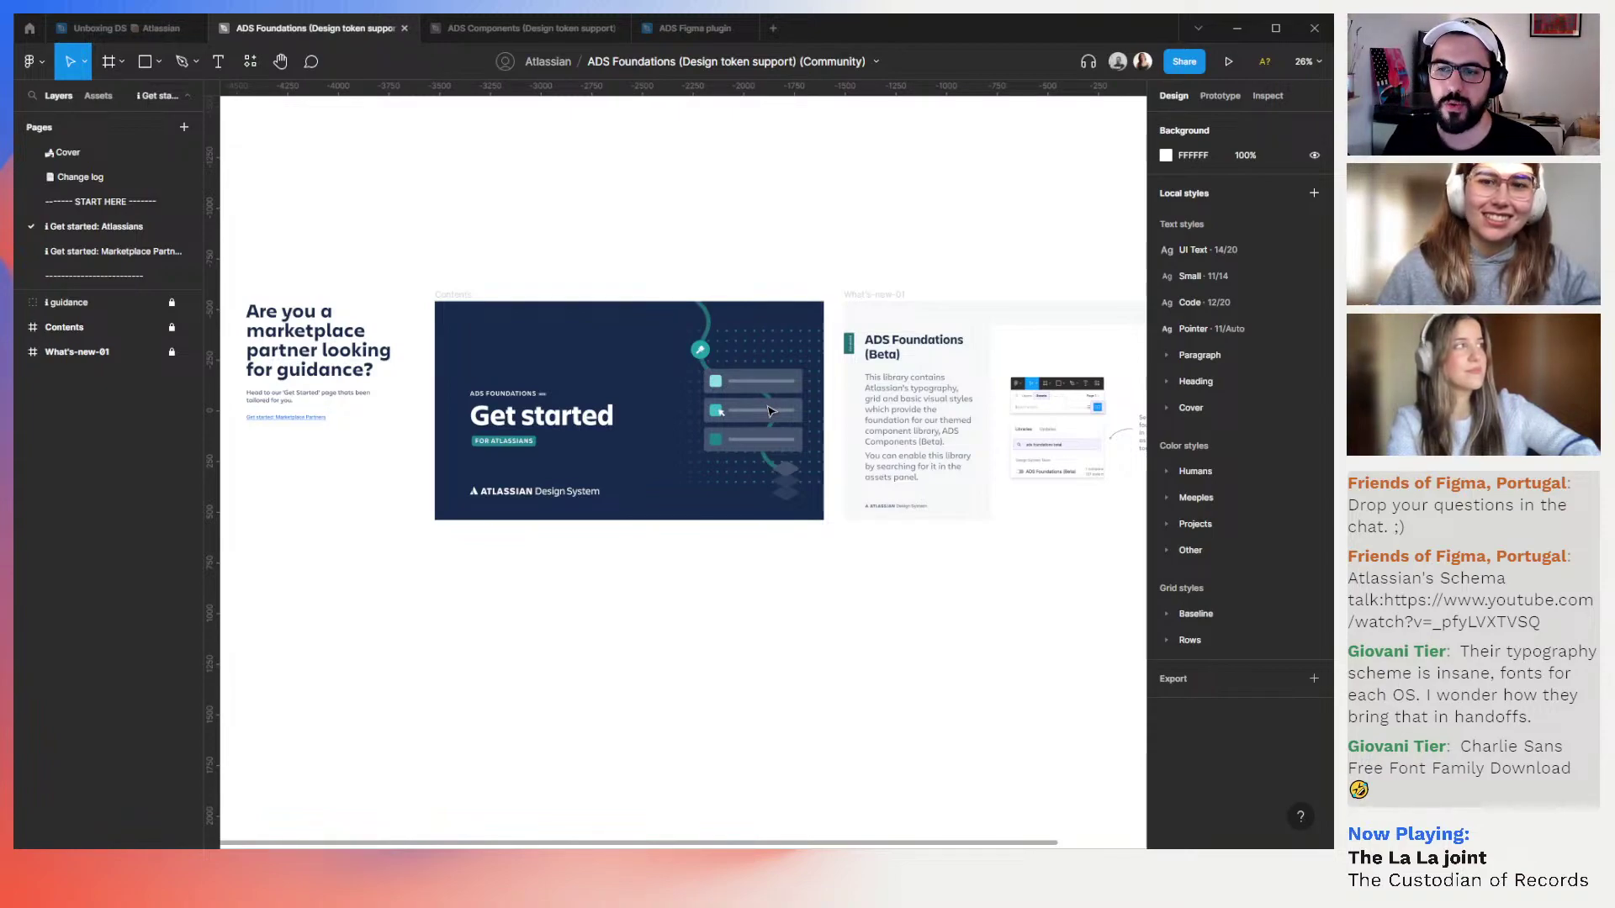
Read the ADS Foundations (Beta) frame explaining what the library contains and how to enable it
{"action": "scroll", "coordinate": [989, 408], "scroll_direction": "up", "scroll_amount": 3}
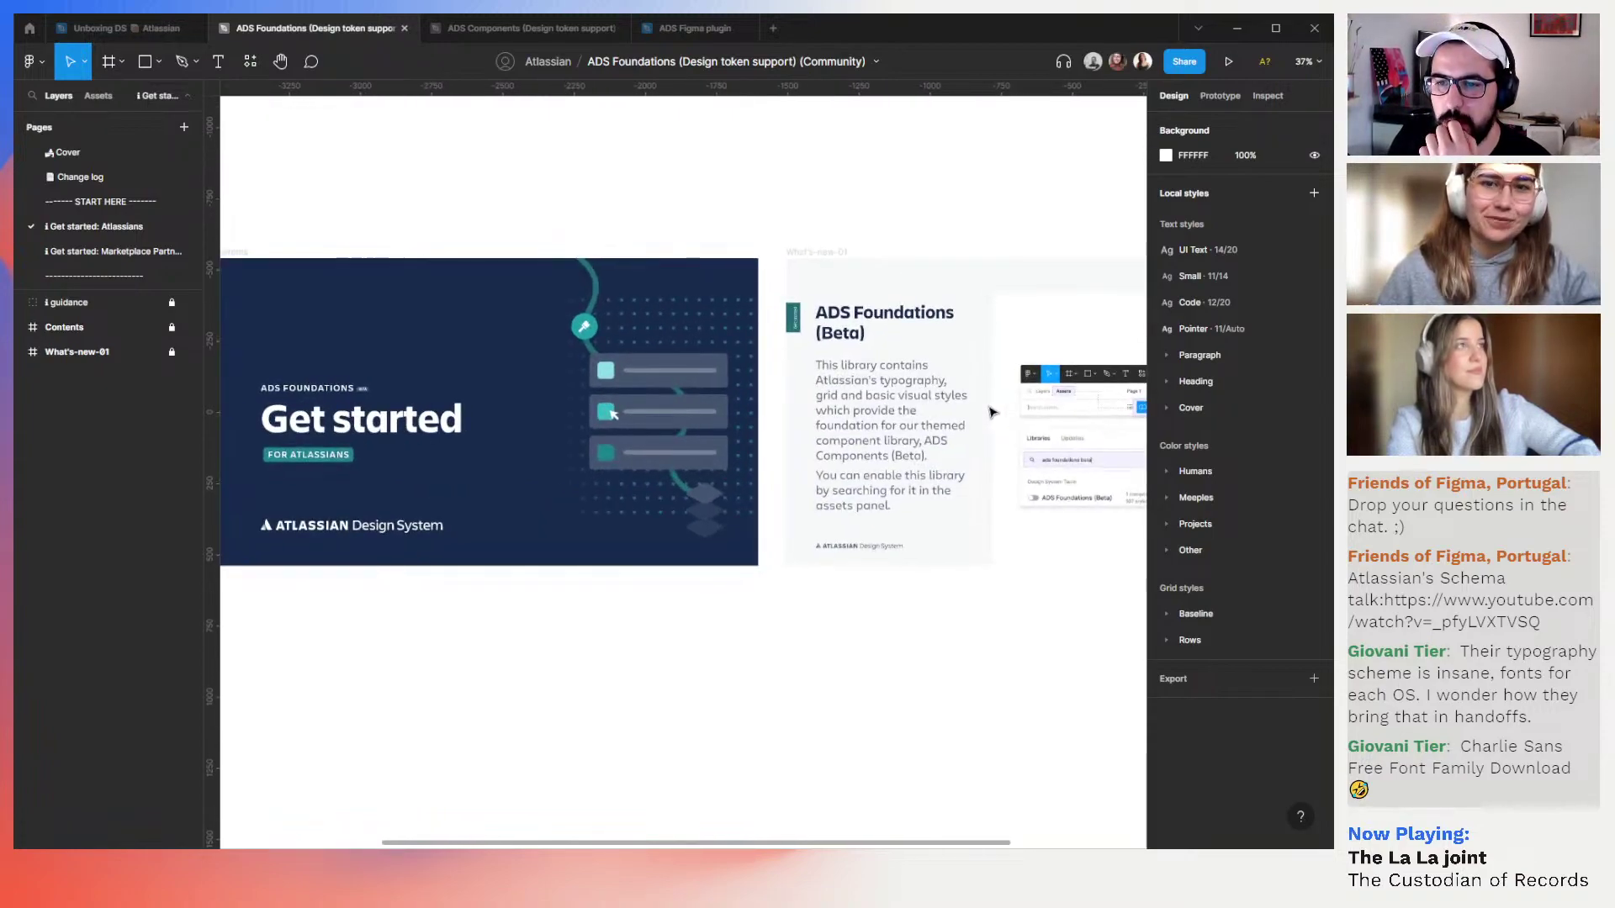
{"action": "scroll", "coordinate": [989, 412], "scroll_direction": "right", "scroll_amount": 3}
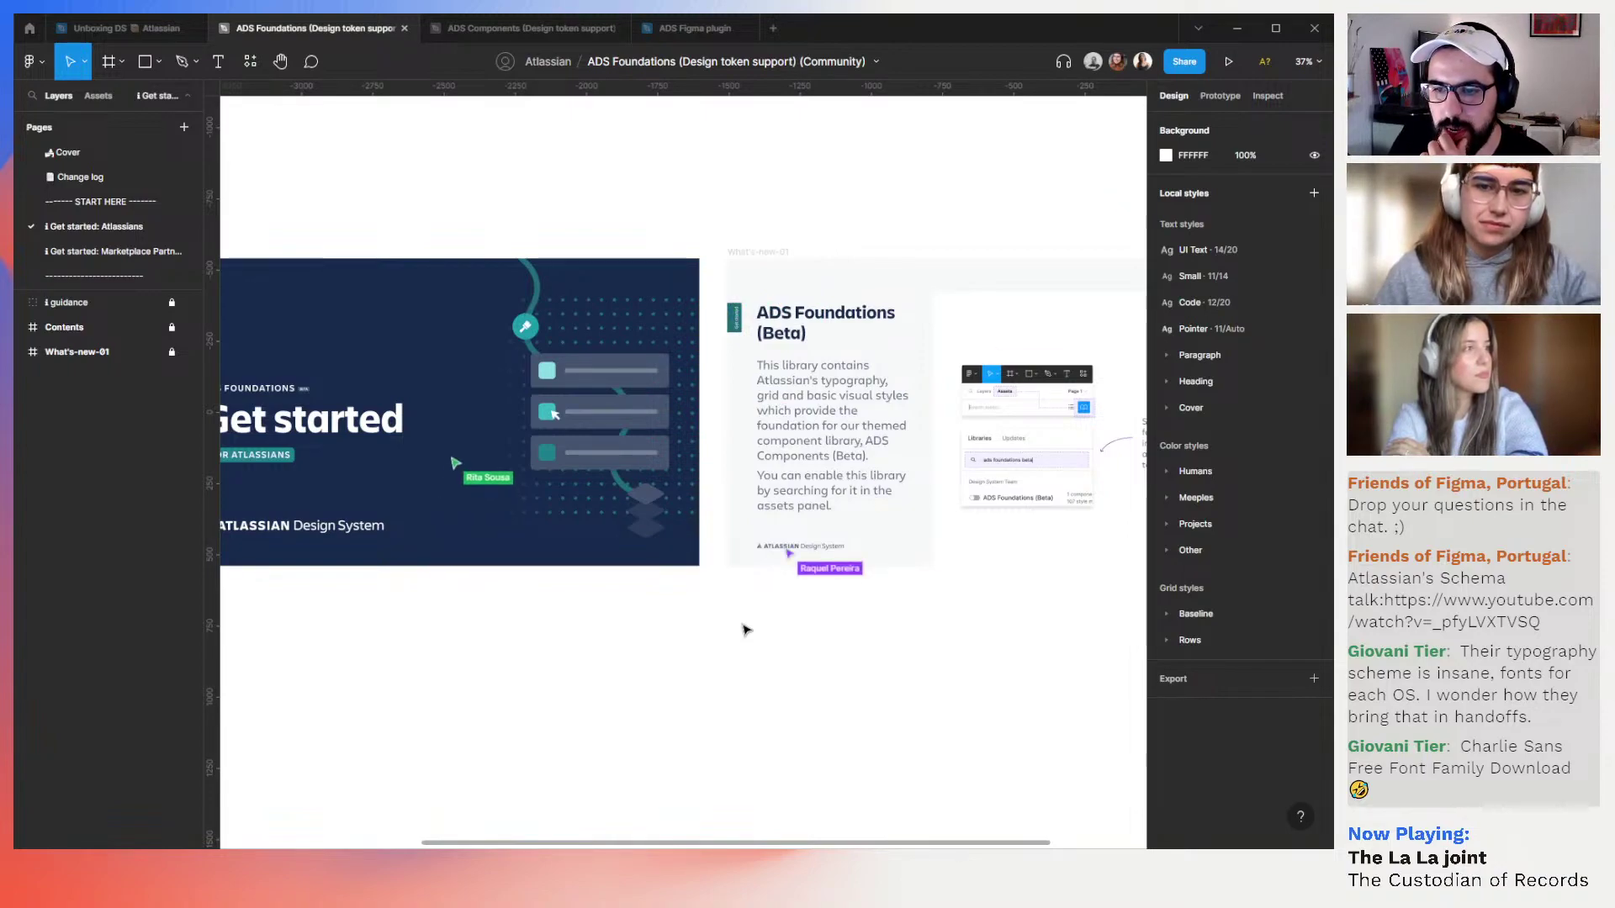
{"action": "scroll", "coordinate": [744, 629], "scroll_direction": "right", "scroll_amount": 4}
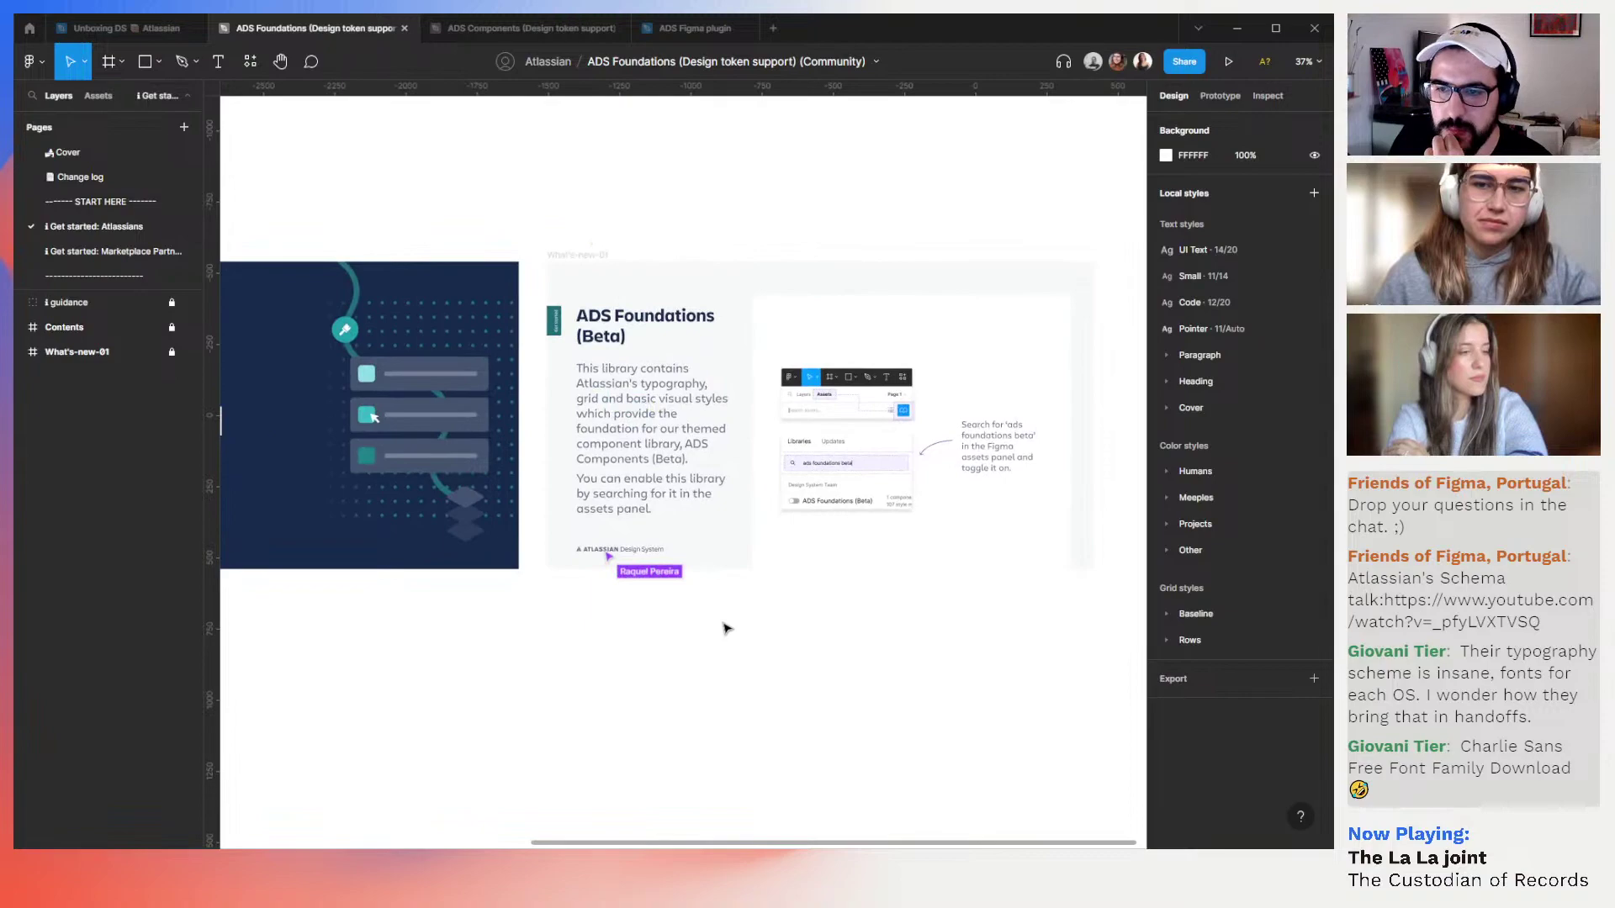
Open the Get started page for marketplace partners and examine its ADS Foundations (Beta) frame and guidance note
{"action": "left_click", "coordinate": [100, 252]}
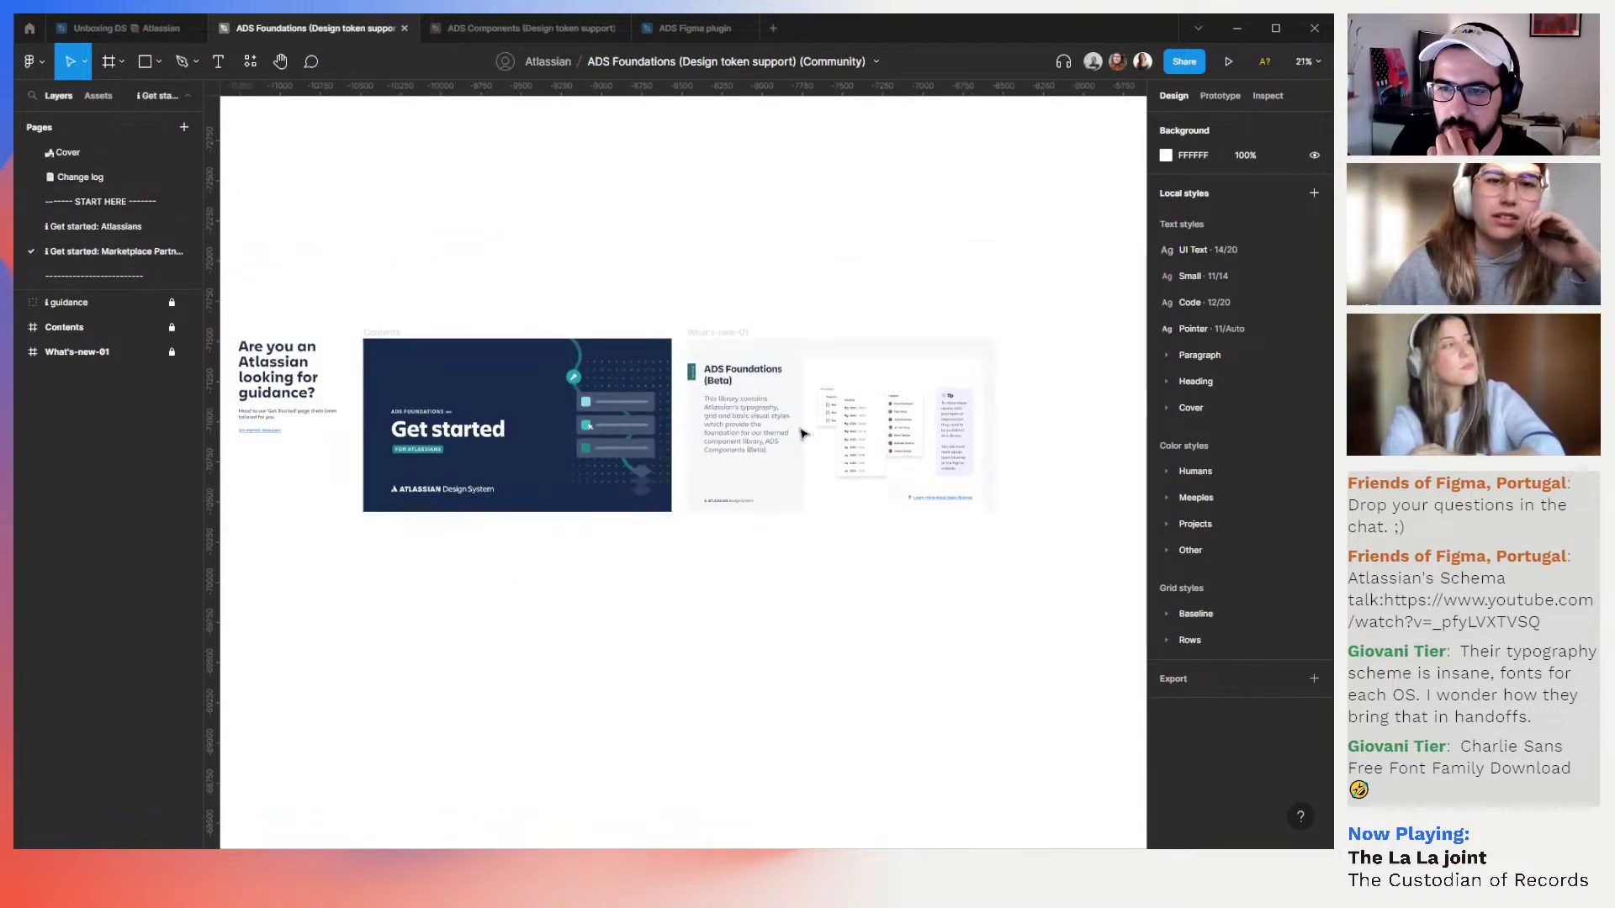
{"action": "scroll", "coordinate": [702, 408], "scroll_direction": "up", "scroll_amount": 3}
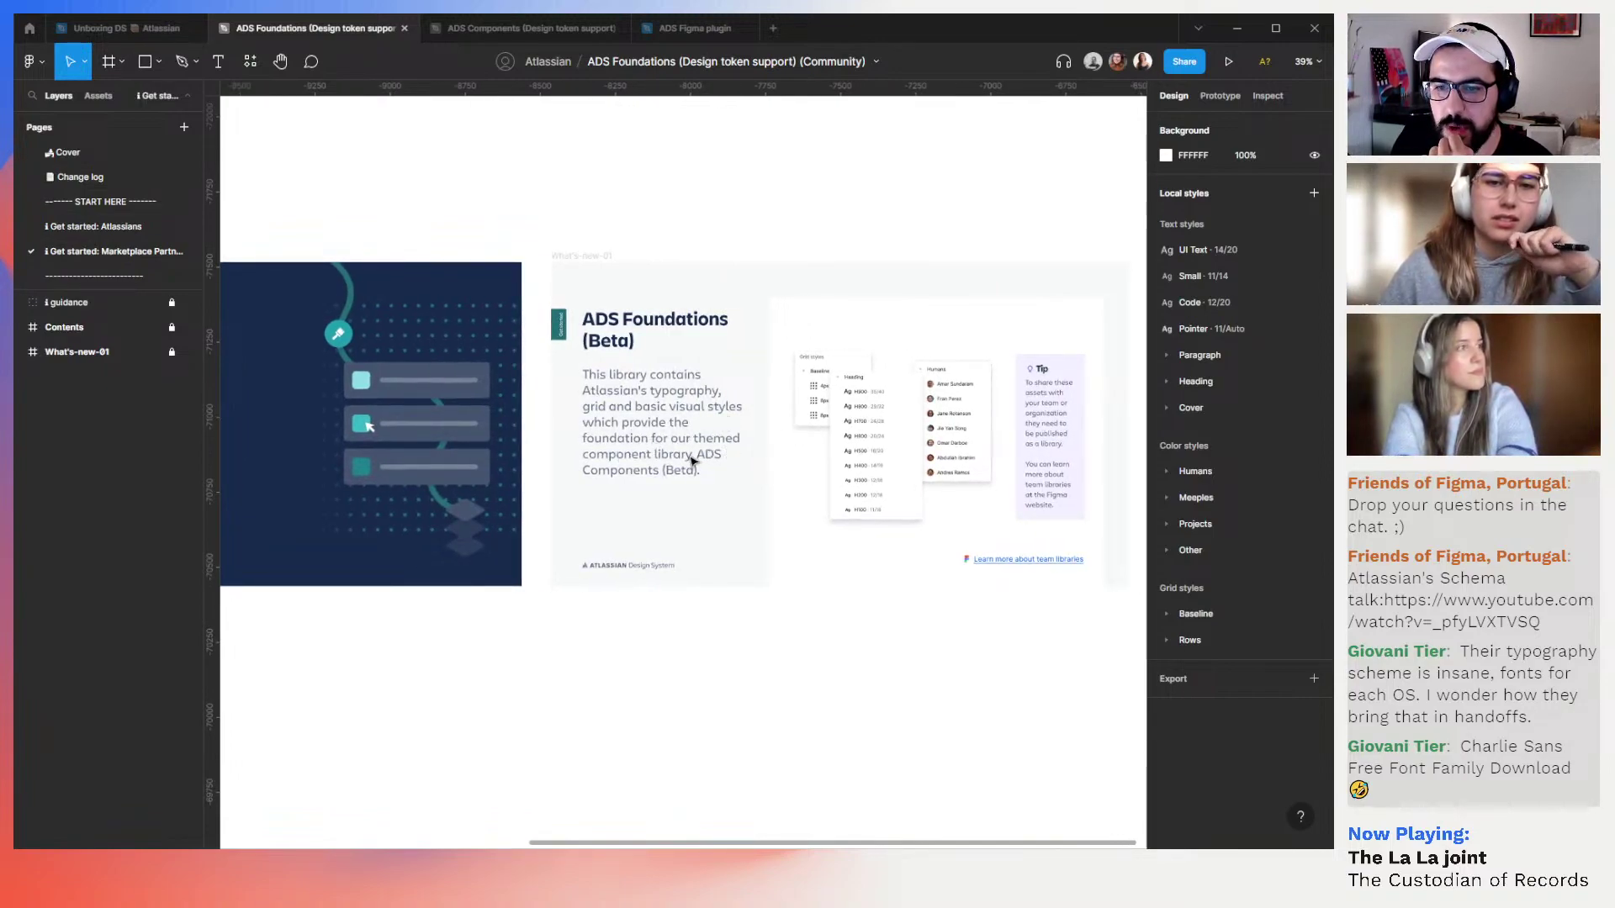
{"action": "scroll", "coordinate": [767, 536], "scroll_direction": "down", "scroll_amount": 5}
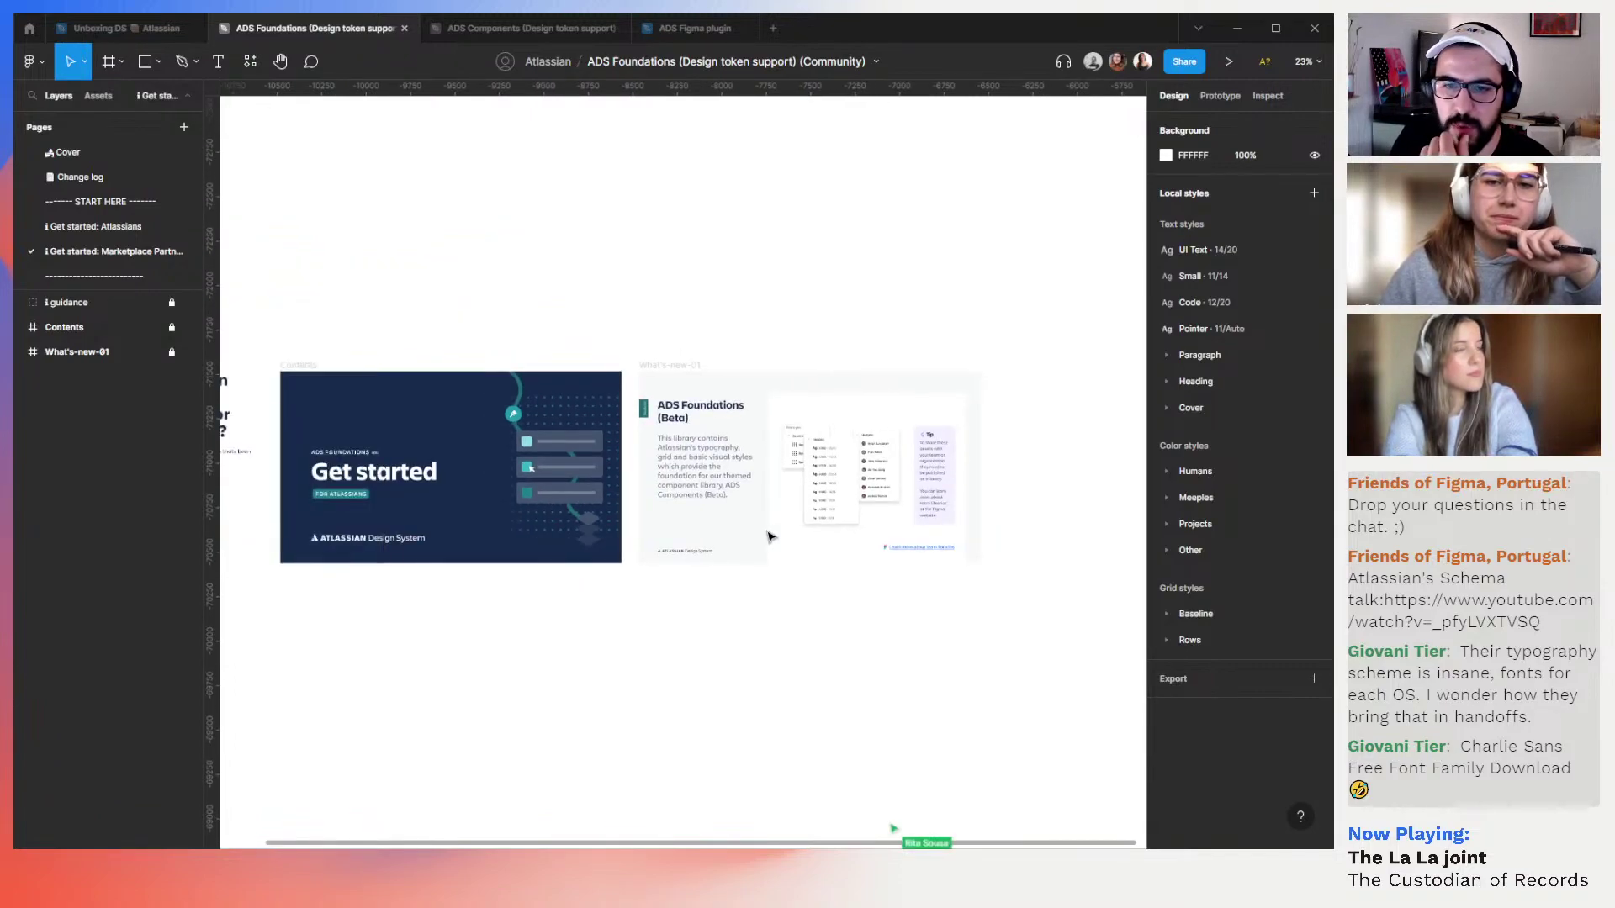
{"action": "scroll", "coordinate": [768, 537], "scroll_direction": "left", "scroll_amount": 5}
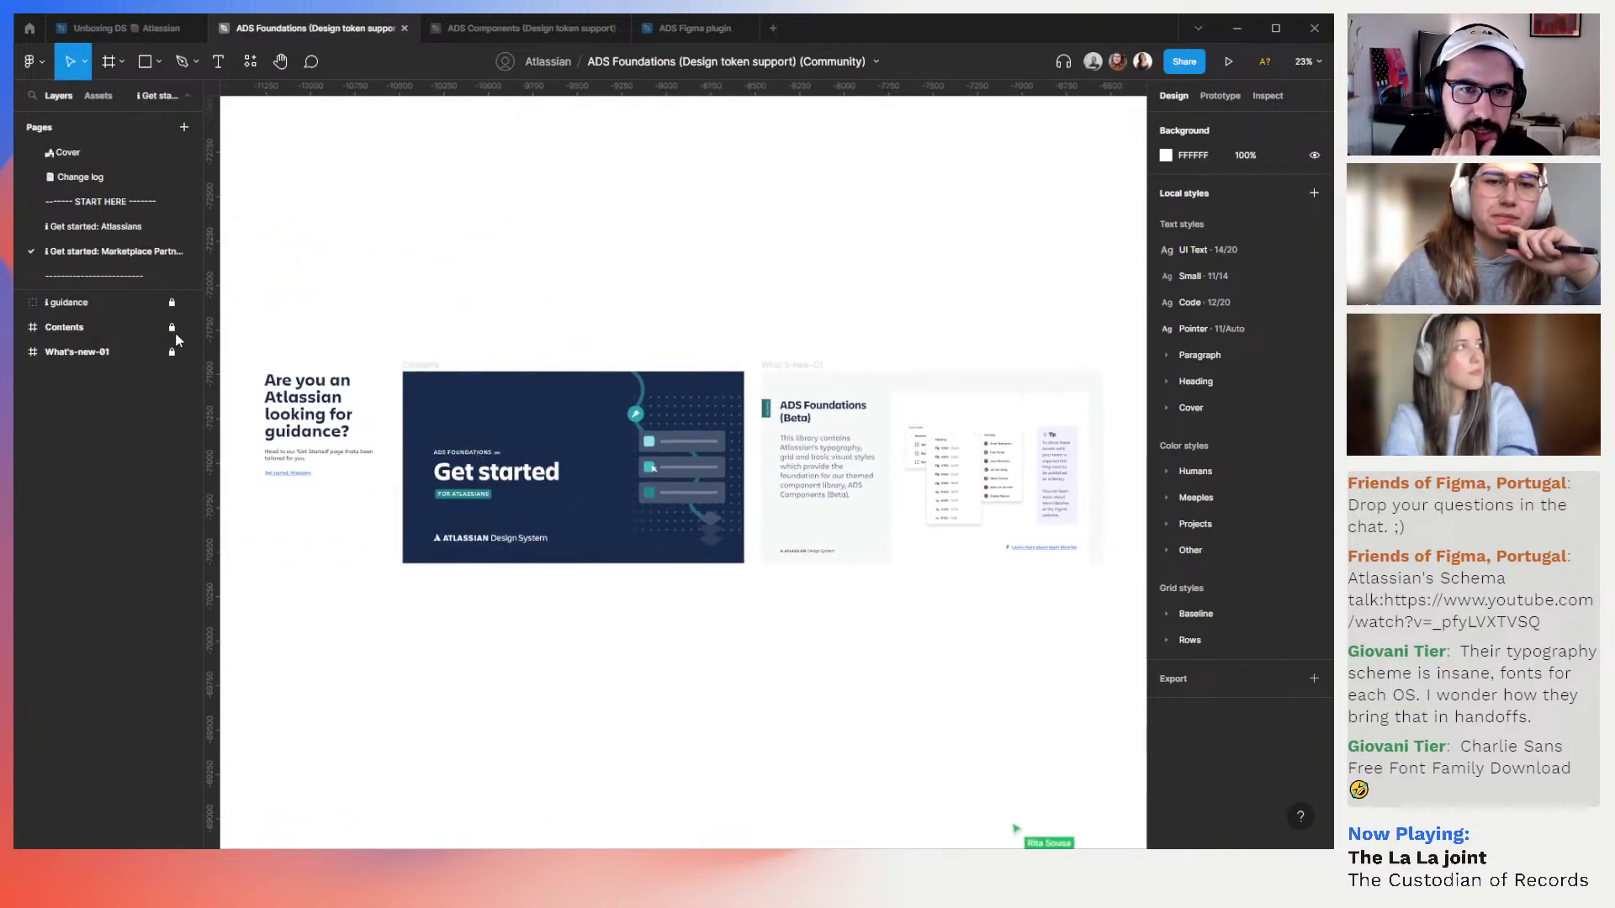
{"action": "scroll", "coordinate": [143, 274], "scroll_direction": "down", "scroll_amount": 2}
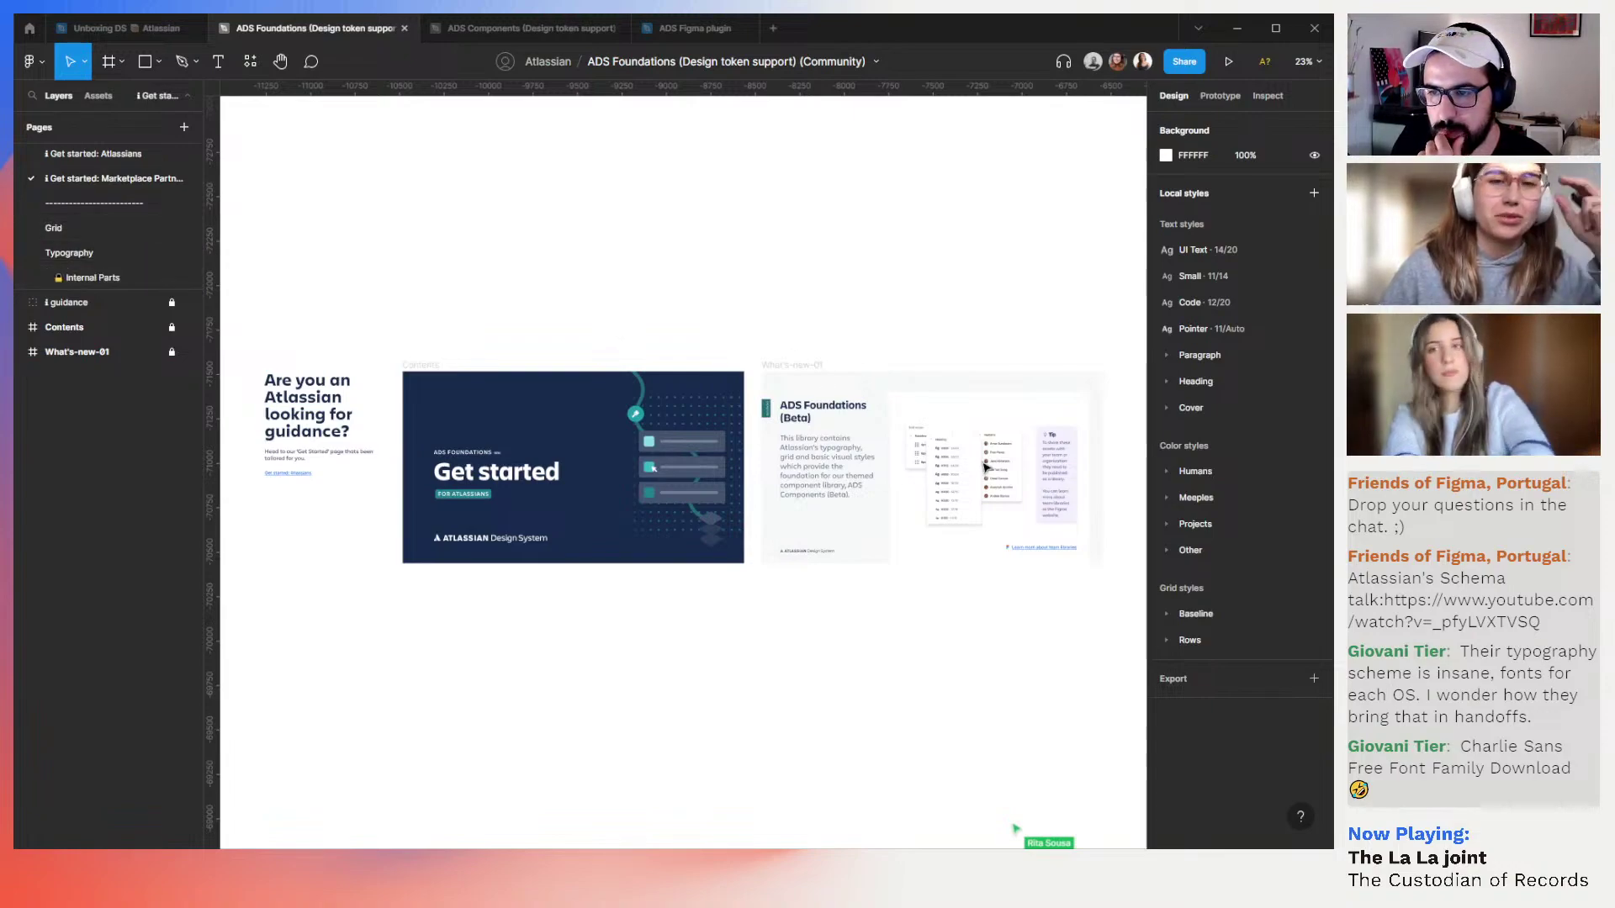
Examine the grid, heading and Humans style lists in the ADS Foundations (Beta) frame, briefly expanding the Humans color style group
{"action": "scroll", "coordinate": [985, 468], "scroll_direction": "up", "scroll_amount": 10}
{"action": "scroll", "coordinate": [985, 468], "scroll_direction": "right", "scroll_amount": 1}
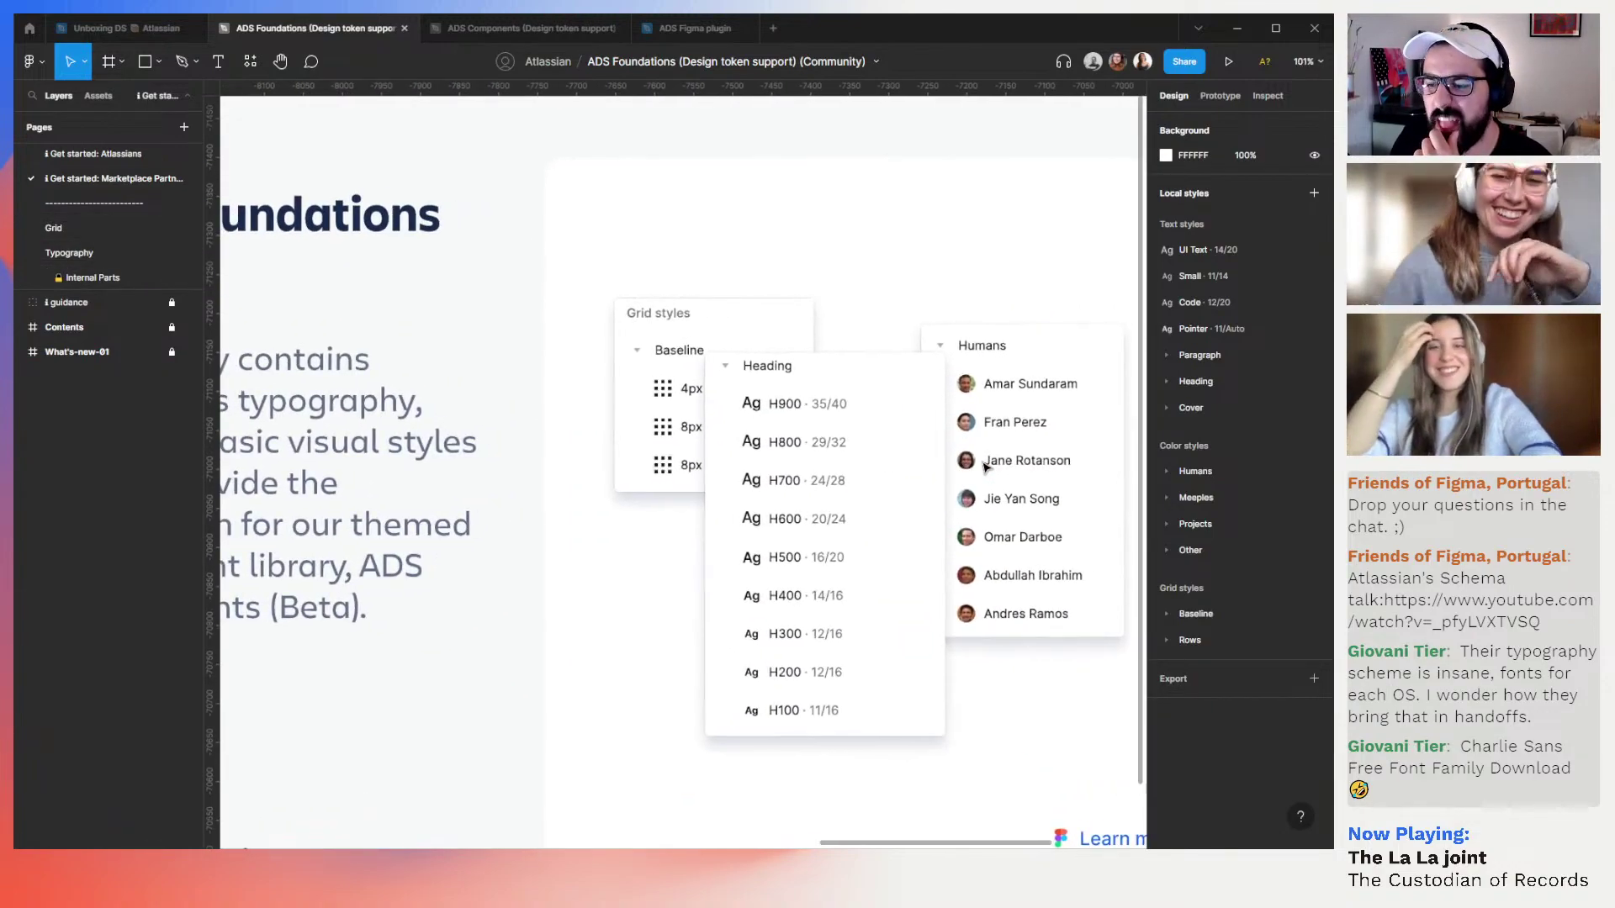
{"action": "left_click", "coordinate": [1165, 473]}
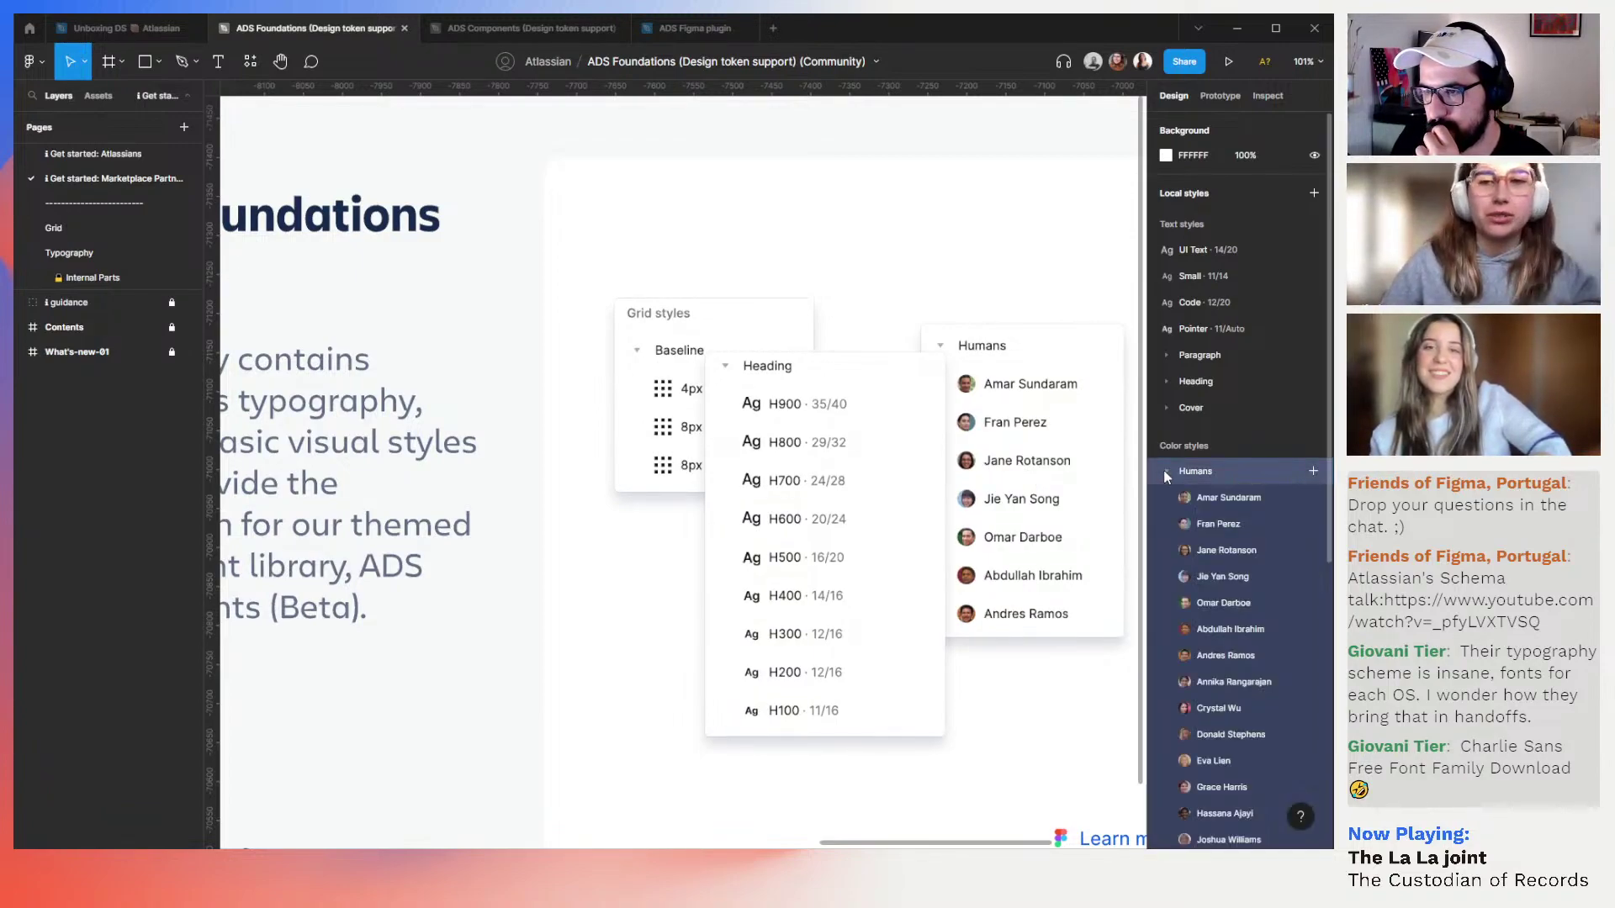
{"action": "left_click", "coordinate": [1165, 473]}
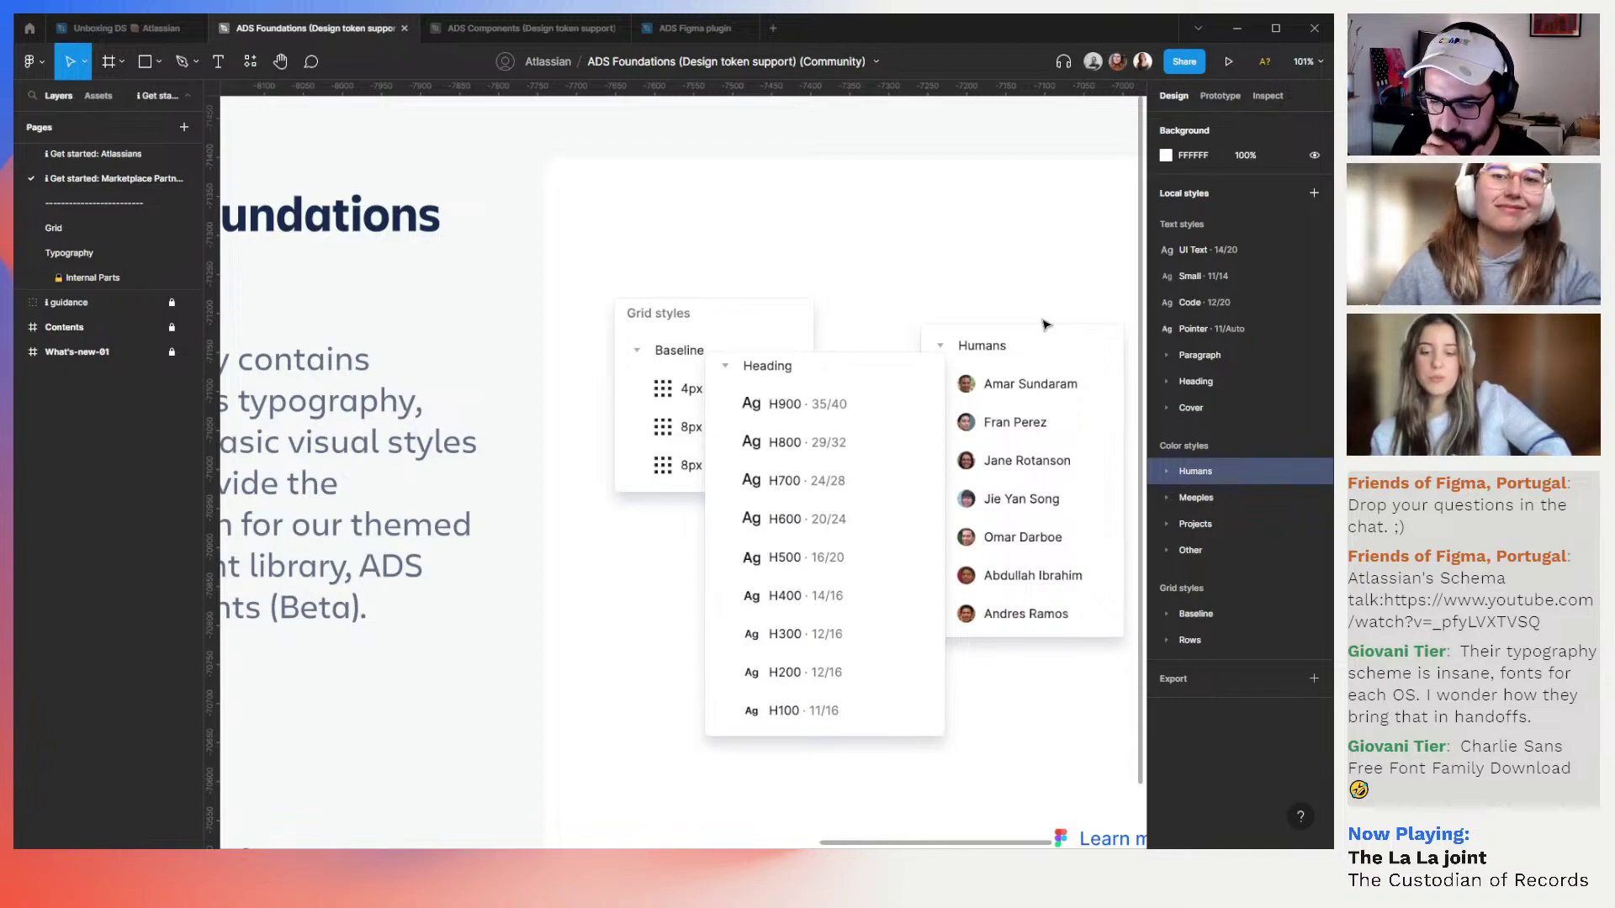
{"action": "scroll", "coordinate": [1043, 324], "scroll_direction": "right", "scroll_amount": 5}
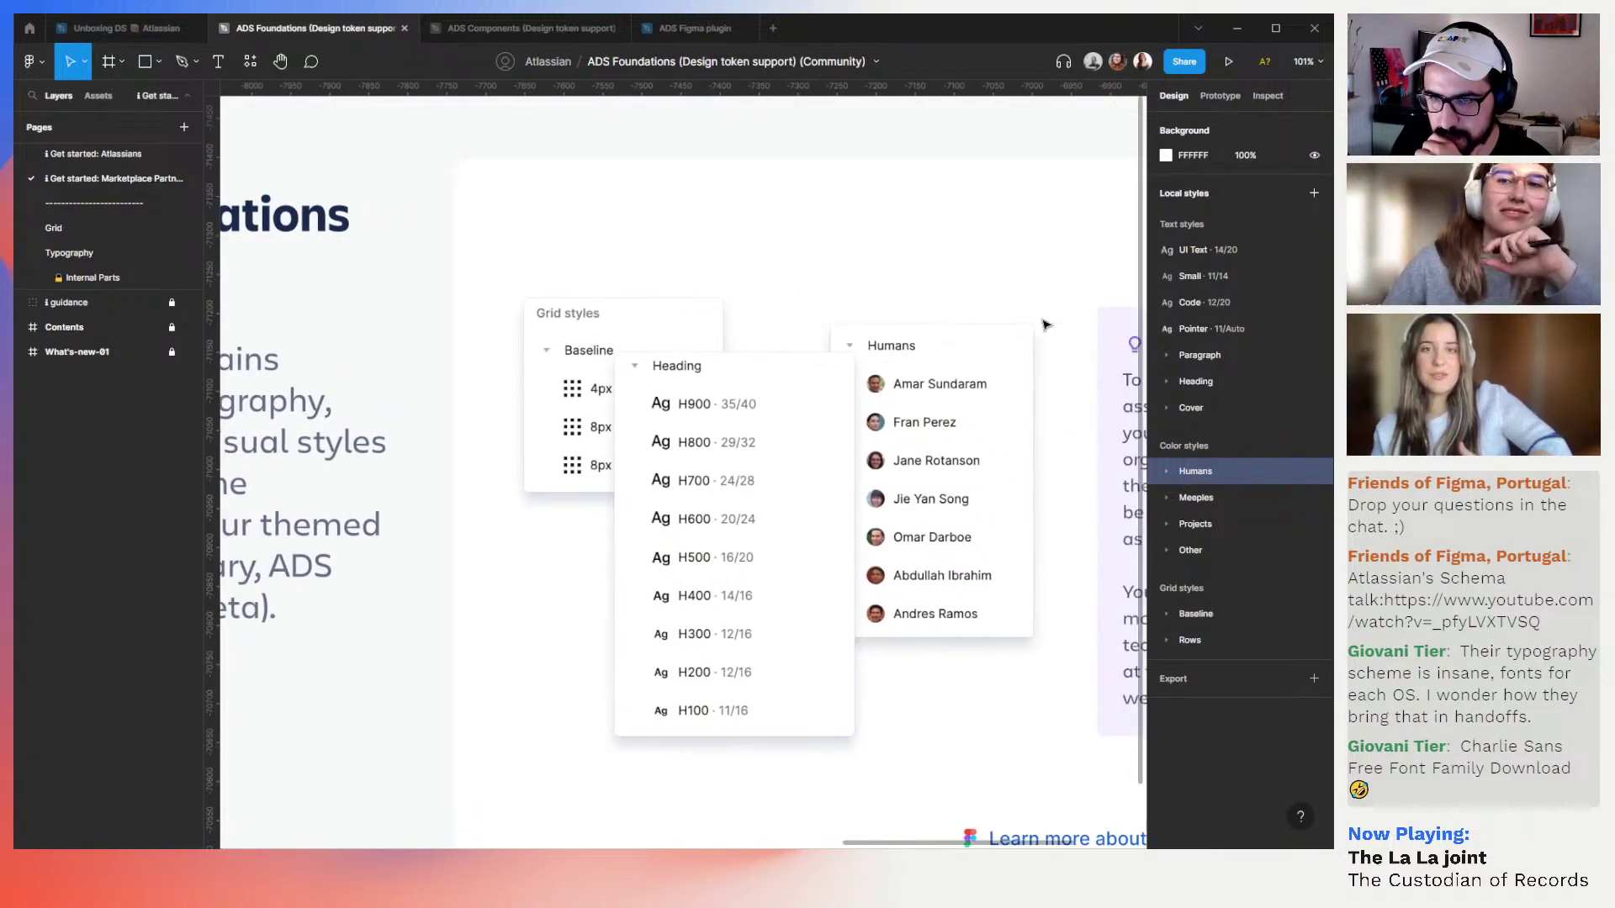
{"action": "scroll", "coordinate": [1043, 325], "scroll_direction": "up", "scroll_amount": 5}
{"action": "scroll", "coordinate": [1047, 322], "scroll_direction": "down", "scroll_amount": 3}
{"action": "scroll", "coordinate": [1056, 314], "scroll_direction": "left", "scroll_amount": 4}
{"action": "scroll", "coordinate": [1057, 314], "scroll_direction": "down", "scroll_amount": 1}
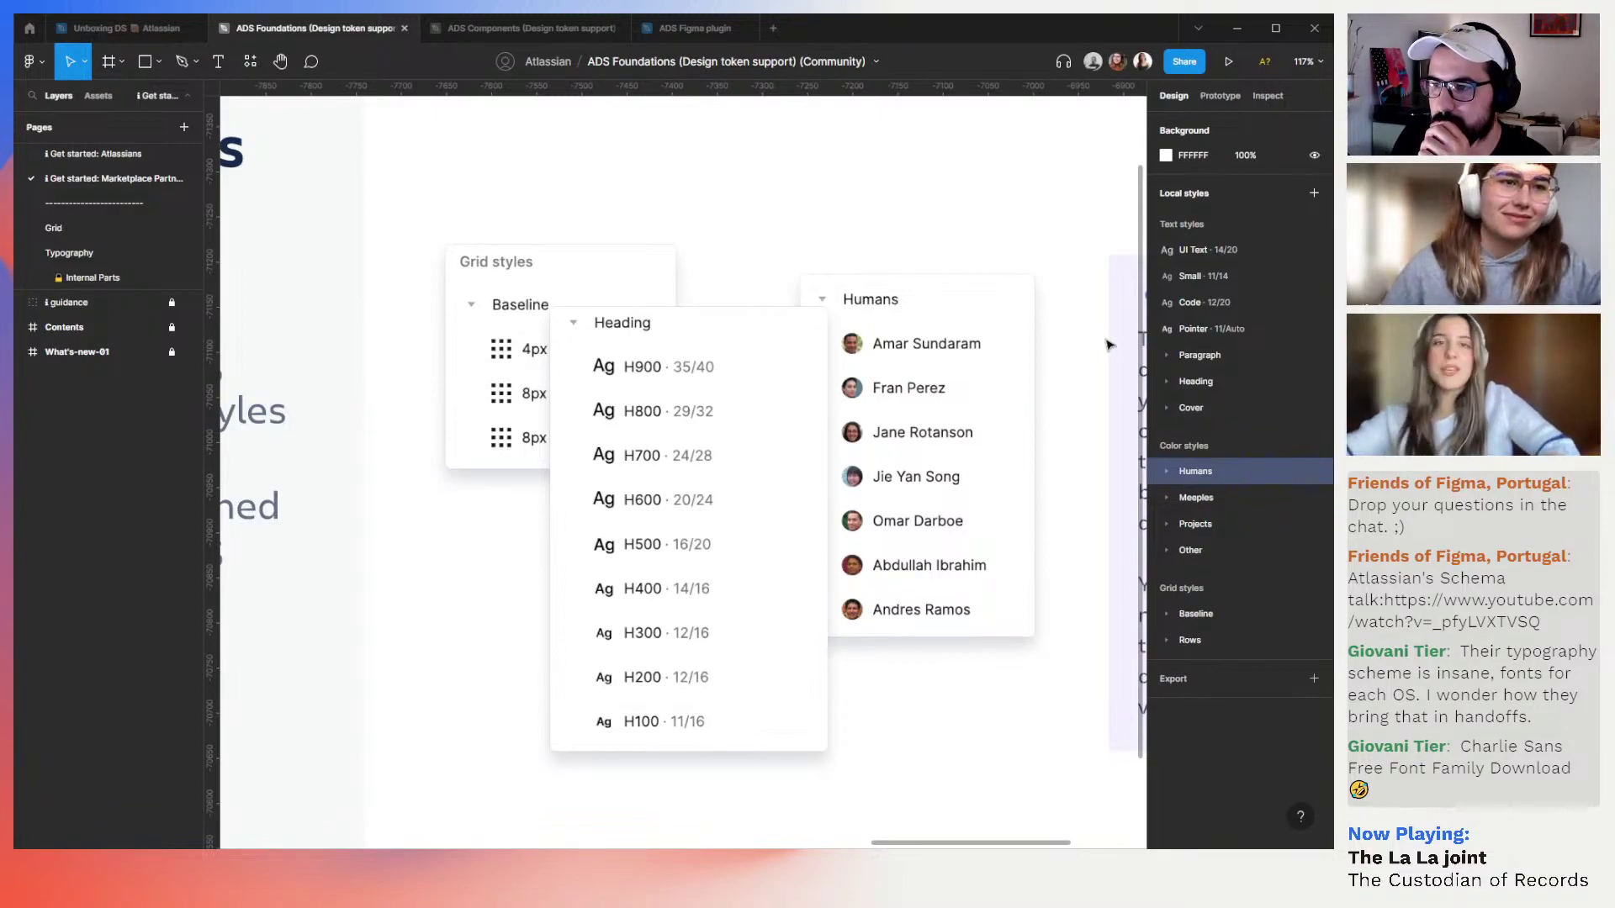
Expand the Paragraph, Heading and Cover text style groups to view the styles they contain
{"action": "left_click", "coordinate": [1164, 354]}
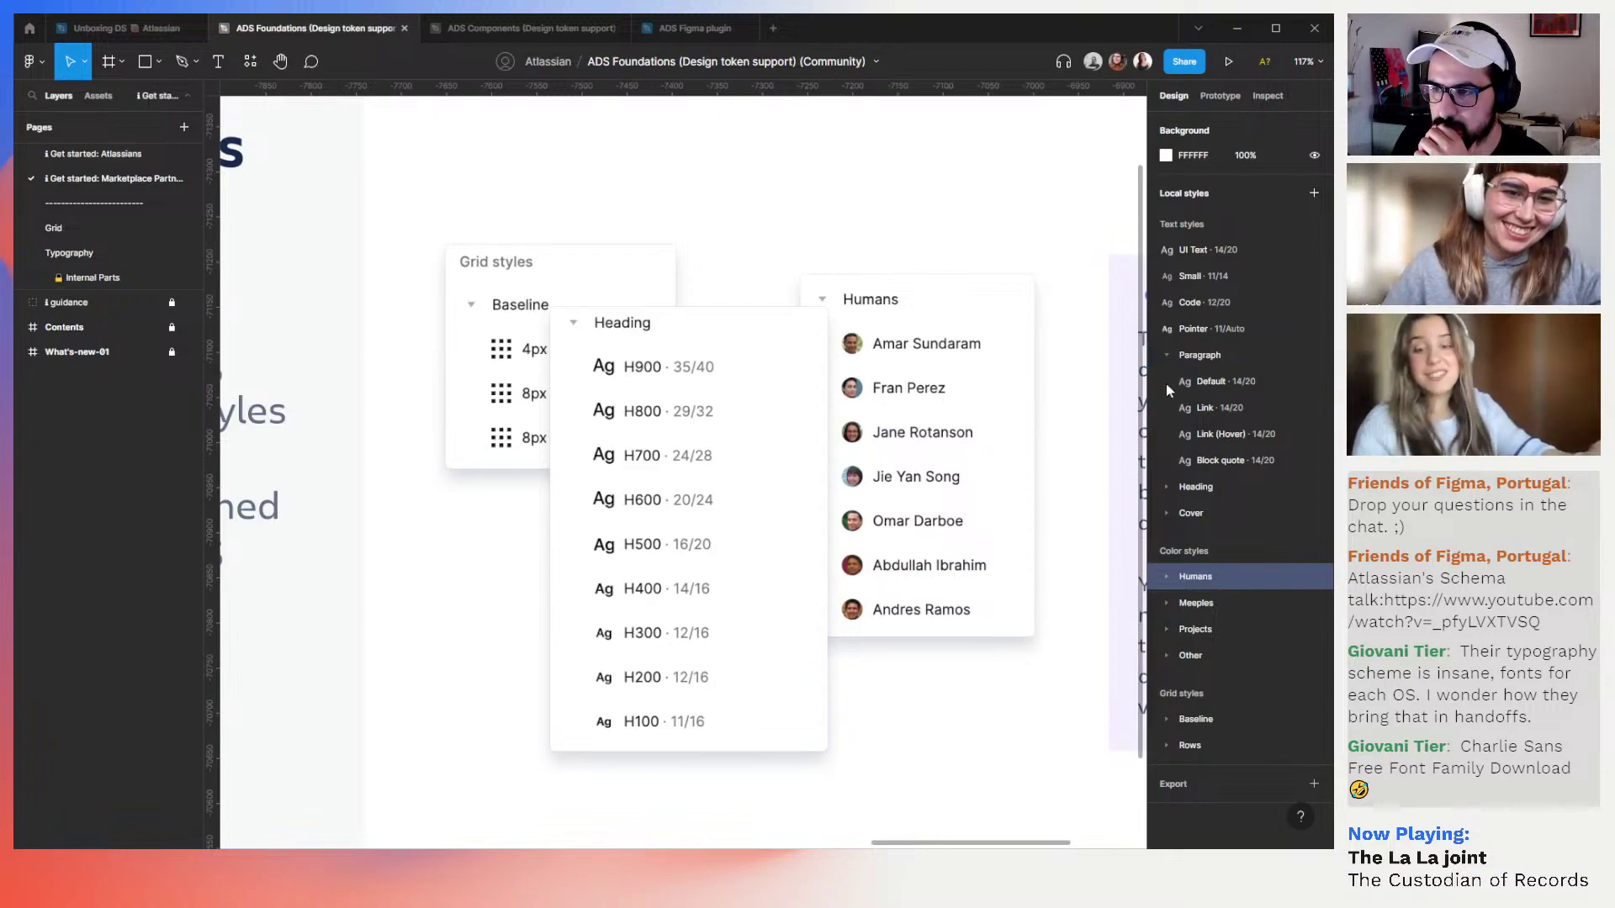
{"action": "left_click", "coordinate": [1165, 486]}
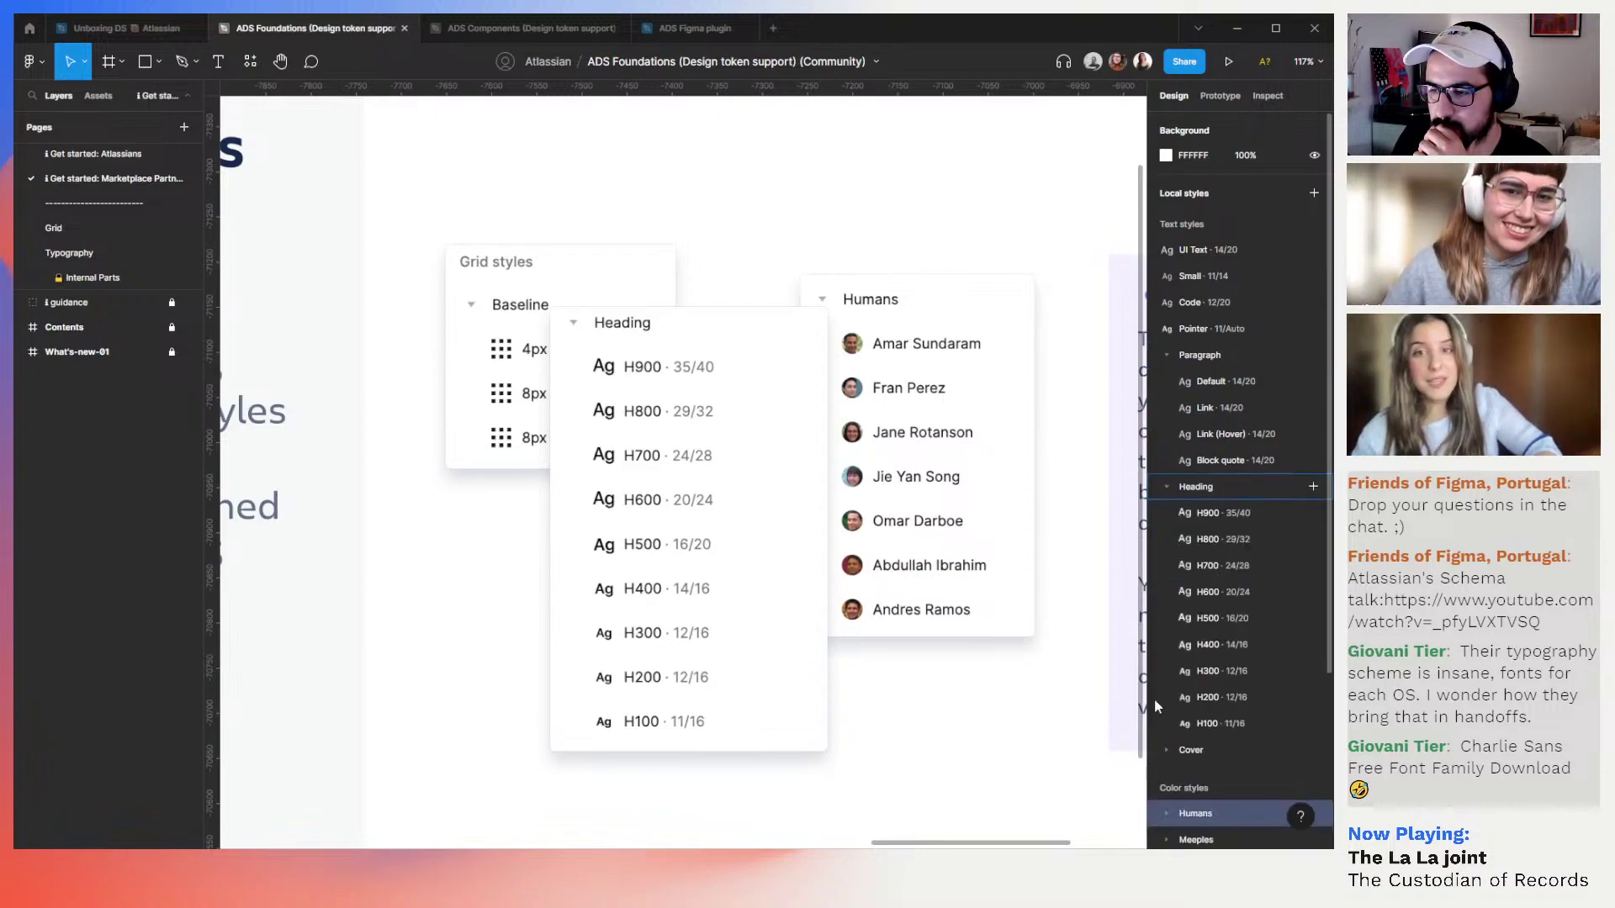
{"action": "left_click", "coordinate": [1164, 750]}
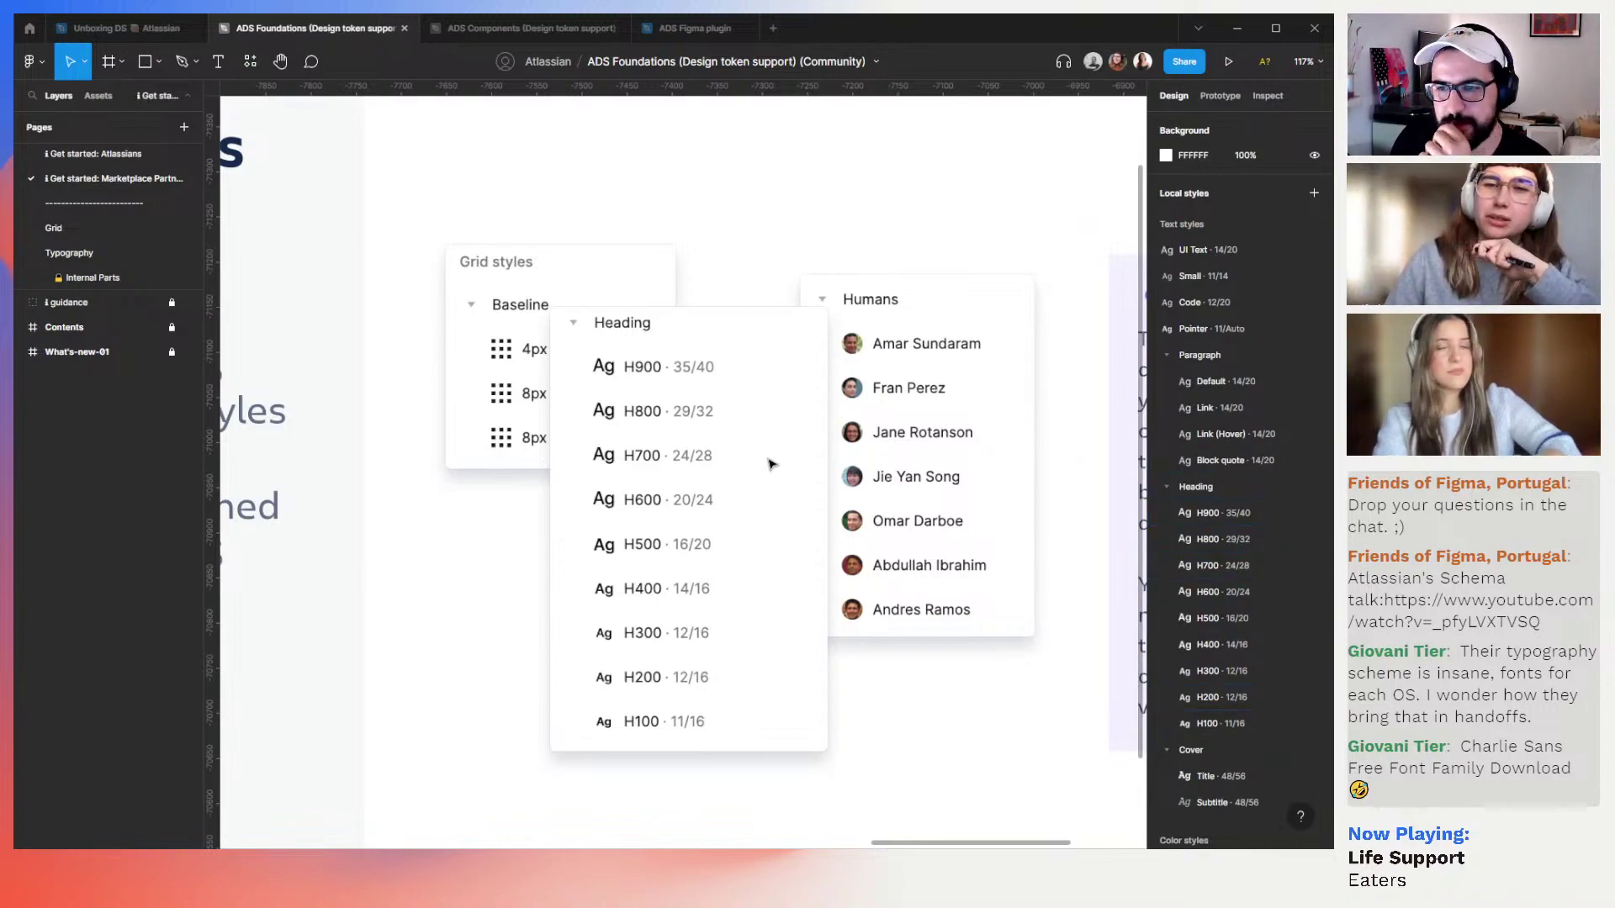
{"action": "scroll", "coordinate": [771, 463], "scroll_direction": "down", "scroll_amount": 5}
{"action": "scroll", "coordinate": [771, 463], "scroll_direction": "left", "scroll_amount": 2}
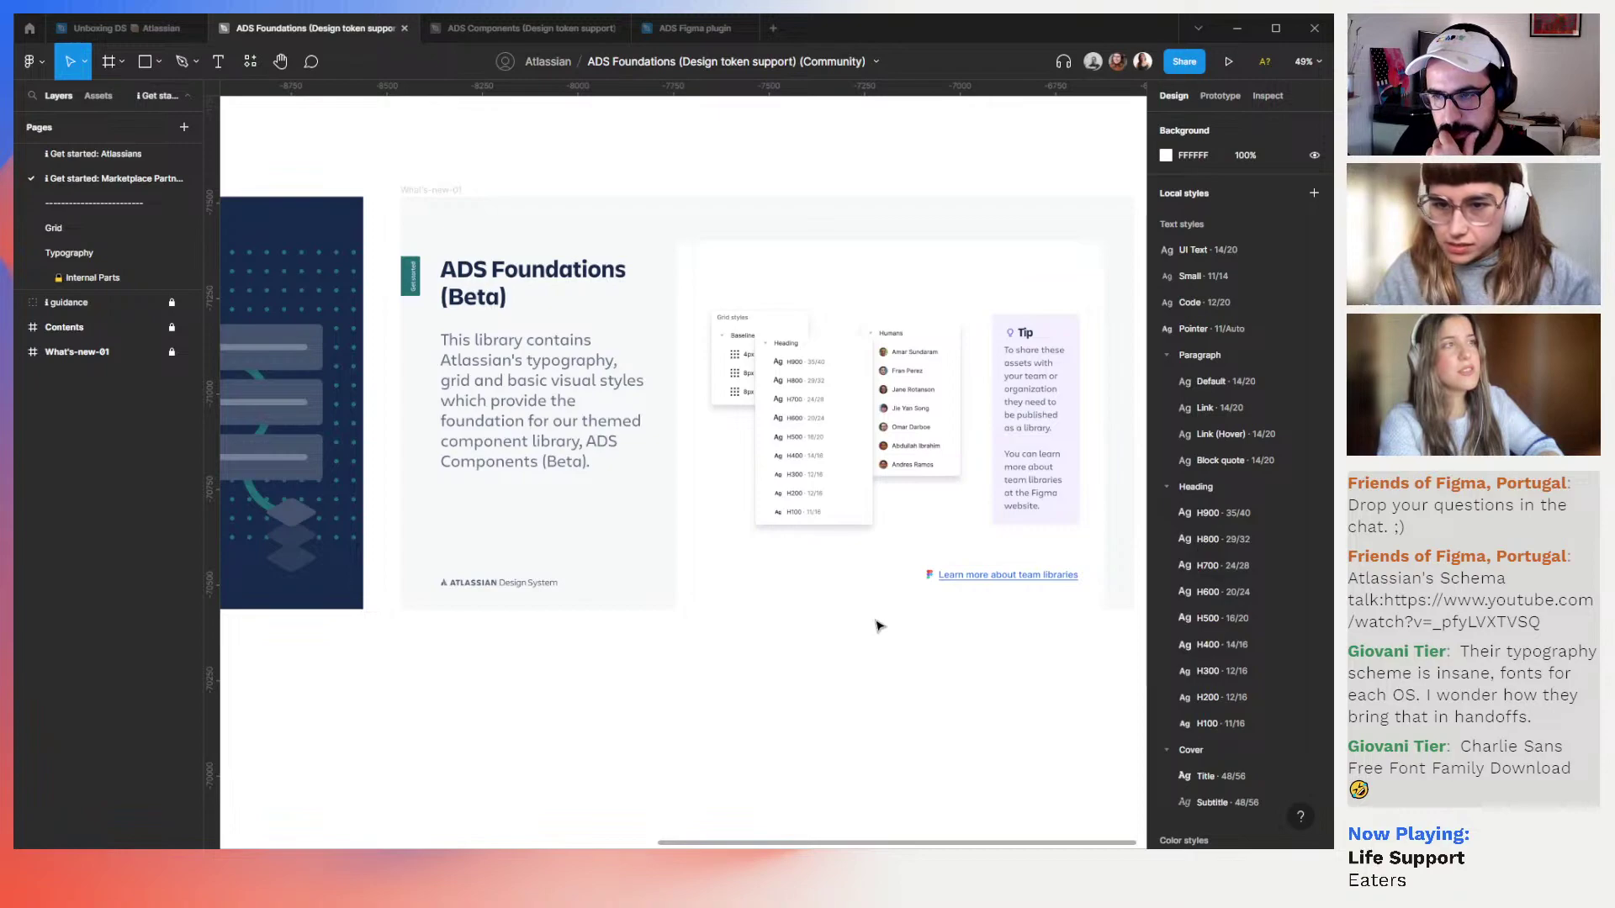
{"action": "scroll", "coordinate": [878, 627], "scroll_direction": "up", "scroll_amount": 1}
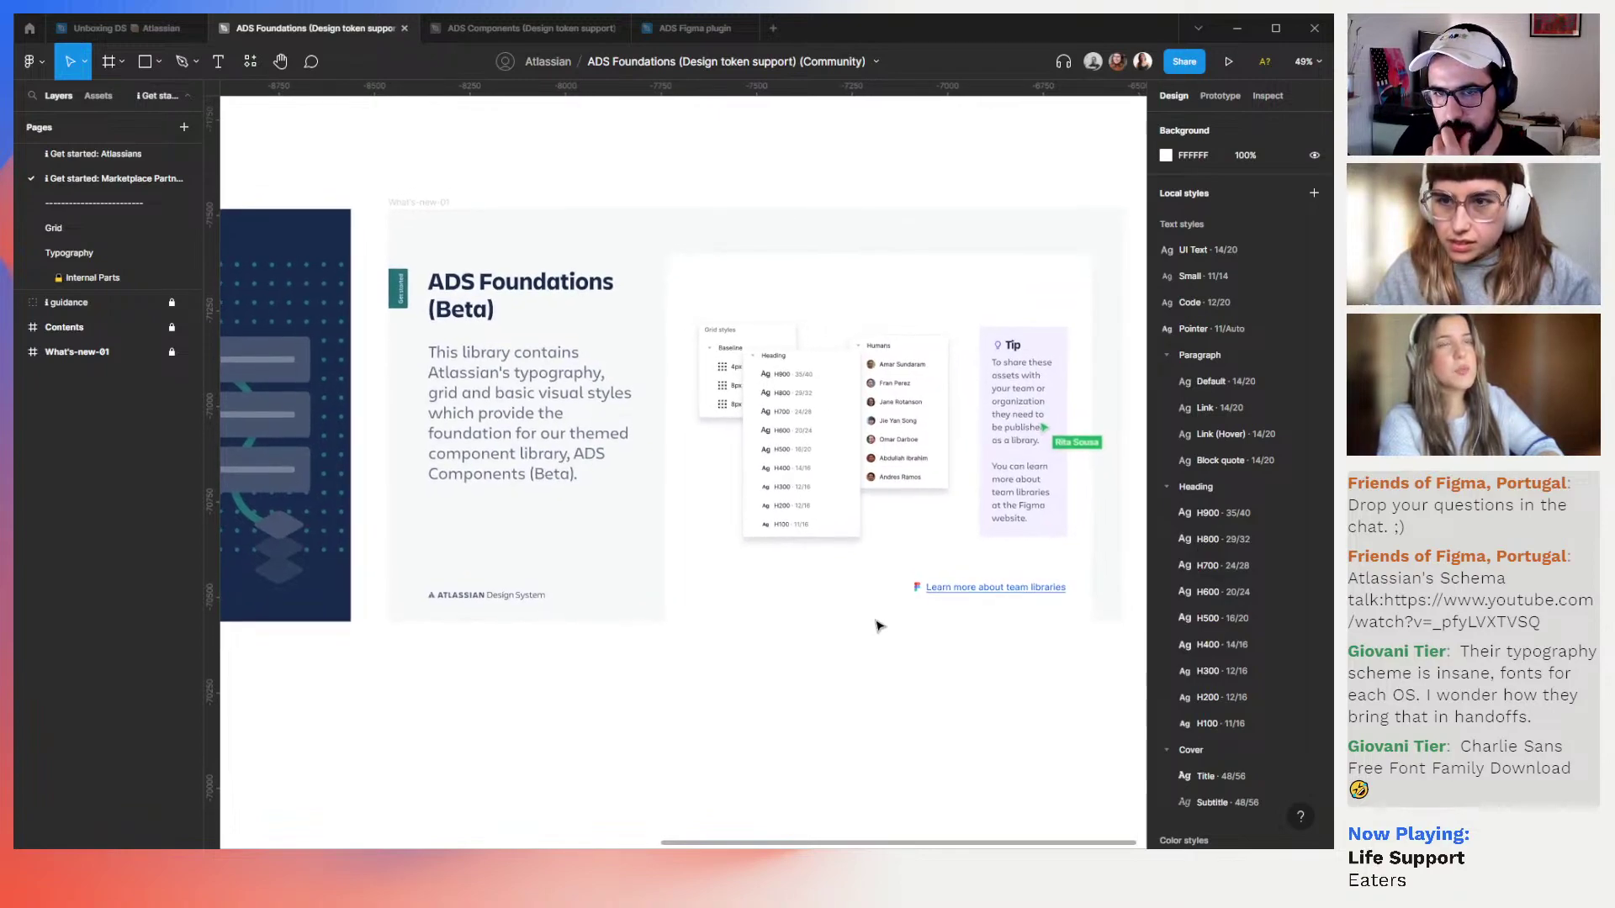
{"action": "scroll", "coordinate": [879, 627], "scroll_direction": "right", "scroll_amount": 1}
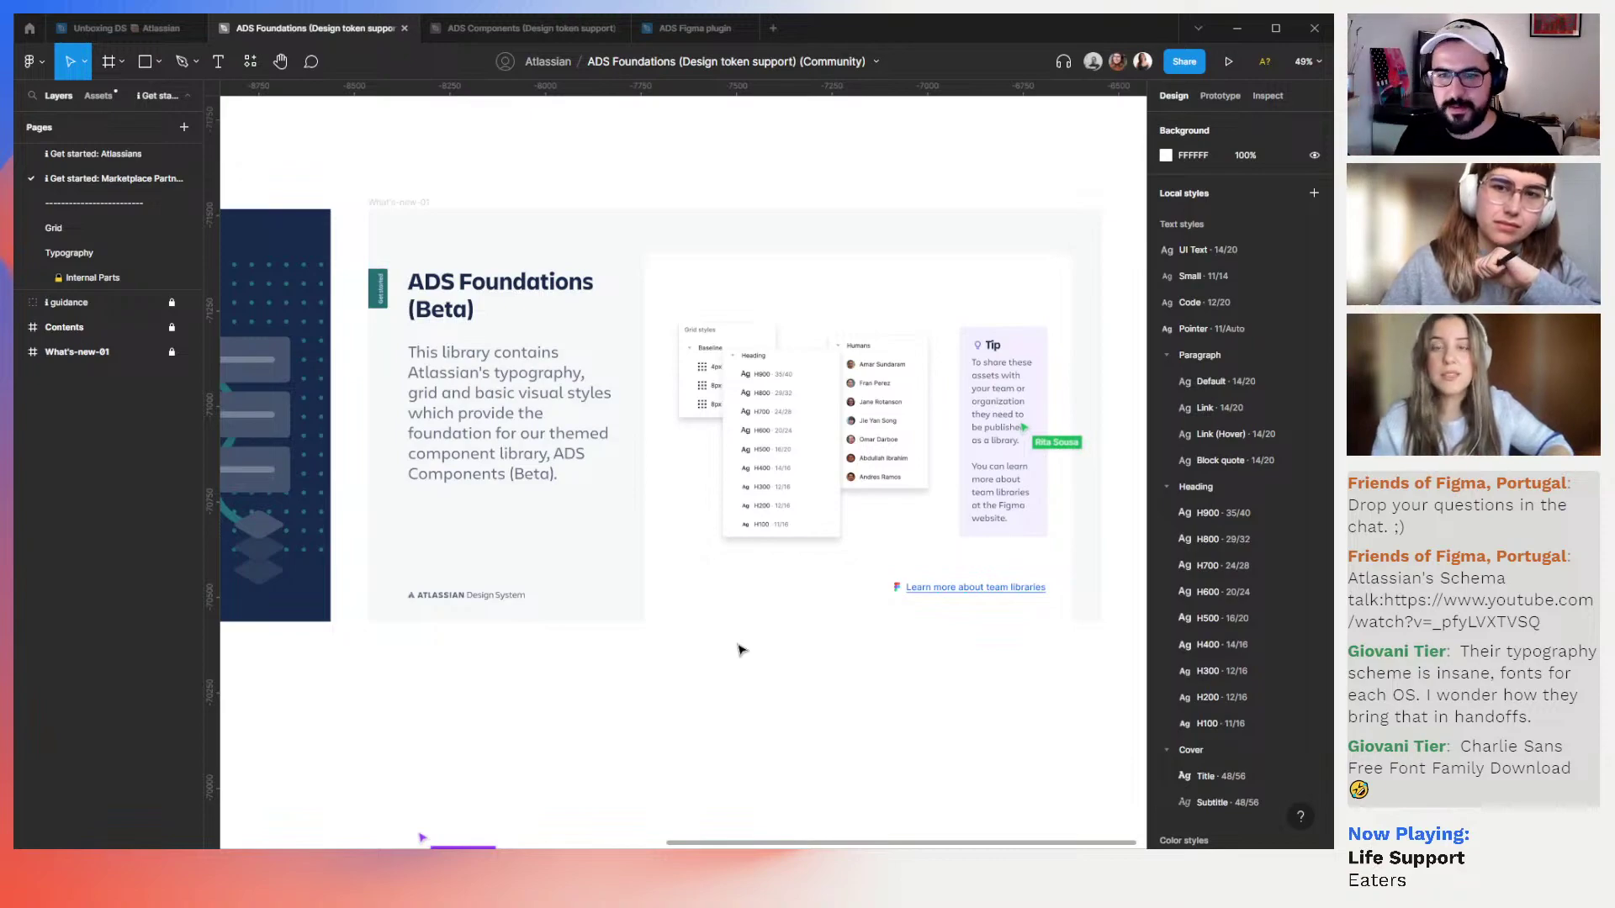
{"action": "scroll", "coordinate": [859, 480], "scroll_direction": "up", "scroll_amount": 1}
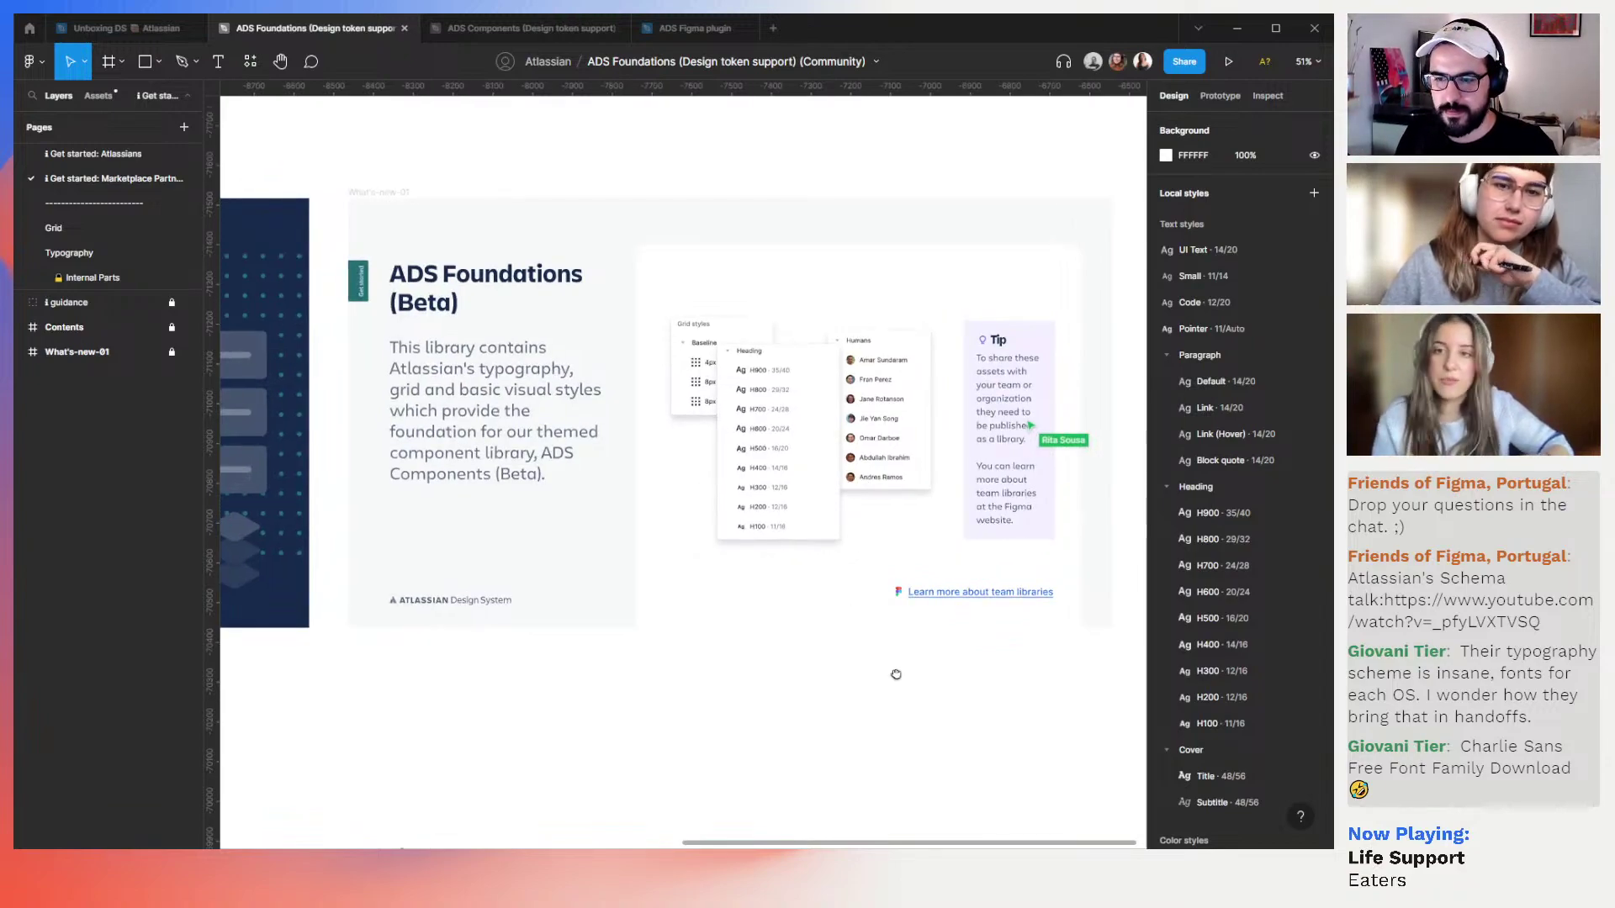
{"action": "scroll", "coordinate": [899, 675], "scroll_direction": "up", "scroll_amount": 1}
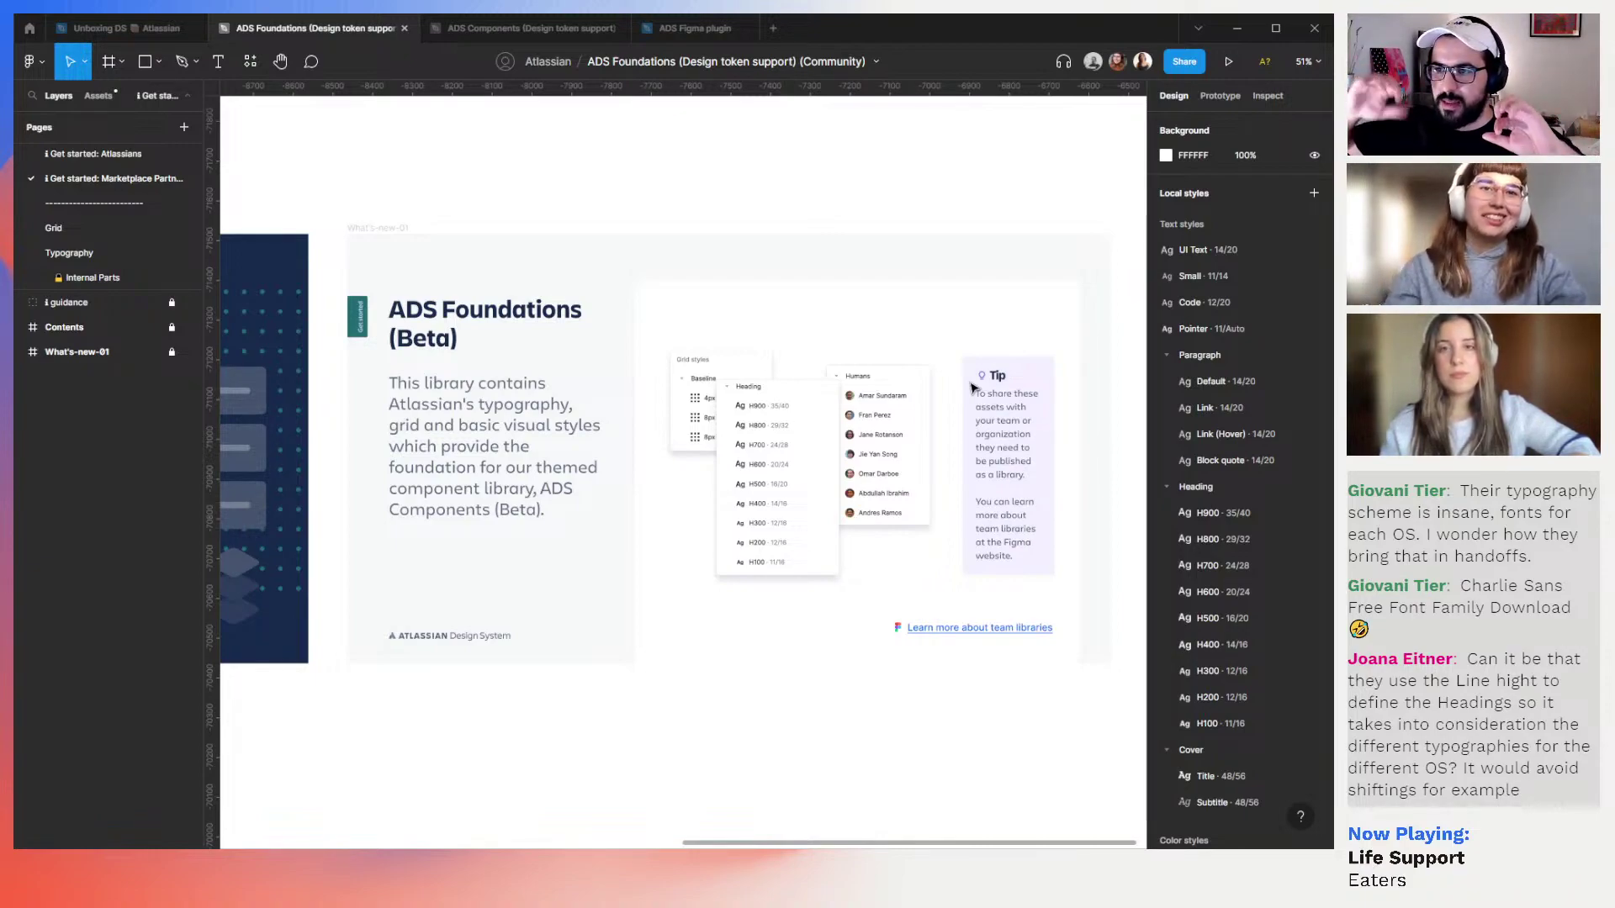
Collapse the Cover, Heading and Paragraph text style groups and look through the expanded Humans color styles
{"action": "left_click", "coordinate": [1169, 750]}
{"action": "left_click", "coordinate": [1169, 487]}
{"action": "left_click", "coordinate": [1167, 352]}
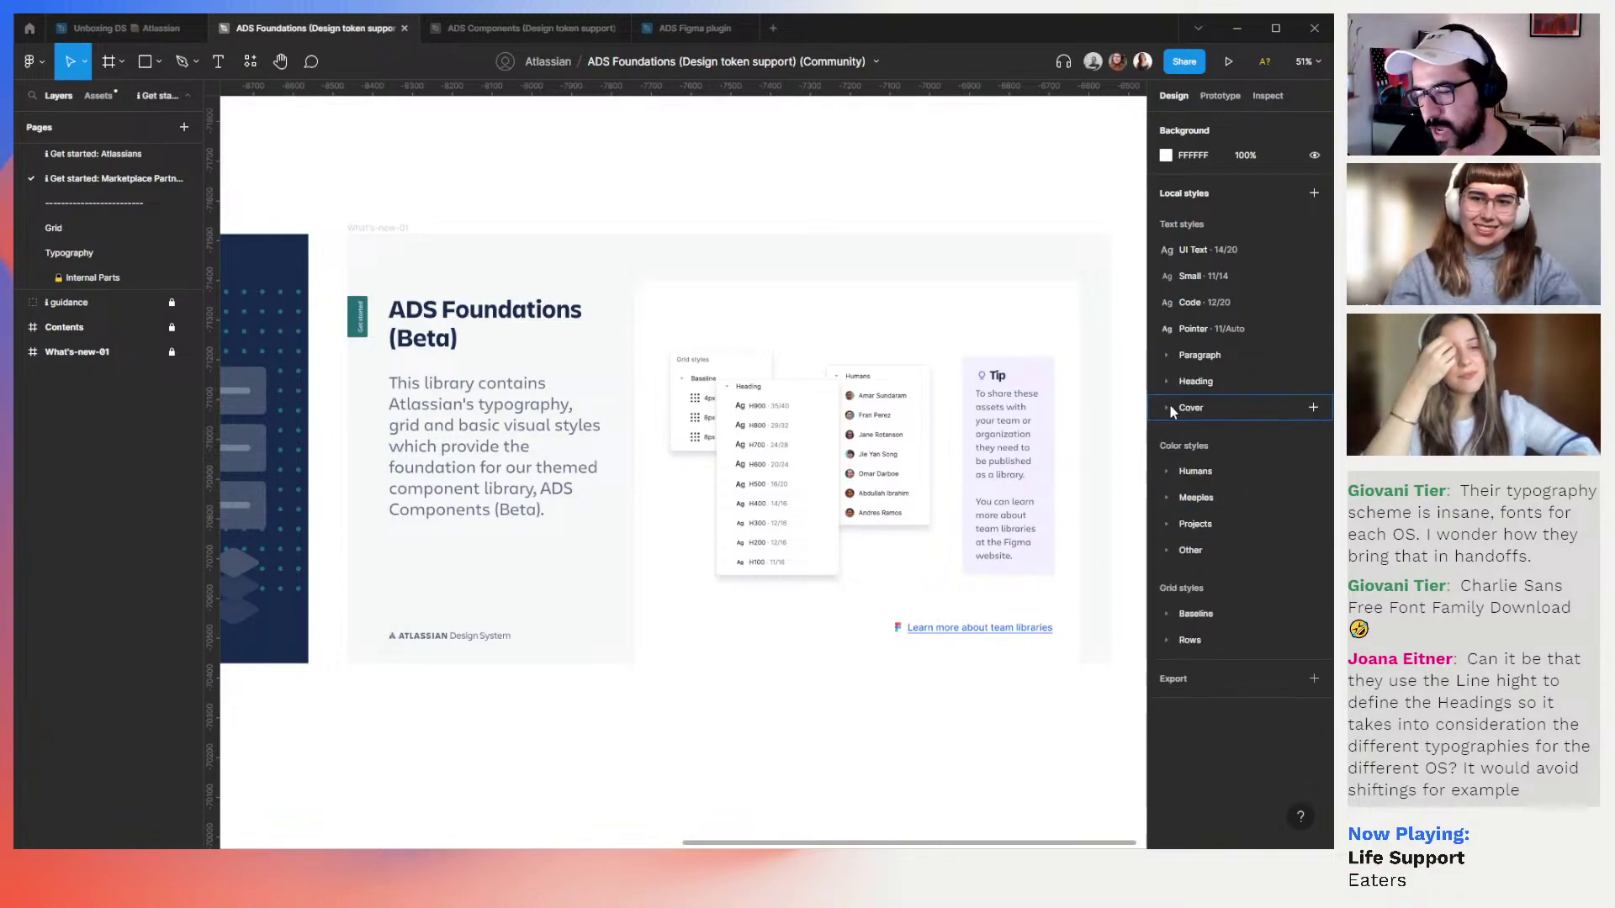
{"action": "left_click", "coordinate": [1167, 471]}
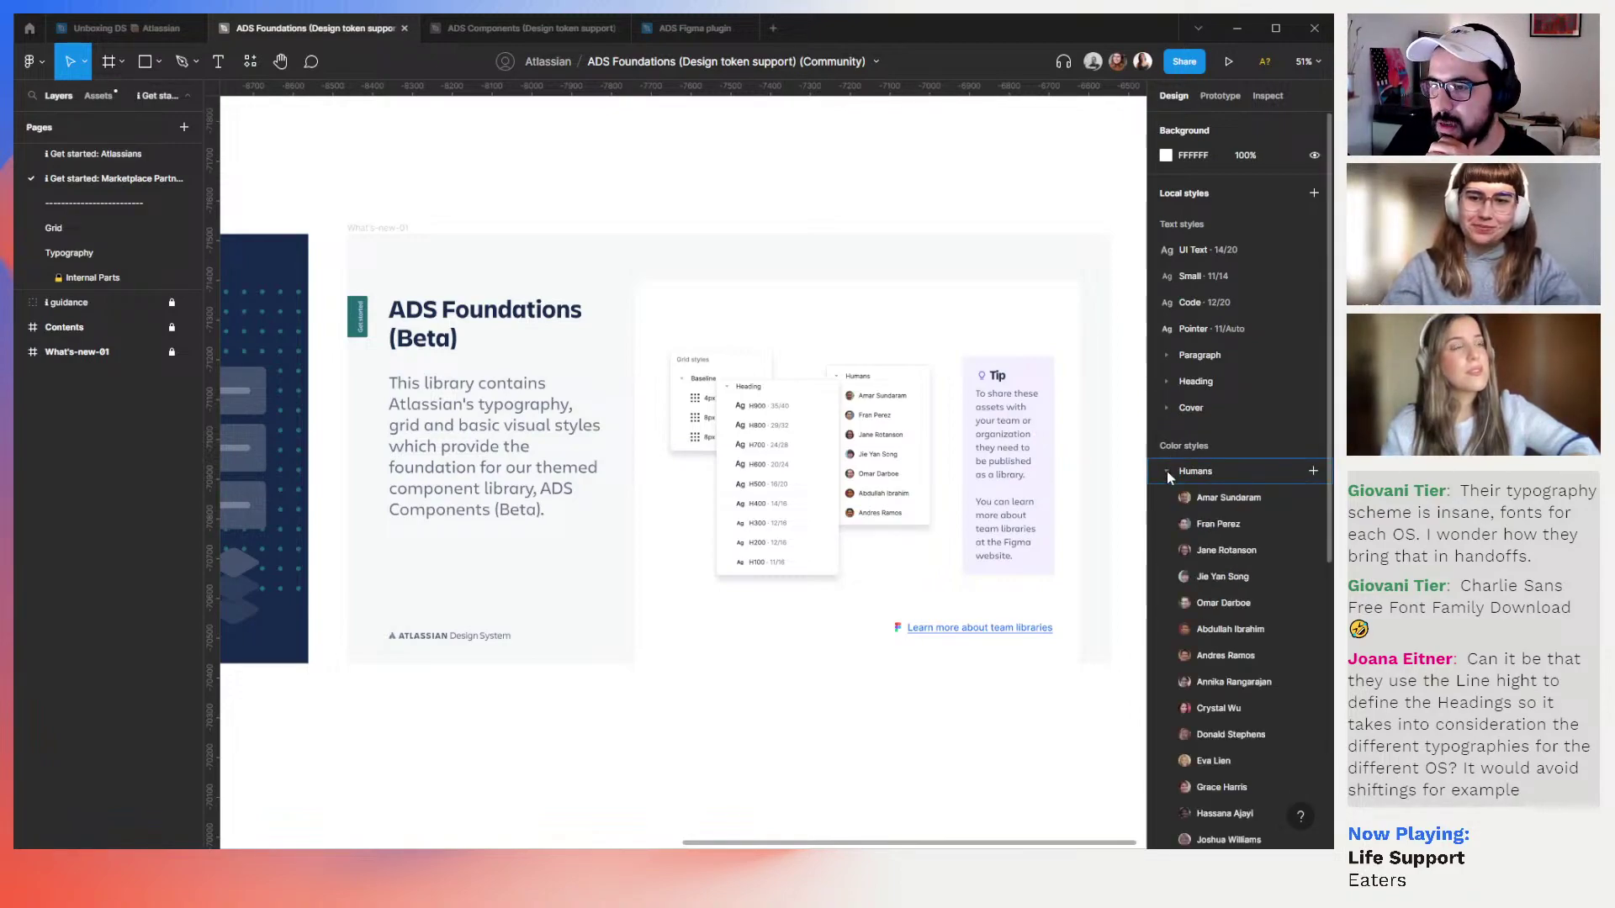
{"action": "scroll", "coordinate": [1178, 505], "scroll_direction": "down", "scroll_amount": 3}
{"action": "scroll", "coordinate": [1191, 433], "scroll_direction": "down", "scroll_amount": 3}
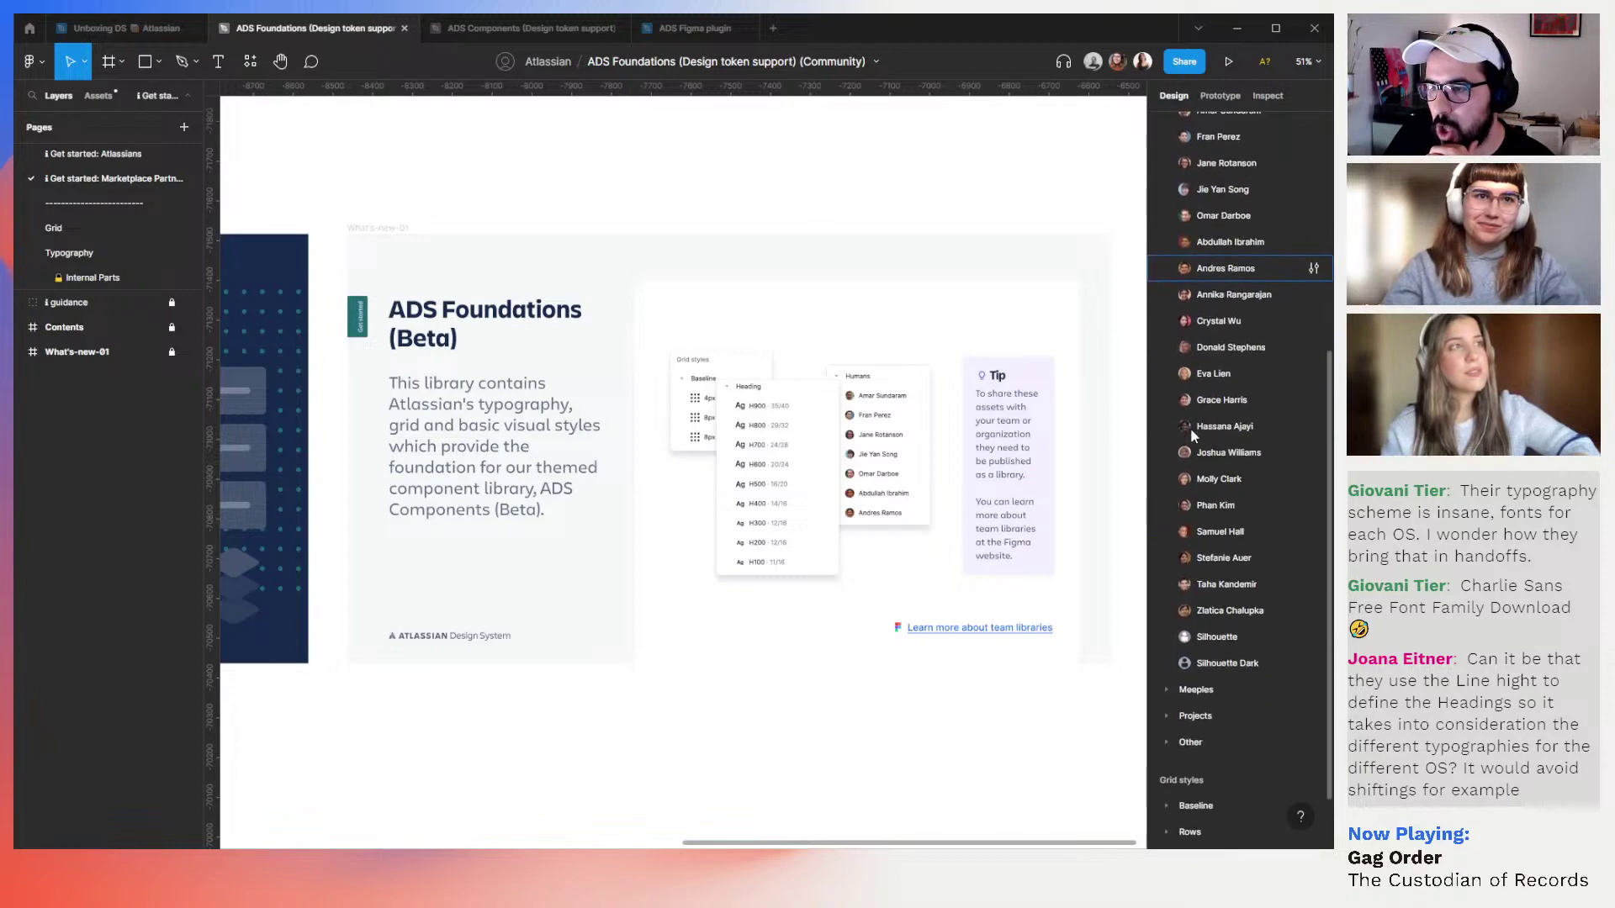
Open the Internal Parts page and set the .Image fills sticker sheet component's height to 100
{"action": "left_click", "coordinate": [128, 279]}
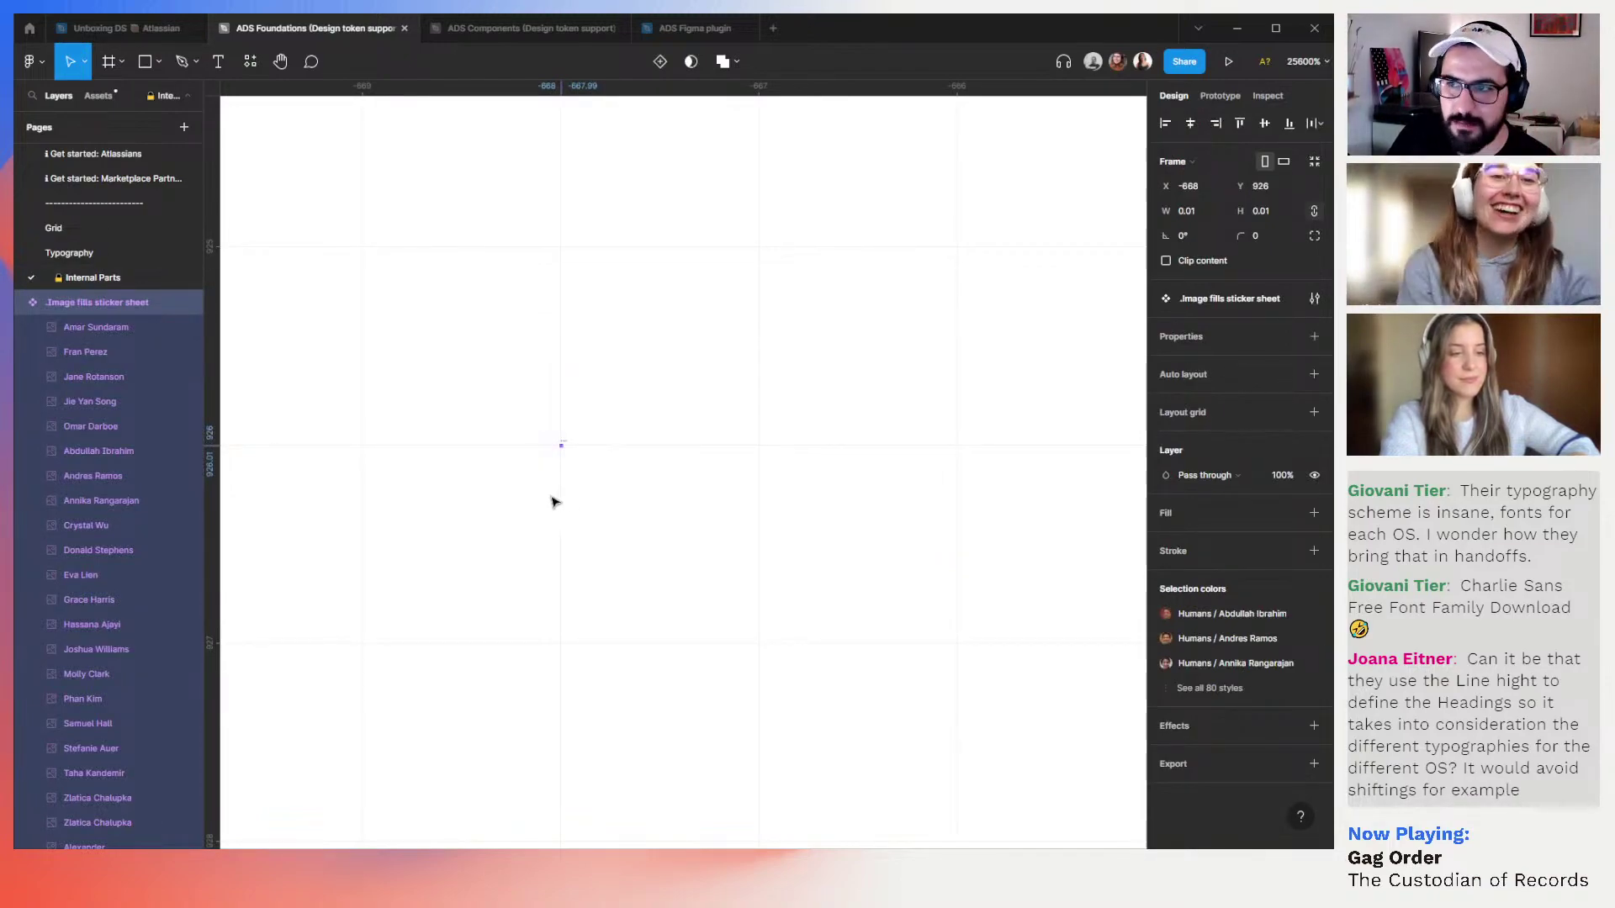
{"action": "left_click", "coordinate": [1285, 211]}
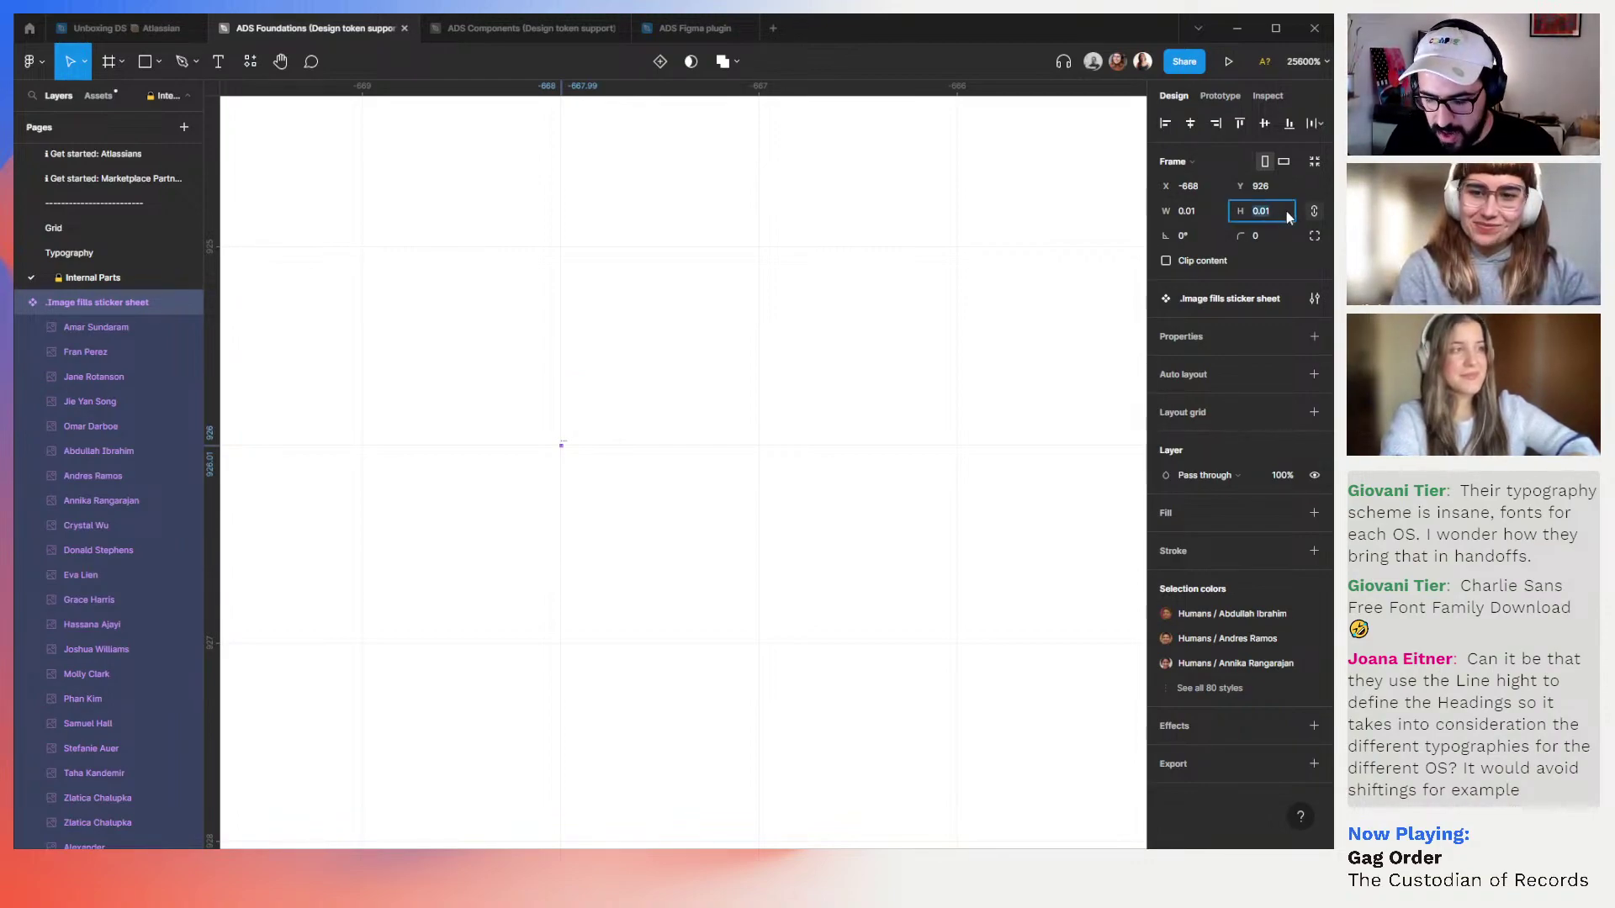
{"action": "type", "text": "100"}
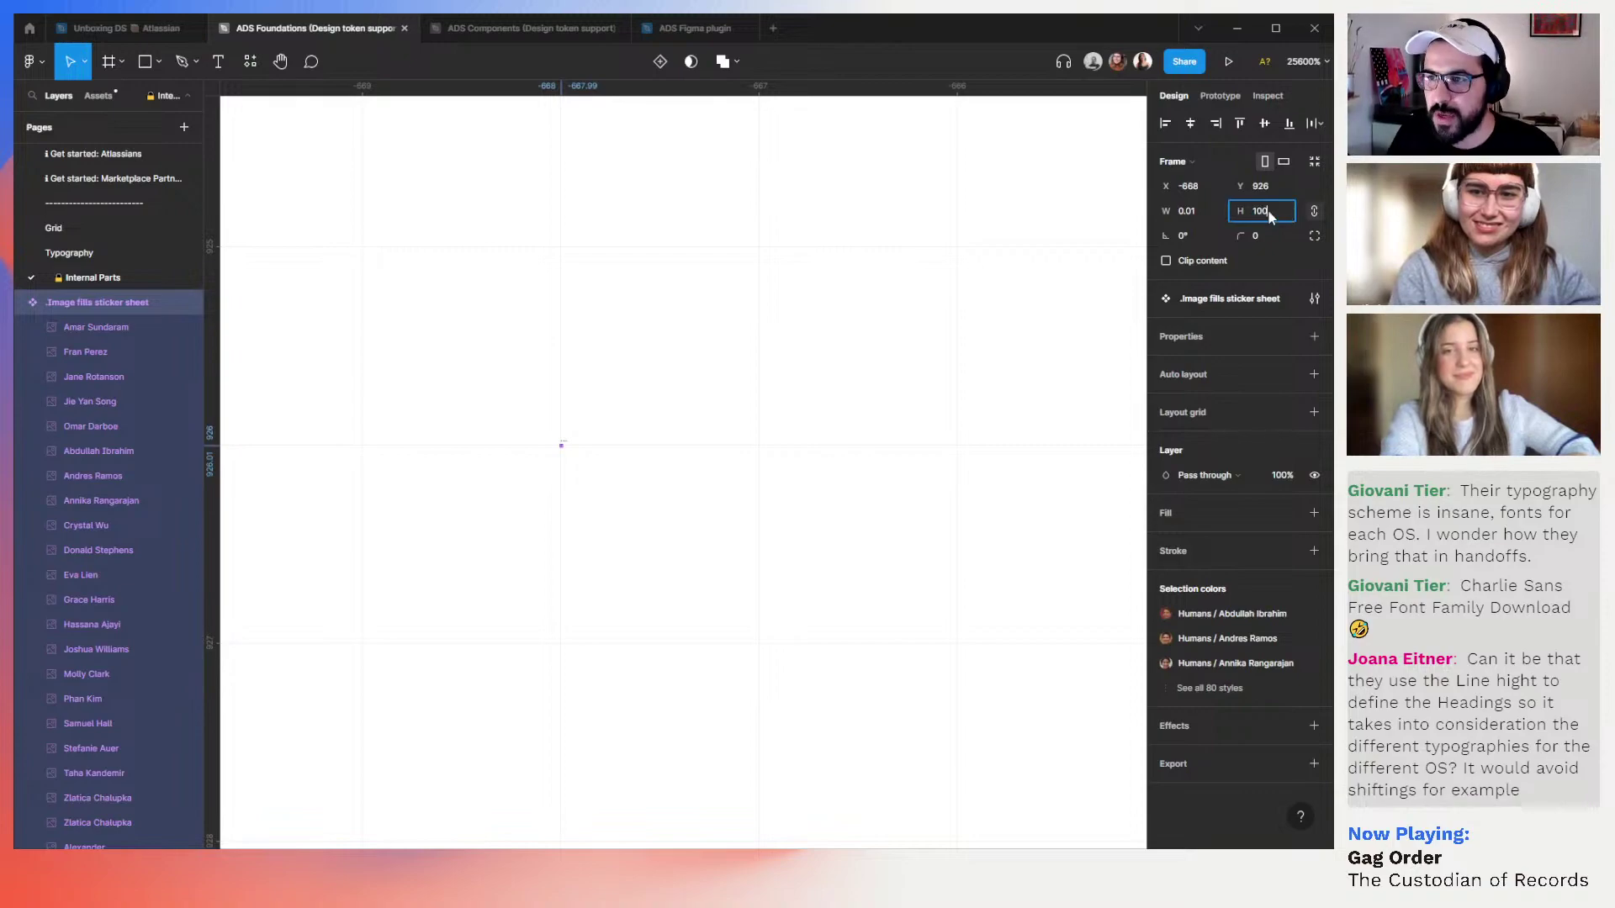
{"action": "key", "text": "Return"}
{"action": "scroll", "coordinate": [813, 404], "scroll_direction": "down", "scroll_amount": 15}
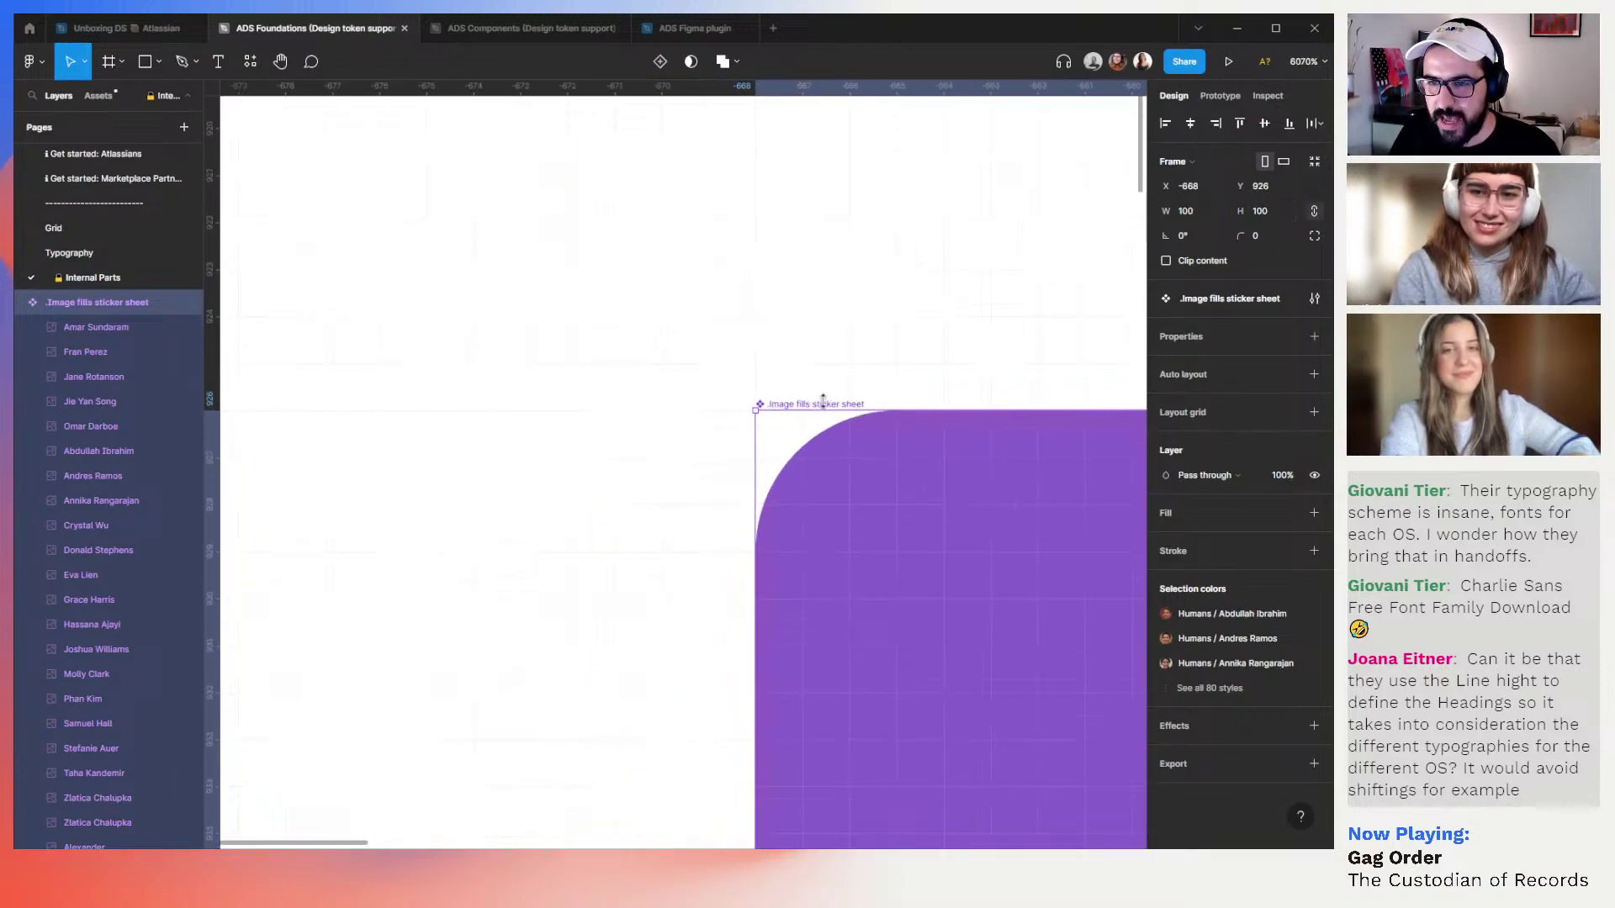
{"action": "left_click", "coordinate": [925, 360]}
{"action": "scroll", "coordinate": [847, 360], "scroll_direction": "right", "scroll_amount": 5}
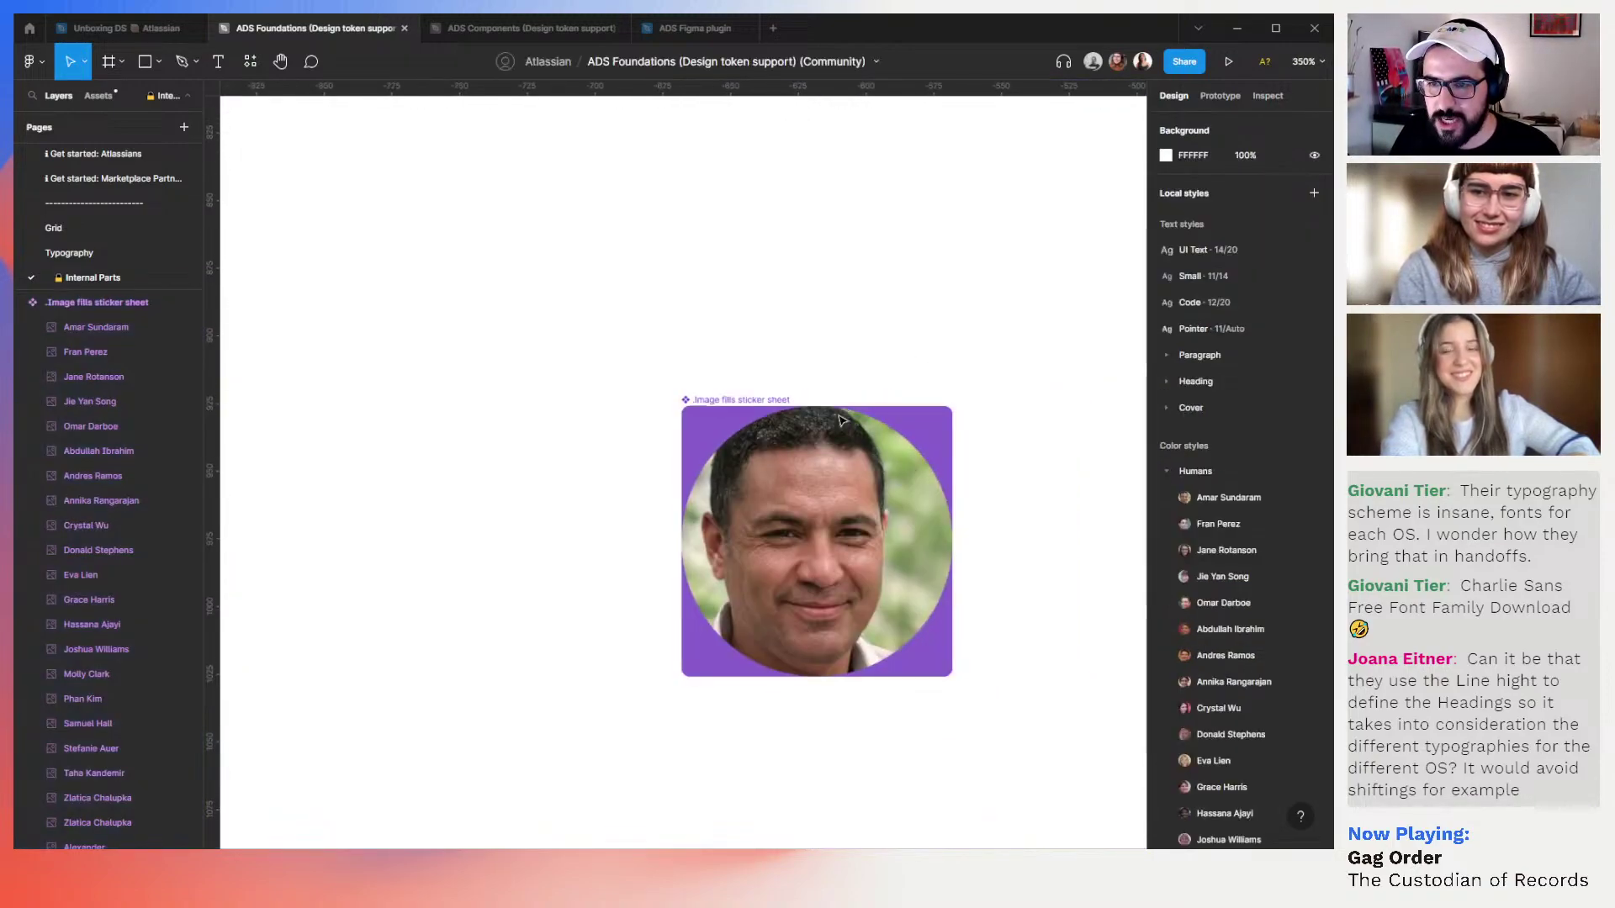
Toggle the visibility of the first three portrait layers in the sticker sheet to show the avatars stacked beneath
{"action": "left_click", "coordinate": [761, 411]}
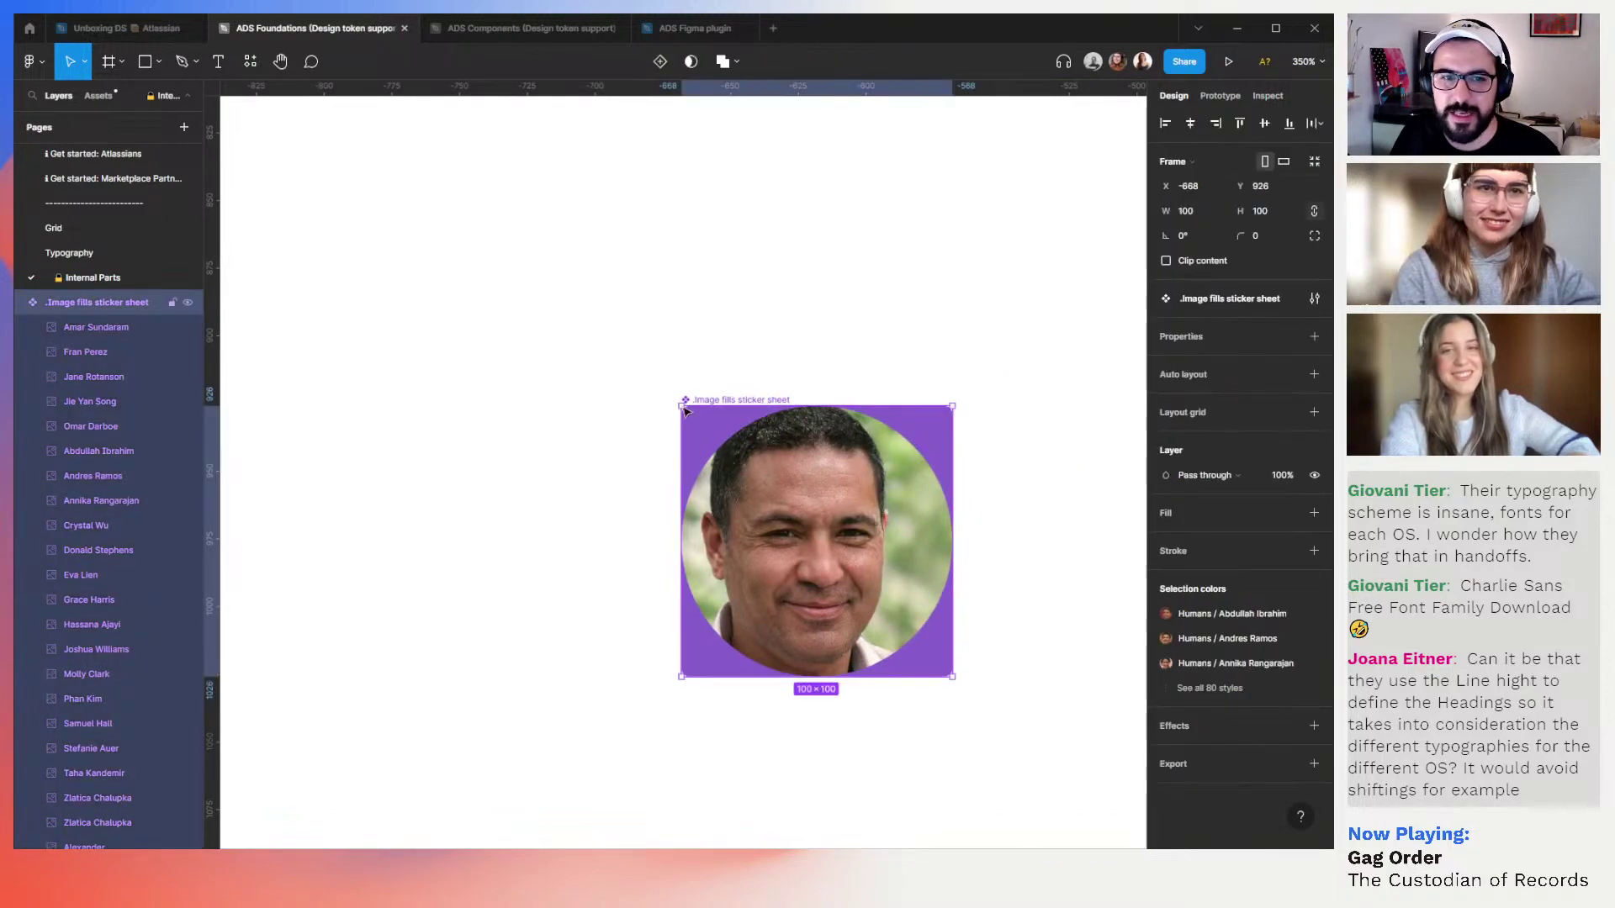
{"action": "left_click", "coordinate": [187, 327]}
{"action": "left_click", "coordinate": [186, 352]}
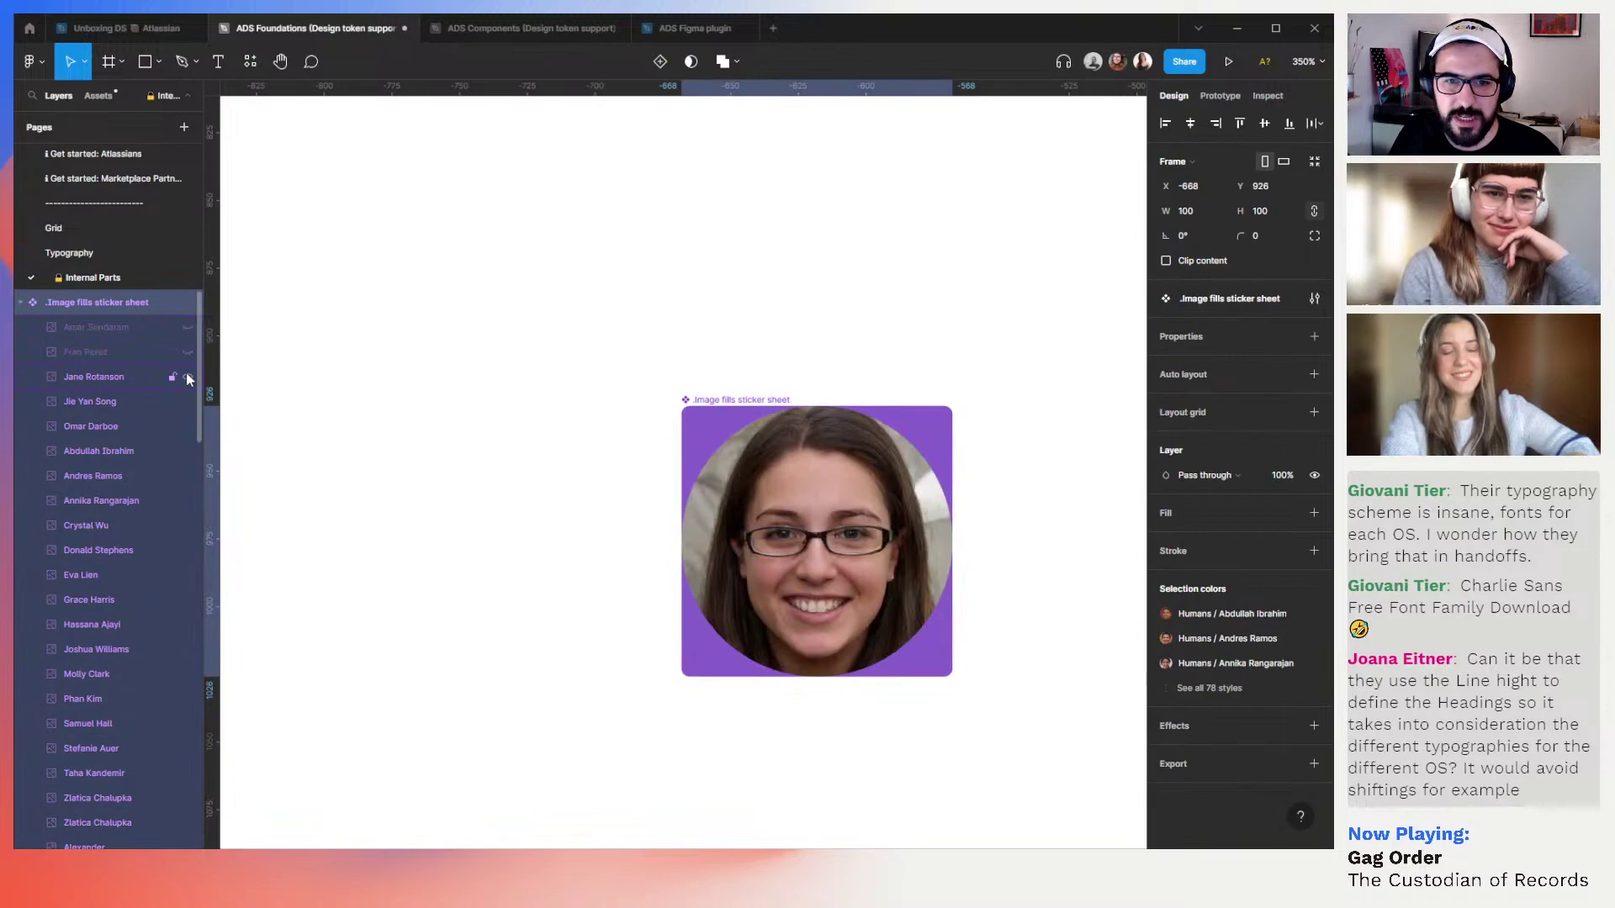
{"action": "left_click", "coordinate": [187, 376]}
{"action": "left_click", "coordinate": [187, 352]}
Undo the portrait layer visibility changes and the sticker sheet's resize, and clear the selection
{"action": "left_click", "coordinate": [562, 269]}
{"action": "key", "text": "ctrl+z"}
{"action": "key", "text": "ctrl+z"}
{"action": "key", "text": "ctrl+z"}
{"action": "key", "text": "ctrl+z"}
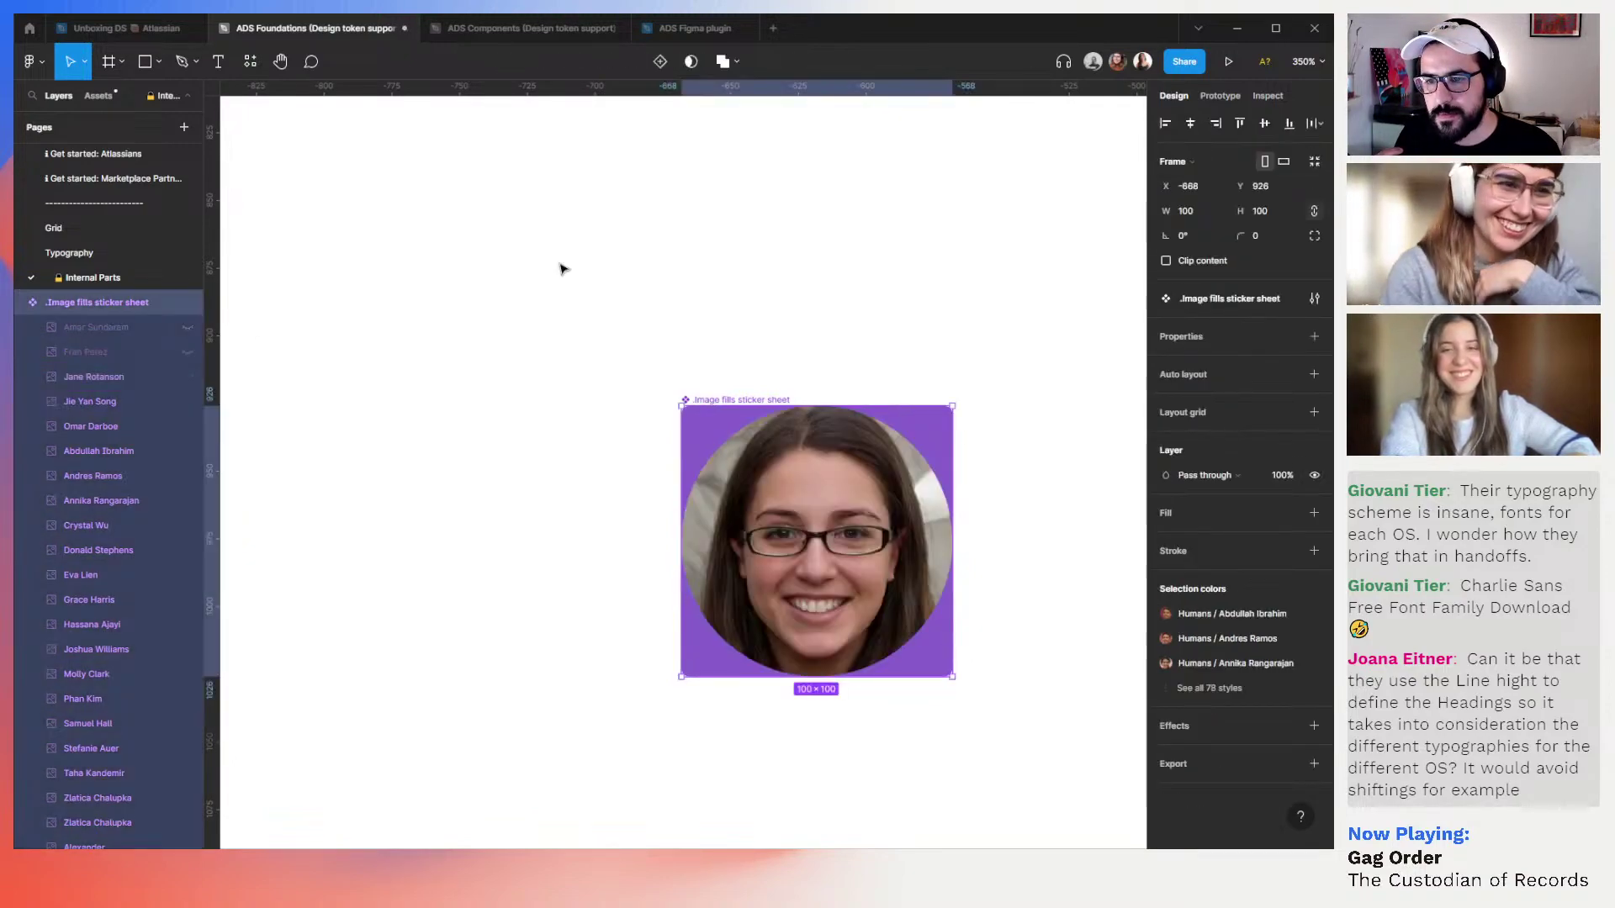
{"action": "key", "text": "ctrl+z"}
{"action": "key", "text": "ctrl+z"}
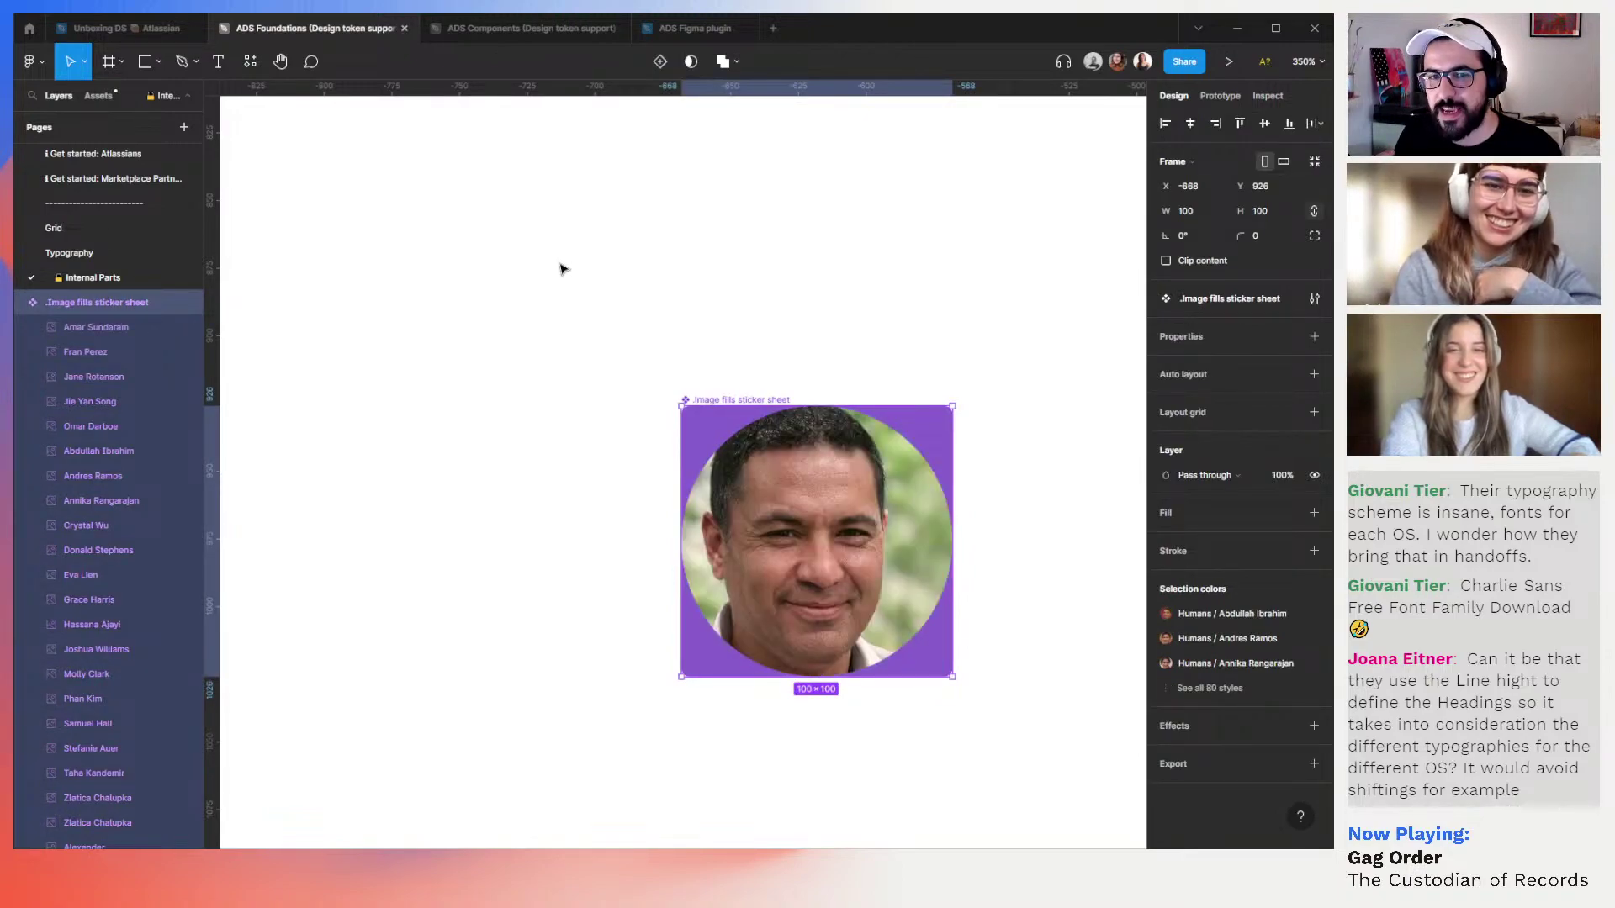
{"action": "key", "text": "ctrl+z"}
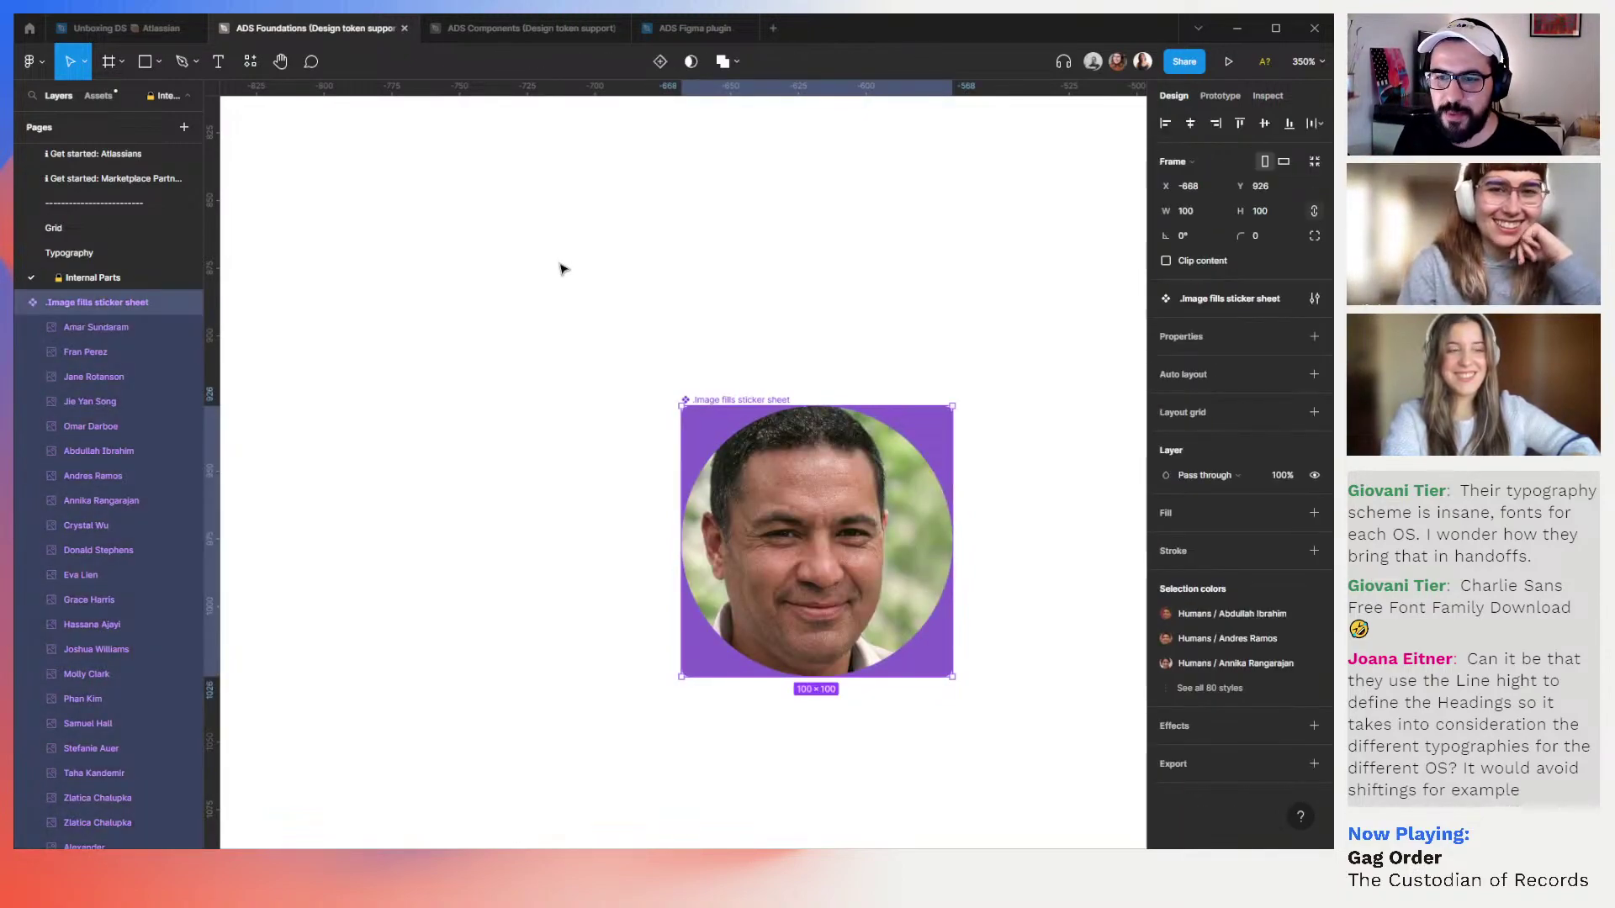
{"action": "key", "text": "ctrl+z"}
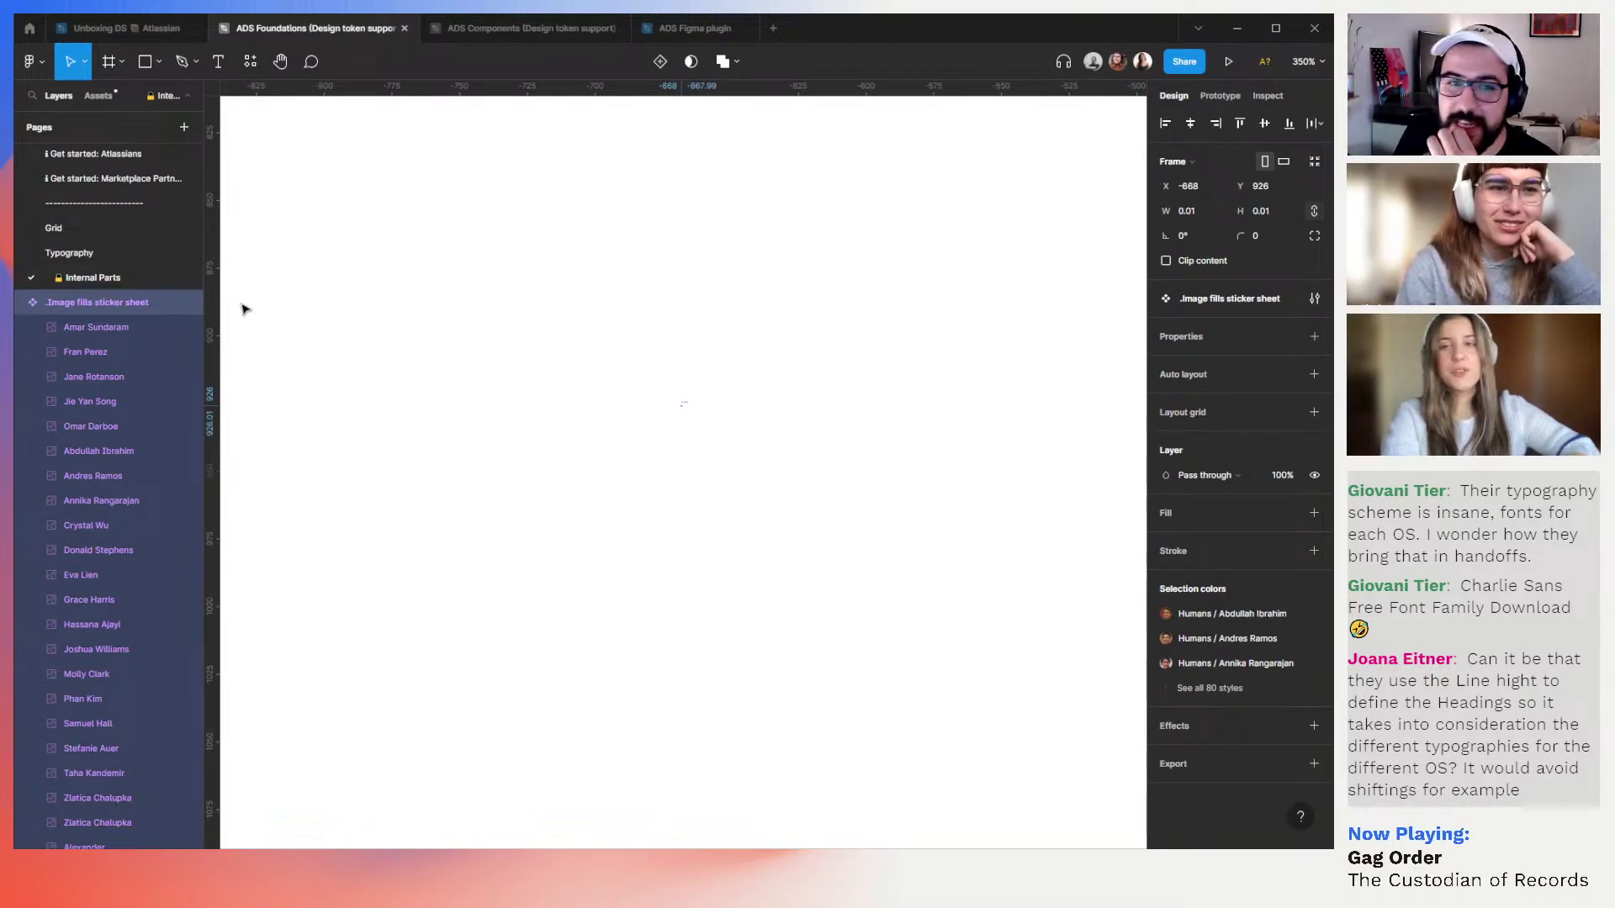
{"action": "left_click", "coordinate": [717, 341]}
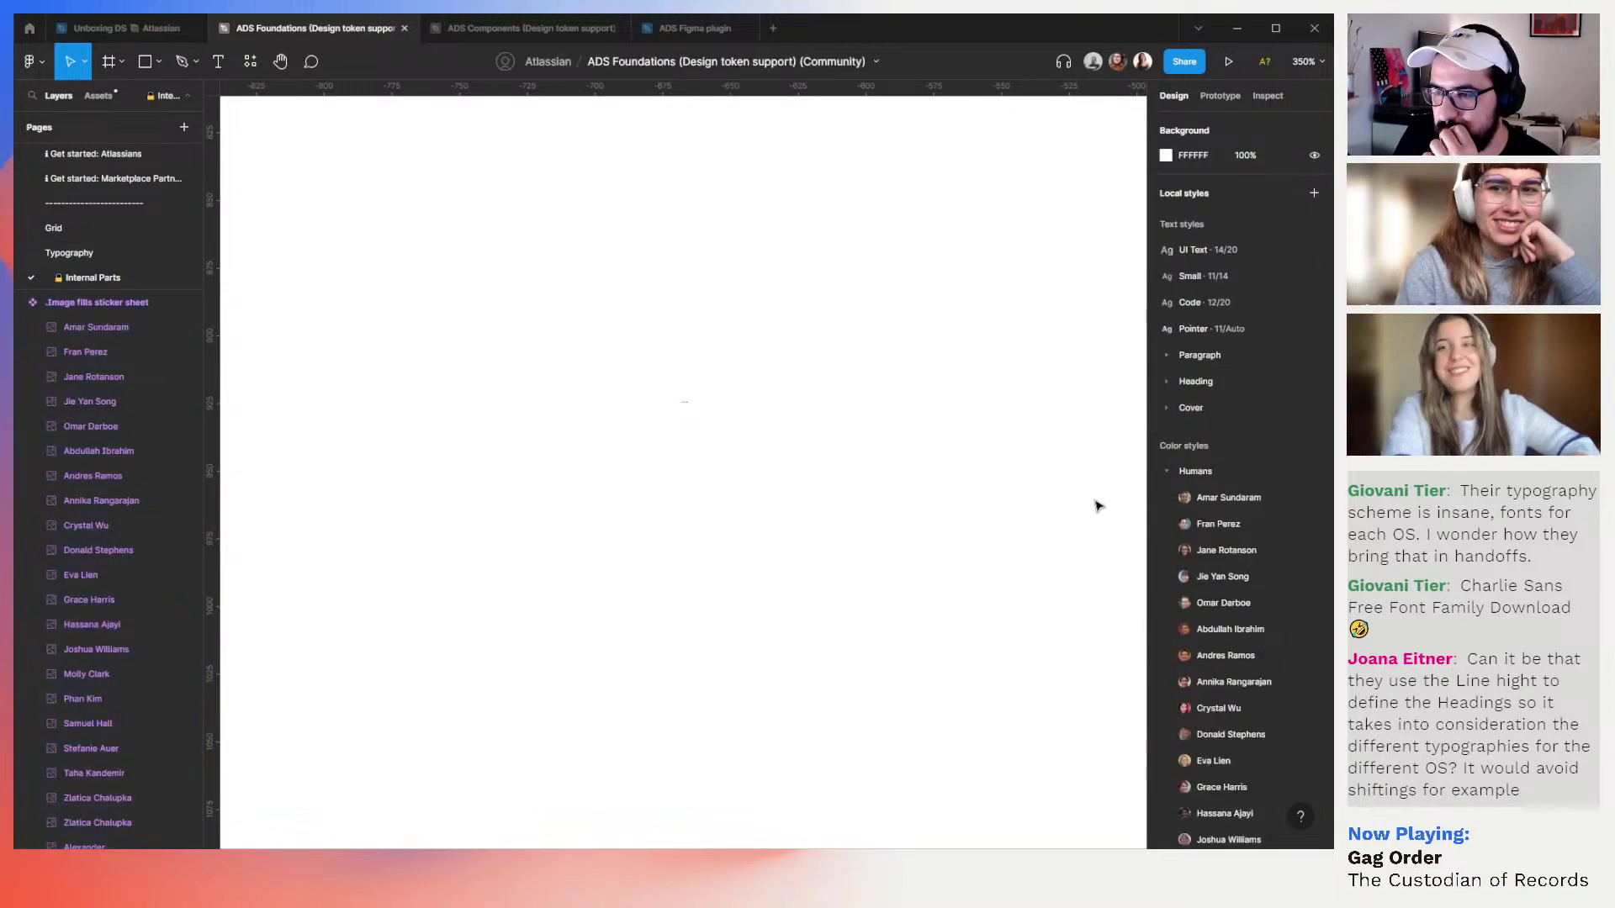
Open the Typography page and view its heading, UI text and paragraph samples
{"action": "scroll", "coordinate": [1199, 504], "scroll_direction": "down", "scroll_amount": 7}
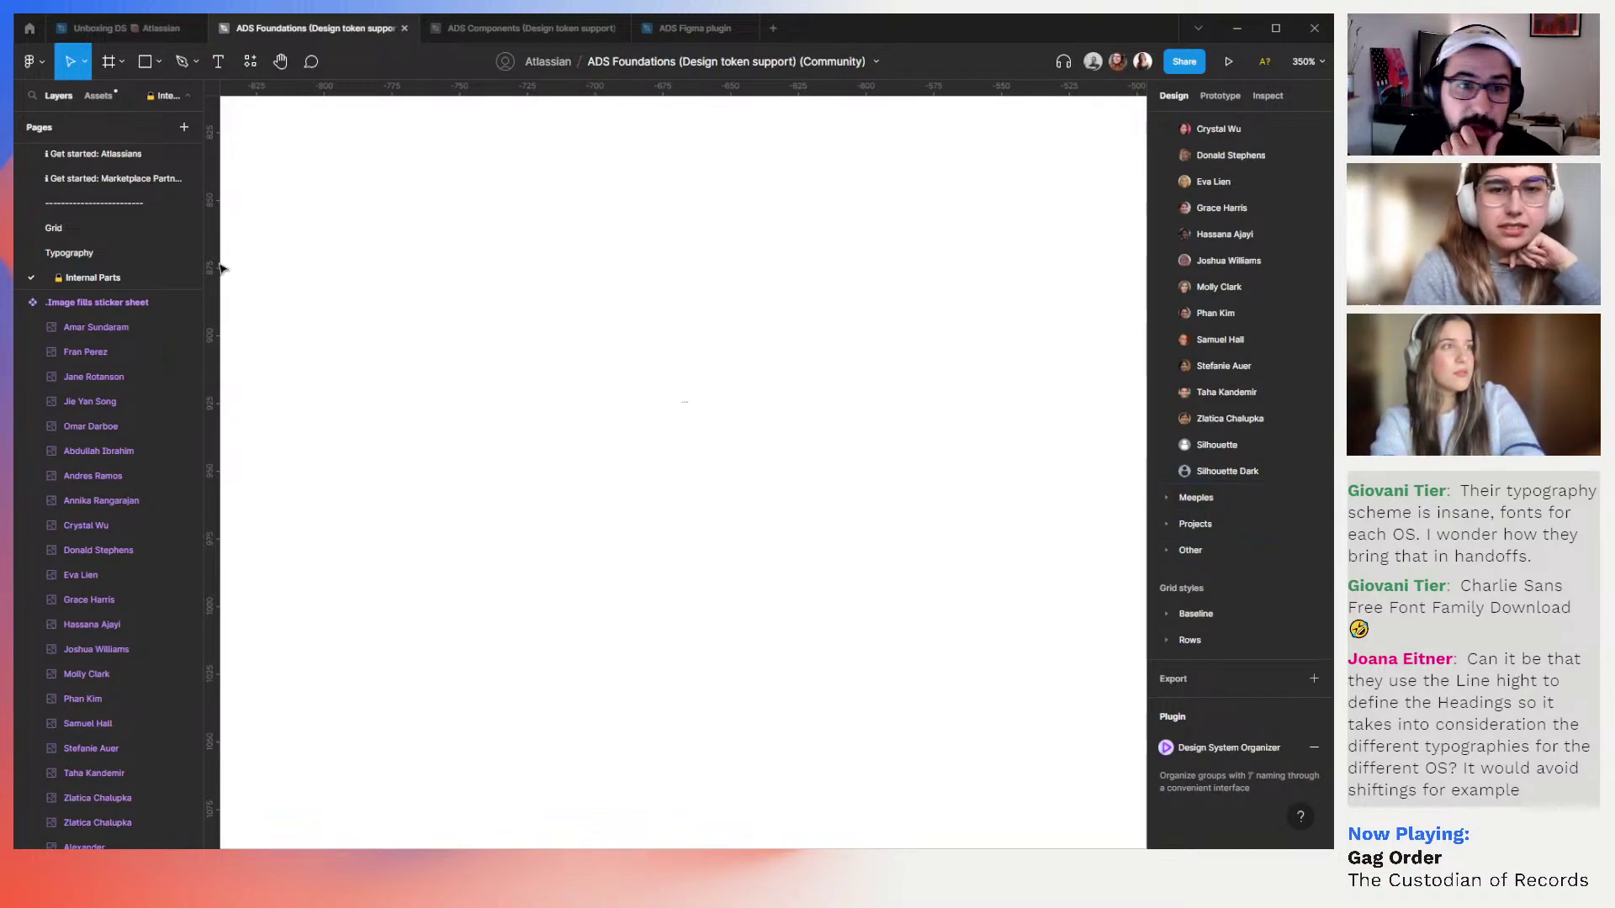
{"action": "left_click", "coordinate": [128, 254]}
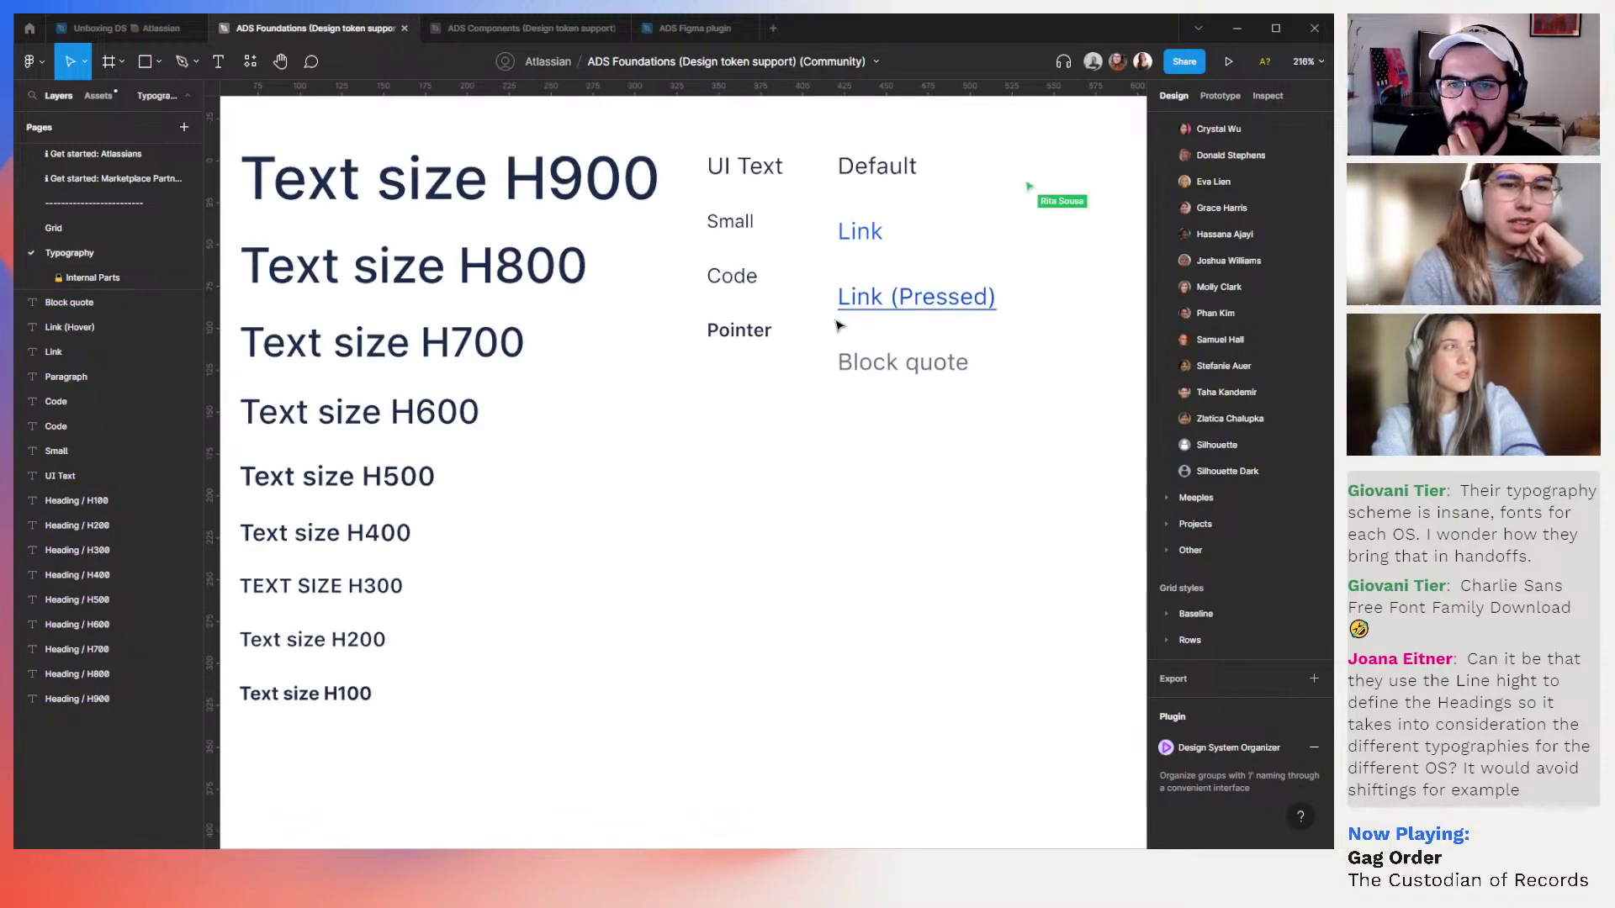
{"action": "scroll", "coordinate": [832, 324], "scroll_direction": "down", "scroll_amount": 3}
{"action": "scroll", "coordinate": [616, 406], "scroll_direction": "up", "scroll_amount": 1}
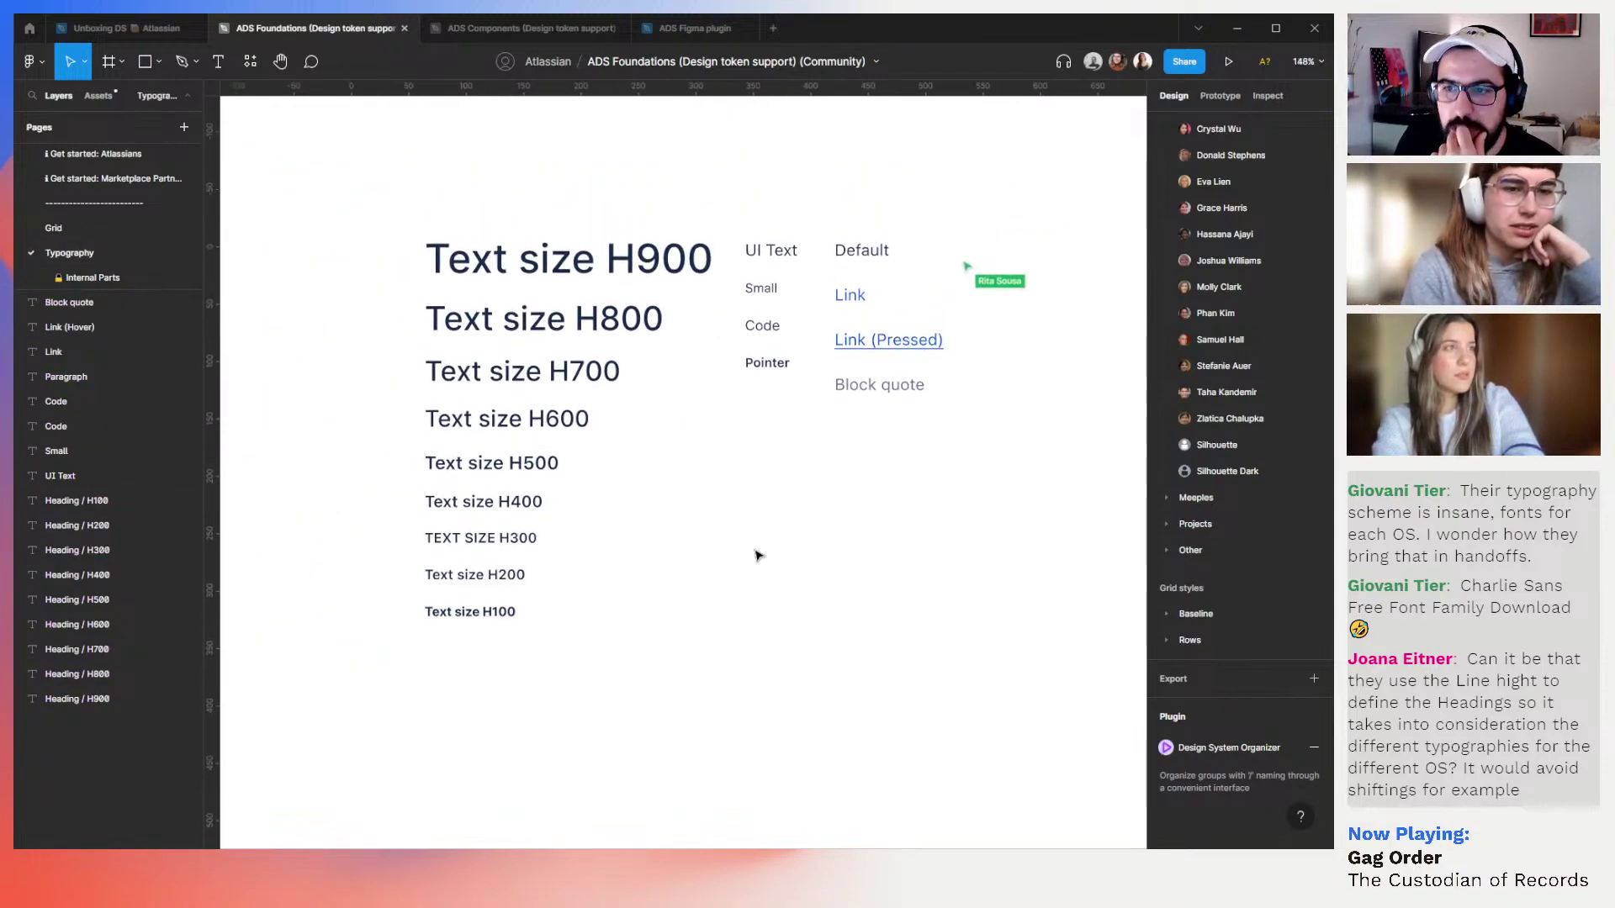
{"action": "scroll", "coordinate": [755, 555], "scroll_direction": "up", "scroll_amount": 1}
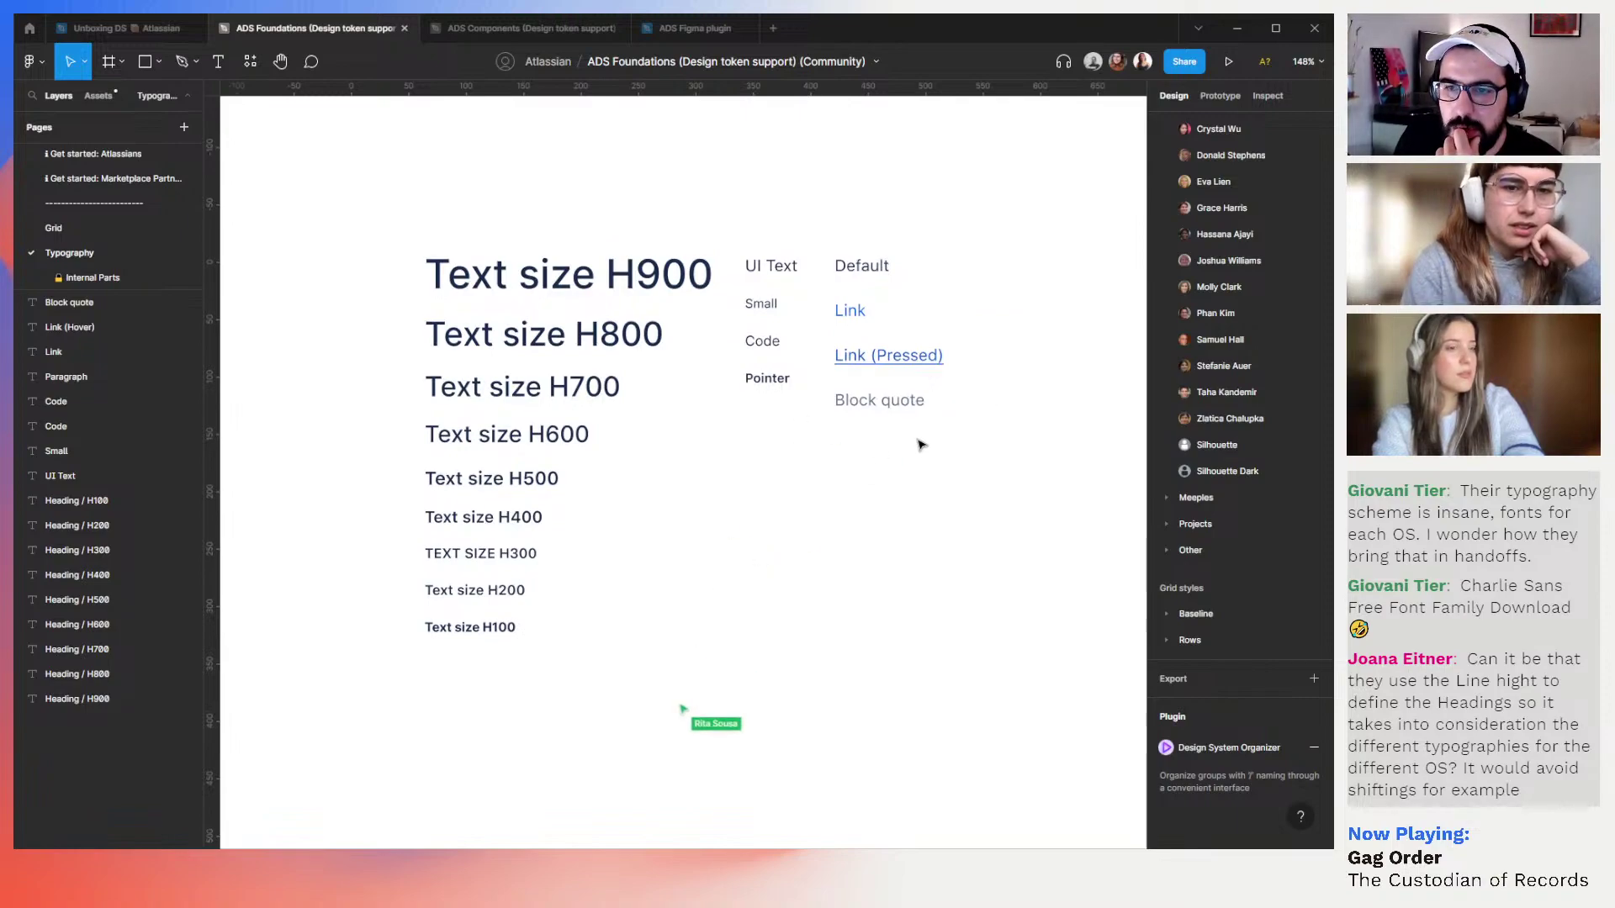
Select the H100 to H700 heading samples to check their text properties, then deselect them and look through the local styles
{"action": "left_click_drag", "start_coordinate": [580, 682], "coordinate": [490, 351]}
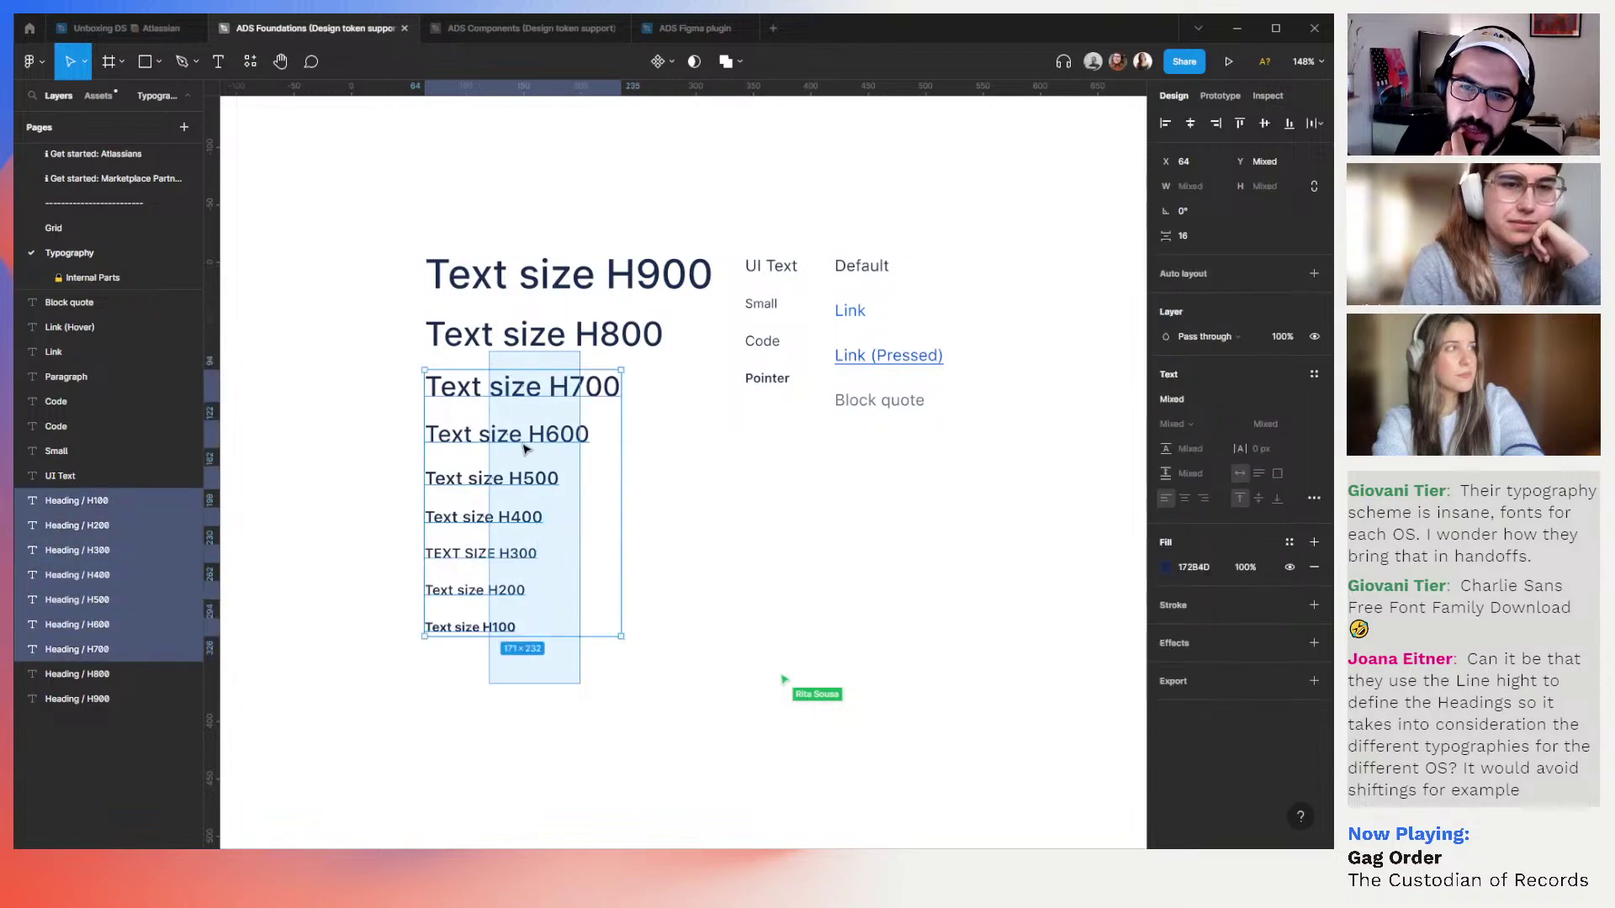
{"action": "left_click", "coordinate": [659, 440]}
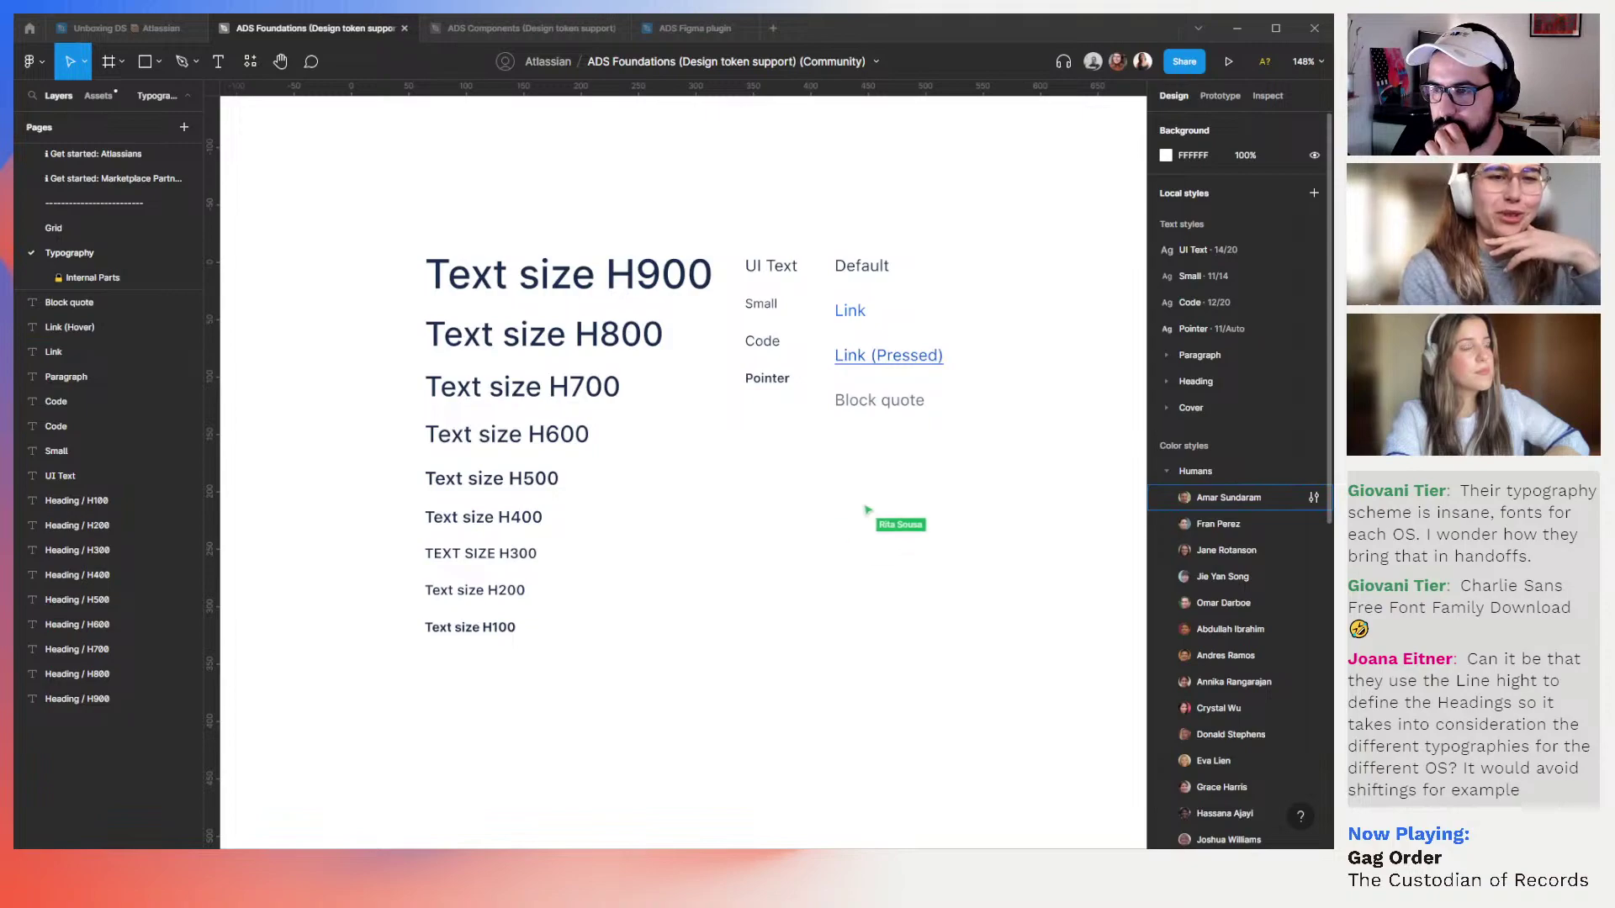
{"action": "scroll", "coordinate": [1236, 497], "scroll_direction": "down", "scroll_amount": 7}
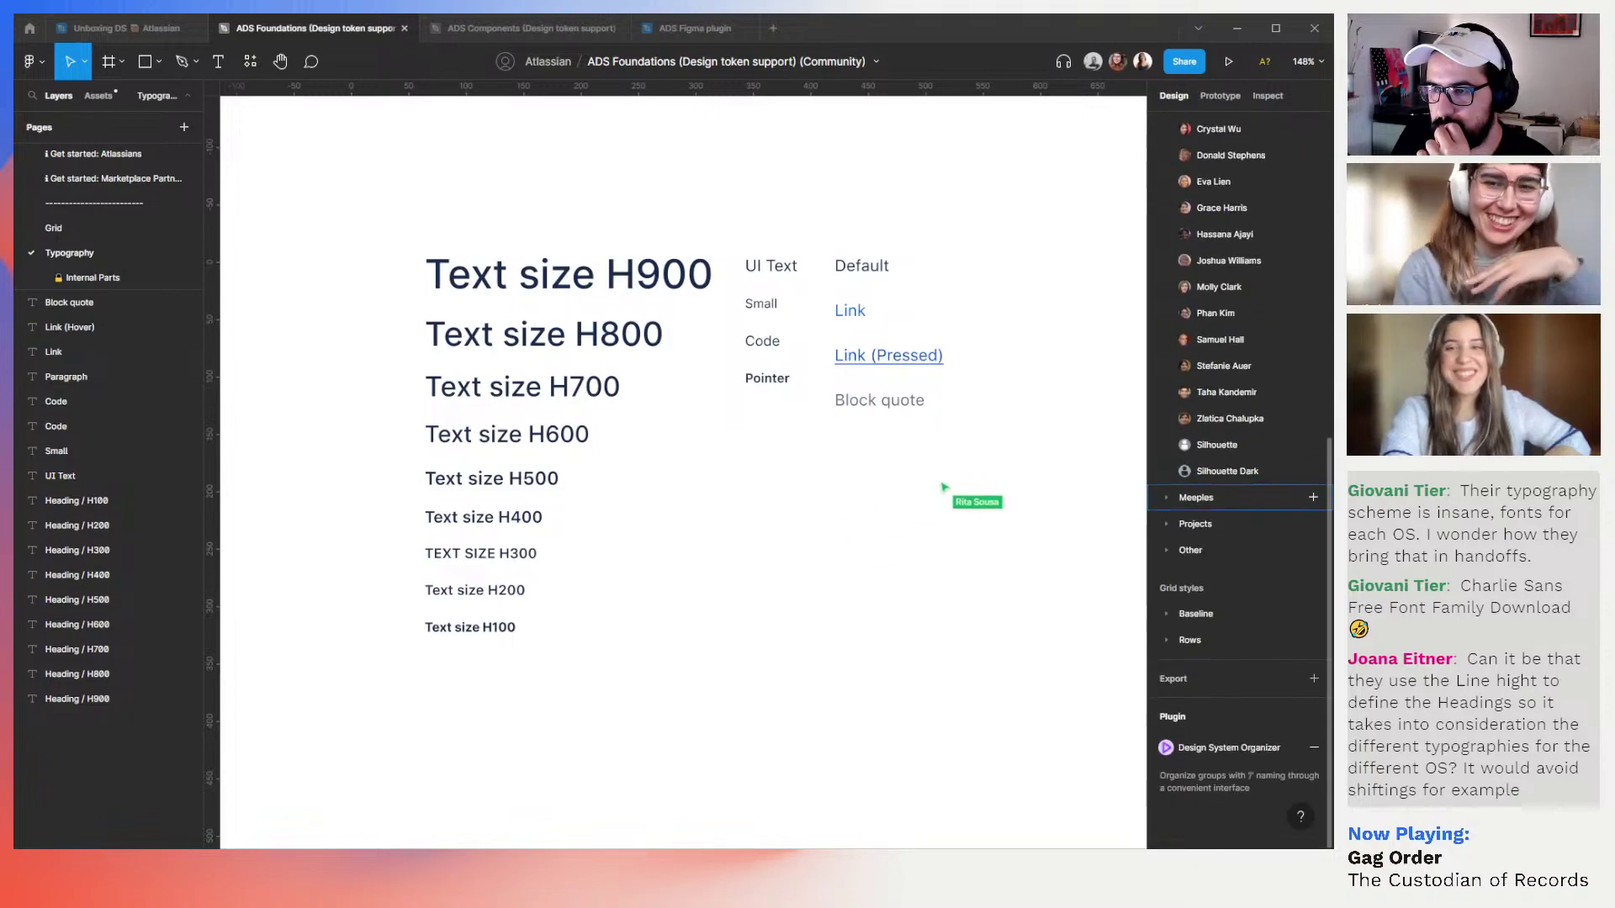
Expand the Meeples, Projects and Other color style groups and look through their entries
{"action": "left_click", "coordinate": [1168, 495]}
{"action": "scroll", "coordinate": [1202, 523], "scroll_direction": "down", "scroll_amount": 1}
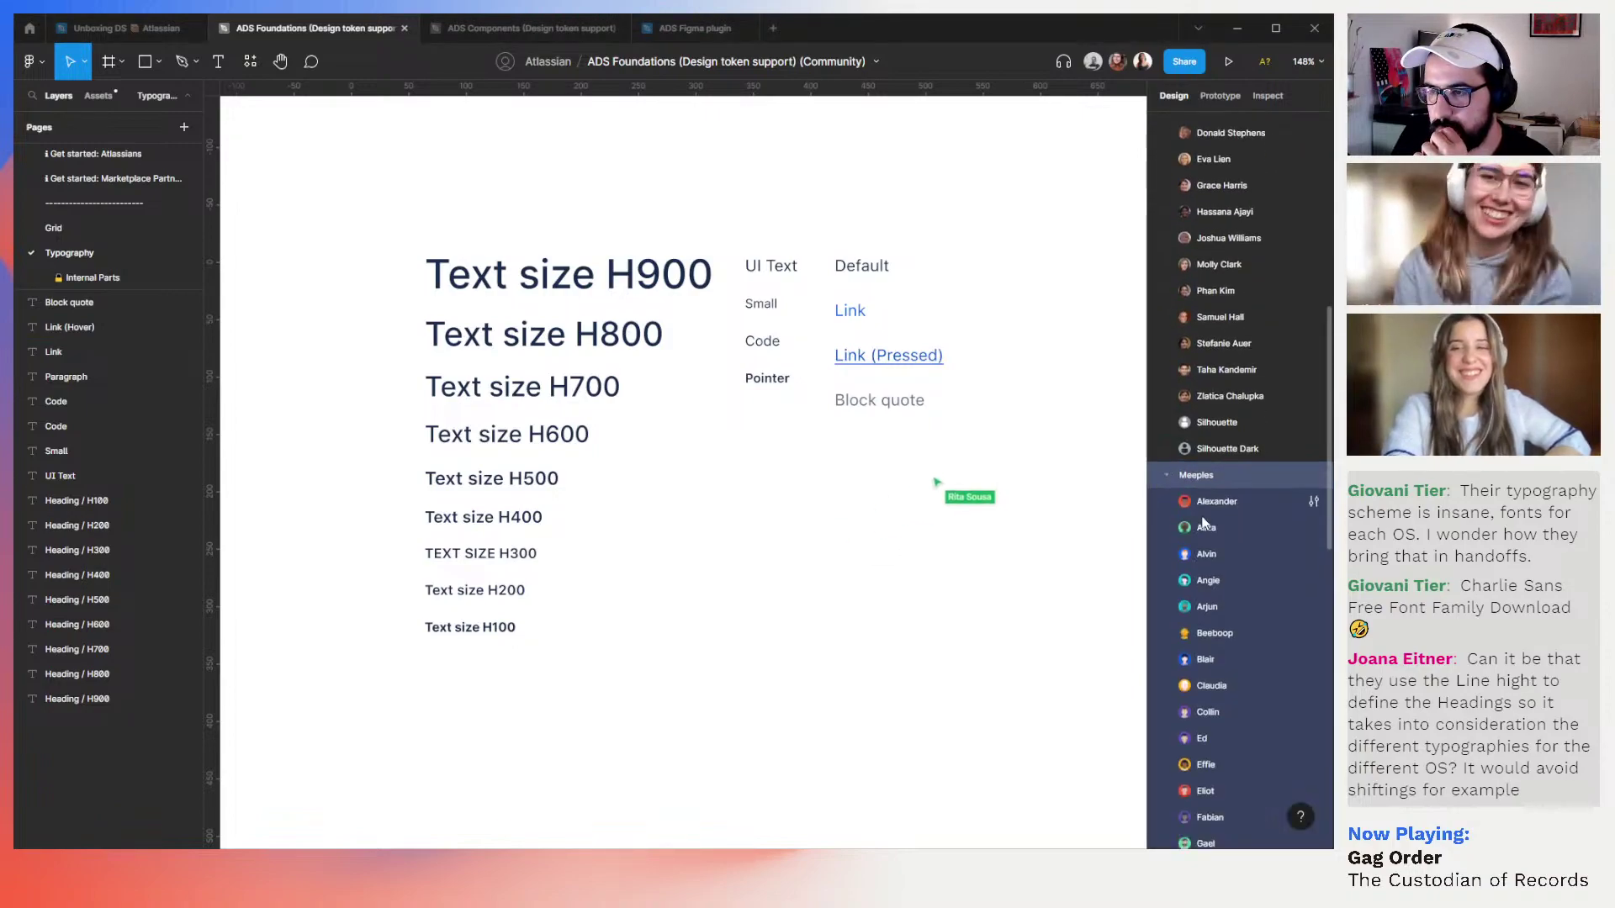
{"action": "scroll", "coordinate": [1203, 523], "scroll_direction": "down", "scroll_amount": 9}
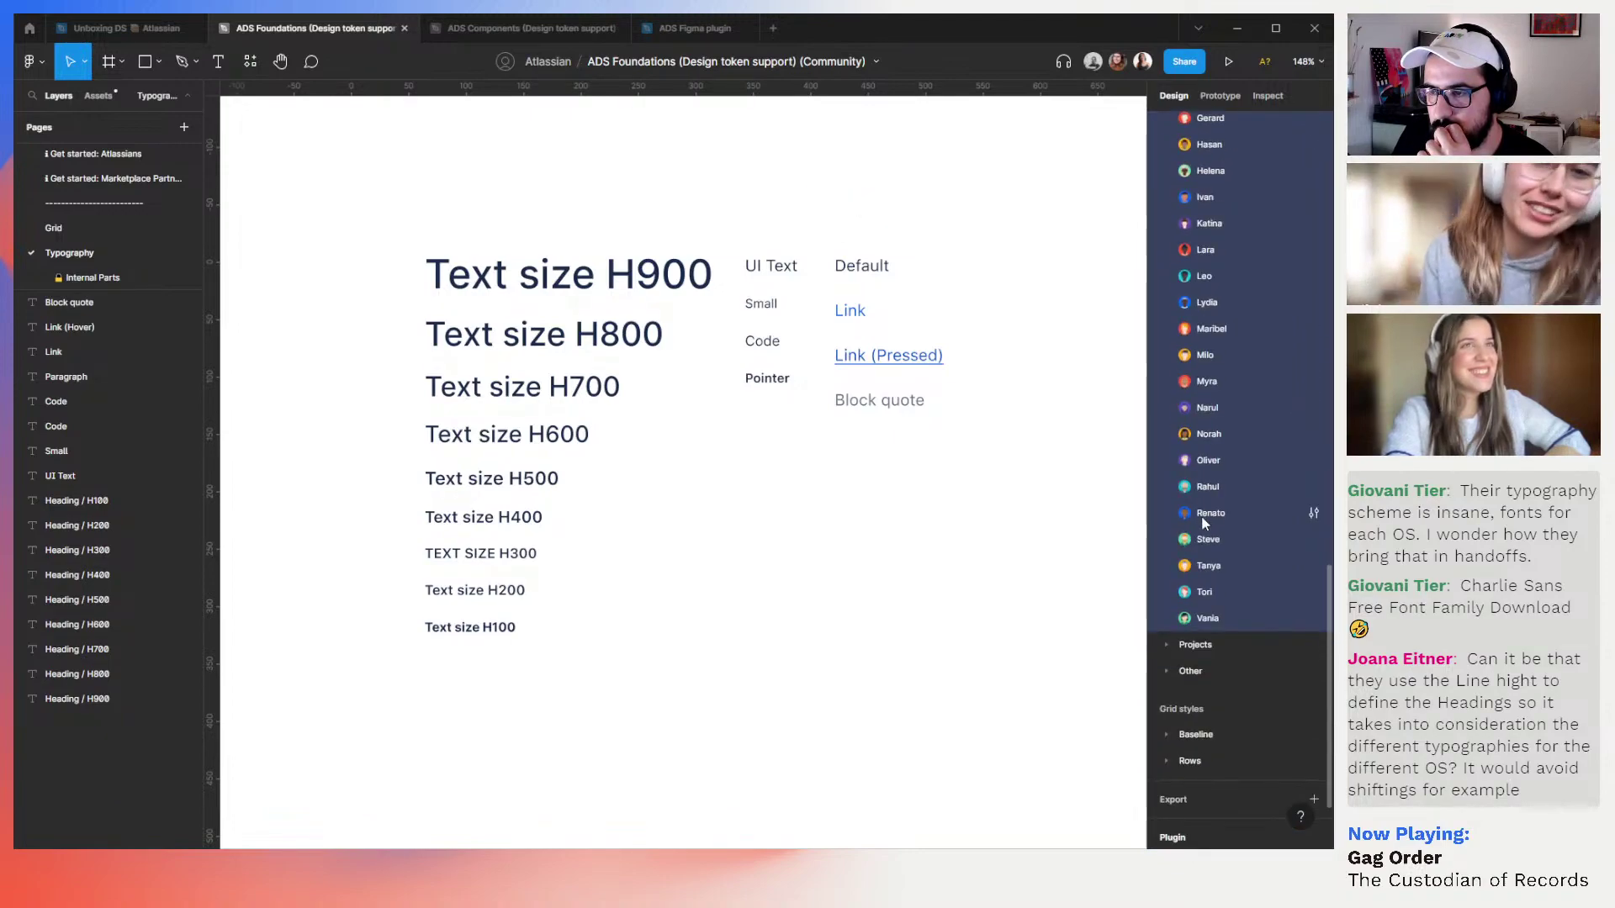
{"action": "left_click", "coordinate": [1166, 646]}
{"action": "scroll", "coordinate": [1169, 681], "scroll_direction": "down", "scroll_amount": 10}
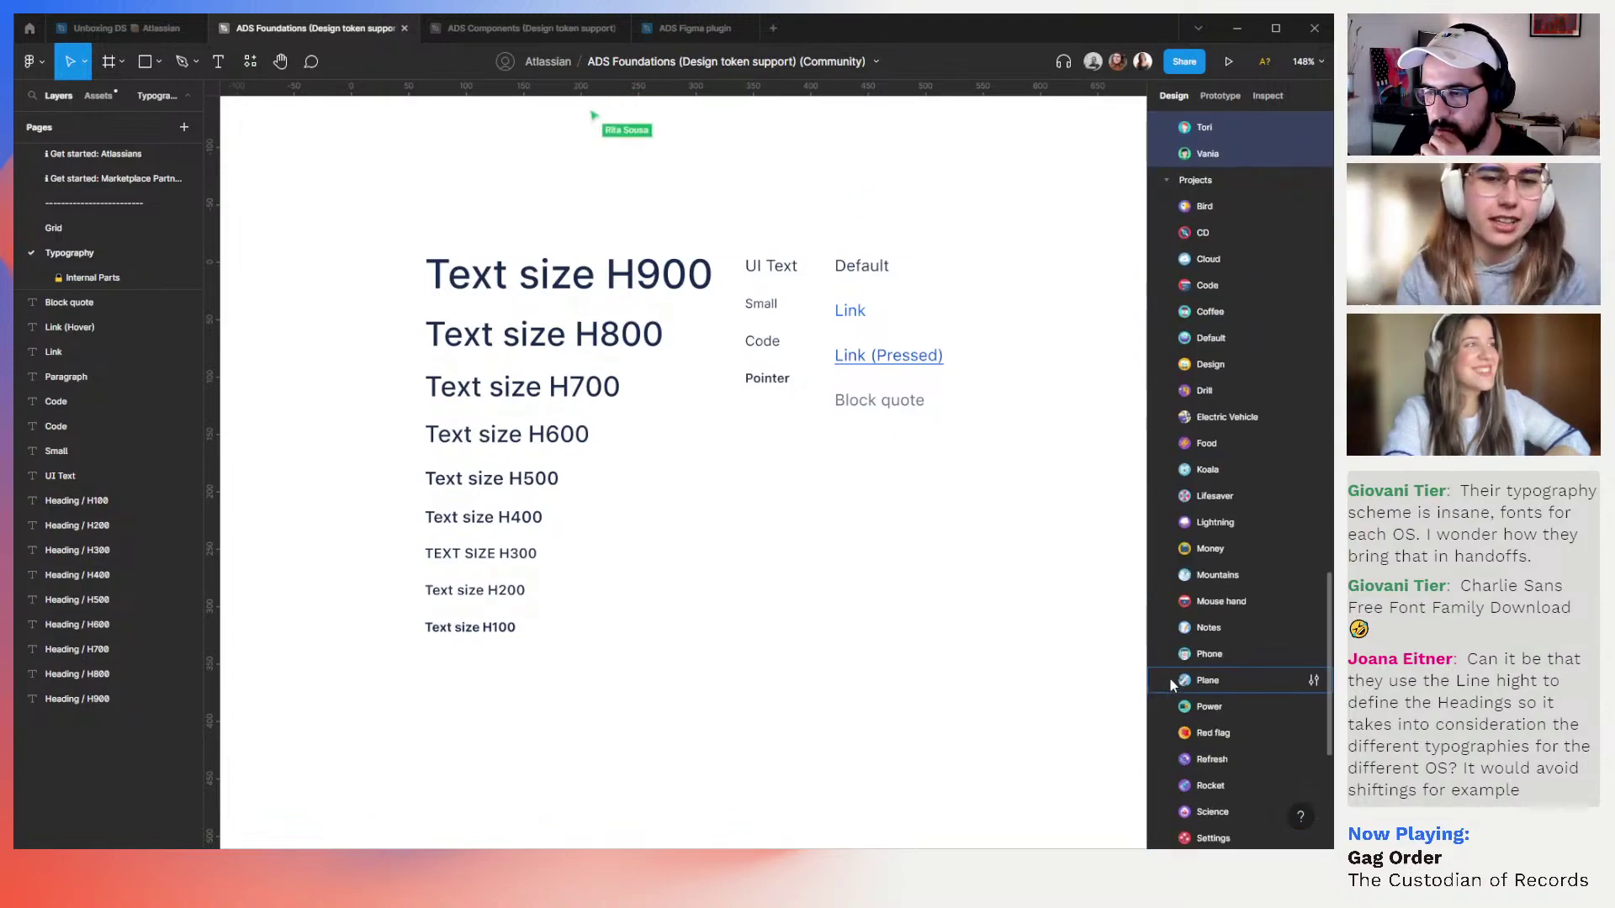
{"action": "scroll", "coordinate": [1171, 675], "scroll_direction": "down", "scroll_amount": 9}
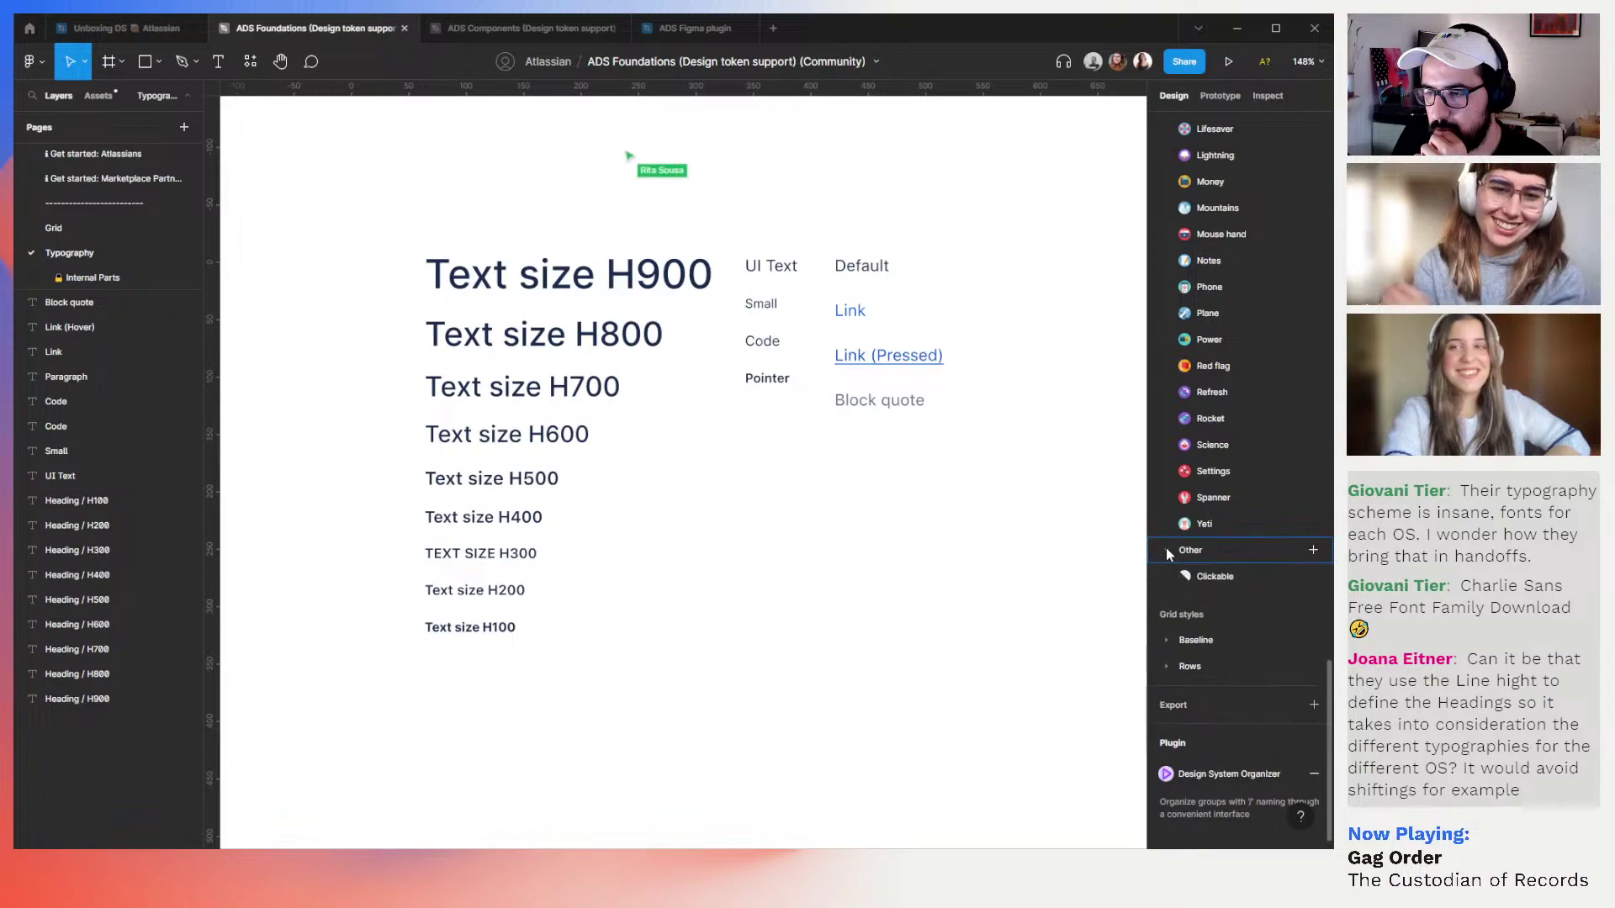
Review the color styles again, from the Humans and Meeples avatars through the Projects icons to the Clickable style
{"action": "scroll", "coordinate": [1220, 576], "scroll_direction": "up", "scroll_amount": 20}
{"action": "scroll", "coordinate": [1222, 582], "scroll_direction": "down", "scroll_amount": 8}
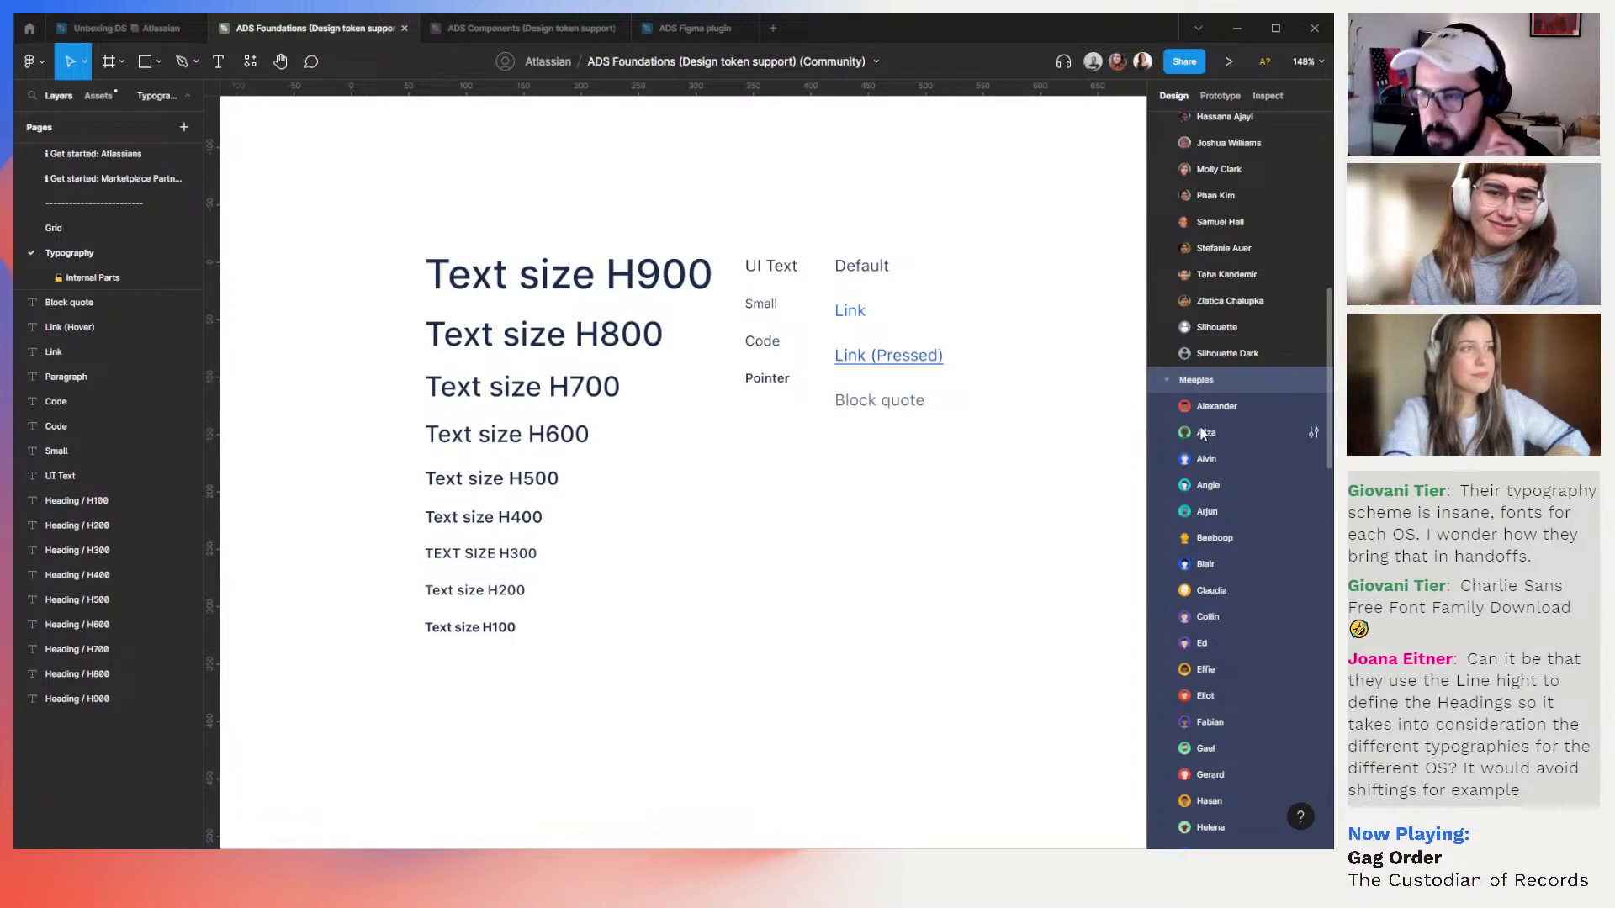
{"action": "scroll", "coordinate": [1204, 432], "scroll_direction": "down", "scroll_amount": 3}
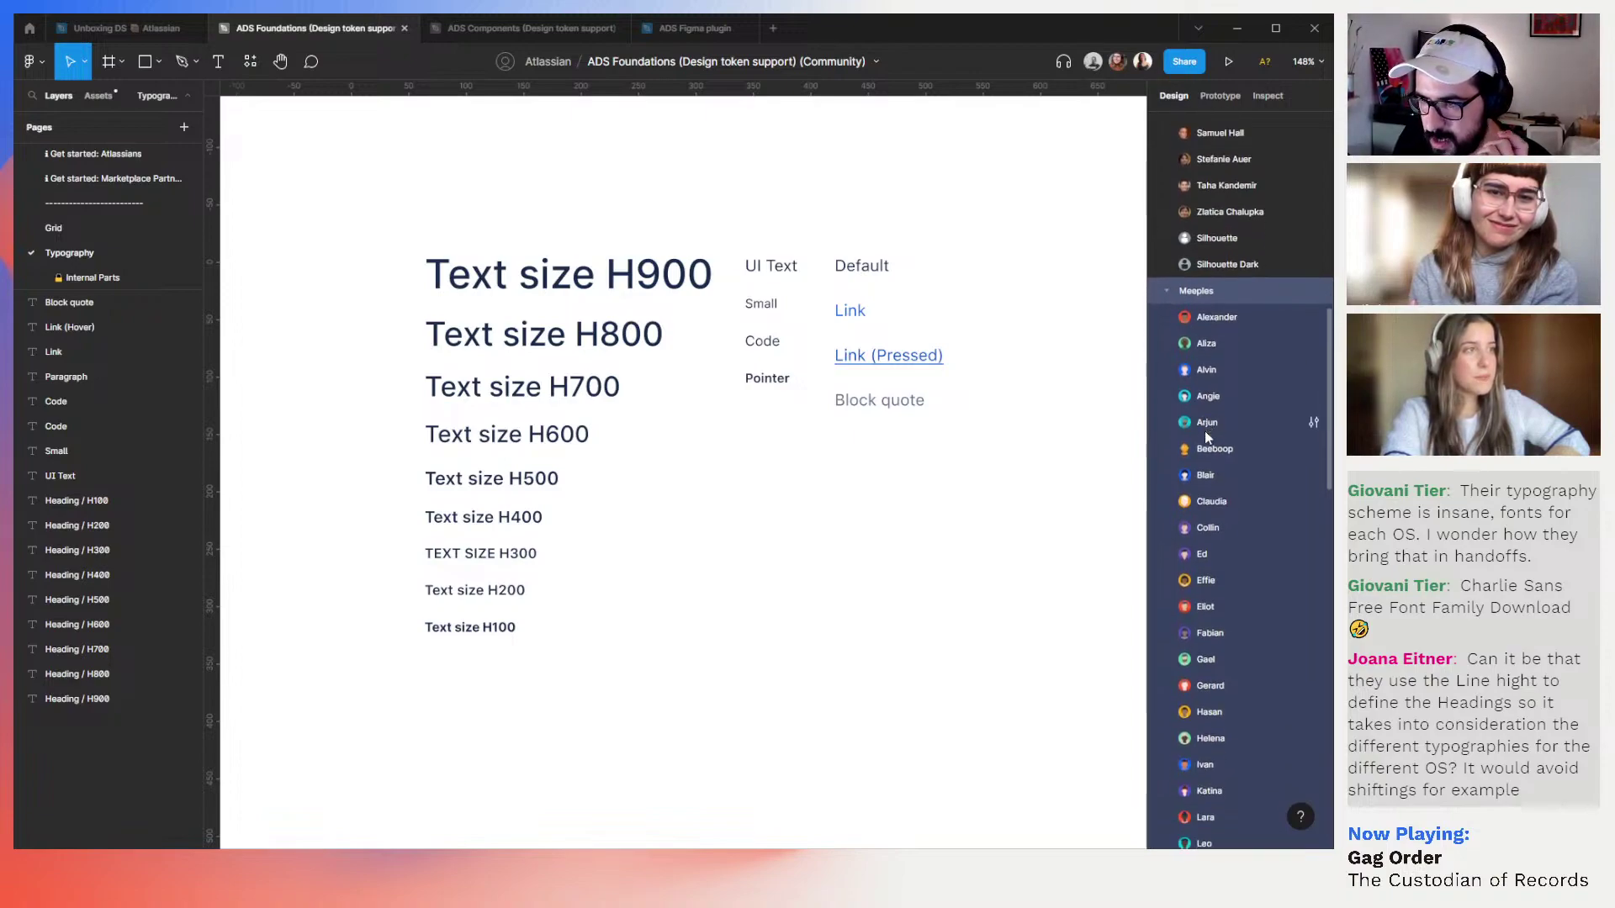
{"action": "scroll", "coordinate": [1218, 418], "scroll_direction": "down", "scroll_amount": 3}
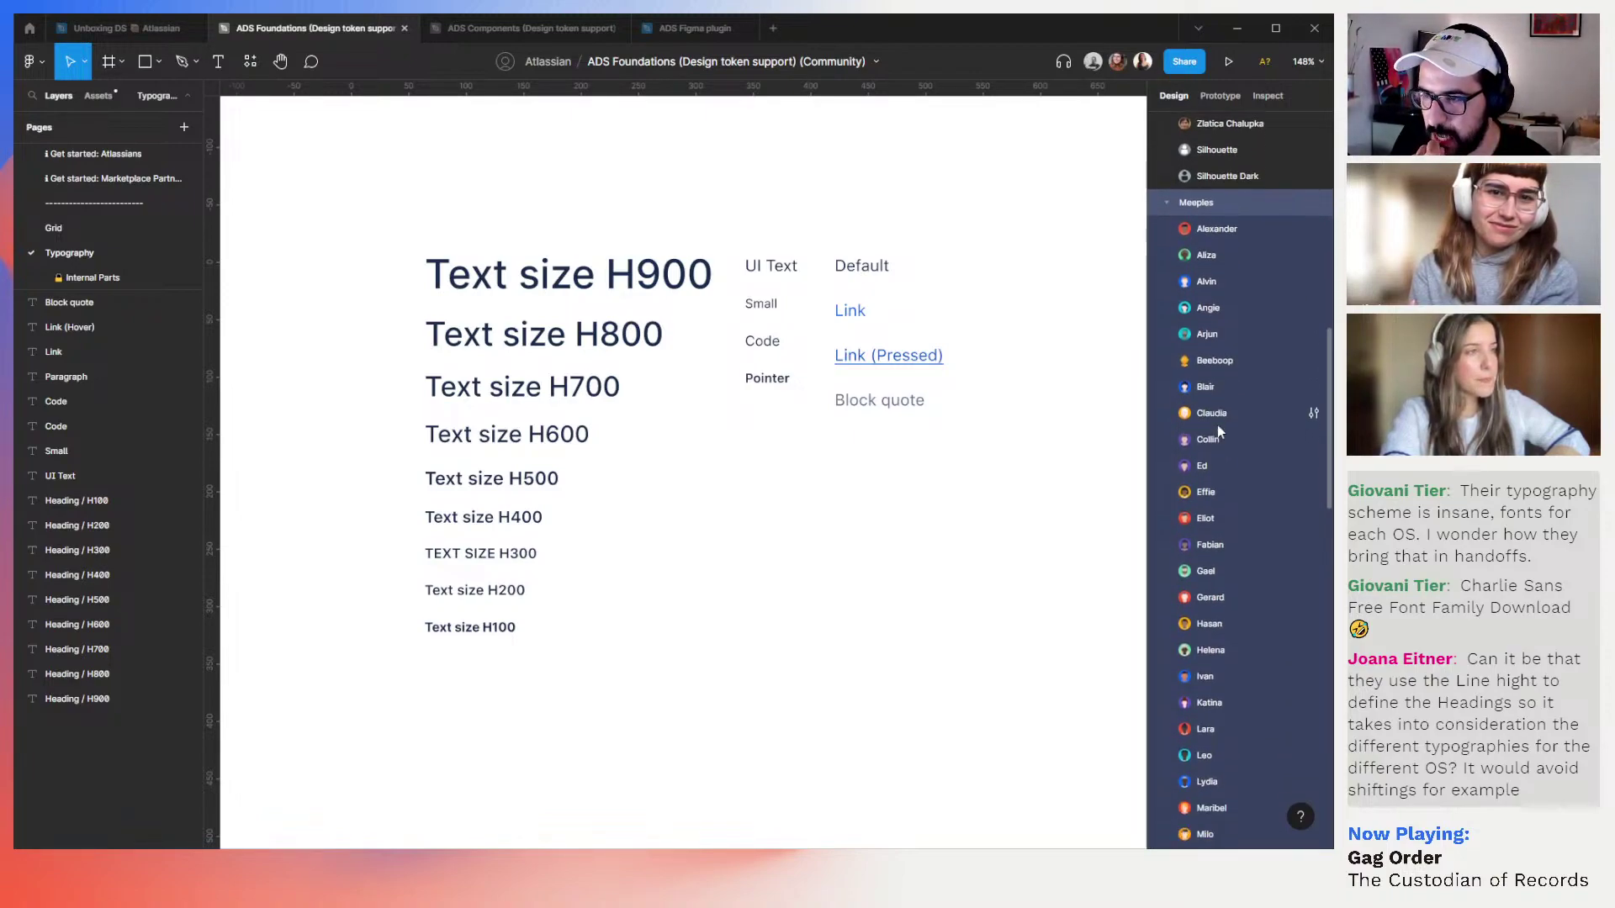
{"action": "scroll", "coordinate": [1218, 431], "scroll_direction": "down", "scroll_amount": 20}
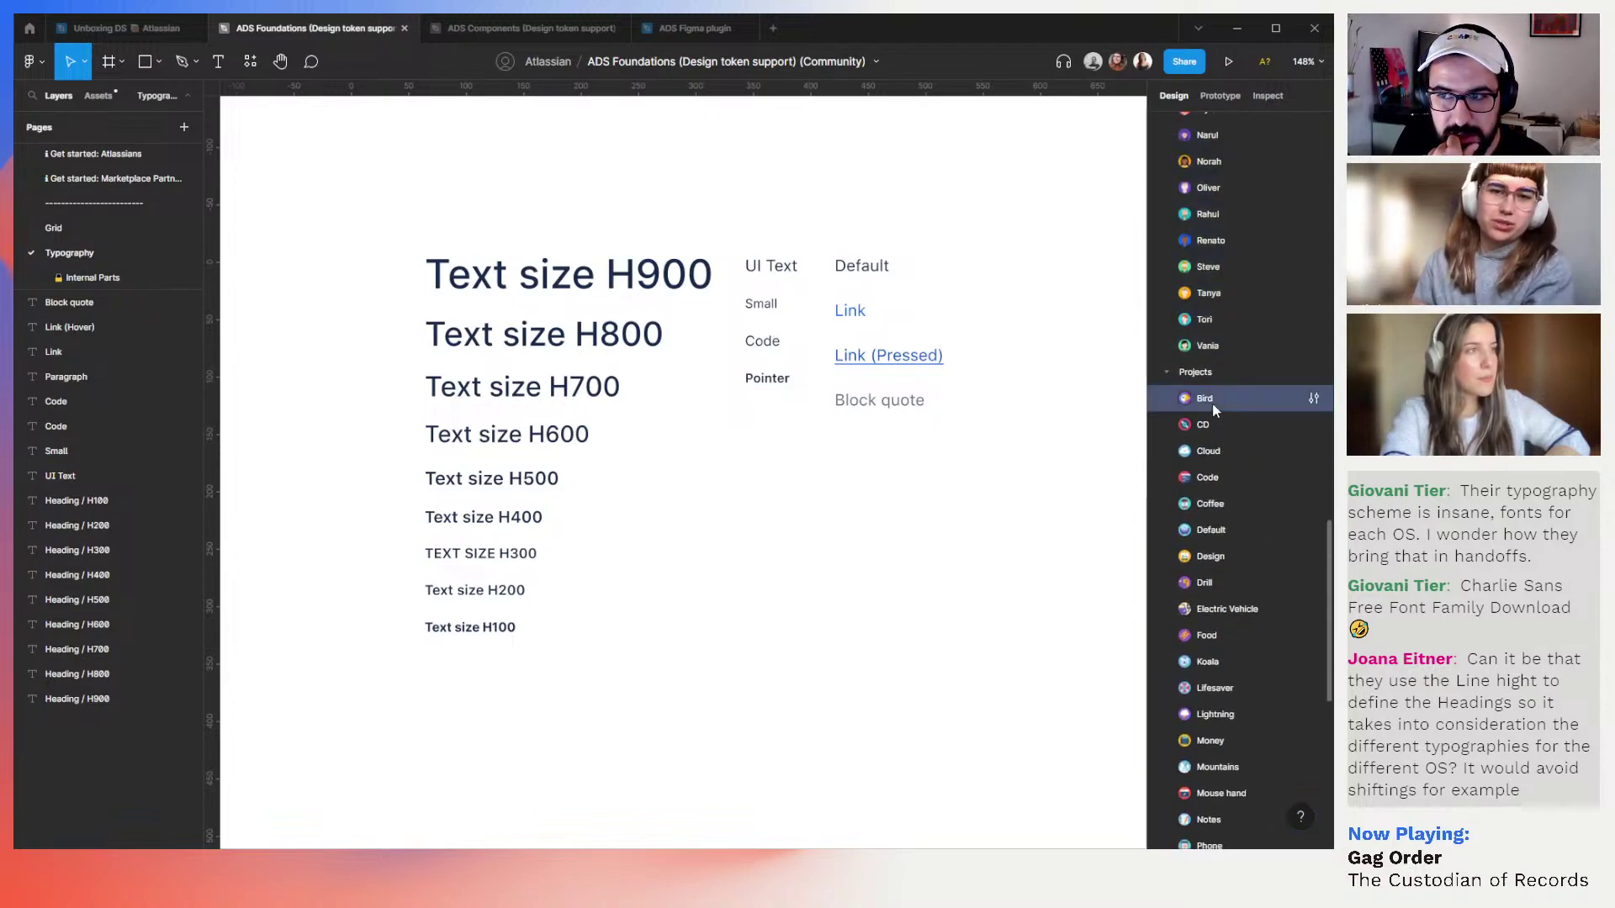
{"action": "scroll", "coordinate": [1213, 404], "scroll_direction": "down", "scroll_amount": 3}
{"action": "scroll", "coordinate": [1213, 409], "scroll_direction": "down", "scroll_amount": 5}
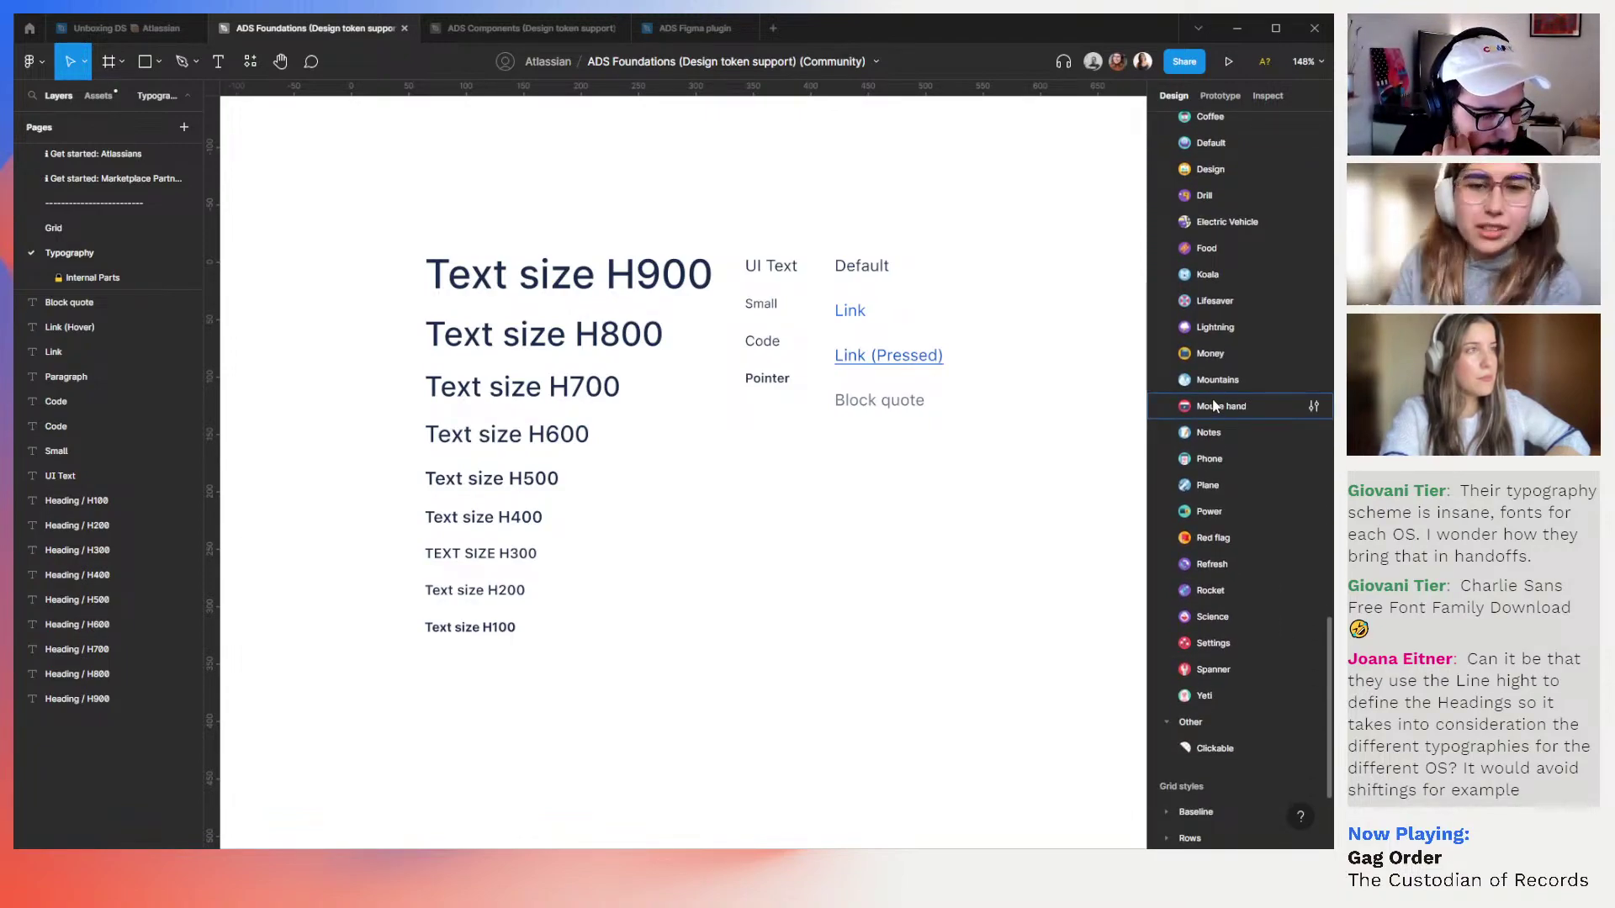
{"action": "scroll", "coordinate": [1217, 441], "scroll_direction": "down", "scroll_amount": 4}
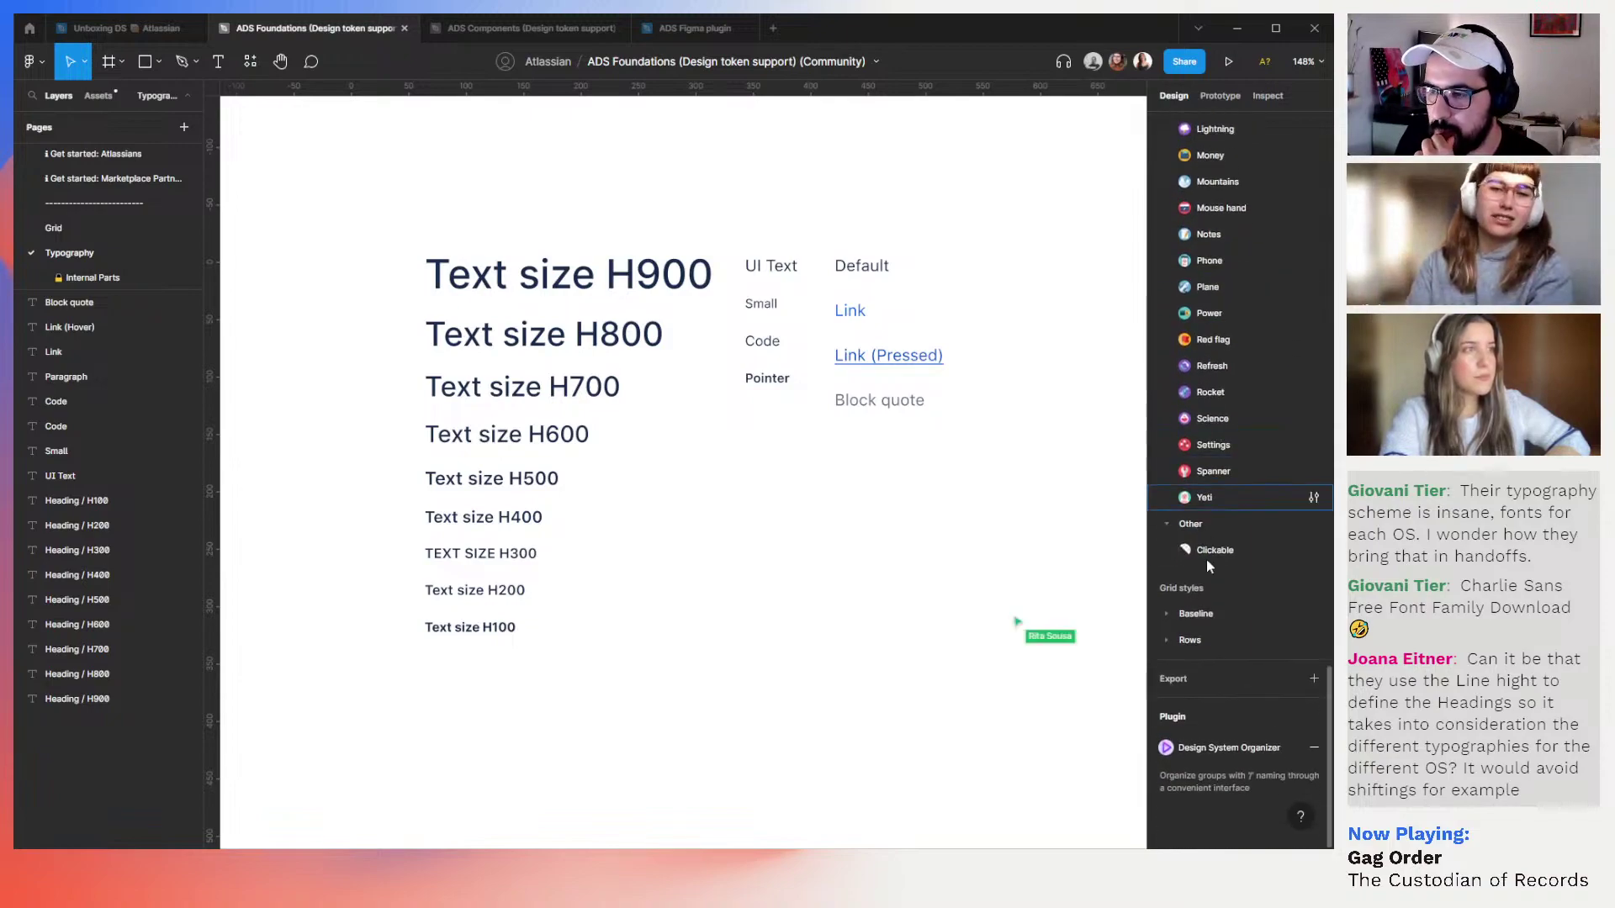
Expand the Baseline and Rows grid style groups to view the grid styles they contain
{"action": "left_click", "coordinate": [1178, 613]}
{"action": "scroll", "coordinate": [1177, 618], "scroll_direction": "down", "scroll_amount": 1}
{"action": "scroll", "coordinate": [1178, 619], "scroll_direction": "down", "scroll_amount": 1}
{"action": "left_click", "coordinate": [1175, 640]}
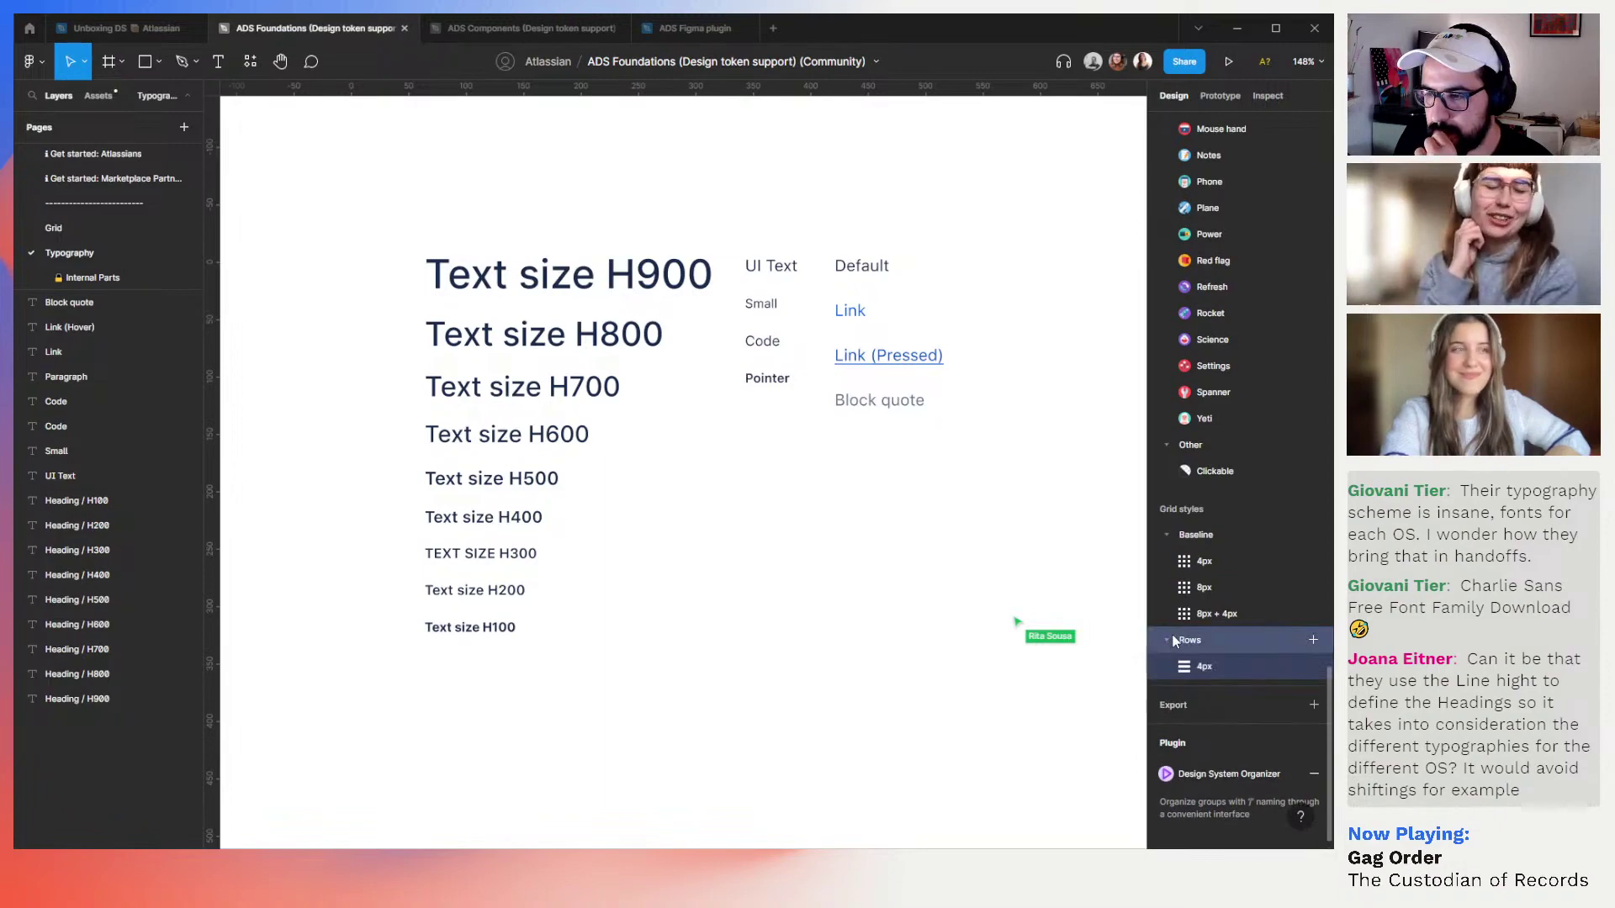
{"action": "scroll", "coordinate": [1194, 614], "scroll_direction": "down", "scroll_amount": 1}
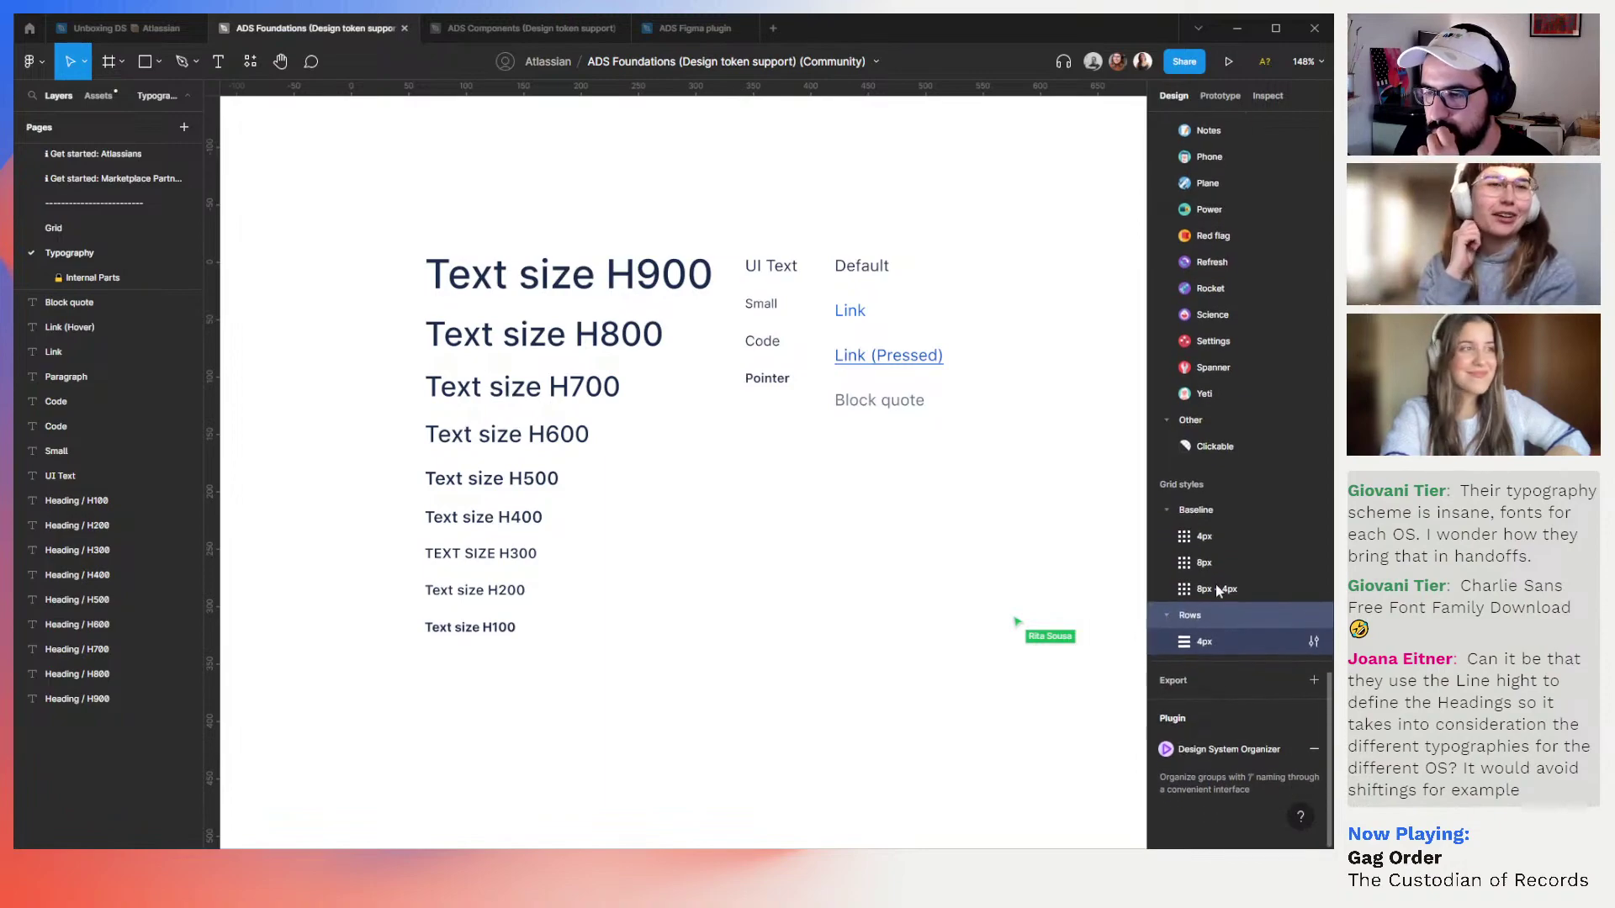
Briefly visit the Grid page, return to Typography, and collapse the Humans, Meeples and Projects color style groups
{"action": "left_click", "coordinate": [53, 228]}
{"action": "left_click", "coordinate": [59, 254]}
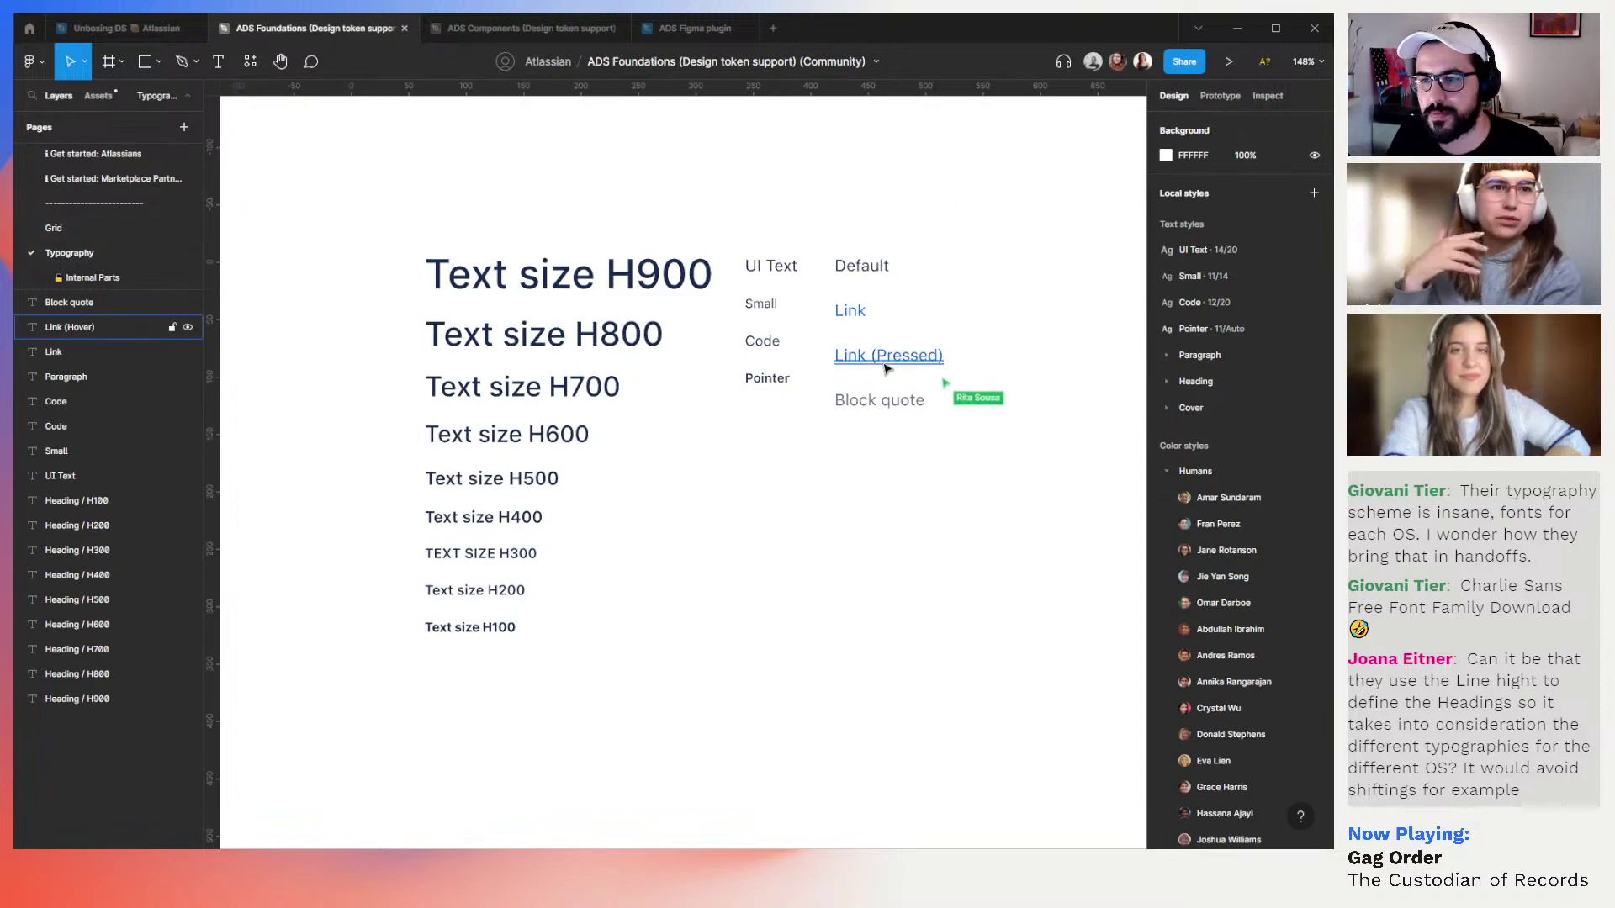
{"action": "left_click", "coordinate": [1167, 471]}
{"action": "left_click", "coordinate": [1166, 496]}
{"action": "left_click", "coordinate": [1167, 524]}
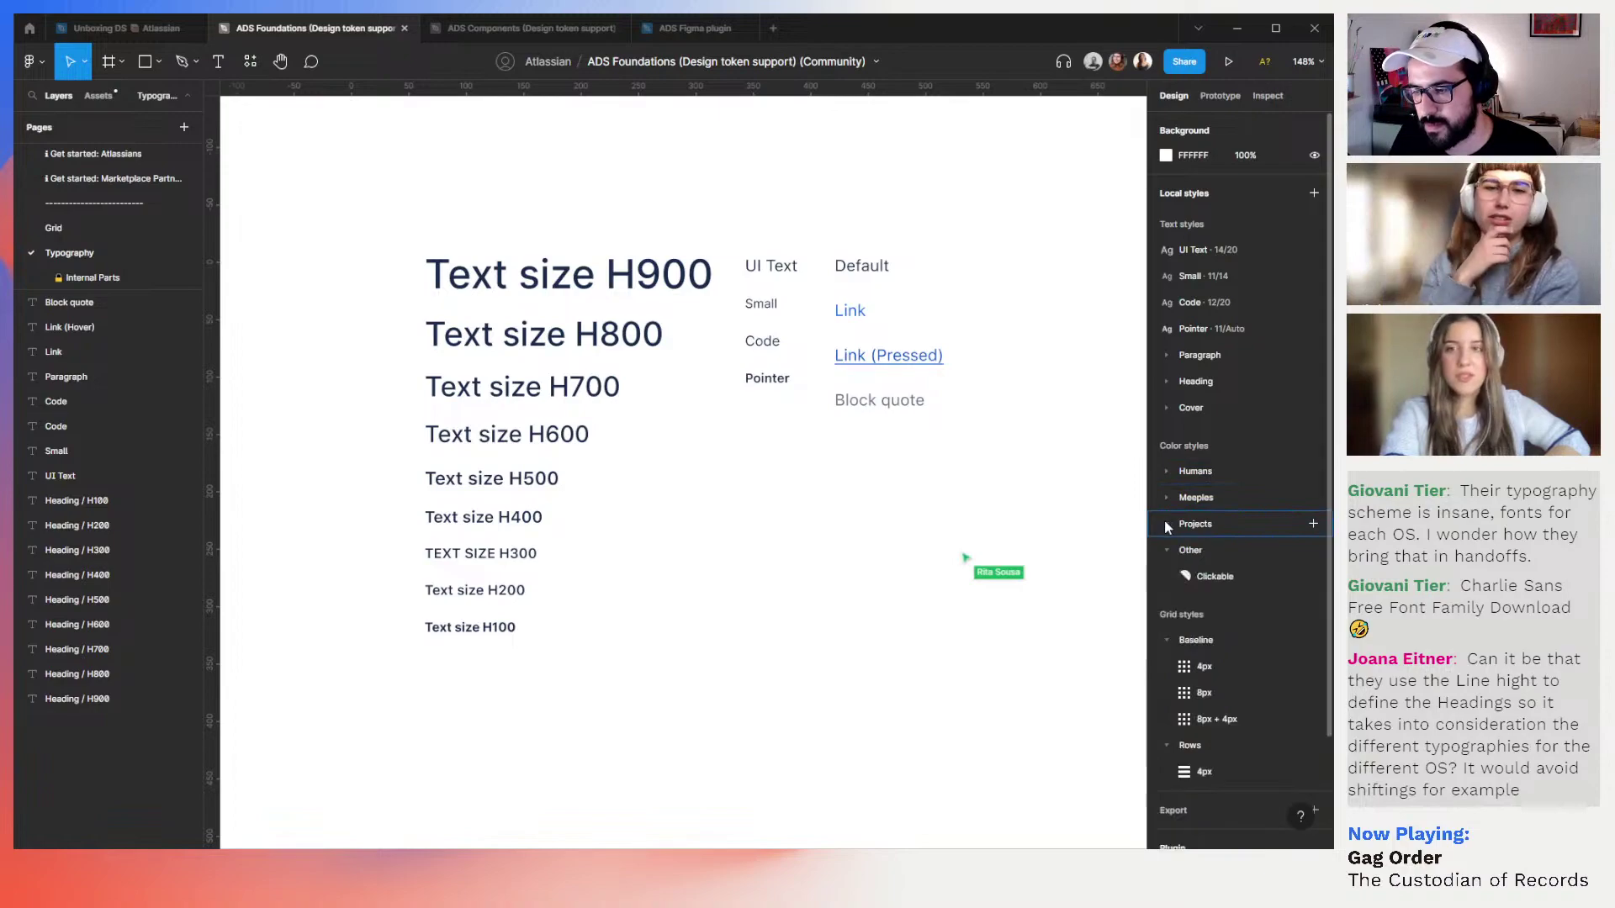
Open the Grid page and show layout grids to view the Baseline and Rows samples, with nothing selected
{"action": "left_click", "coordinate": [64, 227]}
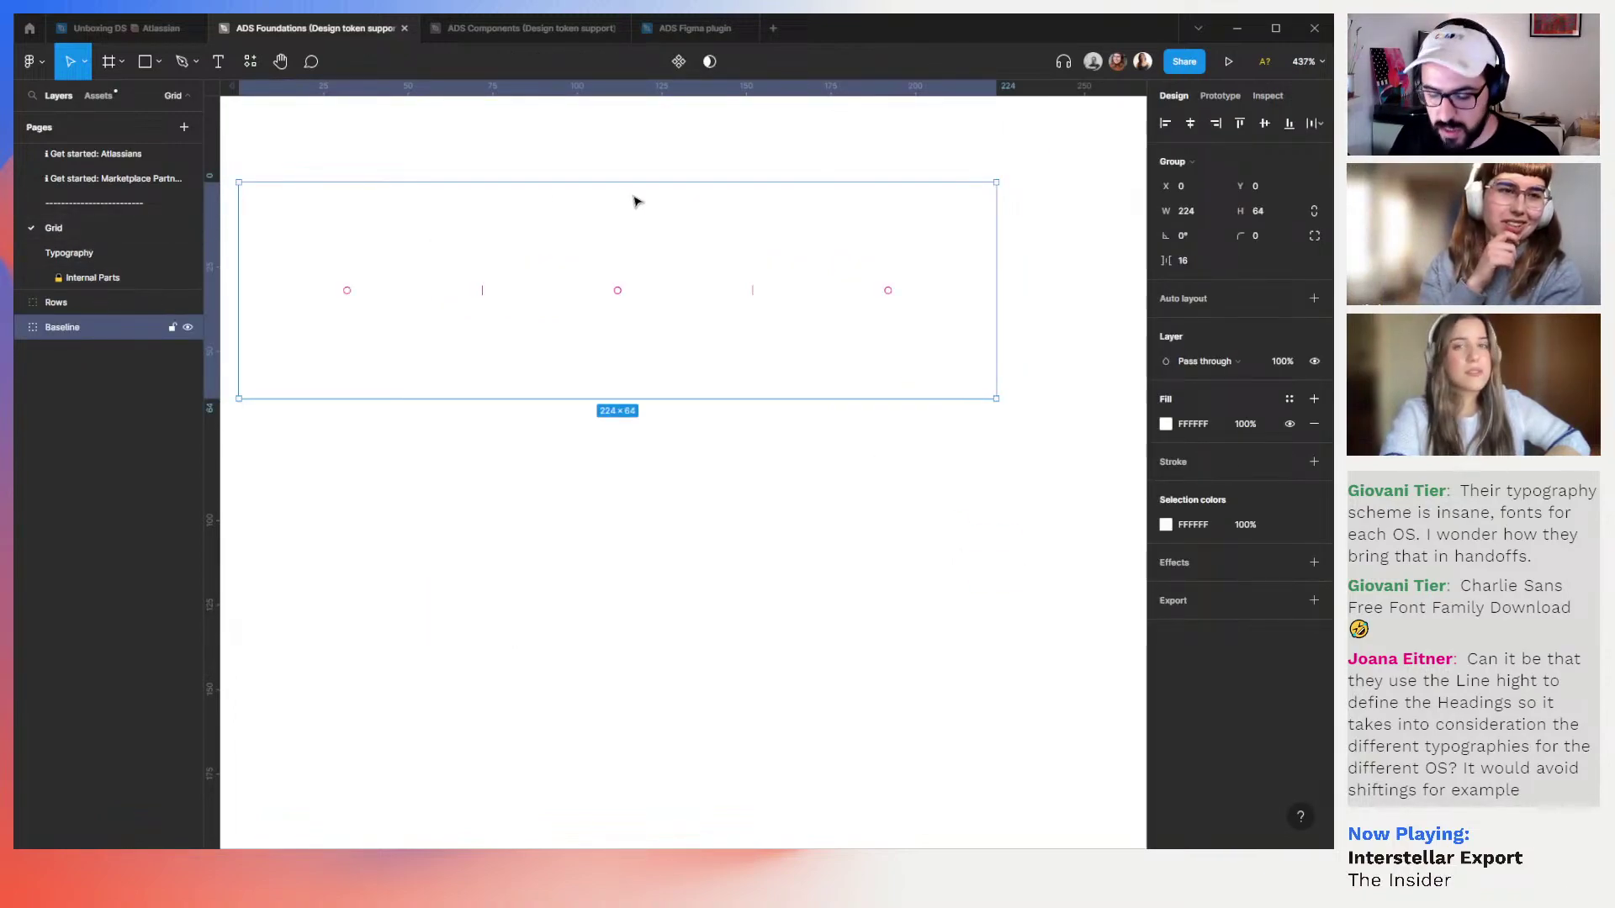
{"action": "key", "text": "ctrl+shift+4"}
{"action": "left_click_drag", "start_coordinate": [613, 476], "coordinate": [638, 519]}
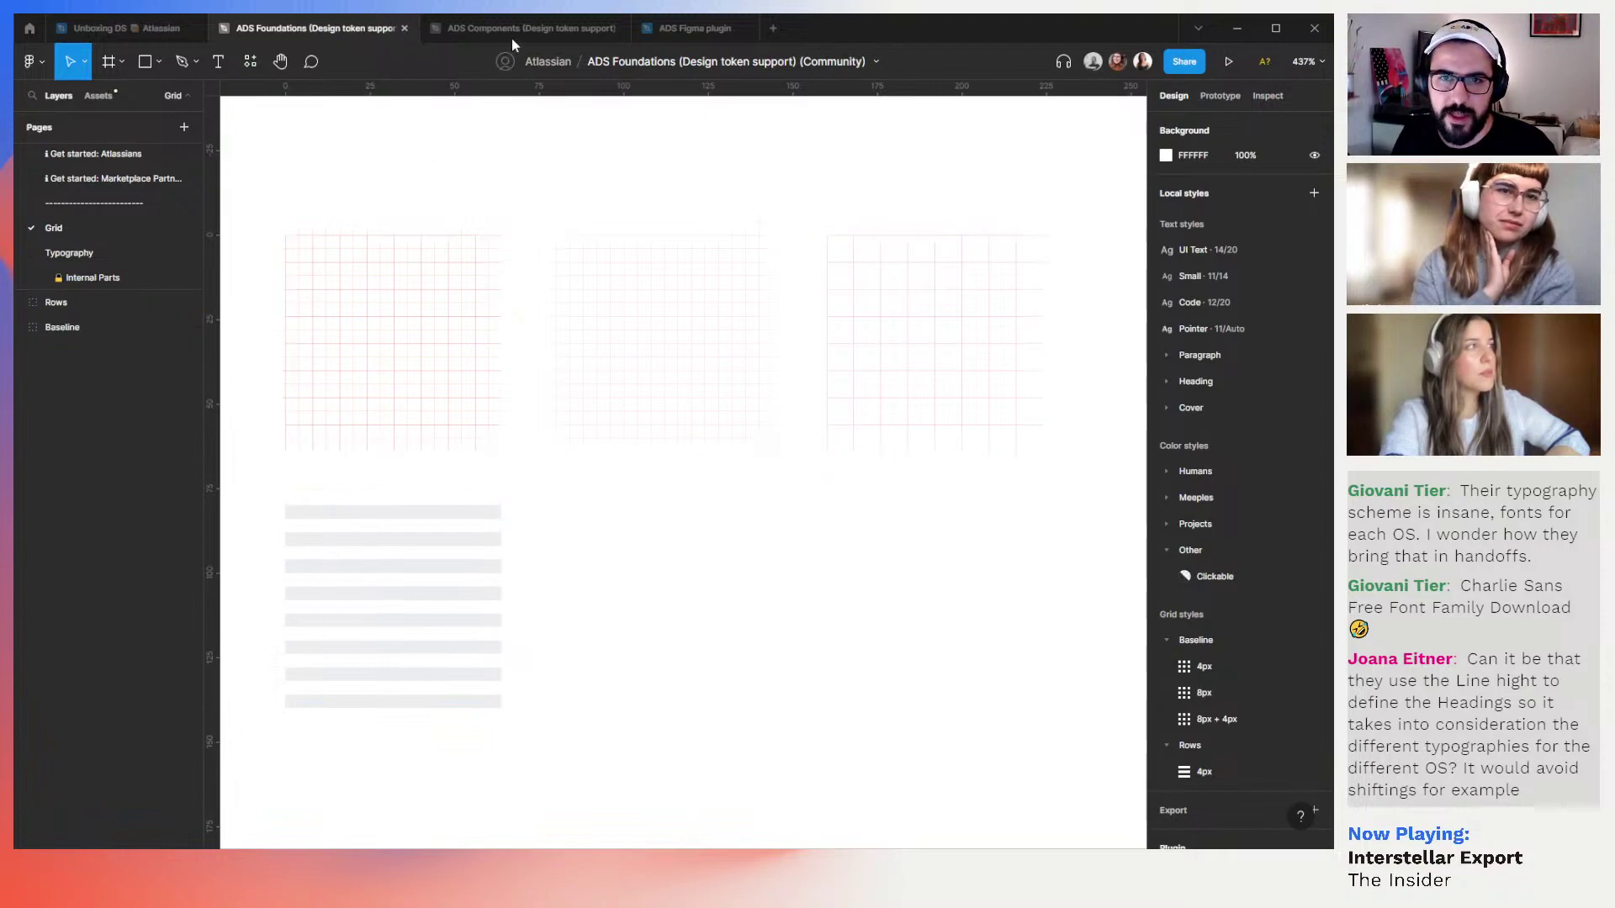
Switch to the ADS Components file and hide the layout grids on its Get started: Atlassians page
{"action": "mouse_move", "coordinate": [513, 37]}
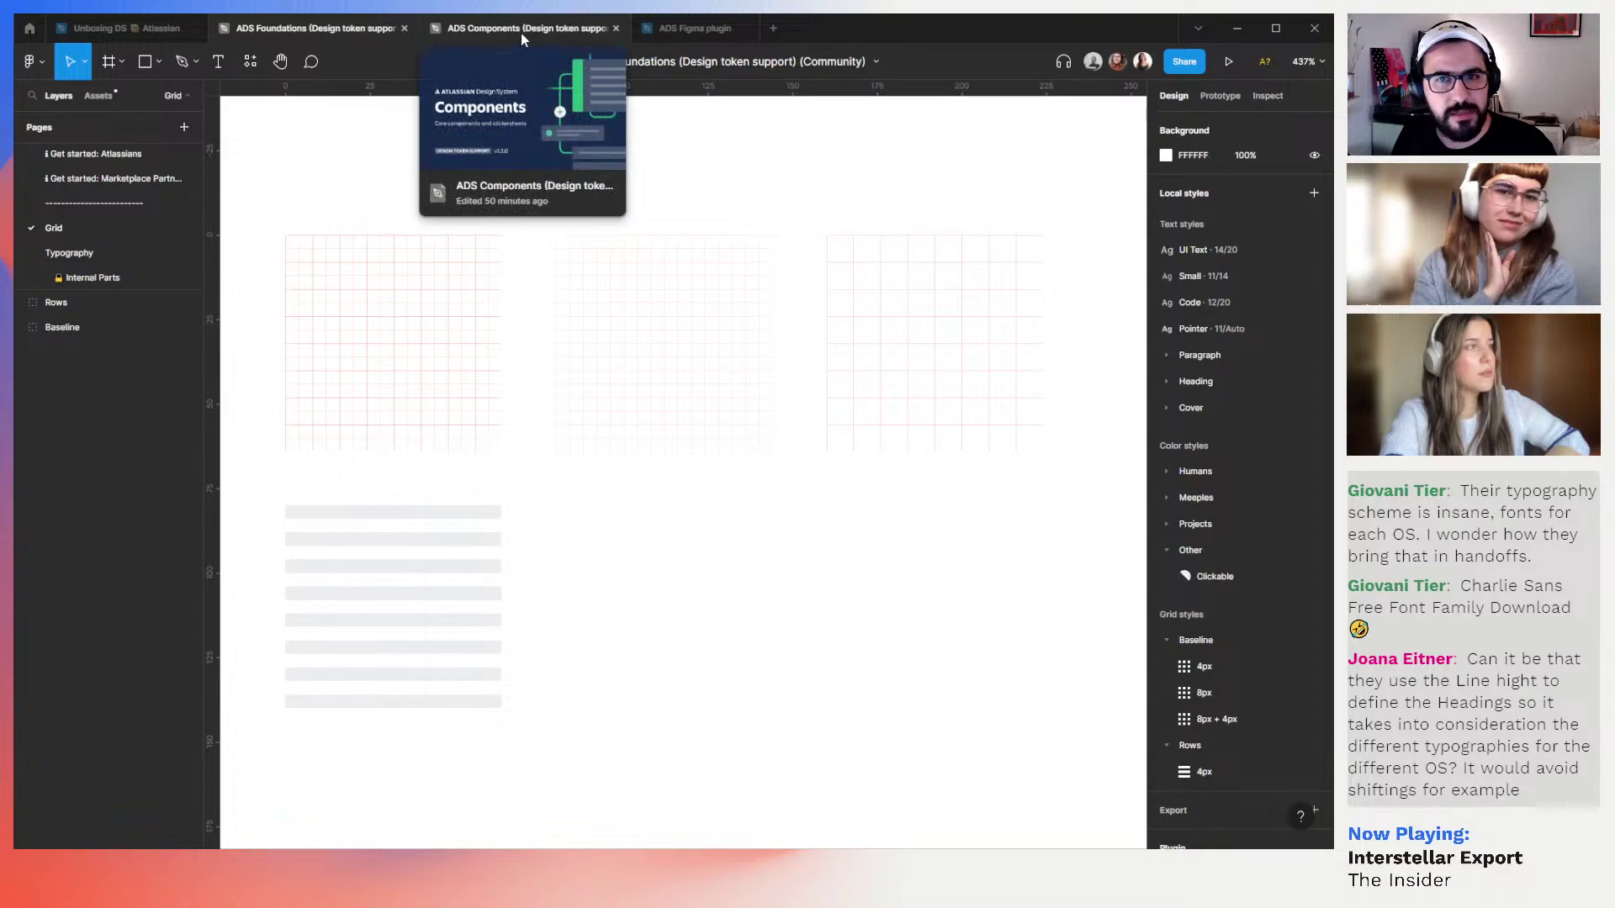
{"action": "left_click", "coordinate": [522, 33]}
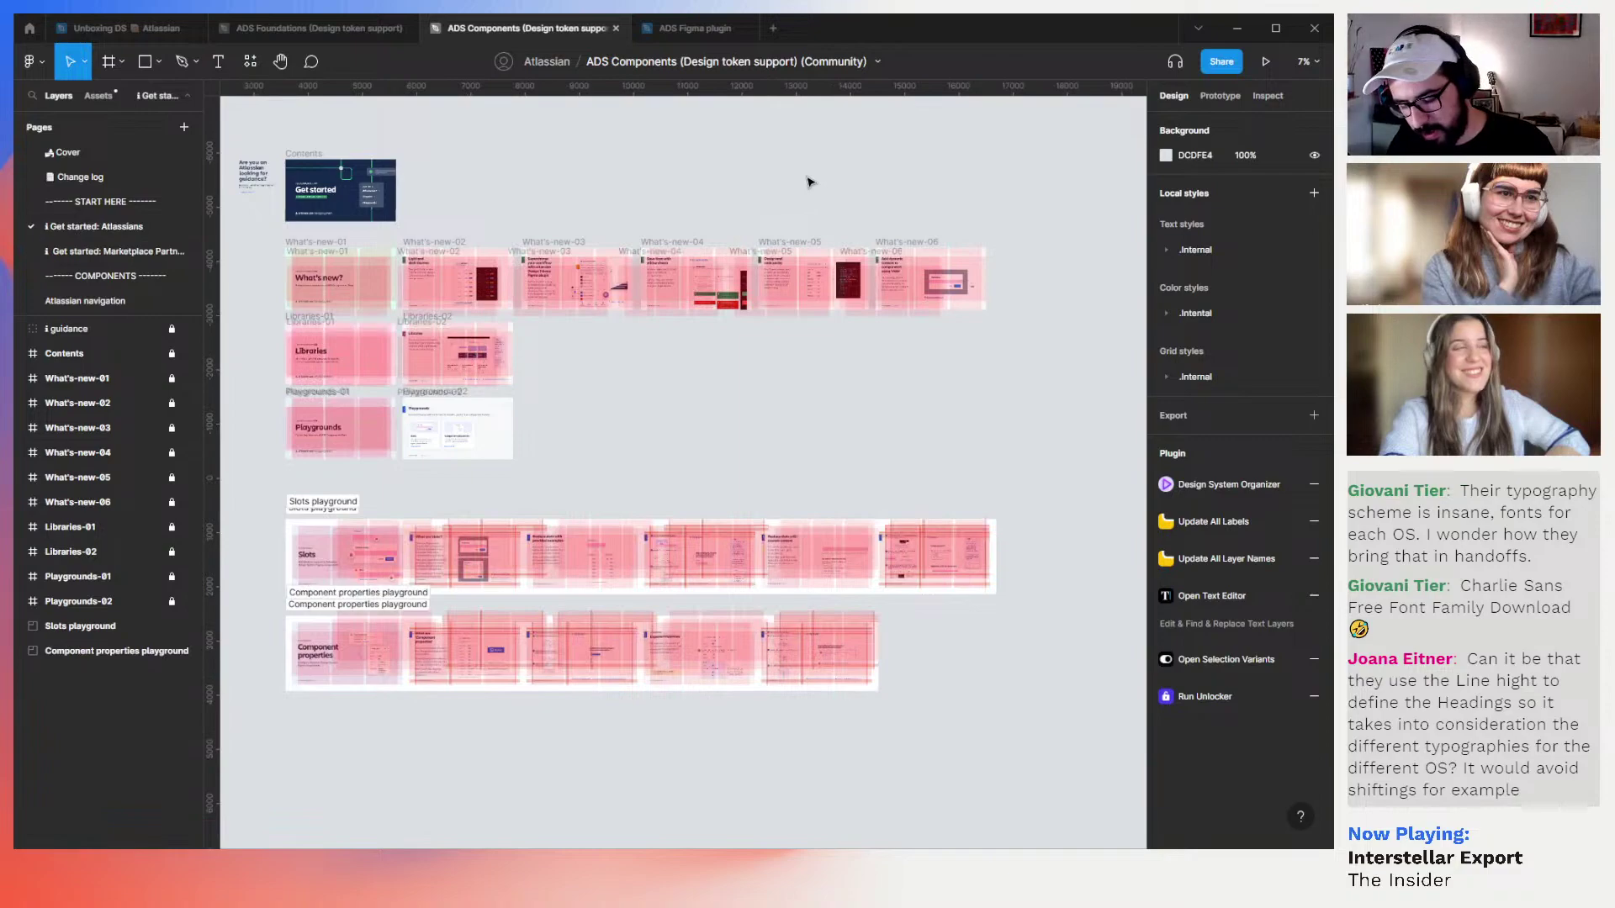
{"action": "key", "text": "ctrl+shift+4"}
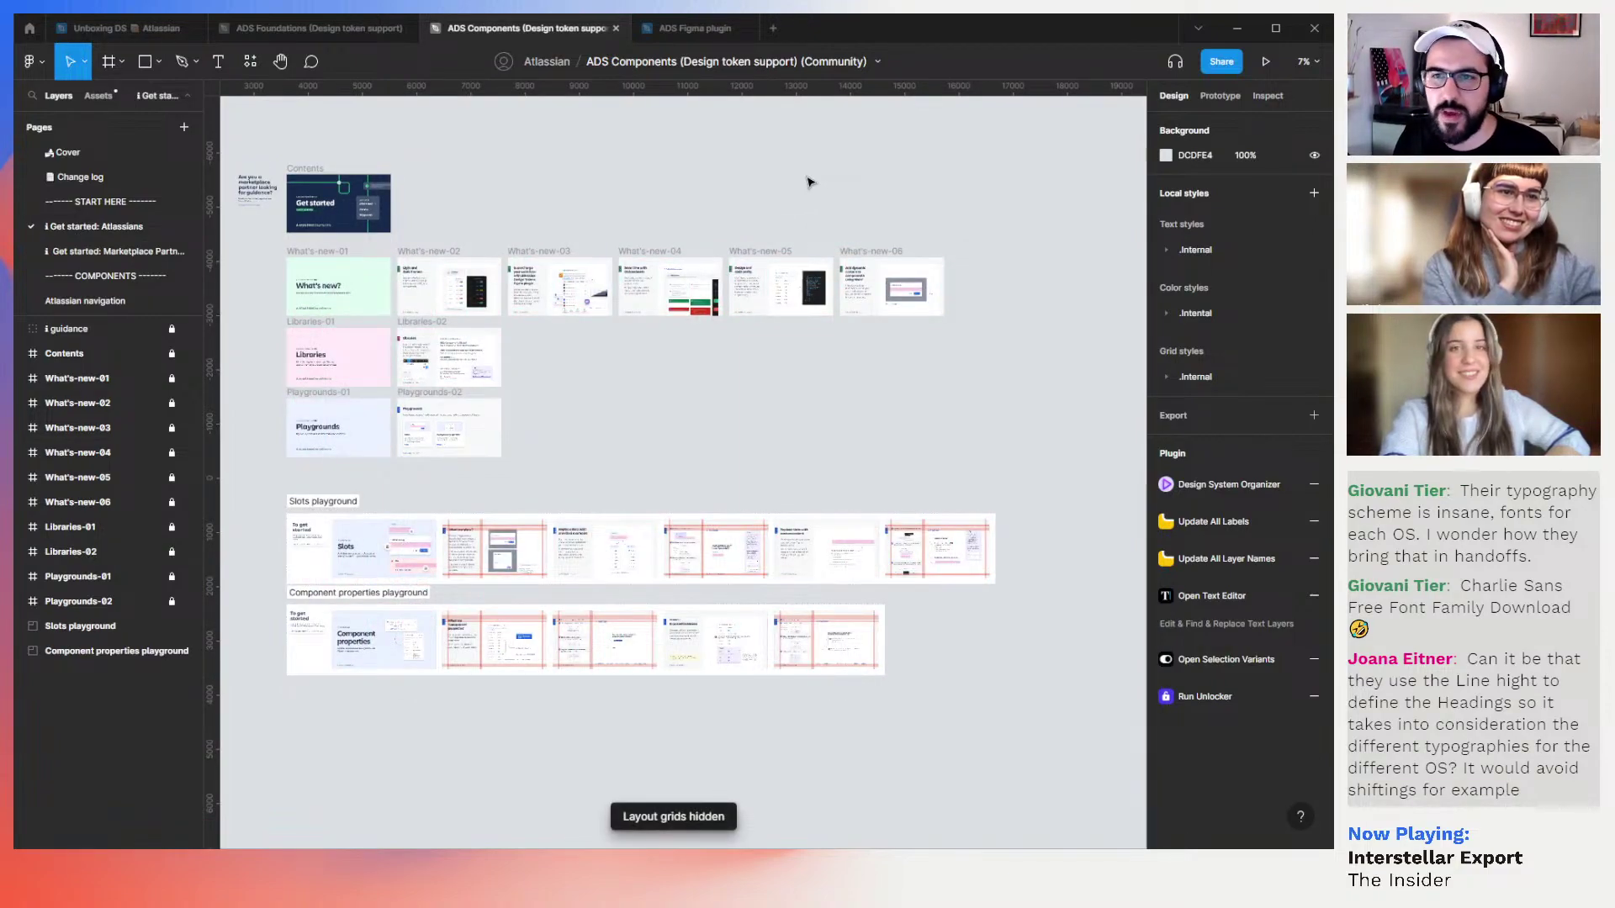
{"action": "key", "text": "alt+3"}
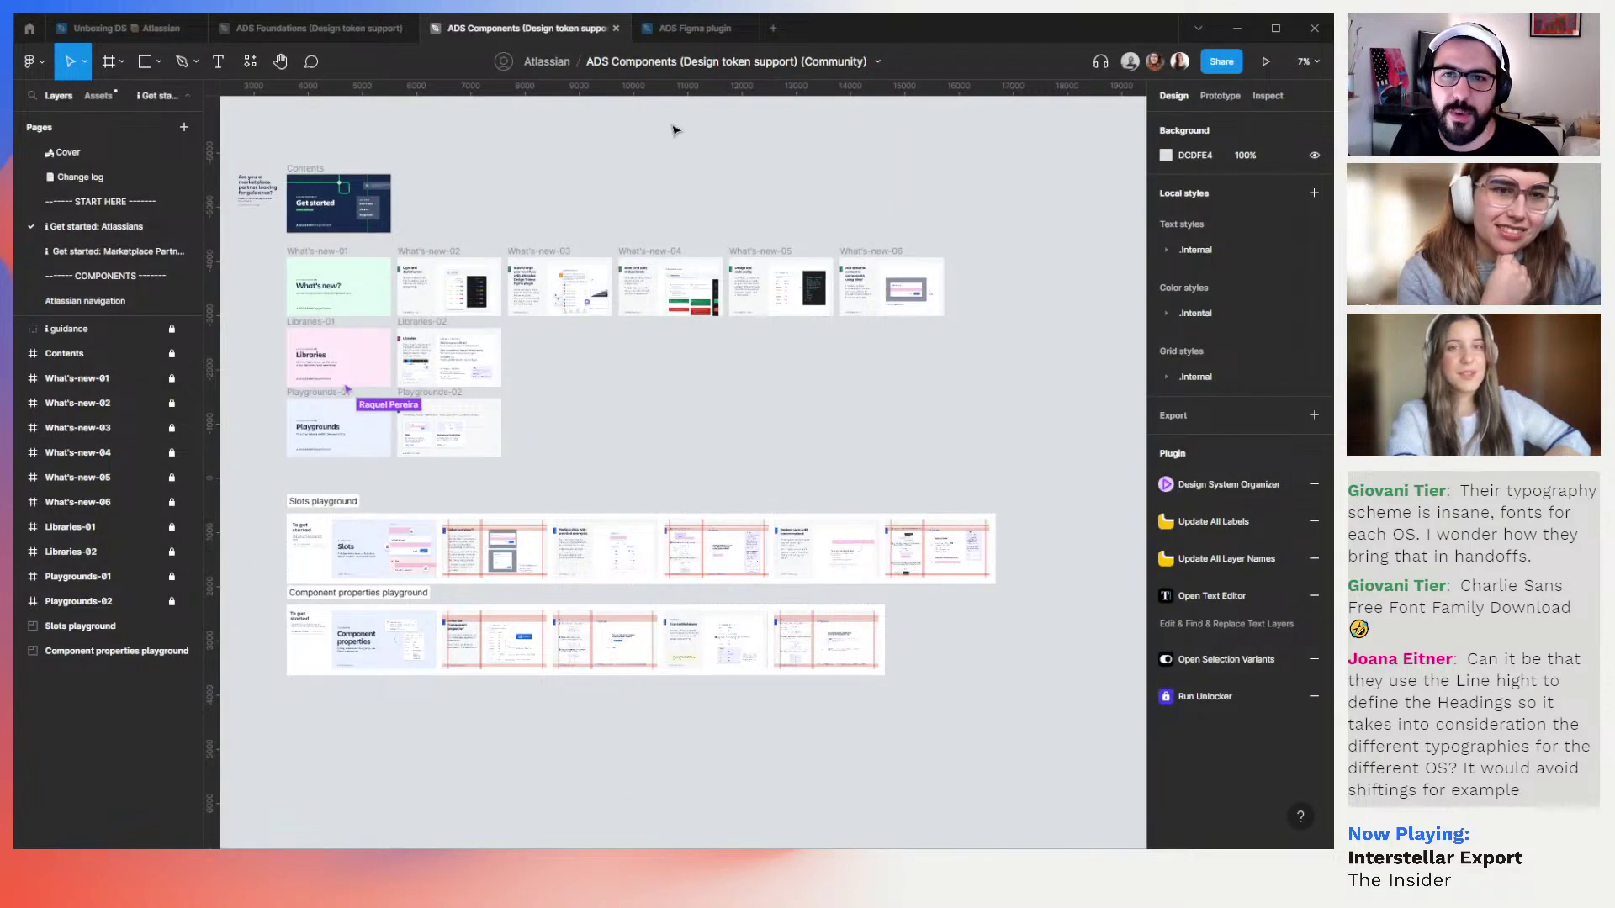
Follow a collaborator's view with the interface hidden to watch the What's new, Libraries and Playgrounds frames
{"action": "scroll", "coordinate": [730, 198], "scroll_direction": "up", "scroll_amount": 1}
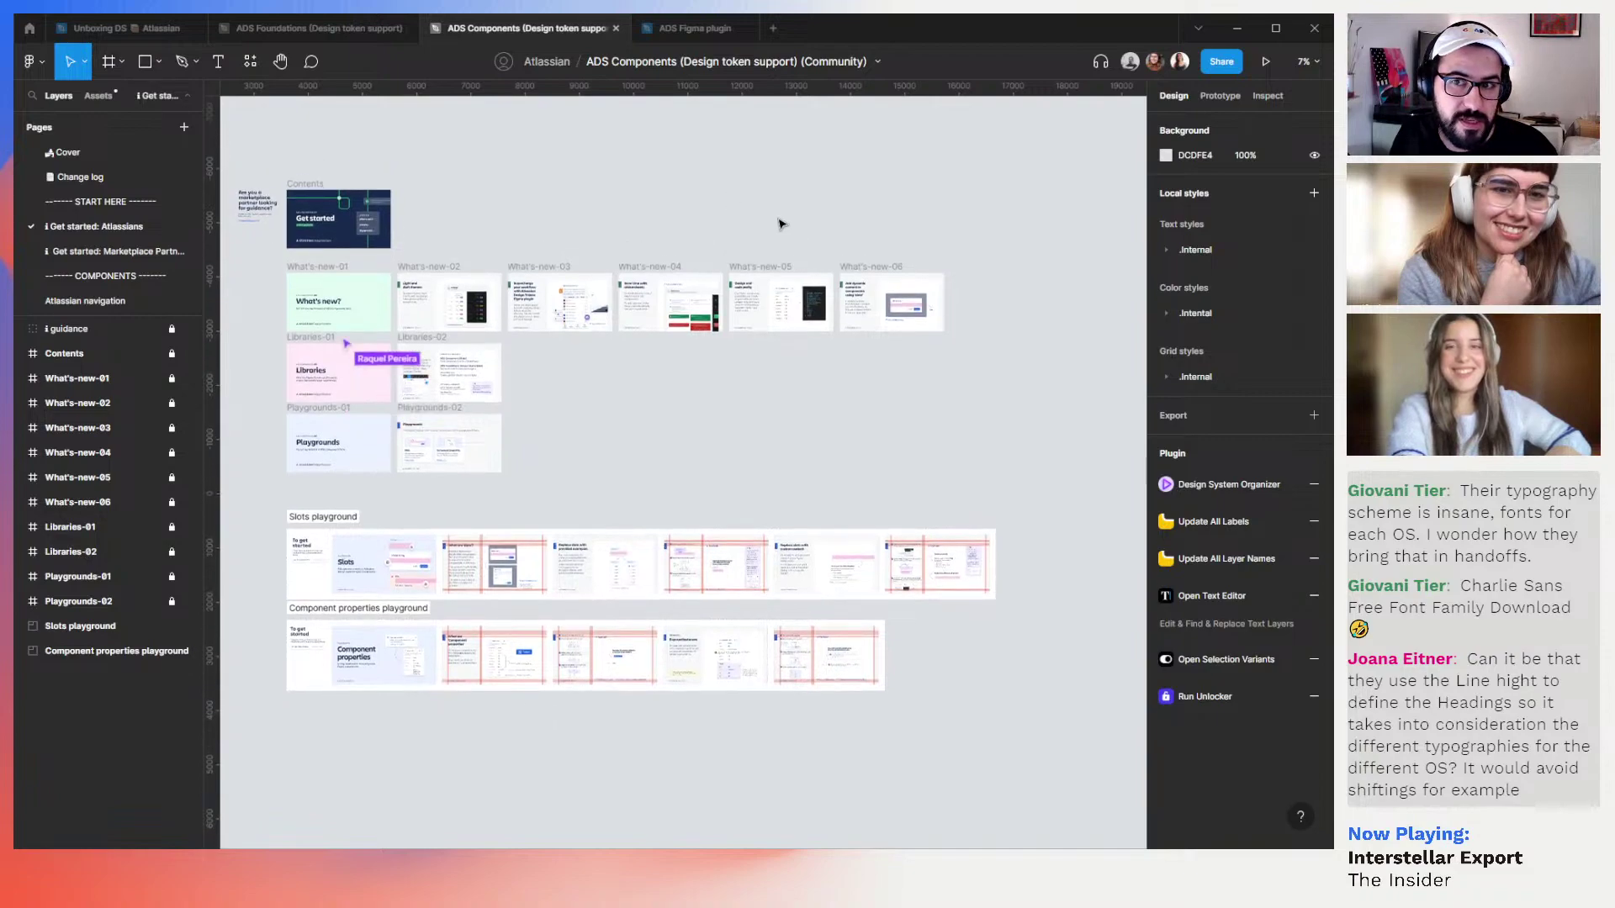
{"action": "left_click", "coordinate": [1157, 66]}
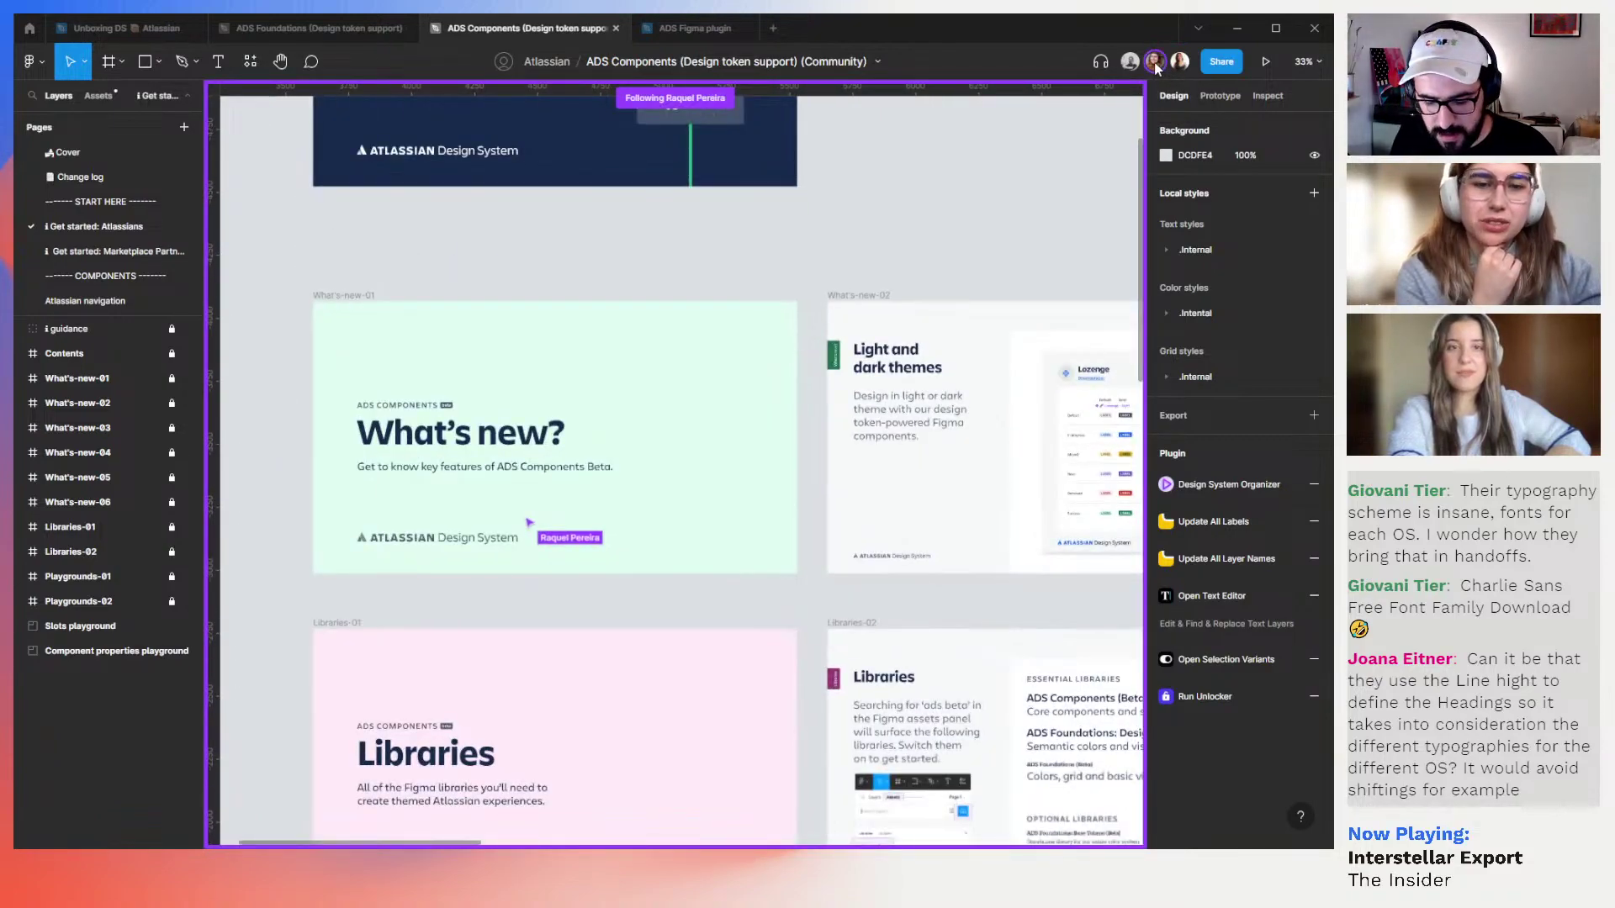
{"action": "key", "text": "ctrl+backslash"}
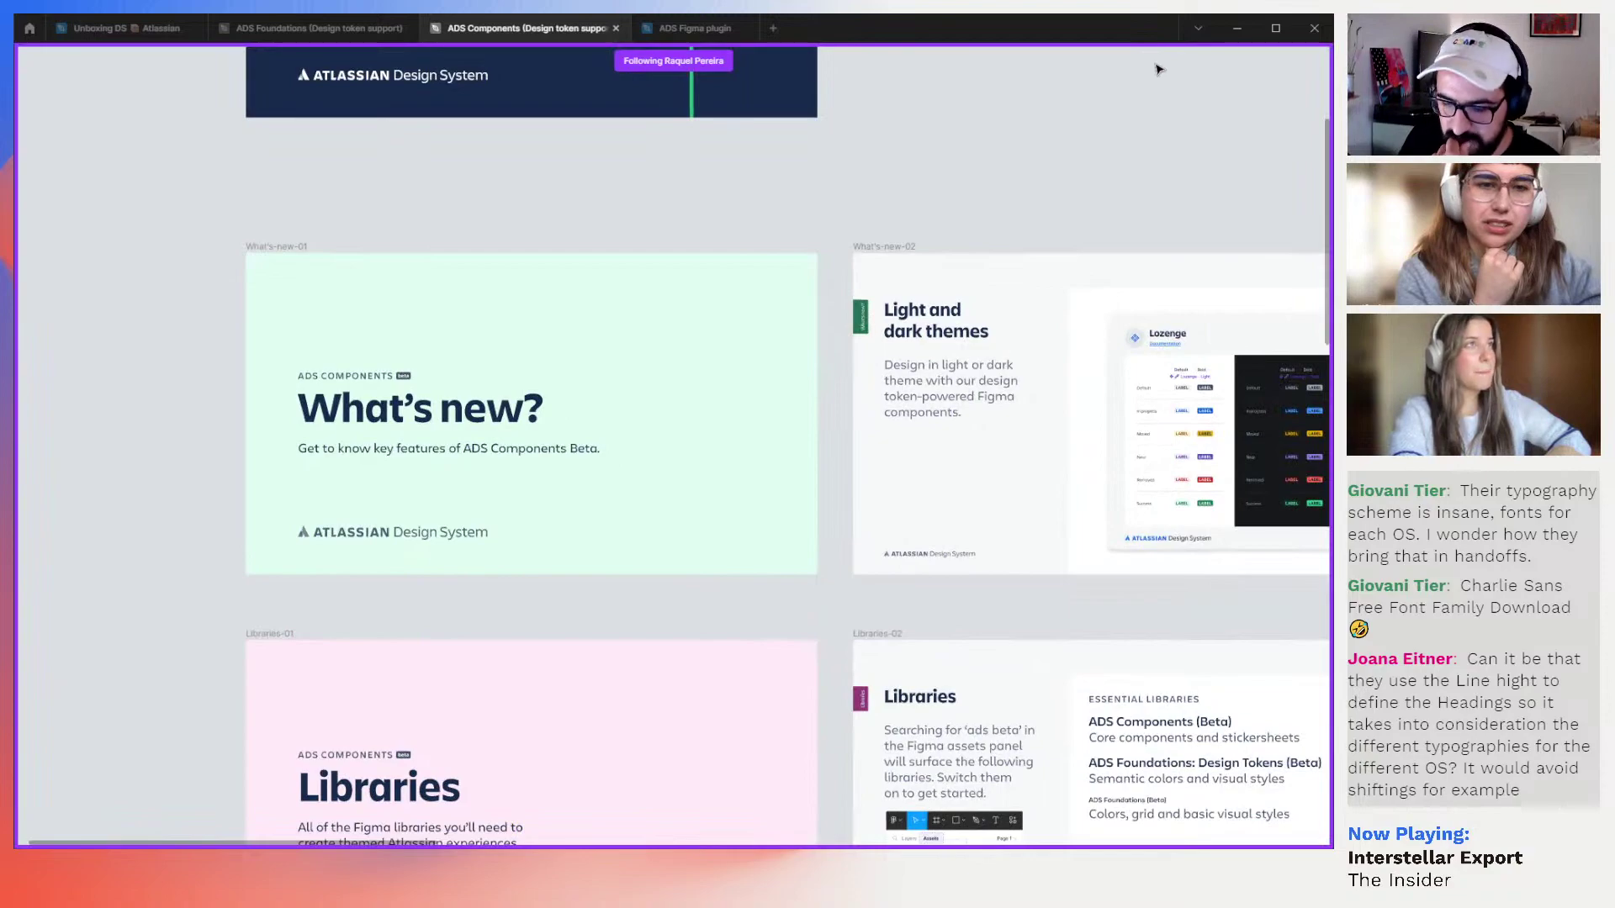
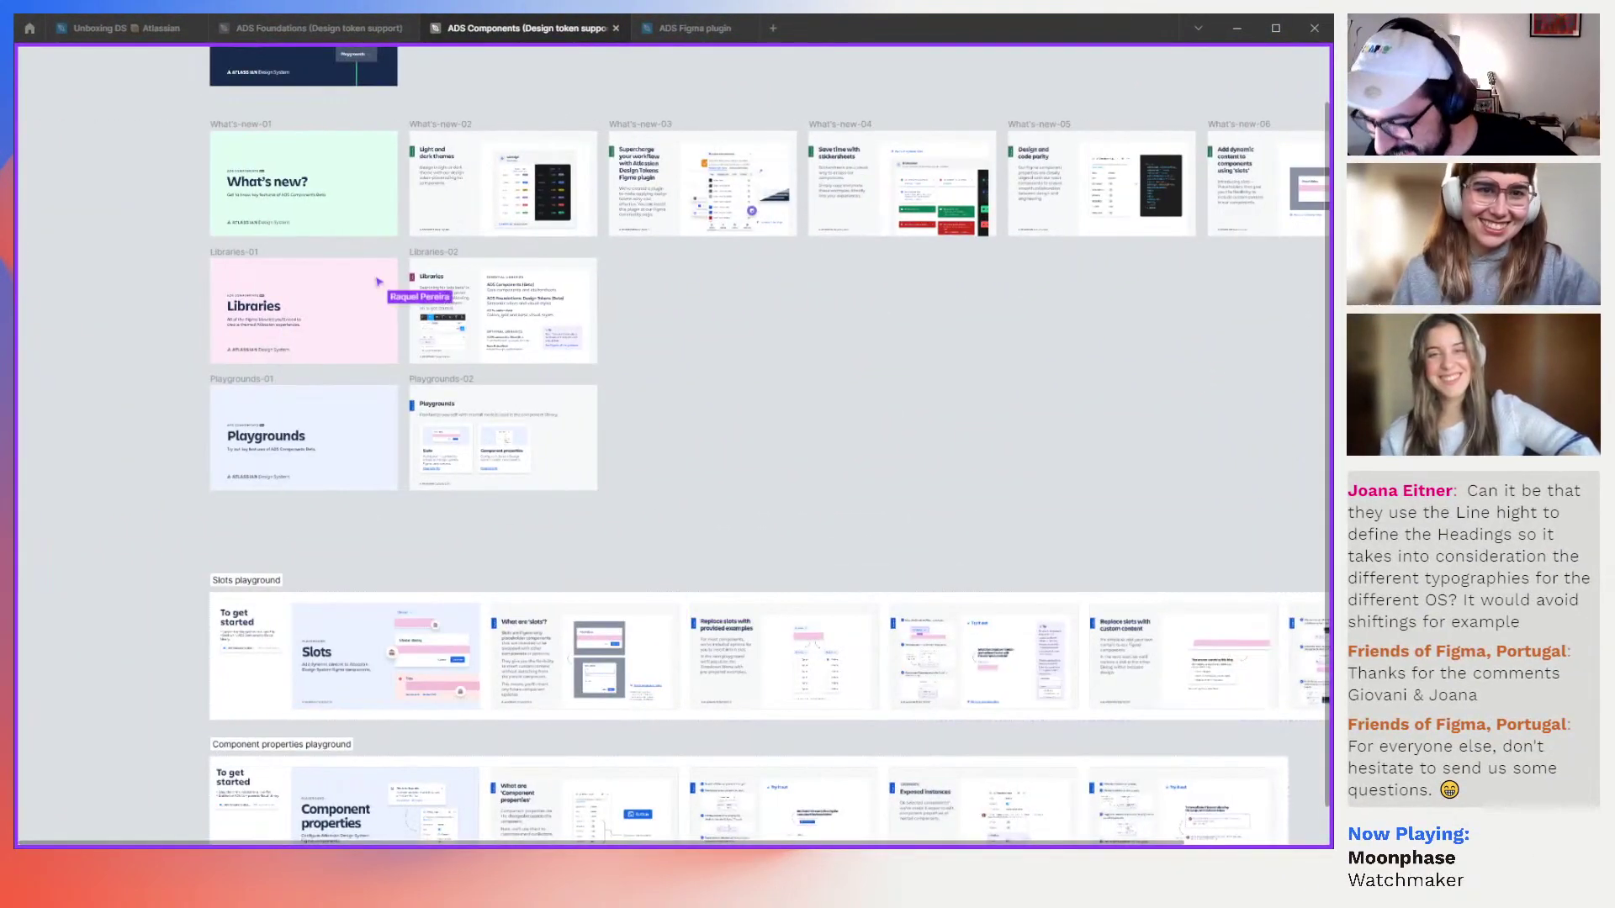
{"action": "scroll", "coordinate": [376, 282], "scroll_direction": "up", "scroll_amount": 5}
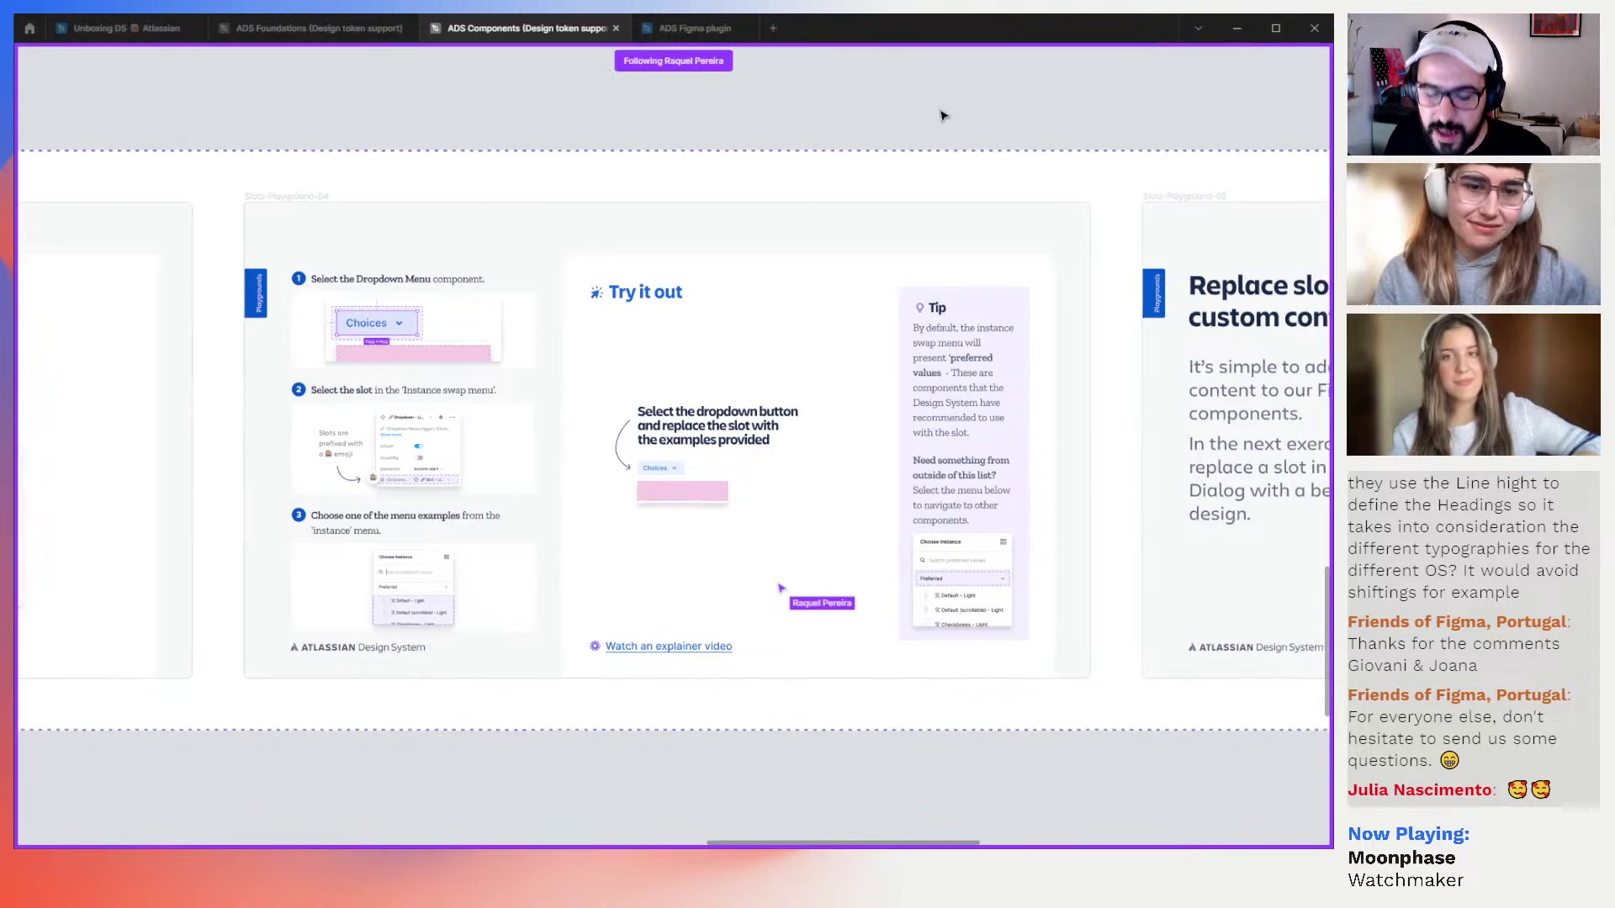
Restore the interface and select the Dropdown - Light component in the Try it out area of Slots-Playground-04
{"action": "key", "text": "ctrl+backslash"}
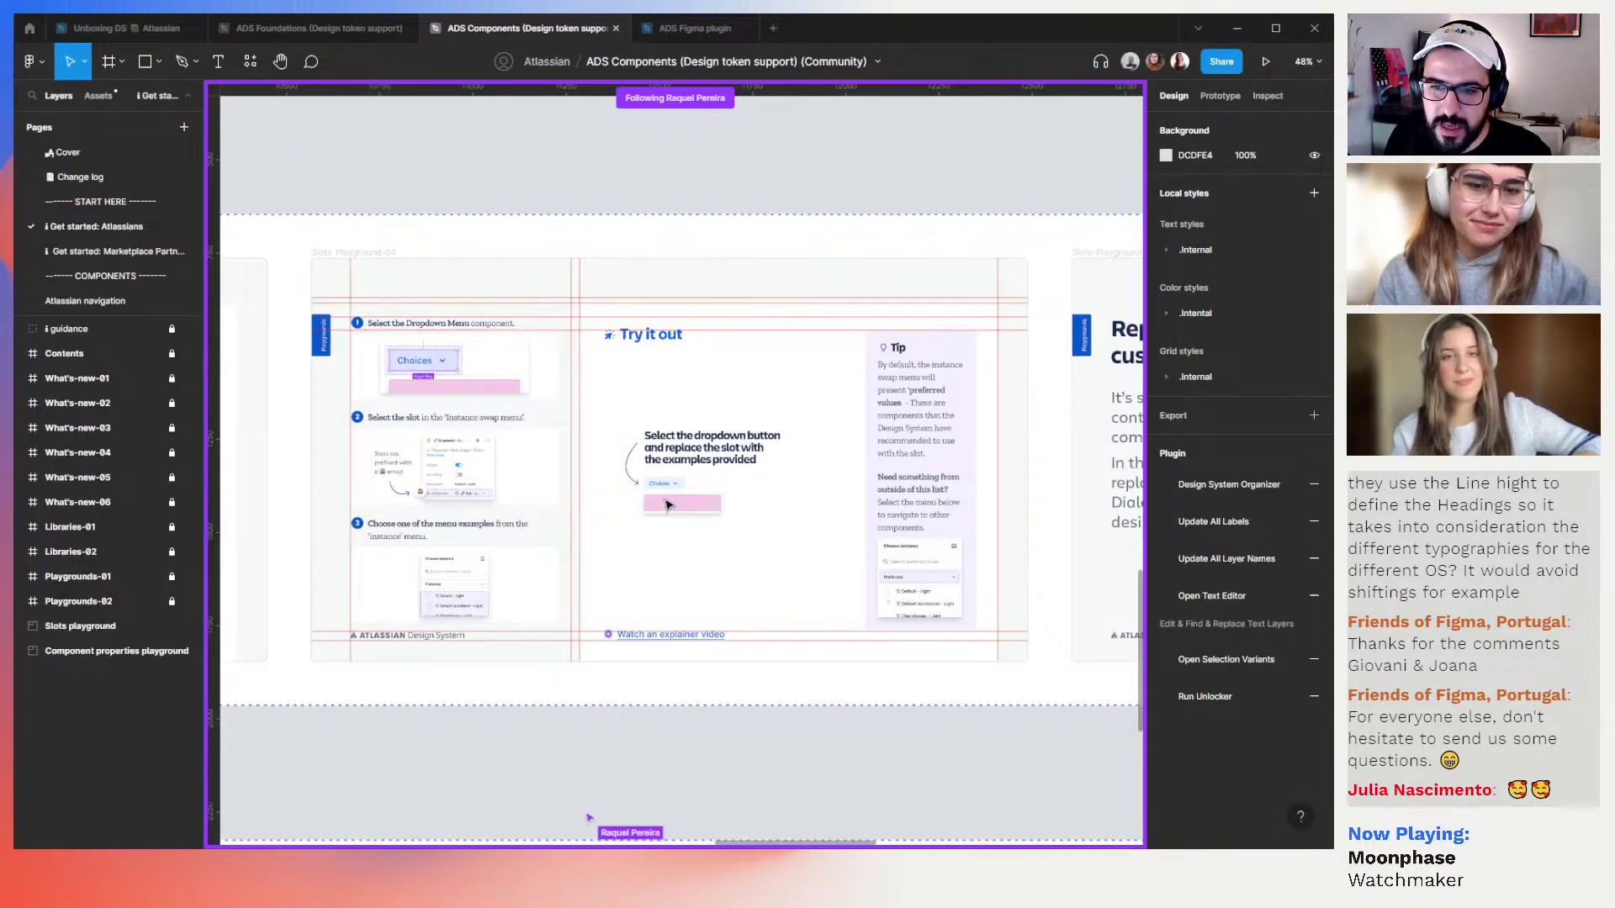
{"action": "left_click", "coordinate": [647, 509], "text": "ctrl"}
{"action": "scroll", "coordinate": [647, 514], "scroll_direction": "up", "scroll_amount": 2}
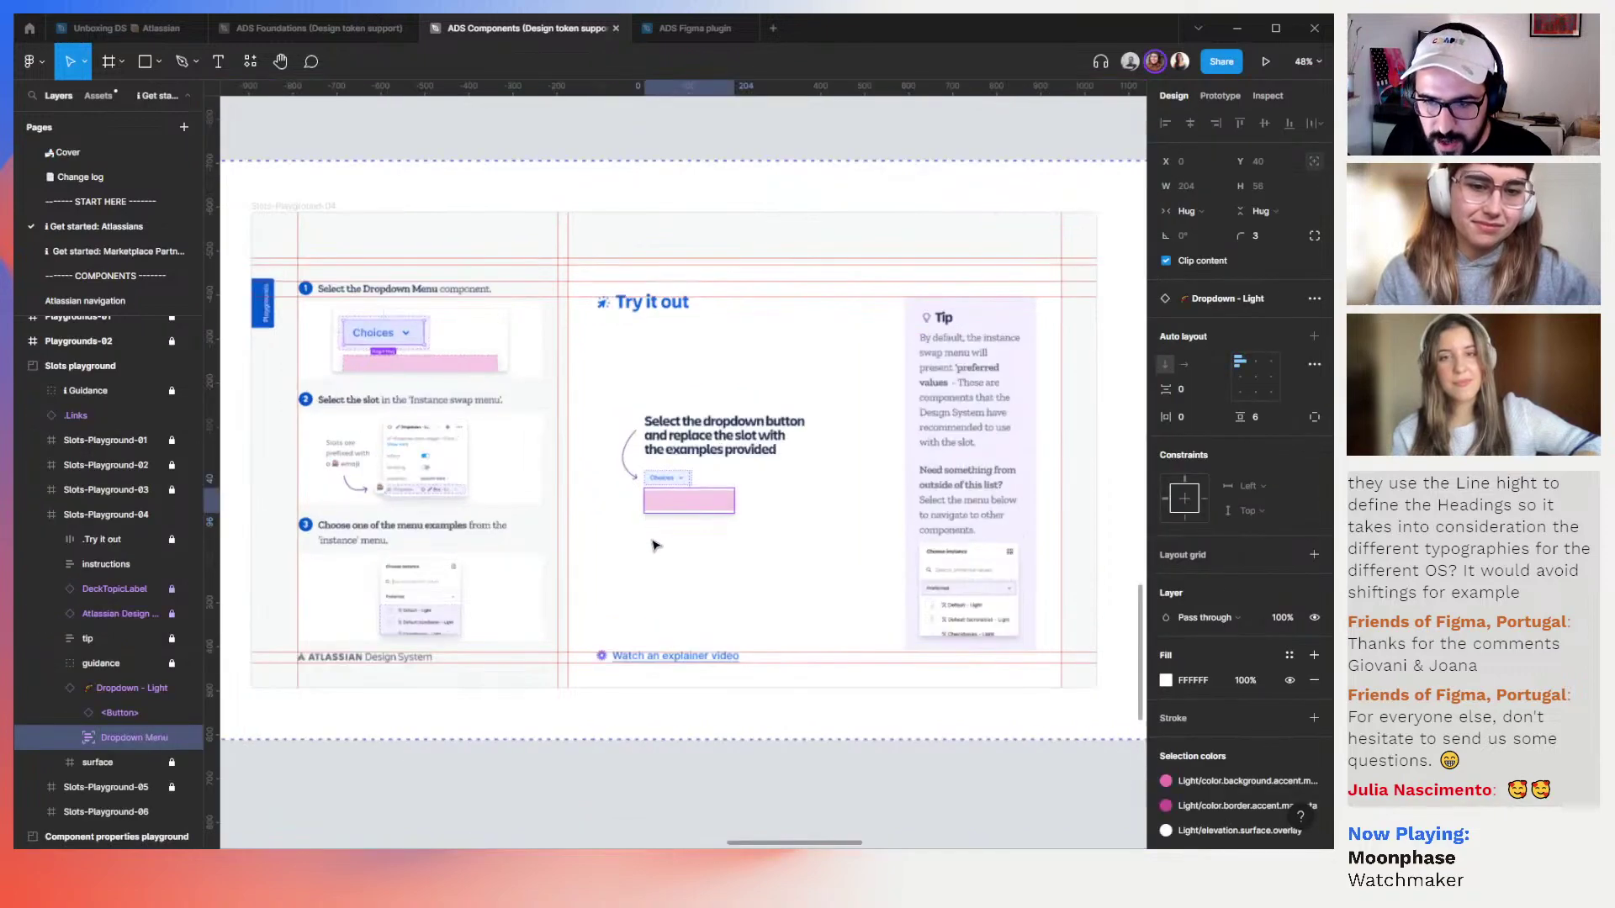
{"action": "left_click", "coordinate": [676, 502]}
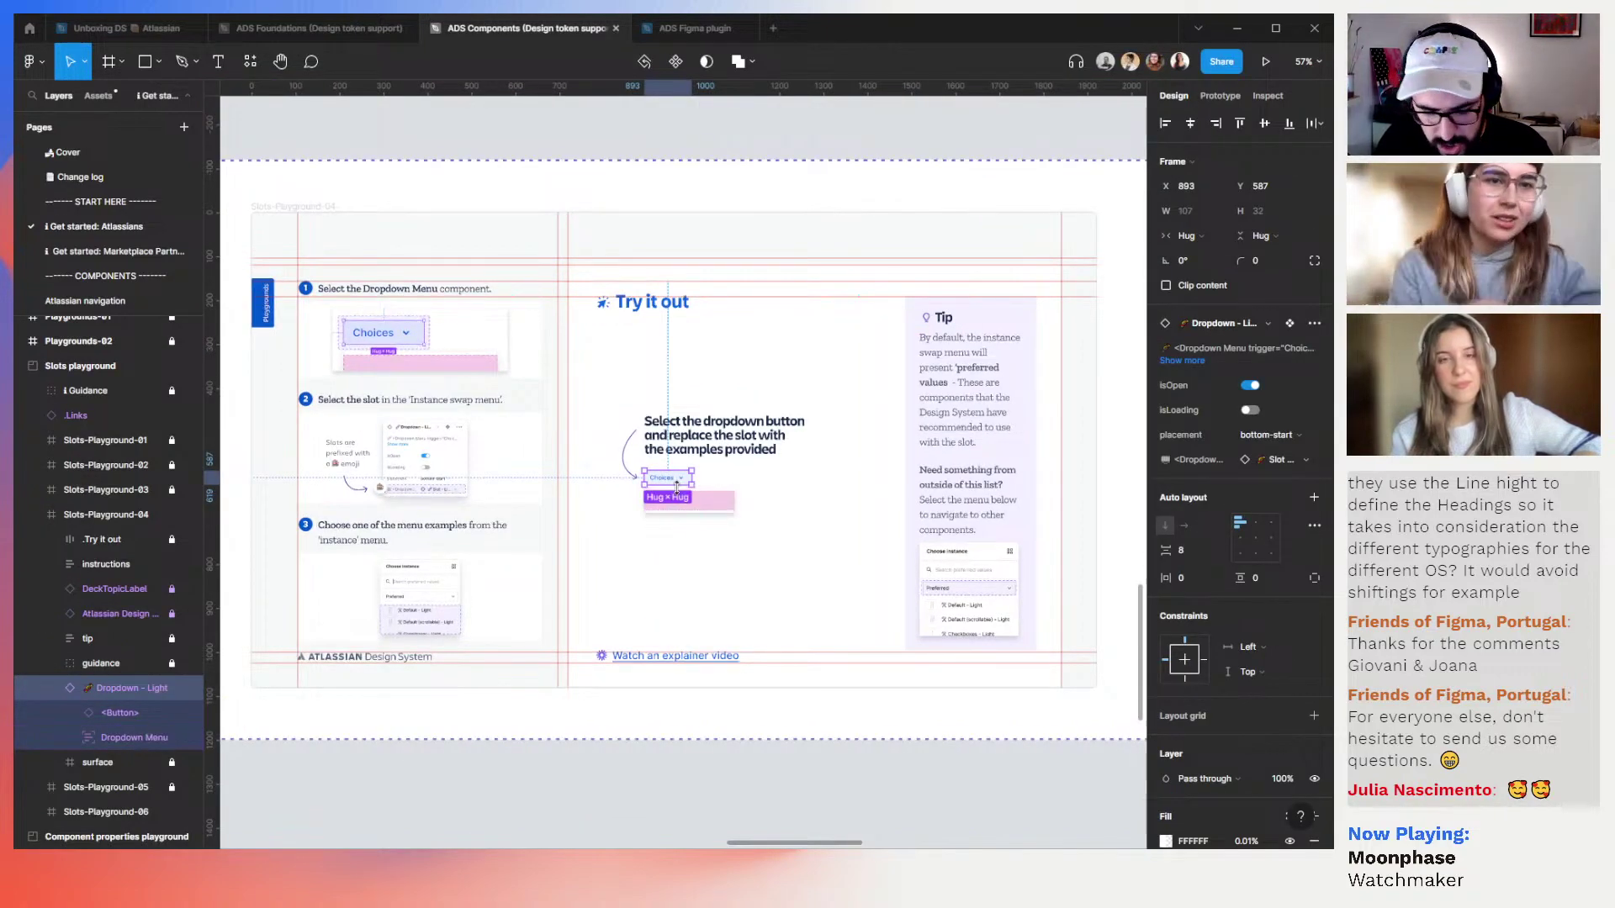
Search the instance swap list for "scrollable", replace the dropdown's slot with Radios (scrollable) - Light, and deselect it to view the result
{"action": "left_click", "coordinate": [1285, 465]}
{"action": "left_click", "coordinate": [1249, 578]}
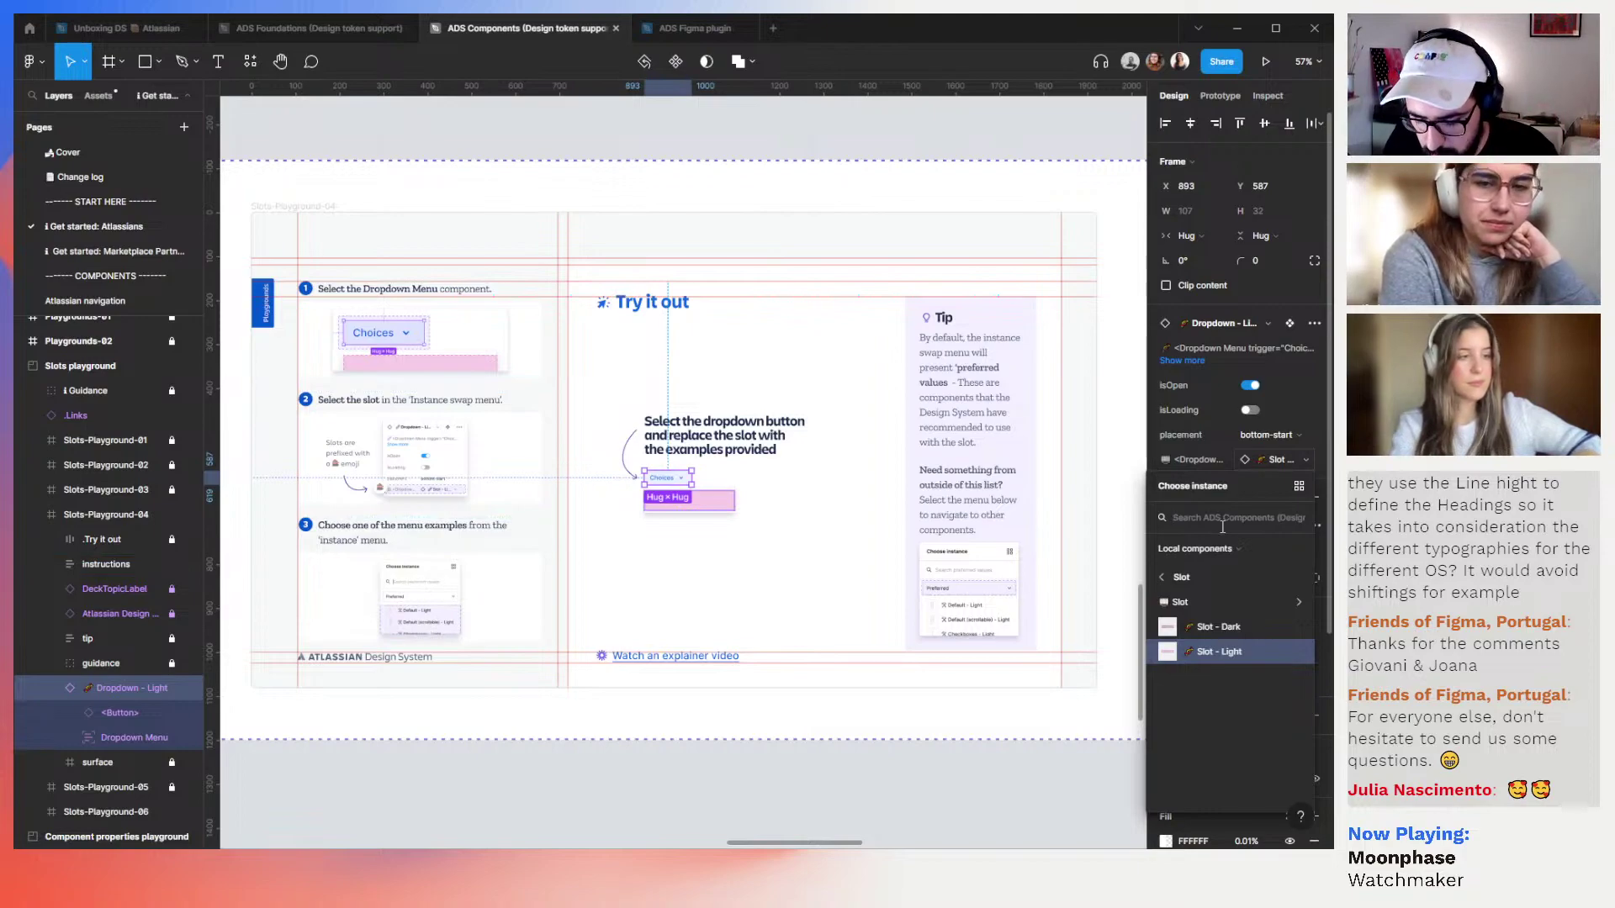
{"action": "type", "text": "scrollable"}
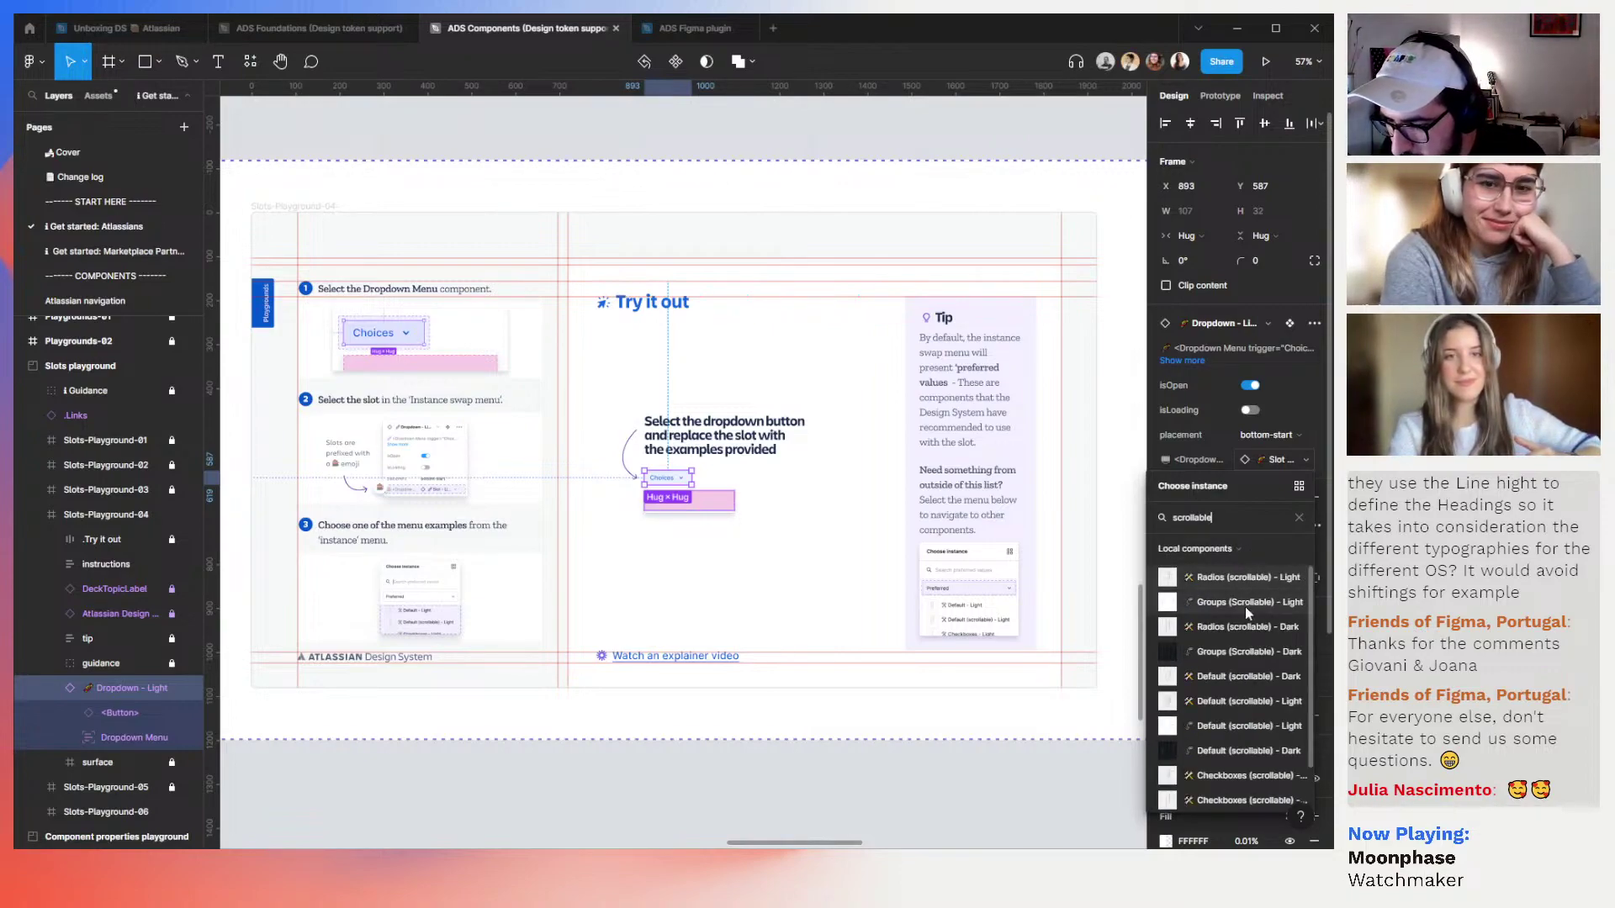
{"action": "mouse_move", "coordinate": [1245, 609]}
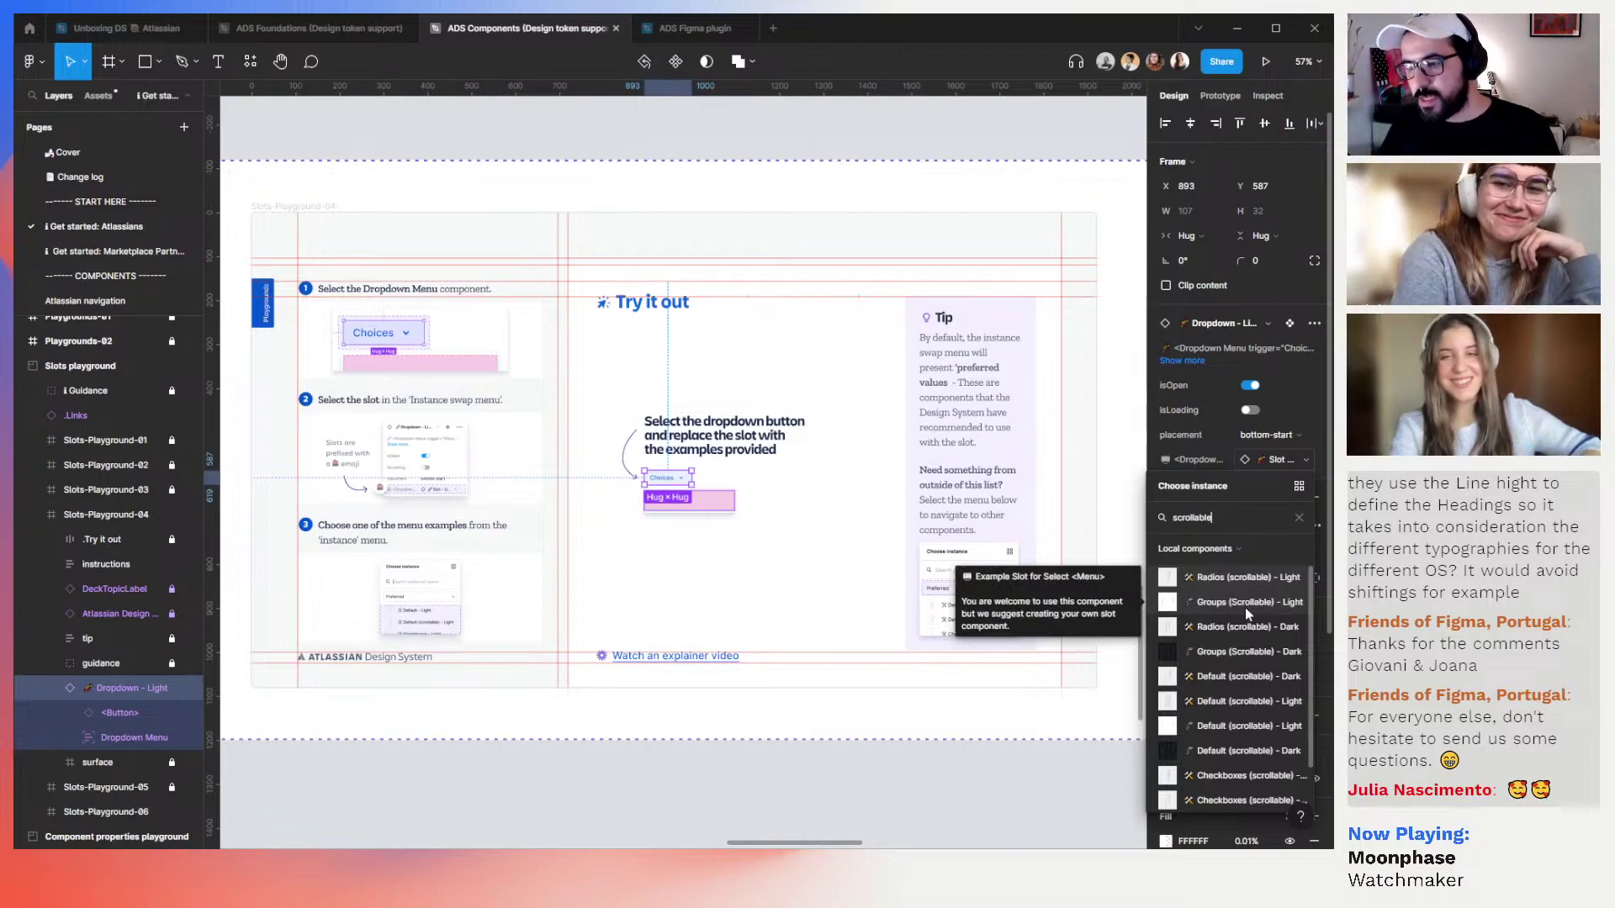
{"action": "left_click", "coordinate": [1208, 577]}
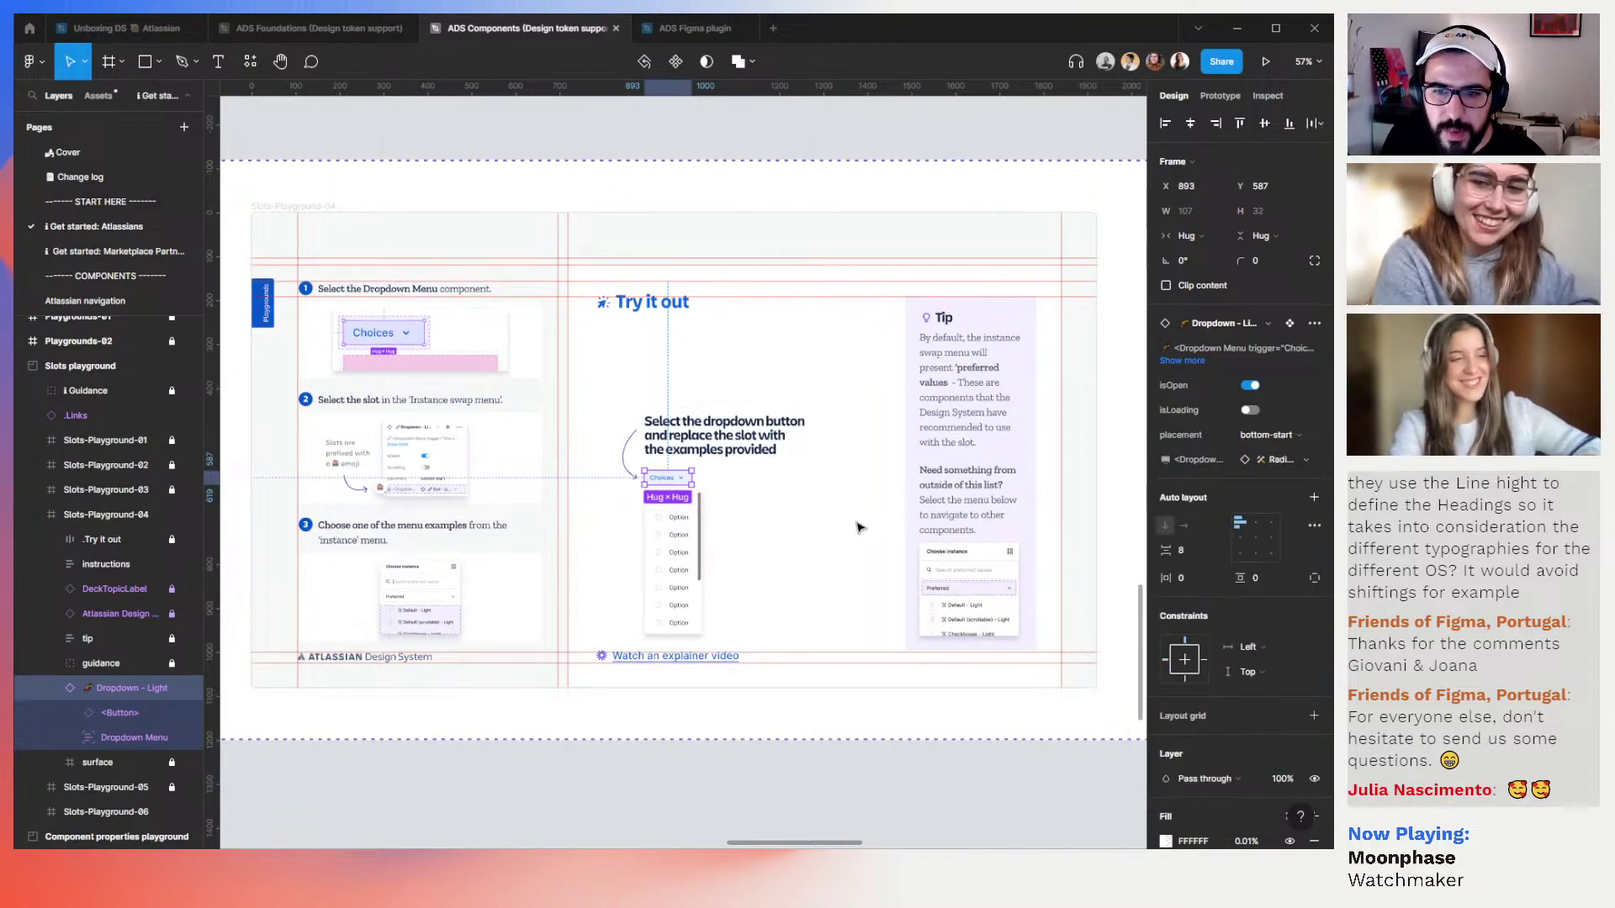
{"action": "left_click", "coordinate": [778, 551]}
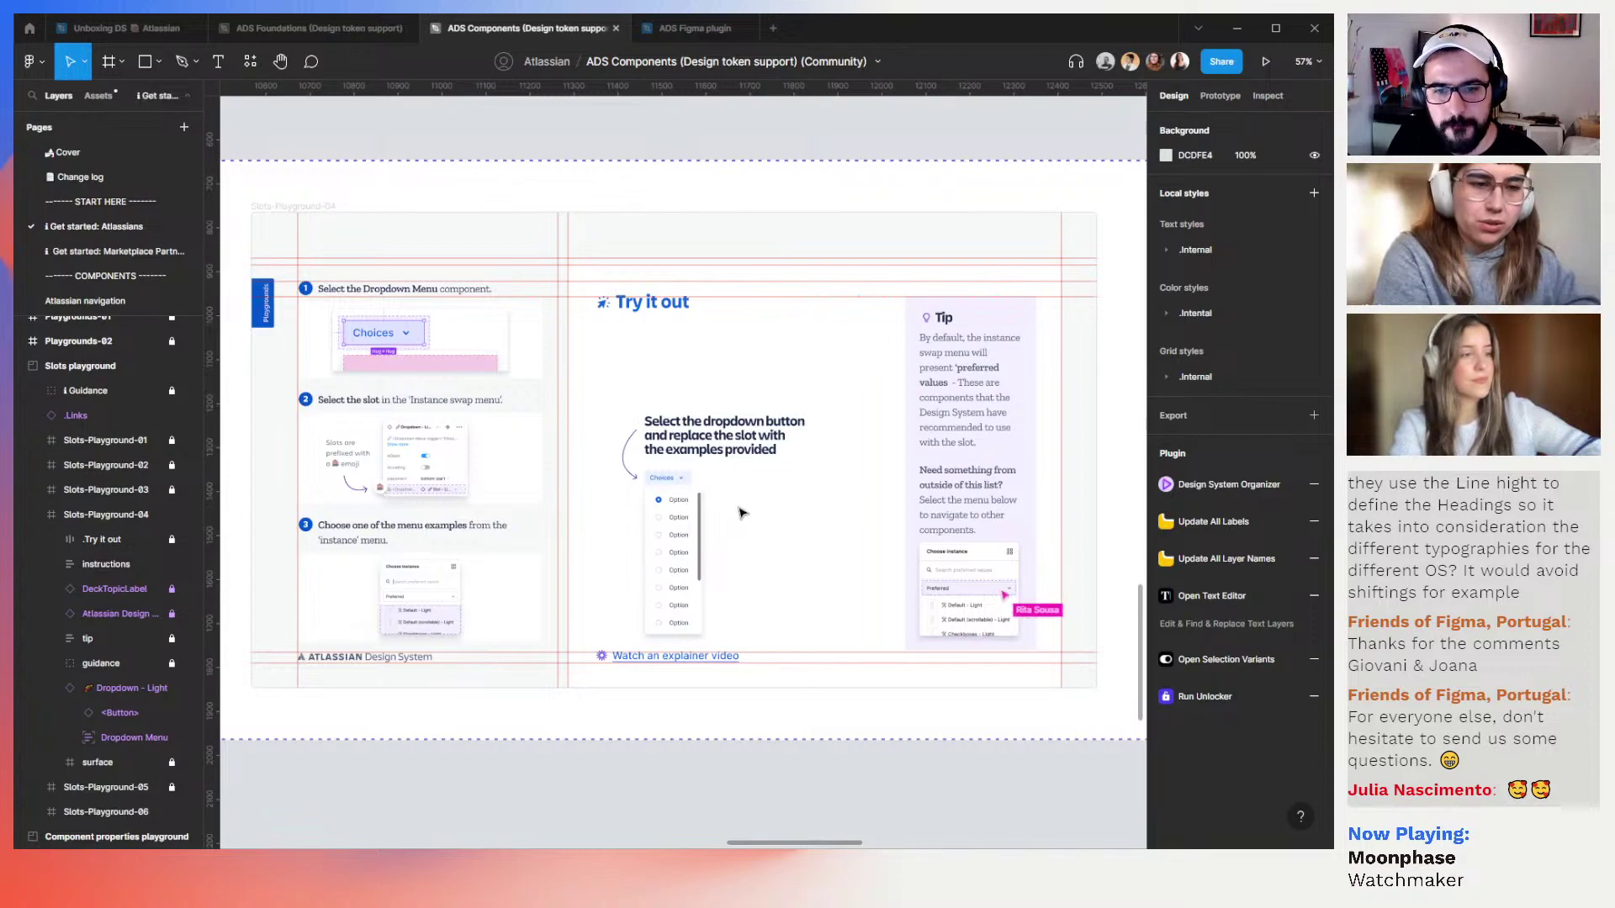
{"action": "scroll", "coordinate": [740, 513], "scroll_direction": "right", "scroll_amount": 1}
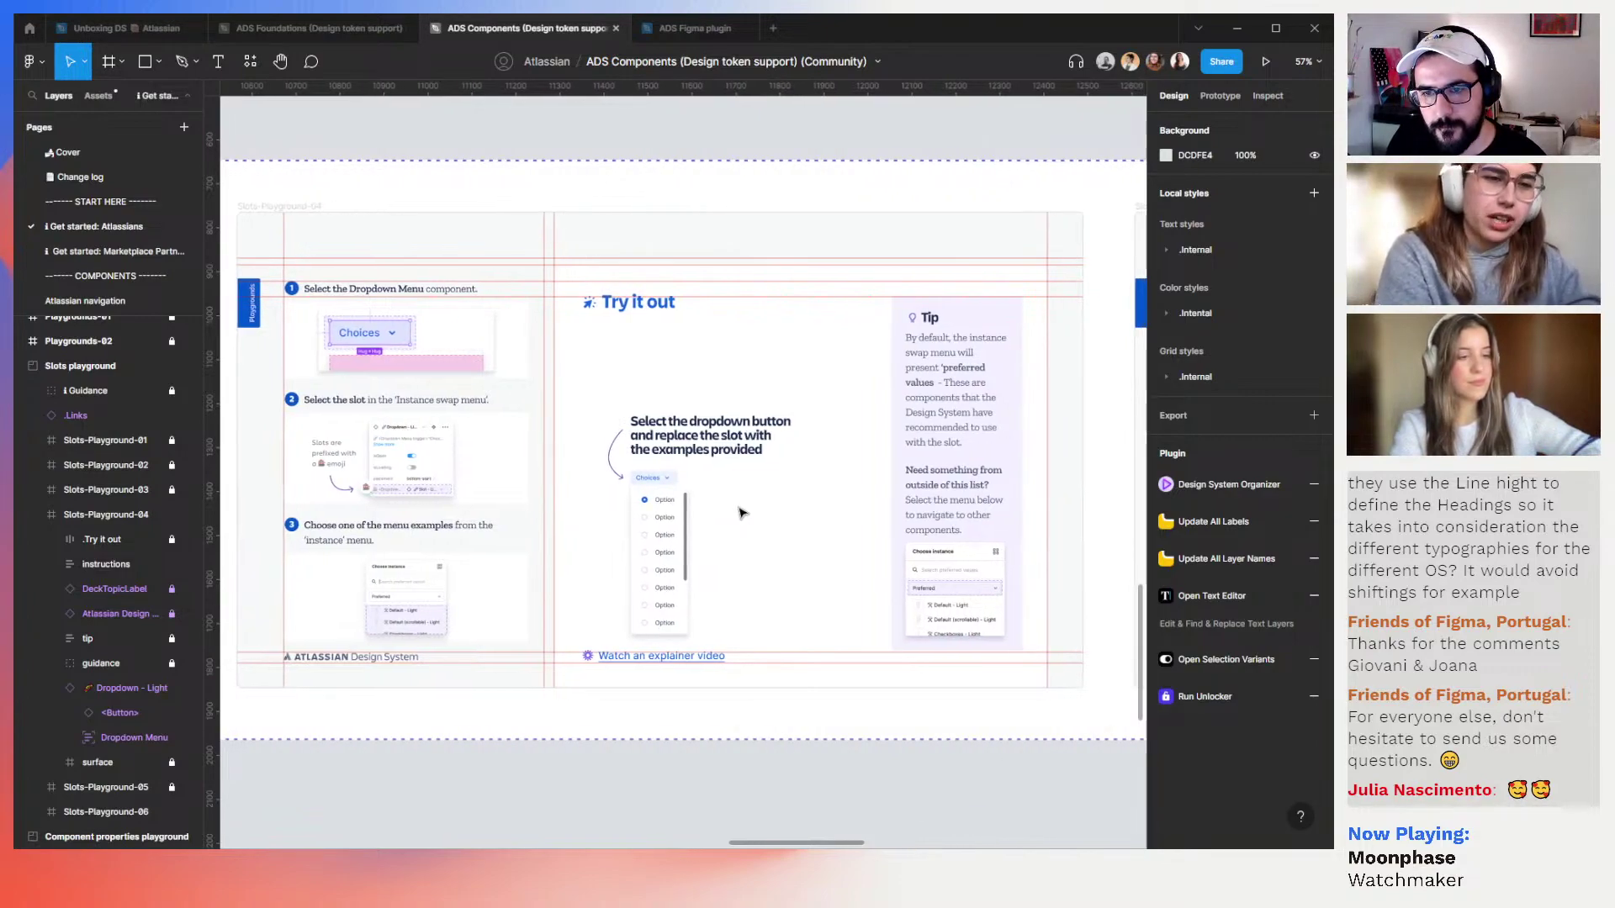
{"action": "scroll", "coordinate": [740, 513], "scroll_direction": "right", "scroll_amount": 1}
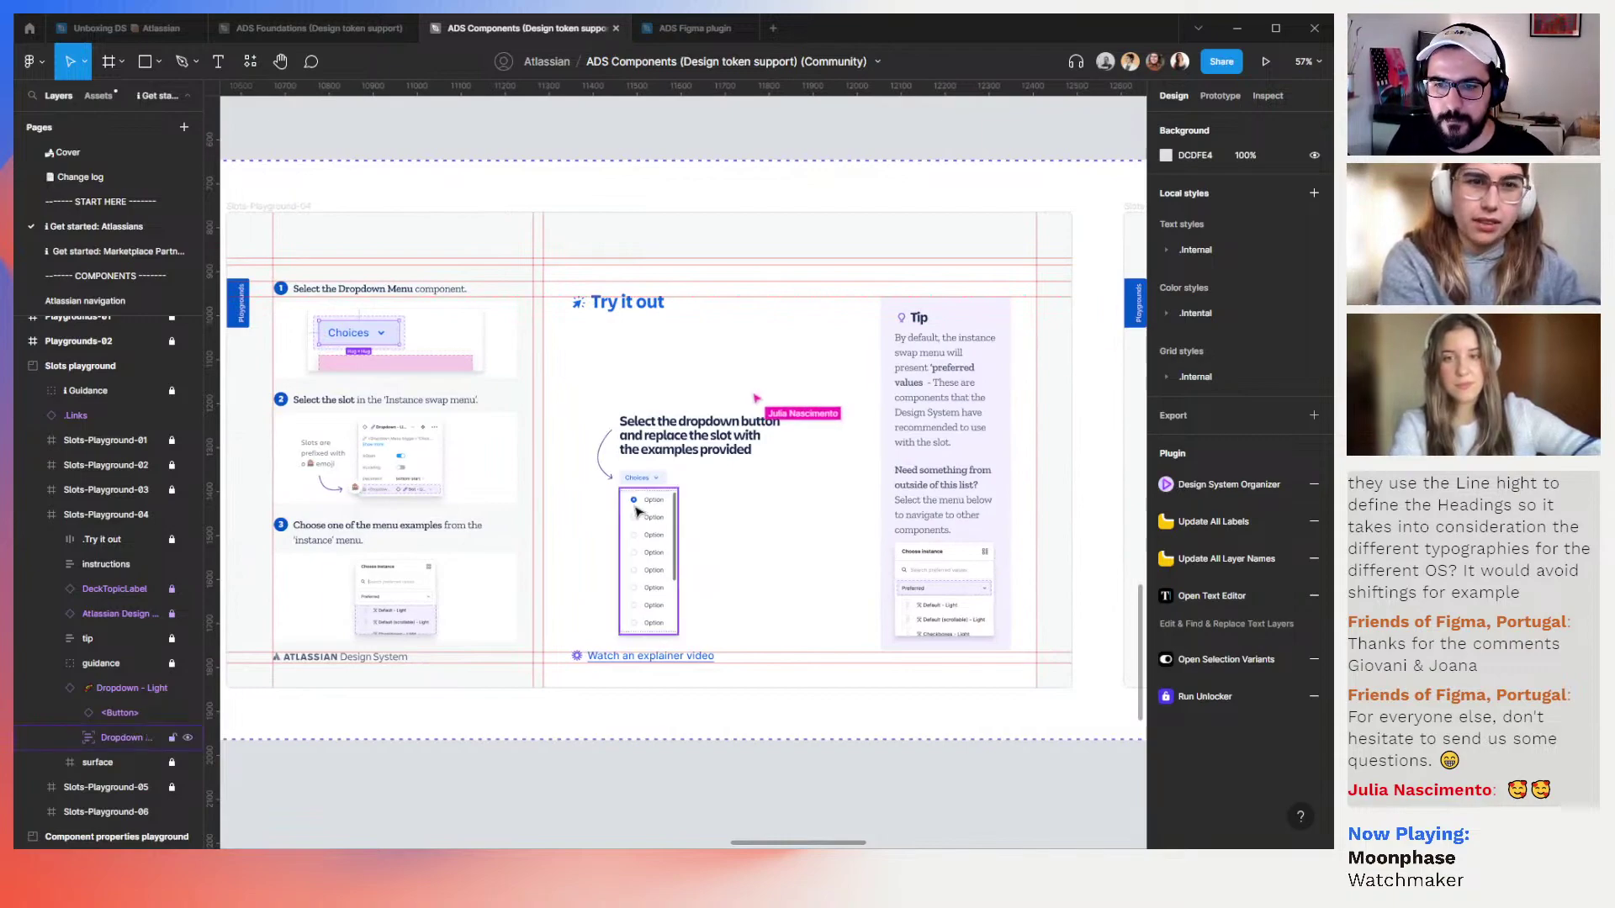
Look over Slots-Playground-04, follow a collaborator's view of it with the interface hidden, and restore the interface
{"action": "scroll", "coordinate": [759, 517], "scroll_direction": "right", "scroll_amount": 5}
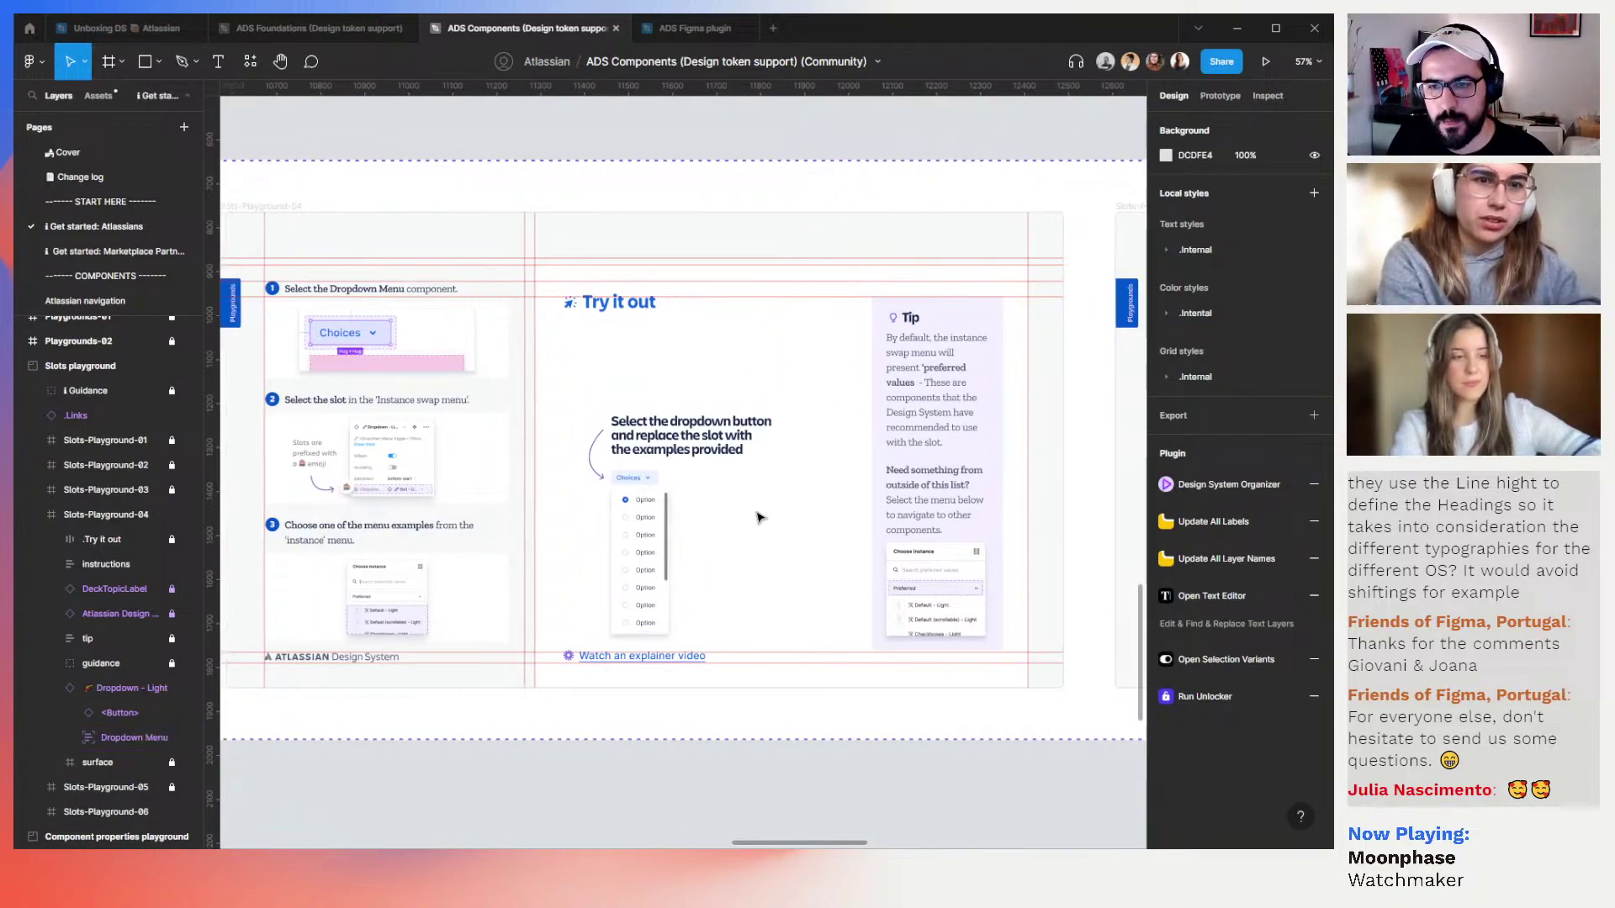
{"action": "scroll", "coordinate": [757, 516], "scroll_direction": "right", "scroll_amount": 4}
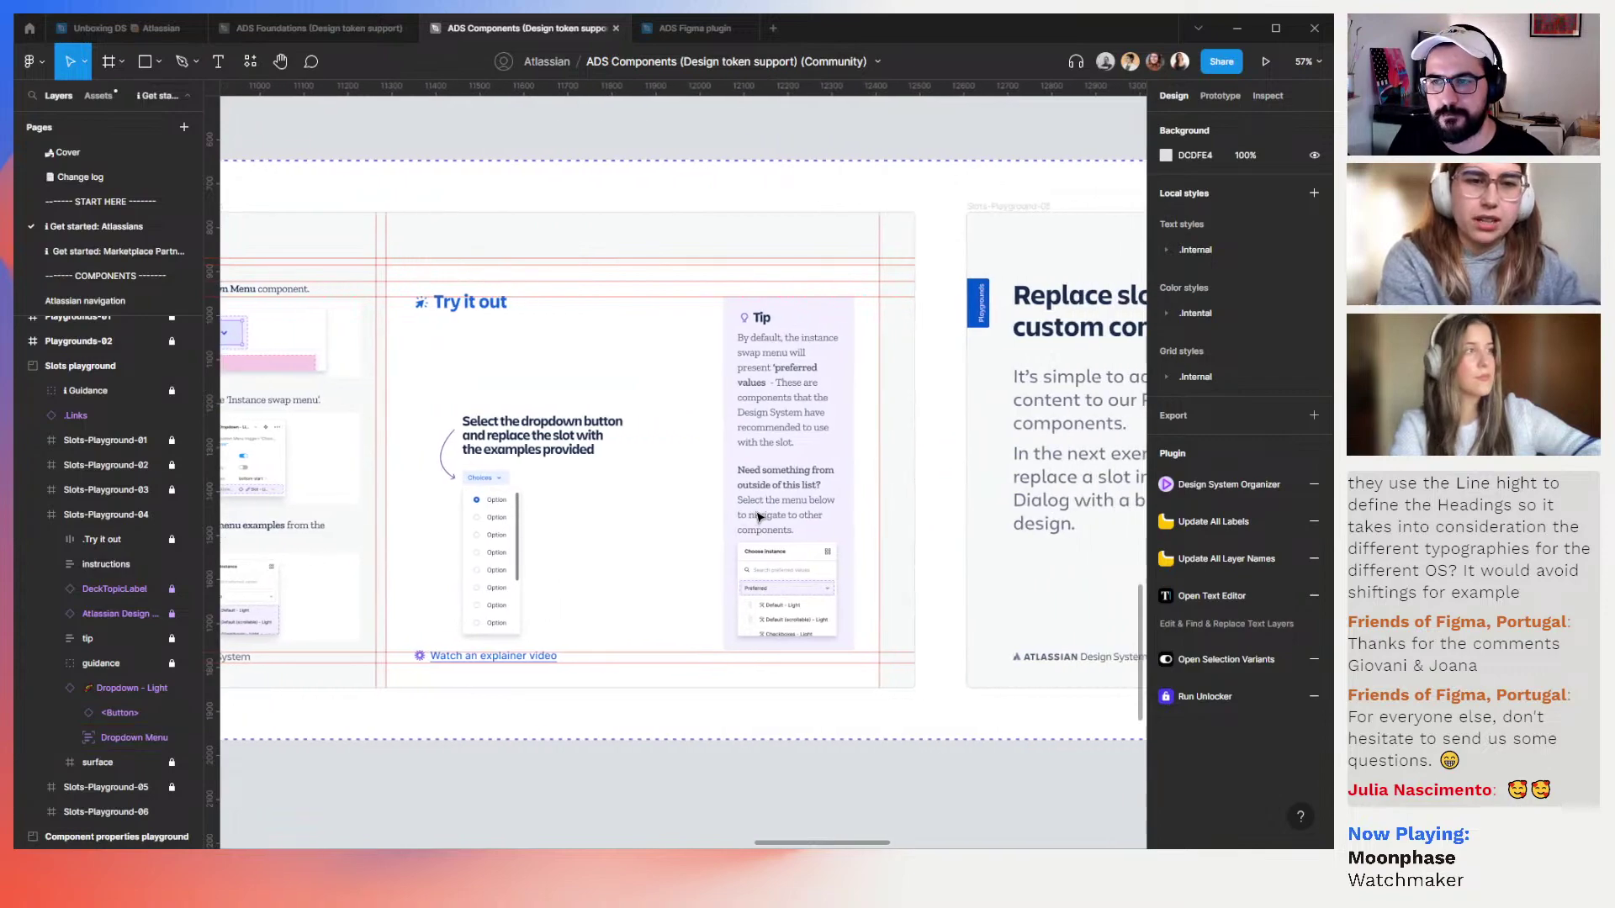
{"action": "left_click", "coordinate": [1152, 63]}
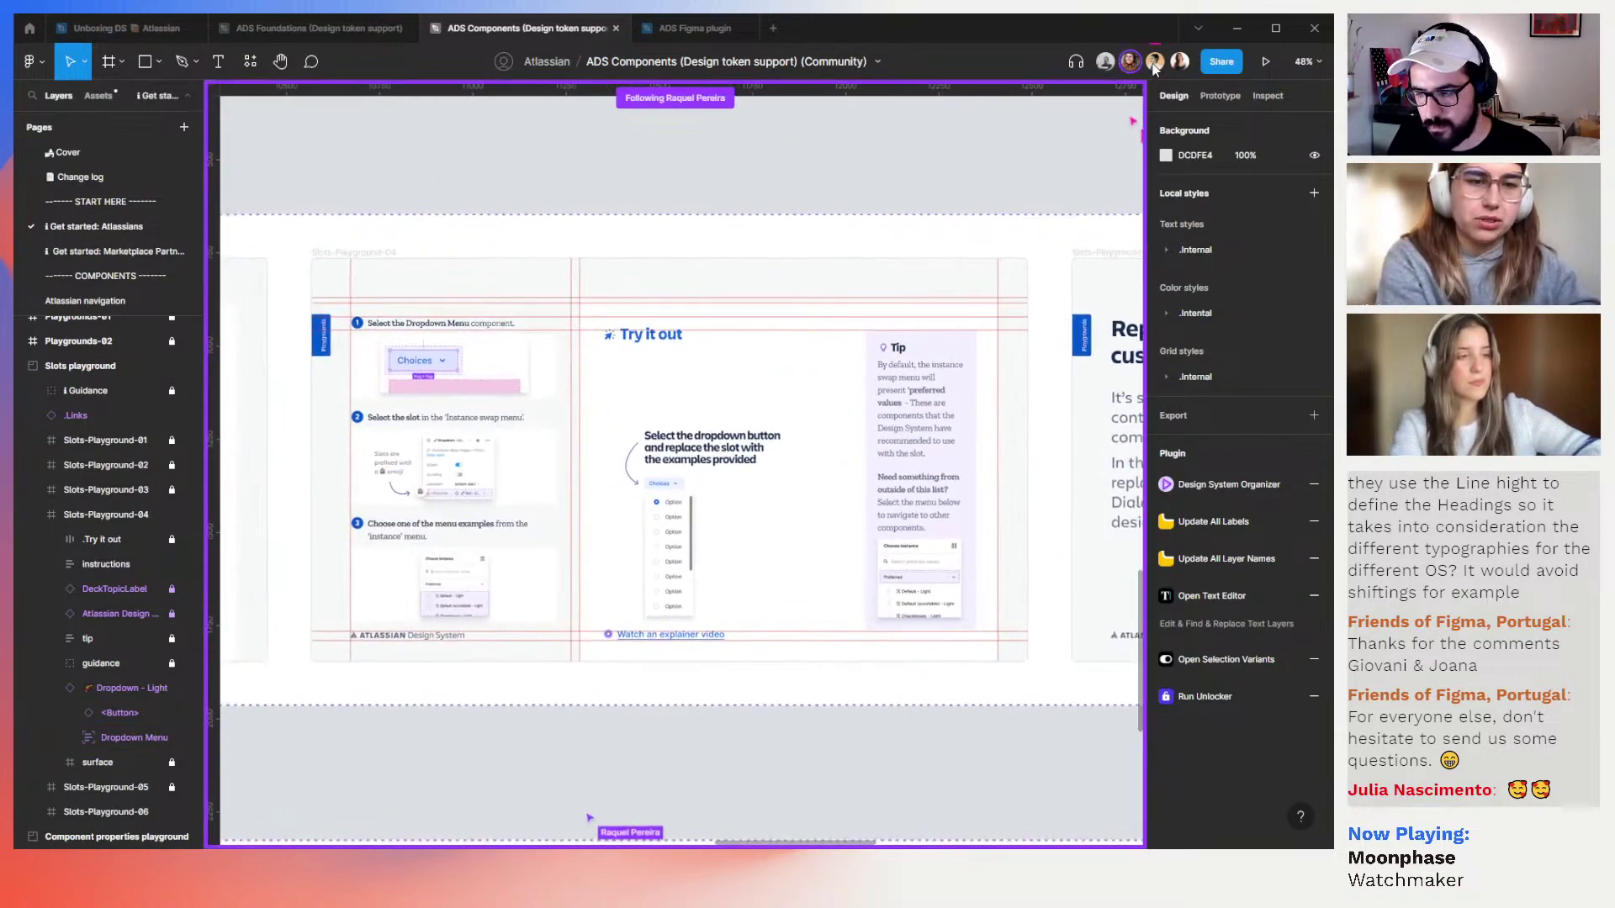
{"action": "key", "text": "ctrl+backslash"}
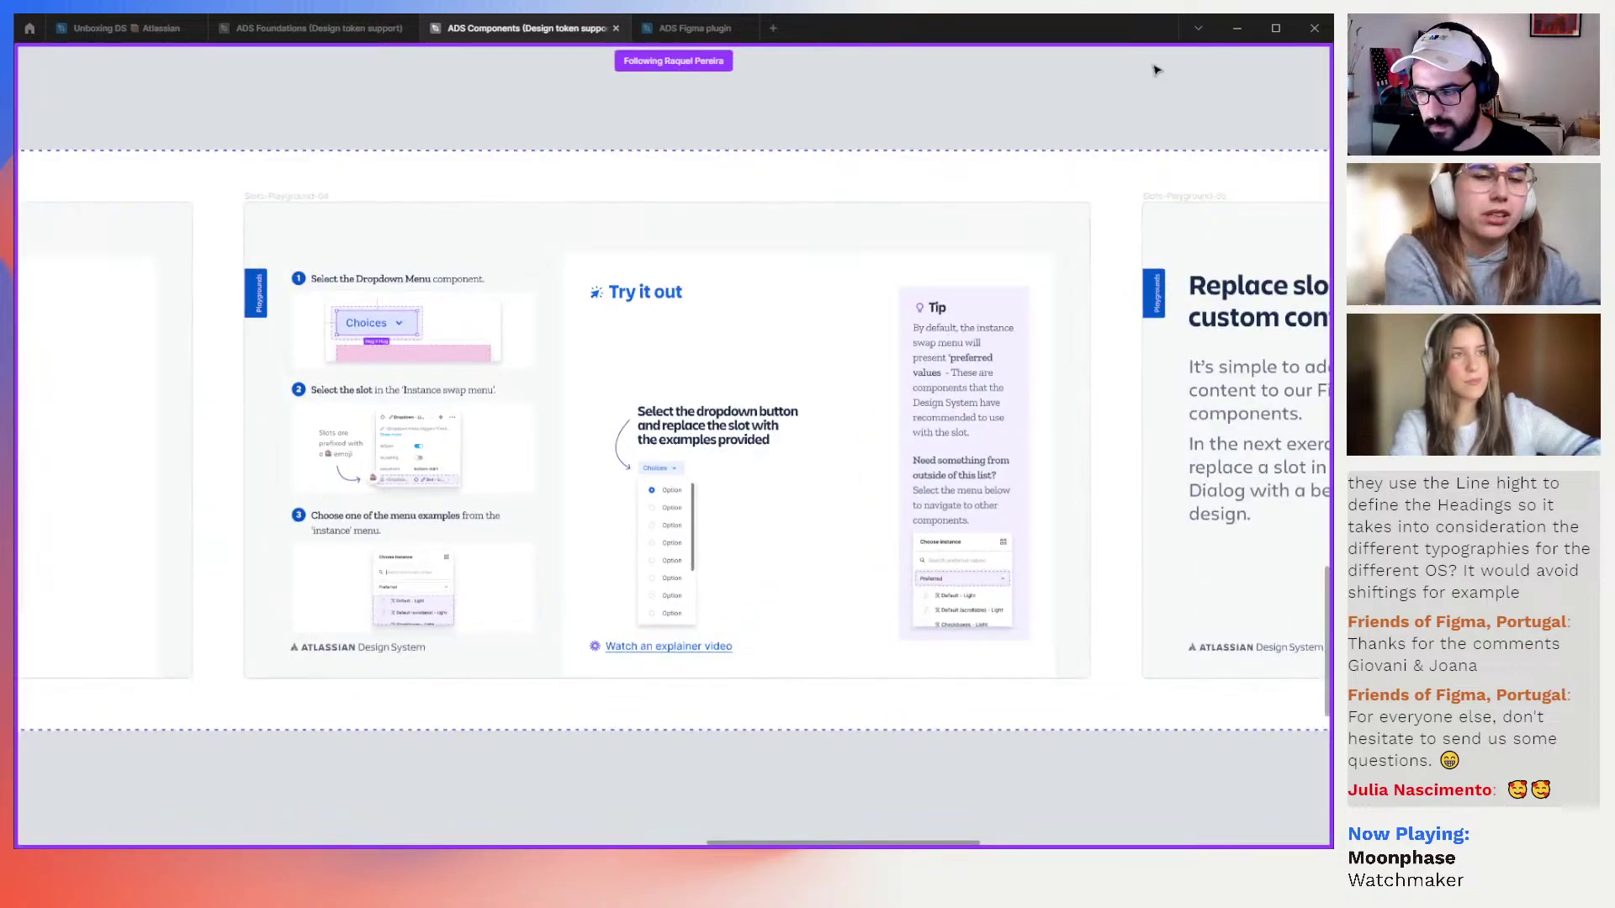
{"action": "key", "text": "ctrl+backslash"}
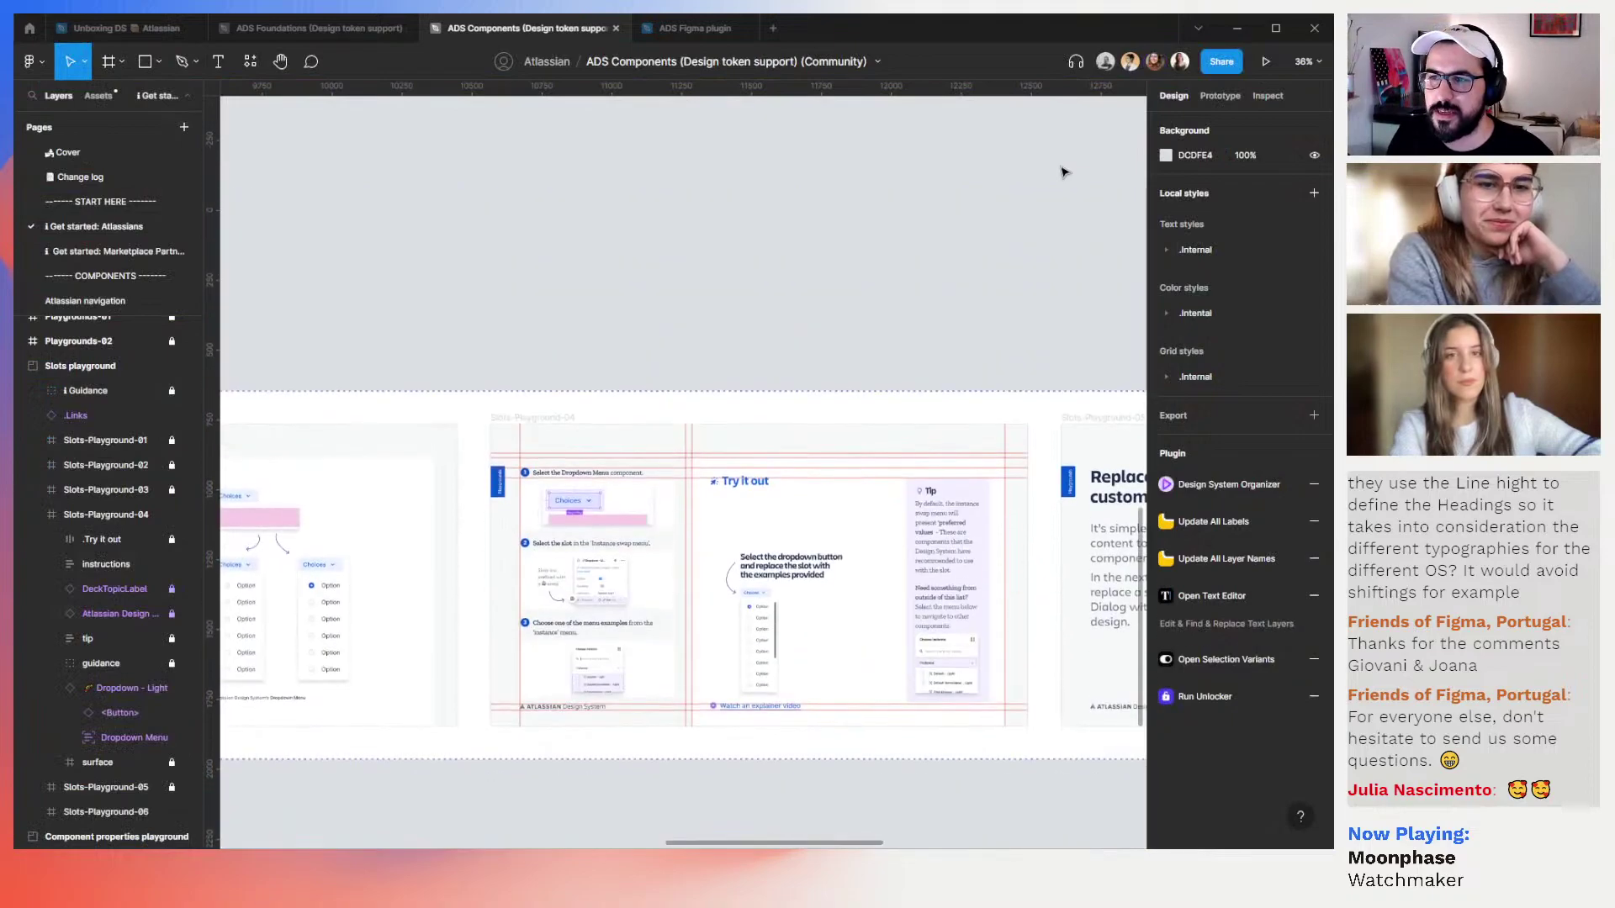
{"action": "left_click", "coordinate": [1157, 60]}
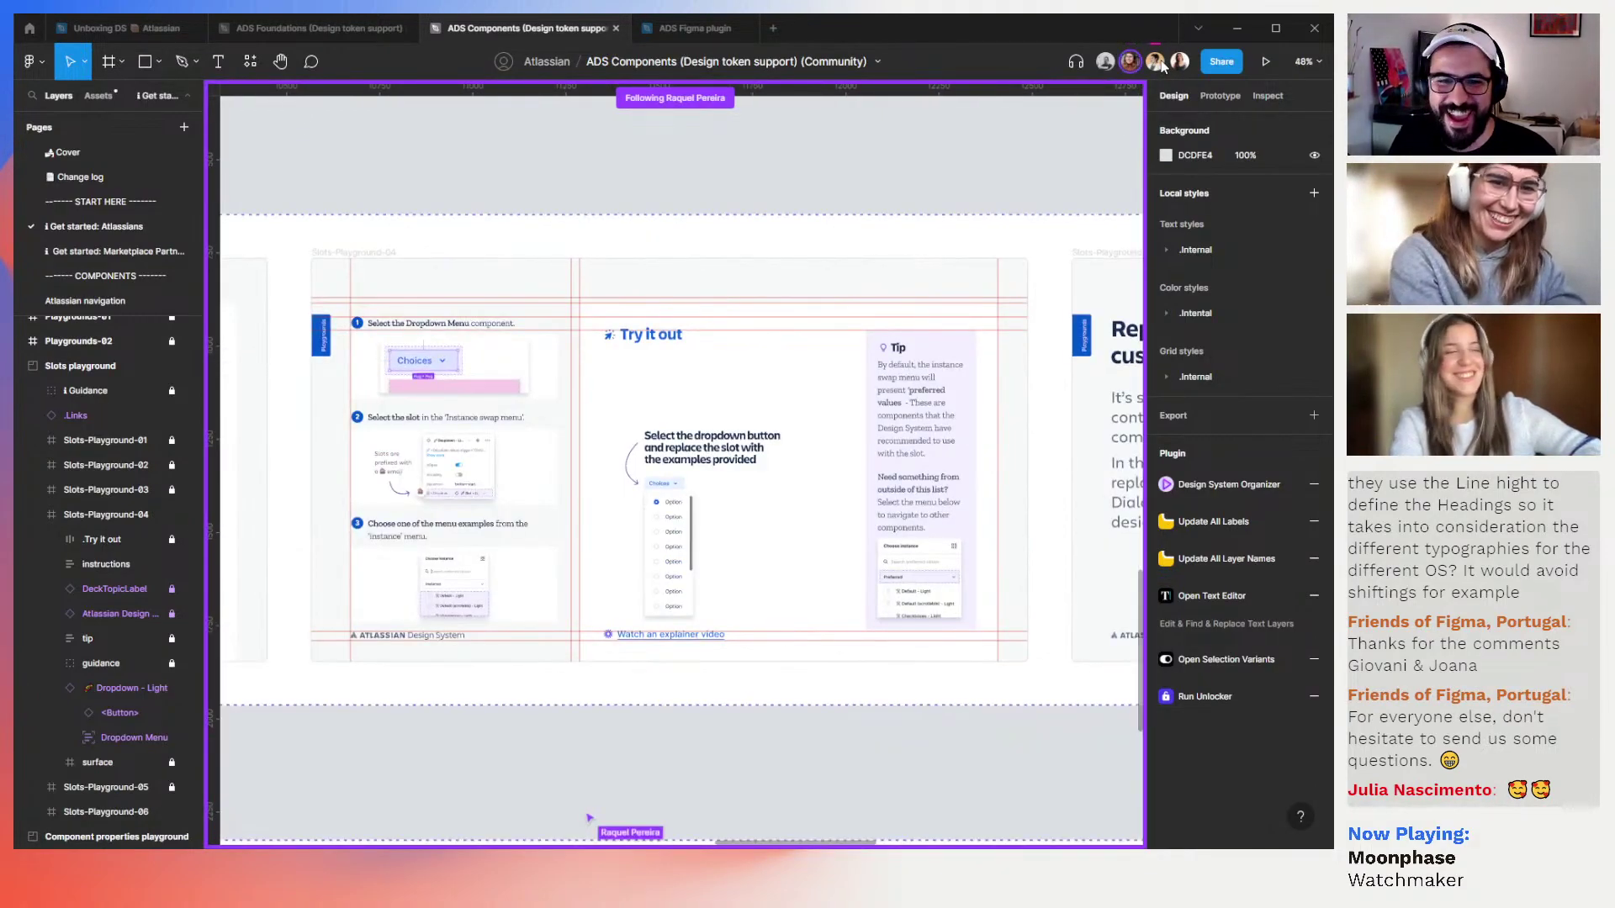
{"action": "key", "text": "ctrl+backslash"}
{"action": "scroll", "coordinate": [1067, 180], "scroll_direction": "down", "scroll_amount": 1}
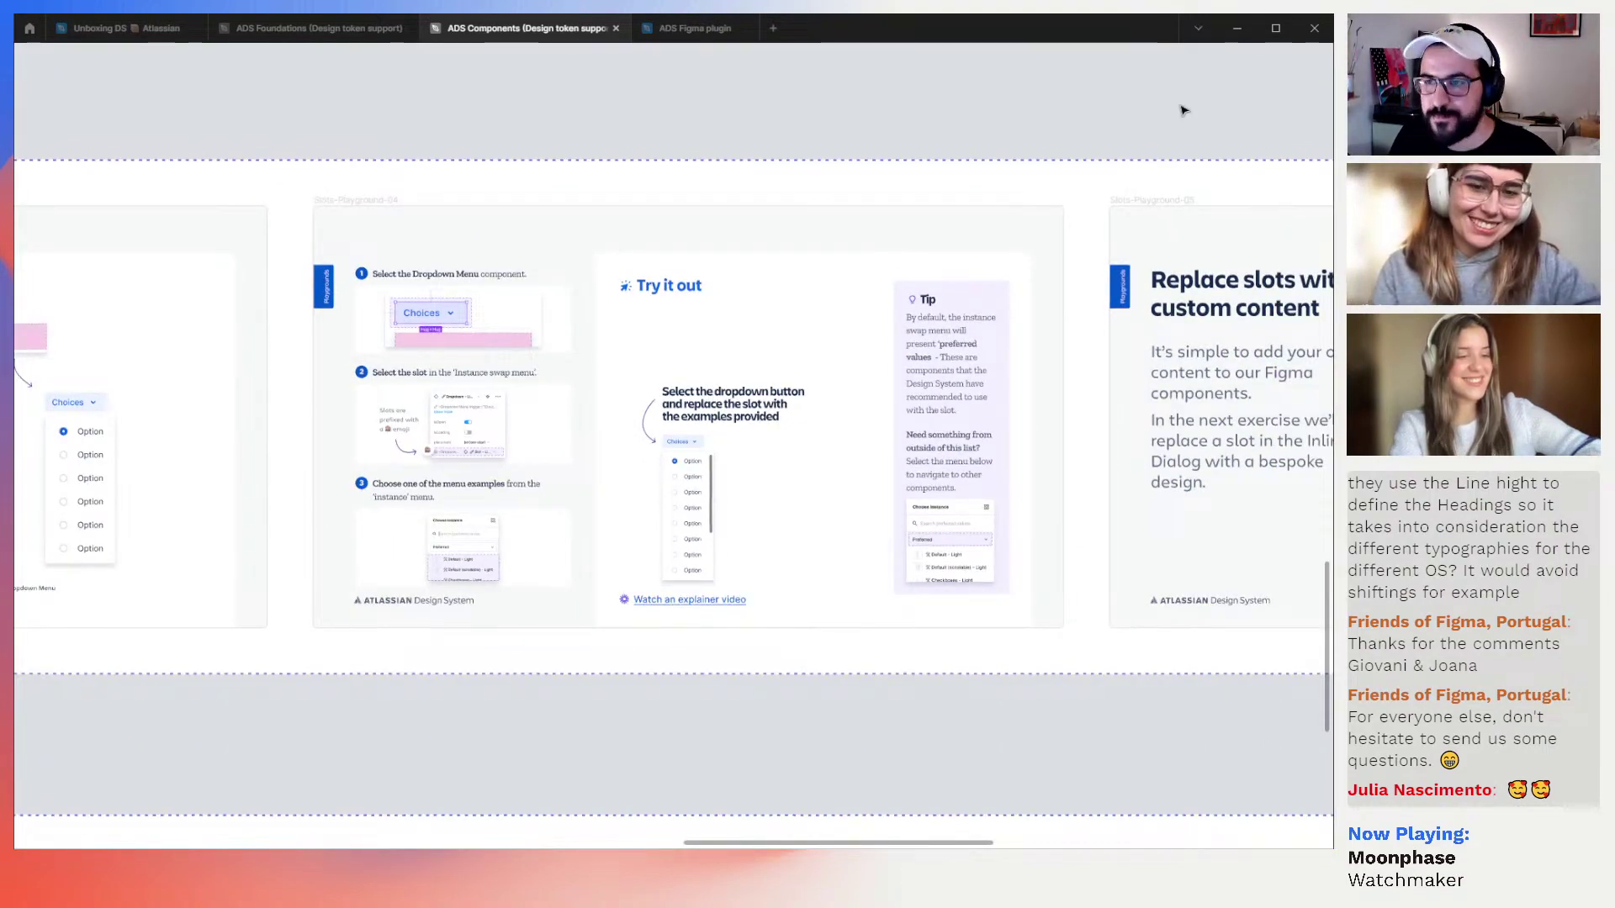
{"action": "key", "text": "ctrl+backslash"}
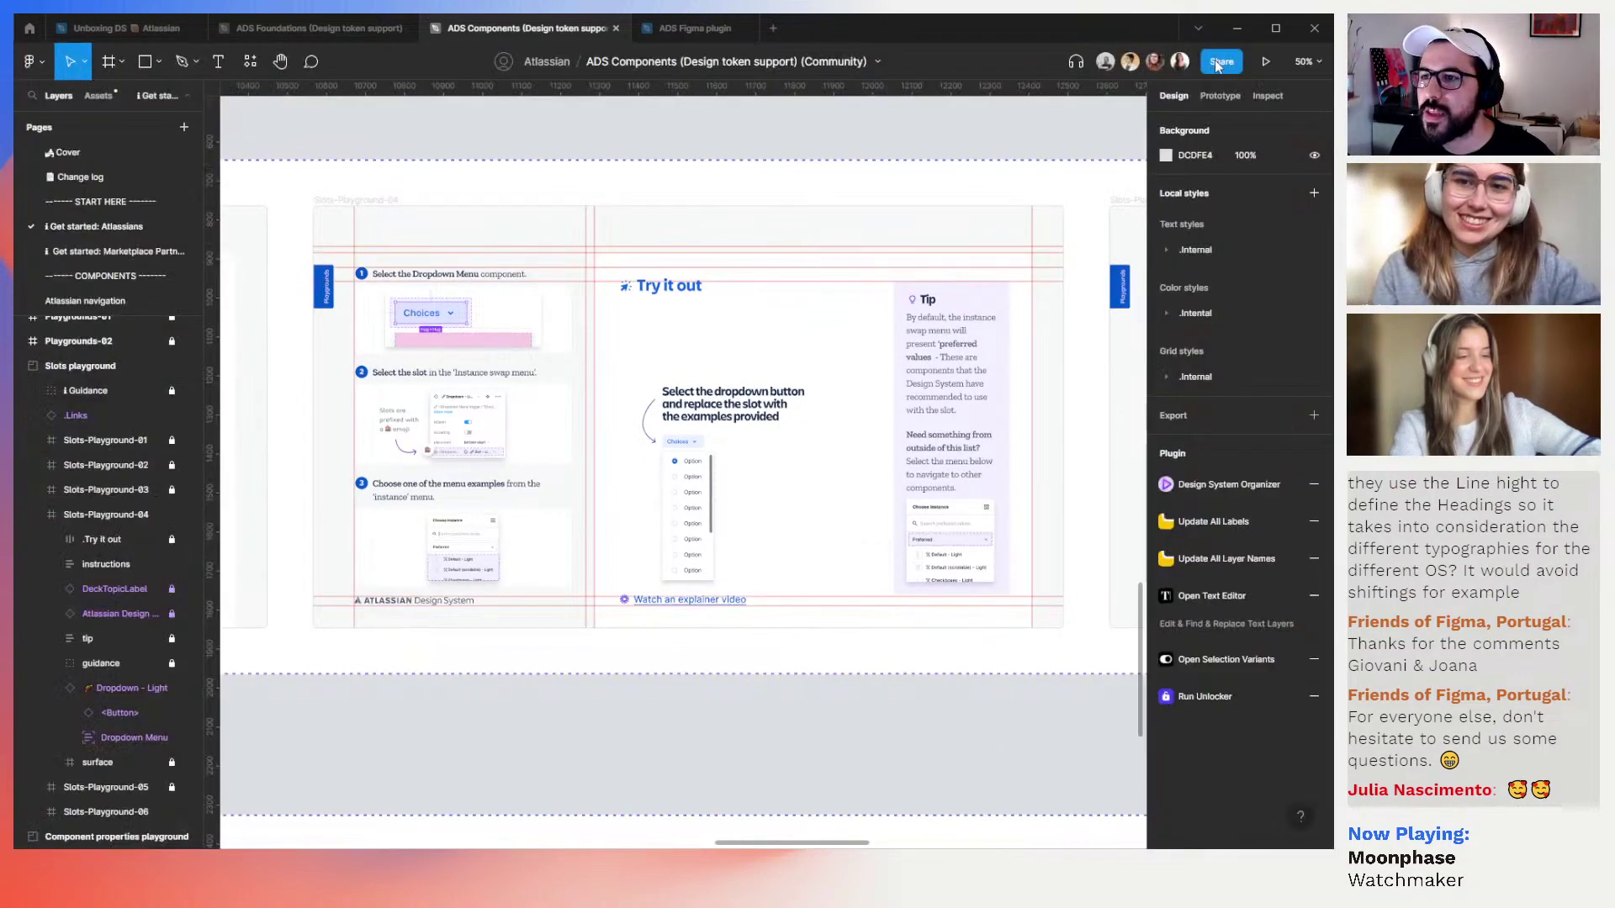
Follow the collaborator's view with the interface hidden through the Component properties playground frames, and restore the interface
{"action": "left_click", "coordinate": [1157, 64]}
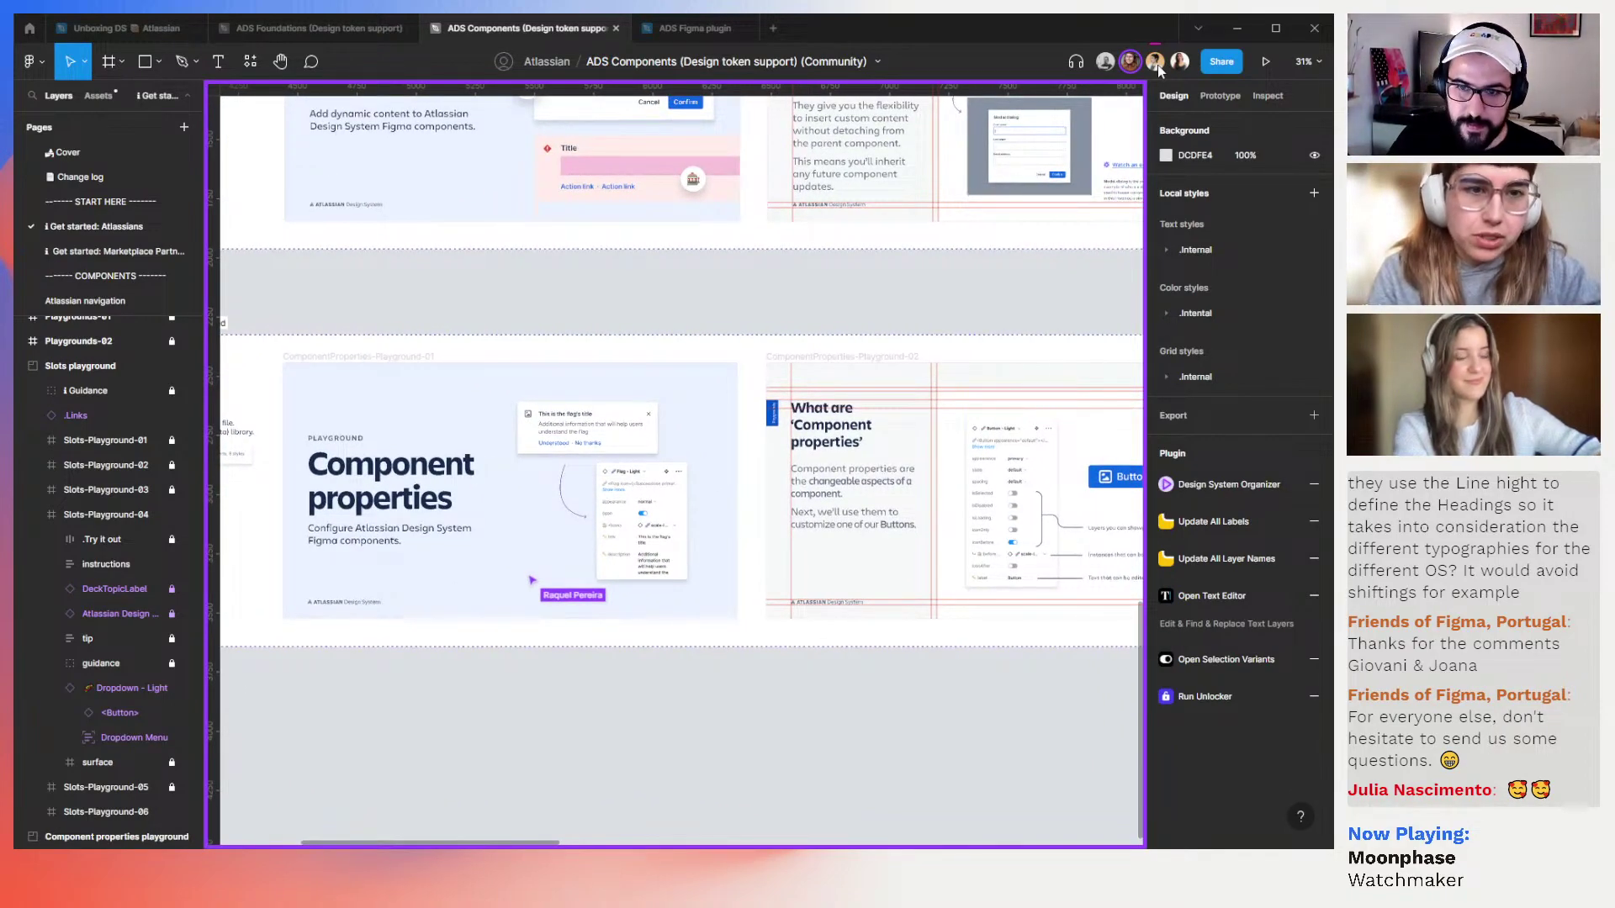
{"action": "key", "text": "ctrl+backslash"}
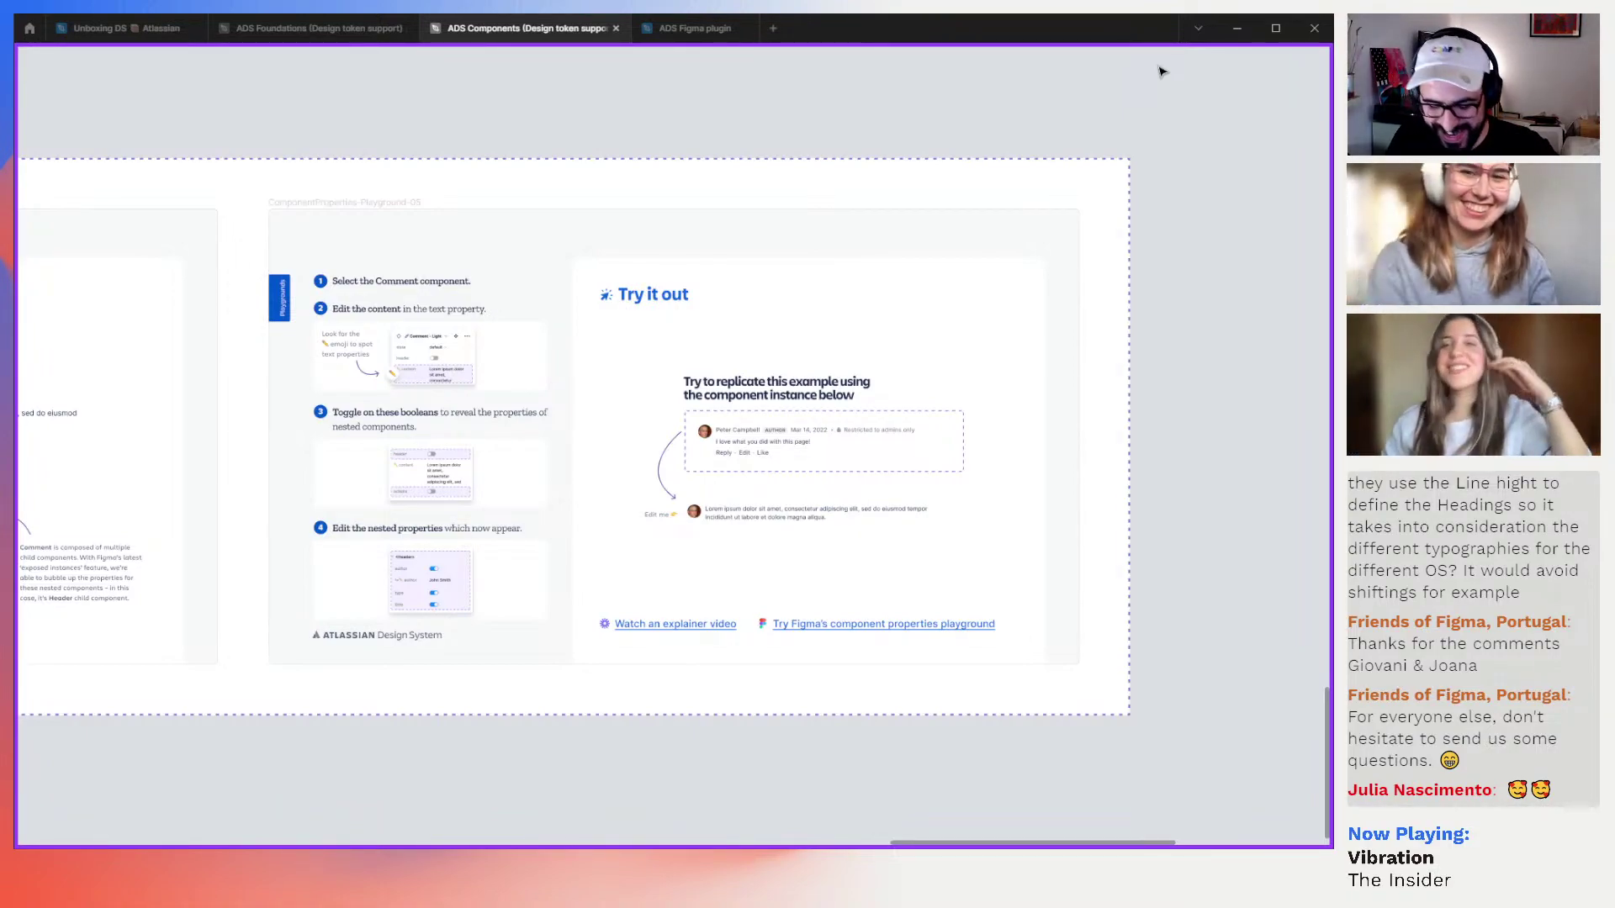
{"action": "key", "text": "ctrl+backslash"}
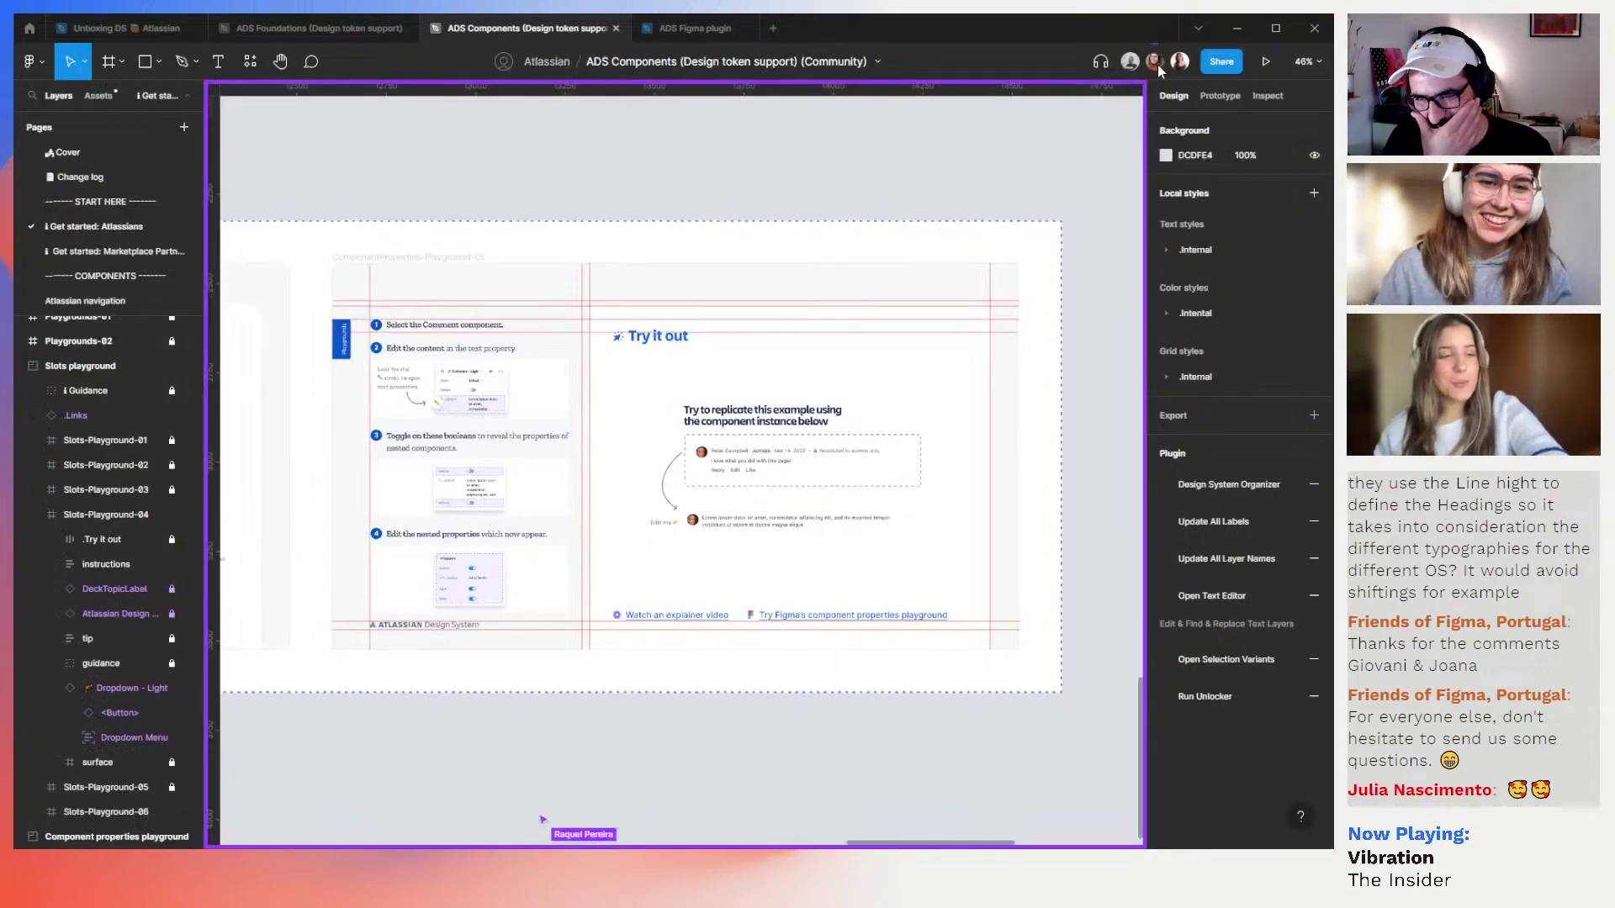
Follow the collaborator's view again and look through the groups inside the .Internal text styles, collapsing them when finished
{"action": "left_click", "coordinate": [1157, 64]}
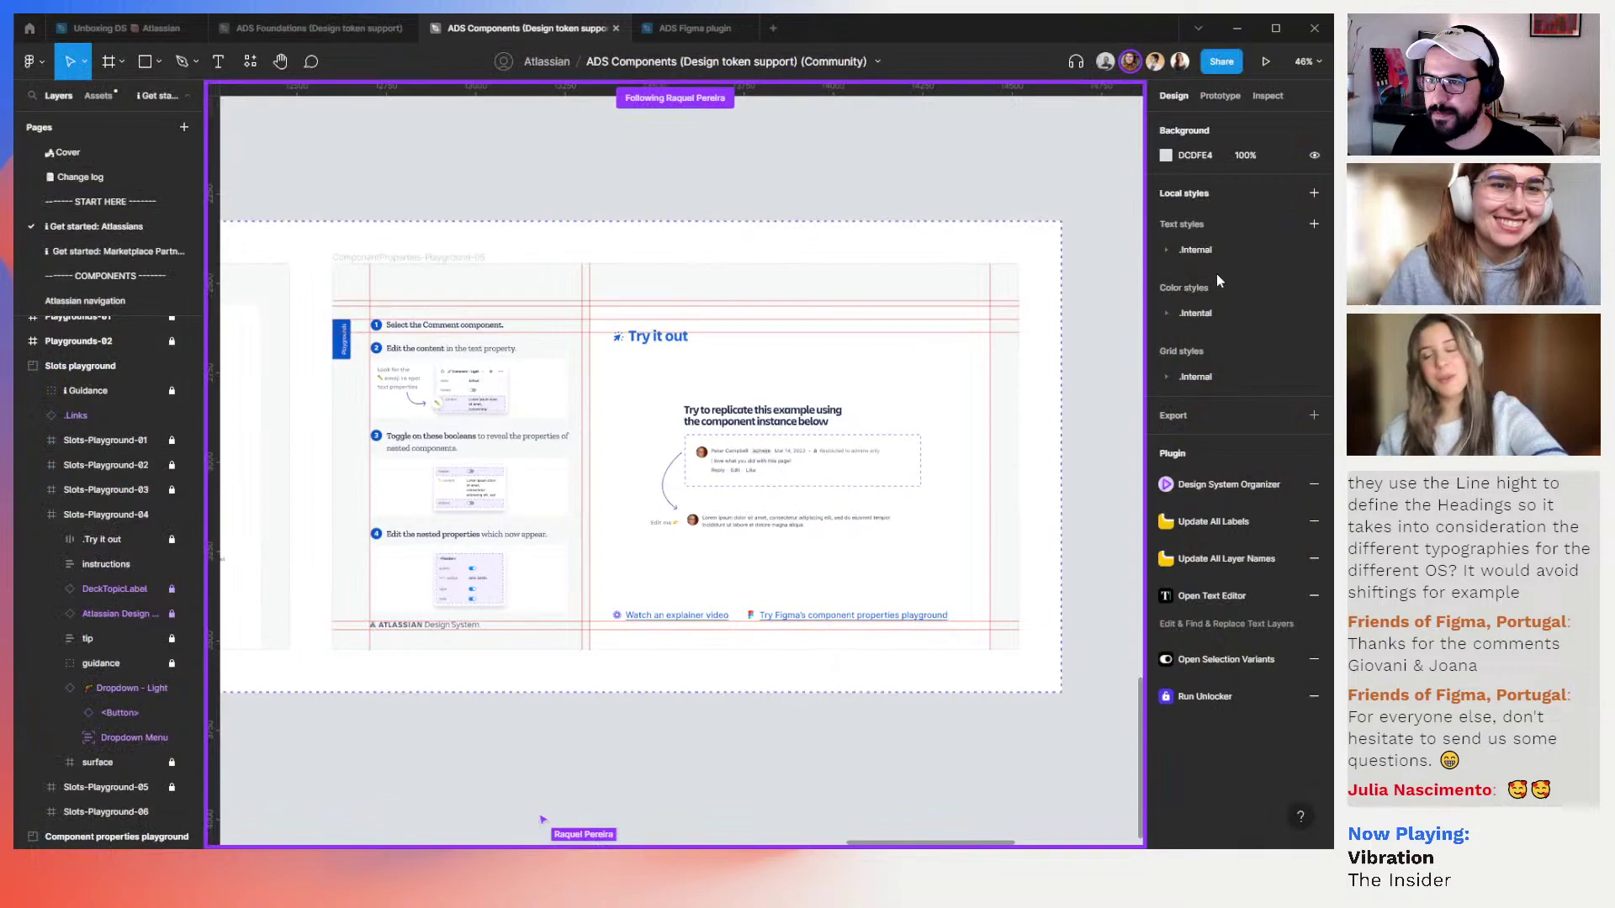
{"action": "left_click", "coordinate": [1167, 252]}
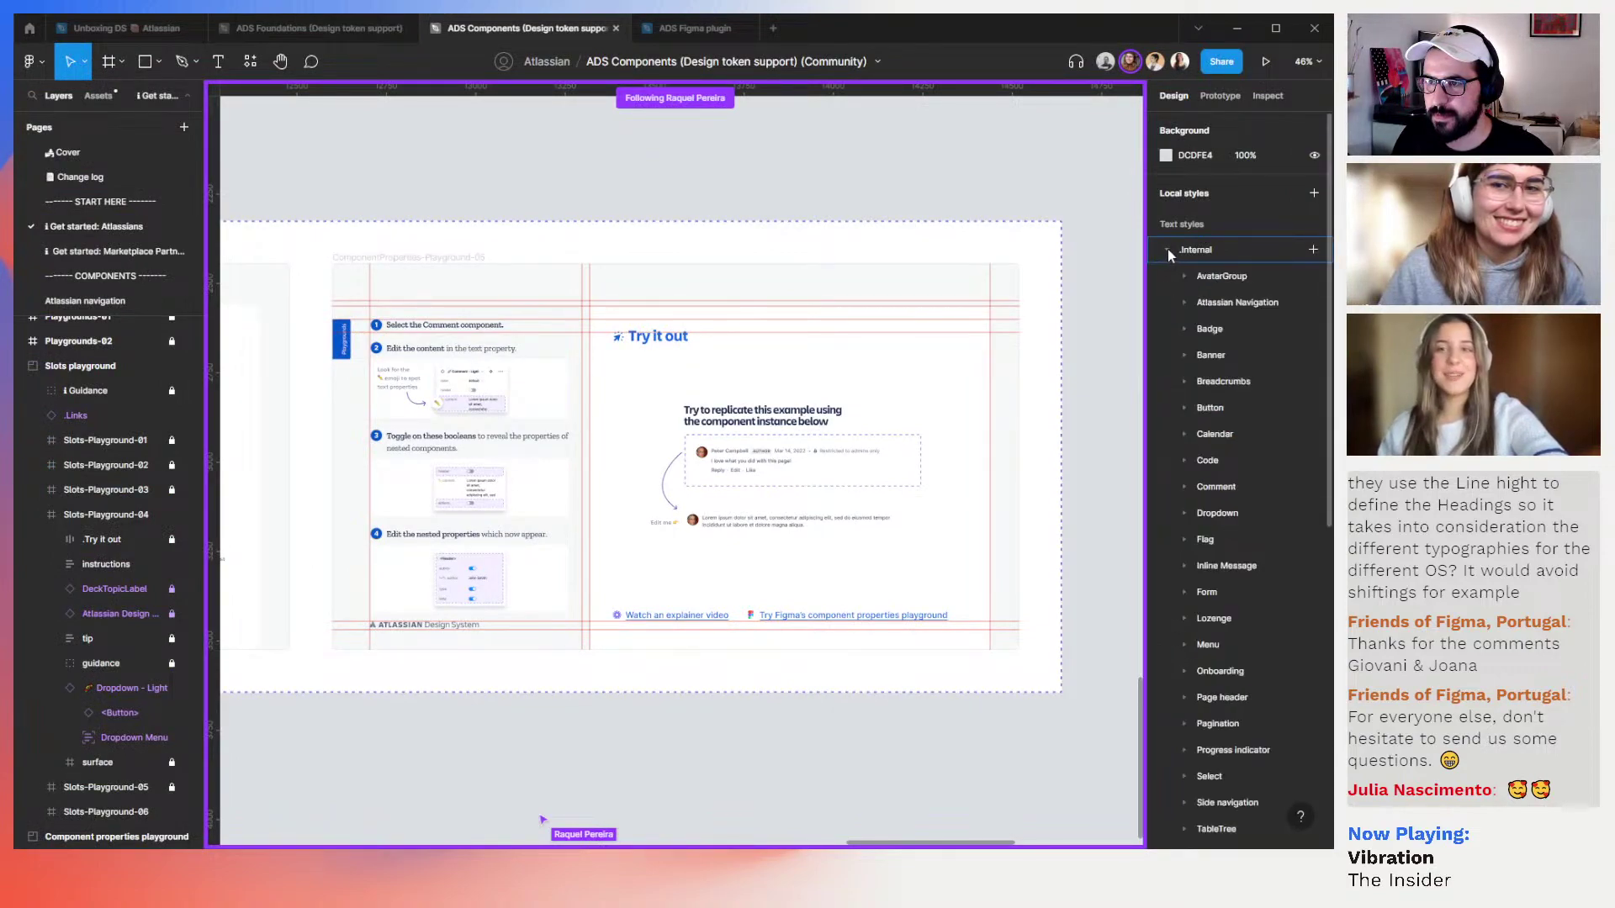
{"action": "left_click", "coordinate": [1167, 249]}
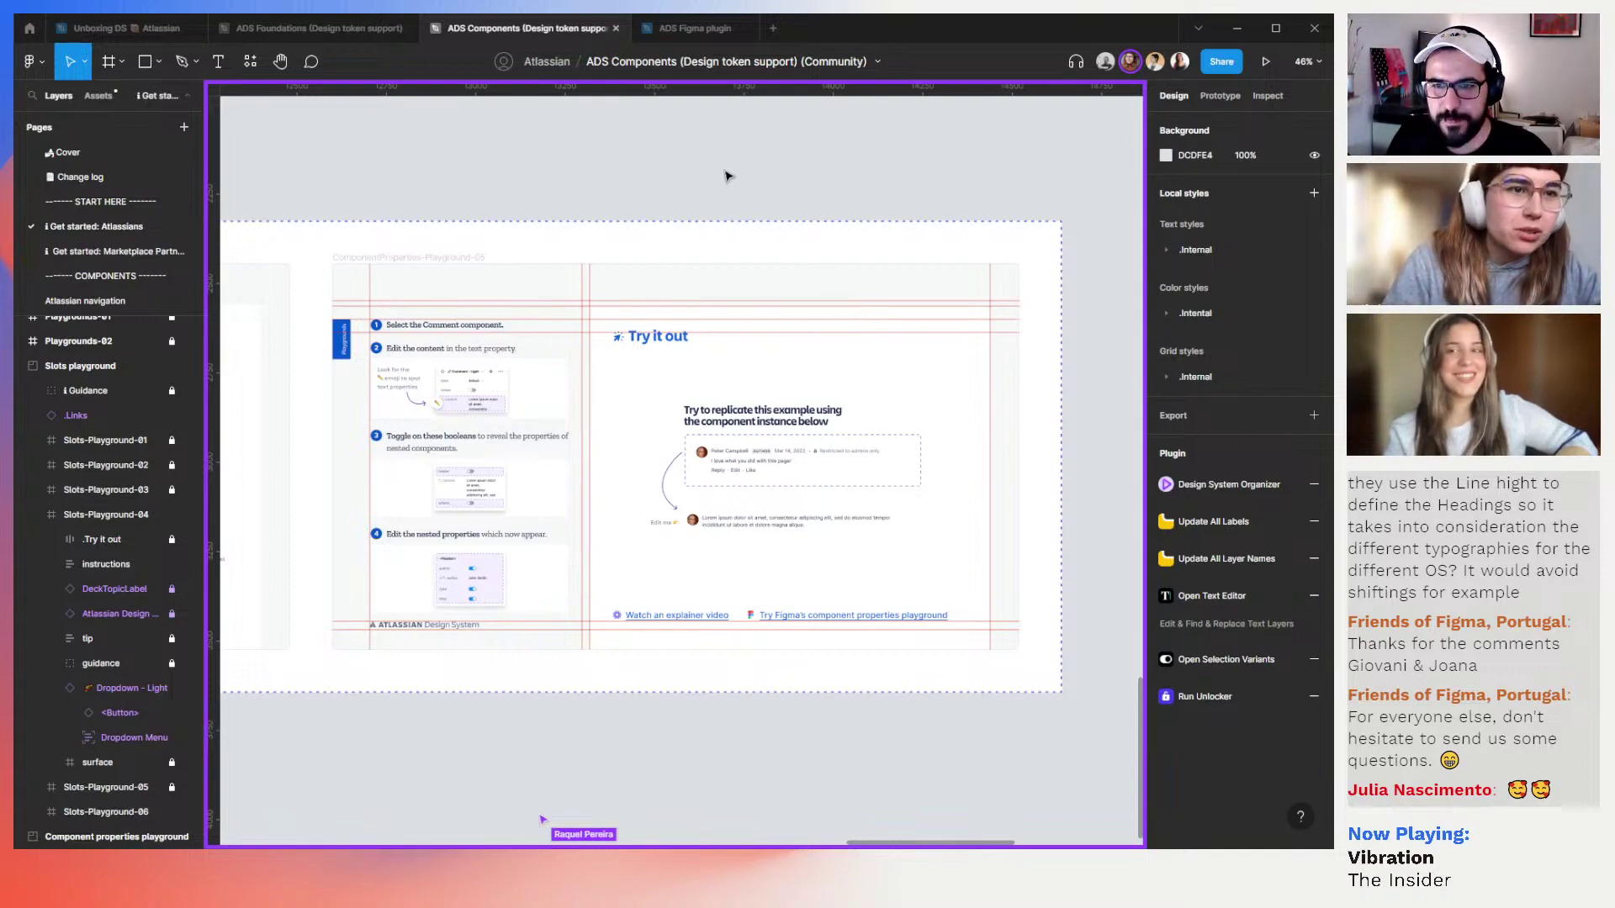
Switch to the Unboxing DS Atlassian file and search the component assets for "nav"
{"action": "left_click", "coordinate": [156, 32]}
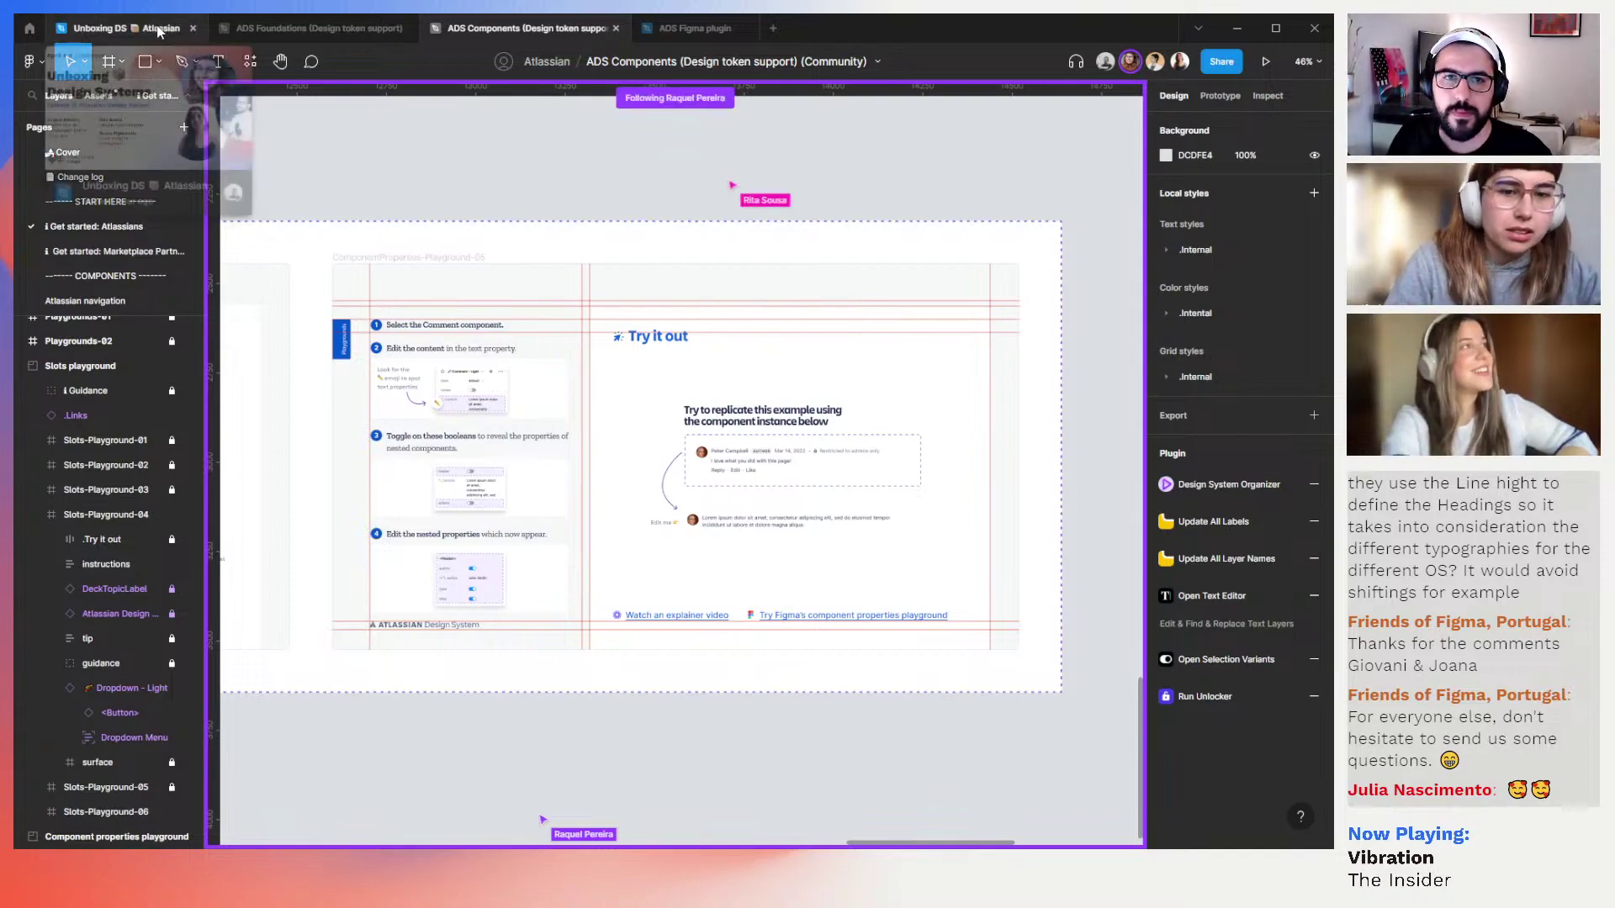
{"action": "left_click_drag", "start_coordinate": [798, 236], "coordinate": [811, 205]}
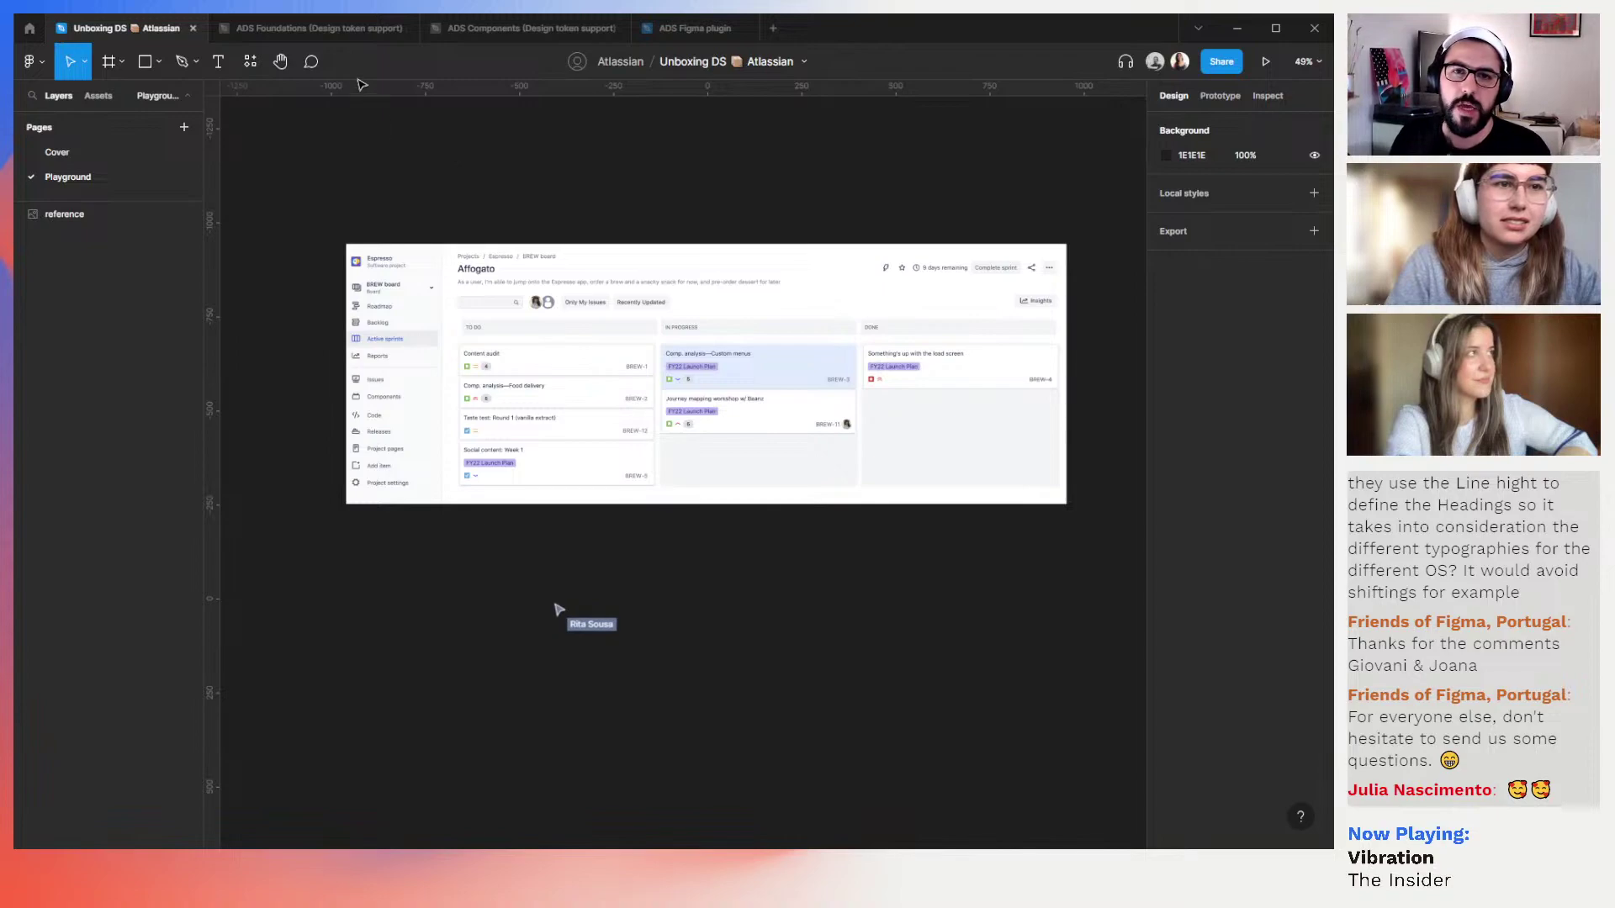
{"action": "mouse_move", "coordinate": [352, 36]}
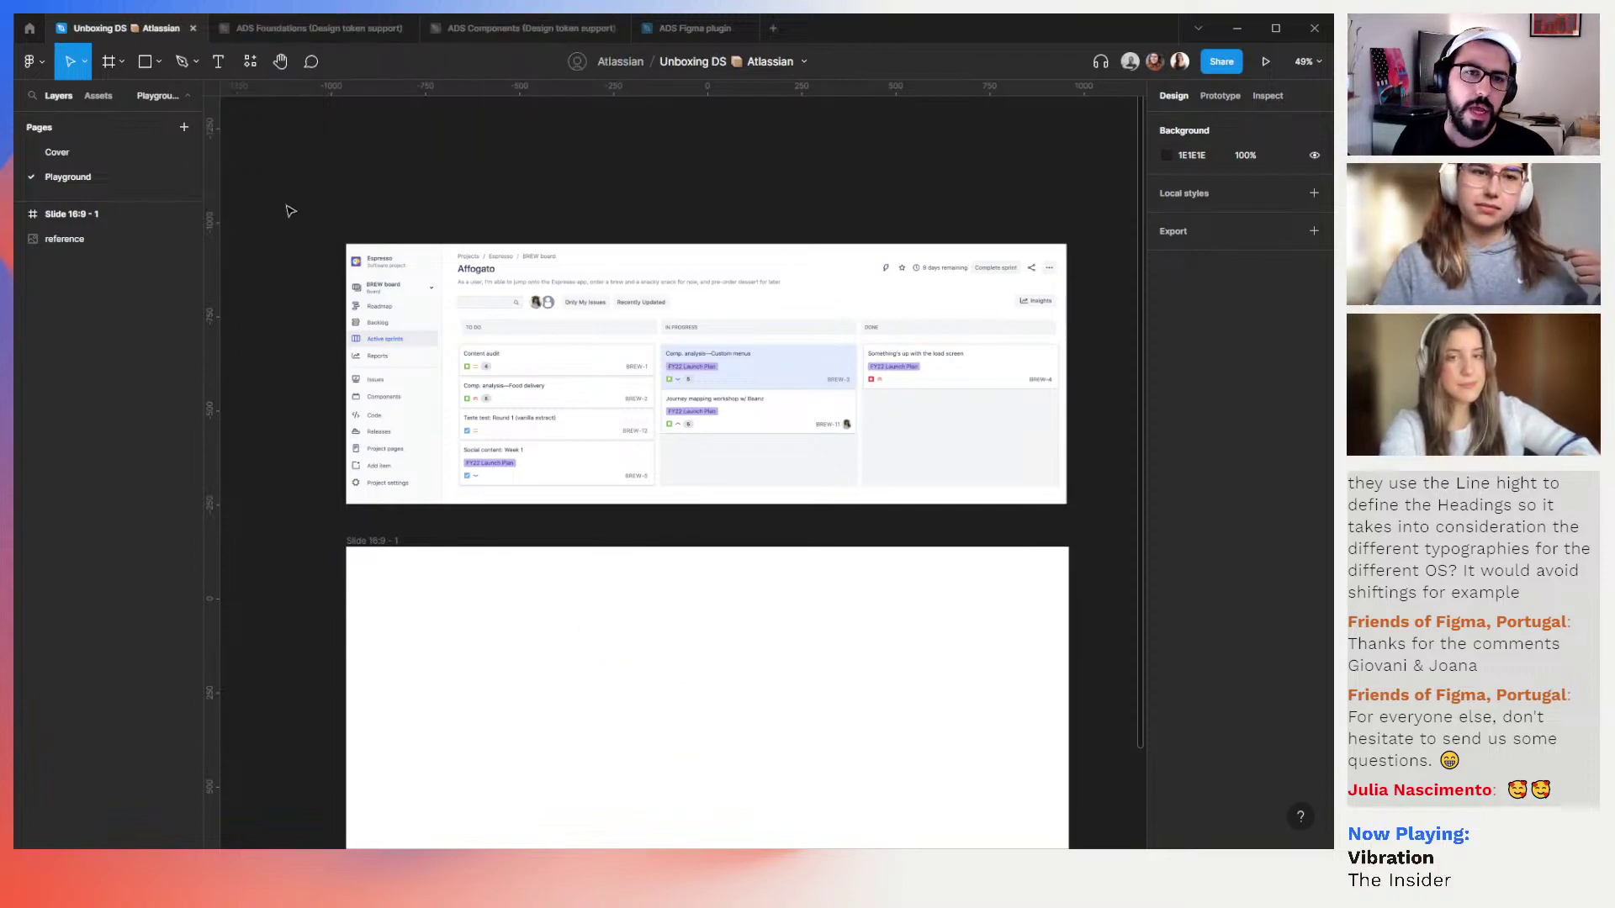
{"action": "left_click", "coordinate": [104, 99]}
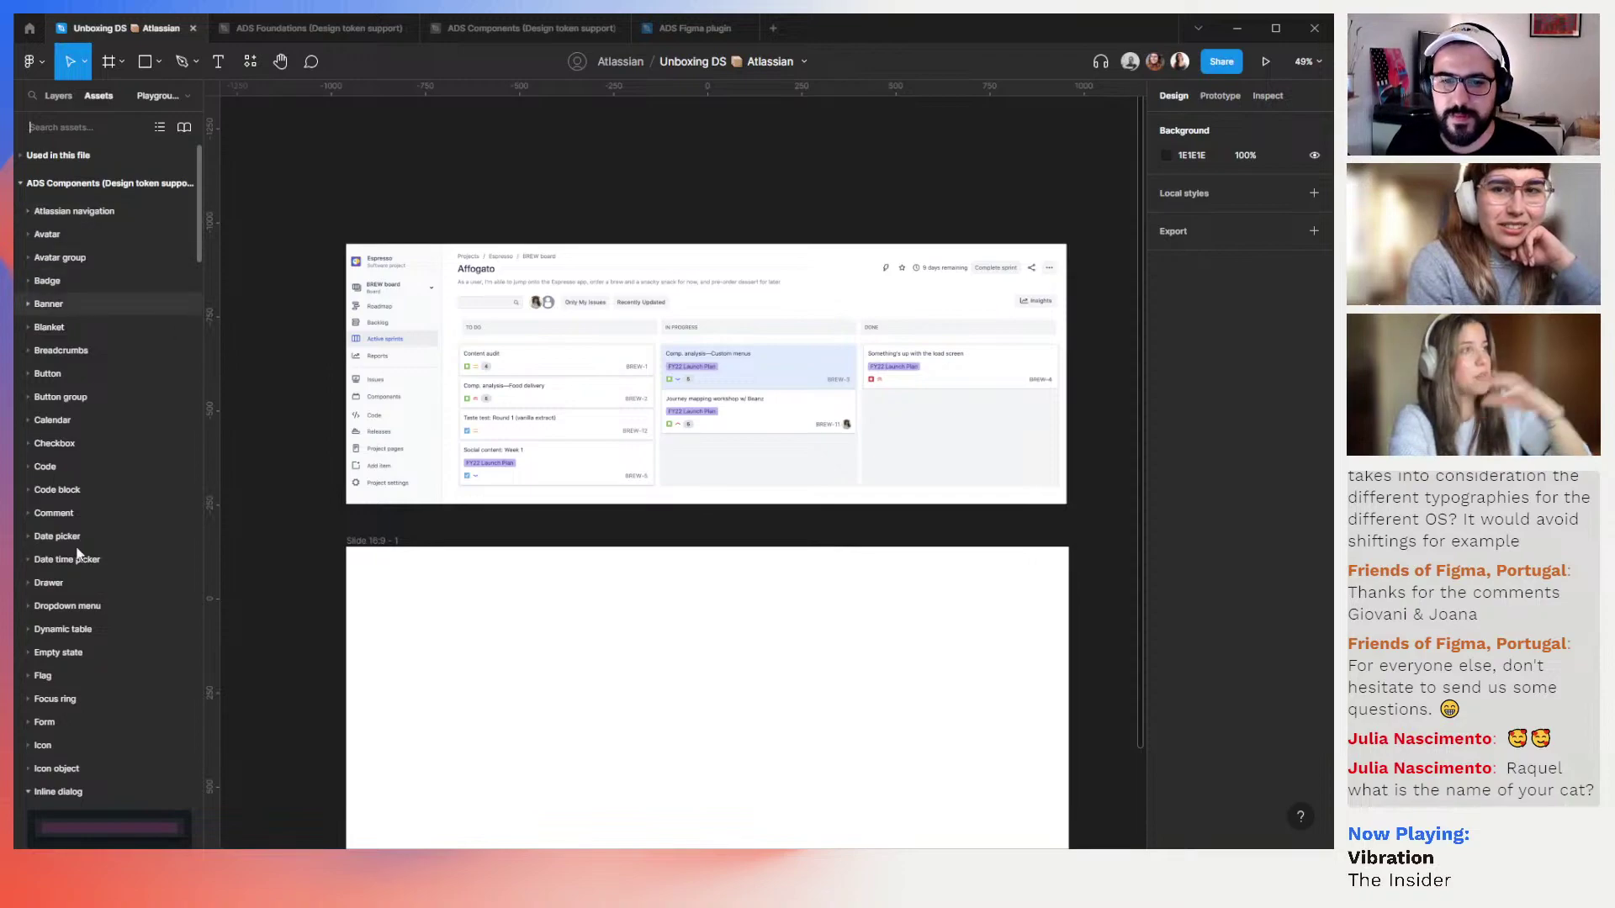
{"action": "left_click_drag", "start_coordinate": [735, 486], "coordinate": [735, 394]}
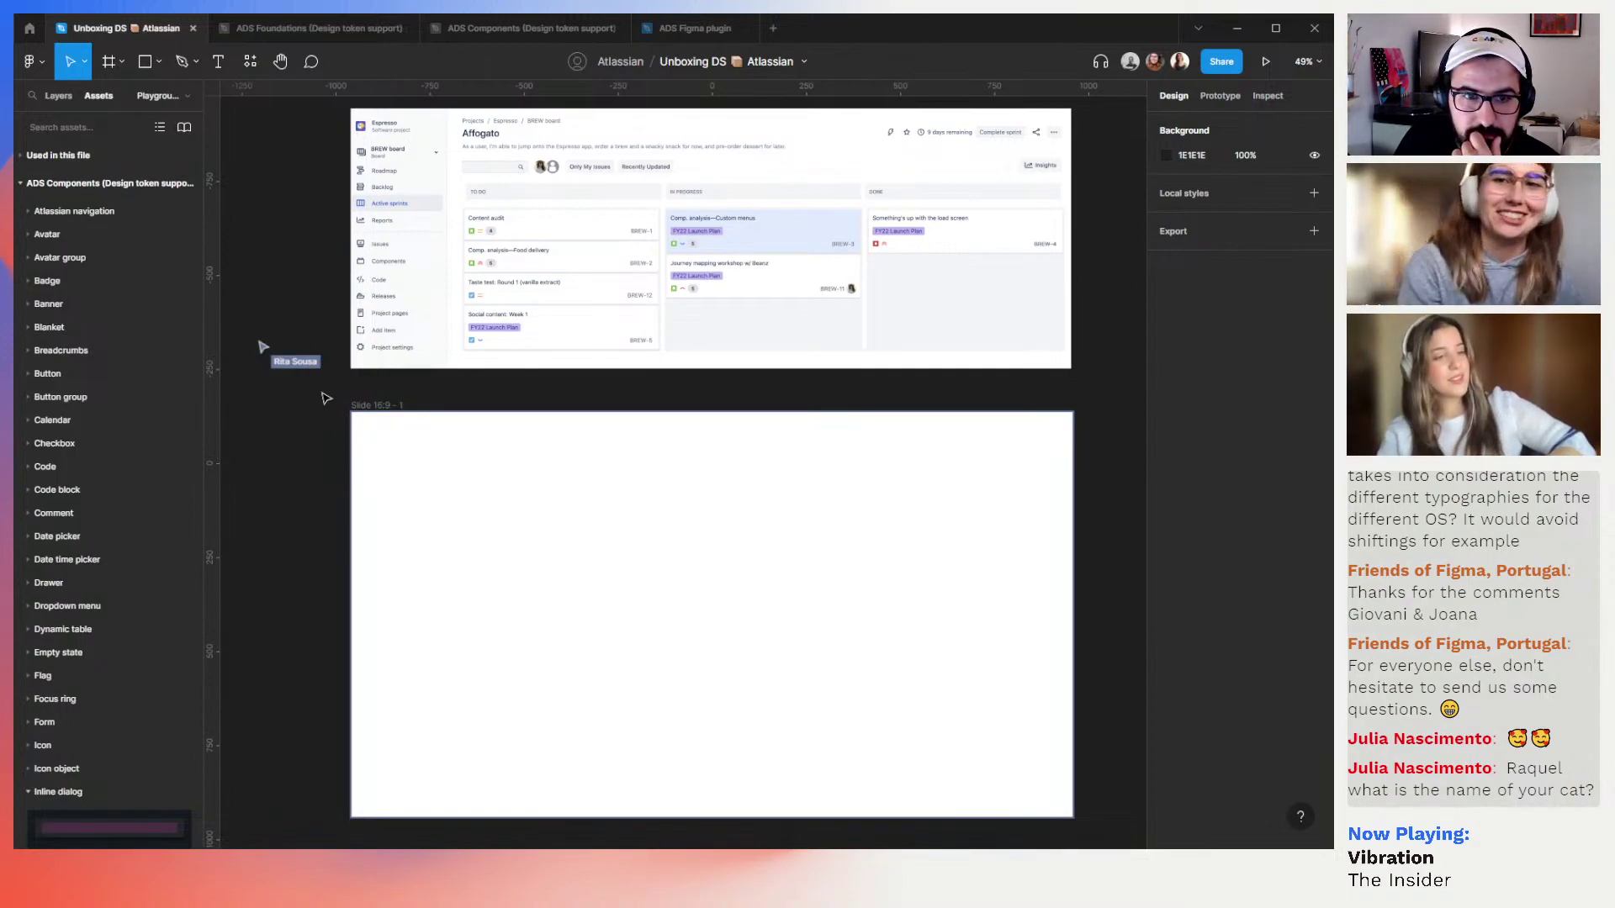
{"action": "left_click", "coordinate": [87, 127]}
{"action": "type", "text": "nav"}
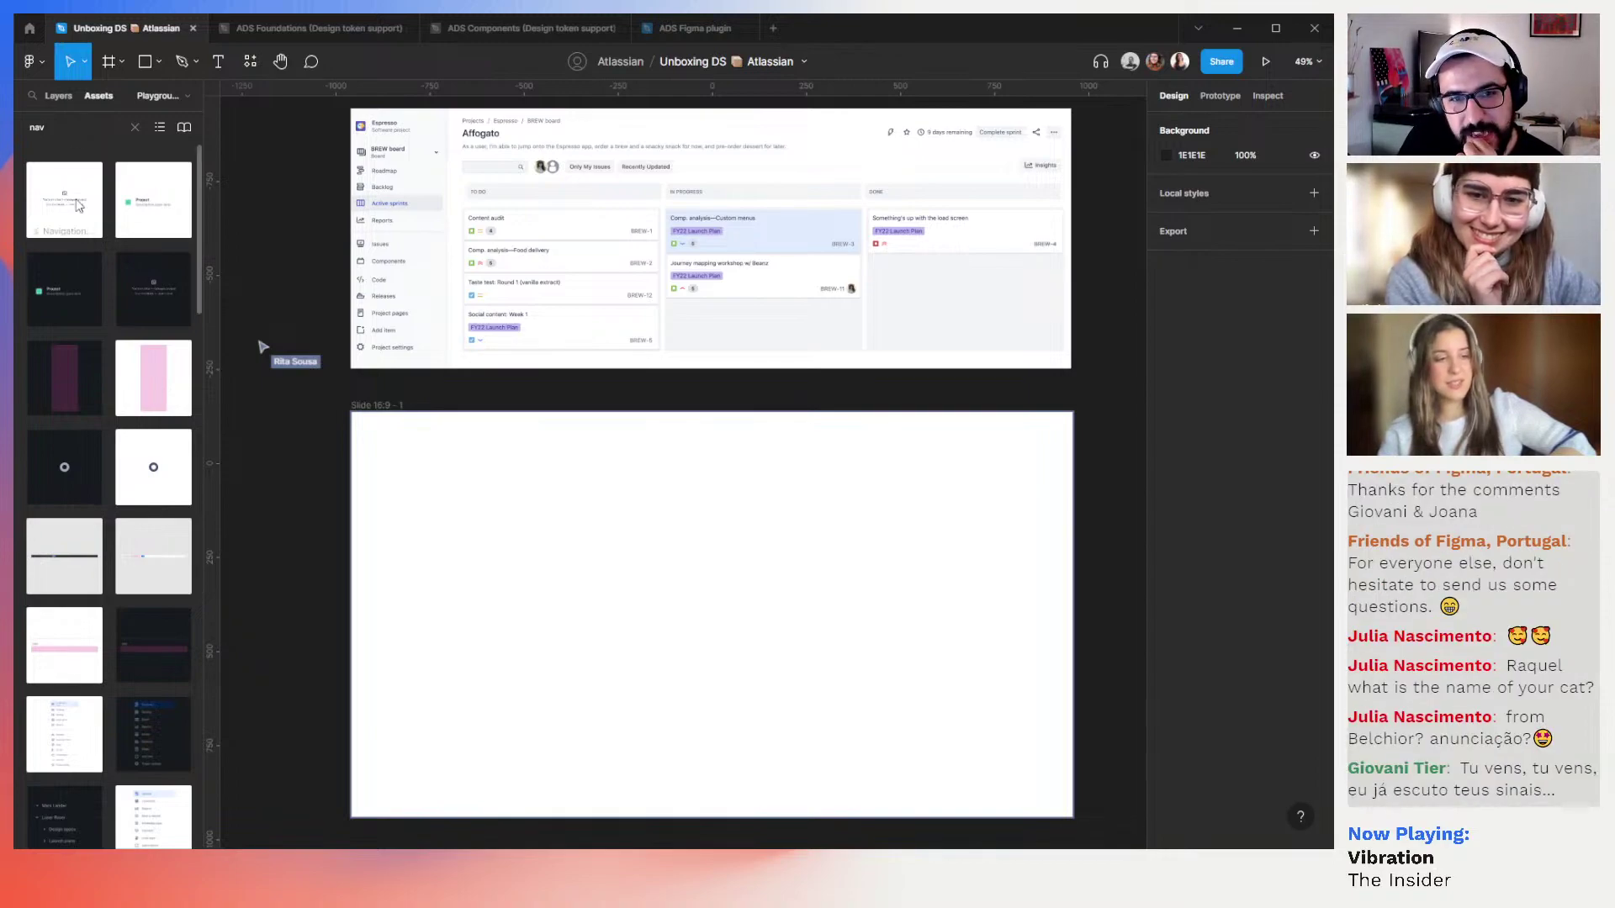
Add the light Jira Software side navigation content component to the Playground page and locate it on the canvas
{"action": "scroll", "coordinate": [120, 702], "scroll_direction": "down", "scroll_amount": 4}
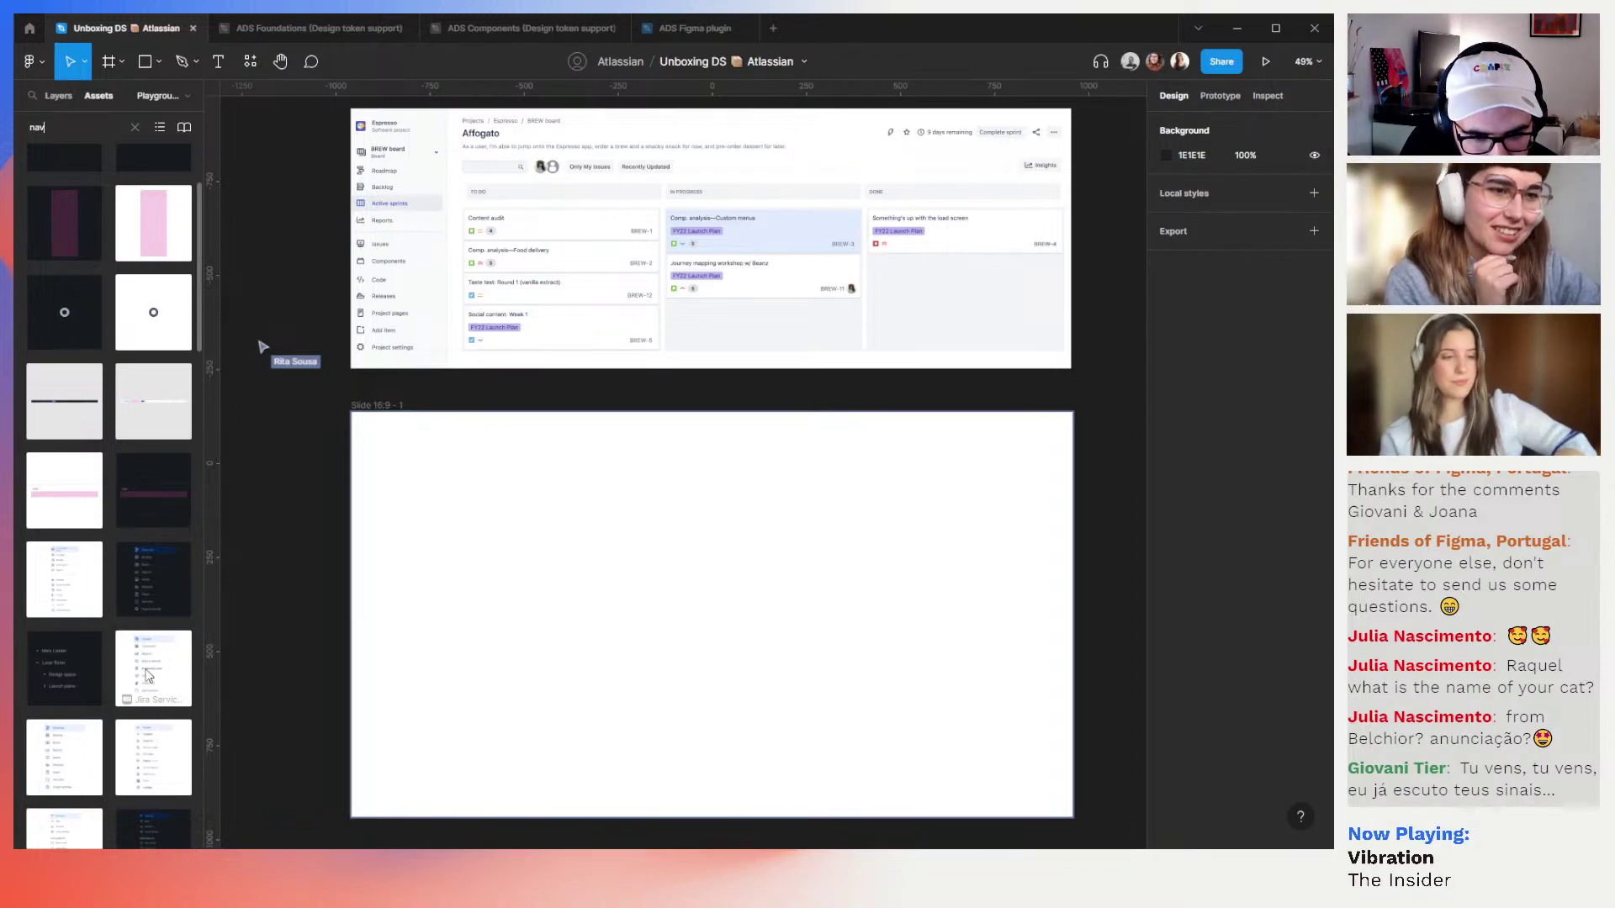
{"action": "left_click_drag", "start_coordinate": [59, 585], "coordinate": [511, 627]}
{"action": "left_click_drag", "start_coordinate": [484, 706], "coordinate": [435, 569]}
{"action": "scroll", "coordinate": [505, 673], "scroll_direction": "down", "scroll_amount": 15}
{"action": "scroll", "coordinate": [433, 564], "scroll_direction": "up", "scroll_amount": 3}
{"action": "scroll", "coordinate": [435, 569], "scroll_direction": "up", "scroll_amount": 4}
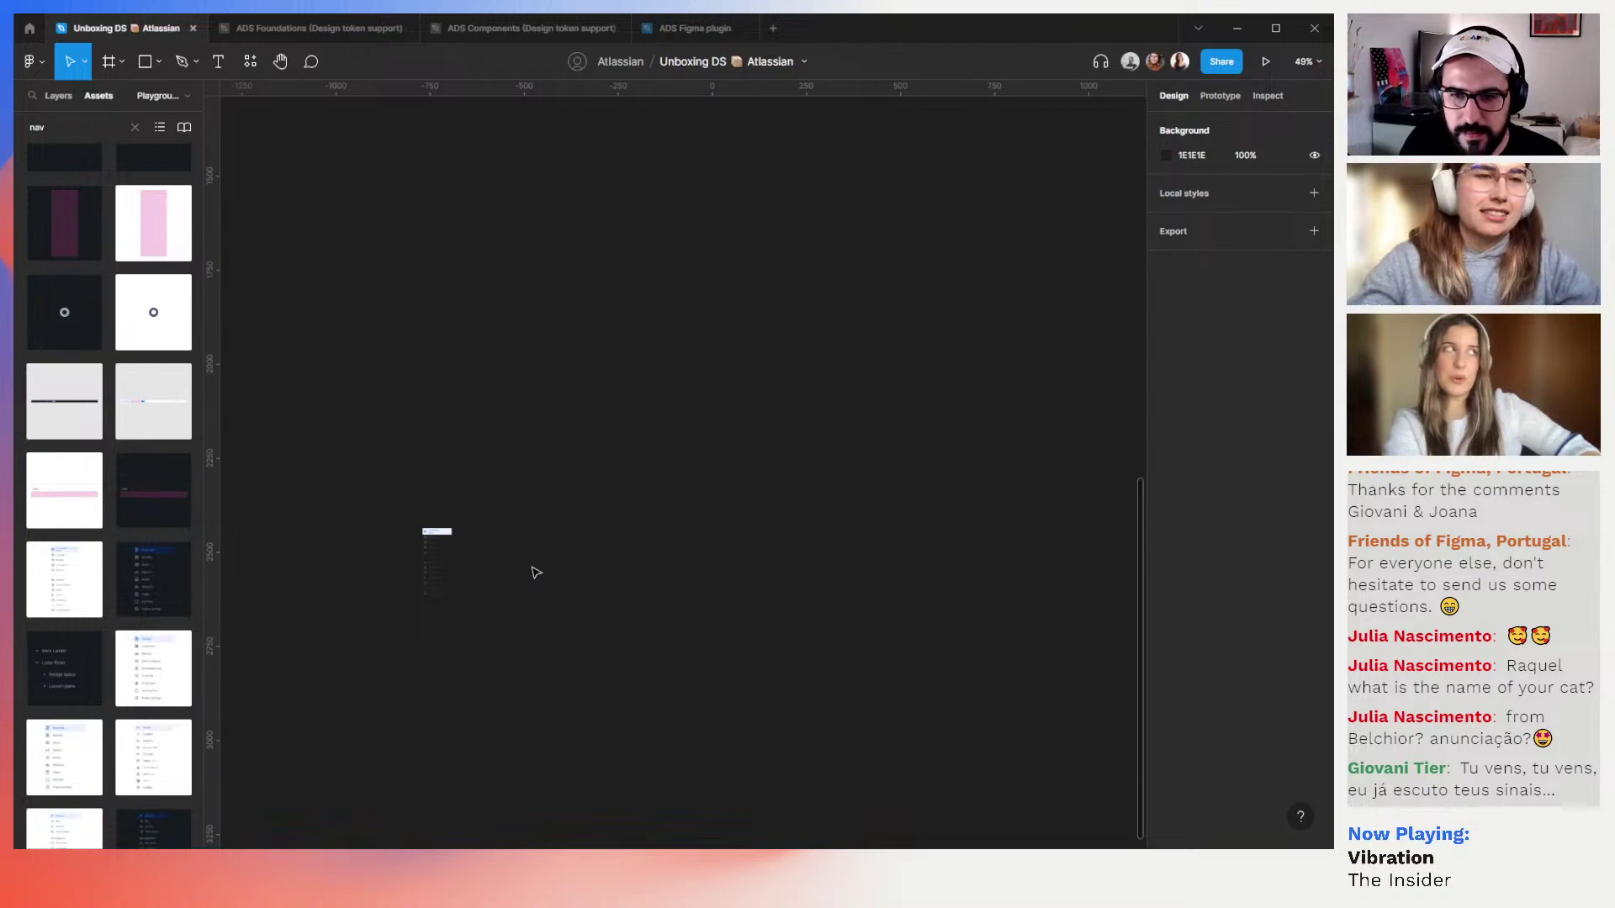
{"action": "left_click_drag", "start_coordinate": [536, 573], "coordinate": [570, 498]}
{"action": "left_click", "coordinate": [571, 499]}
{"action": "scroll", "coordinate": [589, 597], "scroll_direction": "up", "scroll_amount": 2}
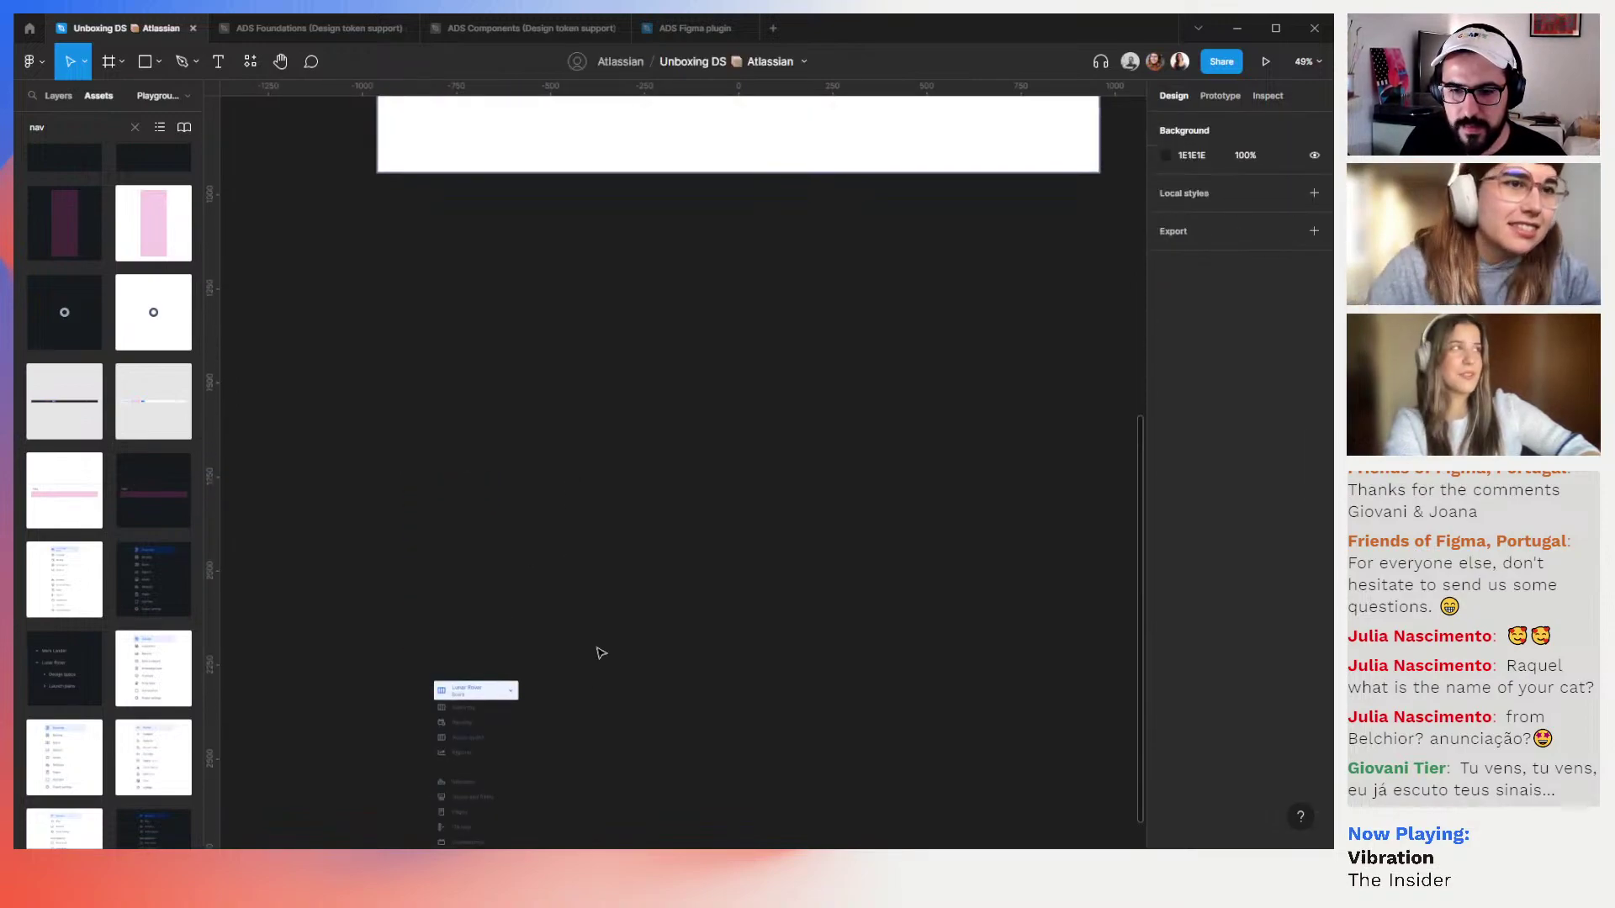
Move the Jira Software navigation content into the Slide 16:9 - 1 frame at X 29, Y 78
{"action": "left_click_drag", "start_coordinate": [441, 720], "coordinate": [436, 340]}
{"action": "mouse_move", "coordinate": [563, 293]}
{"action": "left_mouse_down"}
{"action": "mouse_move", "coordinate": [607, 508]}
{"action": "mouse_move", "coordinate": [713, 630]}
{"action": "left_mouse_up"}
{"action": "left_click_drag", "start_coordinate": [577, 703], "coordinate": [560, 314]}
{"action": "scroll", "coordinate": [561, 395], "scroll_direction": "up", "scroll_amount": 3}
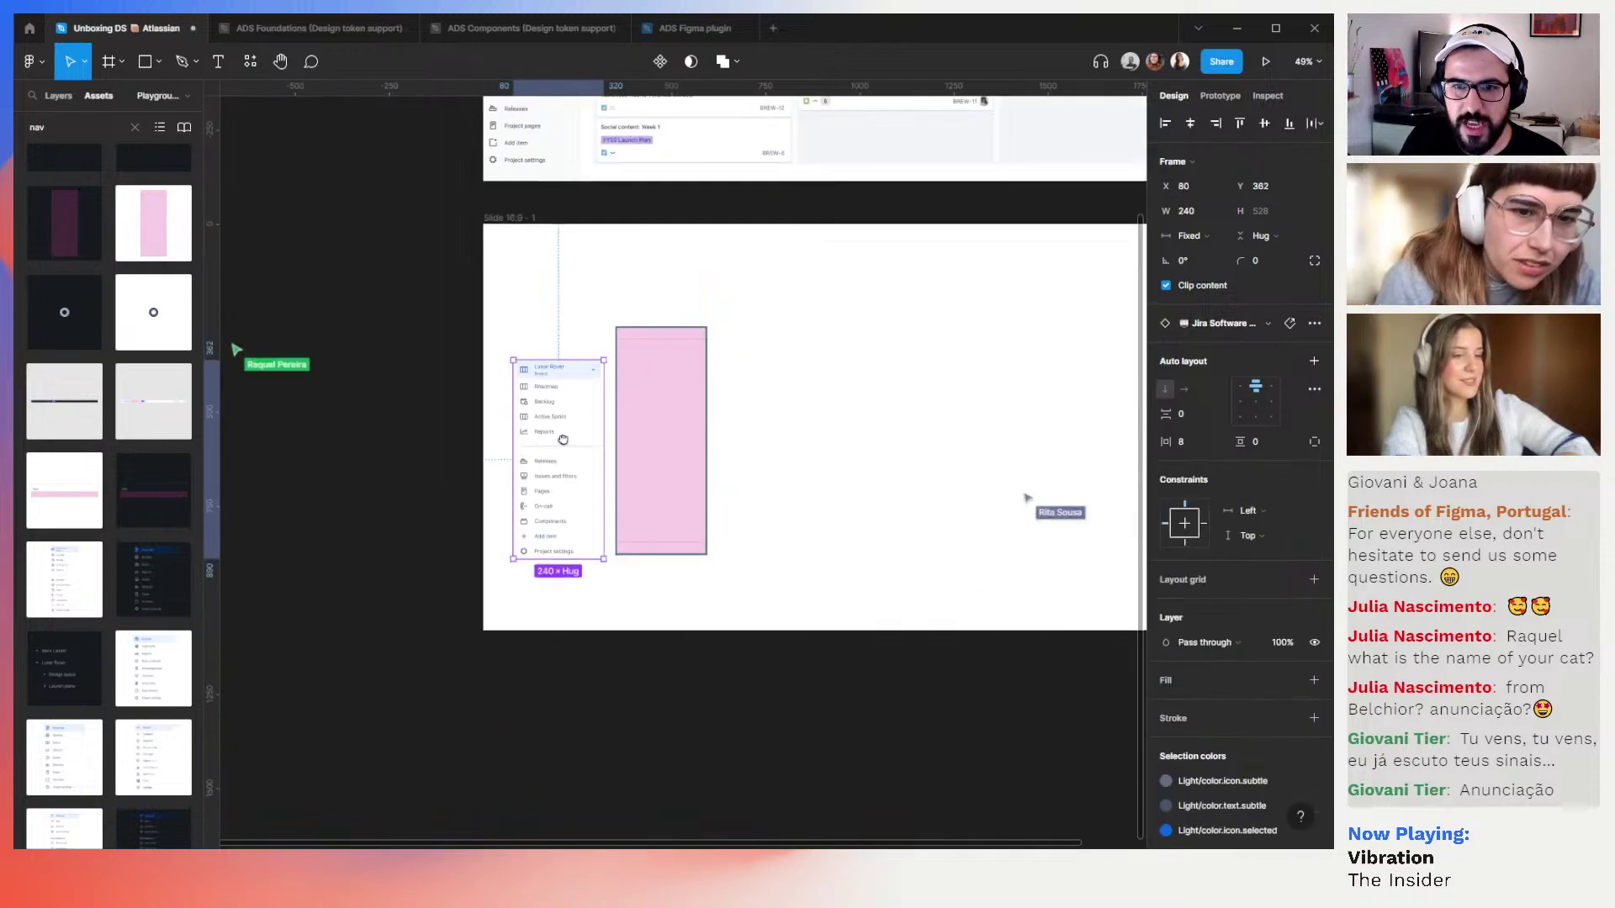
{"action": "scroll", "coordinate": [570, 493], "scroll_direction": "up", "scroll_amount": 4}
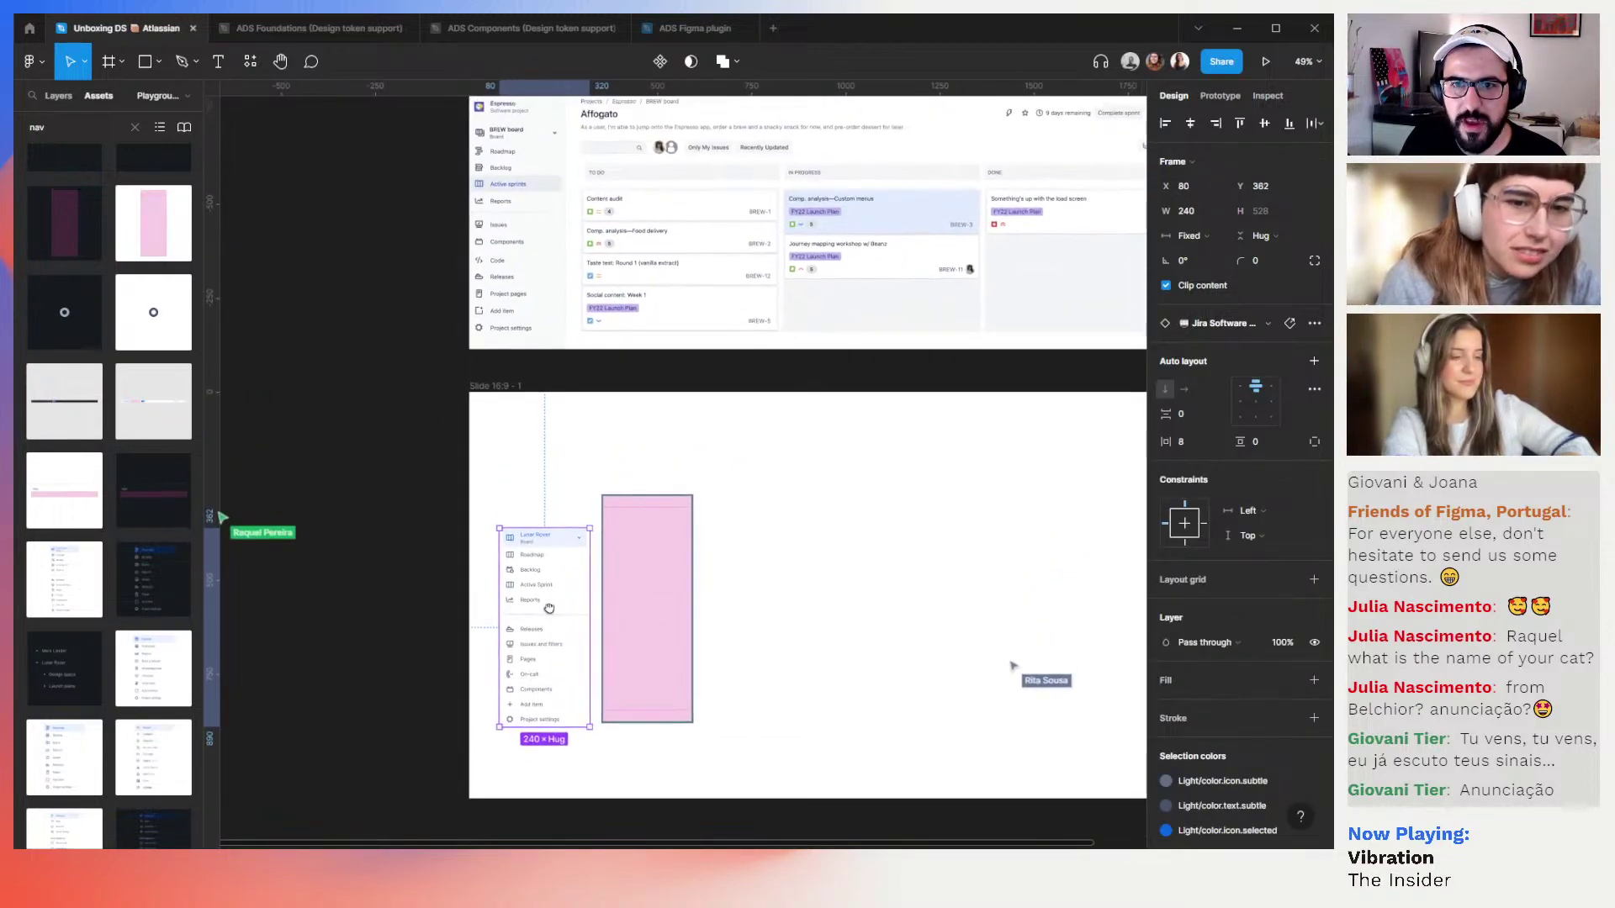
{"action": "left_click_drag", "start_coordinate": [545, 516], "coordinate": [538, 443]}
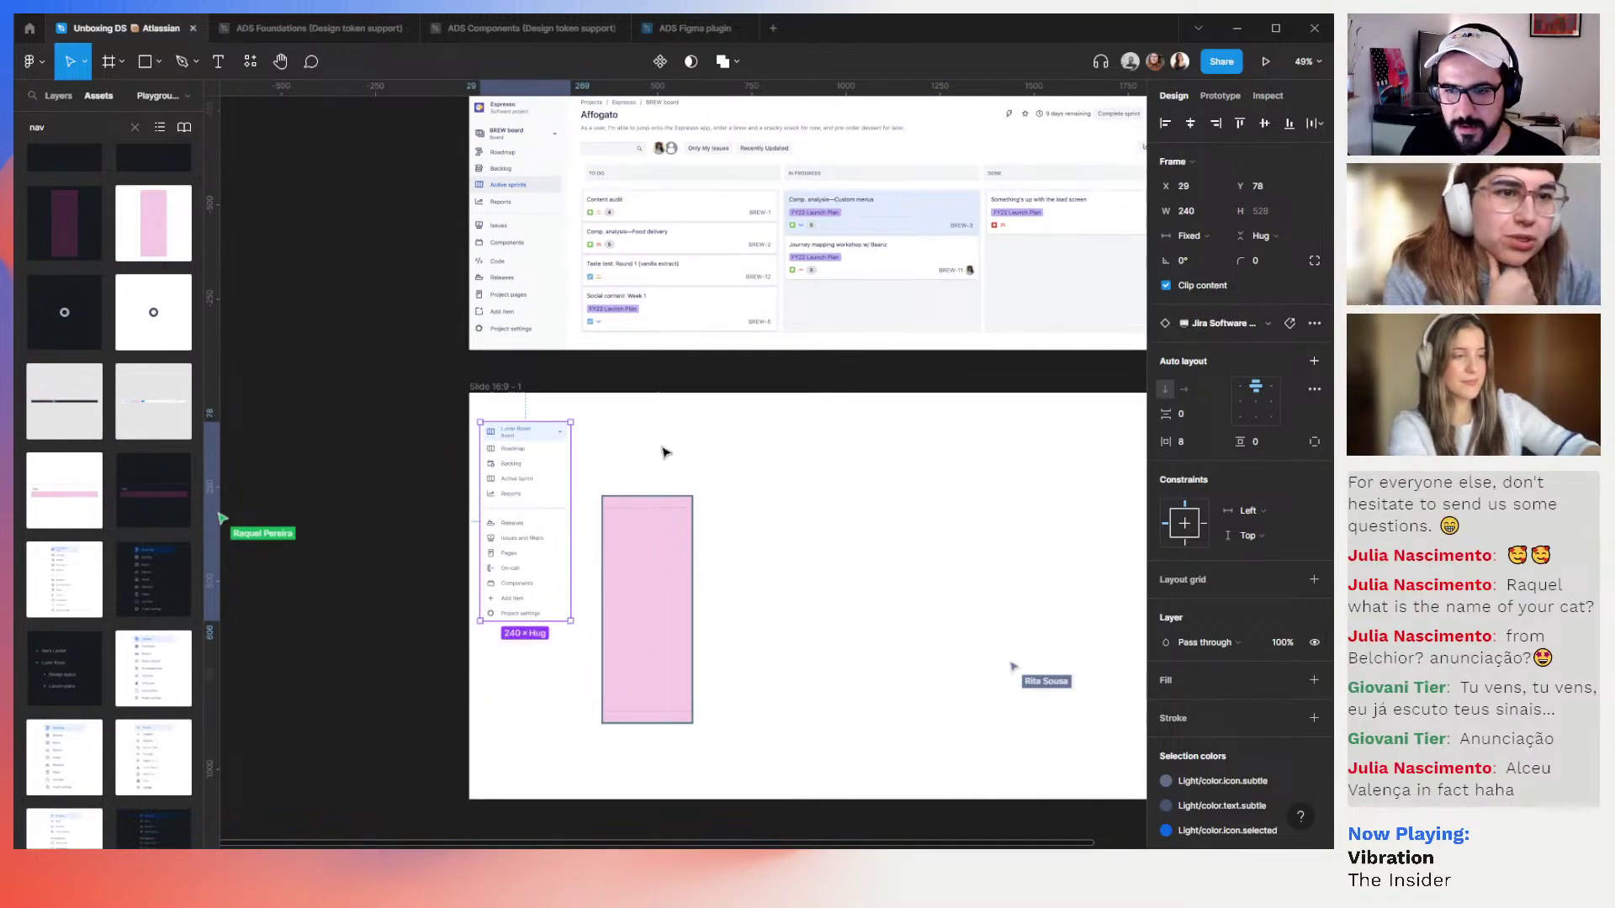
Select the pink Side Navigation instance in Slide 16:9 - 1 and open its list of swappable components
{"action": "left_click", "coordinate": [637, 530]}
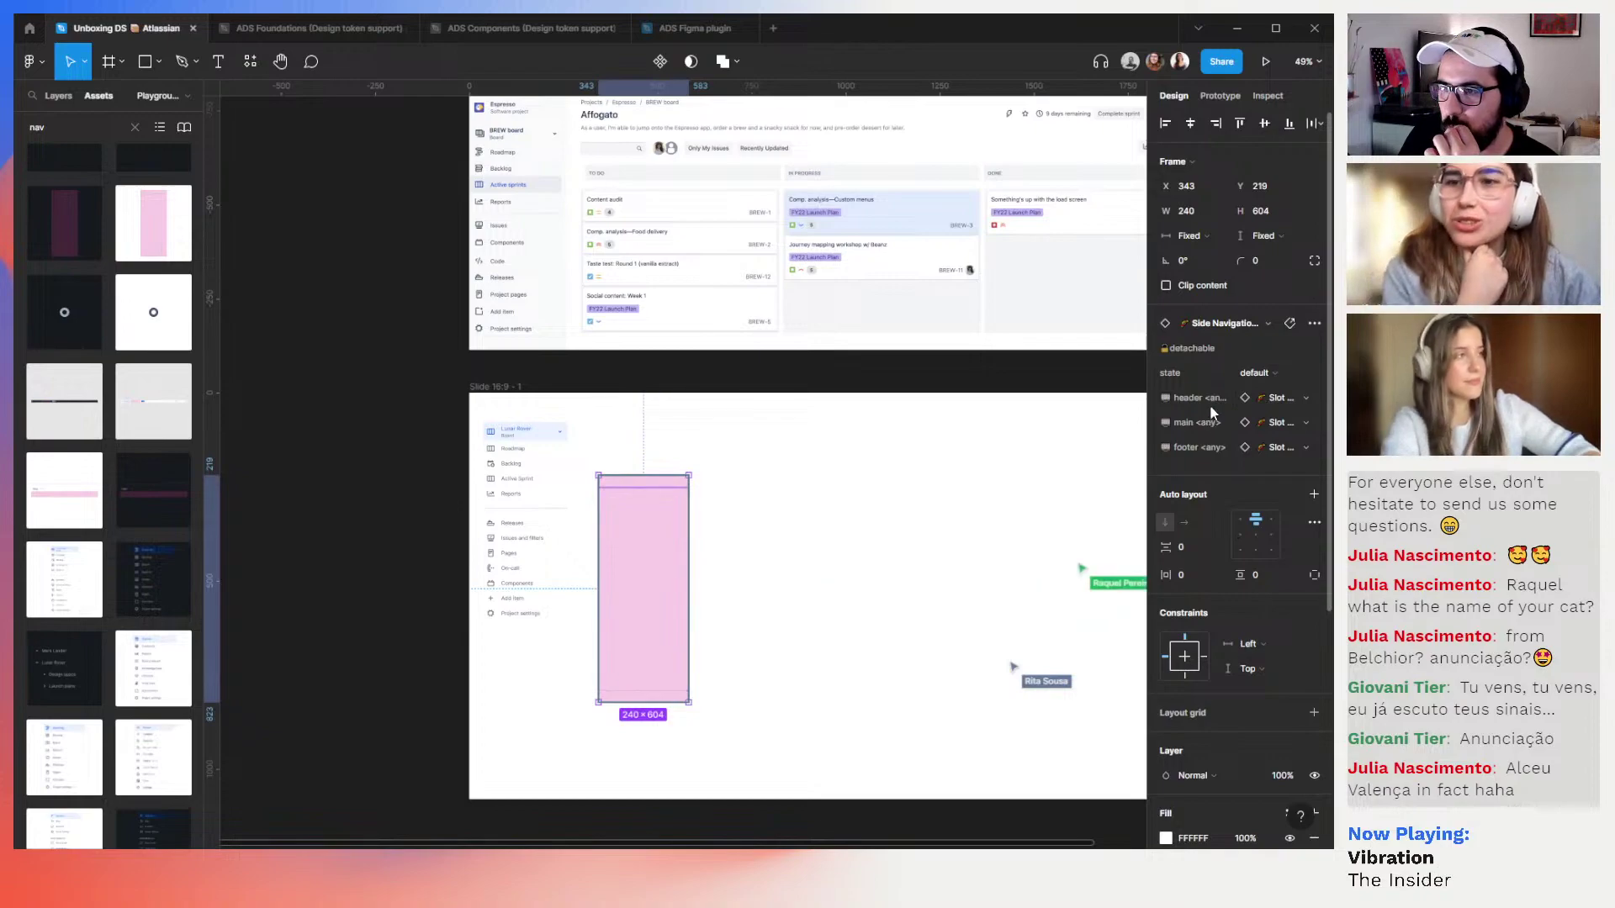
{"action": "left_click", "coordinate": [1232, 328]}
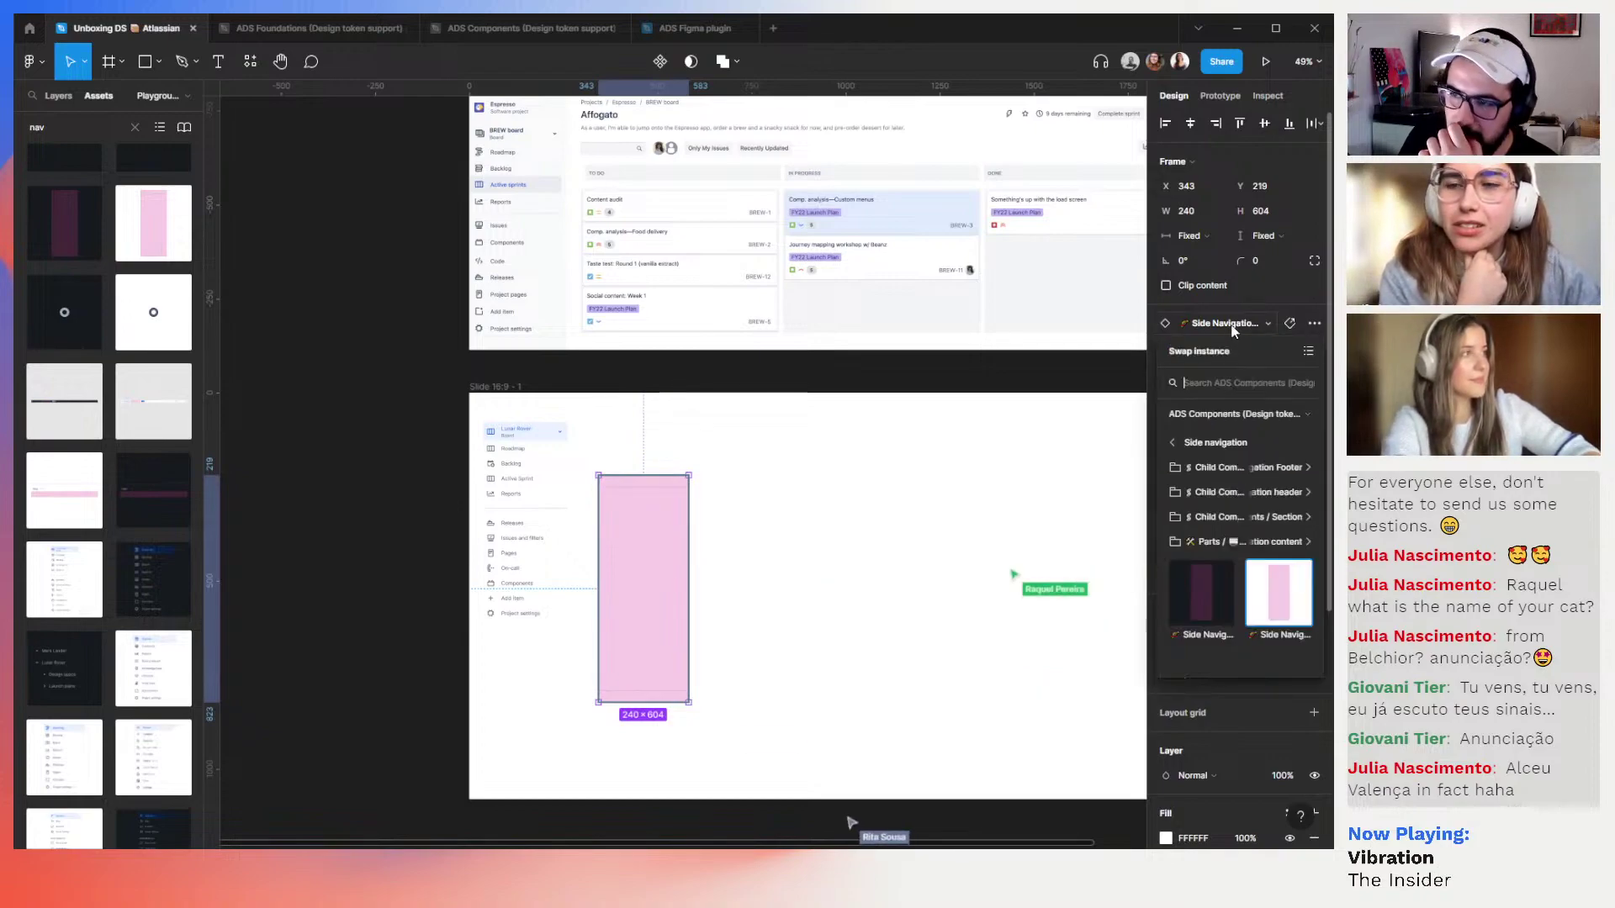
Fill the side navigation's main slot with the Jira Software Project - Light component, listing the component choices by name
{"action": "left_click", "coordinate": [1233, 327]}
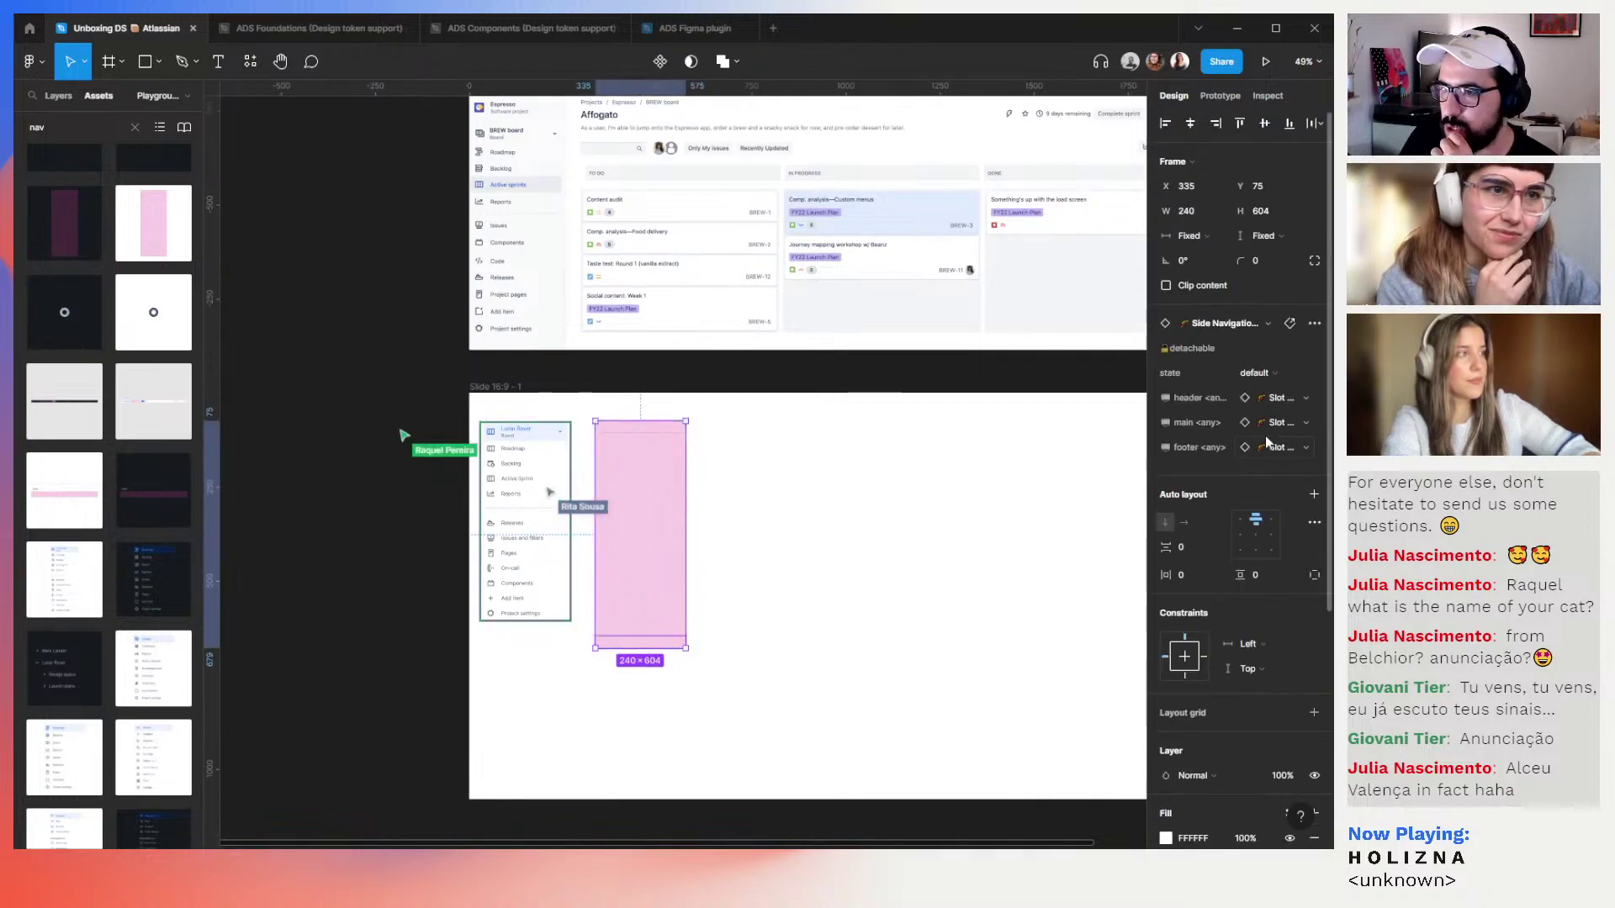
{"action": "left_click", "coordinate": [1293, 423]}
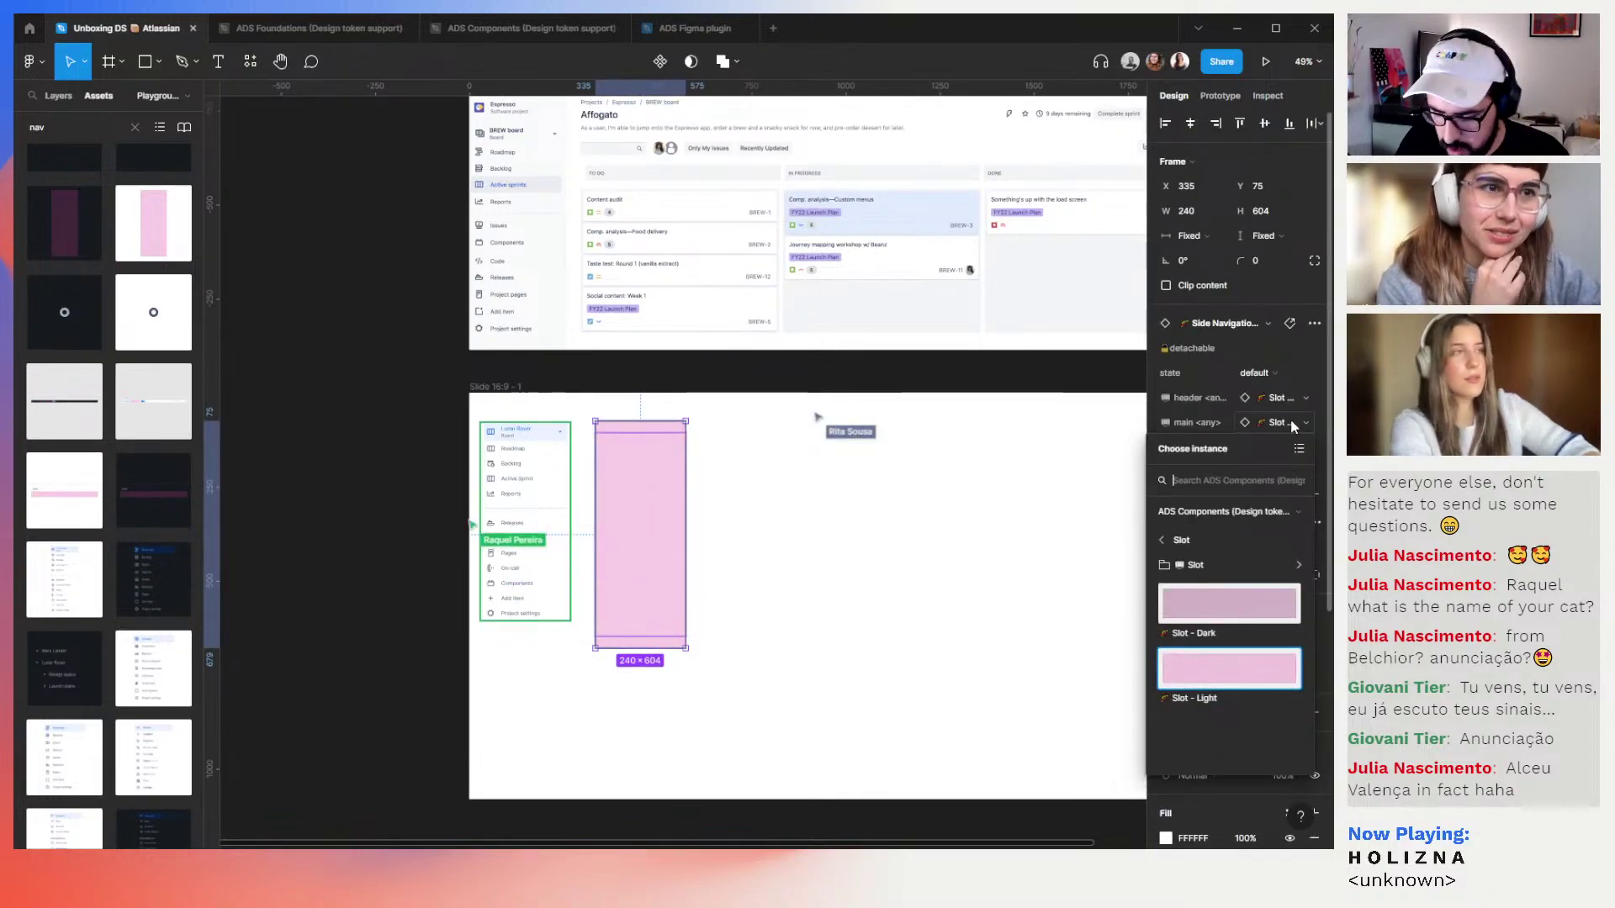
{"action": "type", "text": "jira"}
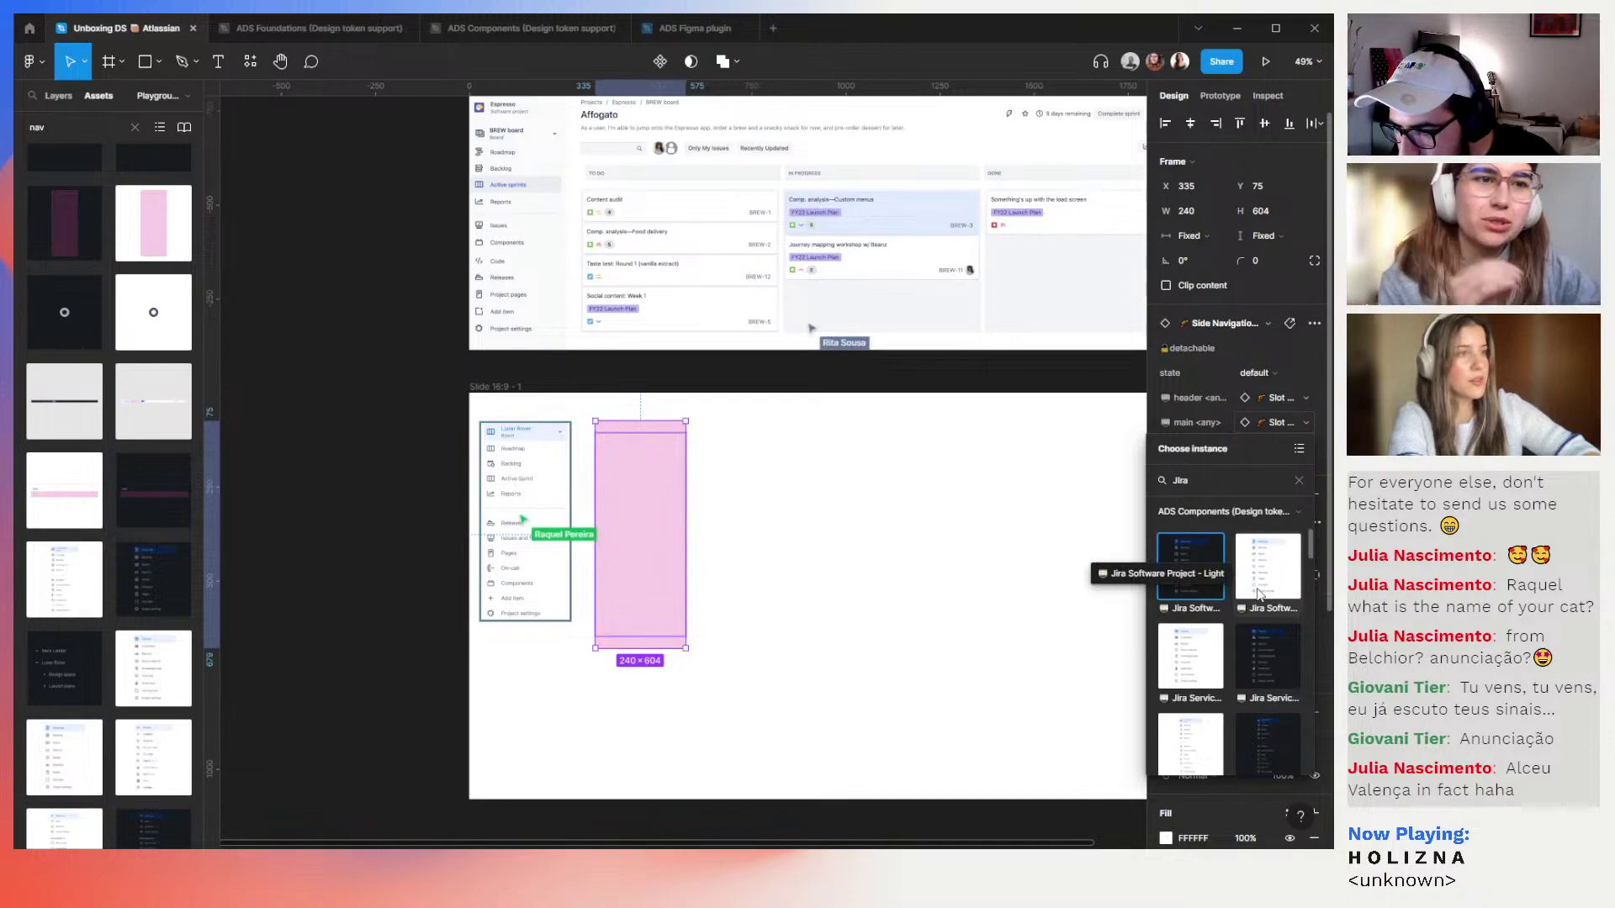
{"action": "left_click", "coordinate": [1299, 448]}
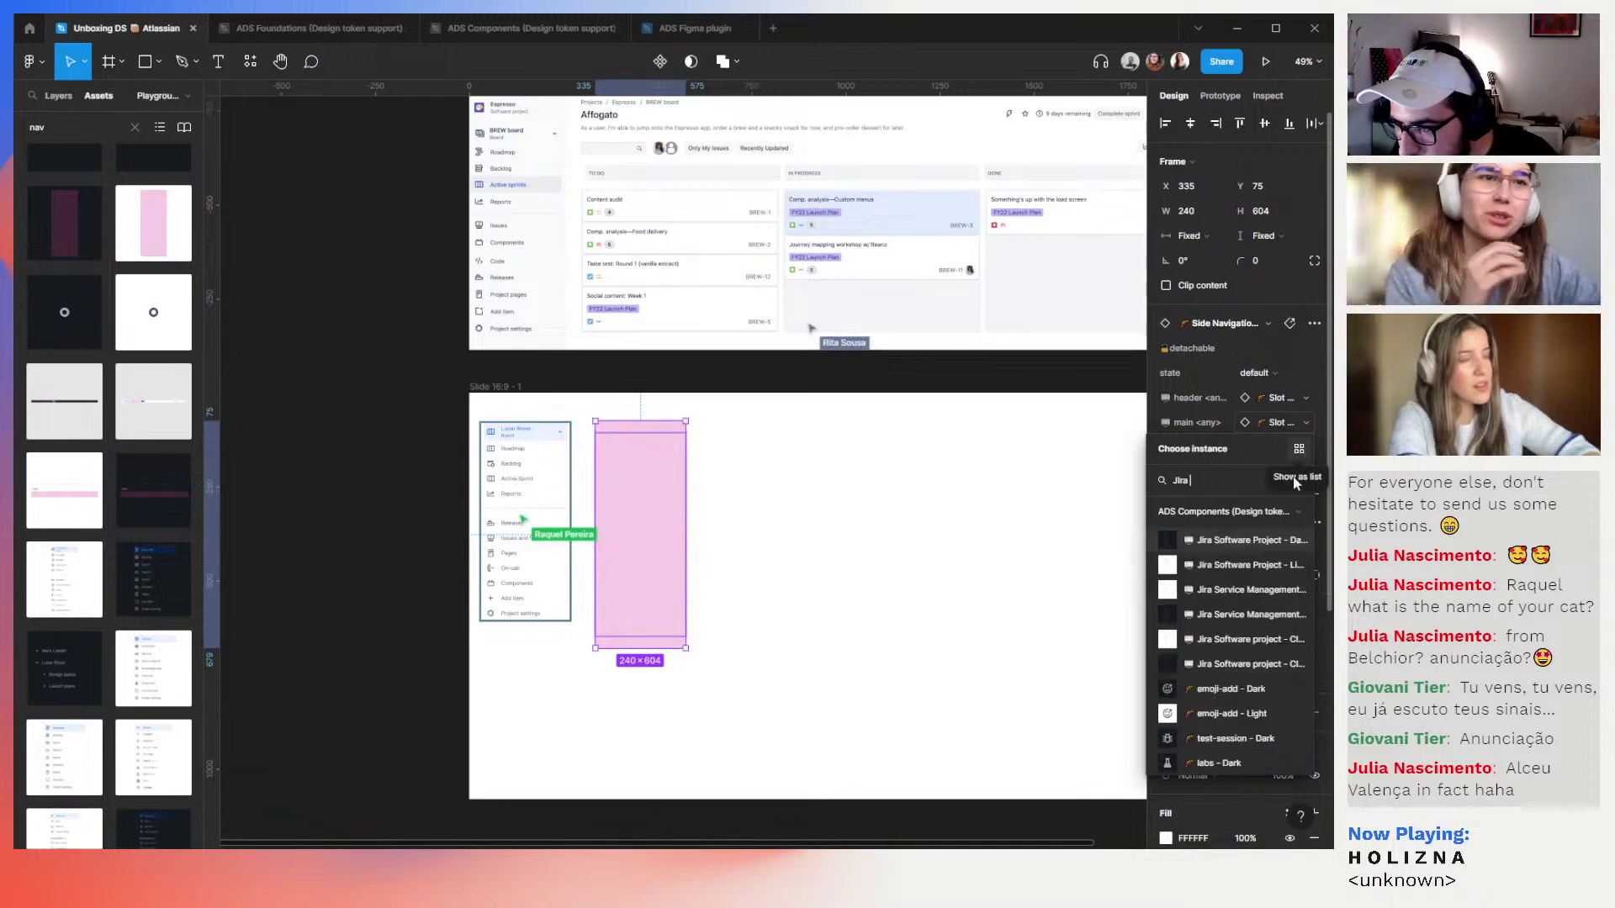
{"action": "left_click", "coordinate": [1257, 573]}
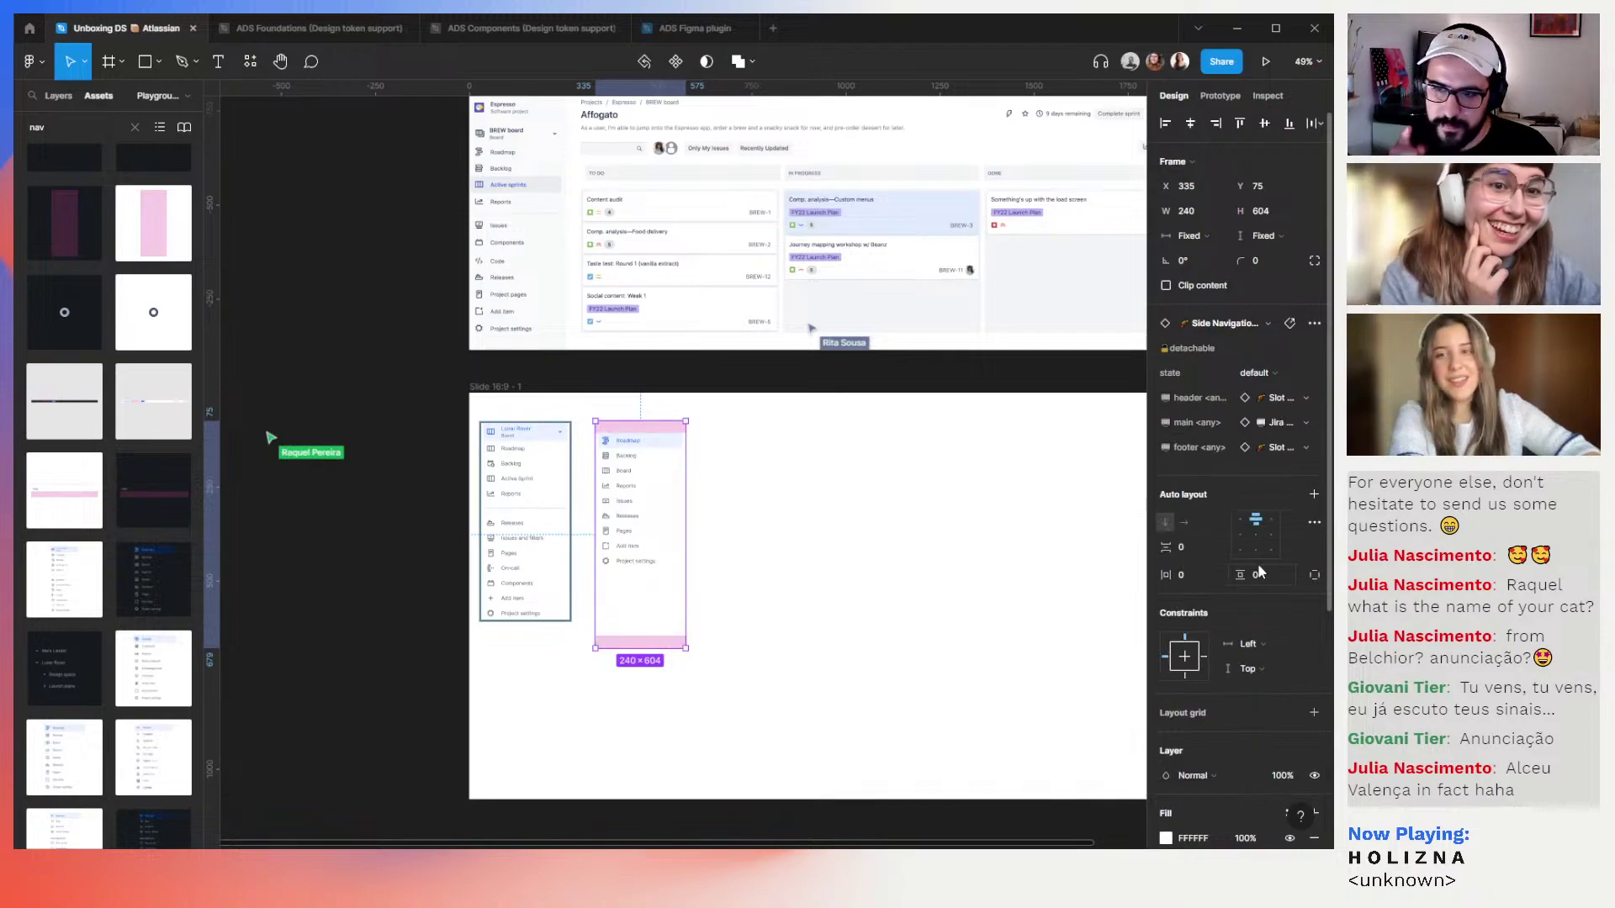
Swap the side navigation's main slot content to Jira Software project - Classic Kanban - Light
{"action": "left_click", "coordinate": [1286, 421]}
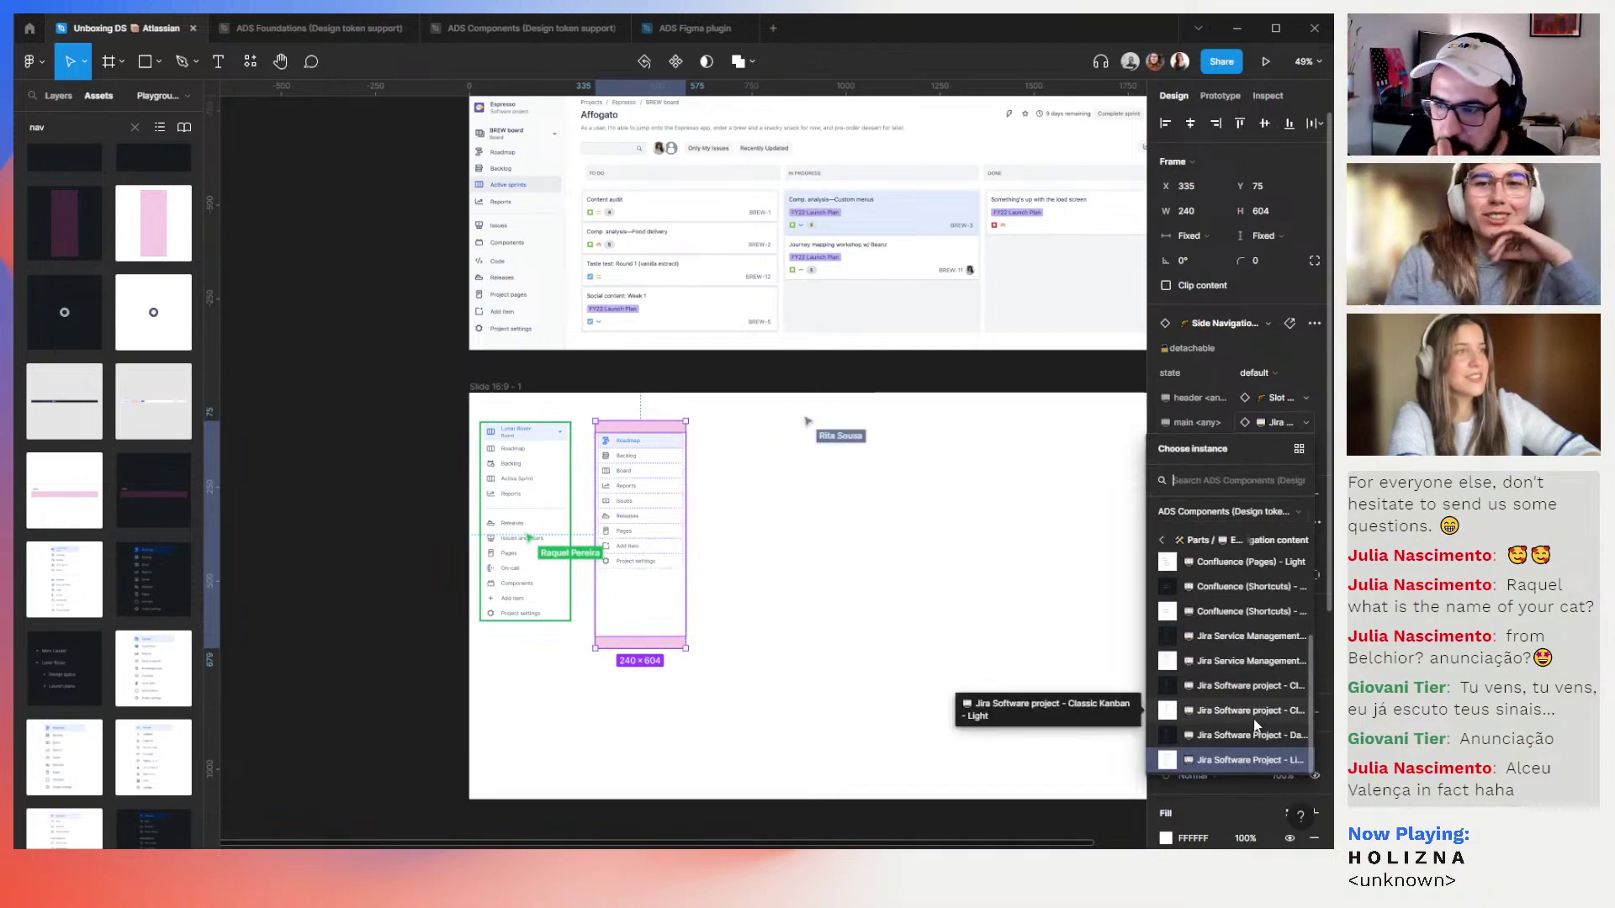
{"action": "scroll", "coordinate": [1254, 725], "scroll_direction": "up", "scroll_amount": 3}
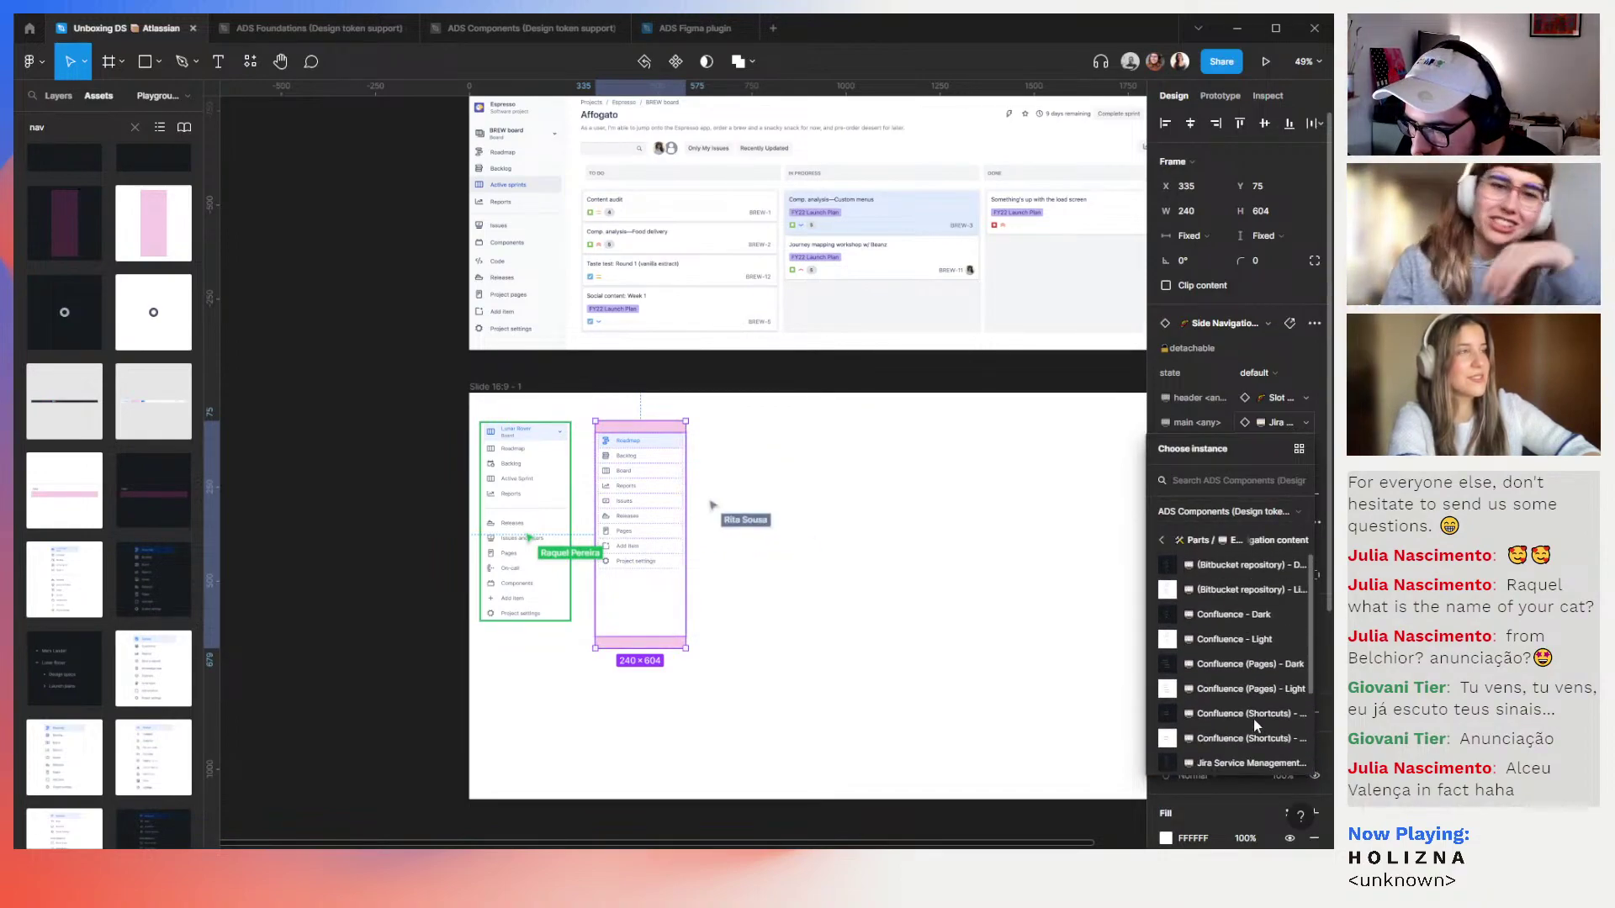
{"action": "scroll", "coordinate": [1253, 719], "scroll_direction": "down", "scroll_amount": 2}
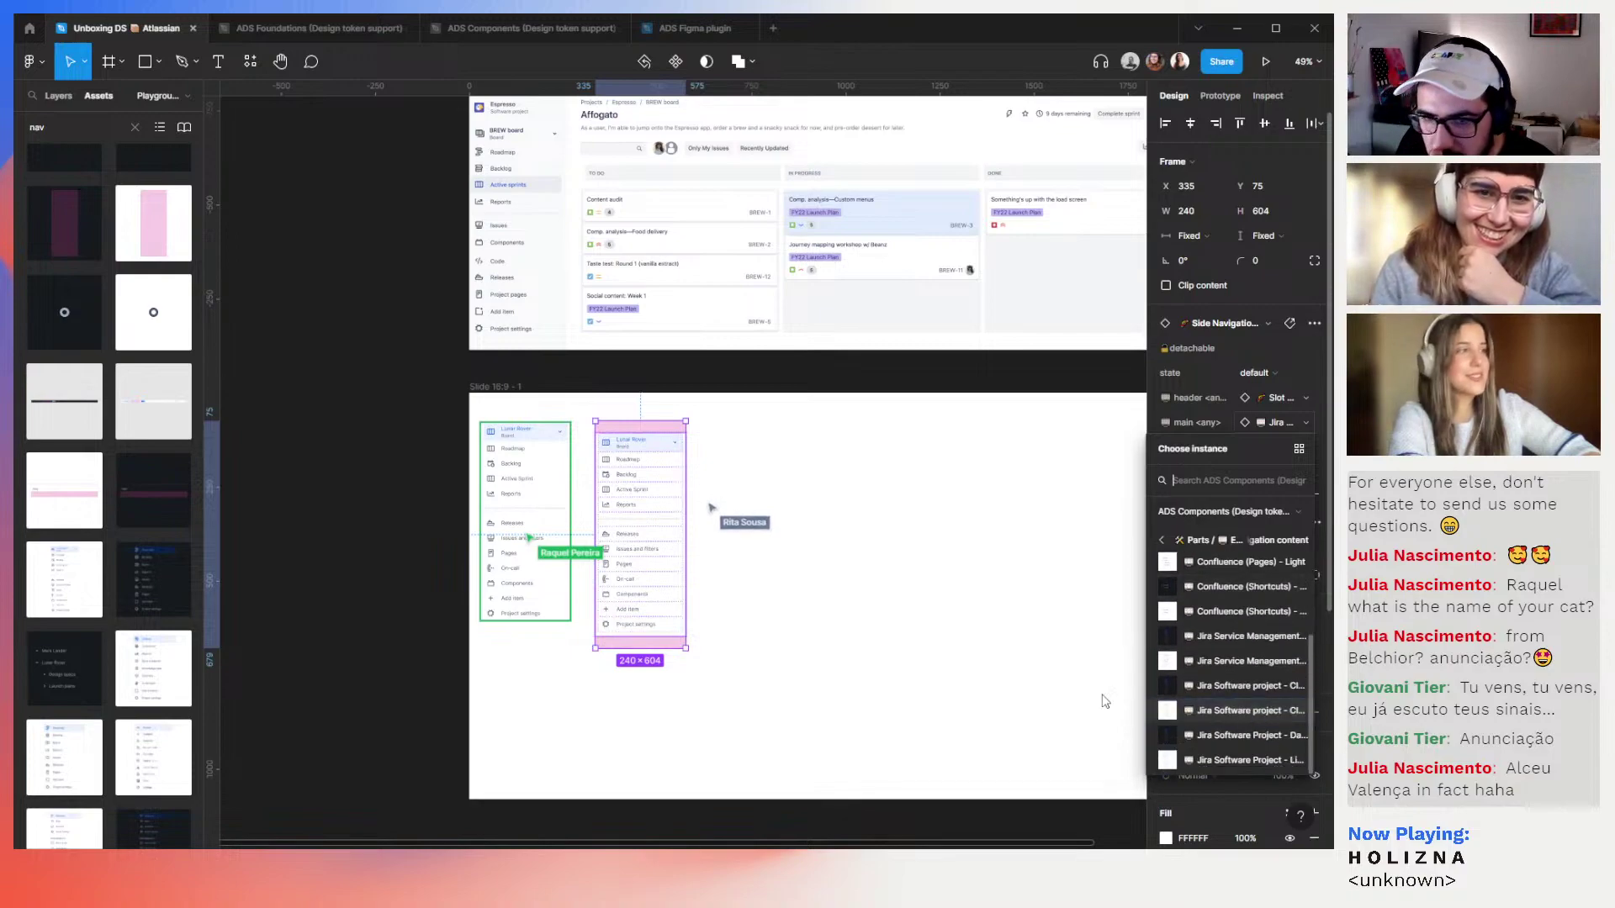
{"action": "left_click", "coordinate": [995, 648]}
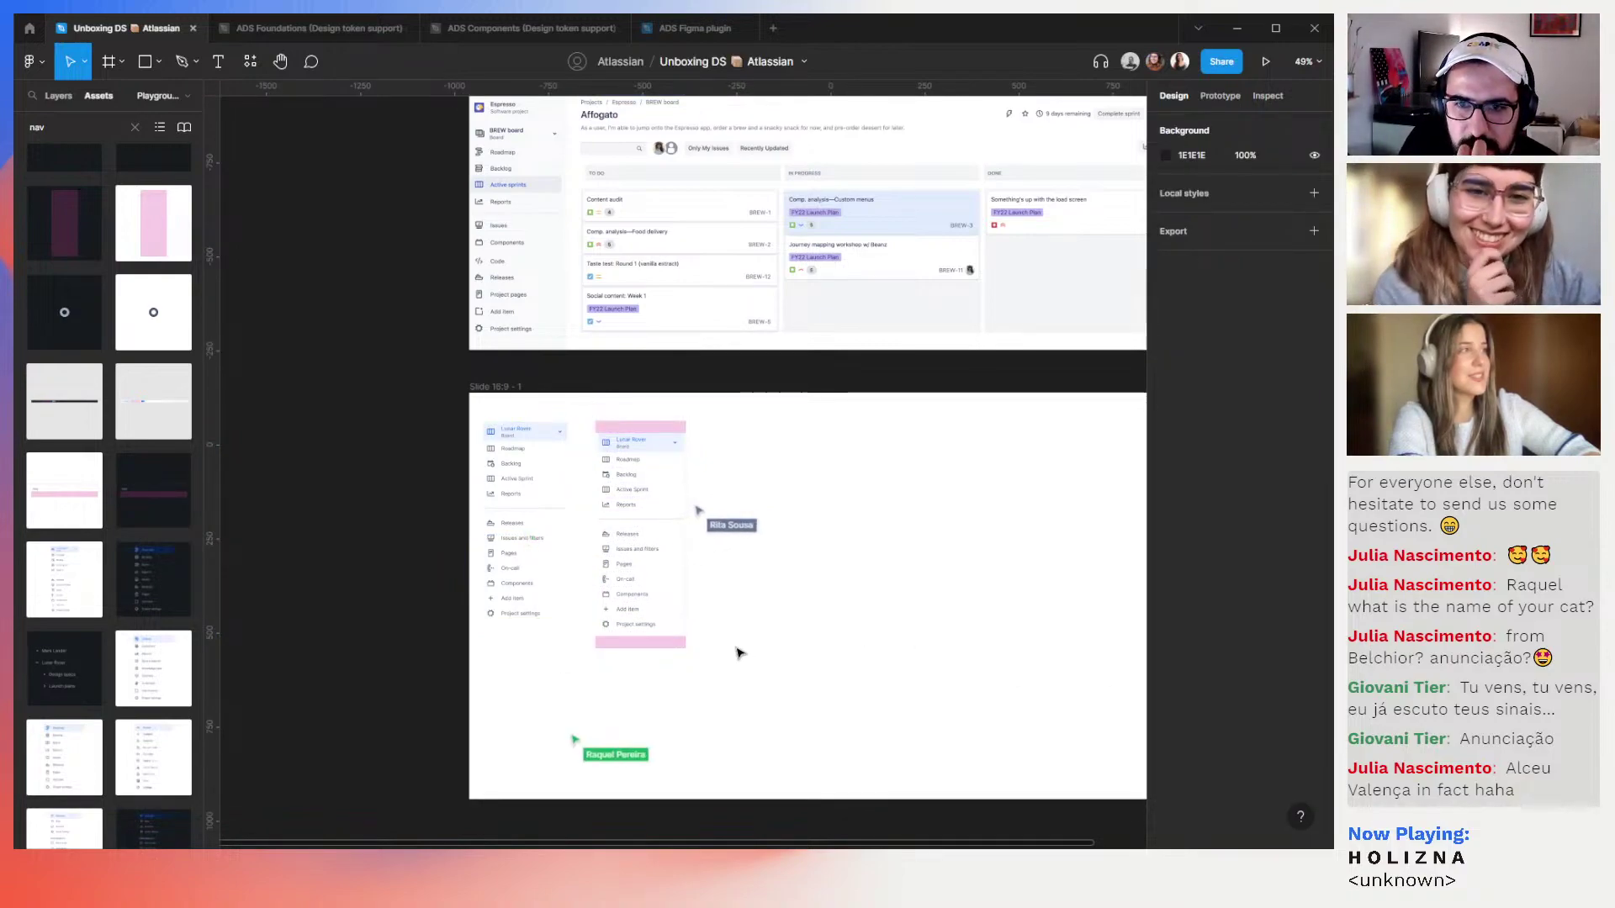
Hide the pink footer slot at the base of the side navigation on the slide
{"action": "left_click", "coordinate": [668, 645]}
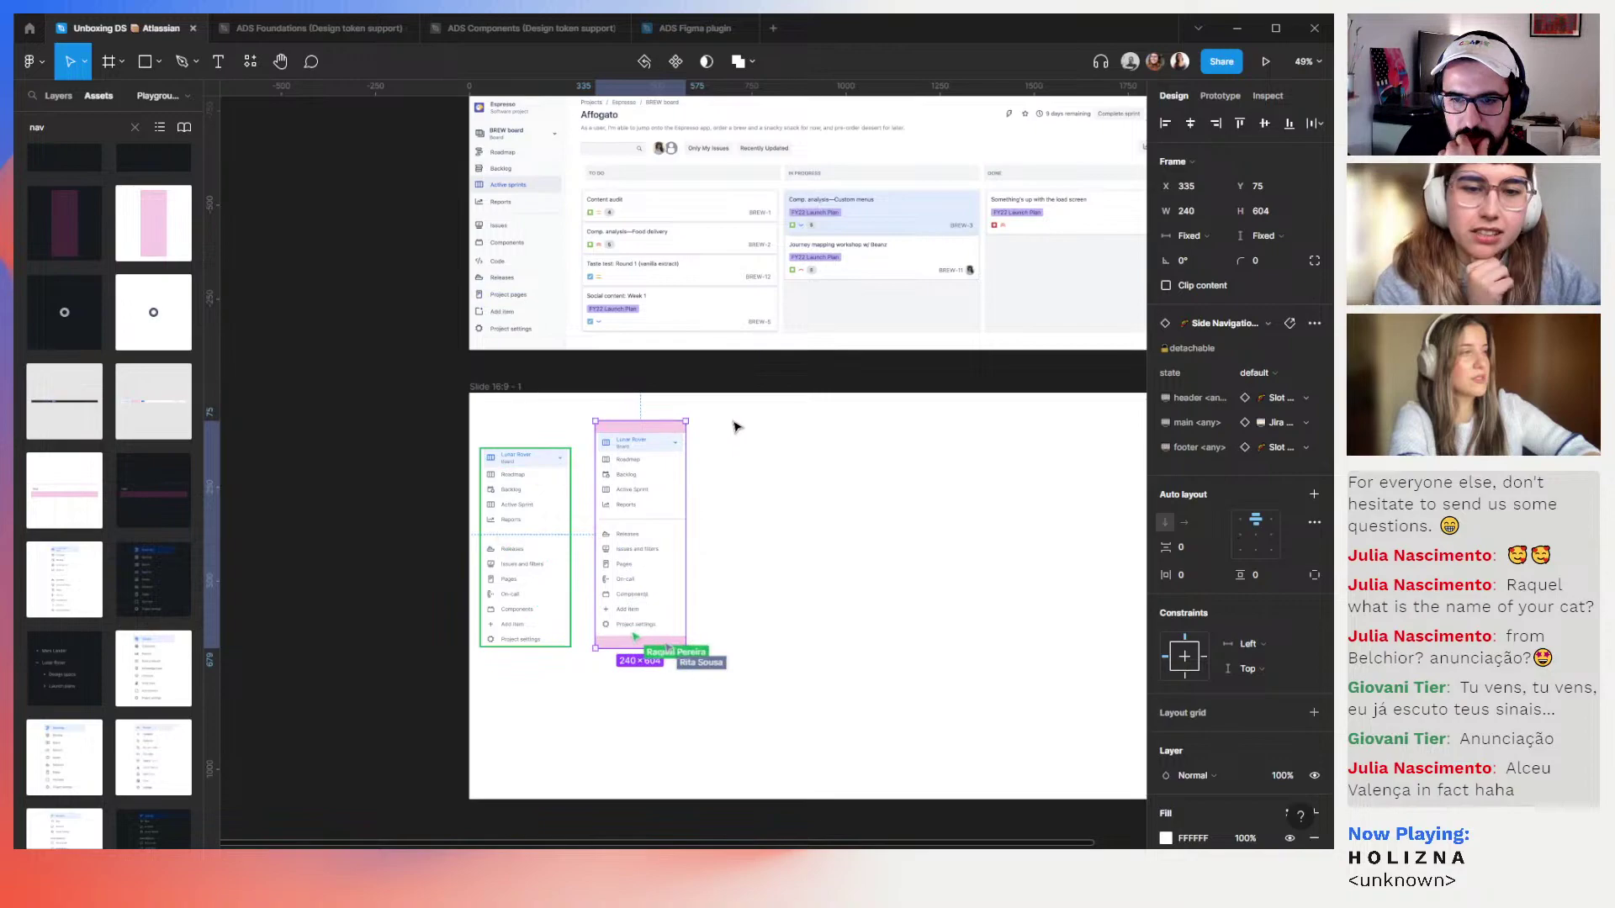
{"action": "left_click", "coordinate": [1280, 400]}
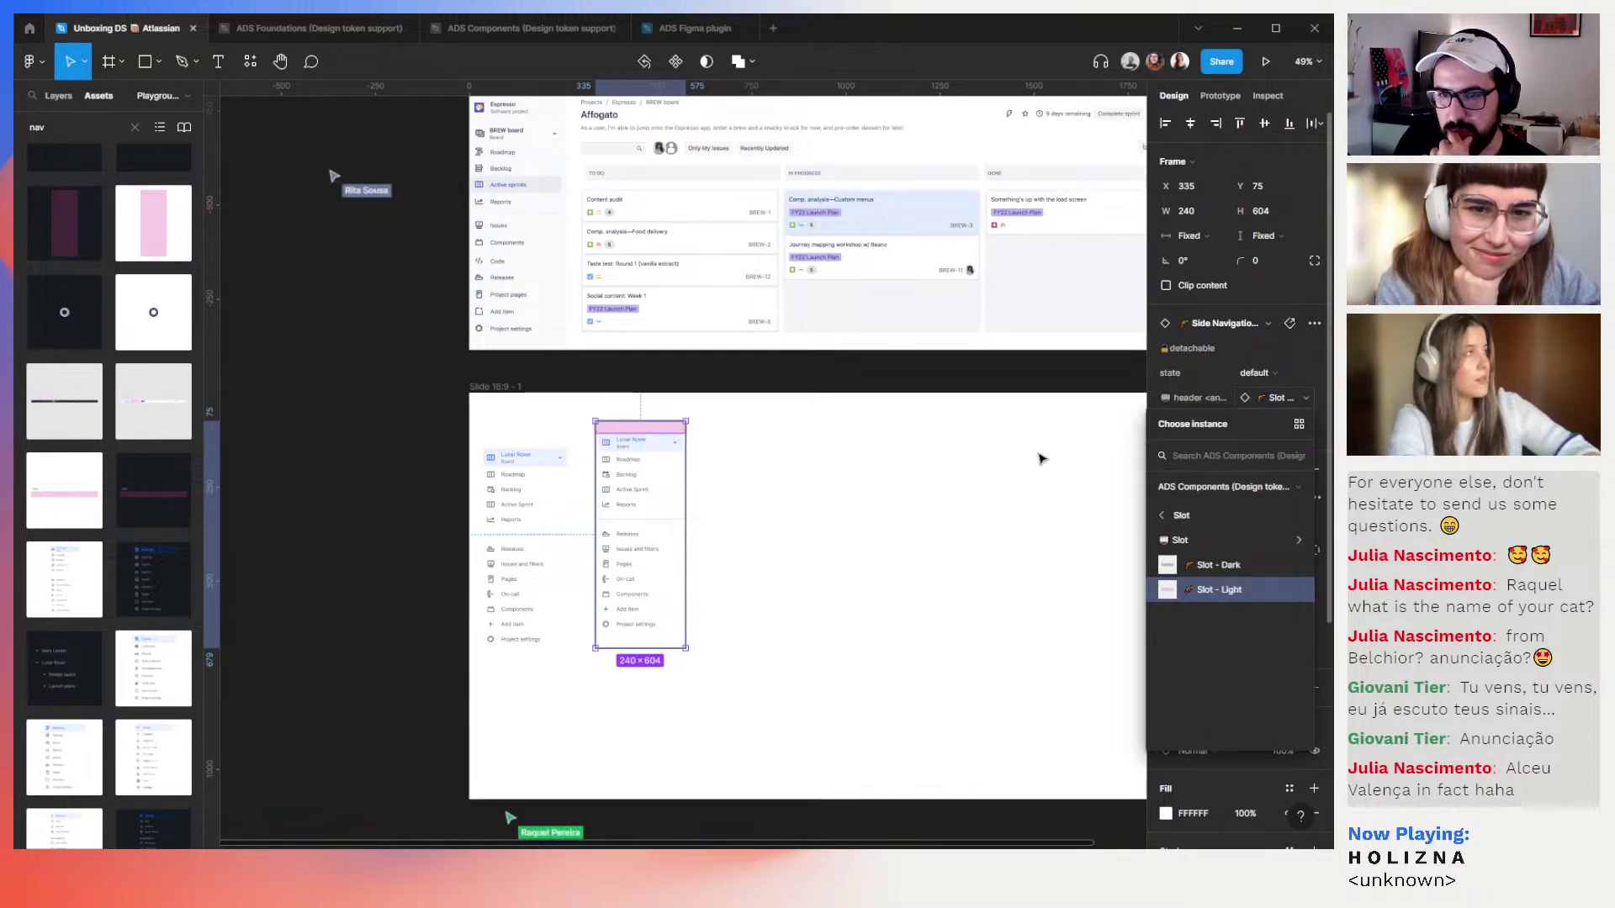
{"action": "left_click", "coordinate": [1013, 455]}
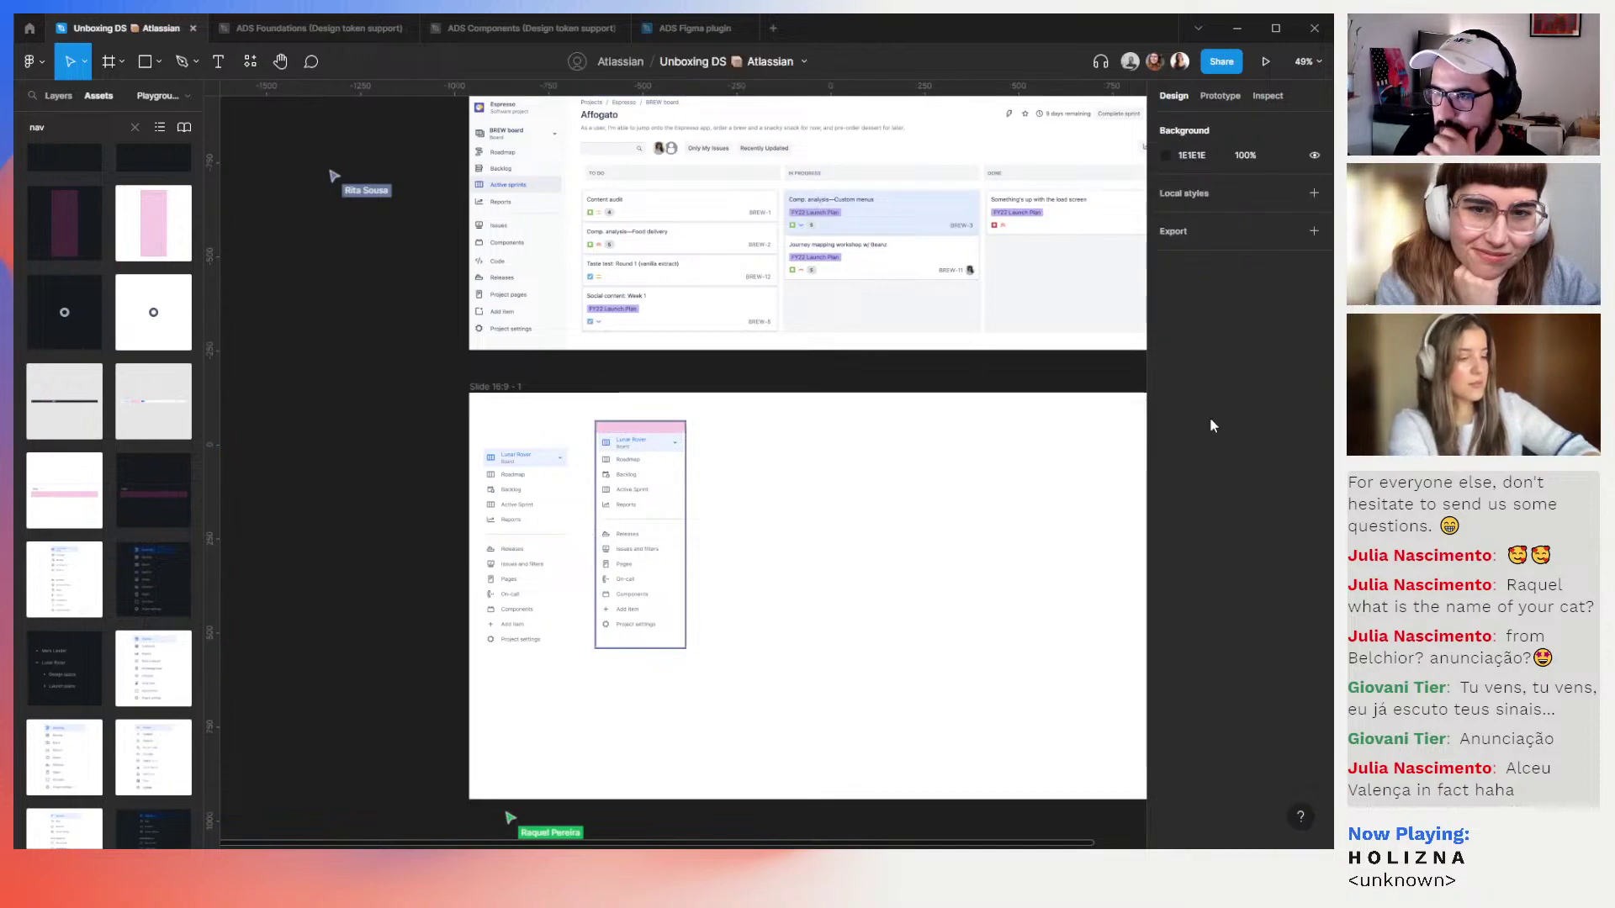
Find the avatar components and put Avatar - Dark into the side navigation's header slot
{"action": "left_click", "coordinate": [686, 444]}
{"action": "left_click", "coordinate": [1275, 398]}
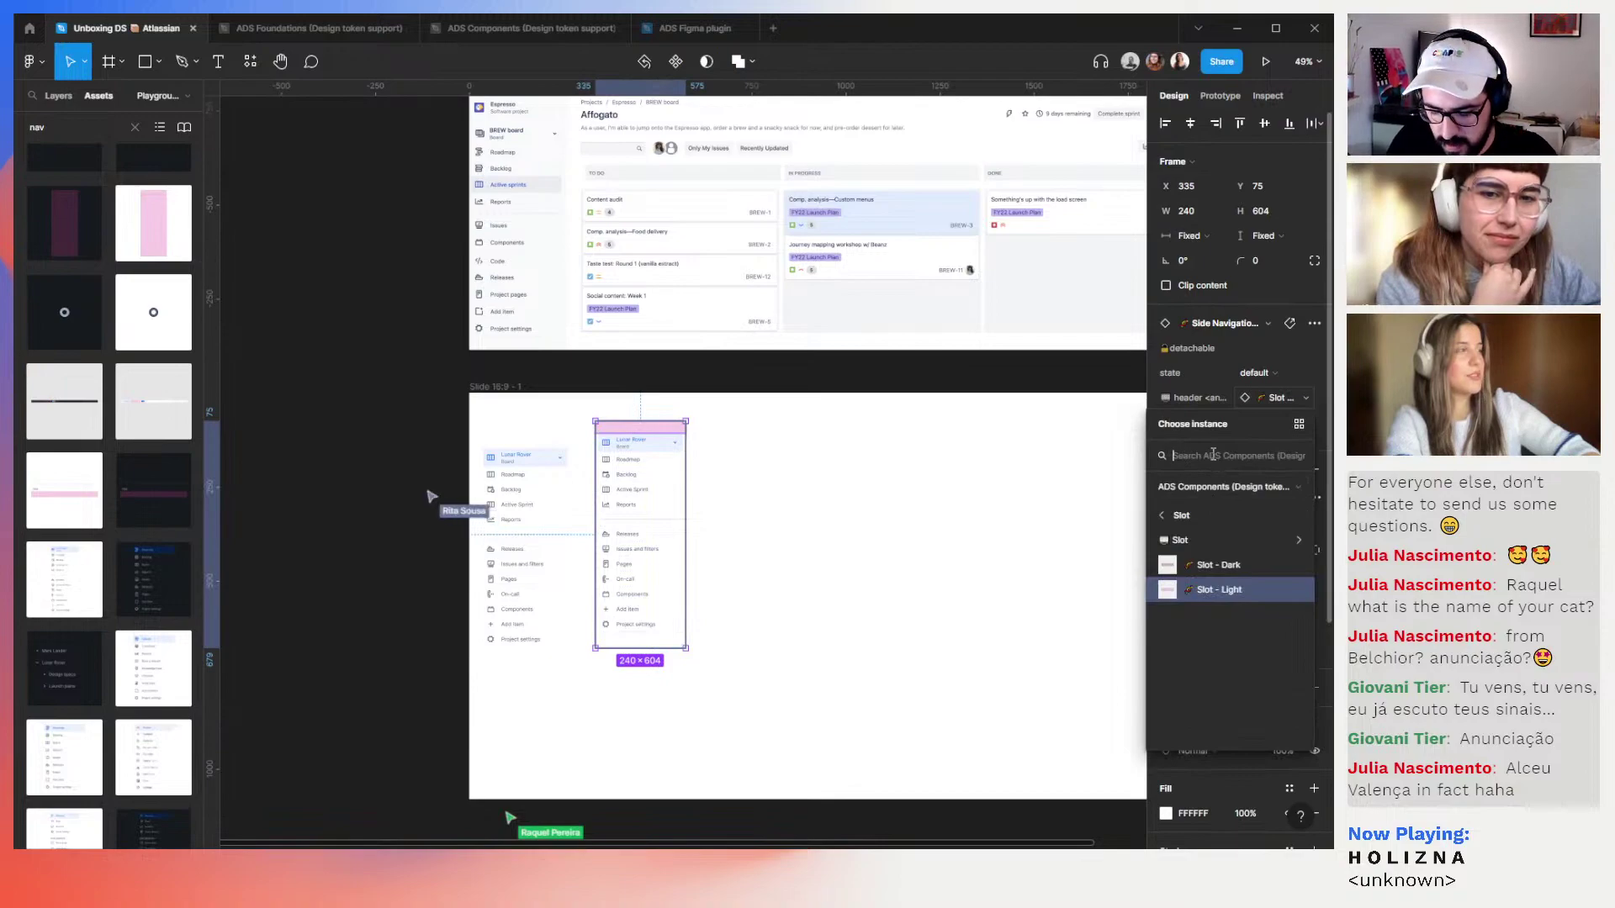
{"action": "type", "text": "avatar"}
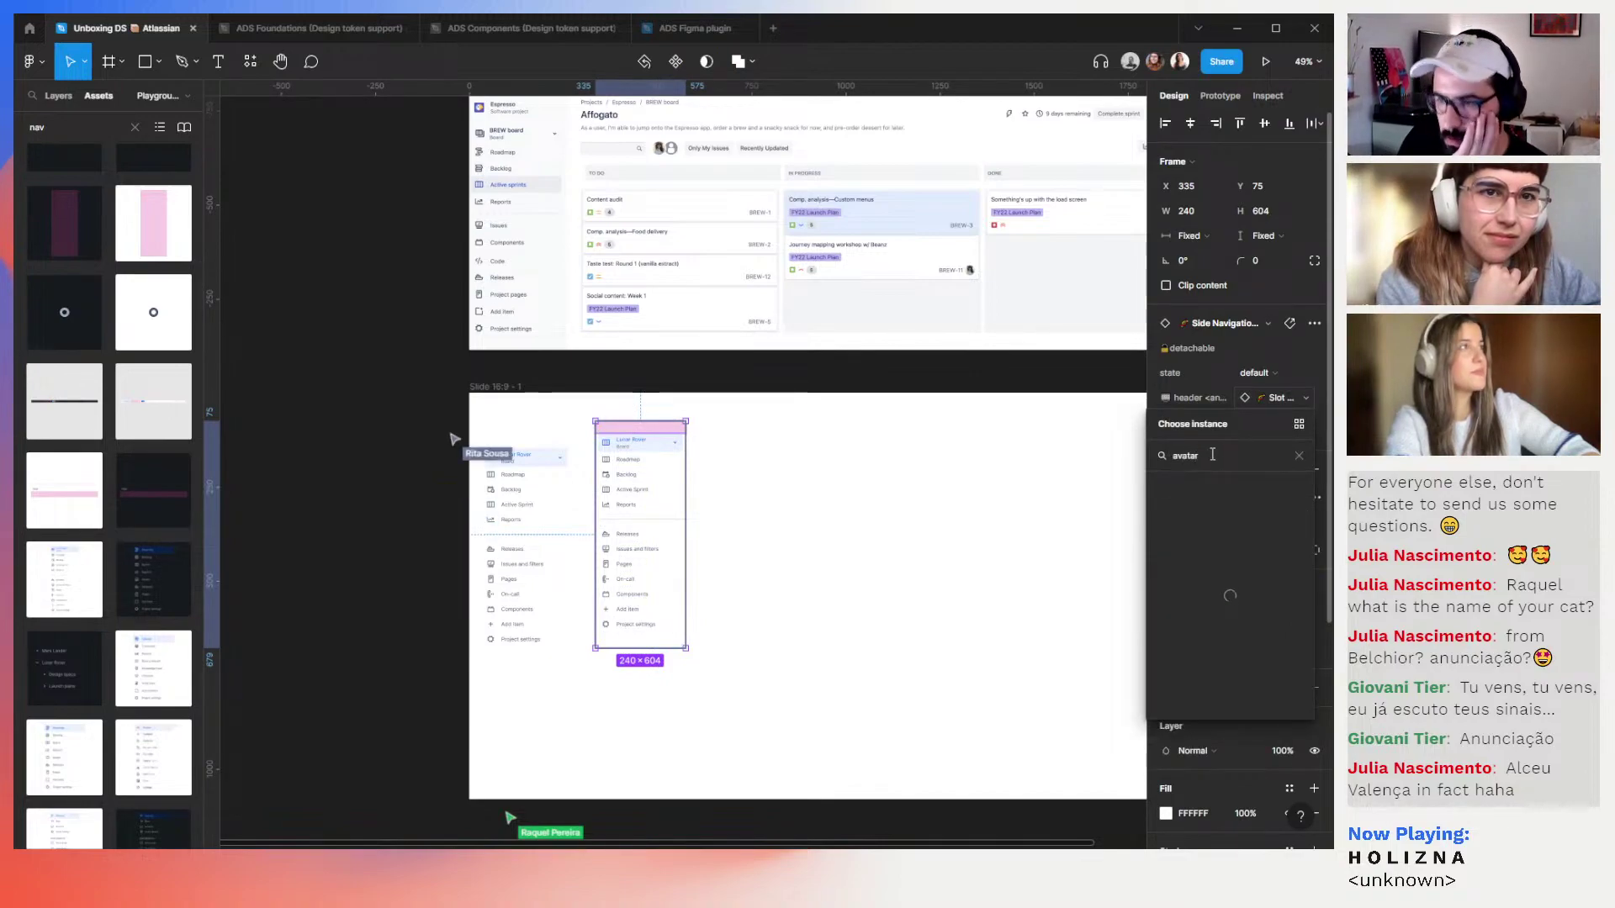
{"action": "scroll", "coordinate": [1259, 630], "scroll_direction": "down", "scroll_amount": 3}
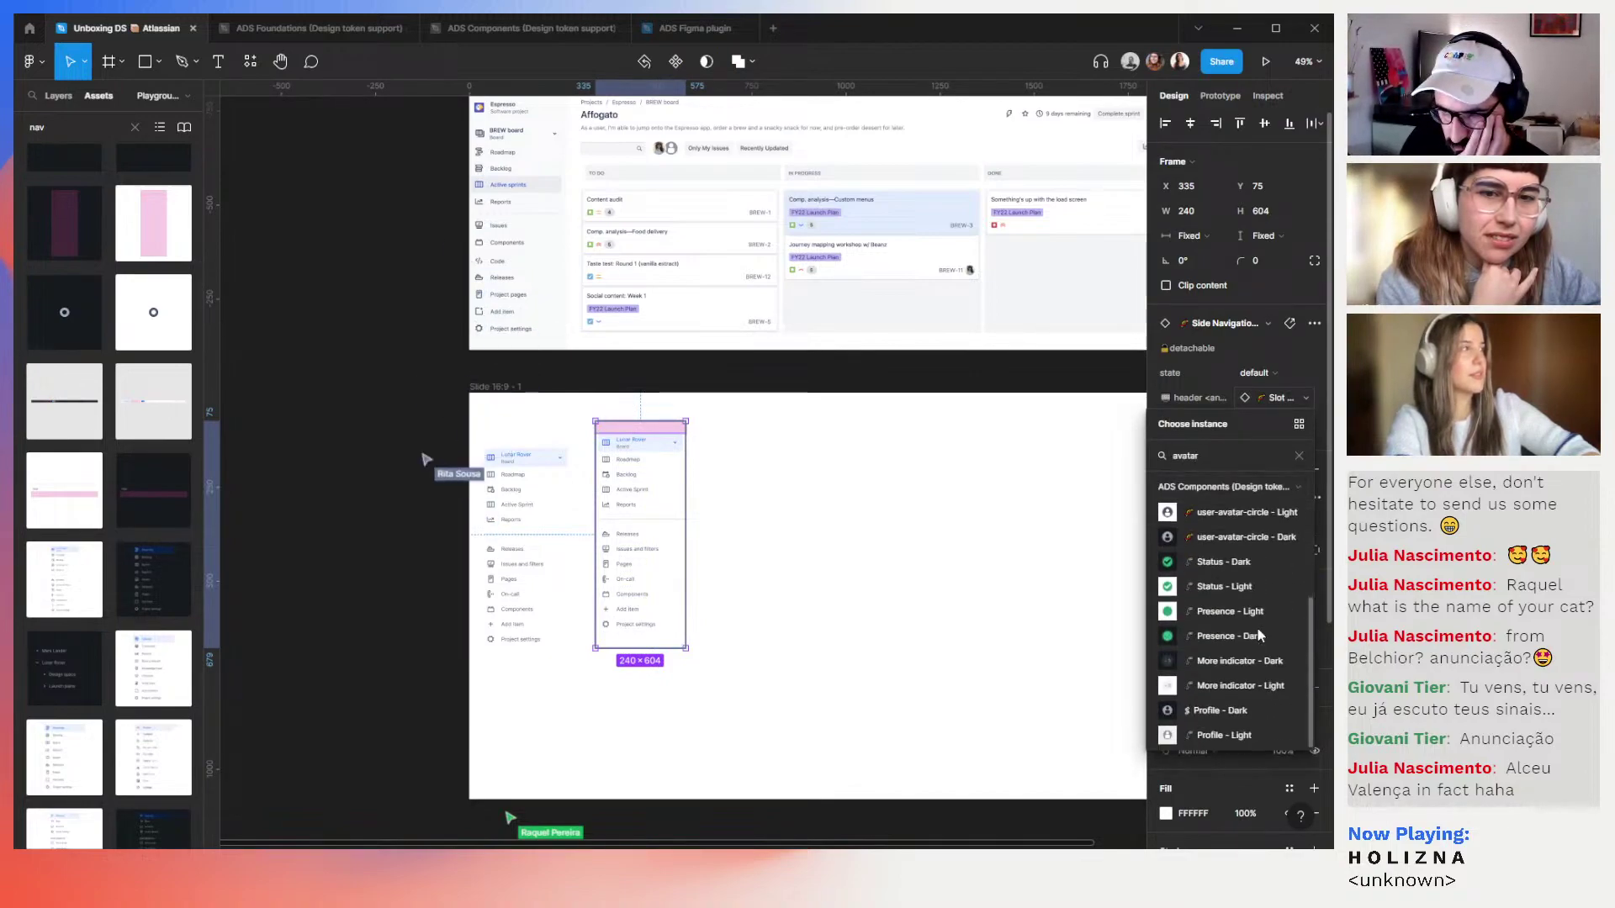
{"action": "scroll", "coordinate": [1257, 627], "scroll_direction": "up", "scroll_amount": 3}
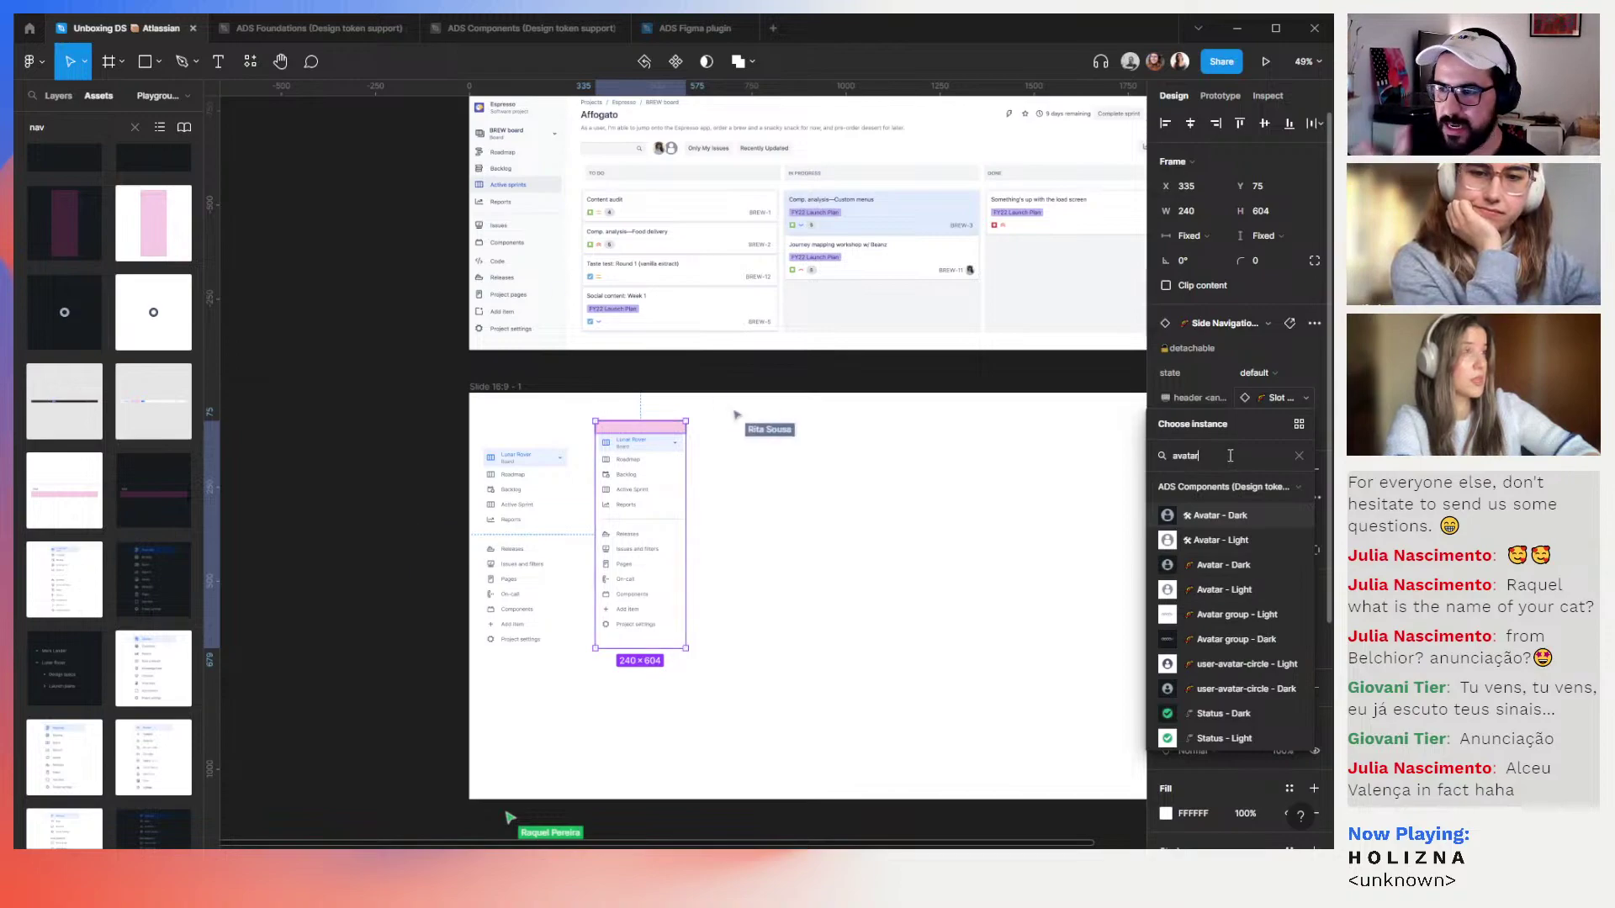
{"action": "left_click", "coordinate": [1219, 515]}
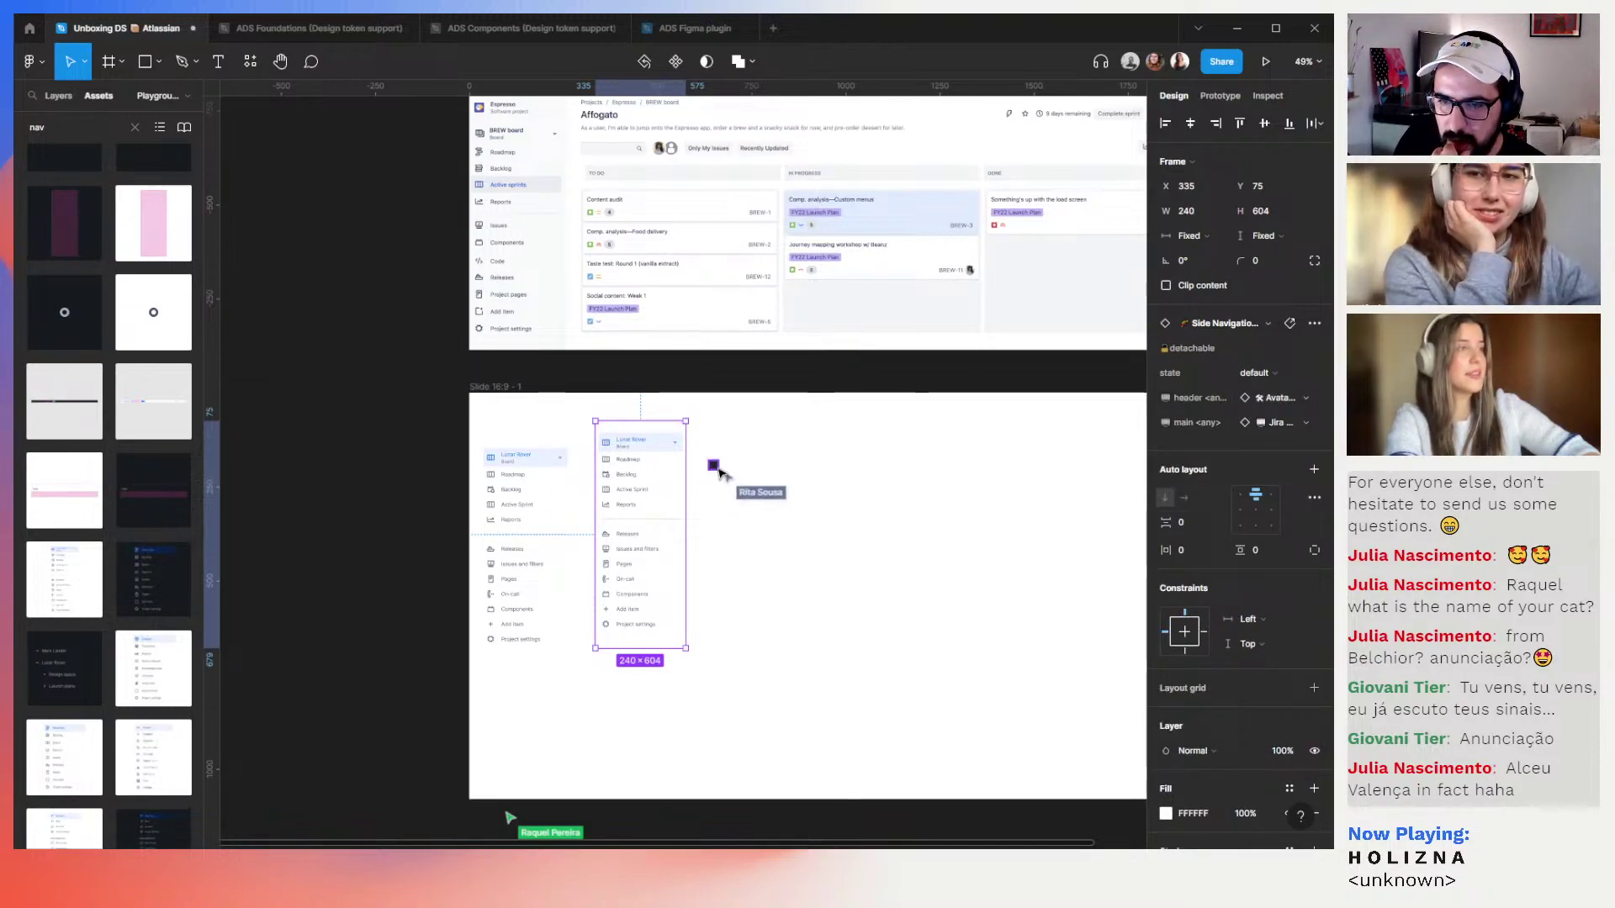
Move the loose square avatar upward beside the side navigation, to X 635, Y 107
{"action": "left_click_drag", "start_coordinate": [714, 467], "coordinate": [713, 437]}
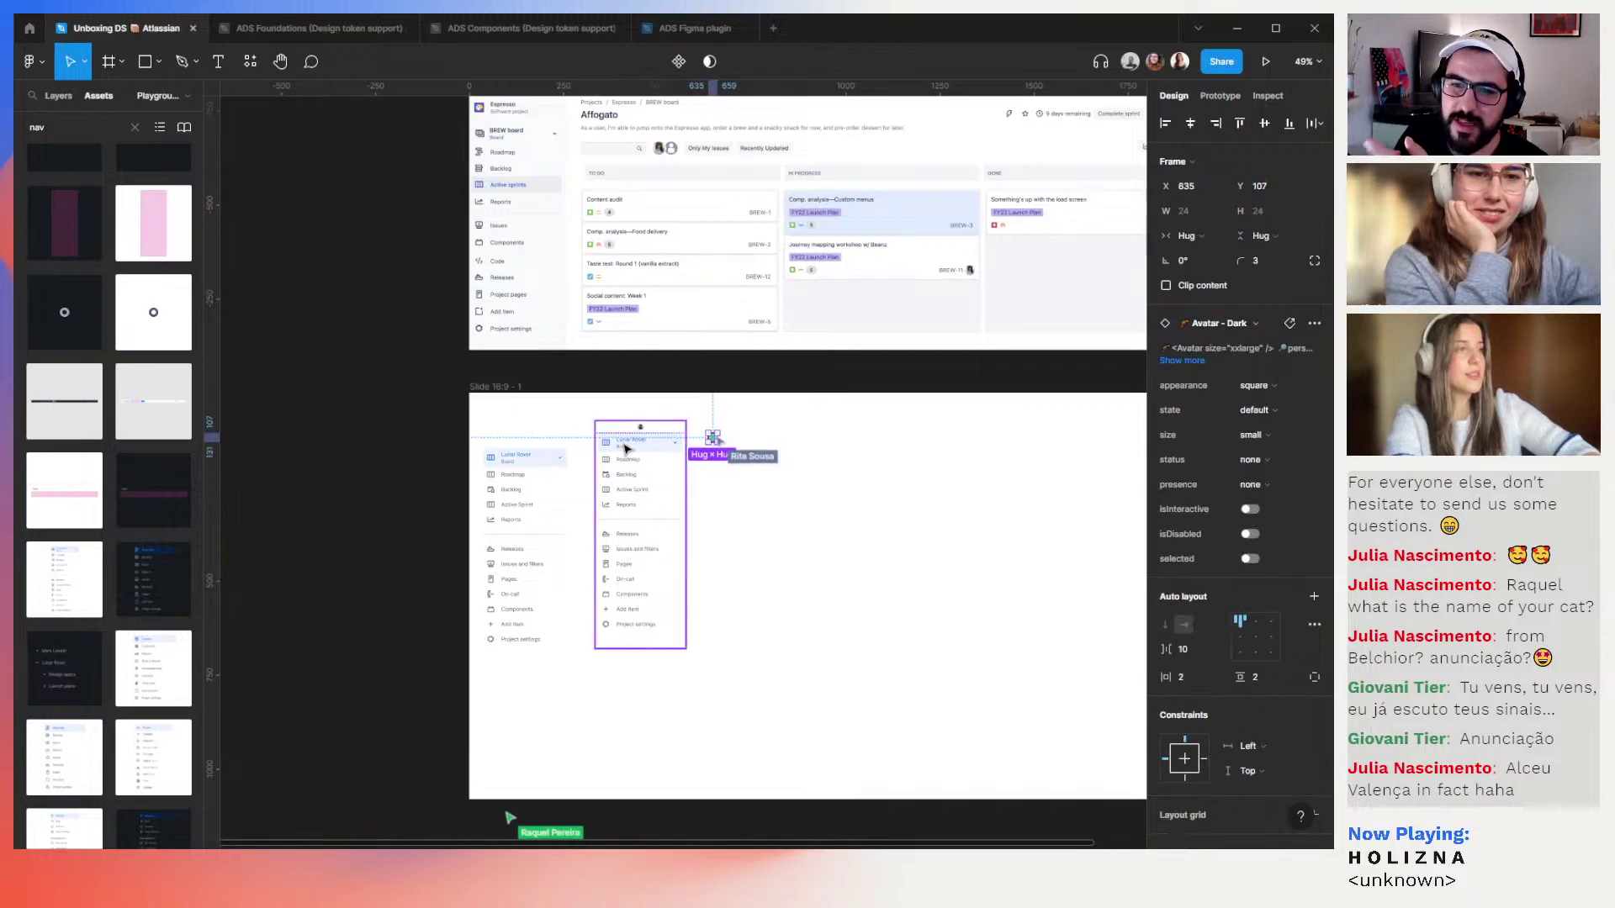
Undo the avatar swap in the side navigation's header slot
{"action": "left_click", "coordinate": [644, 433]}
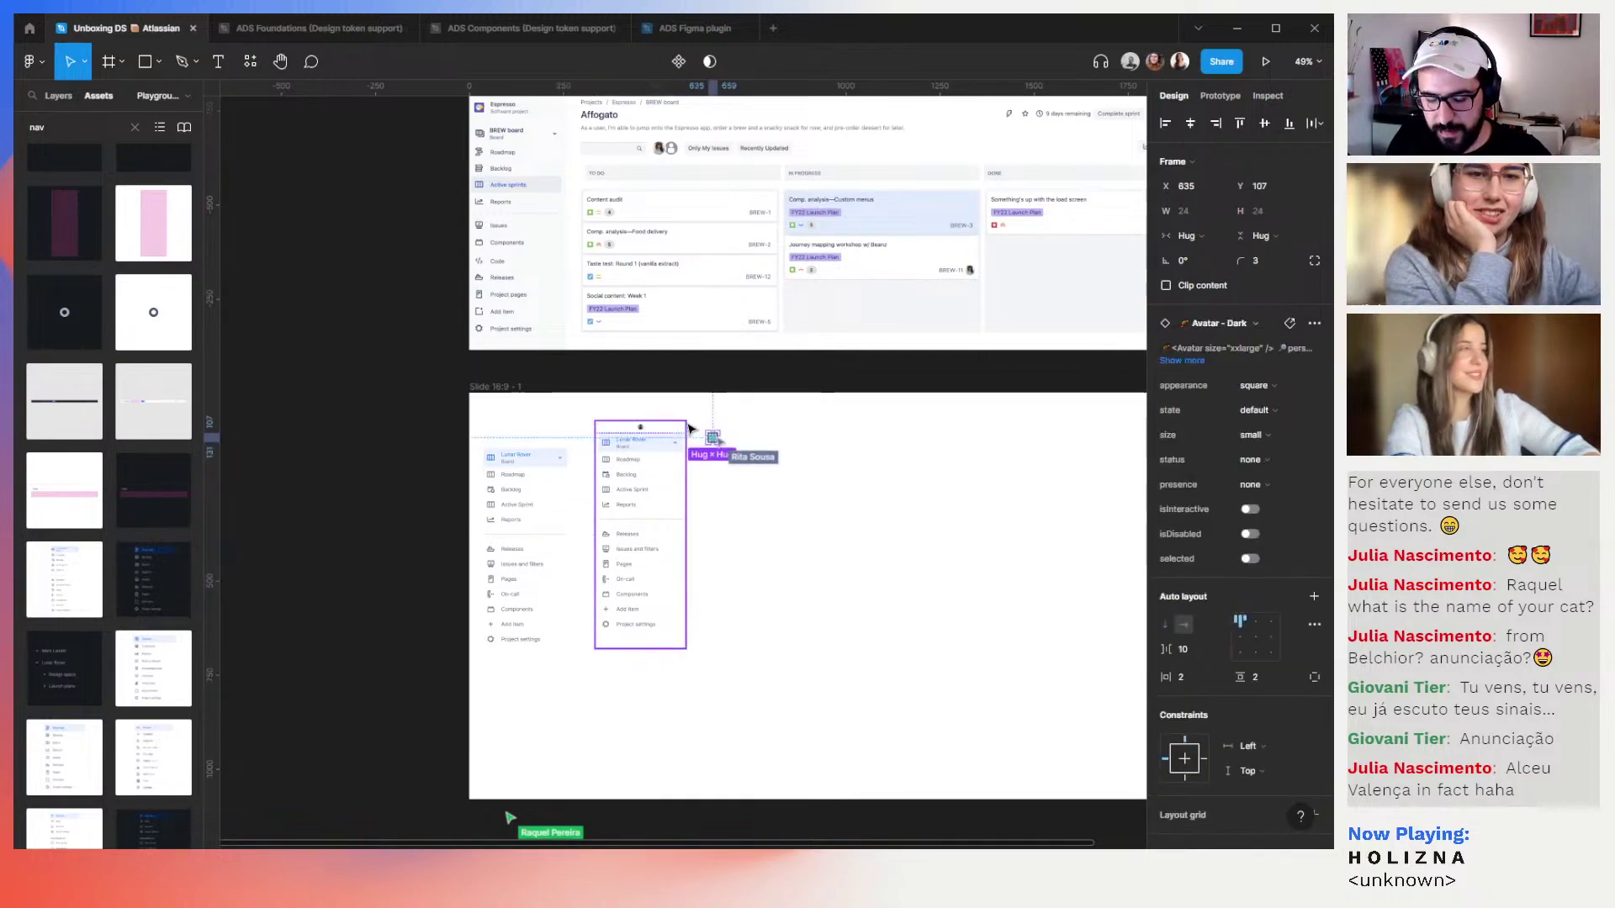
{"action": "key", "text": "Escape"}
{"action": "left_click", "coordinate": [642, 435]}
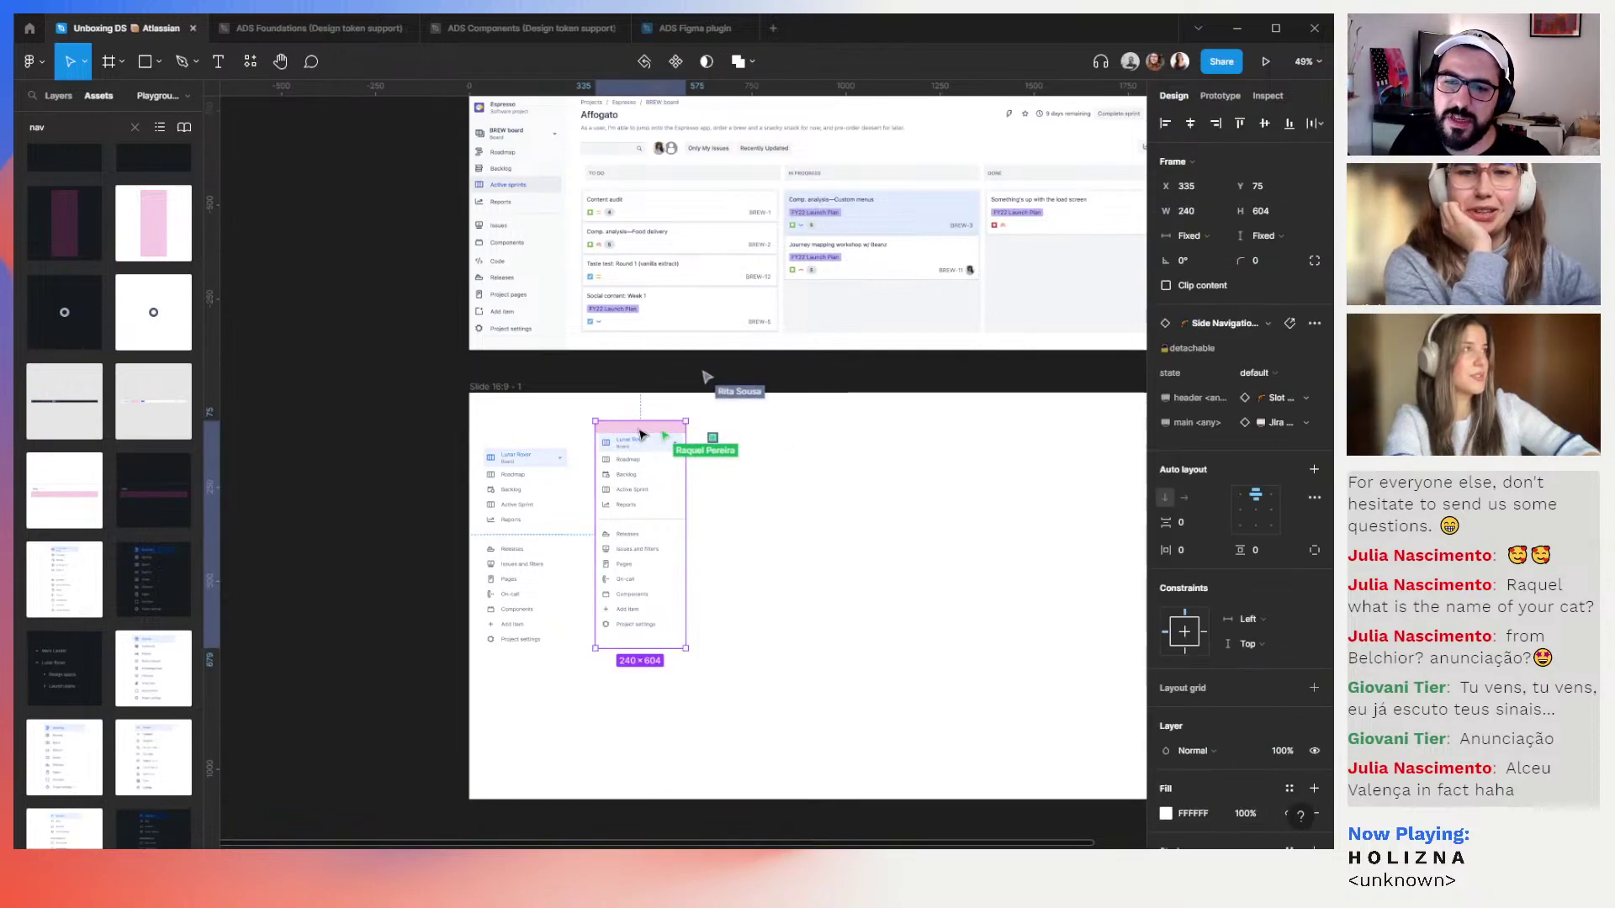
{"action": "left_click", "coordinate": [1280, 400]}
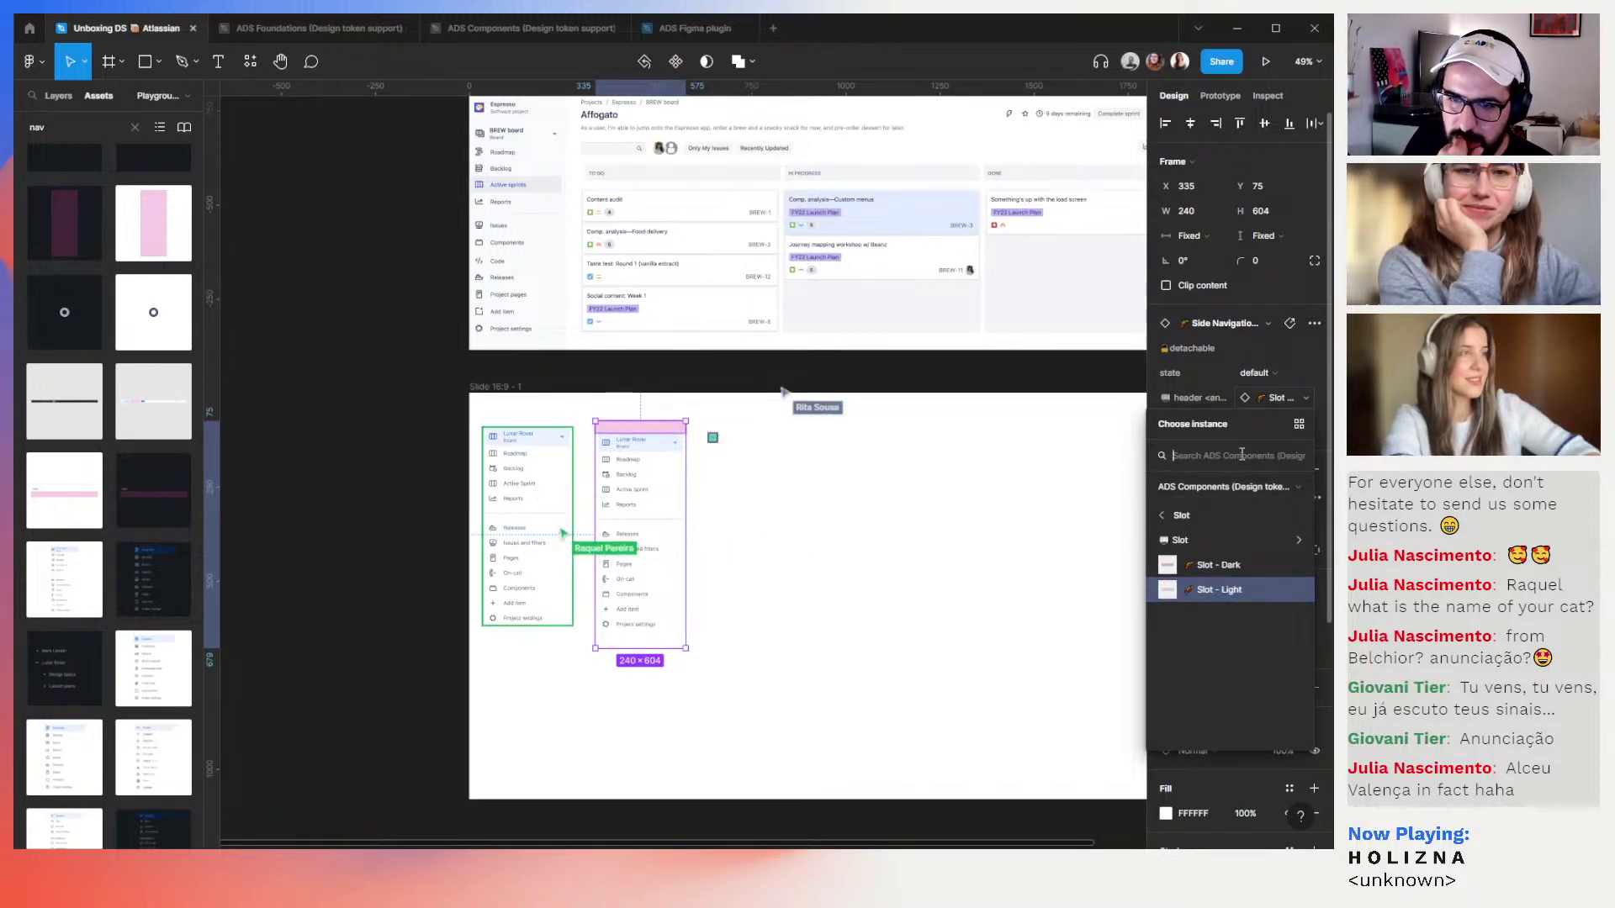
Examine the layers inside the side navigation's Lunar Rover button item, including its minimum-height control and container
{"action": "double_click", "coordinate": [632, 451]}
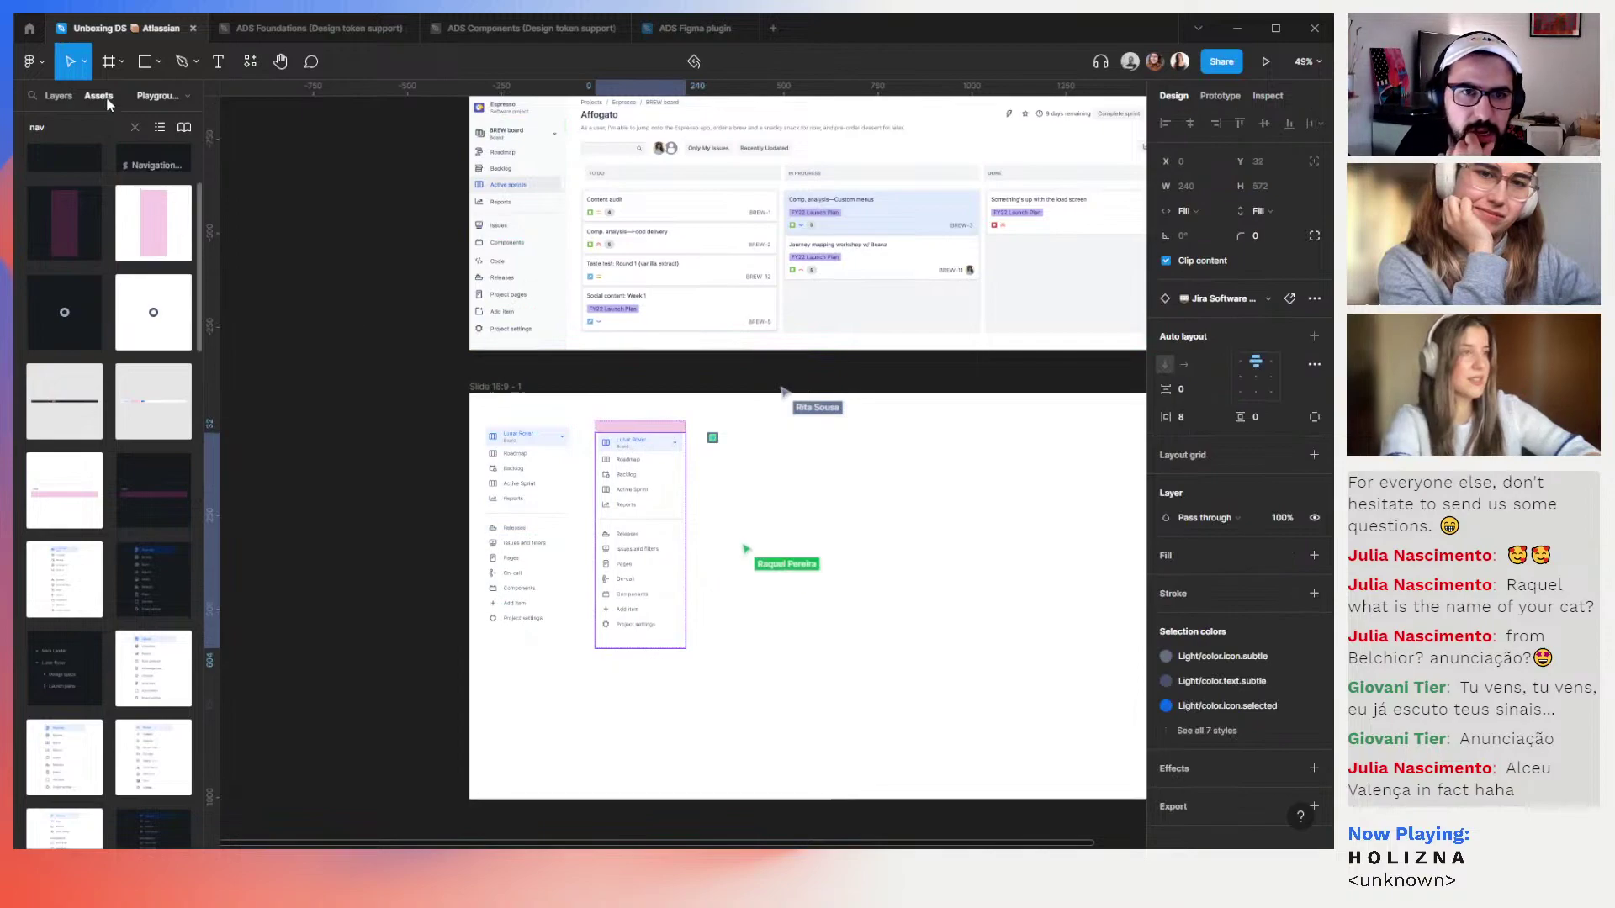
{"action": "left_click", "coordinate": [58, 95]}
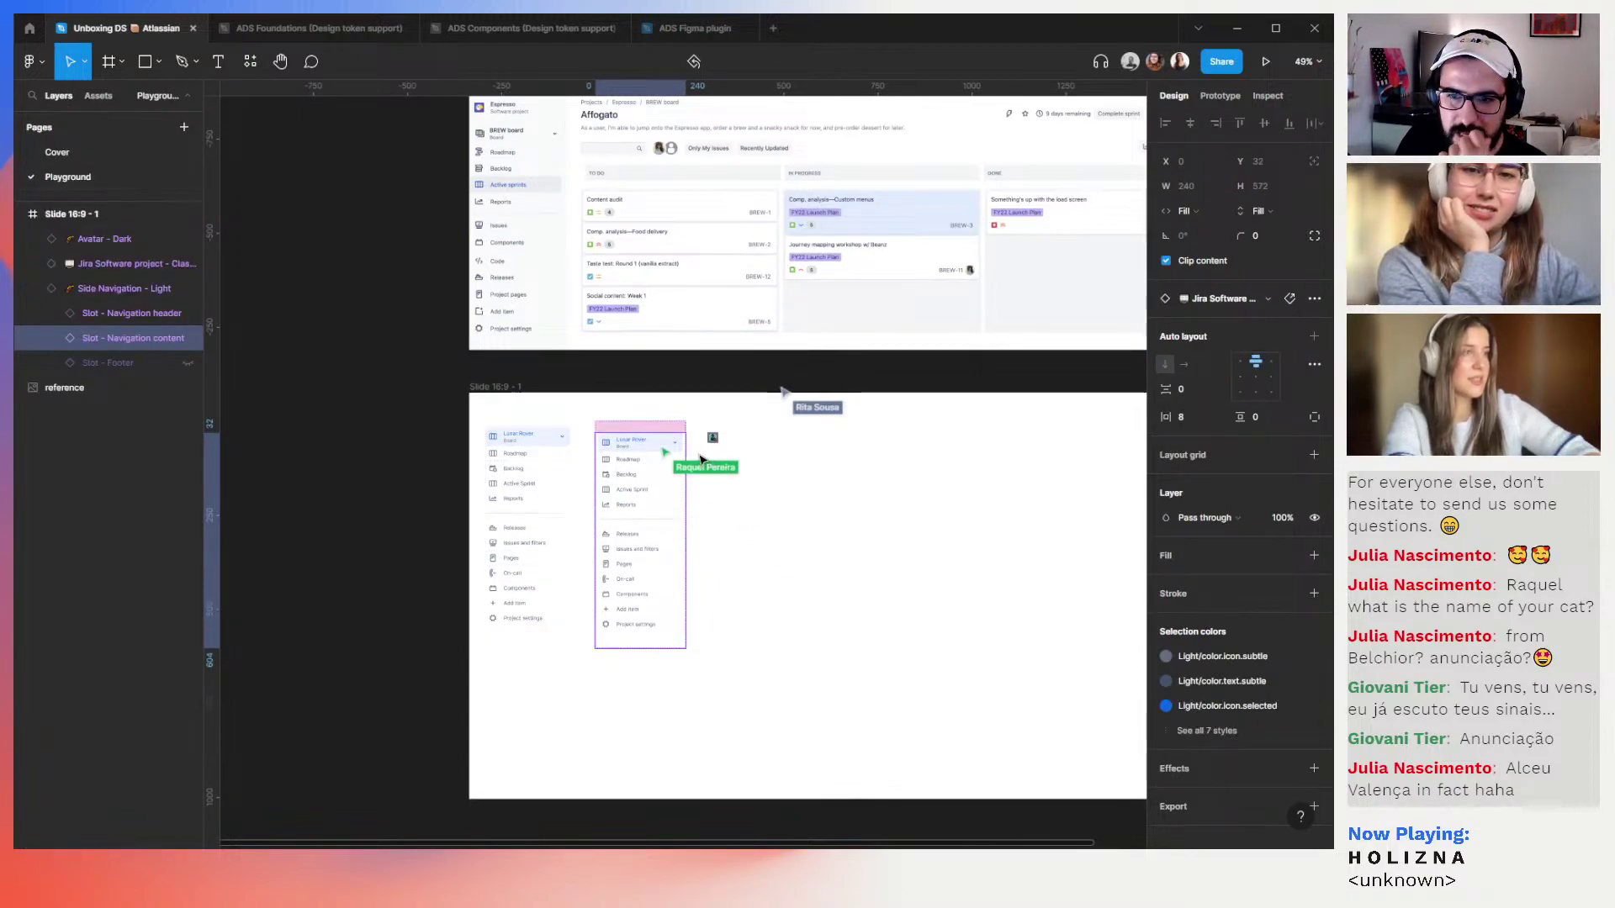
{"action": "double_click", "coordinate": [645, 449]}
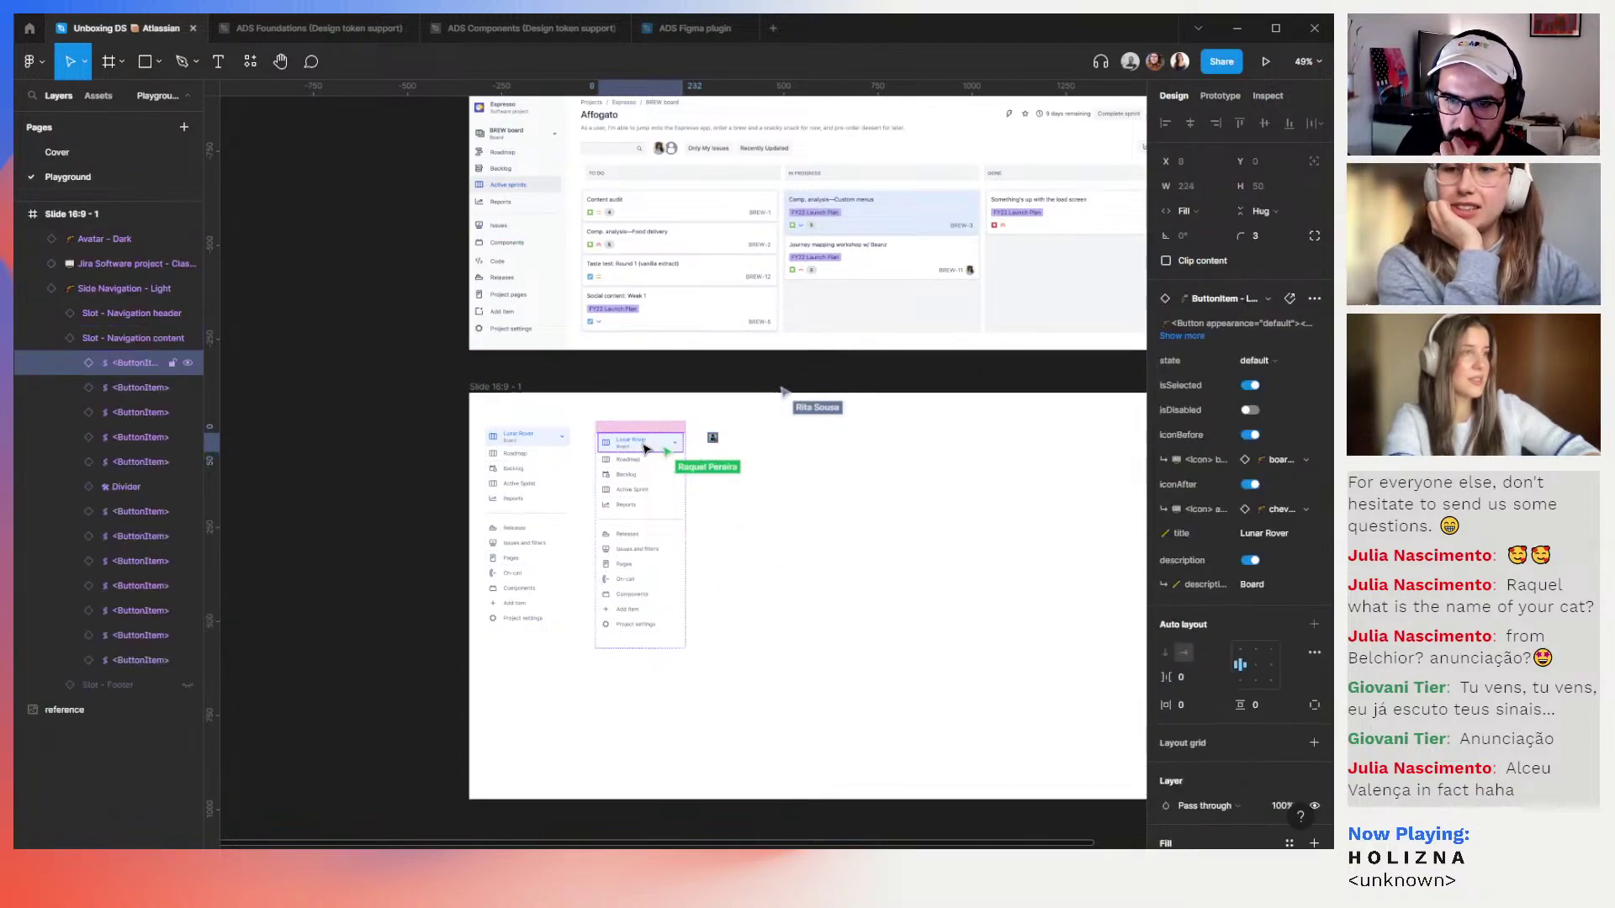
{"action": "left_click", "coordinate": [72, 362]}
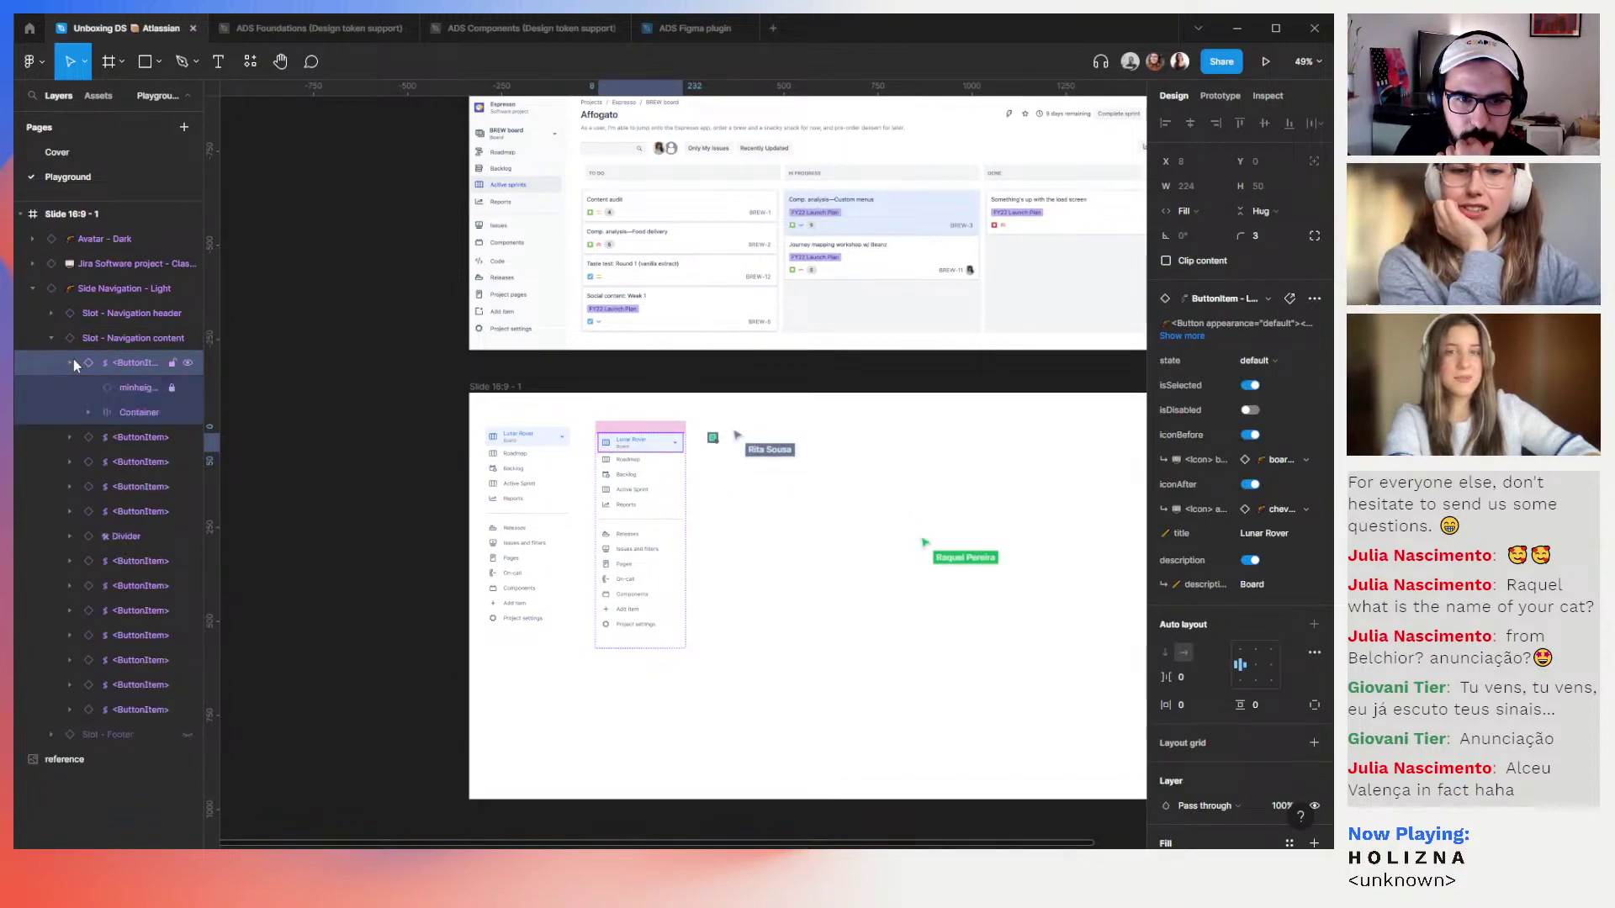
{"action": "left_click", "coordinate": [125, 392]}
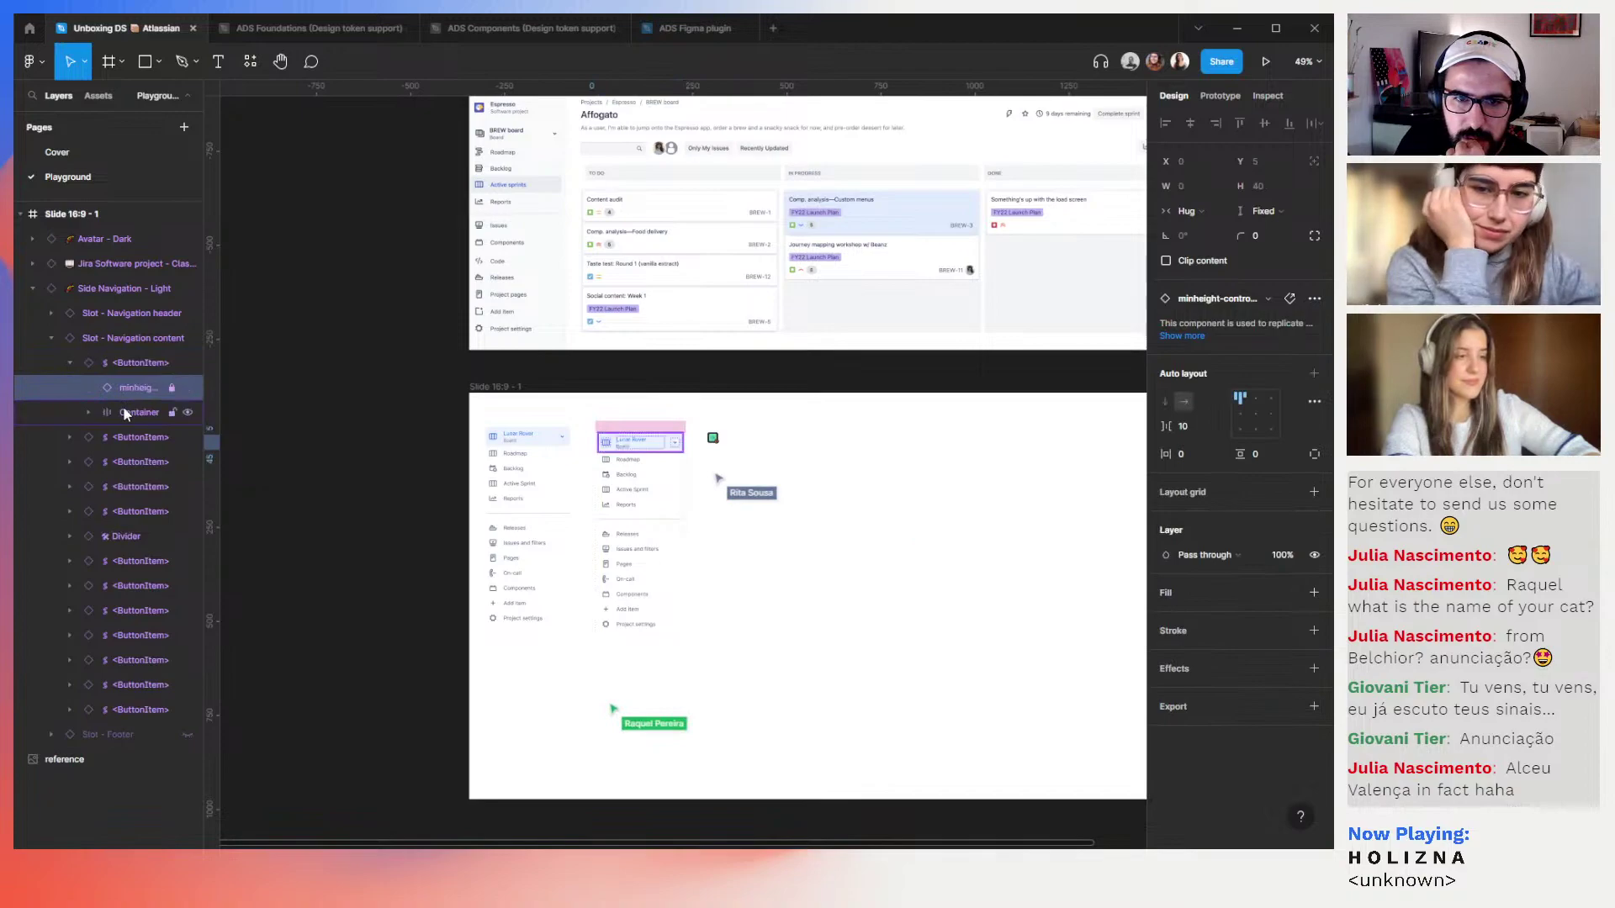
{"action": "left_click", "coordinate": [119, 410]}
{"action": "left_click", "coordinate": [116, 390]}
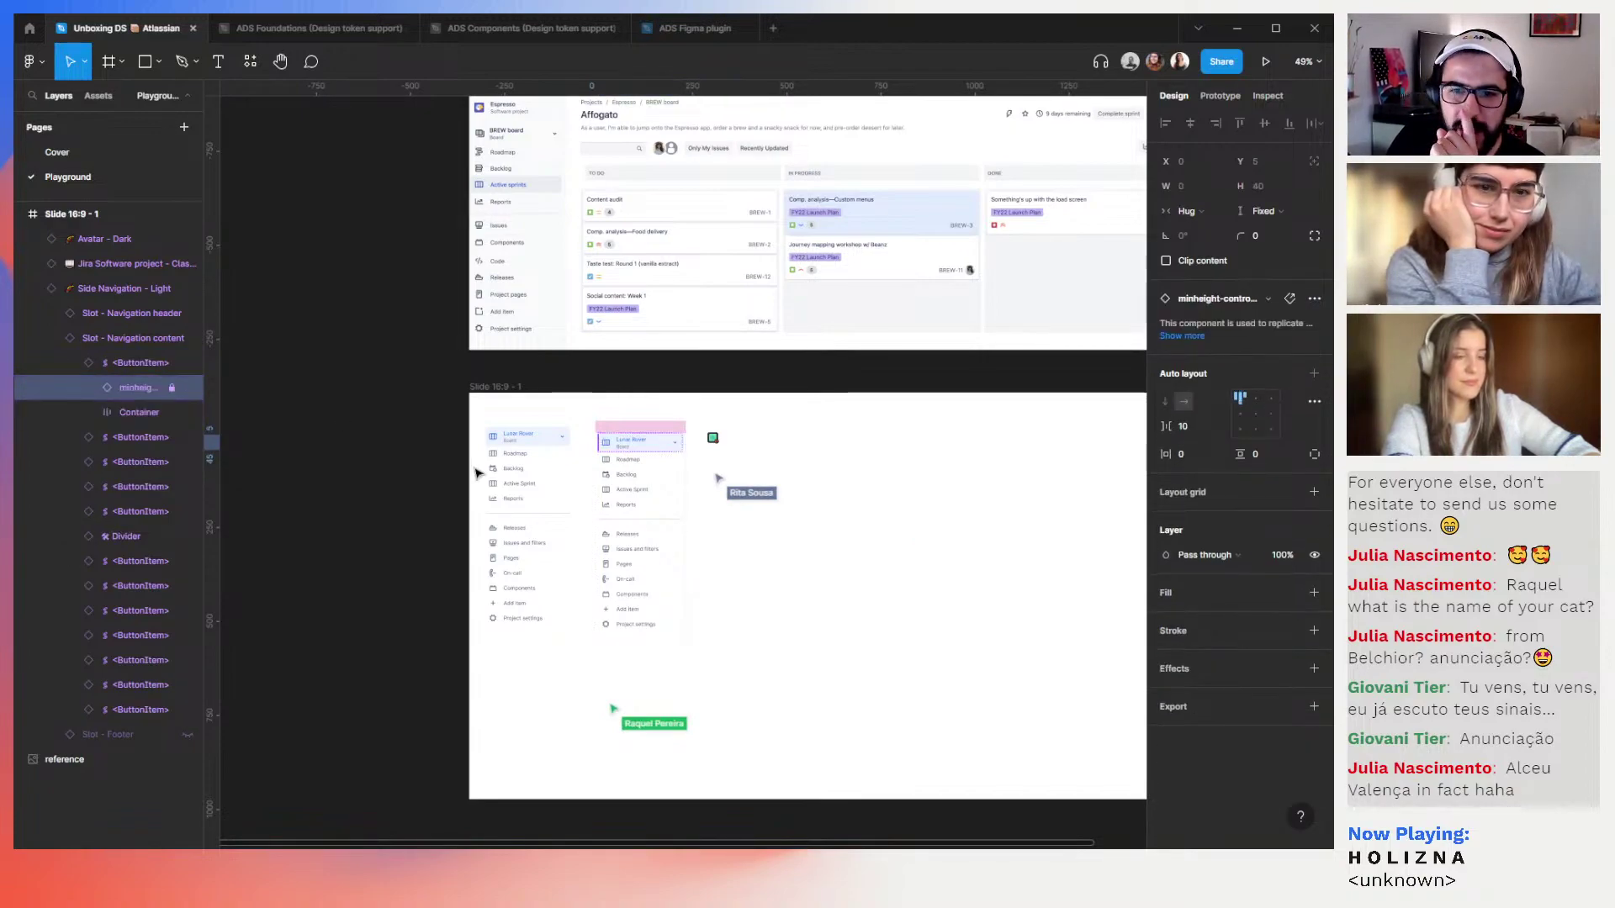
{"action": "scroll", "coordinate": [473, 468], "scroll_direction": "up", "scroll_amount": 5}
{"action": "scroll", "coordinate": [821, 468], "scroll_direction": "up", "scroll_amount": 1}
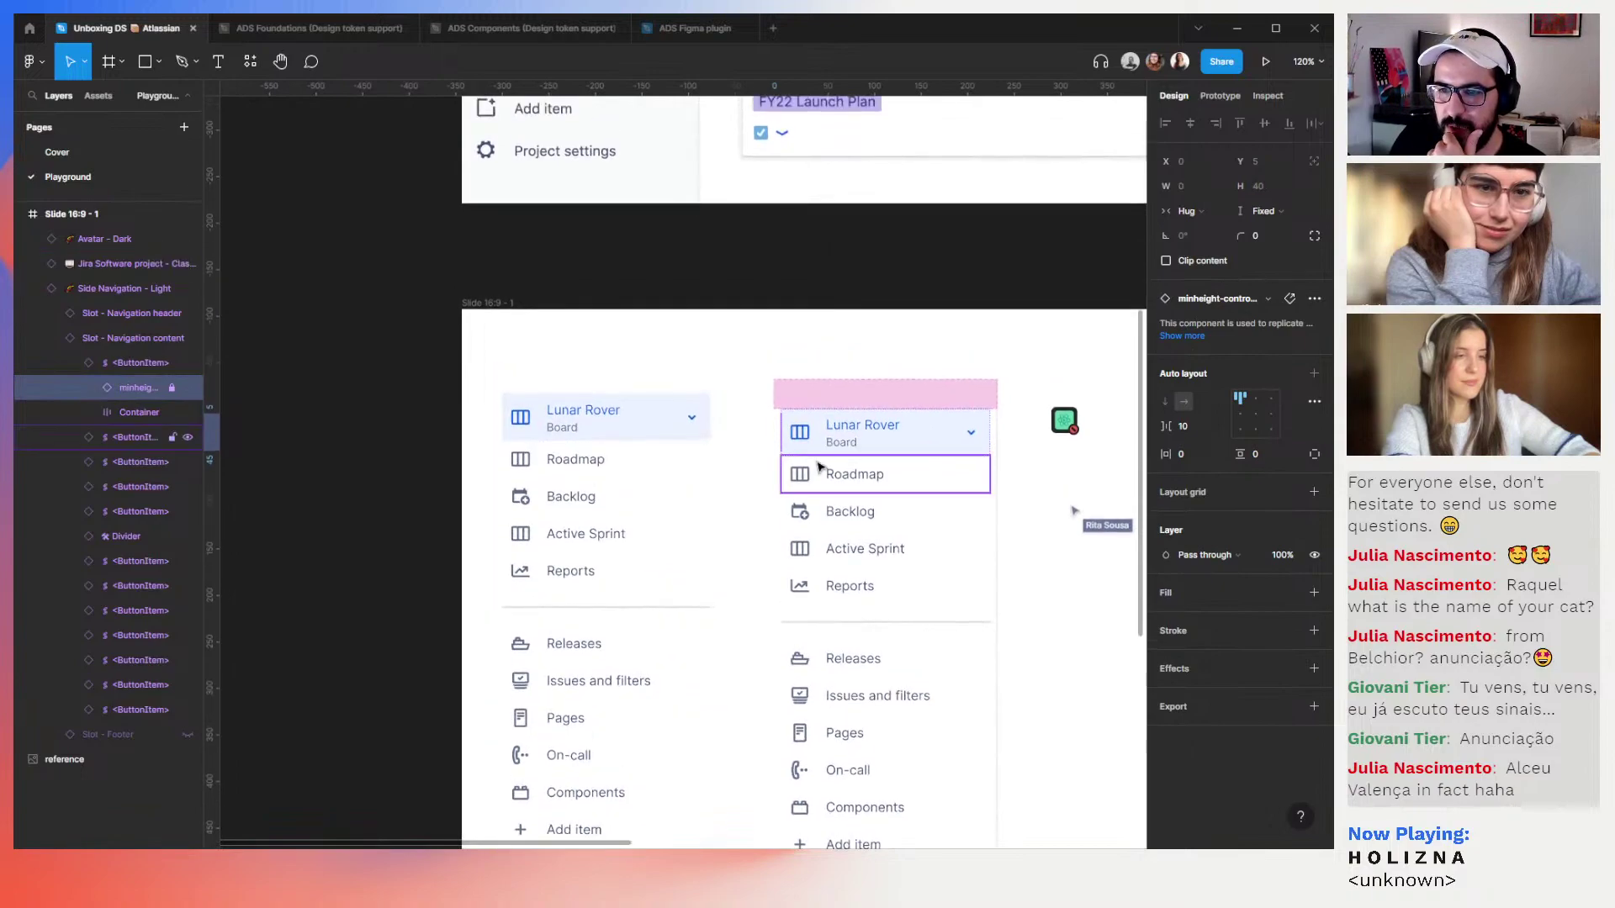
{"action": "scroll", "coordinate": [820, 467], "scroll_direction": "up", "scroll_amount": 4}
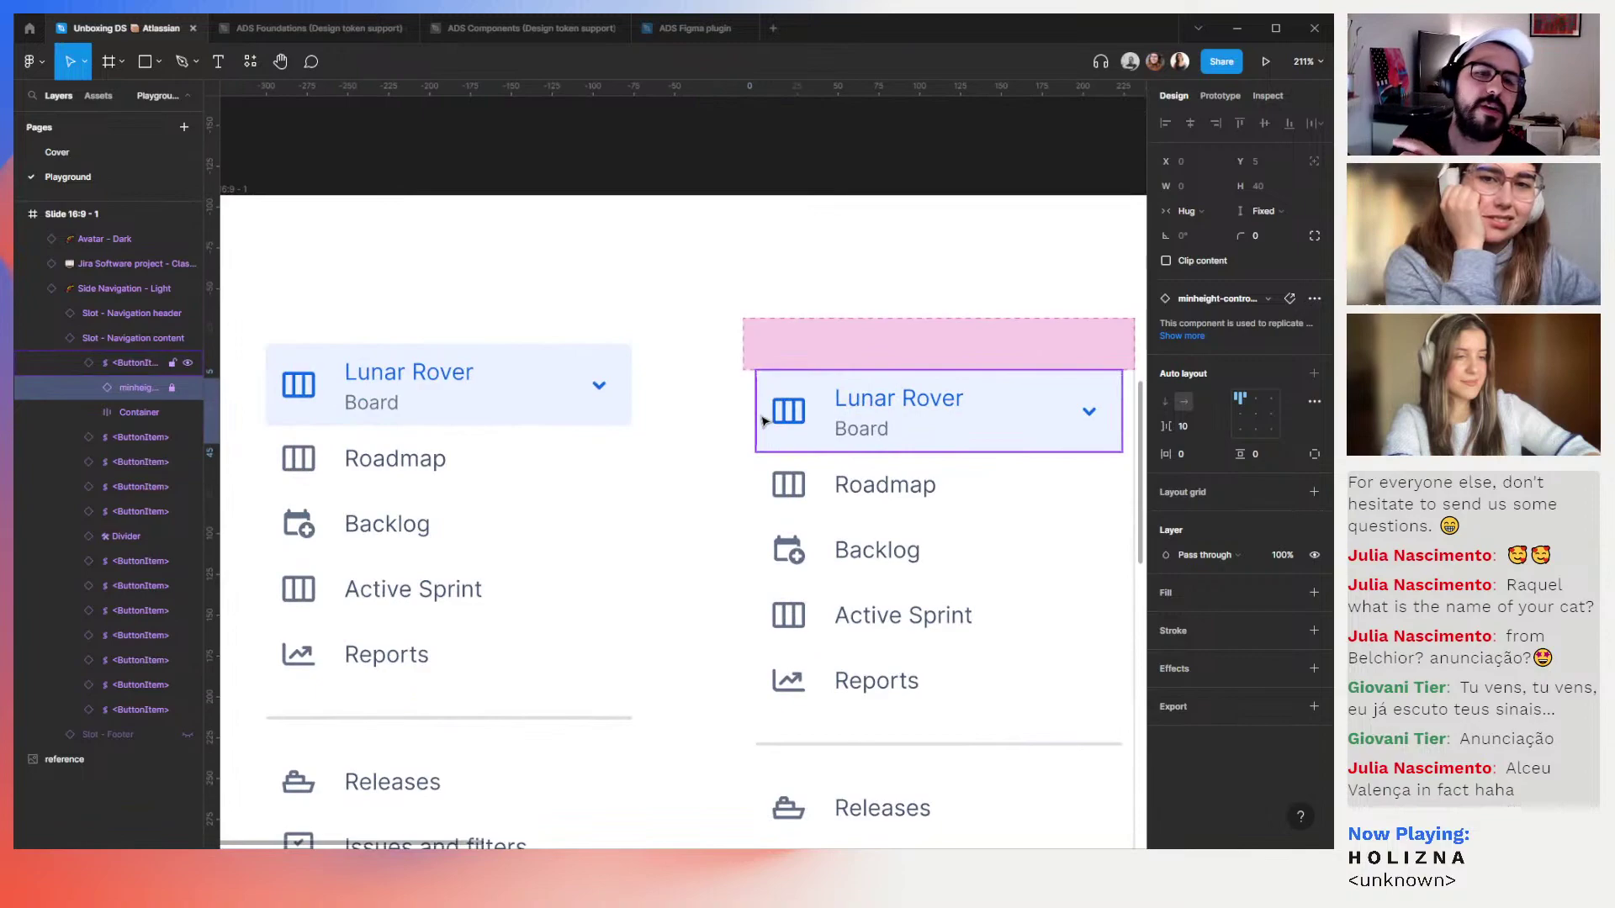
Remove the standalone Jira Software project navigation content beside the side navigation instance
{"action": "scroll", "coordinate": [764, 420], "scroll_direction": "left", "scroll_amount": 3}
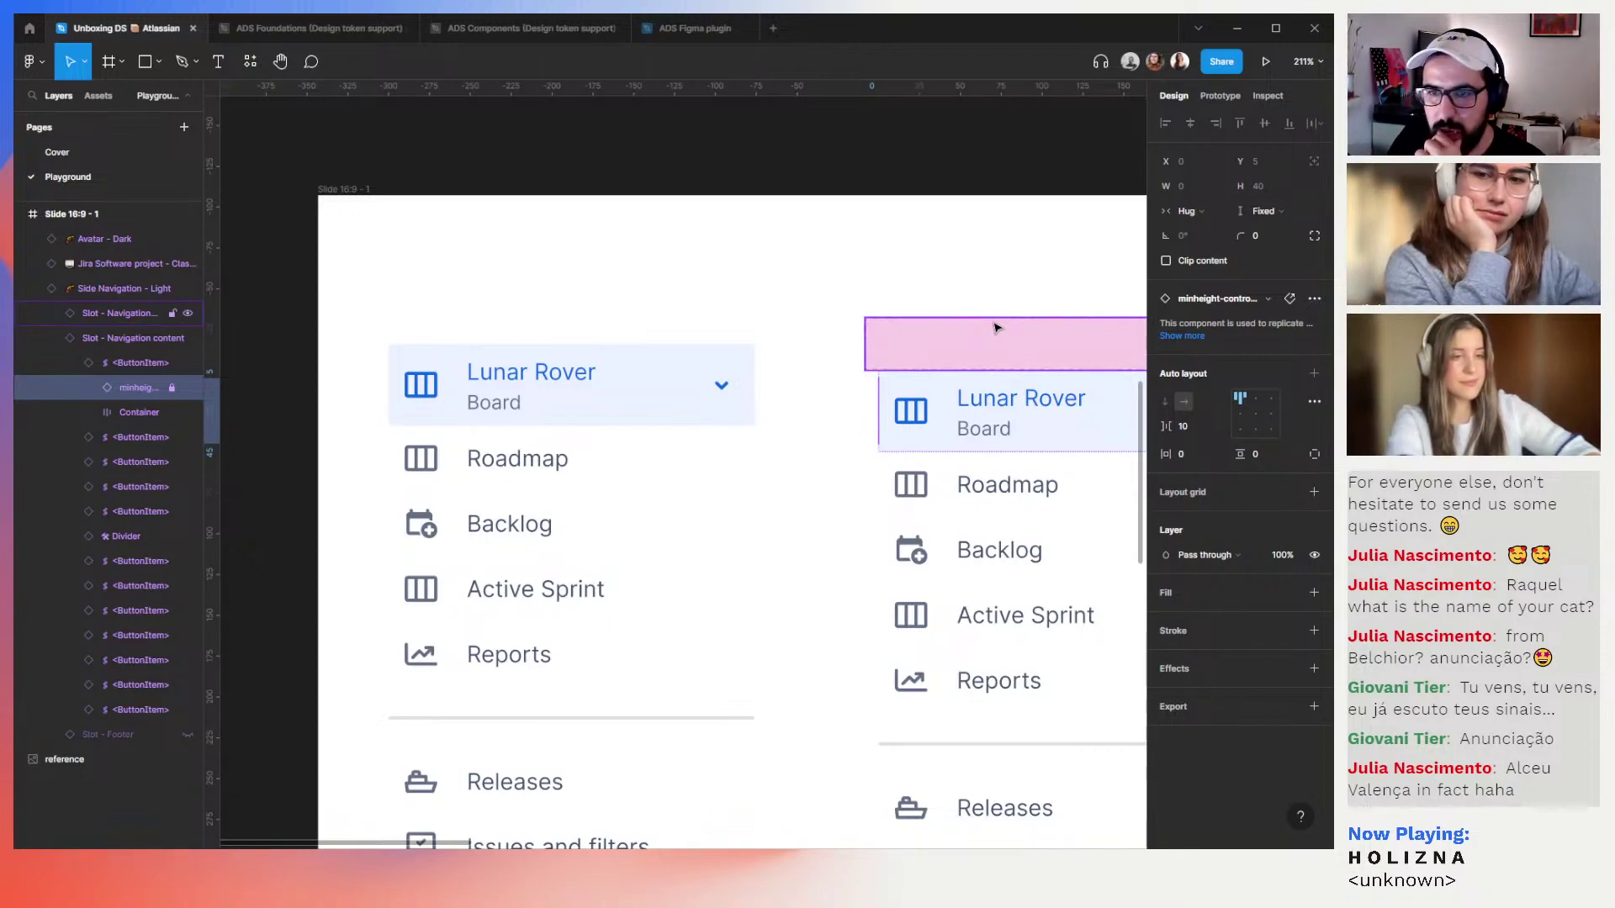
{"action": "scroll", "coordinate": [995, 327], "scroll_direction": "right", "scroll_amount": 5}
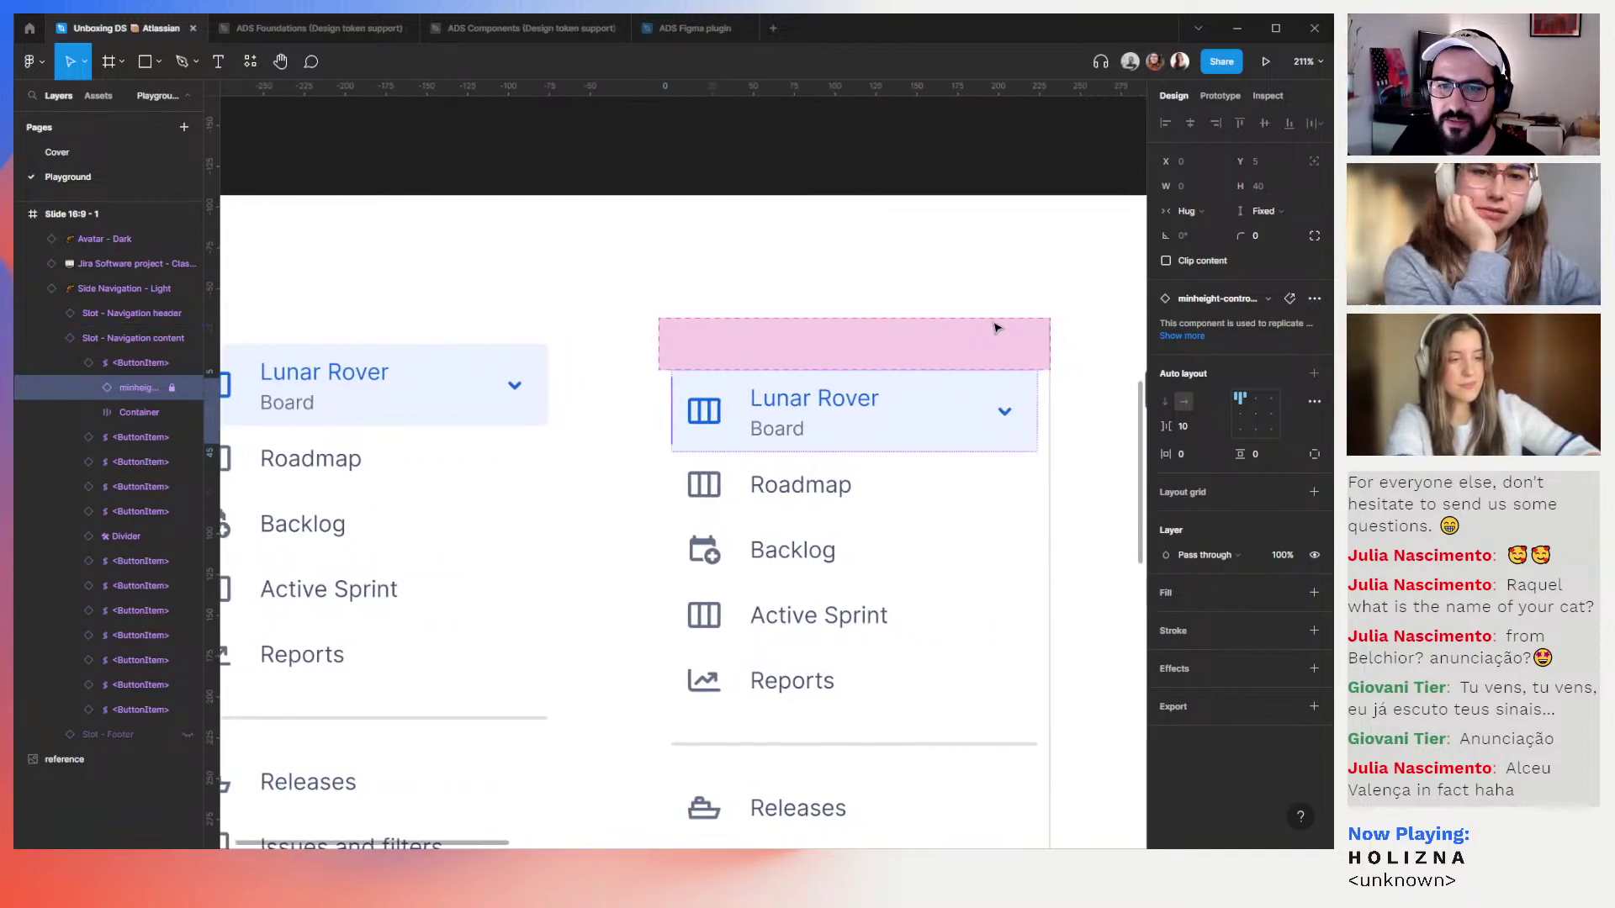
{"action": "key", "text": "ctrl+z"}
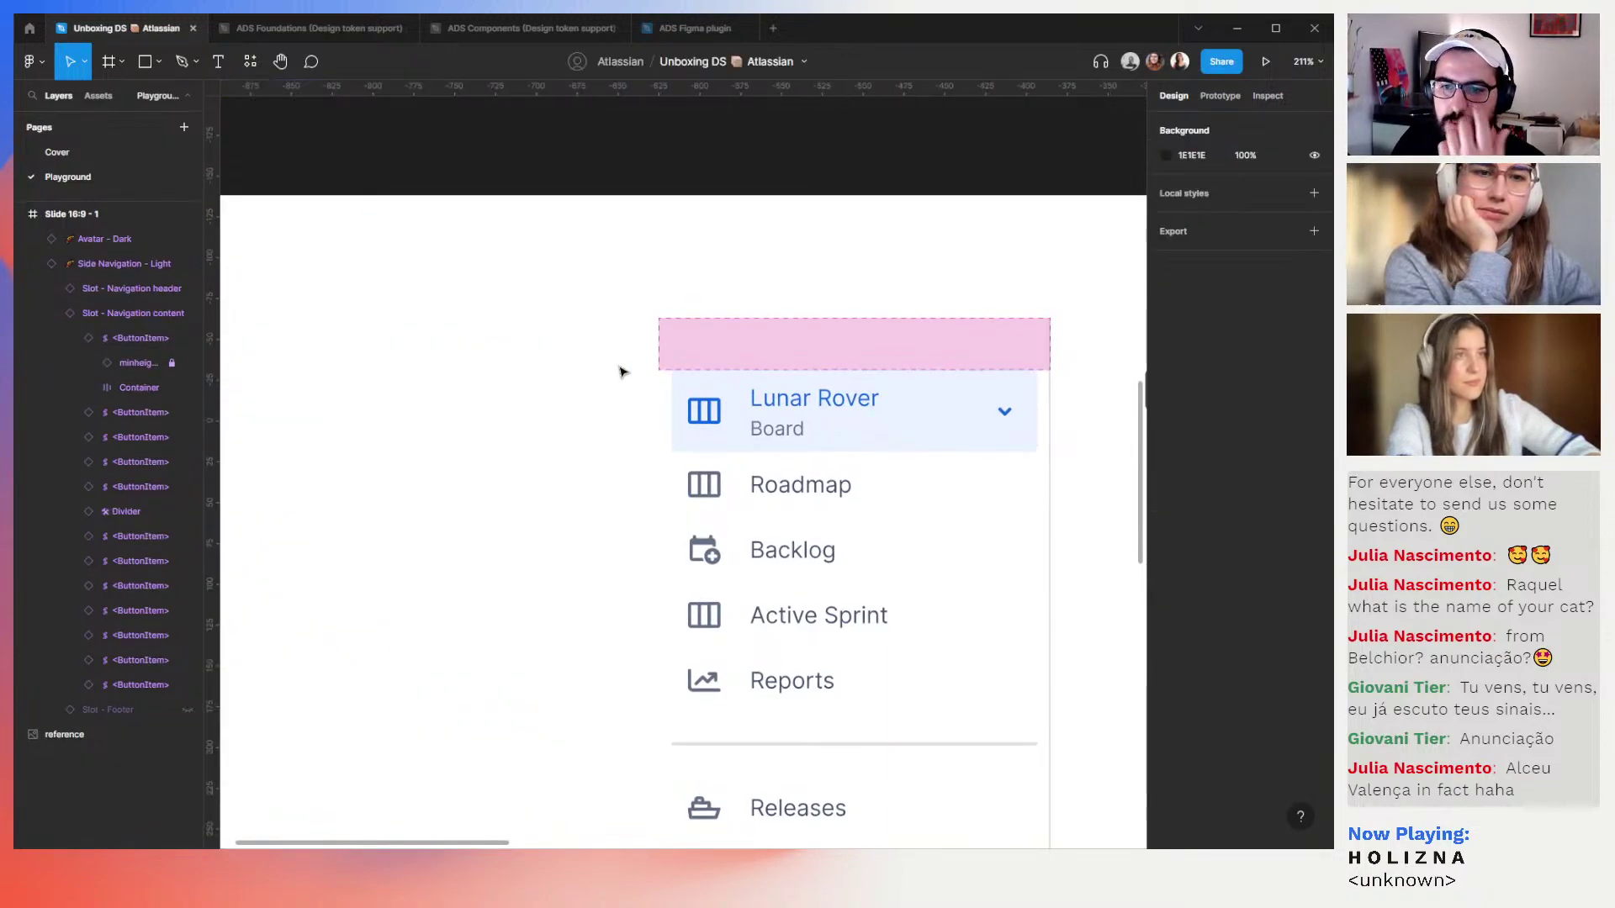
Expand the container layer of the Lunar Rover button item, then select the whole button item to view its properties
{"action": "left_click", "coordinate": [743, 391]}
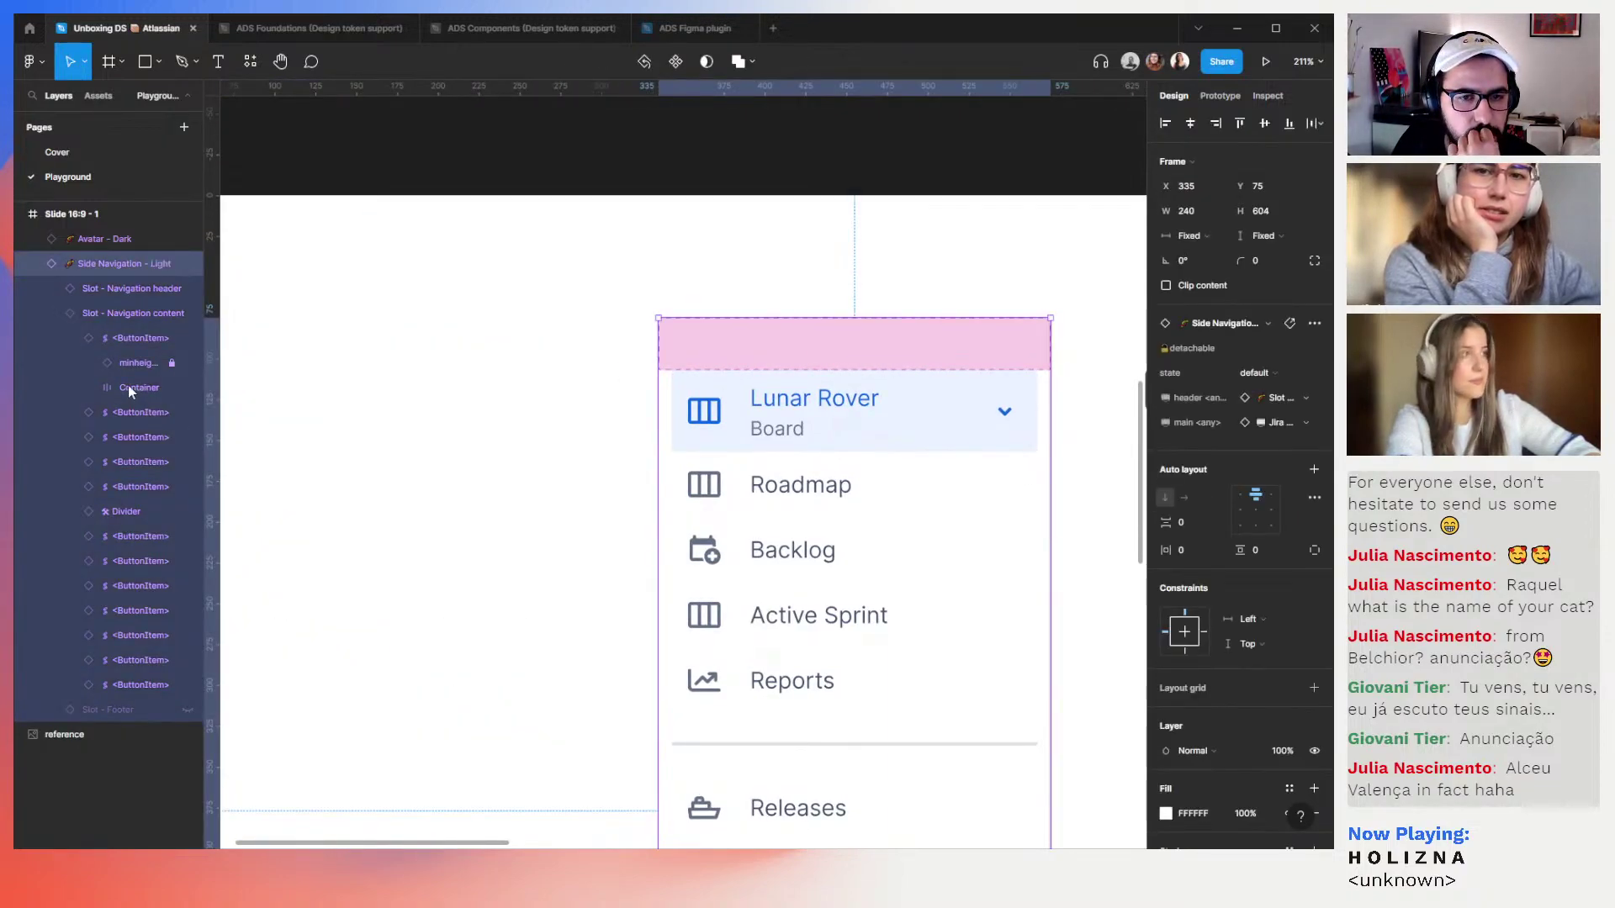
{"action": "left_click", "coordinate": [106, 388]}
{"action": "left_click", "coordinate": [87, 388]}
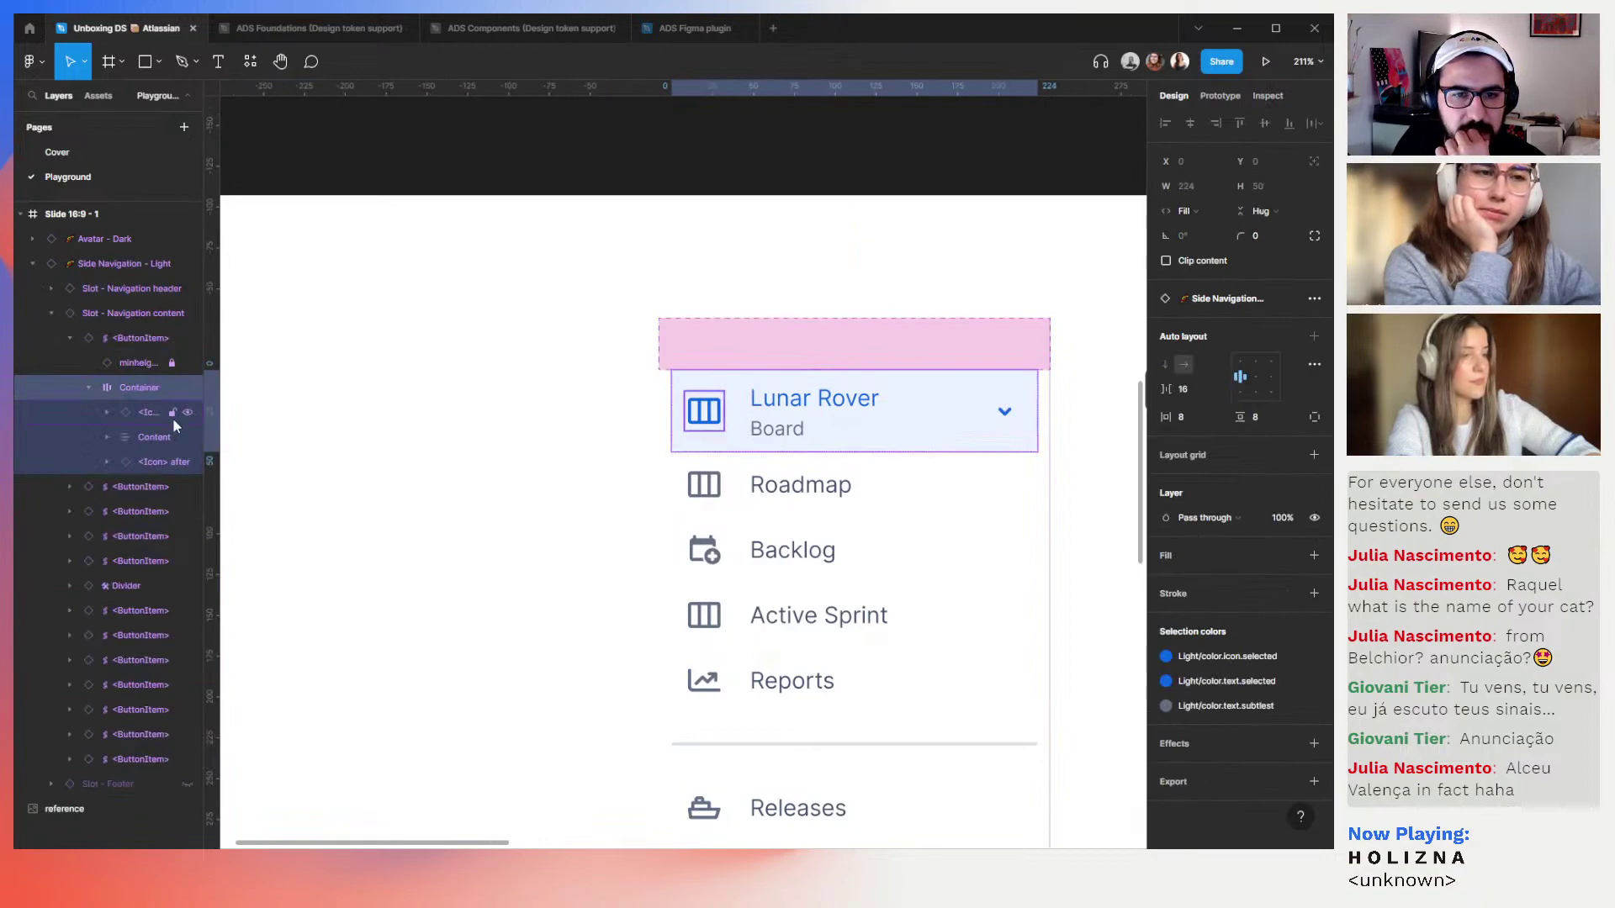
{"action": "left_click", "coordinate": [133, 341]}
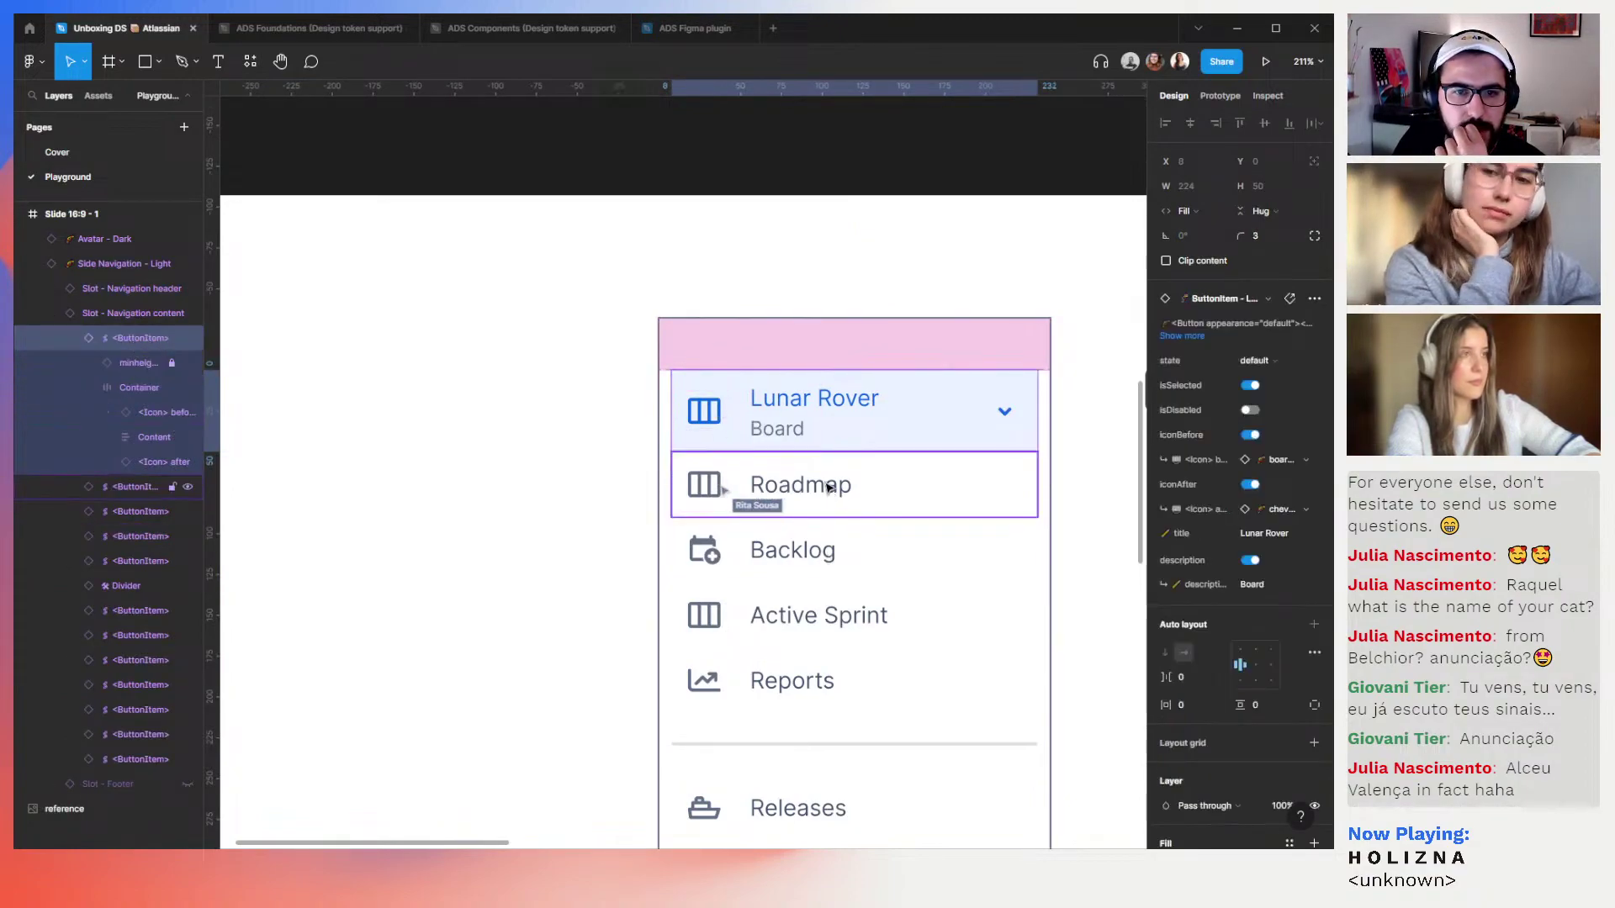
Swap the placeholder slot in the side navigation's header for the ButtonItem - Light component
{"action": "left_click", "coordinate": [947, 350]}
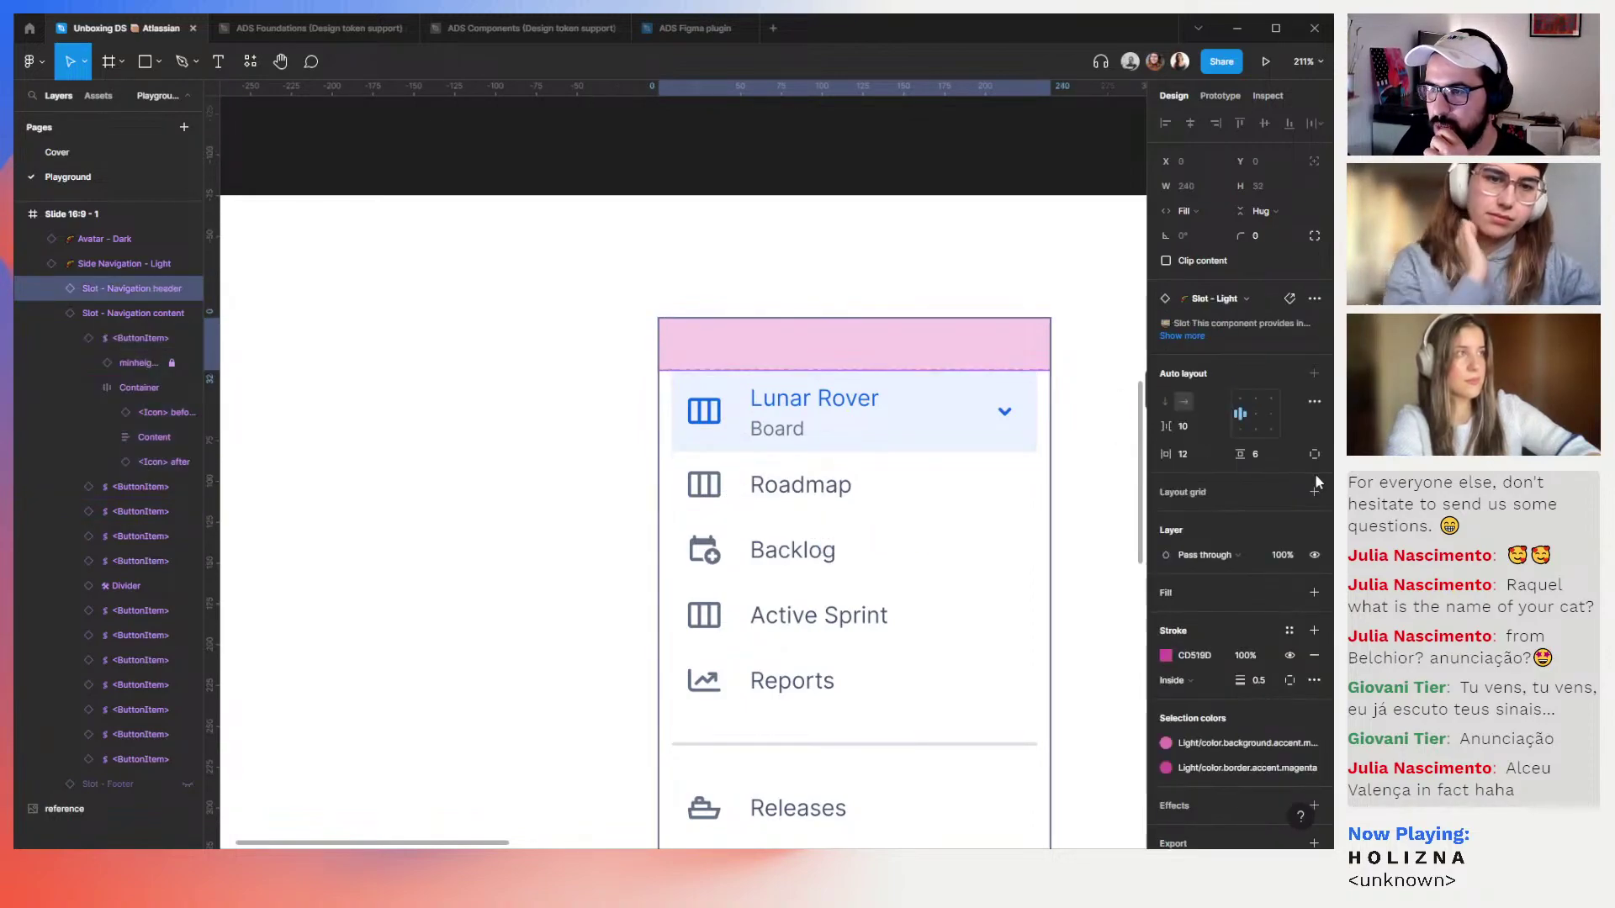
{"action": "left_click", "coordinate": [1041, 502]}
{"action": "left_click", "coordinate": [1057, 410]}
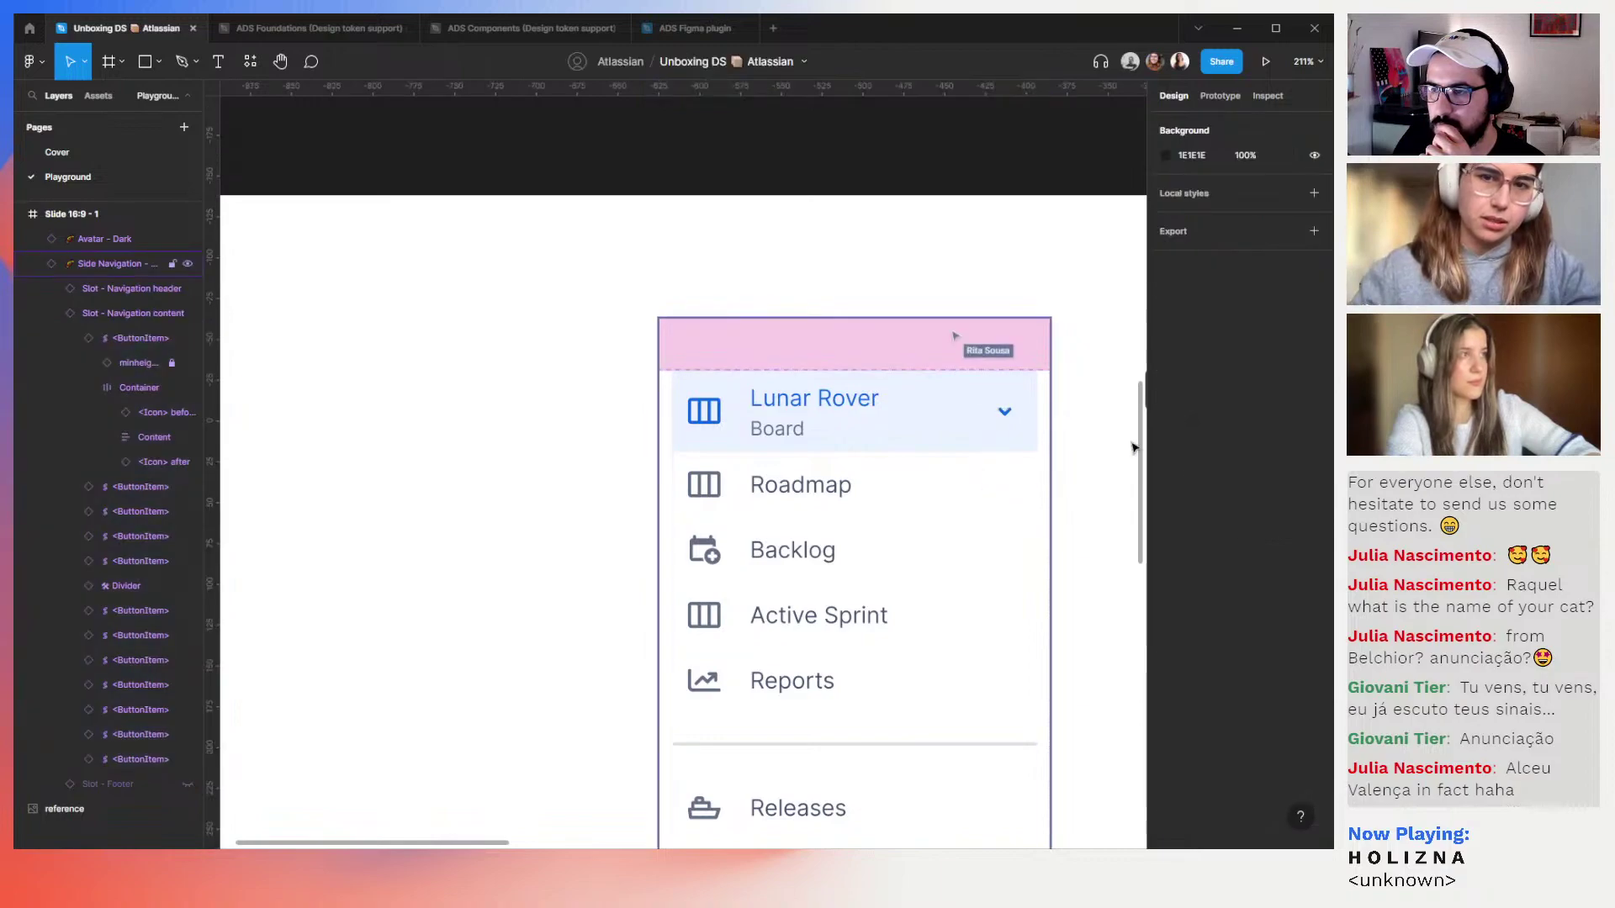
{"action": "left_click", "coordinate": [1282, 398]}
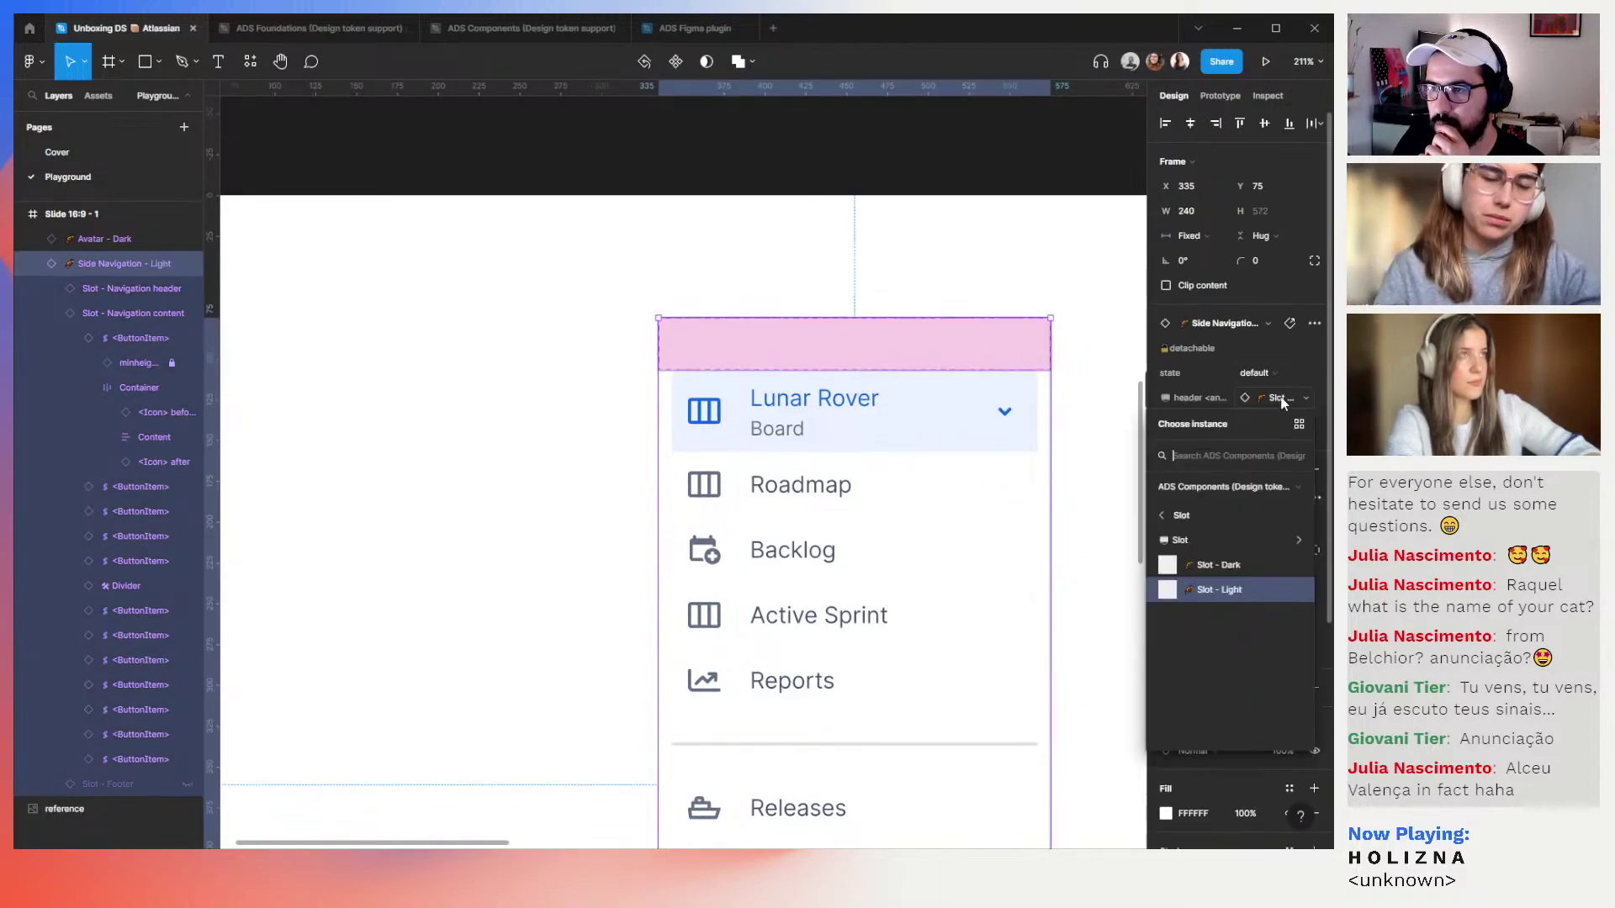
{"action": "type", "text": "buttin"}
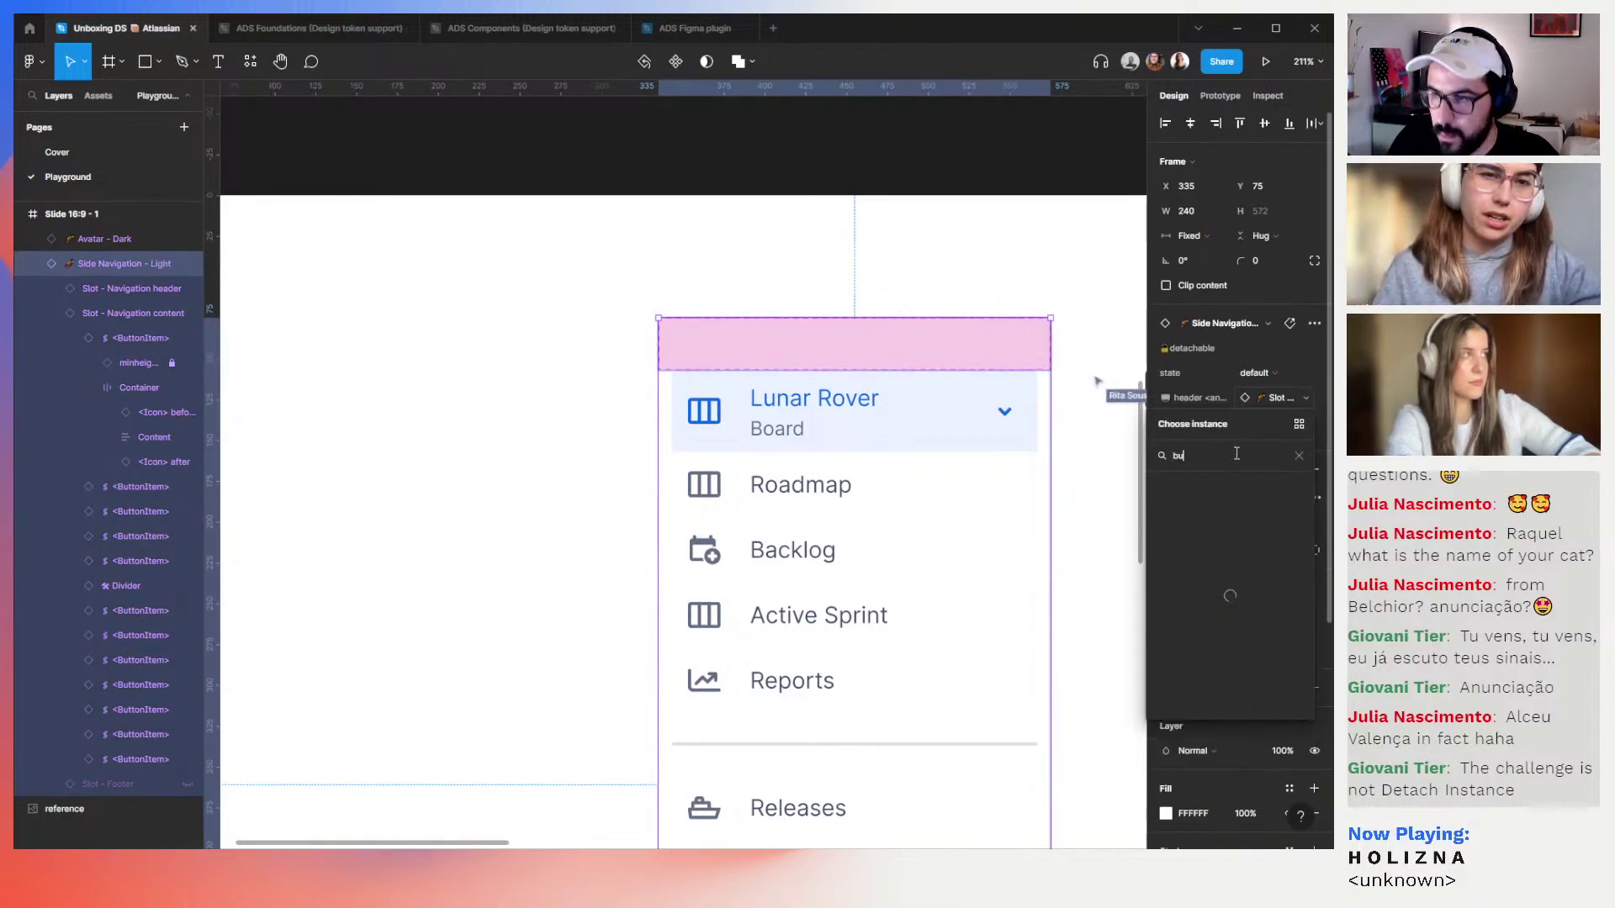
{"action": "key", "text": "BackSpace"}
{"action": "key", "text": "BackSpace"}
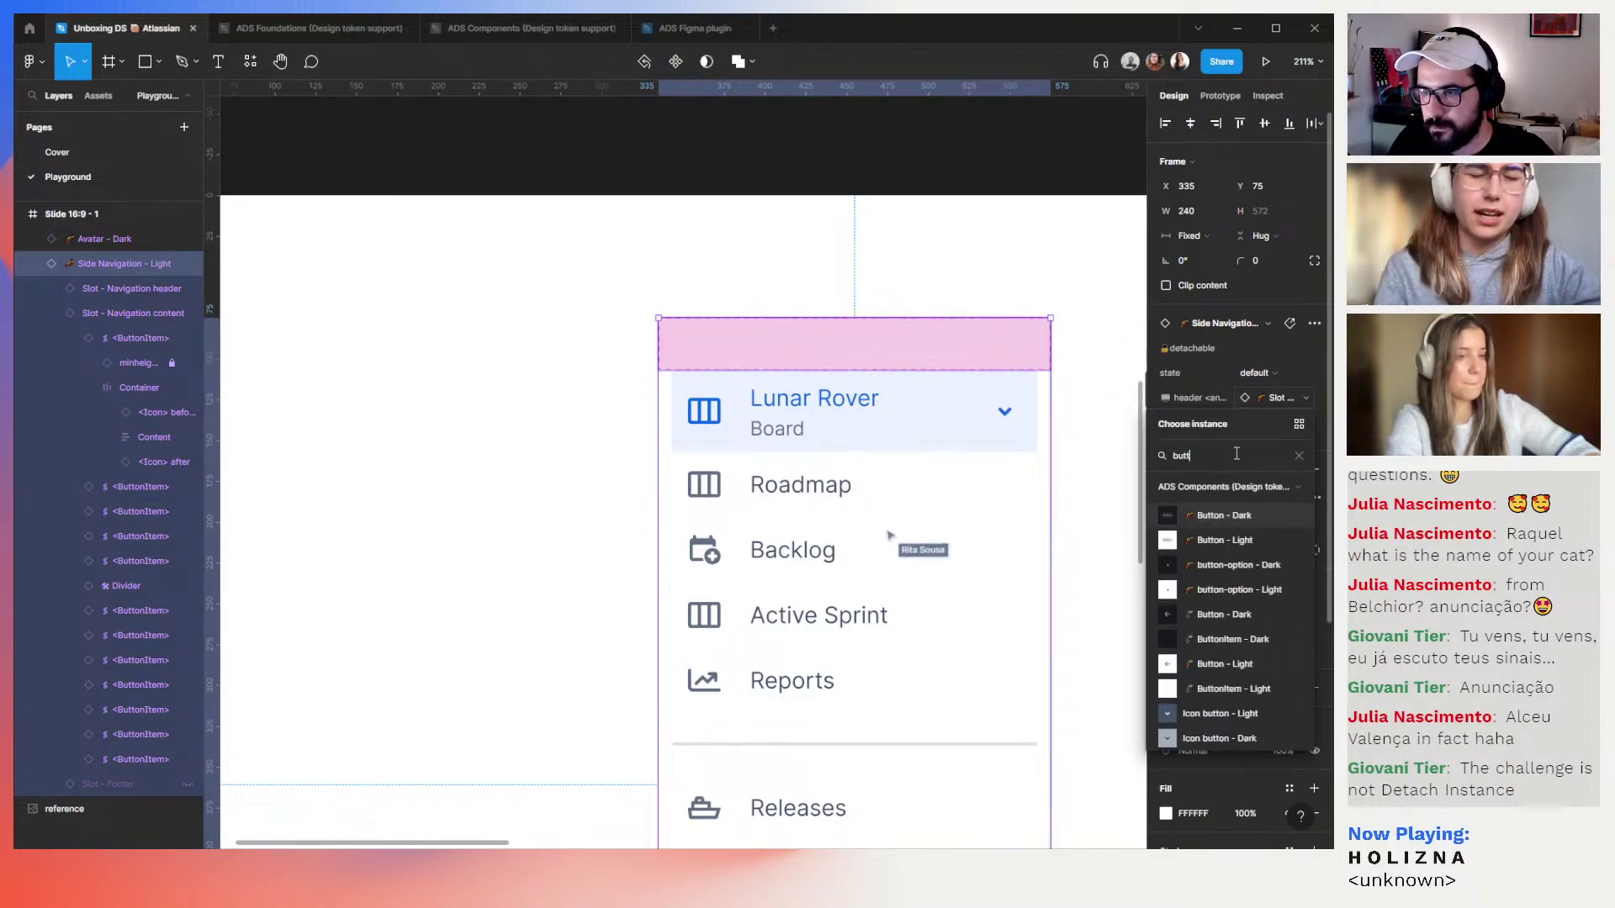
{"action": "type", "text": "on"}
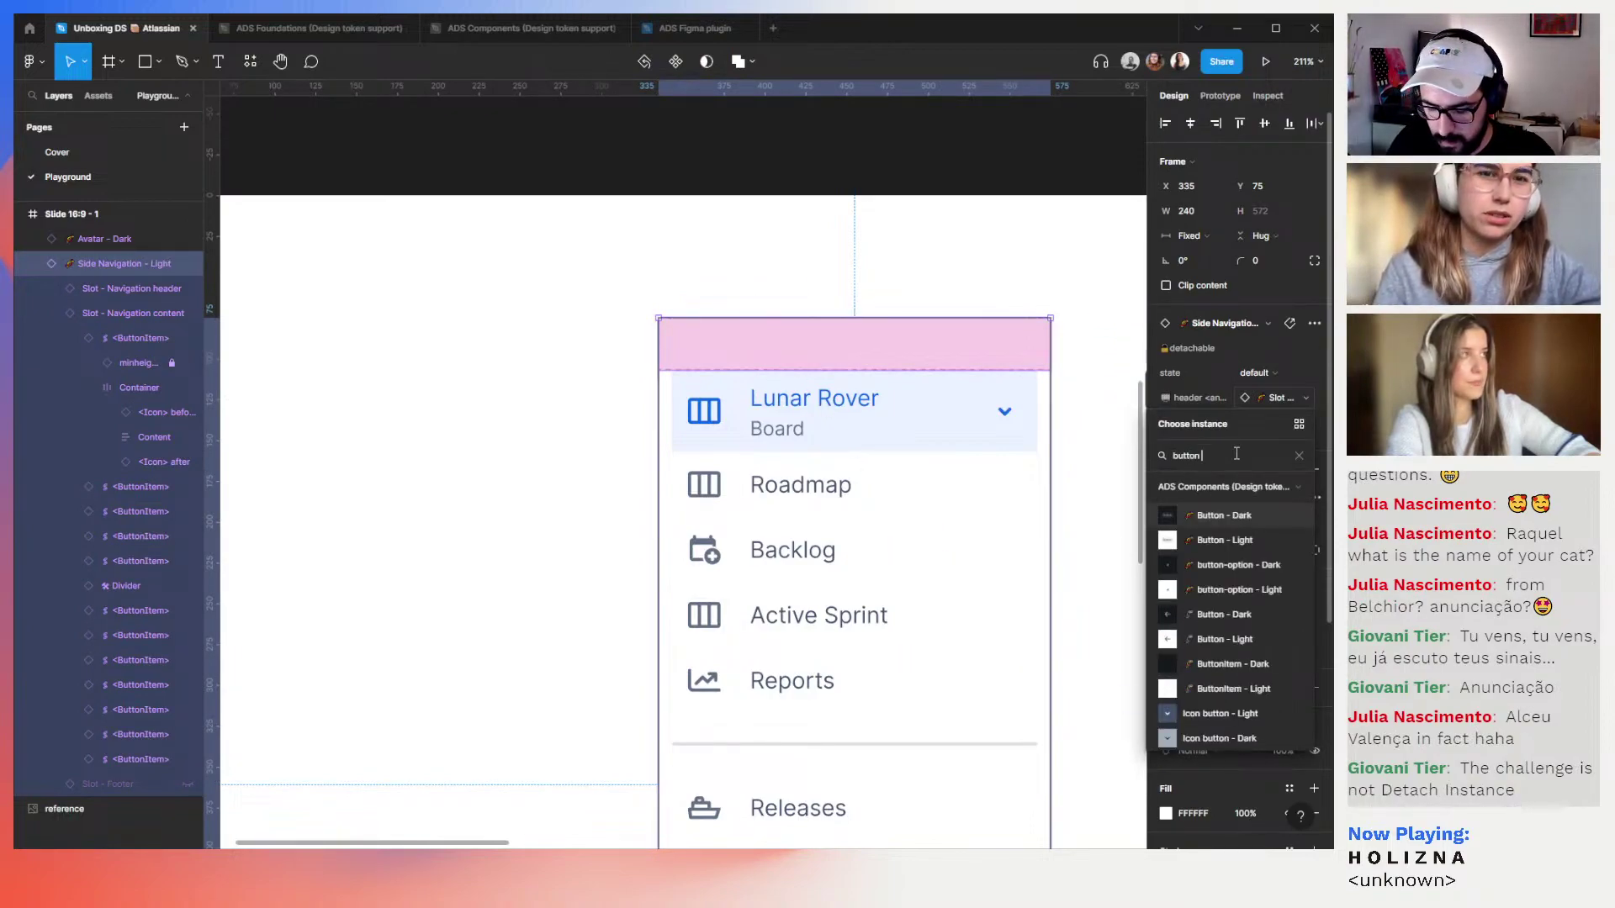
{"action": "type", "text": " item"}
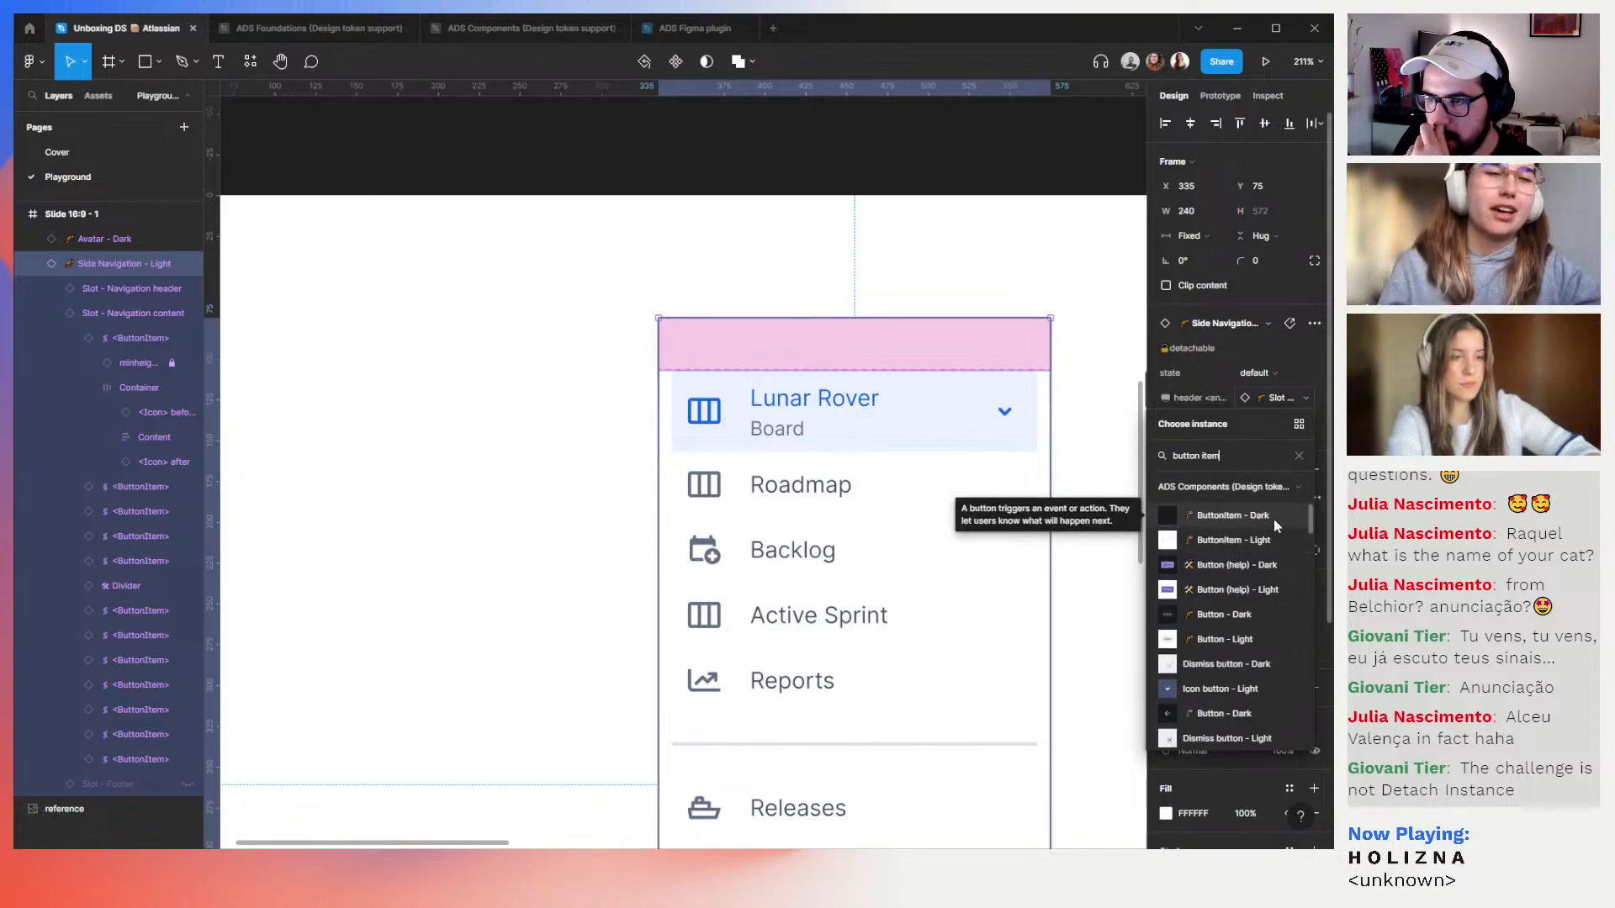
{"action": "left_click", "coordinate": [1265, 533]}
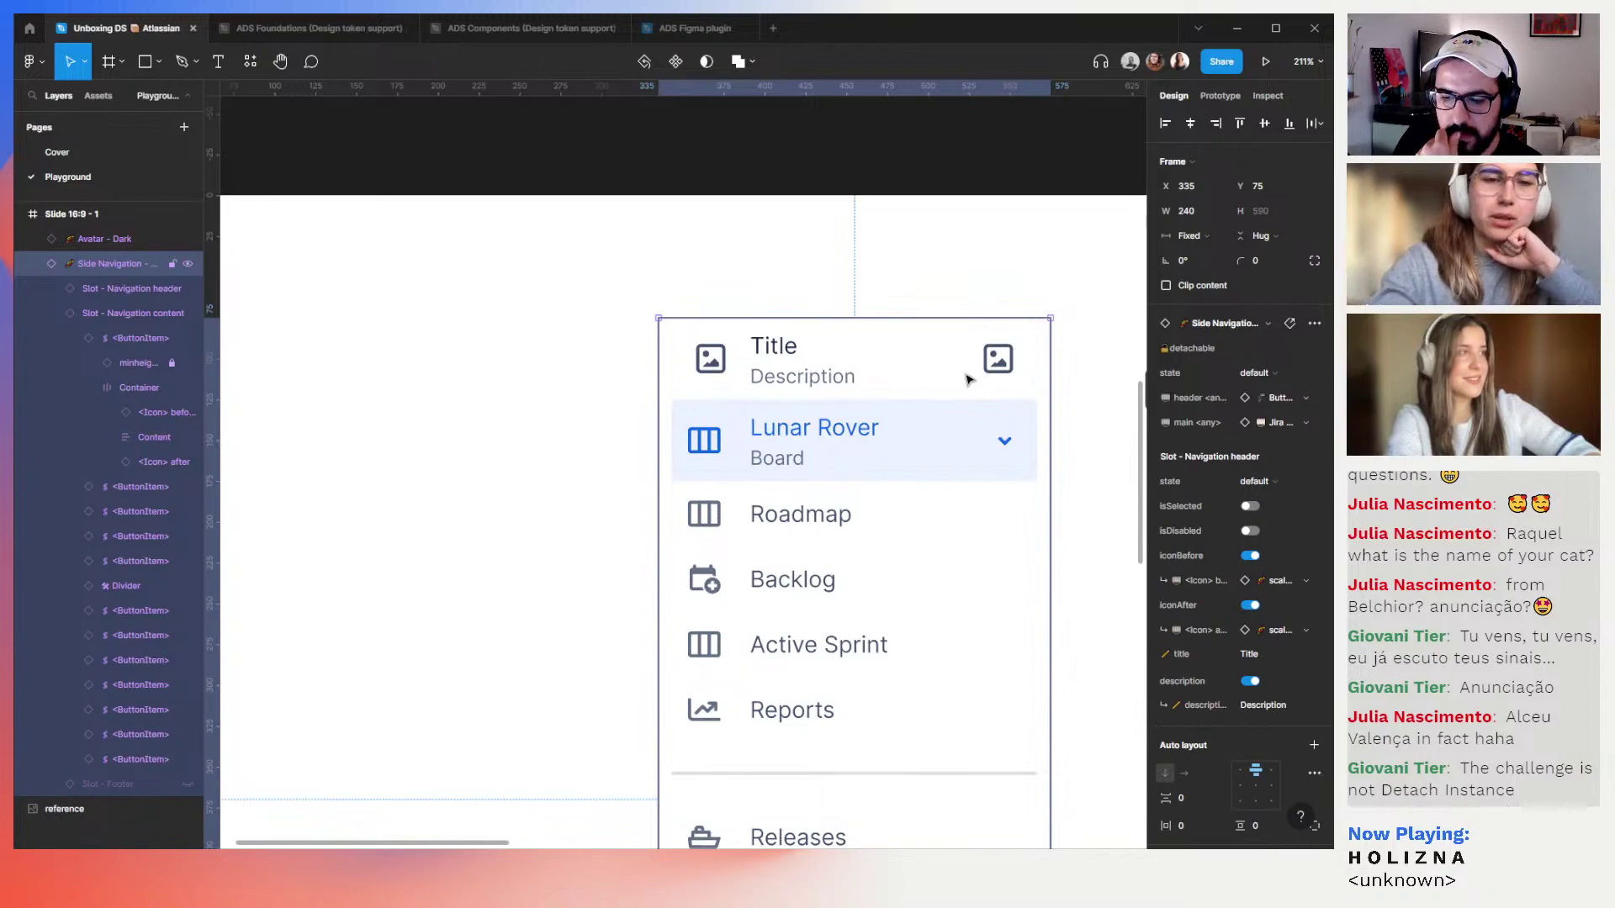
Turn off the trailing icon of the button item in the side navigation's header slot
{"action": "scroll", "coordinate": [966, 380], "scroll_direction": "down", "scroll_amount": 10}
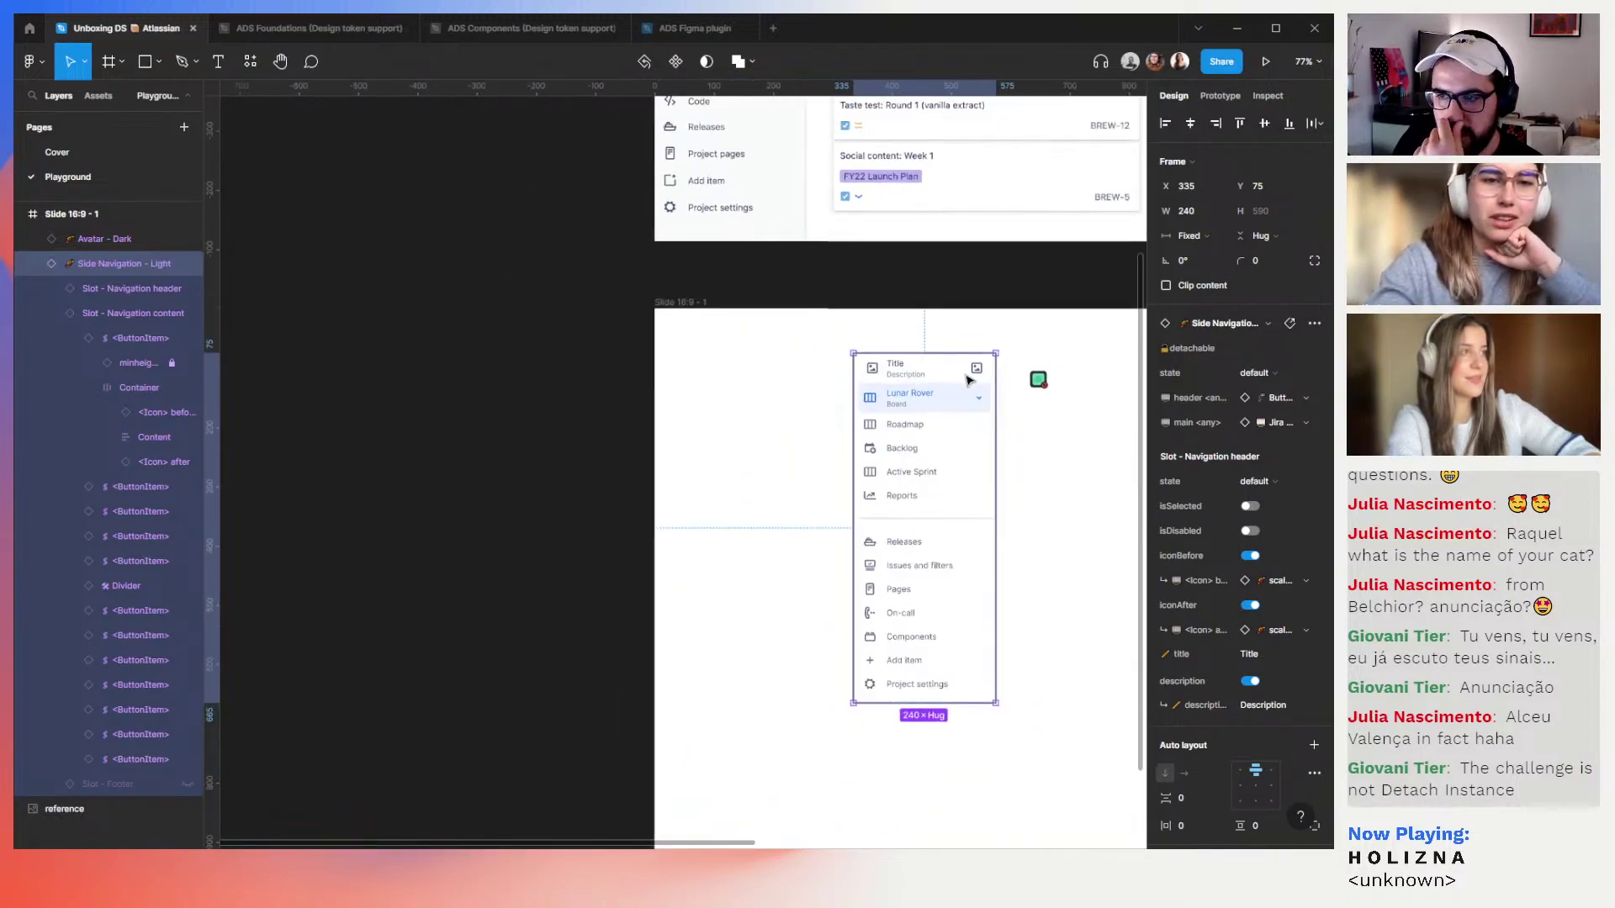
{"action": "scroll", "coordinate": [965, 380], "scroll_direction": "up", "scroll_amount": 3}
{"action": "scroll", "coordinate": [966, 380], "scroll_direction": "right", "scroll_amount": 3}
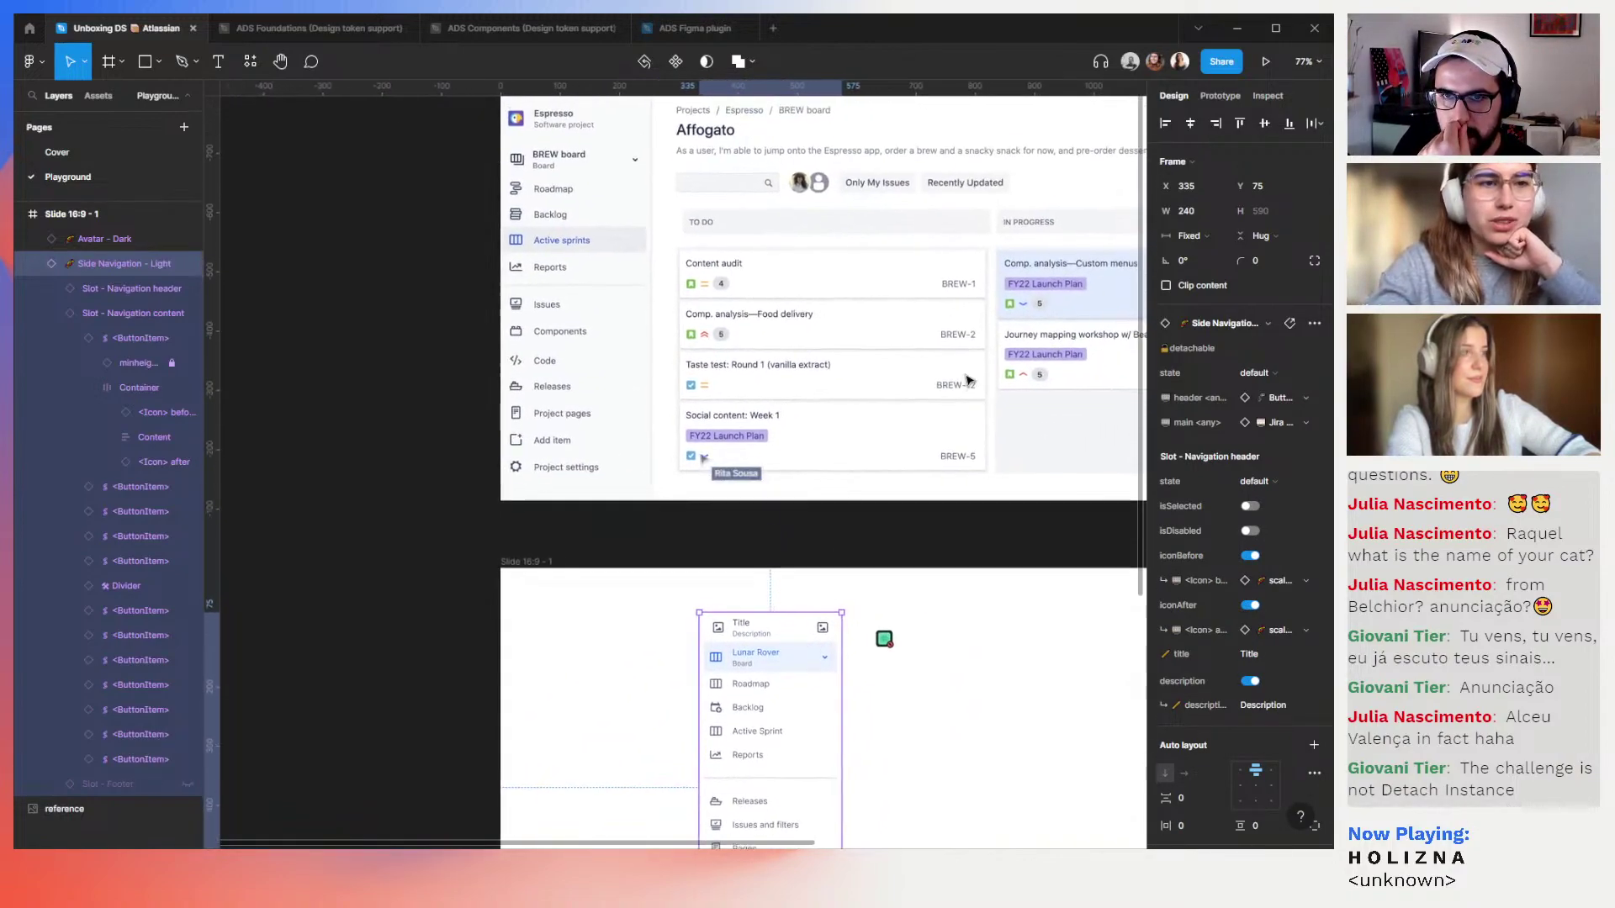
{"action": "left_click", "coordinate": [784, 632]}
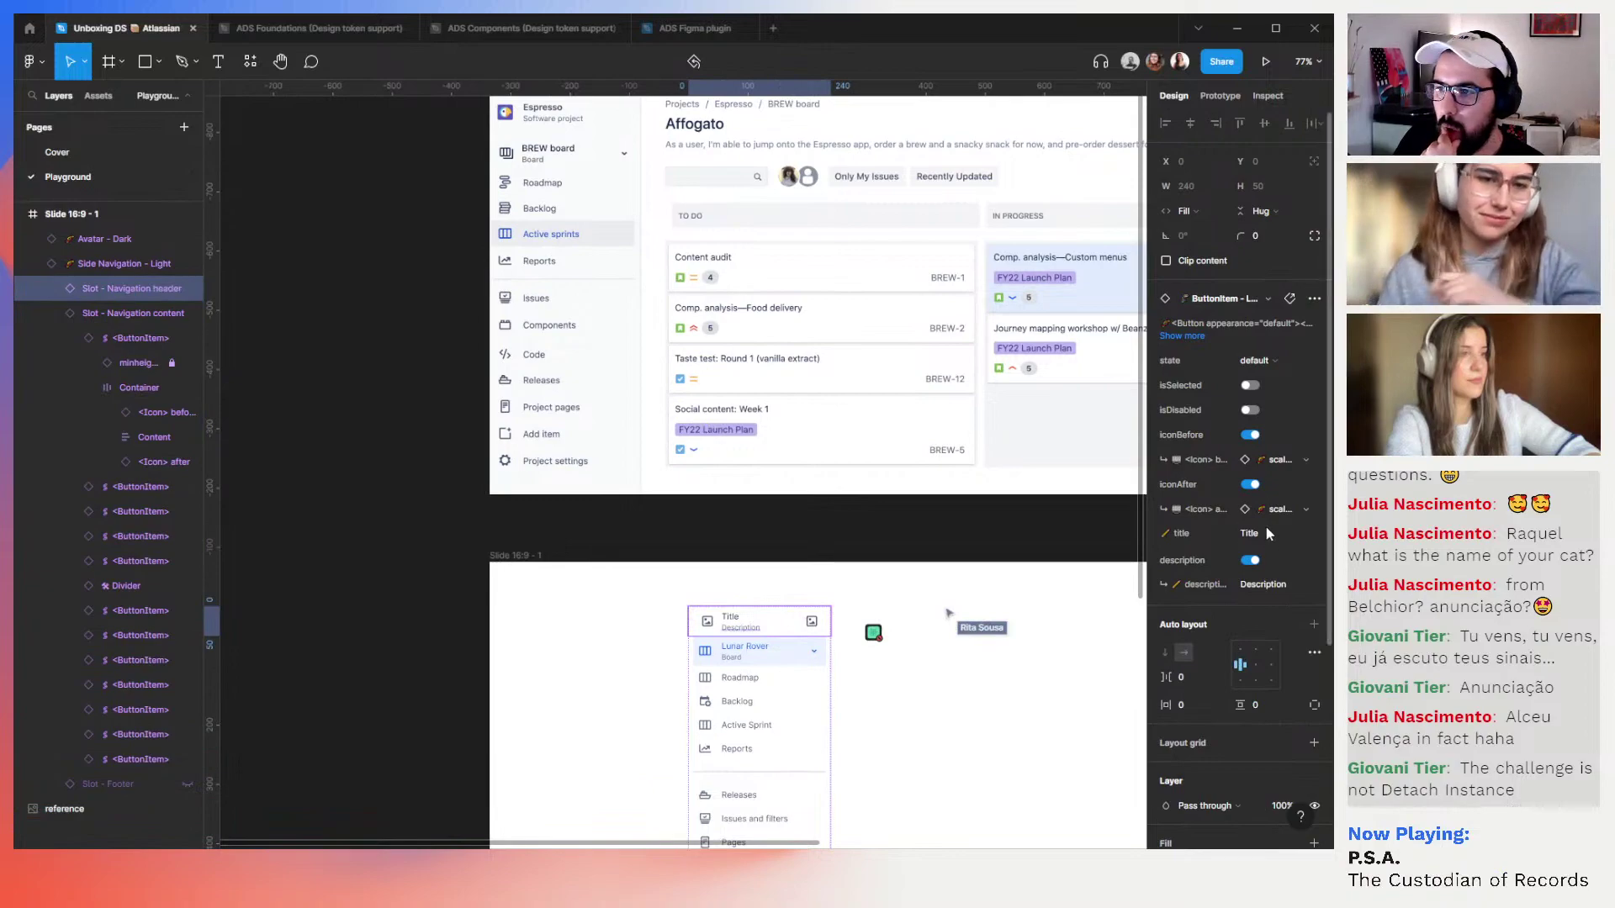
{"action": "left_click", "coordinate": [1250, 486]}
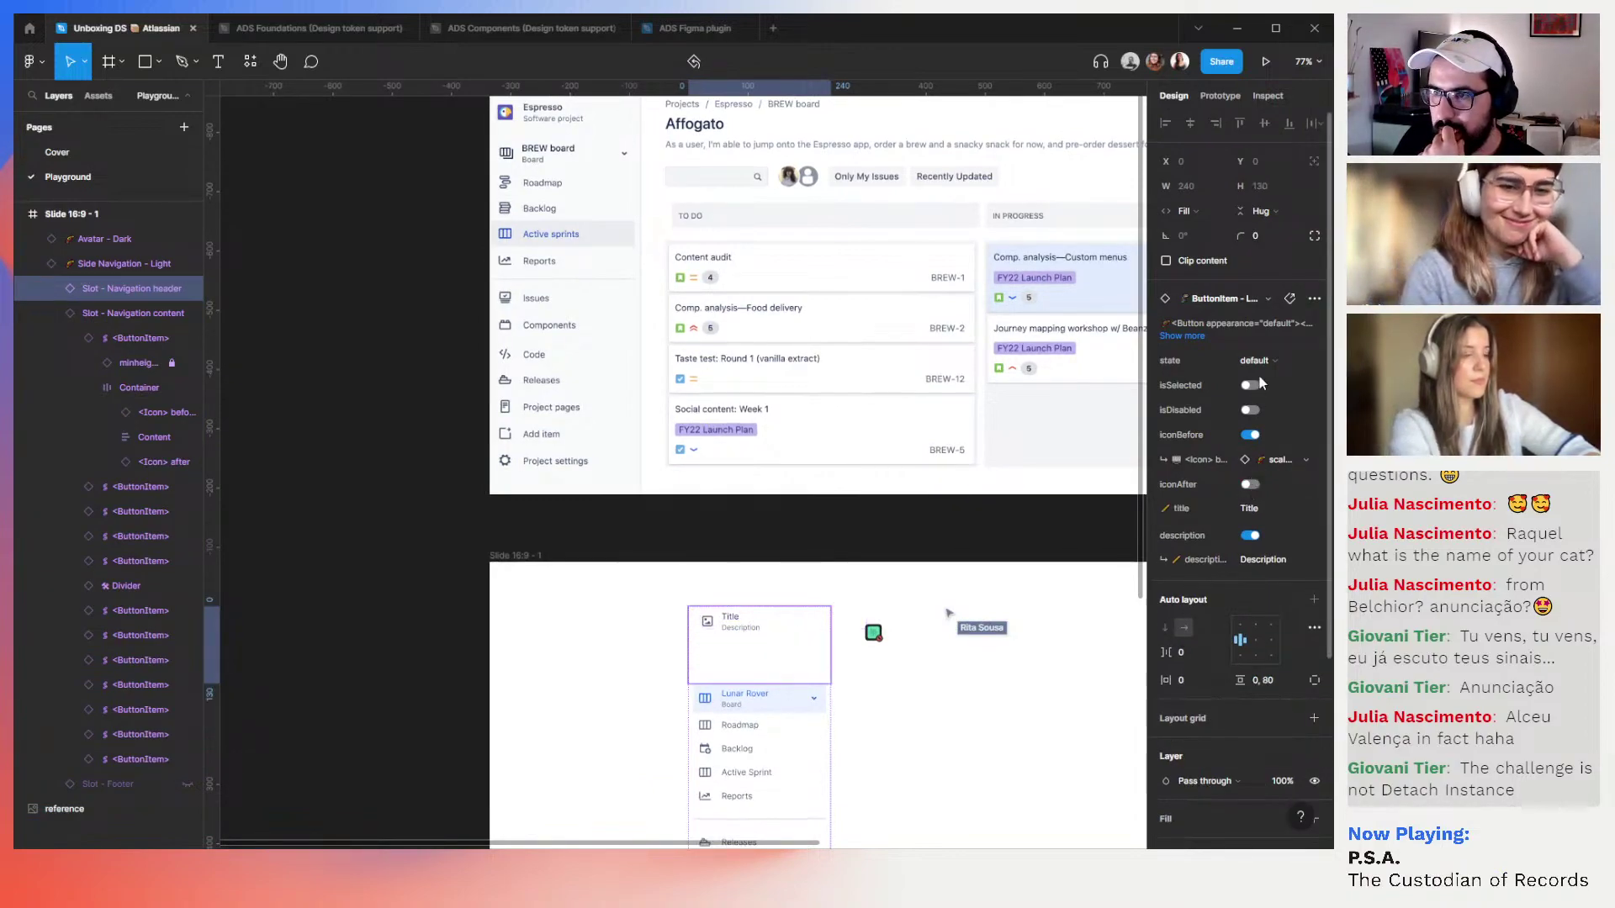
Replace the header item's leading icon with the customised Avatar - Light instance
{"action": "left_click", "coordinate": [1273, 461]}
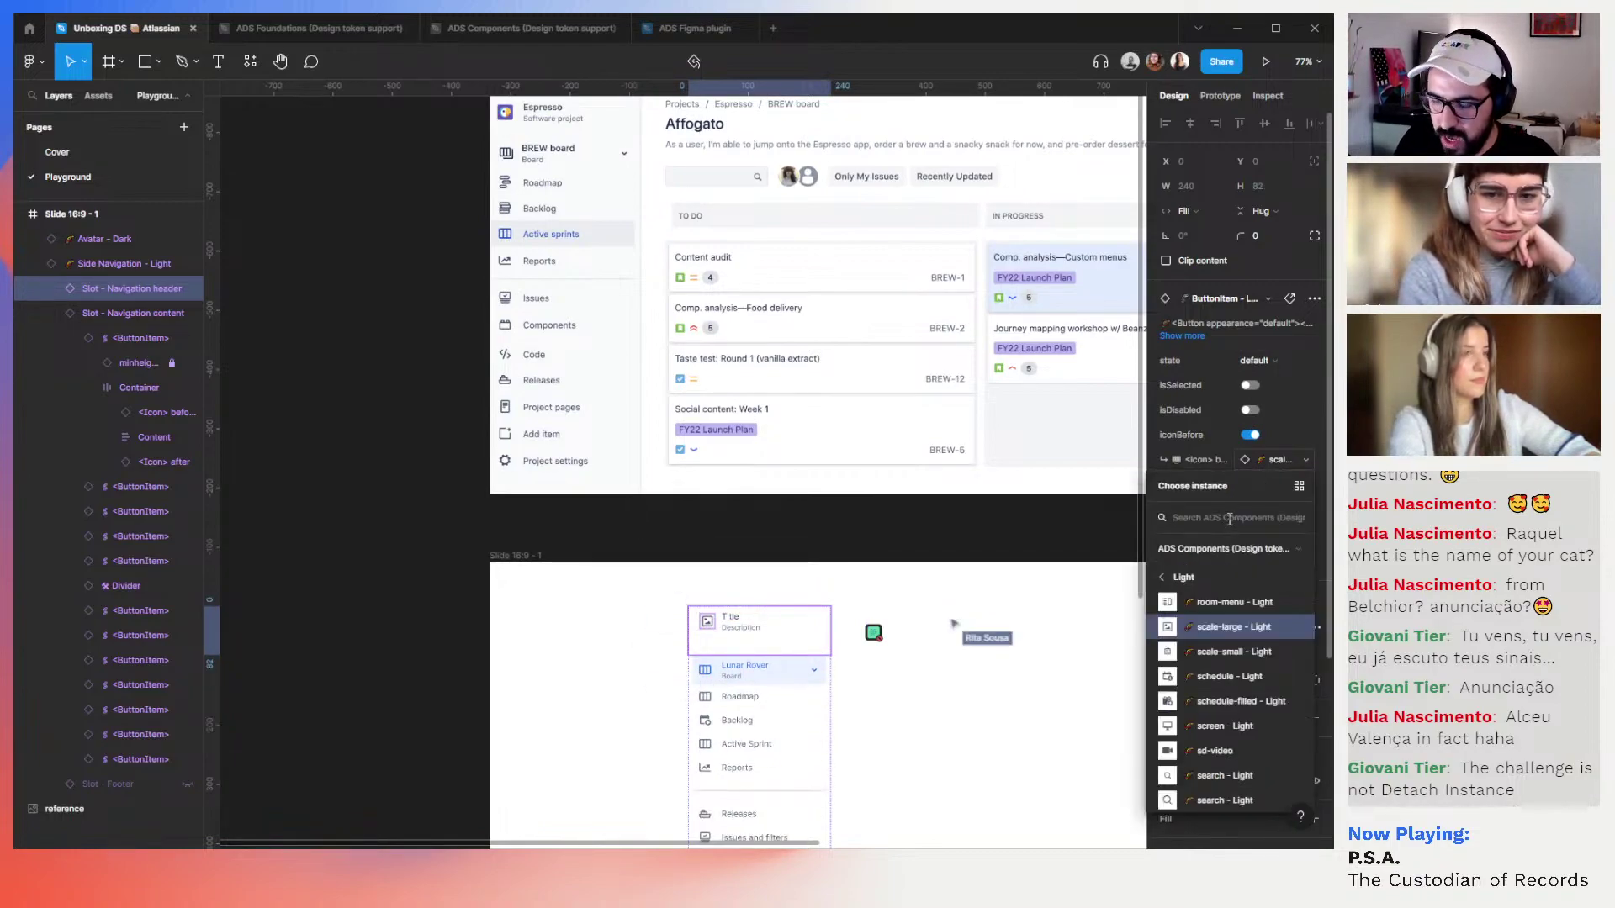
{"action": "type", "text": "avatar"}
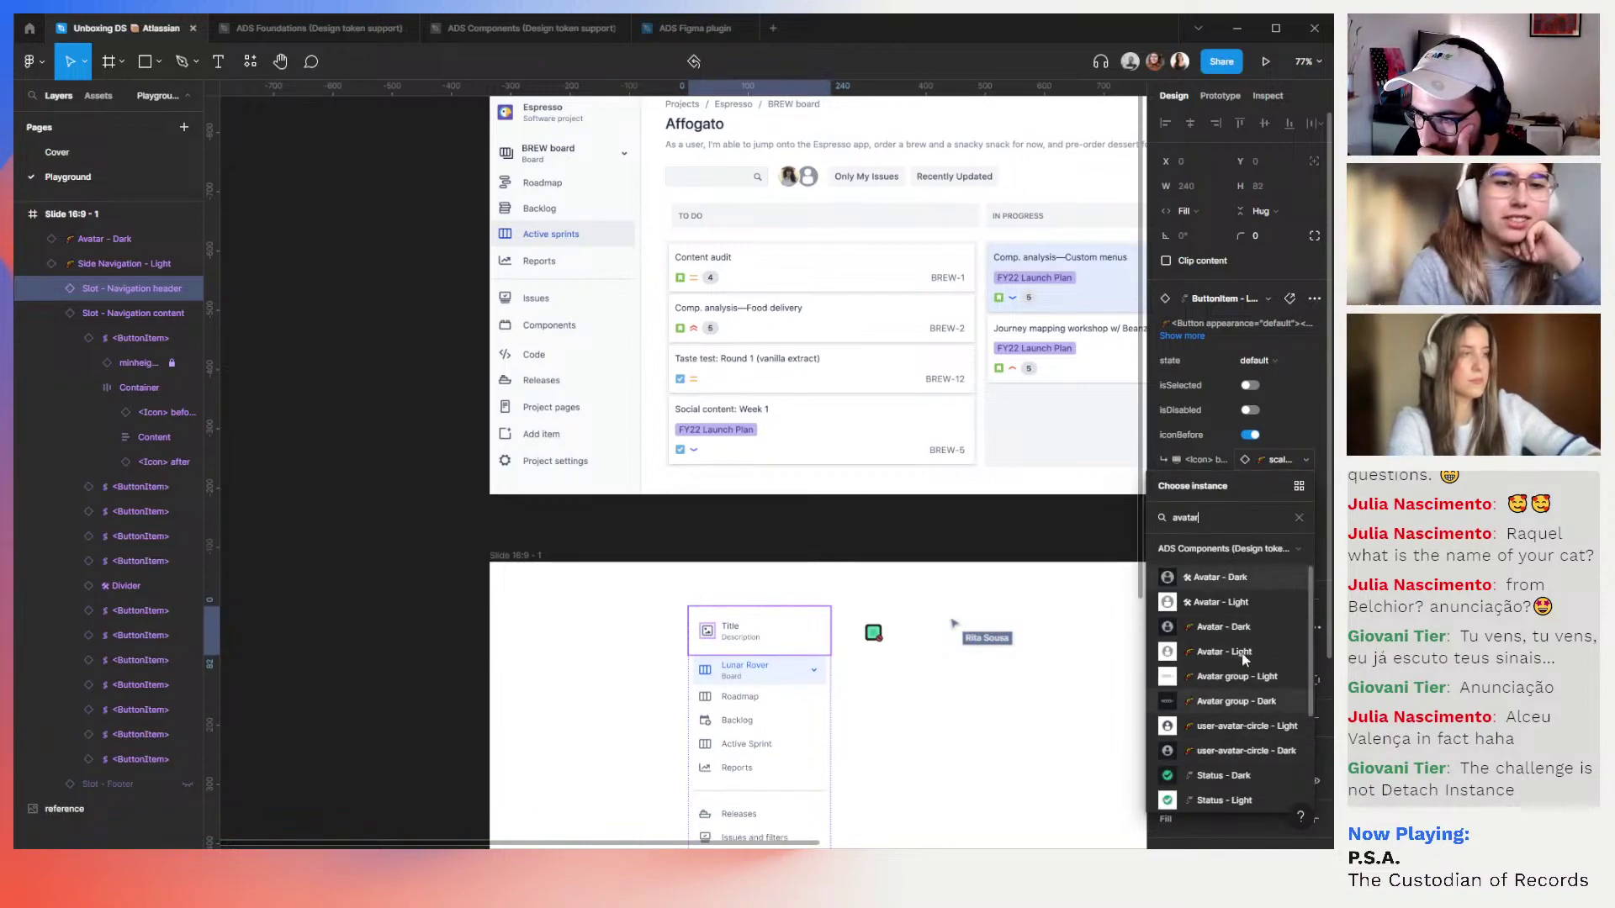
{"action": "left_click", "coordinate": [1244, 602]}
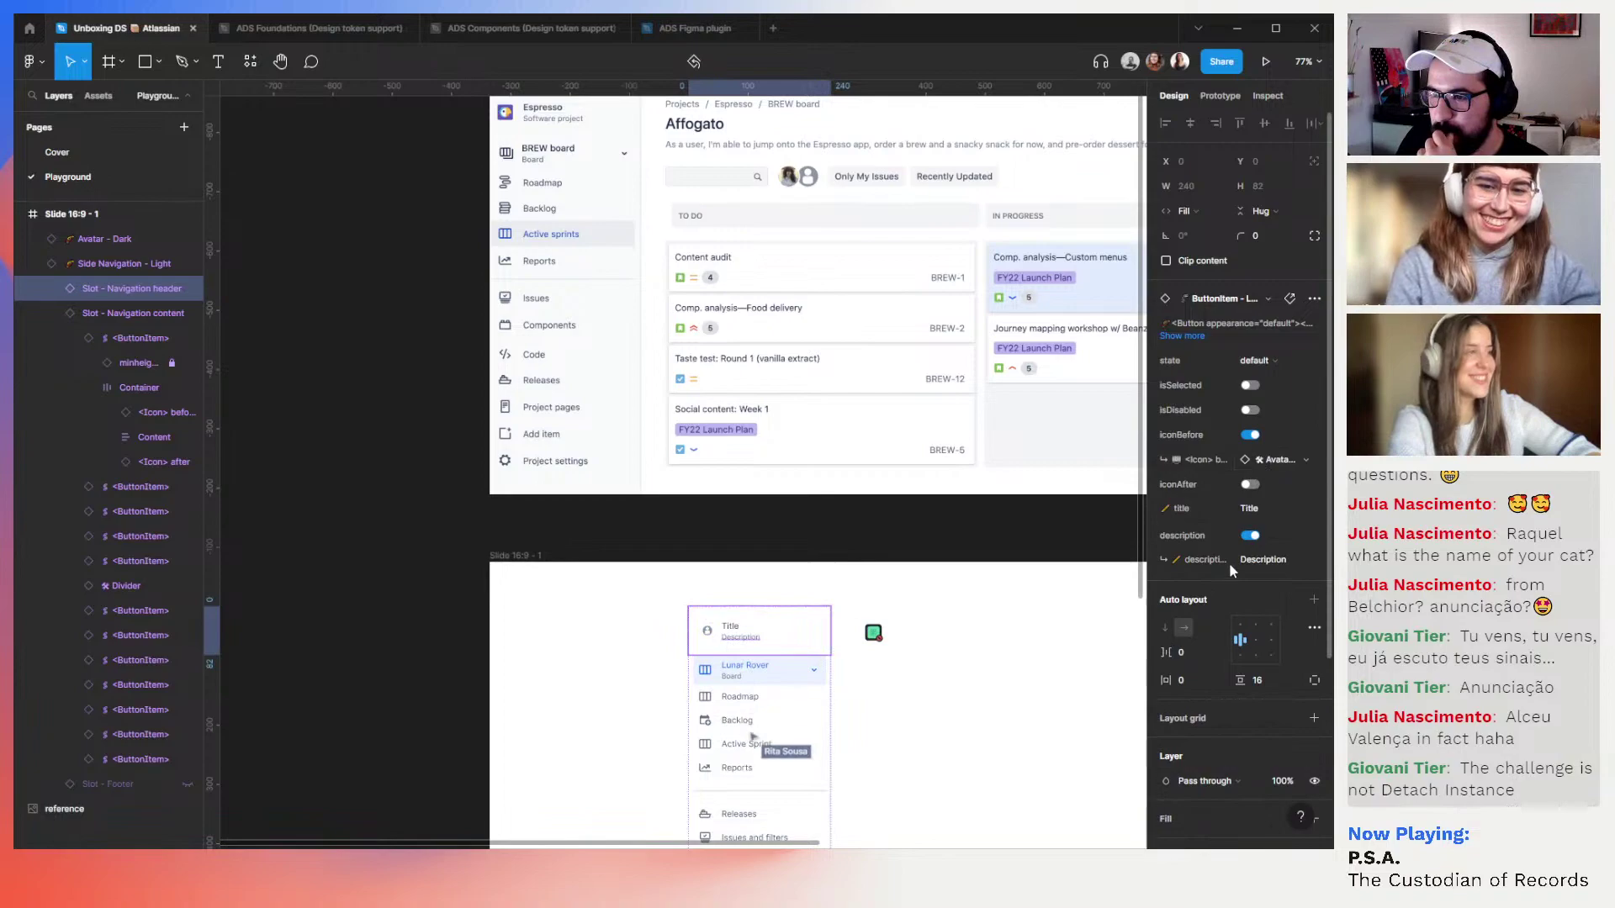
Set the header item's title to "Friends of Figma" and its description to "LiveStream"
{"action": "left_click", "coordinate": [1258, 513]}
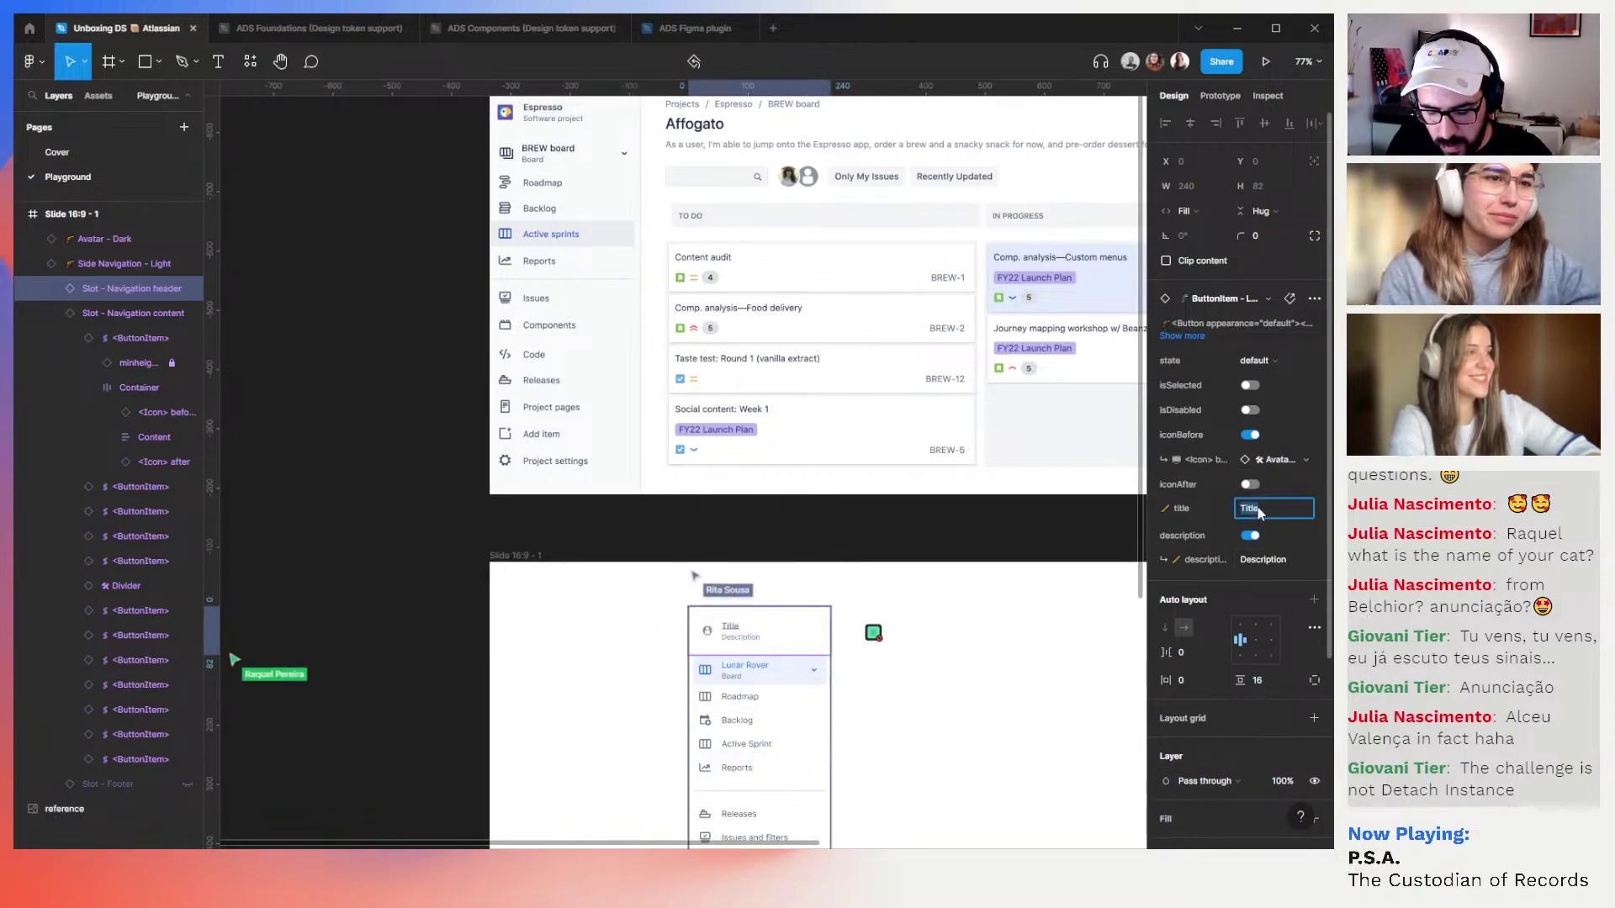
{"action": "type", "text": "F"}
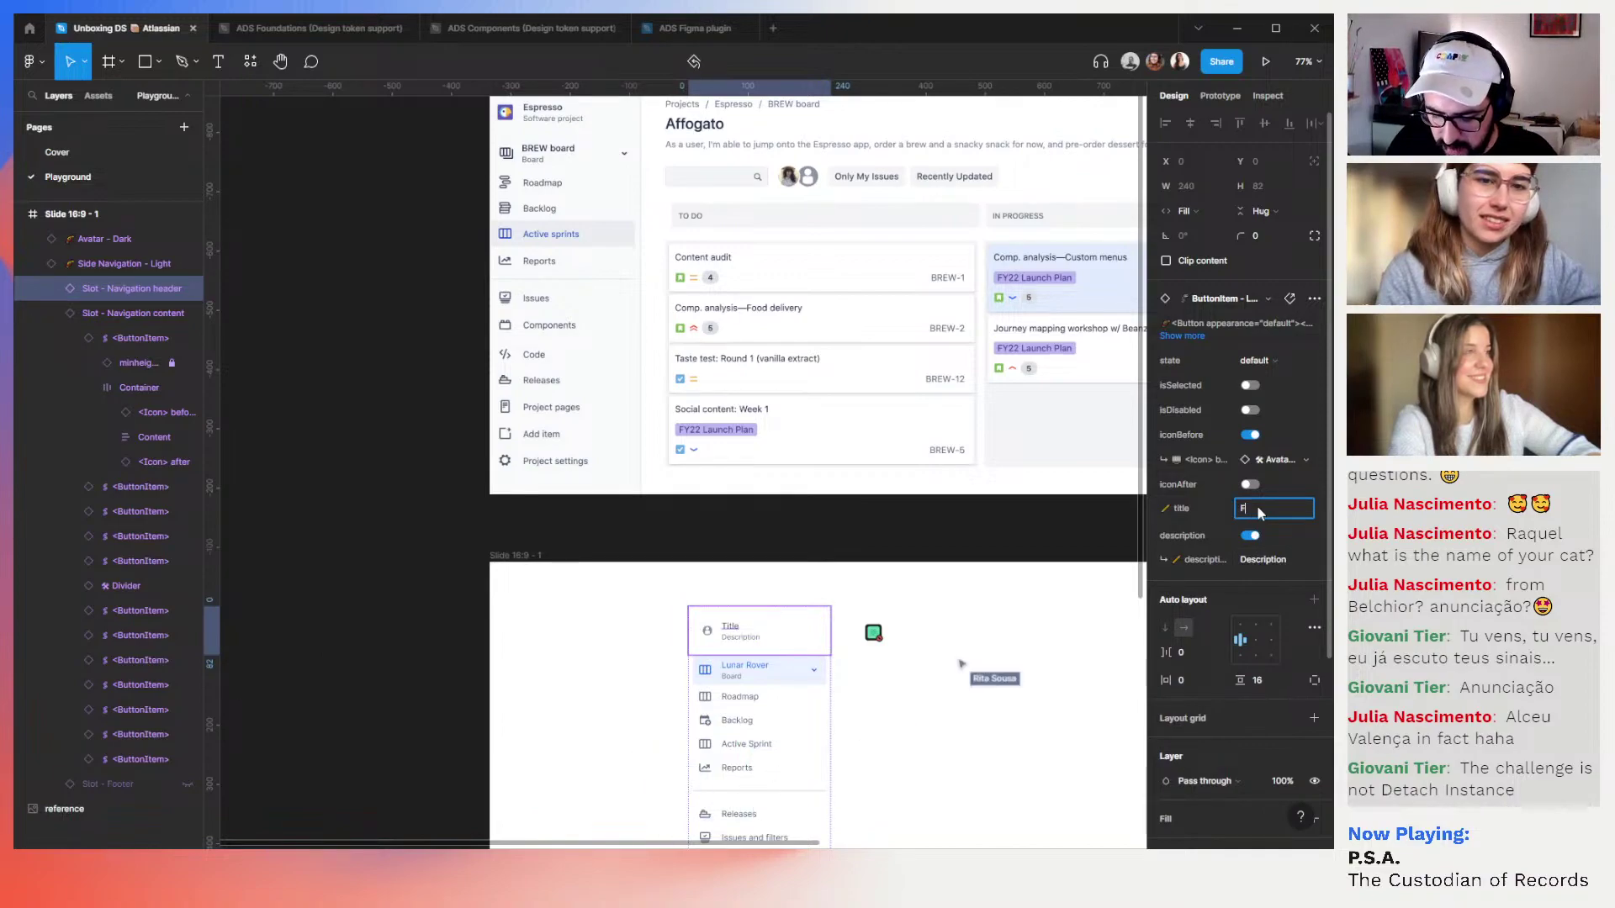
{"action": "type", "text": "riends of Figma"}
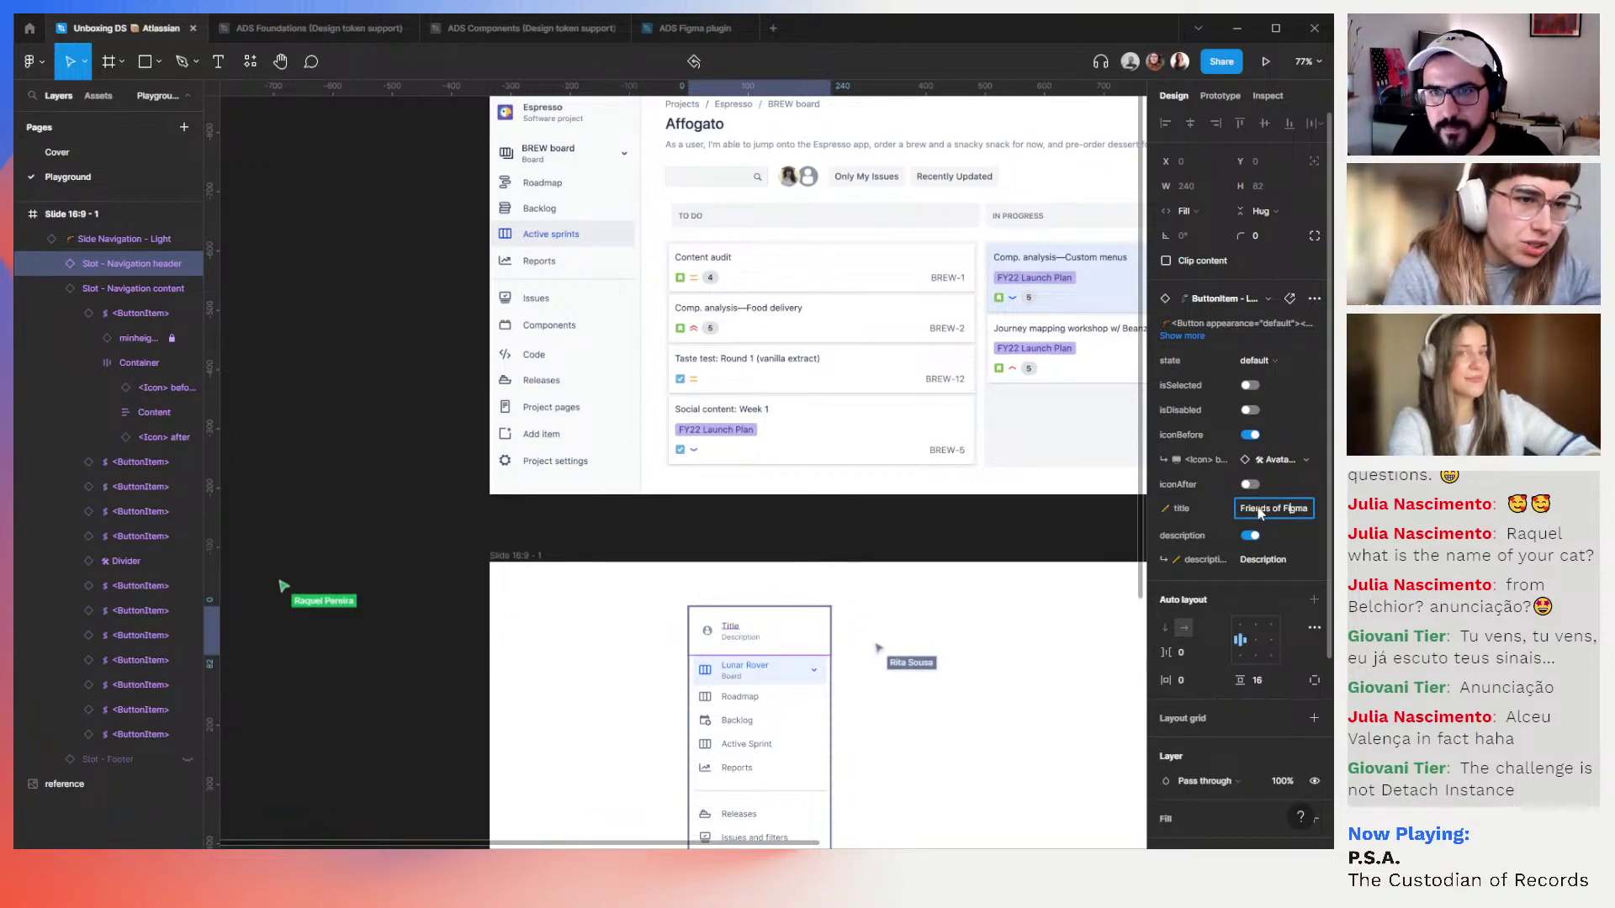
{"action": "left_click", "coordinate": [1268, 561]}
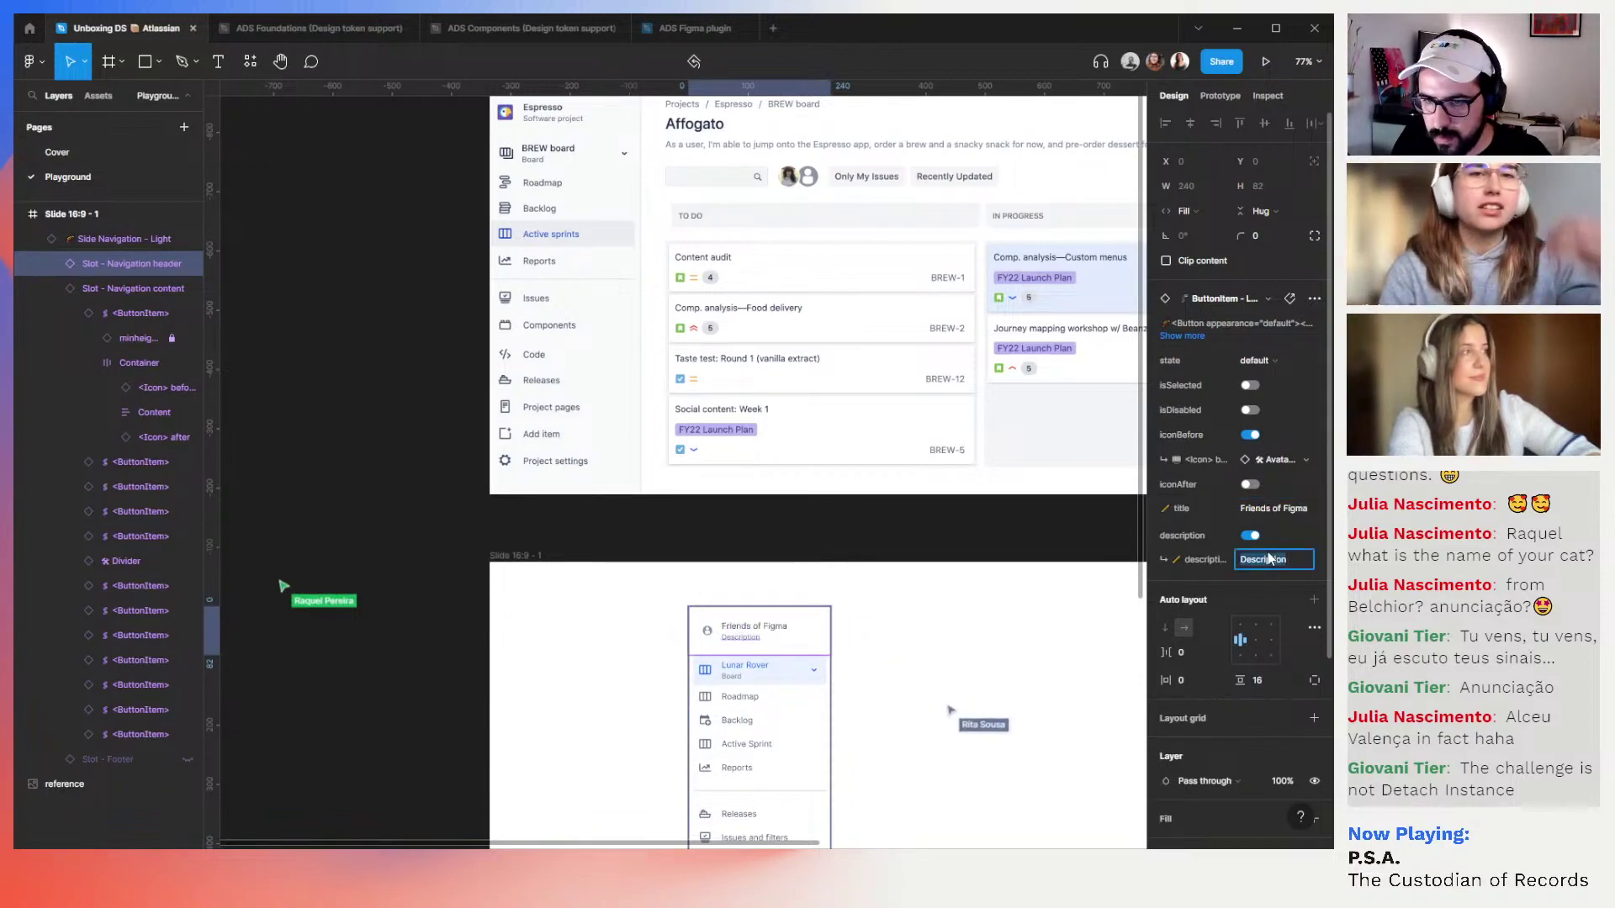
{"action": "type", "text": "LiveStream"}
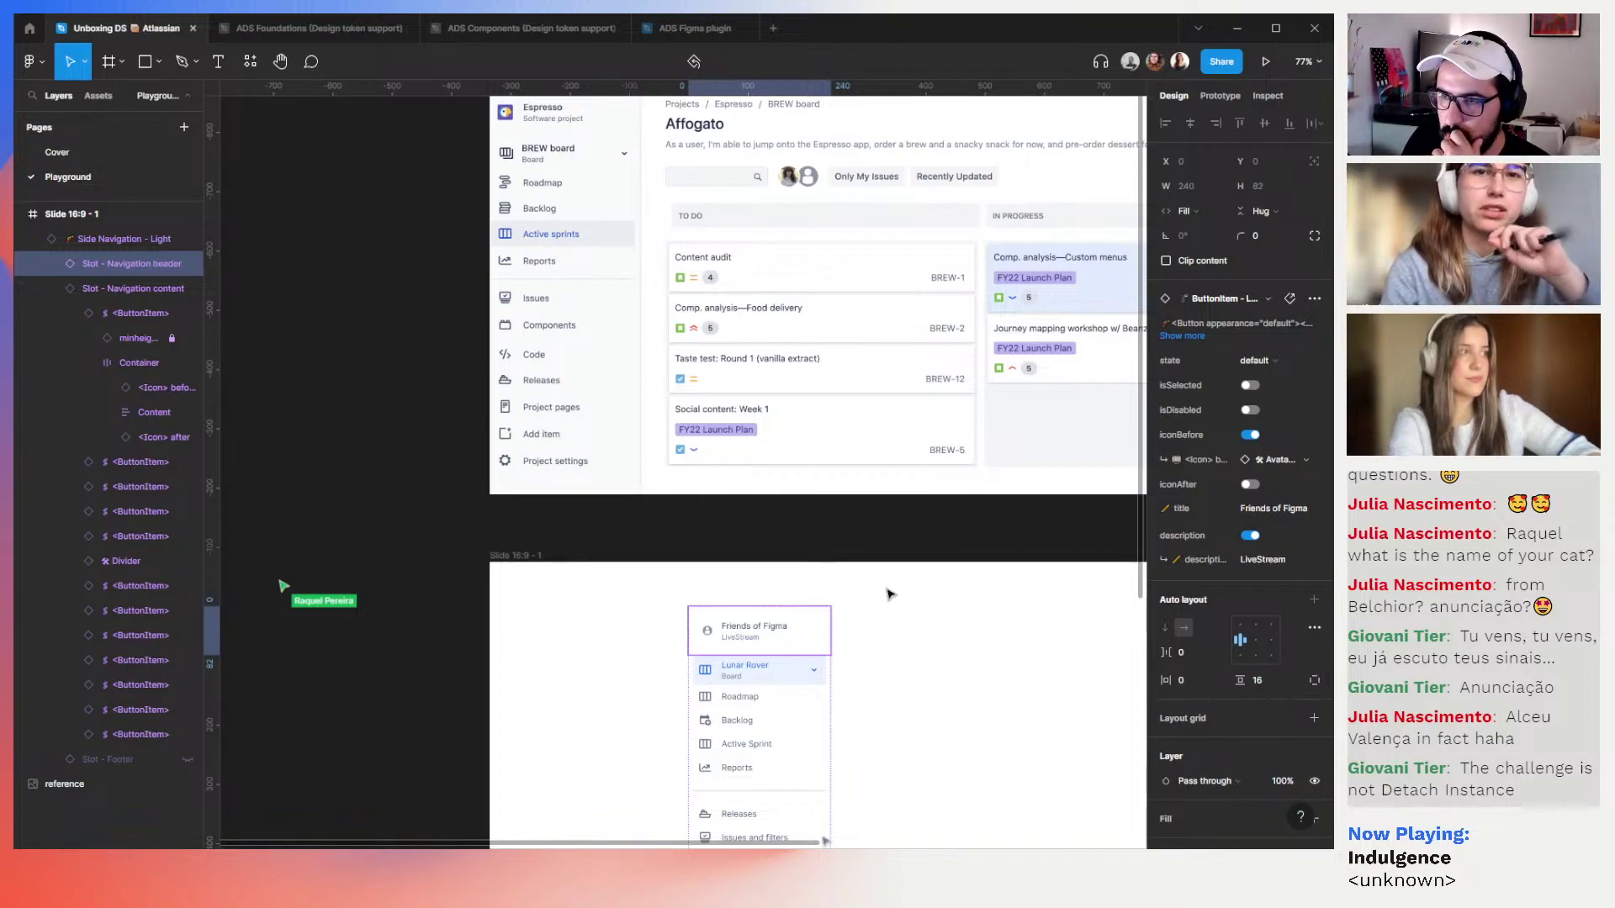
Give the avatar nested in the header item's leading icon the square appearance and medium size
{"action": "left_click", "coordinate": [709, 639]}
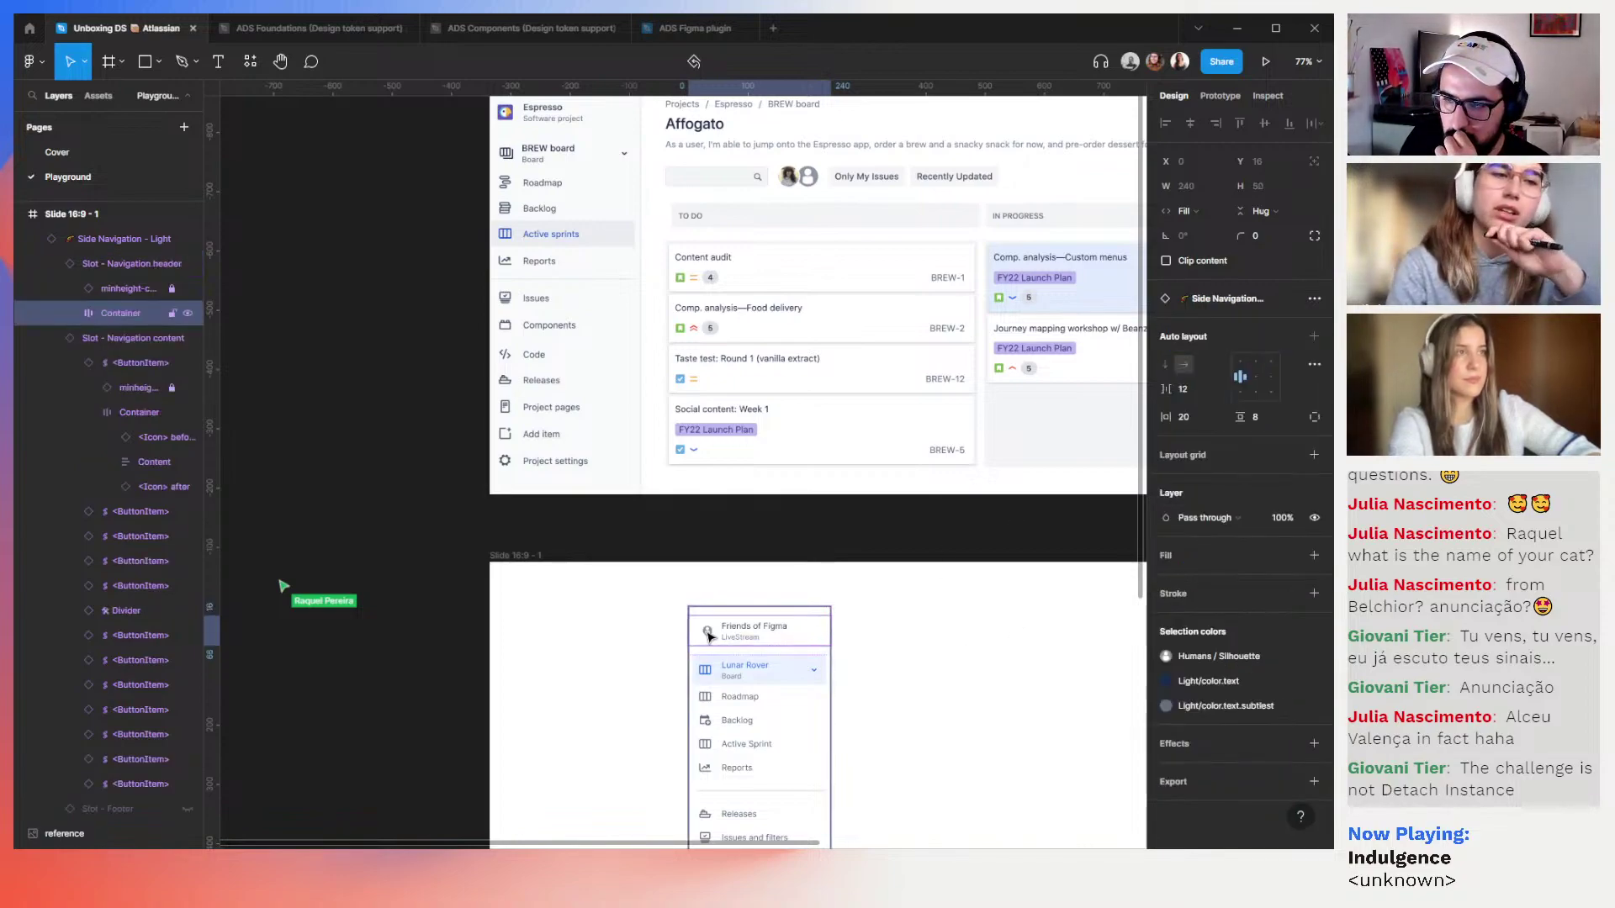
{"action": "double_click", "coordinate": [708, 636]}
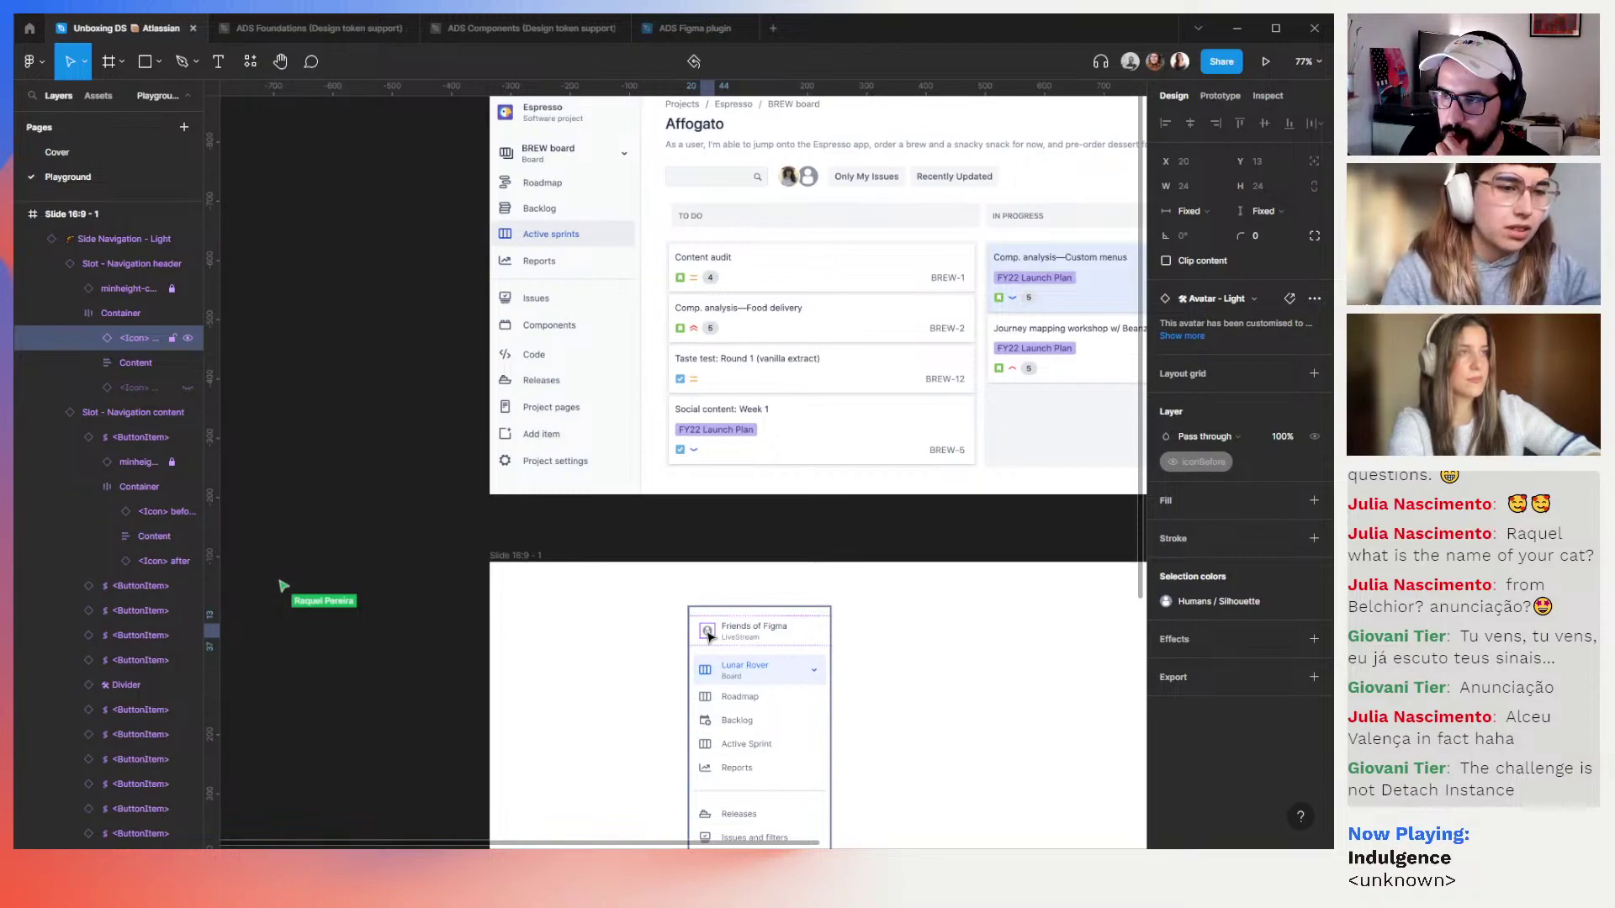
{"action": "left_click", "coordinate": [1194, 336]}
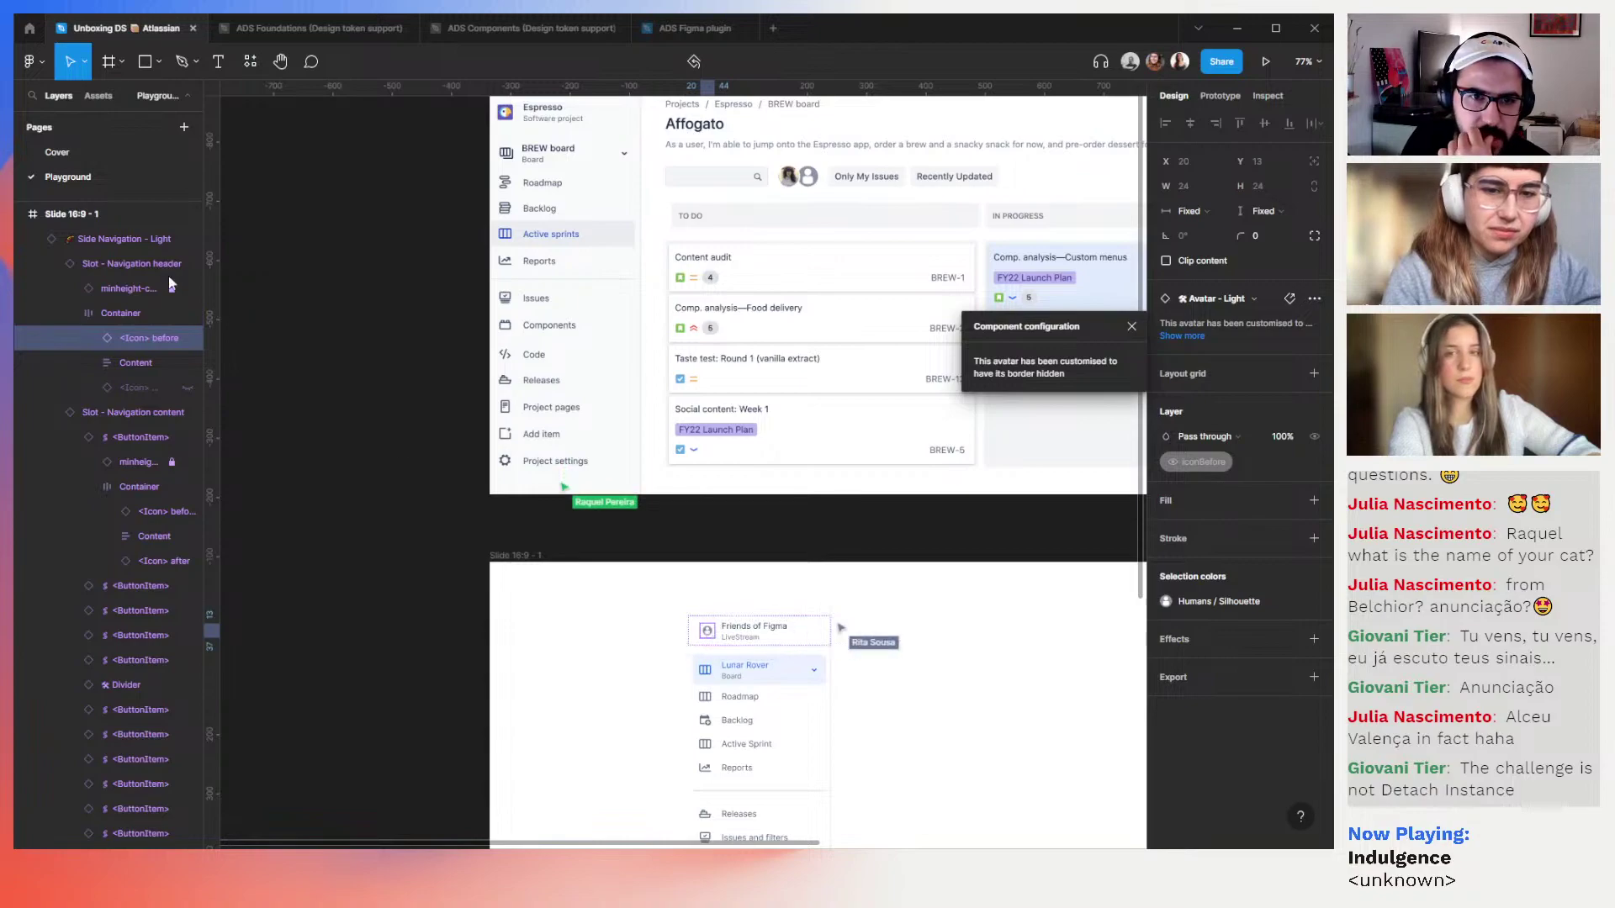
{"action": "left_click", "coordinate": [123, 301]}
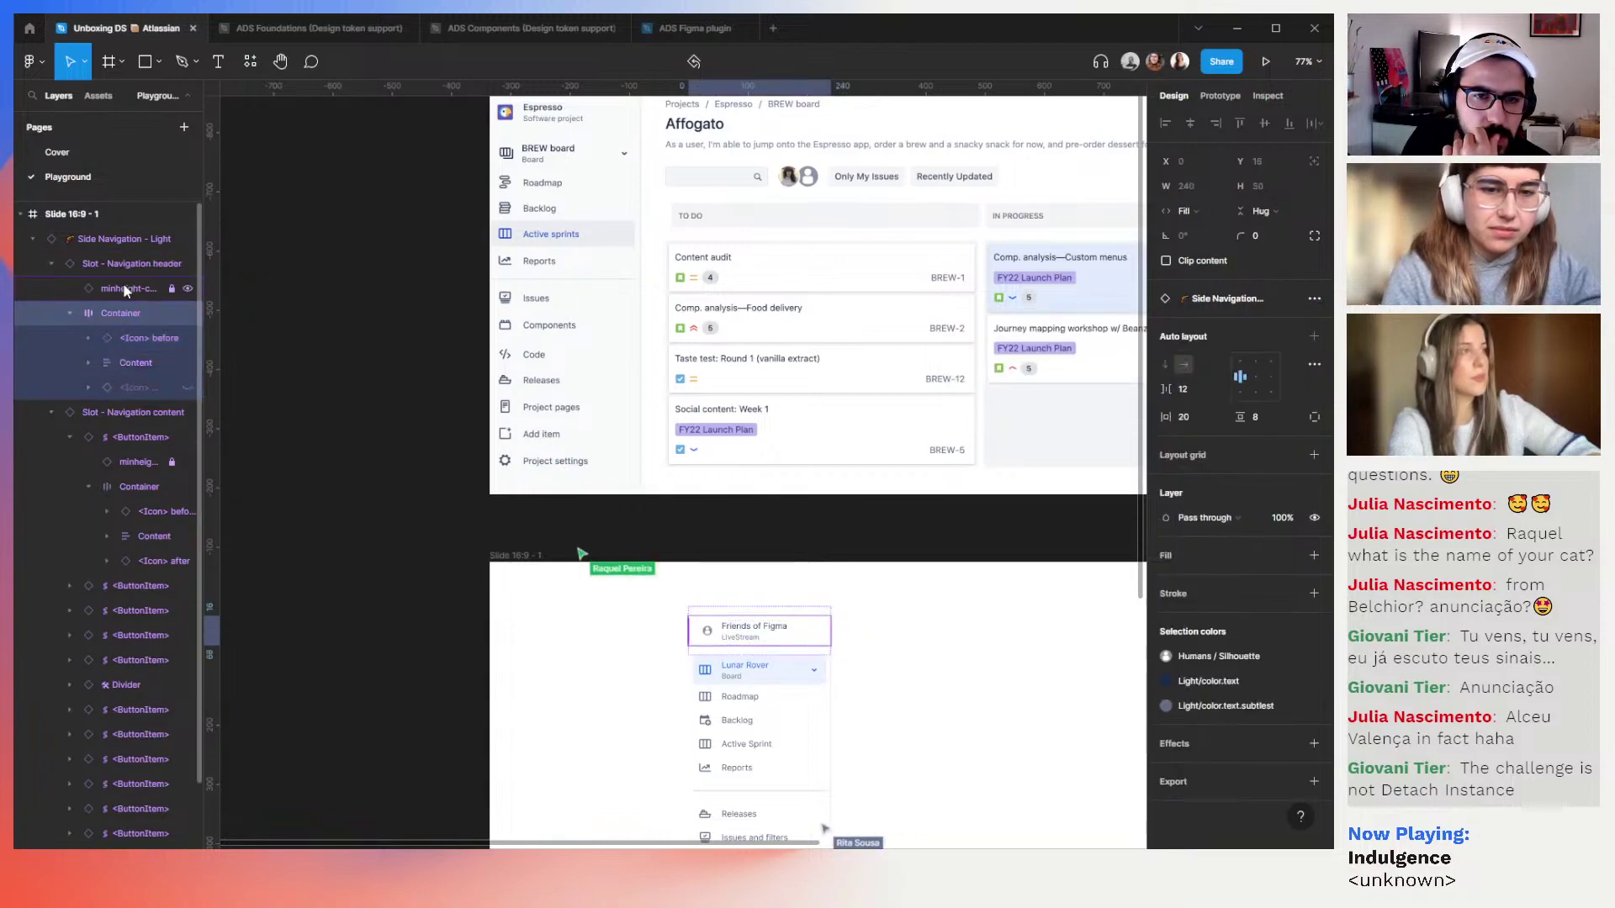
{"action": "left_click", "coordinate": [109, 340]}
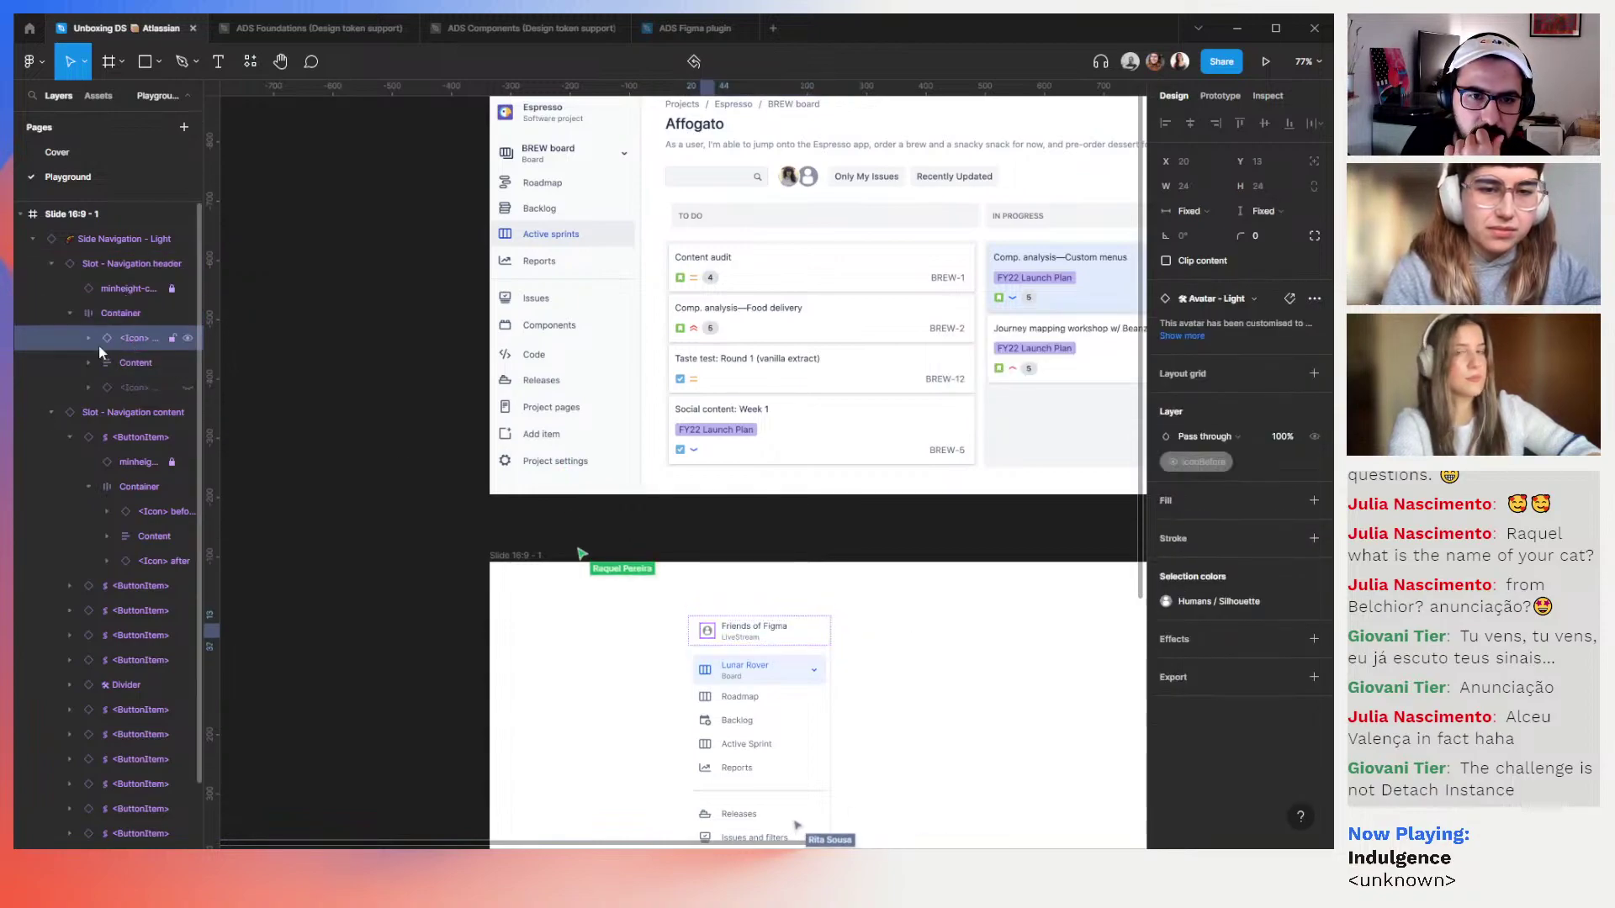
{"action": "left_click", "coordinate": [87, 338]}
{"action": "left_click", "coordinate": [132, 365]}
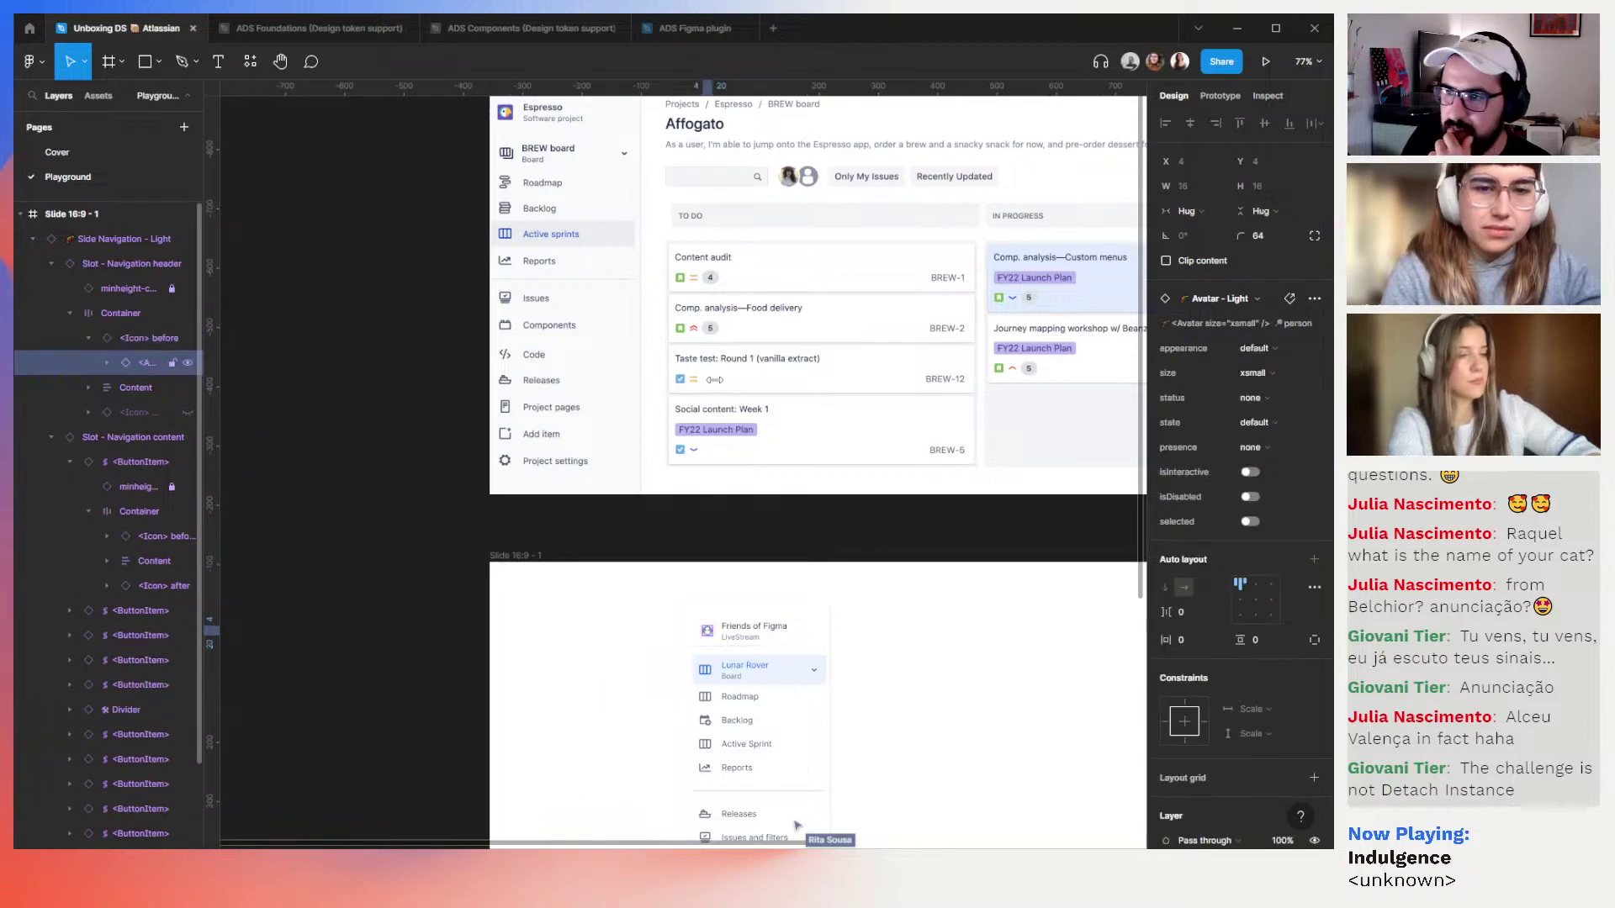
{"action": "left_click", "coordinate": [1266, 348]}
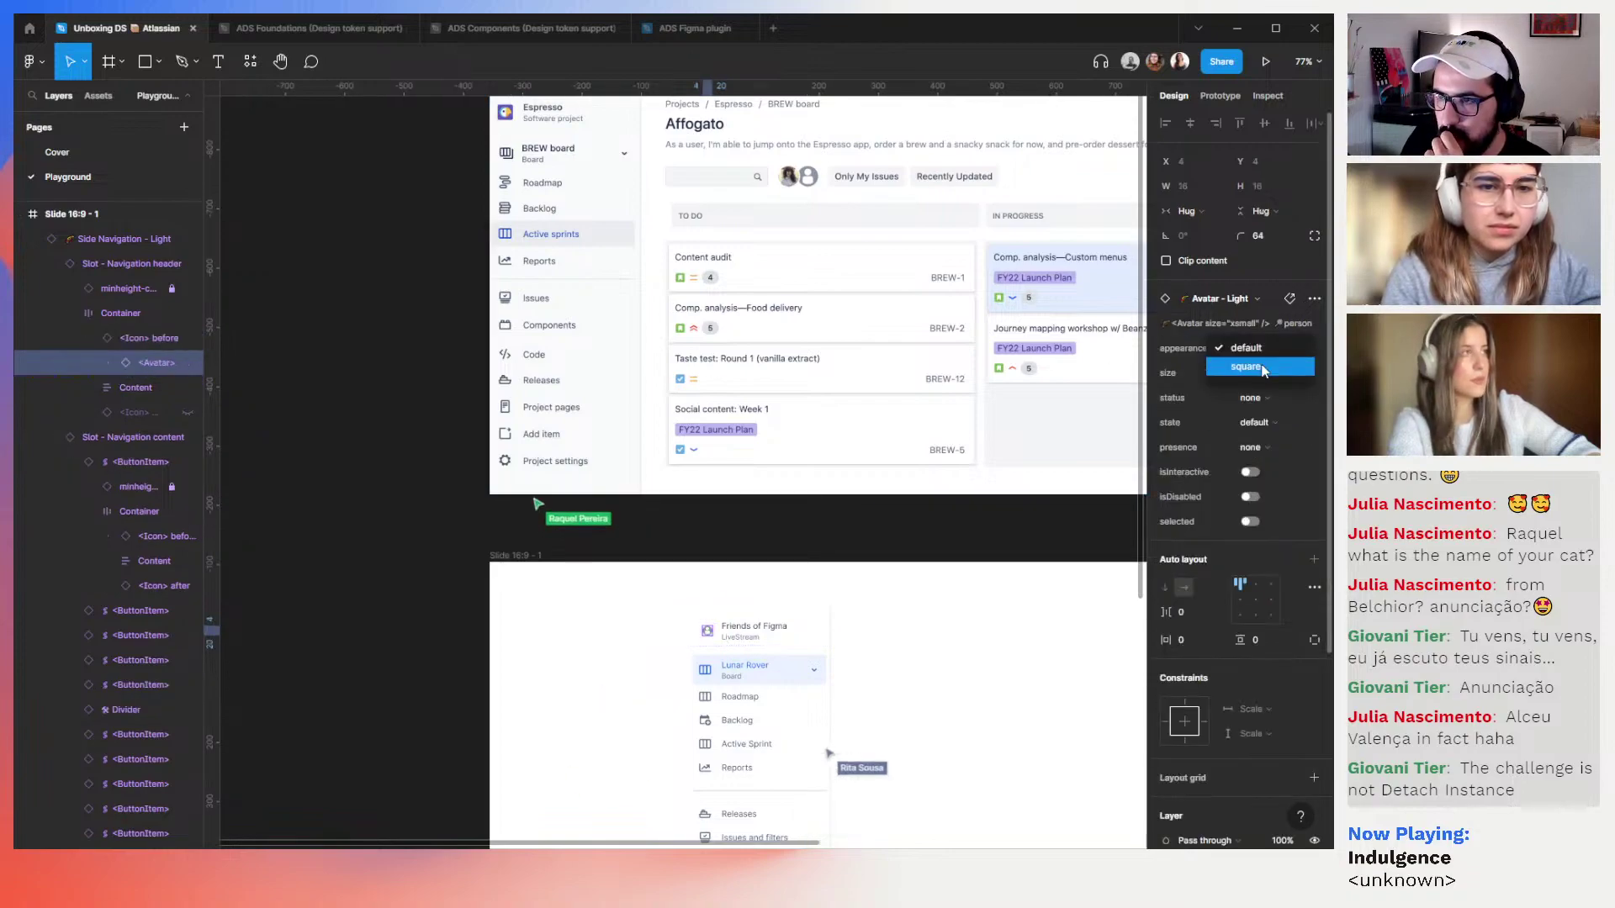
{"action": "left_click", "coordinate": [1261, 370]}
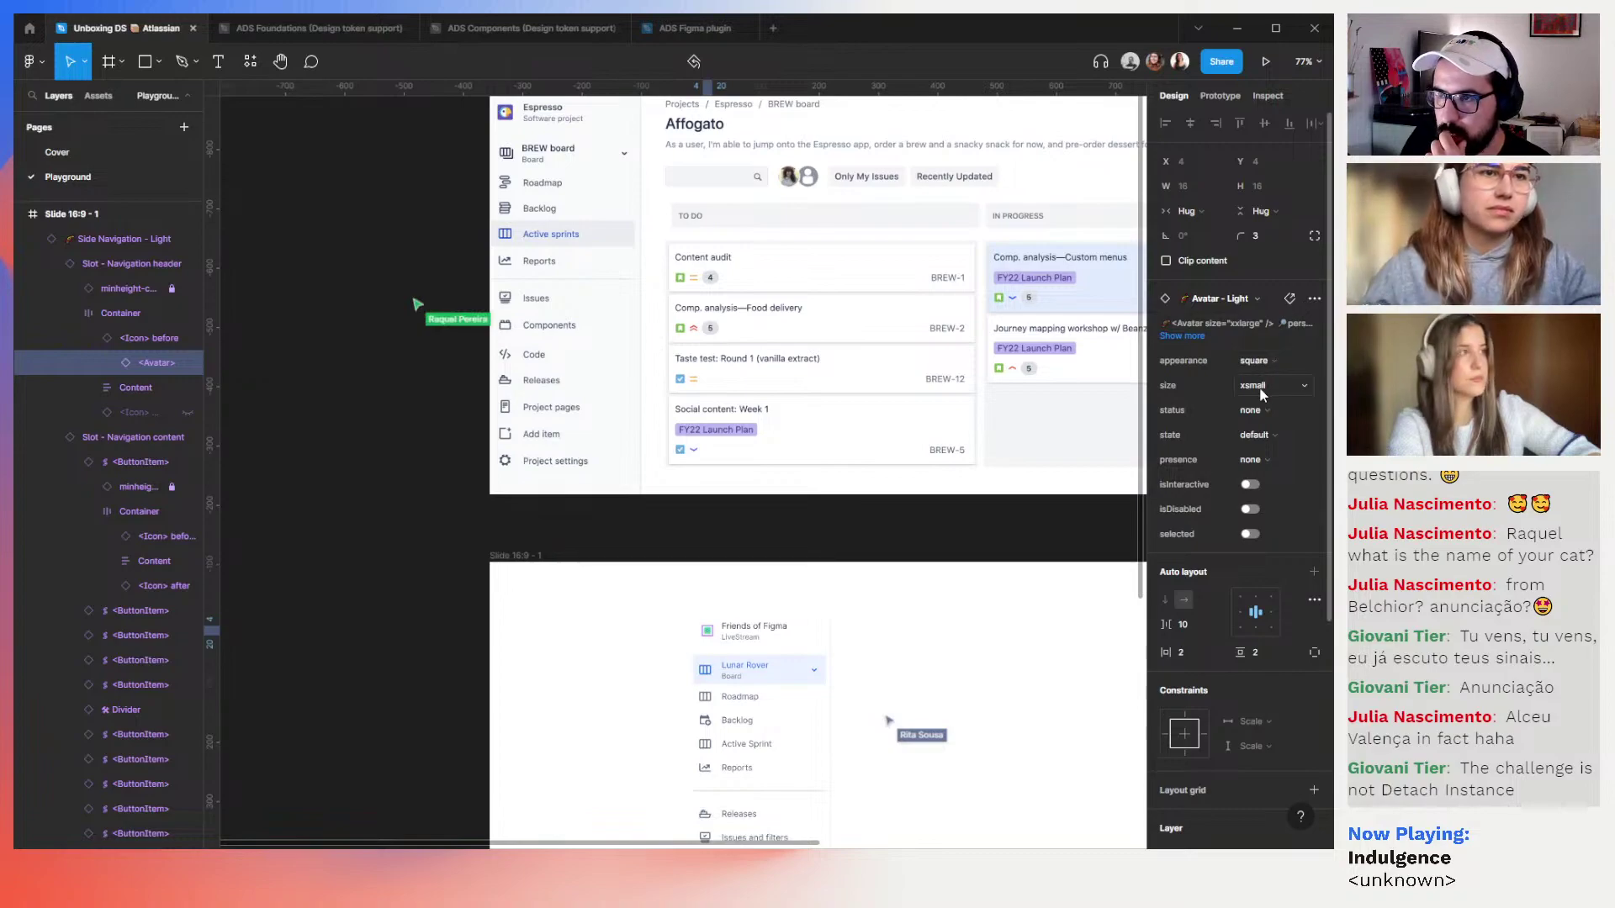
{"action": "left_click", "coordinate": [1262, 394]}
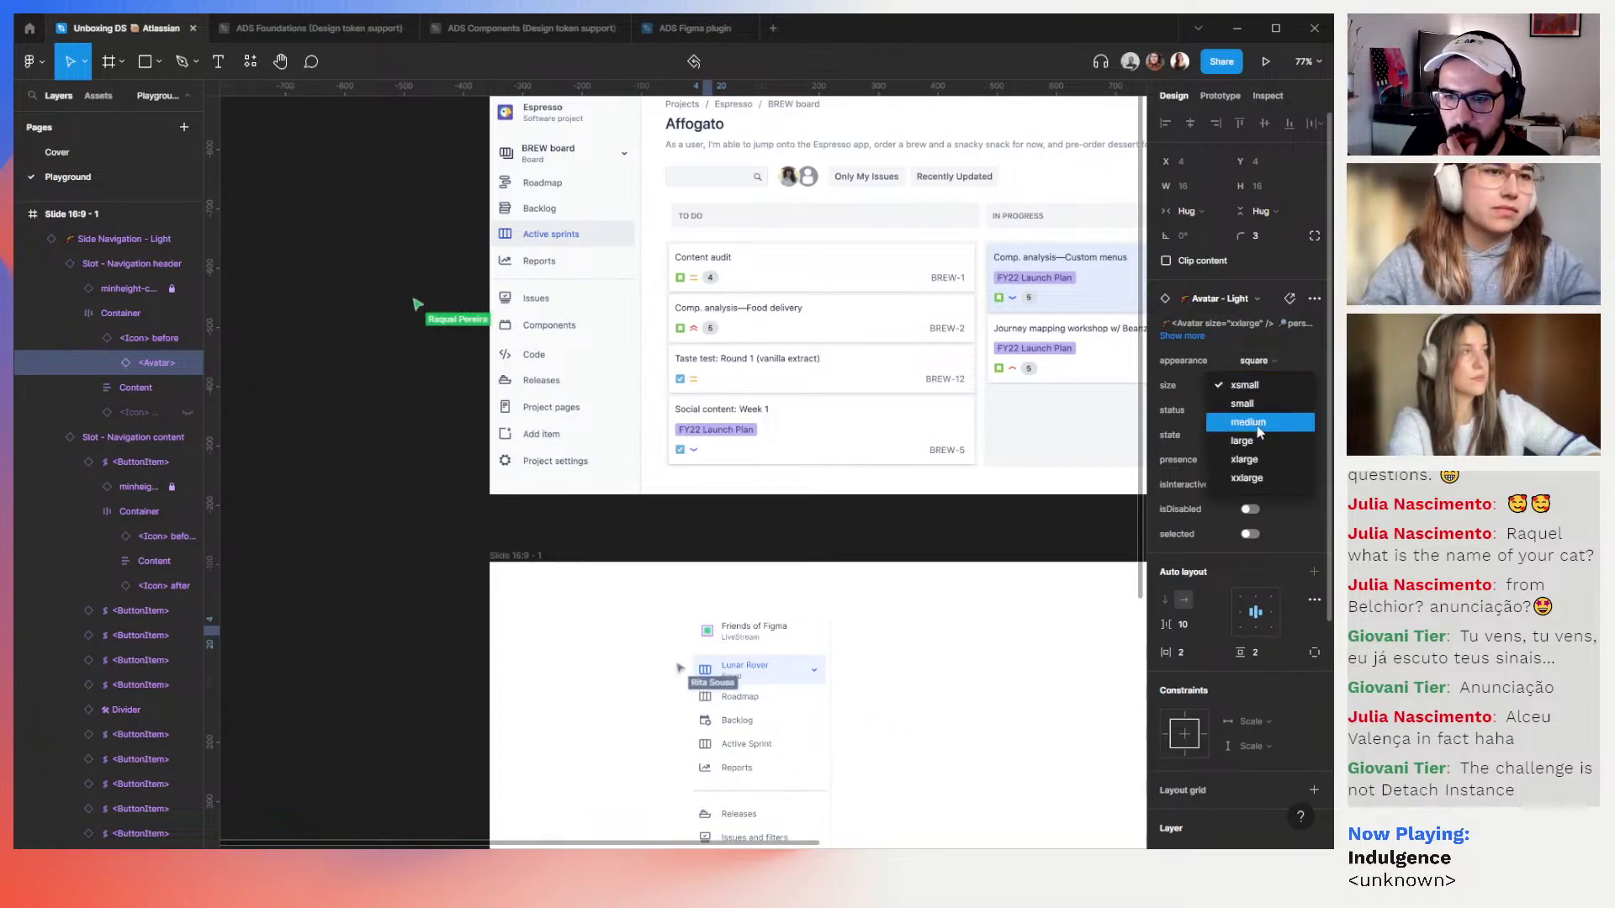
{"action": "left_click", "coordinate": [1257, 425]}
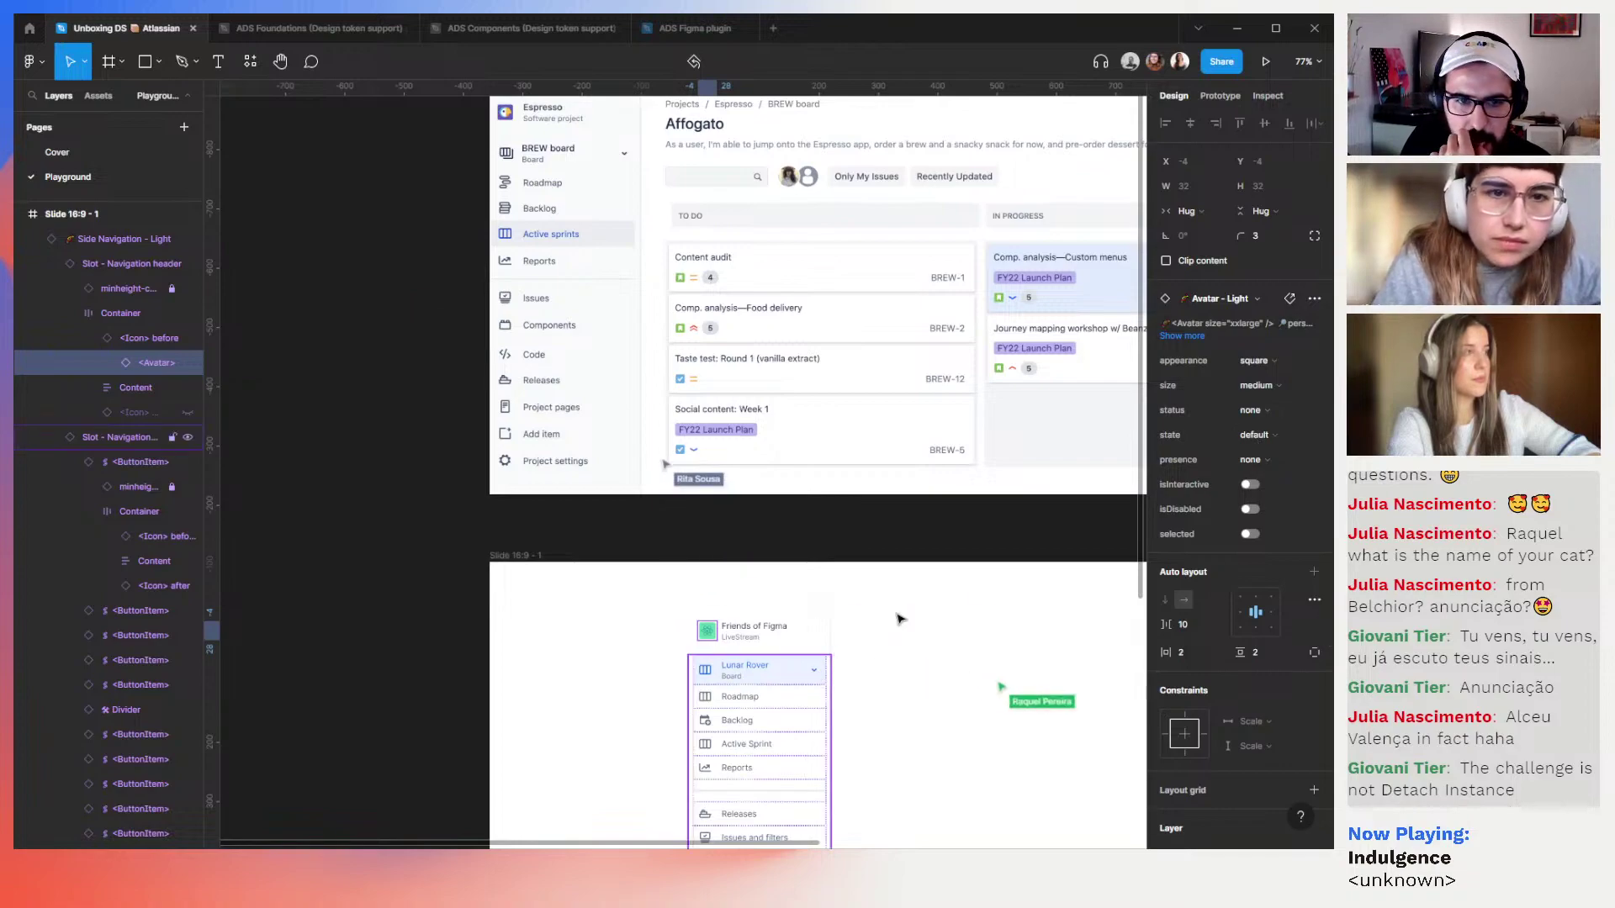
Change the header avatar's image fill to the Projects / Bird color style, then deselect
{"action": "scroll", "coordinate": [1211, 572], "scroll_direction": "down", "scroll_amount": 4}
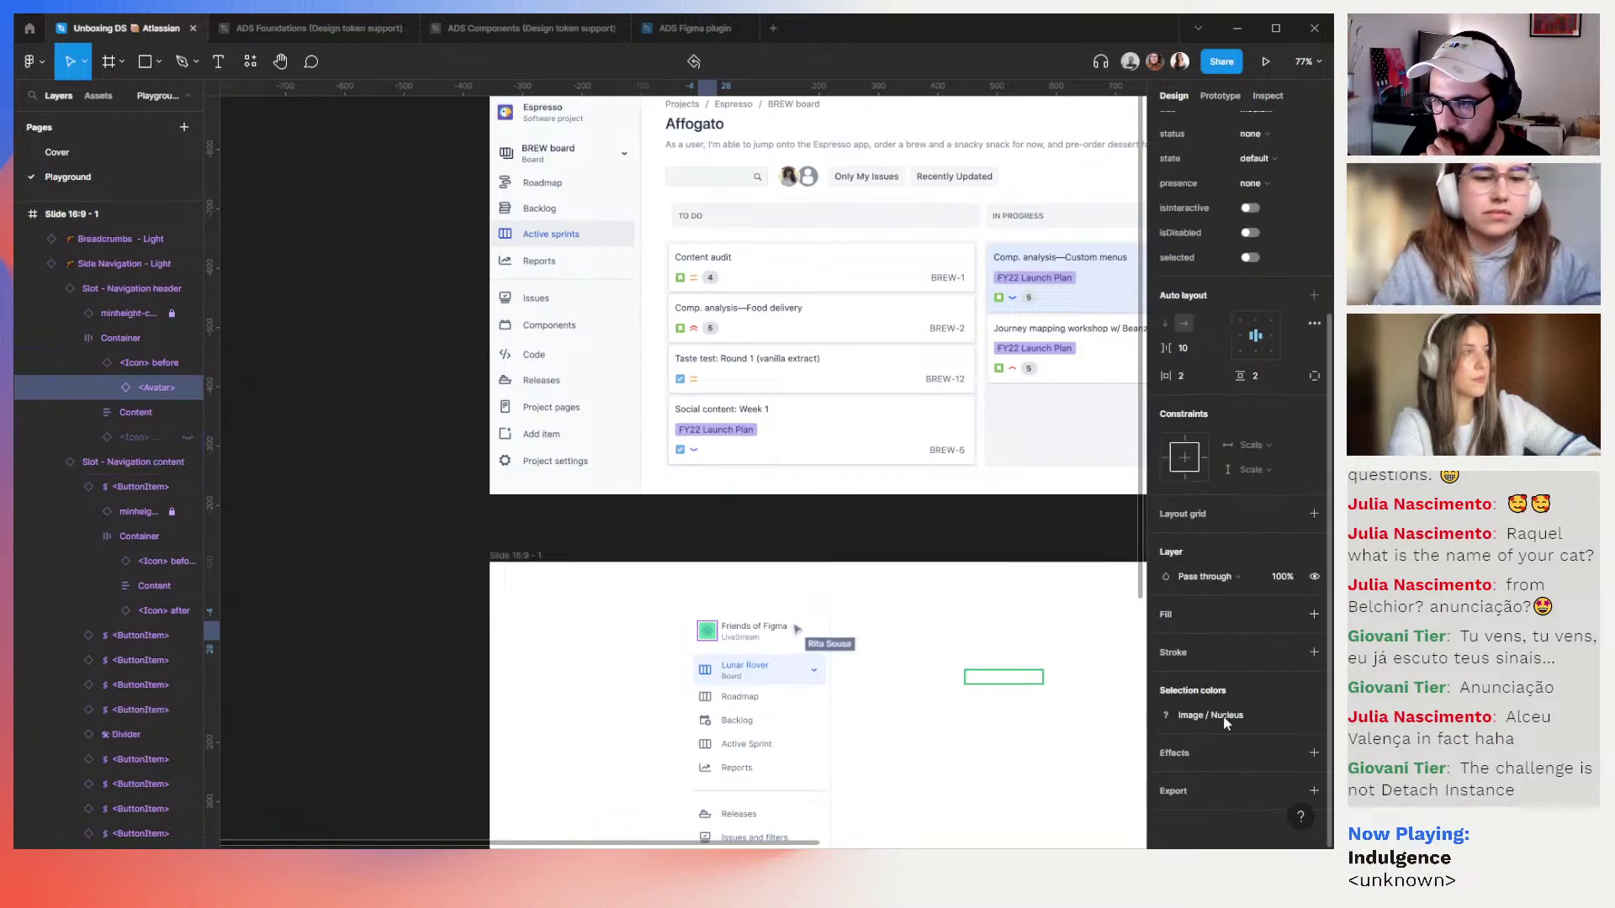
{"action": "left_click", "coordinate": [1225, 720]}
{"action": "scroll", "coordinate": [1063, 706], "scroll_direction": "down", "scroll_amount": 1}
{"action": "scroll", "coordinate": [1063, 706], "scroll_direction": "down", "scroll_amount": 5}
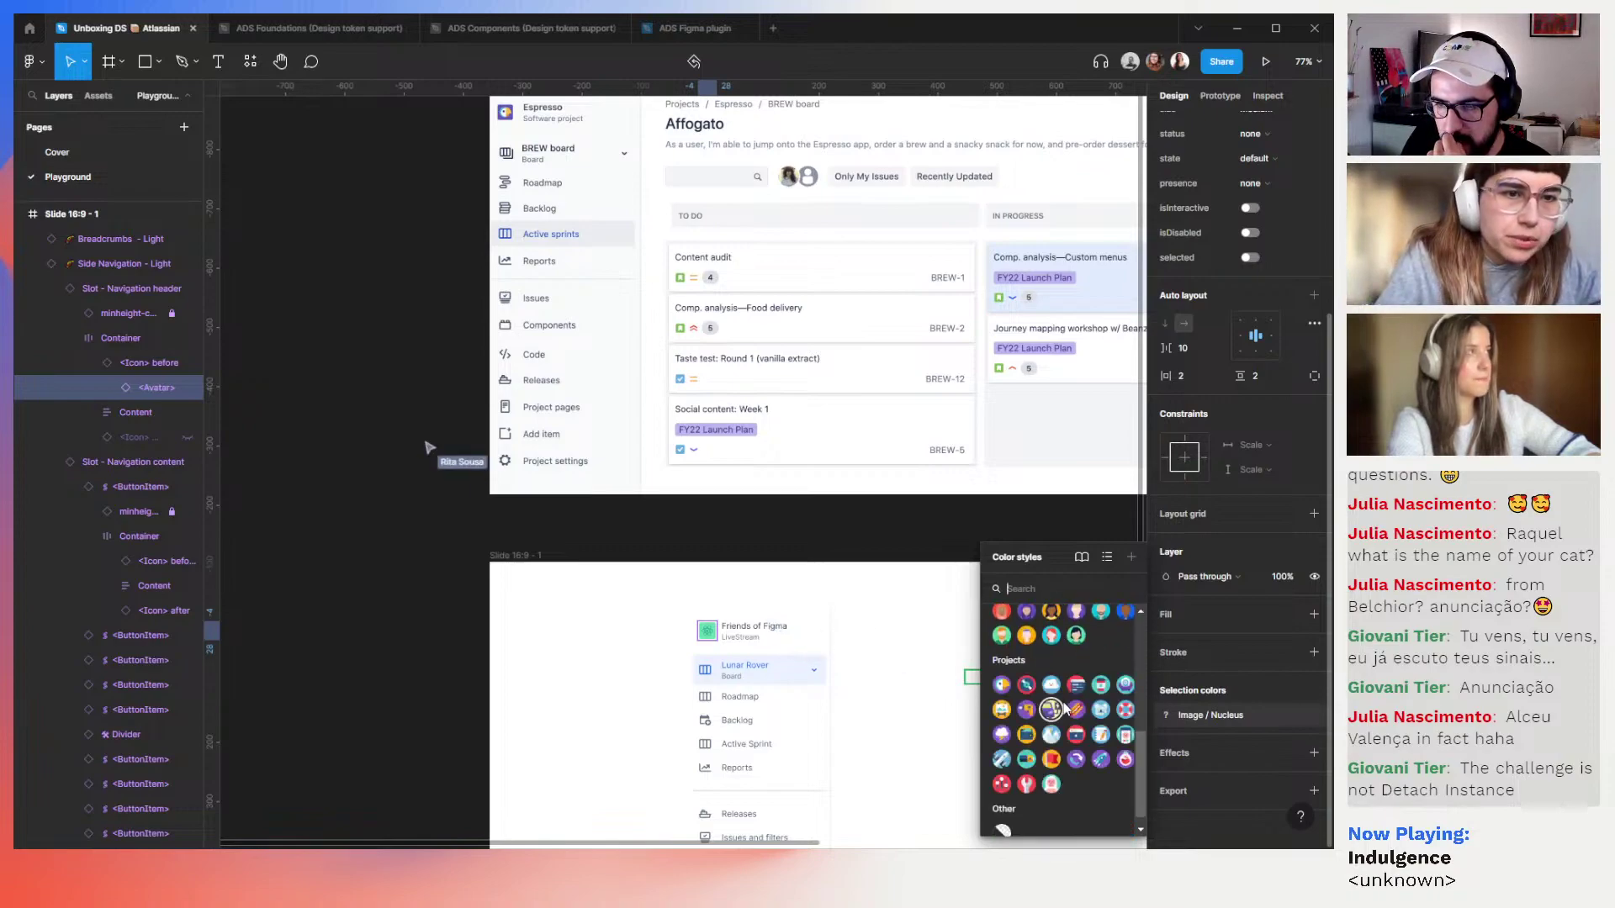
{"action": "left_click", "coordinate": [1002, 685]}
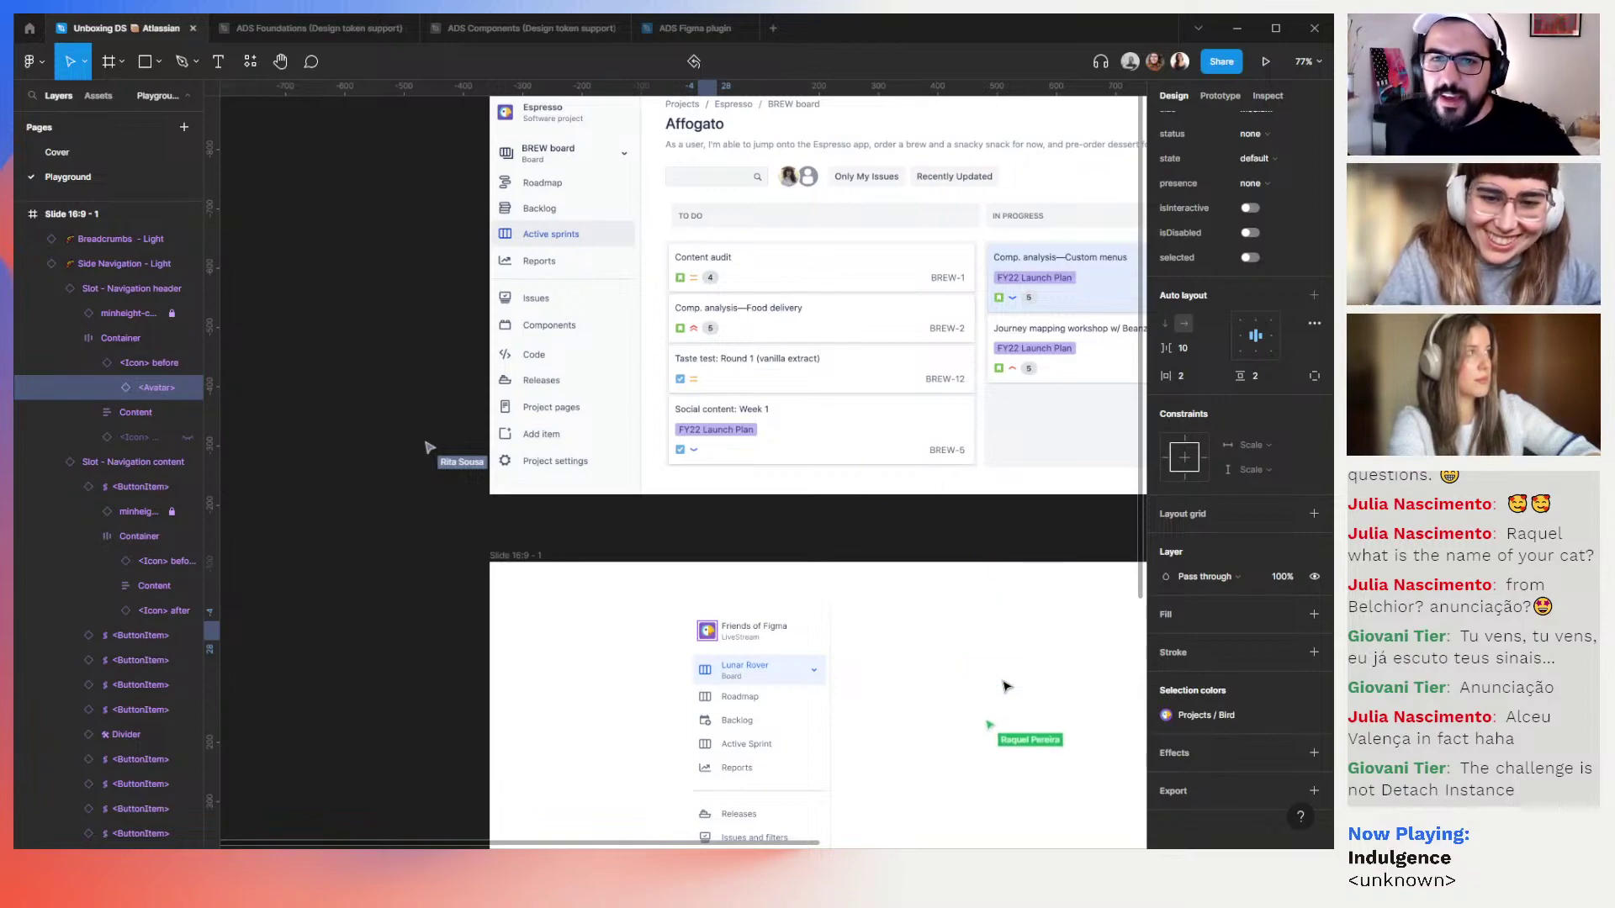
{"action": "left_click", "coordinate": [784, 633]}
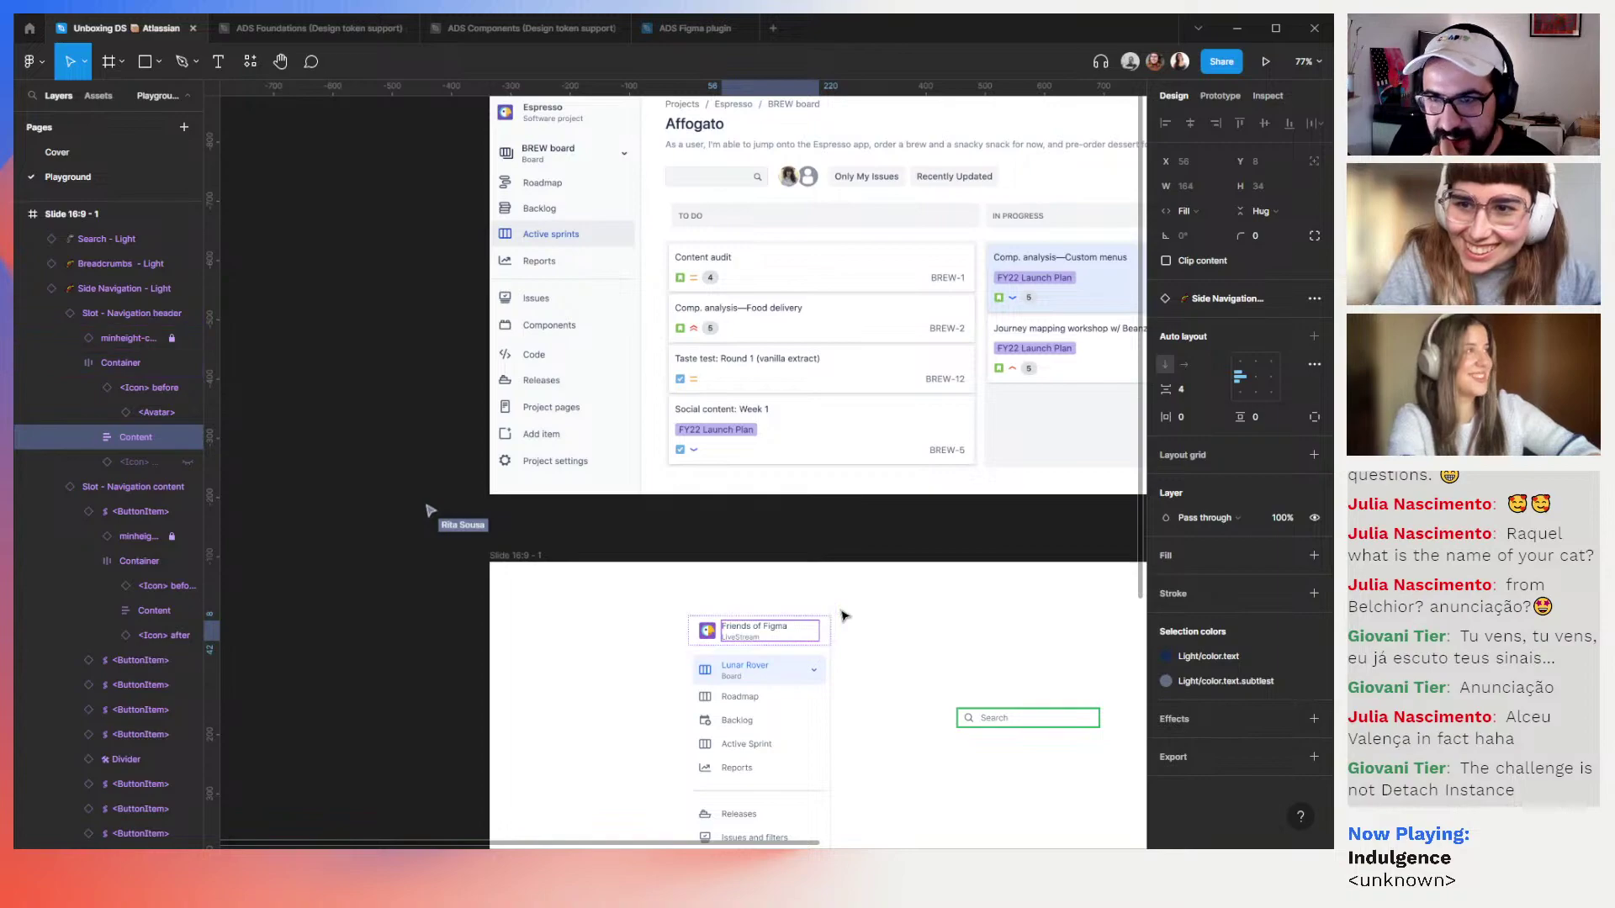
{"action": "scroll", "coordinate": [843, 617], "scroll_direction": "up", "scroll_amount": 1}
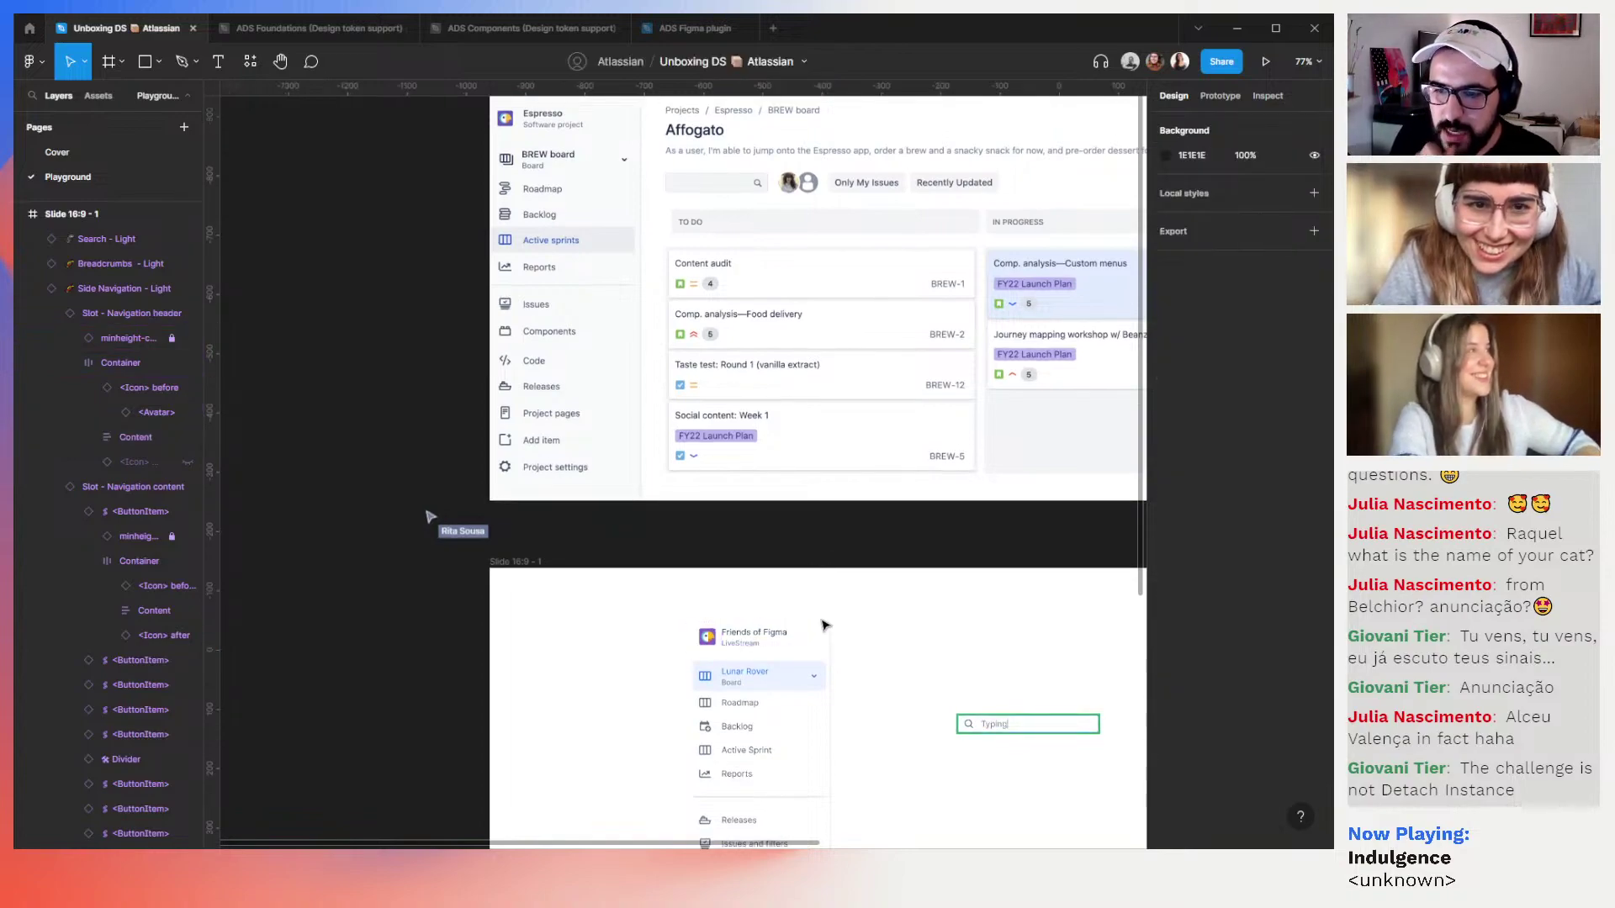
Move the side navigation to X 0, Y 0 in the slide's upper-left corner
{"action": "left_click", "coordinate": [826, 624]}
{"action": "scroll", "coordinate": [826, 624], "scroll_direction": "down", "scroll_amount": 2}
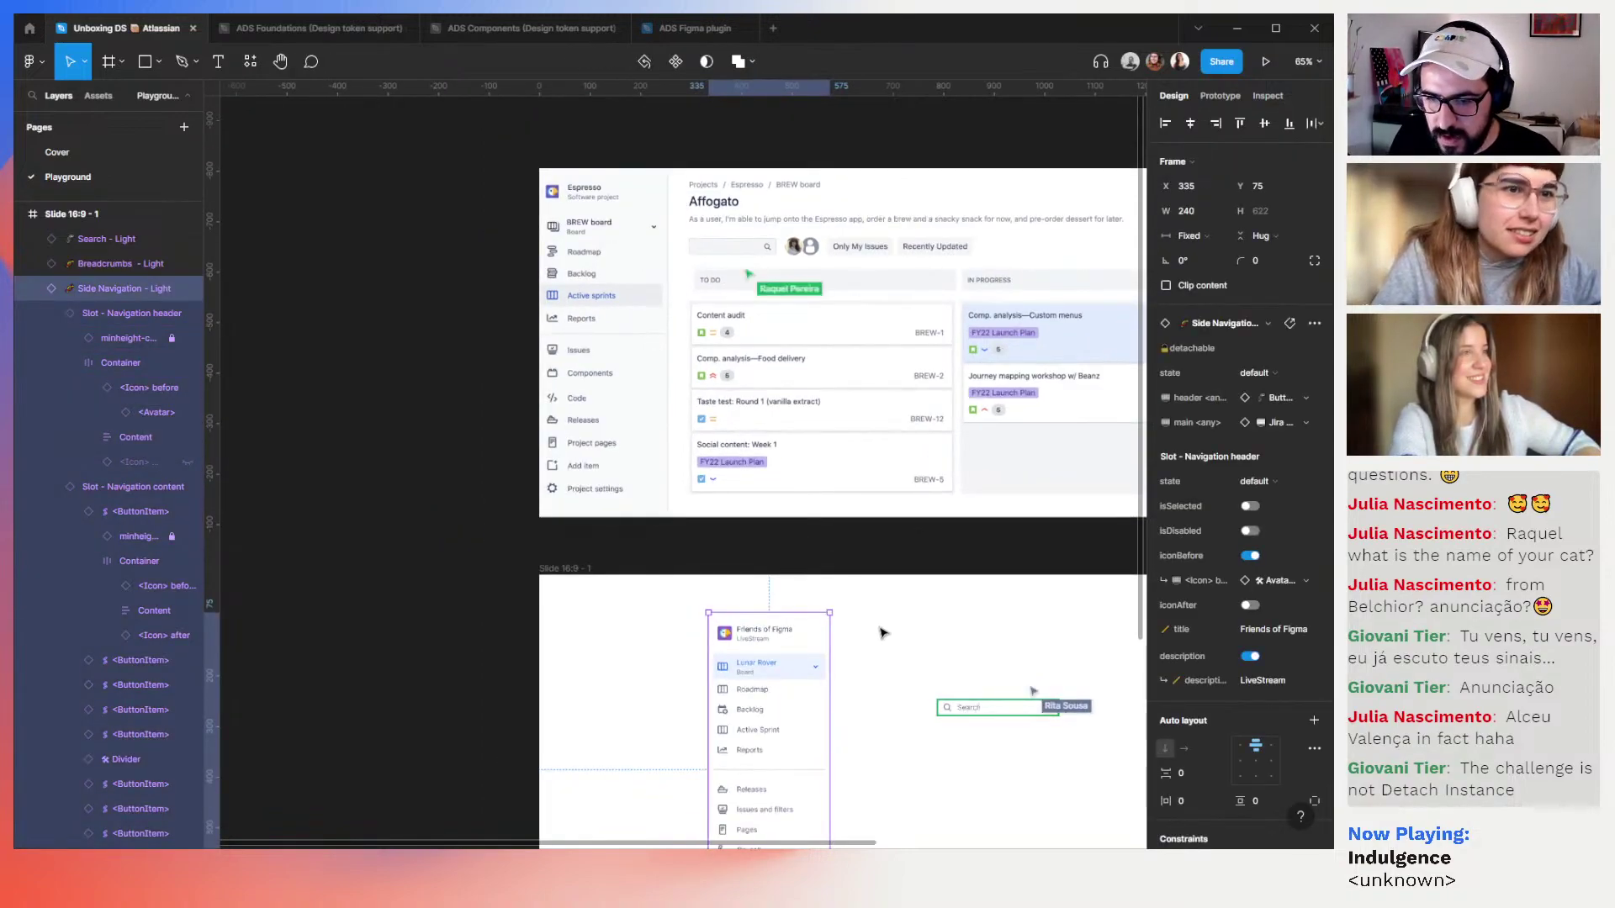
{"action": "left_click", "coordinate": [866, 581]}
{"action": "scroll", "coordinate": [855, 551], "scroll_direction": "down", "scroll_amount": 2}
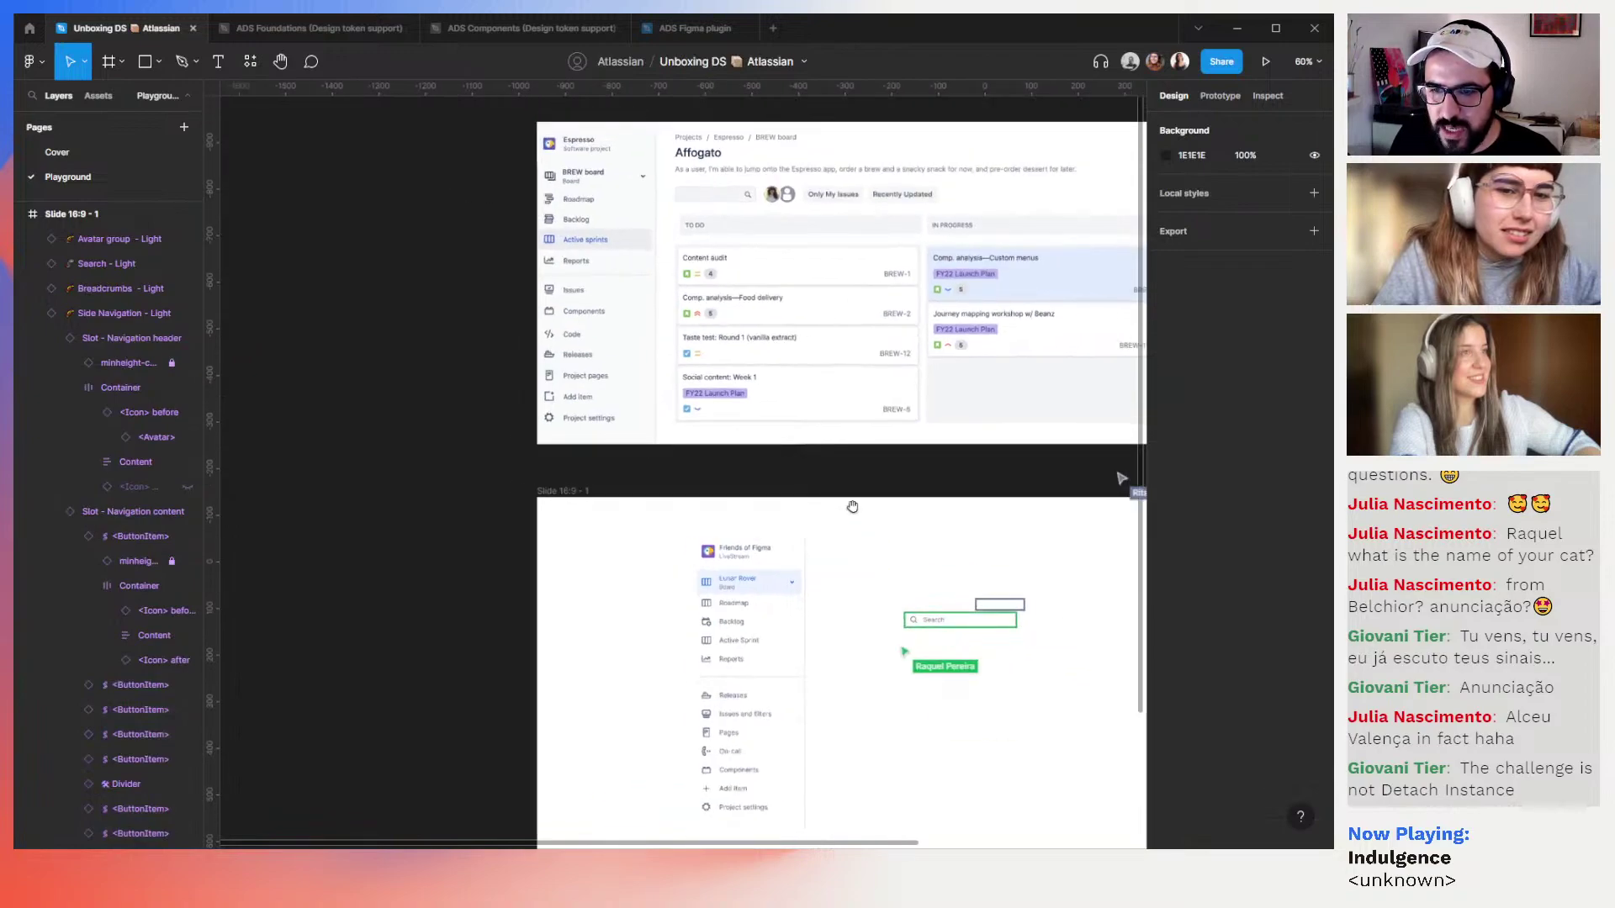
{"action": "scroll", "coordinate": [833, 542], "scroll_direction": "down", "scroll_amount": 1}
{"action": "left_click", "coordinate": [798, 532]}
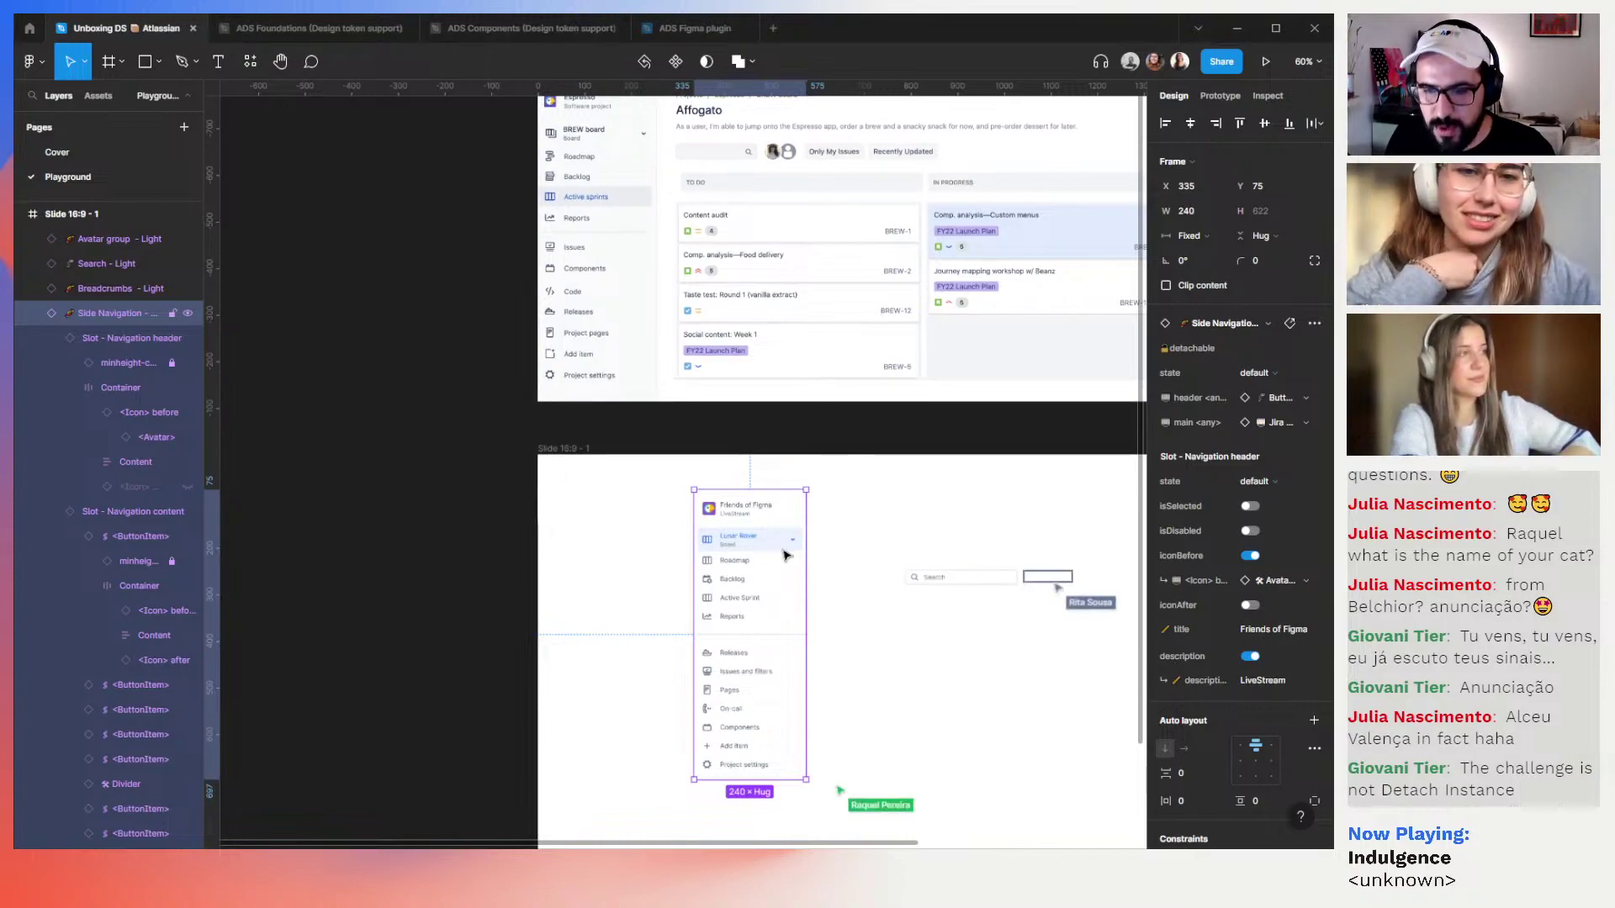
{"action": "left_click_drag", "start_coordinate": [782, 549], "coordinate": [626, 513]}
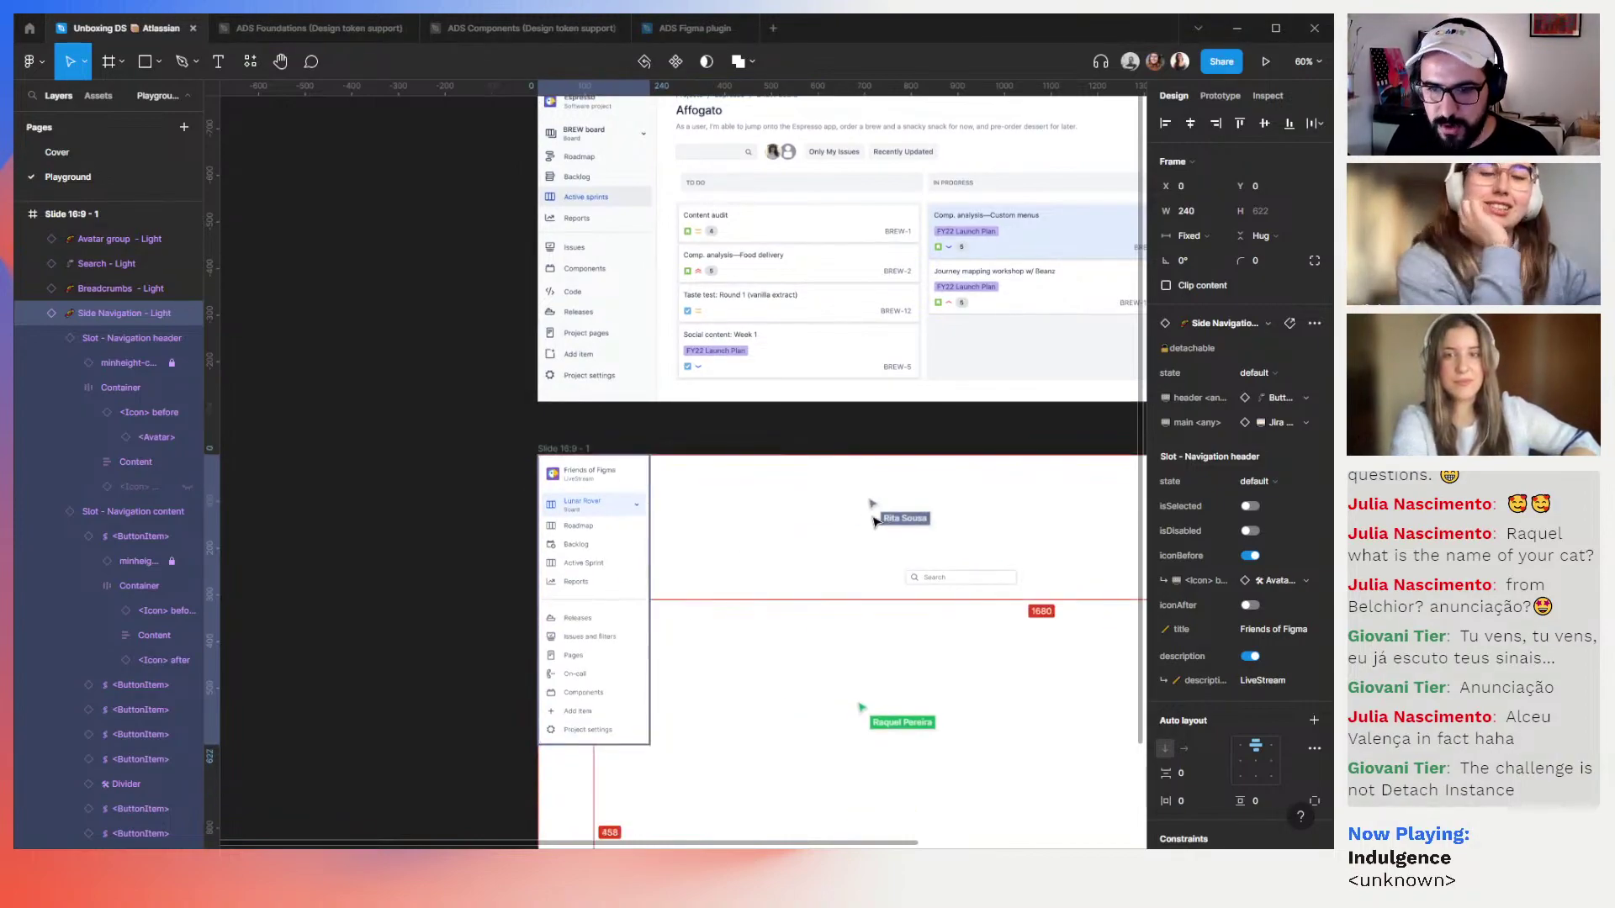
Stretch the side navigation to the slide's full height of 1080, then deselect it
{"action": "mouse_move", "coordinate": [609, 806]}
{"action": "left_mouse_down"}
{"action": "mouse_move", "coordinate": [621, 833]}
{"action": "mouse_move", "coordinate": [606, 807]}
{"action": "left_mouse_up"}
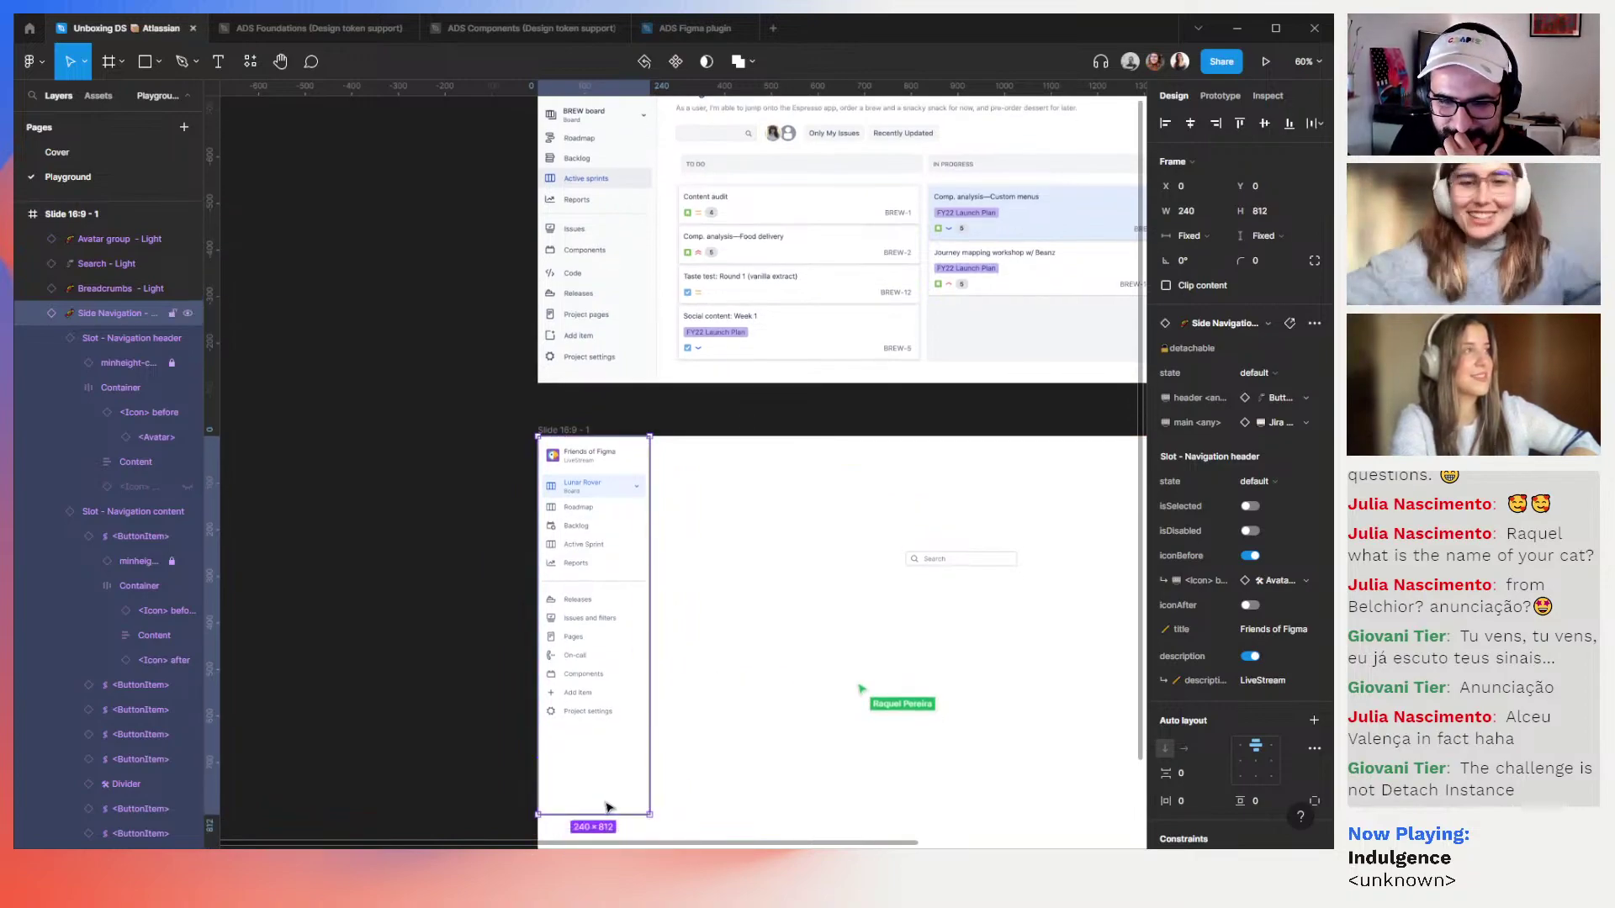
{"action": "scroll", "coordinate": [605, 807], "scroll_direction": "down", "scroll_amount": 1}
{"action": "left_click_drag", "start_coordinate": [624, 829], "coordinate": [614, 682]}
{"action": "left_click", "coordinate": [730, 663]}
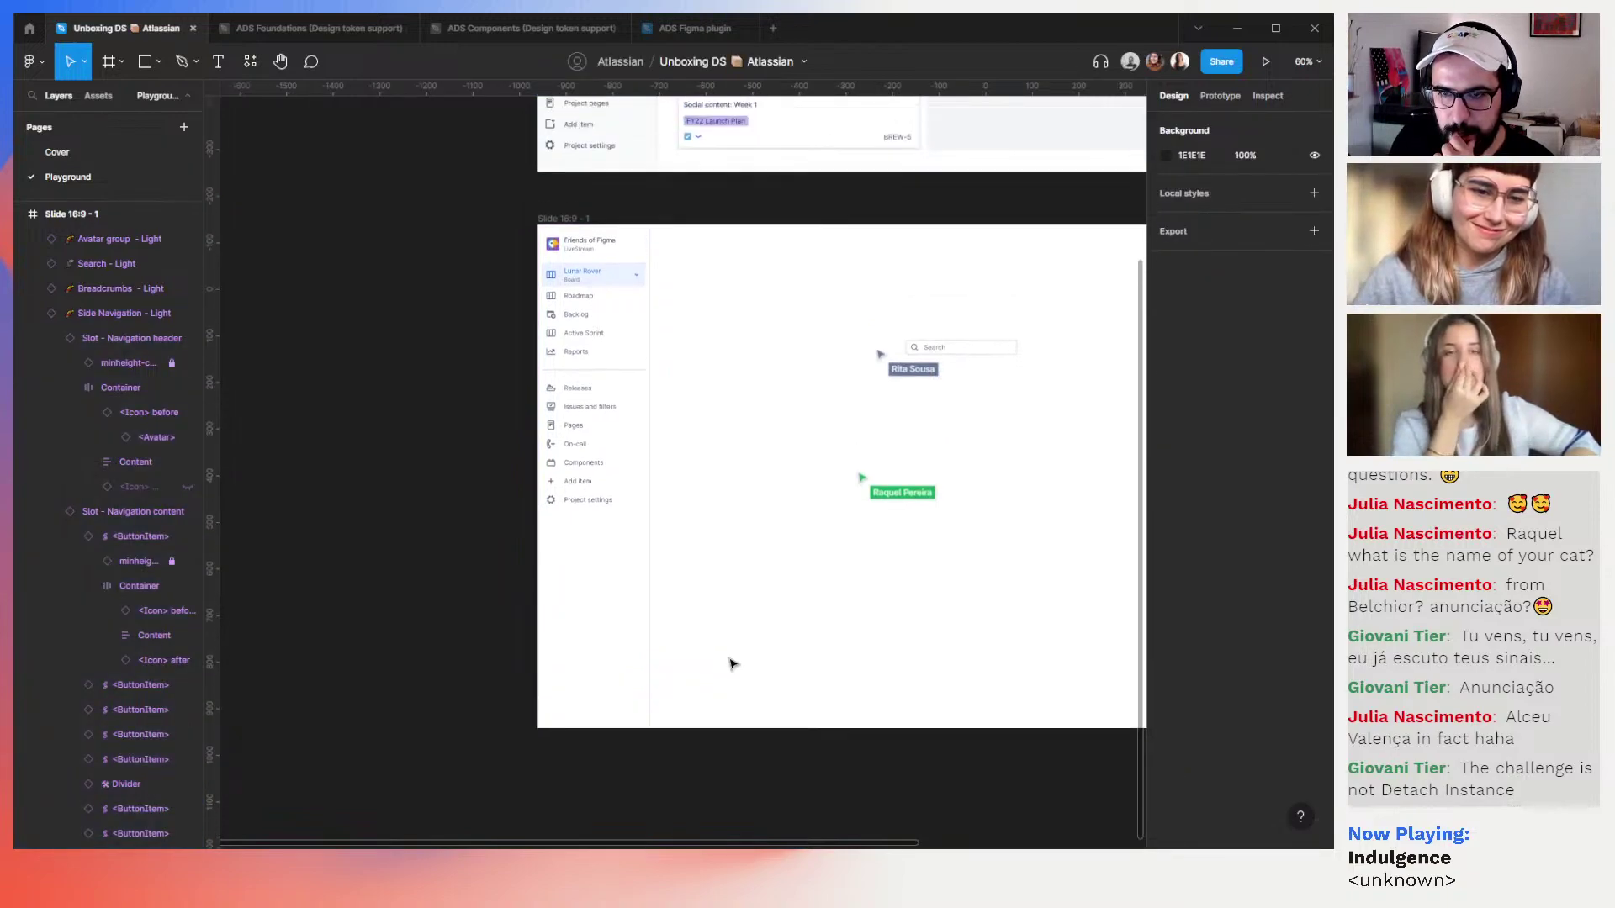
Browse the library color styles available for the side navigation's fill, comparing the panel with the reference board
{"action": "scroll", "coordinate": [730, 663], "scroll_direction": "up", "scroll_amount": 5}
{"action": "scroll", "coordinate": [730, 663], "scroll_direction": "right", "scroll_amount": 2}
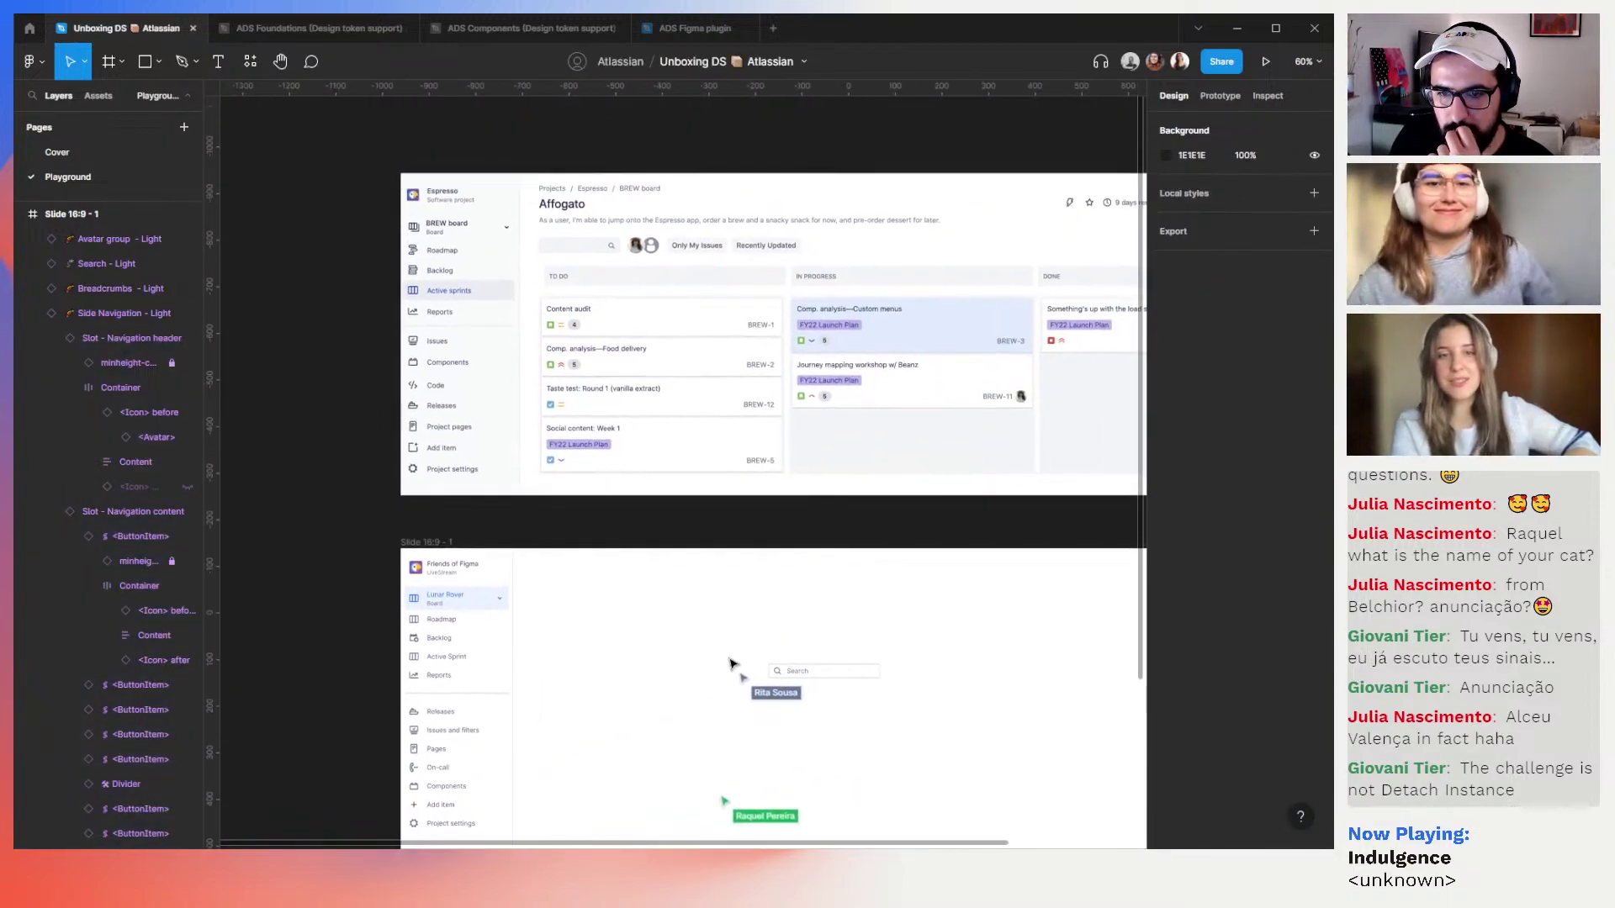
{"action": "left_click", "coordinate": [499, 569]}
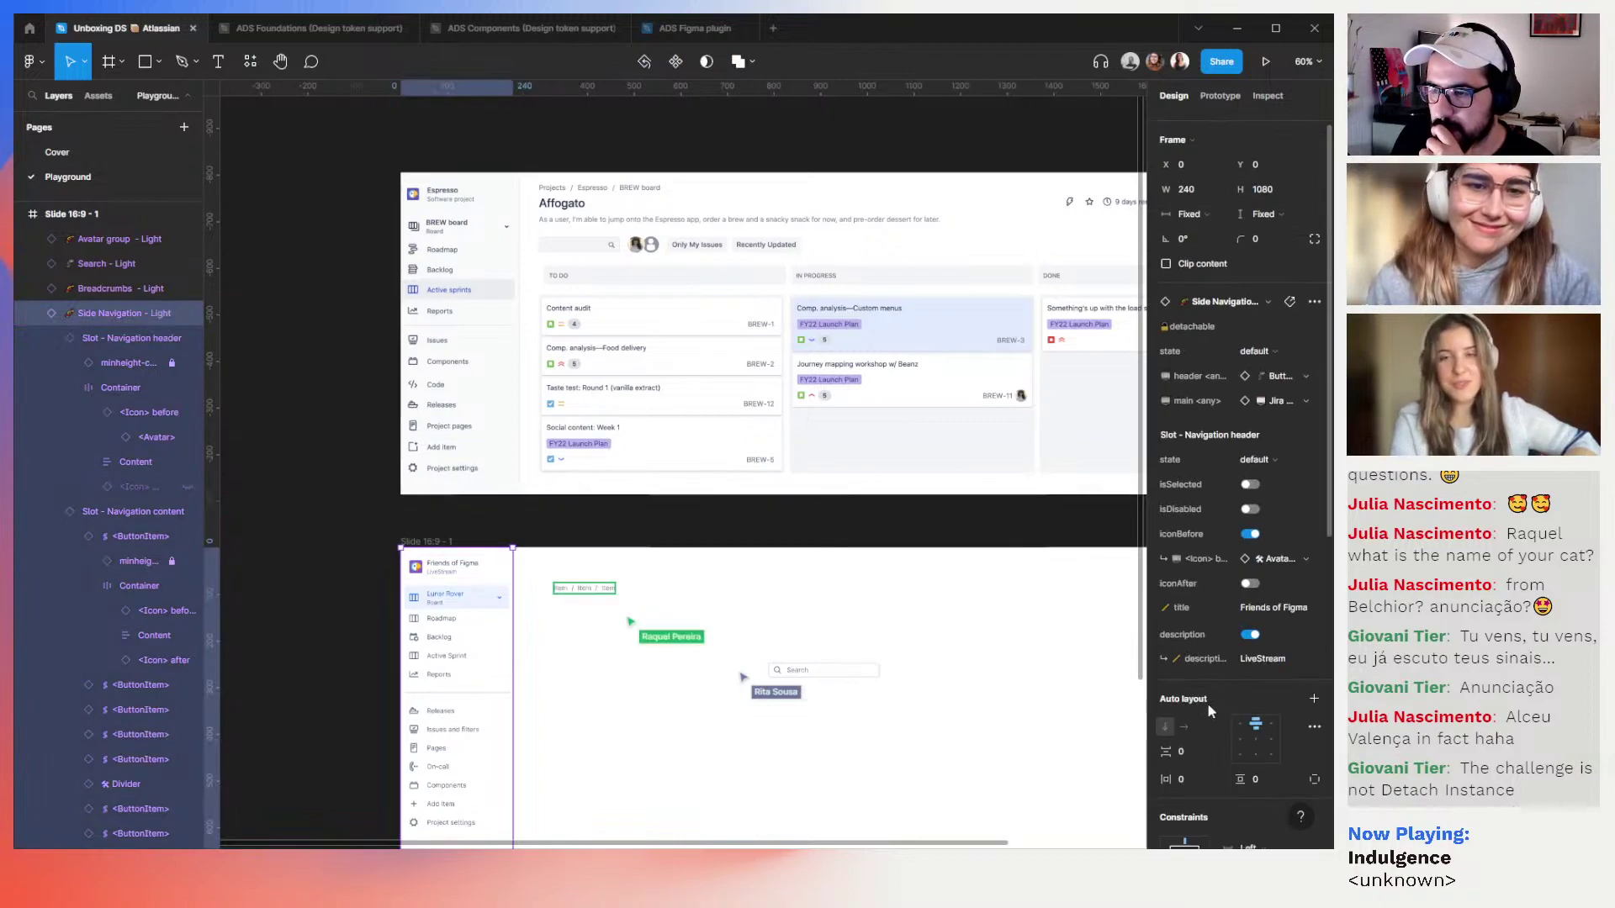
{"action": "scroll", "coordinate": [1209, 705], "scroll_direction": "down", "scroll_amount": 5}
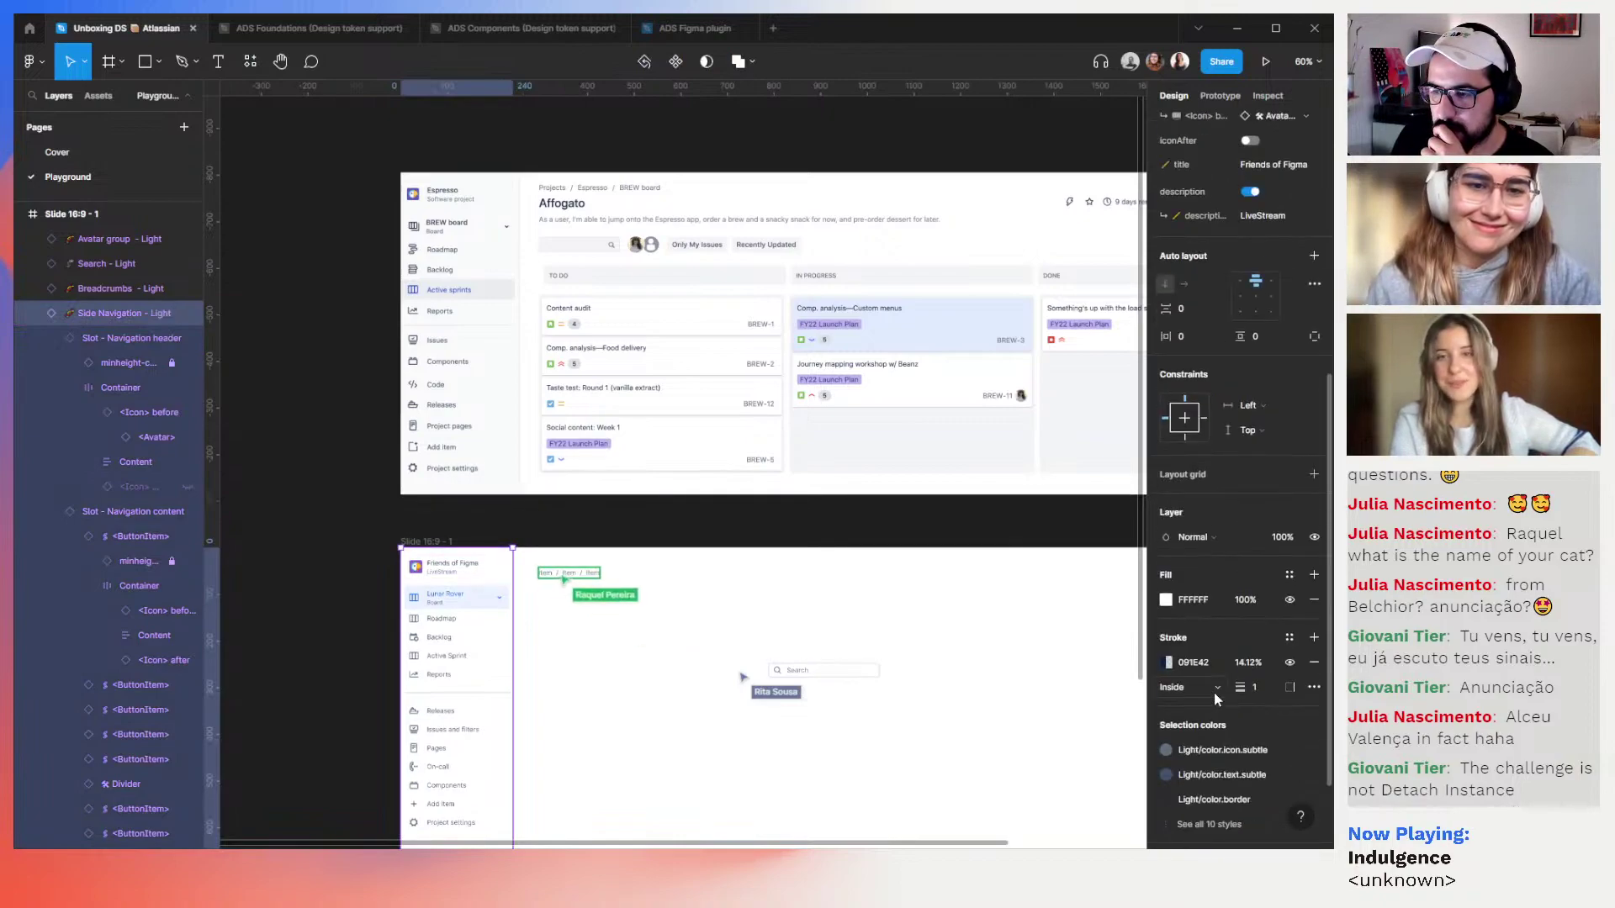
{"action": "left_click", "coordinate": [1296, 575]}
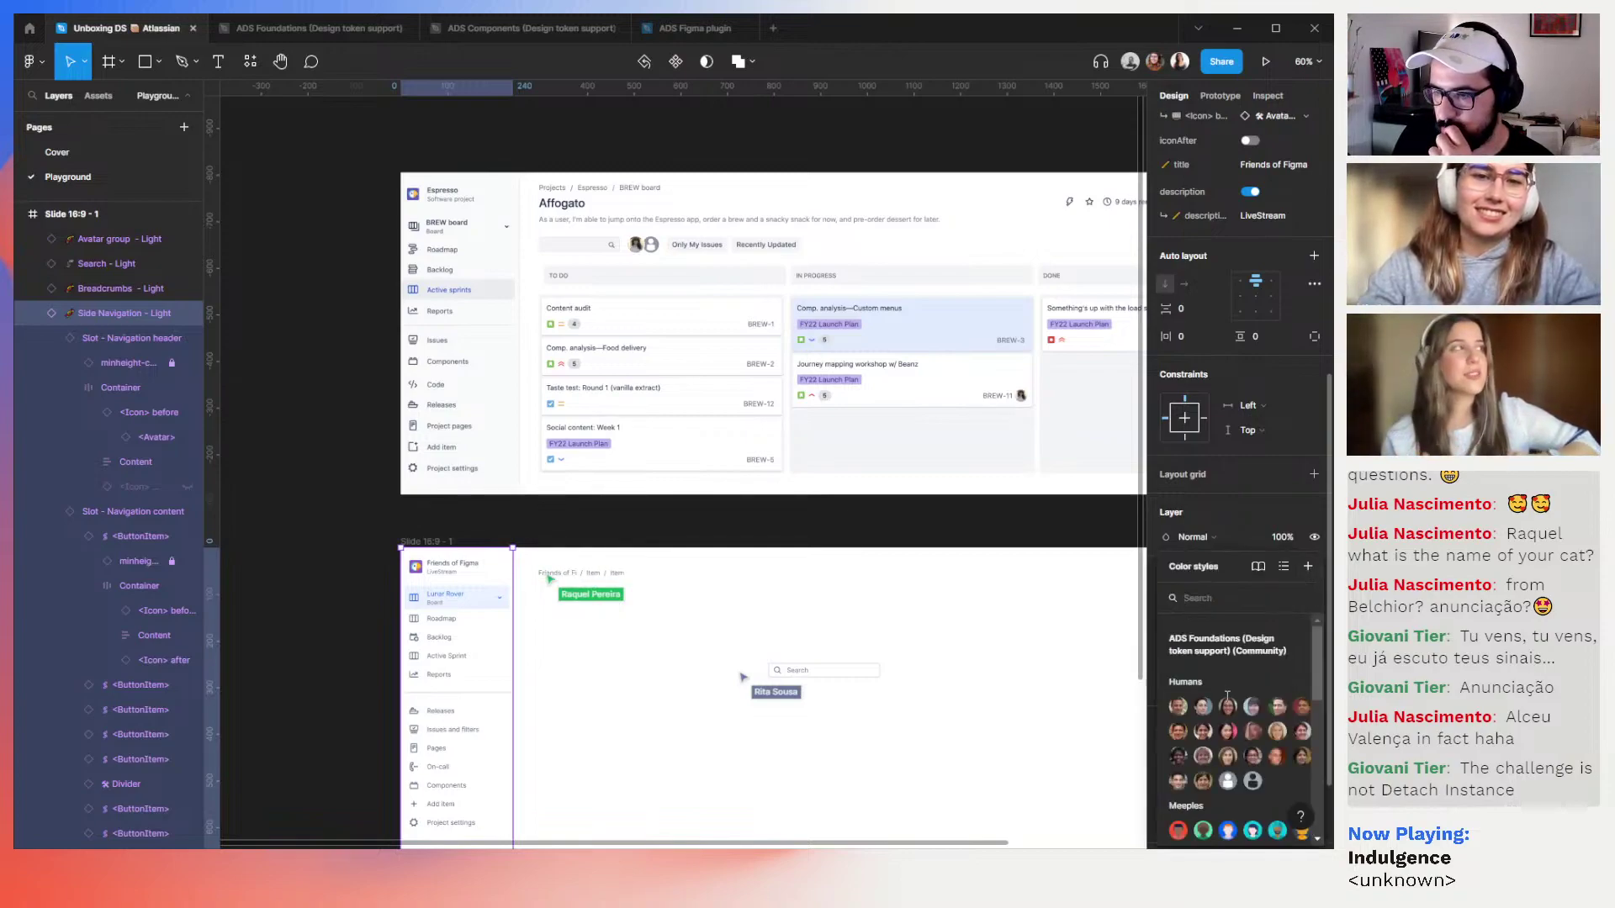
{"action": "scroll", "coordinate": [1227, 707], "scroll_direction": "down", "scroll_amount": 3}
{"action": "scroll", "coordinate": [1227, 706], "scroll_direction": "down", "scroll_amount": 3}
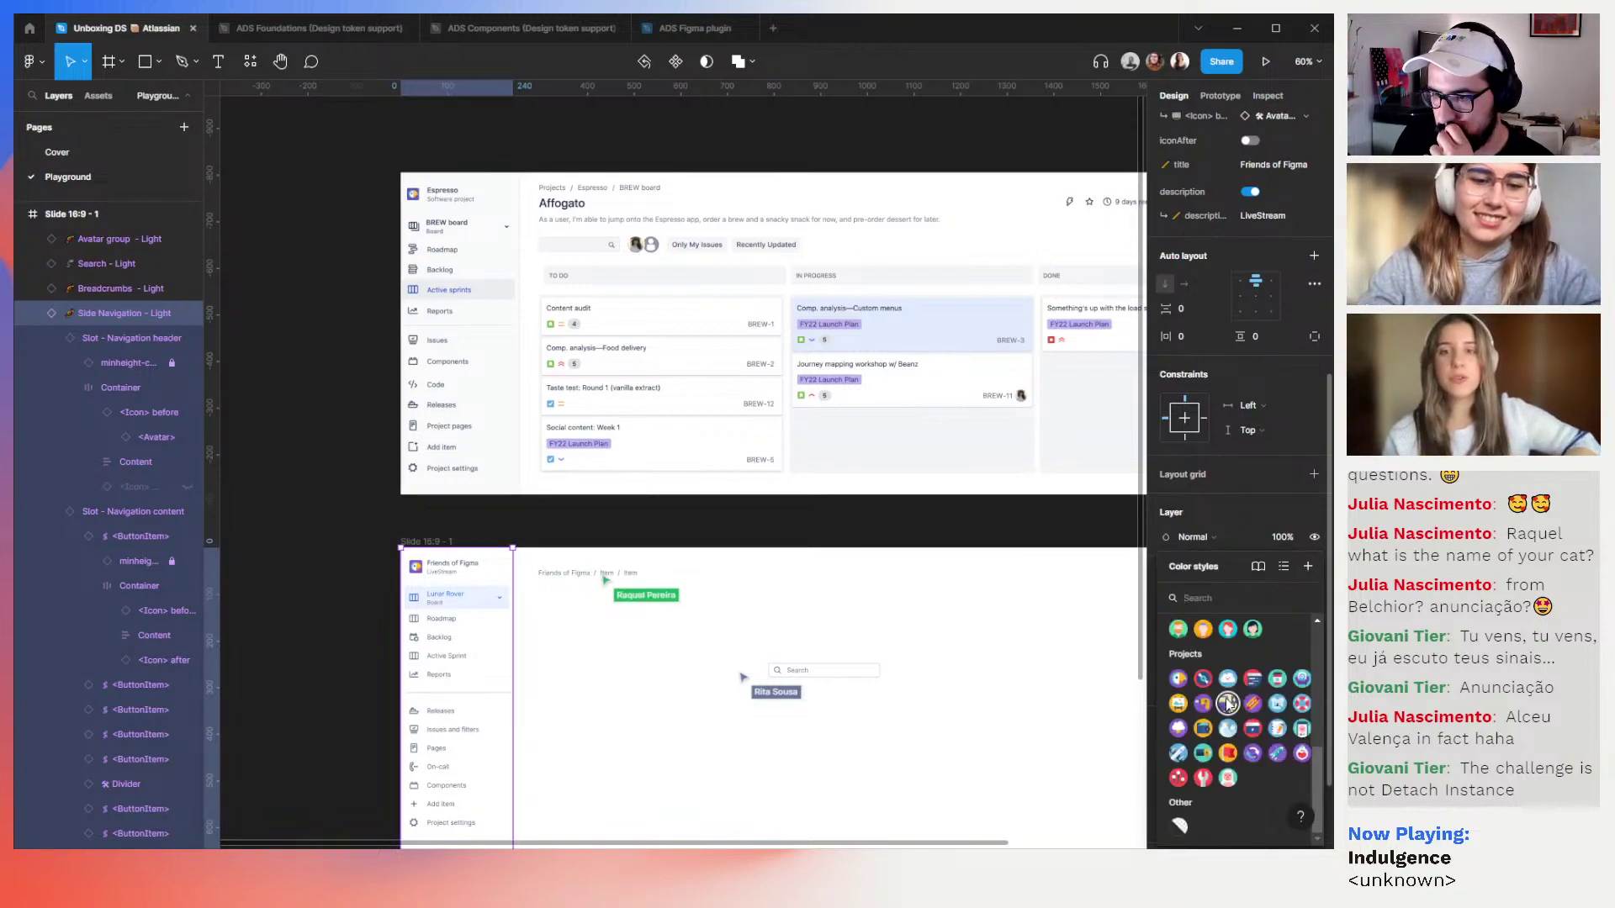
{"action": "scroll", "coordinate": [1210, 680], "scroll_direction": "up", "scroll_amount": 6}
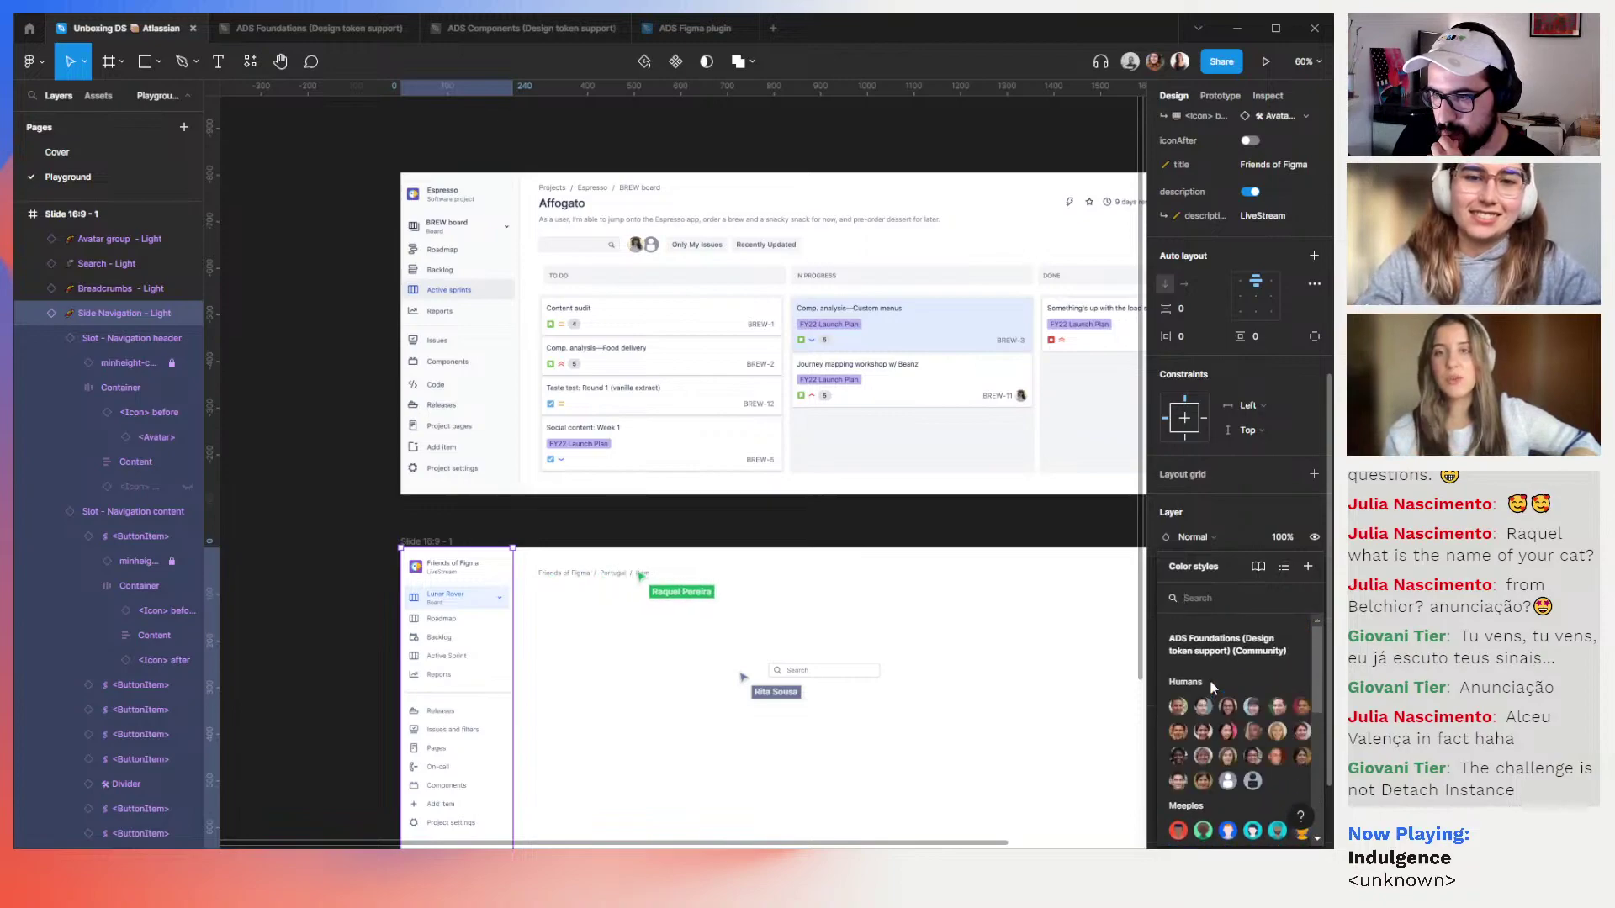
{"action": "left_click", "coordinate": [1248, 508]}
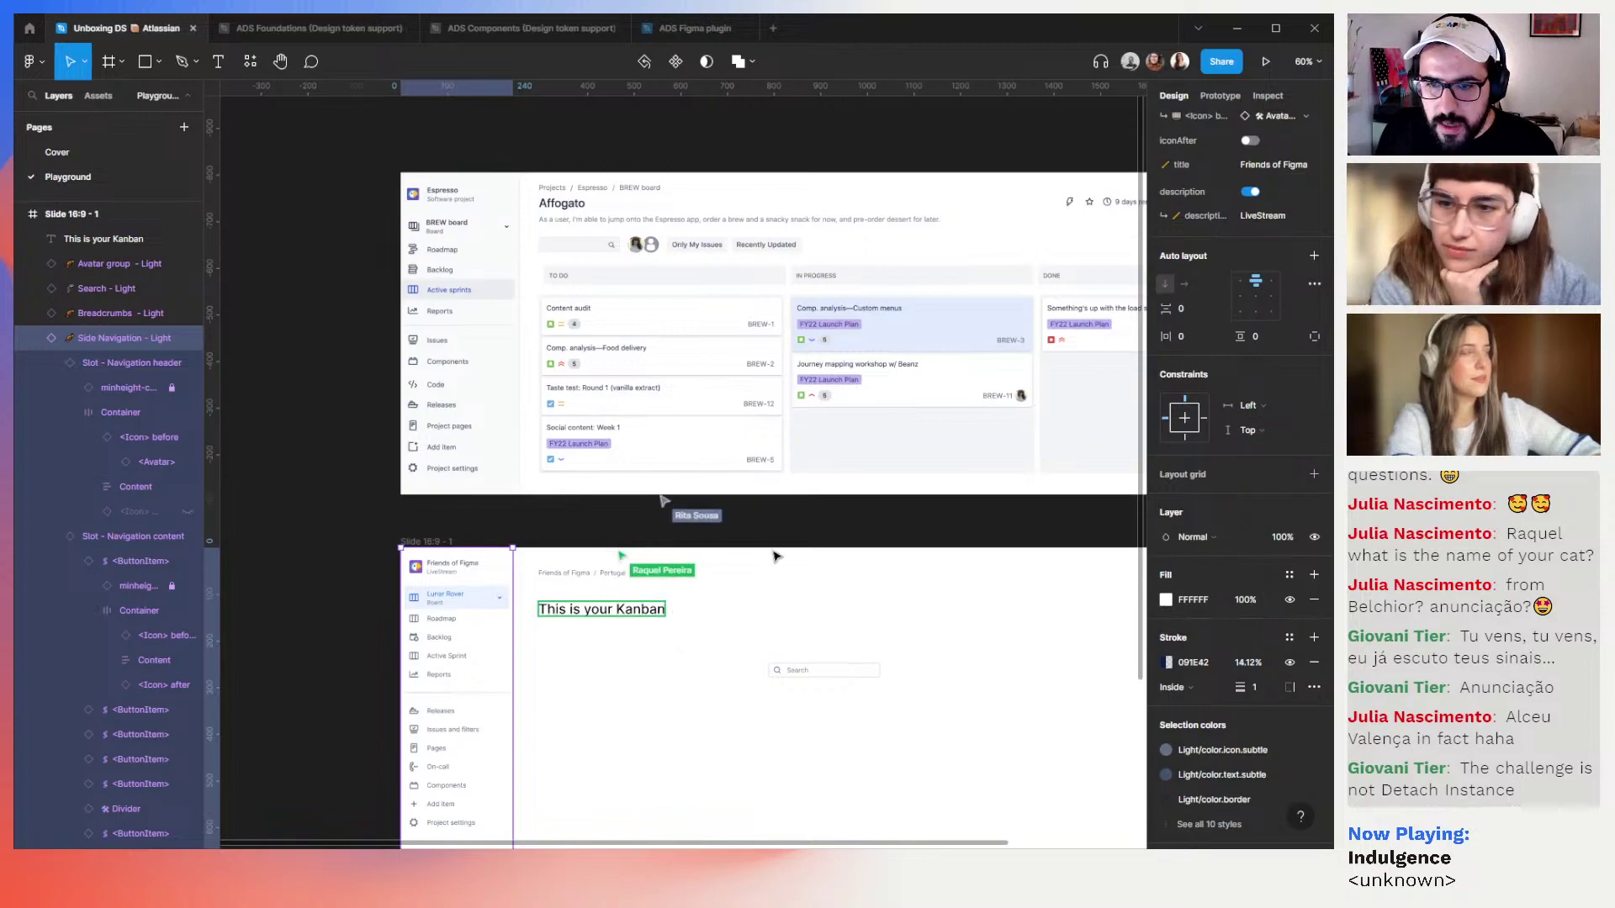
Widen the side navigation to 257 to match the reference board's sidebar, then deselect it
{"action": "left_click", "coordinate": [826, 460]}
{"action": "scroll", "coordinate": [827, 459], "scroll_direction": "down", "scroll_amount": 1}
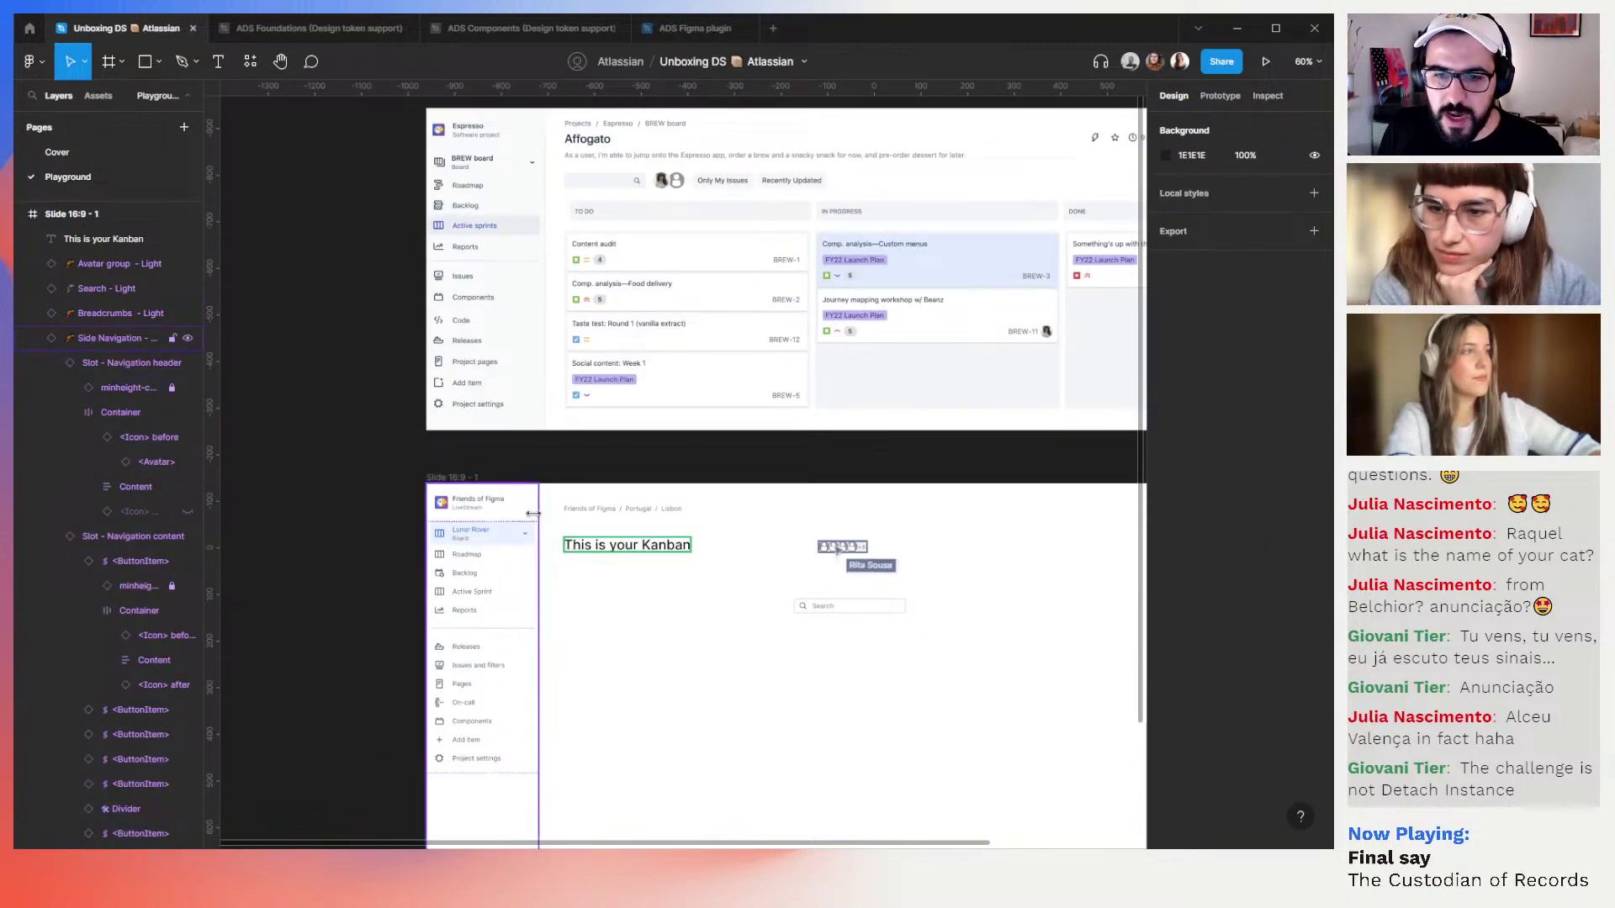
{"action": "left_click", "coordinate": [533, 514]}
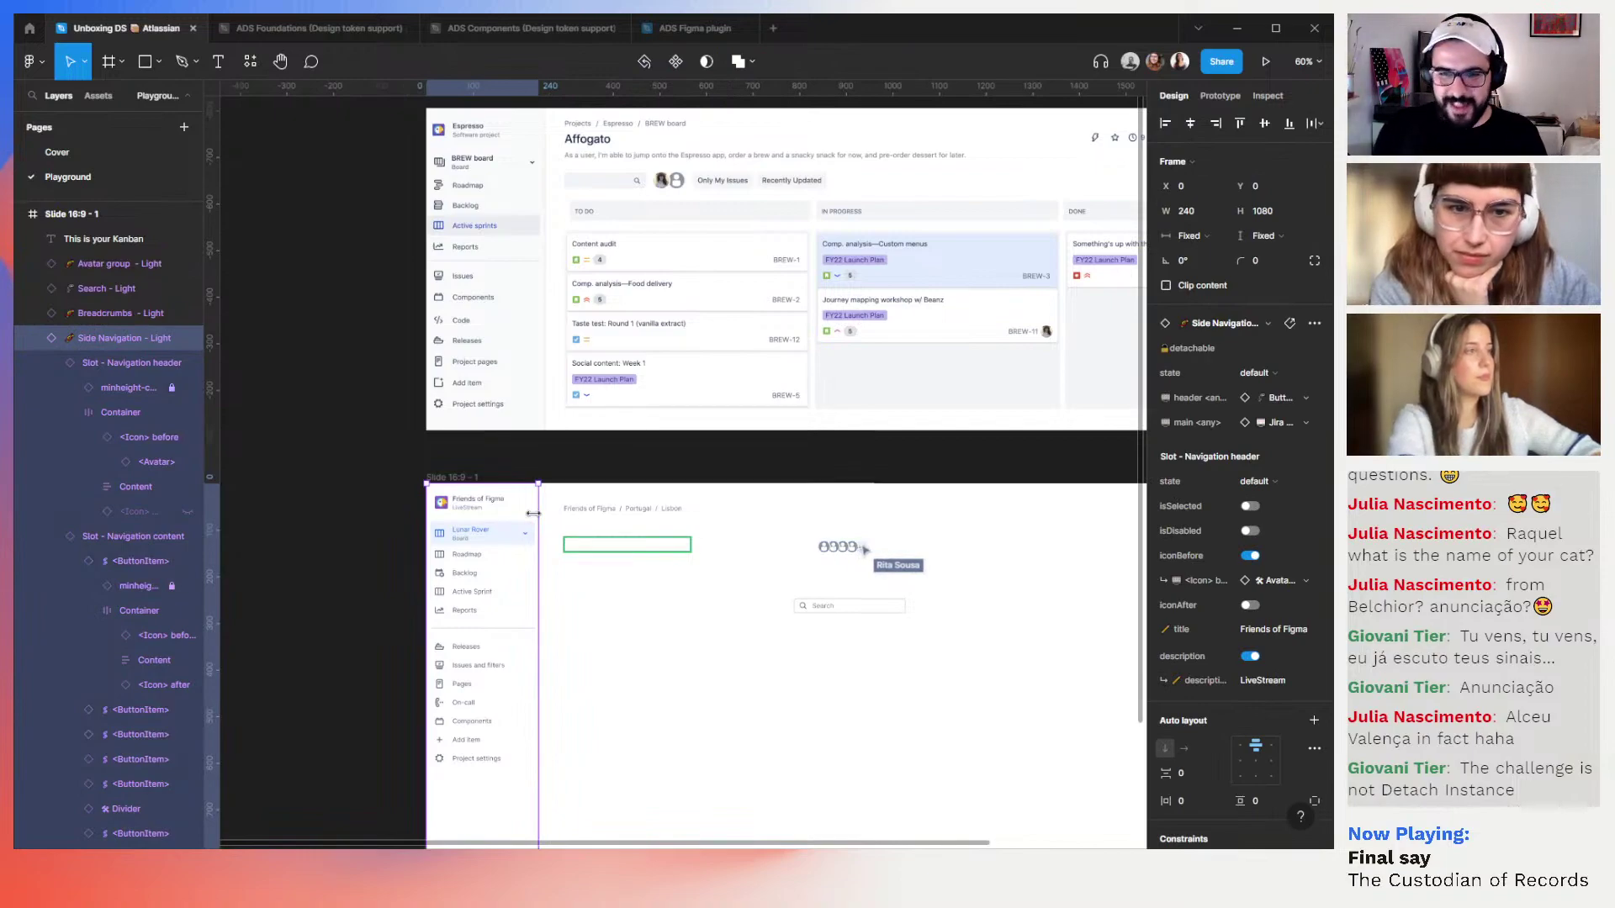
{"action": "left_click_drag", "start_coordinate": [555, 513], "coordinate": [546, 511]}
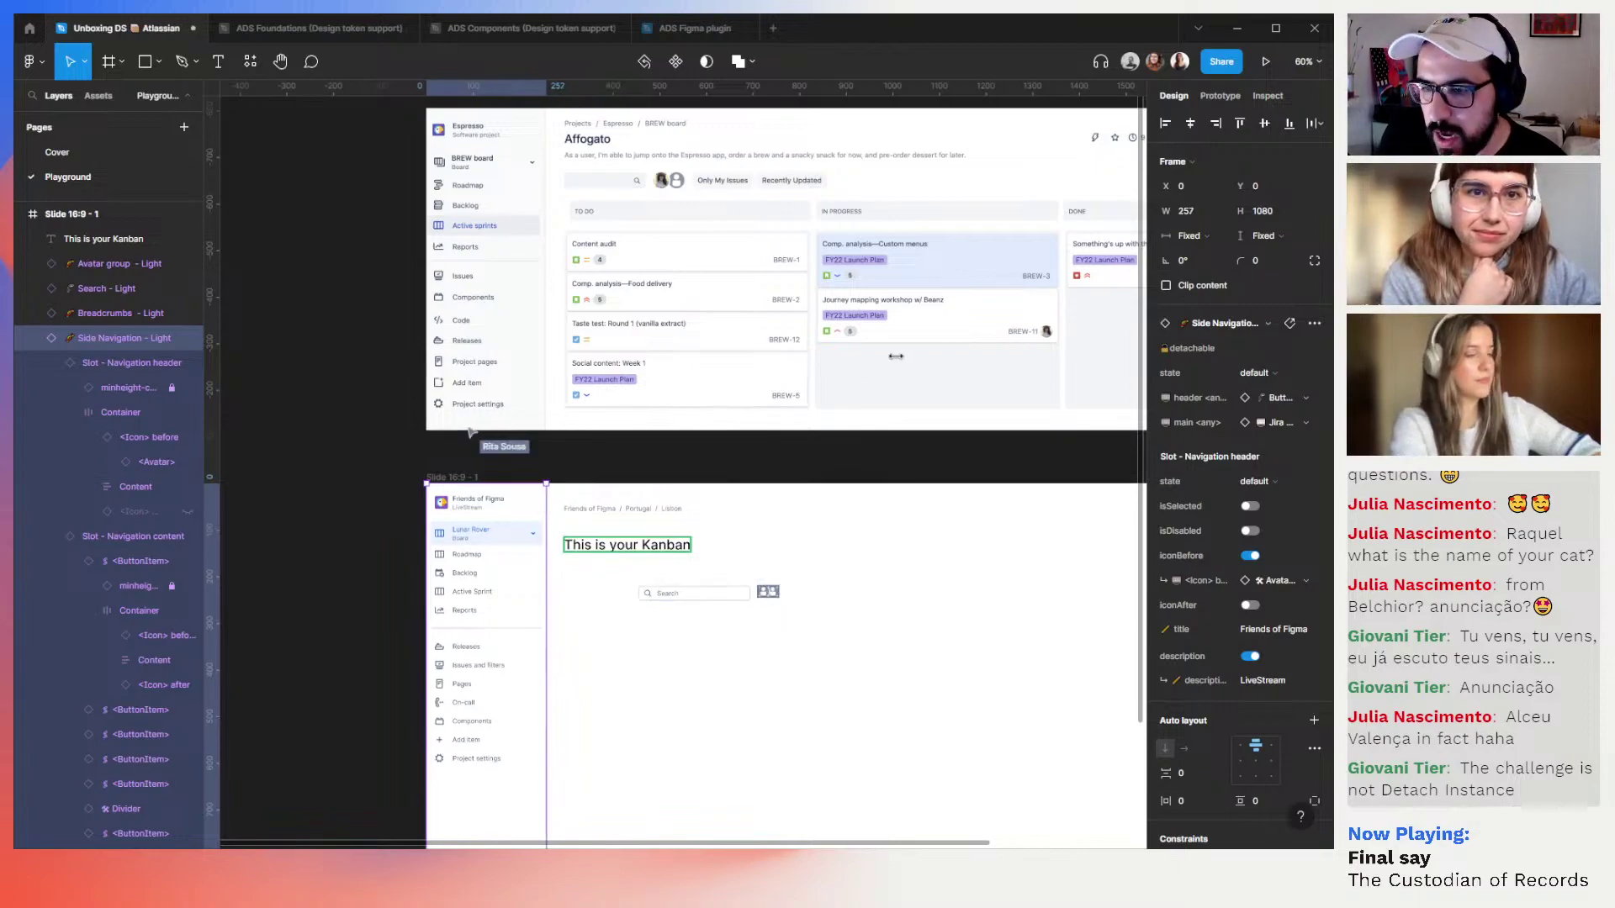
{"action": "left_click", "coordinate": [664, 467]}
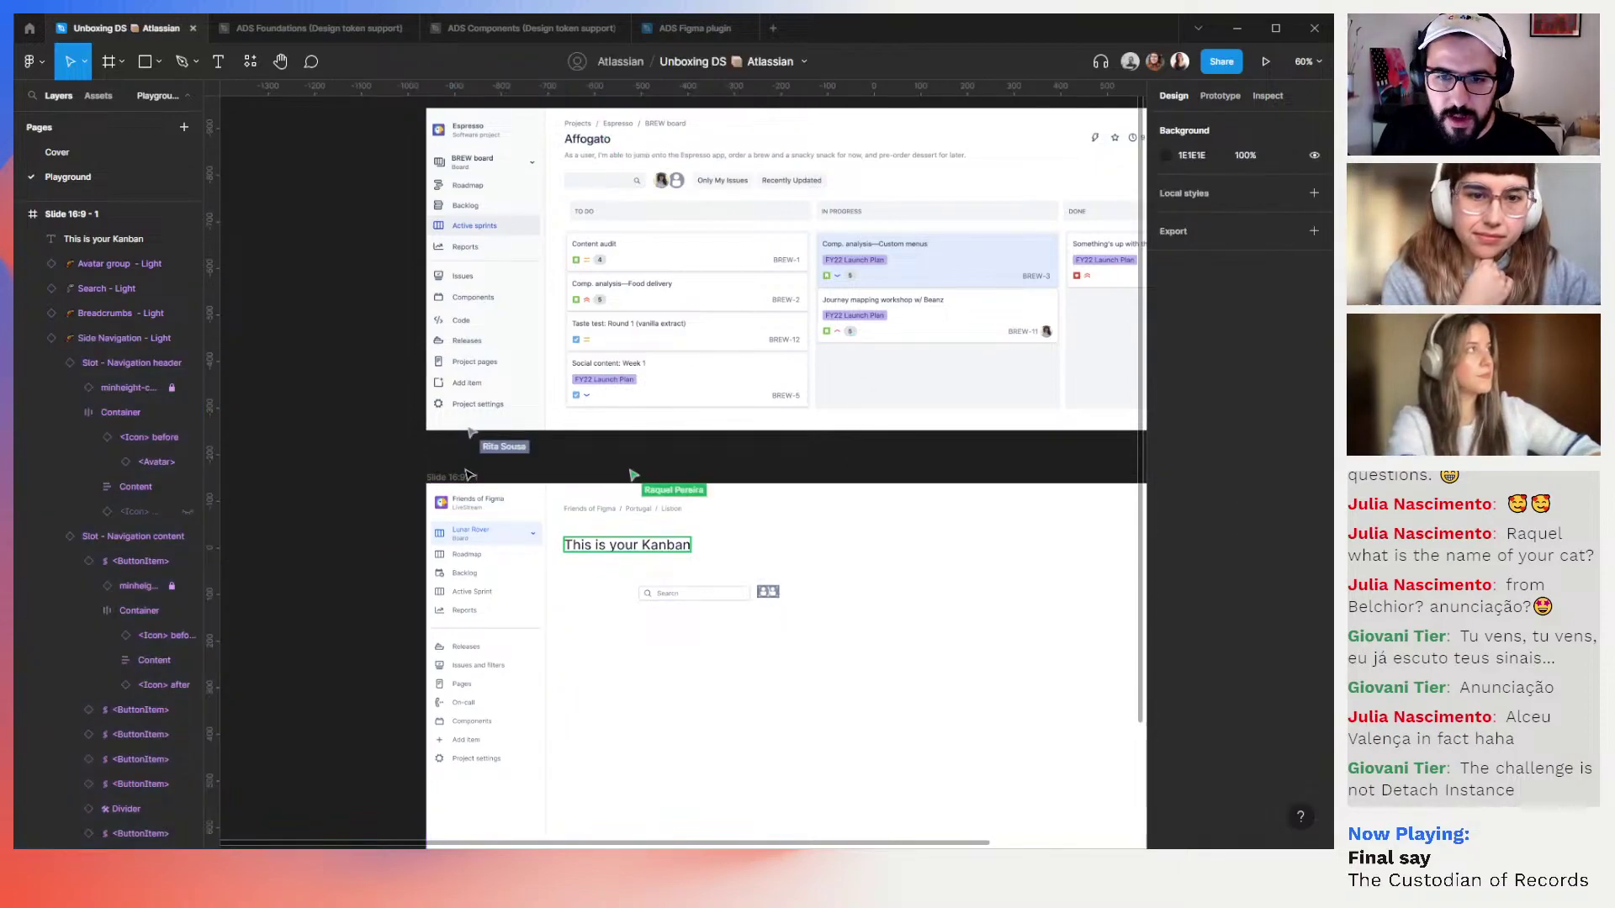
Try adding auto layout to the slide frame, undo it, and open the frame's layout grid styles
{"action": "left_click", "coordinate": [545, 464]}
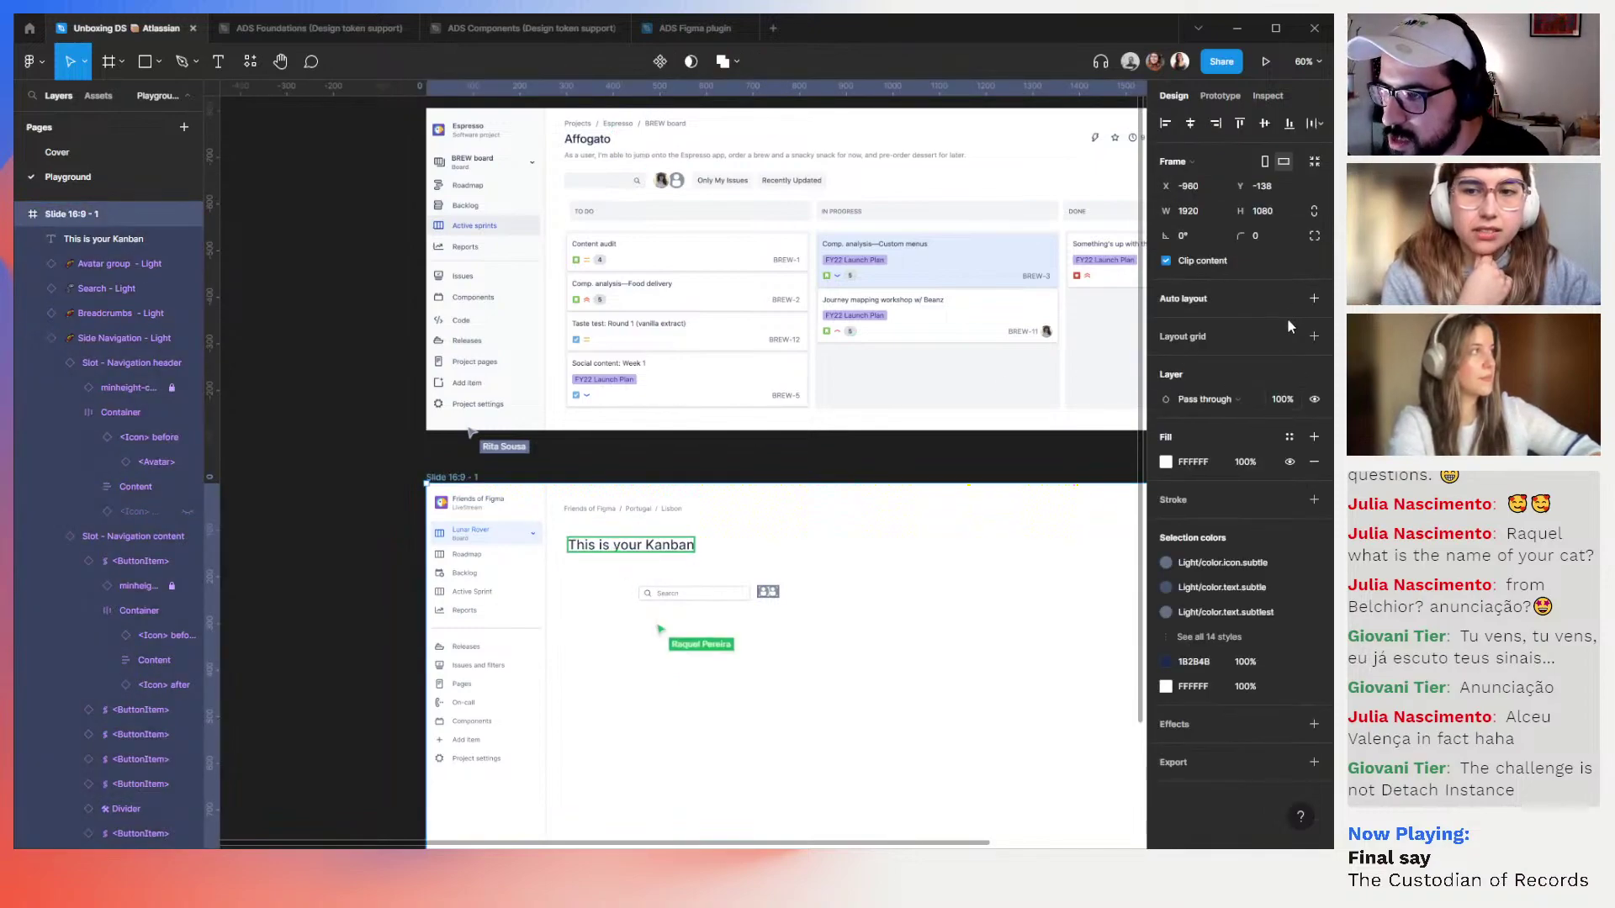
{"action": "key", "text": "shift+a"}
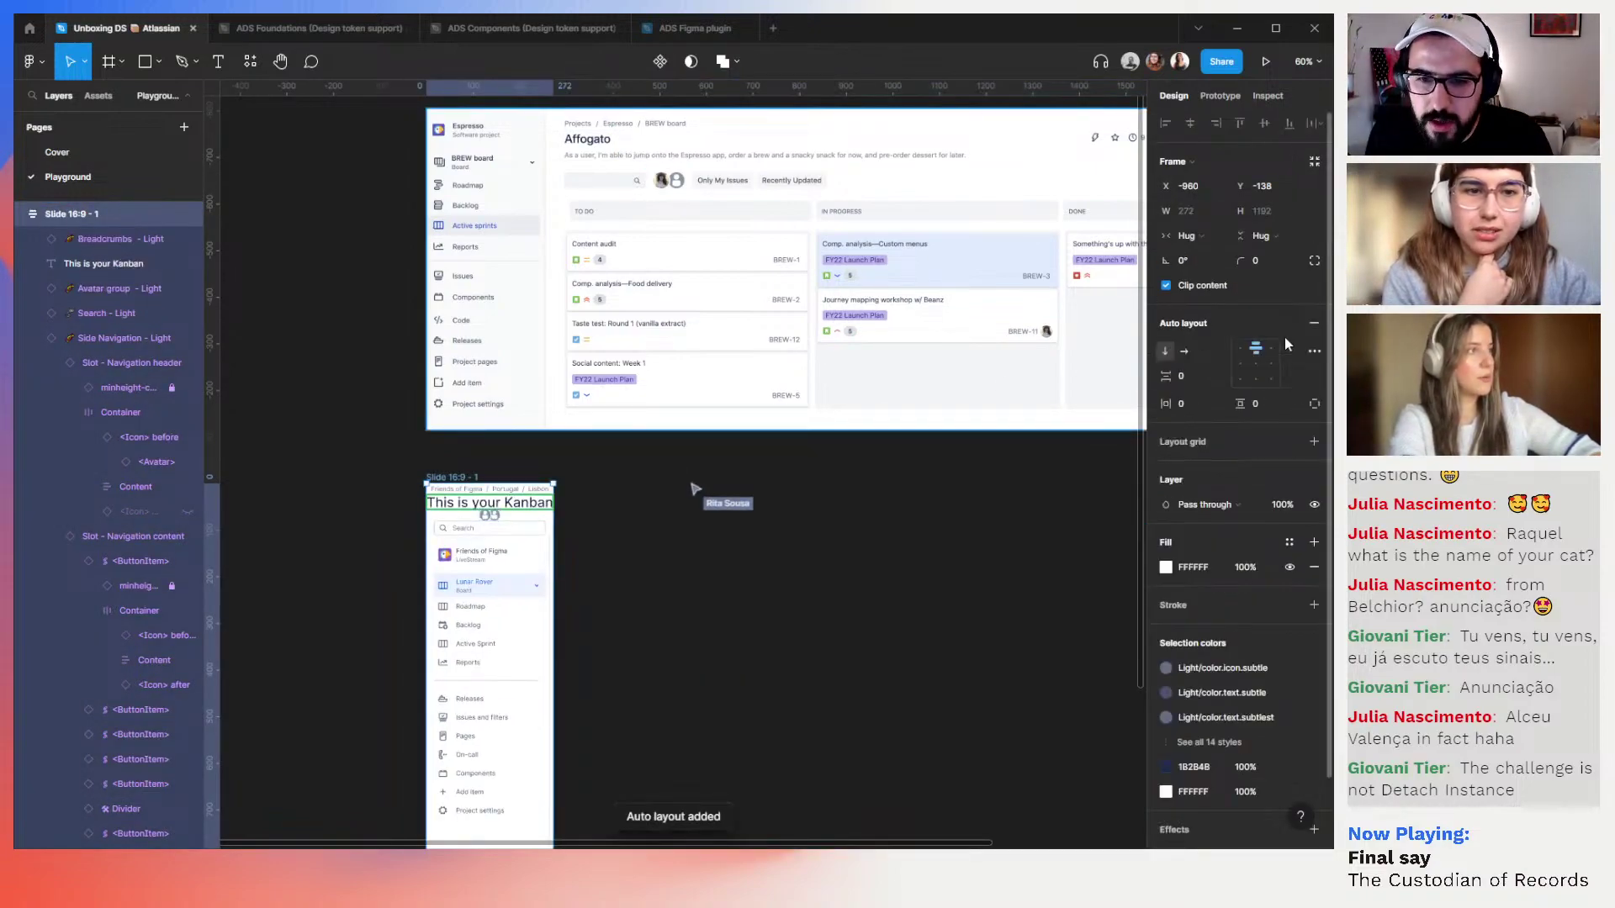
{"action": "key", "text": "ctrl+z"}
{"action": "left_click", "coordinate": [1288, 338]}
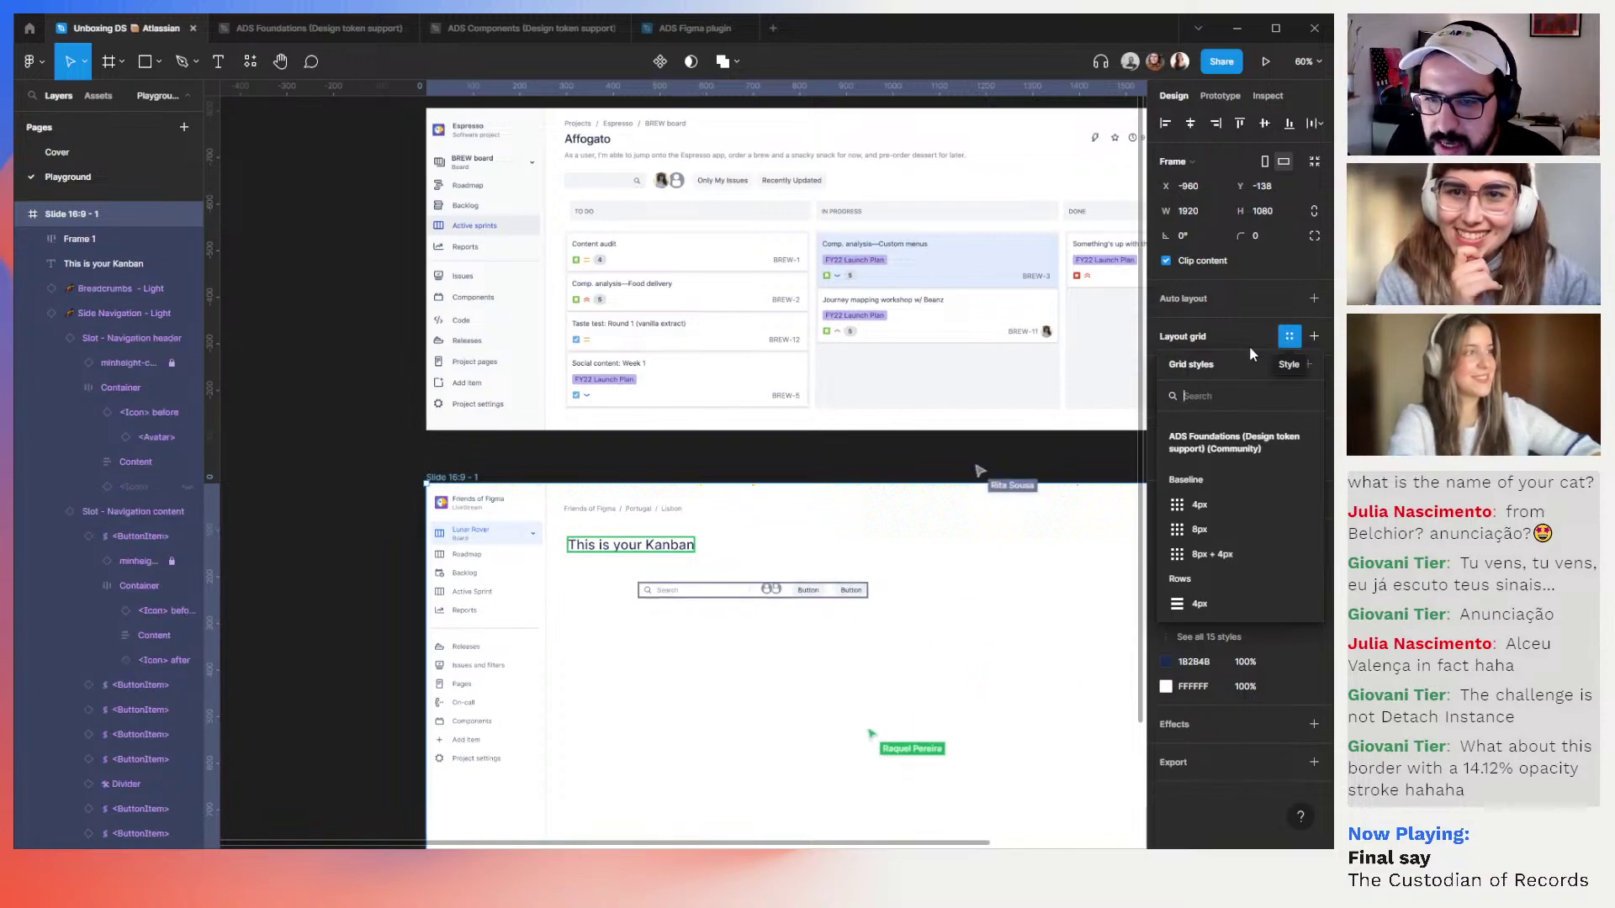
Inspect the divider line between Reports and Releases in the side navigation, then deselect
{"action": "left_click", "coordinate": [538, 505]}
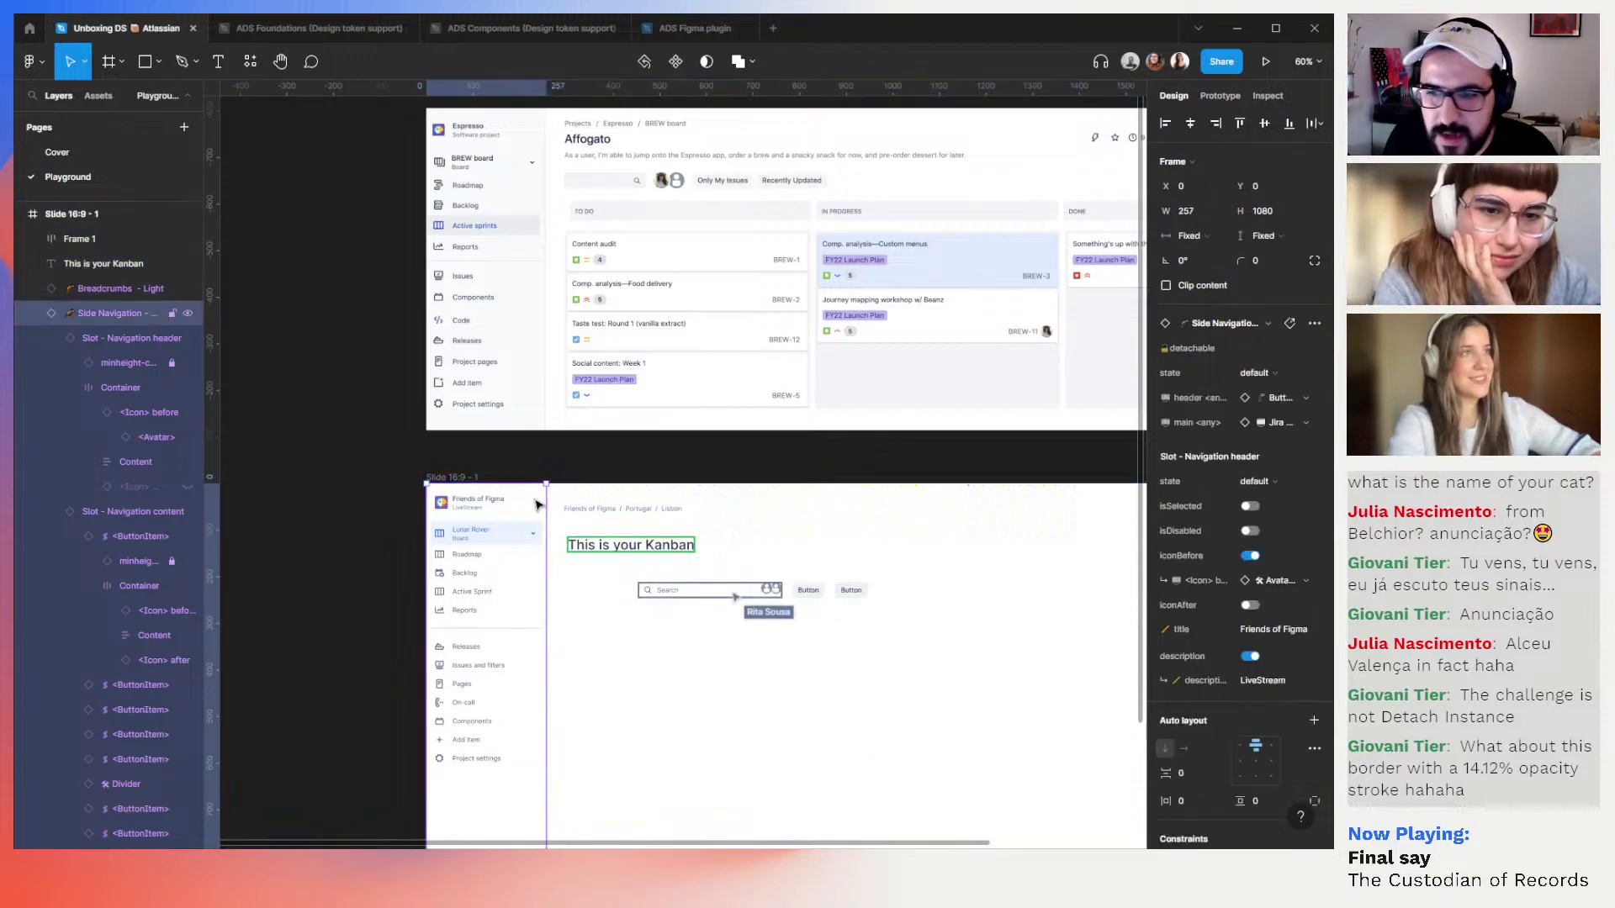
{"action": "scroll", "coordinate": [520, 608], "scroll_direction": "up", "scroll_amount": 5}
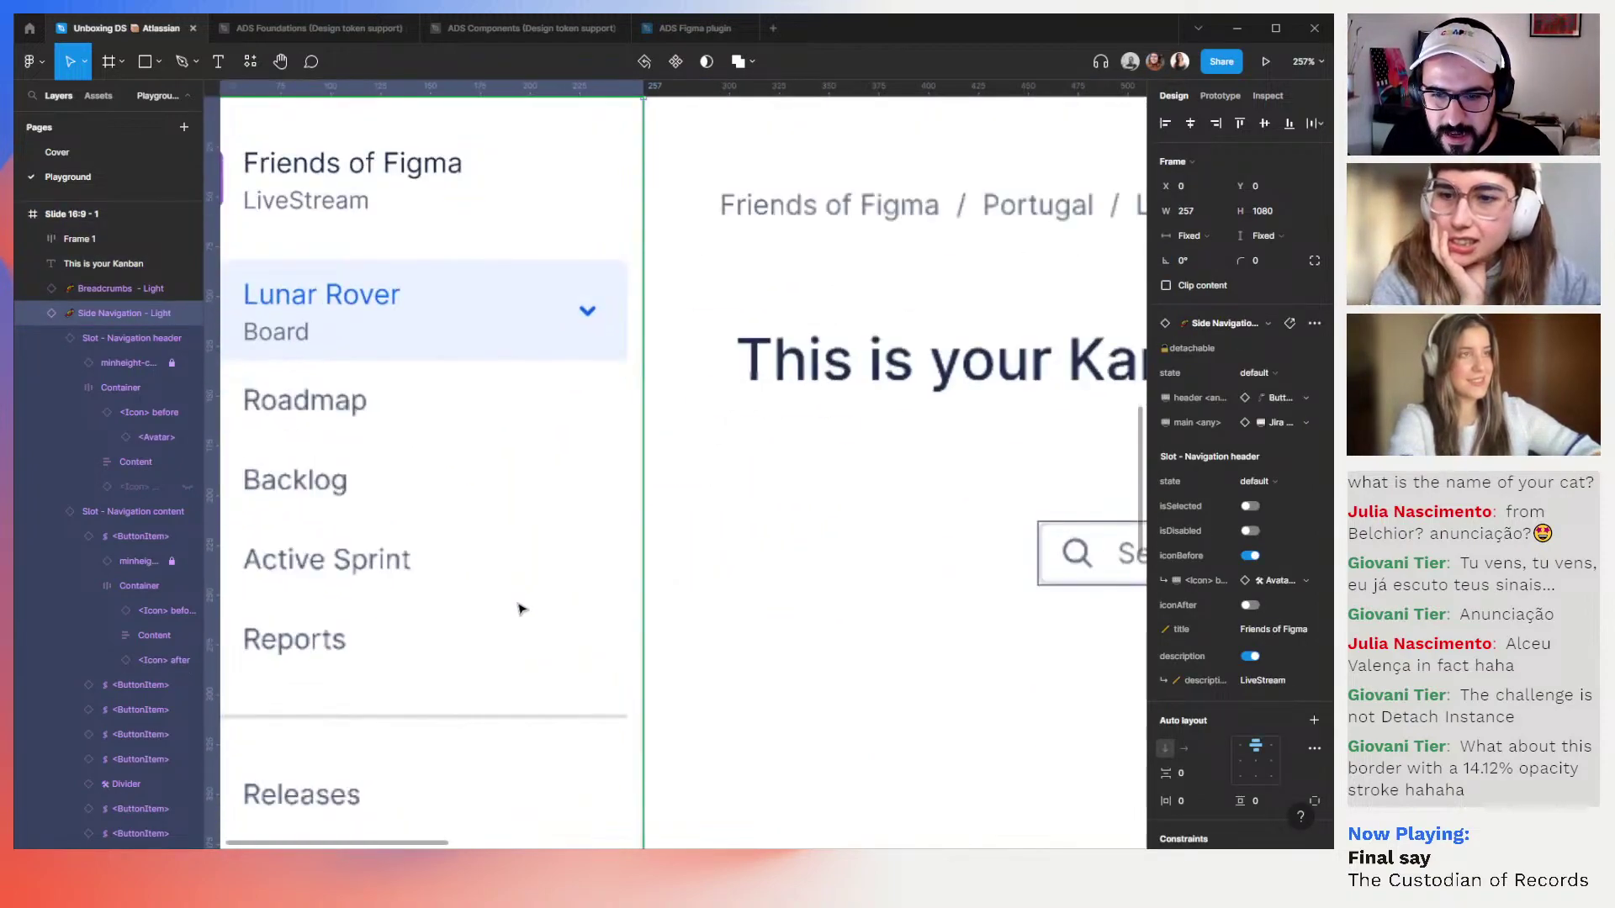
{"action": "left_click", "coordinate": [530, 719], "text": "ctrl"}
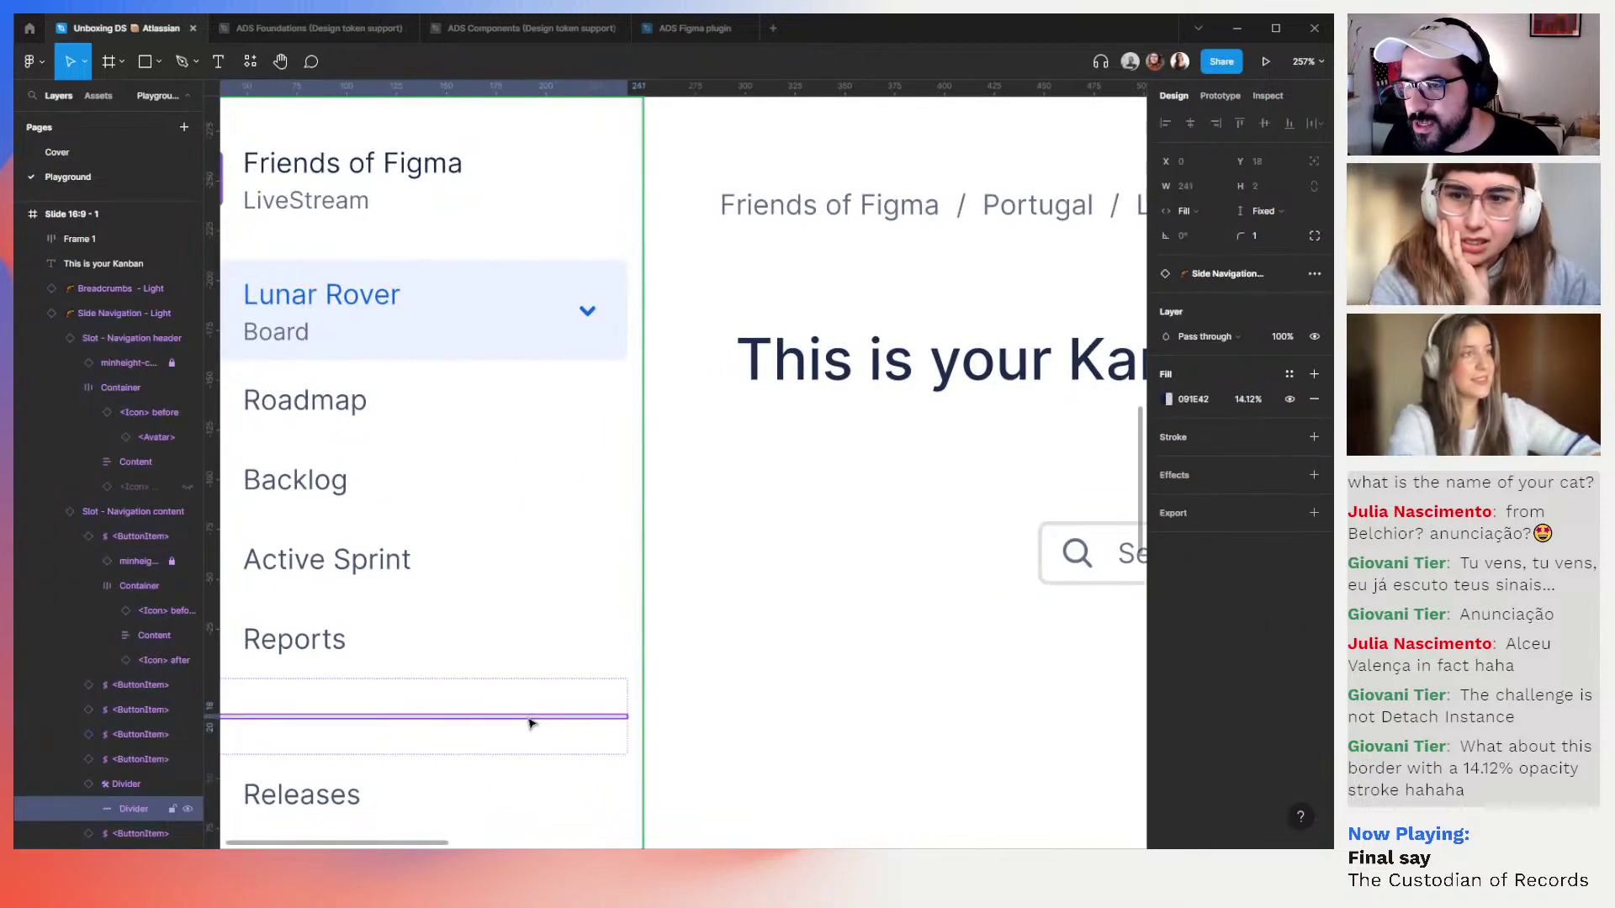
{"action": "scroll", "coordinate": [696, 609], "scroll_direction": "down", "scroll_amount": 10}
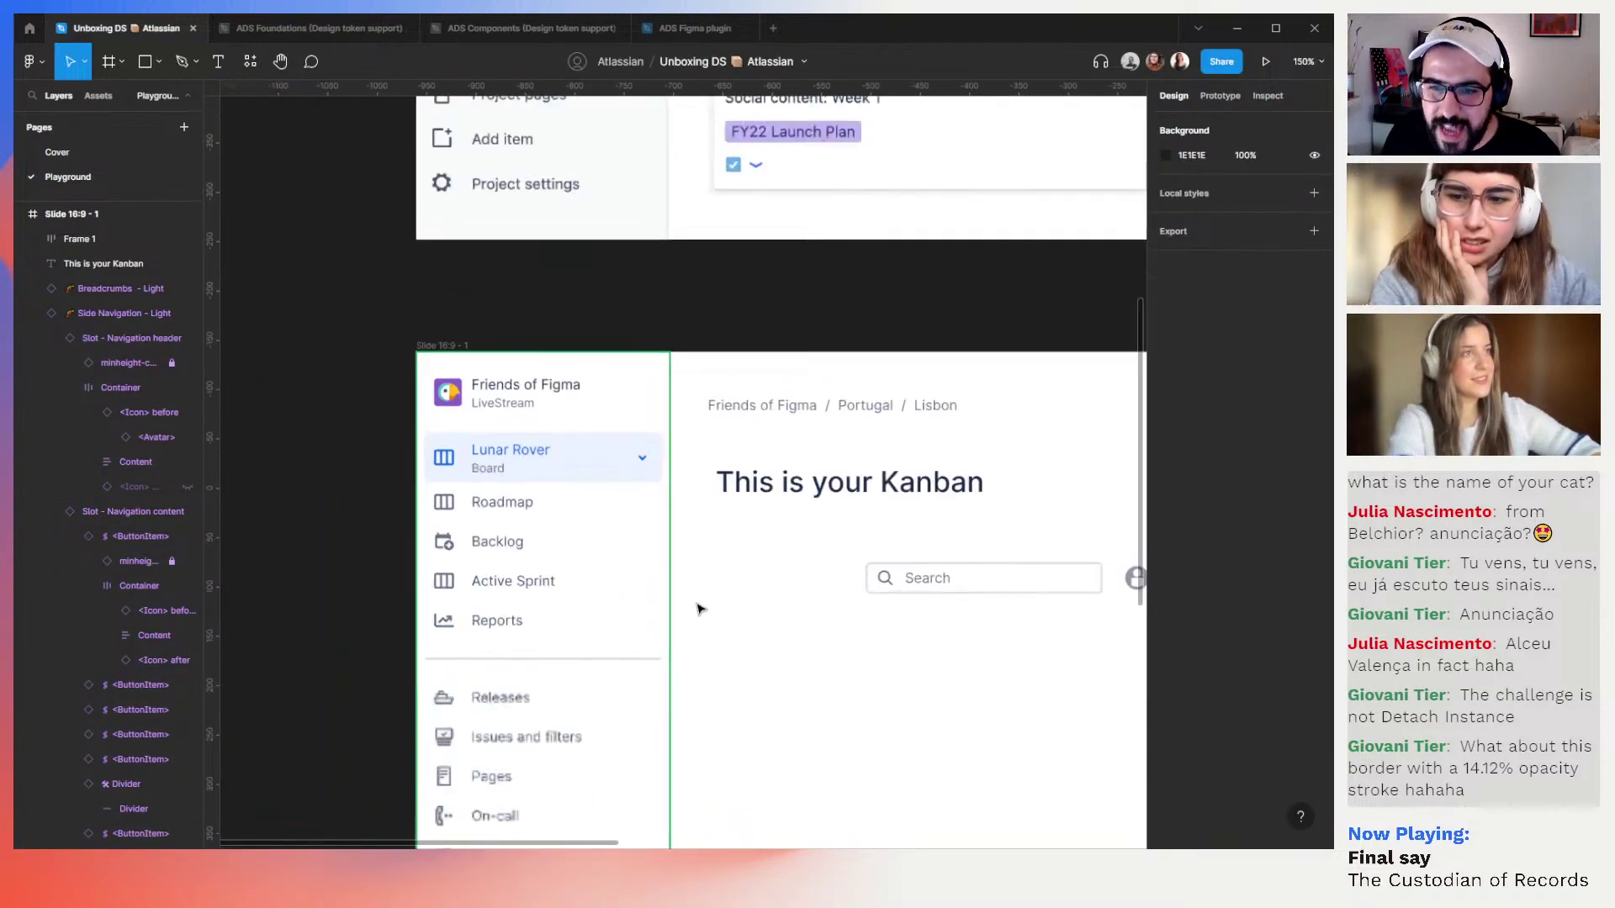
{"action": "scroll", "coordinate": [786, 469], "scroll_direction": "up", "scroll_amount": 2}
{"action": "left_click_drag", "start_coordinate": [801, 433], "coordinate": [678, 399]}
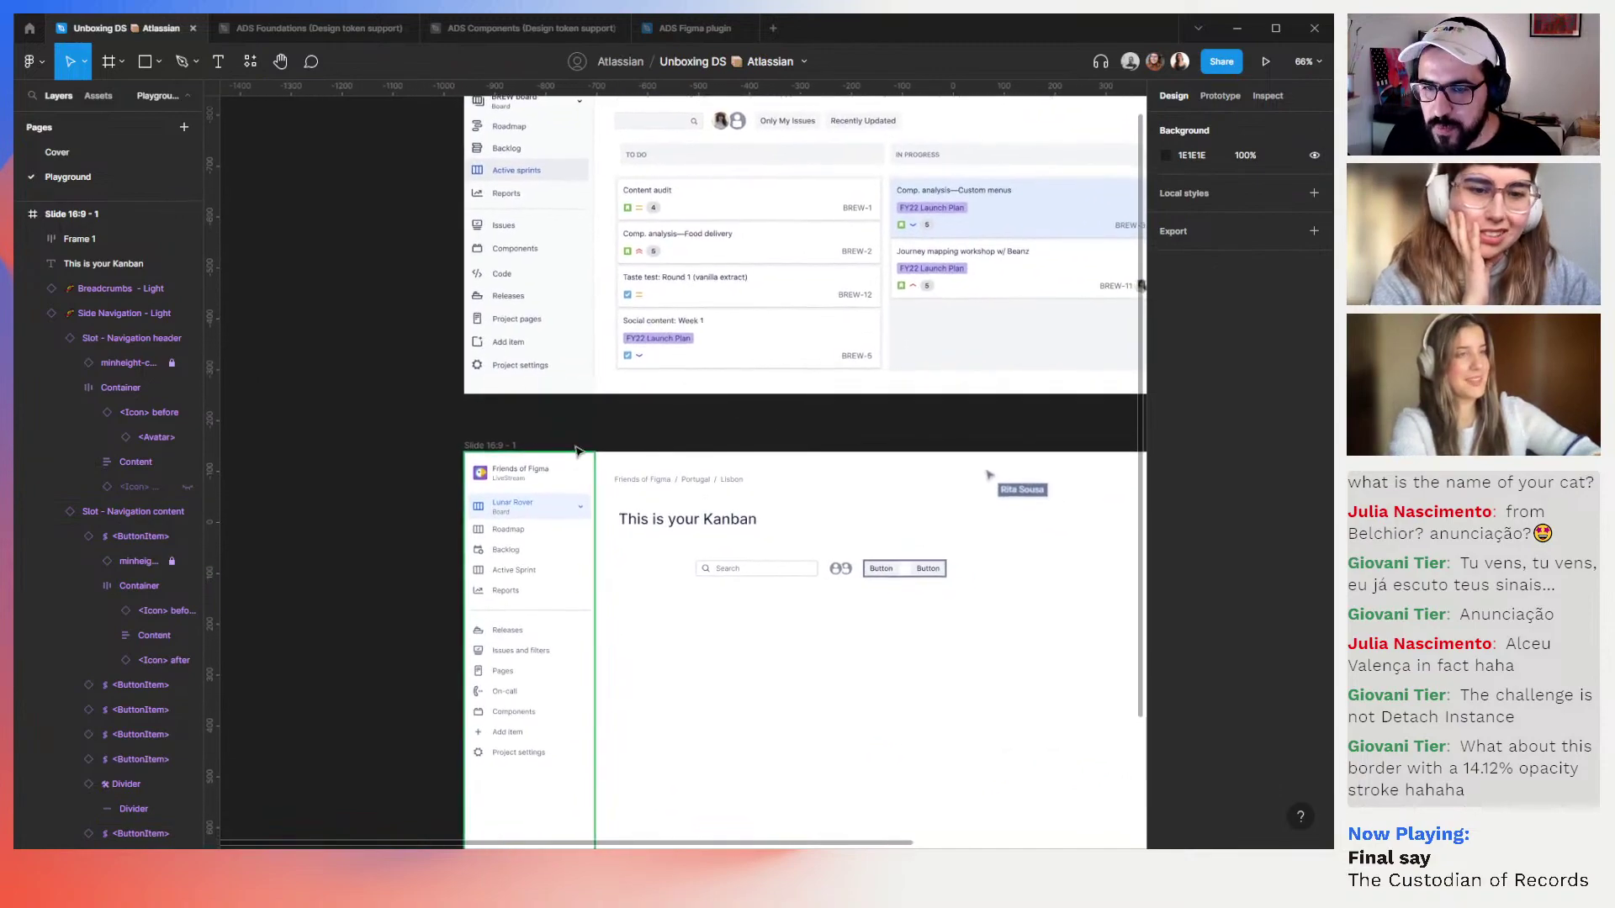
Apply the Baseline / 8px grid style to the slide frame, then switch it to Baseline / 8px + 4px
{"action": "key", "text": "Tab"}
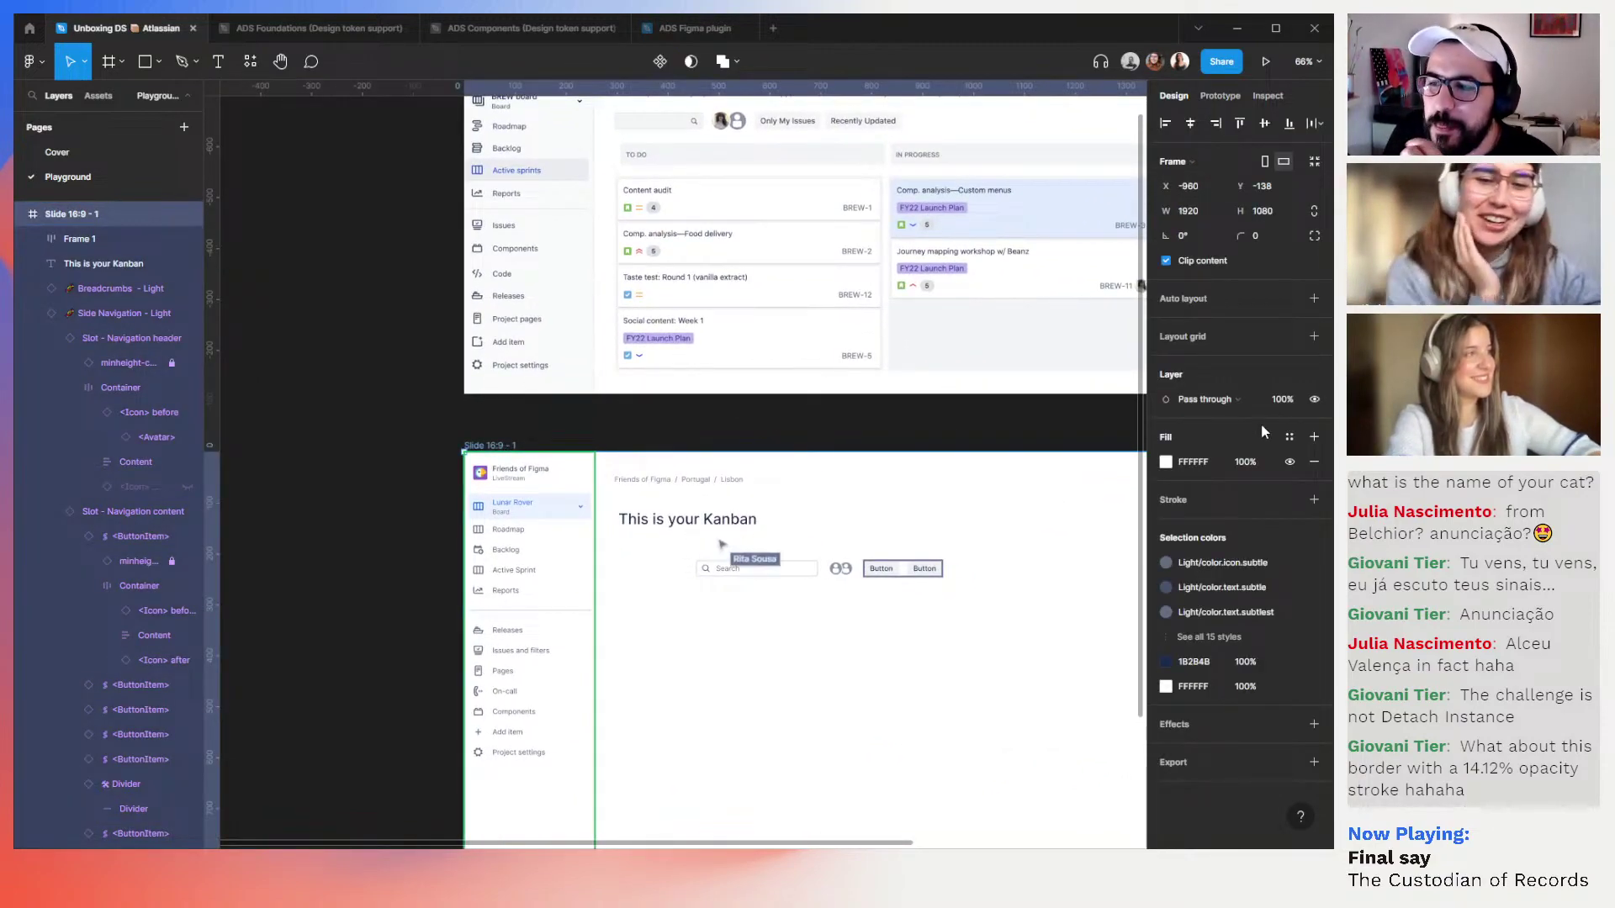
{"action": "left_click", "coordinate": [1289, 336]}
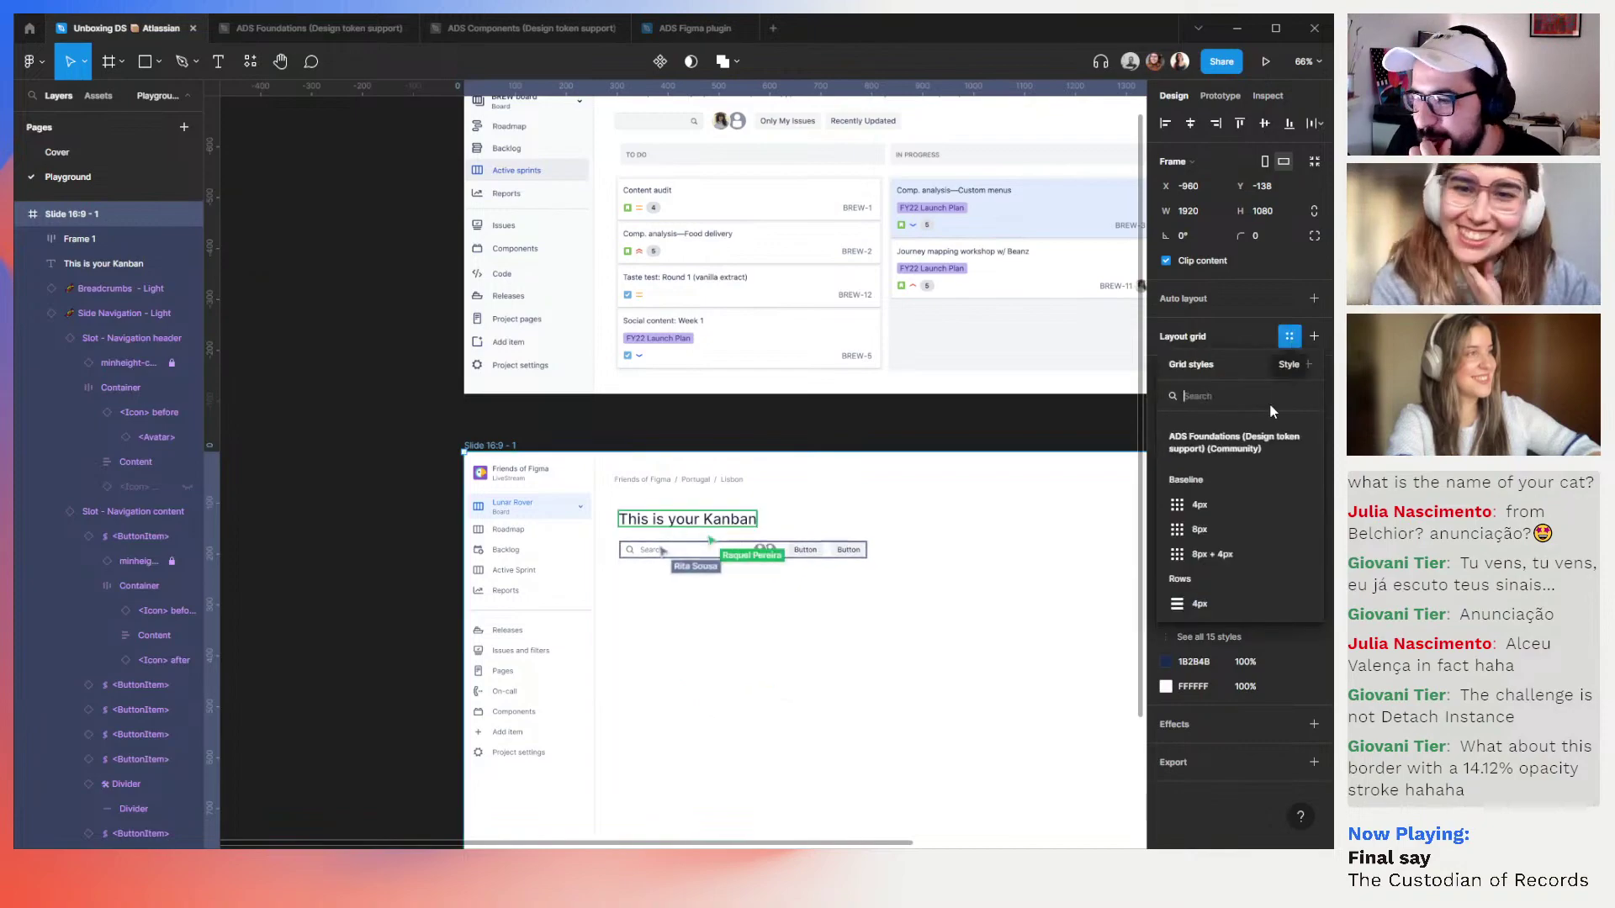
{"action": "left_click", "coordinate": [1204, 526]}
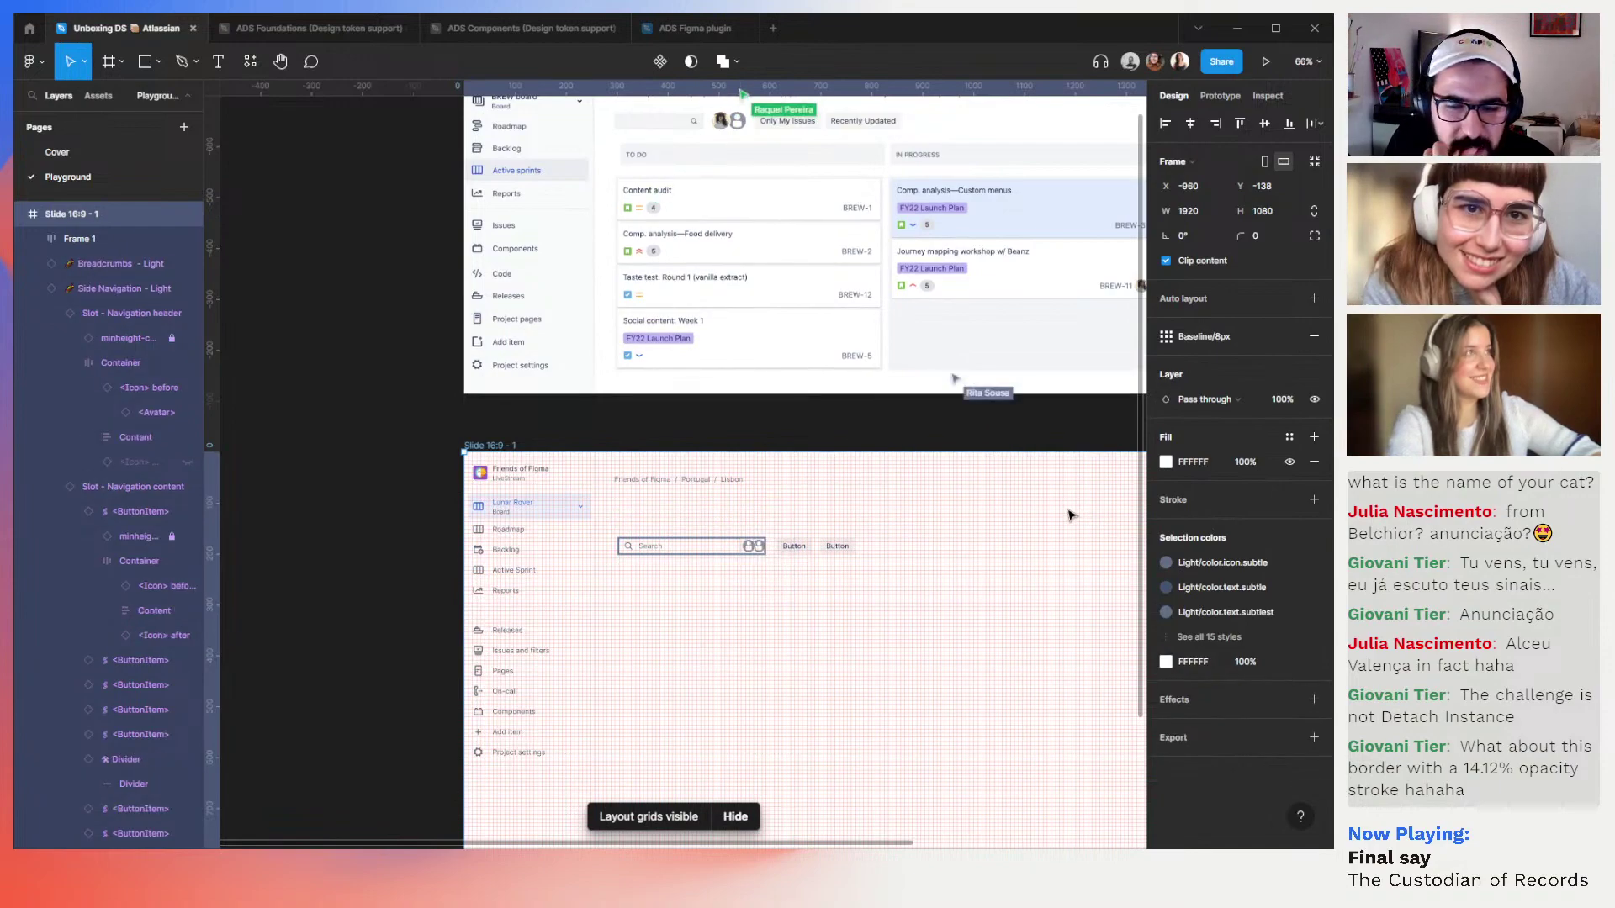
{"action": "left_click", "coordinate": [1219, 338]}
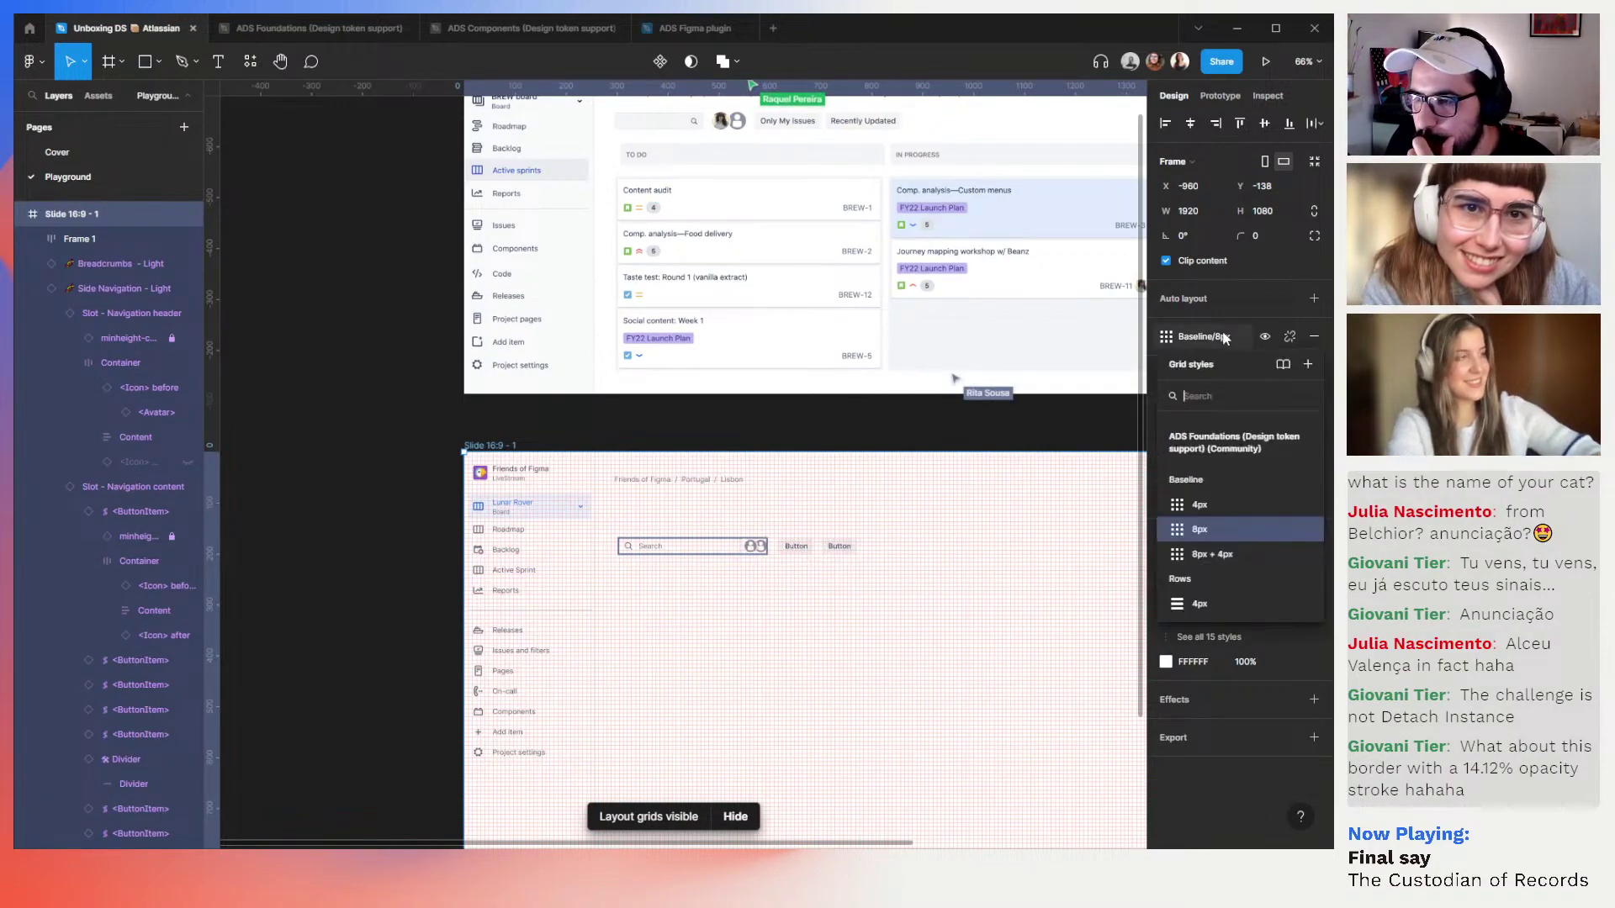
{"action": "left_click", "coordinate": [1213, 553]}
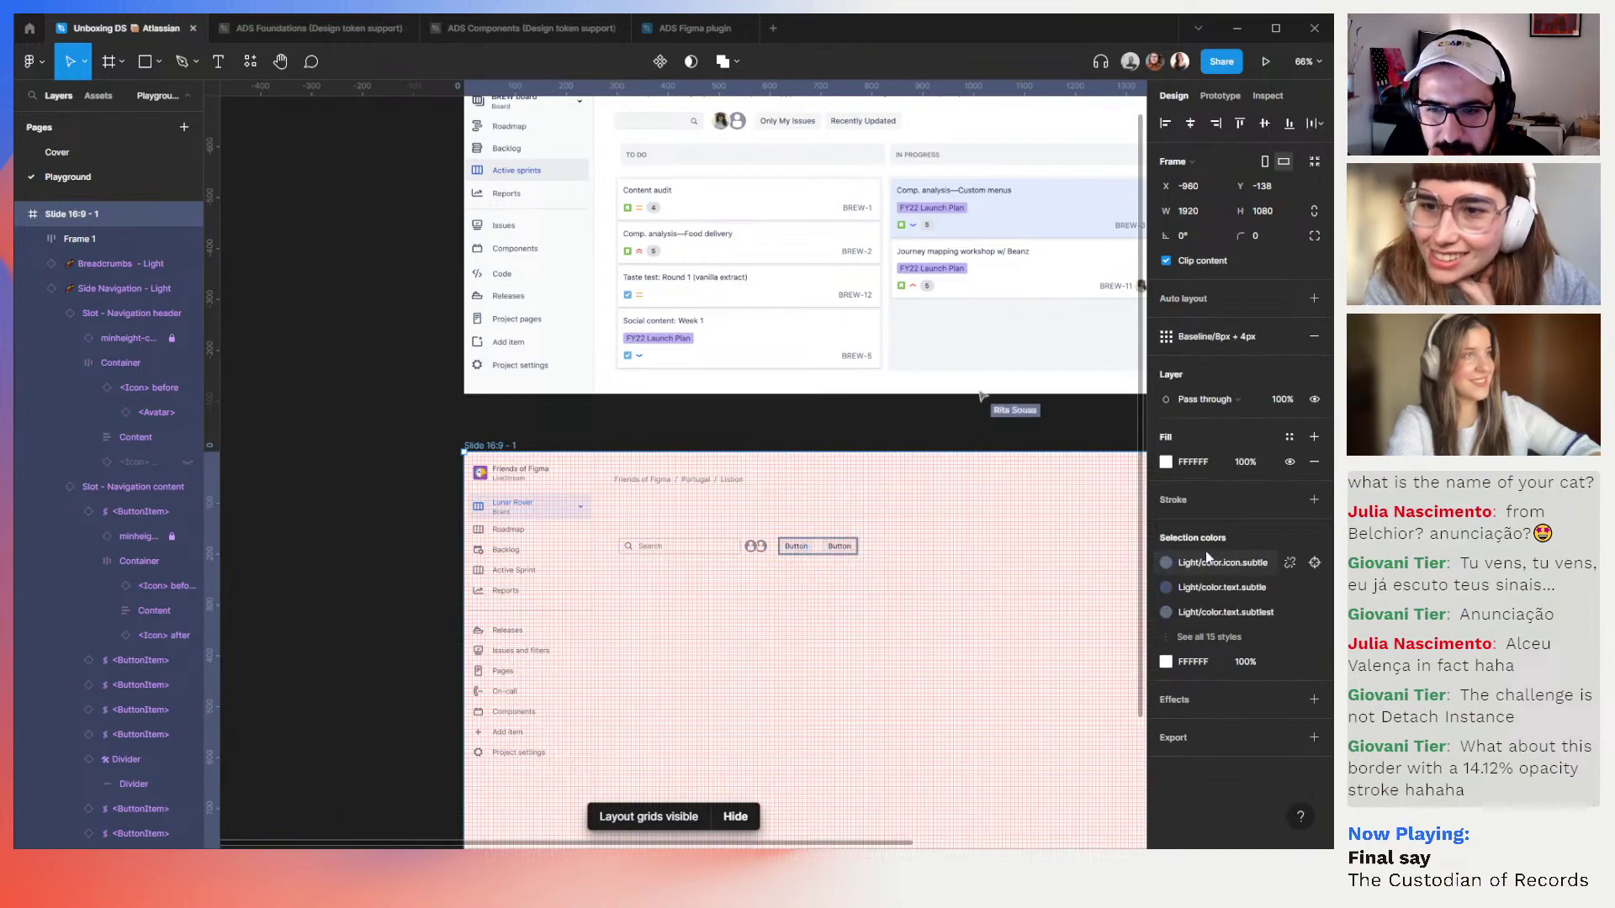
Try the Baseline / 4px grid style on the slide frame, then switch back to Baseline / 8px
{"action": "left_click", "coordinate": [1231, 338]}
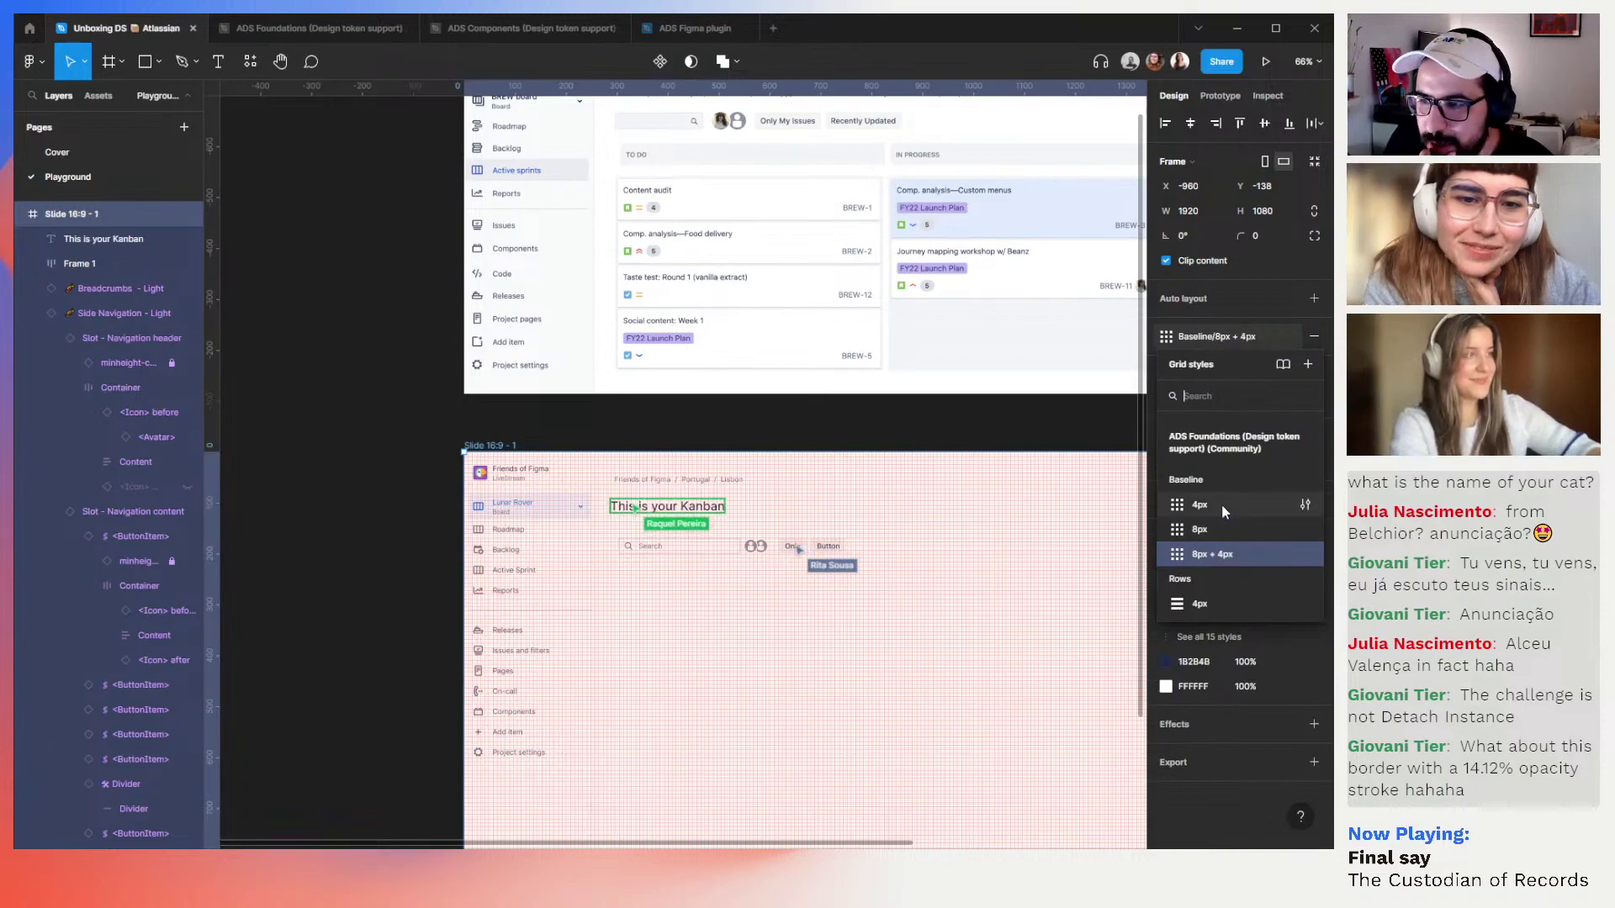
{"action": "left_click", "coordinate": [1221, 505]}
{"action": "left_click", "coordinate": [1209, 338]}
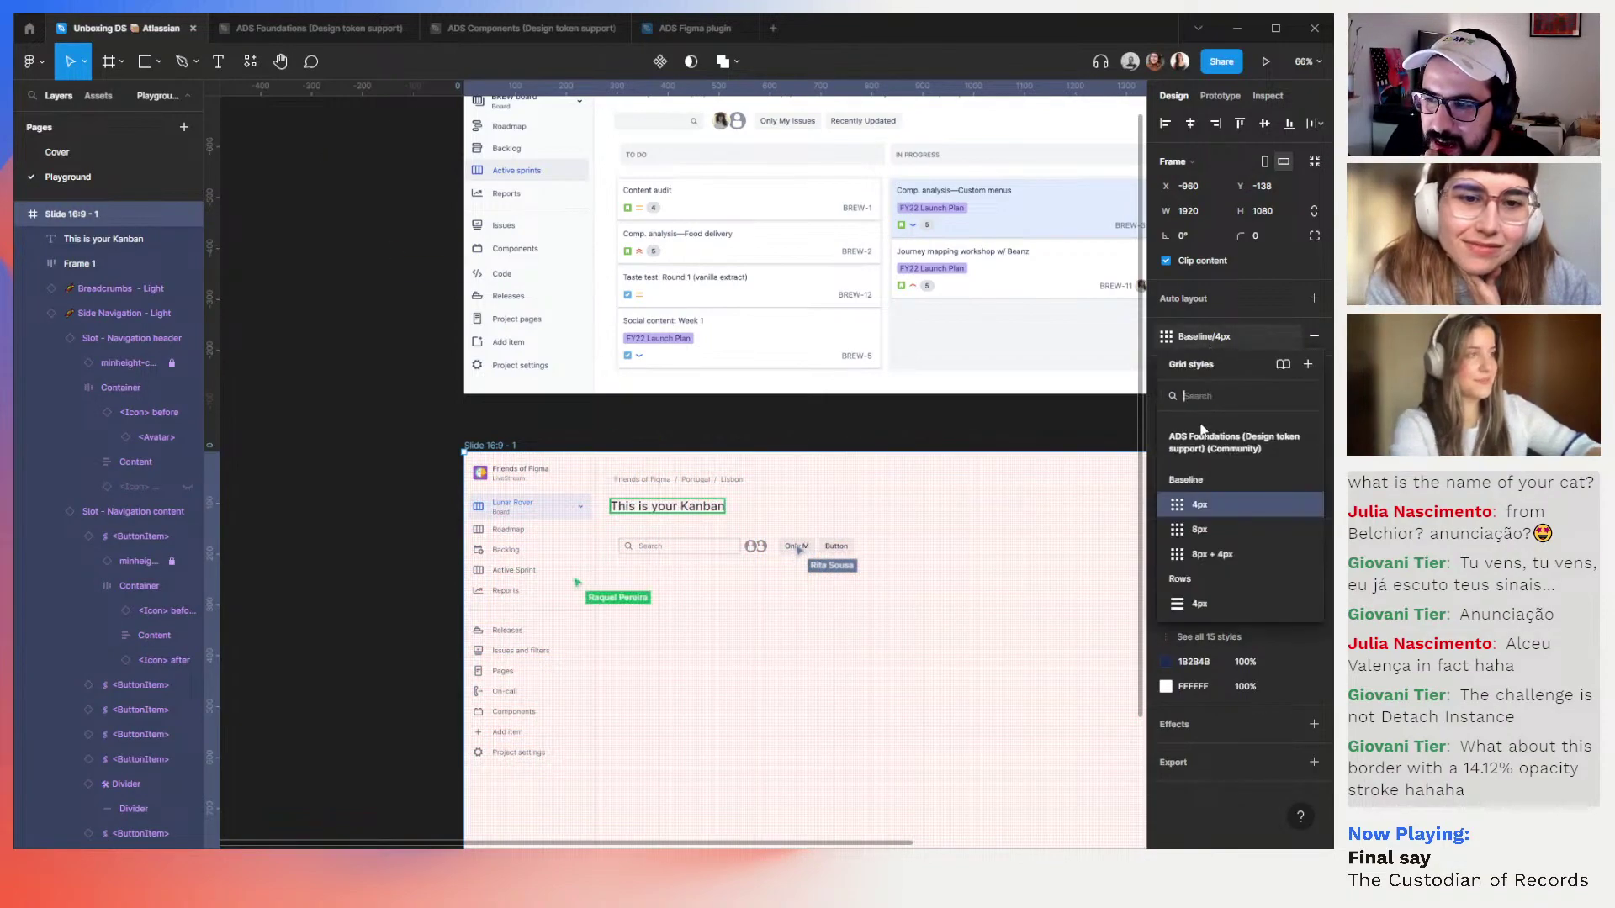
{"action": "left_click", "coordinate": [1205, 537]}
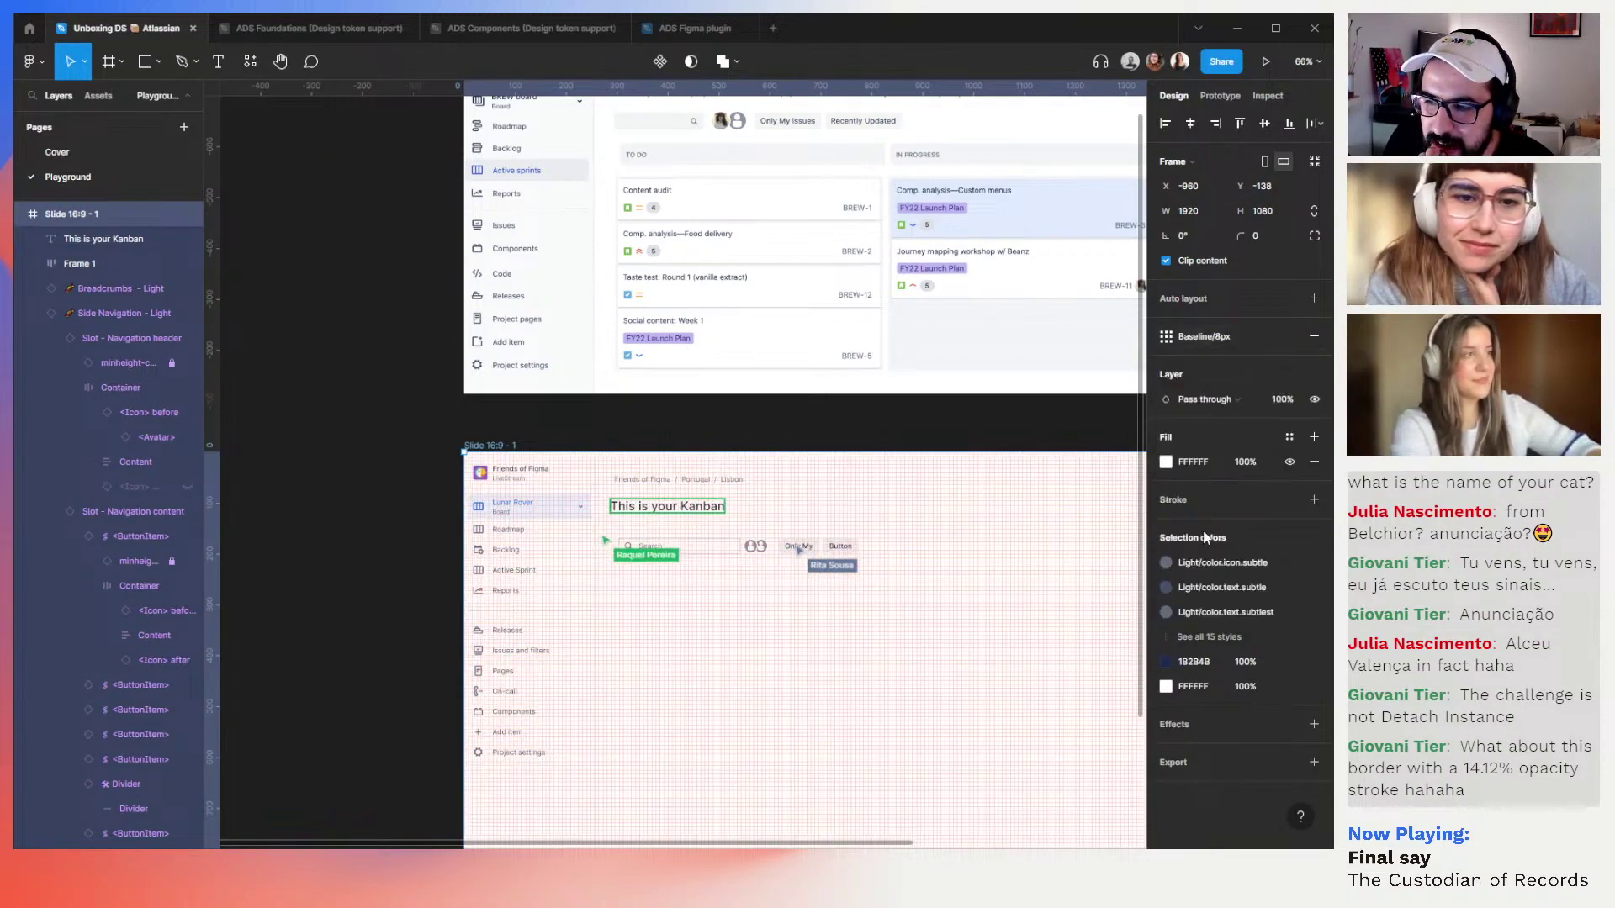
Change the slide frame's layout grid to the Rows / 4px style and deselect the frame
{"action": "left_click", "coordinate": [1209, 338]}
{"action": "left_click", "coordinate": [1196, 605]}
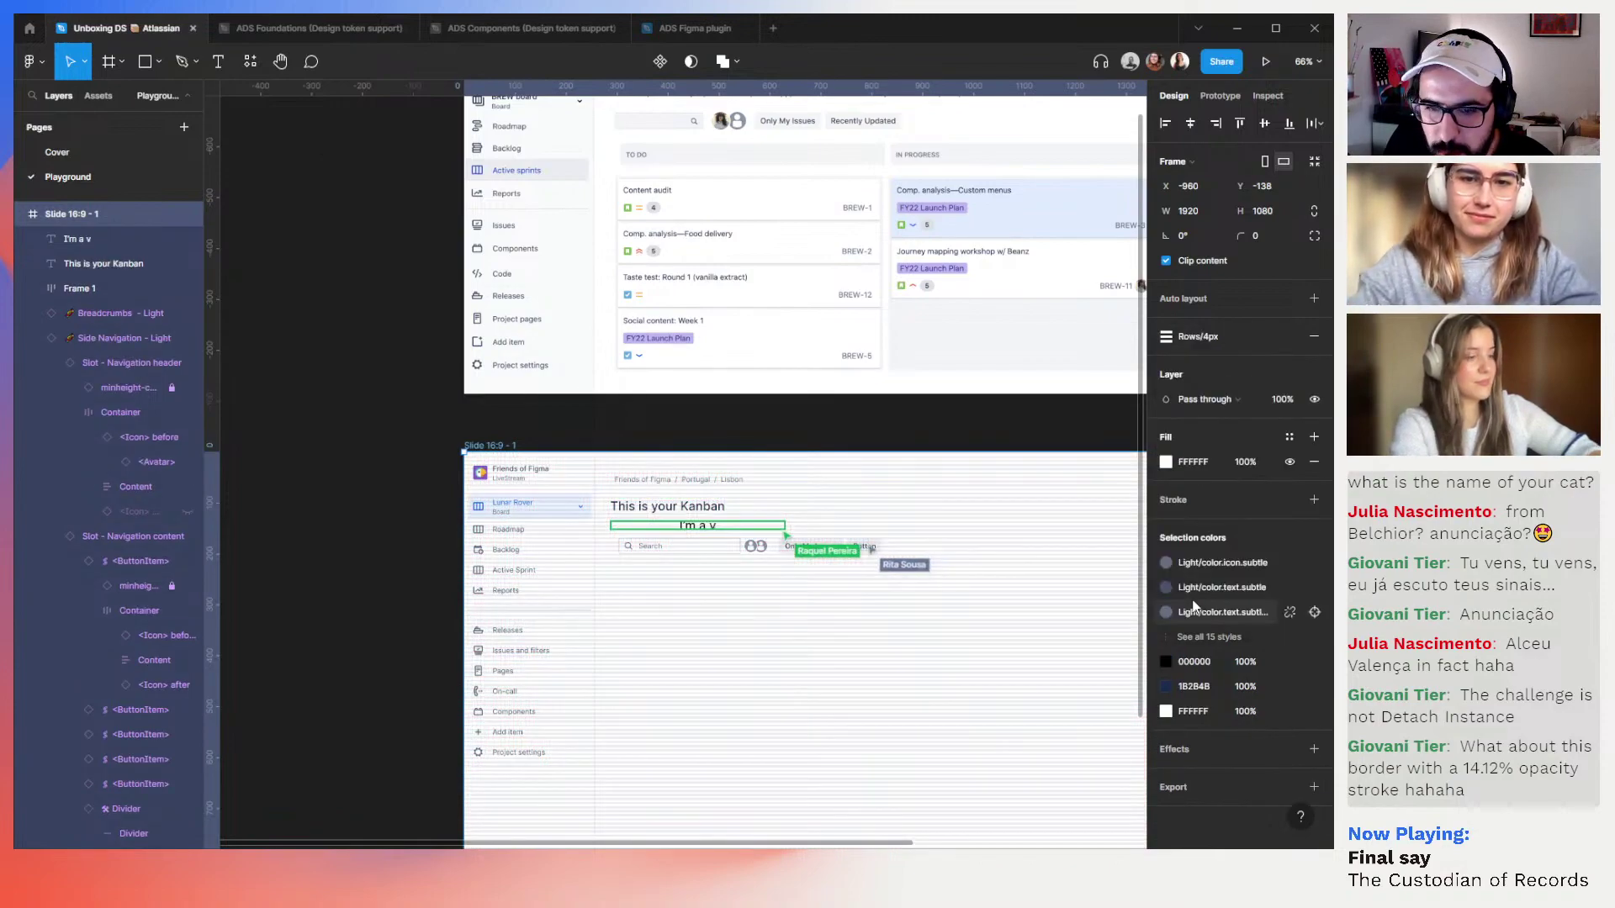
{"action": "left_click", "coordinate": [739, 416]}
{"action": "scroll", "coordinate": [525, 461], "scroll_direction": "up", "scroll_amount": 2}
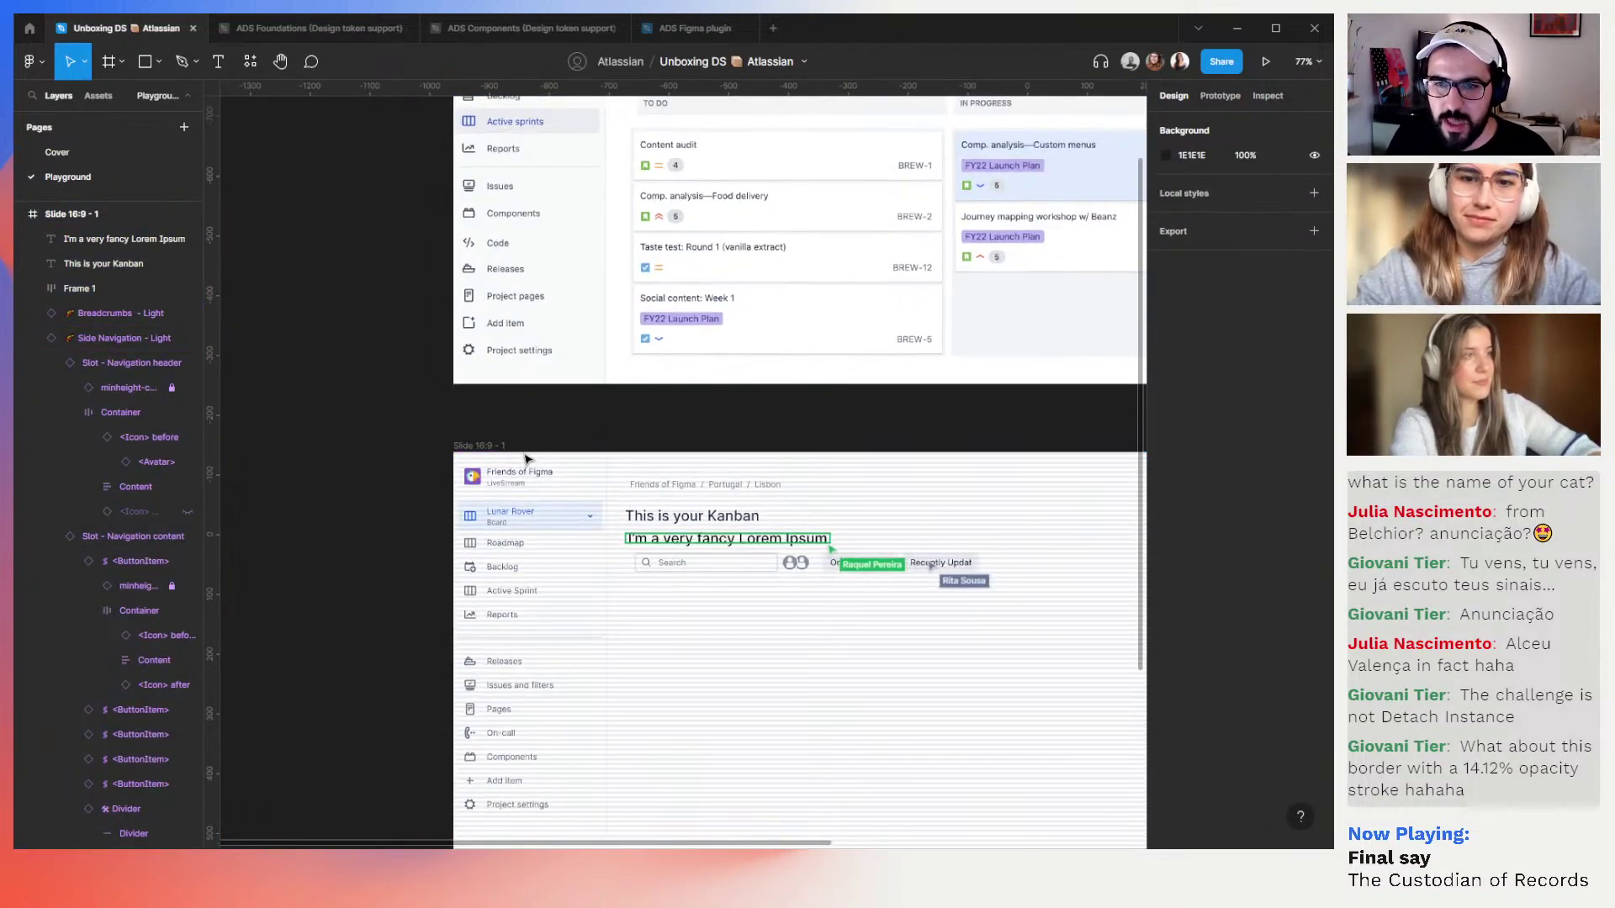
Fill the slide's side navigation with the FAFBFC background colour sampled from the reference sidebar
{"action": "left_click", "coordinate": [562, 530]}
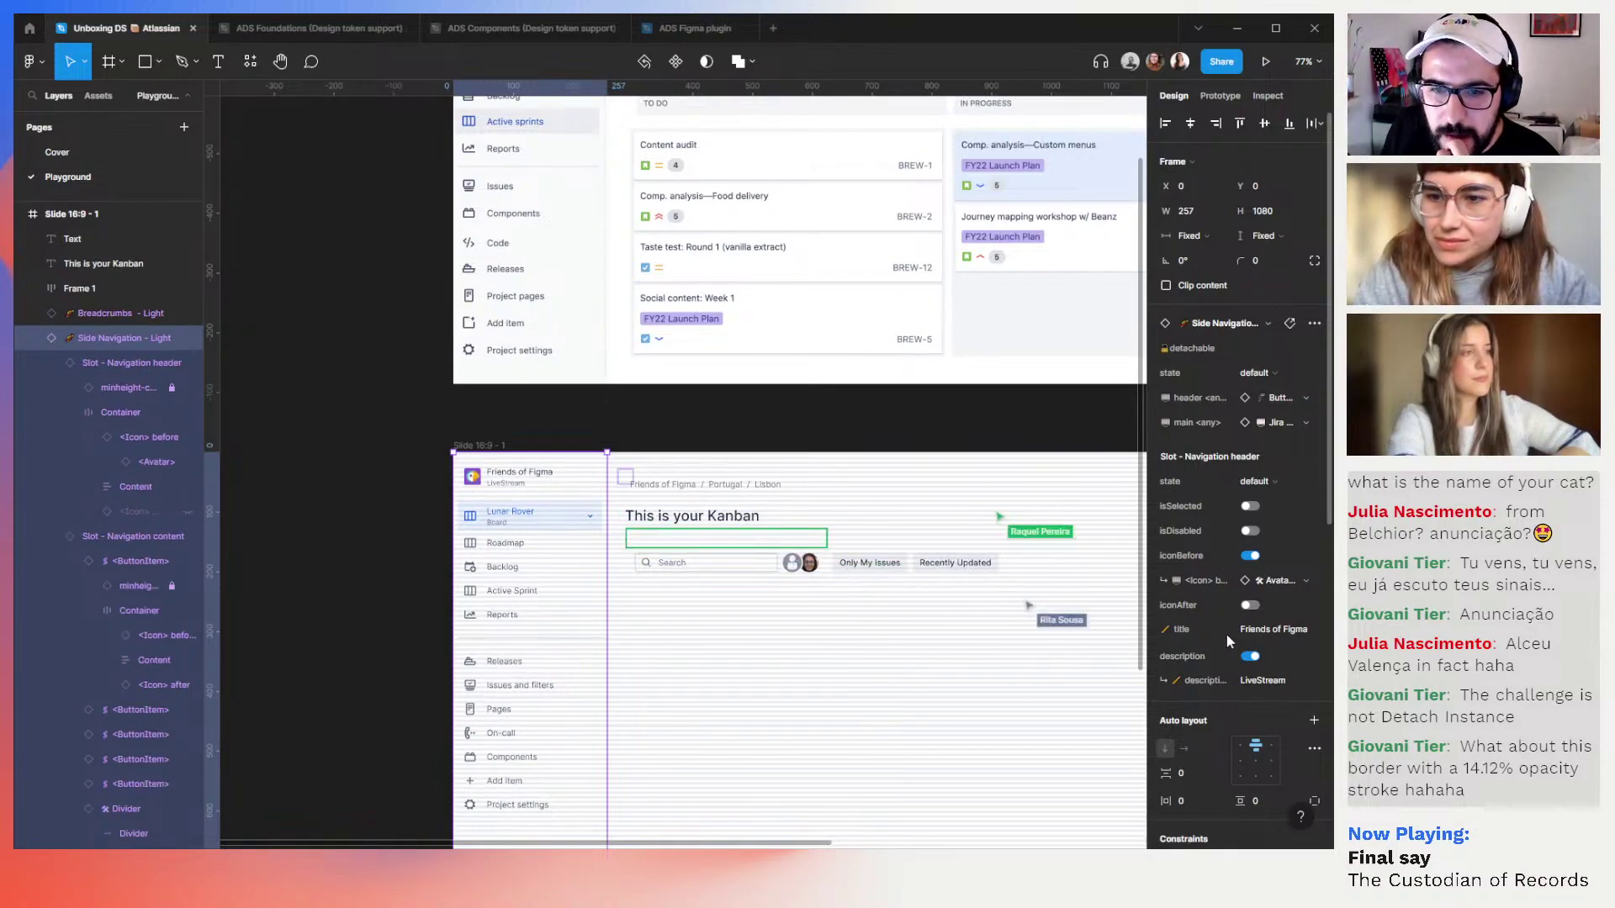
{"action": "scroll", "coordinate": [1233, 663], "scroll_direction": "down", "scroll_amount": 5}
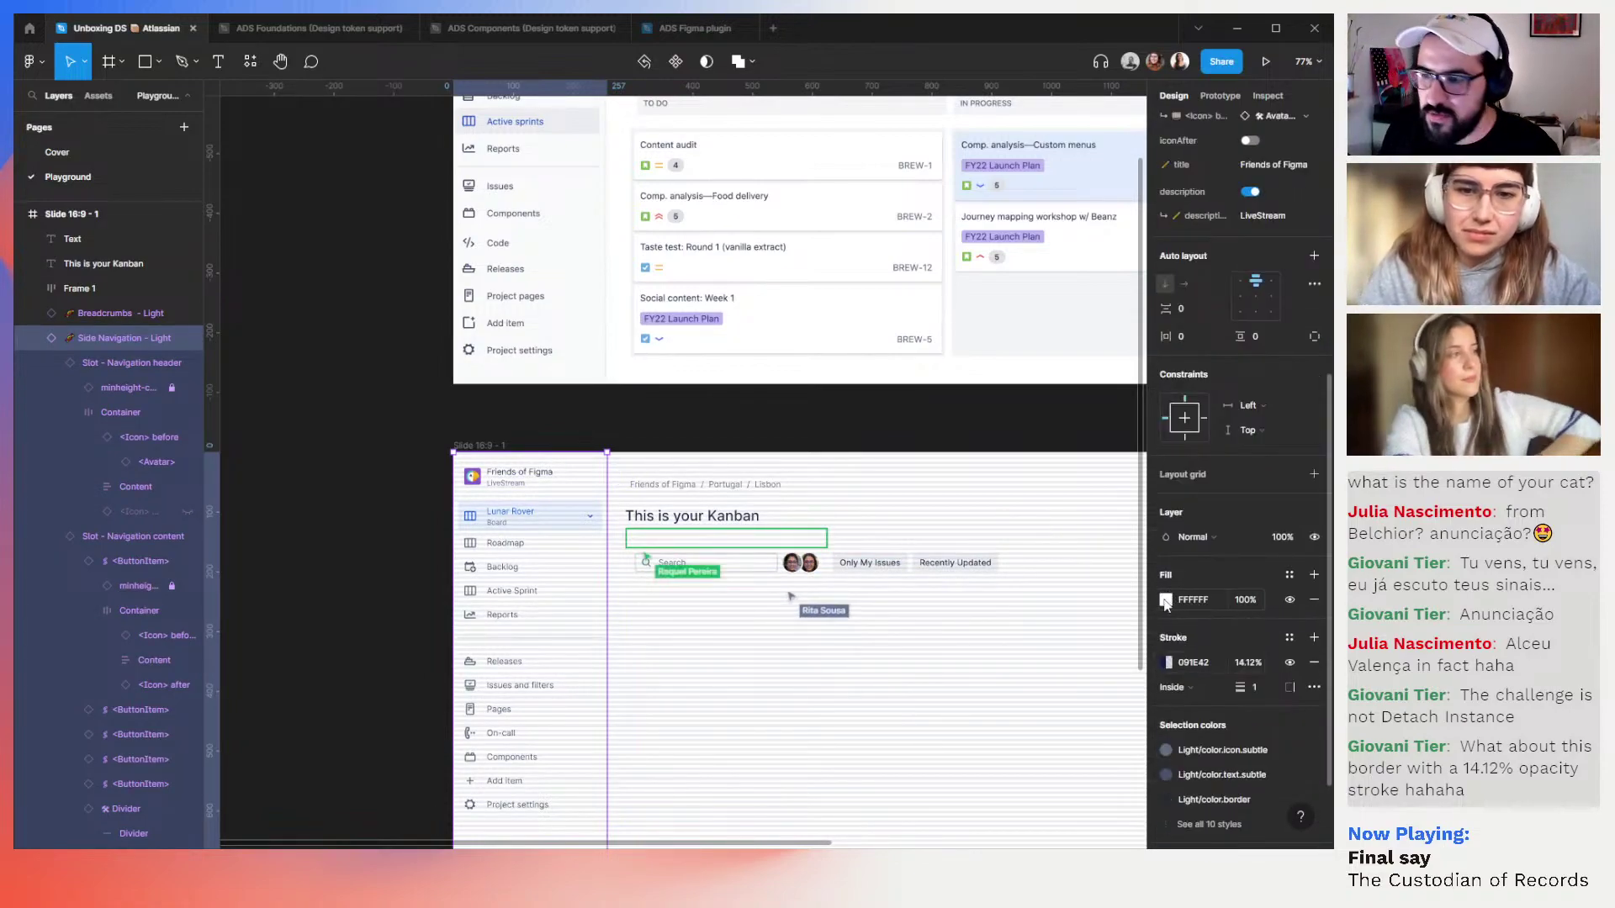
{"action": "left_click", "coordinate": [1166, 600]}
{"action": "left_click", "coordinate": [985, 678]}
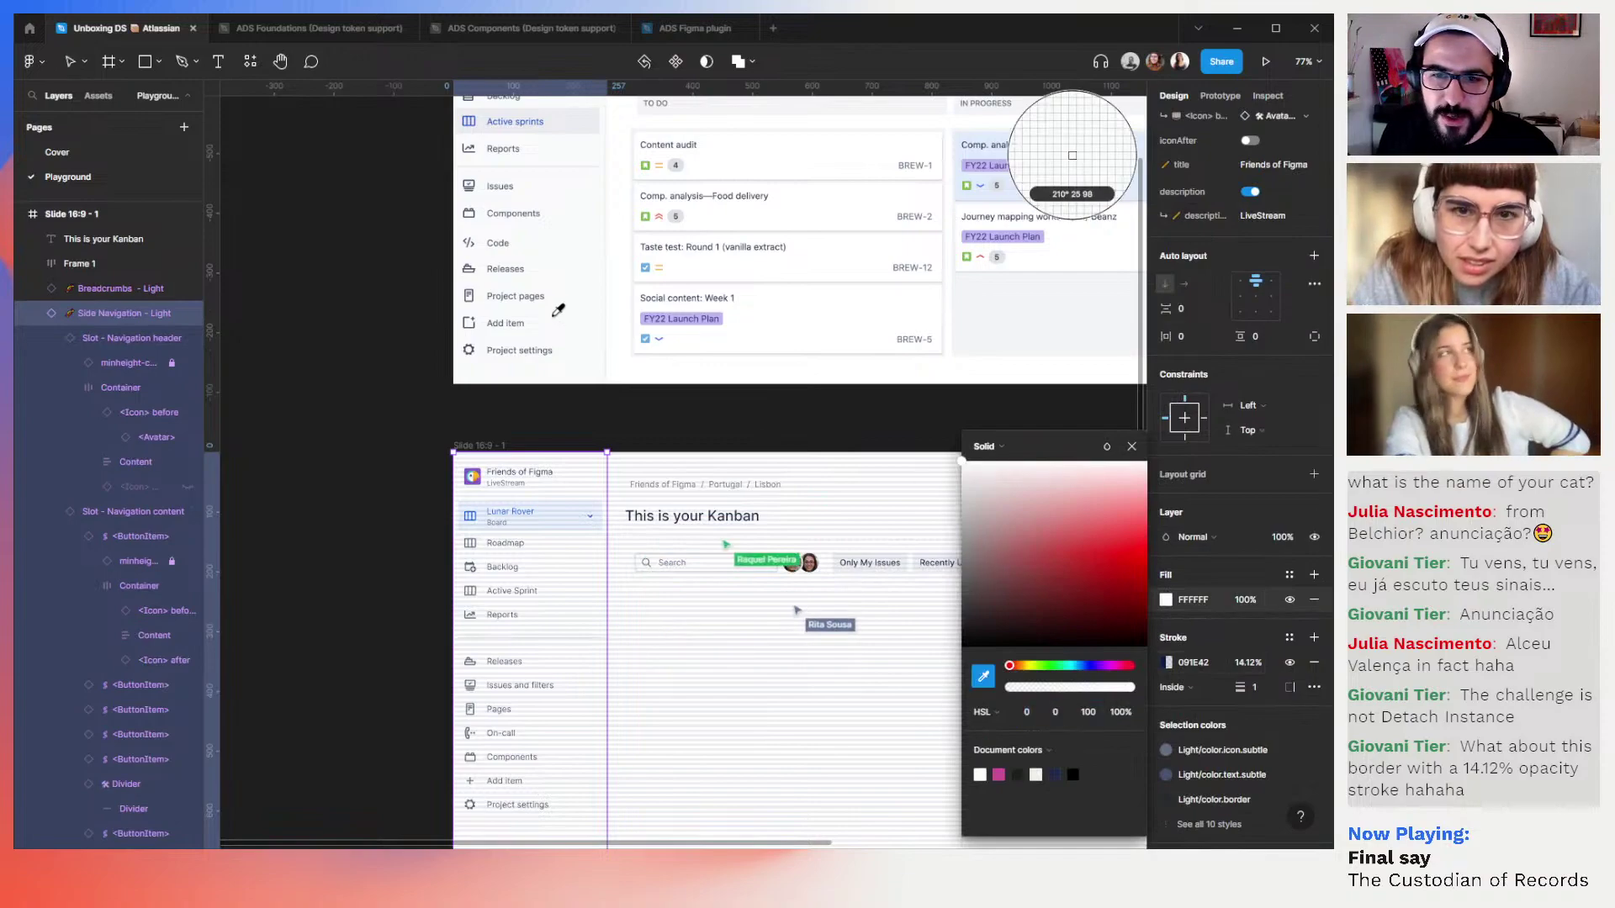
{"action": "left_click", "coordinate": [1068, 187]}
Hide the layout grids and deselect the side navigation
{"action": "key", "text": "ctrl+y"}
{"action": "key", "text": "ctrl+y"}
{"action": "key", "text": "ctrl+shift+4"}
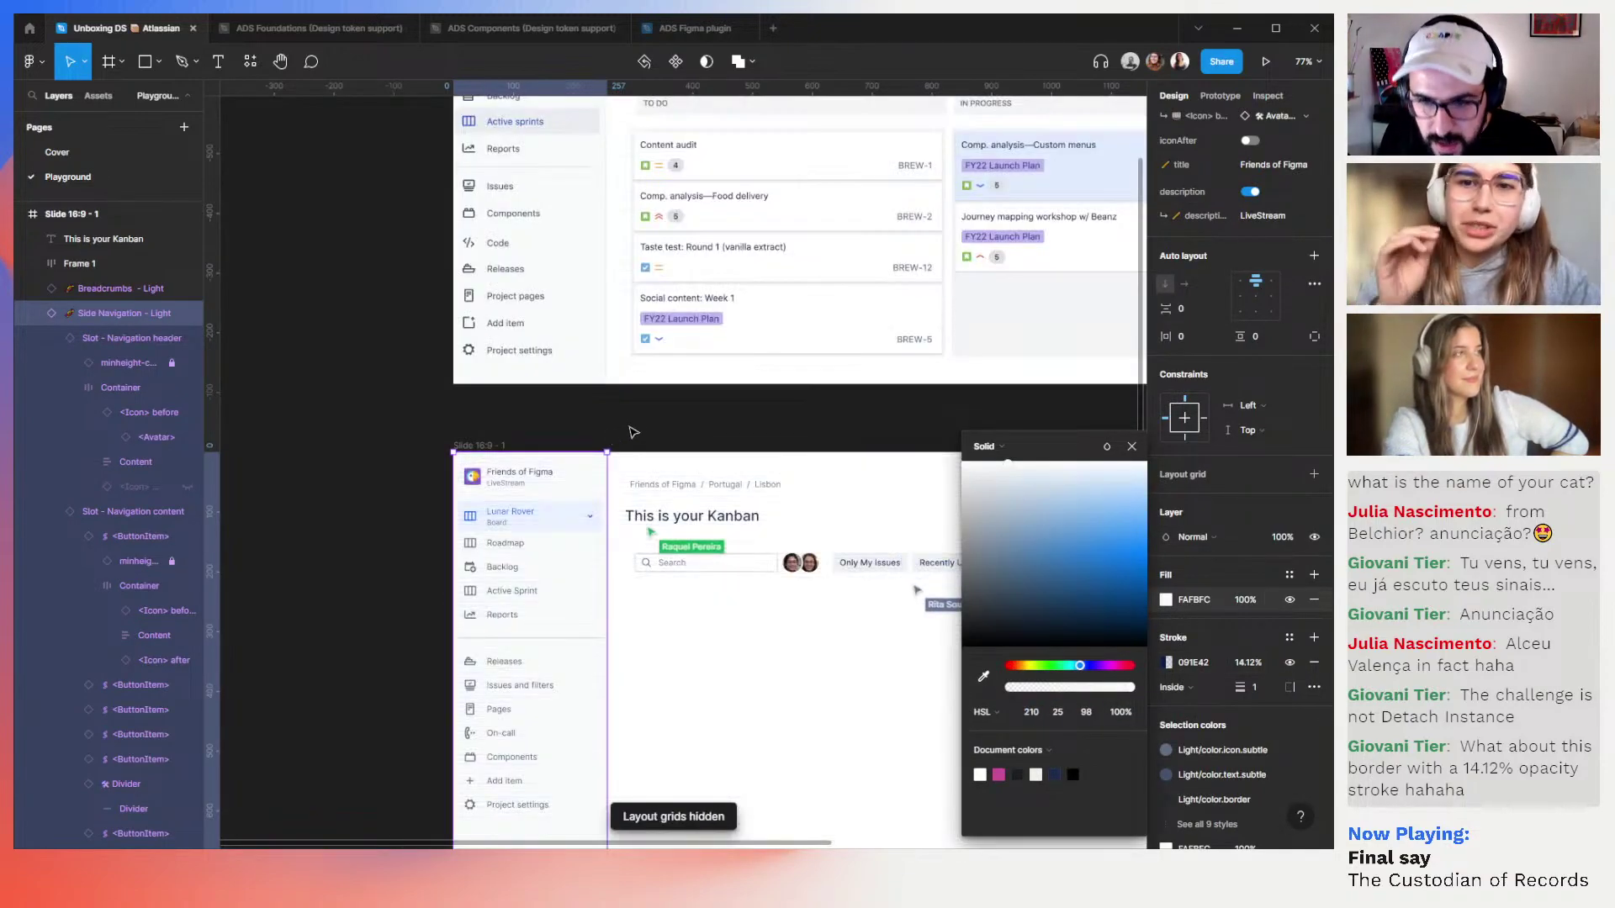
{"action": "left_click", "coordinate": [633, 433]}
Wrap the breadcrumbs and the "This is your Kanban" title in a vertical auto layout aligned top left with 4 spacing
{"action": "left_click_drag", "start_coordinate": [748, 413], "coordinate": [715, 574]}
{"action": "left_click", "coordinate": [716, 605]}
{"action": "left_click", "coordinate": [706, 639], "text": "shift"}
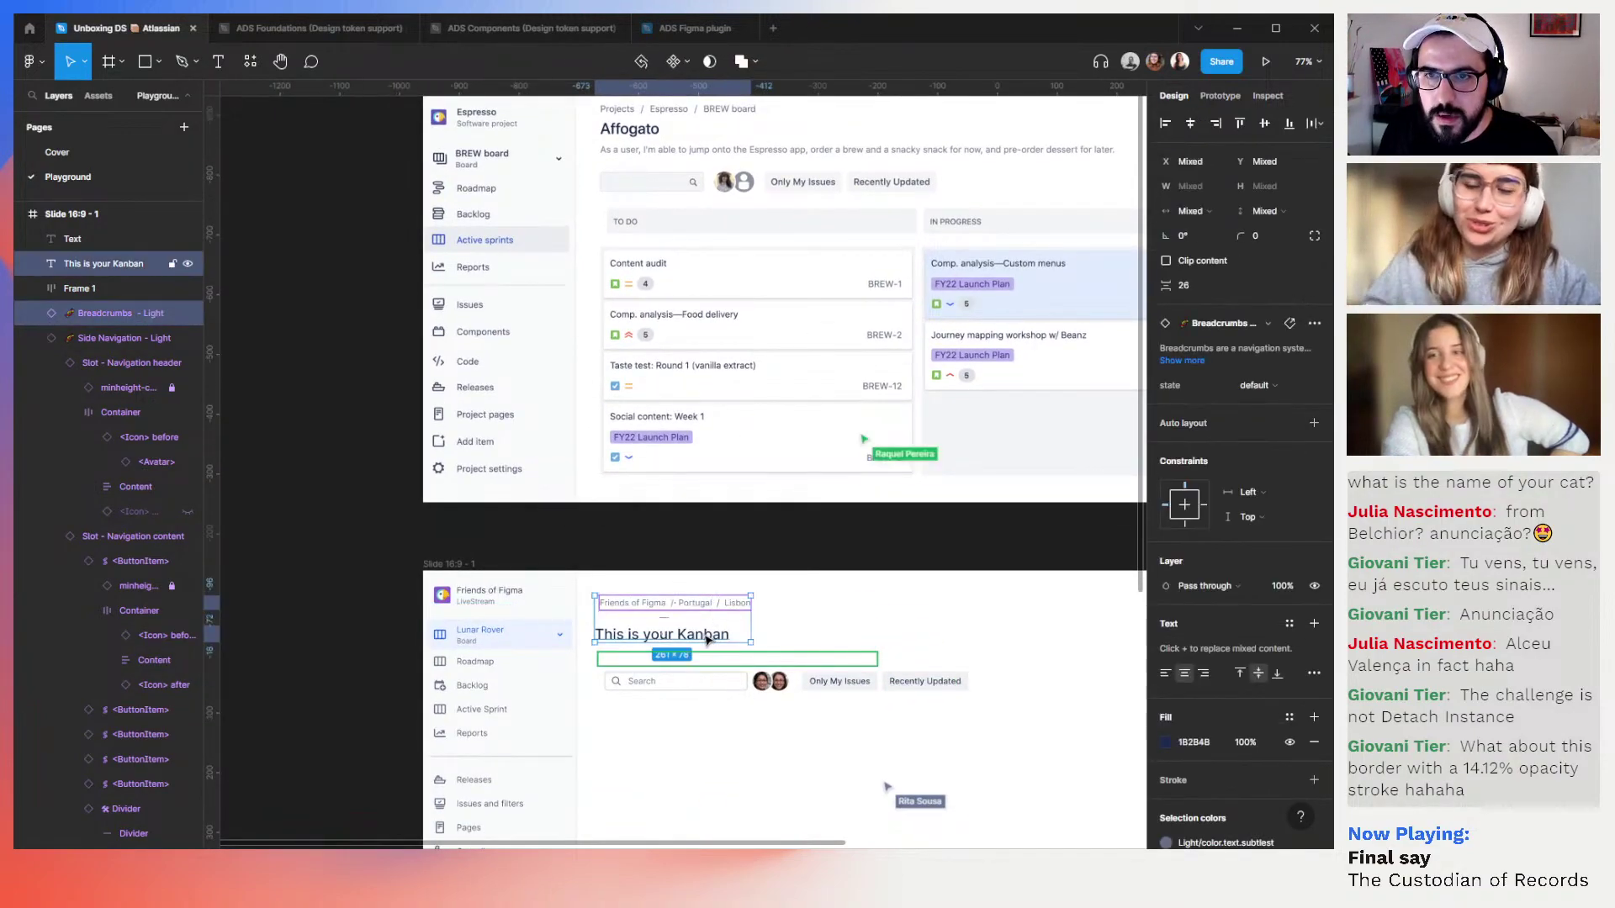
{"action": "key", "text": "shift+a"}
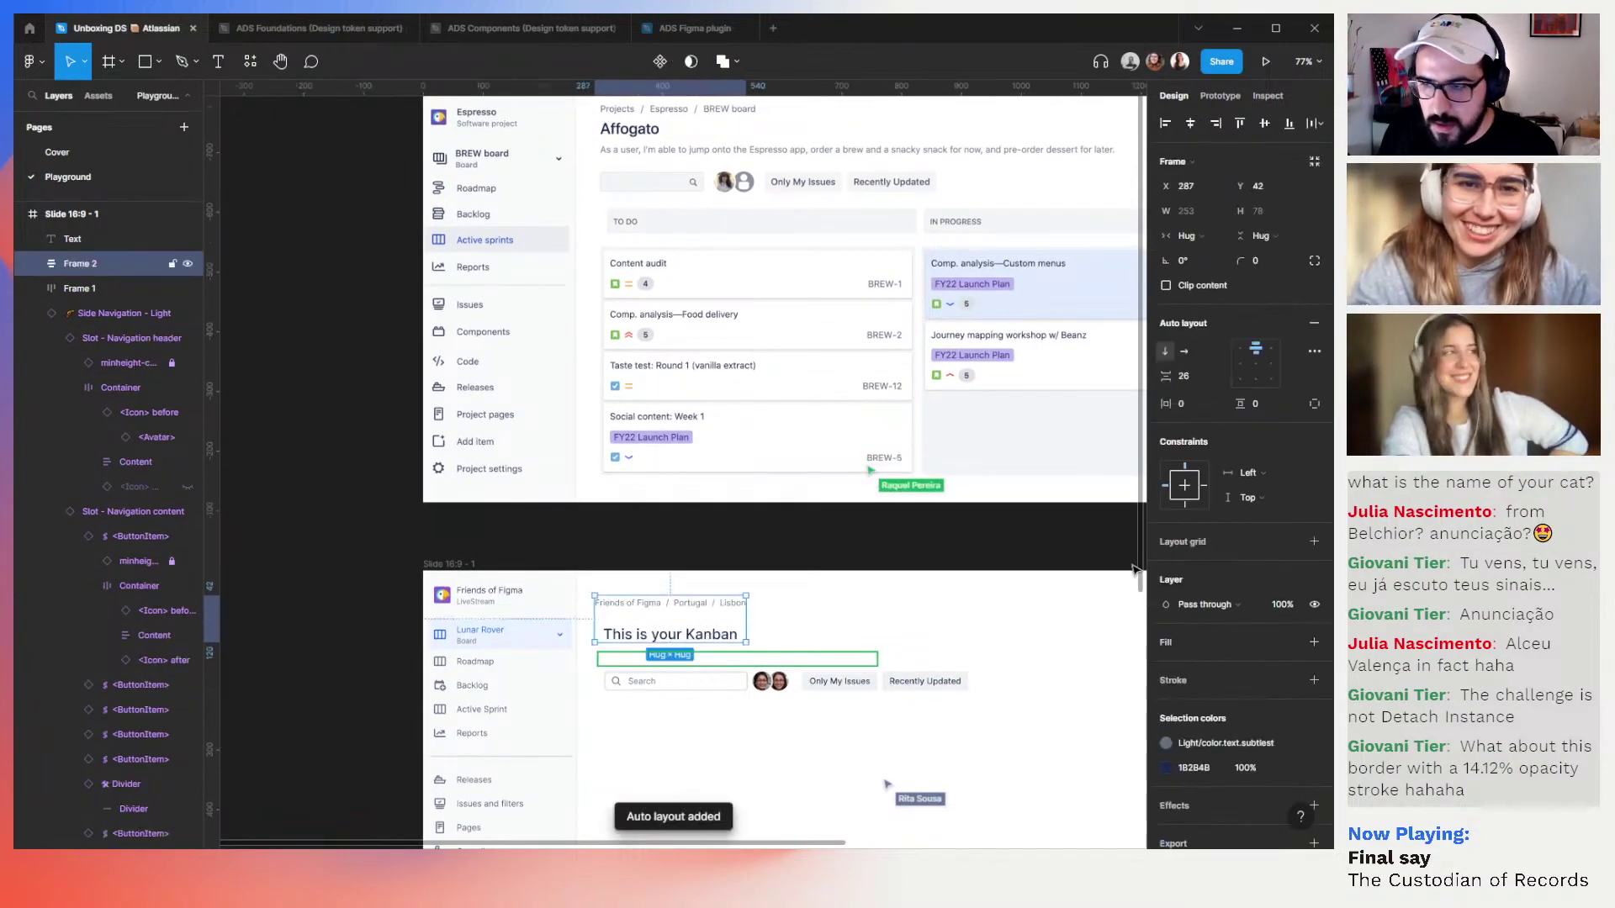
{"action": "left_click", "coordinate": [1239, 348]}
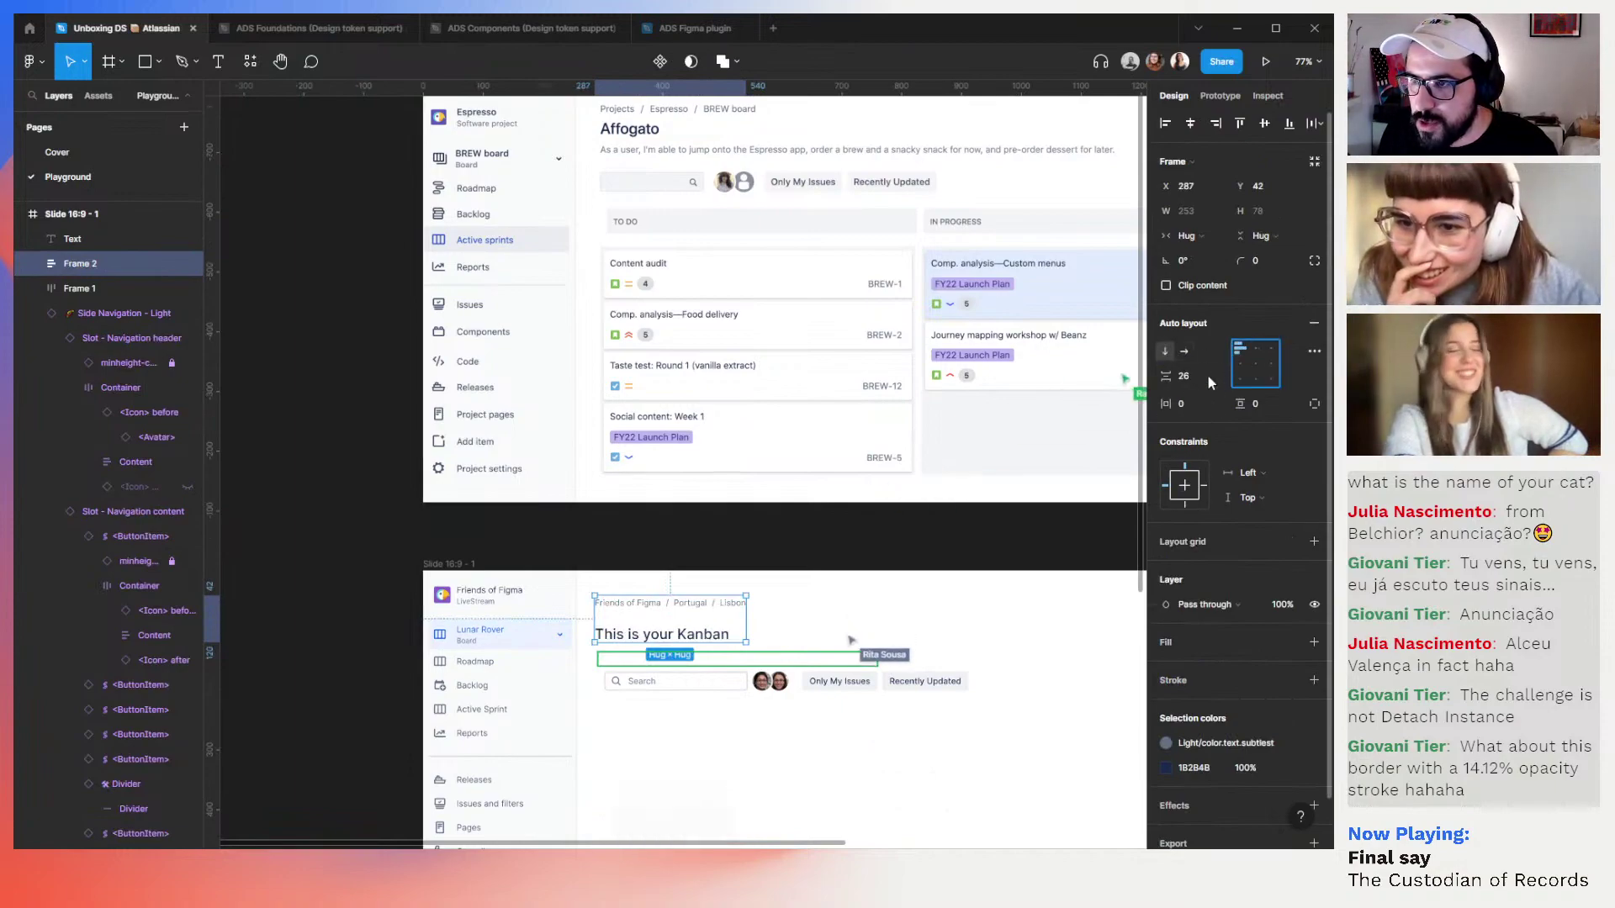
{"action": "left_click", "coordinate": [1198, 377]}
{"action": "type", "text": "4"}
{"action": "key", "text": "Return"}
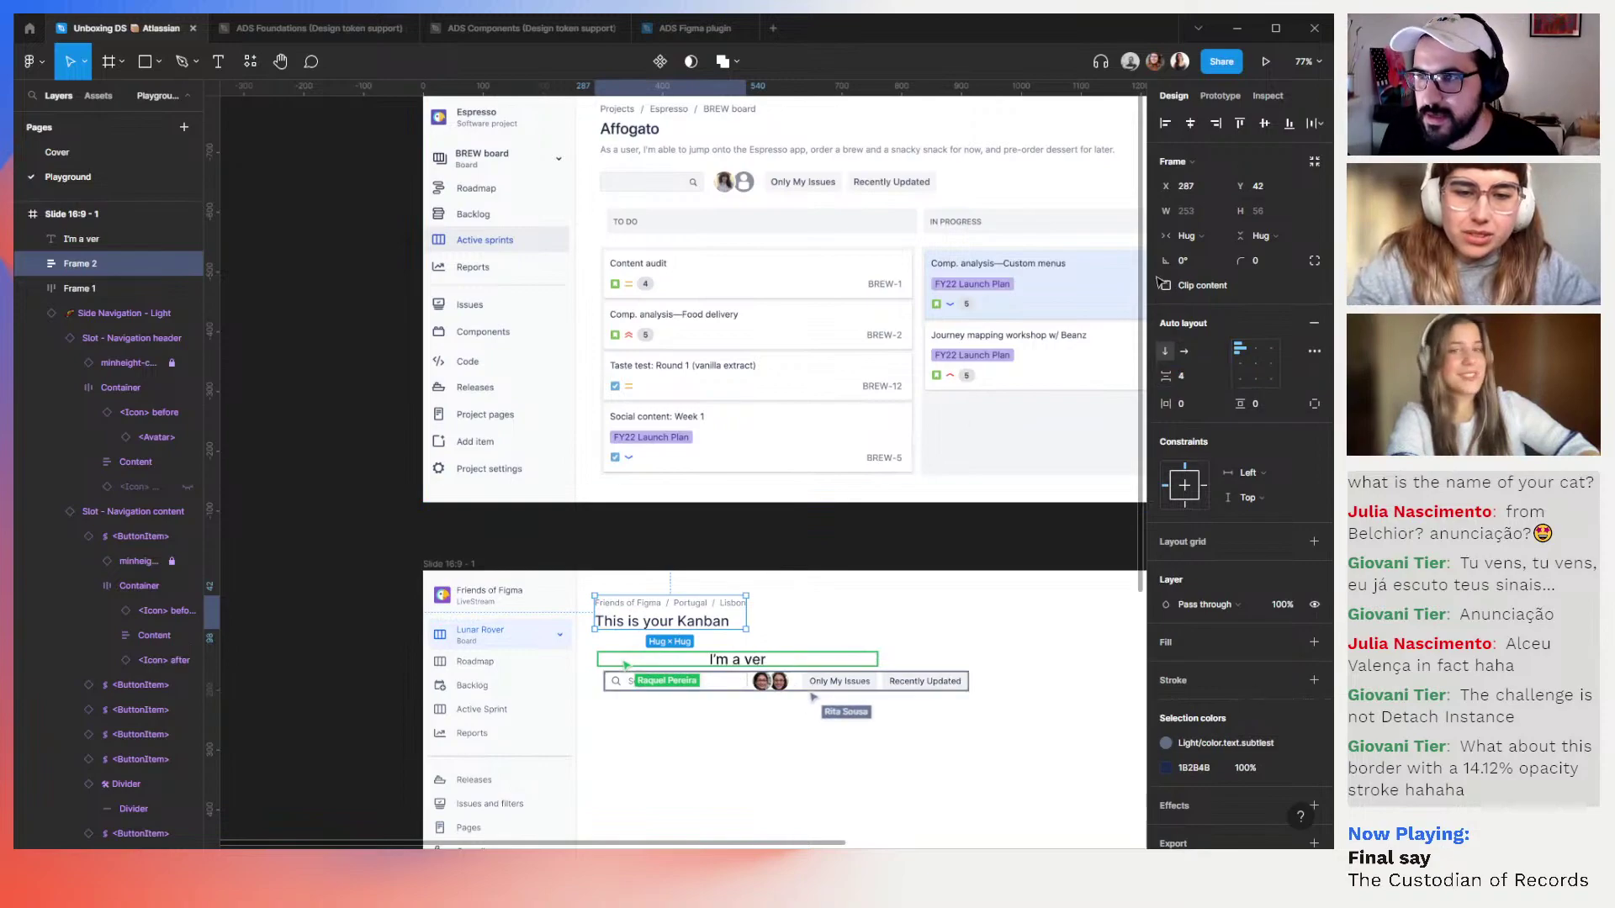
Give the breadcrumbs and title frame a fixed width, widen it to about 839, and deselect it
{"action": "left_click", "coordinate": [1192, 238]}
{"action": "left_click", "coordinate": [1208, 219]}
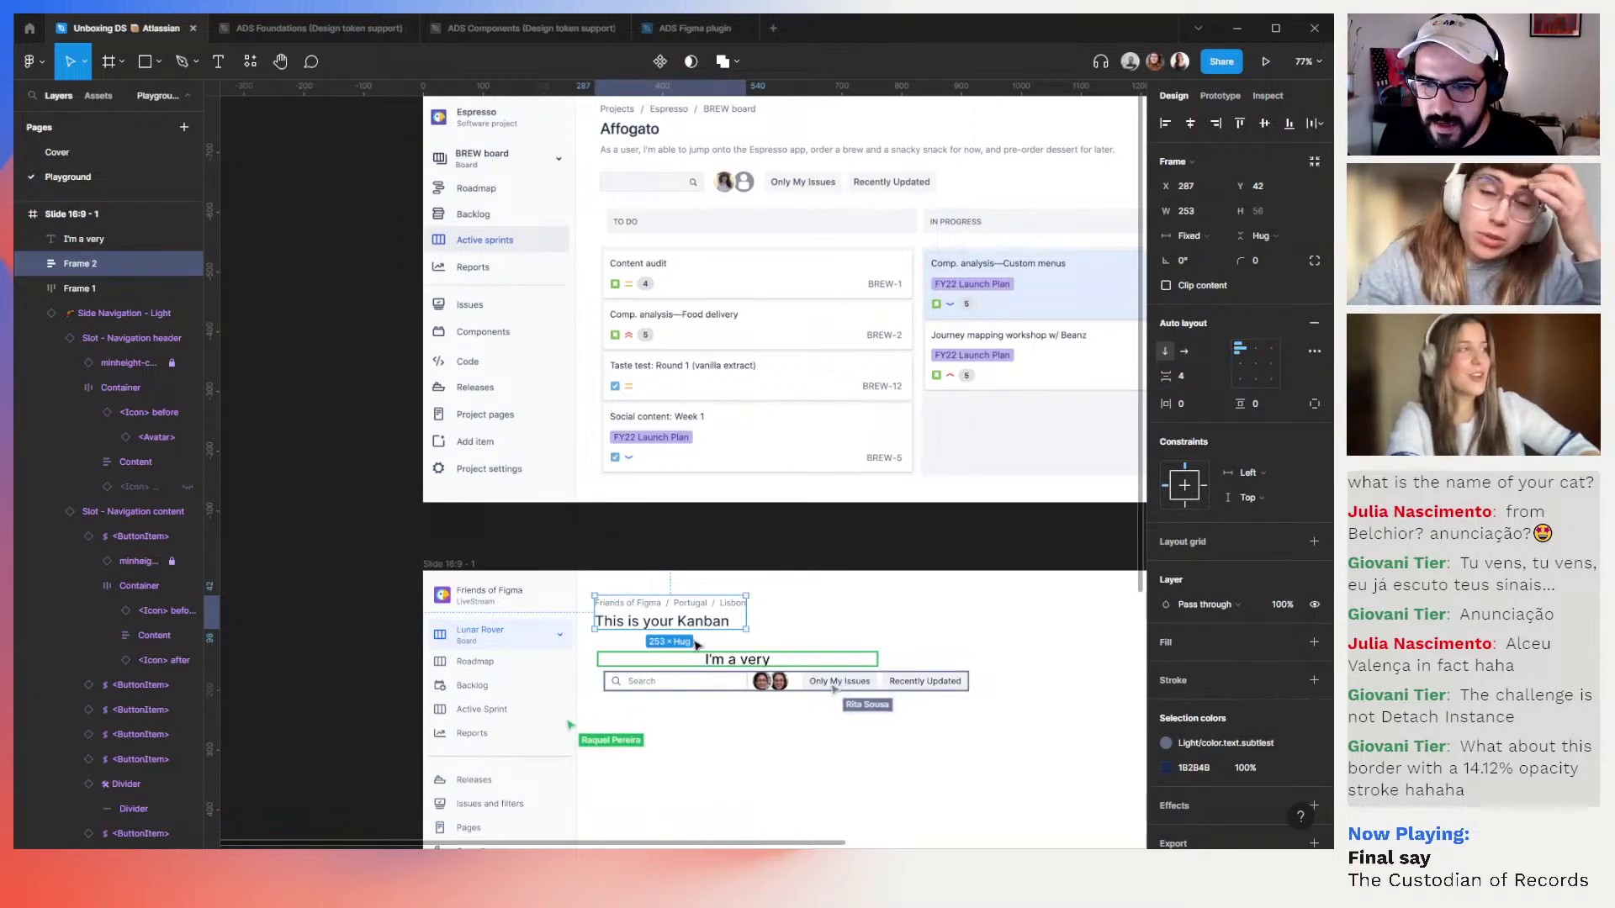
{"action": "scroll", "coordinate": [704, 621], "scroll_direction": "down", "scroll_amount": 2}
{"action": "scroll", "coordinate": [705, 620], "scroll_direction": "down", "scroll_amount": 3}
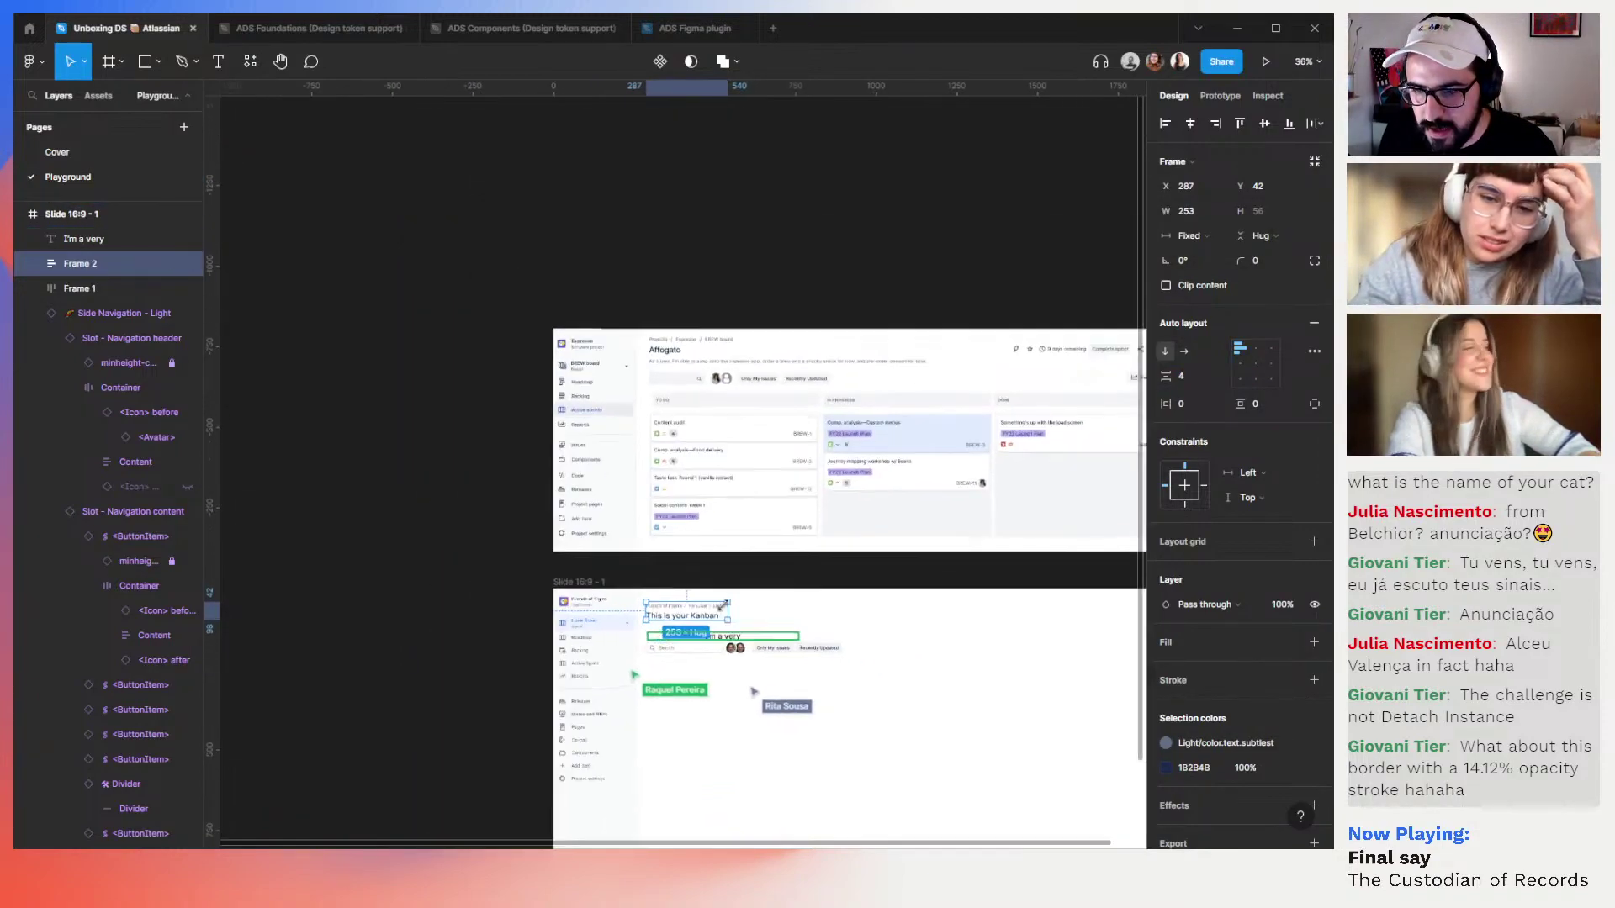
{"action": "left_click_drag", "start_coordinate": [725, 607], "coordinate": [752, 617]}
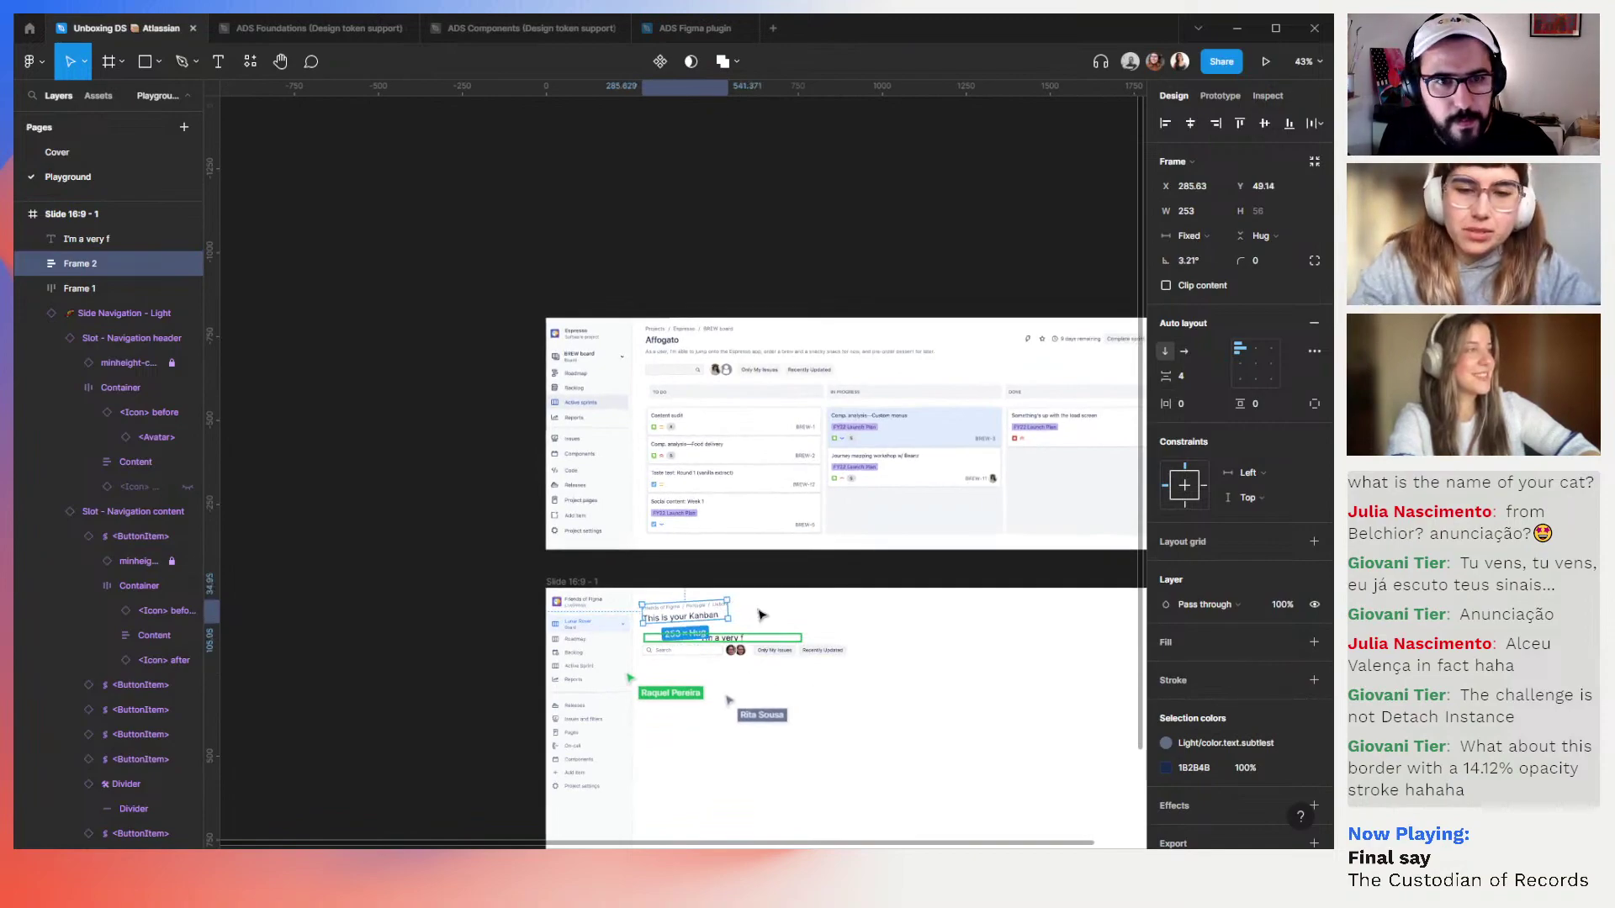
{"action": "scroll", "coordinate": [723, 616], "scroll_direction": "up", "scroll_amount": 1}
{"action": "key", "text": "ctrl+z"}
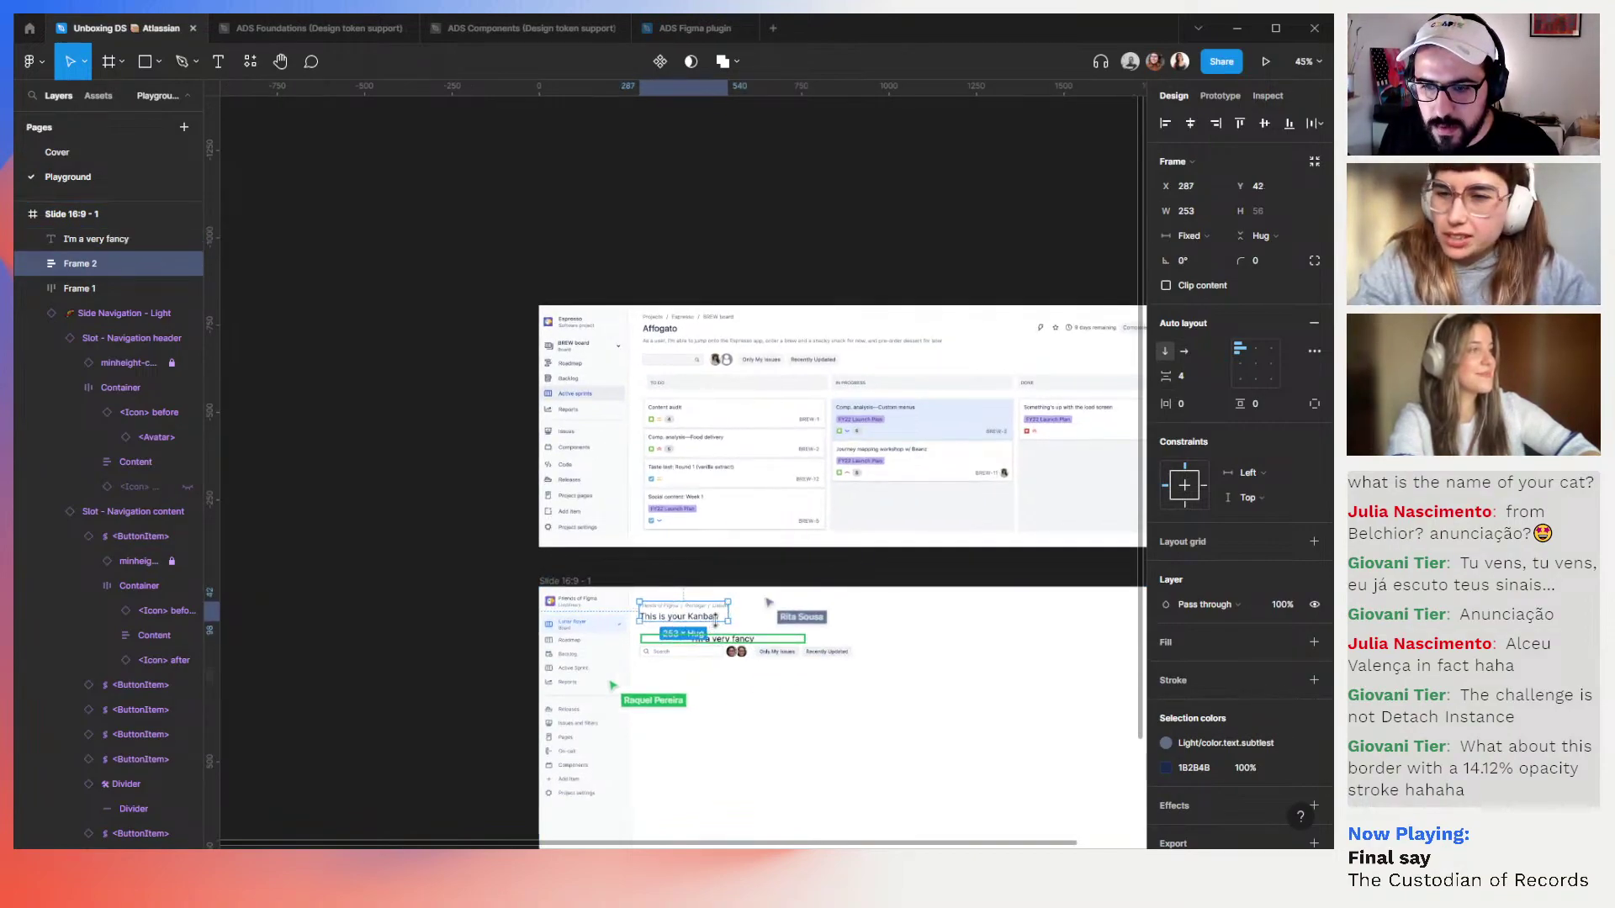
{"action": "left_click_drag", "start_coordinate": [728, 612], "coordinate": [588, 613]}
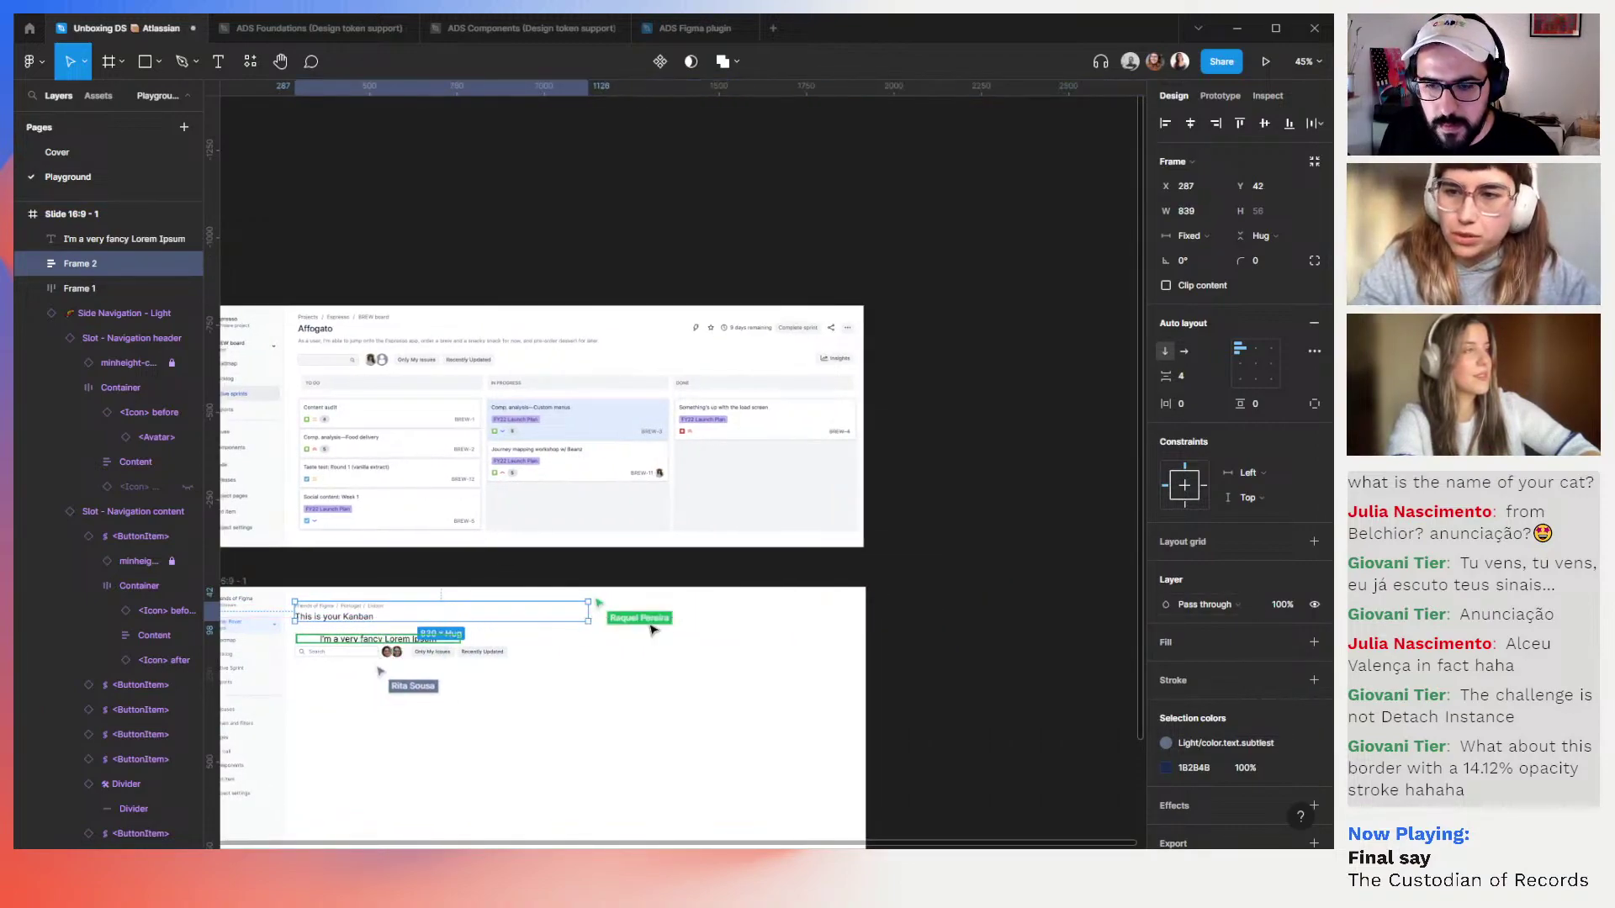
{"action": "key", "text": "Escape"}
{"action": "scroll", "coordinate": [774, 584], "scroll_direction": "left", "scroll_amount": 3}
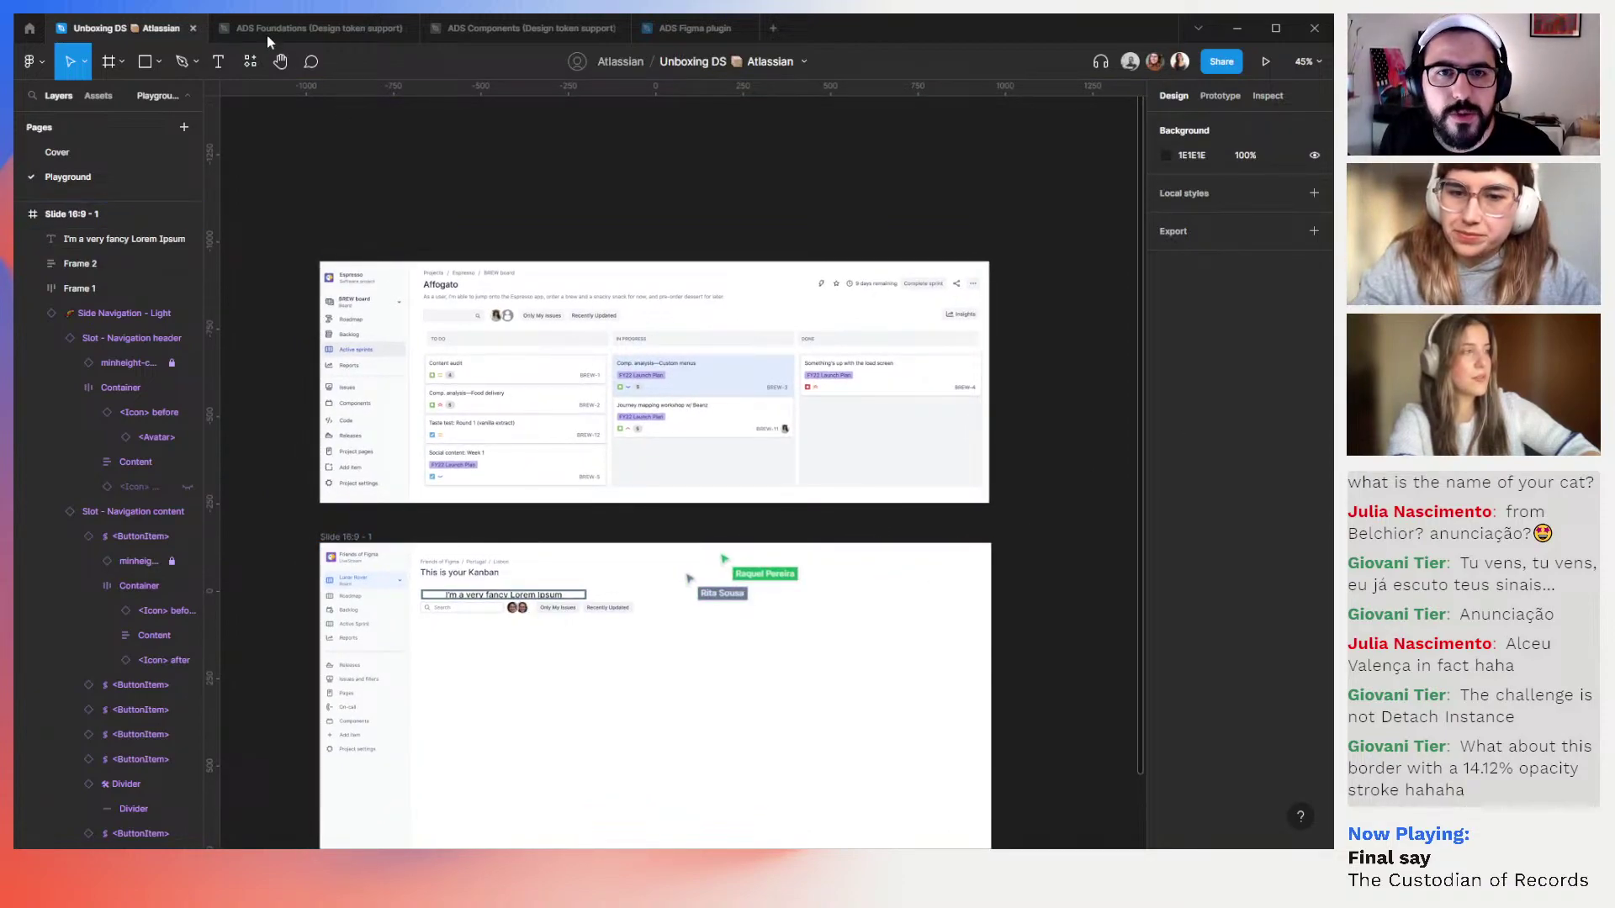
Search all component libraries for "lightning" to match the bolt icon in the reference header
{"action": "left_click", "coordinate": [255, 66]}
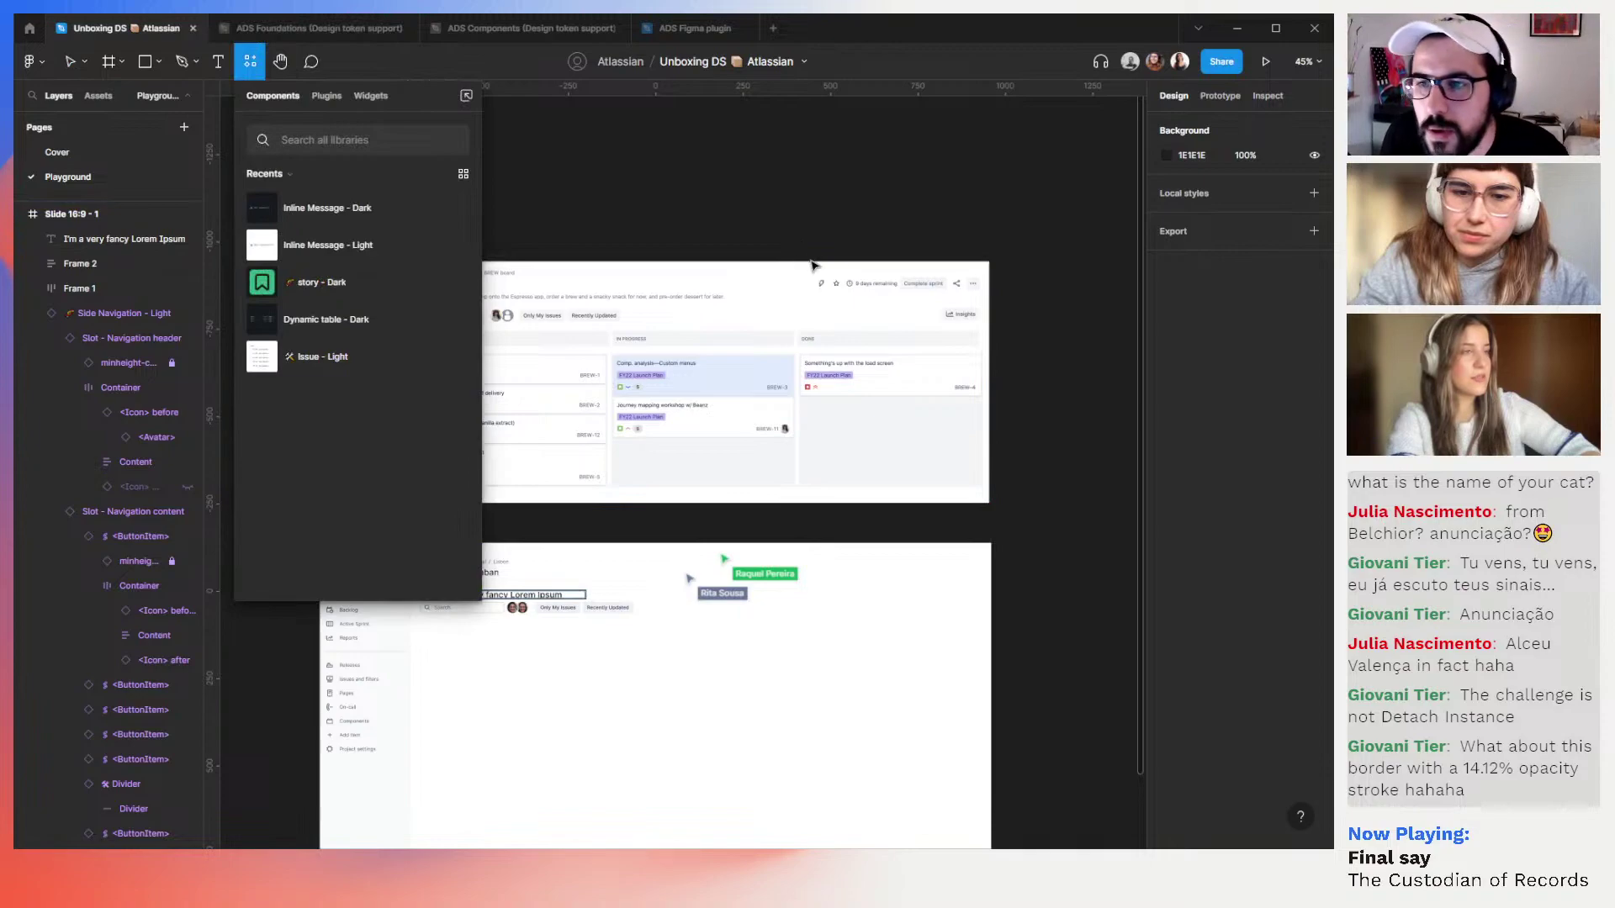
{"action": "scroll", "coordinate": [833, 269], "scroll_direction": "up", "scroll_amount": 5}
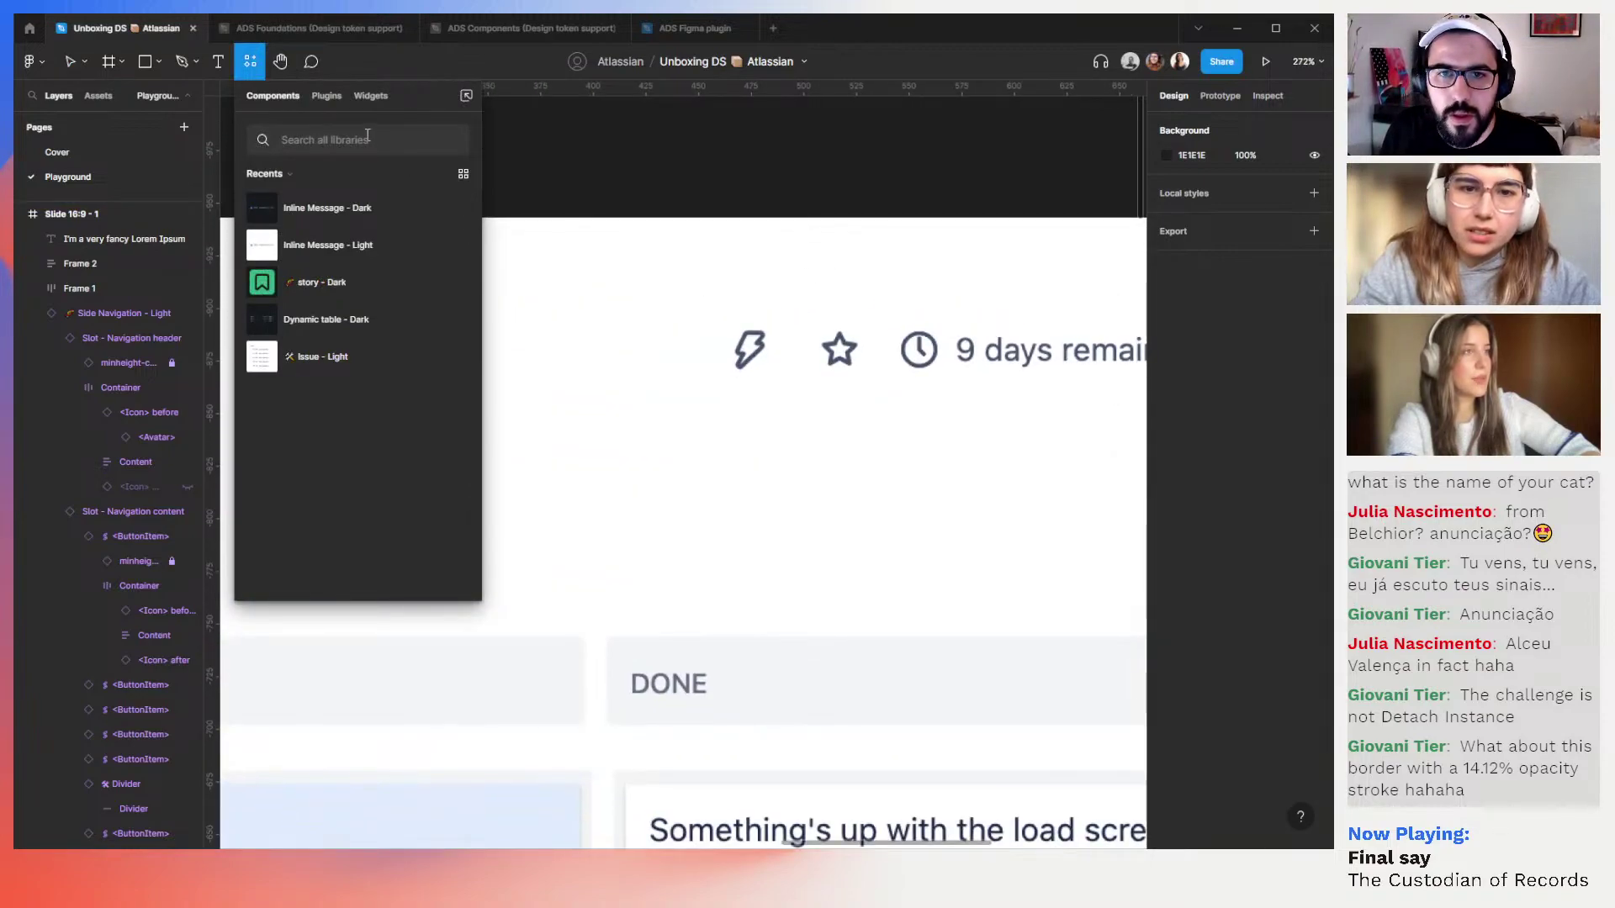
{"action": "left_click", "coordinate": [368, 138]}
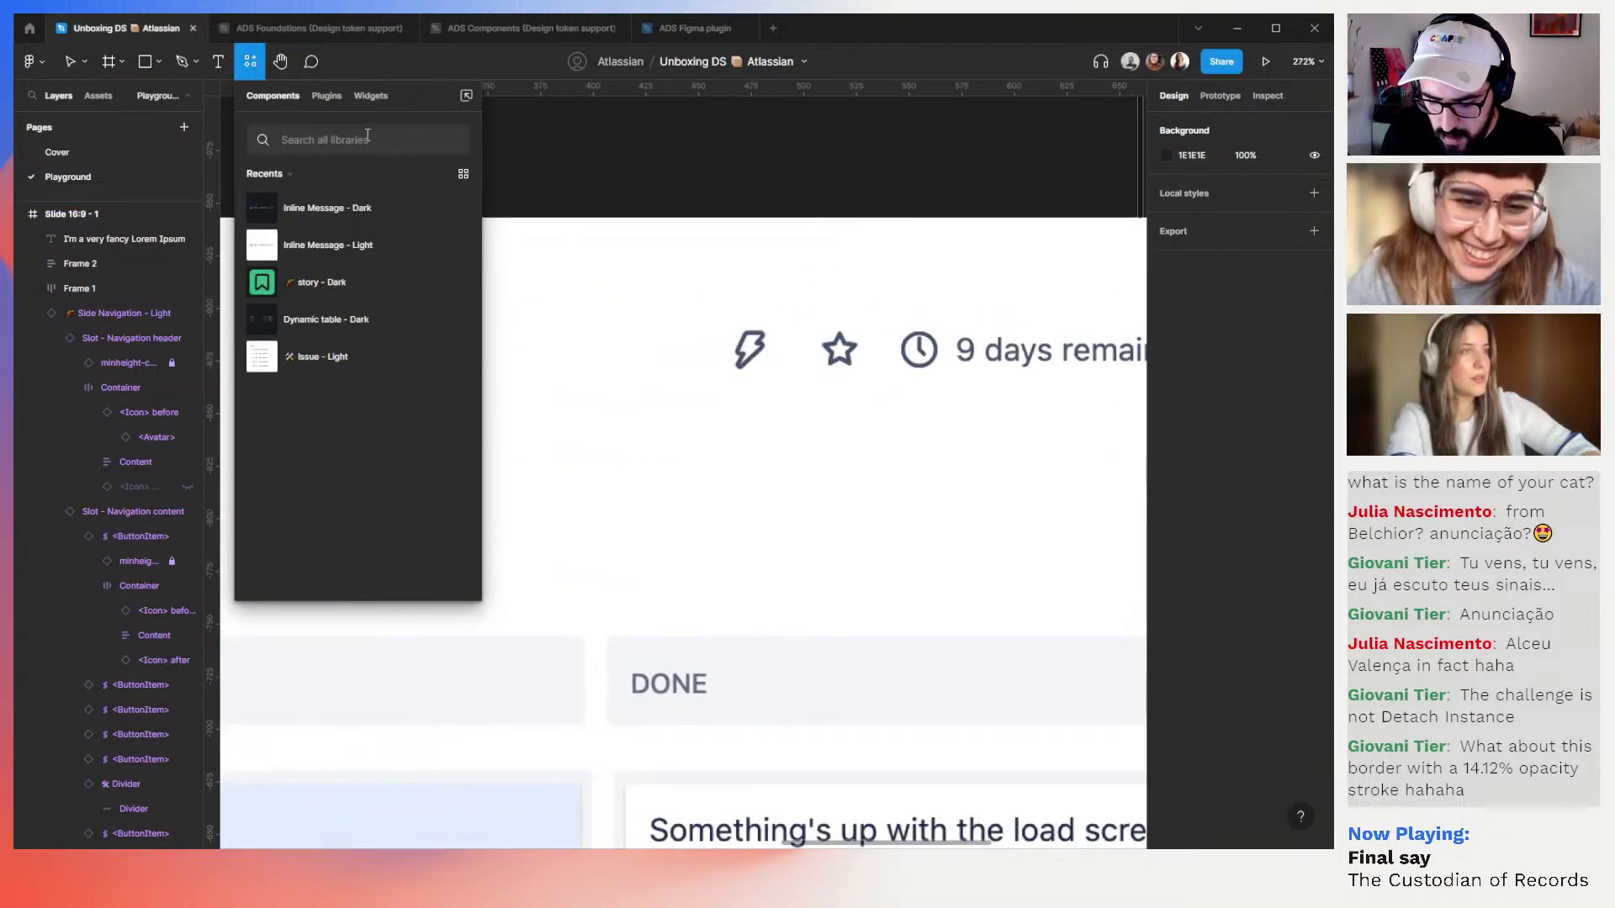
{"action": "type", "text": "th"}
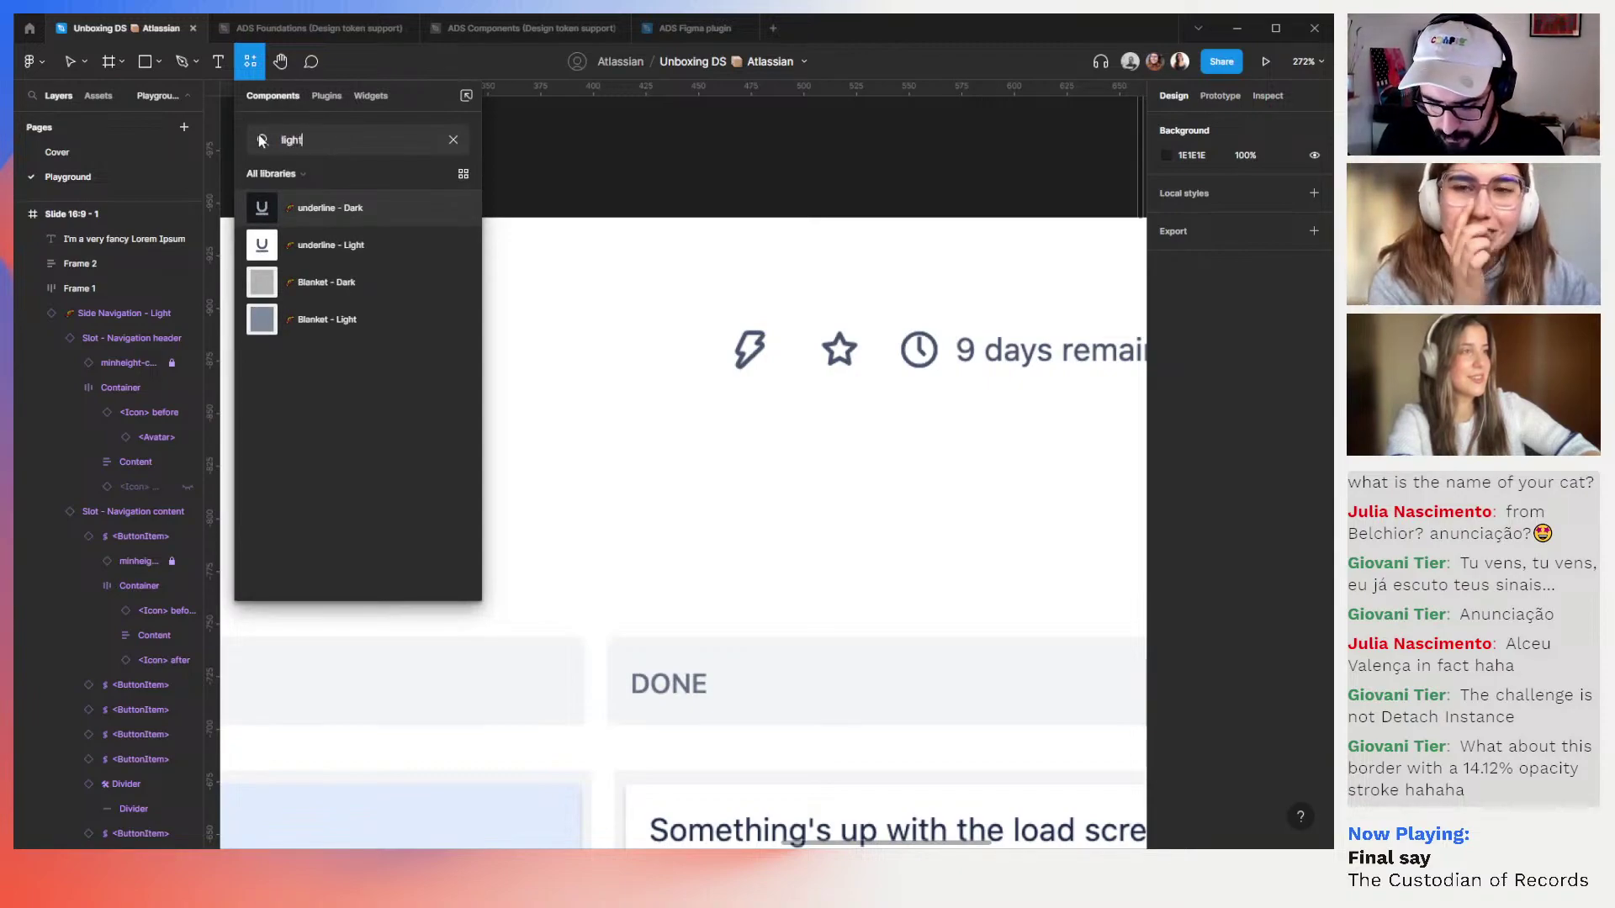
{"action": "key", "text": "BackSpace"}
{"action": "key", "text": "BackSpace"}
{"action": "type", "text": "kin"}
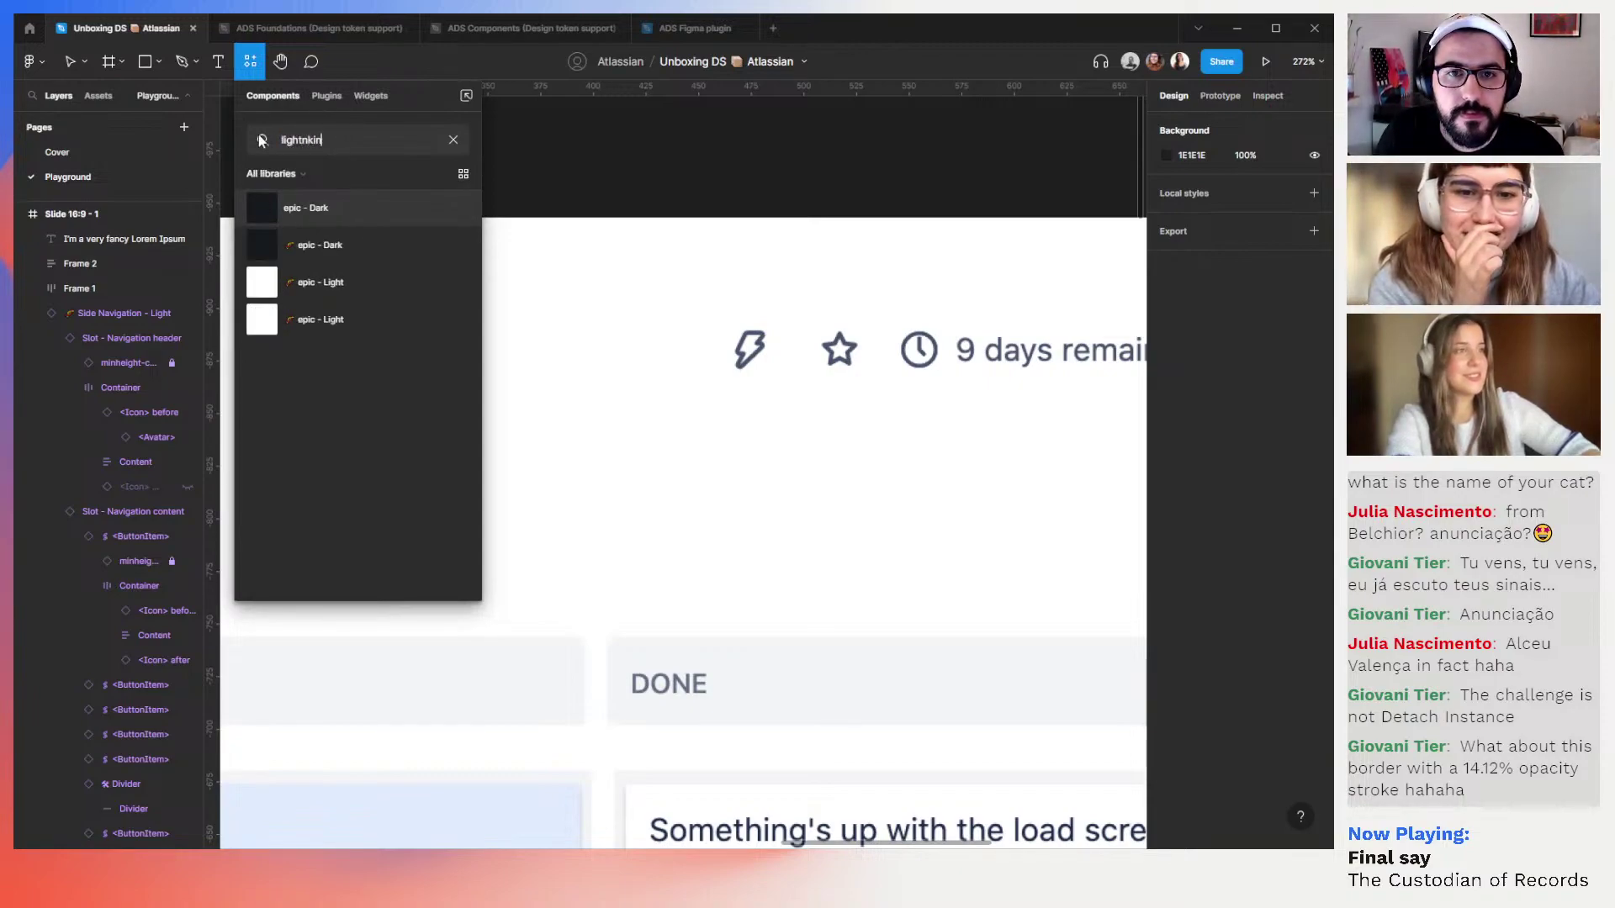
{"action": "key", "text": "BackSpace"}
{"action": "key", "text": "BackSpace"}
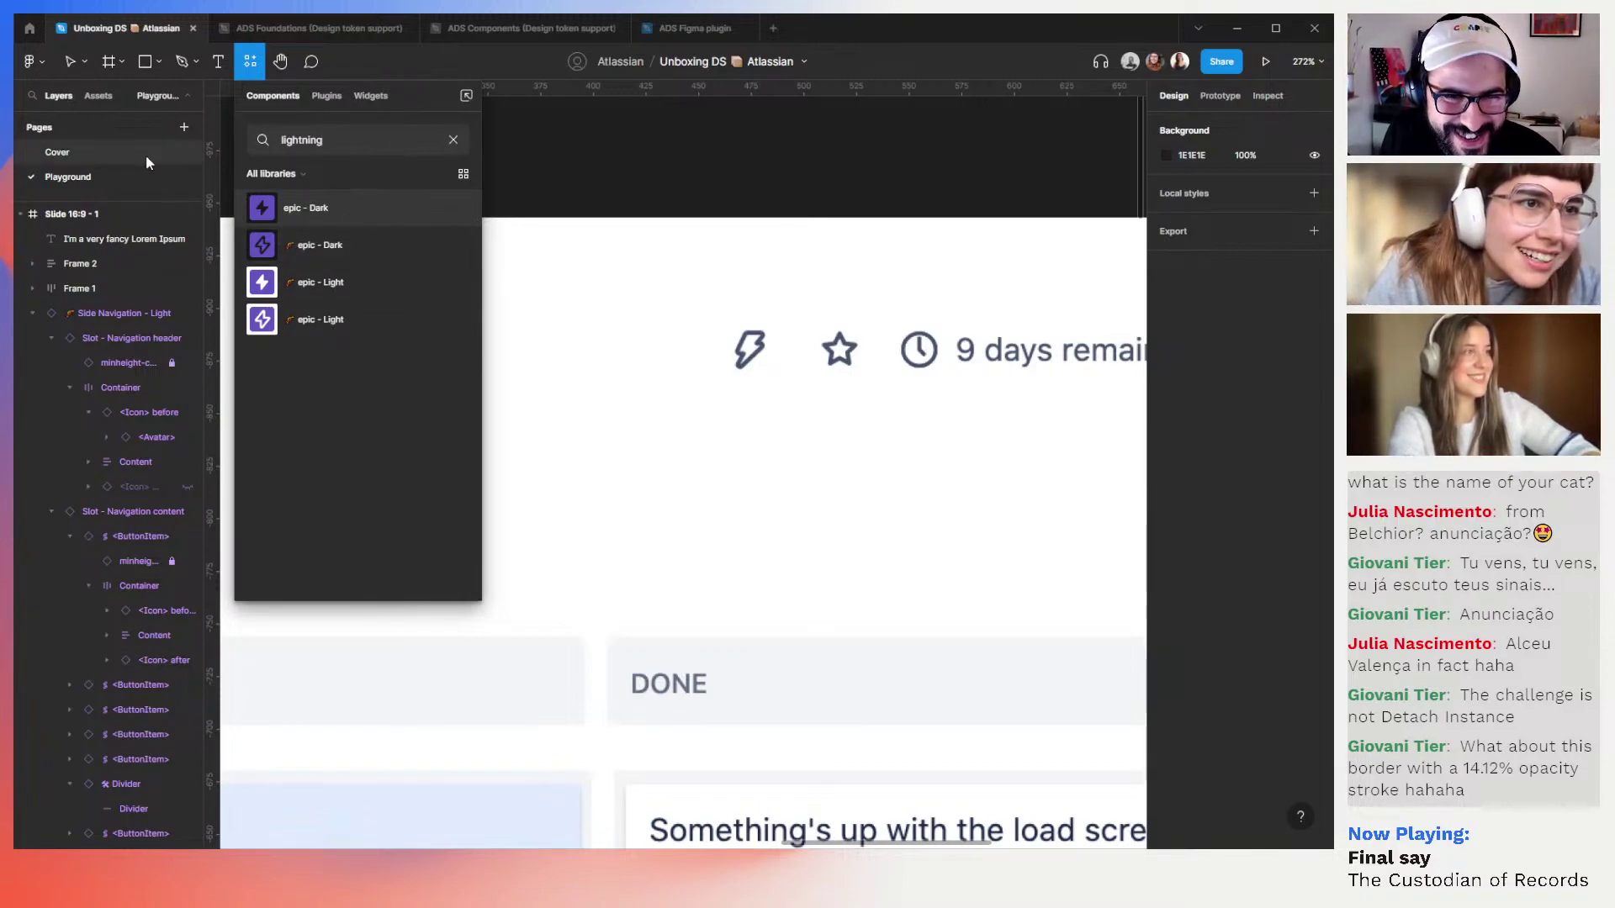
Clear the old asset search and browse the Icon / Light set of ADS Components for the reference header's icons
{"action": "left_click", "coordinate": [98, 96]}
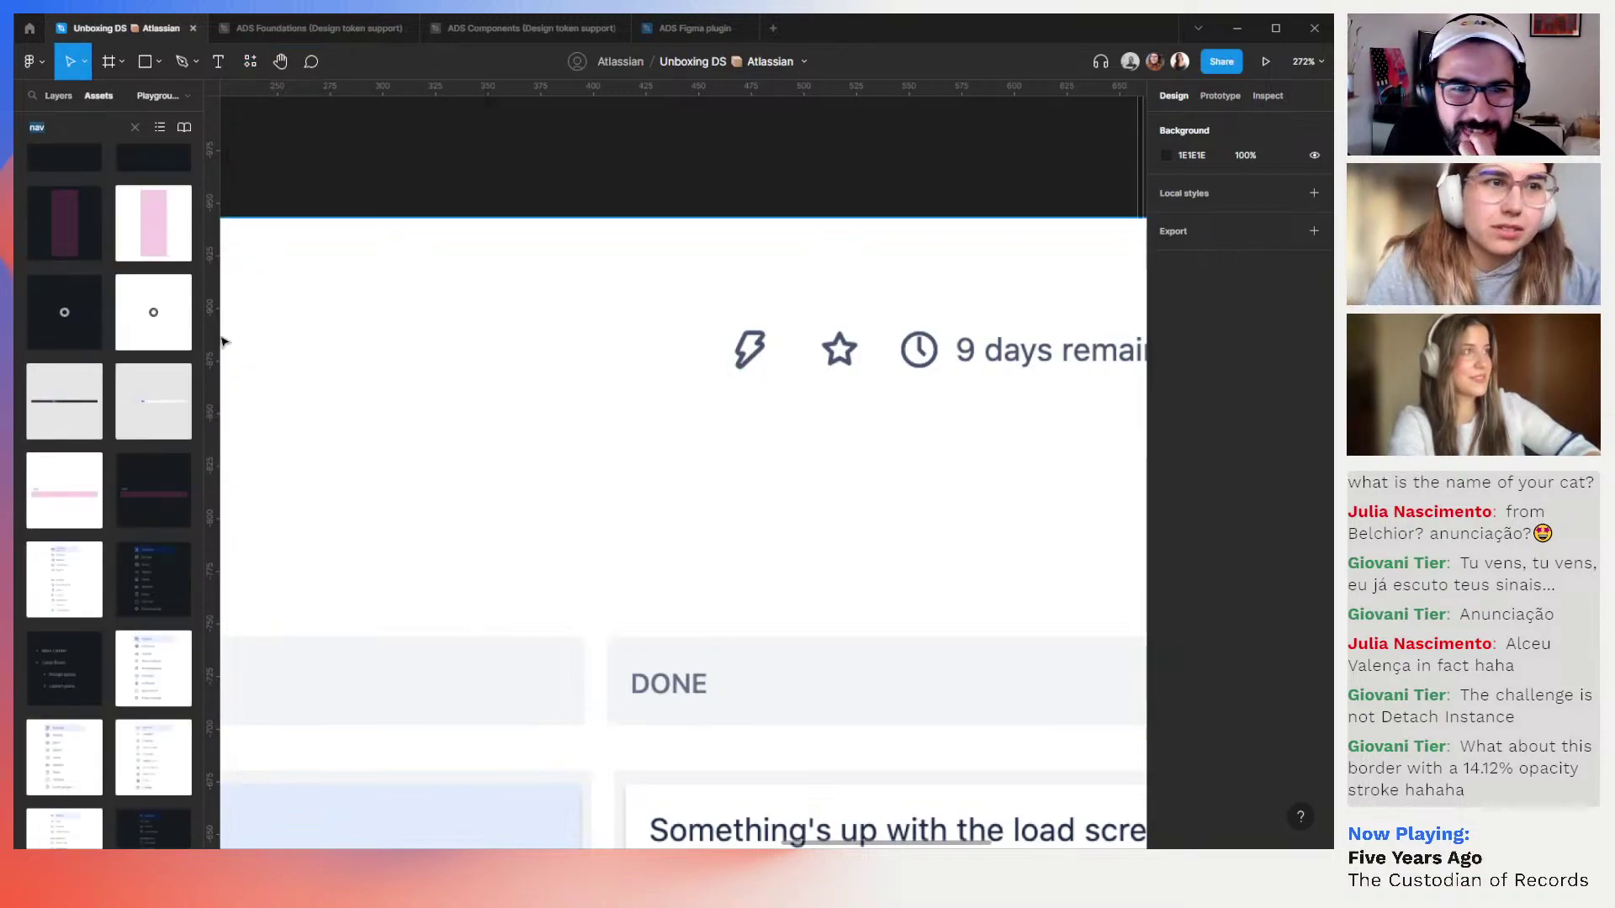
{"action": "left_click", "coordinate": [132, 131]}
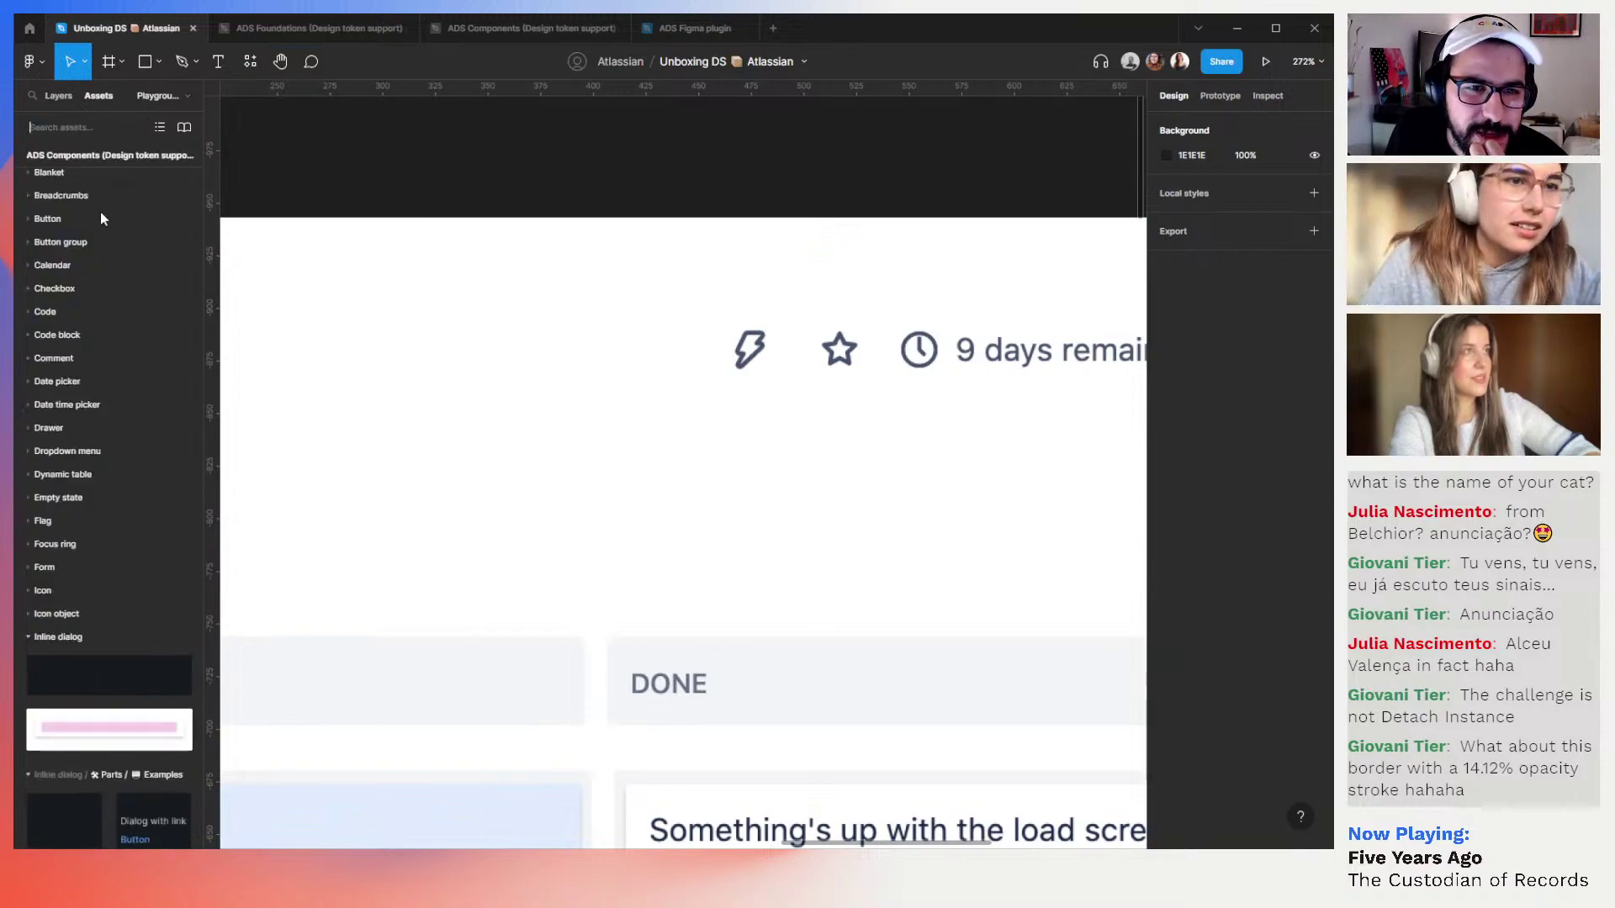
{"action": "left_click", "coordinate": [42, 590]}
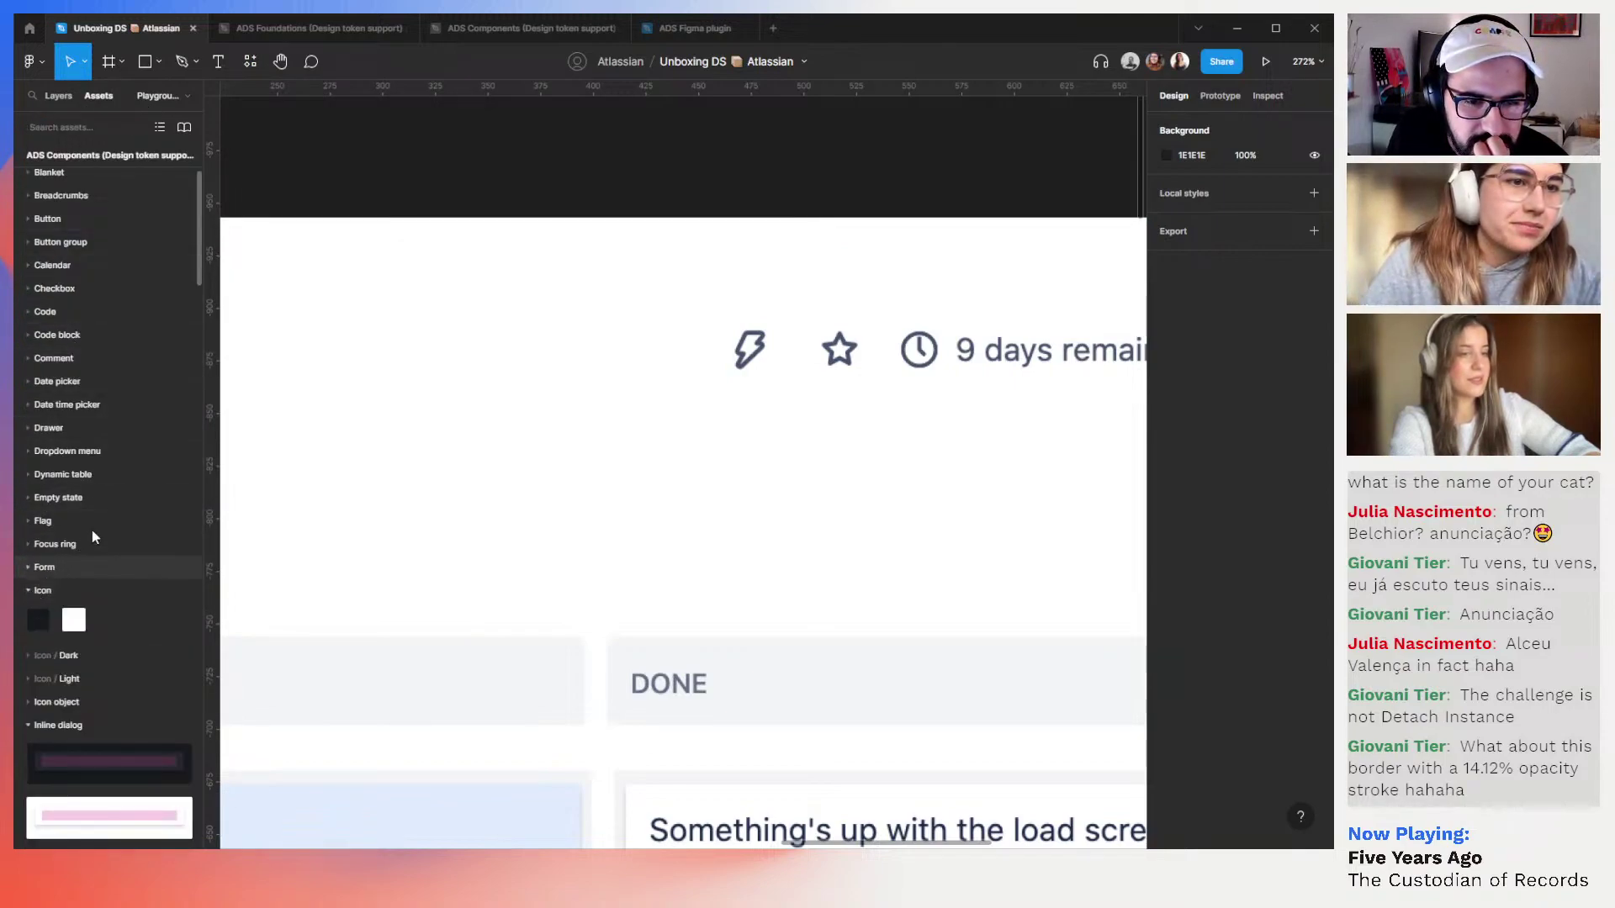
{"action": "scroll", "coordinate": [93, 529], "scroll_direction": "down", "scroll_amount": 4}
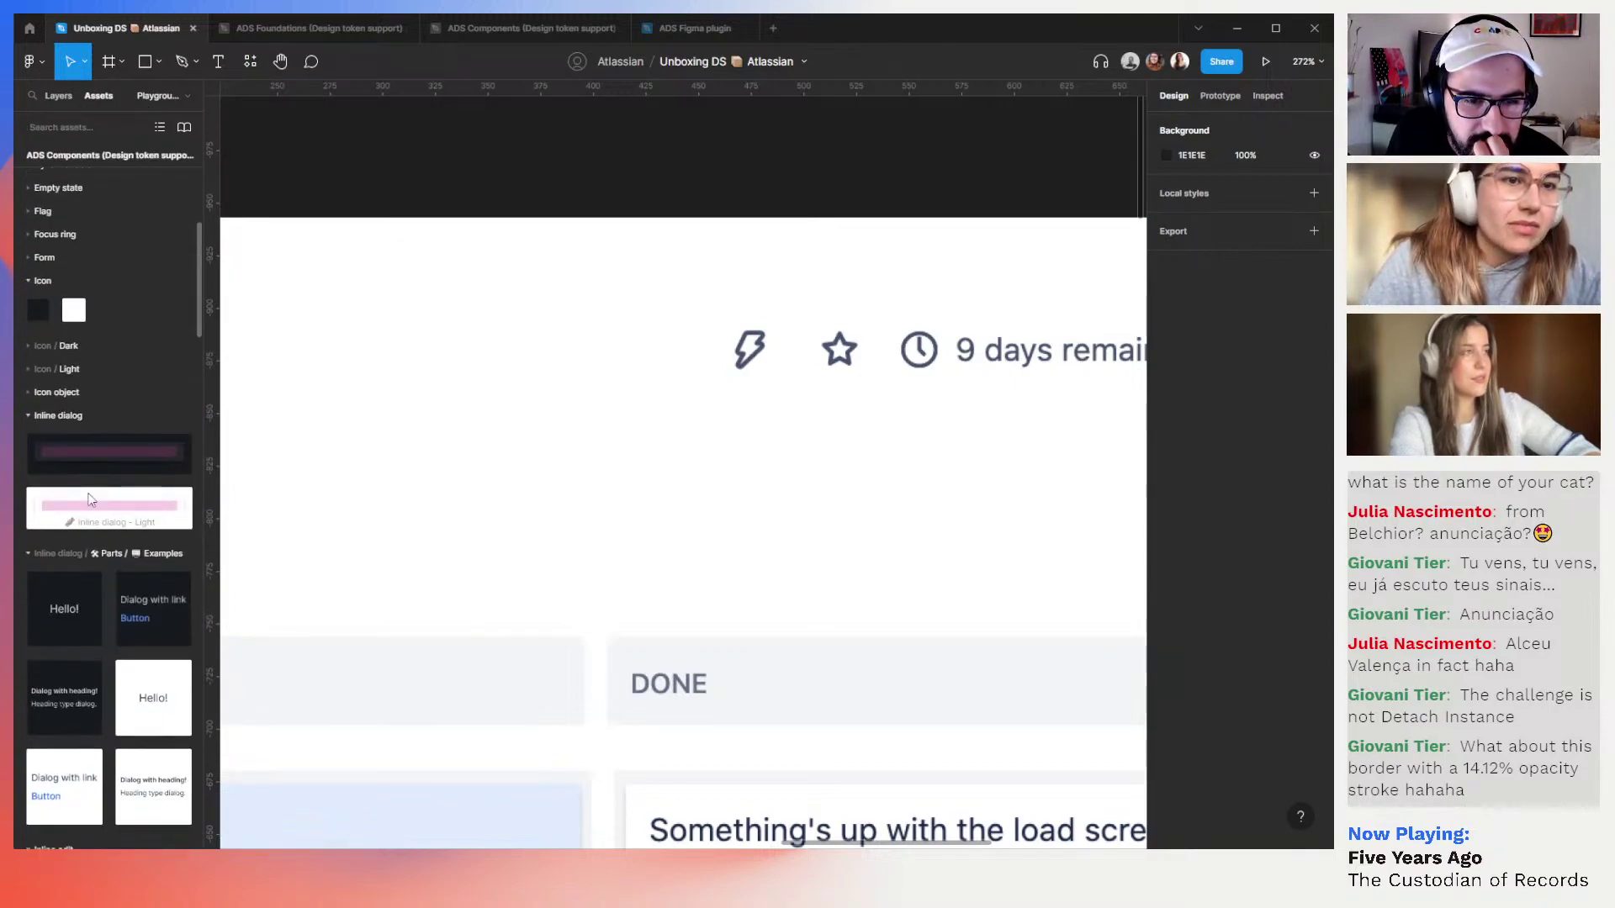
{"action": "left_click", "coordinate": [29, 370]}
{"action": "scroll", "coordinate": [101, 534], "scroll_direction": "down", "scroll_amount": 2}
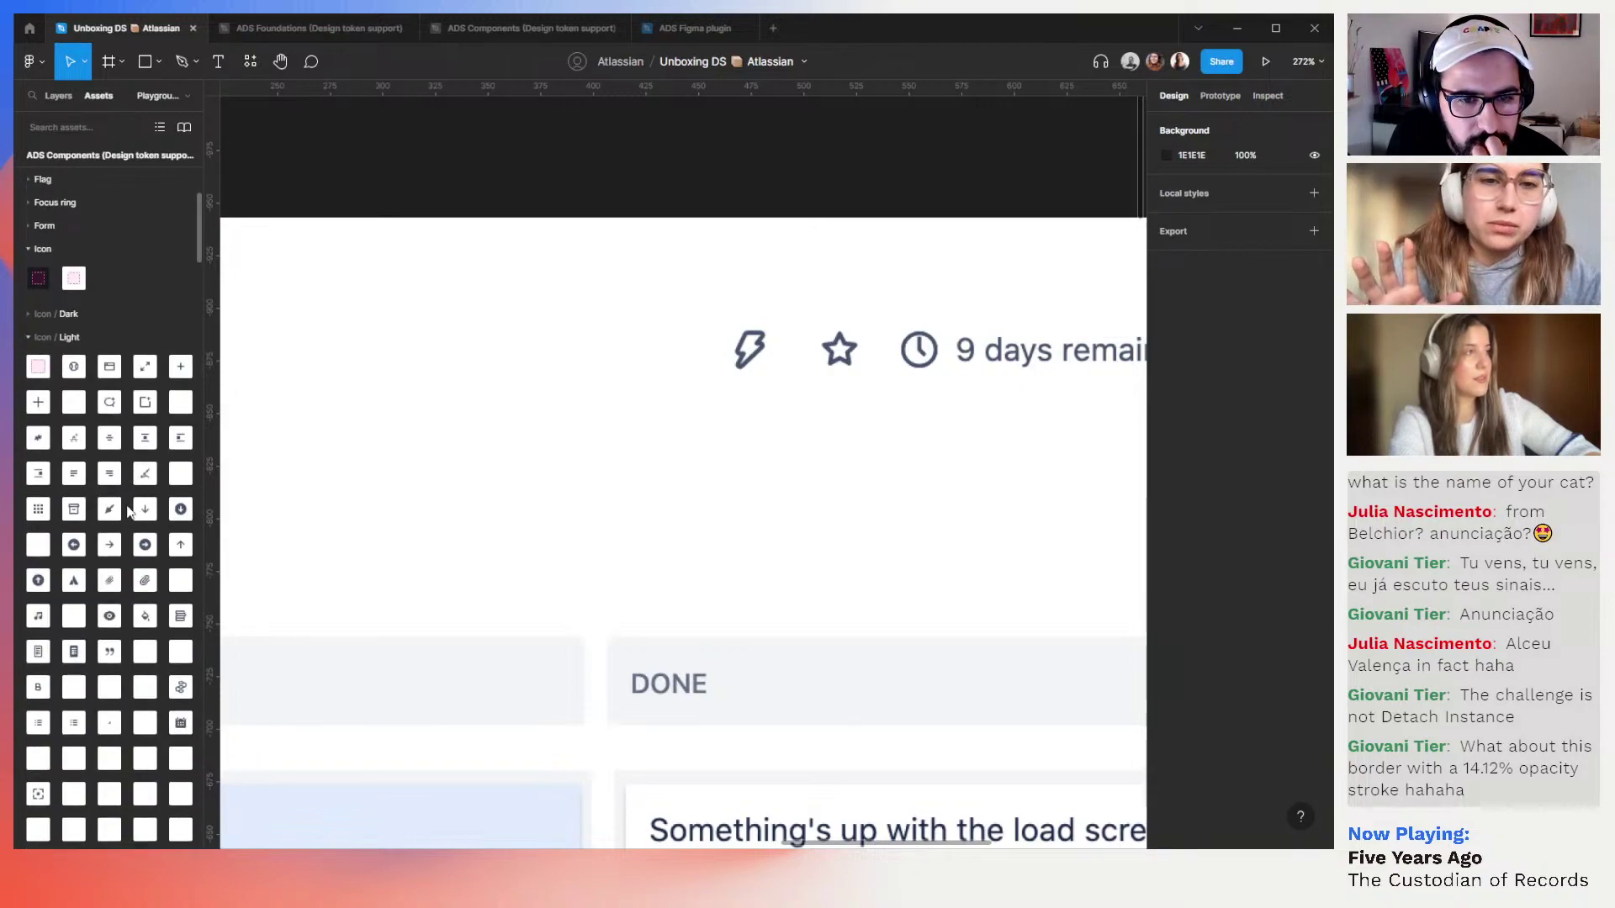
{"action": "scroll", "coordinate": [101, 532], "scroll_direction": "down", "scroll_amount": 2}
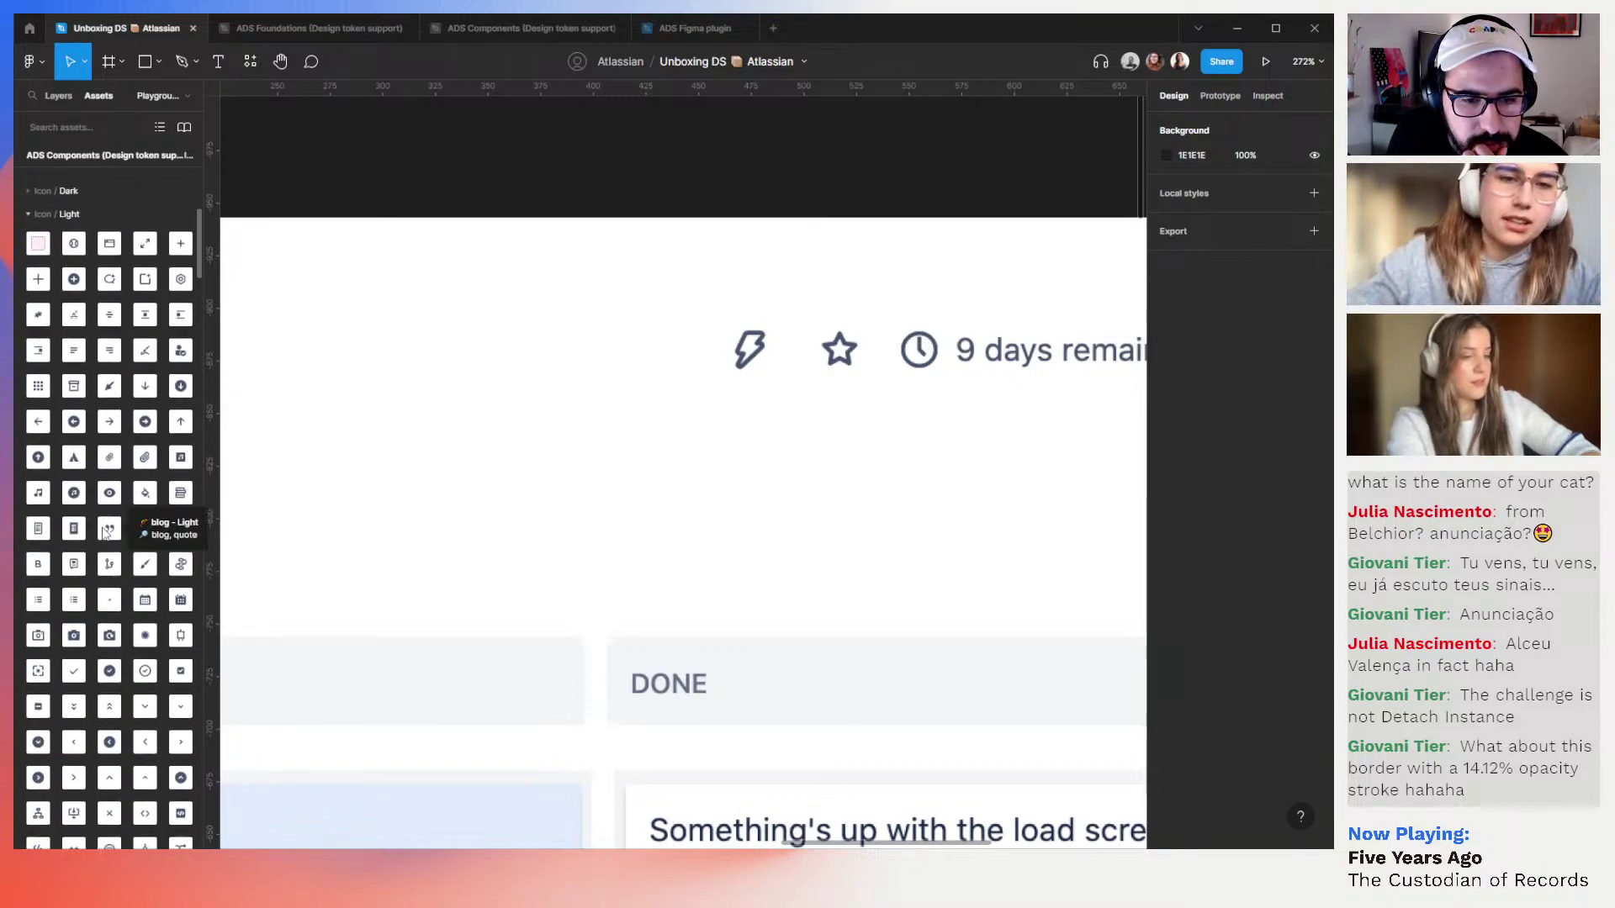
{"action": "scroll", "coordinate": [103, 531], "scroll_direction": "down", "scroll_amount": 7}
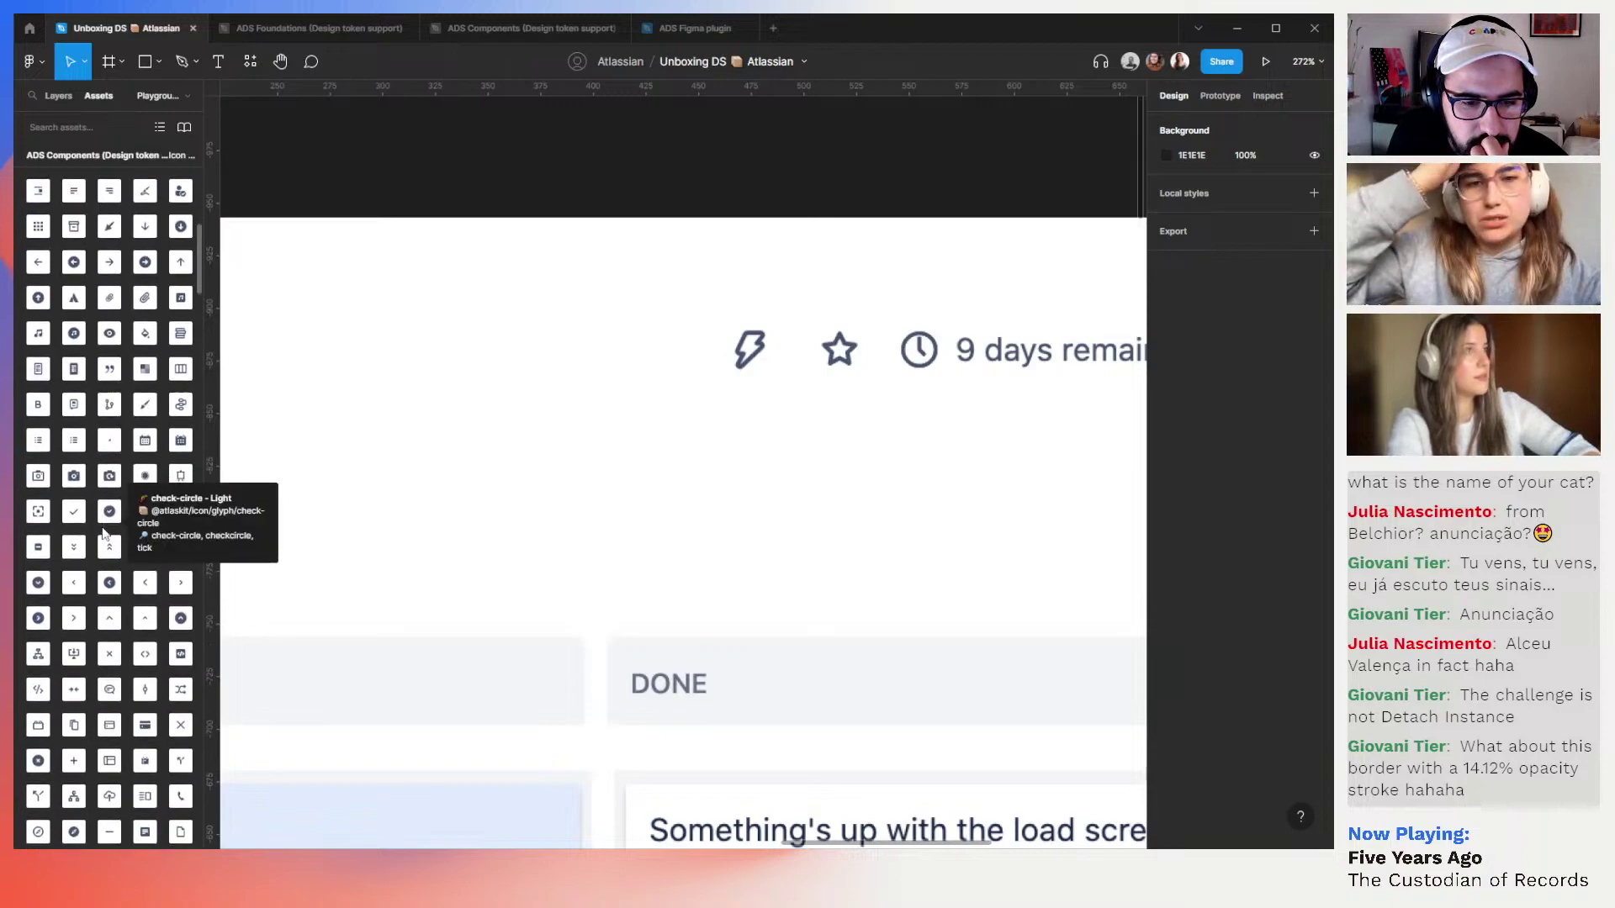
{"action": "scroll", "coordinate": [103, 532], "scroll_direction": "down", "scroll_amount": 12}
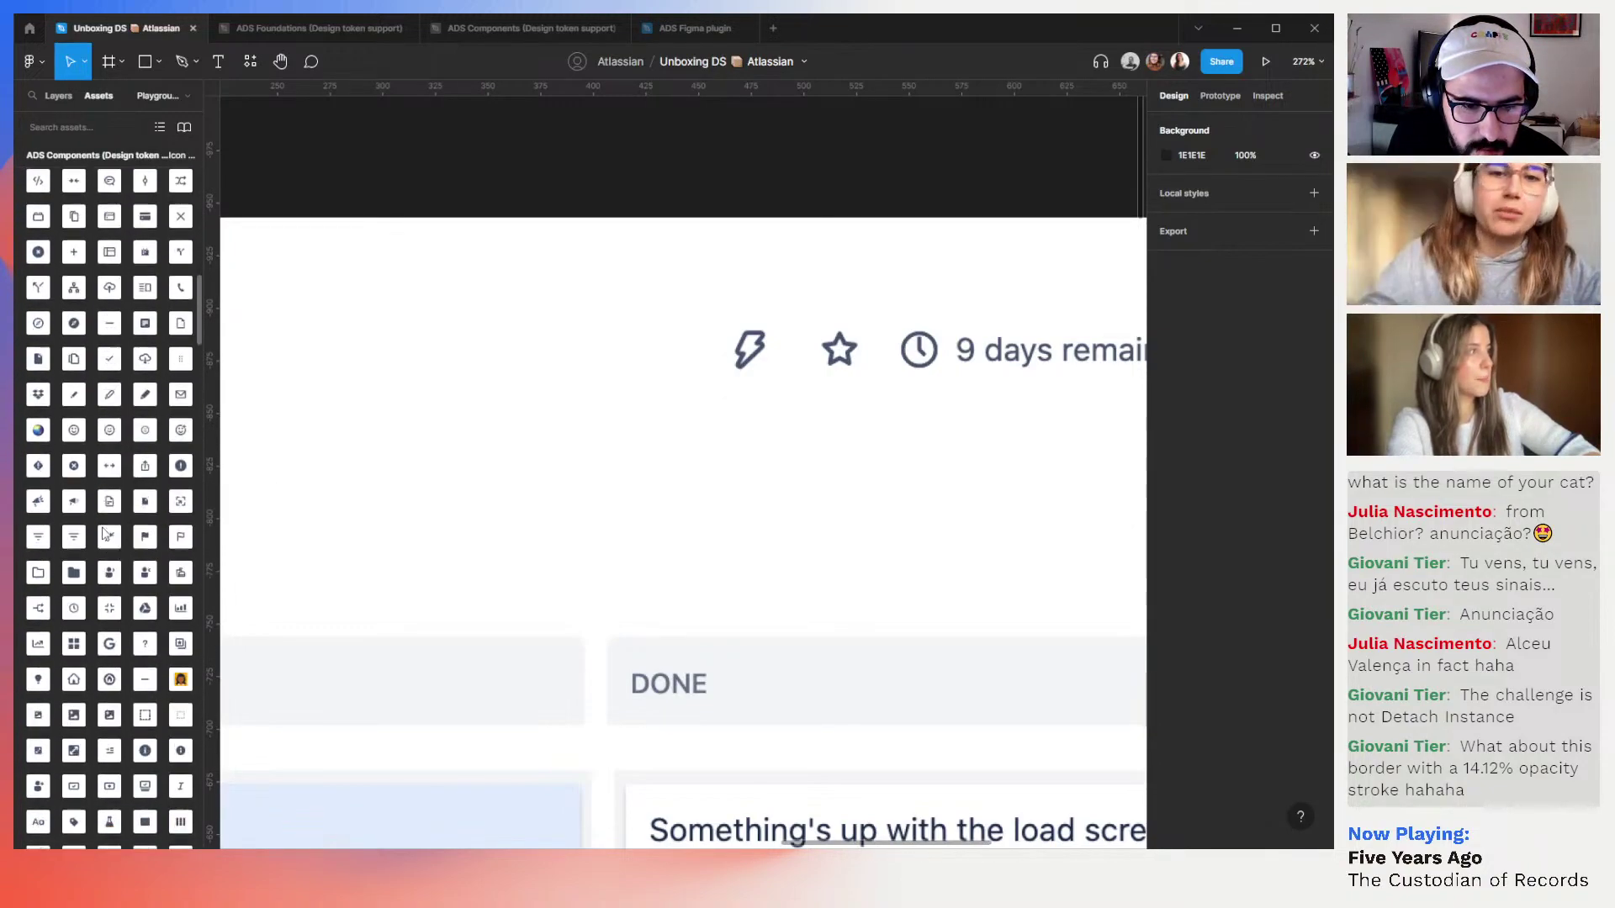
{"action": "scroll", "coordinate": [103, 532], "scroll_direction": "down", "scroll_amount": 9}
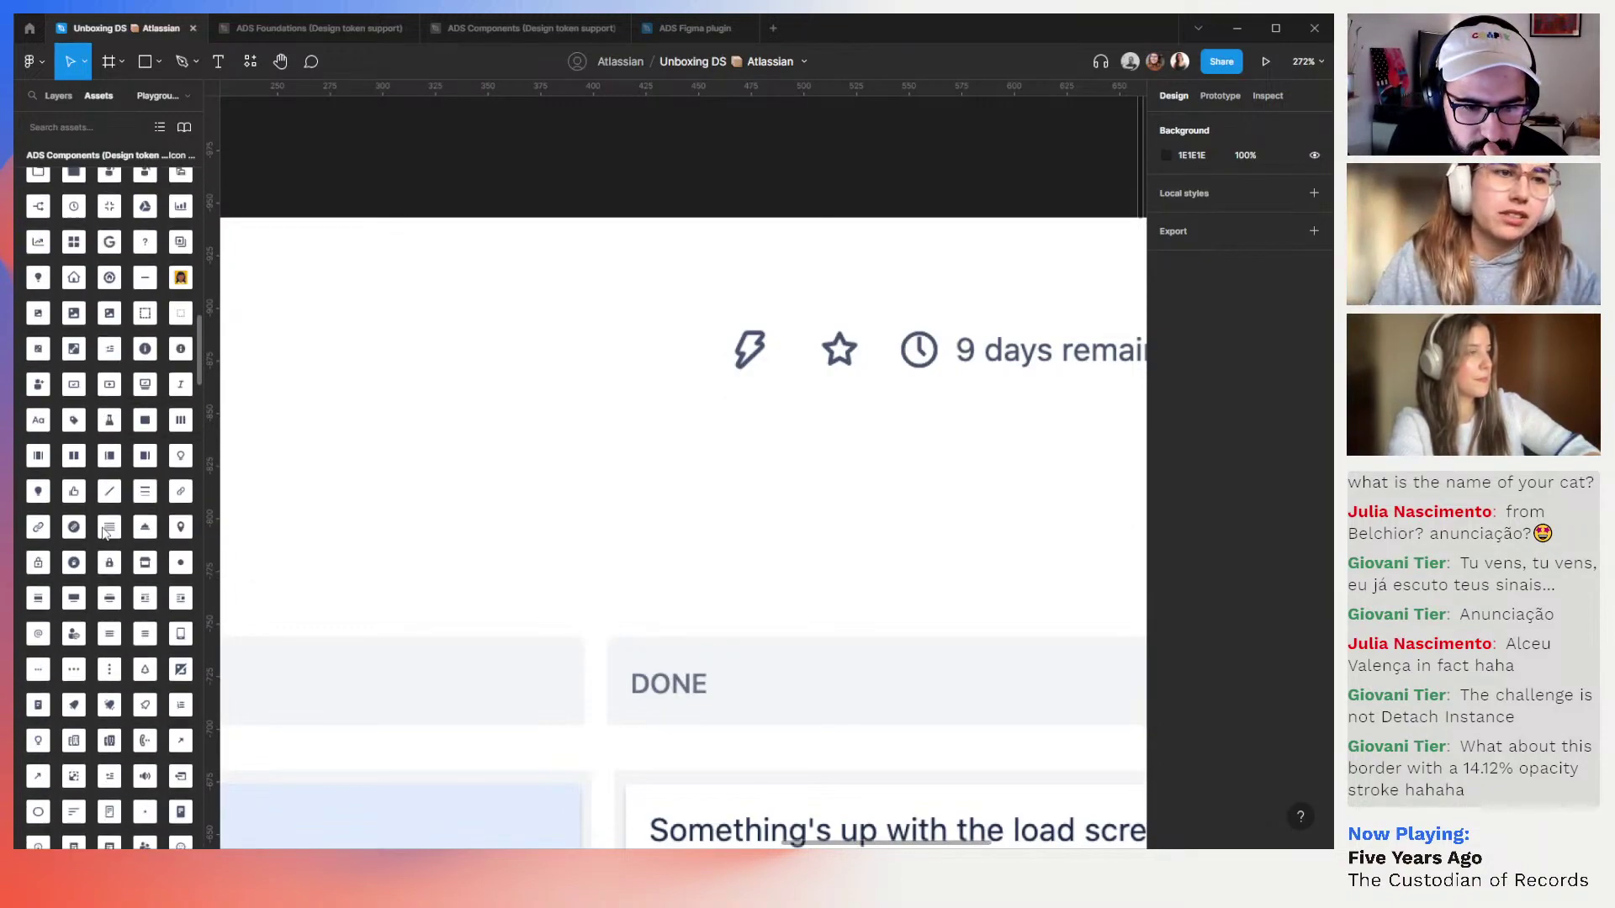
{"action": "scroll", "coordinate": [102, 532], "scroll_direction": "down", "scroll_amount": 9}
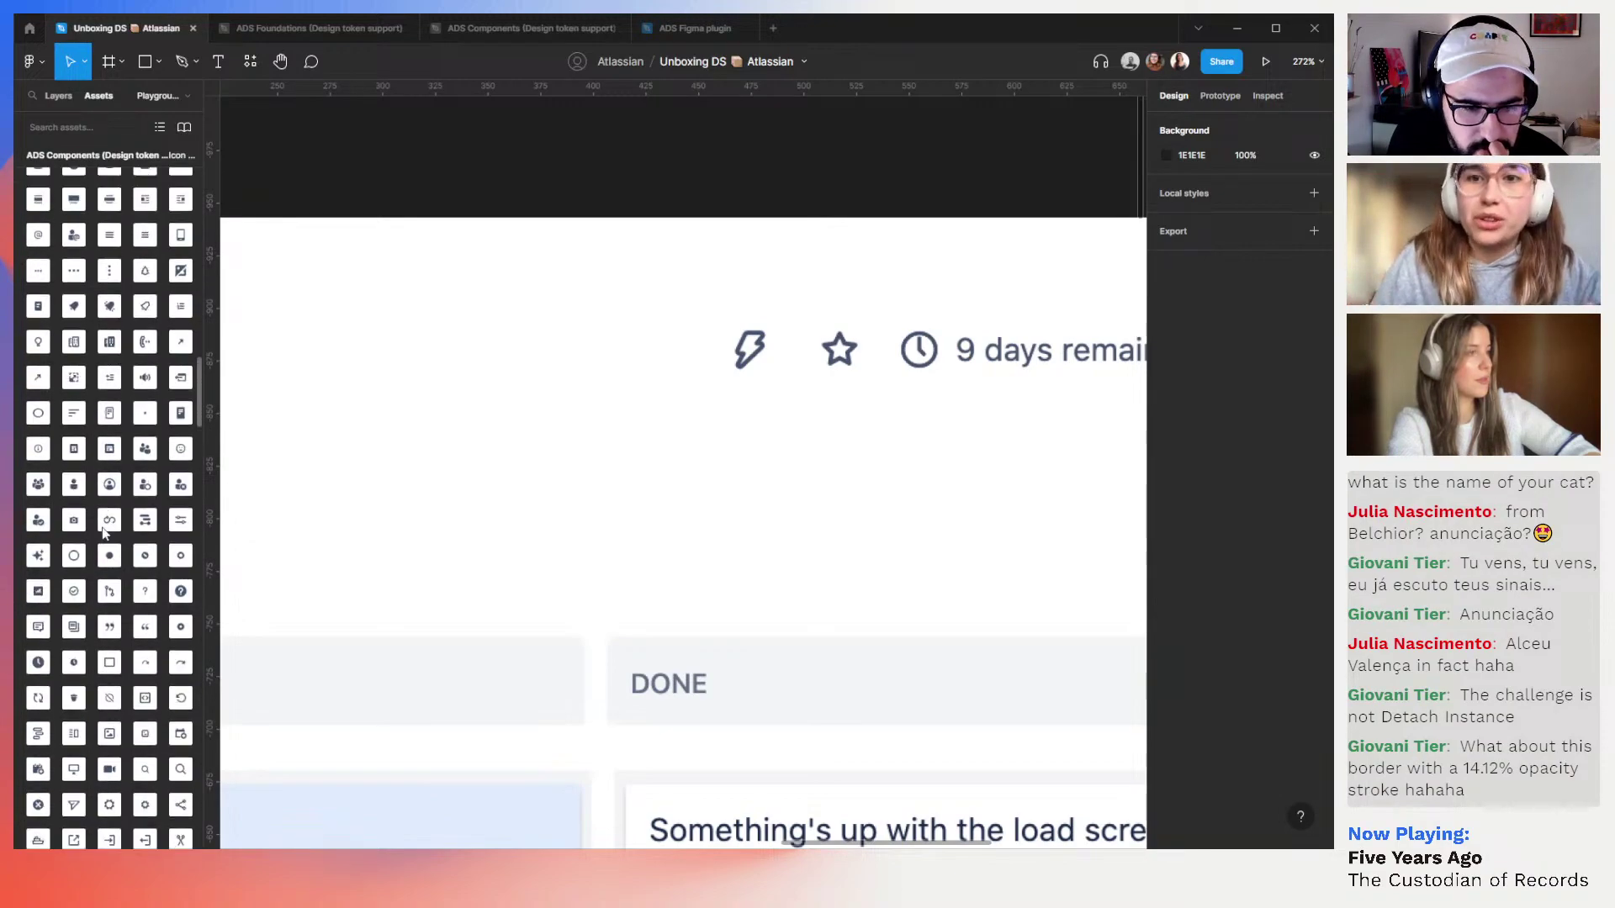
{"action": "scroll", "coordinate": [103, 532], "scroll_direction": "down", "scroll_amount": 1}
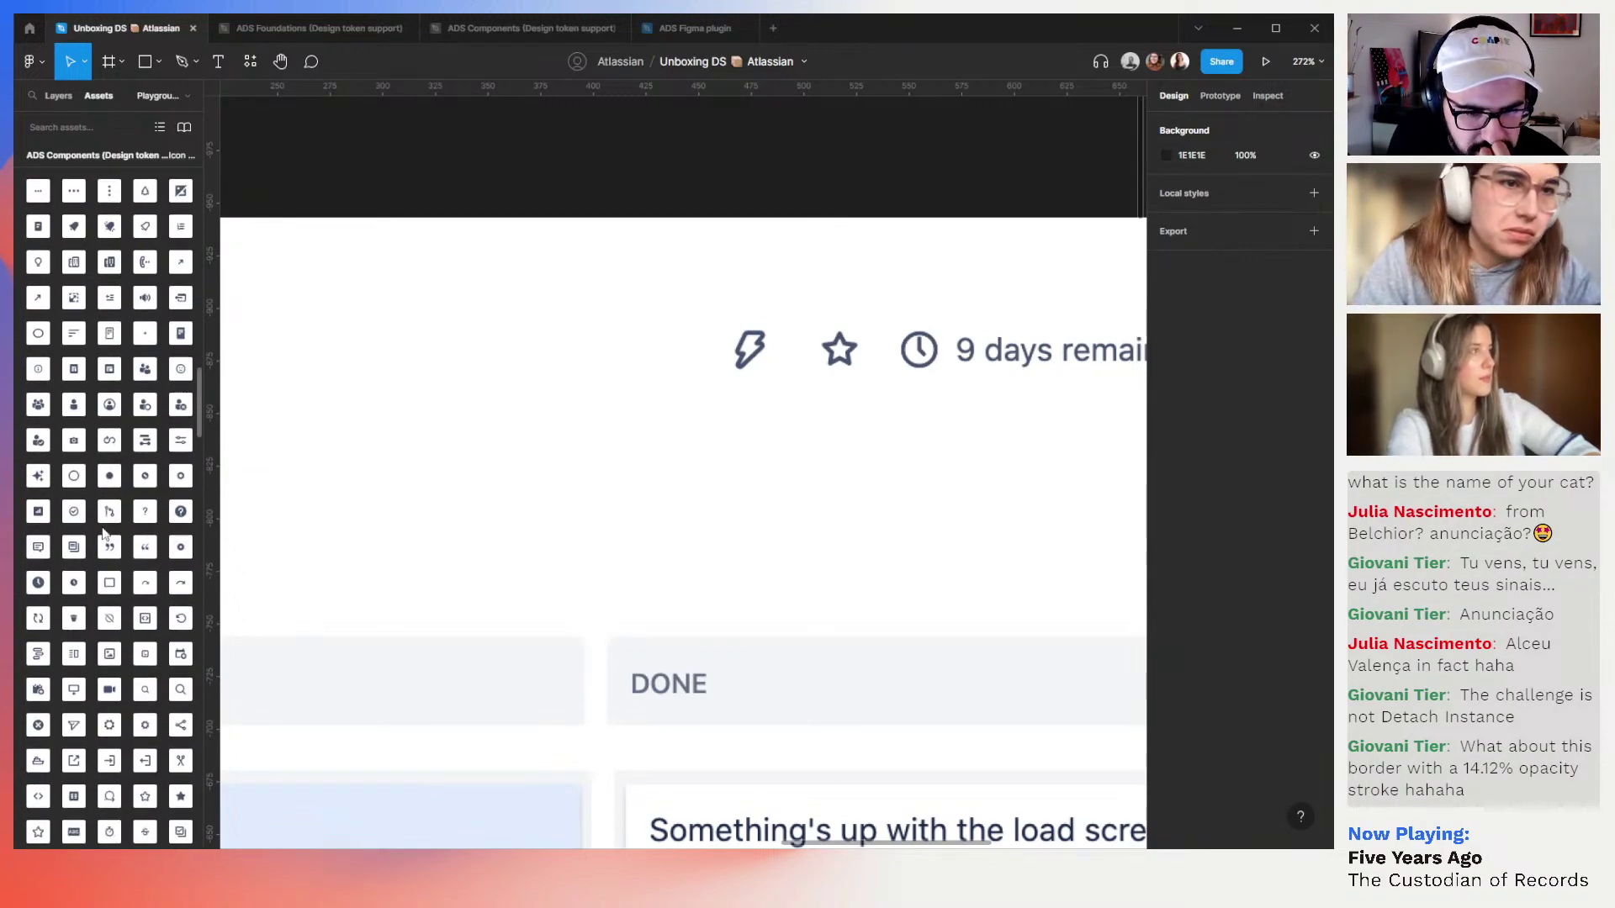
{"action": "scroll", "coordinate": [104, 532], "scroll_direction": "down", "scroll_amount": 15}
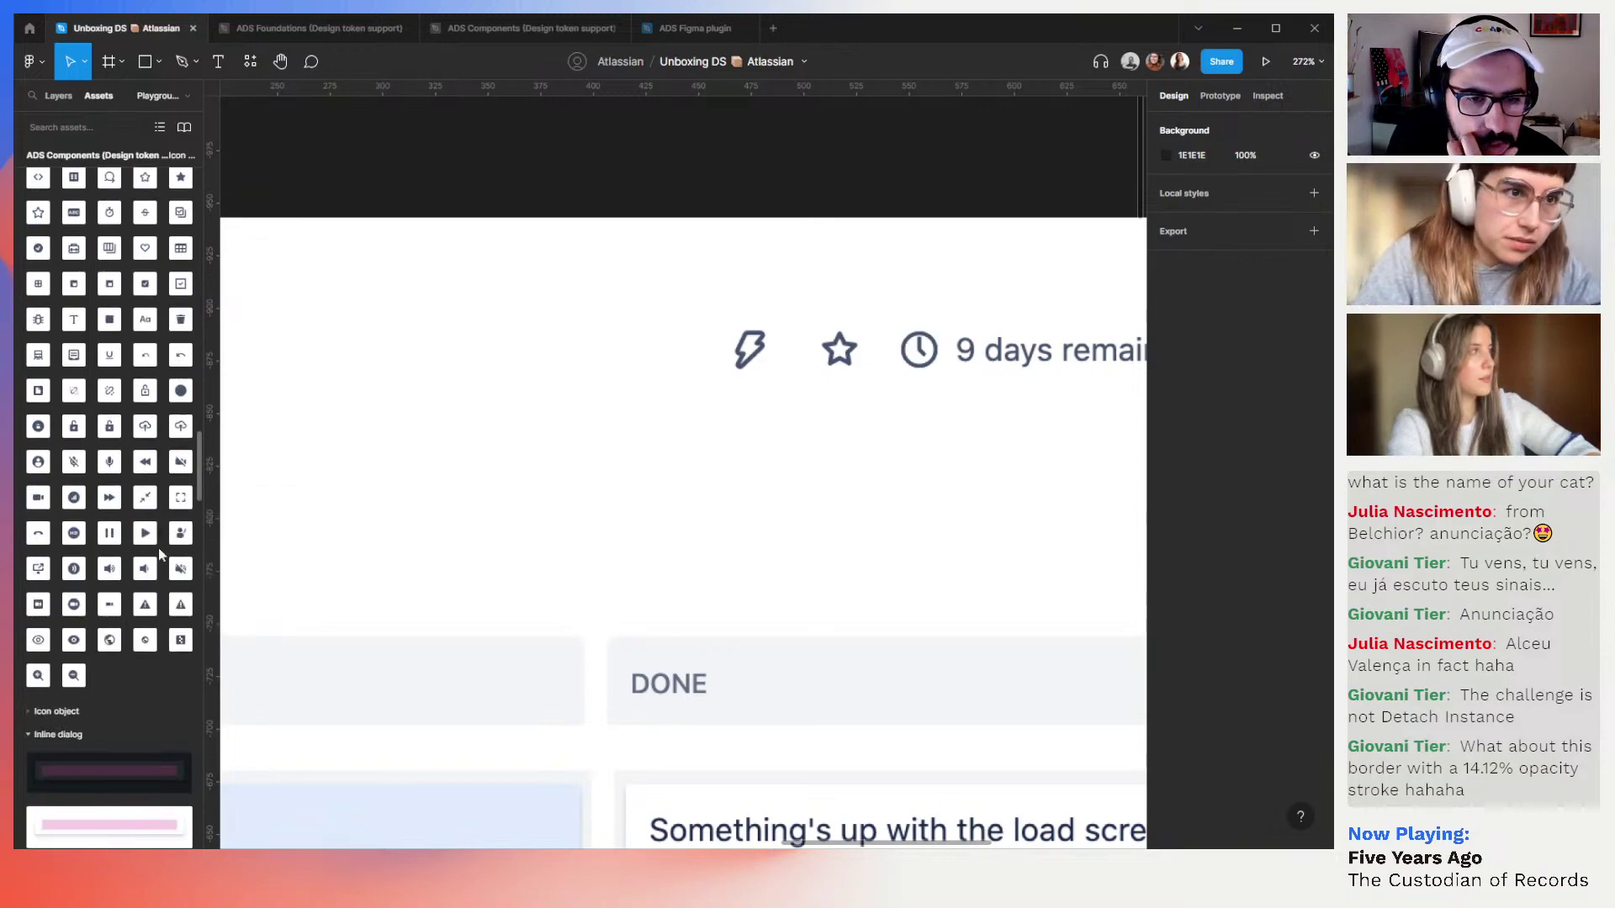
Place a star-large - Light icon just below the icon row in the reference board's header
{"action": "scroll", "coordinate": [133, 383], "scroll_direction": "up", "scroll_amount": 2}
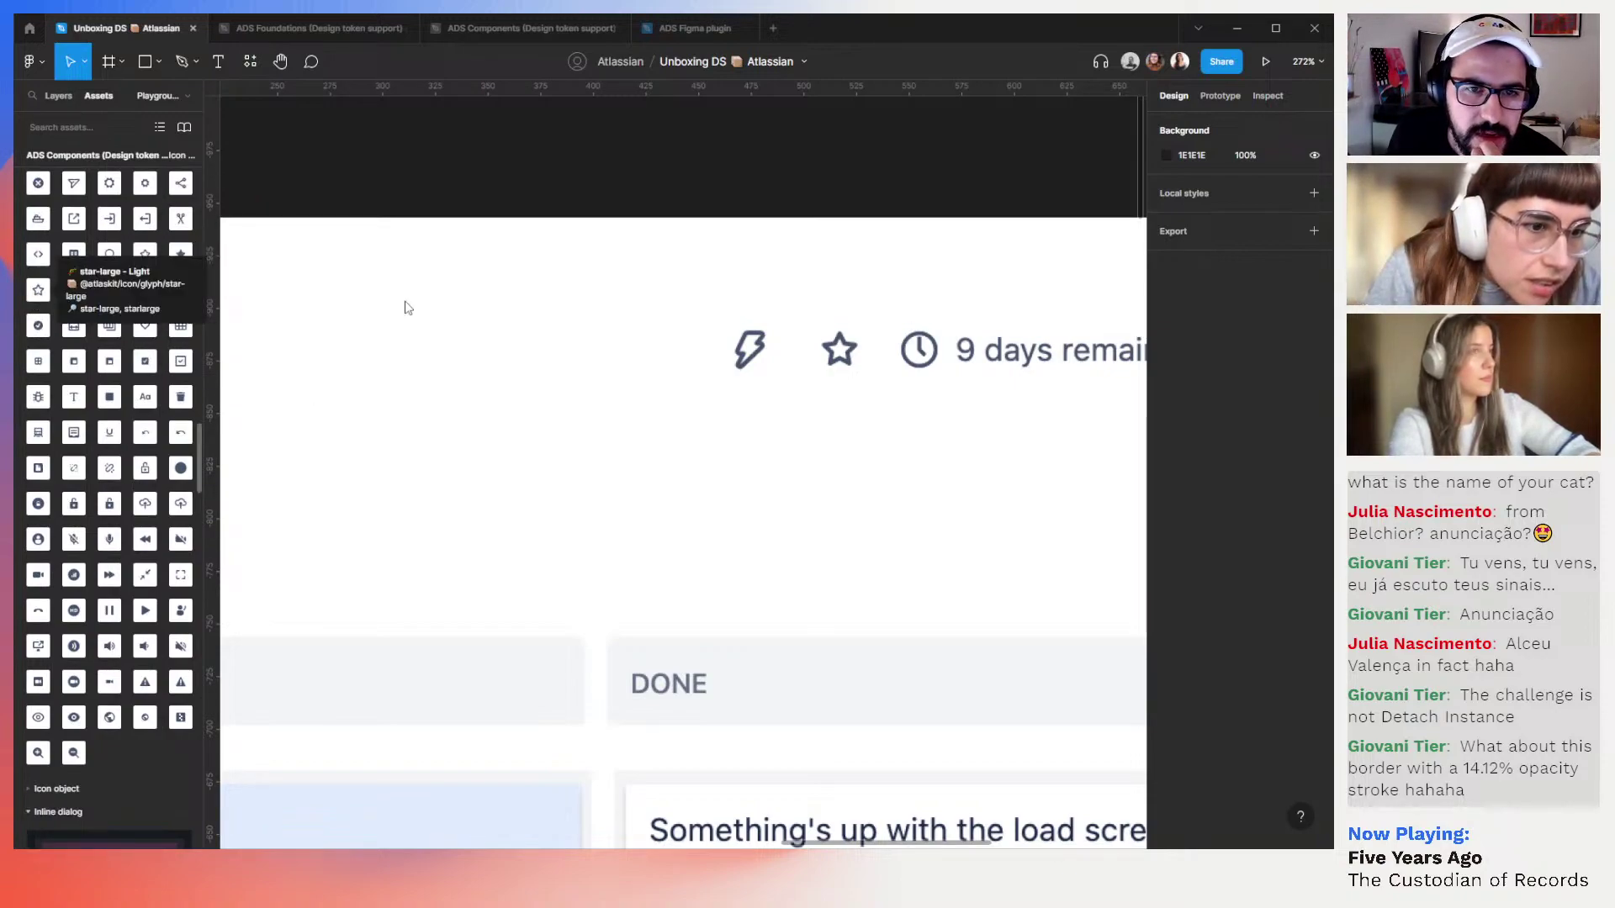
{"action": "key", "text": "ctrl+v"}
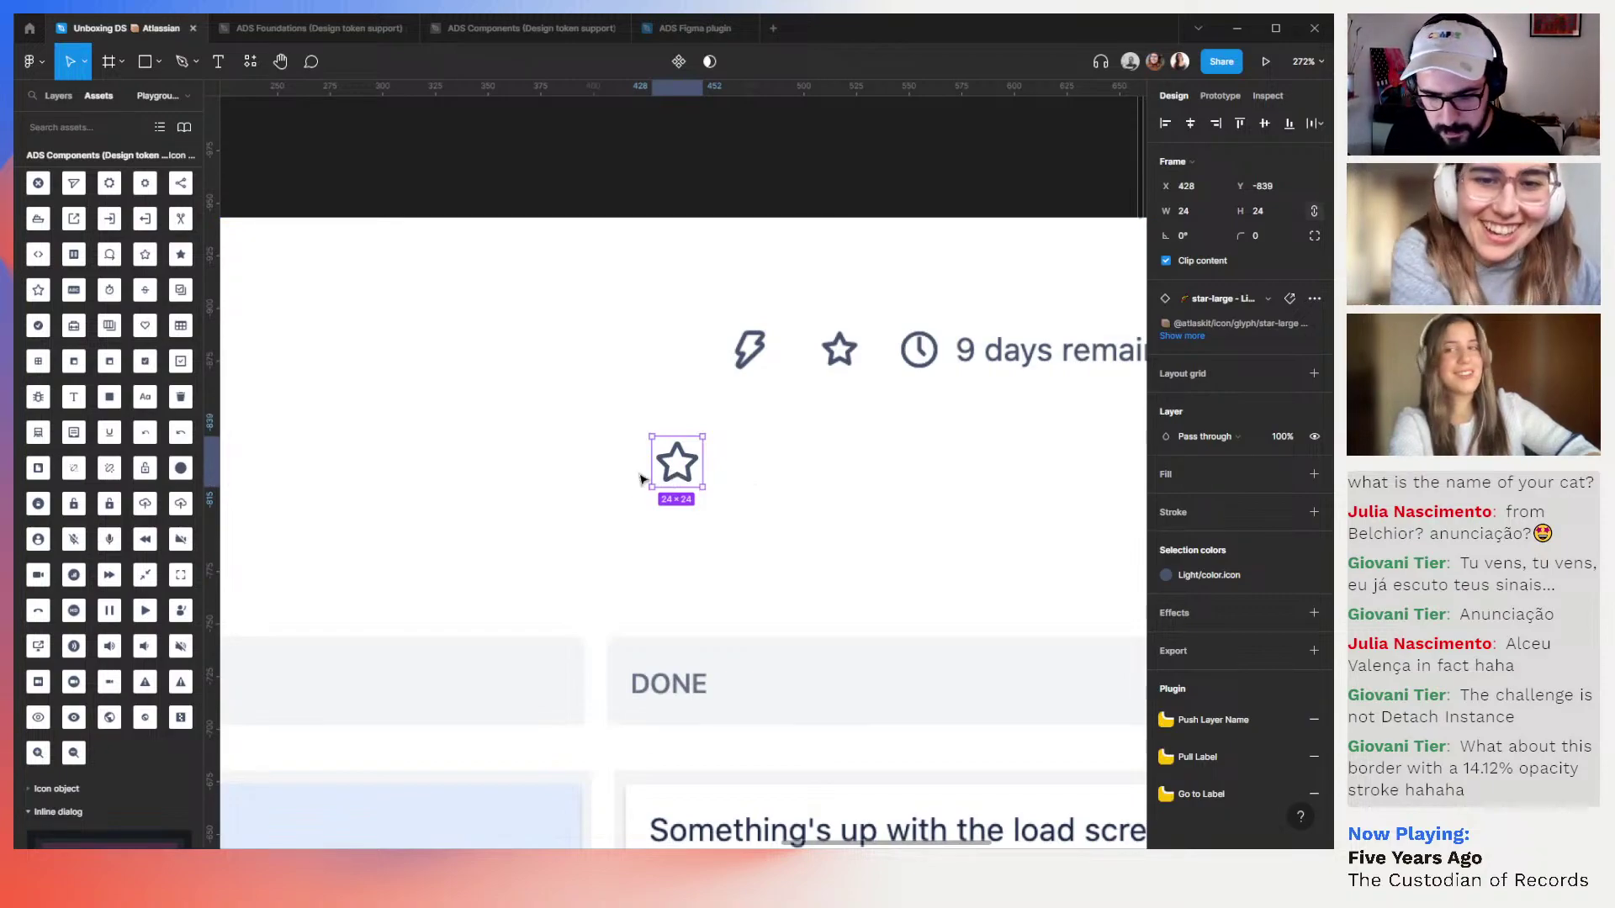
{"action": "scroll", "coordinate": [644, 471], "scroll_direction": "down", "scroll_amount": 2}
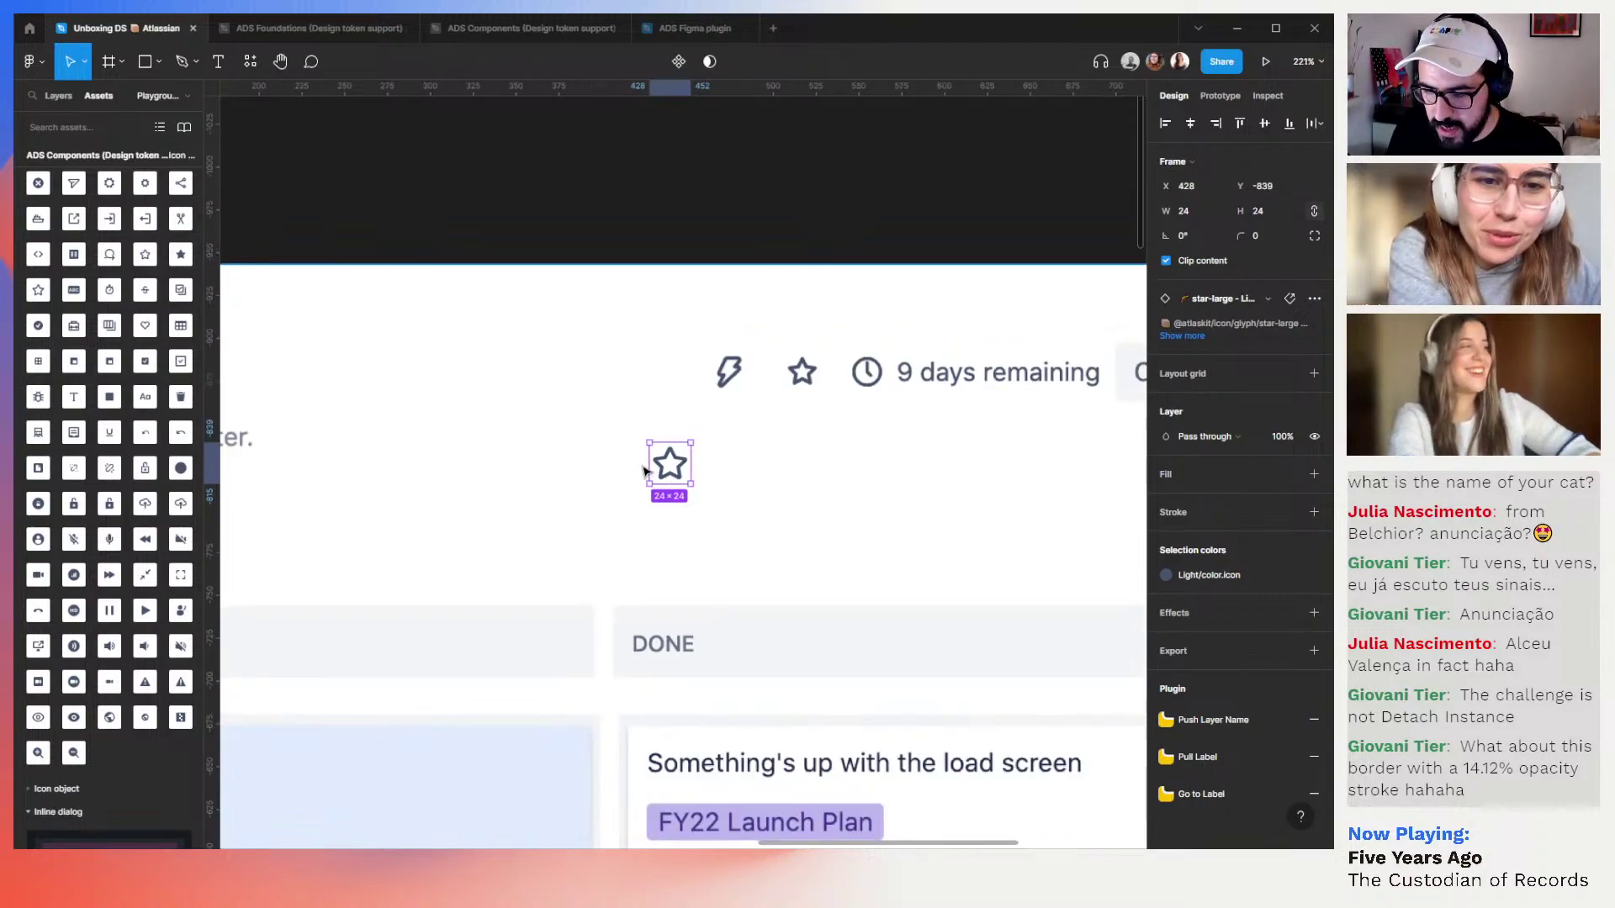
Jump to a collaborator's view and swap the new slide's side navigation header slot to NavigationHeader - Light
{"action": "left_click", "coordinate": [1178, 64]}
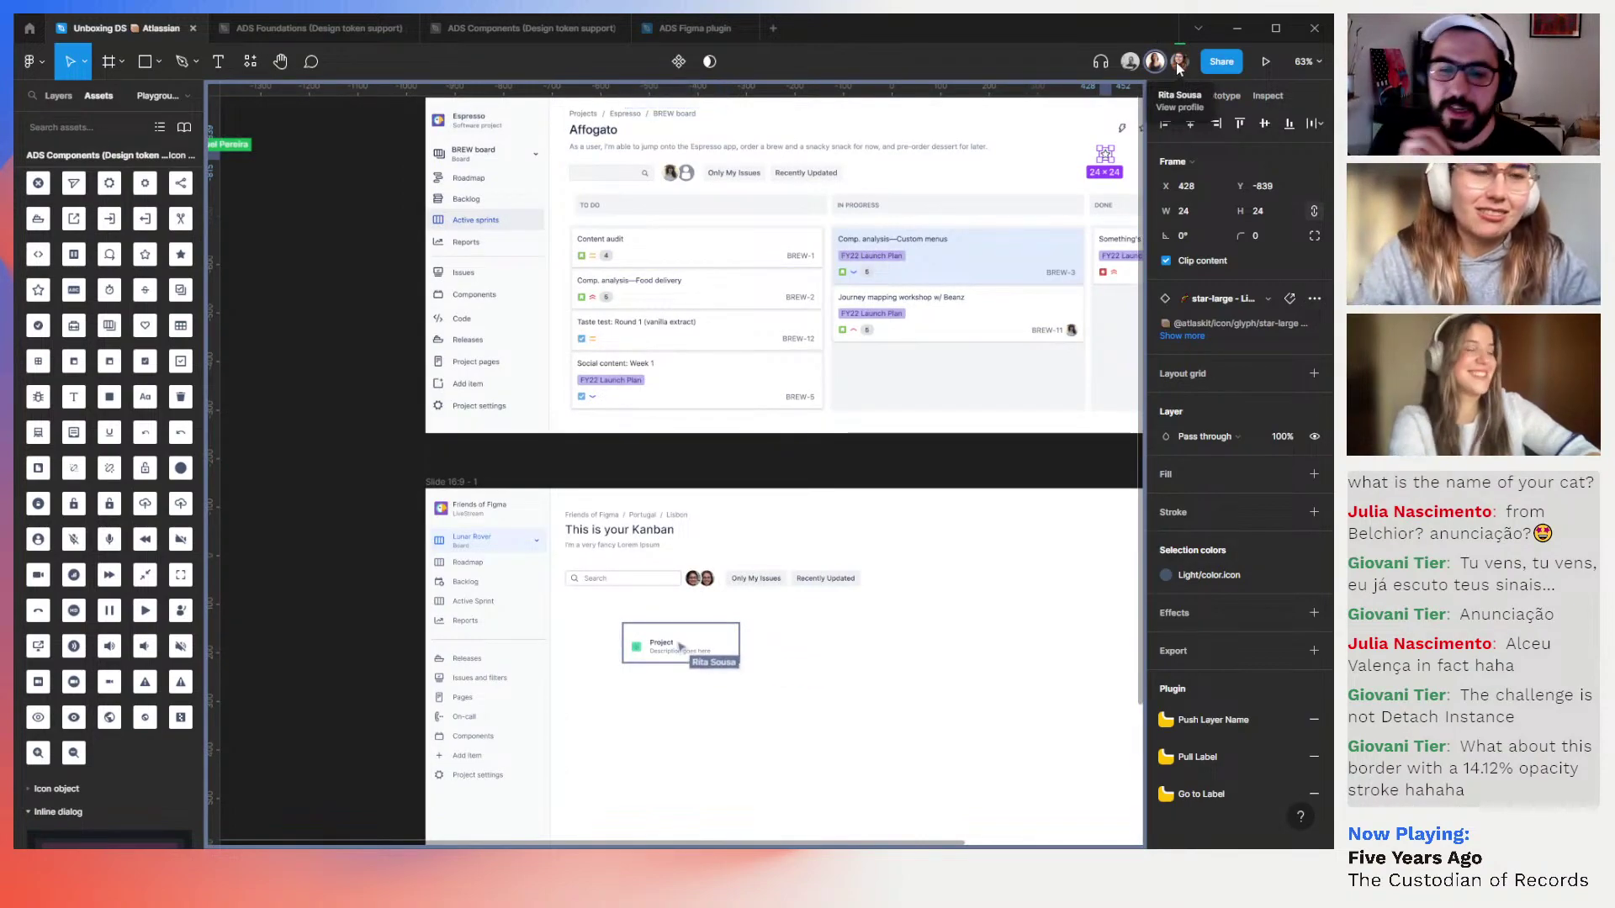
{"action": "left_click", "coordinate": [494, 523]}
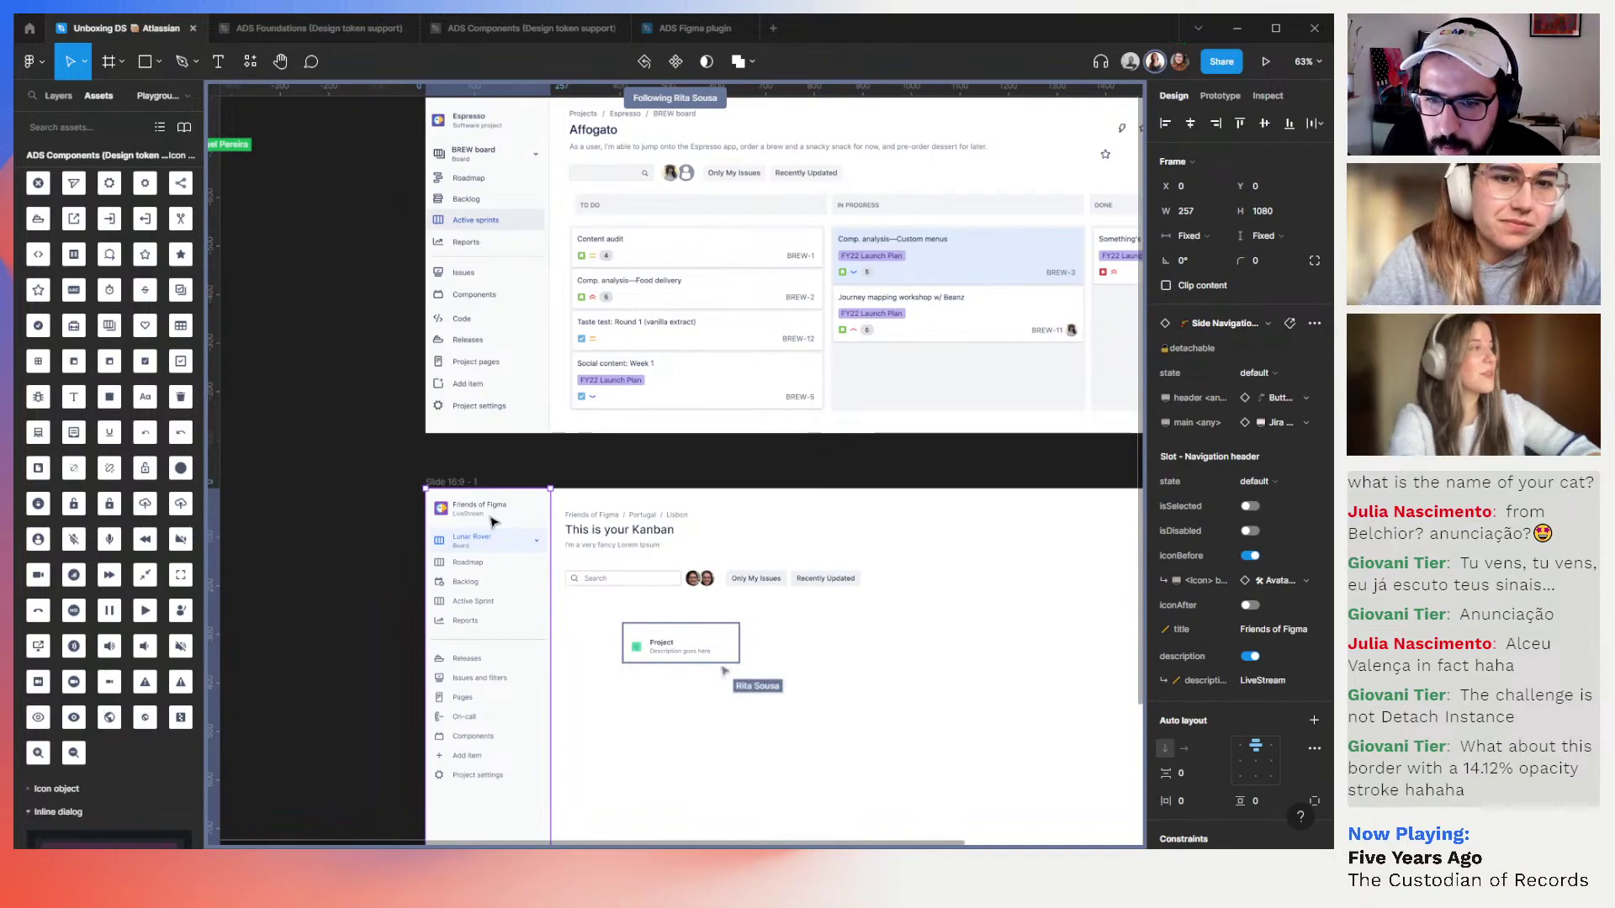
{"action": "left_click", "coordinate": [1288, 400]}
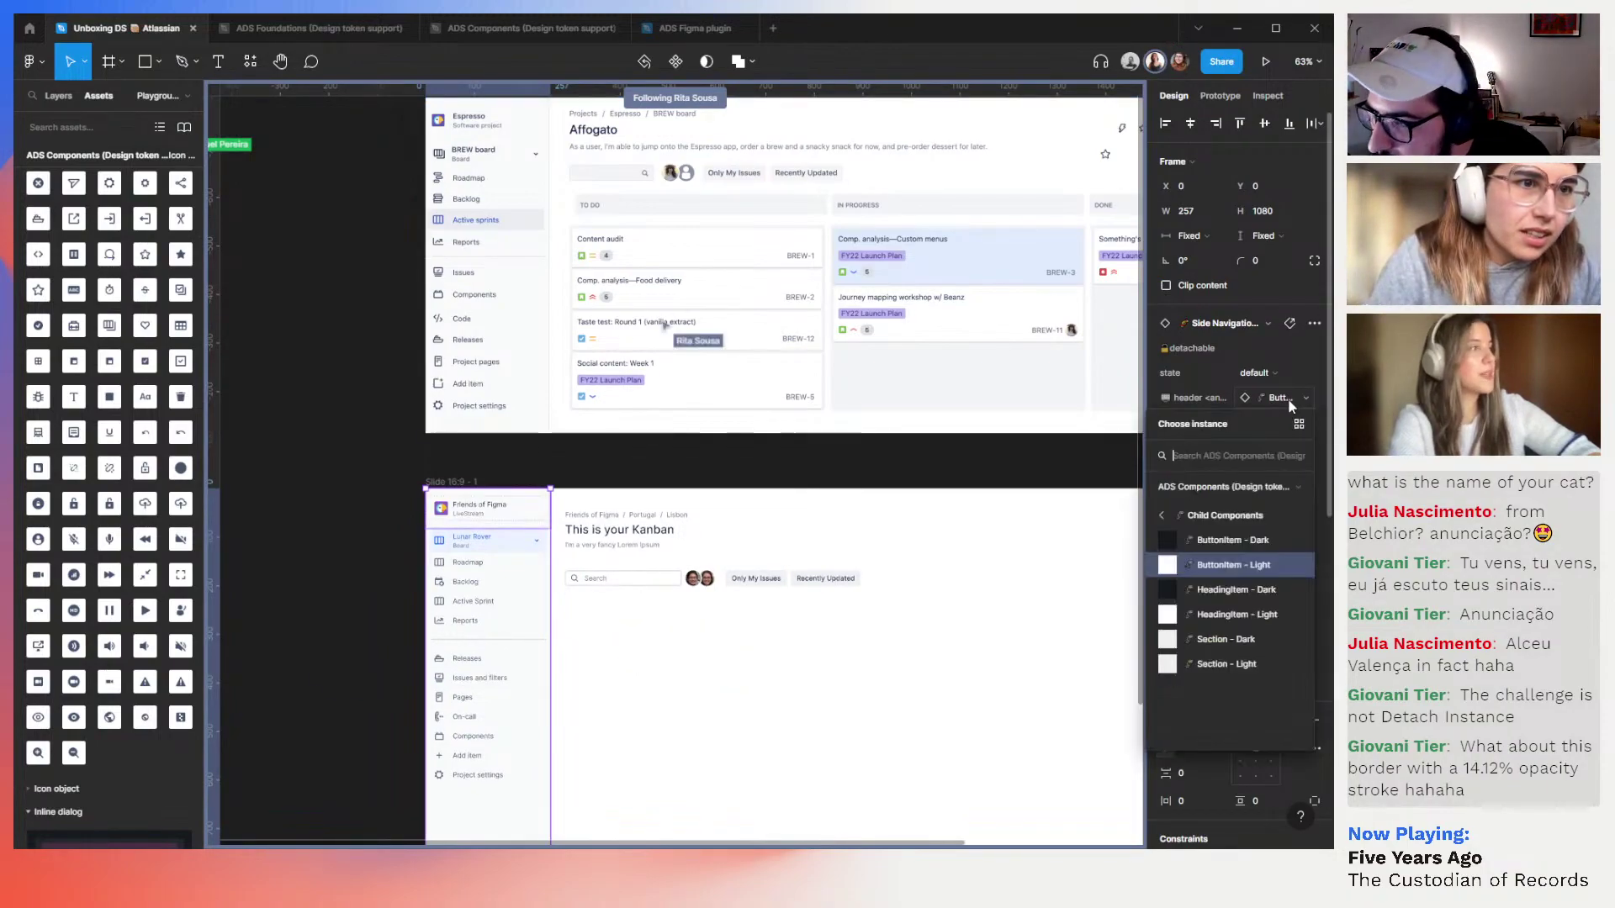
{"action": "type", "text": "navigat"}
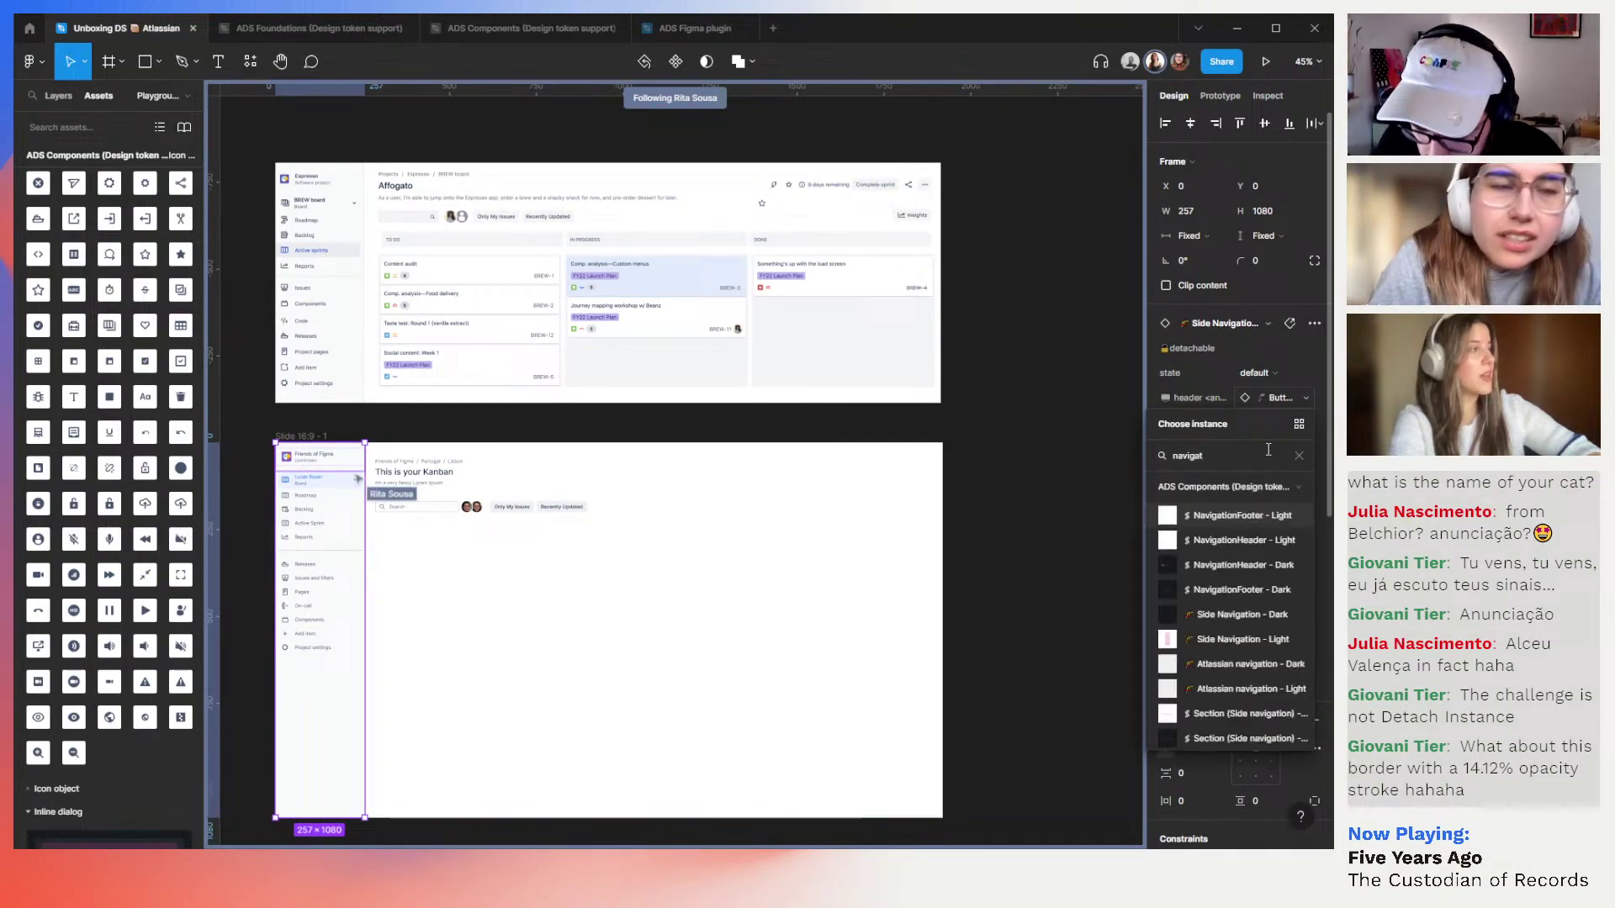
{"action": "type", "text": "ion header"}
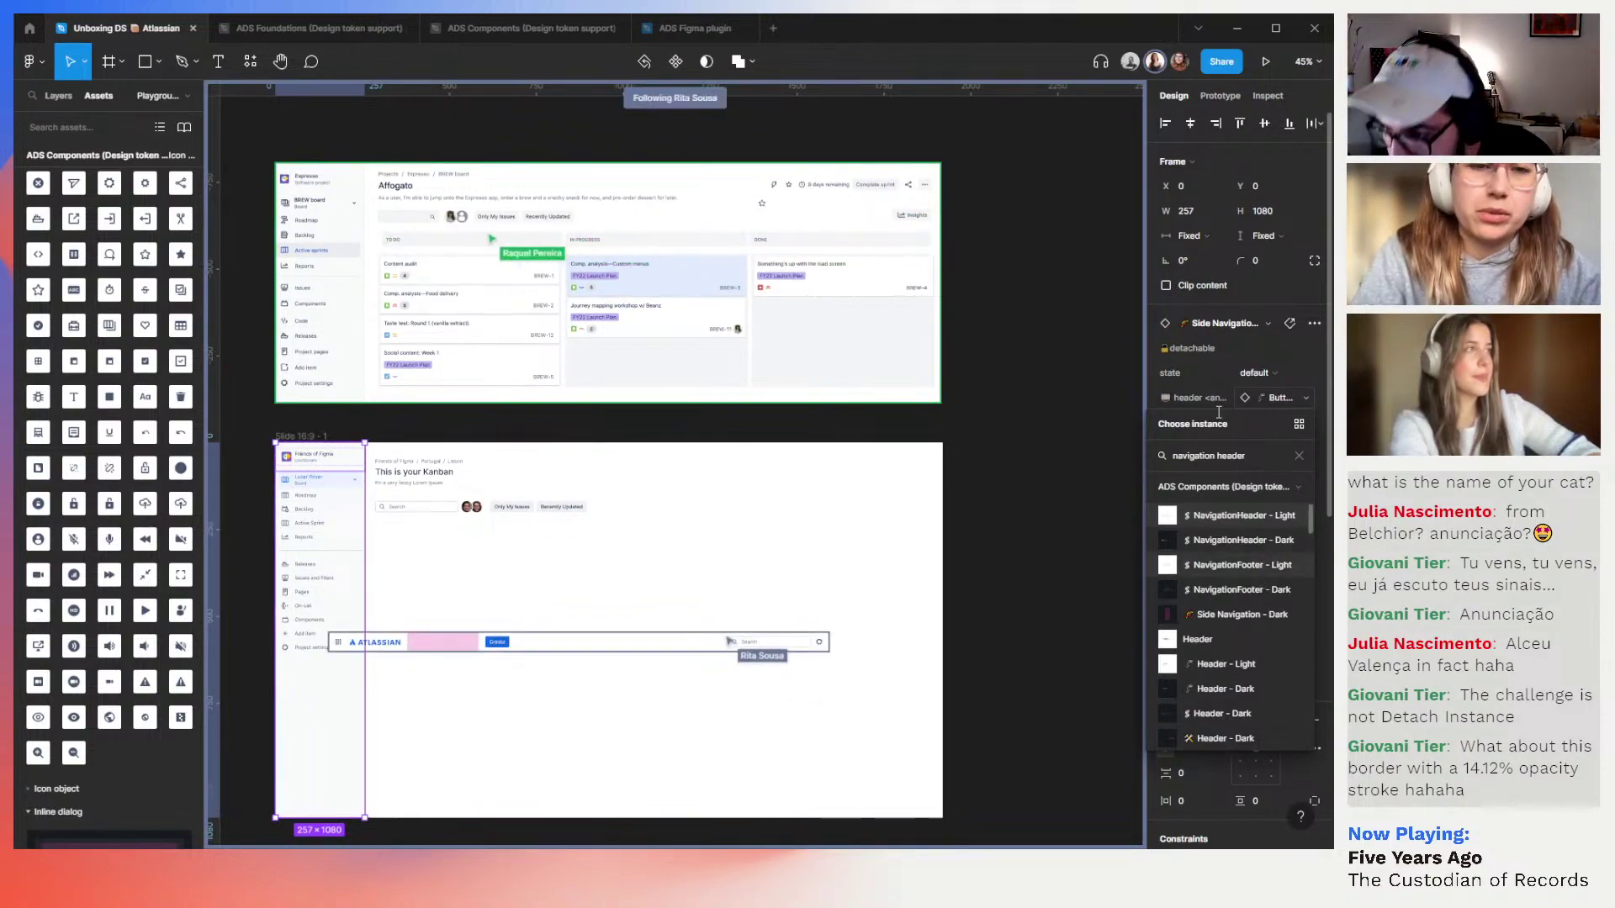
{"action": "left_click", "coordinate": [1242, 521]}
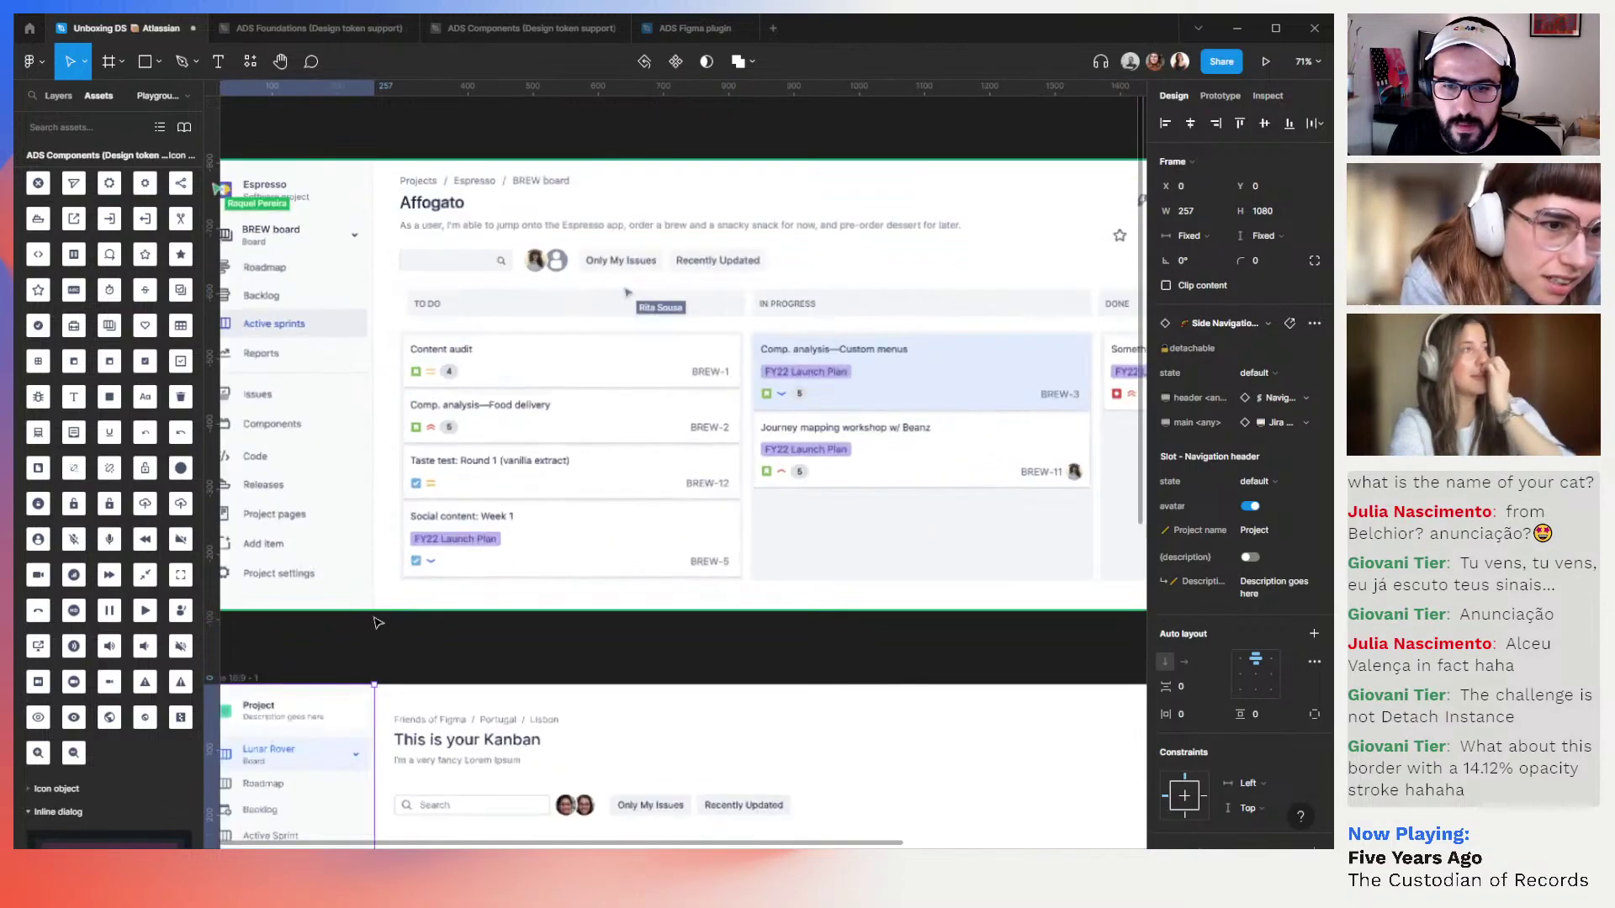
Set the project name in the new slide's side navigation header to "Friends of Figma"
{"action": "left_click", "coordinate": [410, 637]}
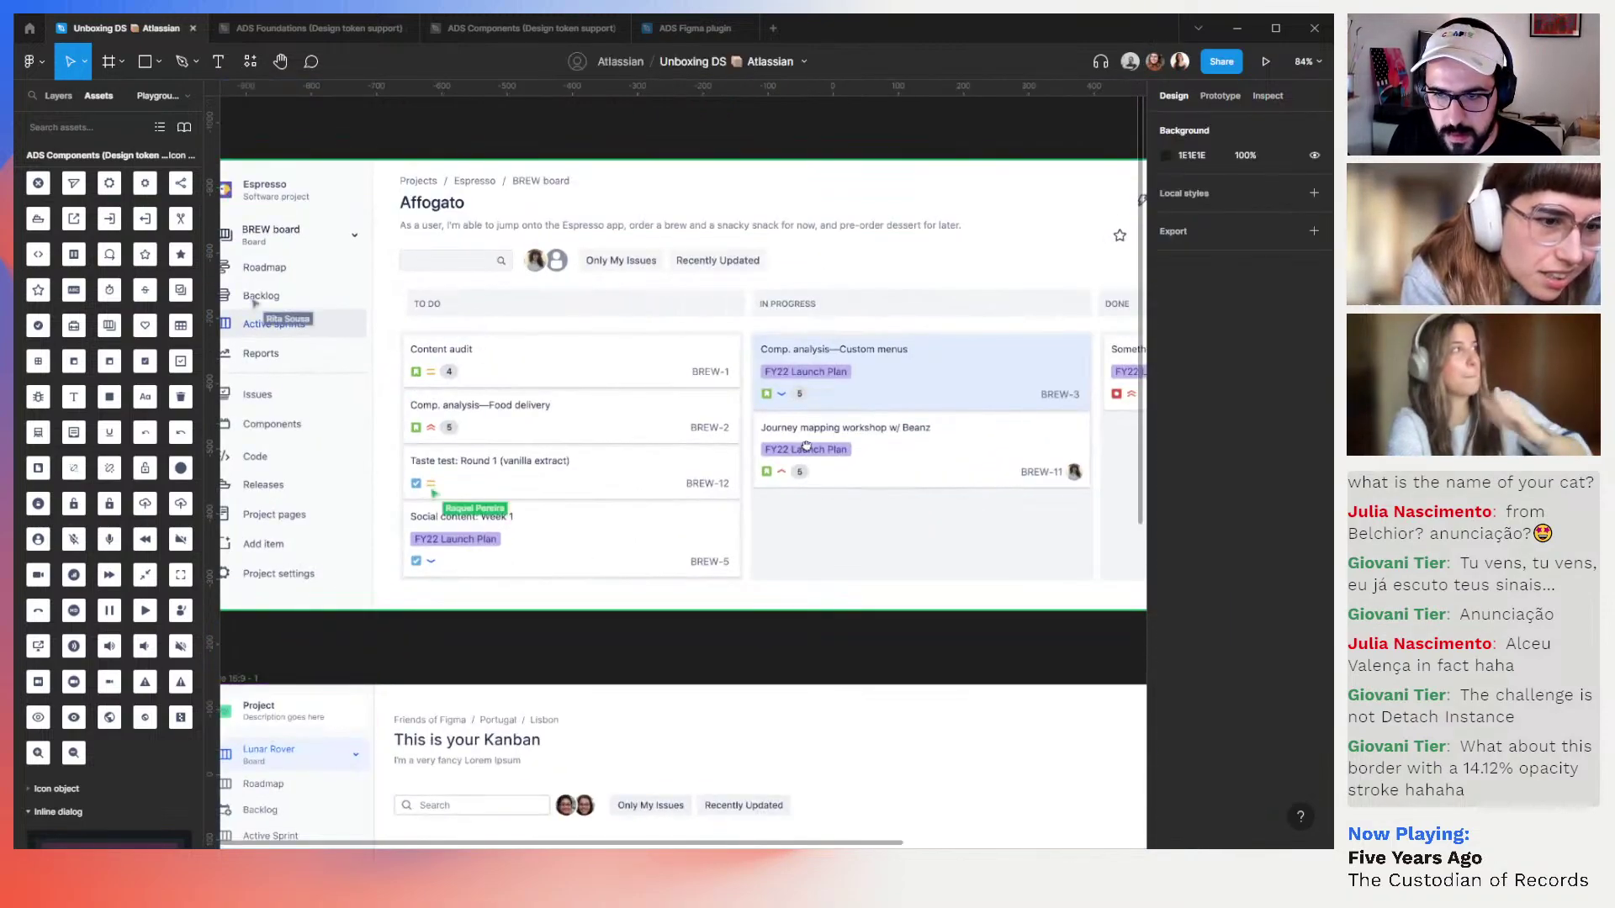
{"action": "left_click_drag", "start_coordinate": [355, 671], "coordinate": [755, 472]}
{"action": "scroll", "coordinate": [627, 535], "scroll_direction": "up", "scroll_amount": 3}
{"action": "left_click", "coordinate": [744, 498]}
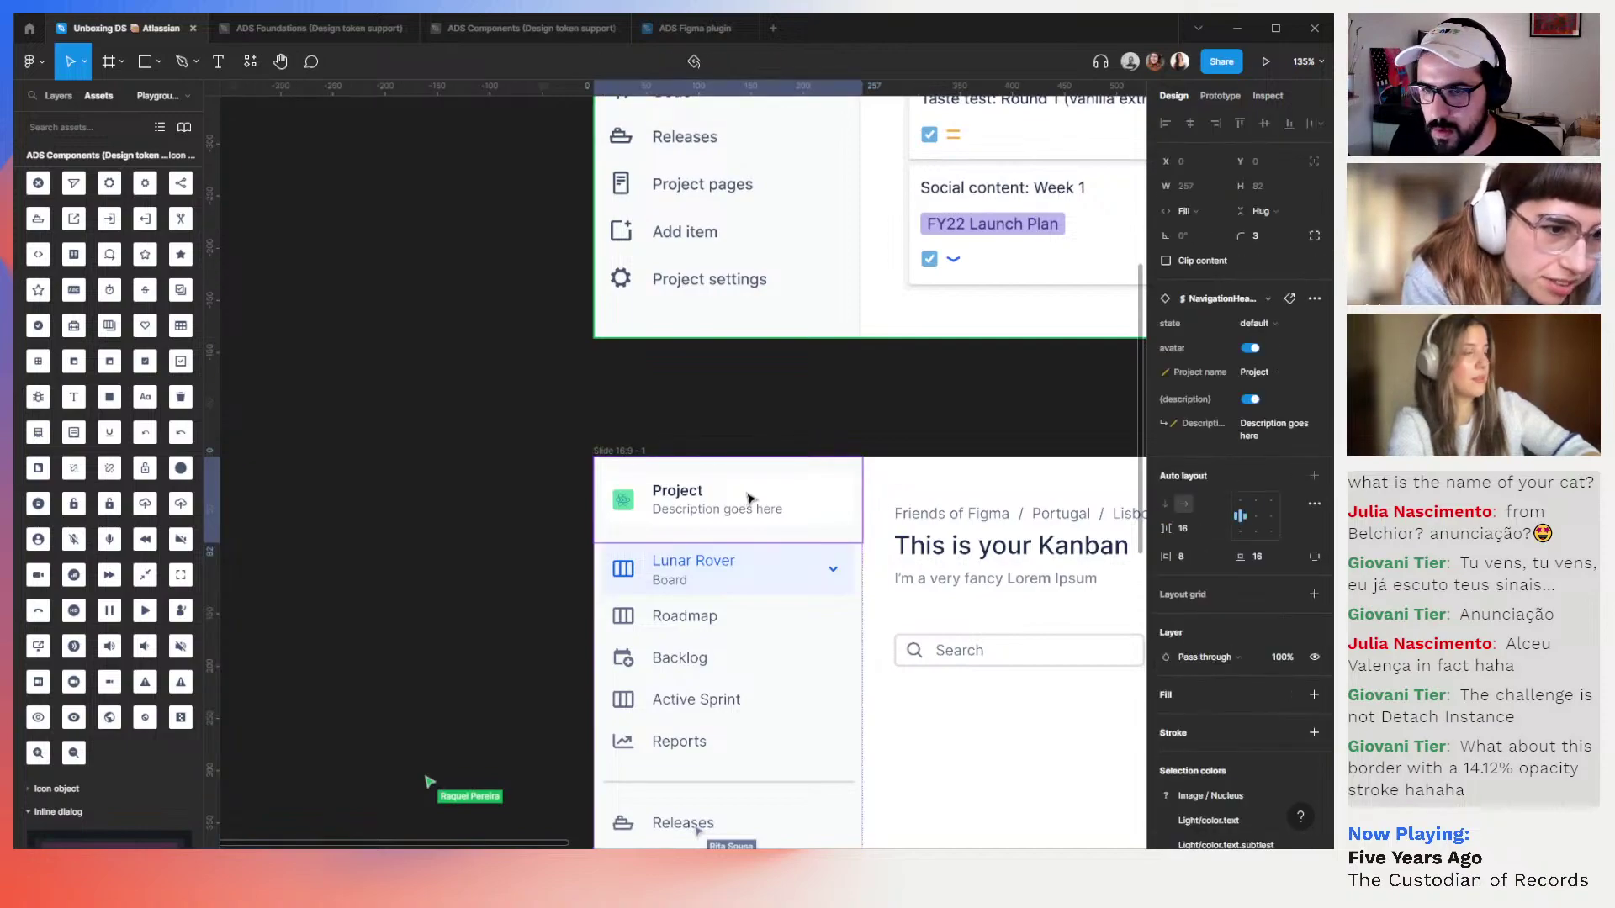
{"action": "key", "text": "Escape"}
{"action": "left_click", "coordinate": [803, 492]}
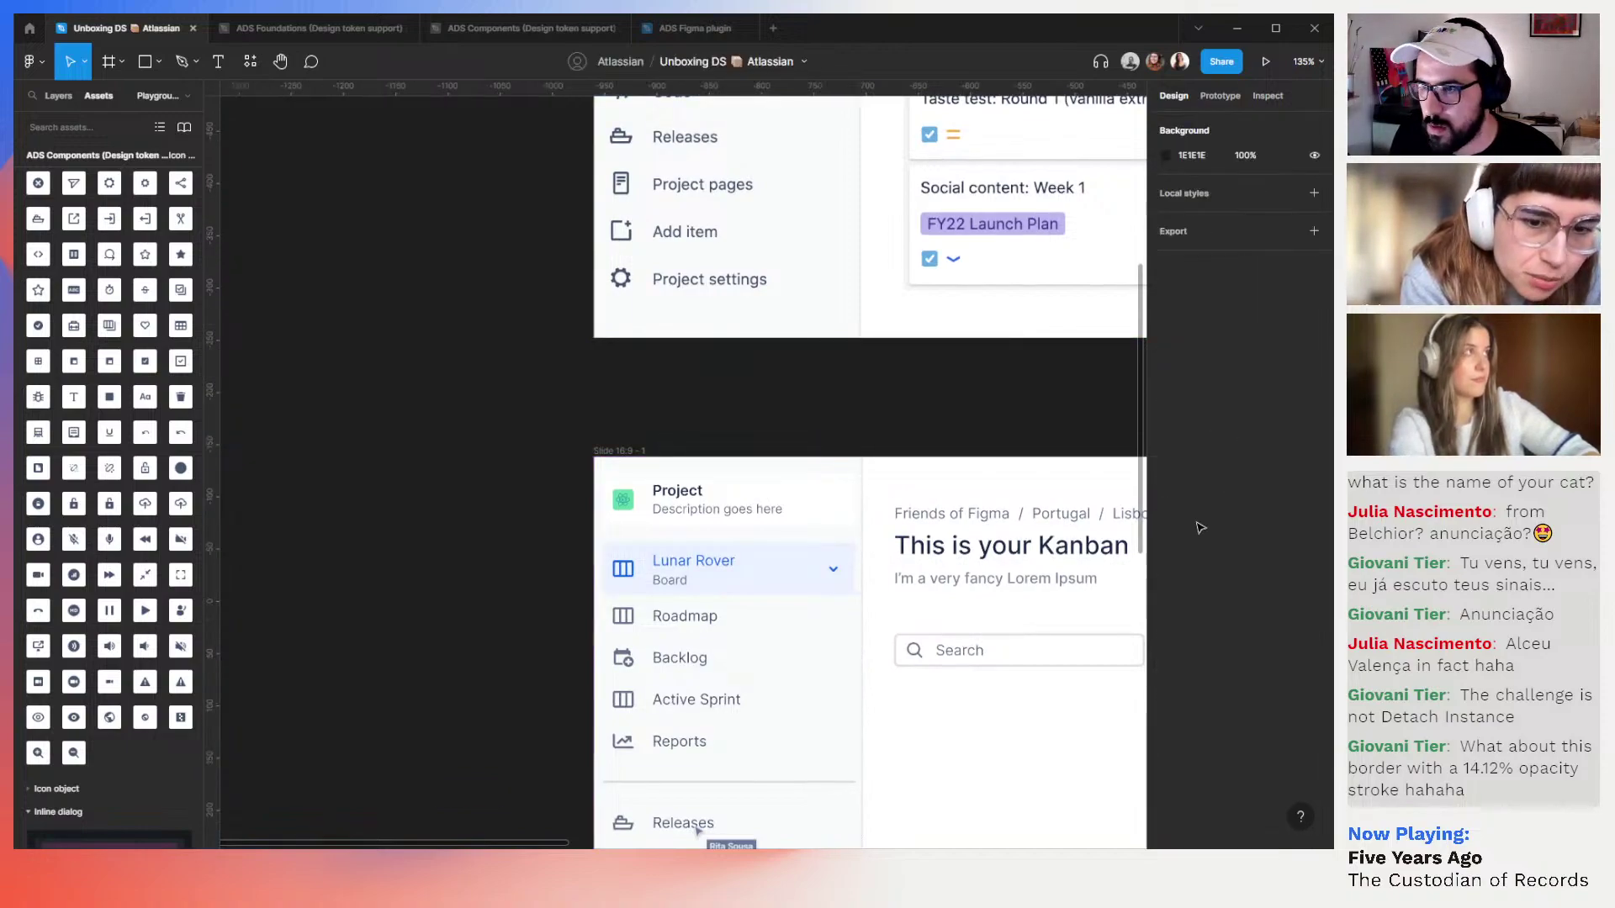
{"action": "left_click", "coordinate": [1263, 531]}
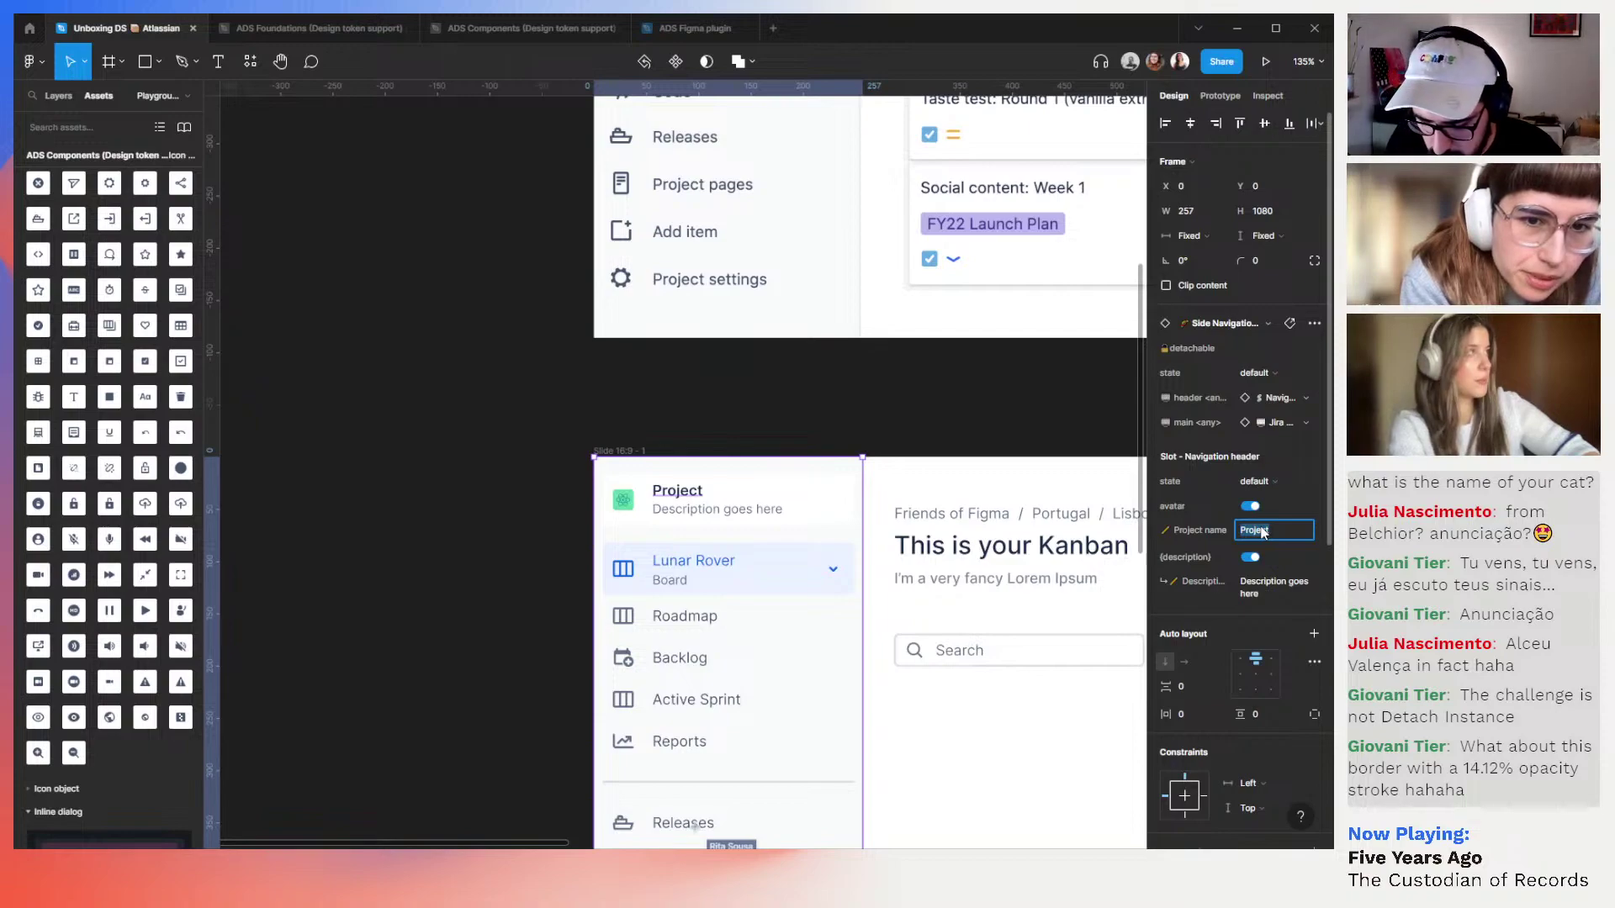
{"action": "type", "text": "Firen so"}
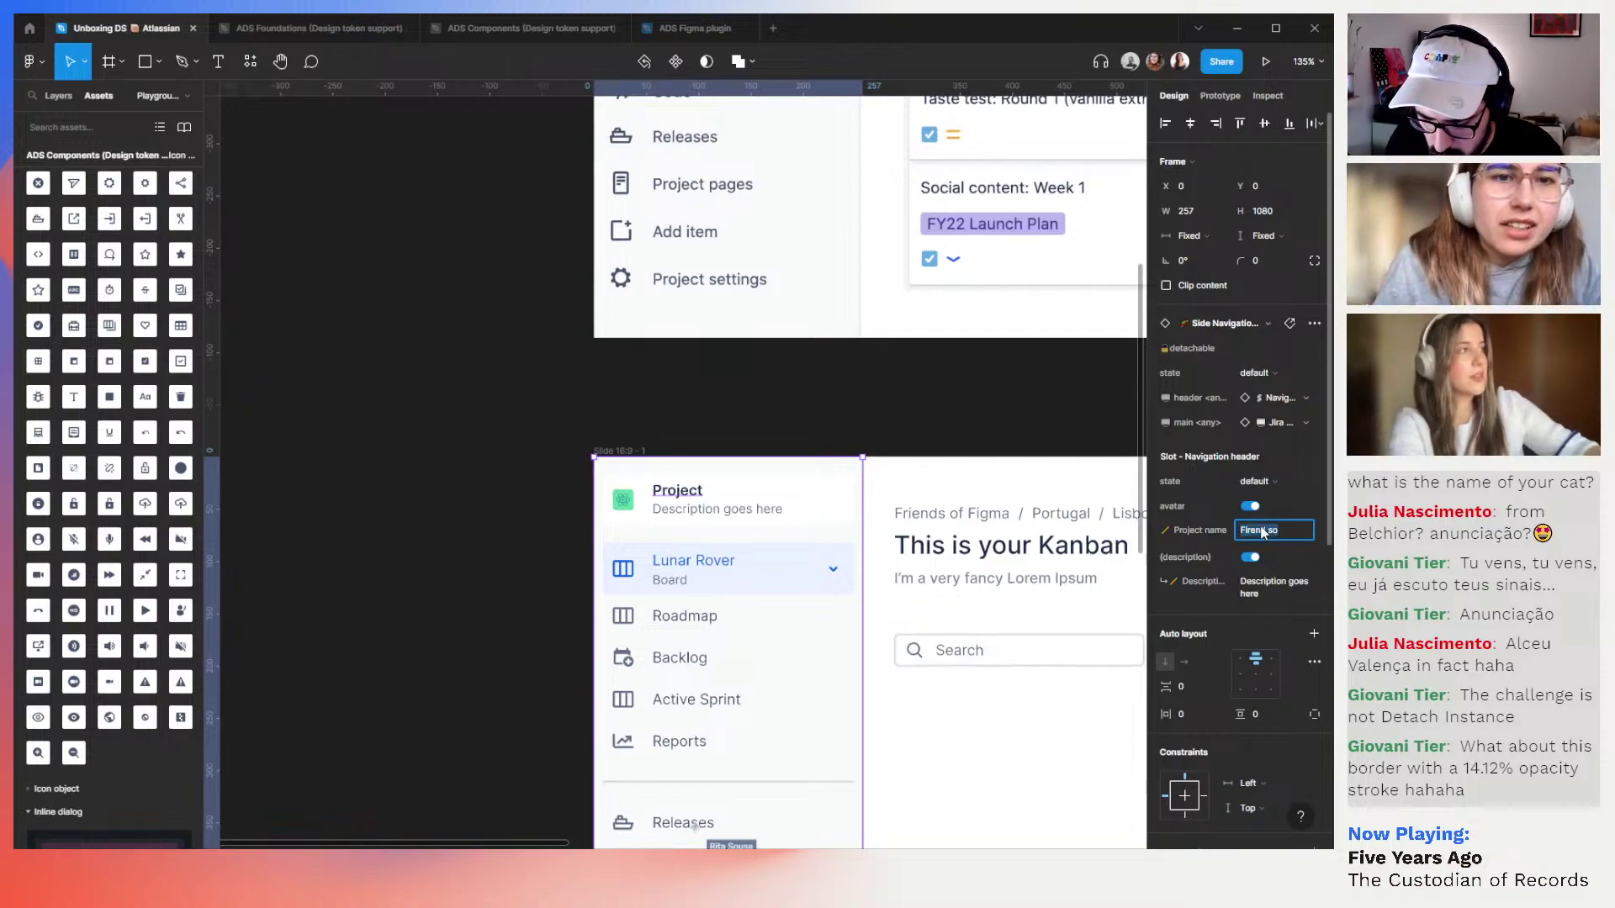
{"action": "key", "text": "ctrl+a"}
{"action": "type", "text": "Fr"}
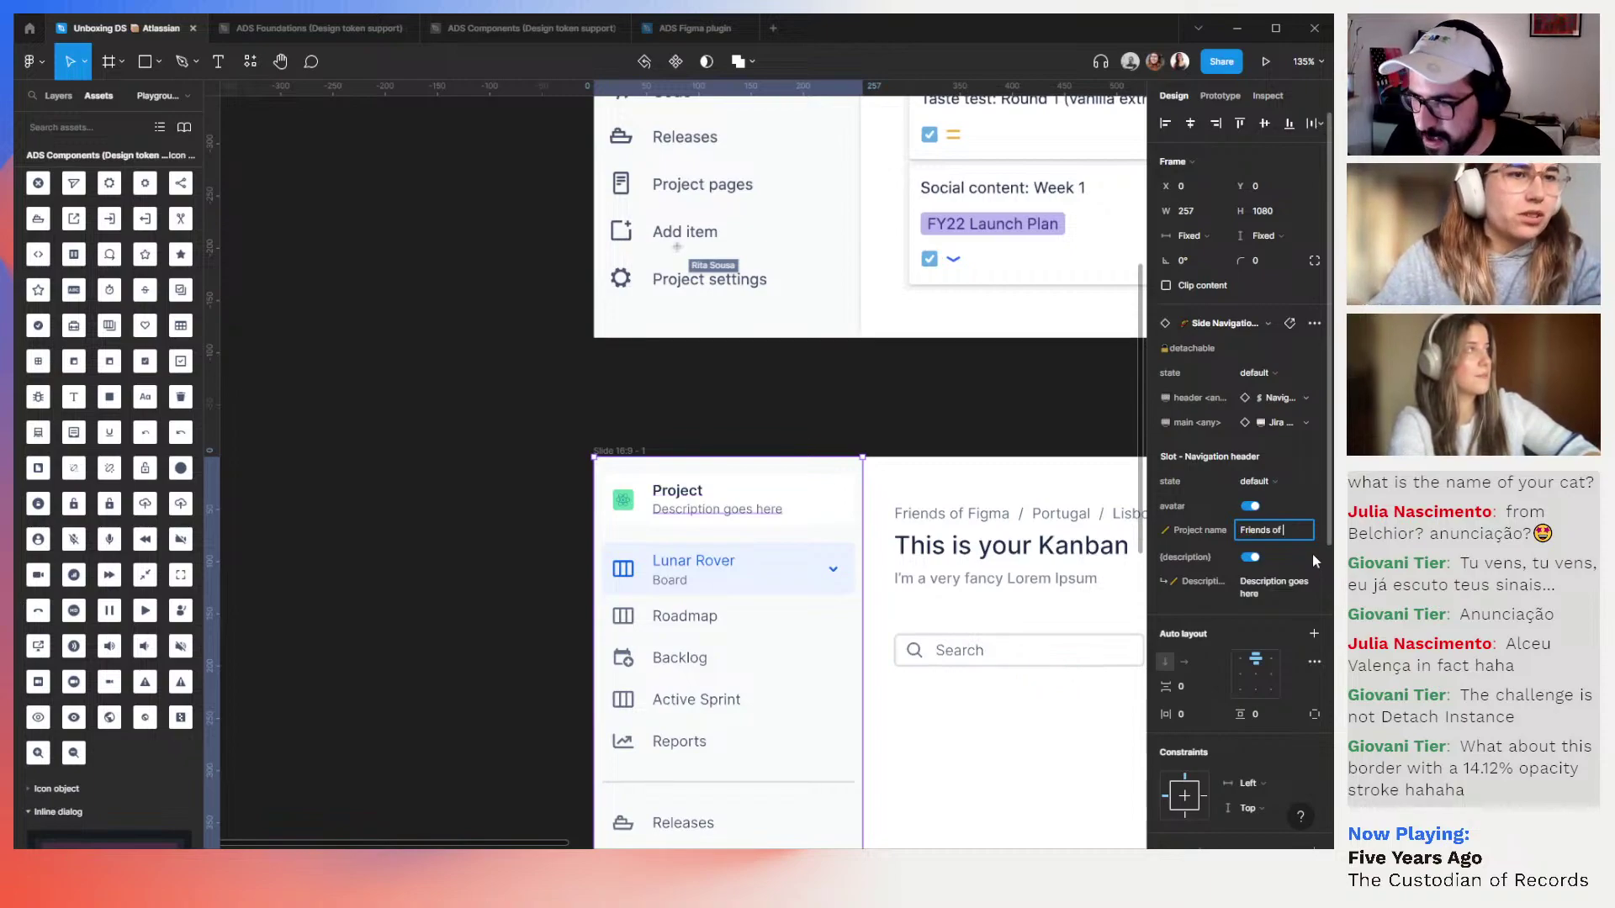
{"action": "type", "text": "gam"}
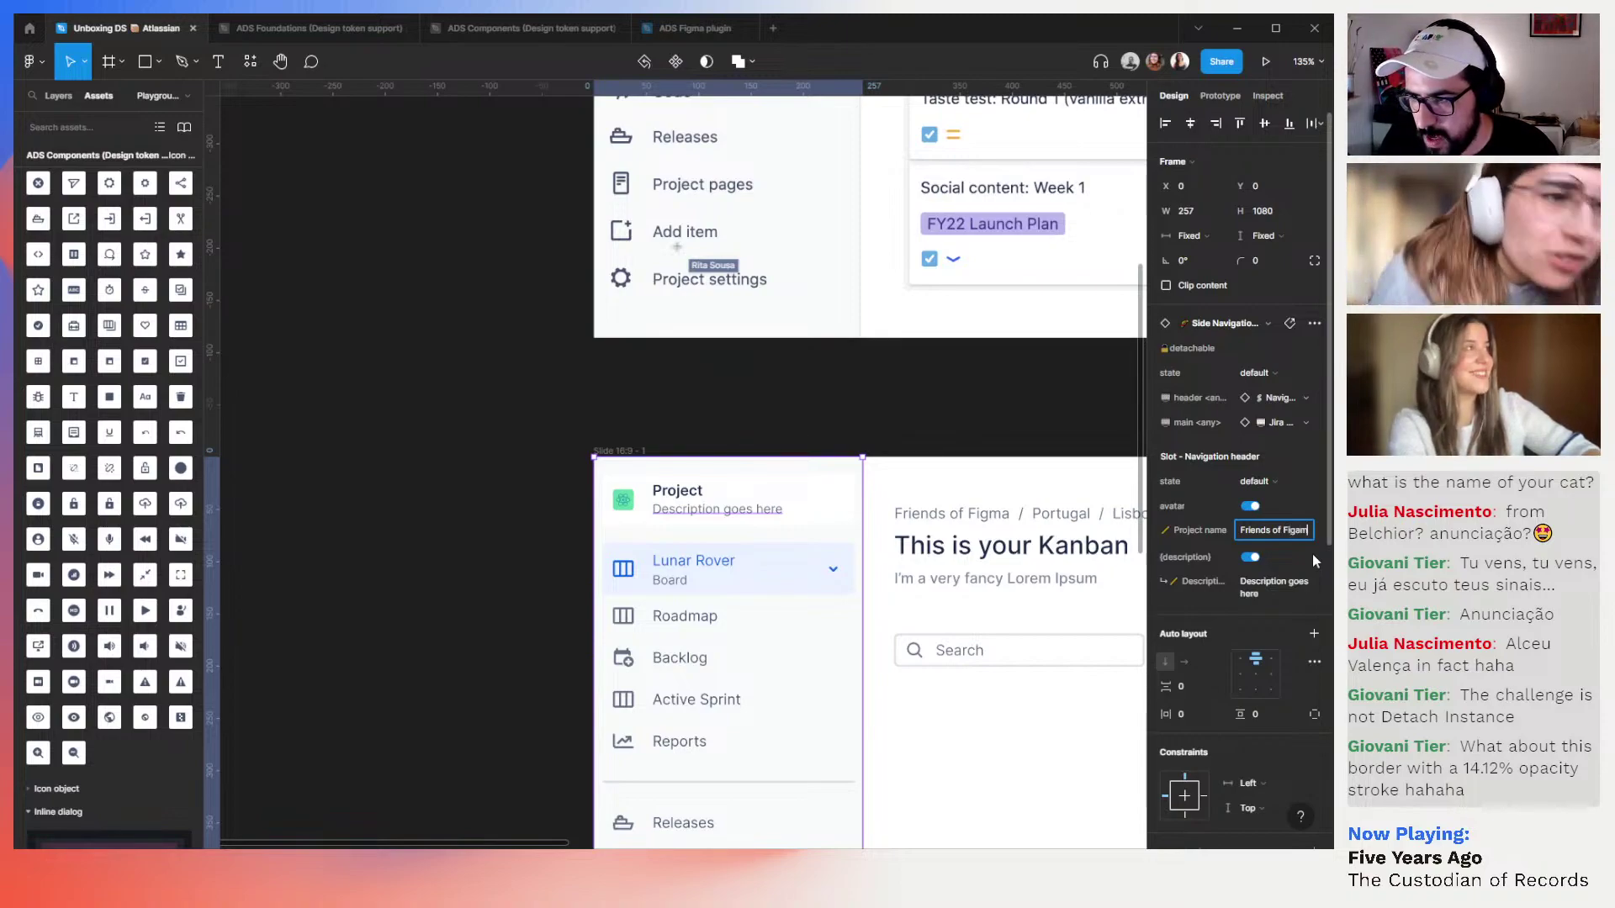
{"action": "key", "text": "BackSpace"}
{"action": "key", "text": "BackSpace"}
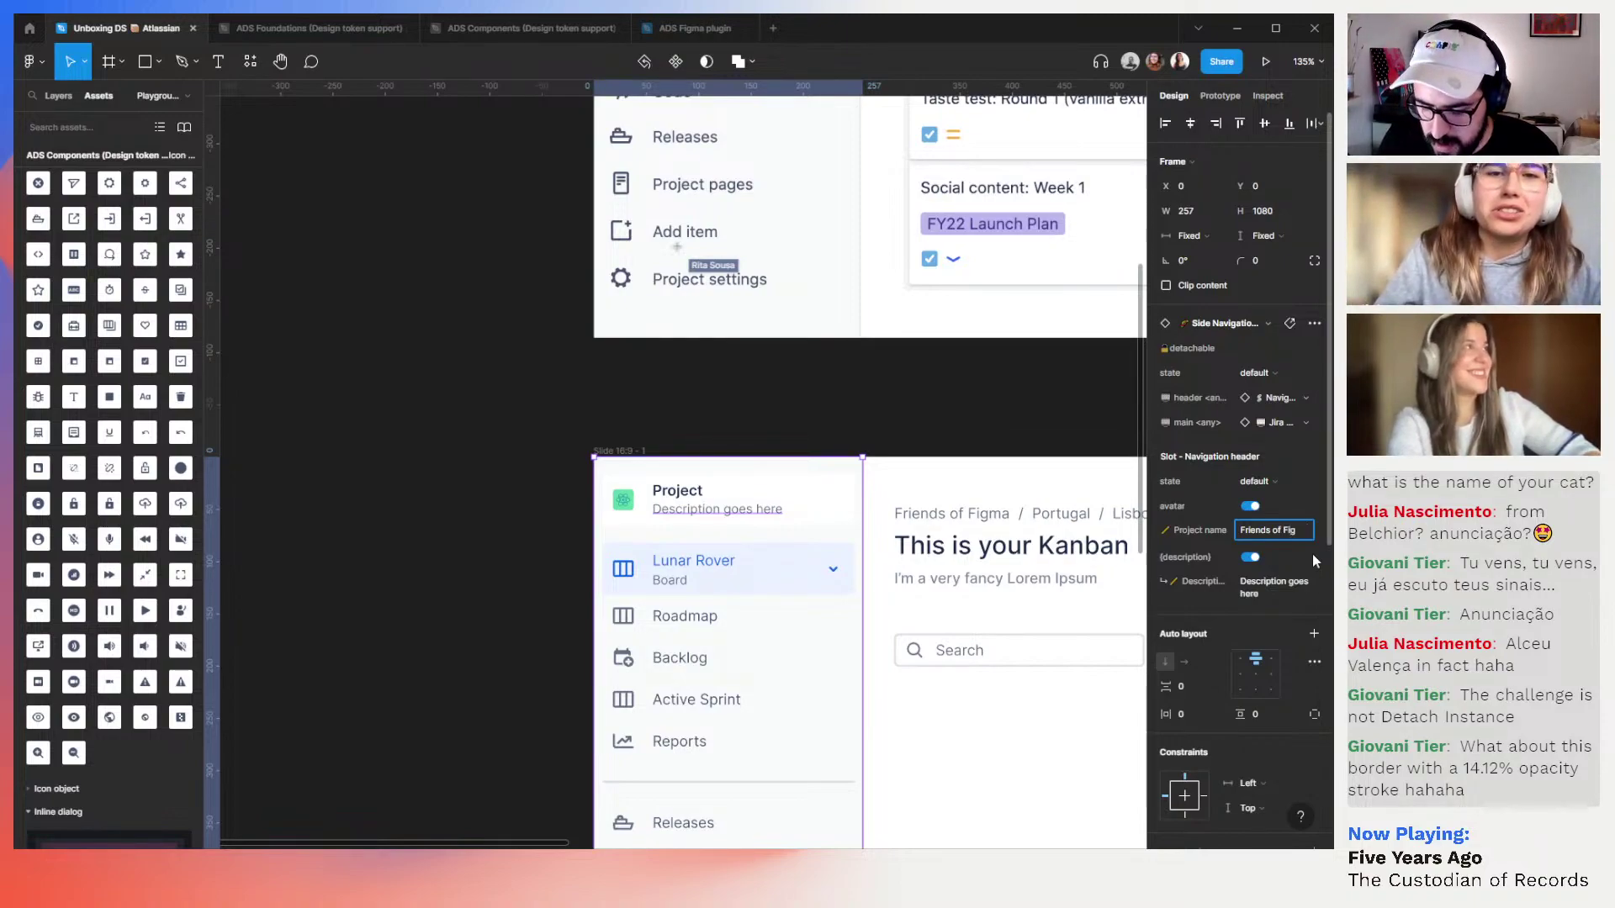
{"action": "type", "text": "ma"}
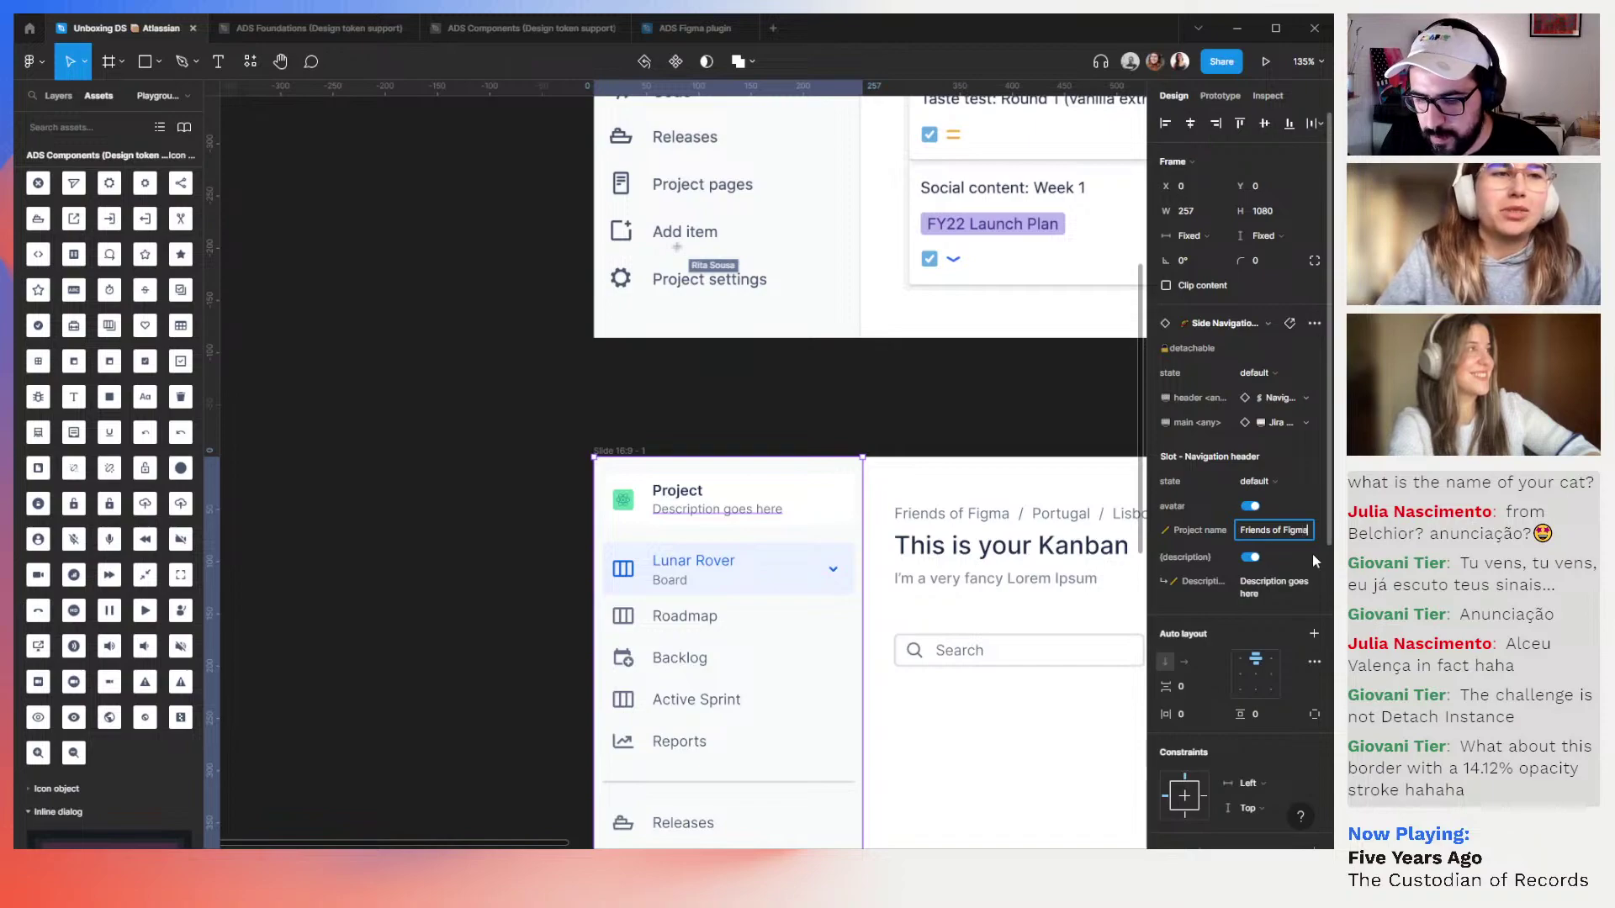
Set the description under the navigation header's project name to "Livestream"
{"action": "left_click", "coordinate": [1265, 593]}
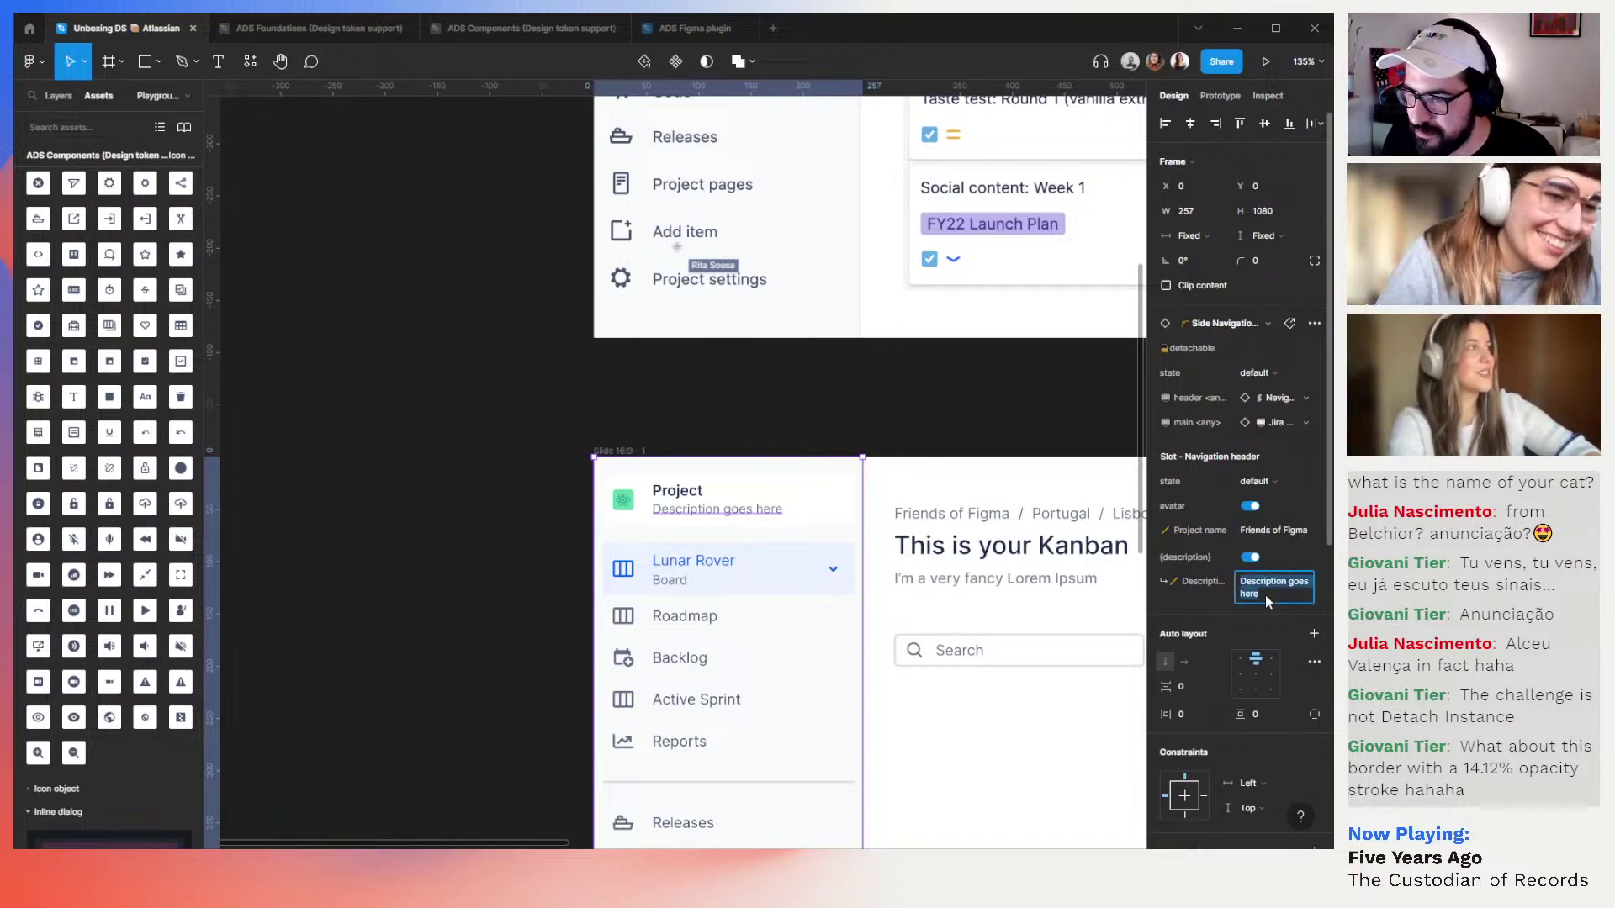
{"action": "type", "text": "Livestream"}
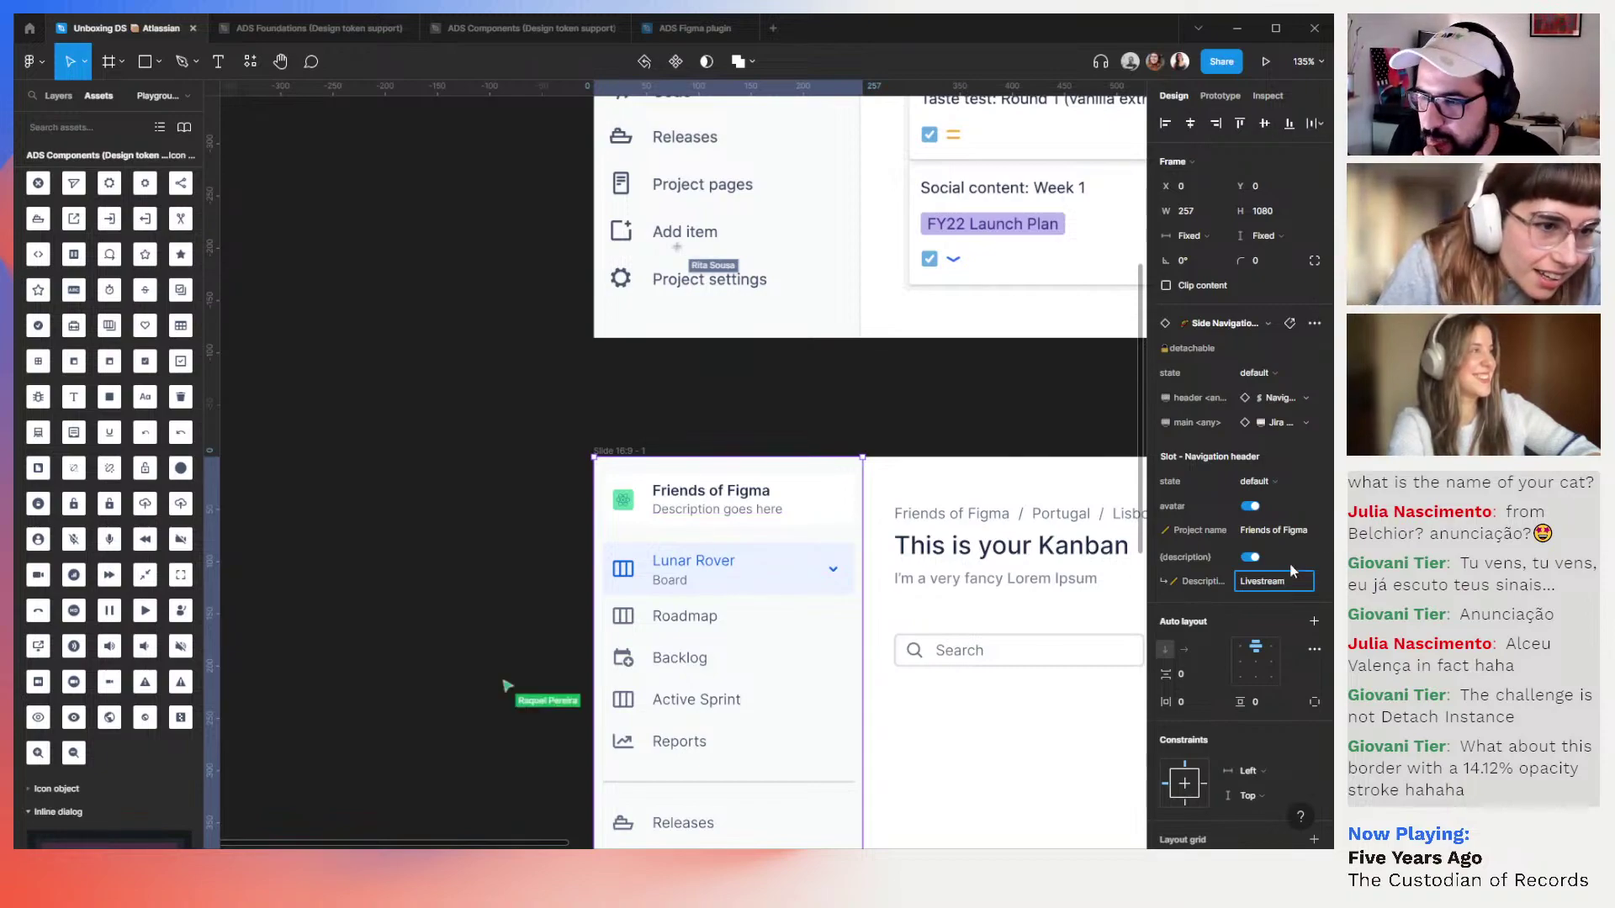
{"action": "key", "text": "Return"}
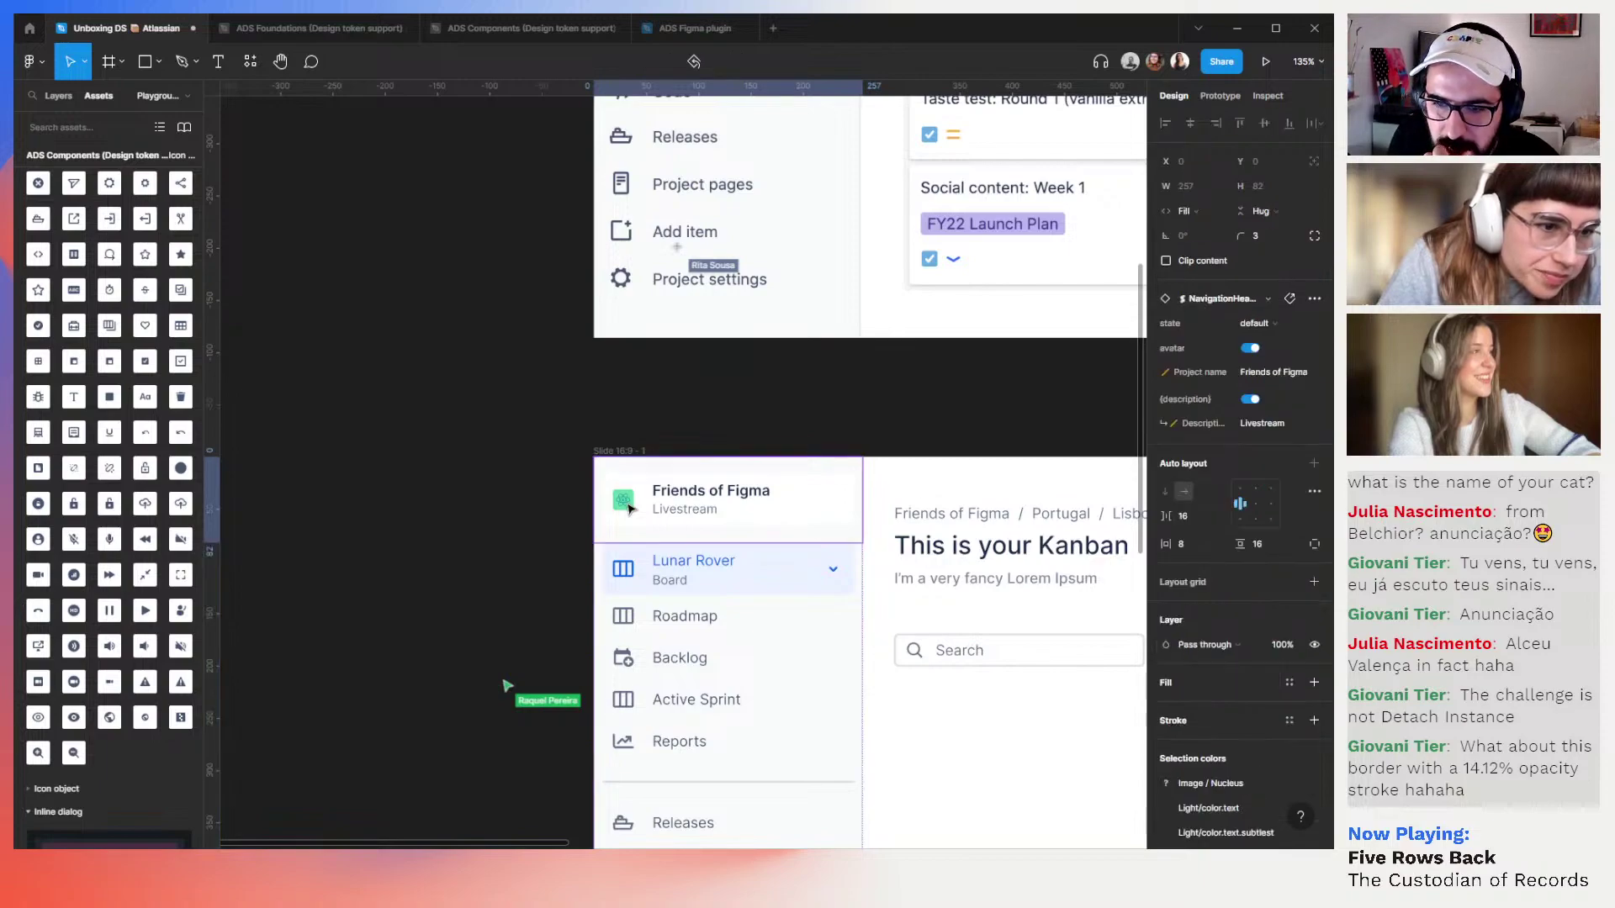
Detach the Image / Nucleus style used by the avatar in the side navigation header
{"action": "double_click", "coordinate": [630, 510]}
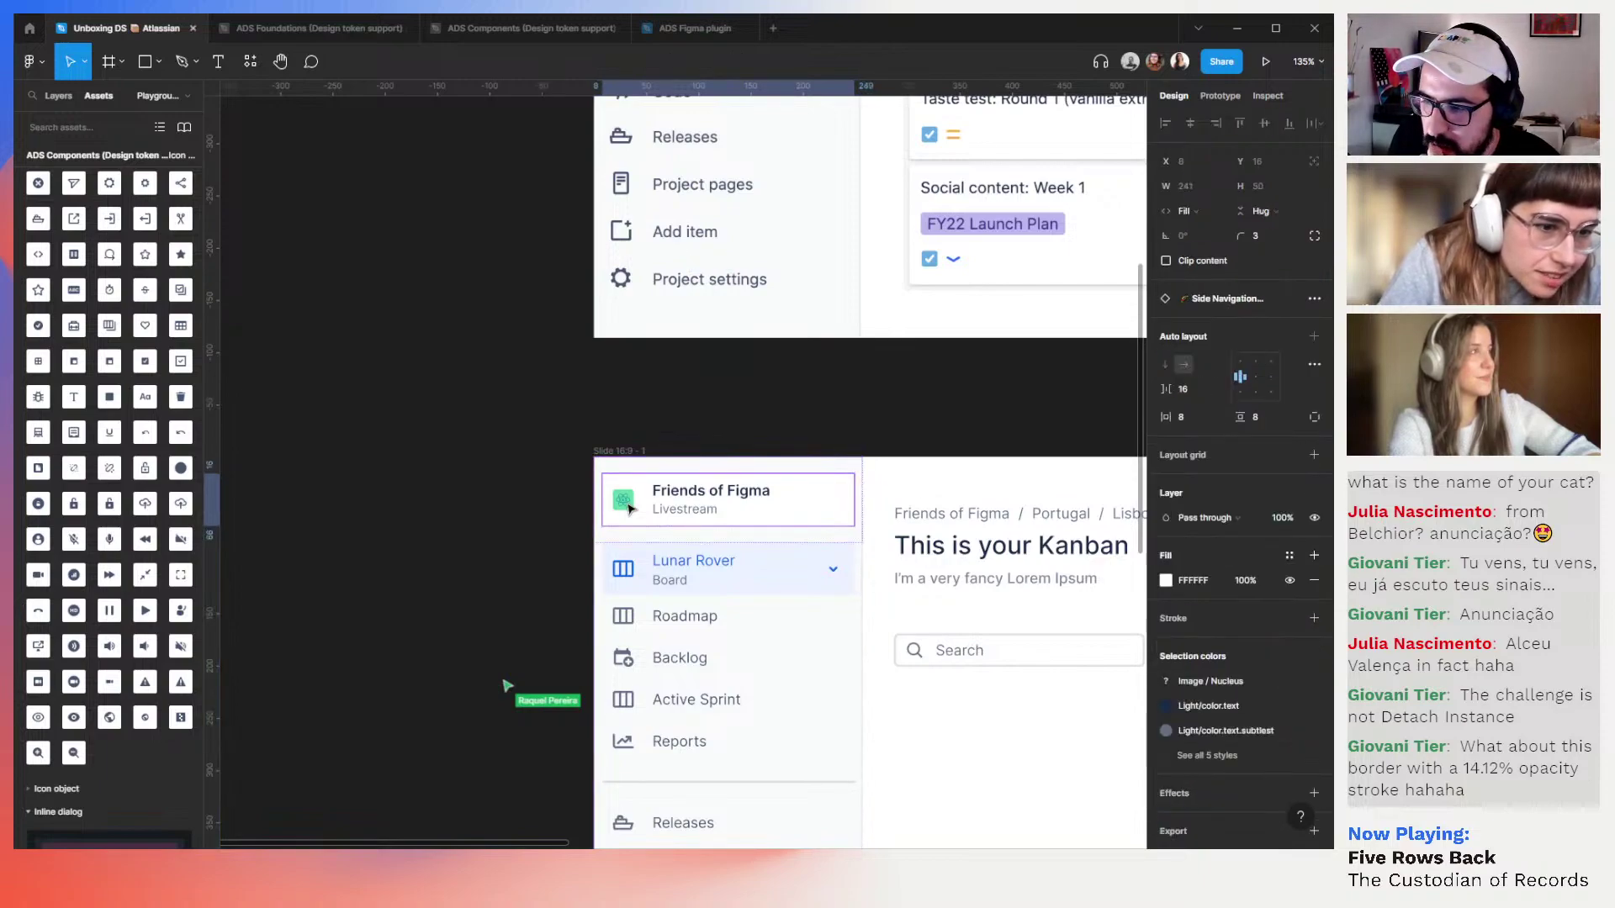
{"action": "scroll", "coordinate": [1285, 699], "scroll_direction": "down", "scroll_amount": 1}
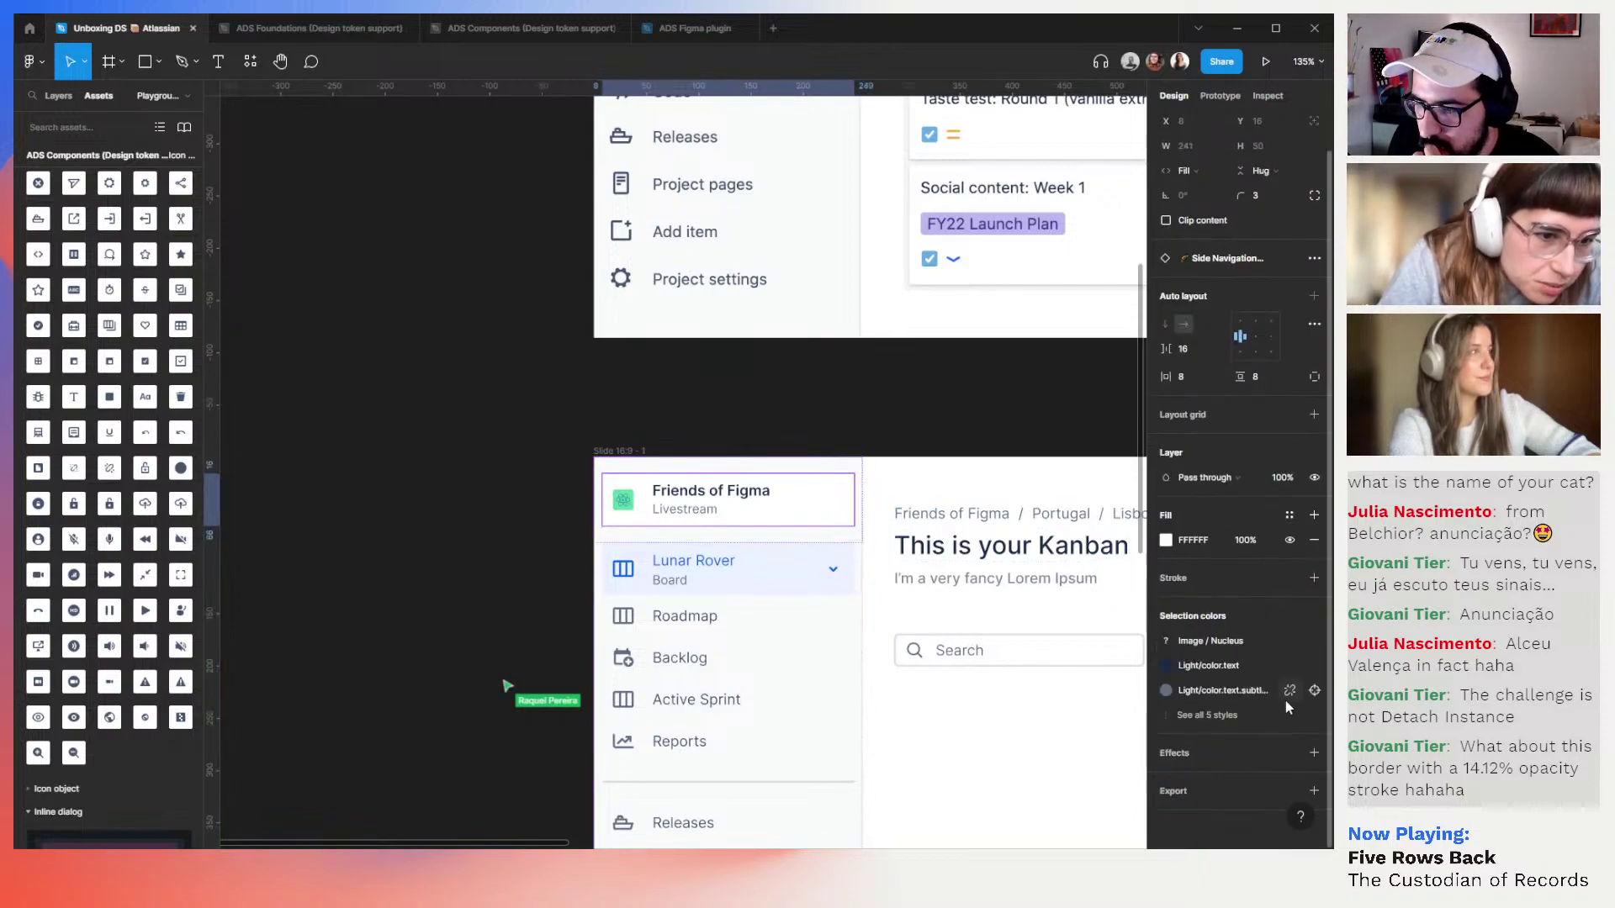
{"action": "left_click", "coordinate": [1290, 641]}
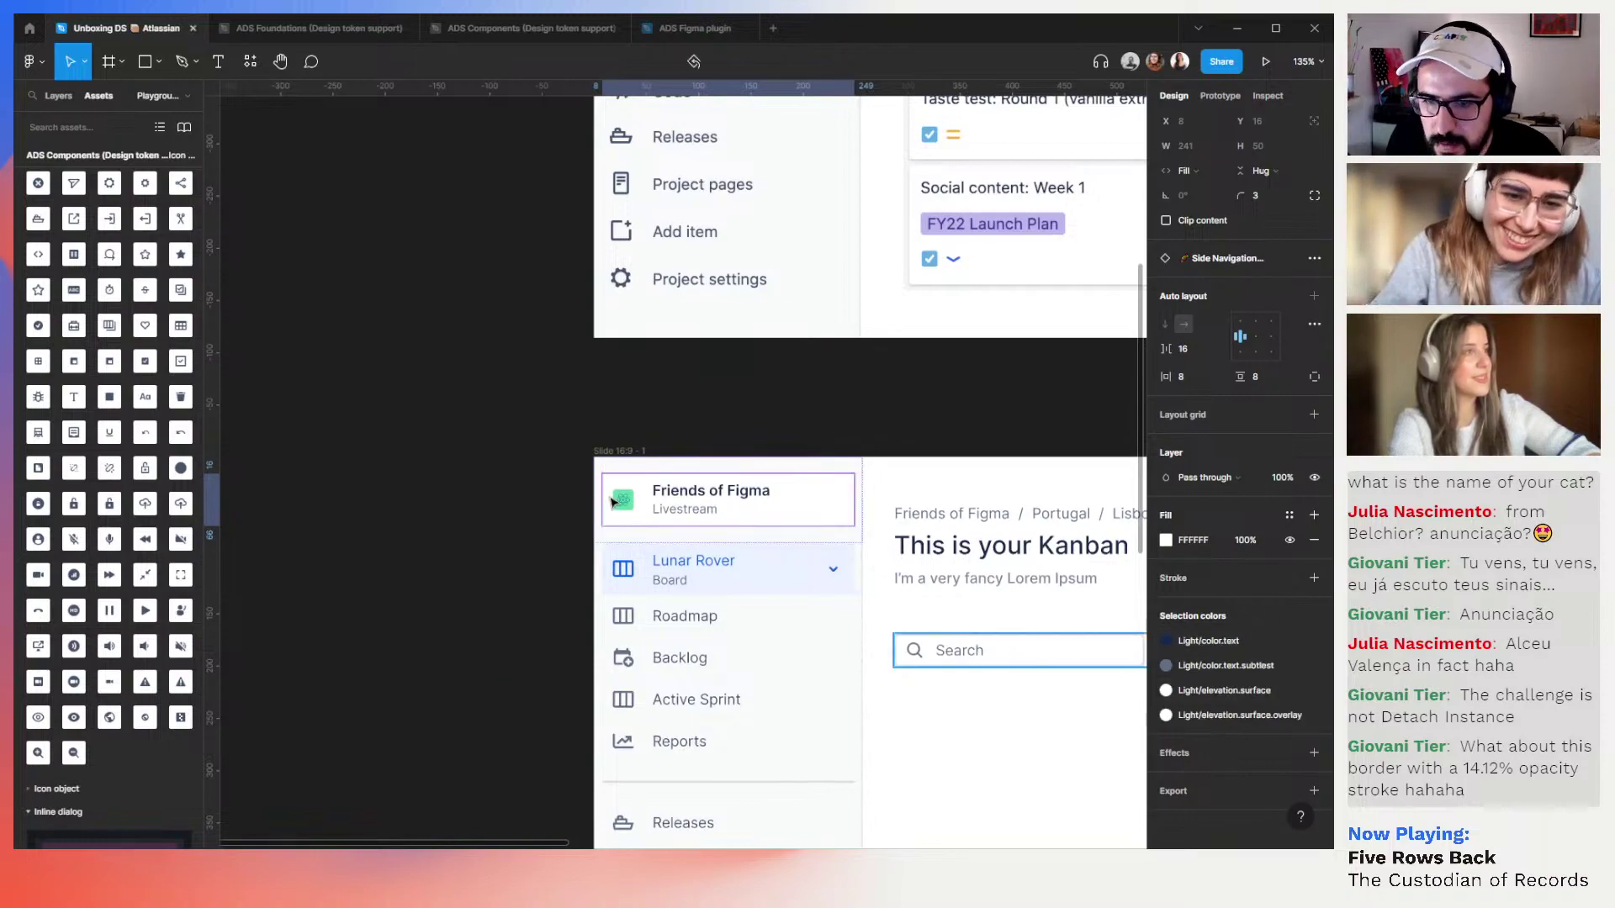
Replace the image fill of the navigation header's avatar with the blue heart and Figma logo picture, and deselect it
{"action": "double_click", "coordinate": [625, 502]}
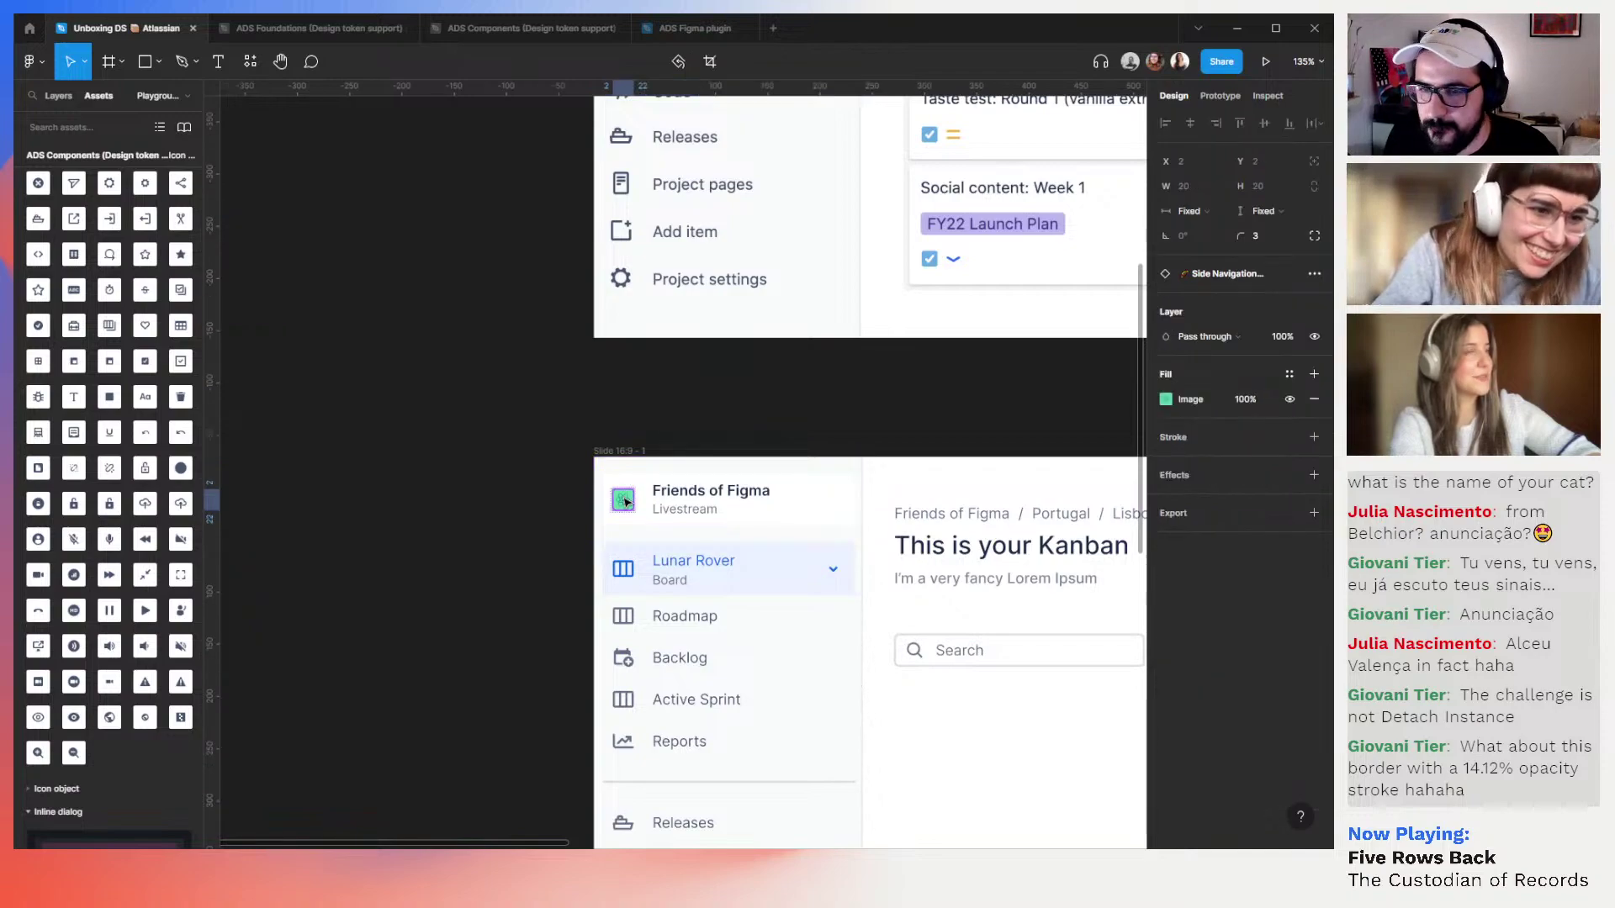
{"action": "left_click", "coordinate": [1166, 398]}
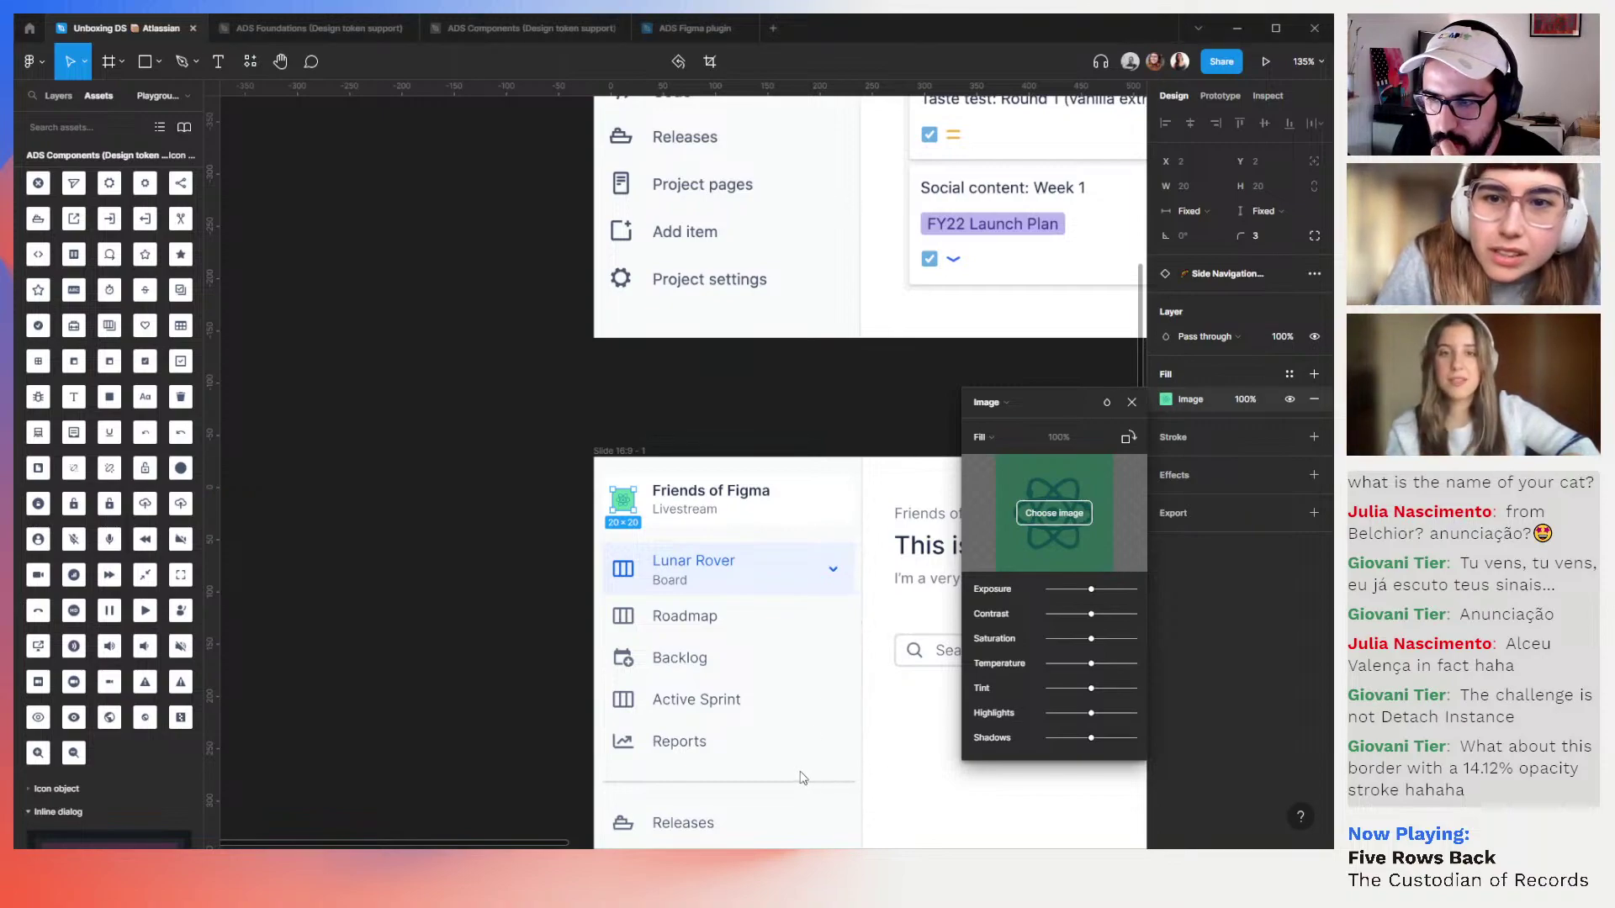
{"action": "left_click", "coordinate": [1054, 513]}
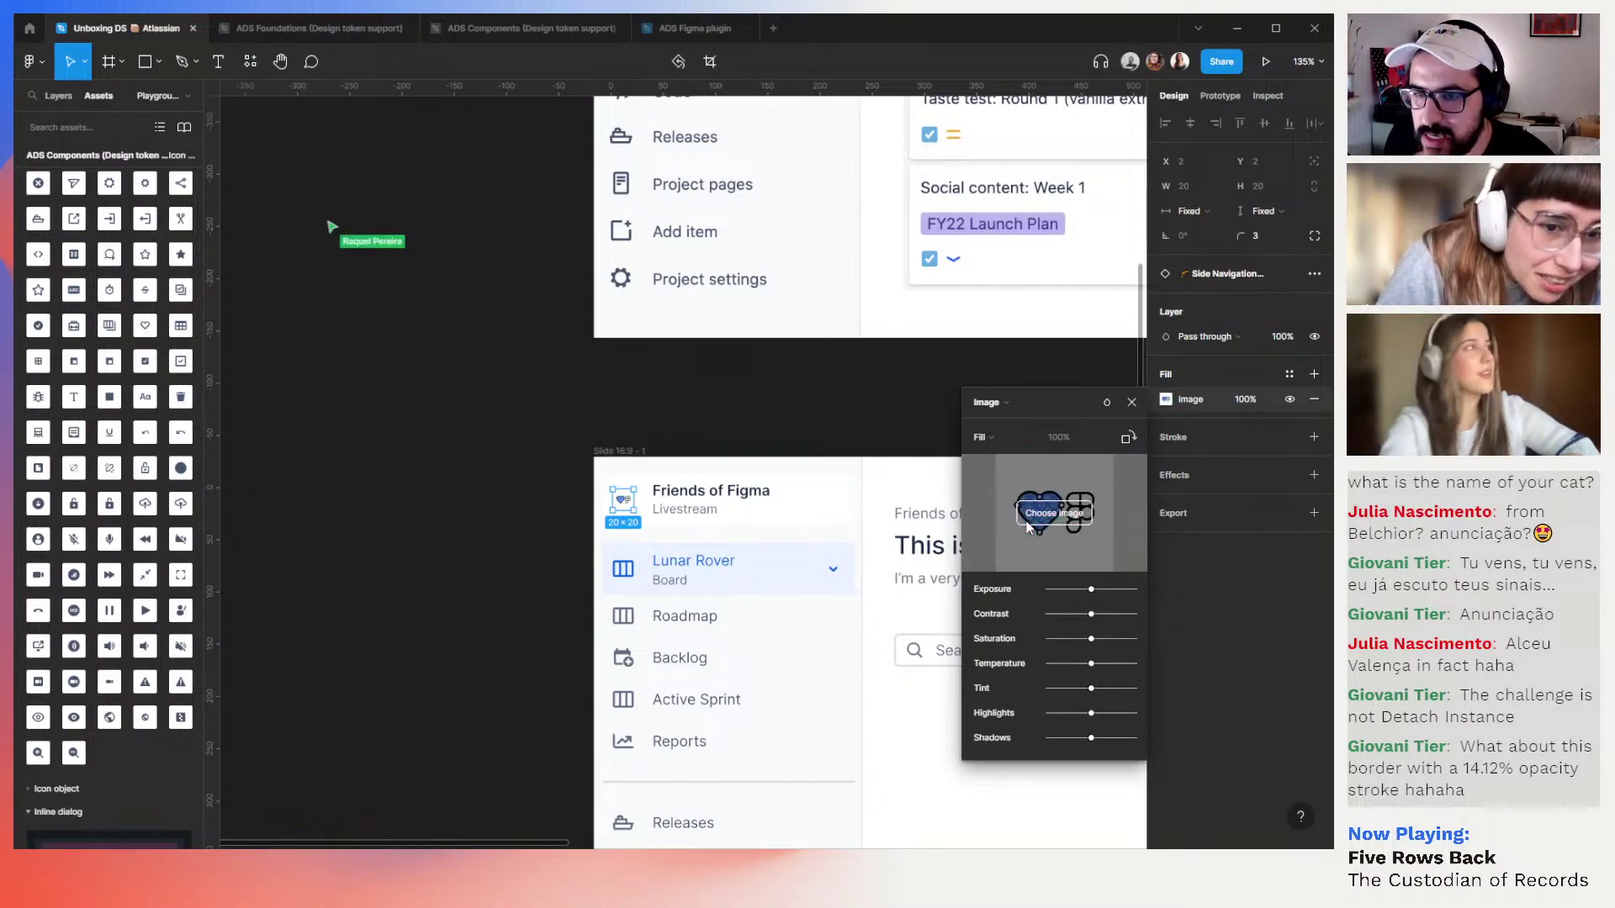
{"action": "key", "text": "Escape"}
{"action": "left_click", "coordinate": [896, 418]}
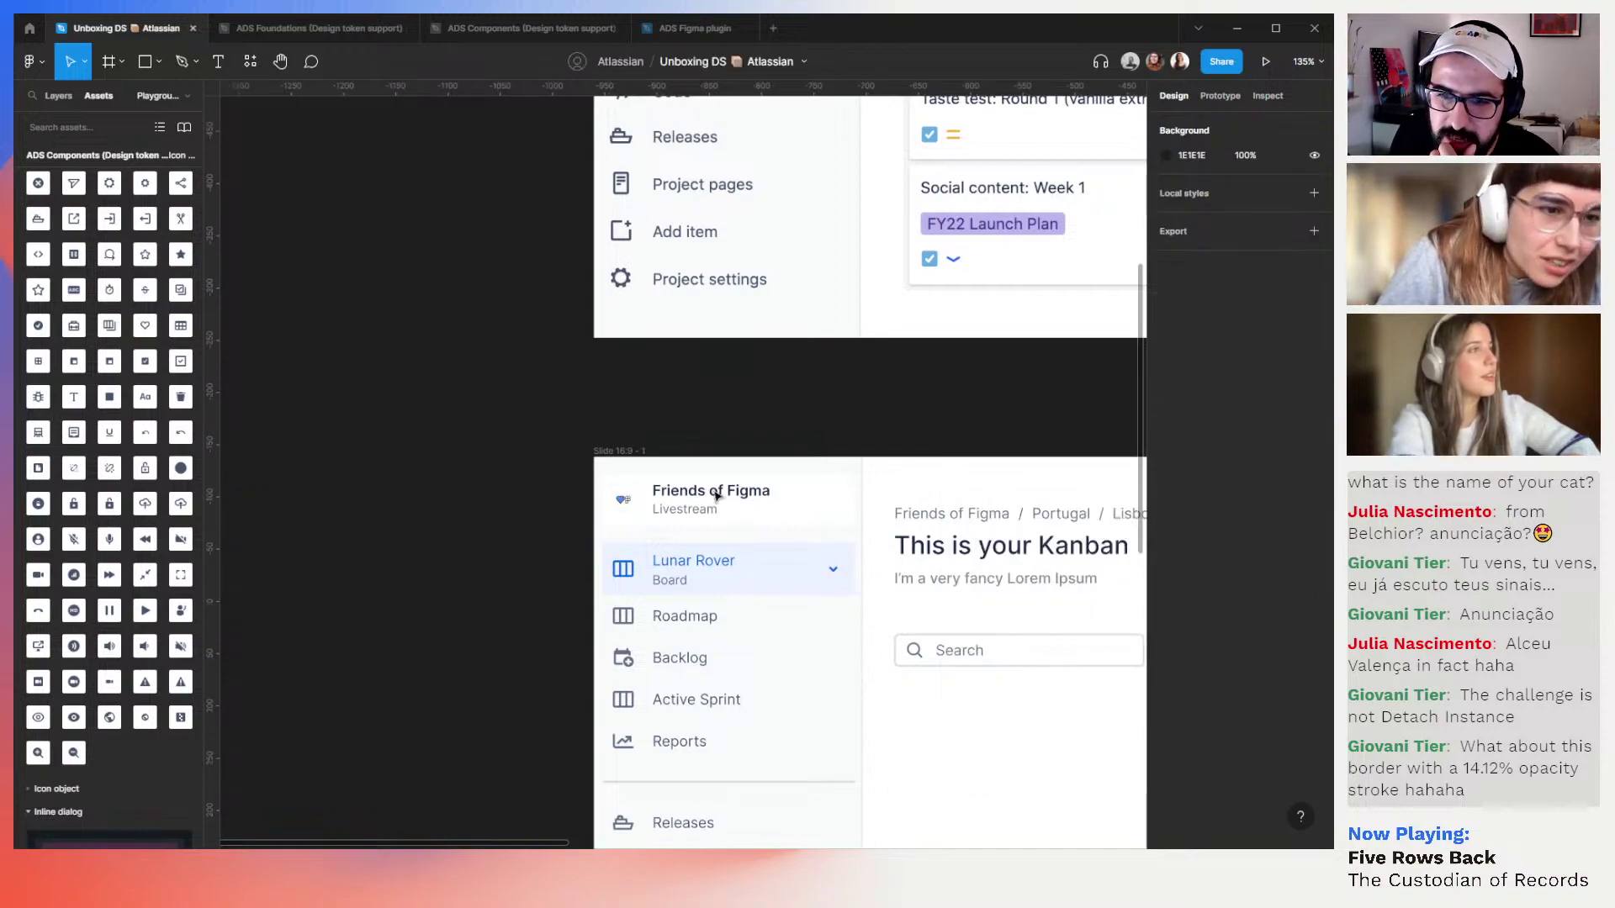
{"action": "left_click", "coordinate": [637, 509]}
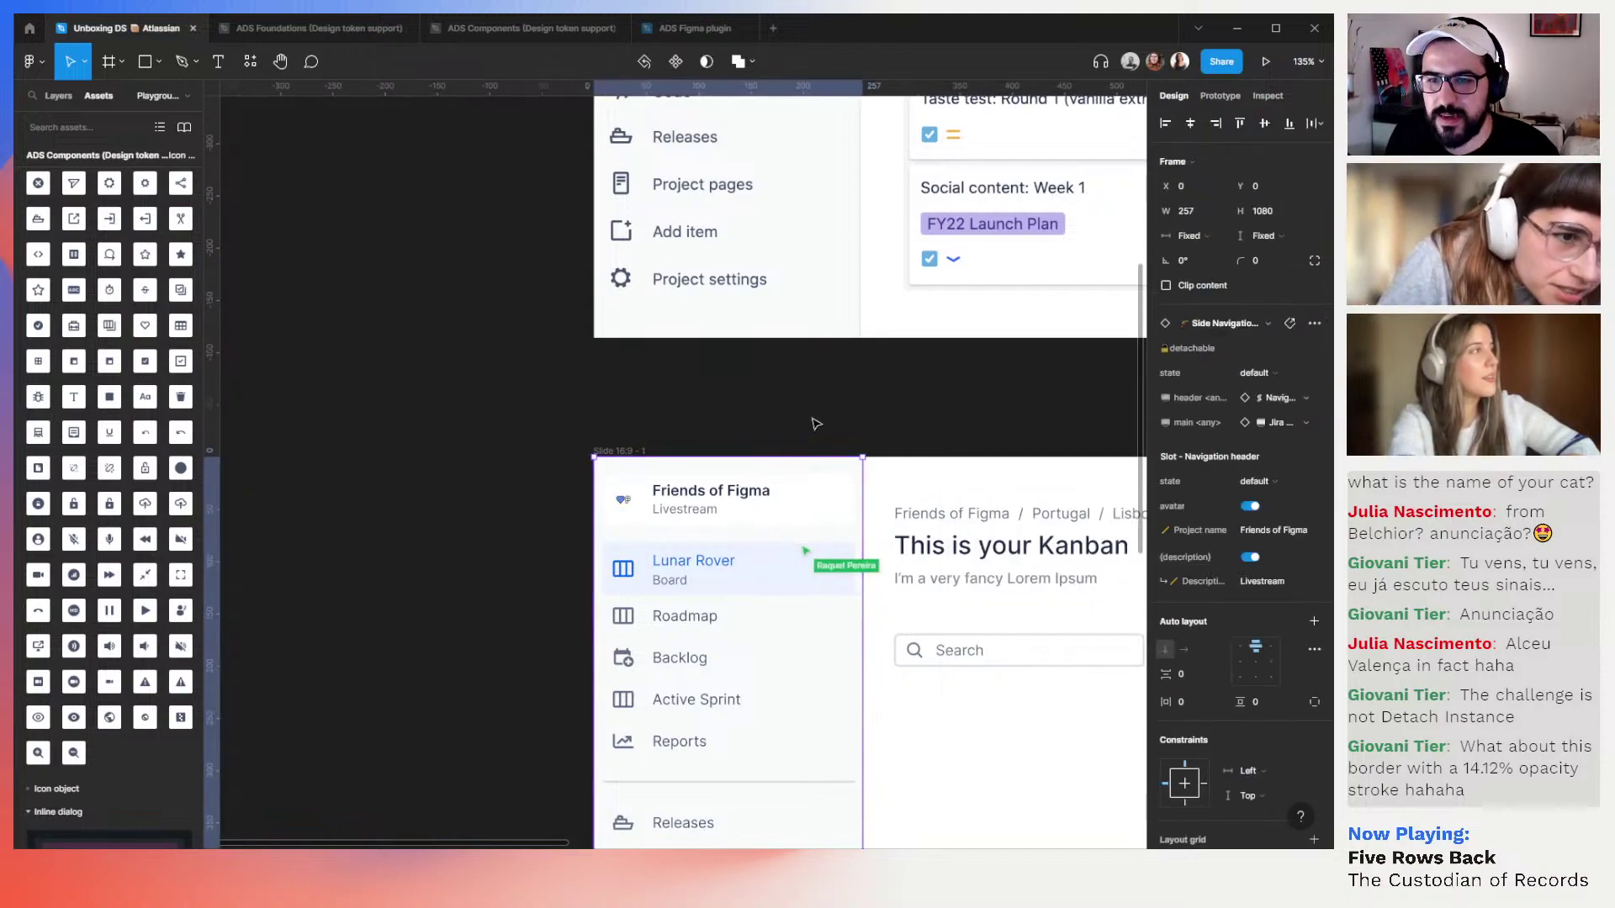
{"action": "scroll", "coordinate": [815, 423], "scroll_direction": "down", "scroll_amount": 5}
{"action": "left_click", "coordinate": [894, 410]}
Place a world - Light icon directly left of the star icon in the reference header, at X 399, Y -839
{"action": "scroll", "coordinate": [894, 410], "scroll_direction": "right", "scroll_amount": 5}
{"action": "scroll", "coordinate": [894, 410], "scroll_direction": "up", "scroll_amount": 1}
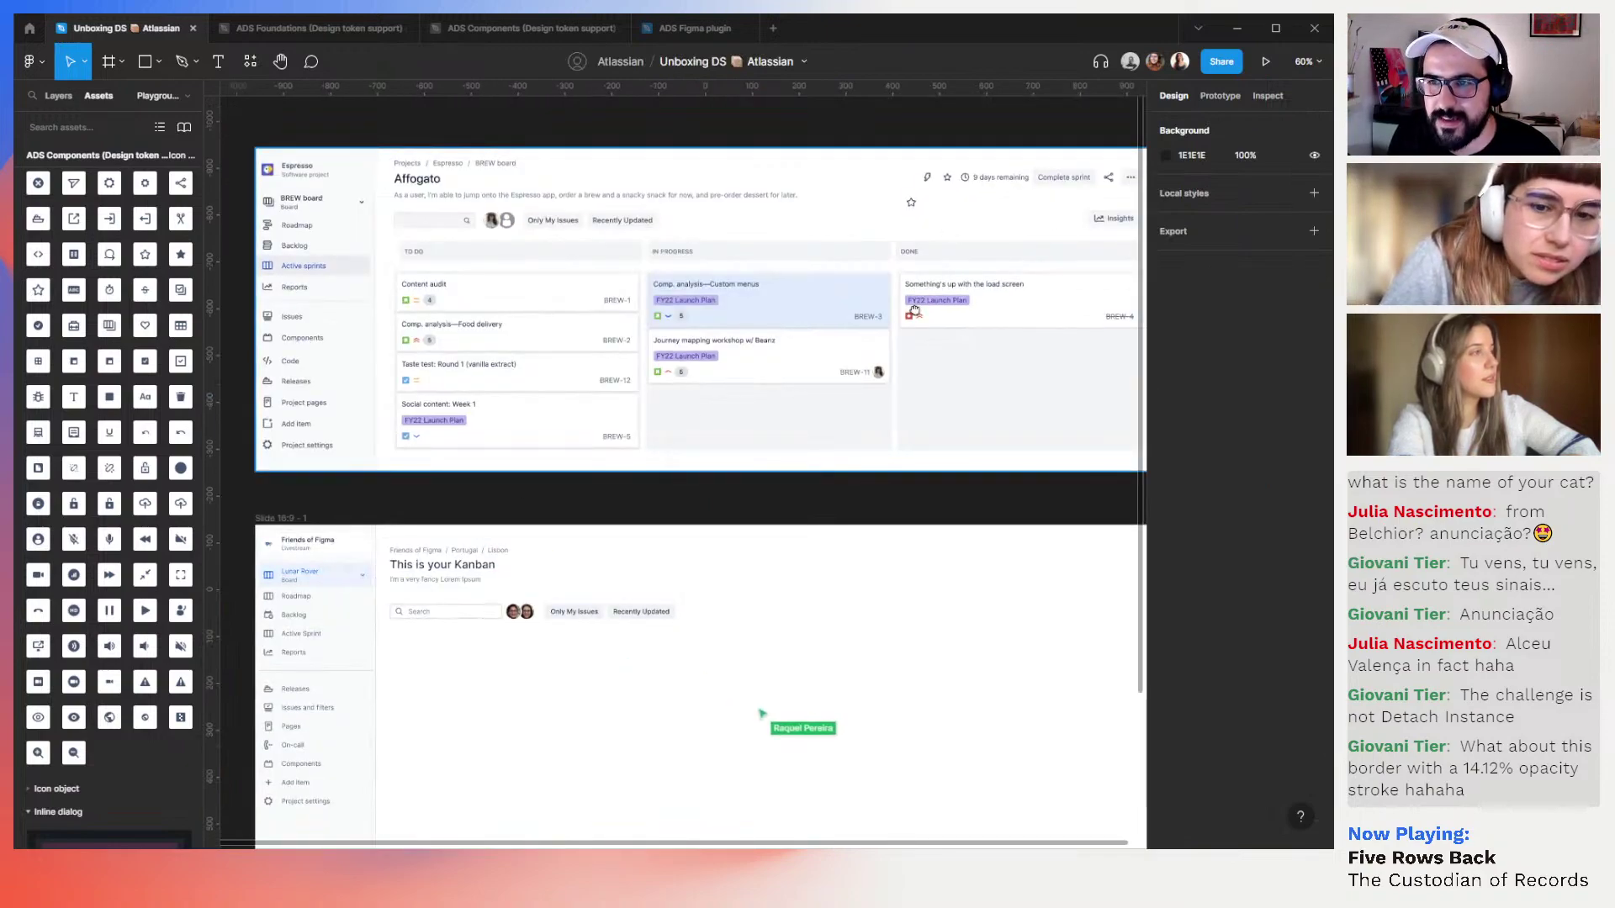
{"action": "scroll", "coordinate": [914, 311], "scroll_direction": "up", "scroll_amount": 3}
{"action": "scroll", "coordinate": [914, 311], "scroll_direction": "right", "scroll_amount": 1}
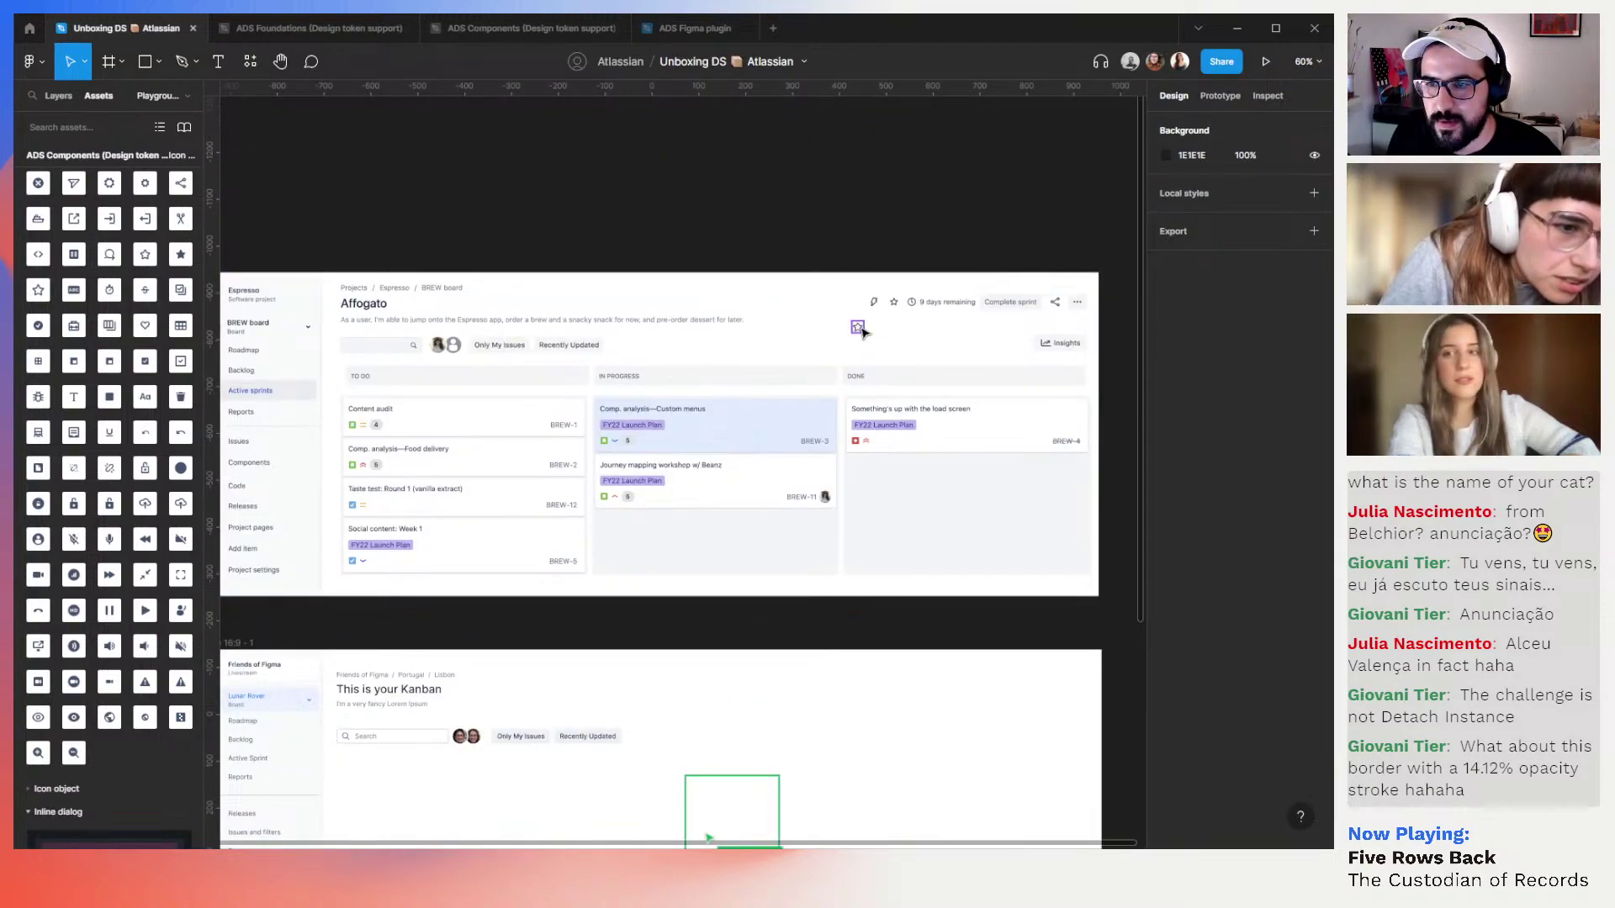
{"action": "left_click", "coordinate": [859, 328]}
{"action": "scroll", "coordinate": [862, 332], "scroll_direction": "up", "scroll_amount": 2}
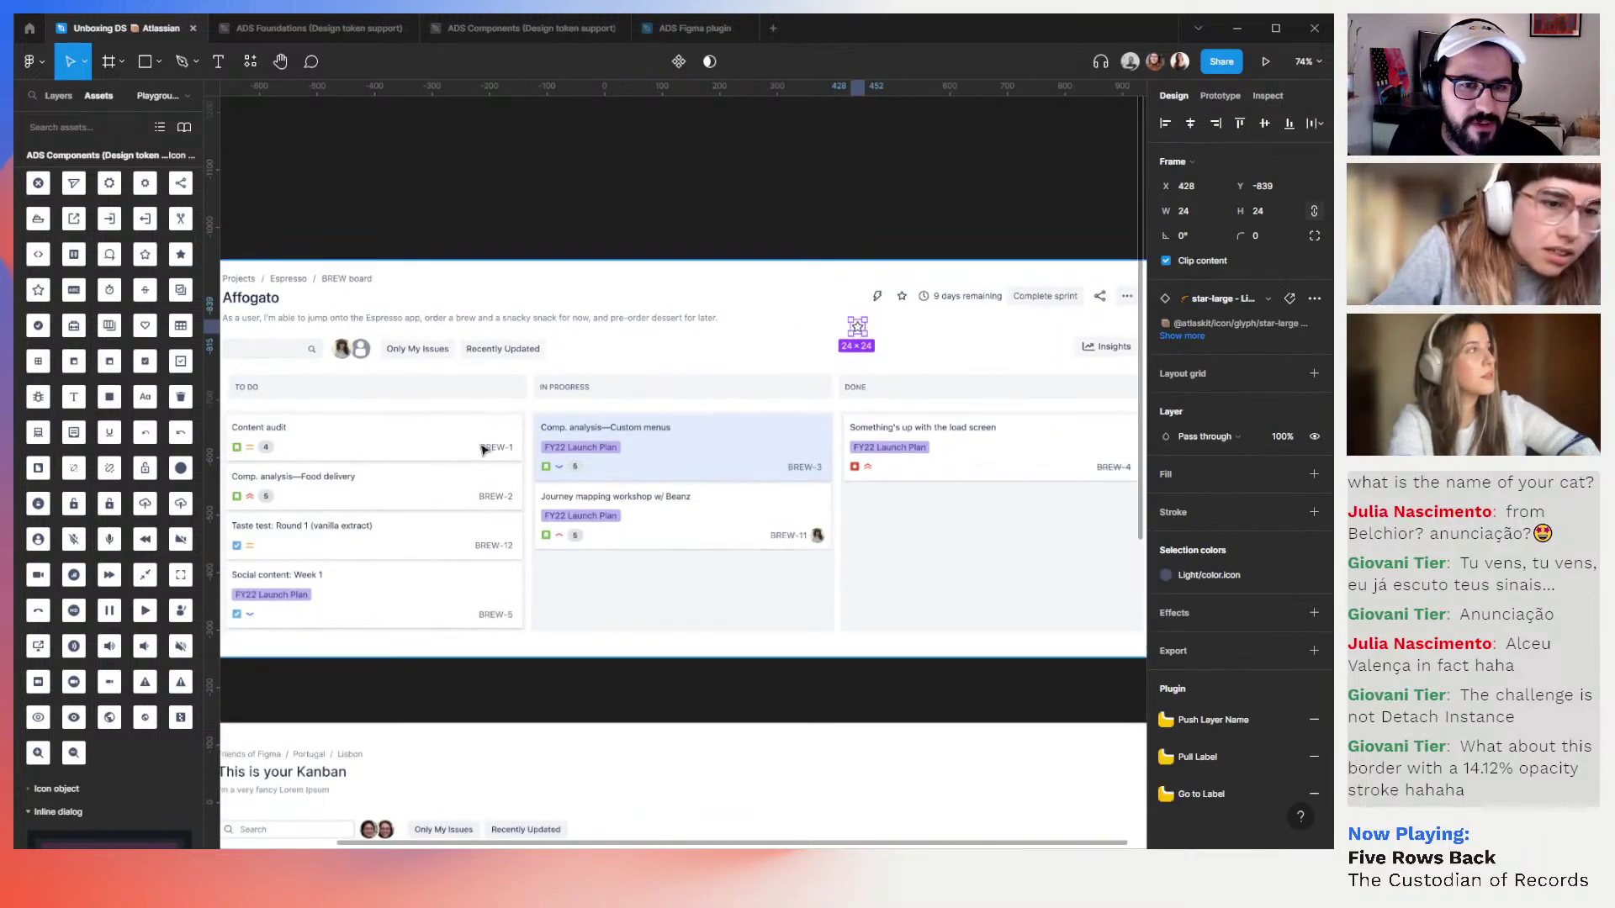
{"action": "scroll", "coordinate": [908, 342], "scroll_direction": "up", "scroll_amount": 5}
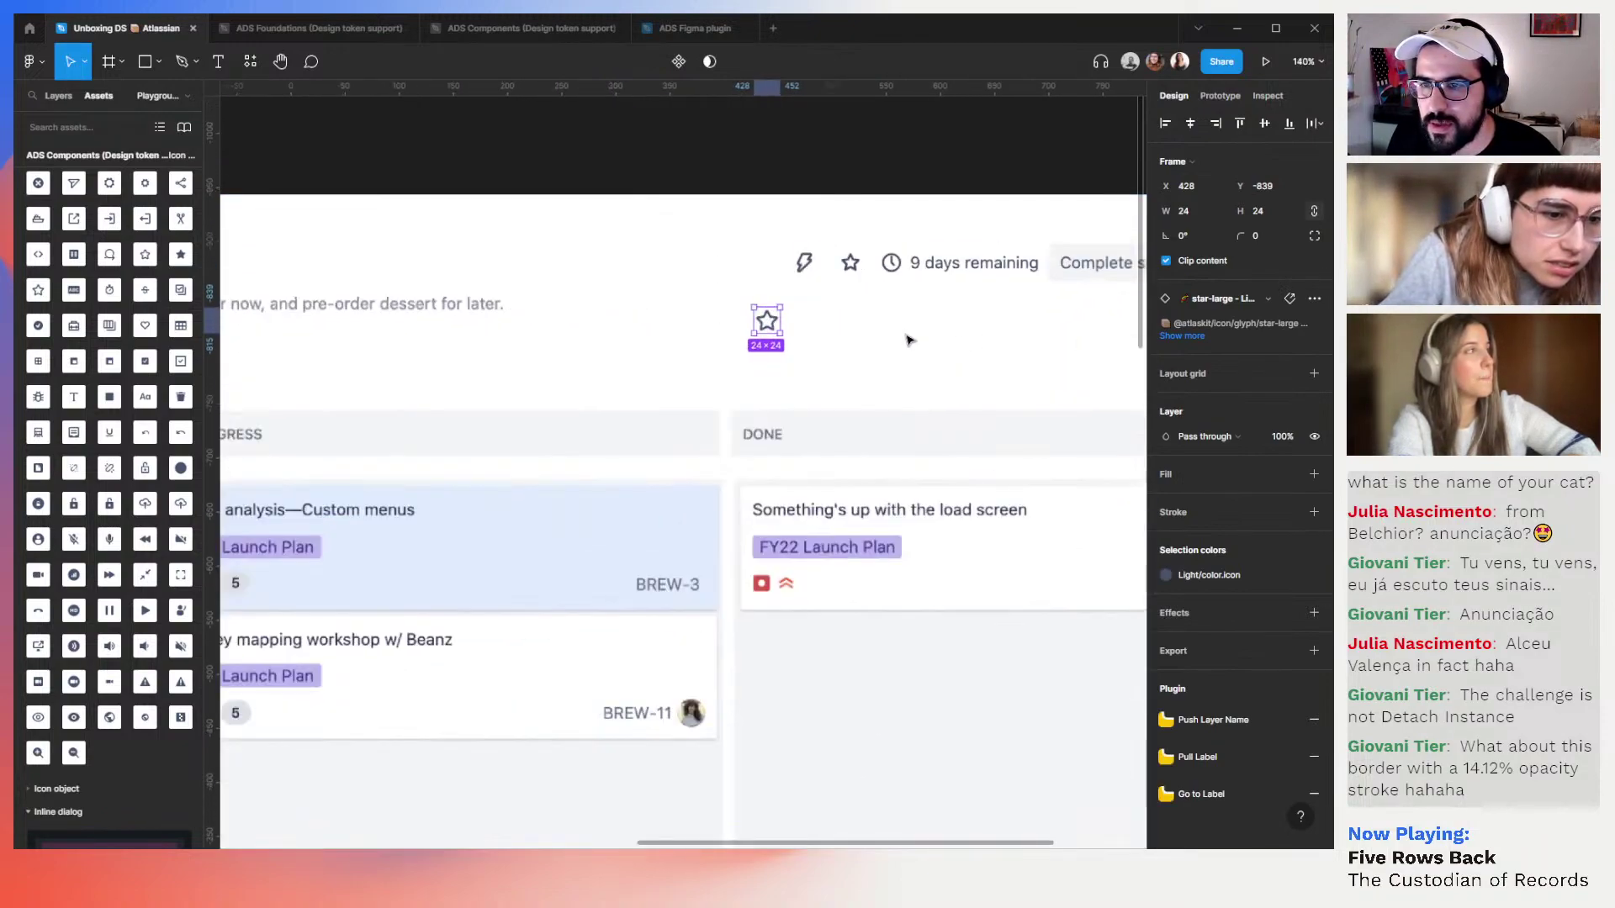
{"action": "left_click_drag", "start_coordinate": [900, 318], "coordinate": [729, 407]}
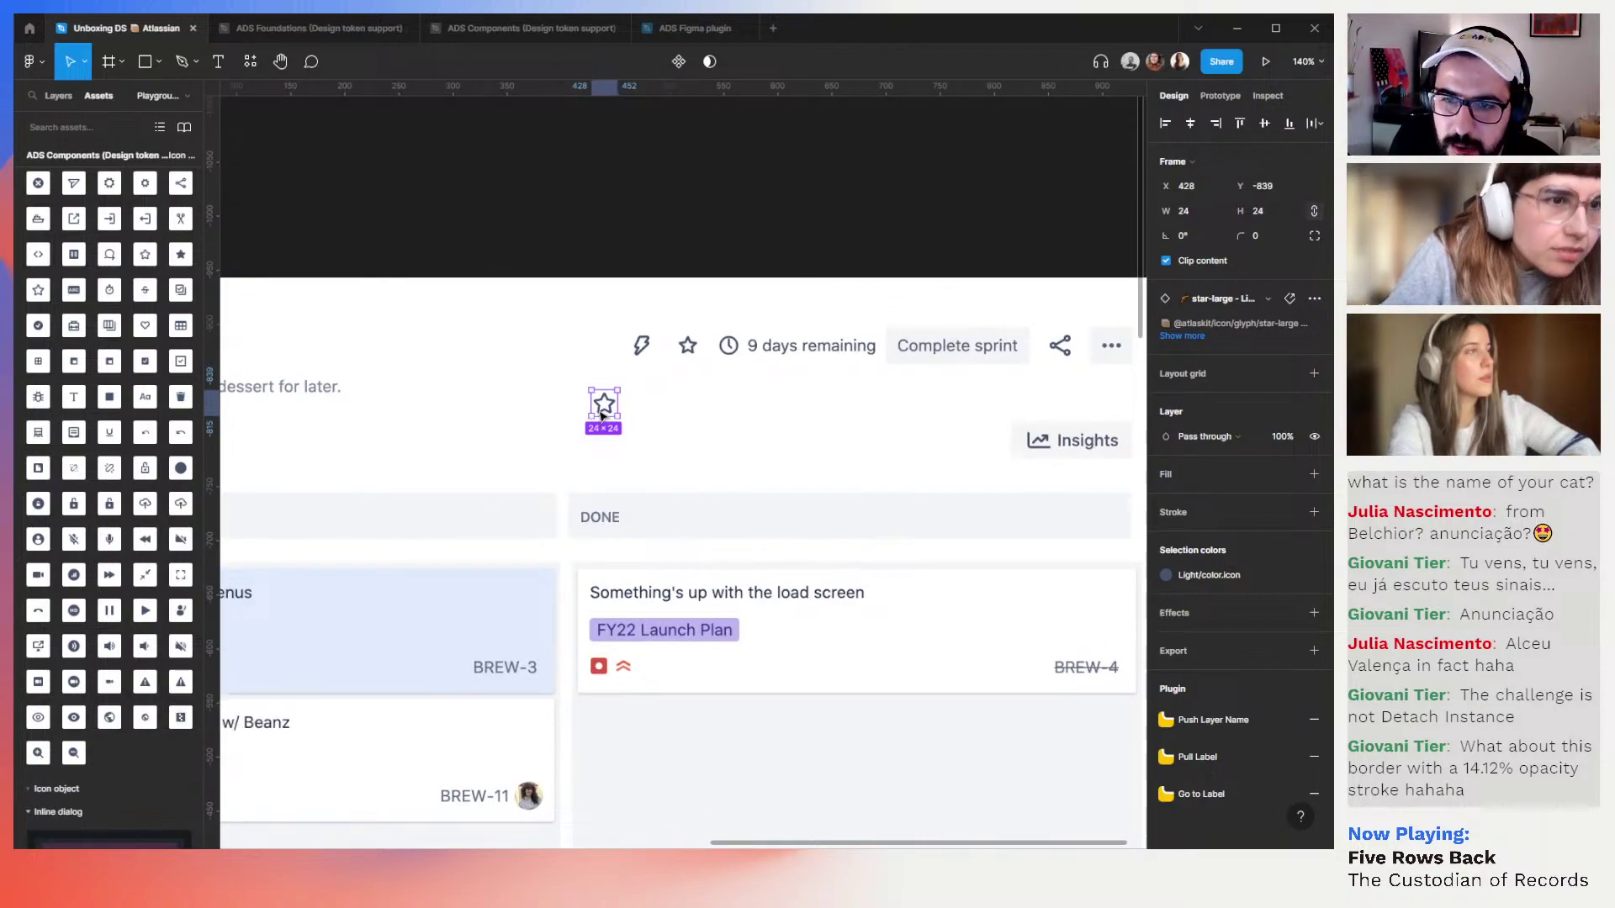
{"action": "key", "text": "Escape"}
{"action": "key", "text": "ctrl+v"}
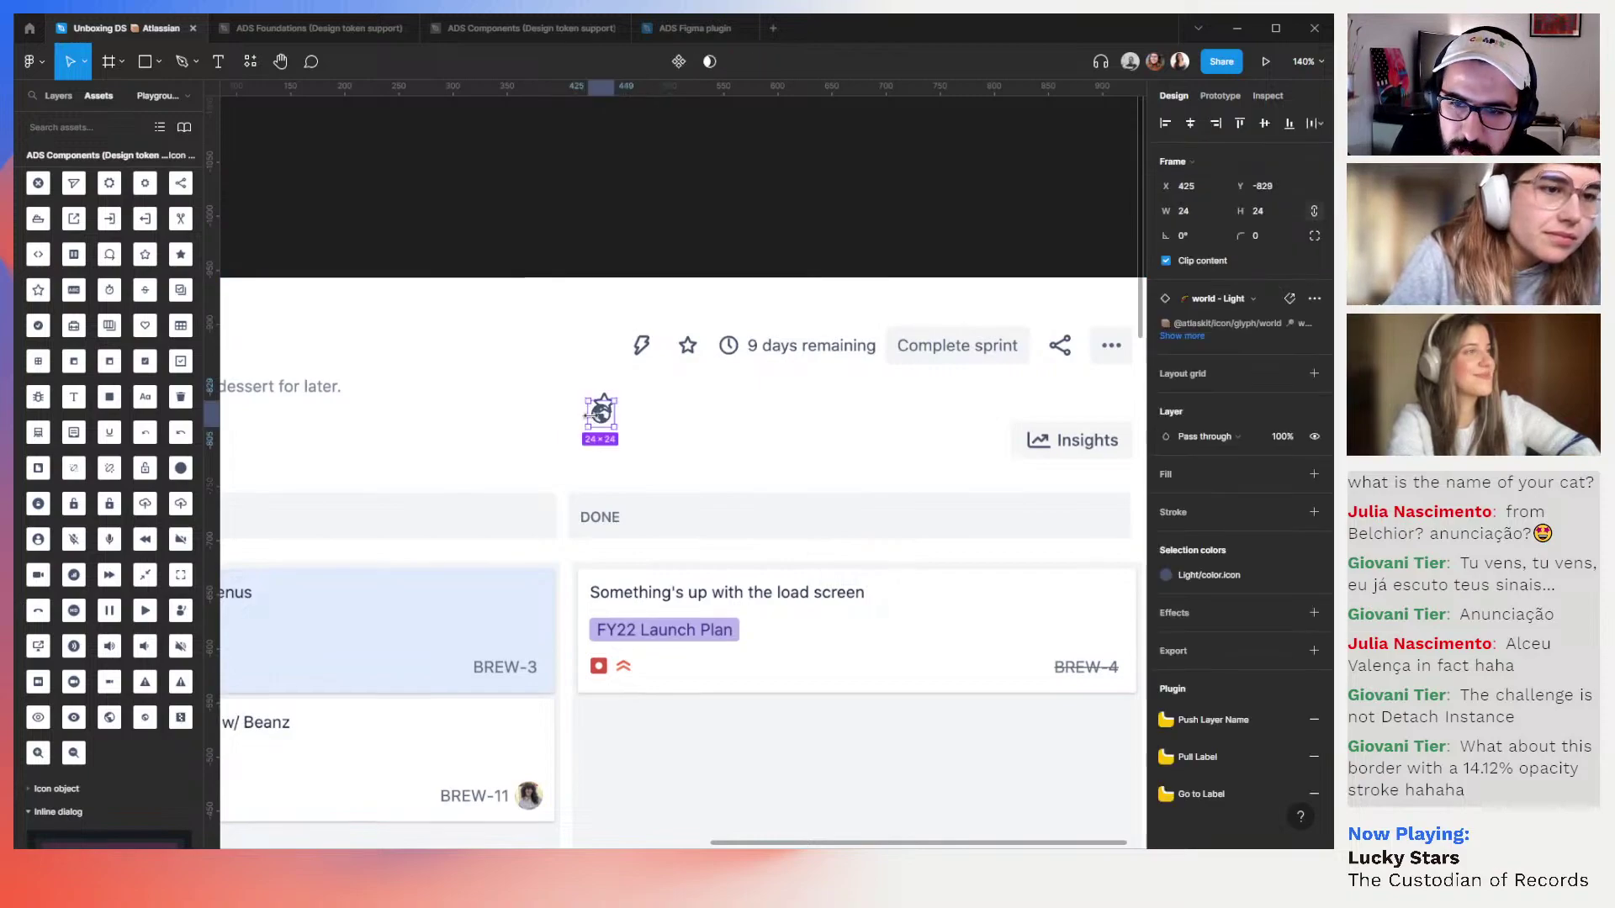
{"action": "left_click_drag", "start_coordinate": [577, 411], "coordinate": [555, 403]}
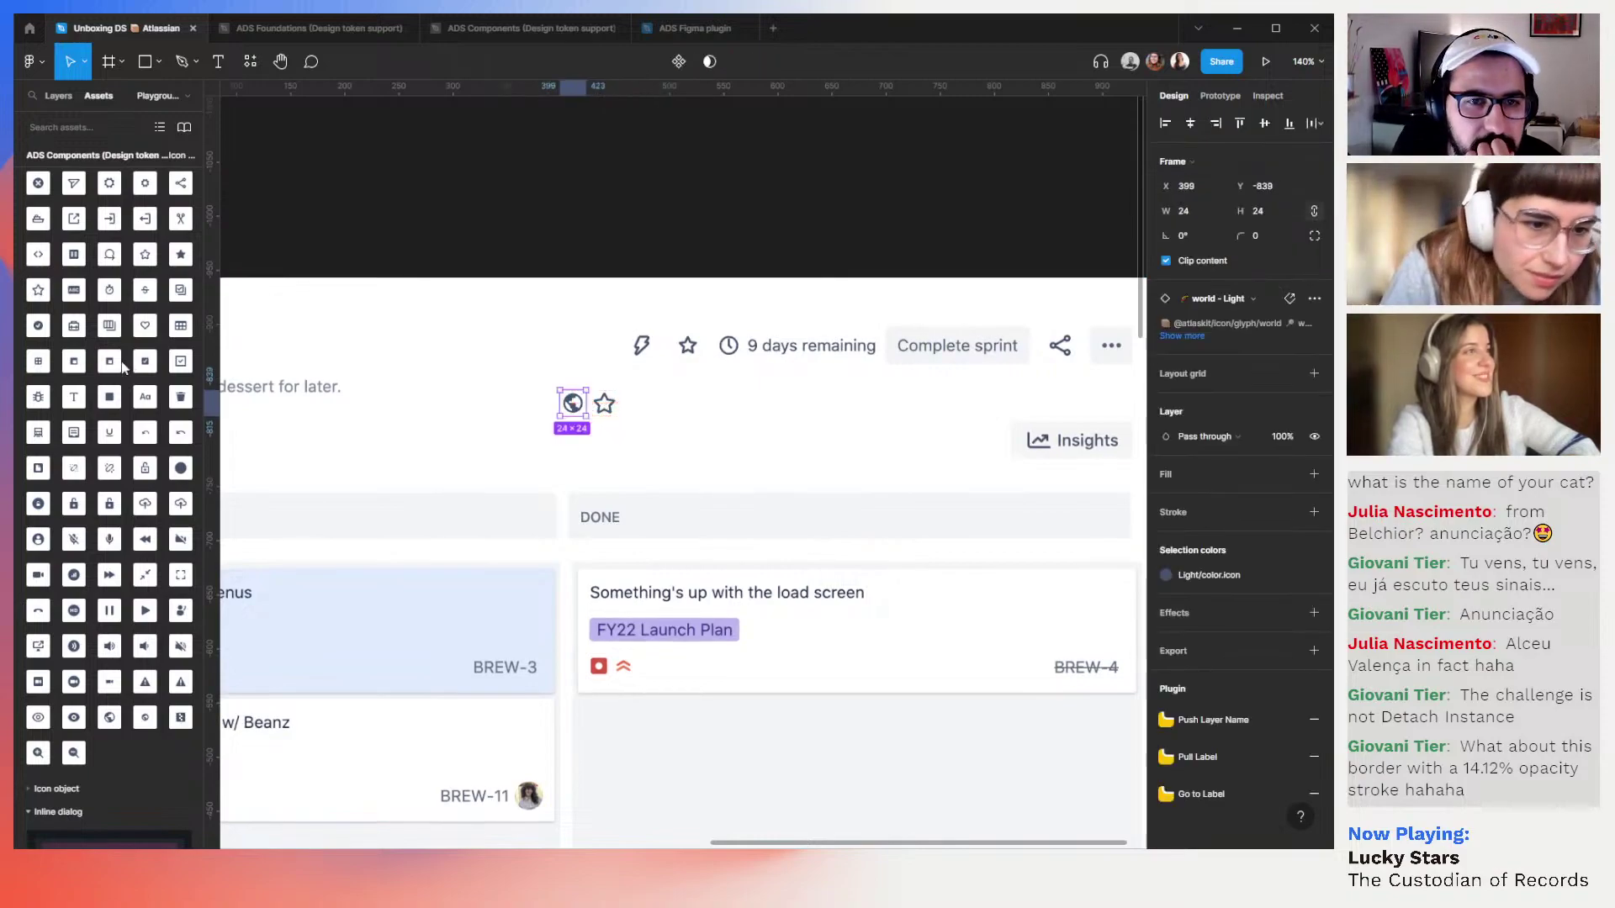
Find the clock icon in the library and place the frequent - Light variant directly right of the star icon, at X 454, Y -833
{"action": "scroll", "coordinate": [126, 337], "scroll_direction": "up", "scroll_amount": 1}
{"action": "left_click", "coordinate": [70, 128]}
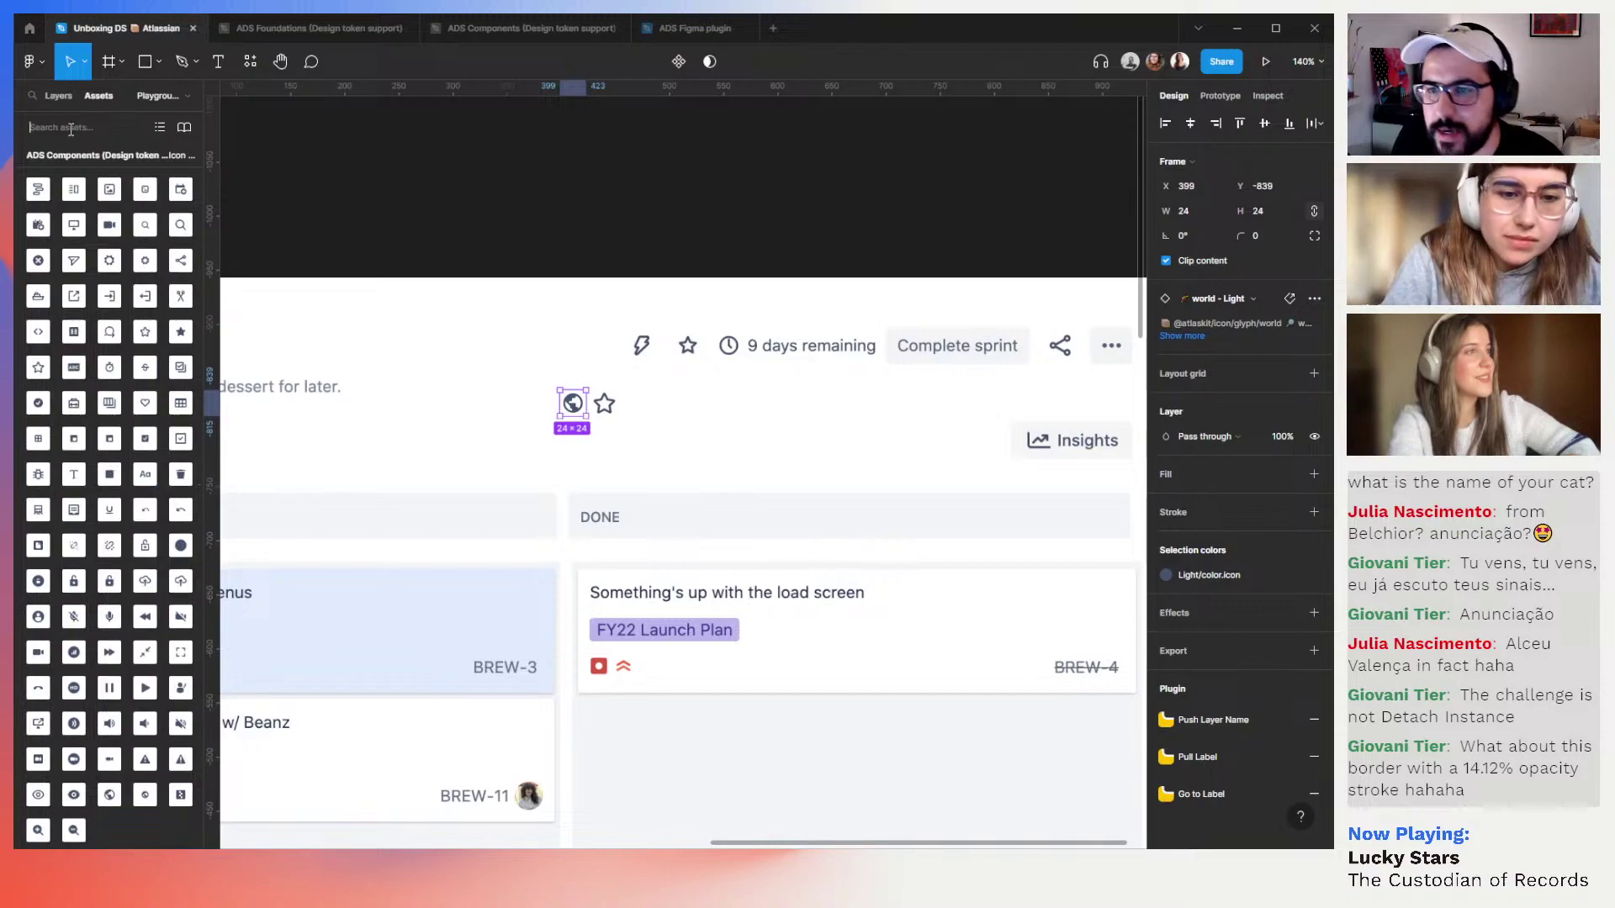
{"action": "type", "text": "clock"}
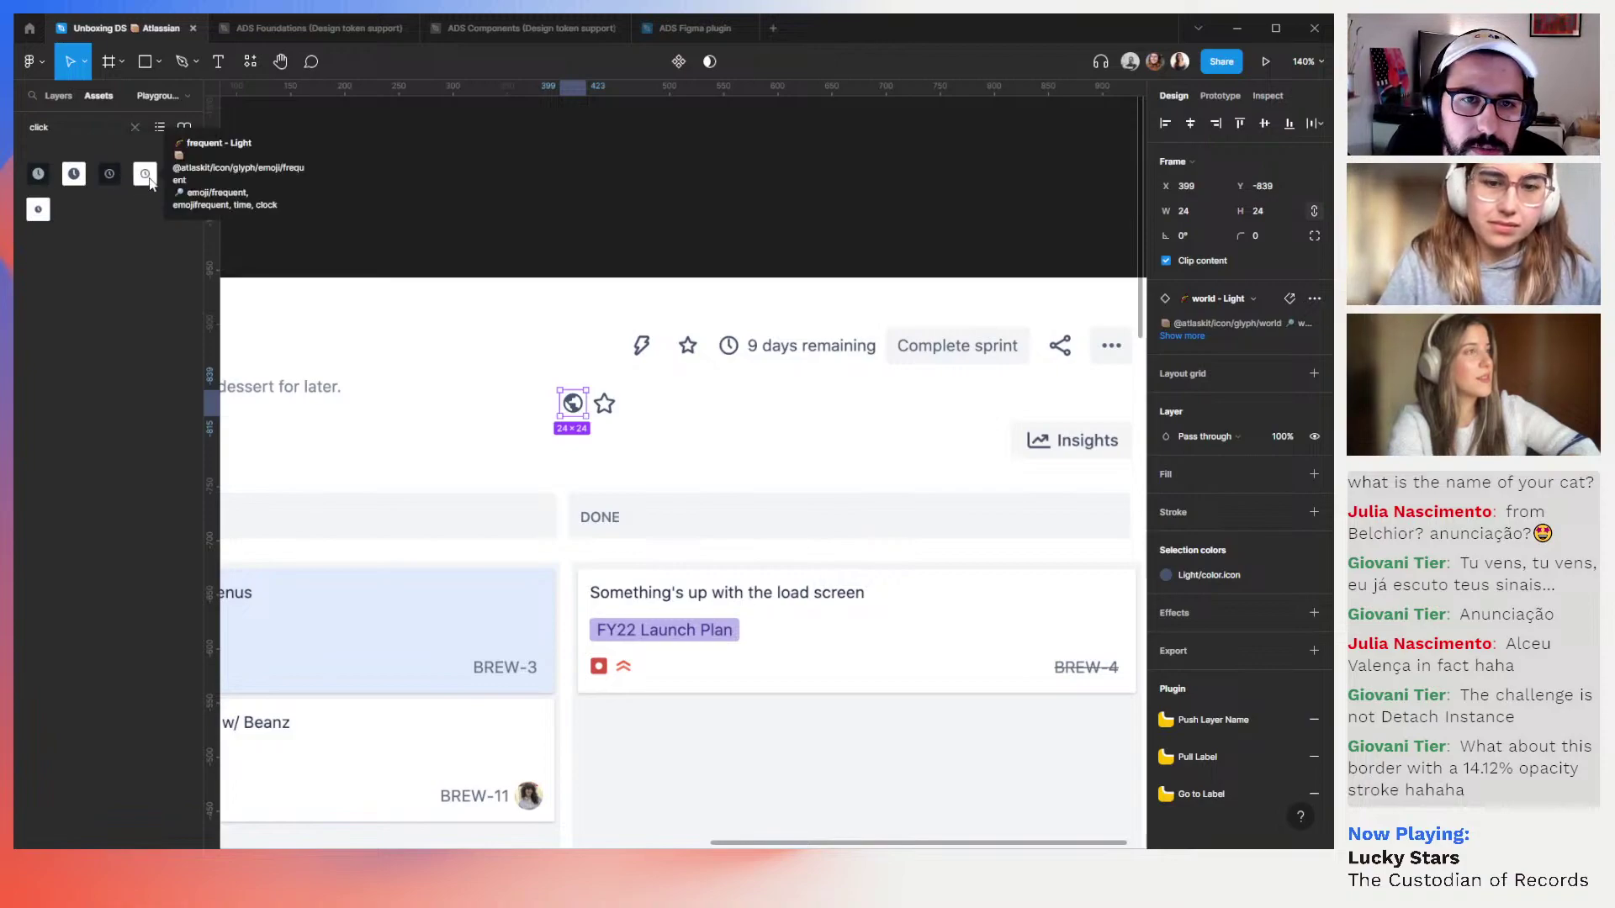
{"action": "left_click_drag", "start_coordinate": [147, 177], "coordinate": [638, 412]}
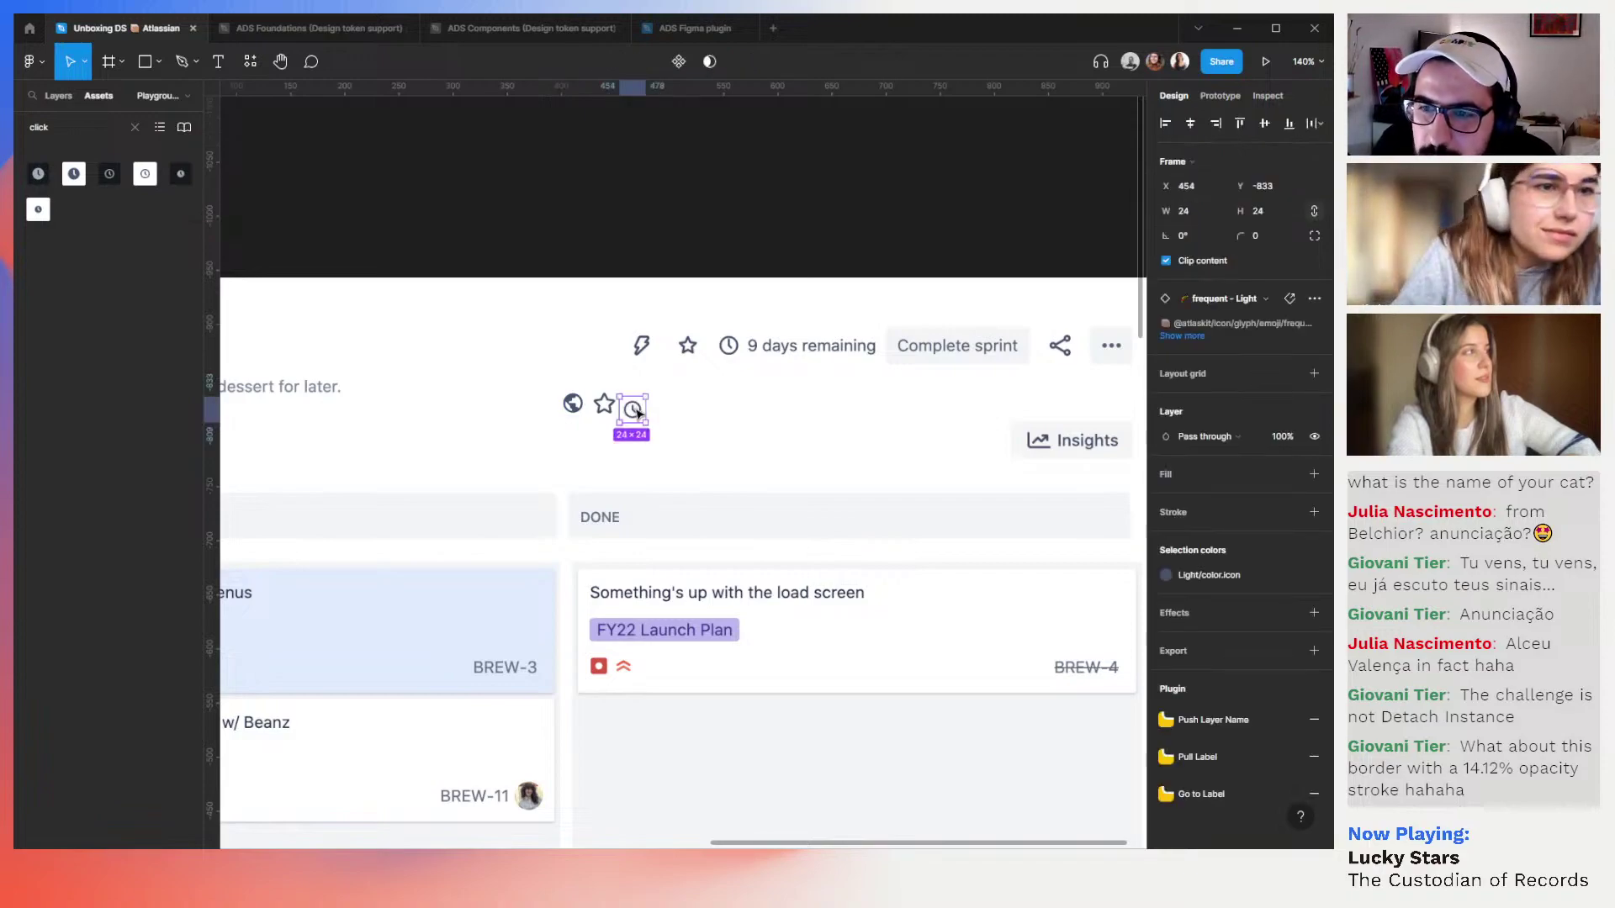
{"action": "scroll", "coordinate": [637, 412], "scroll_direction": "right", "scroll_amount": 2}
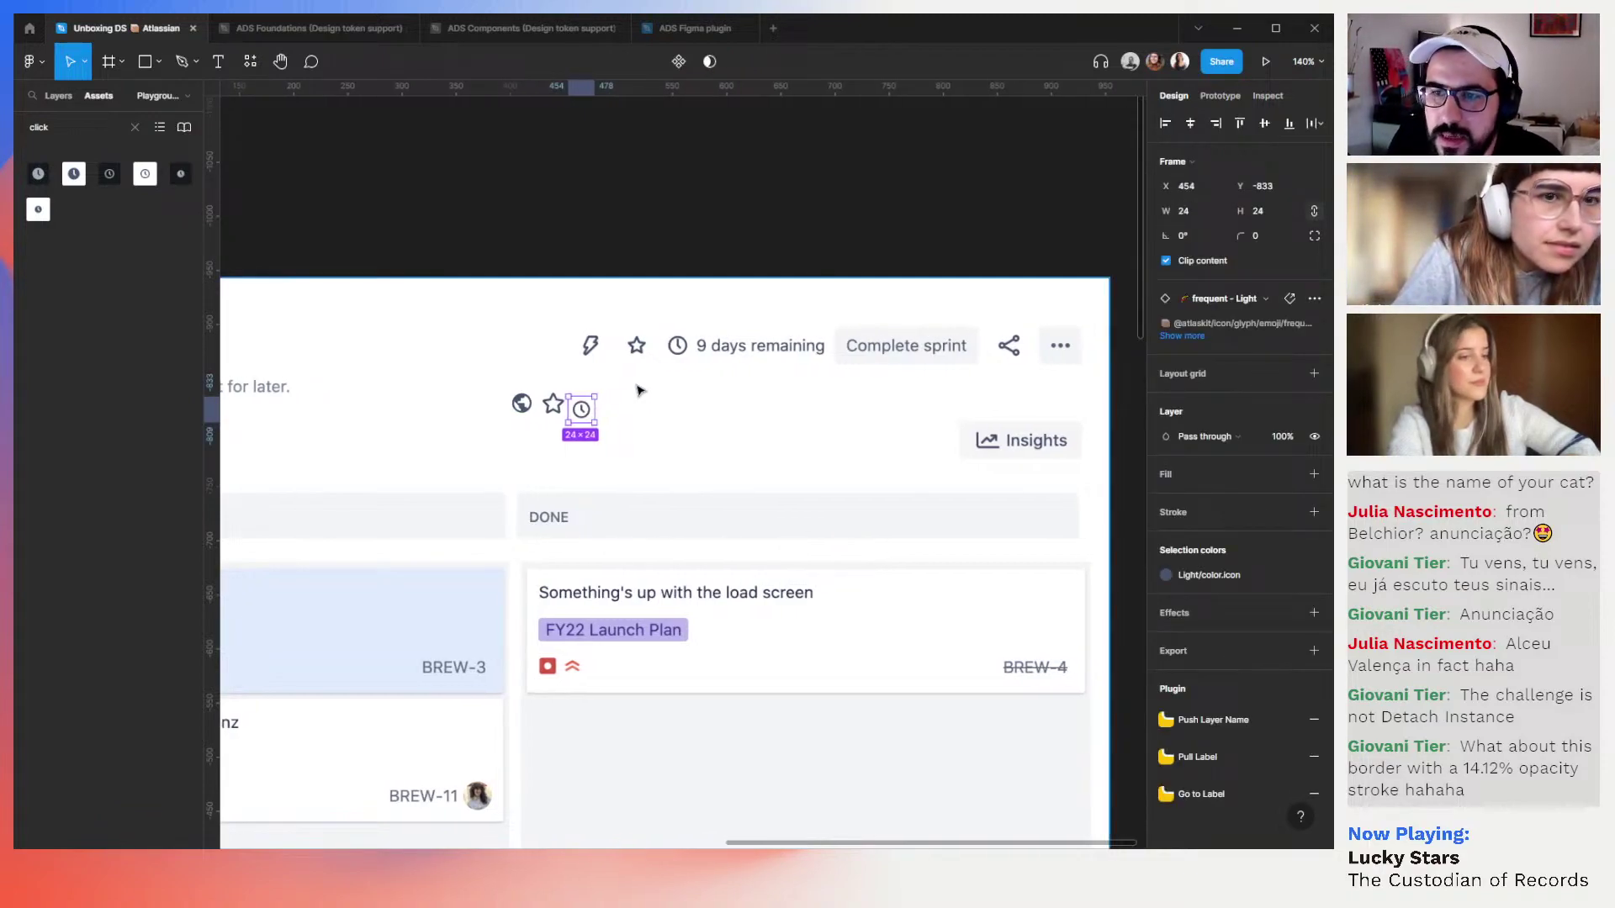
{"action": "left_click", "coordinate": [134, 128]}
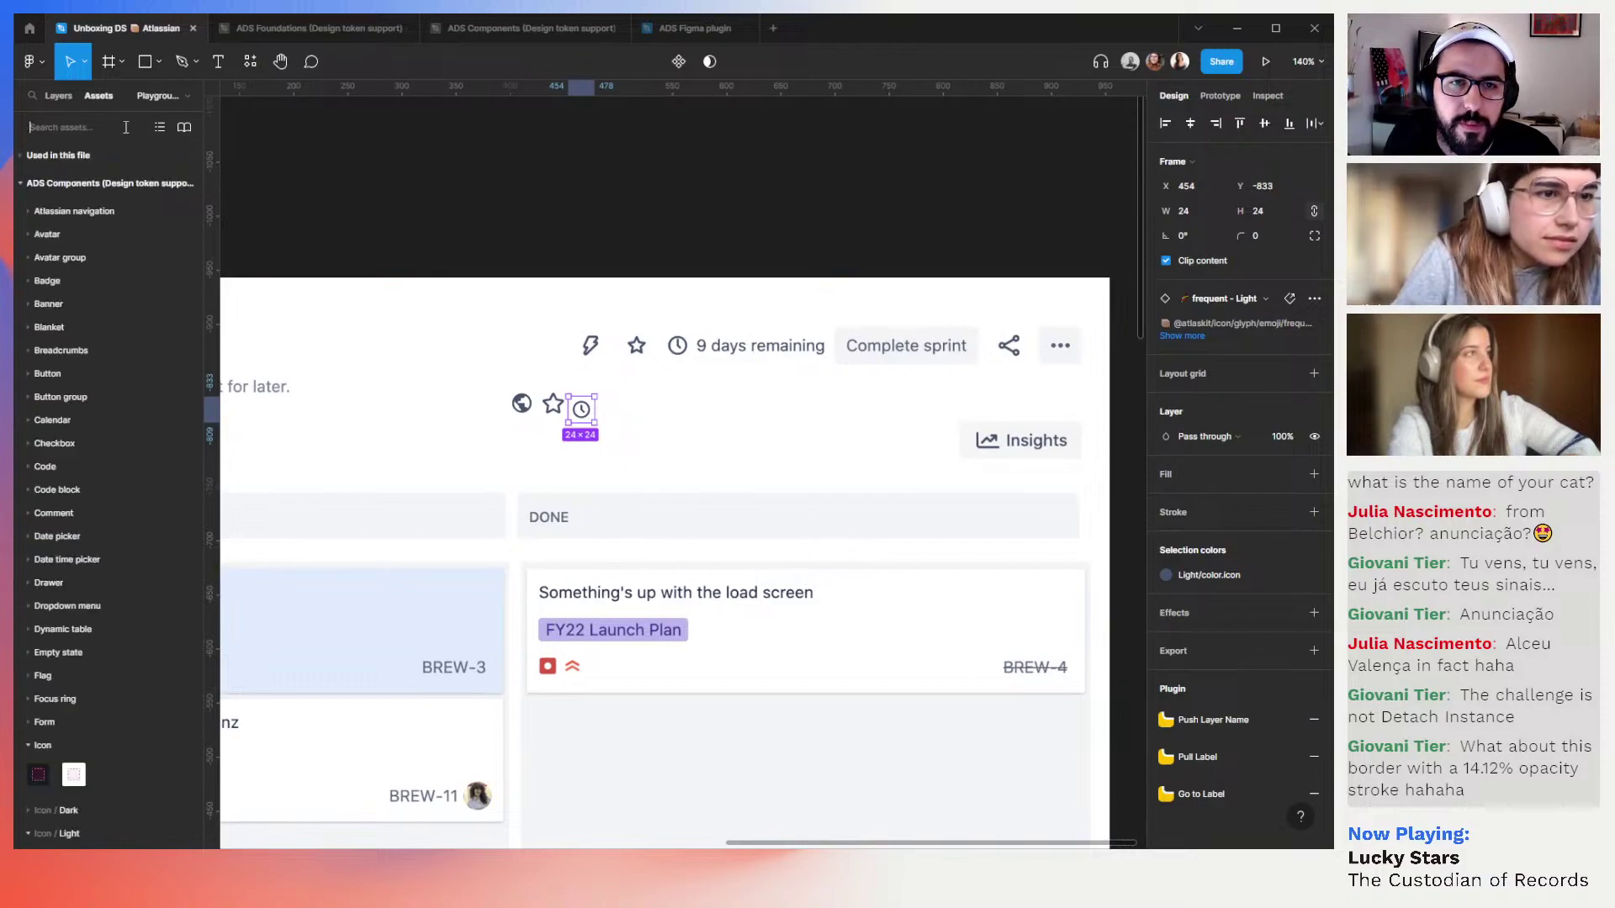
{"action": "type", "text": "butt"}
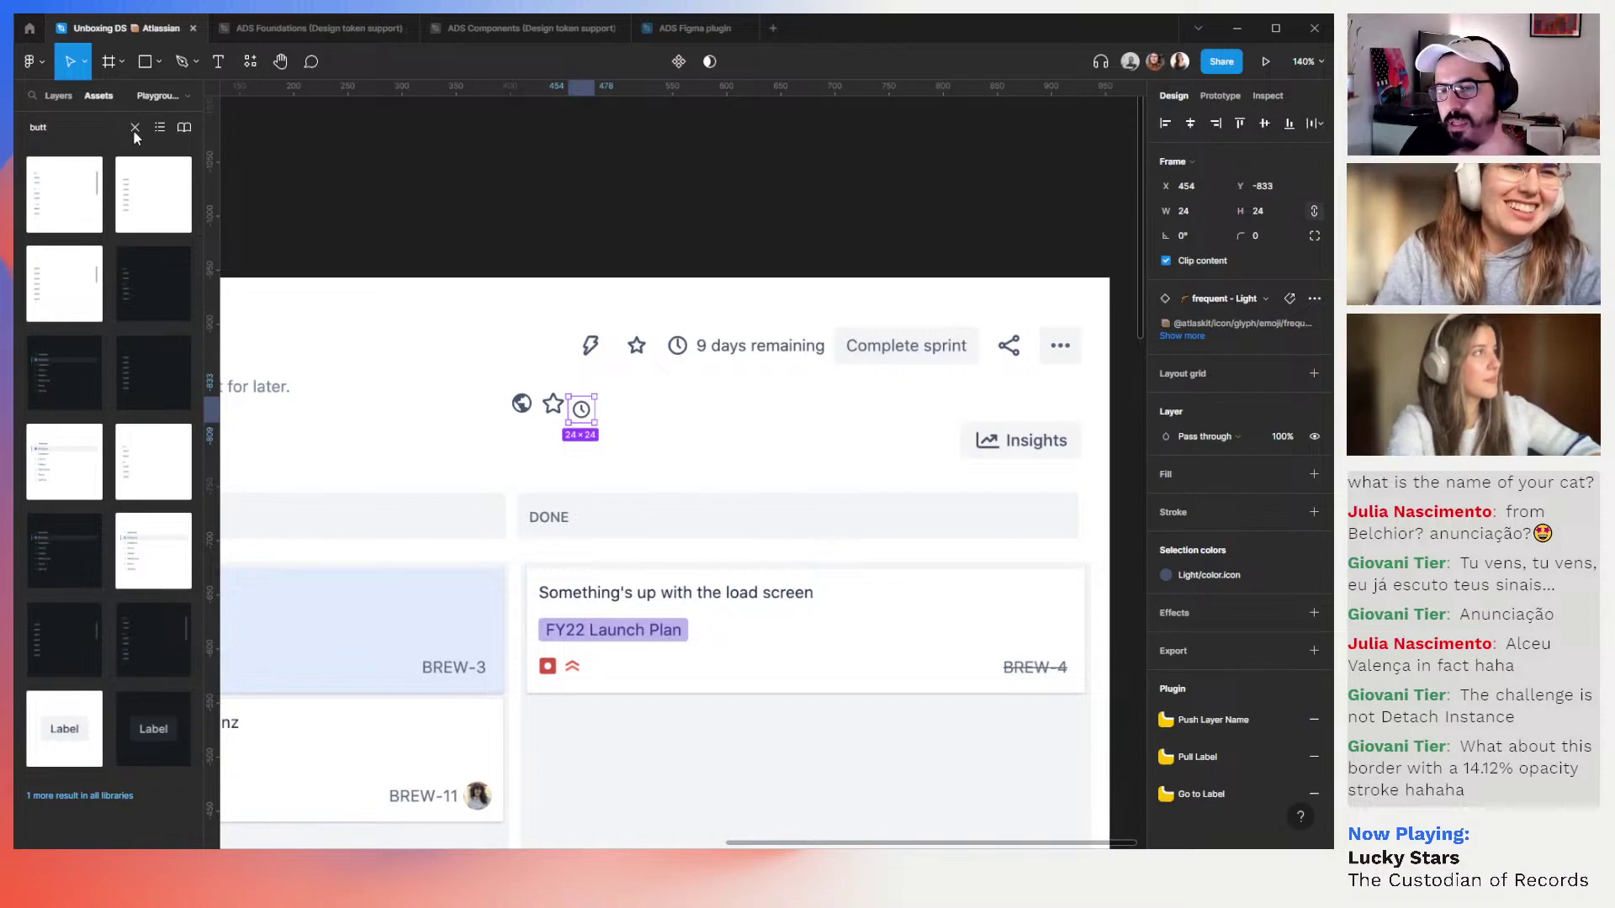
{"action": "left_click", "coordinate": [135, 127]}
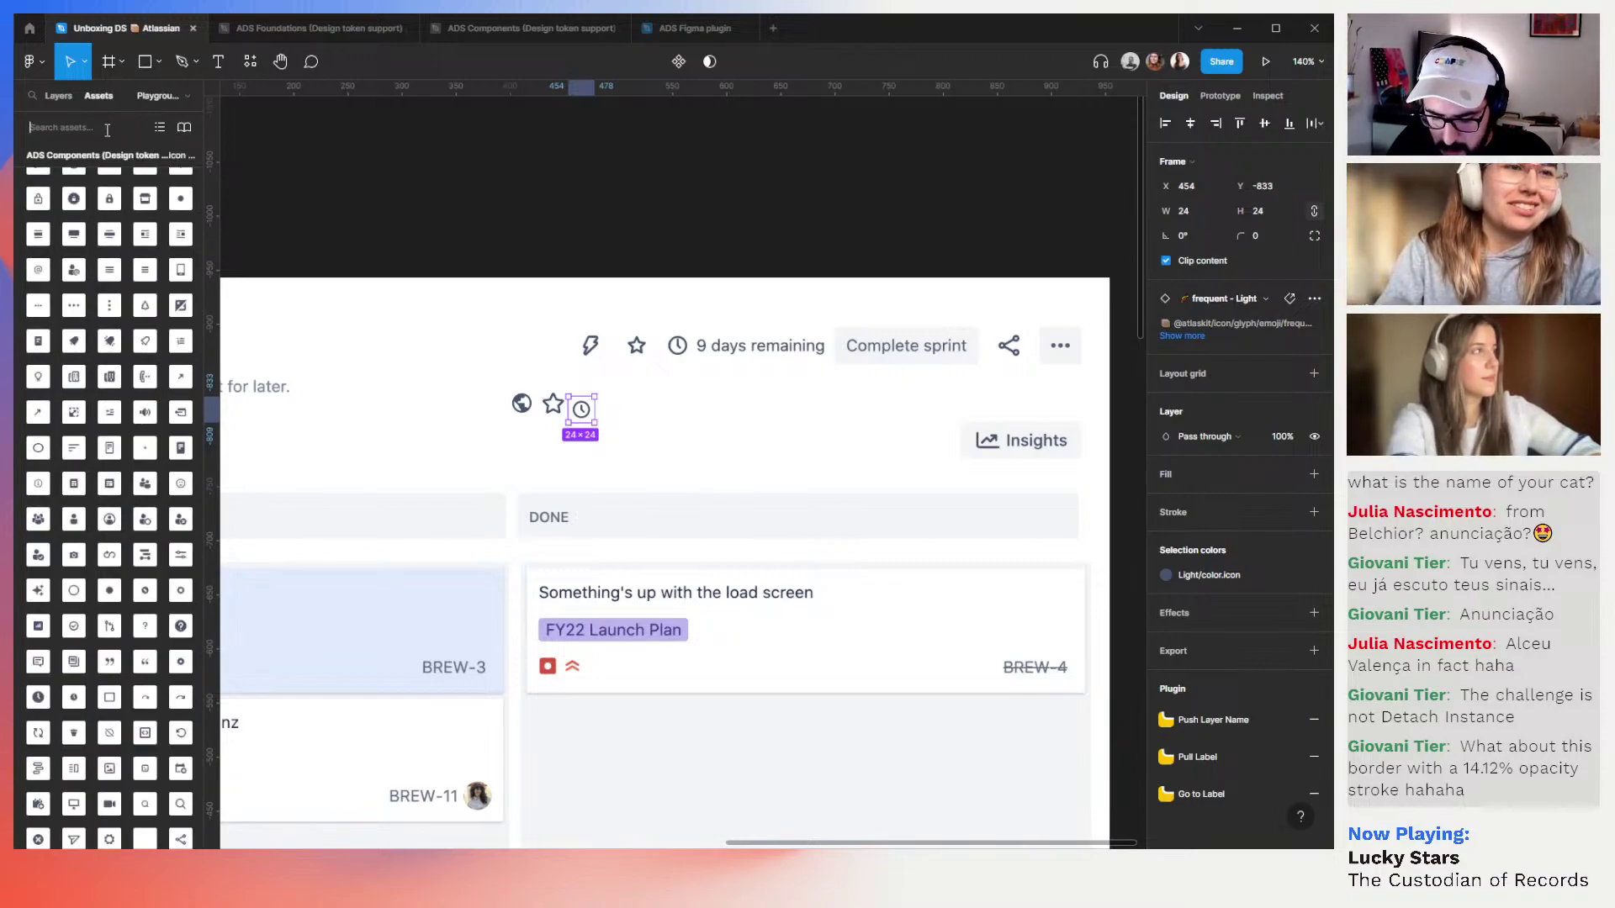
Search the library for "project" and place the light Atlassian navigation component above the reference board at X 41, Y -1224, and deselect it
{"action": "type", "text": "project"}
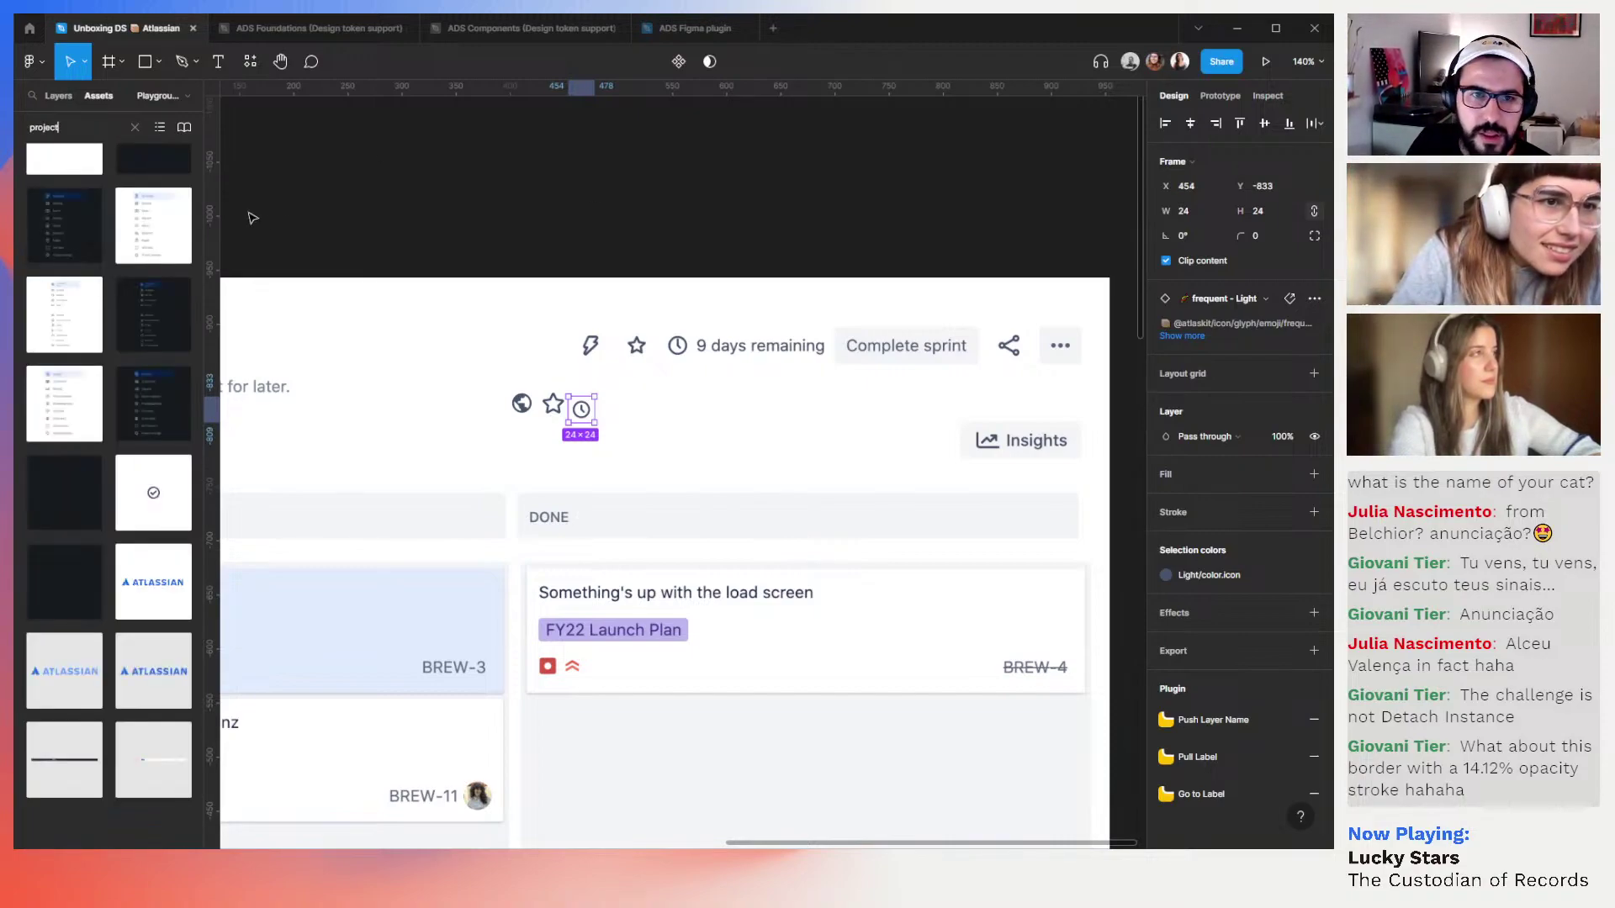
{"action": "scroll", "coordinate": [119, 368], "scroll_direction": "up", "scroll_amount": 2}
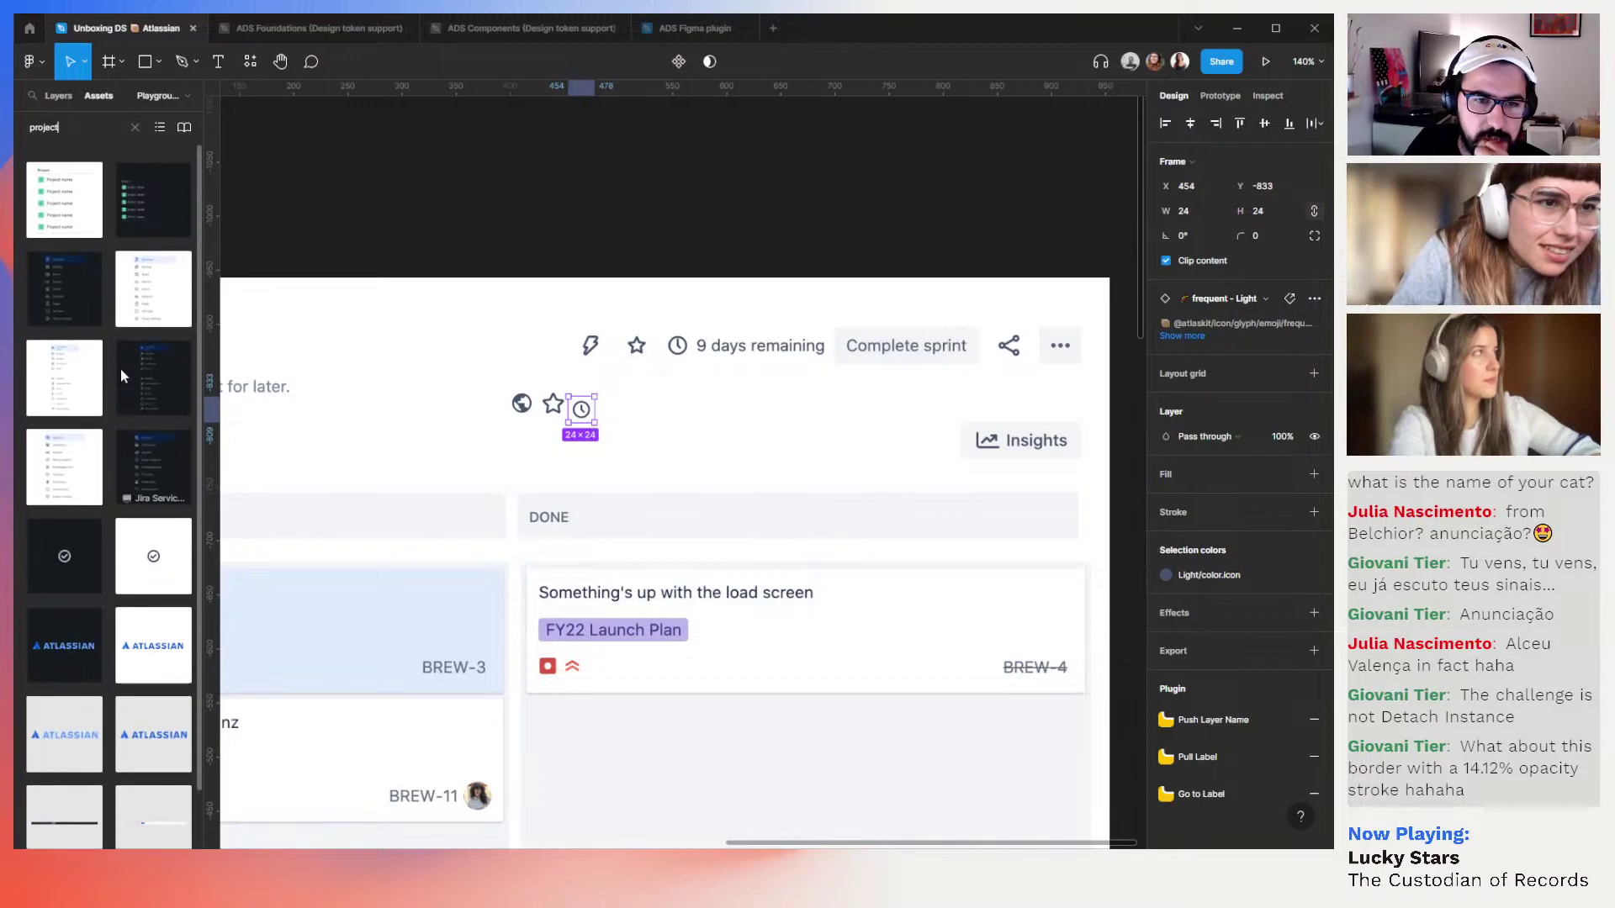
{"action": "scroll", "coordinate": [92, 242], "scroll_direction": "down", "scroll_amount": 2}
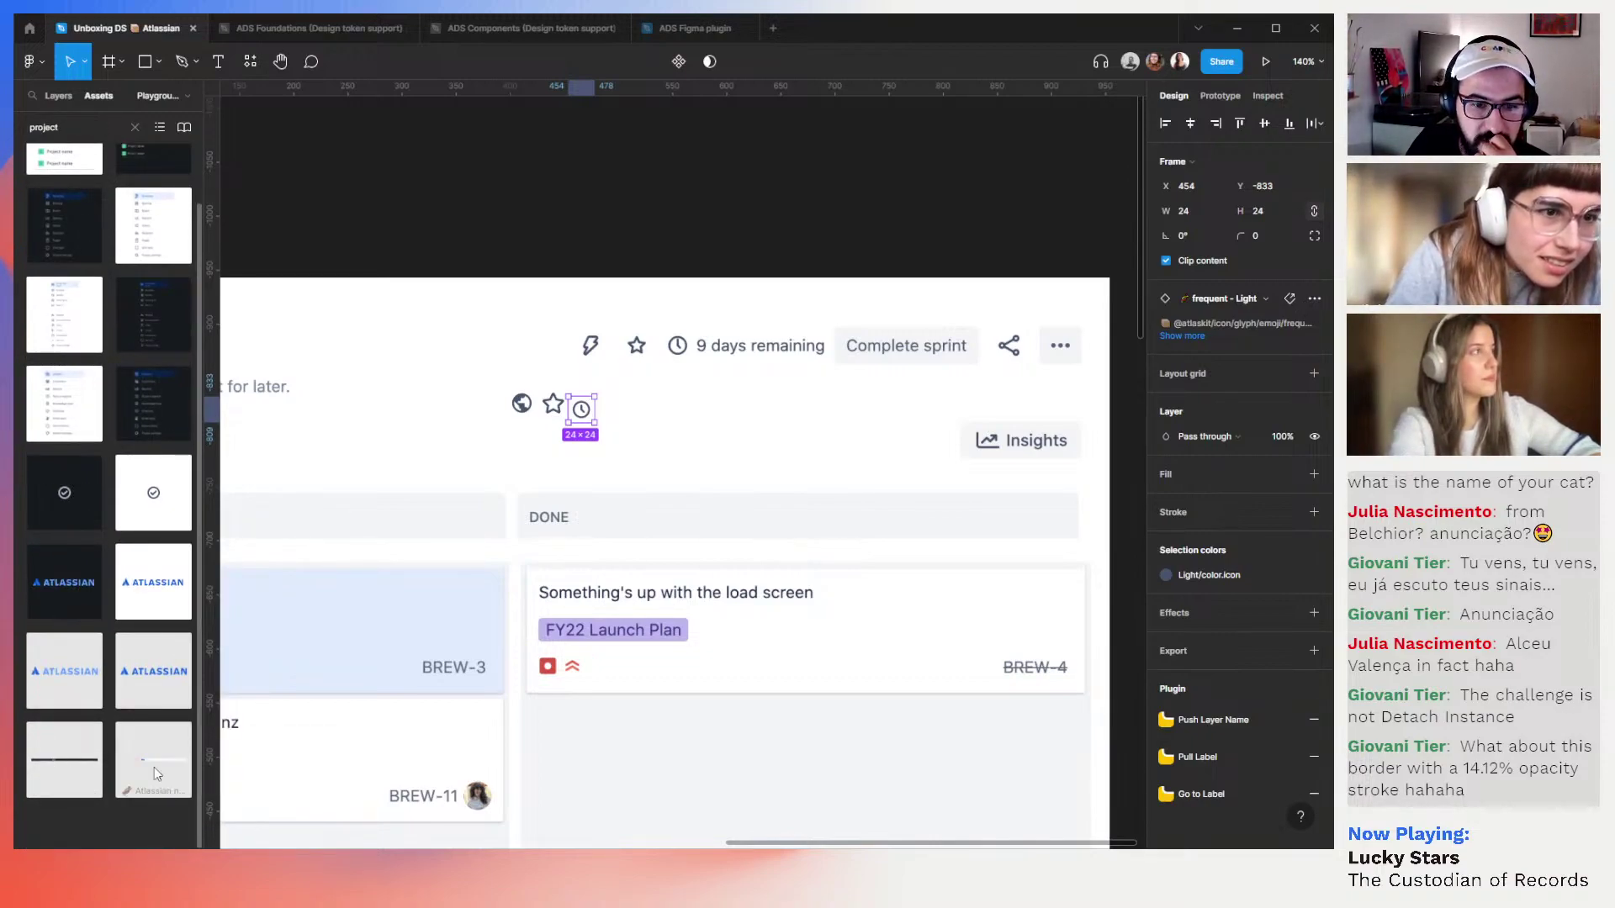
{"action": "left_click_drag", "start_coordinate": [151, 767], "coordinate": [586, 456]}
{"action": "left_click_drag", "start_coordinate": [701, 280], "coordinate": [714, 166]}
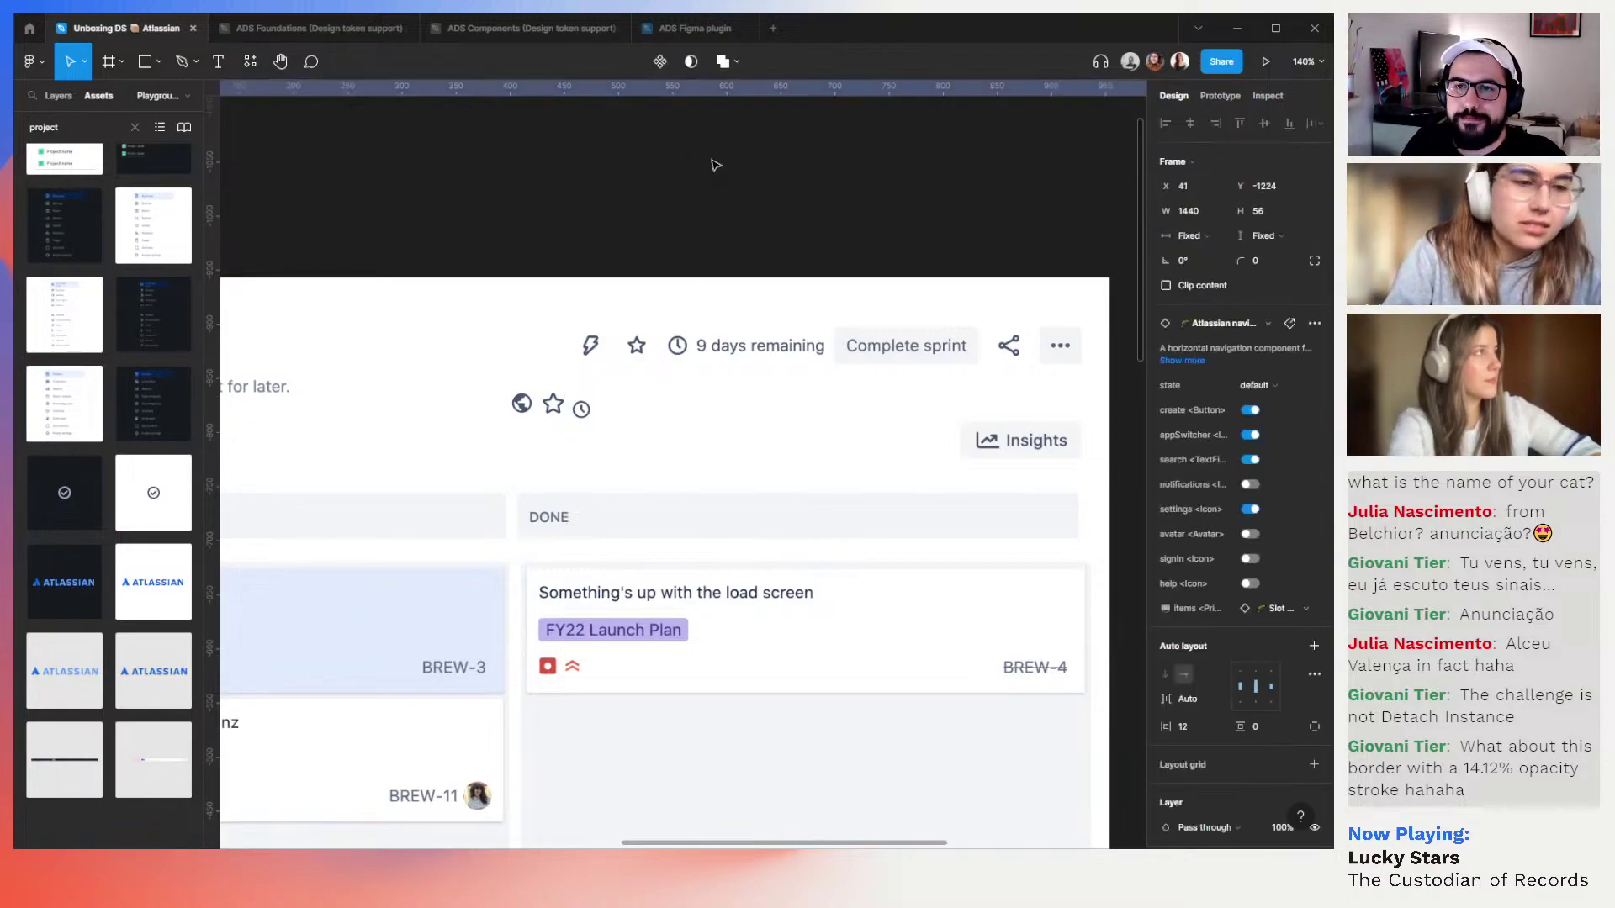
{"action": "scroll", "coordinate": [670, 223], "scroll_direction": "down", "scroll_amount": 5}
{"action": "left_click", "coordinate": [901, 203]}
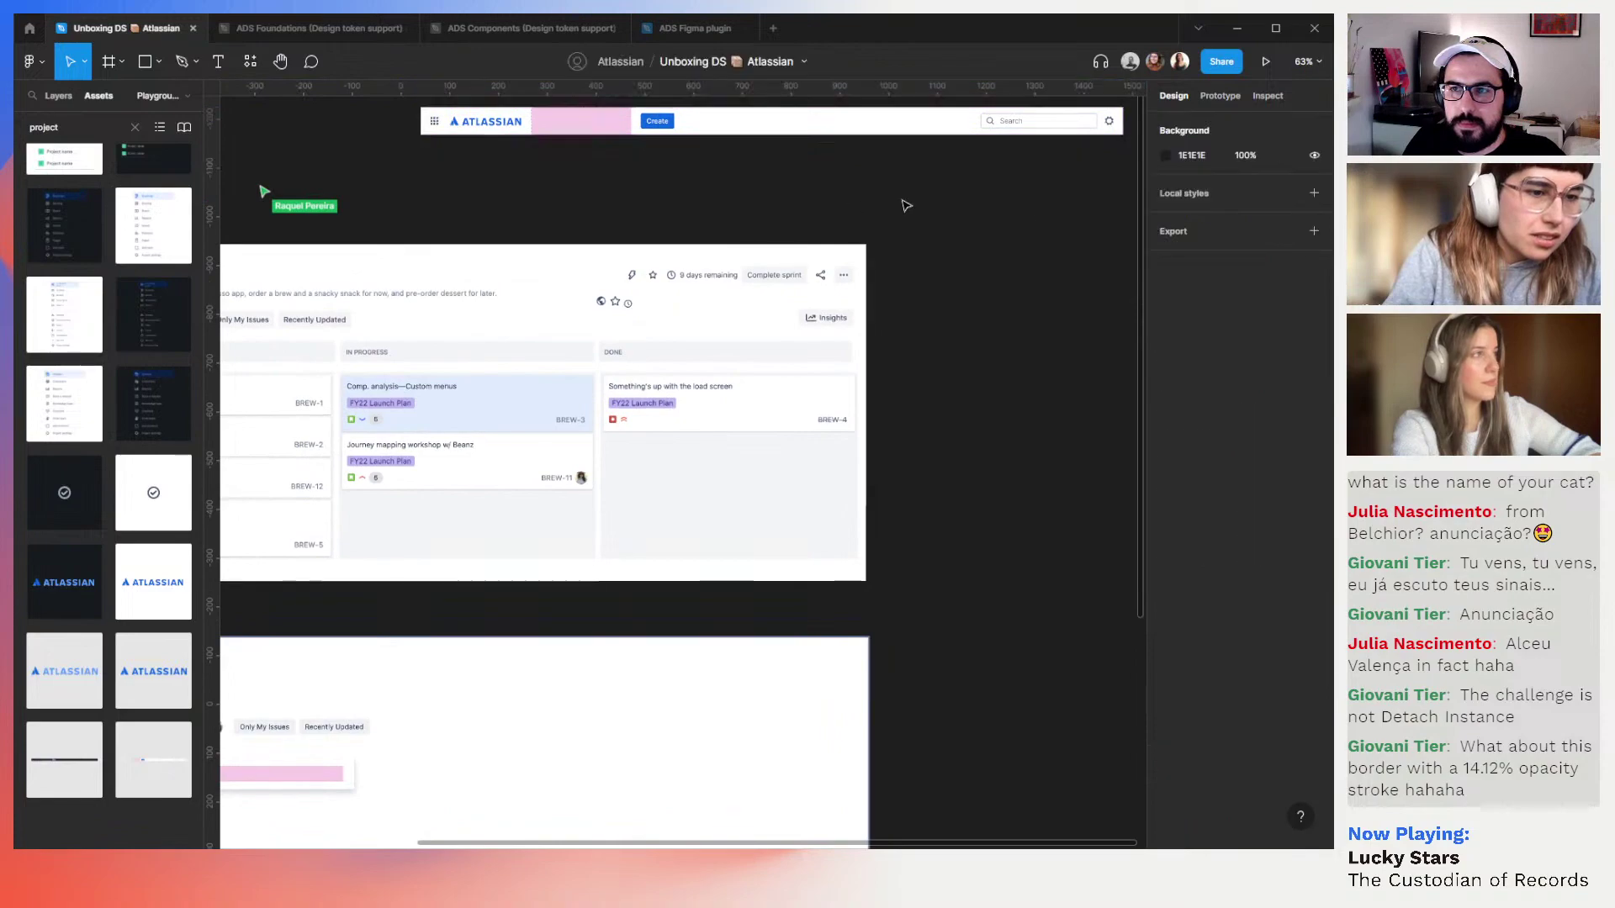
Move the Atlassian navigation bar into the Slide 16:9 - 1 frame and align it to the frame's upper-left corner at X 0, Y 0
{"action": "left_click_drag", "start_coordinate": [1055, 191], "coordinate": [1098, 255]}
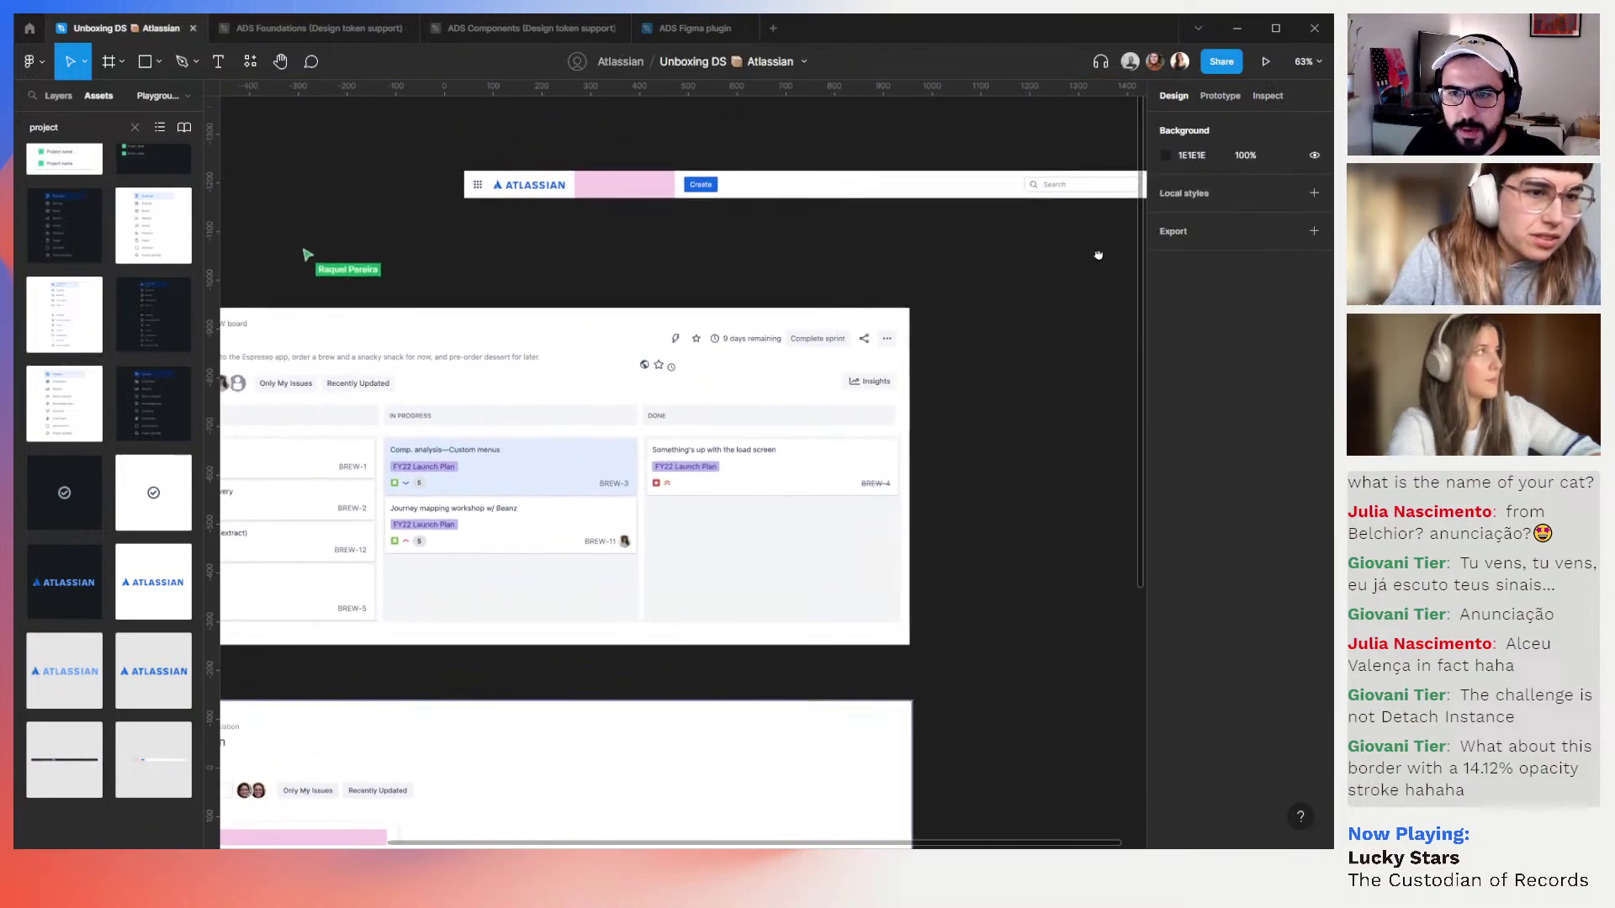
{"action": "scroll", "coordinate": [882, 306], "scroll_direction": "down", "scroll_amount": 2}
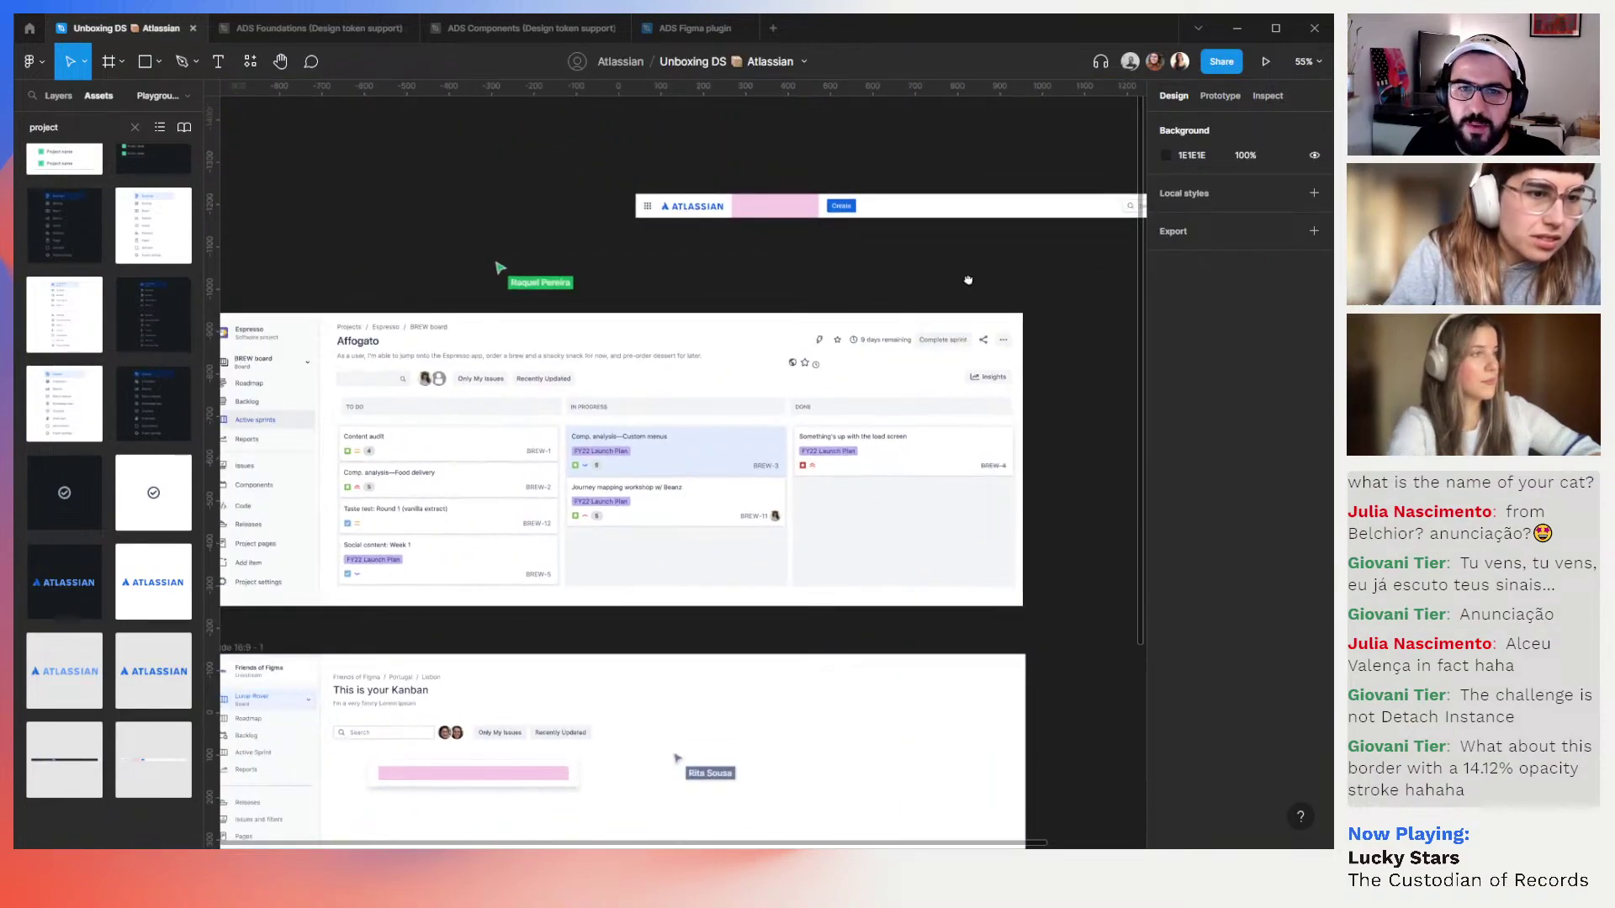
{"action": "scroll", "coordinate": [973, 286], "scroll_direction": "down", "scroll_amount": 2}
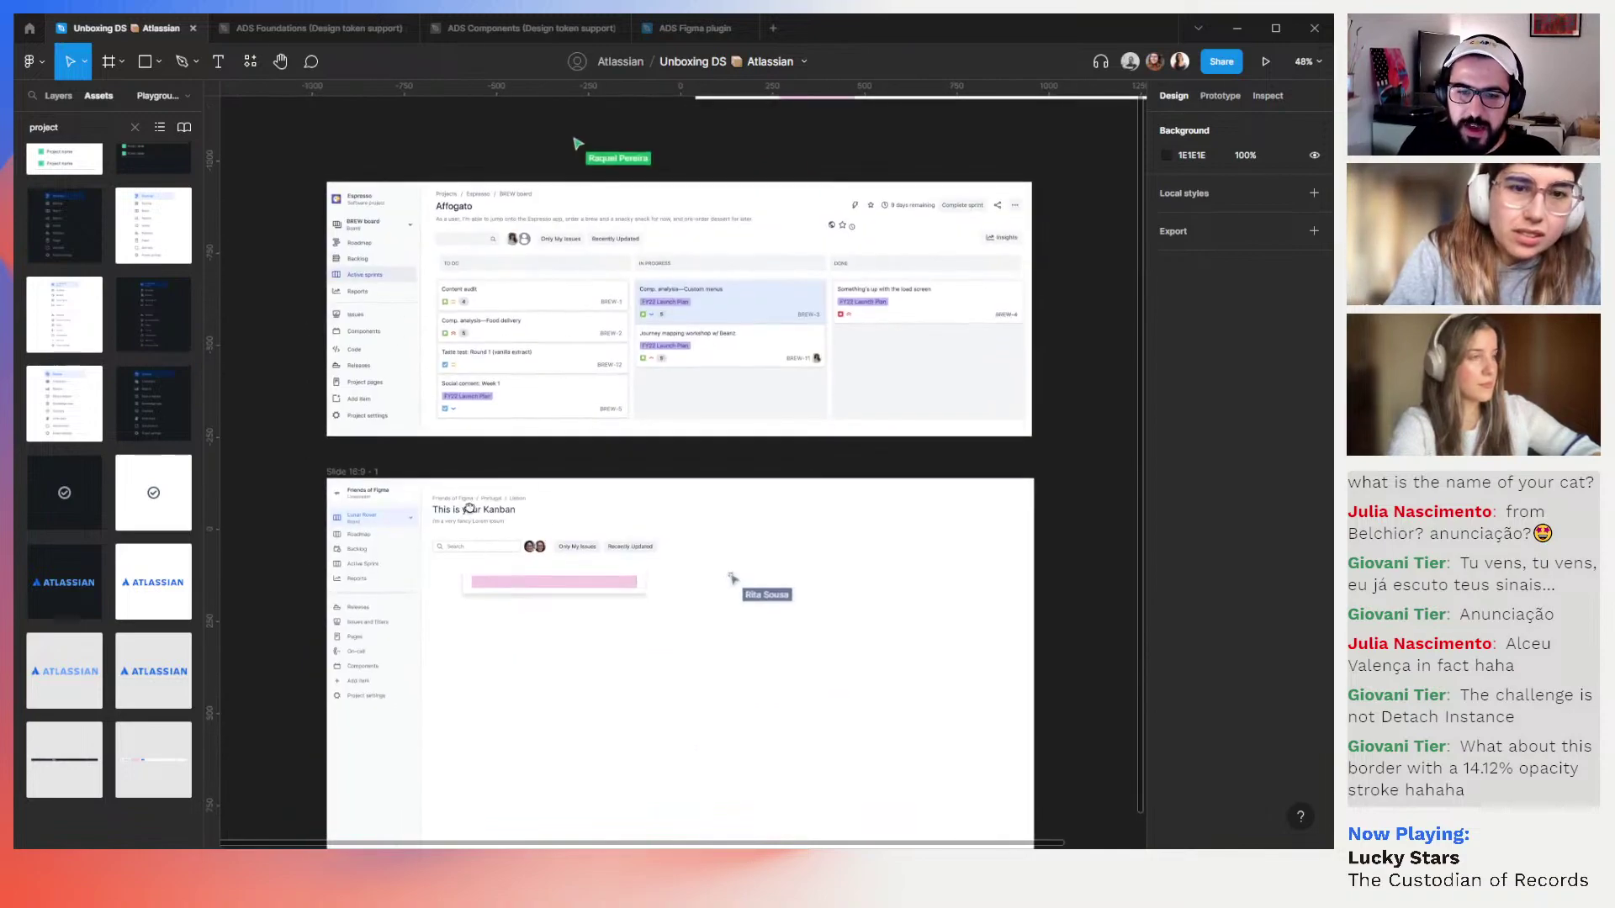
{"action": "scroll", "coordinate": [457, 481], "scroll_direction": "down", "scroll_amount": 1}
{"action": "scroll", "coordinate": [841, 193], "scroll_direction": "up", "scroll_amount": 2}
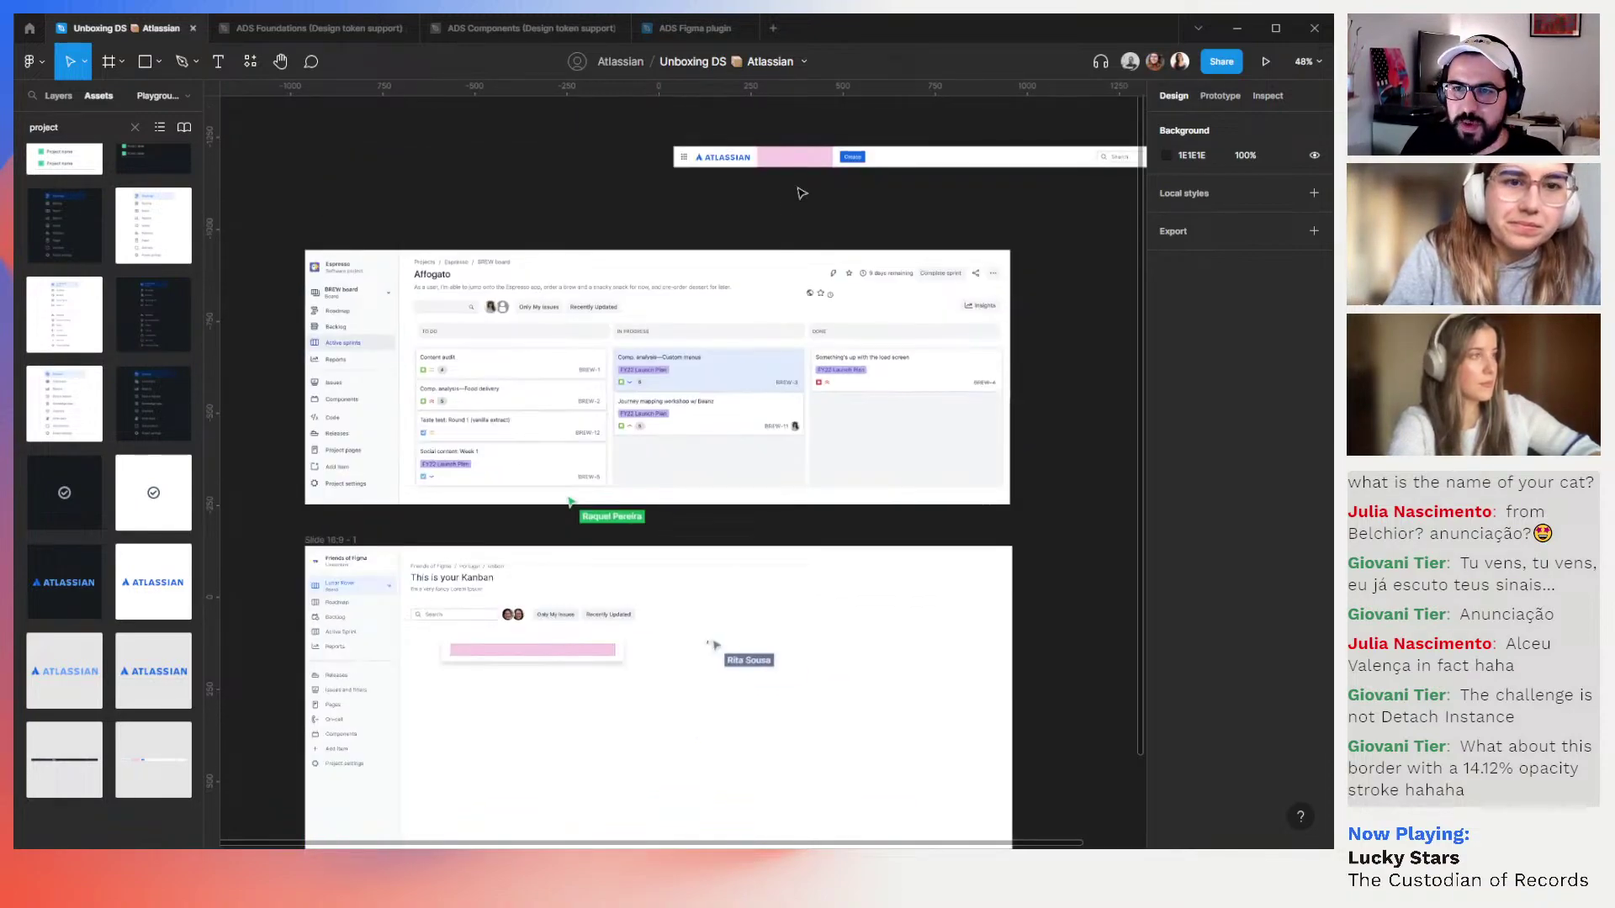
{"action": "key", "text": "ctrl+x"}
{"action": "key", "text": "ctrl+v"}
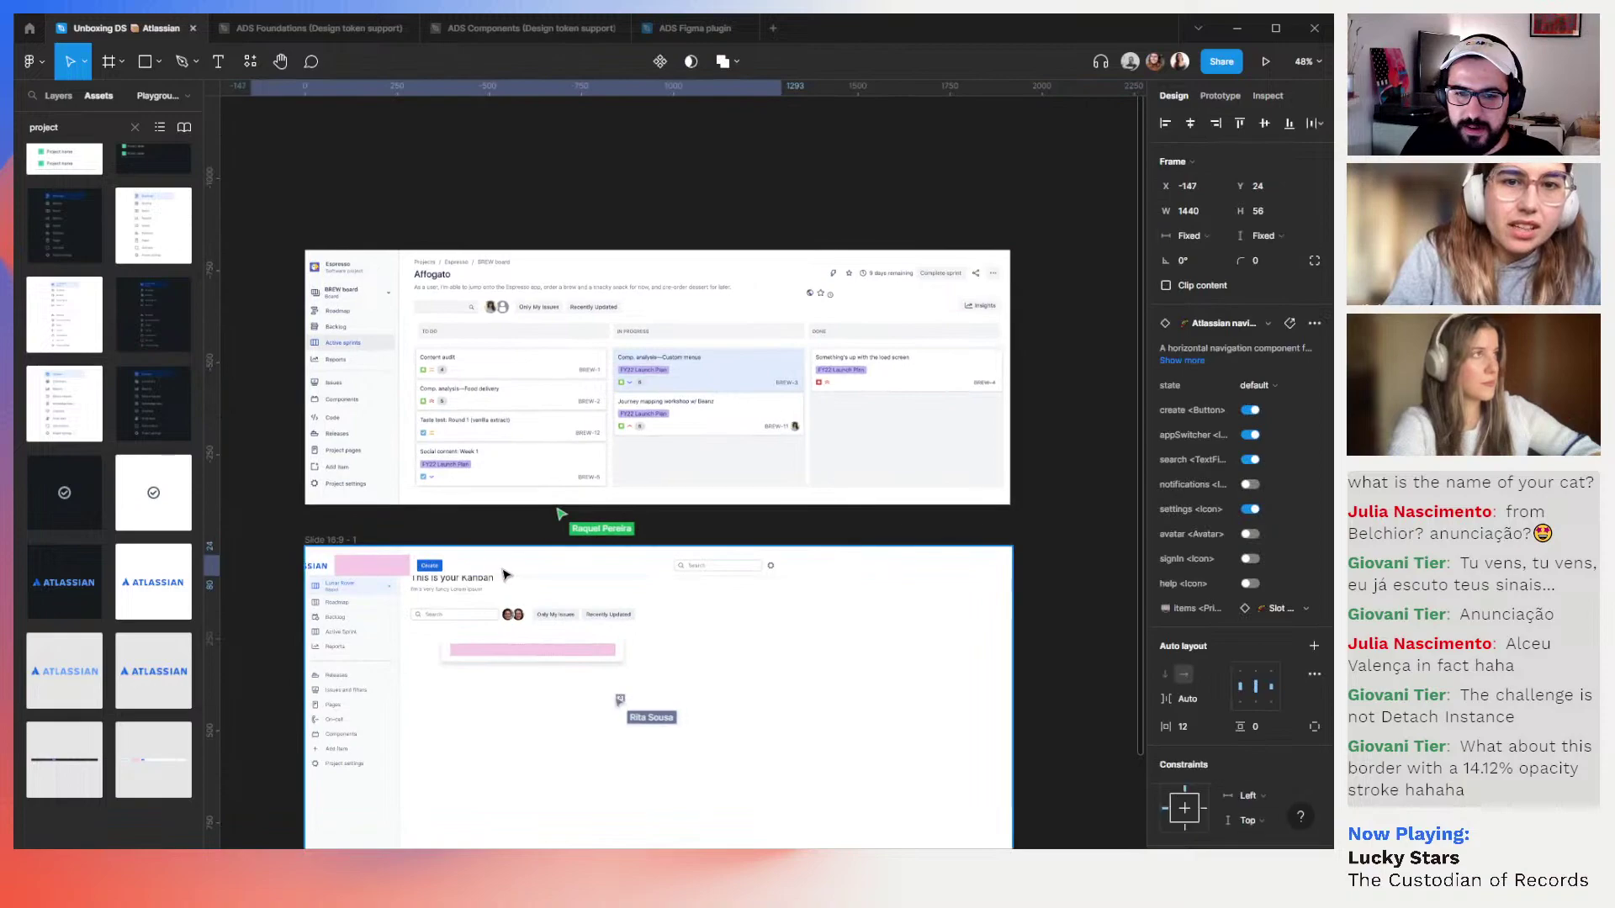
{"action": "left_click_drag", "start_coordinate": [544, 576], "coordinate": [558, 566]}
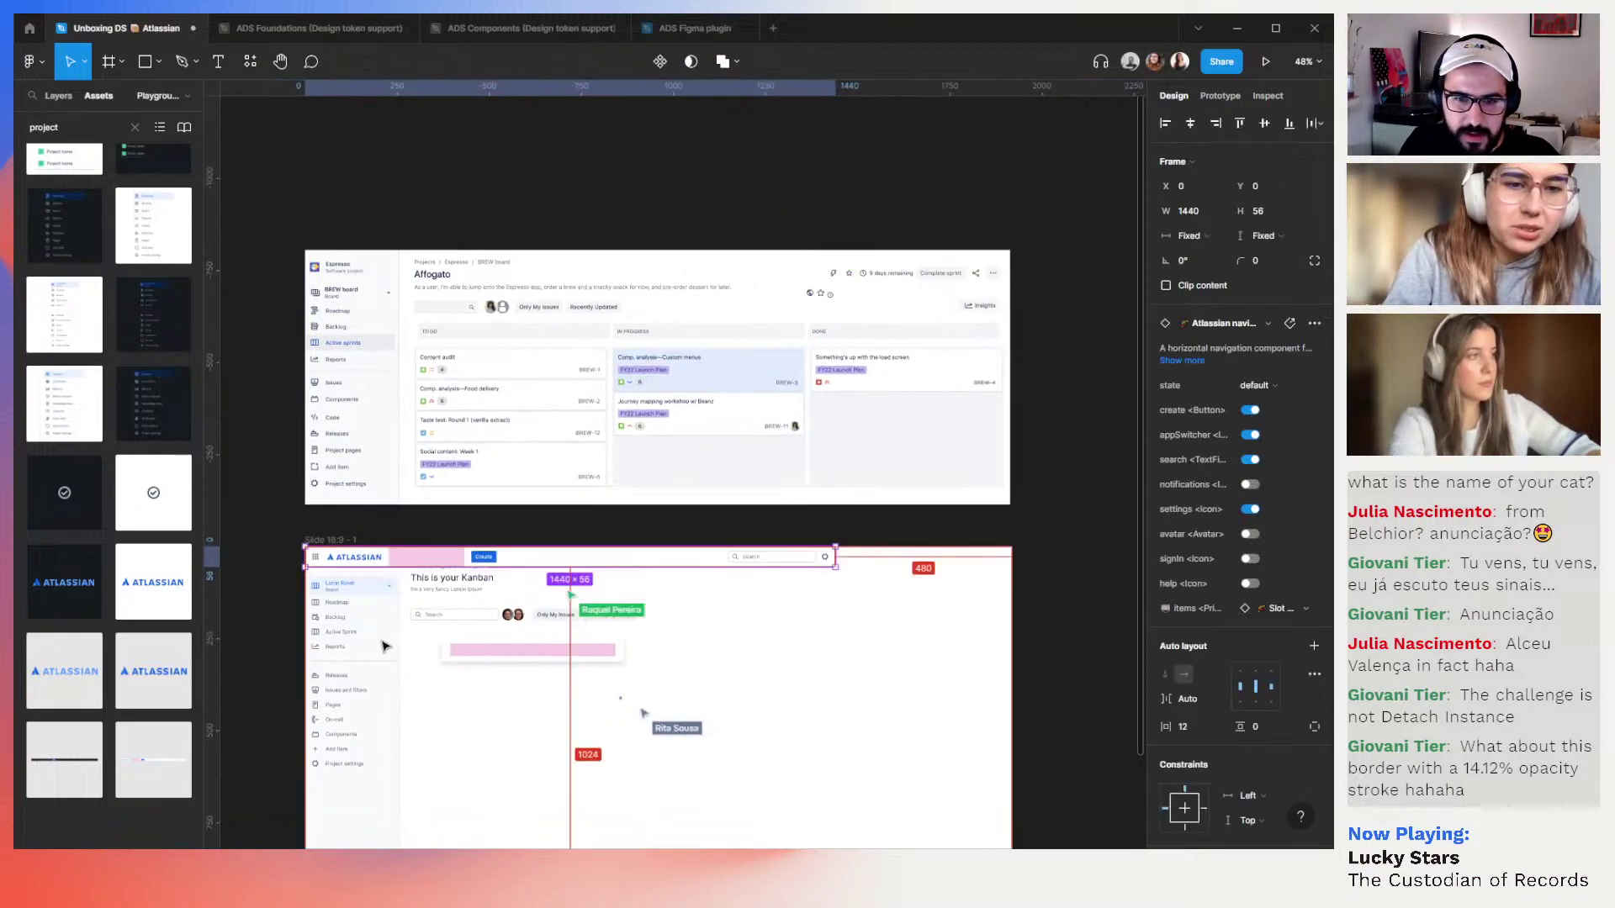
Shorten the side navigation from its upper edge so it starts directly below the navigation bar, at Y 56 with a height of 1024
{"action": "left_click", "coordinate": [369, 563]}
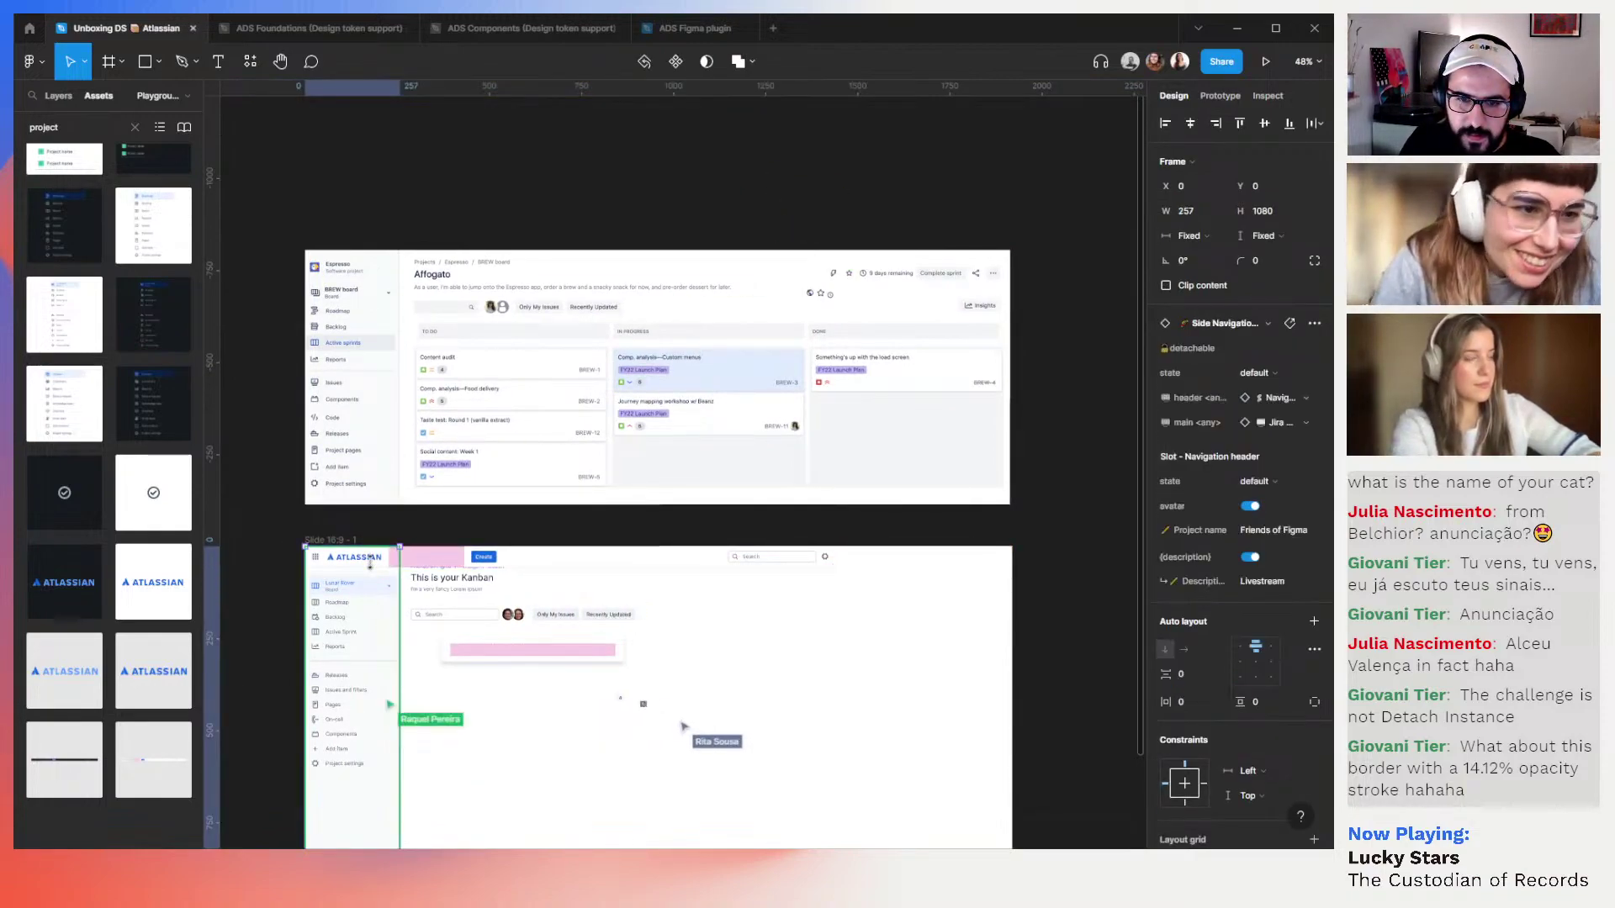
{"action": "left_click_drag", "start_coordinate": [370, 563], "coordinate": [370, 570]}
{"action": "scroll", "coordinate": [370, 570], "scroll_direction": "up", "scroll_amount": 3}
{"action": "scroll", "coordinate": [370, 570], "scroll_direction": "up", "scroll_amount": 10}
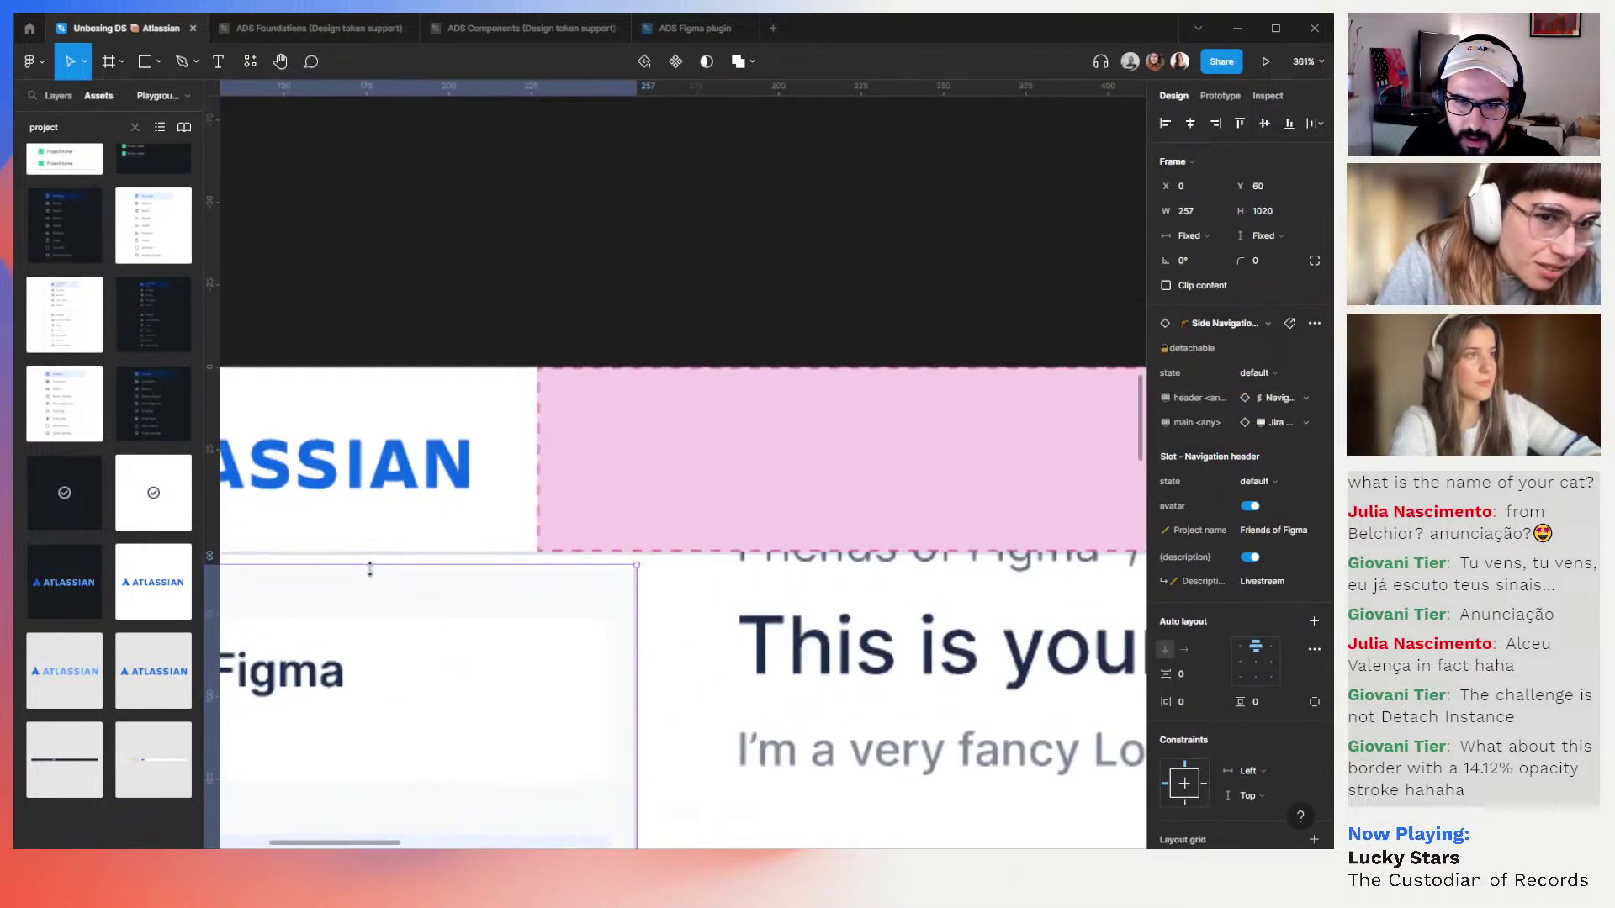
{"action": "left_click_drag", "start_coordinate": [375, 558], "coordinate": [376, 552]}
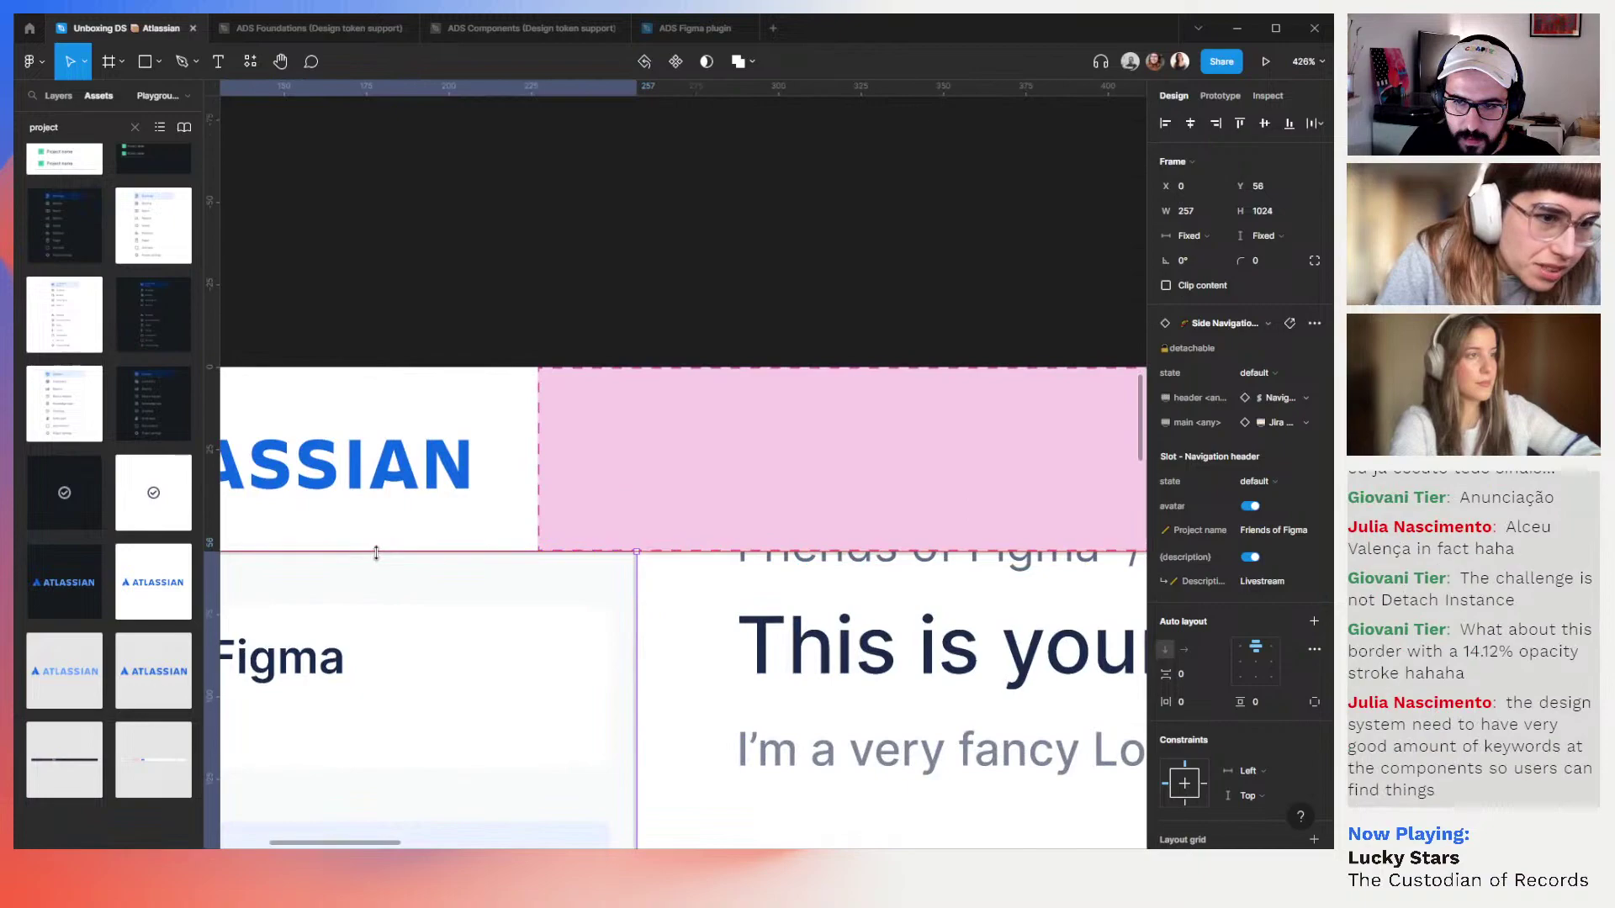
{"action": "scroll", "coordinate": [574, 532], "scroll_direction": "down", "scroll_amount": 8}
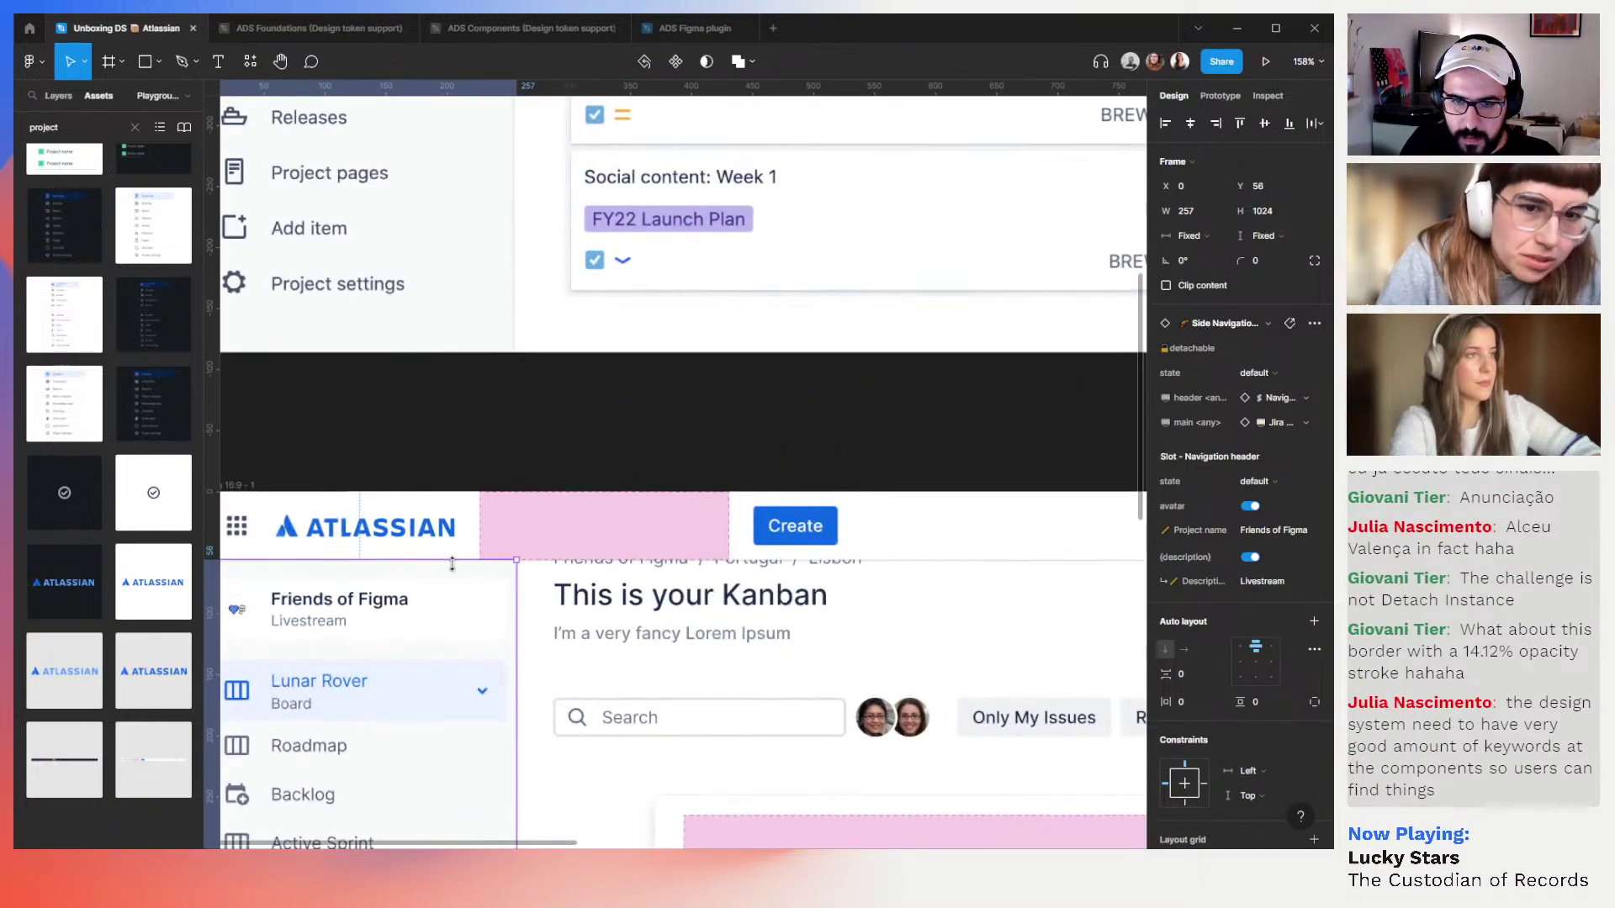
Widen the Atlassian navigation bar to 1920 so it spans the slide's full width
{"action": "left_click", "coordinate": [577, 536]}
{"action": "scroll", "coordinate": [874, 547], "scroll_direction": "right", "scroll_amount": 5}
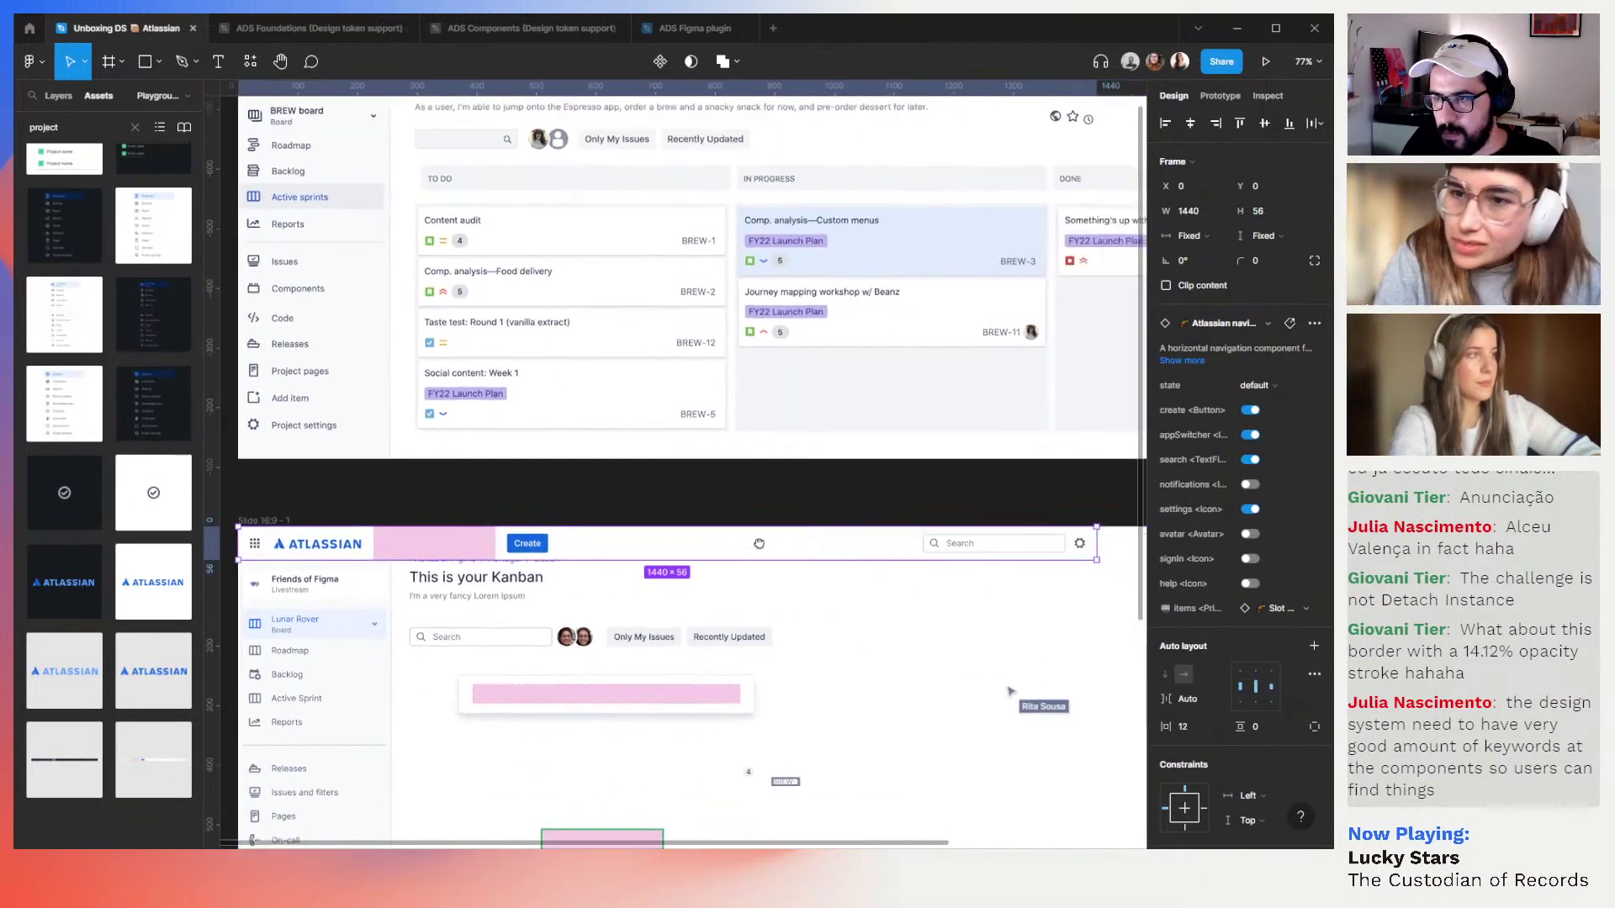
{"action": "left_click_drag", "start_coordinate": [867, 544], "coordinate": [542, 550]}
{"action": "left_click_drag", "start_coordinate": [720, 558], "coordinate": [813, 564]}
{"action": "scroll", "coordinate": [577, 609], "scroll_direction": "left", "scroll_amount": 15}
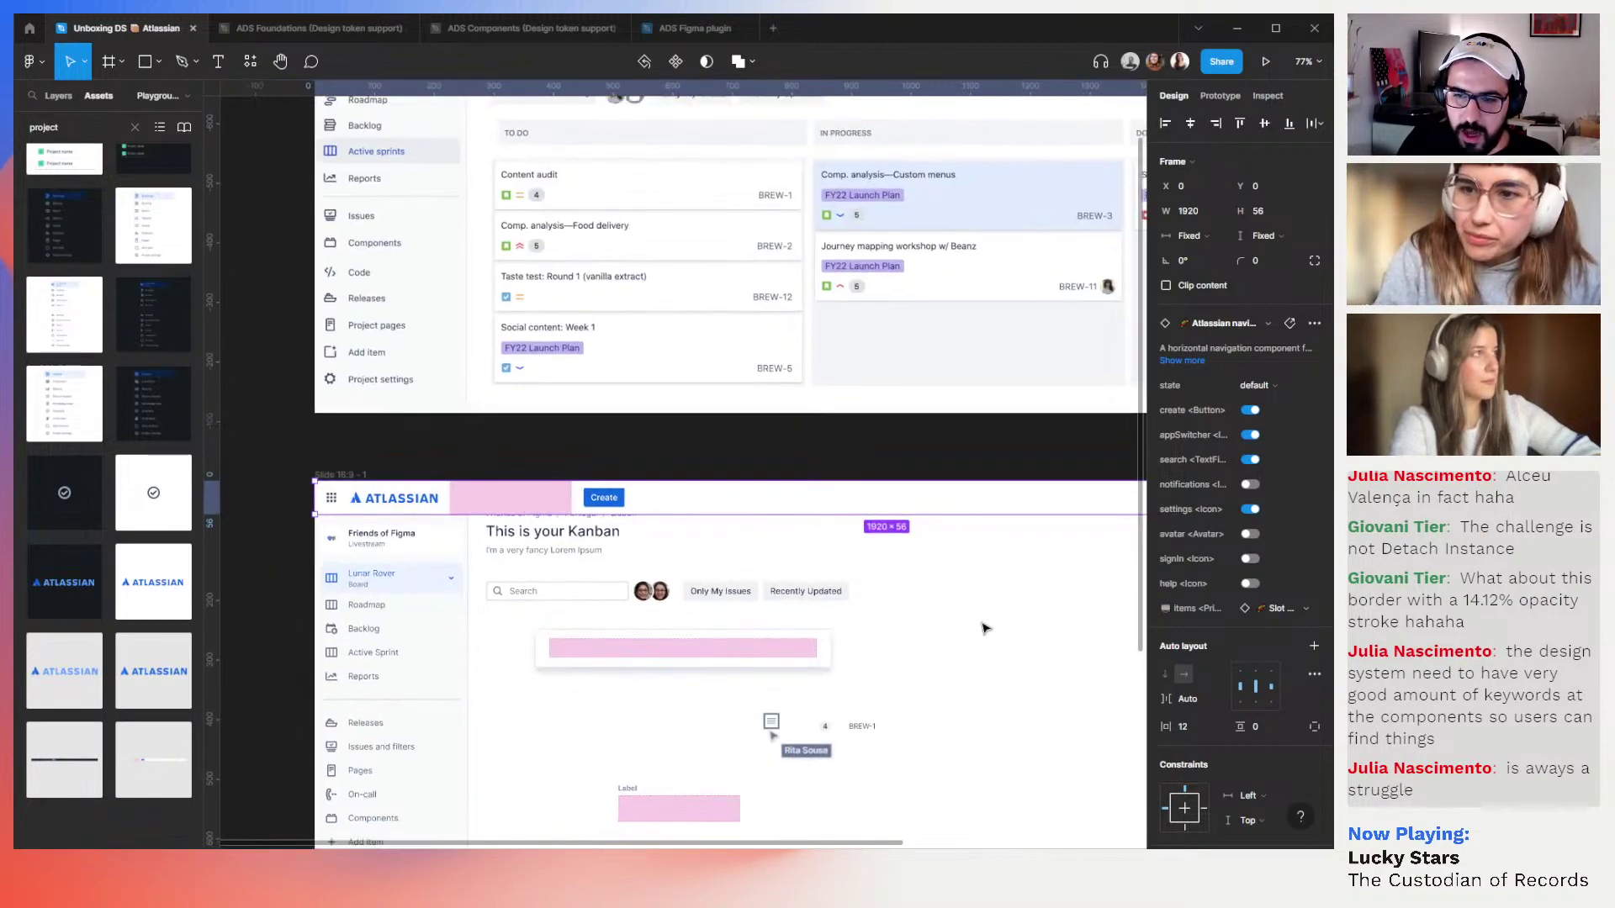
Move the slide's board content beside the side navigation down so the breadcrumbs clear the navigation bar, and deselect it
{"action": "left_click", "coordinate": [1006, 663]}
{"action": "scroll", "coordinate": [993, 631], "scroll_direction": "down", "scroll_amount": 2}
{"action": "scroll", "coordinate": [982, 600], "scroll_direction": "down", "scroll_amount": 2}
{"action": "left_click_drag", "start_coordinate": [1017, 688], "coordinate": [568, 443]}
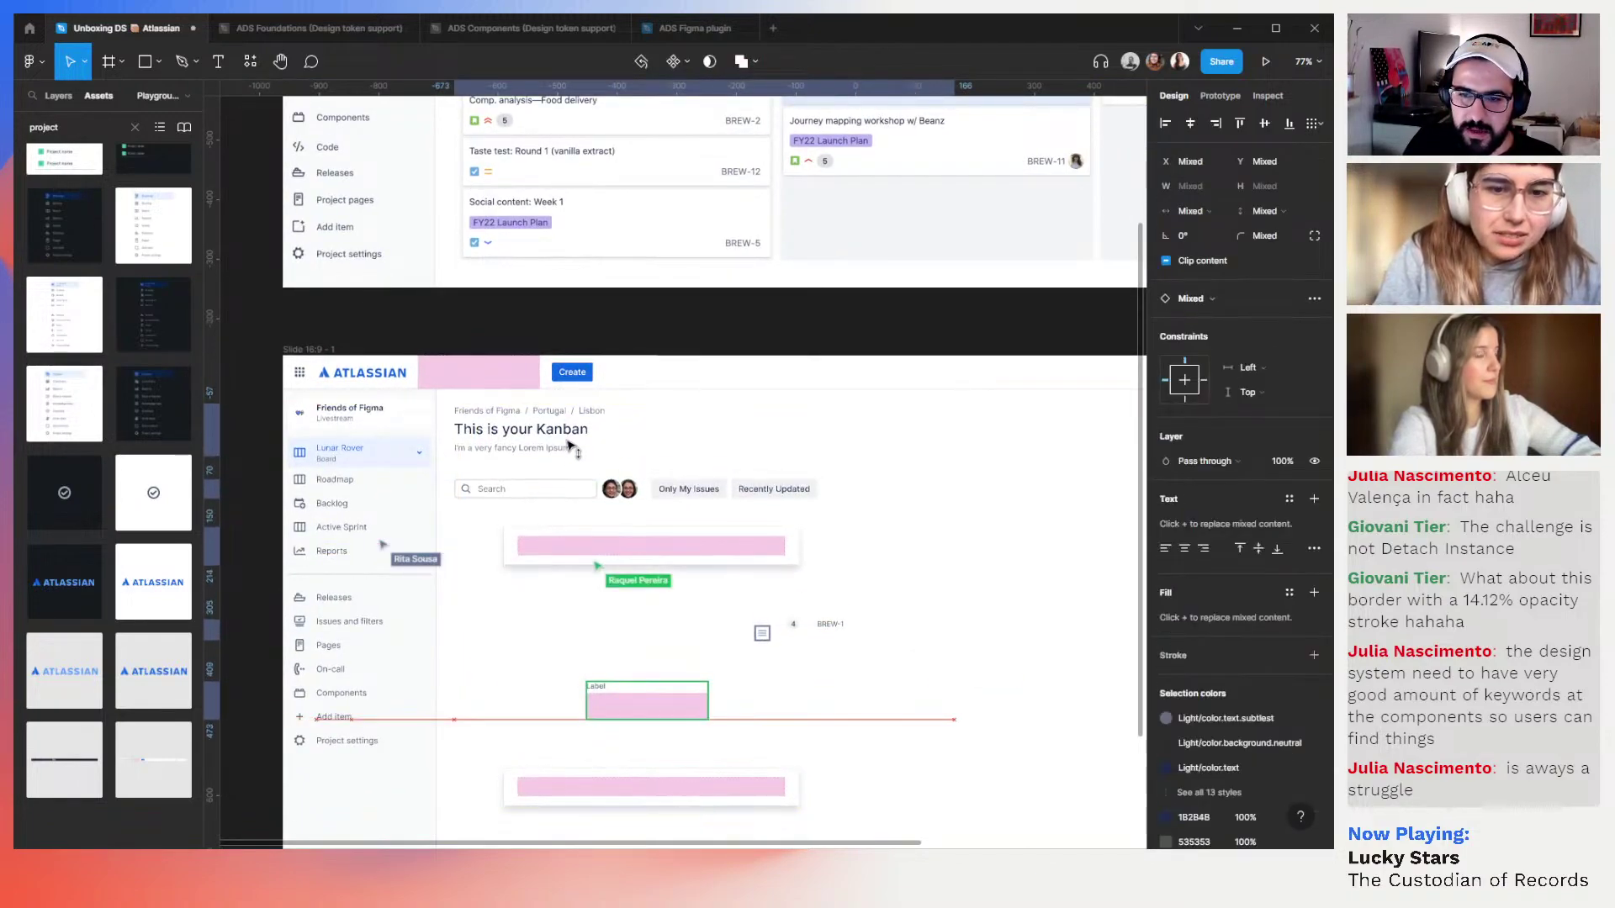
{"action": "left_click", "coordinate": [919, 759]}
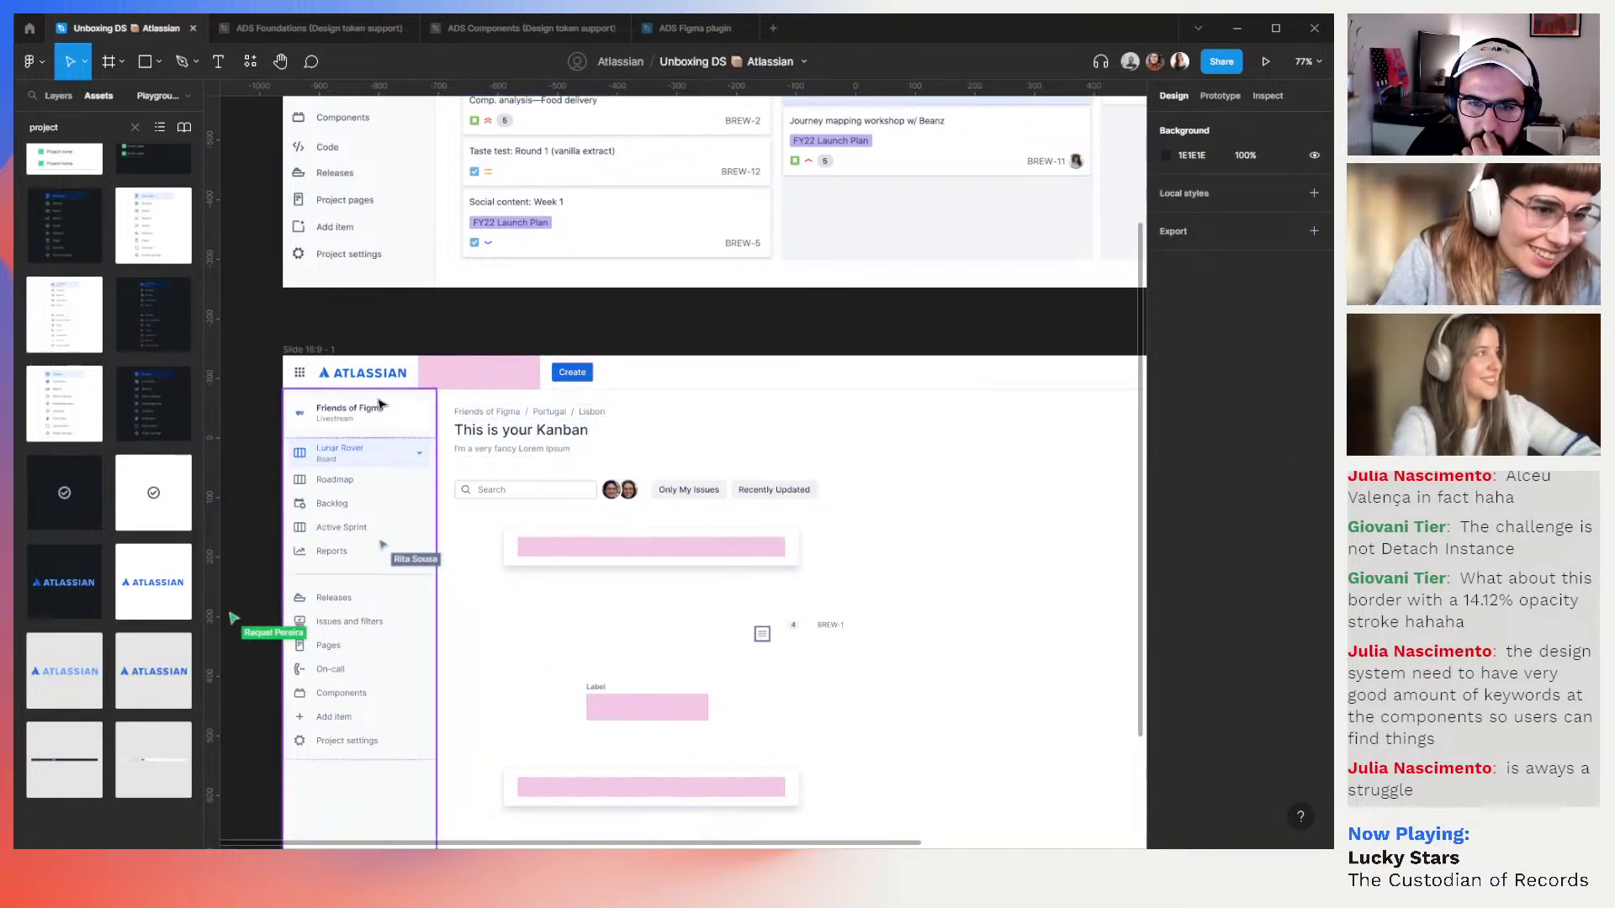
Turn off the search and settings options of the slide's Atlassian navigation bar
{"action": "left_click", "coordinate": [1067, 401]}
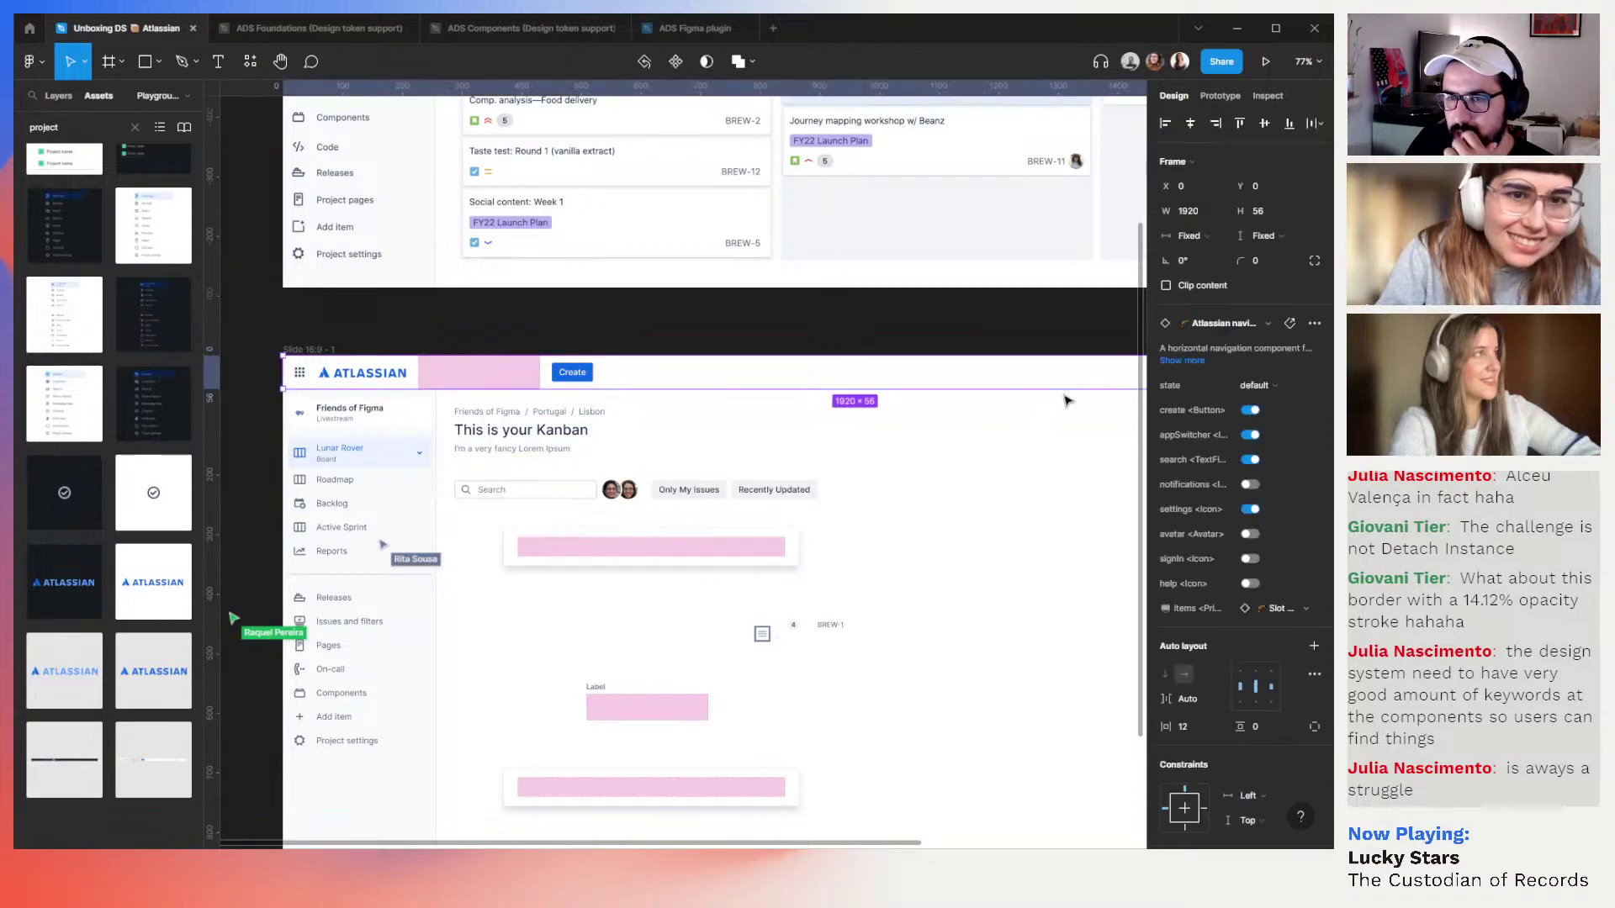
{"action": "left_click", "coordinate": [1276, 611]}
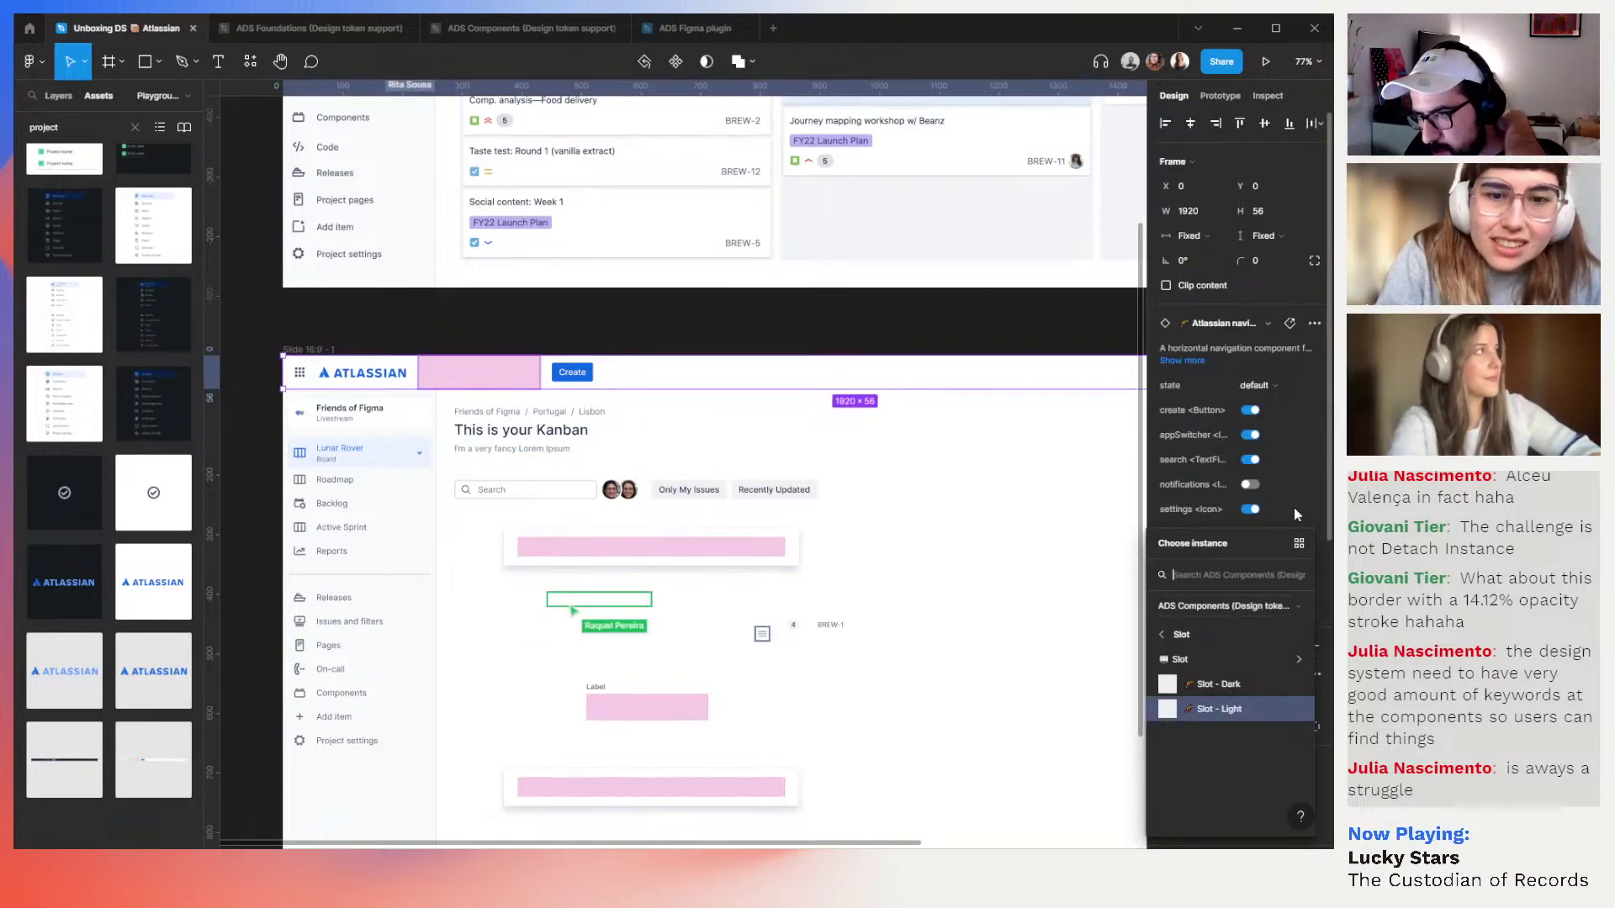
{"action": "left_click", "coordinate": [1250, 459]}
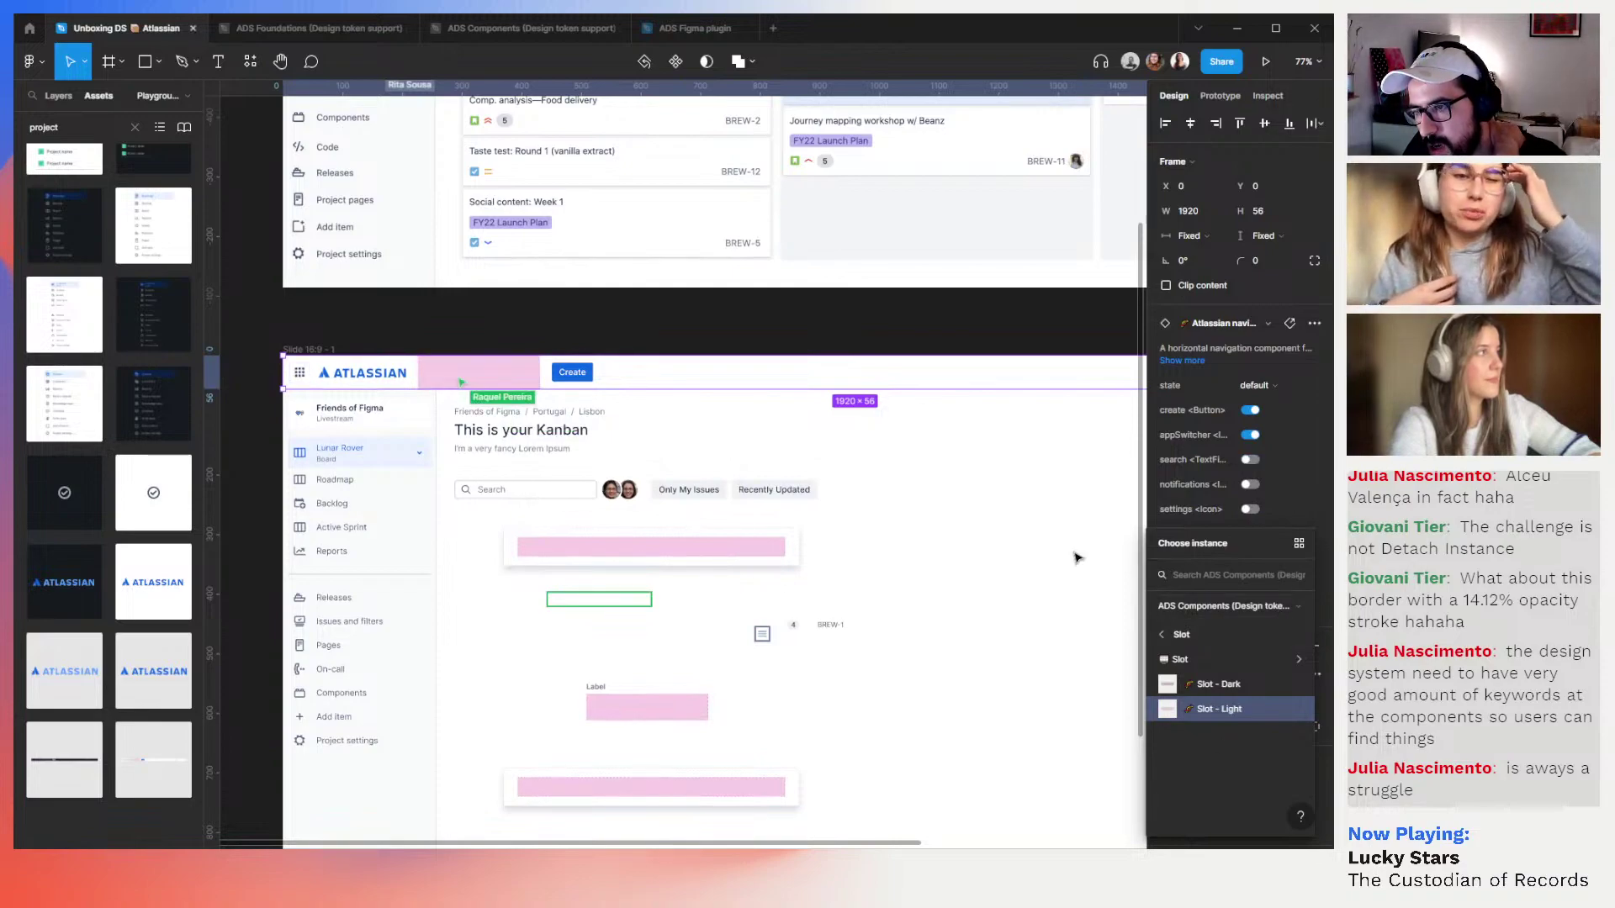
{"action": "left_click", "coordinate": [1099, 548]}
{"action": "left_click", "coordinate": [1080, 379]}
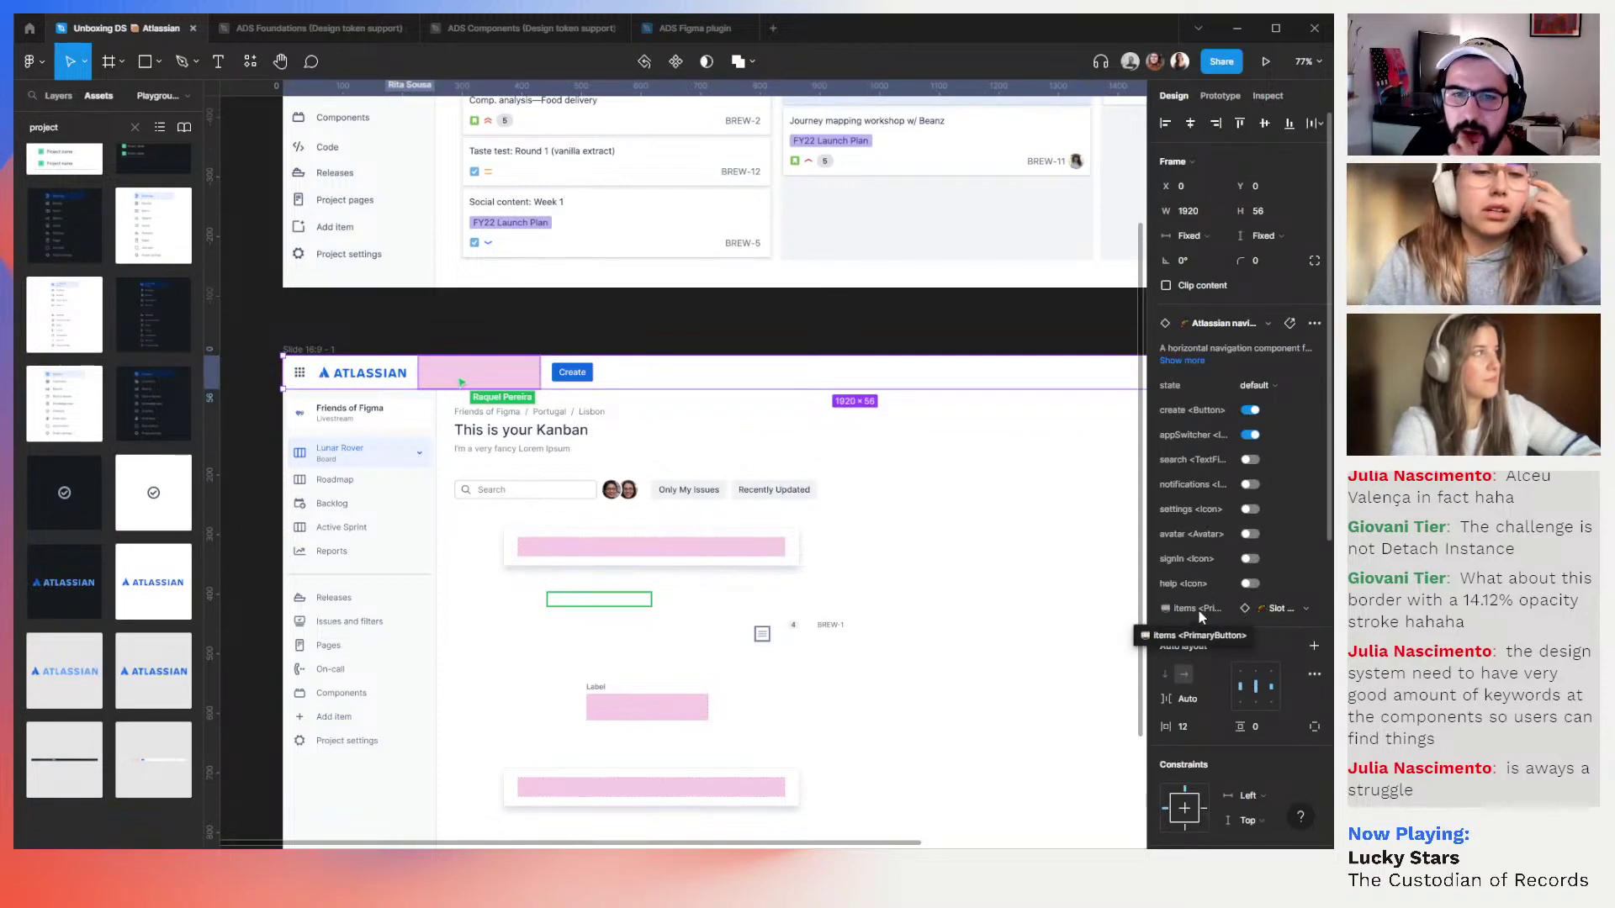
{"action": "left_click", "coordinate": [1304, 608]}
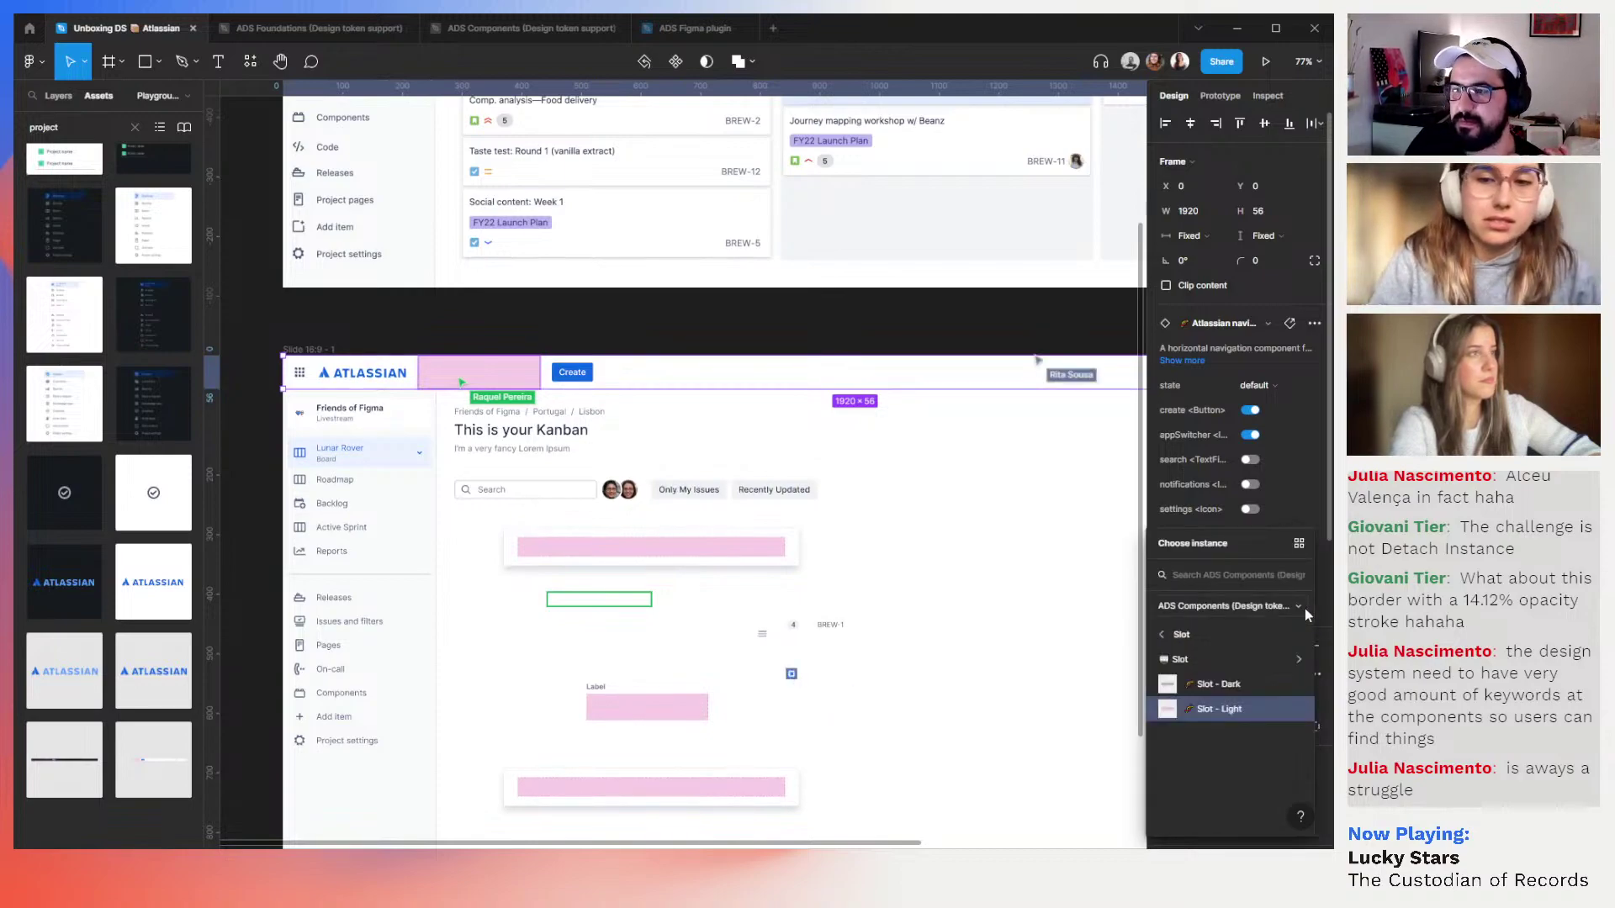
{"action": "left_click", "coordinate": [1198, 573]}
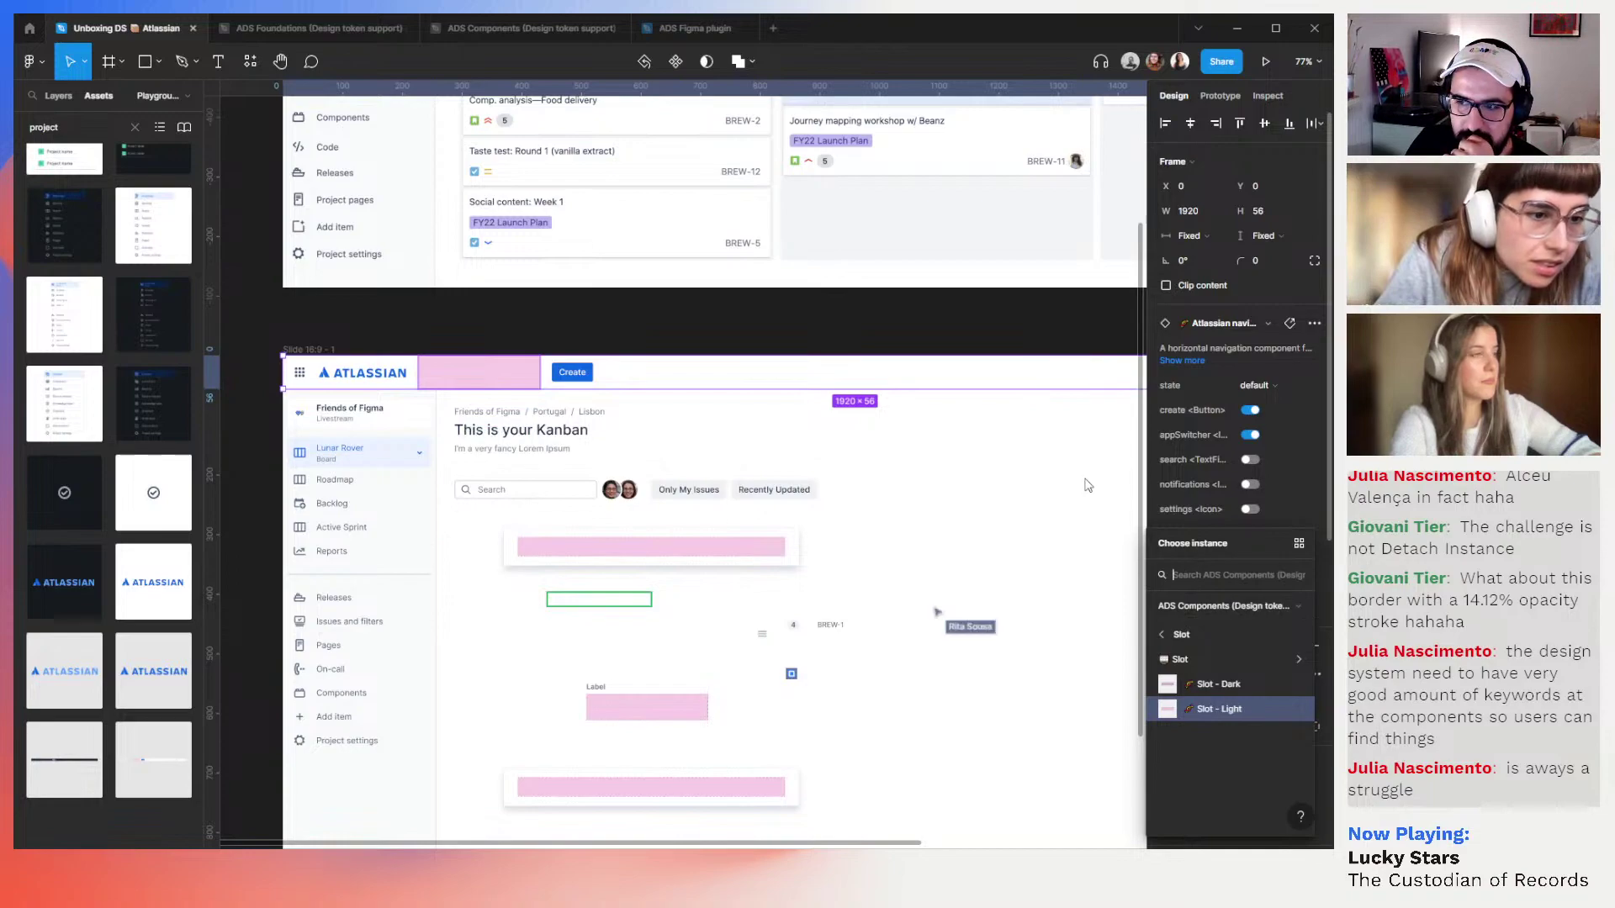
{"action": "key", "text": "Escape"}
Reset the size of the slide's Atlassian navigation bar to its component default
{"action": "scroll", "coordinate": [1110, 504], "scroll_direction": "right", "scroll_amount": 3}
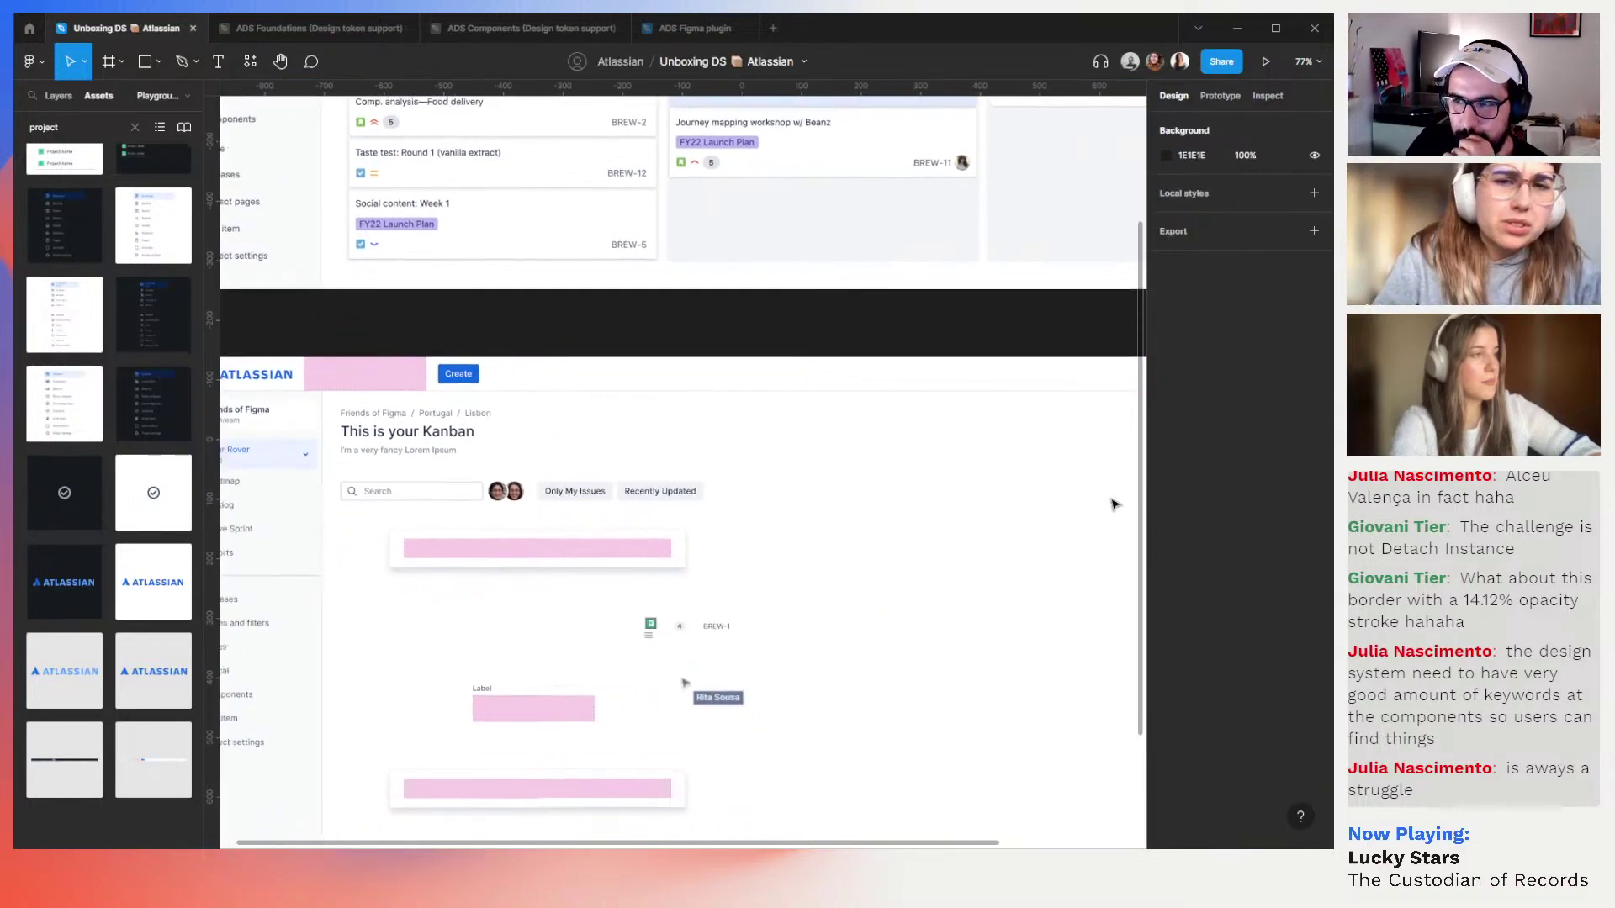
{"action": "scroll", "coordinate": [1110, 503], "scroll_direction": "right", "scroll_amount": 6}
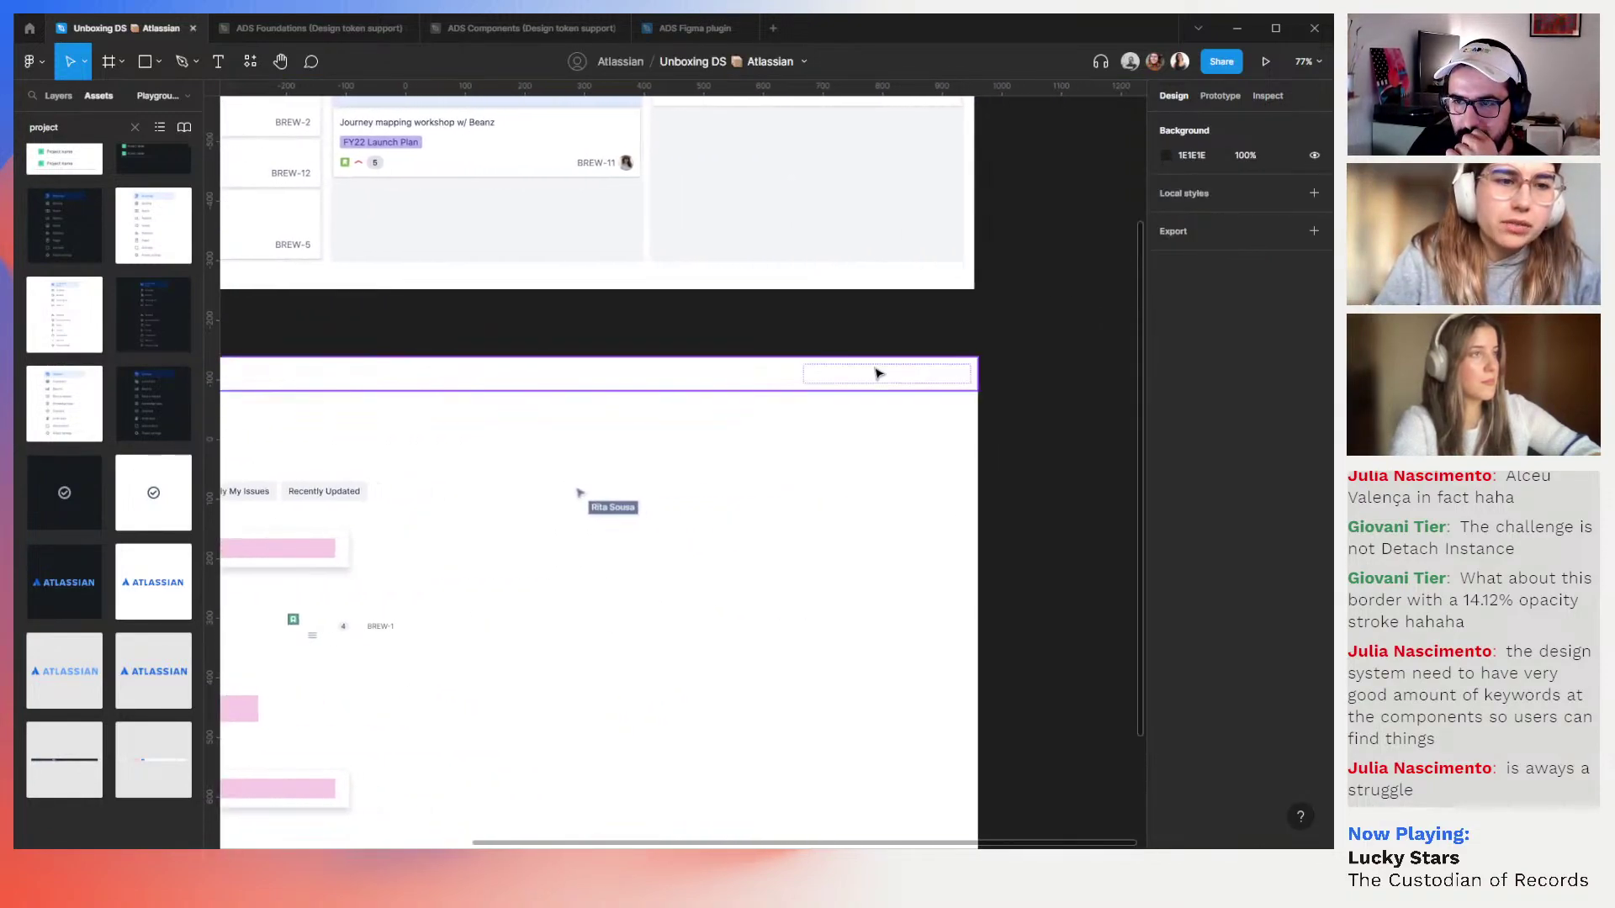
{"action": "left_click", "coordinate": [850, 386]}
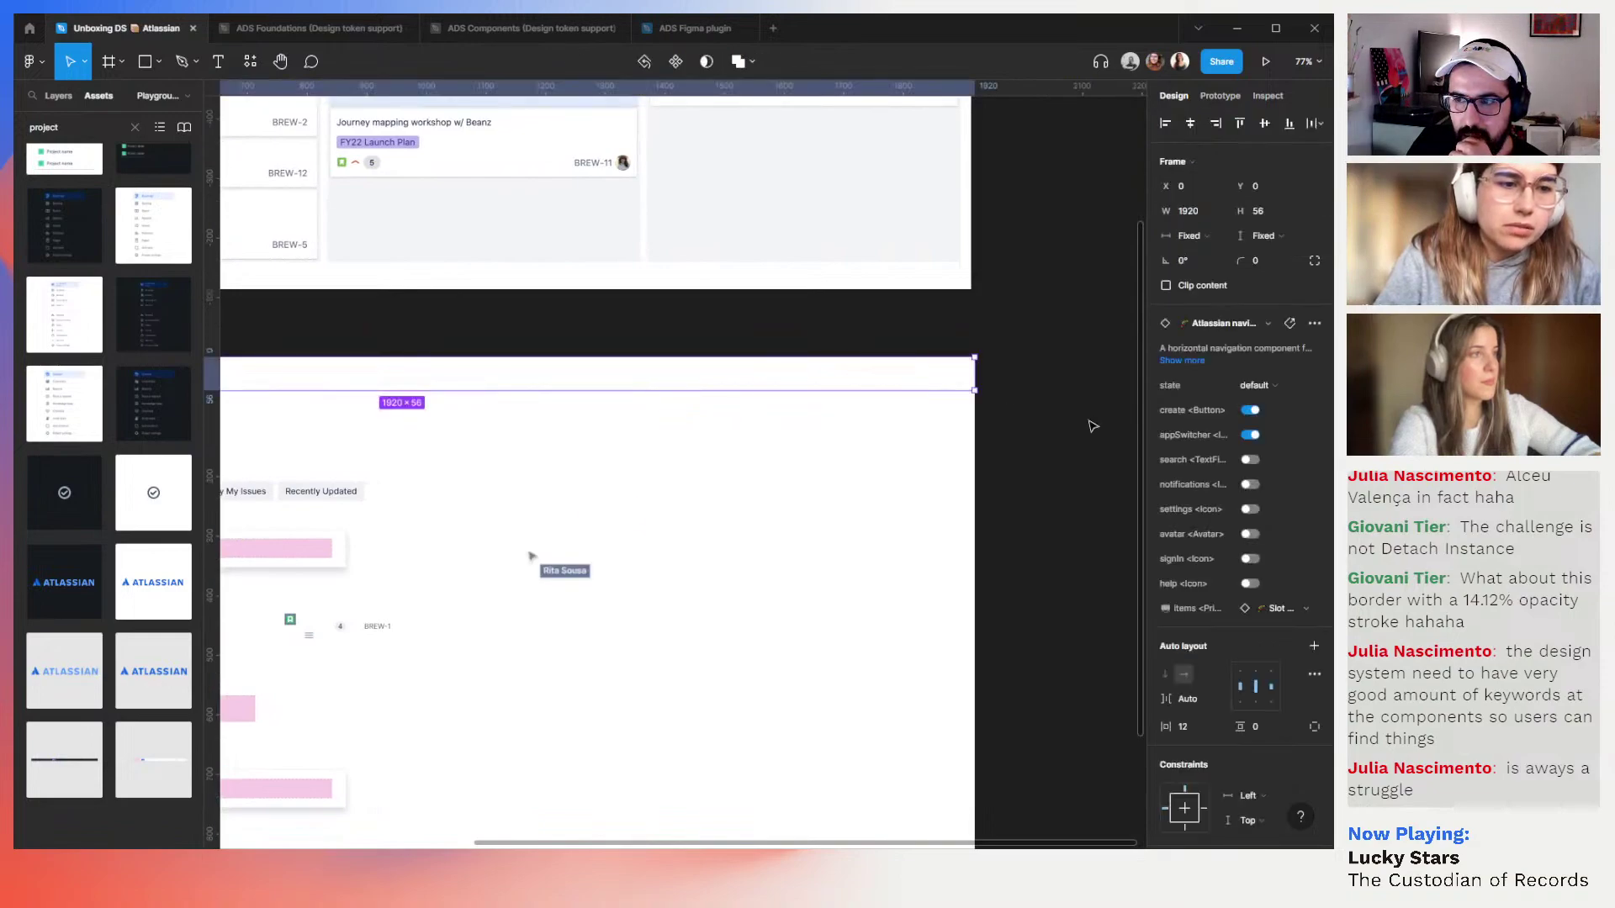
{"action": "scroll", "coordinate": [1092, 426], "scroll_direction": "left", "scroll_amount": 5}
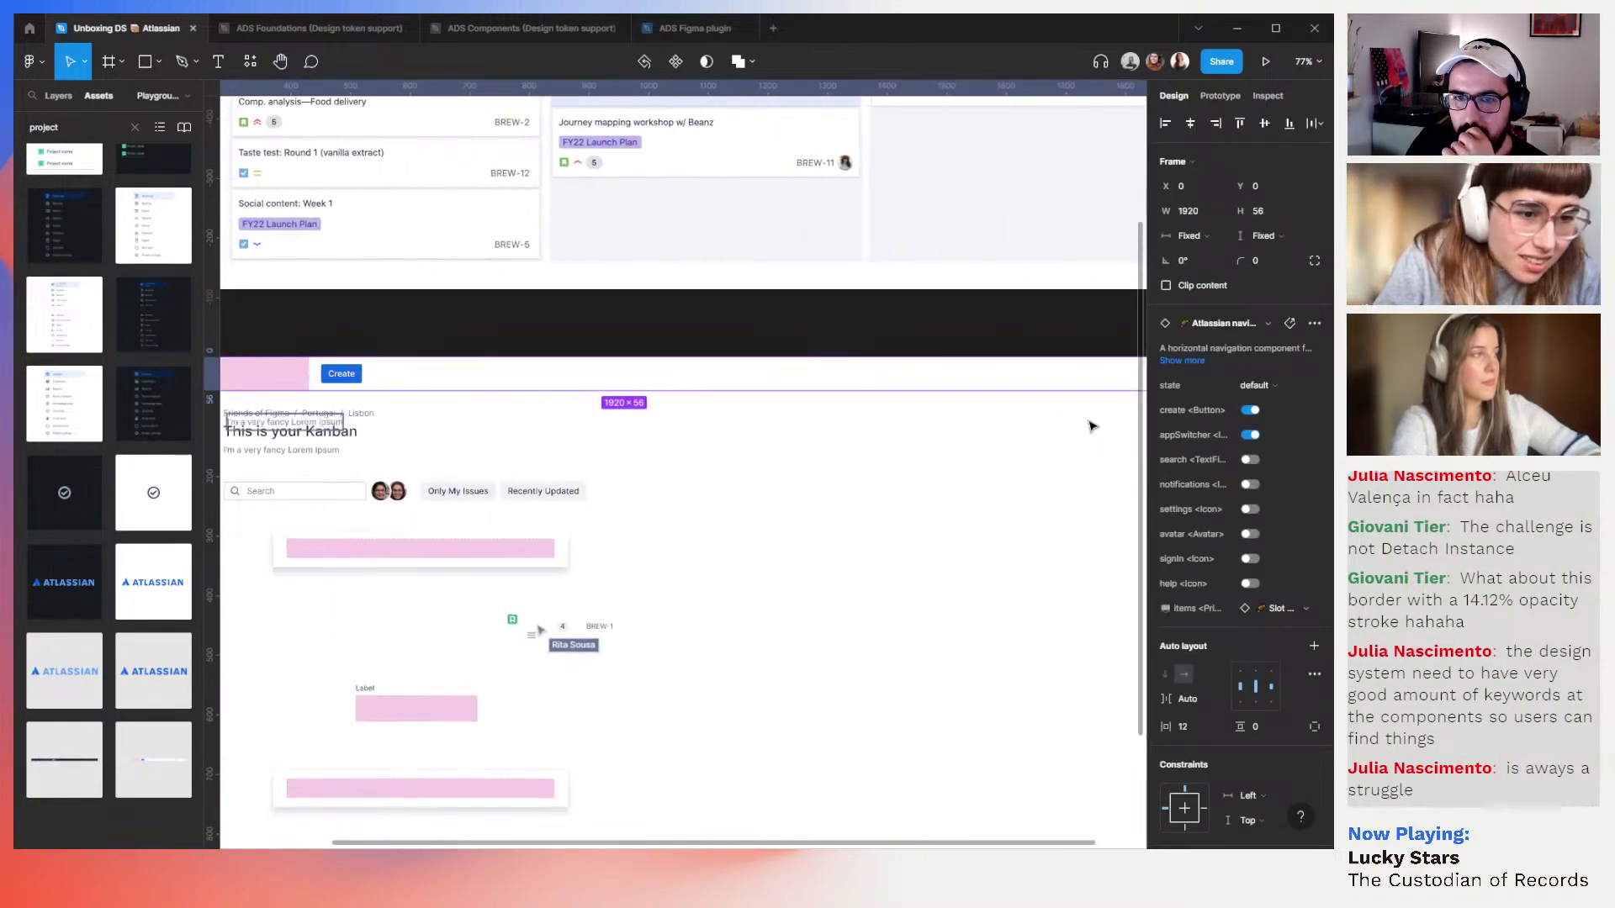
{"action": "scroll", "coordinate": [1089, 424], "scroll_direction": "down", "scroll_amount": 4}
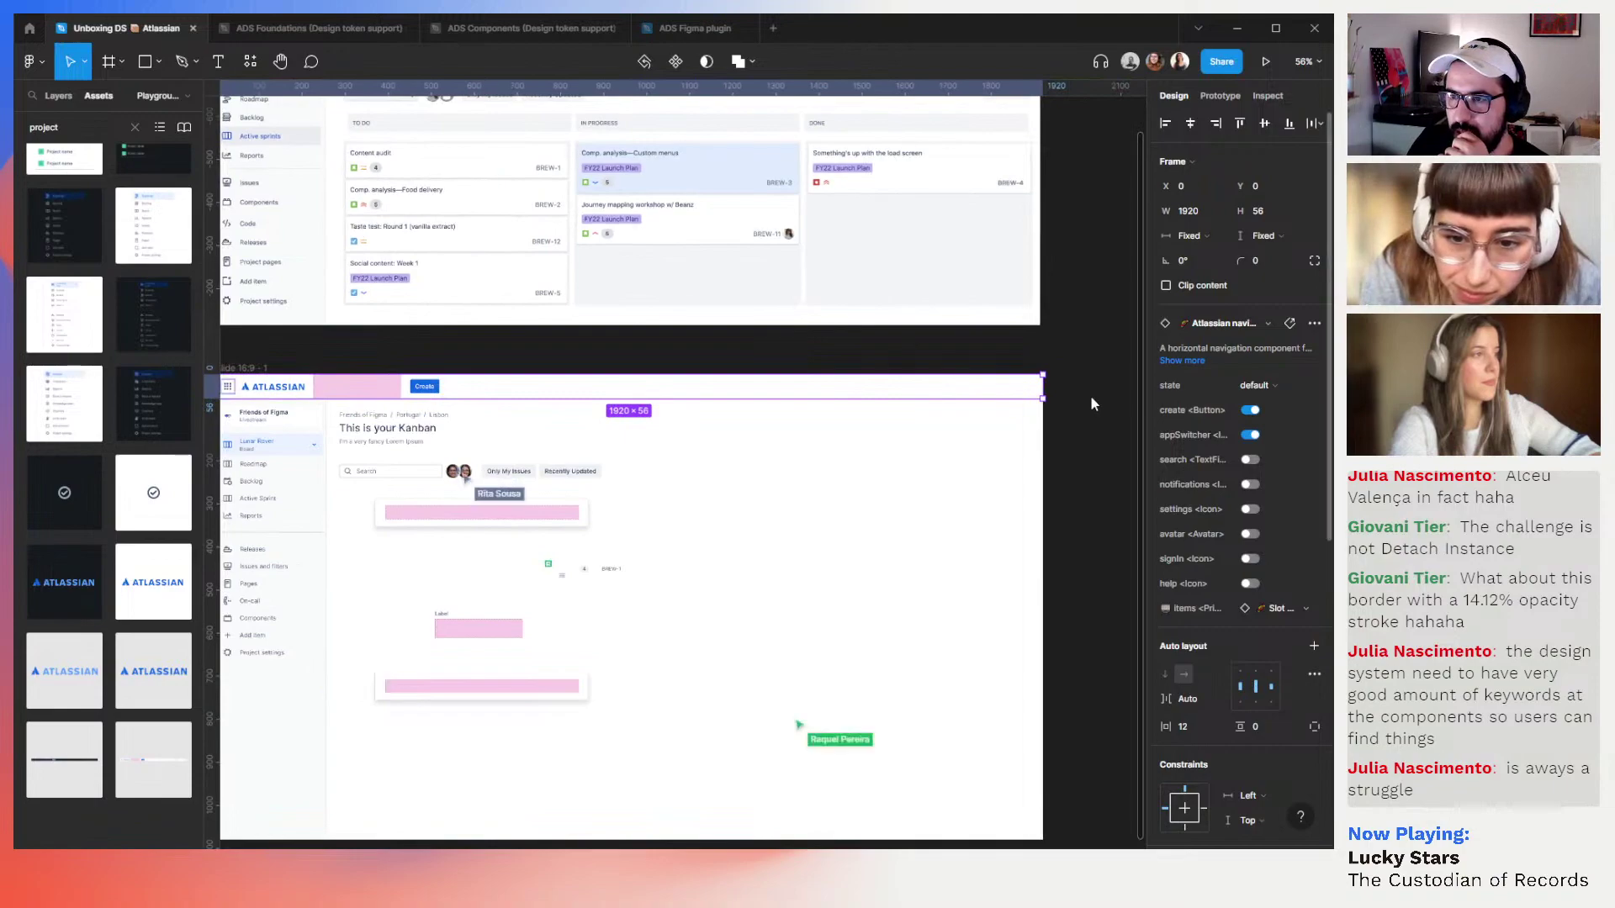
{"action": "left_click", "coordinate": [1002, 388]}
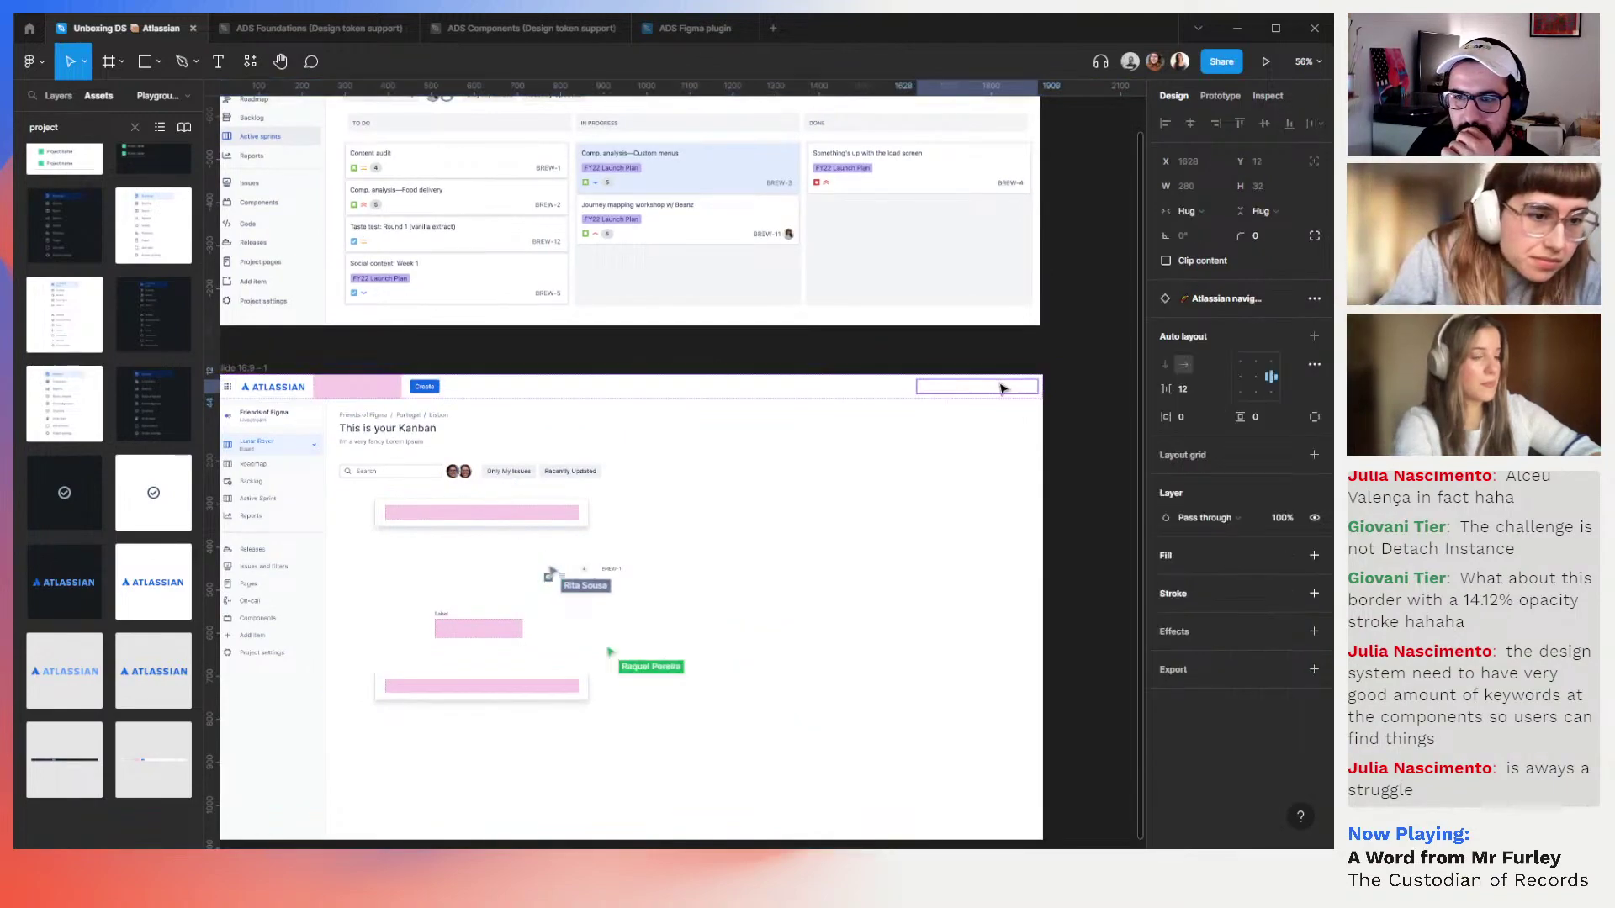
{"action": "left_click", "coordinate": [828, 397]}
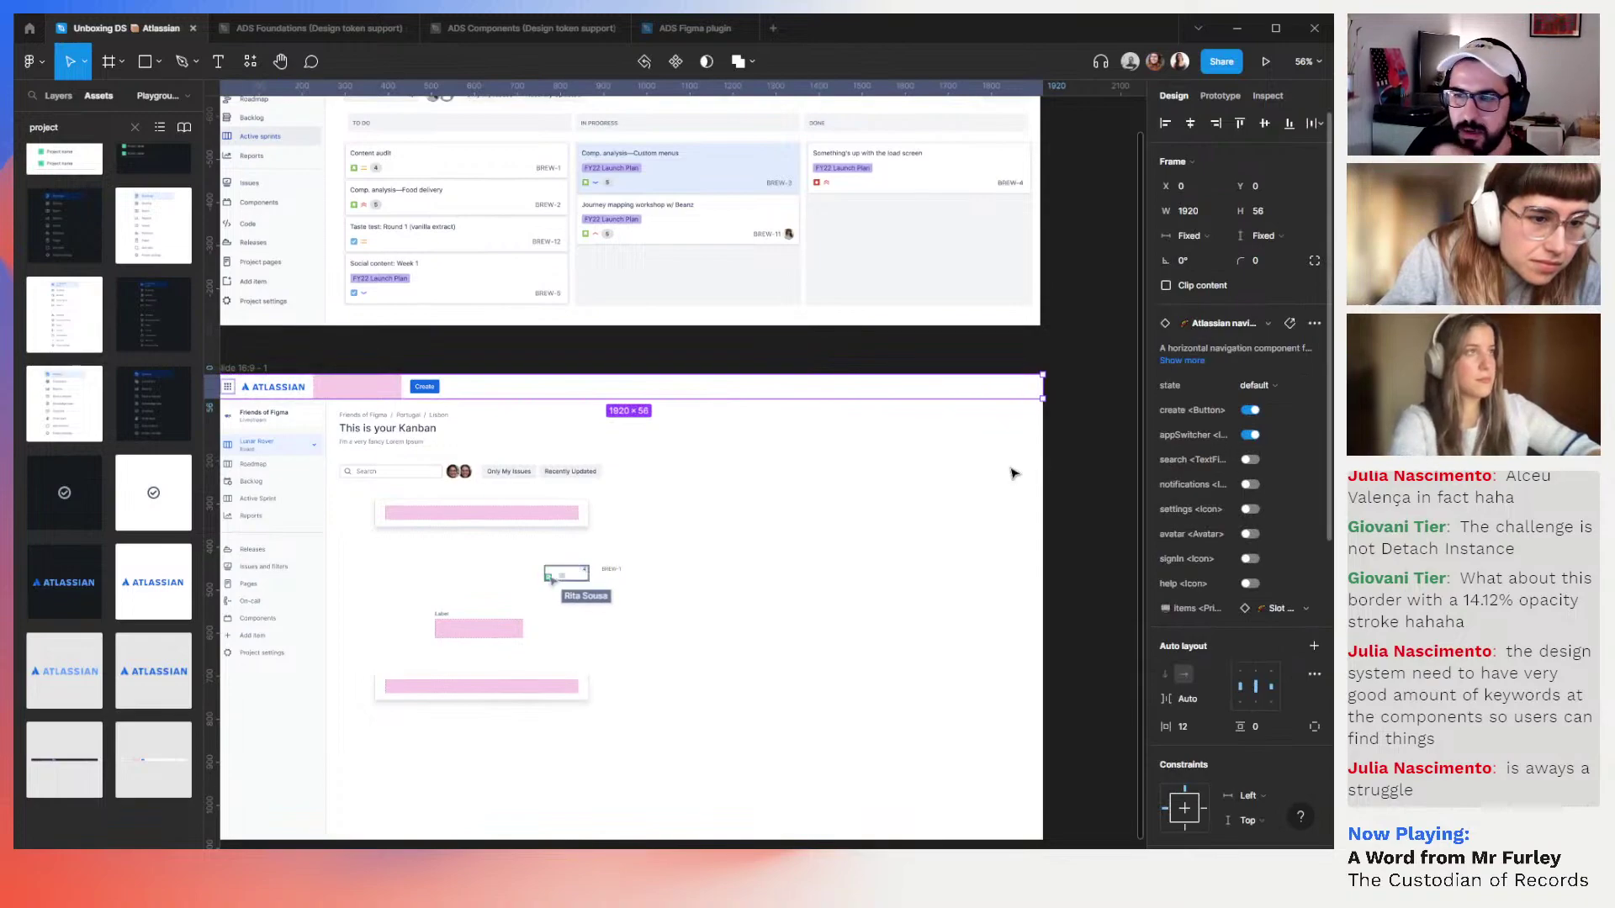
{"action": "left_click", "coordinate": [1314, 324]}
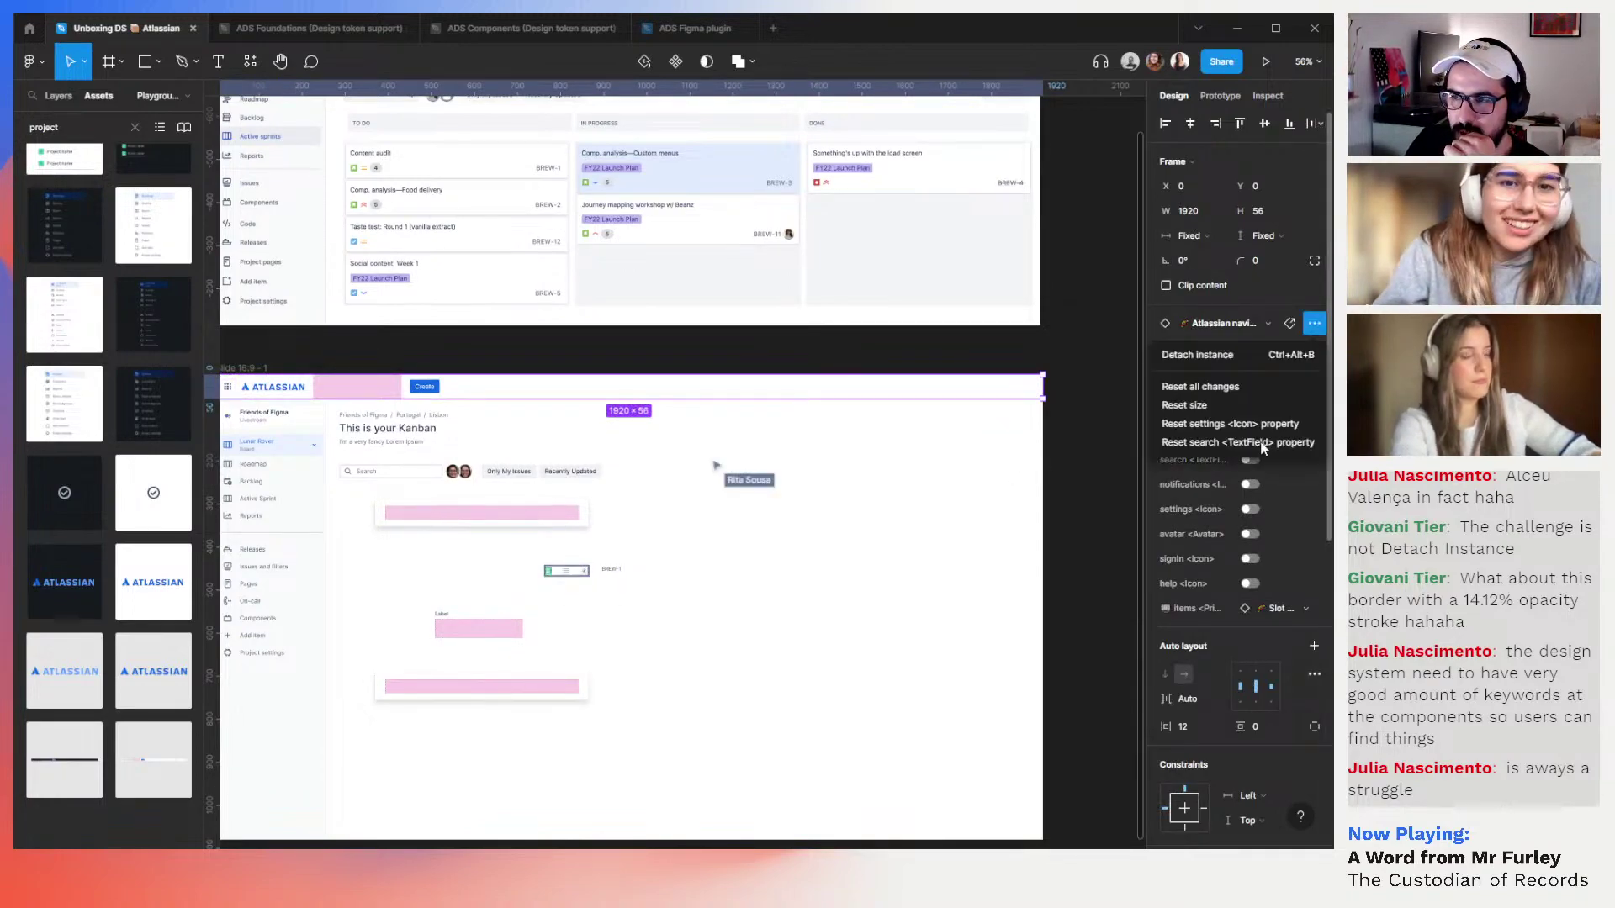
{"action": "left_click", "coordinate": [1186, 405]}
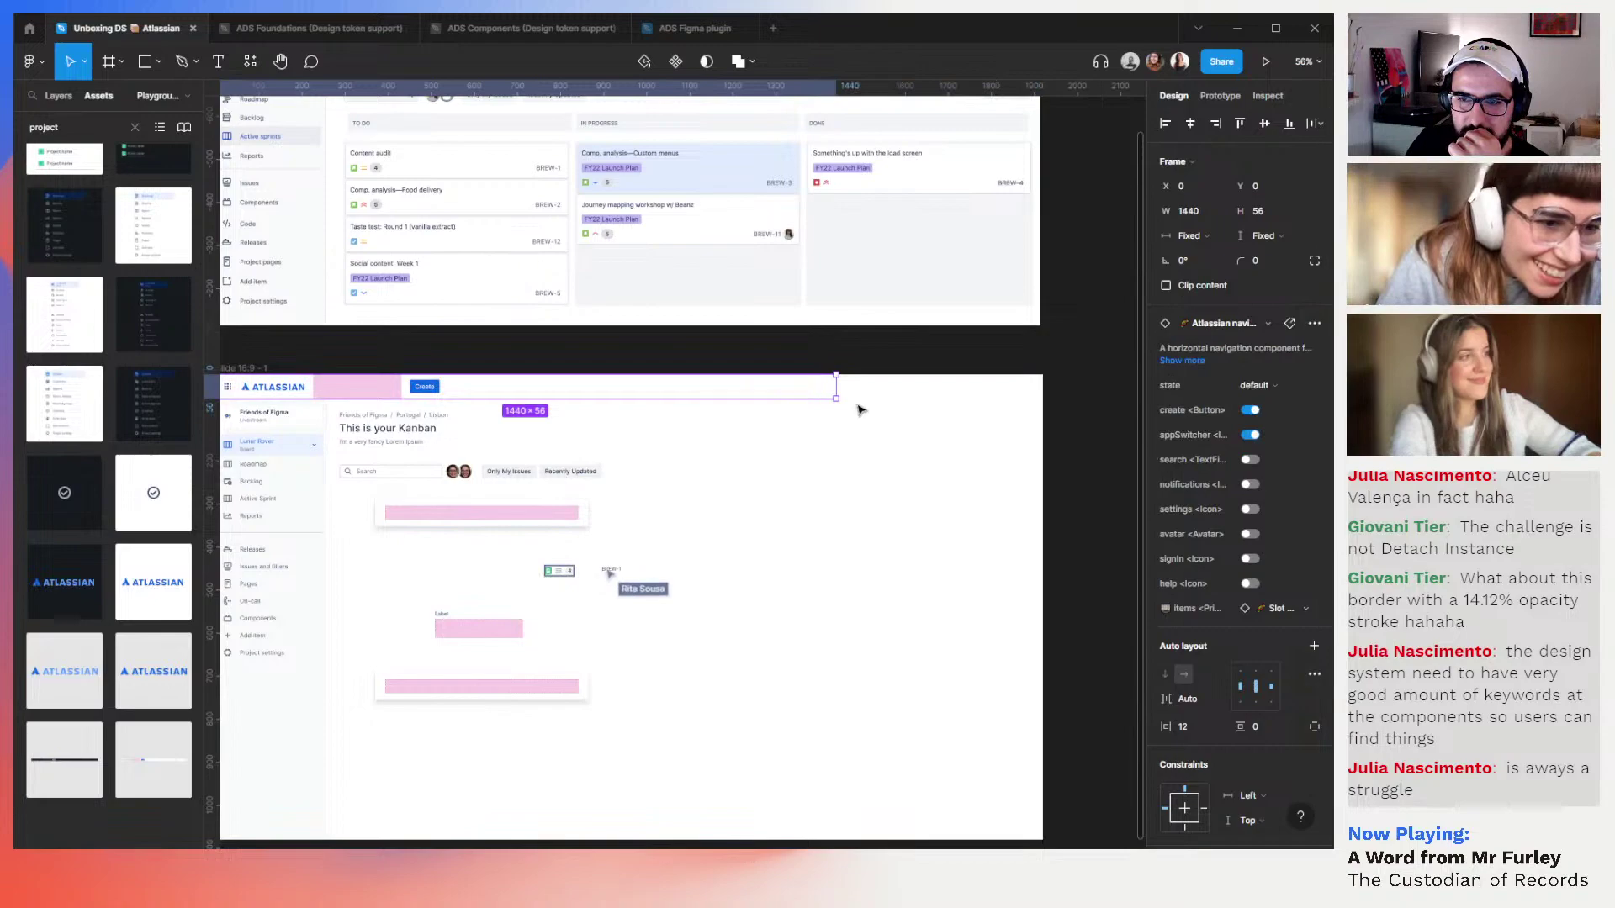
Turn on the sign-in, avatar, settings, notifications, search and help options of the Atlassian navigation bar, and deselect it
{"action": "left_click", "coordinate": [1249, 559]}
{"action": "left_click", "coordinate": [1250, 534]}
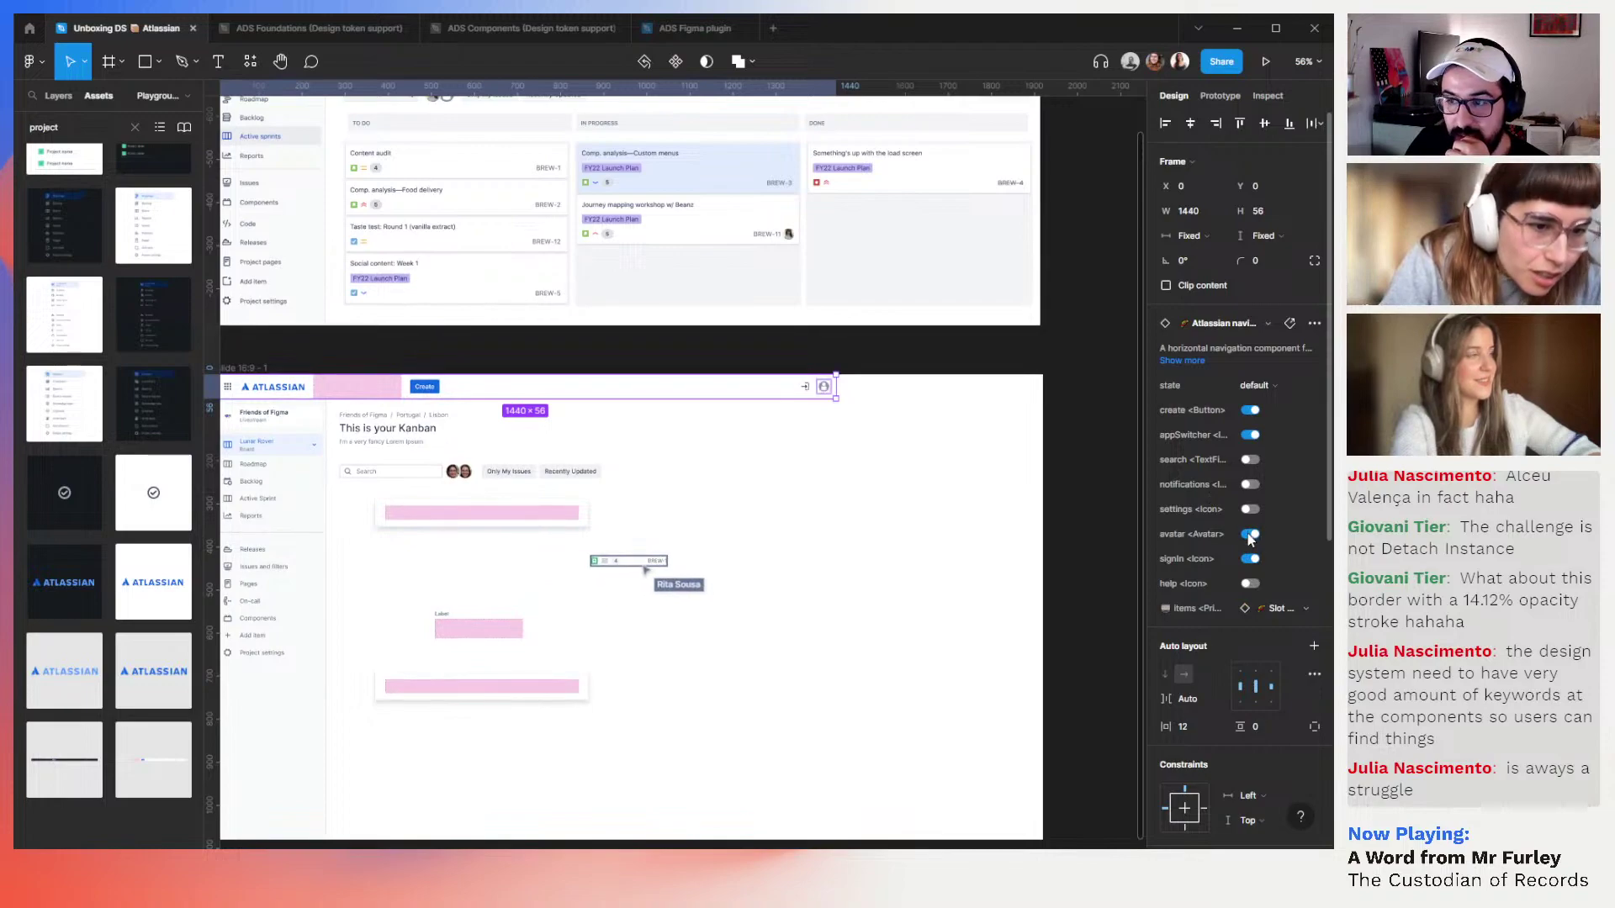
{"action": "left_click", "coordinate": [1250, 510]}
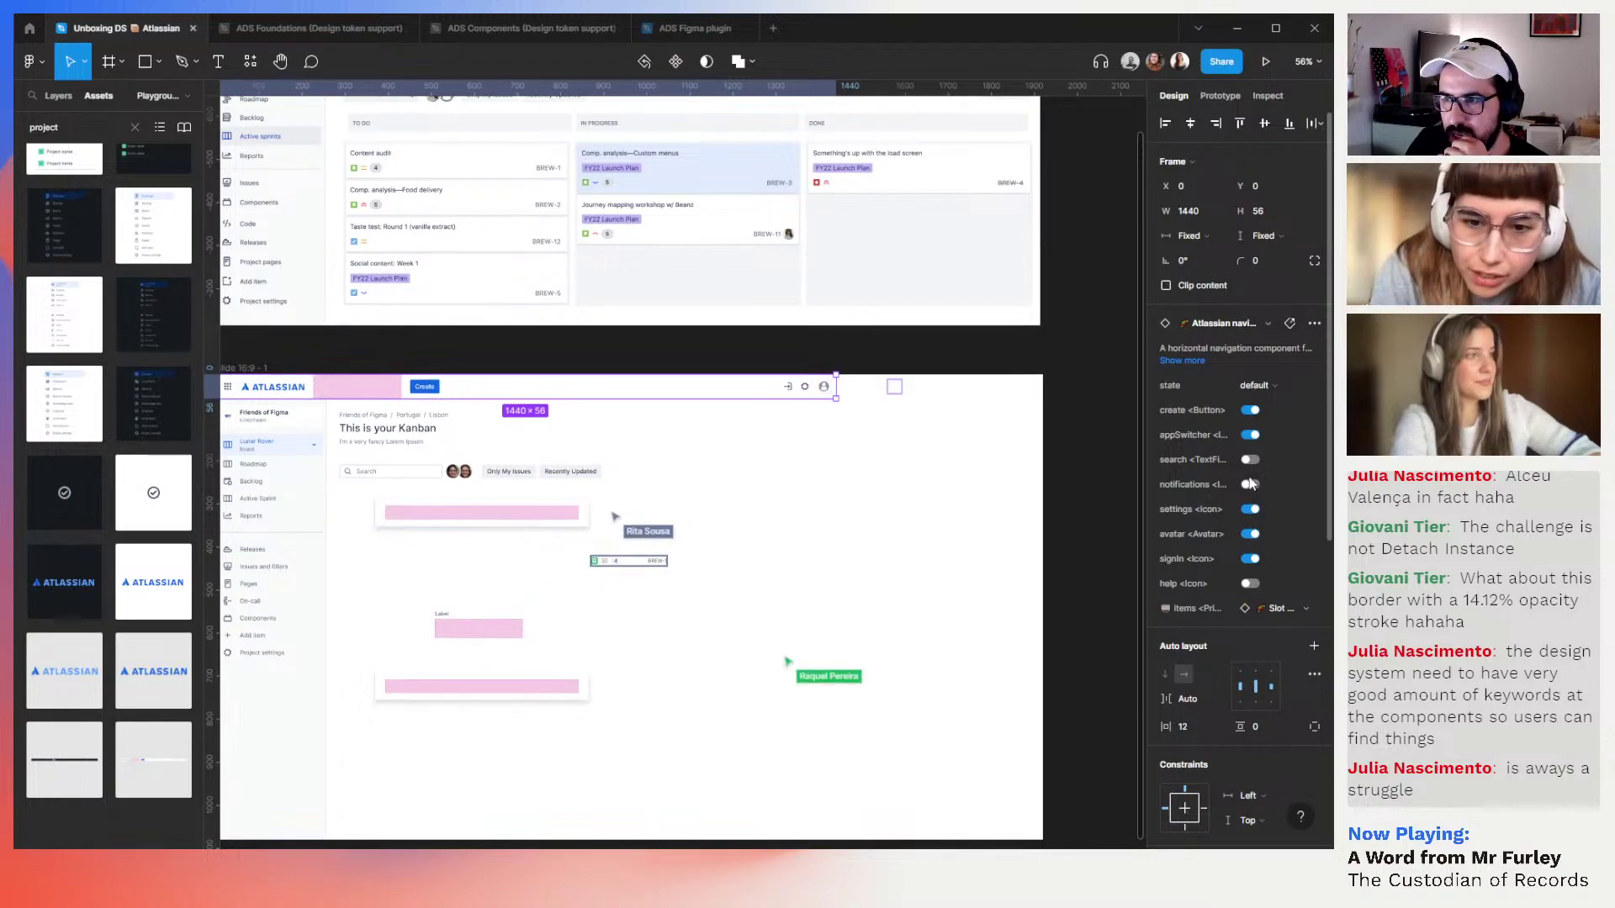
{"action": "left_click", "coordinate": [1250, 485]}
{"action": "left_click", "coordinate": [1249, 485]}
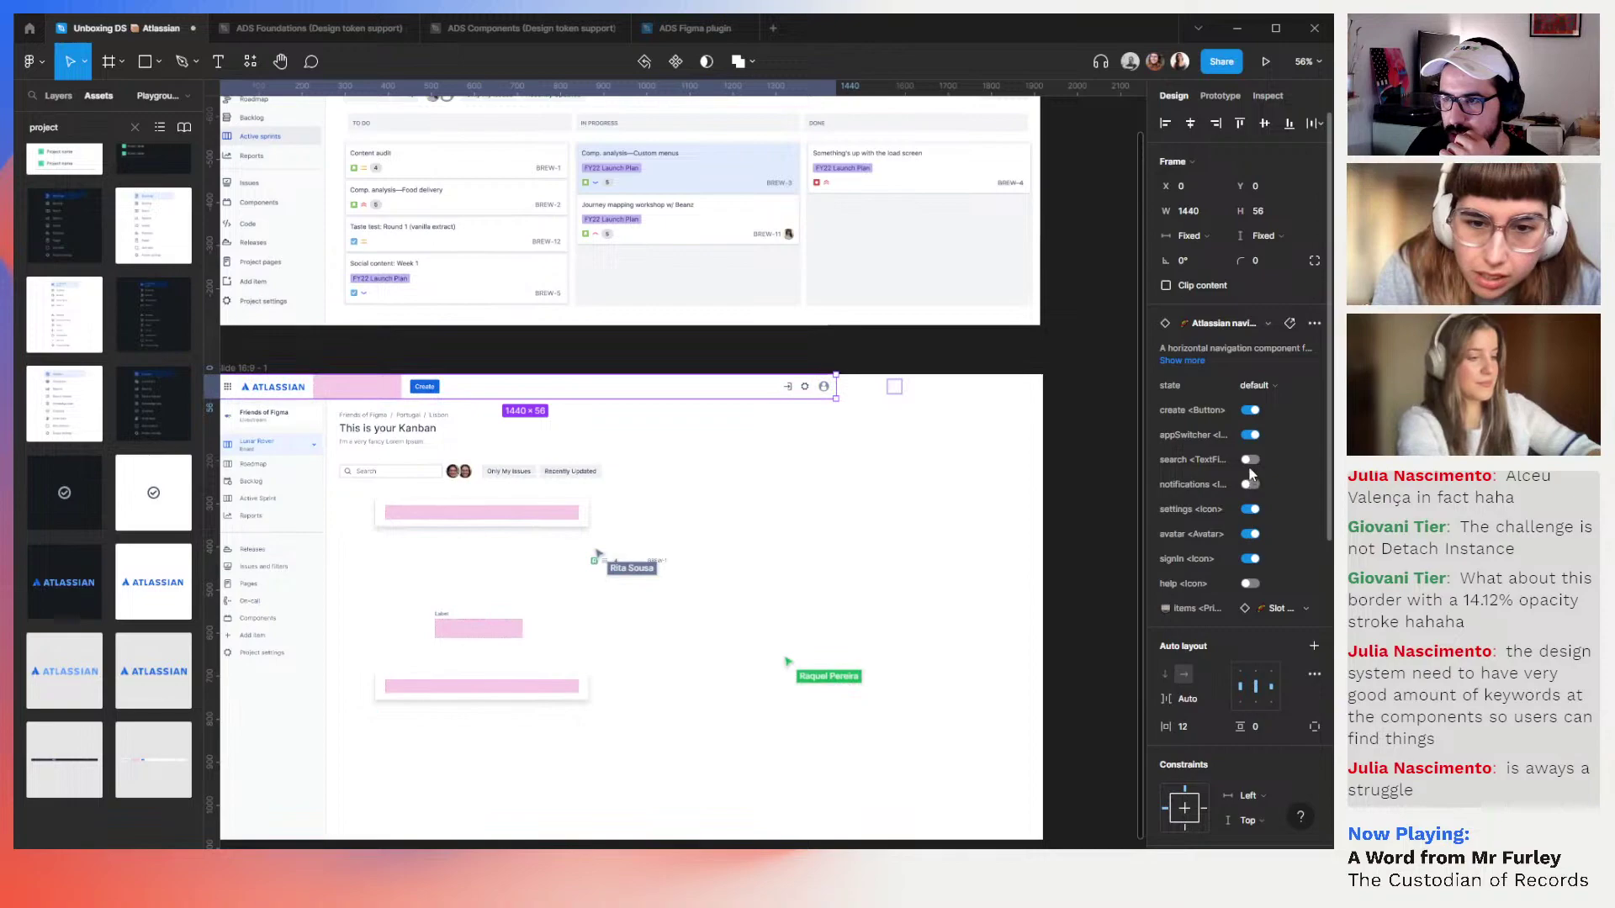
{"action": "left_click", "coordinate": [1250, 485]}
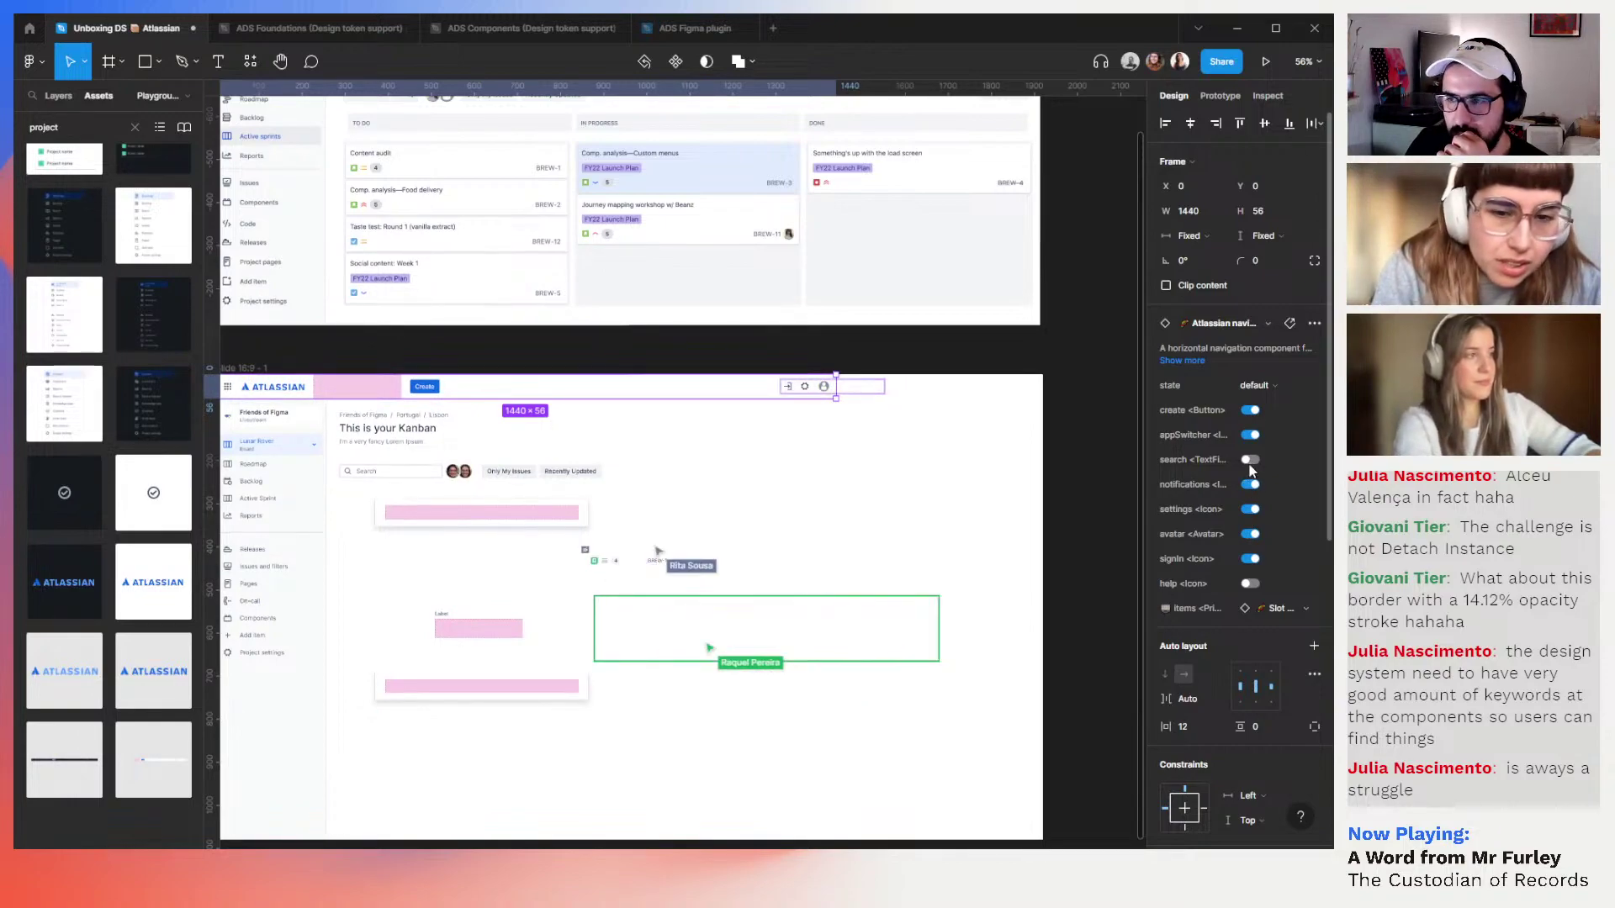
{"action": "left_click", "coordinate": [1250, 459]}
{"action": "left_click", "coordinate": [1251, 583]}
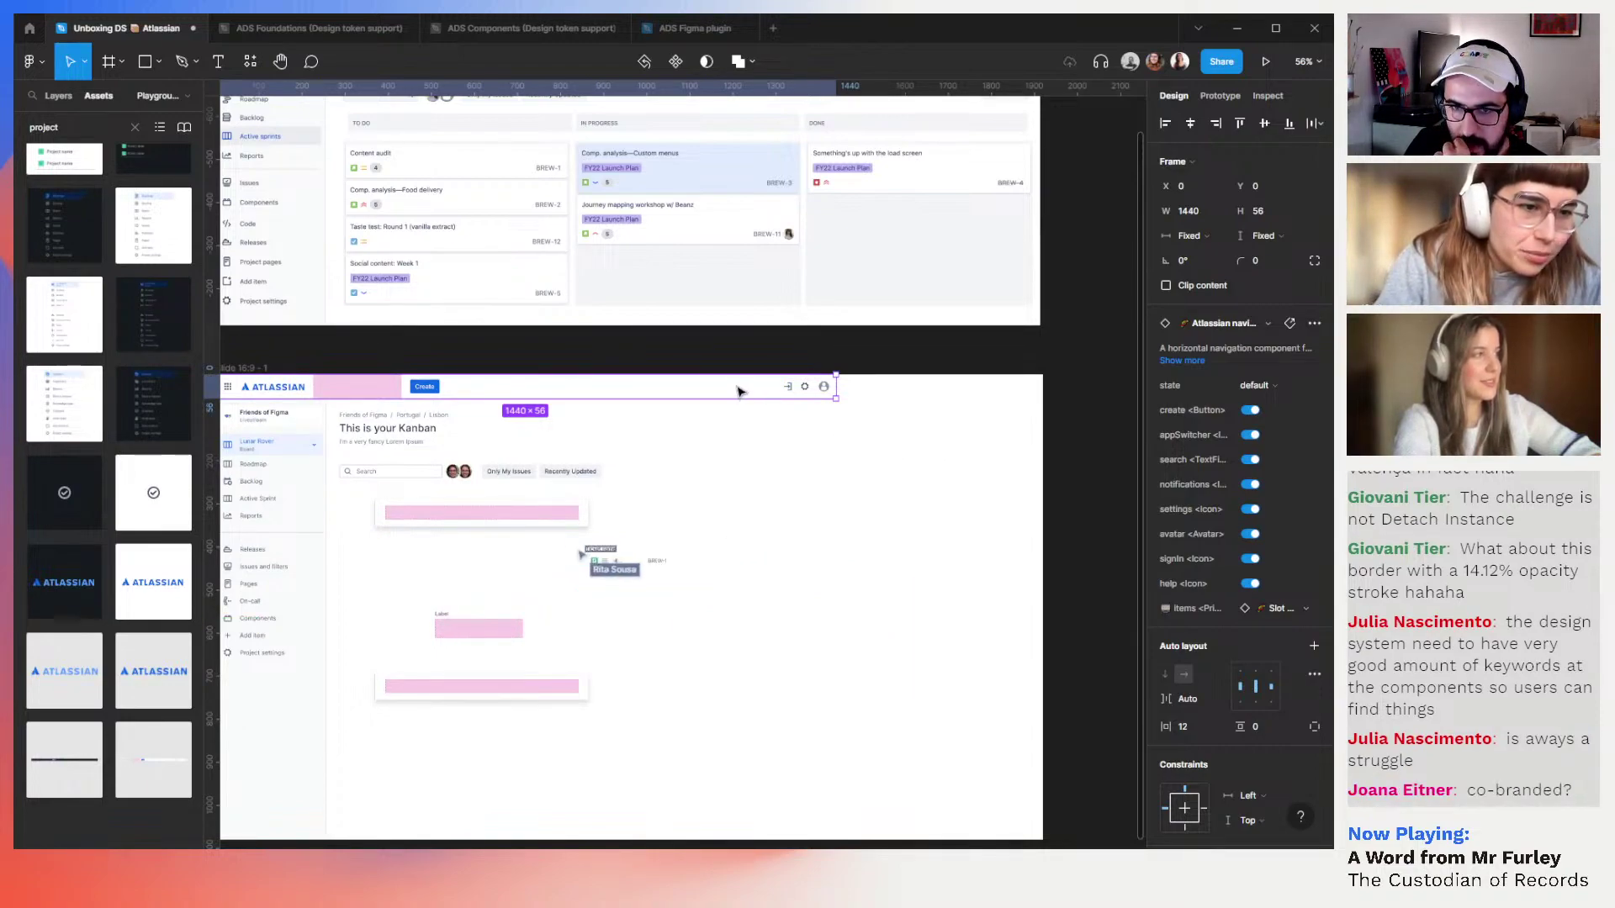
{"action": "left_click", "coordinate": [756, 437]}
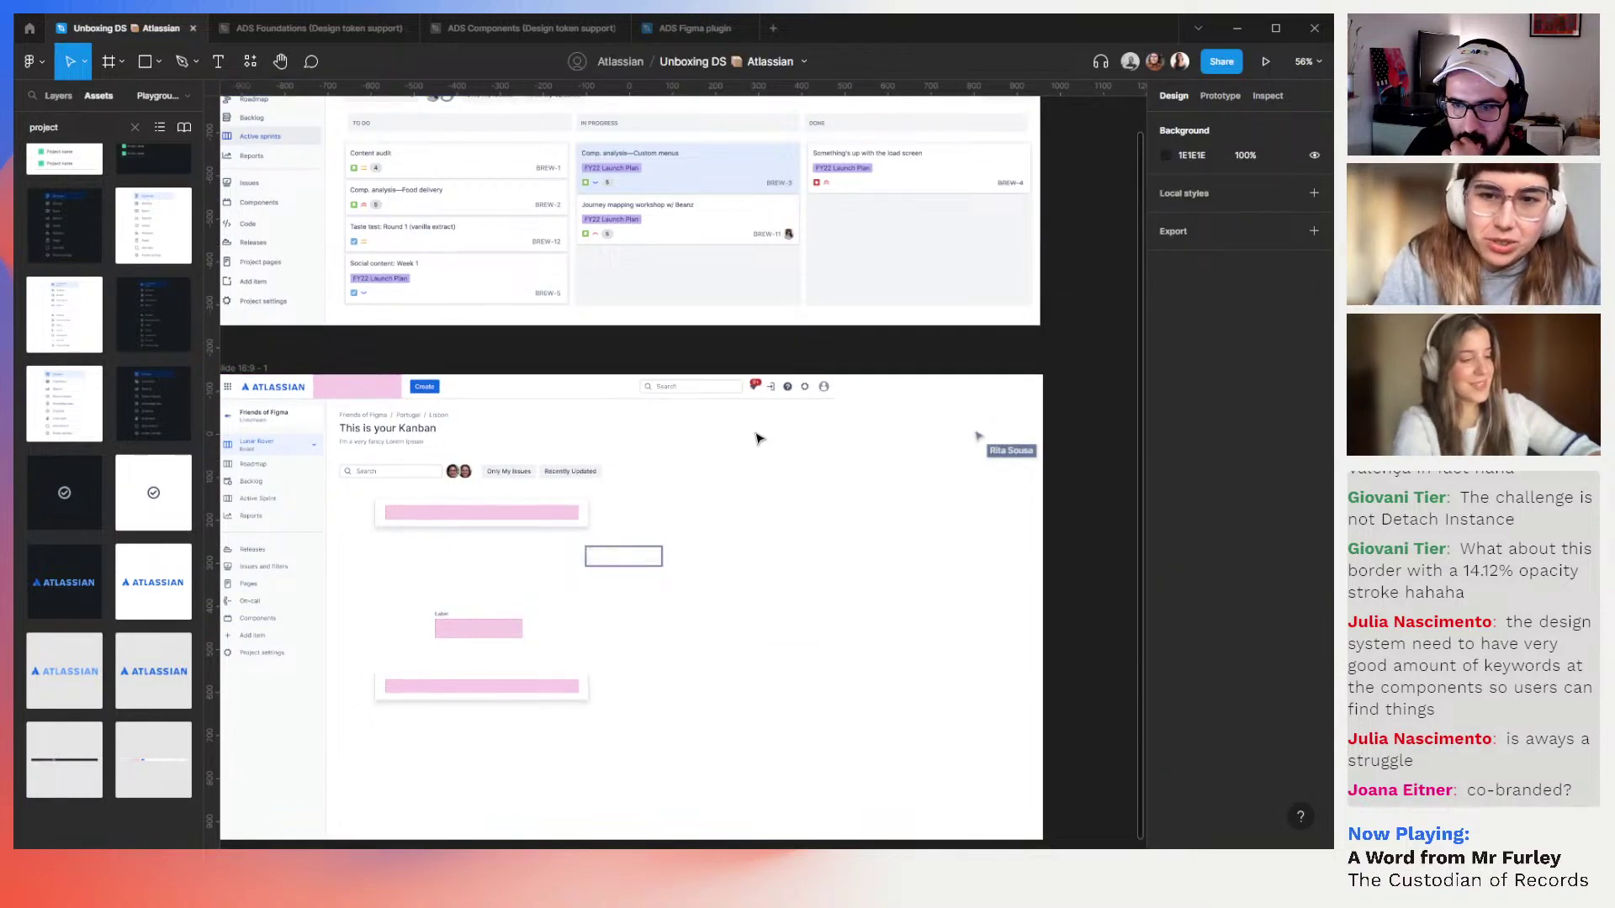
Widen the Atlassian navigation bar to 1920 so its right end meets the slide's edge
{"action": "scroll", "coordinate": [757, 438], "scroll_direction": "left", "scroll_amount": 3}
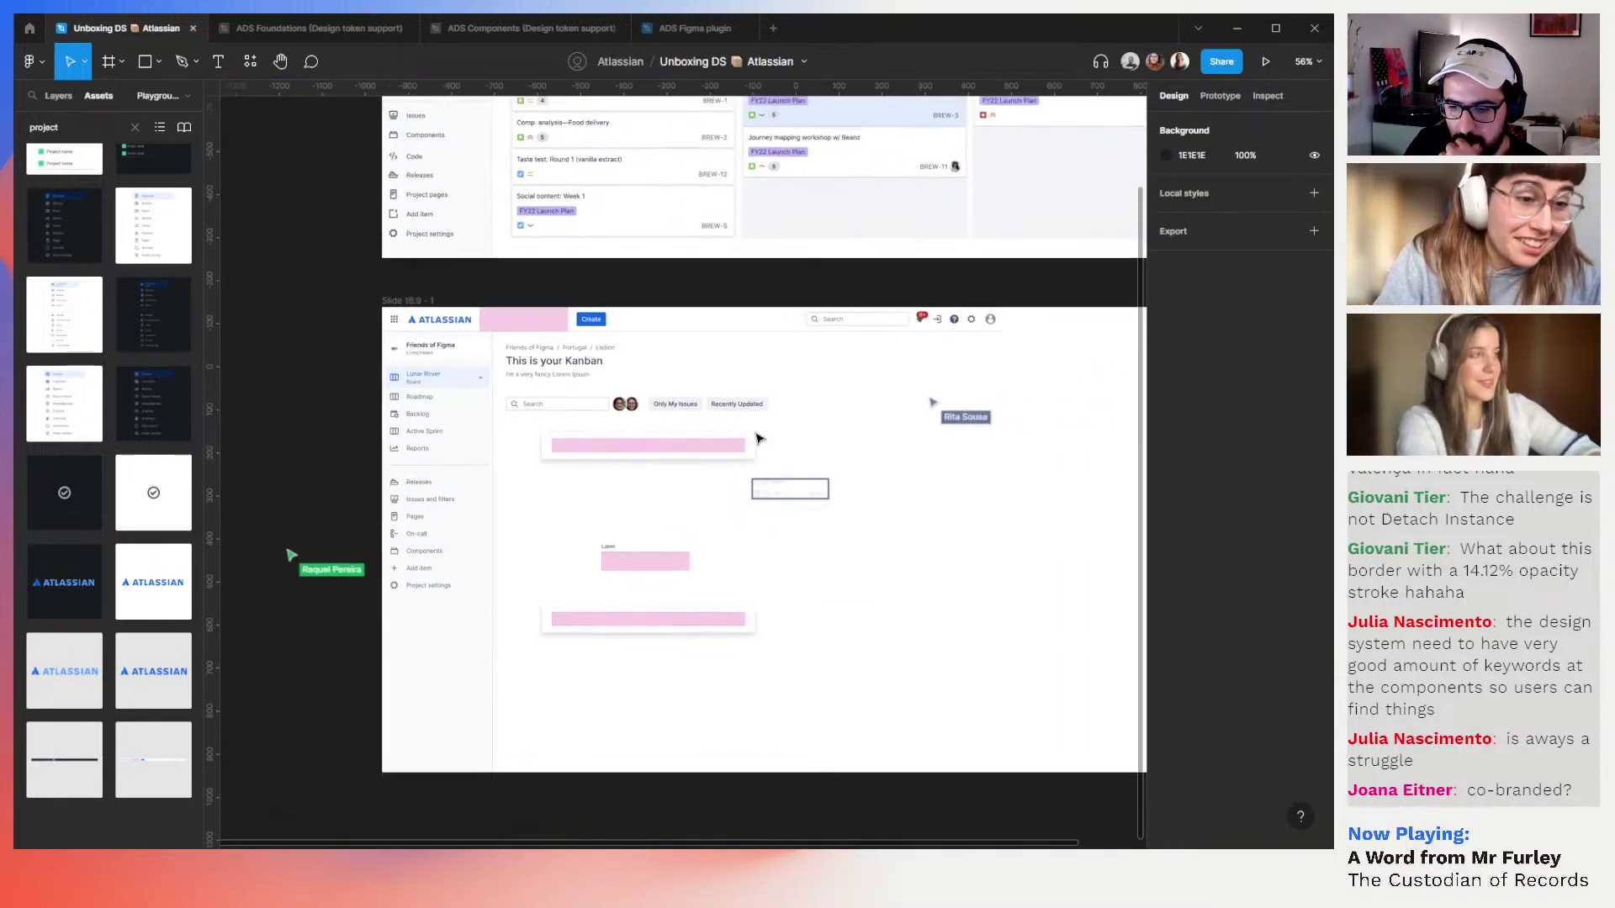
{"action": "scroll", "coordinate": [756, 437], "scroll_direction": "left", "scroll_amount": 2}
{"action": "scroll", "coordinate": [760, 437], "scroll_direction": "right", "scroll_amount": 1}
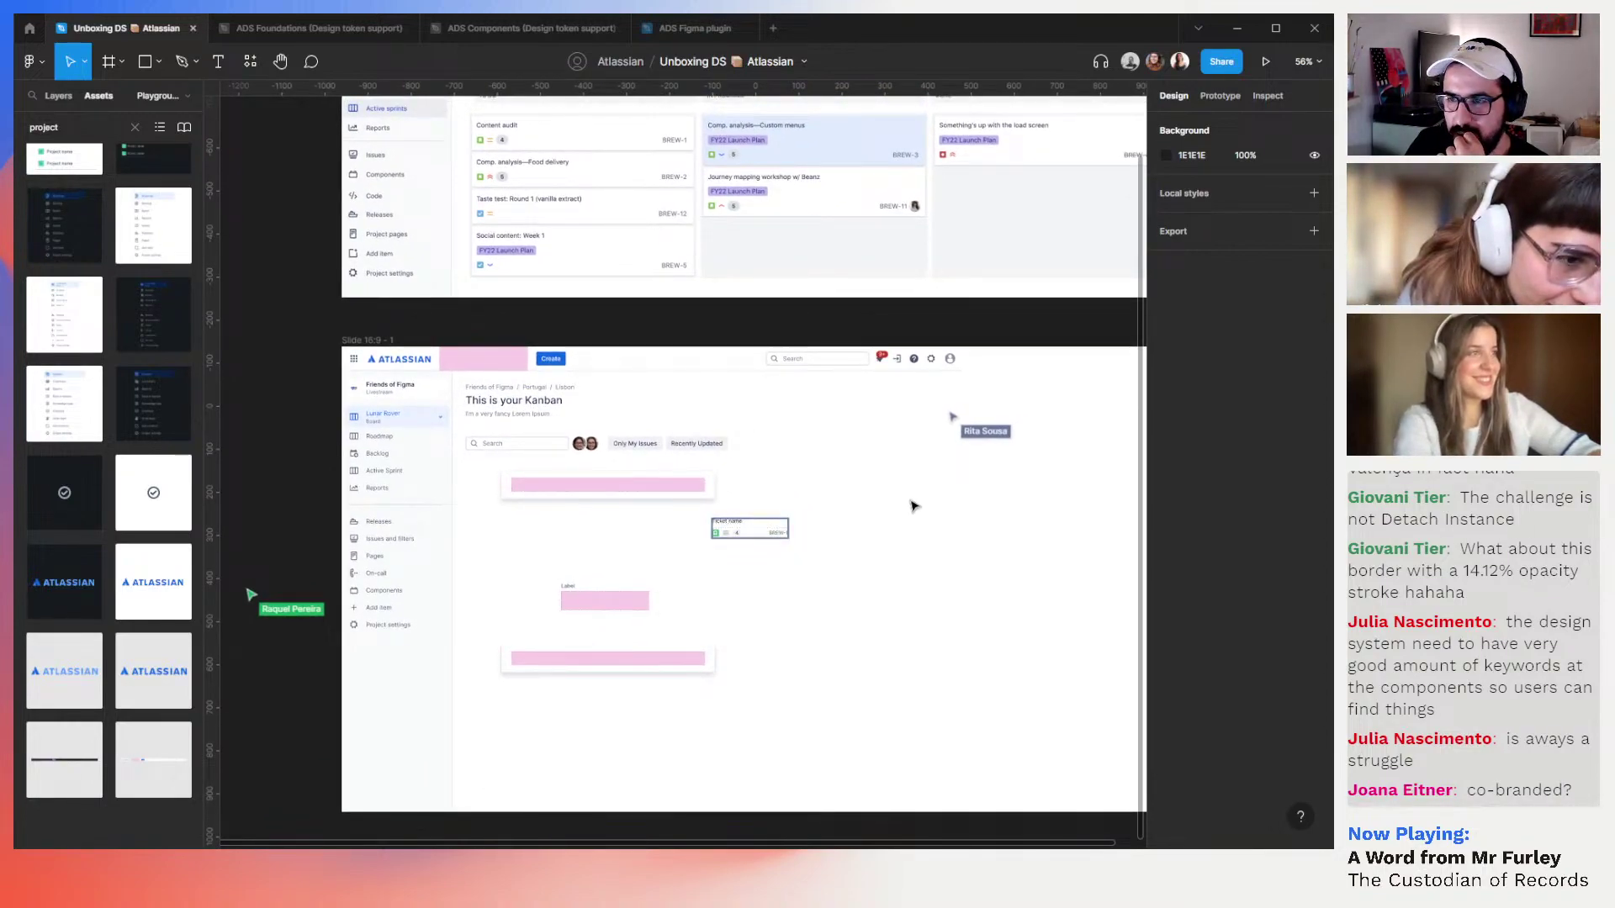
{"action": "scroll", "coordinate": [915, 505], "scroll_direction": "down", "scroll_amount": 5}
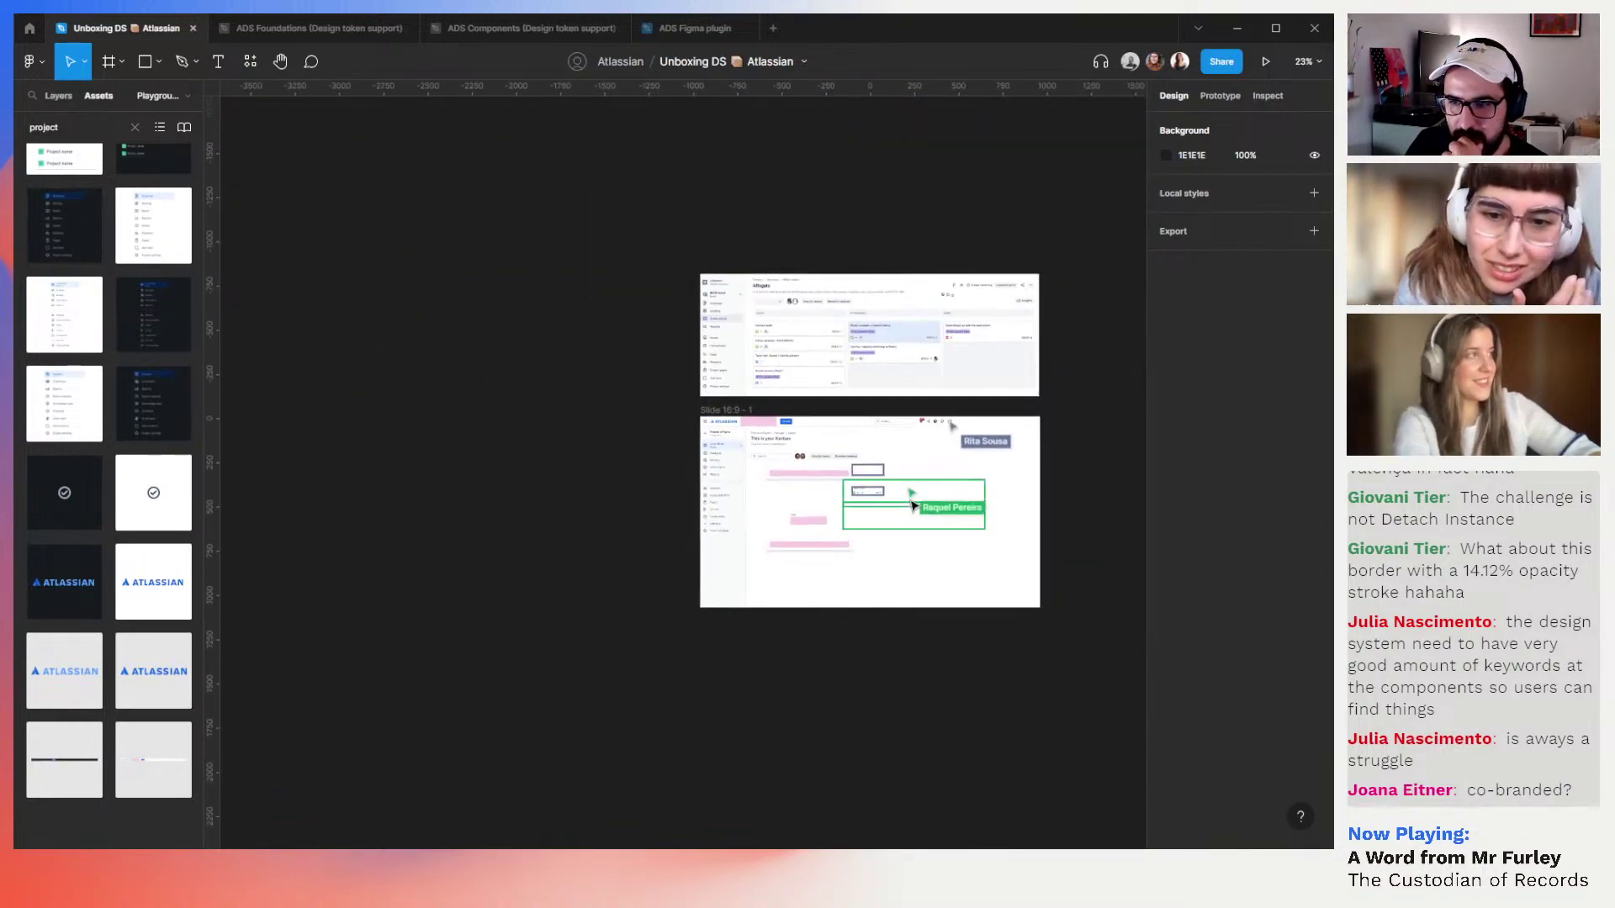
{"action": "scroll", "coordinate": [915, 505], "scroll_direction": "up", "scroll_amount": 1}
{"action": "scroll", "coordinate": [915, 505], "scroll_direction": "up", "scroll_amount": 5}
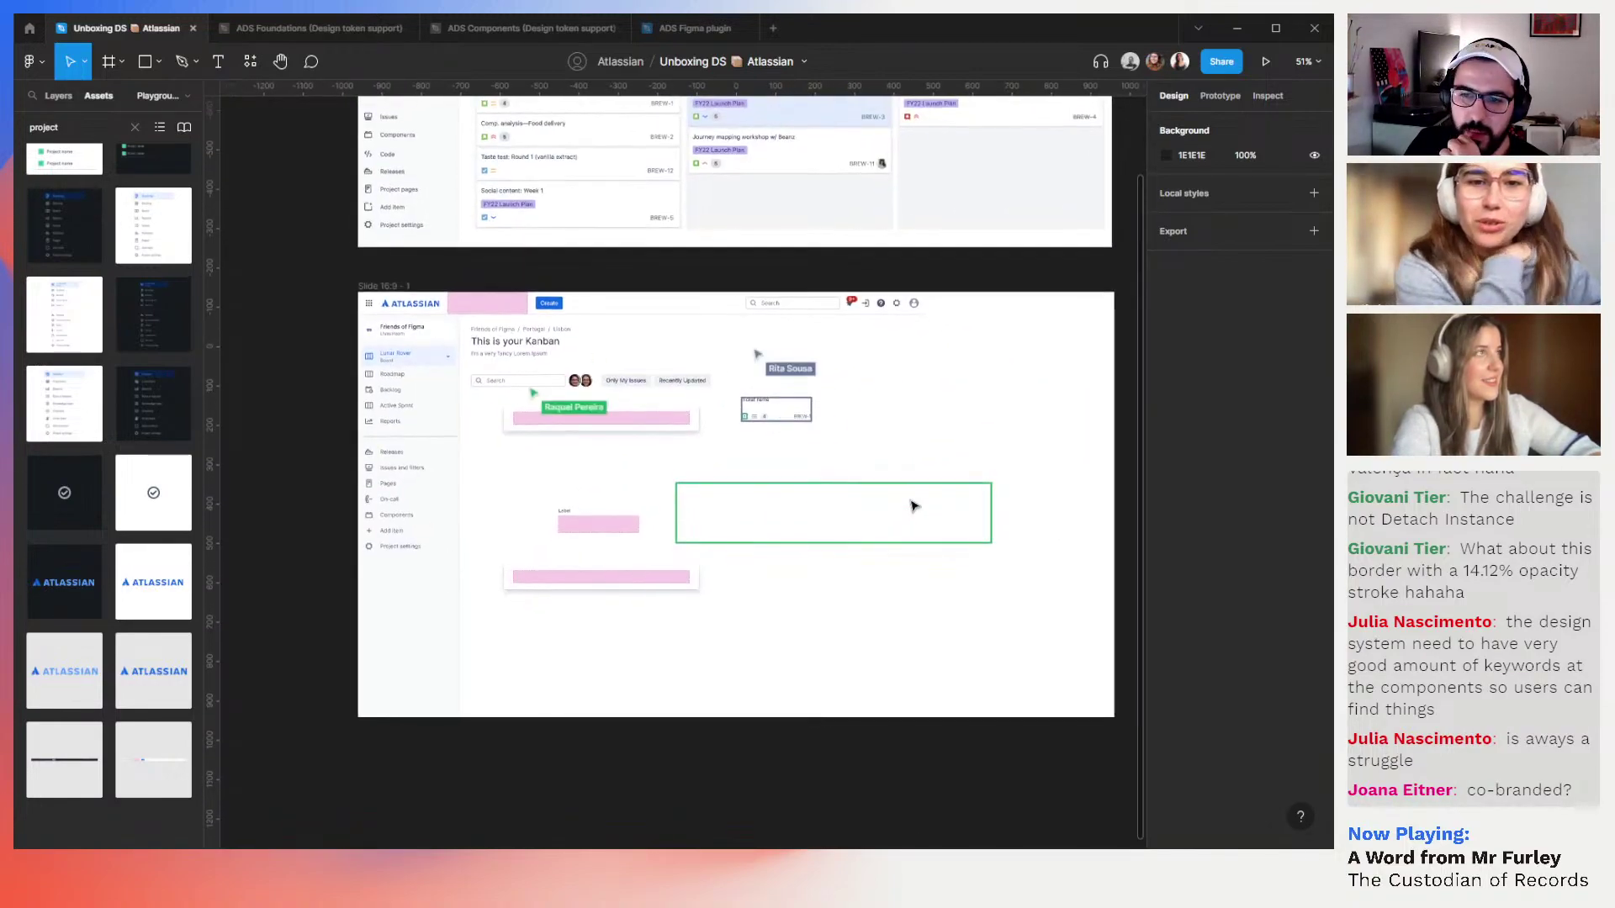
{"action": "scroll", "coordinate": [915, 505], "scroll_direction": "up", "scroll_amount": 2}
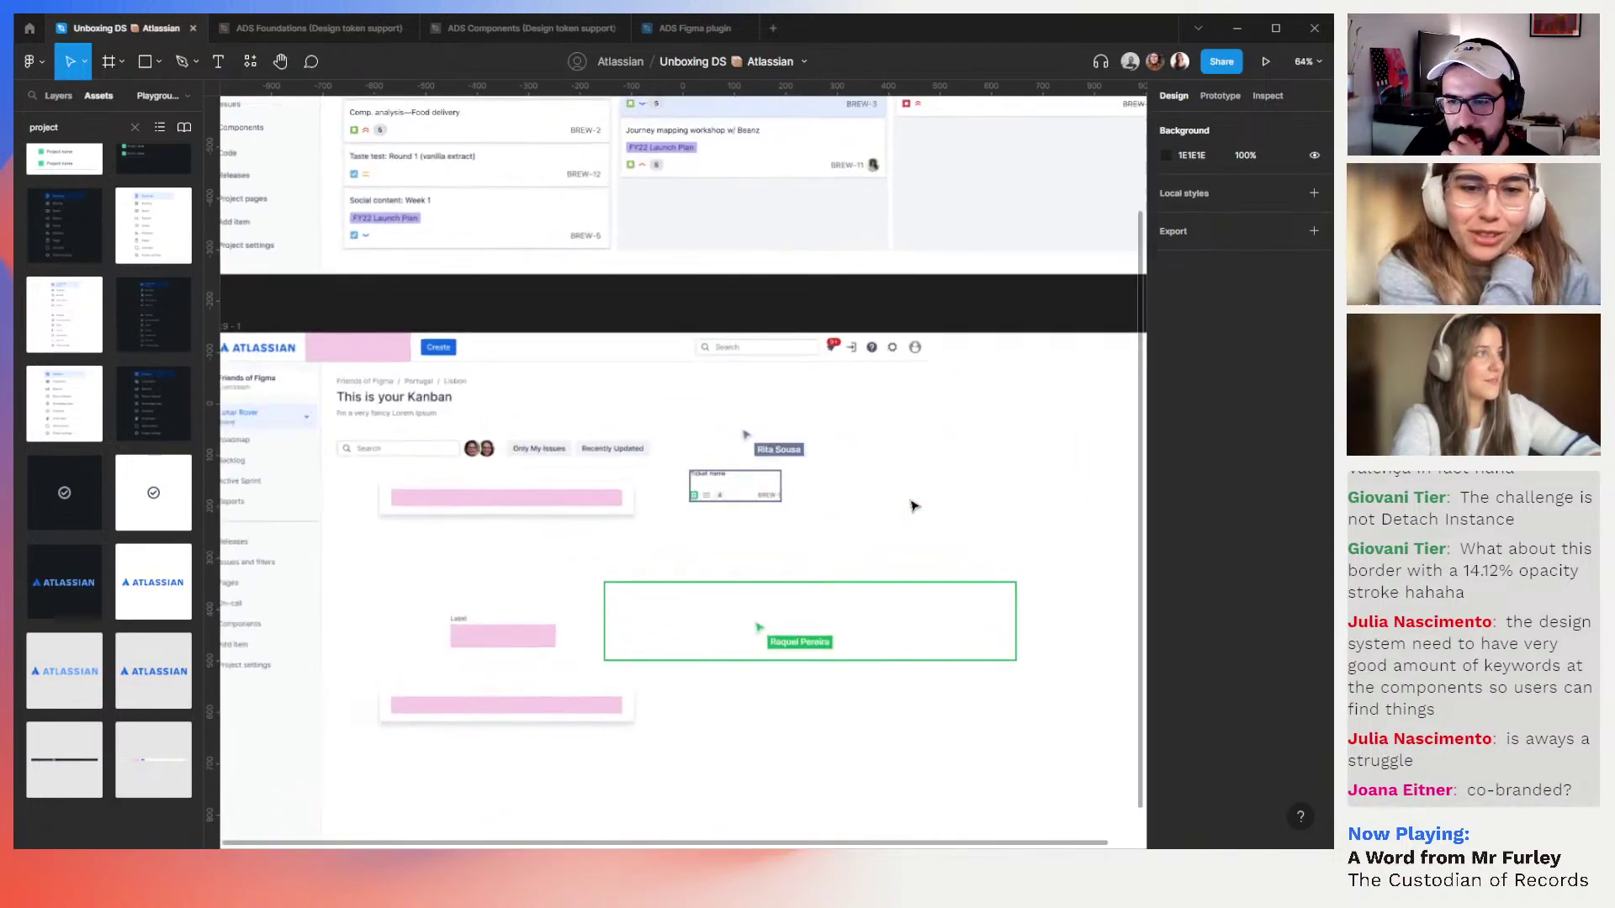
{"action": "left_click", "coordinate": [812, 633]}
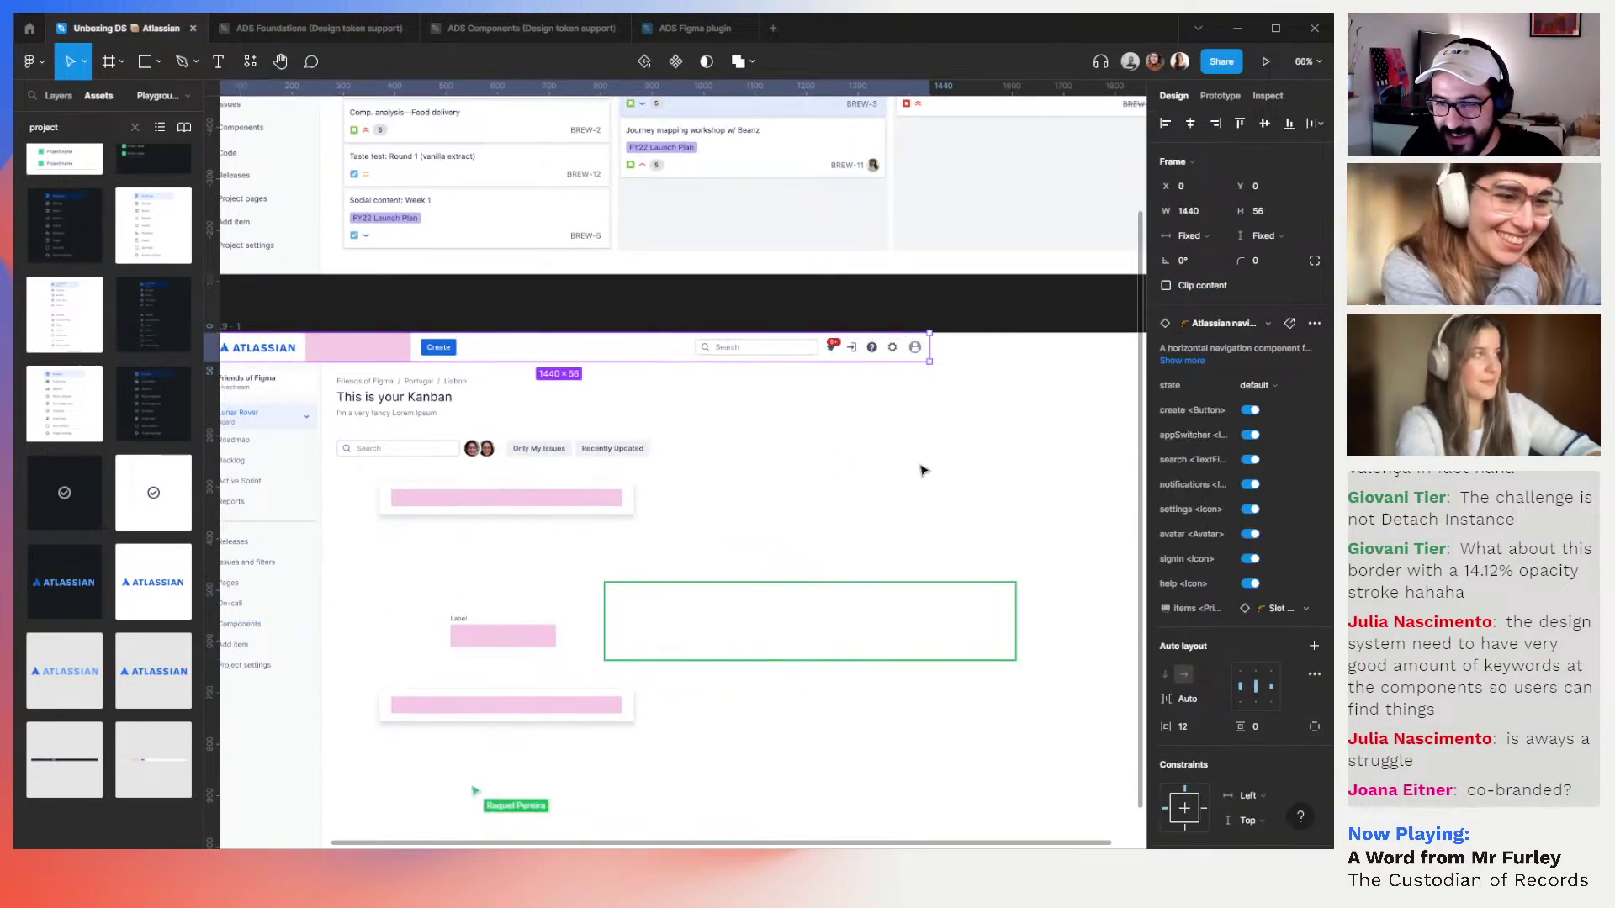
{"action": "scroll", "coordinate": [923, 512], "scroll_direction": "down", "scroll_amount": 2}
{"action": "key", "text": "shift+Tab"}
{"action": "scroll", "coordinate": [798, 491], "scroll_direction": "right", "scroll_amount": 4}
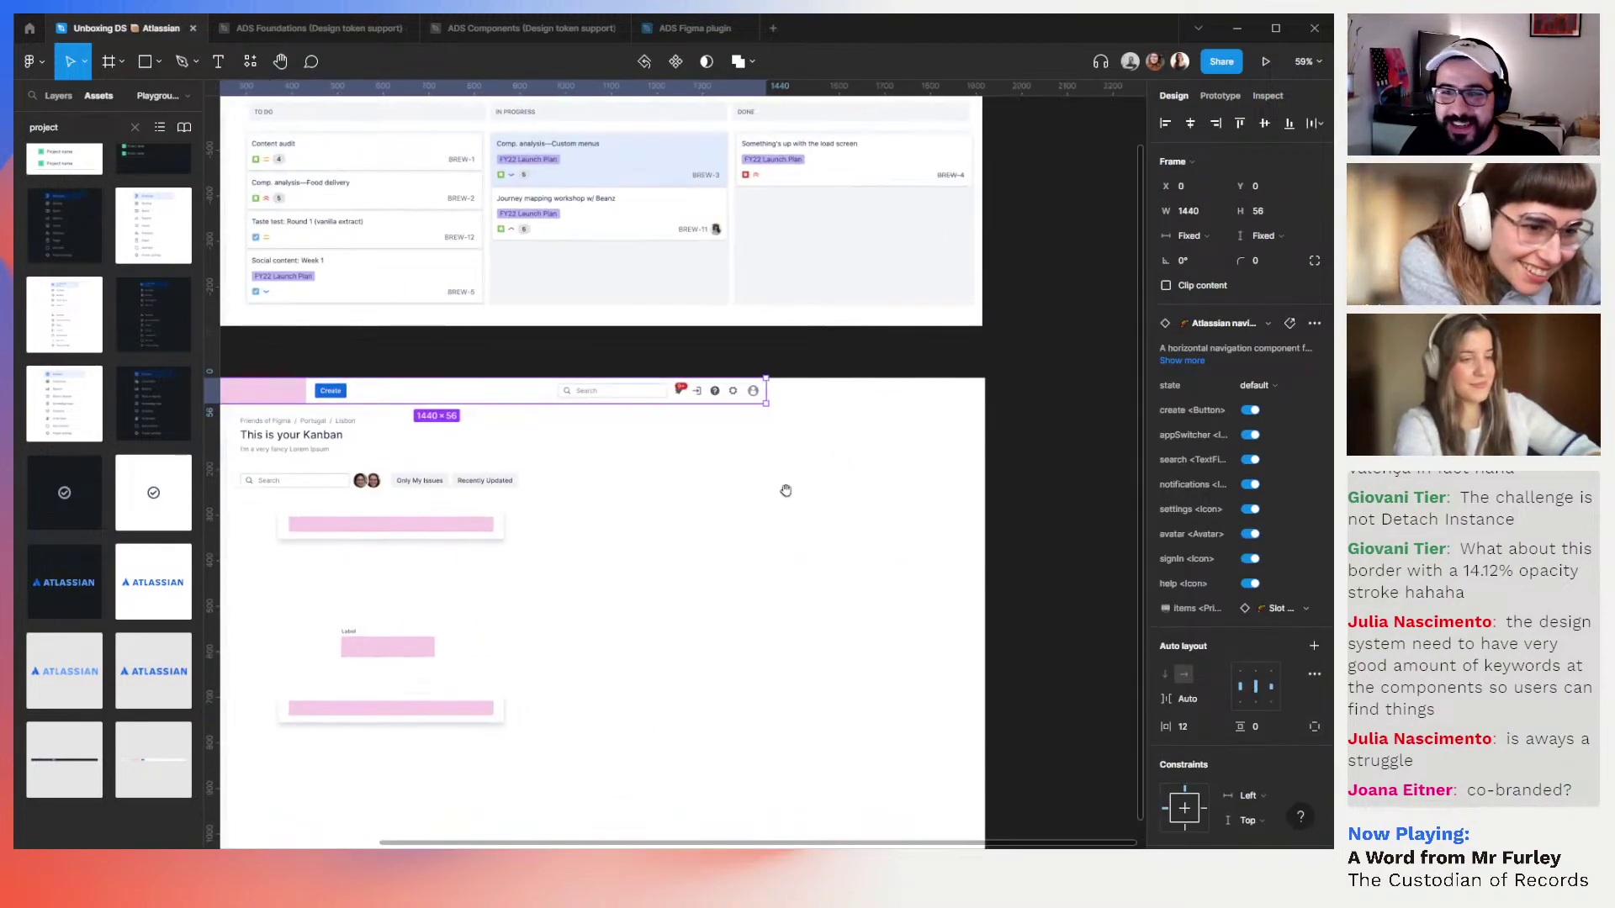
{"action": "left_click_drag", "start_coordinate": [939, 385], "coordinate": [987, 387]}
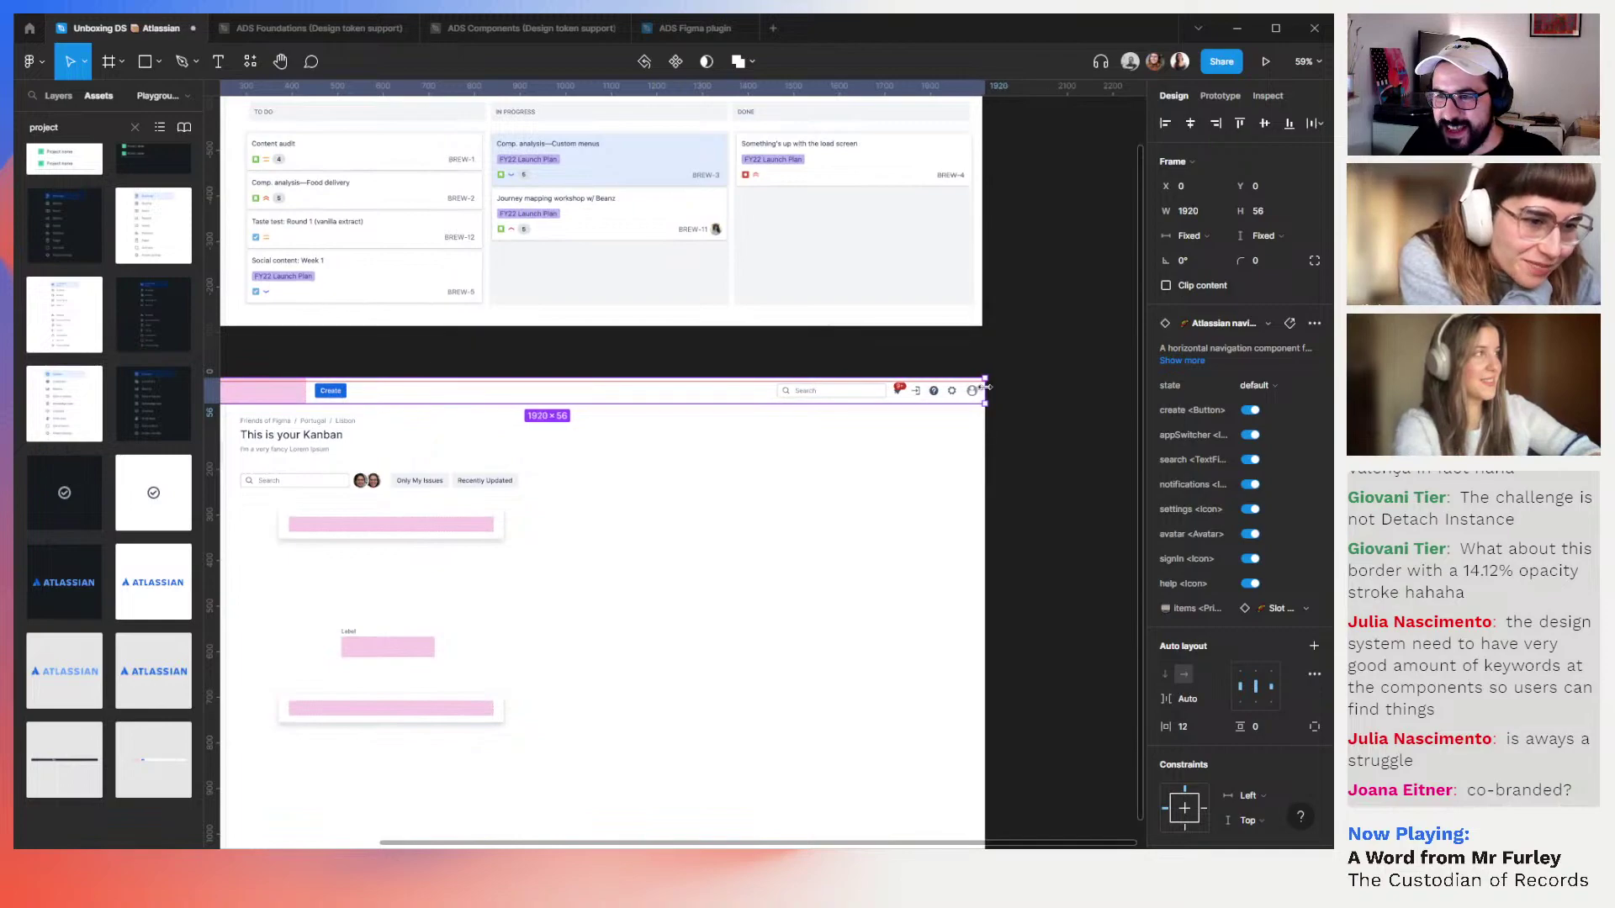
Check the navigation bar's horizontal sizing options and try to re-enter its width
{"action": "scroll", "coordinate": [984, 387], "scroll_direction": "up", "scroll_amount": 10}
{"action": "scroll", "coordinate": [983, 387], "scroll_direction": "down", "scroll_amount": 6}
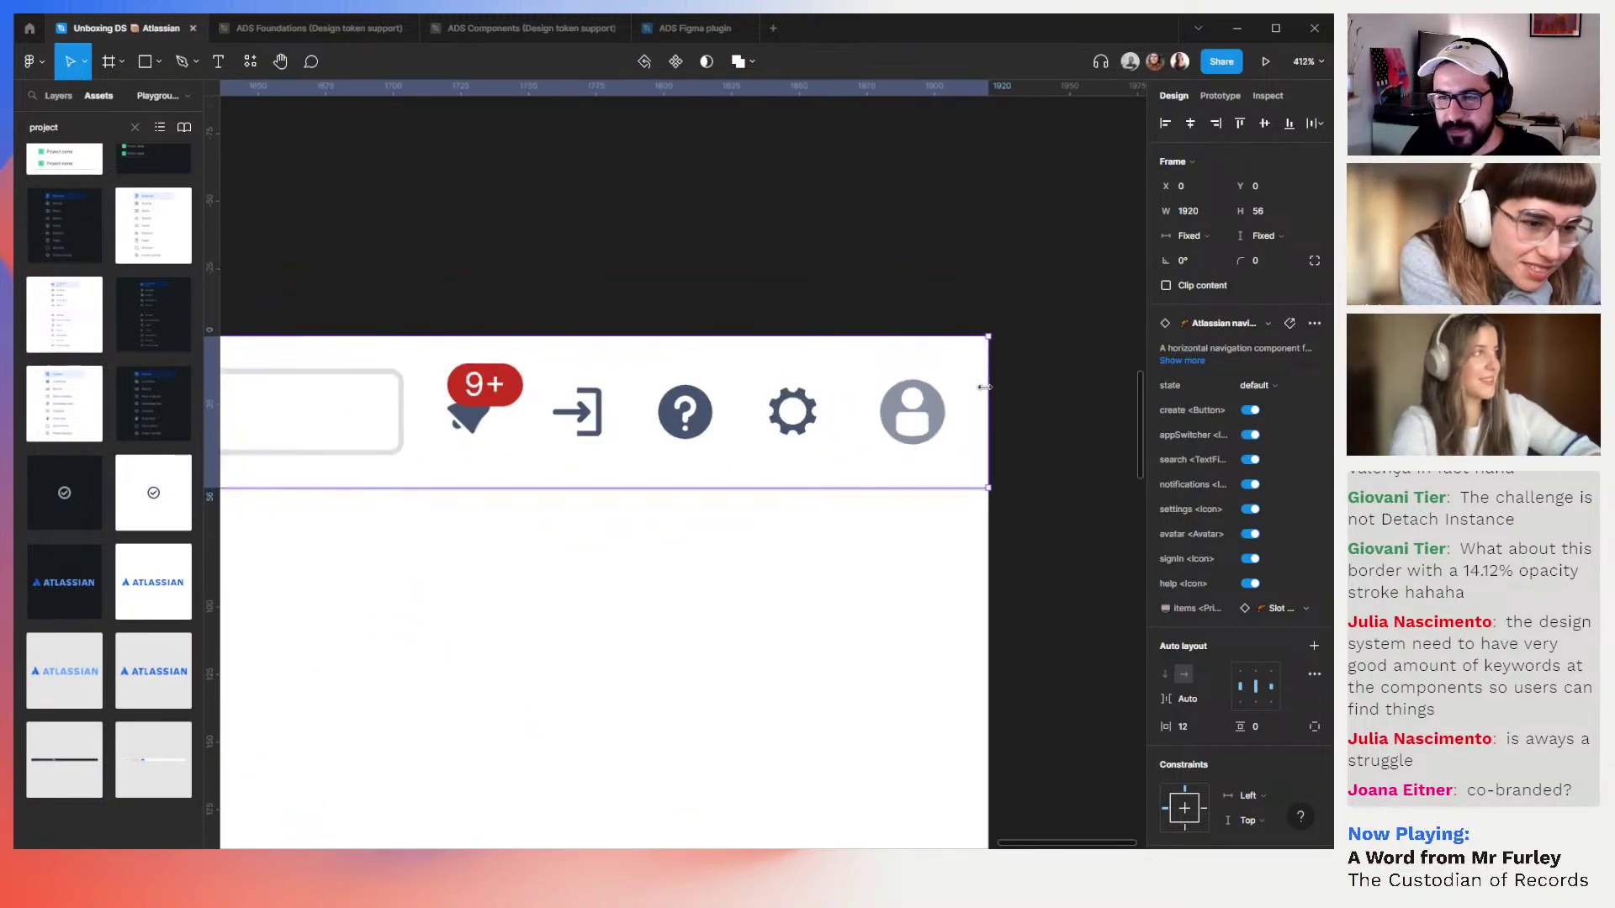
{"action": "scroll", "coordinate": [984, 387], "scroll_direction": "down", "scroll_amount": 8}
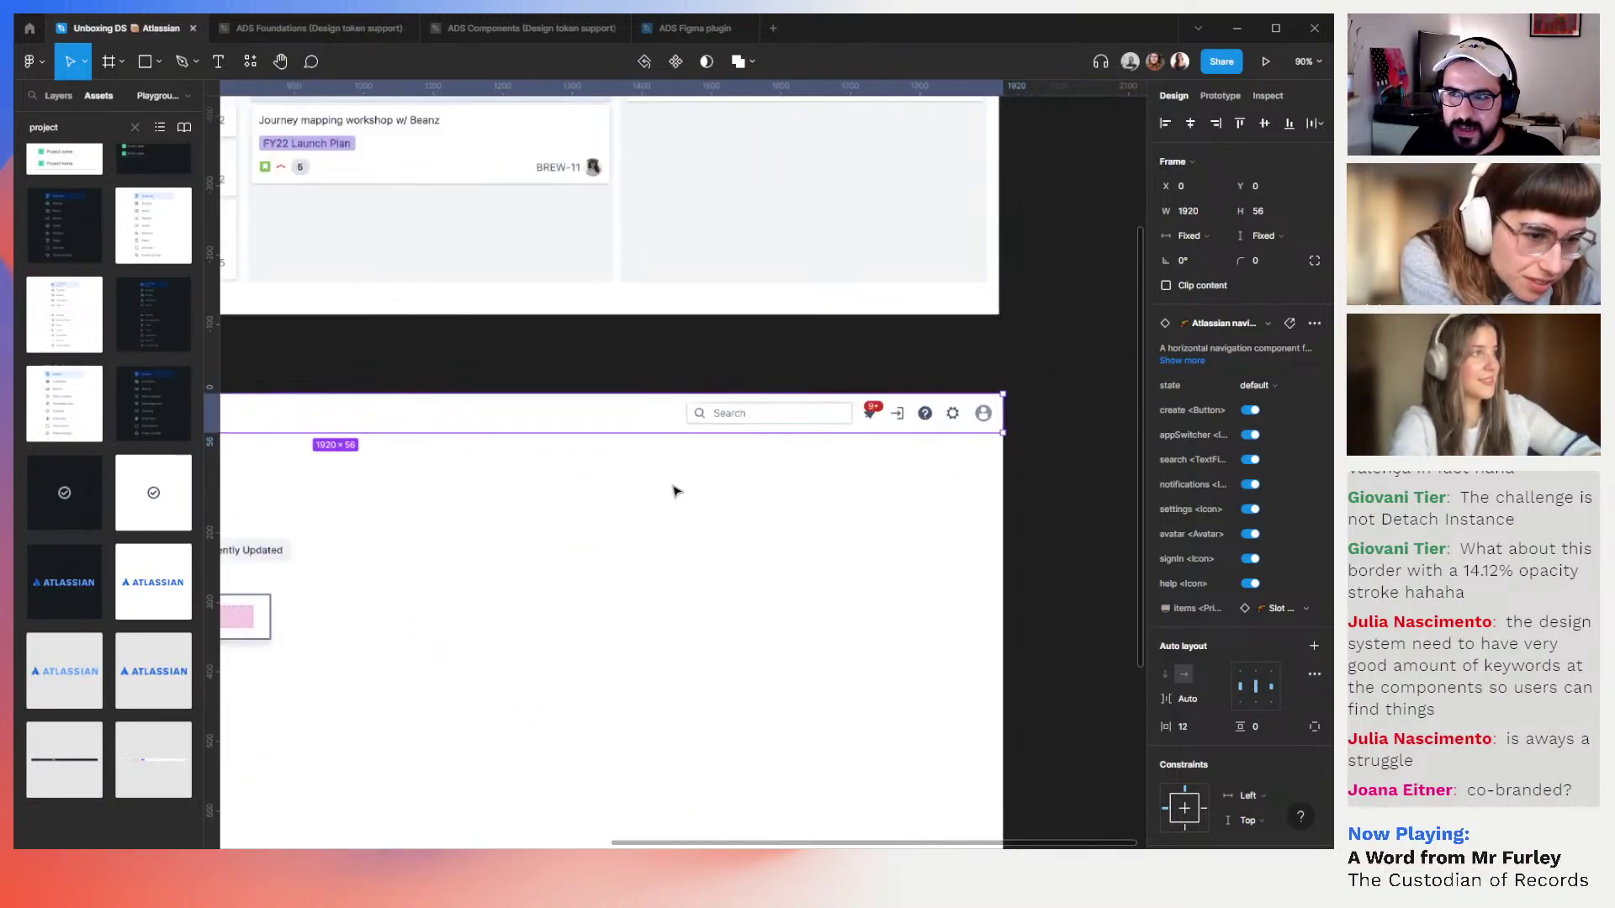
{"action": "scroll", "coordinate": [833, 470], "scroll_direction": "left", "scroll_amount": 6}
{"action": "scroll", "coordinate": [832, 471], "scroll_direction": "down", "scroll_amount": 1}
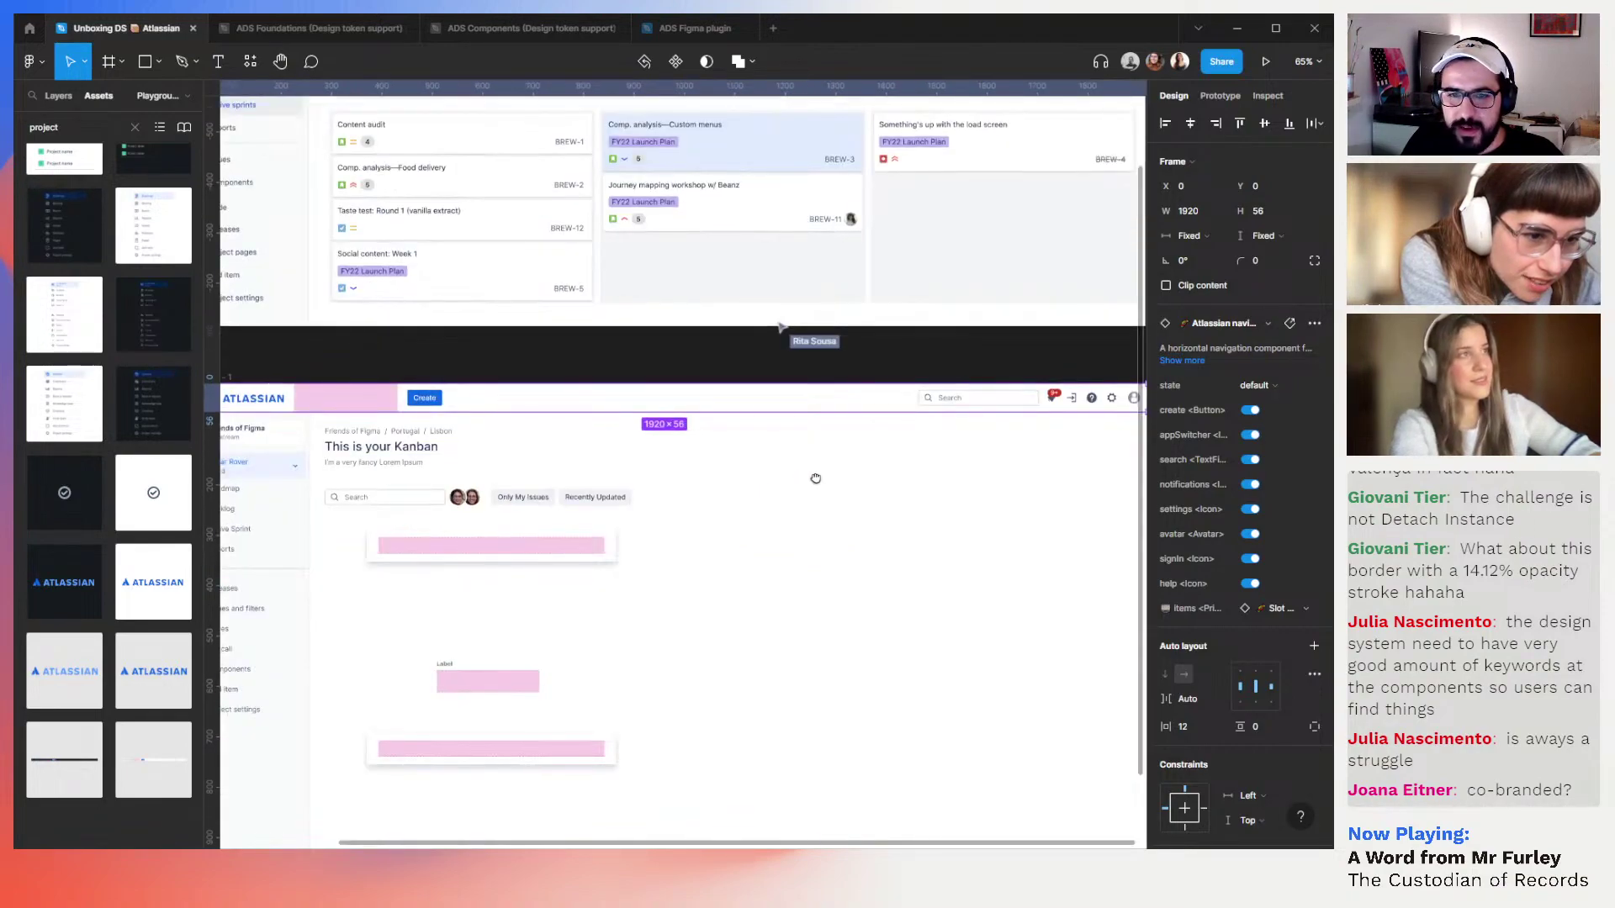
{"action": "scroll", "coordinate": [815, 484], "scroll_direction": "down", "scroll_amount": 2}
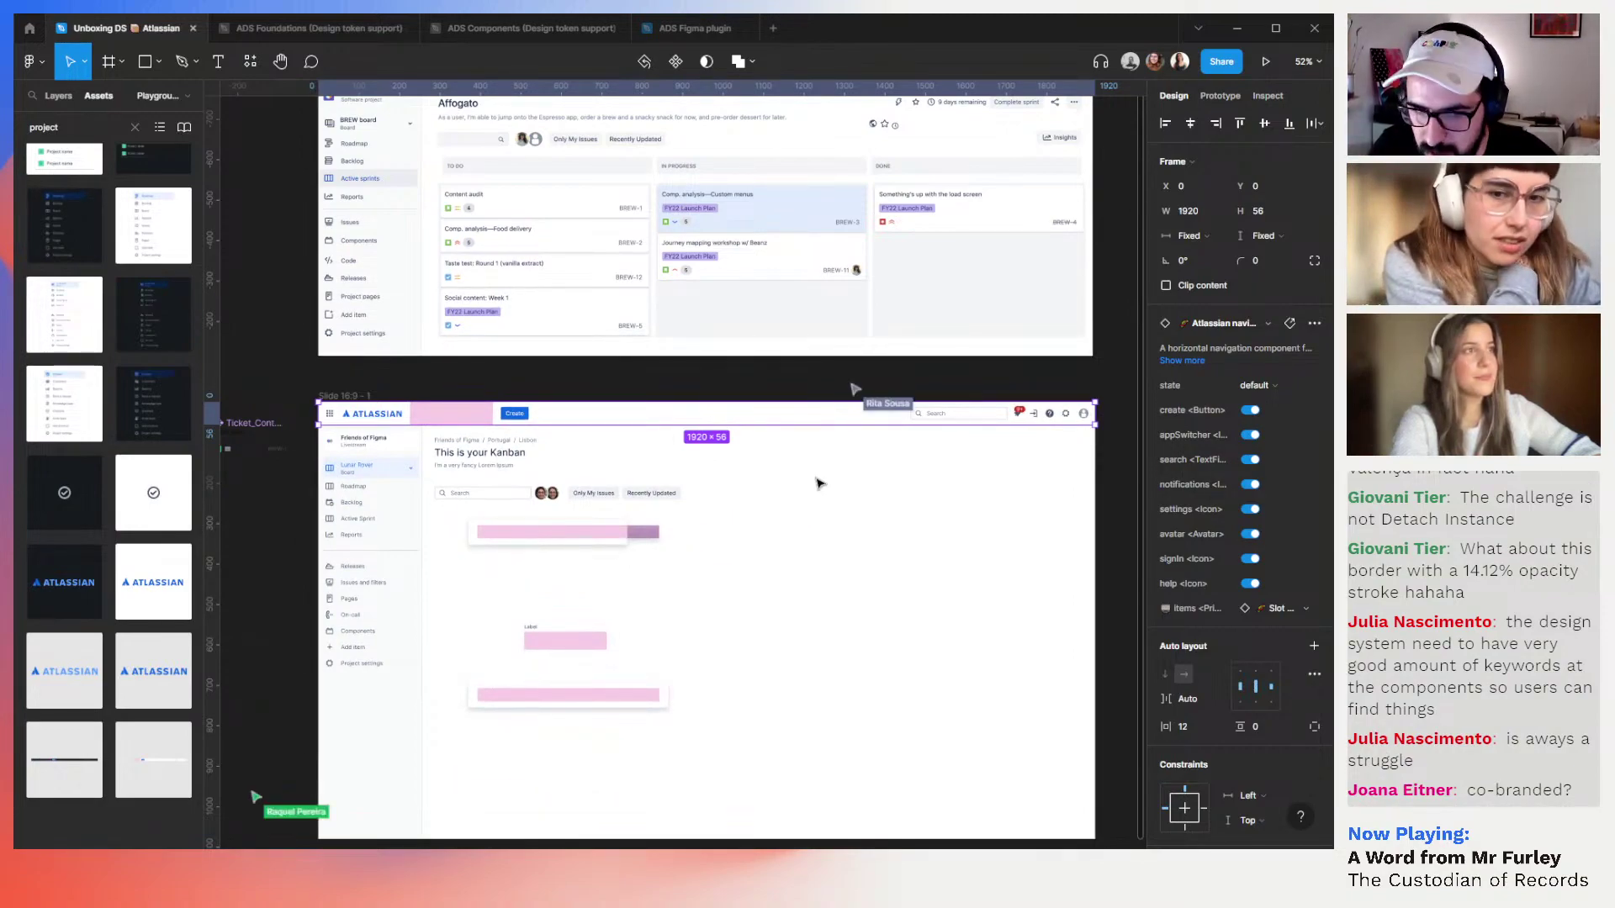
{"action": "left_click", "coordinate": [1189, 235]}
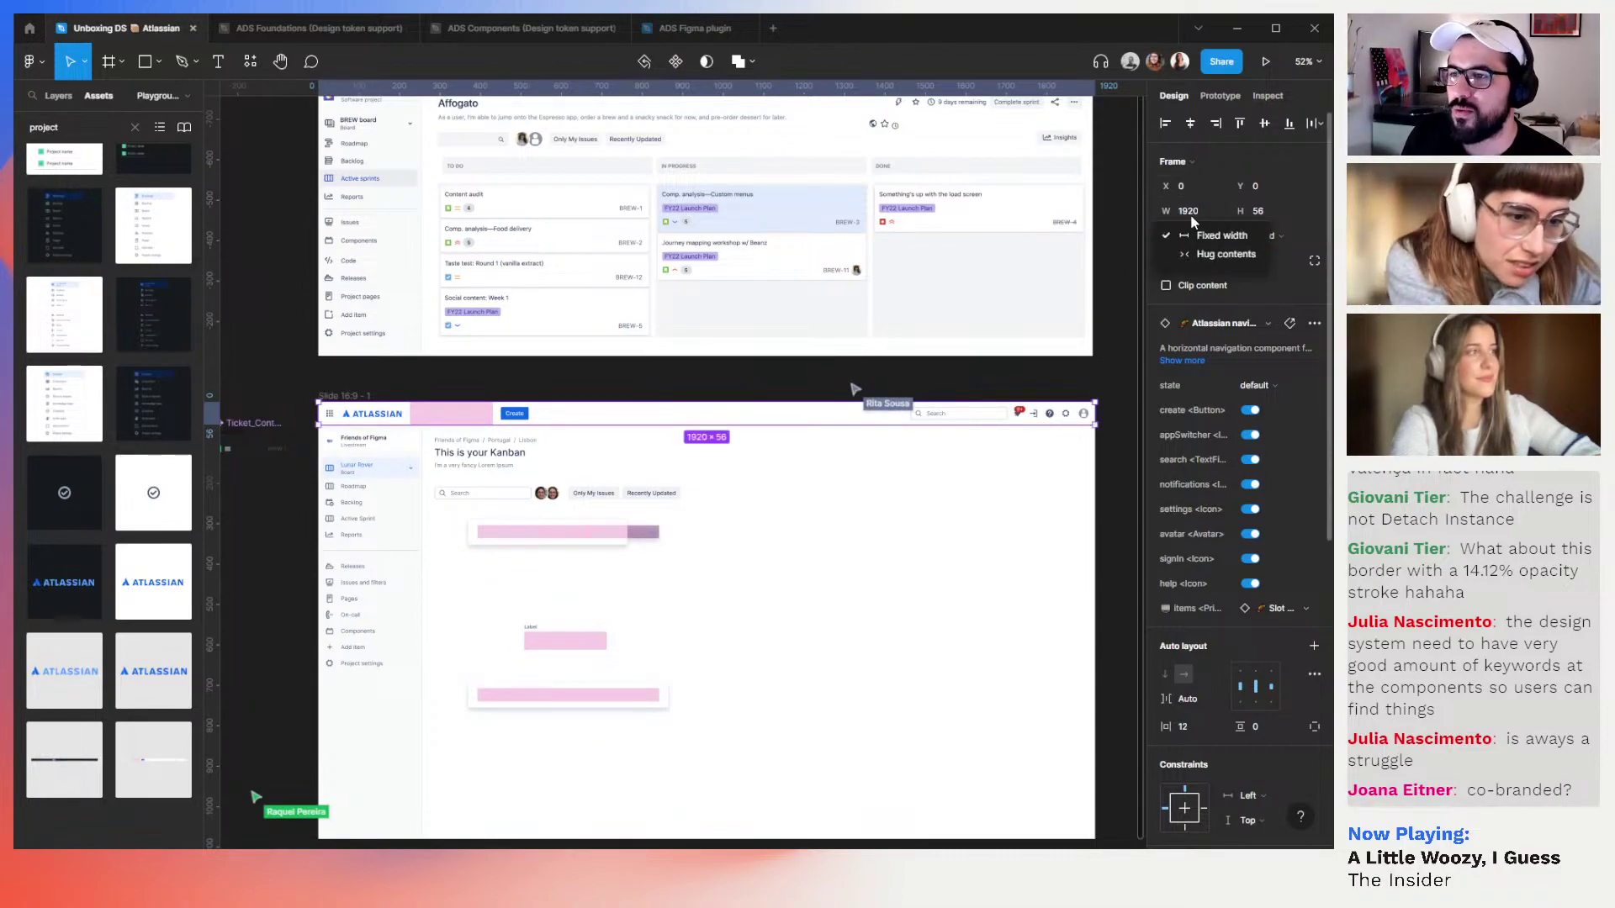
{"action": "left_click", "coordinate": [1194, 219]}
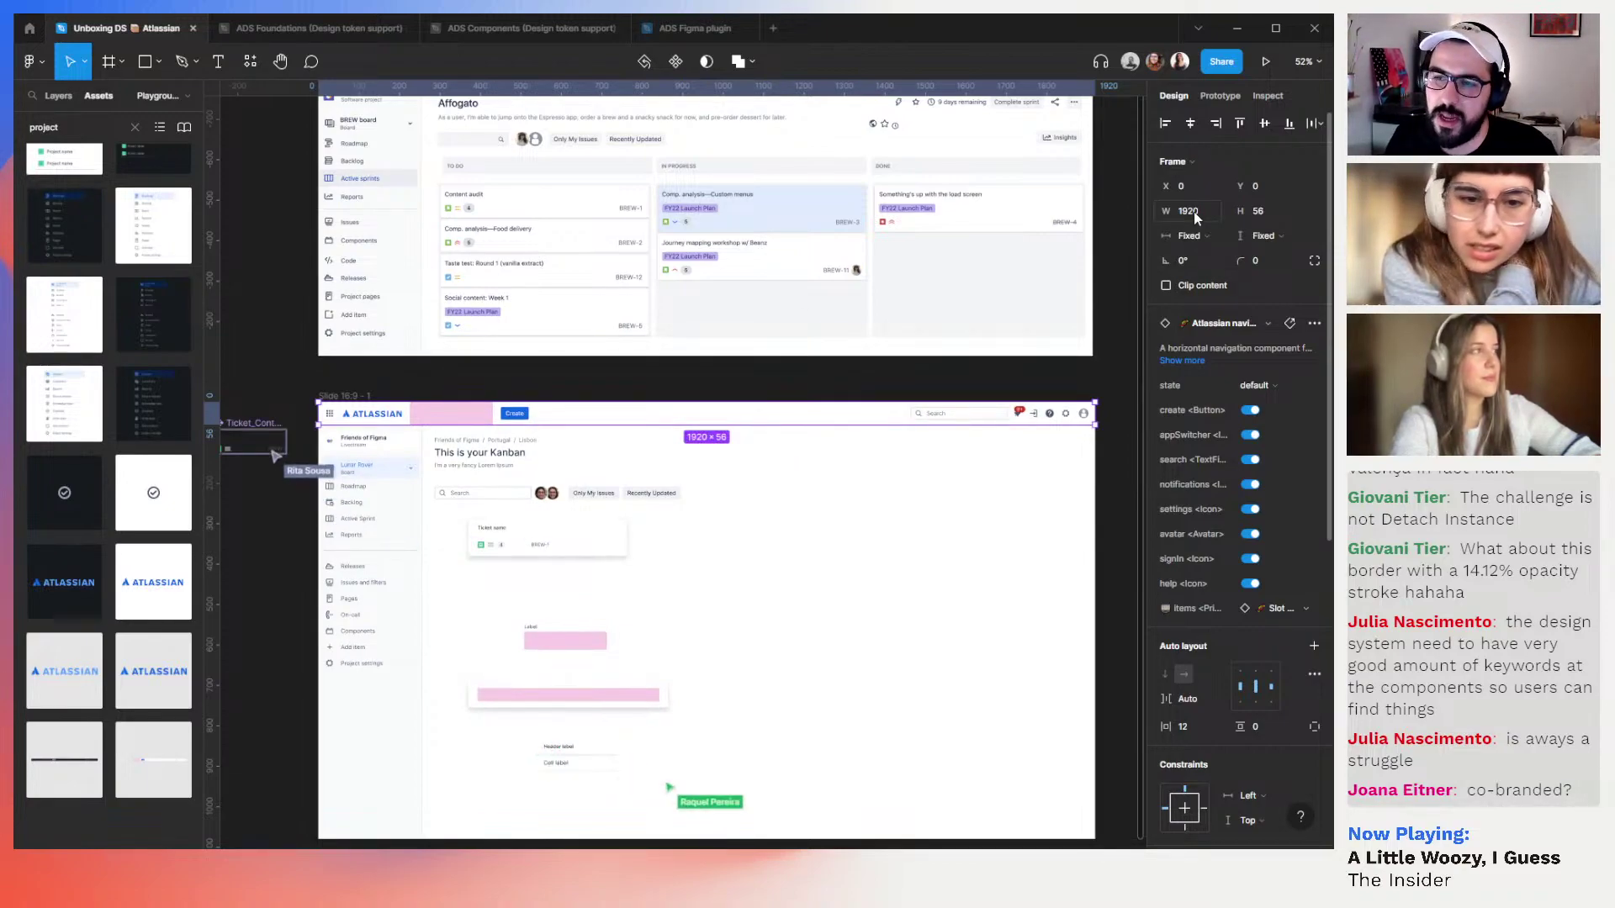
{"action": "key", "text": "BackSpace"}
{"action": "key", "text": "BackSpace"}
{"action": "type", "text": "00"}
{"action": "key", "text": "Return"}
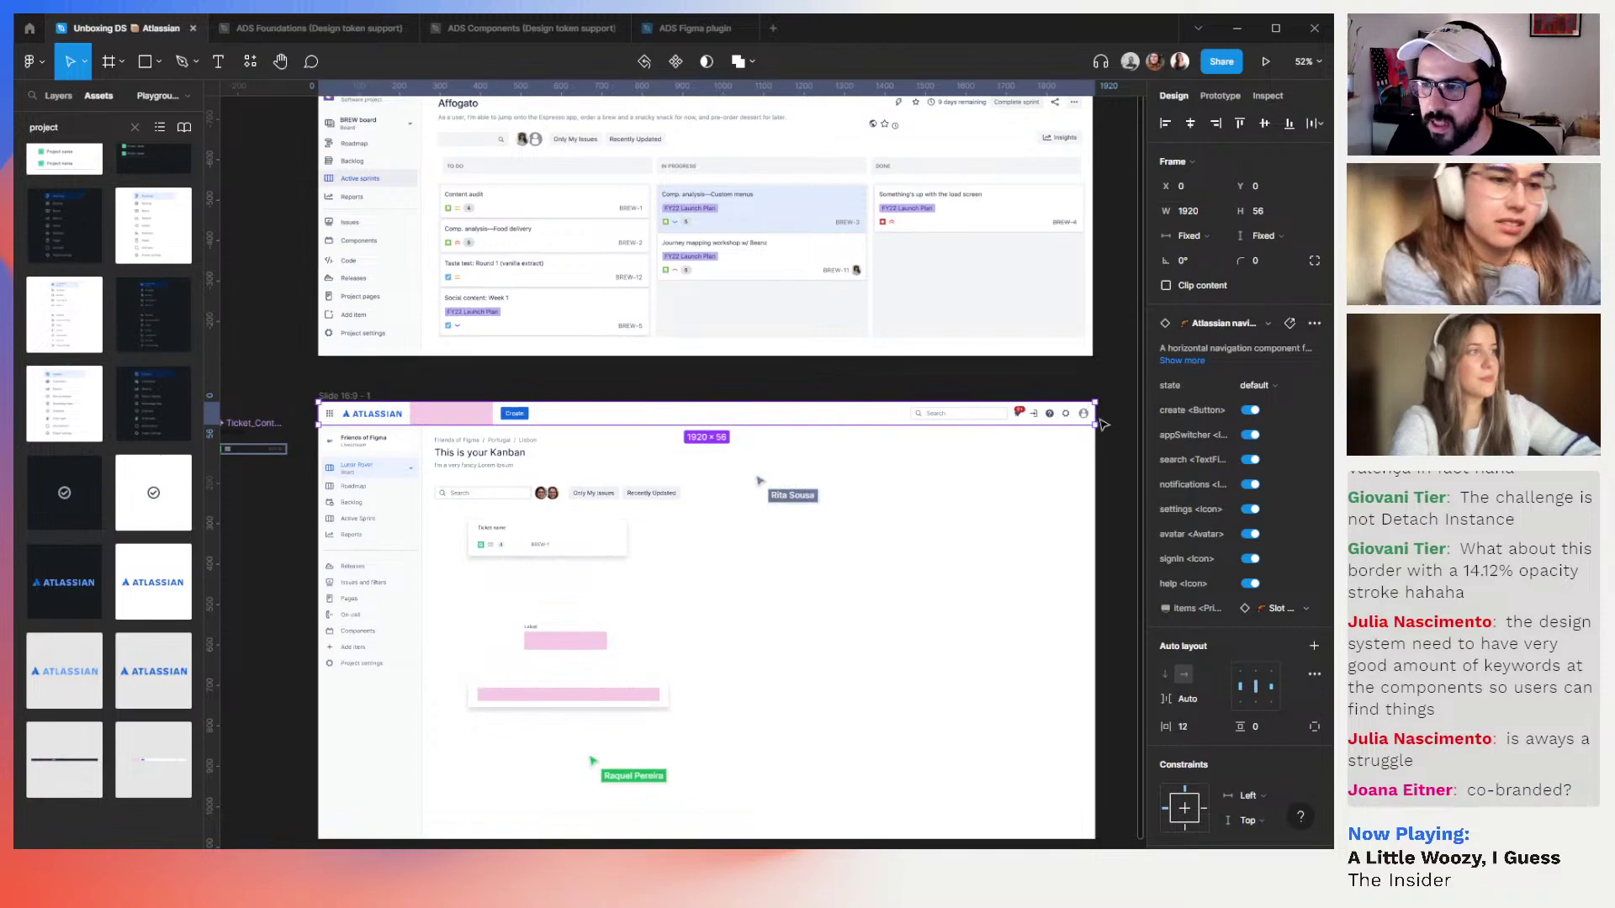
Narrow the navigation bar to 1441, set its width to 100% so it fills the slide, and deselect it
{"action": "left_click_drag", "start_coordinate": [901, 432], "coordinate": [900, 433]}
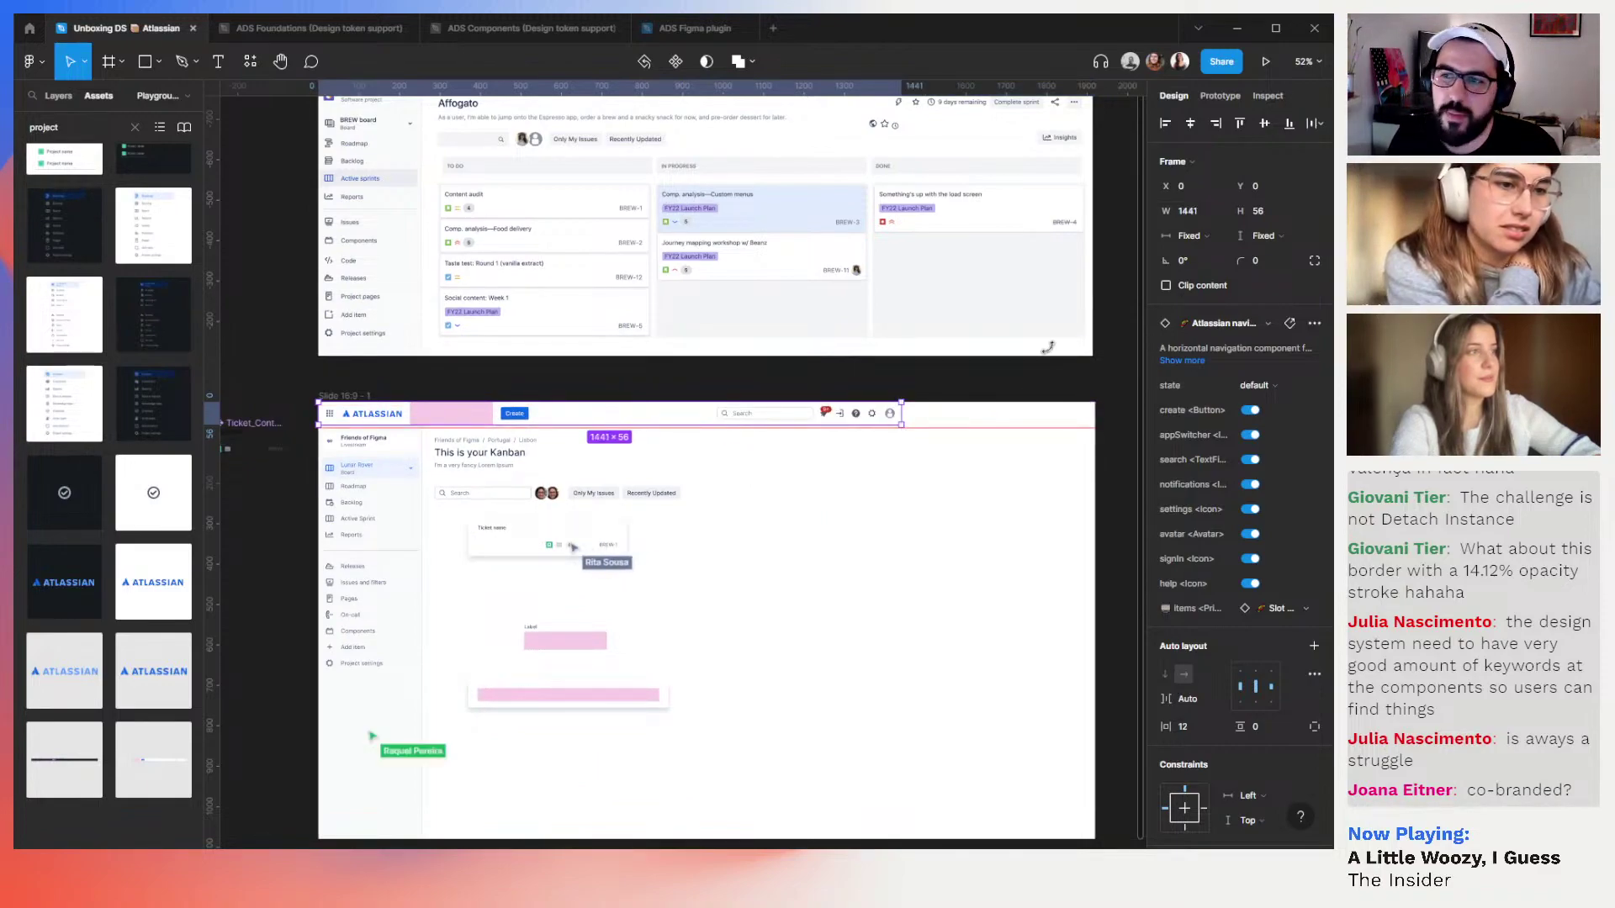
{"action": "left_click", "coordinate": [1204, 210]}
{"action": "type", "text": "100"}
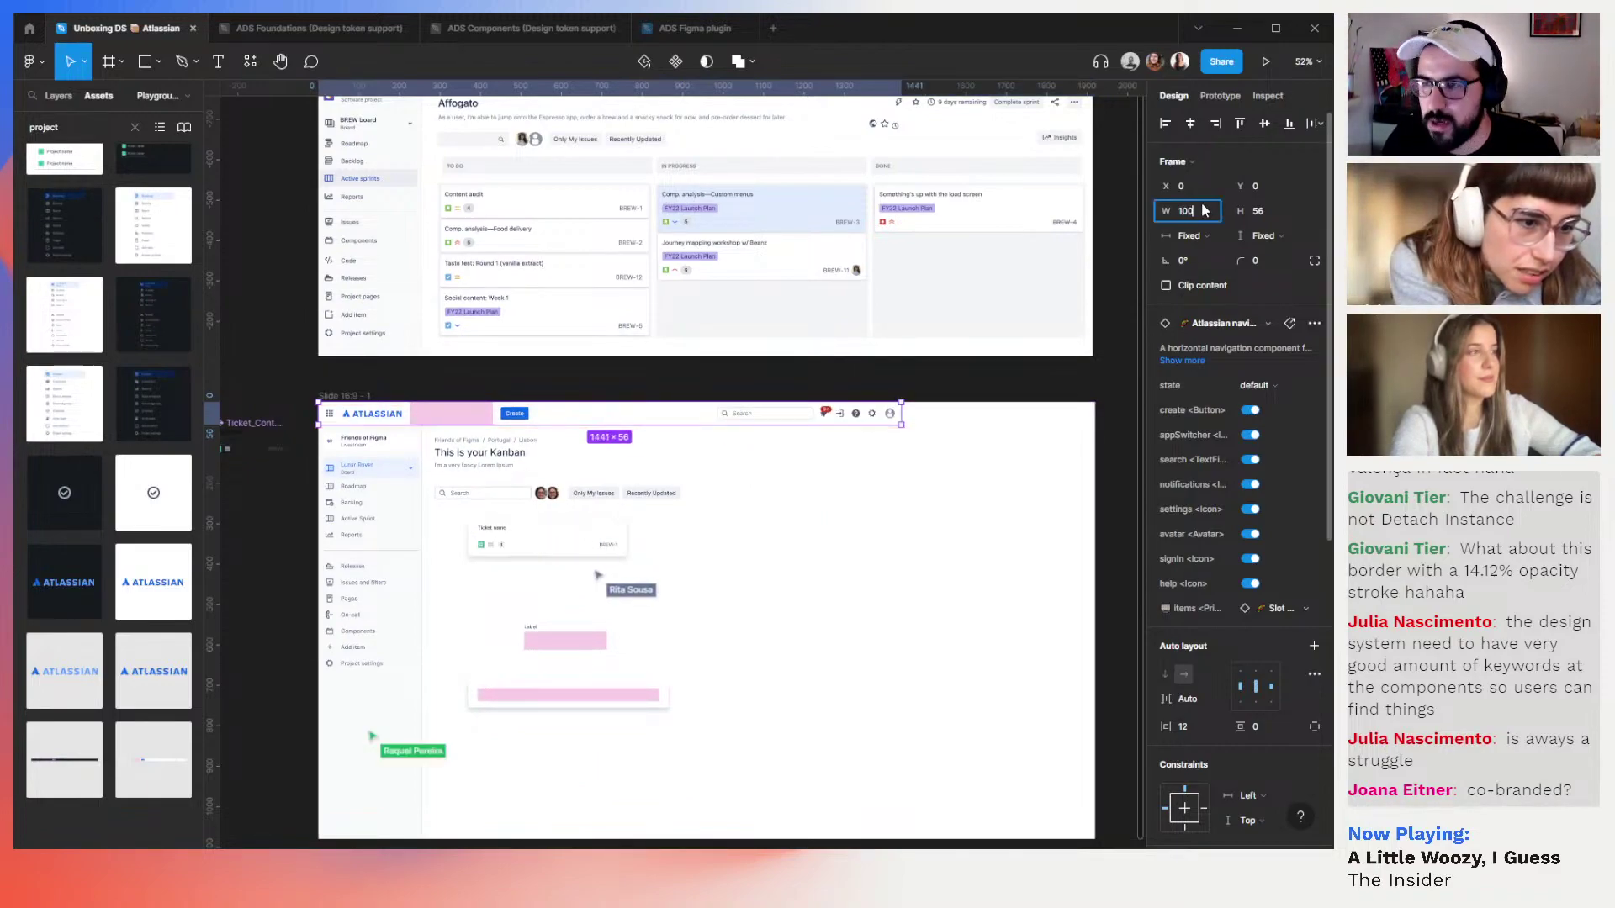
{"action": "type", "text": "%"}
{"action": "key", "text": "Tab"}
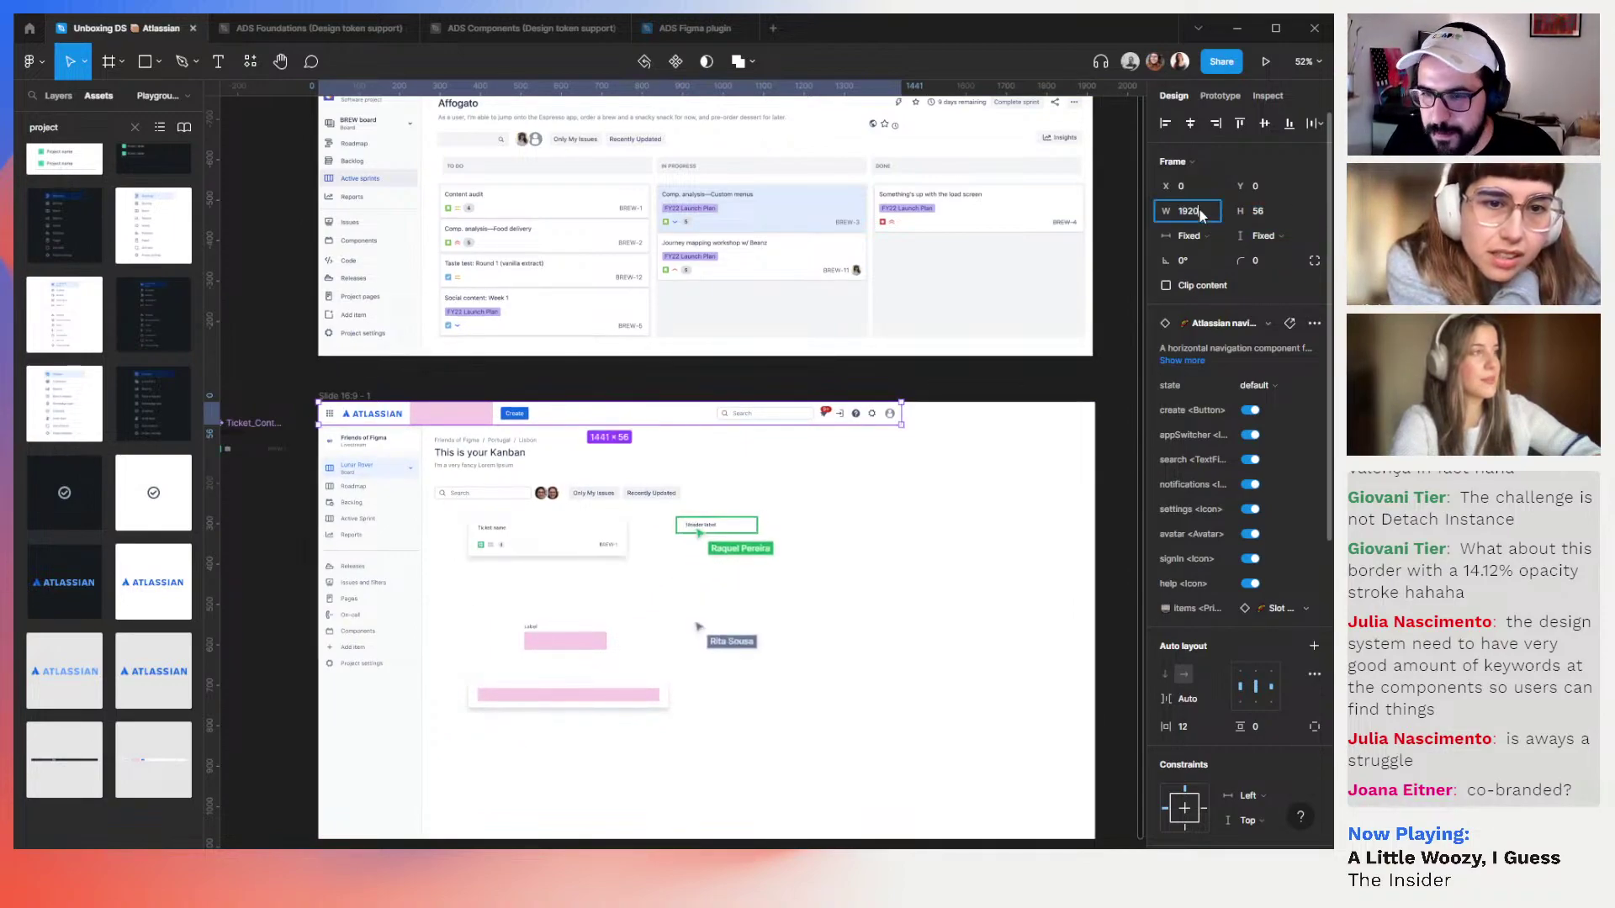
{"action": "left_click", "coordinate": [766, 577]}
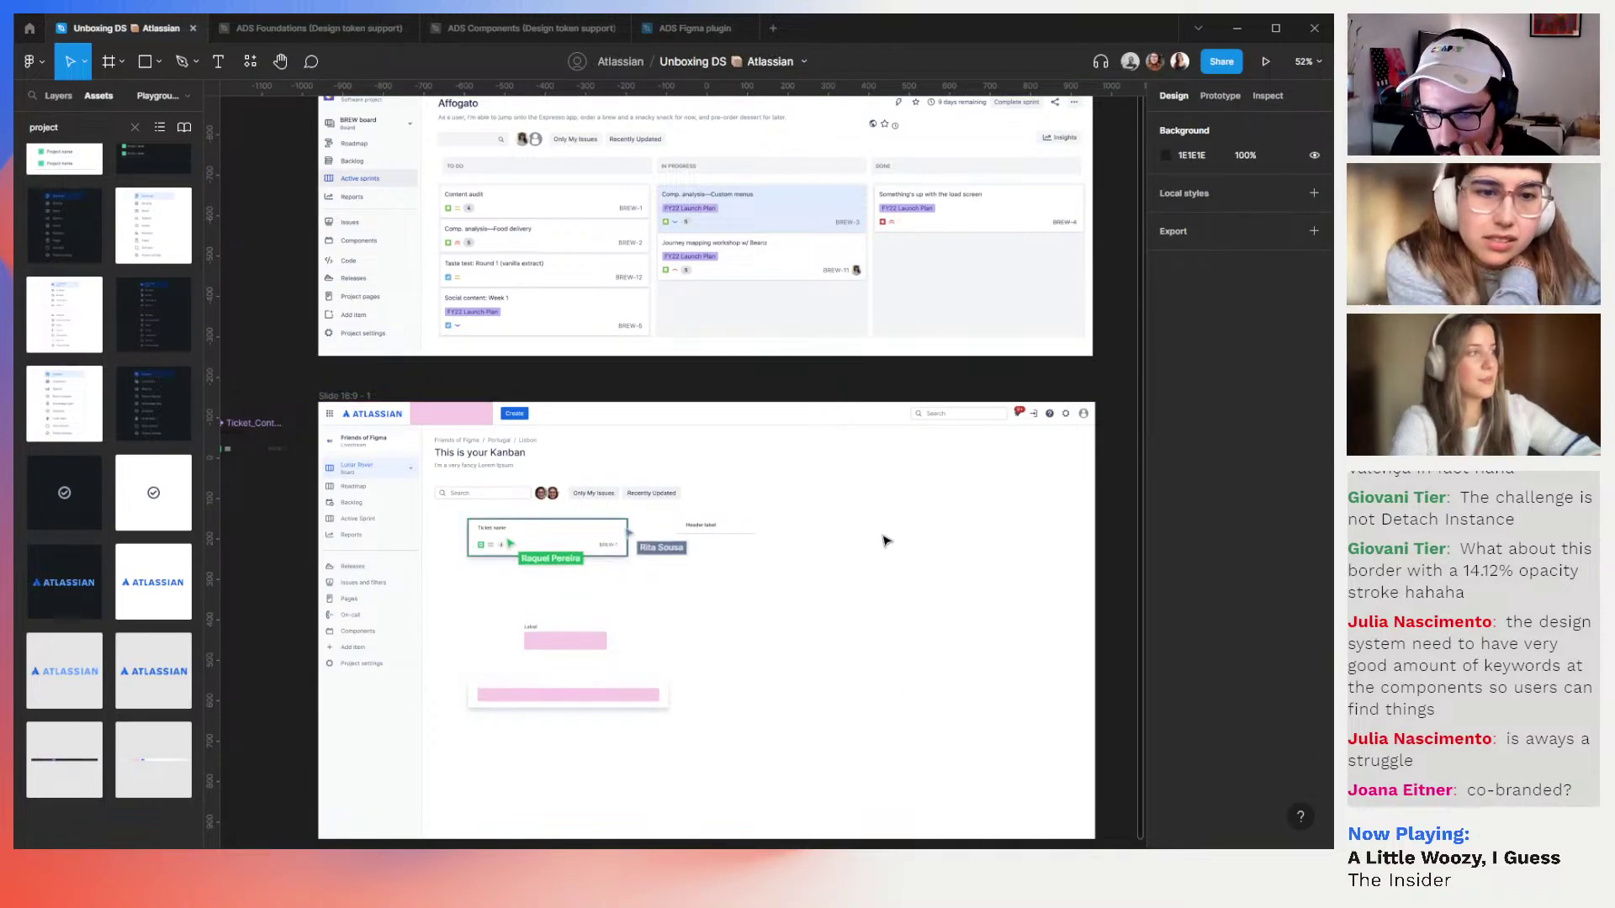
{"action": "left_click", "coordinate": [777, 643]}
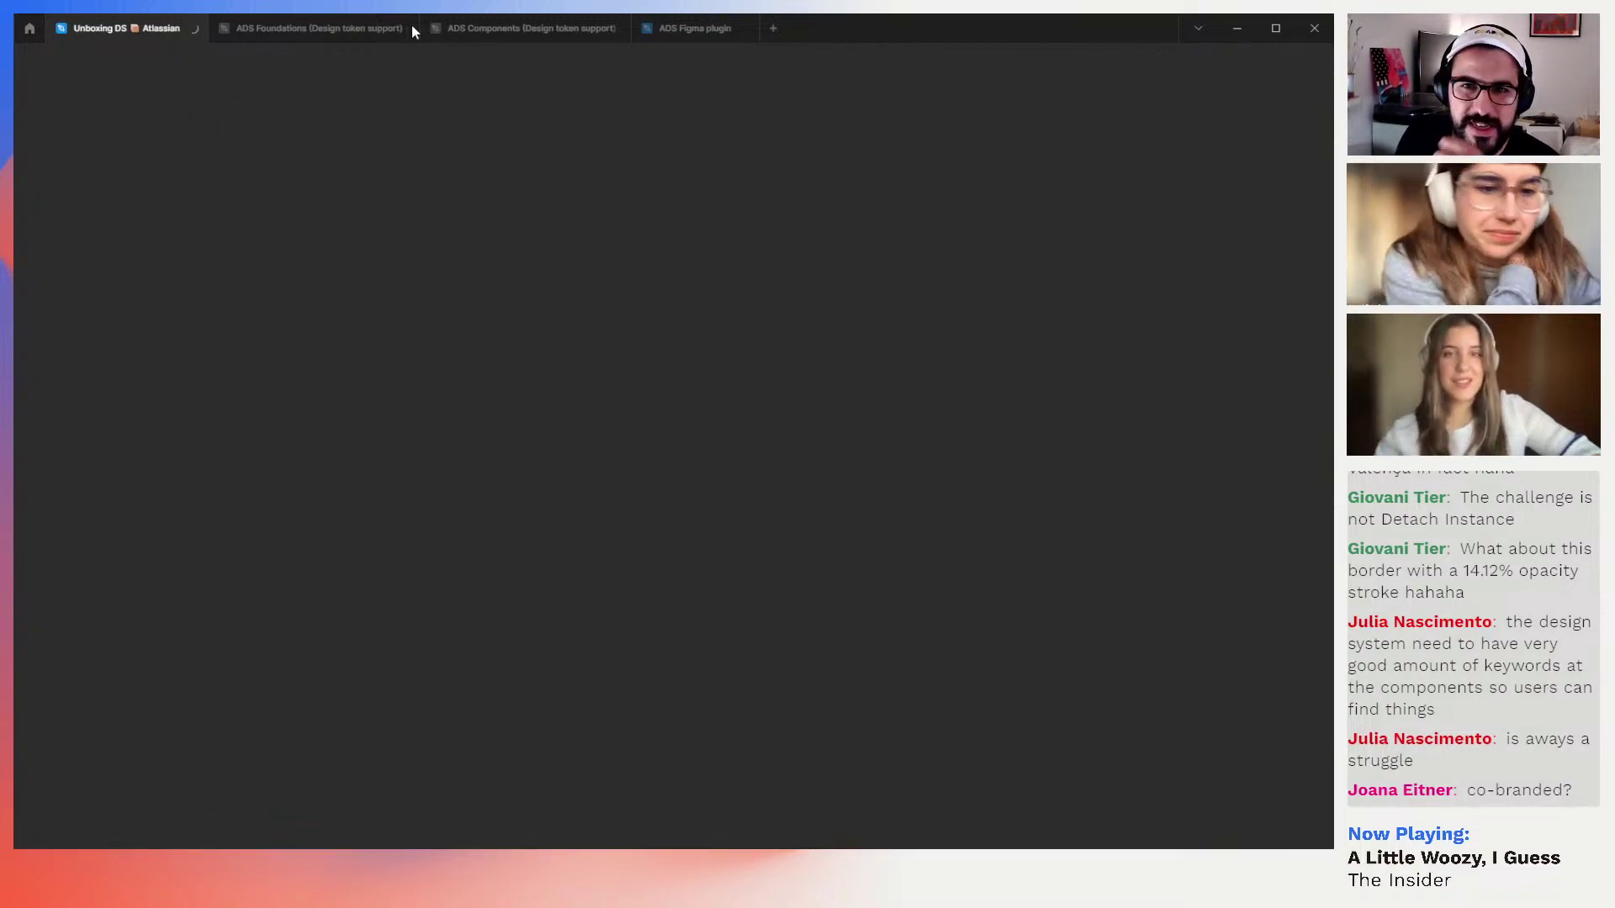
Close the ADS library and plugin files, and reopen the Unboxing DS Atlassian file
{"action": "left_click", "coordinate": [404, 28]}
{"action": "left_click", "coordinate": [404, 27]}
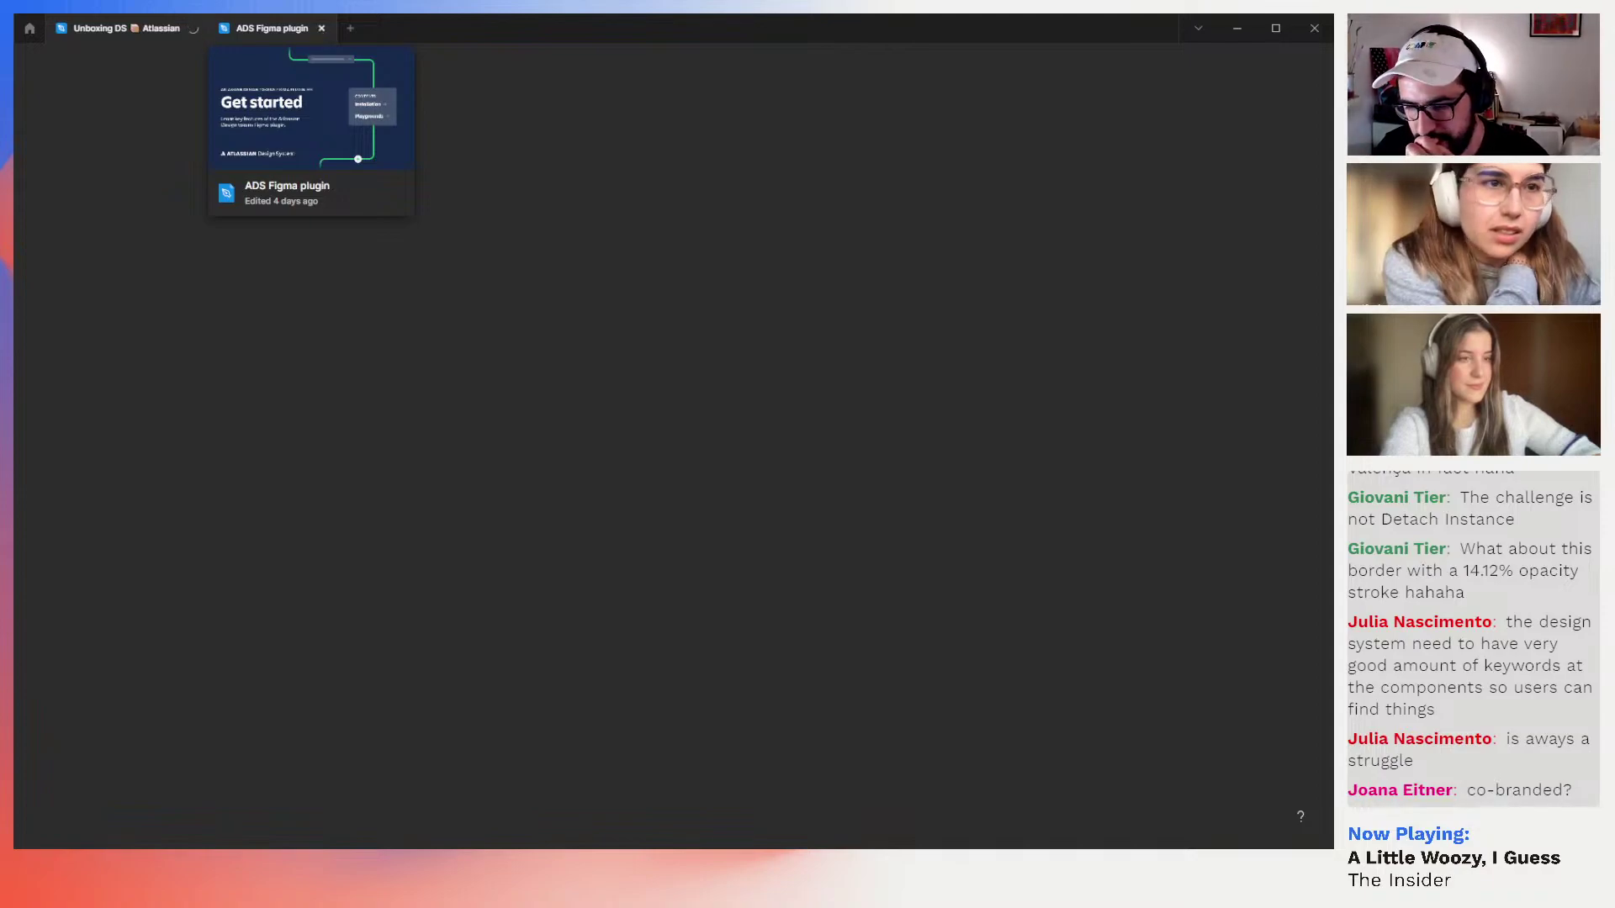
{"action": "left_click", "coordinate": [321, 29]}
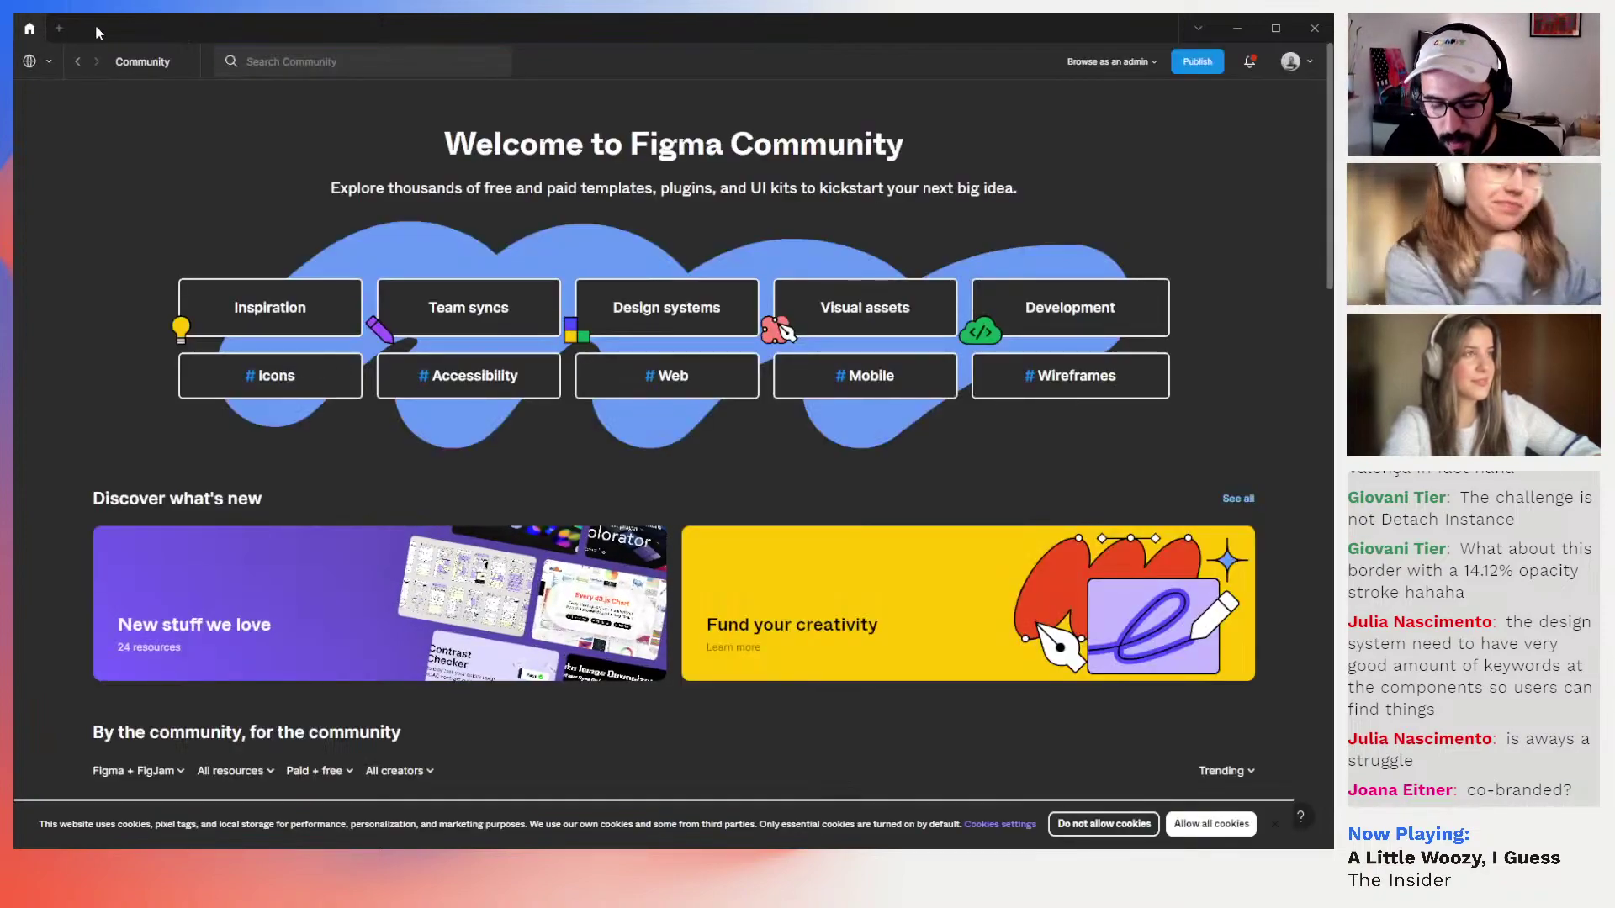
{"action": "key", "text": "ctrl+shift+t"}
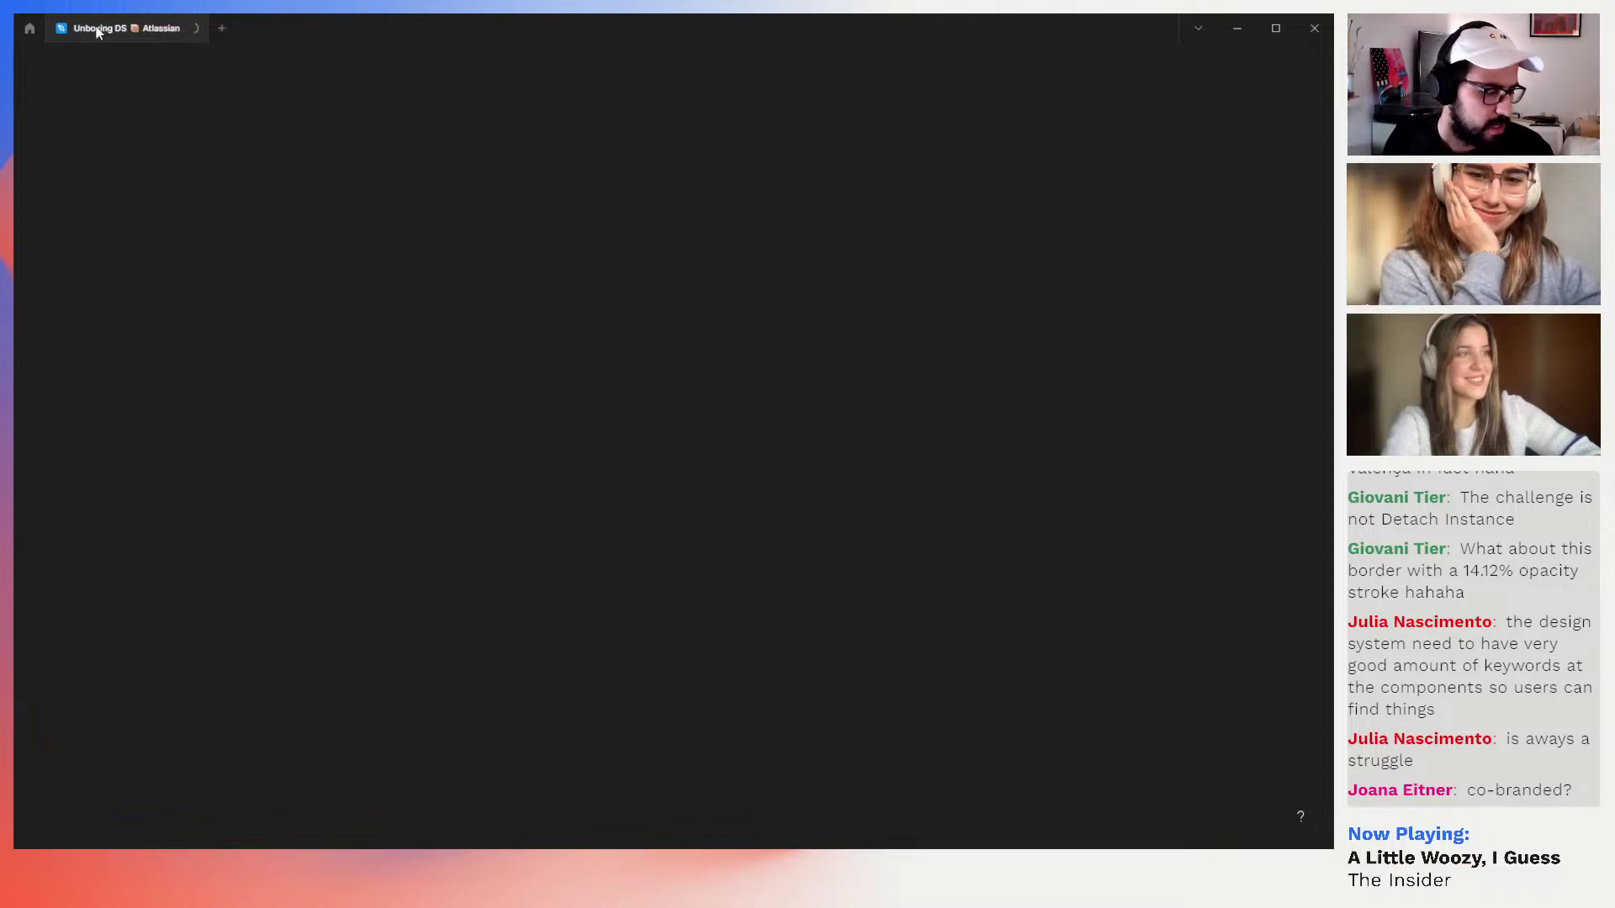
Switch to the browser, open the Atlassian Design System home page, and return to Figma
{"action": "key", "text": "alt+Tab"}
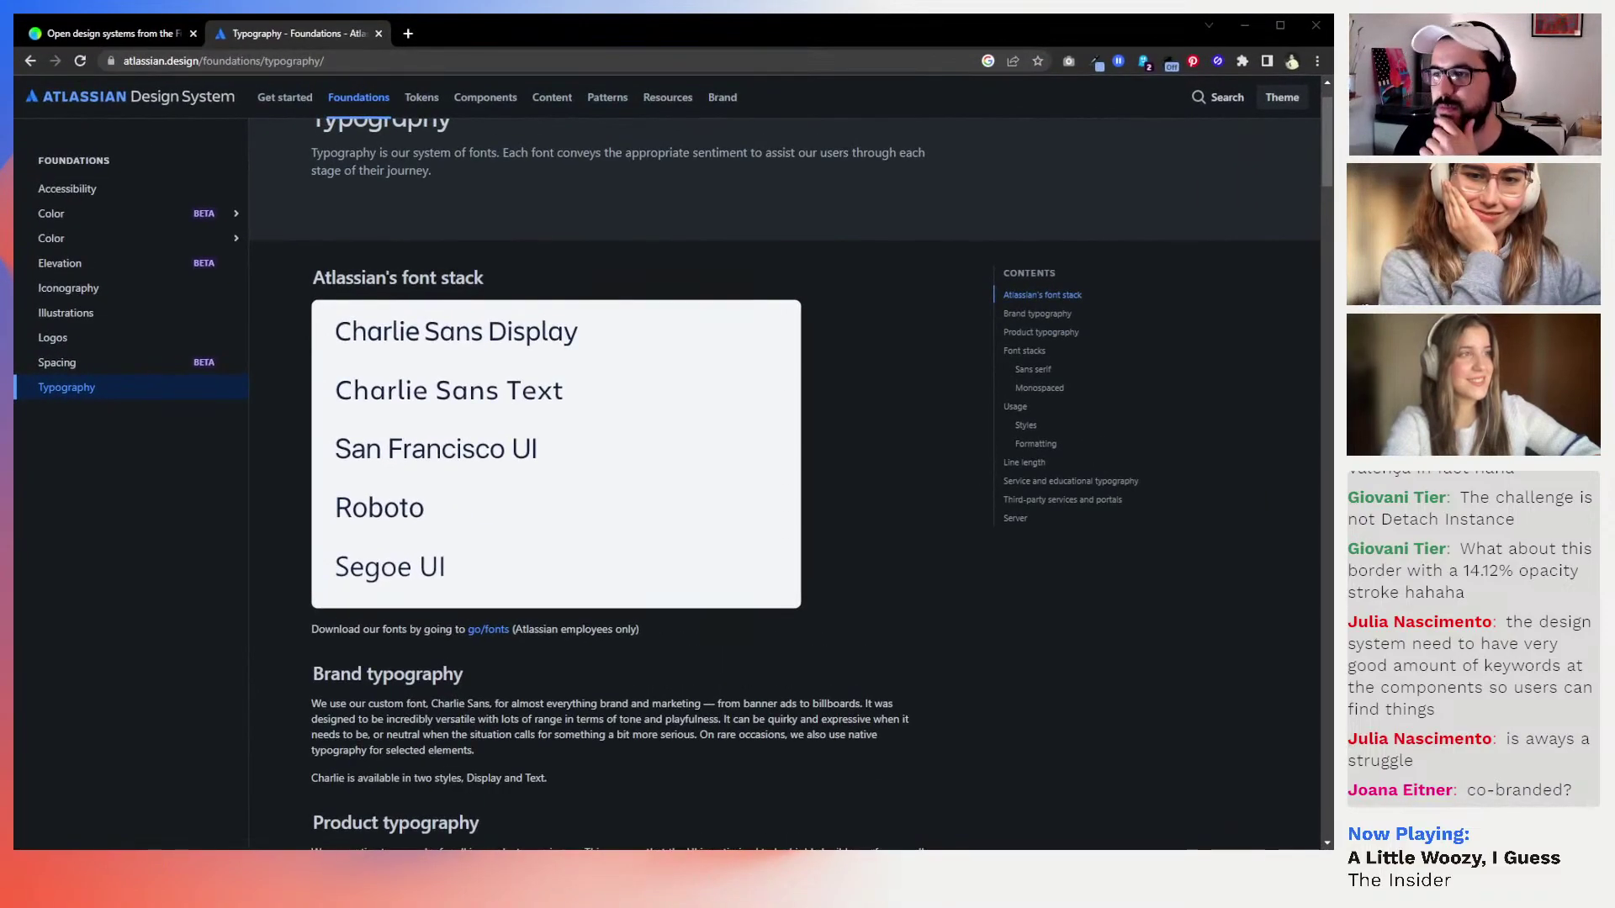
{"action": "left_click", "coordinate": [228, 101]}
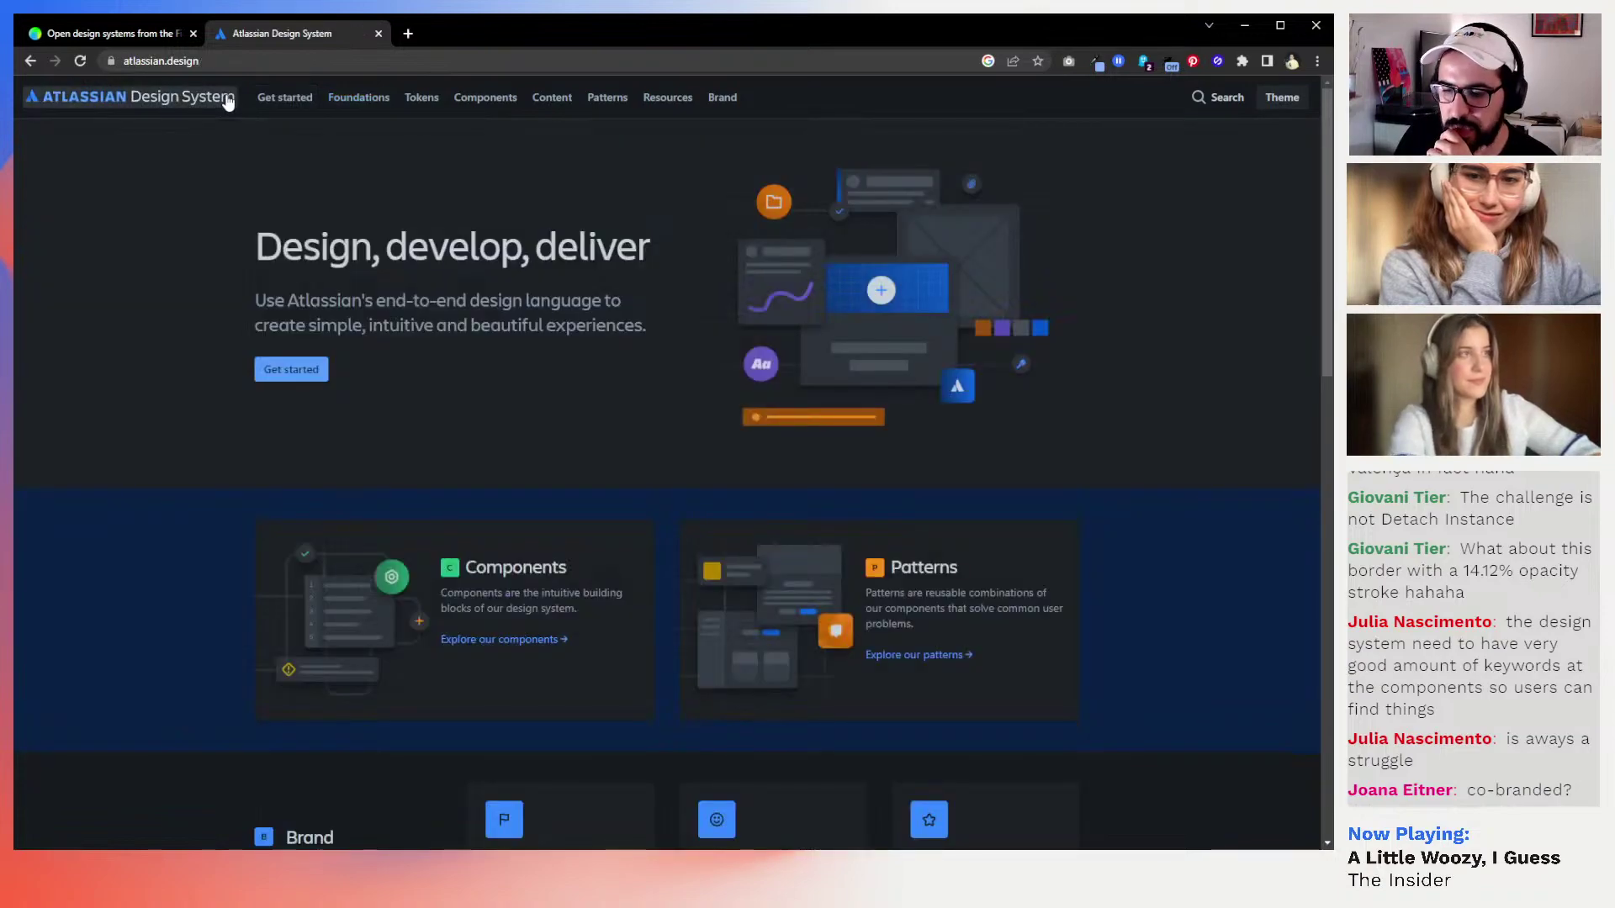
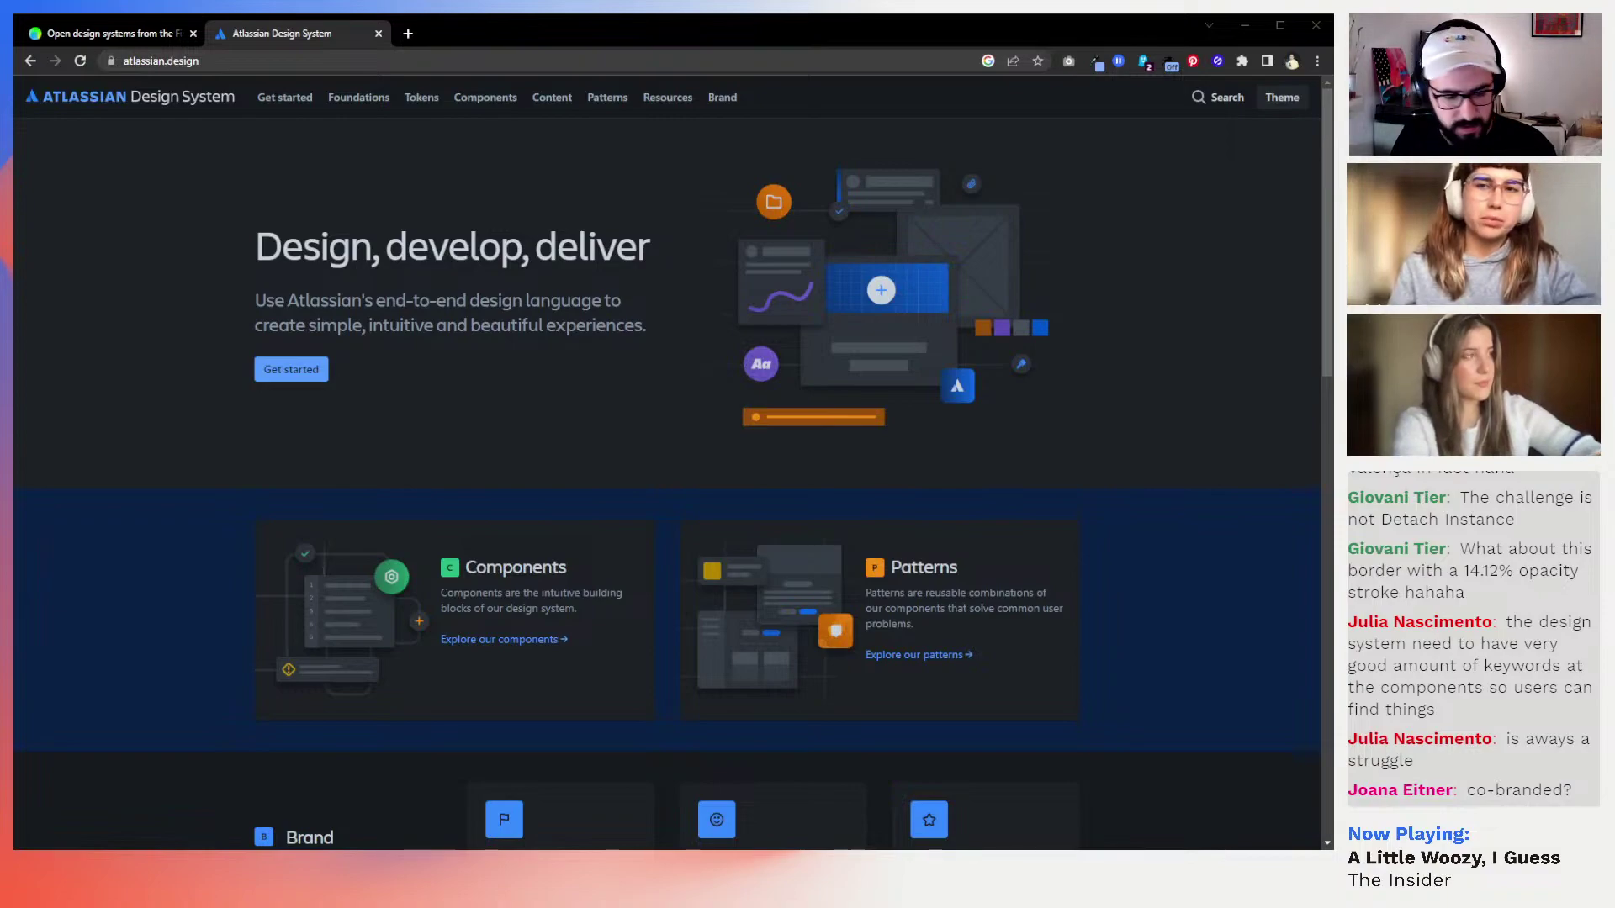
{"action": "key", "text": "alt+Tab"}
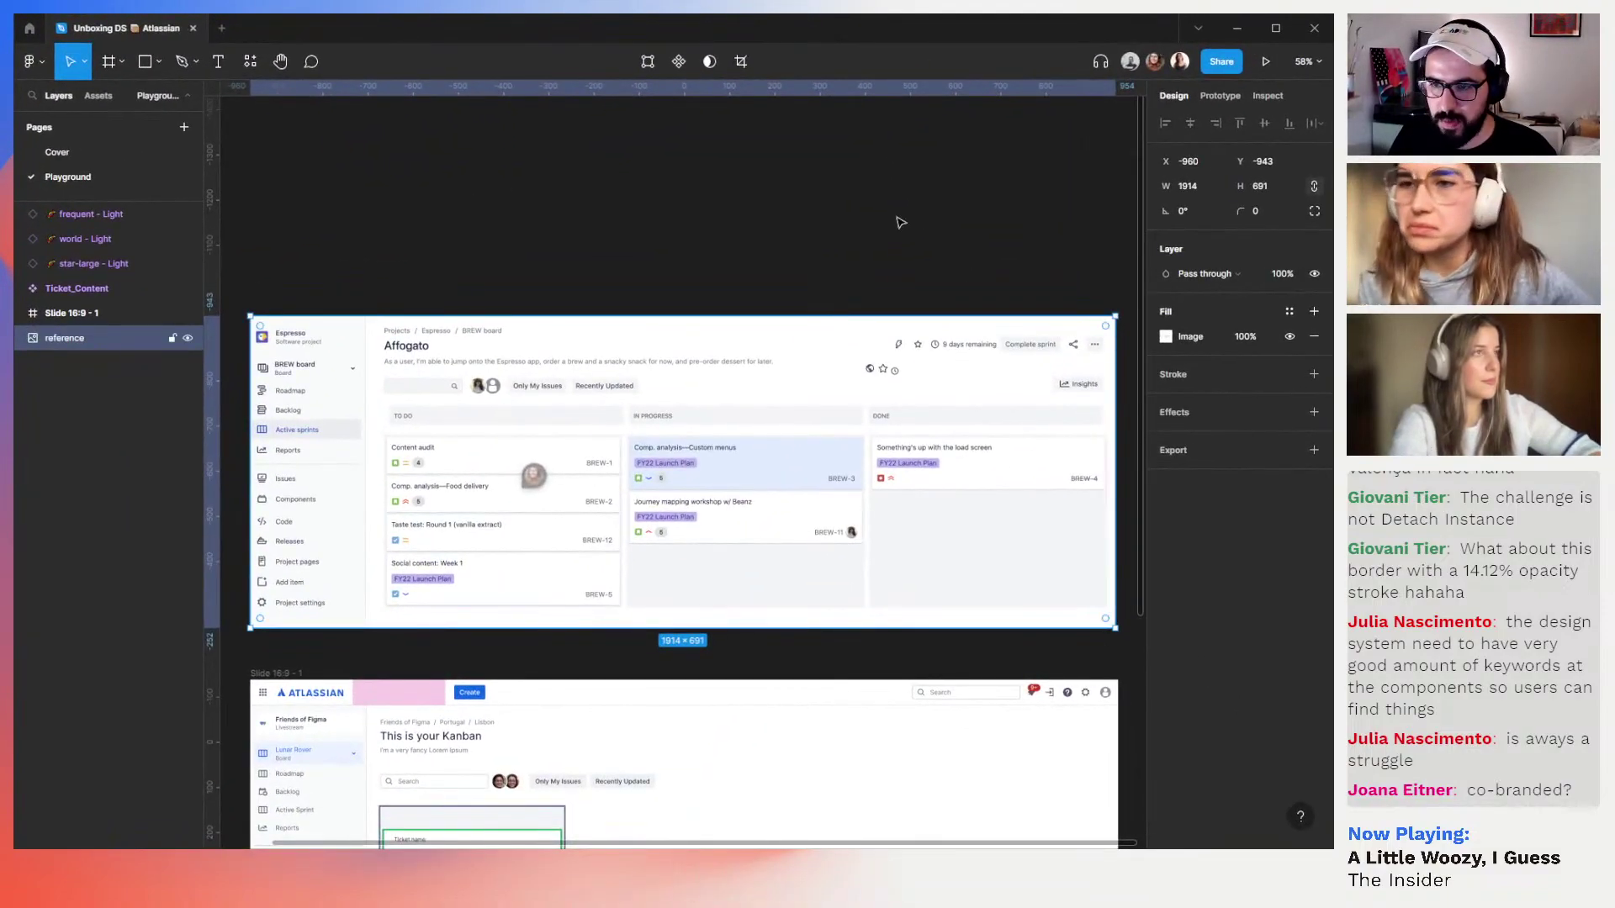
Set the title of the page header component on the slide to "Config Kanban"
{"action": "left_click", "coordinate": [900, 225]}
{"action": "scroll", "coordinate": [721, 566], "scroll_direction": "left", "scroll_amount": 2}
{"action": "scroll", "coordinate": [721, 566], "scroll_direction": "down", "scroll_amount": 4}
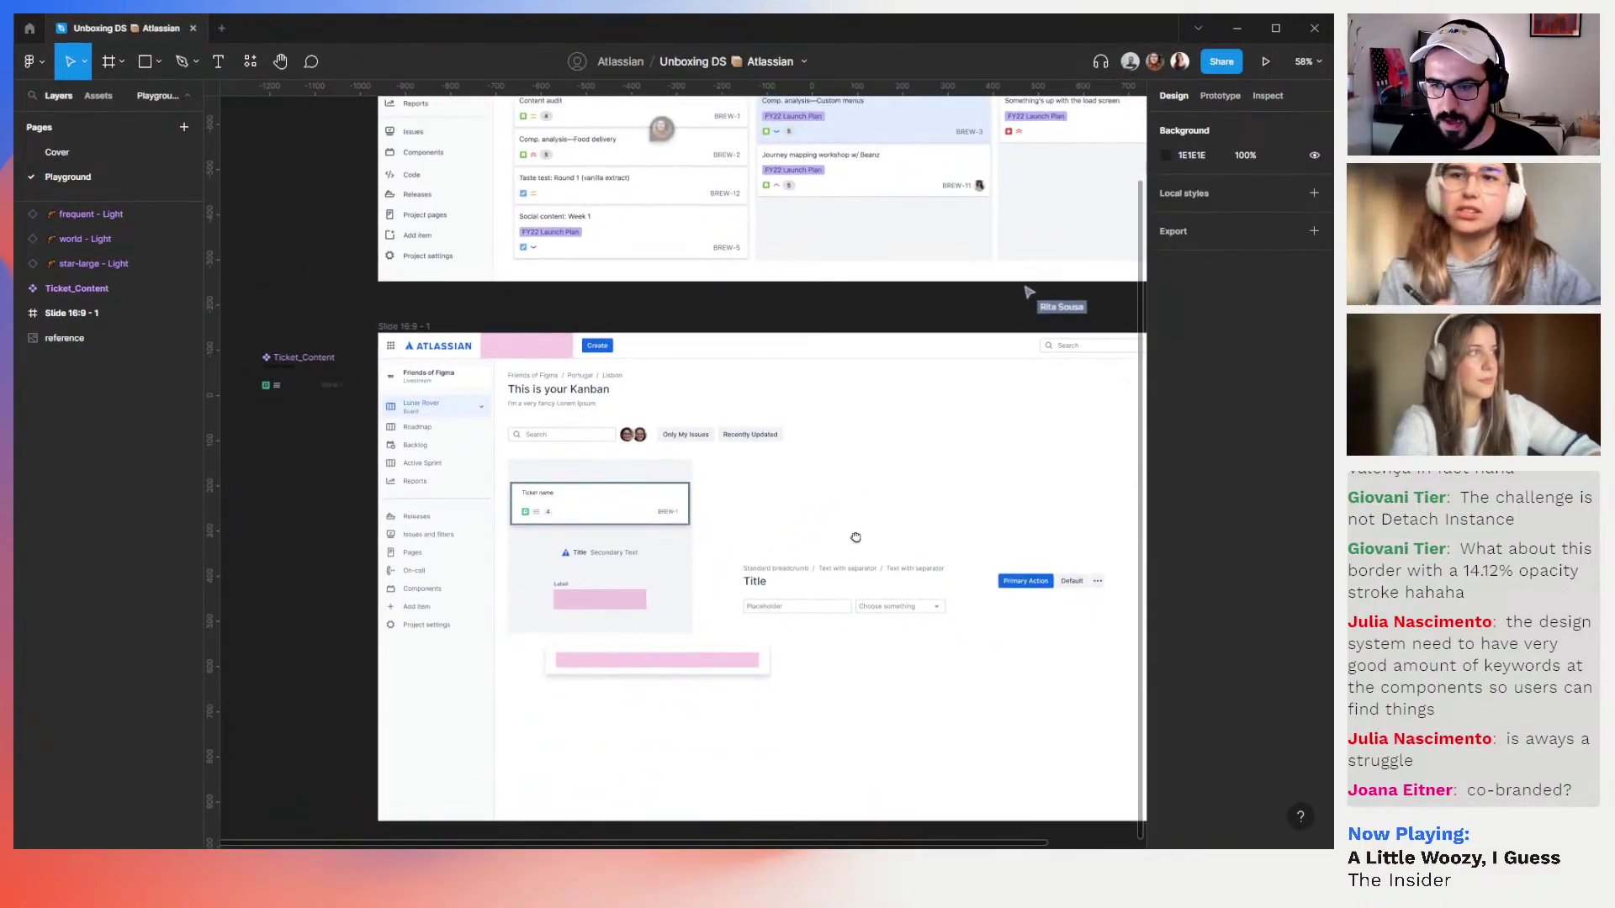
{"action": "scroll", "coordinate": [855, 537], "scroll_direction": "down", "scroll_amount": 2}
{"action": "scroll", "coordinate": [855, 537], "scroll_direction": "right", "scroll_amount": 2}
{"action": "left_click", "coordinate": [812, 515]}
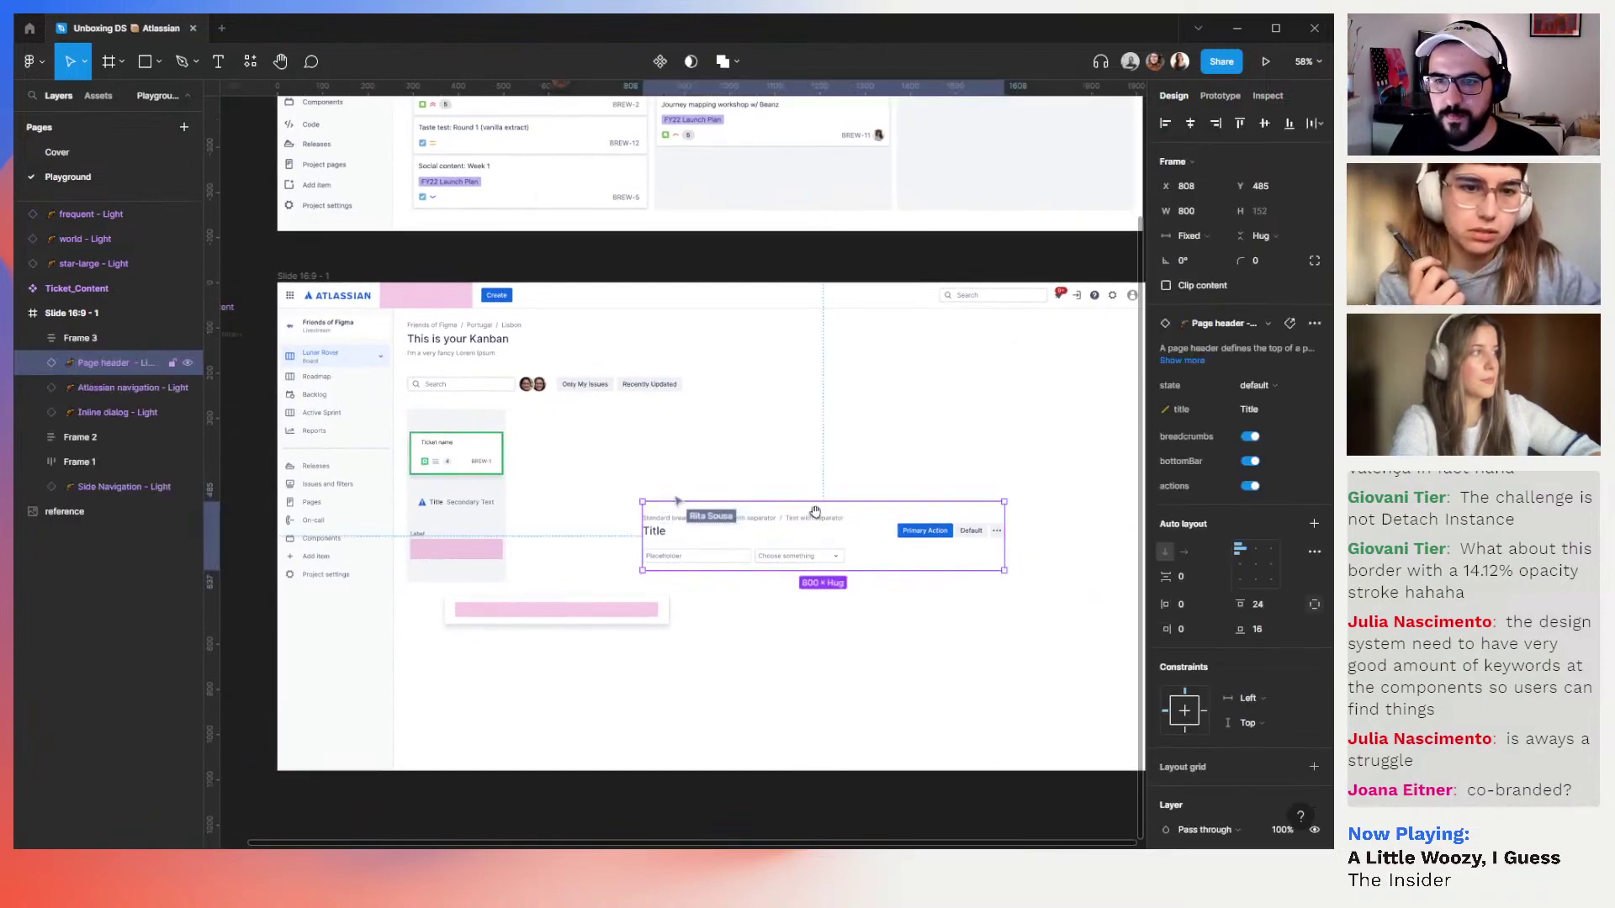
{"action": "scroll", "coordinate": [816, 517], "scroll_direction": "down", "scroll_amount": 2}
{"action": "scroll", "coordinate": [816, 517], "scroll_direction": "right", "scroll_amount": 1}
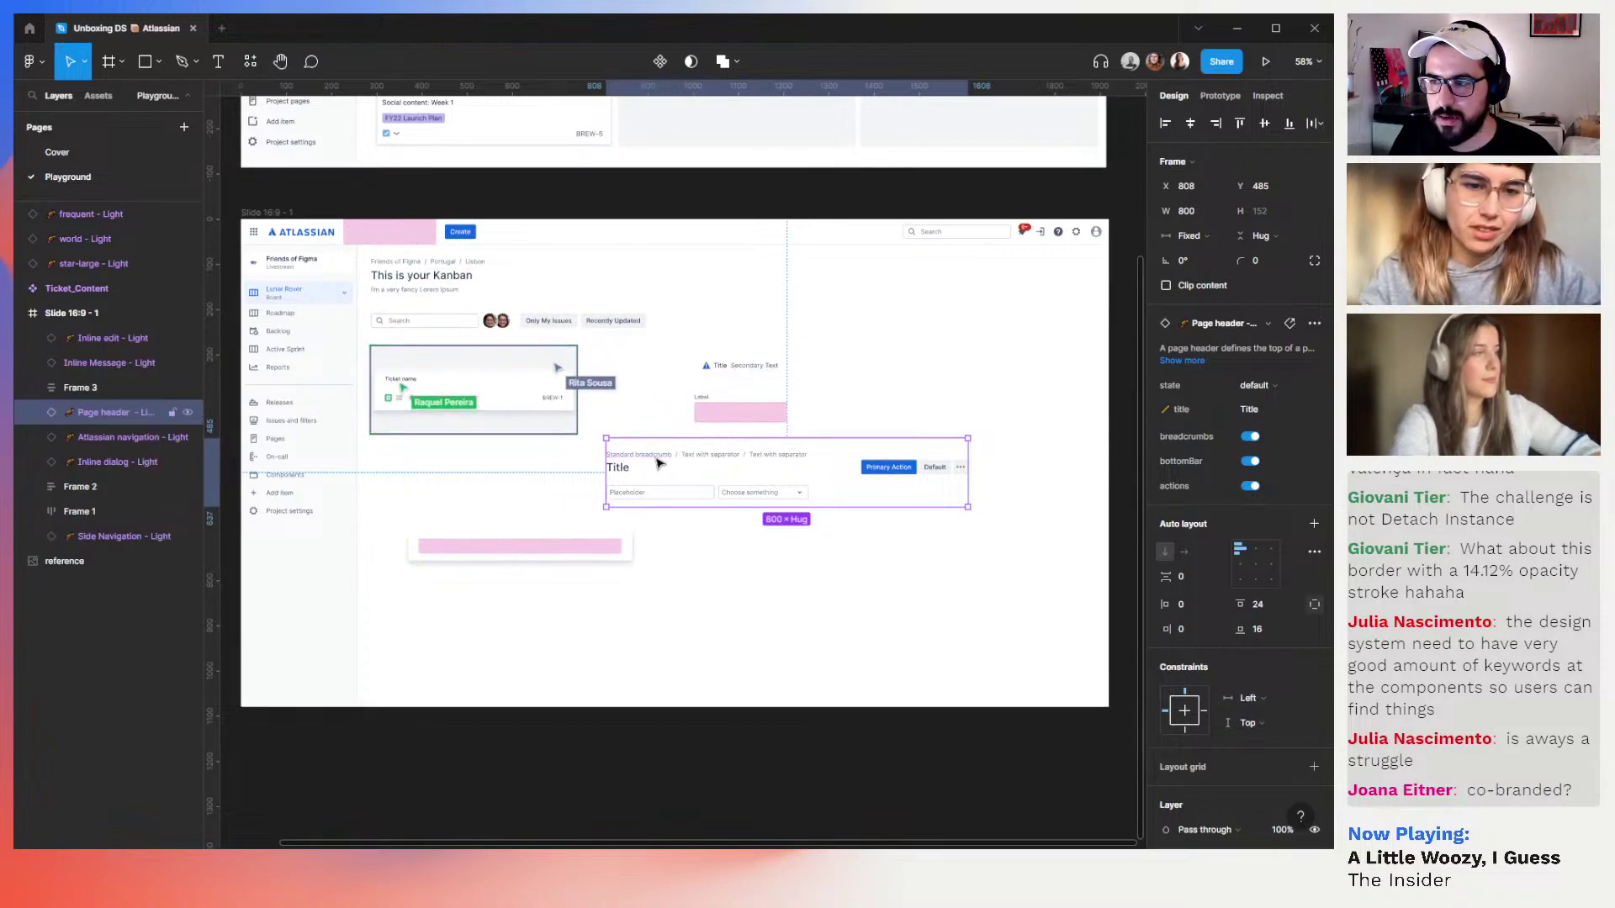
{"action": "left_click", "coordinate": [1283, 410]}
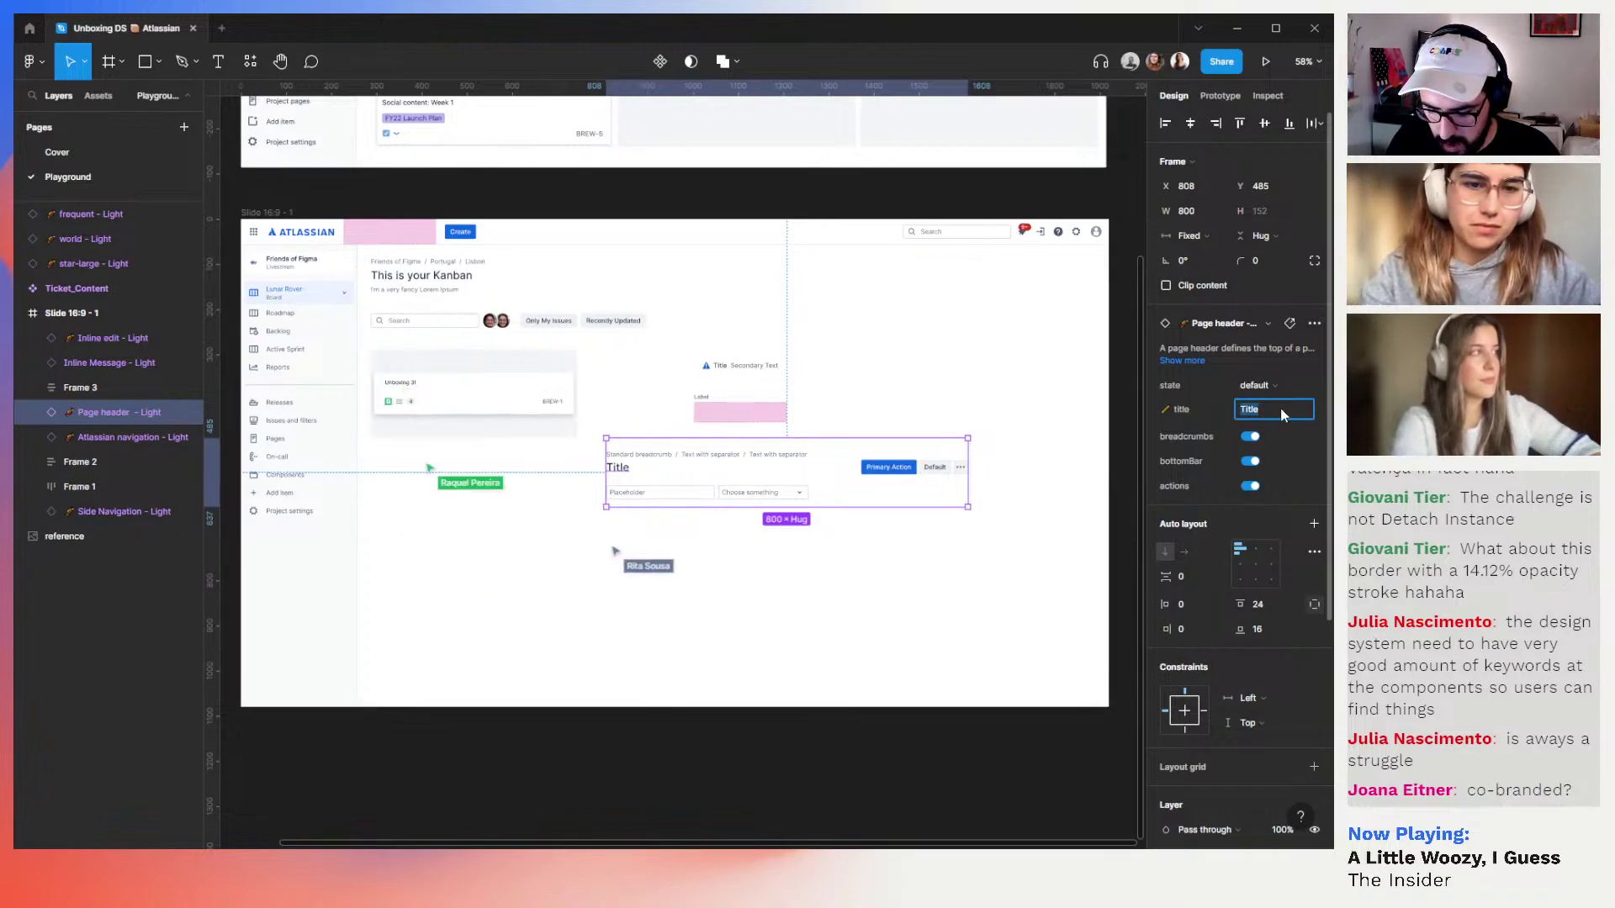
{"action": "type", "text": "Config Kan"}
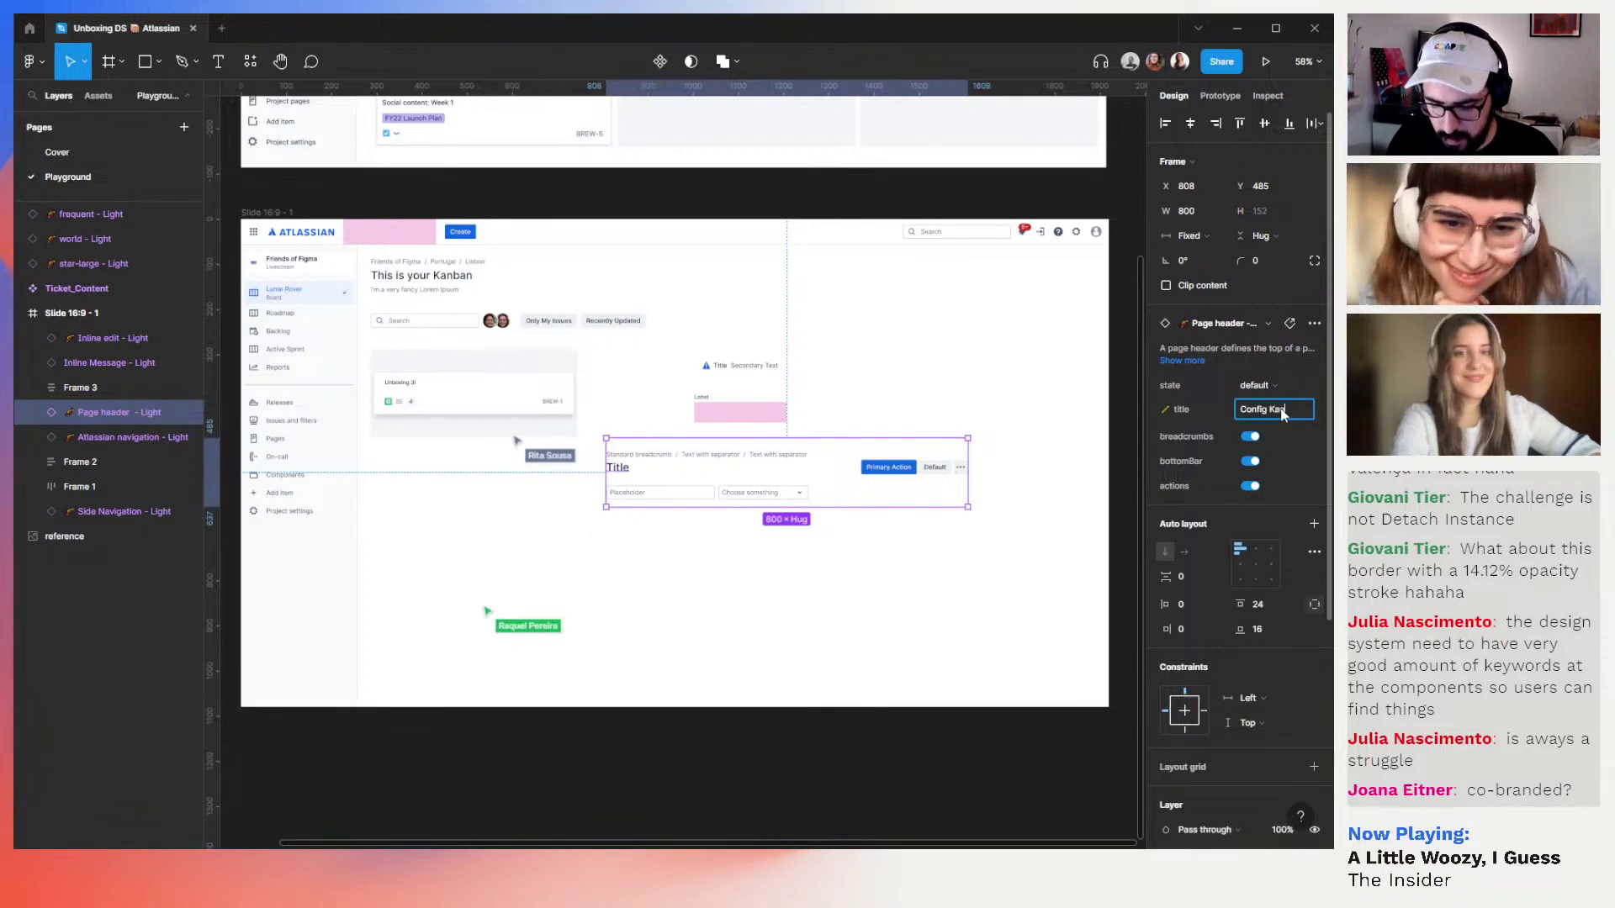
{"action": "type", "text": "ban"}
{"action": "key", "text": "Tab"}
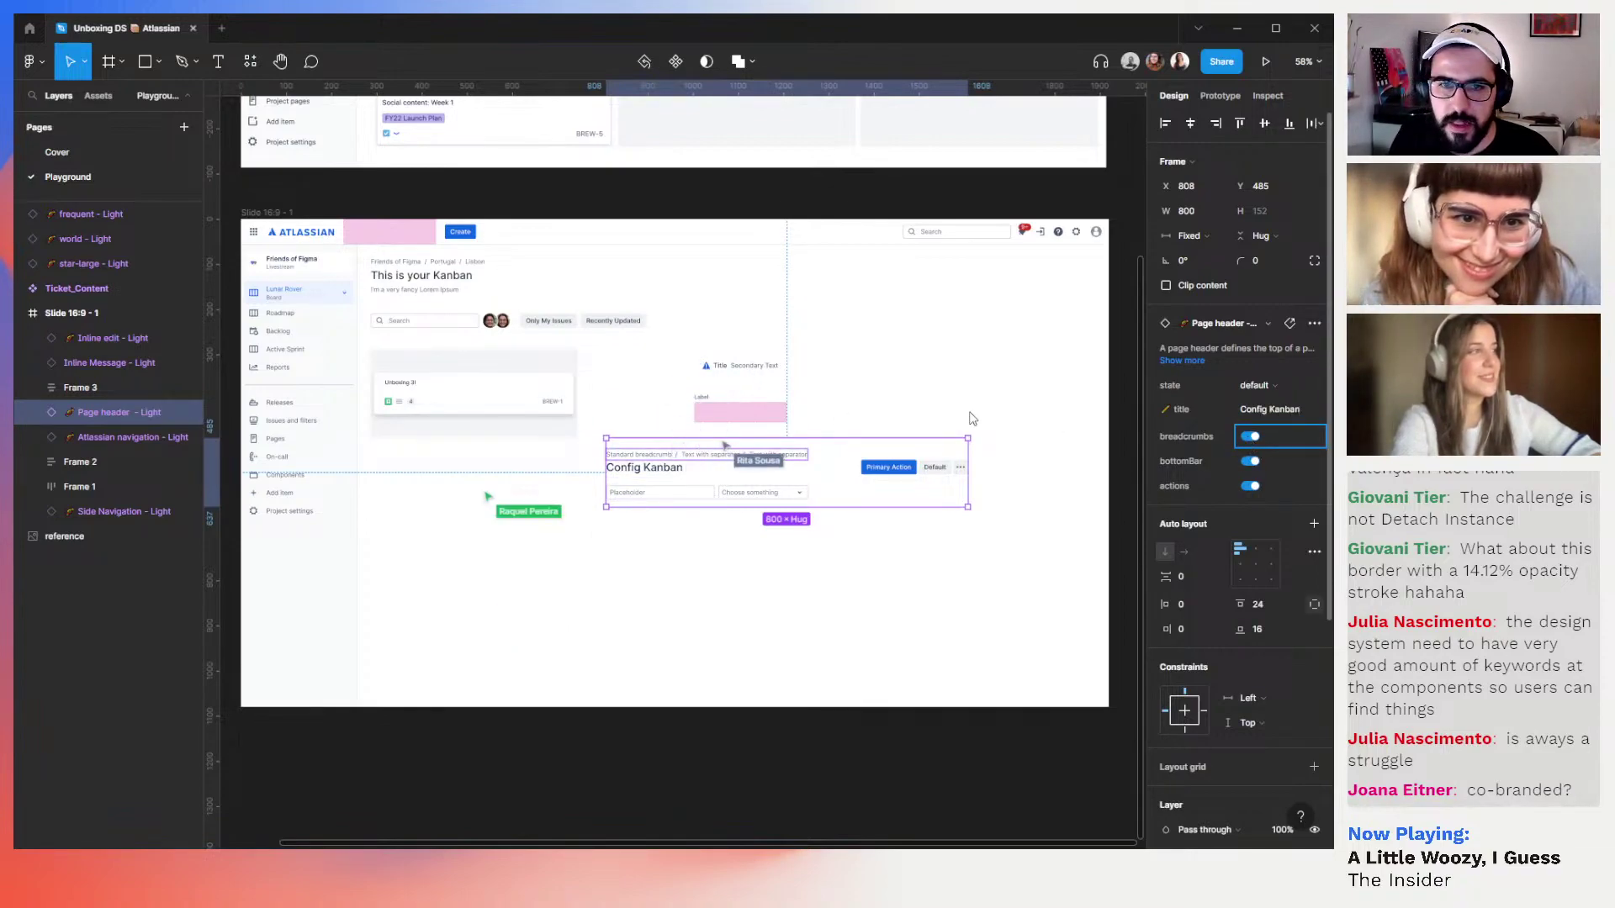
Copy the texts "Friends of Figma" and "Portugal" from the existing breadcrumbs into the page header's first two breadcrumbs
{"action": "left_click", "coordinate": [402, 268], "text": "ctrl"}
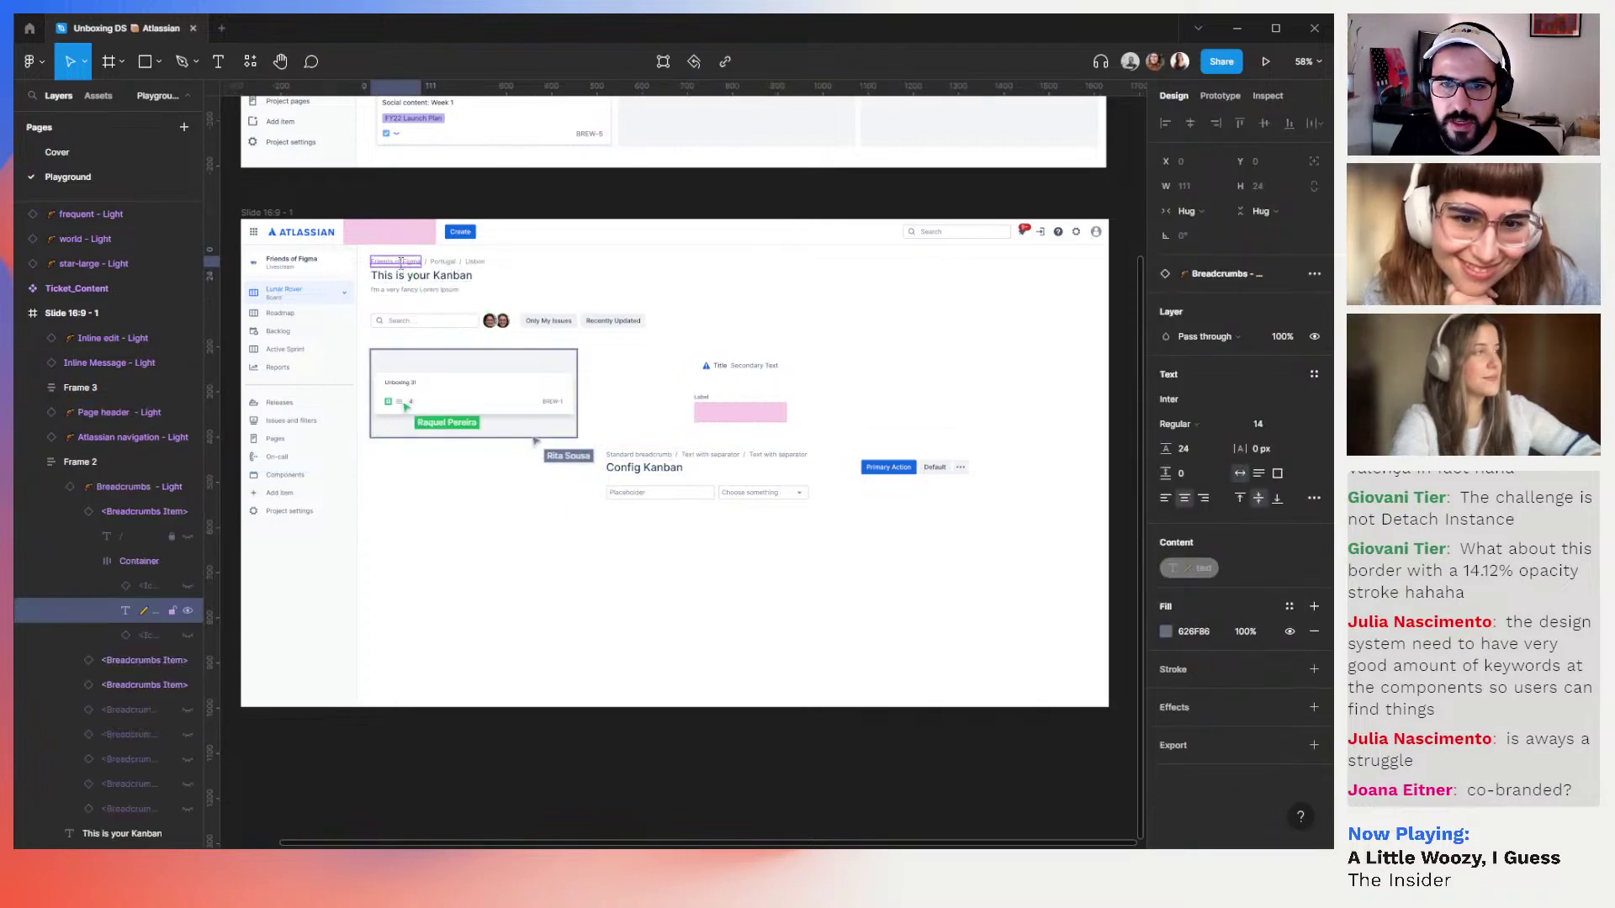
{"action": "left_click", "coordinate": [631, 454], "text": "ctrl"}
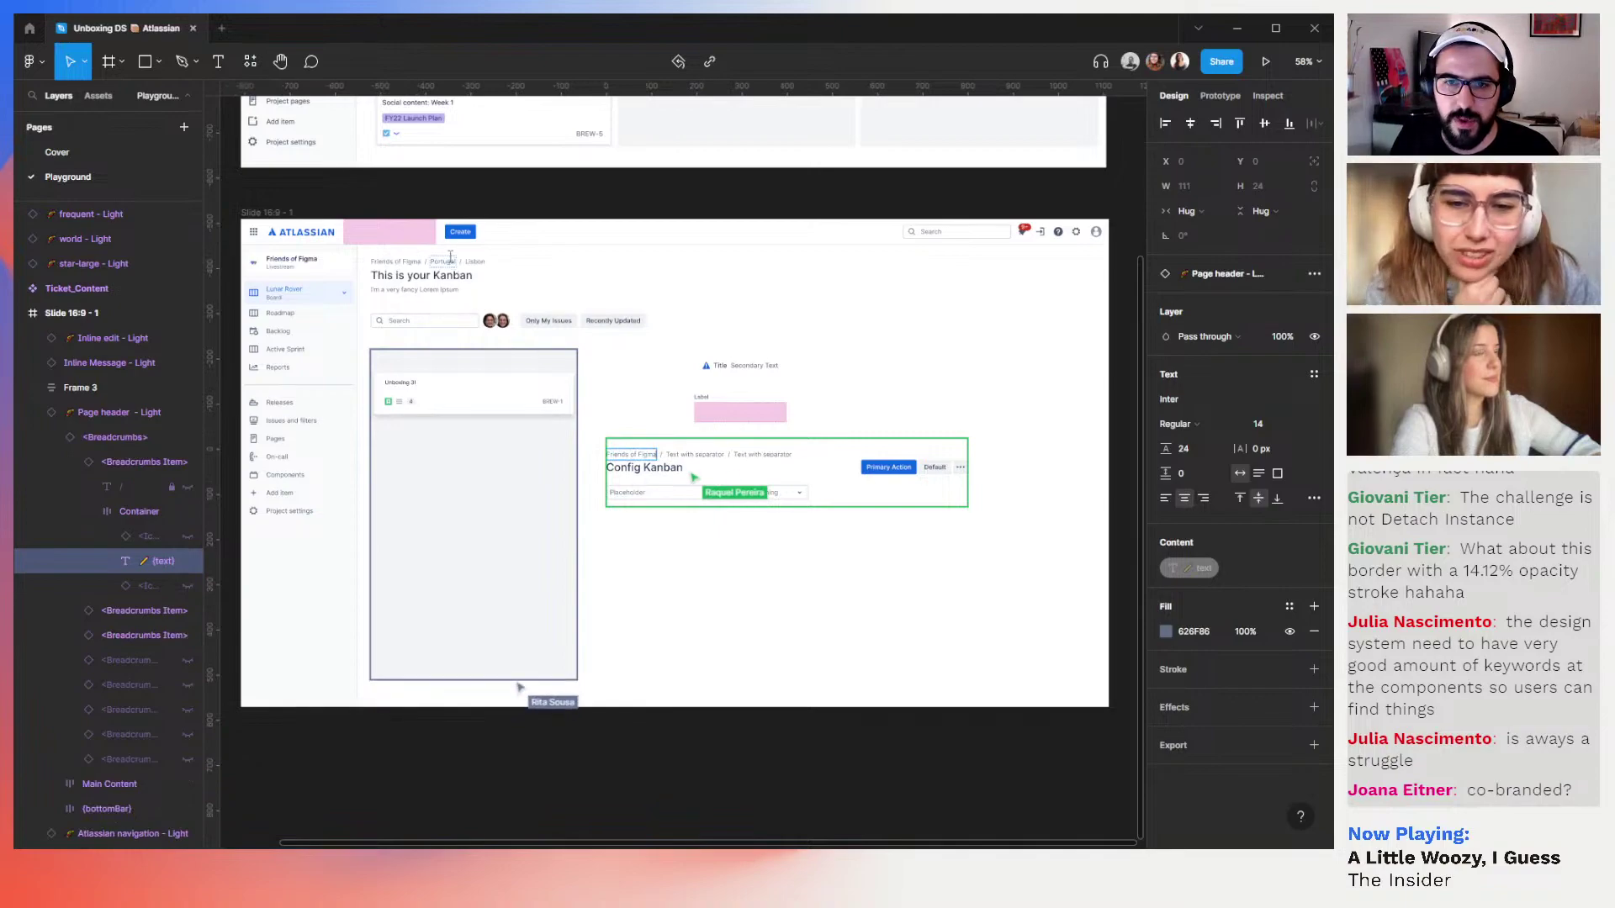
{"action": "left_click", "coordinate": [445, 262], "text": "ctrl"}
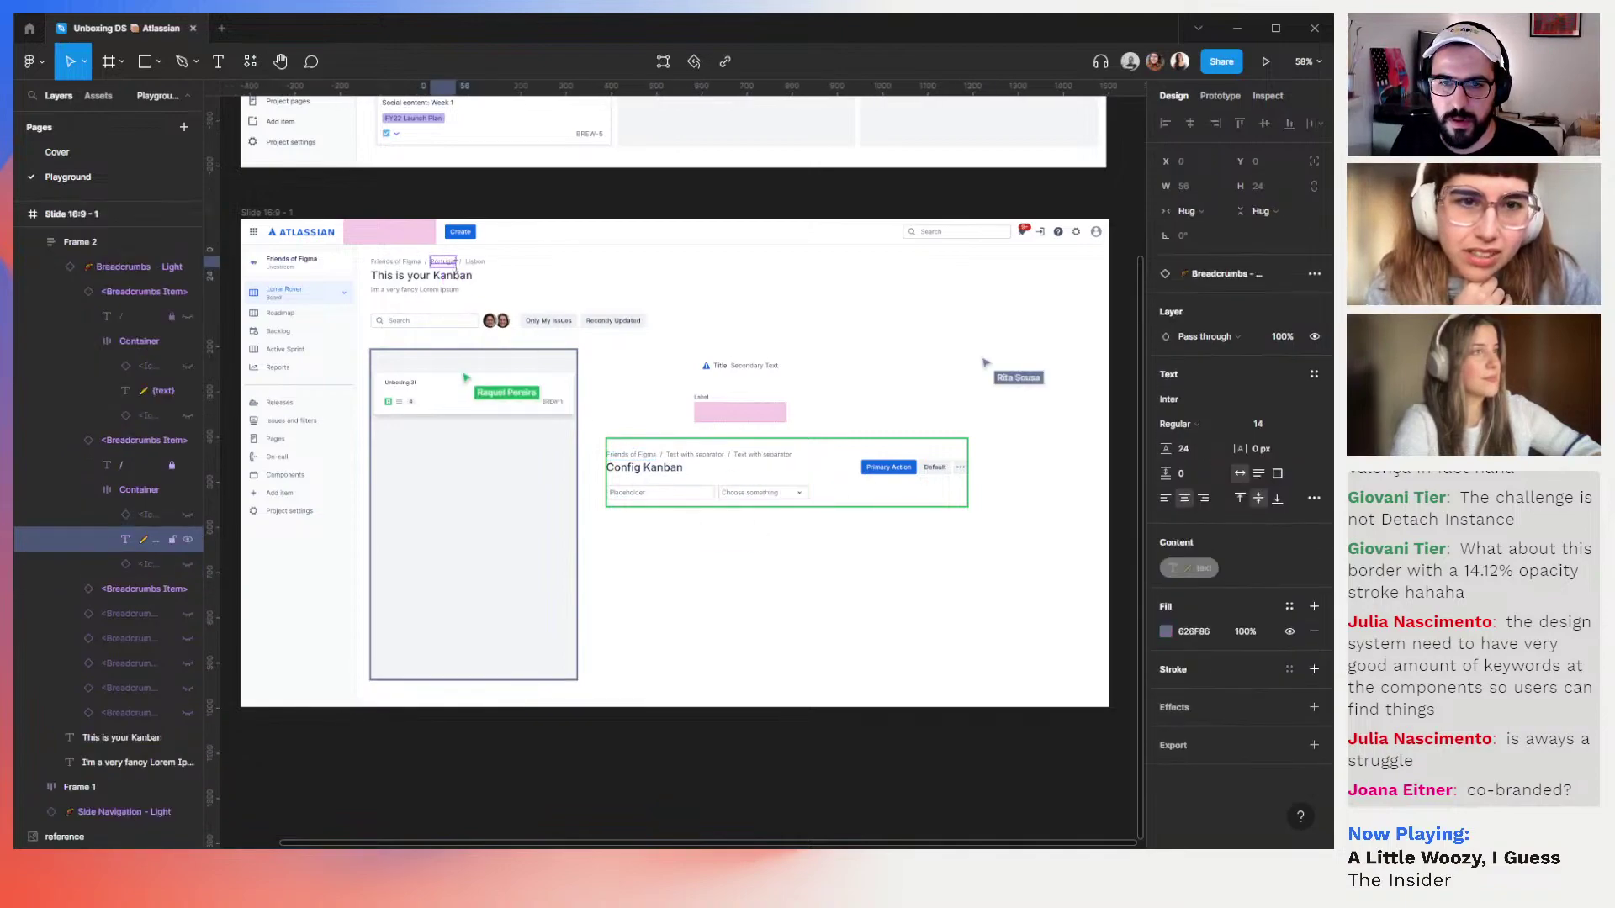
{"action": "key", "text": "Return"}
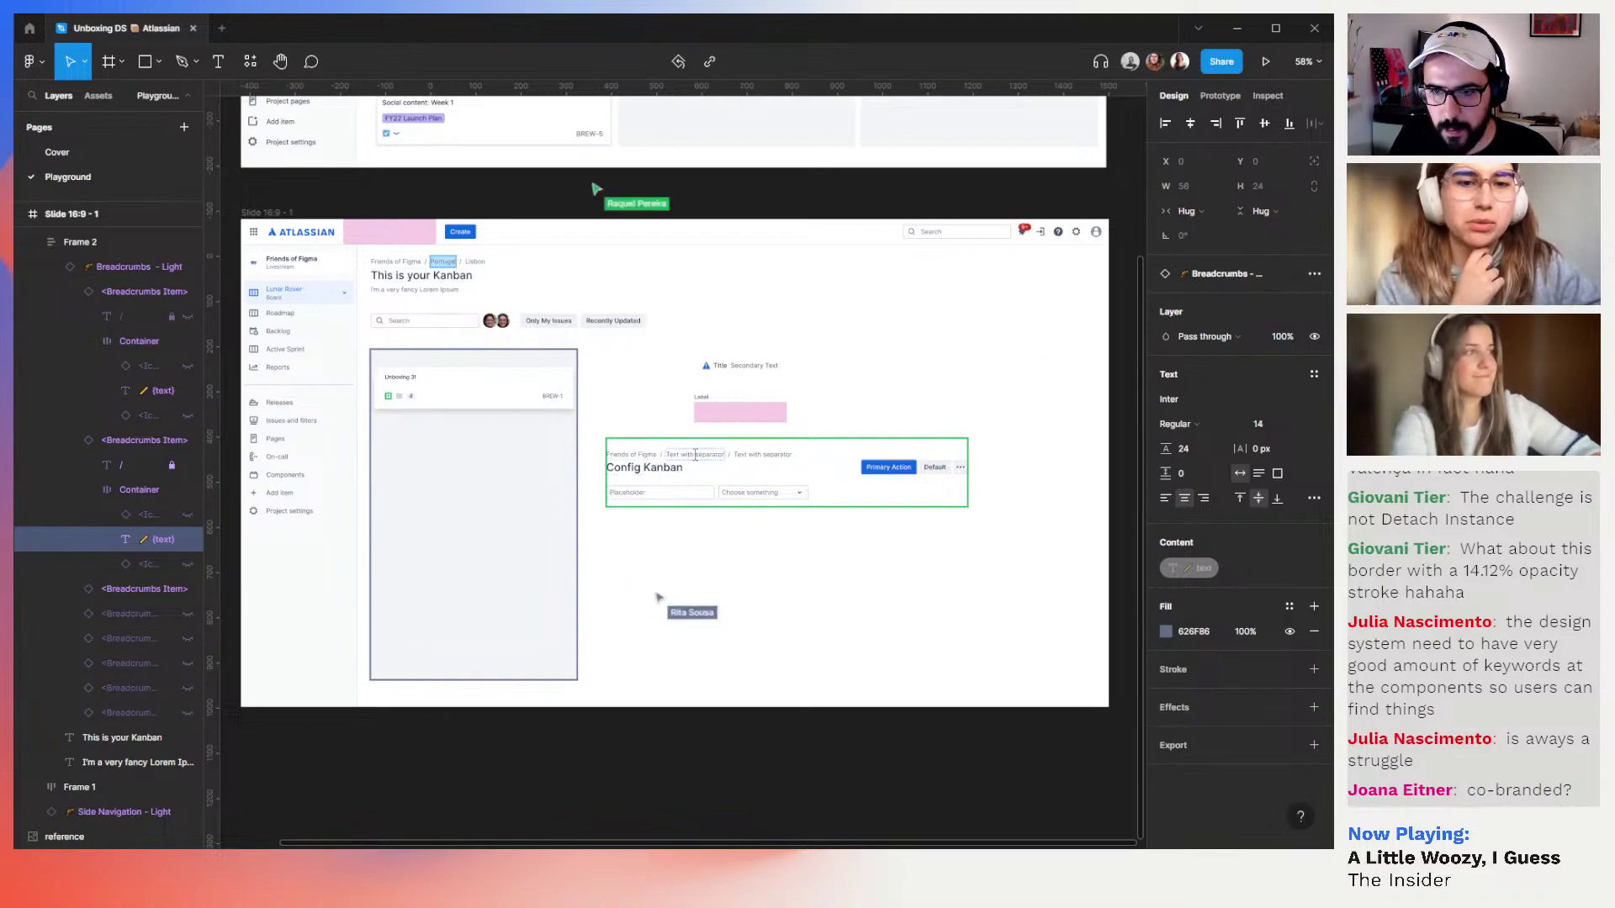
Copy "Lisbon" into the page header's third breadcrumb and move the header to X 1039, Y 120, above the board columns
{"action": "left_click", "coordinate": [475, 261], "text": "ctrl"}
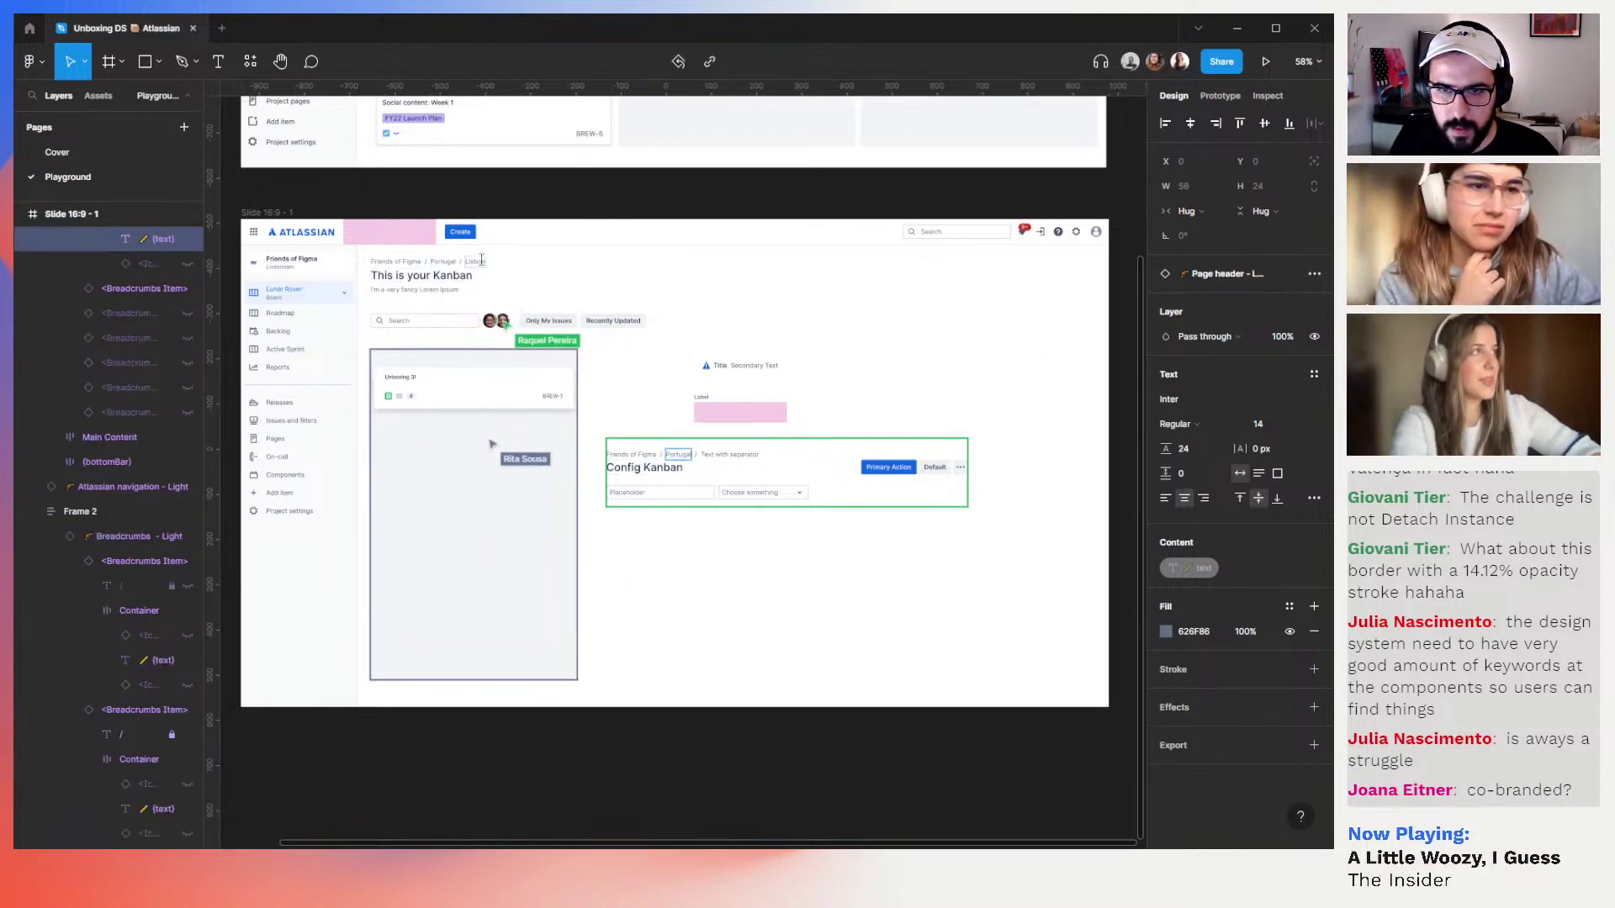
{"action": "left_click", "coordinate": [479, 260]}
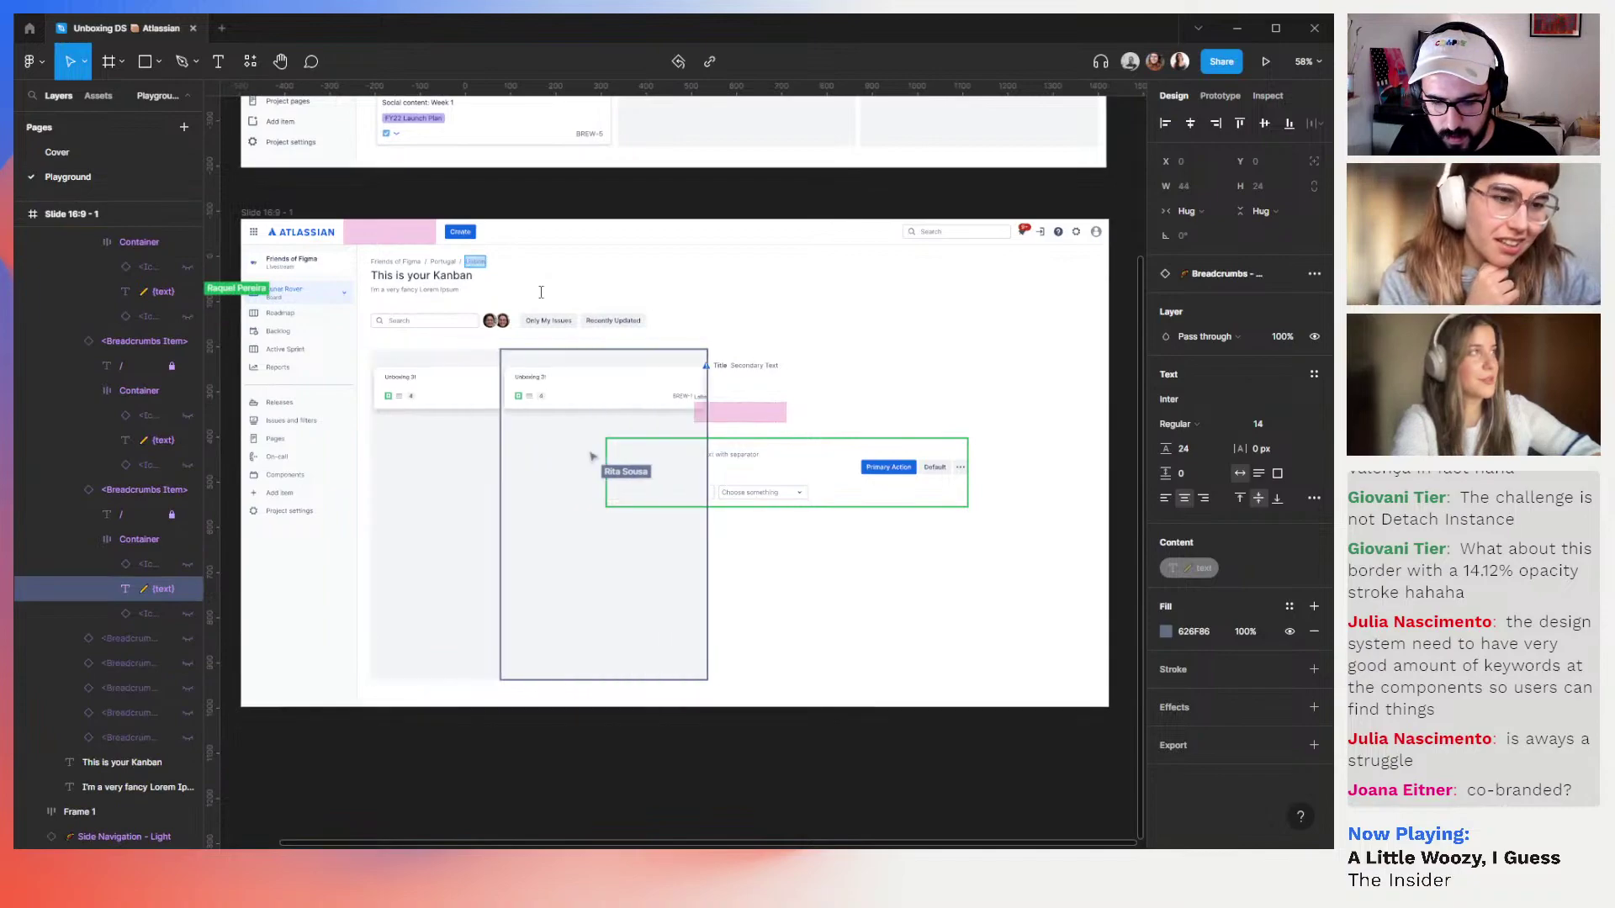
{"action": "key", "text": "Escape"}
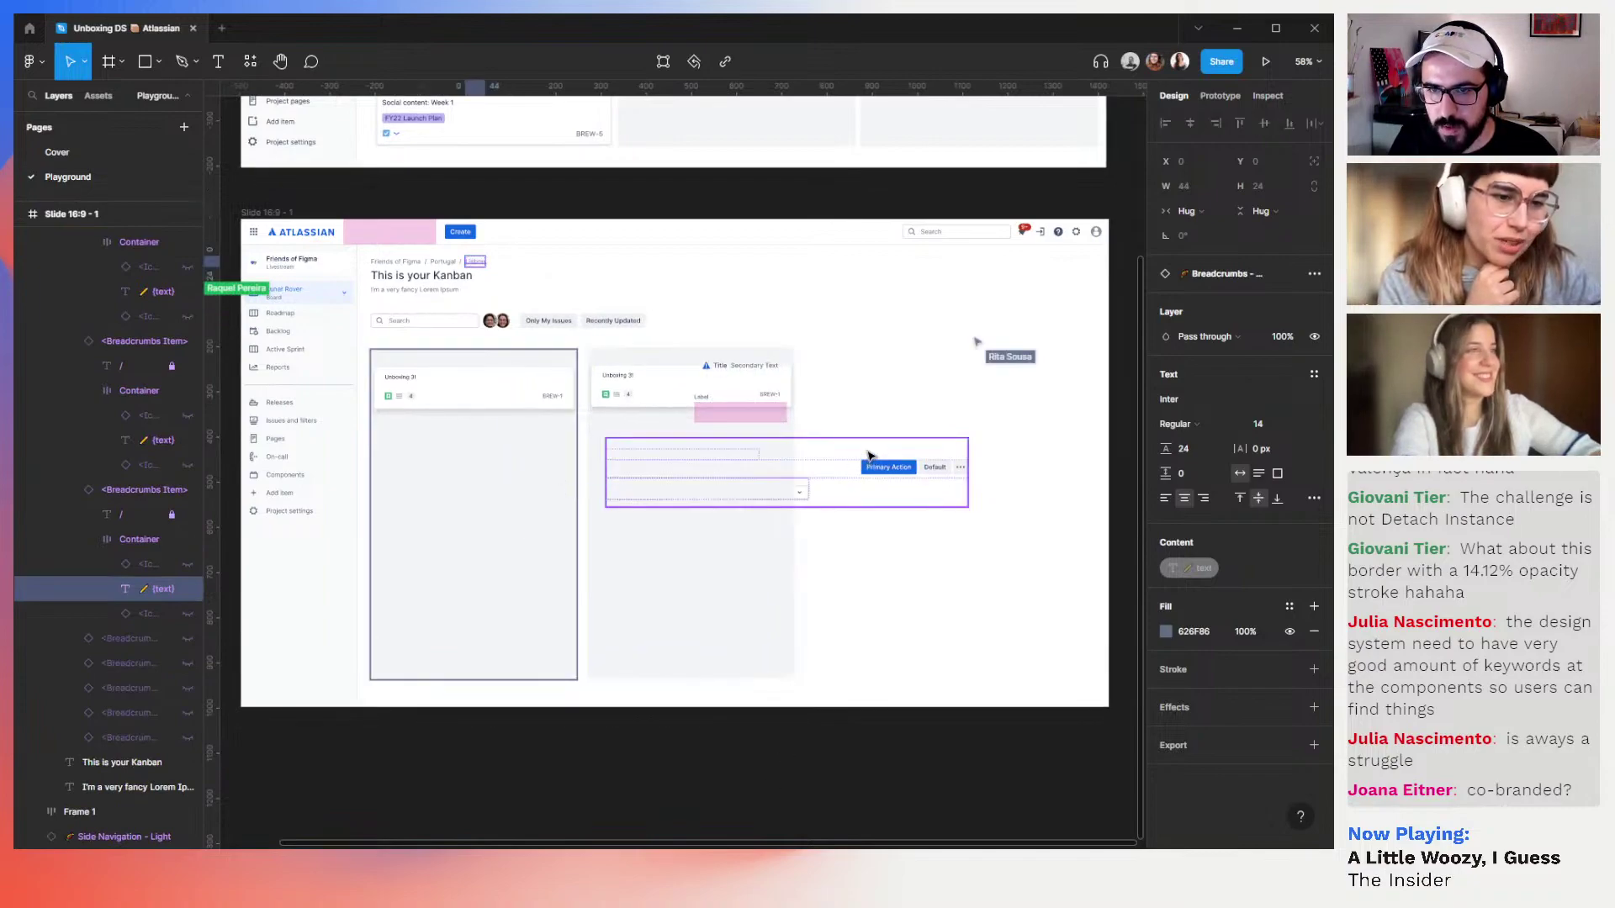
{"action": "key", "text": "Escape"}
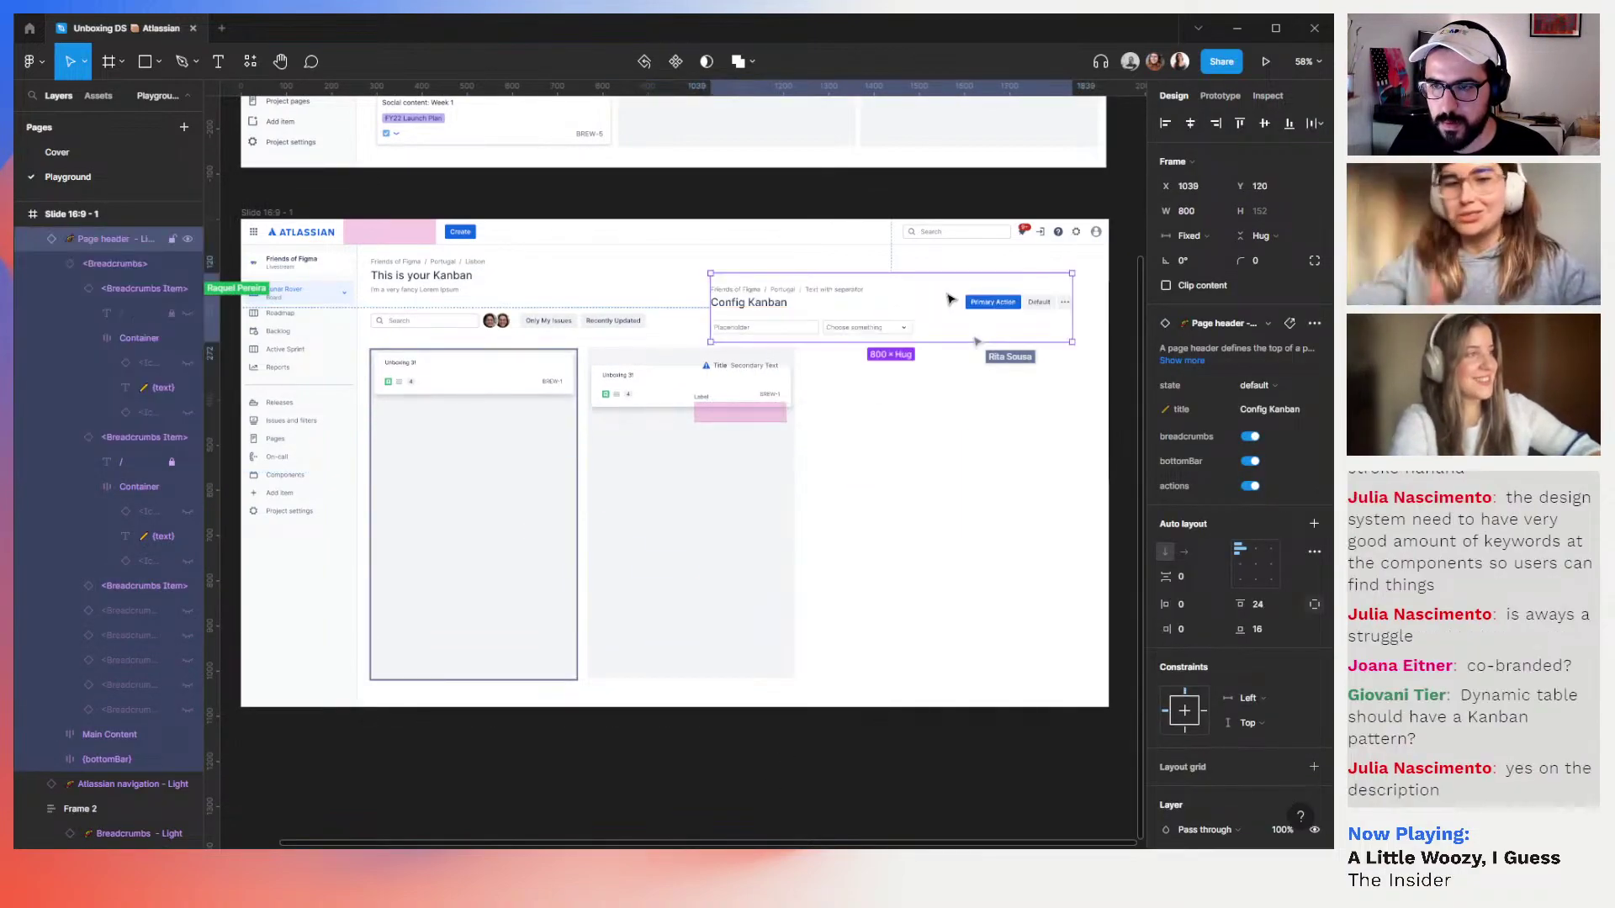
{"action": "left_click", "coordinate": [838, 288]}
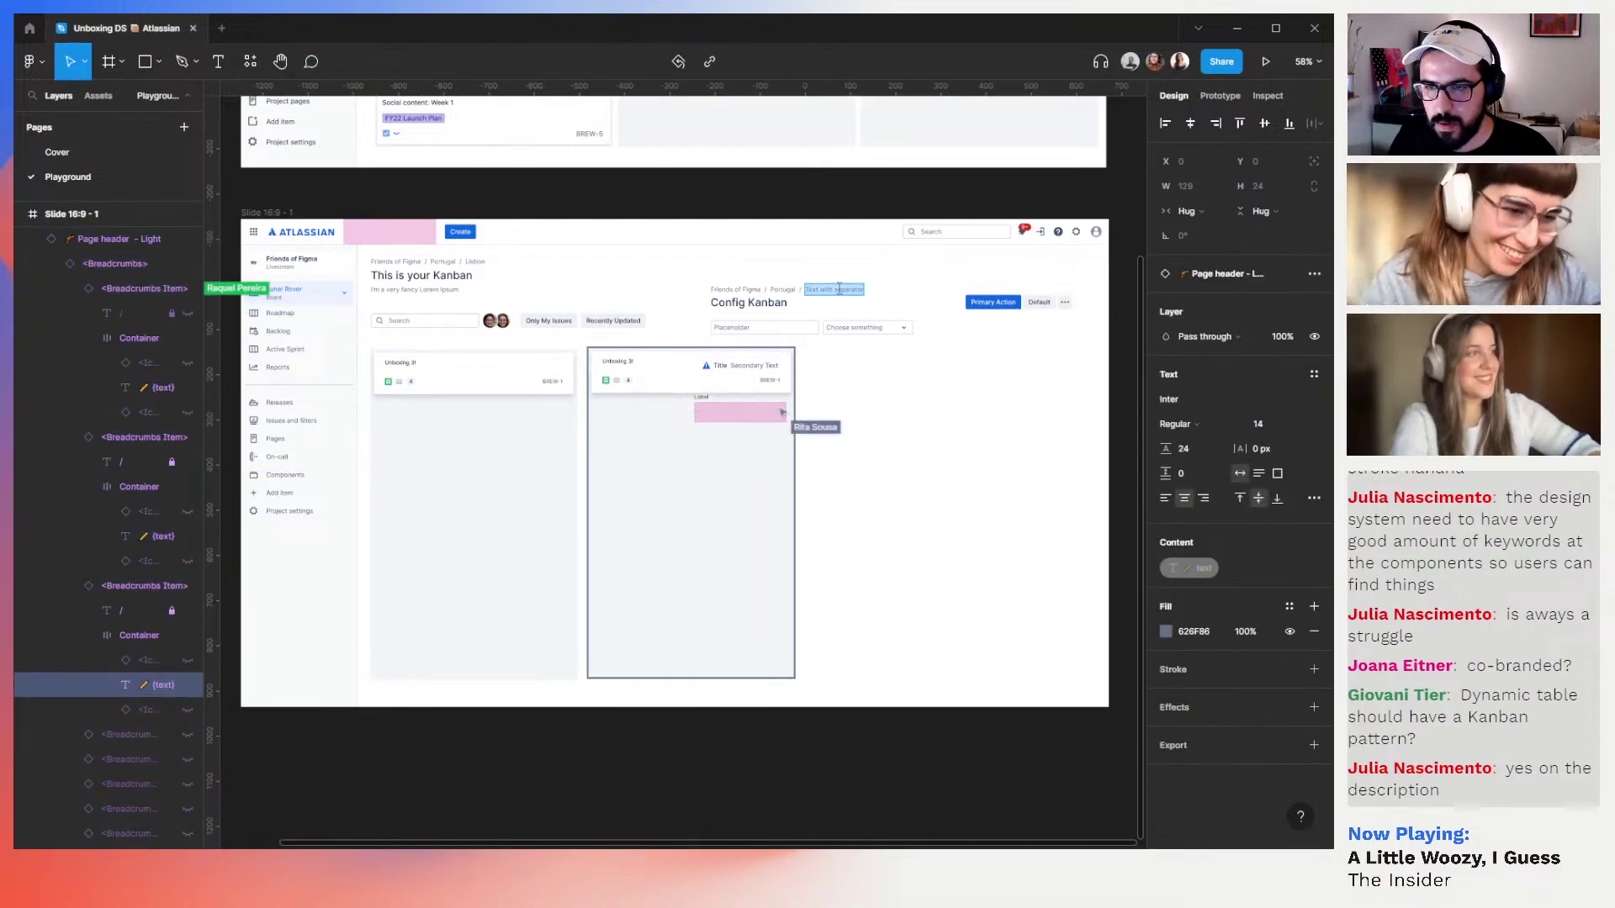
{"action": "left_click", "coordinate": [766, 318]}
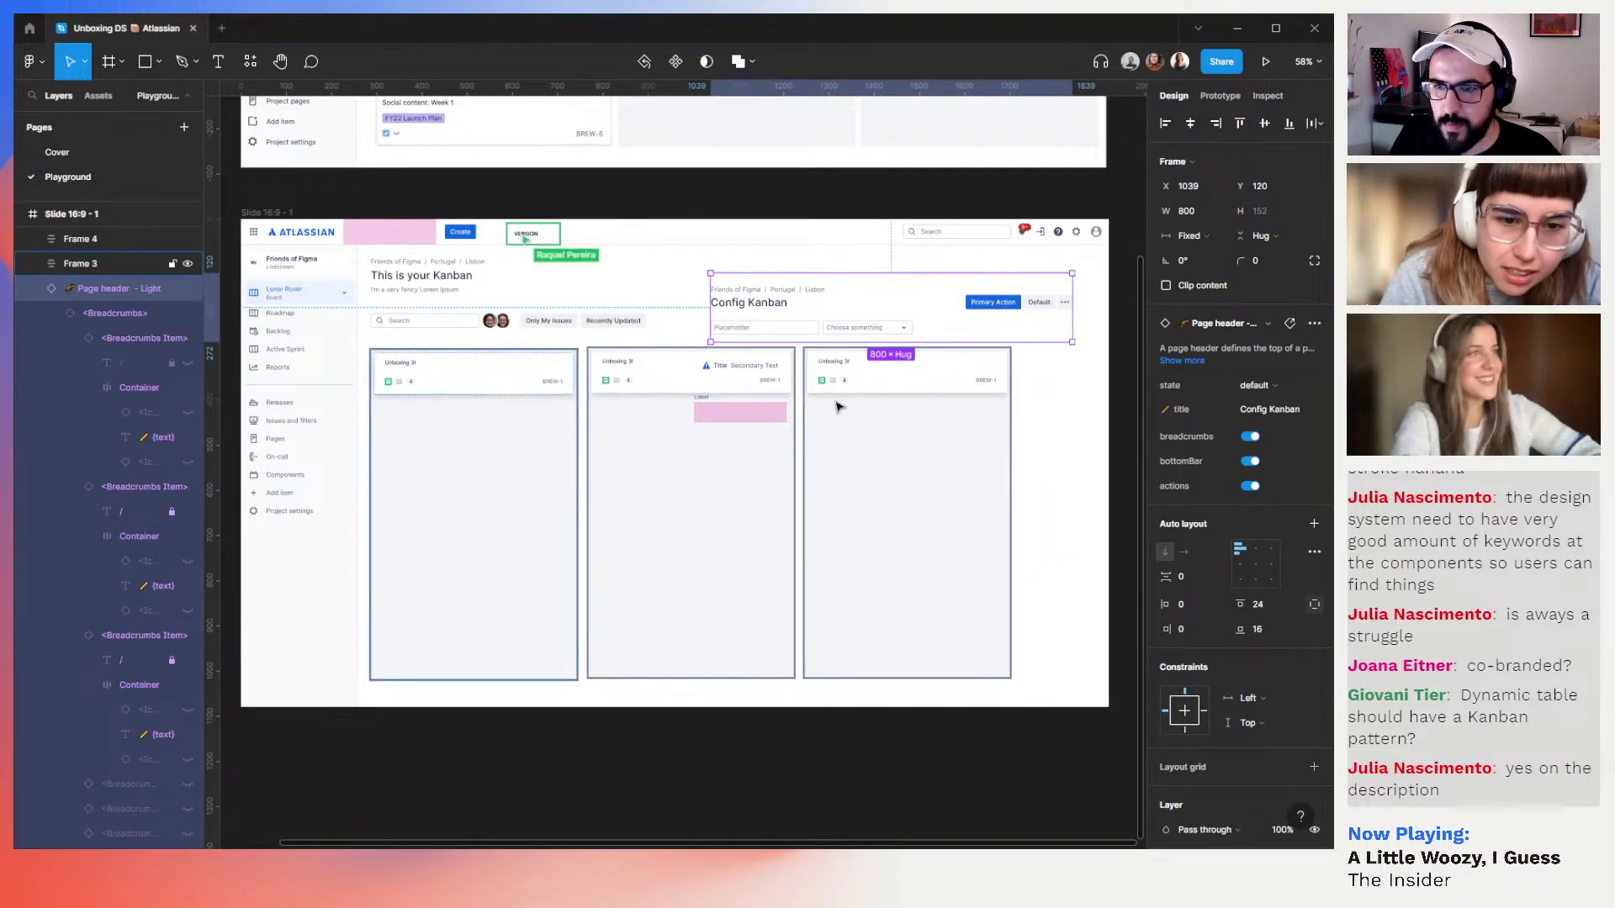
Check the page header's state options and move the header to X 952, Y 108
{"action": "left_click", "coordinate": [872, 403]}
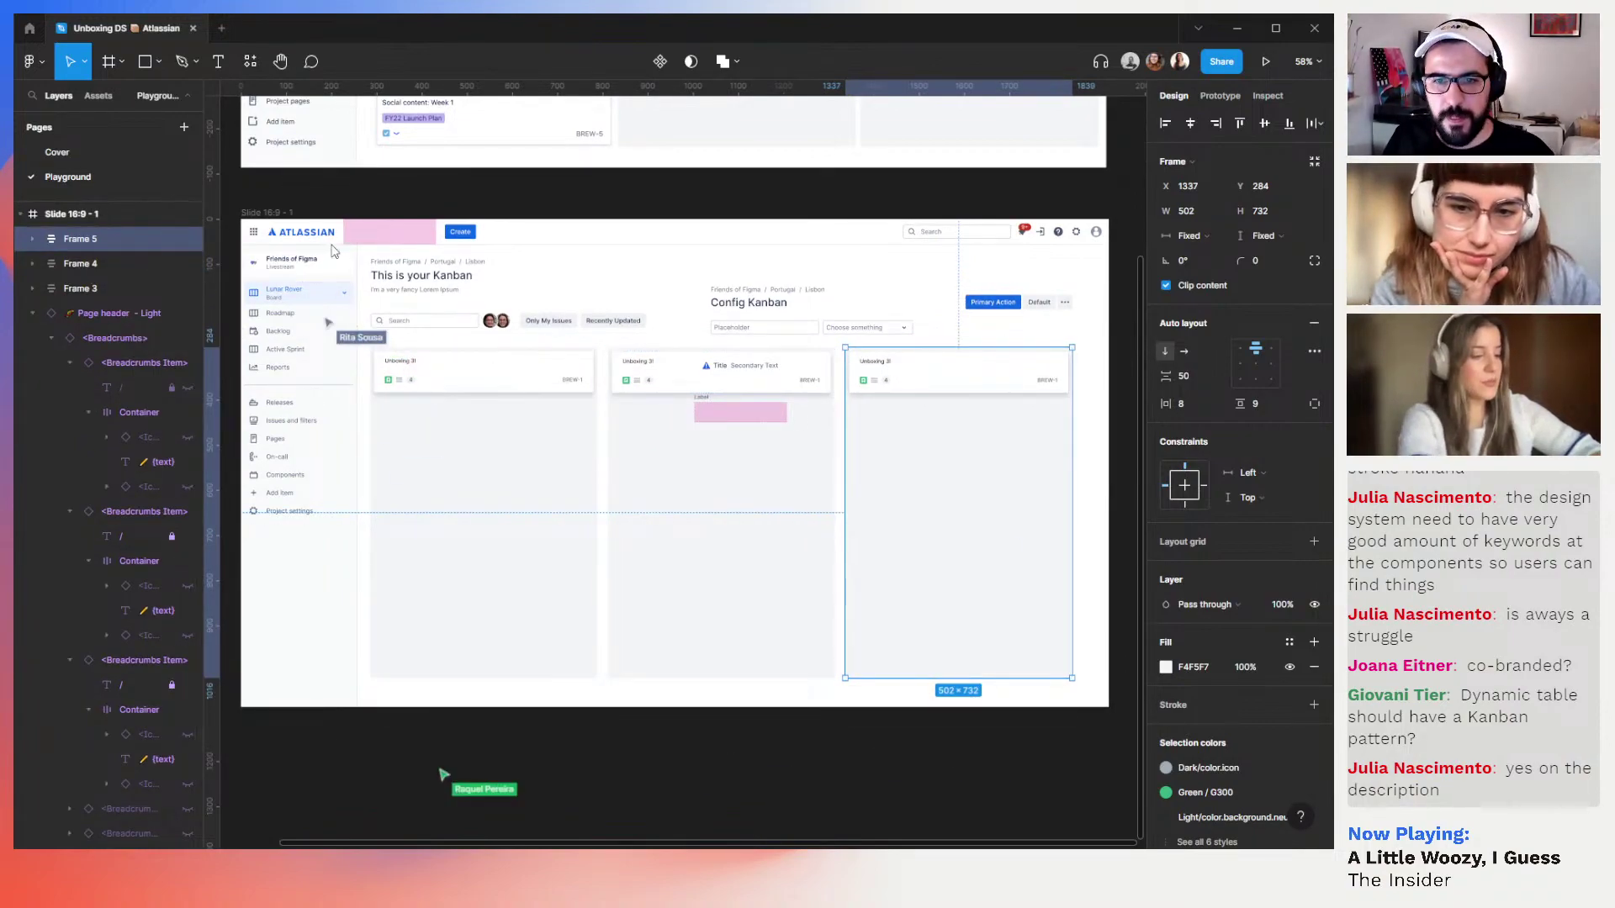
{"action": "left_click", "coordinate": [790, 324]}
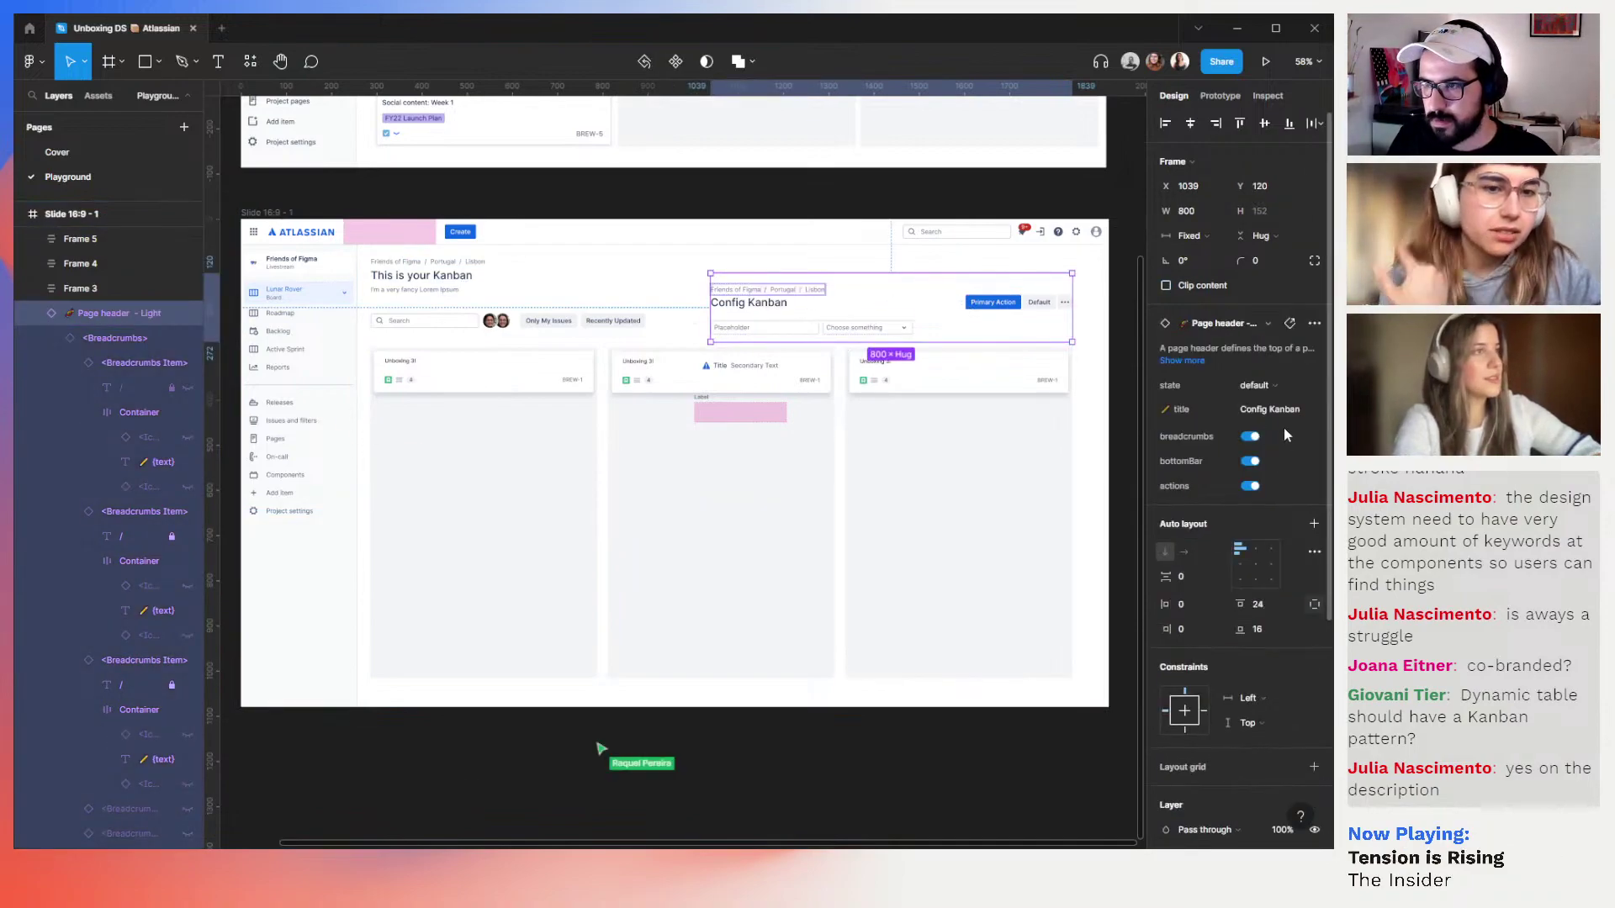
{"action": "left_click", "coordinate": [1282, 386]}
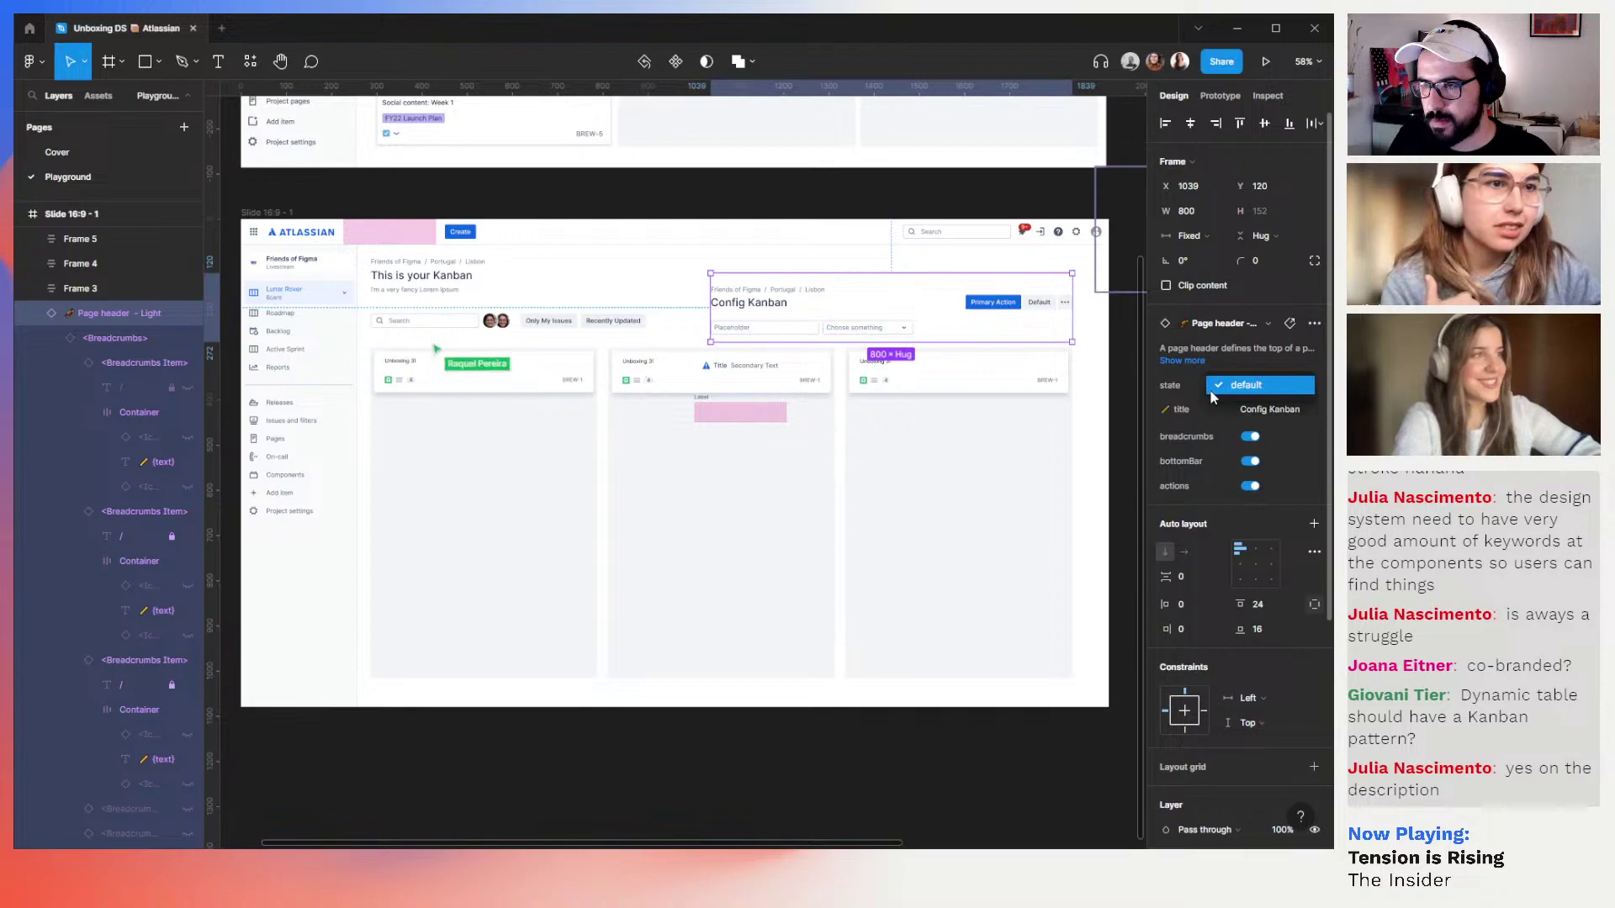
{"action": "left_click", "coordinate": [846, 274]}
{"action": "left_click_drag", "start_coordinate": [847, 275], "coordinate": [772, 302]}
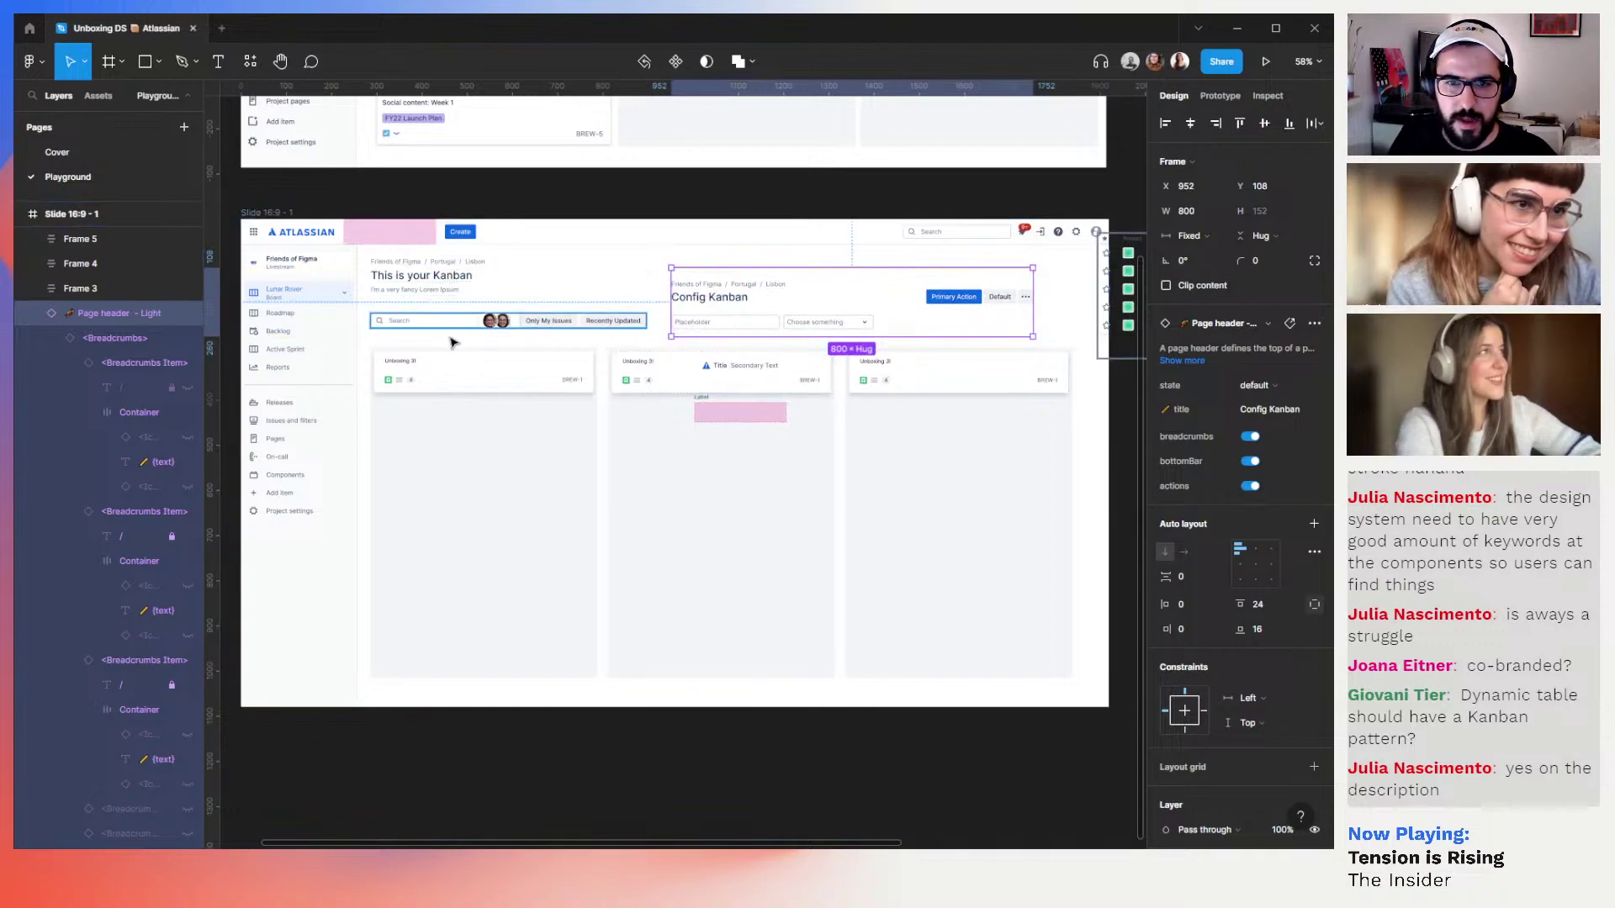
Set the appearance of the page header's text field to standard and check its state options
{"action": "double_click", "coordinate": [757, 324]}
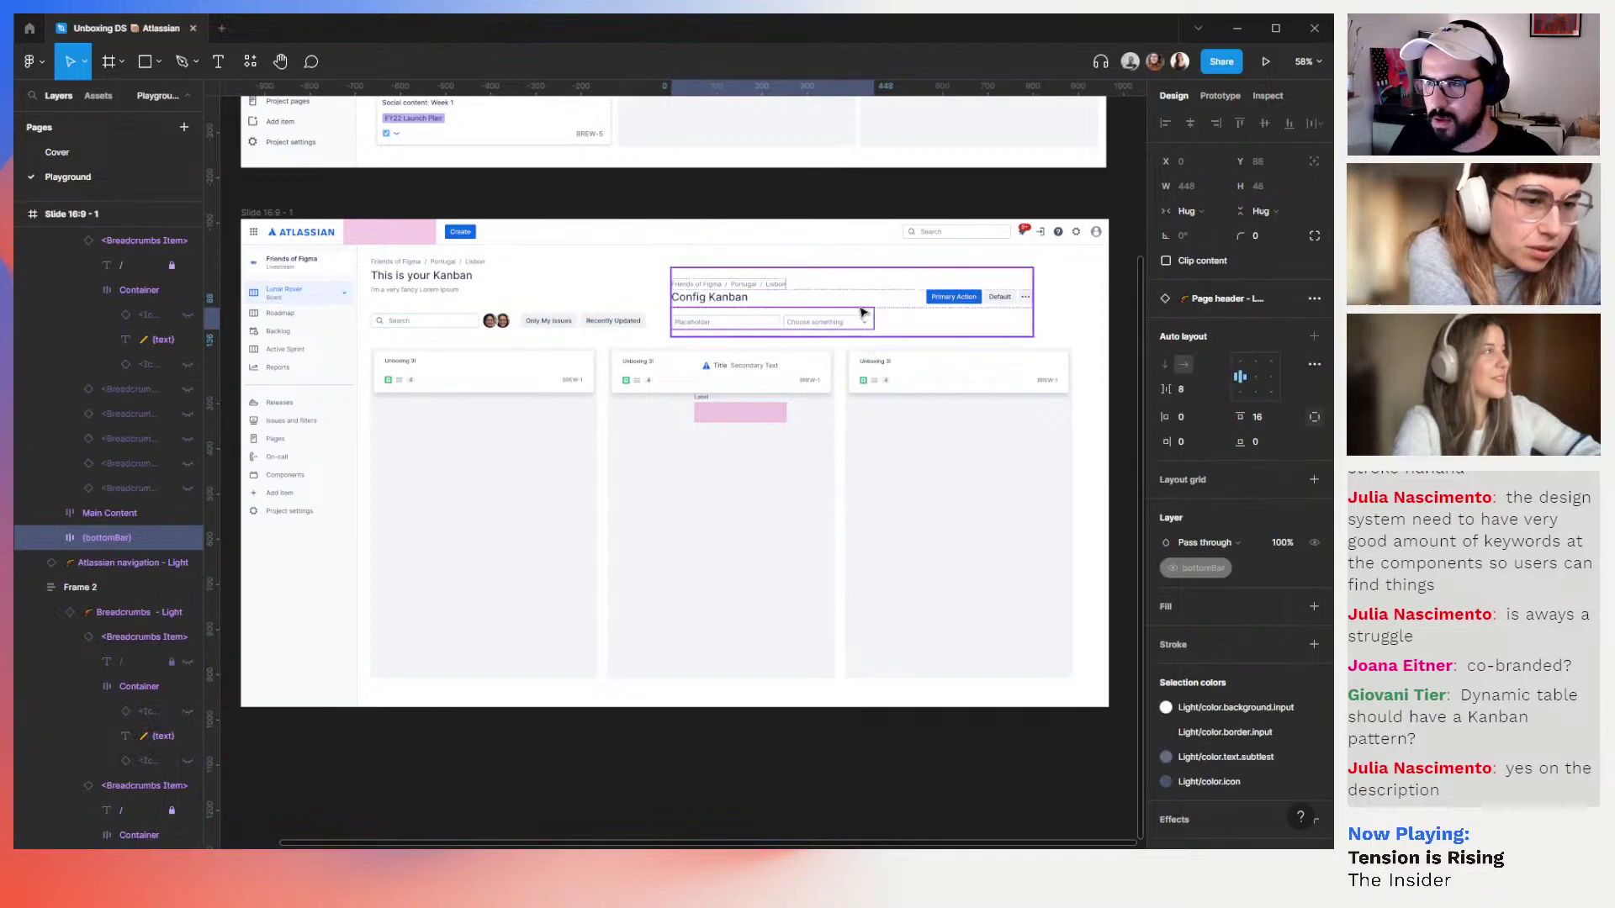
{"action": "left_click", "coordinate": [725, 328]}
{"action": "left_click", "coordinate": [1258, 349]}
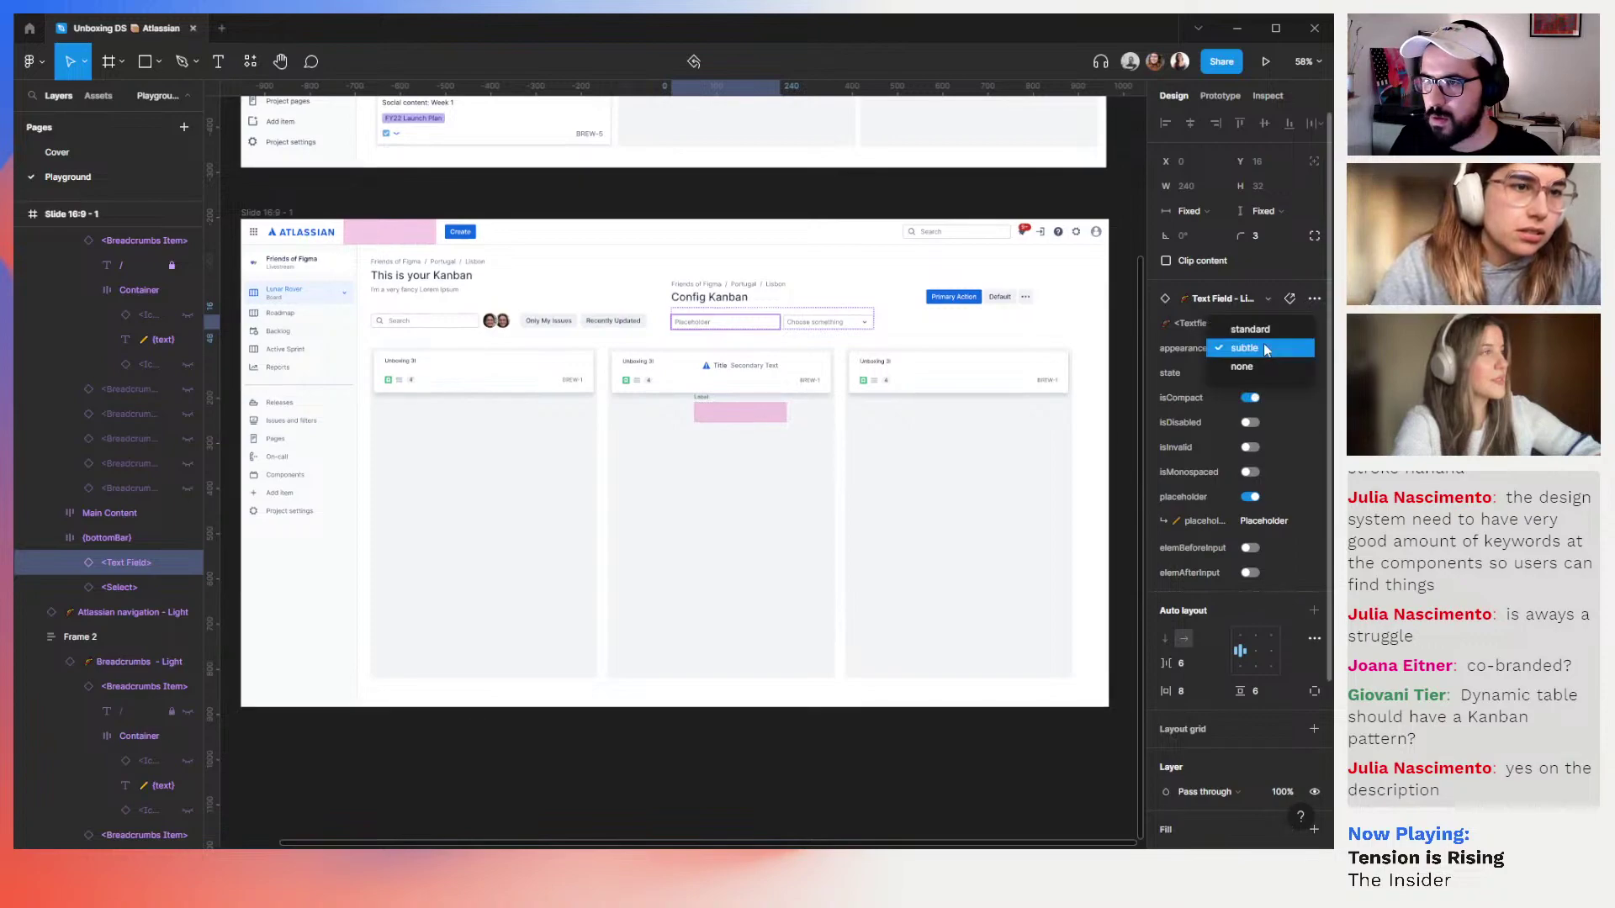
{"action": "left_click", "coordinate": [1265, 347]}
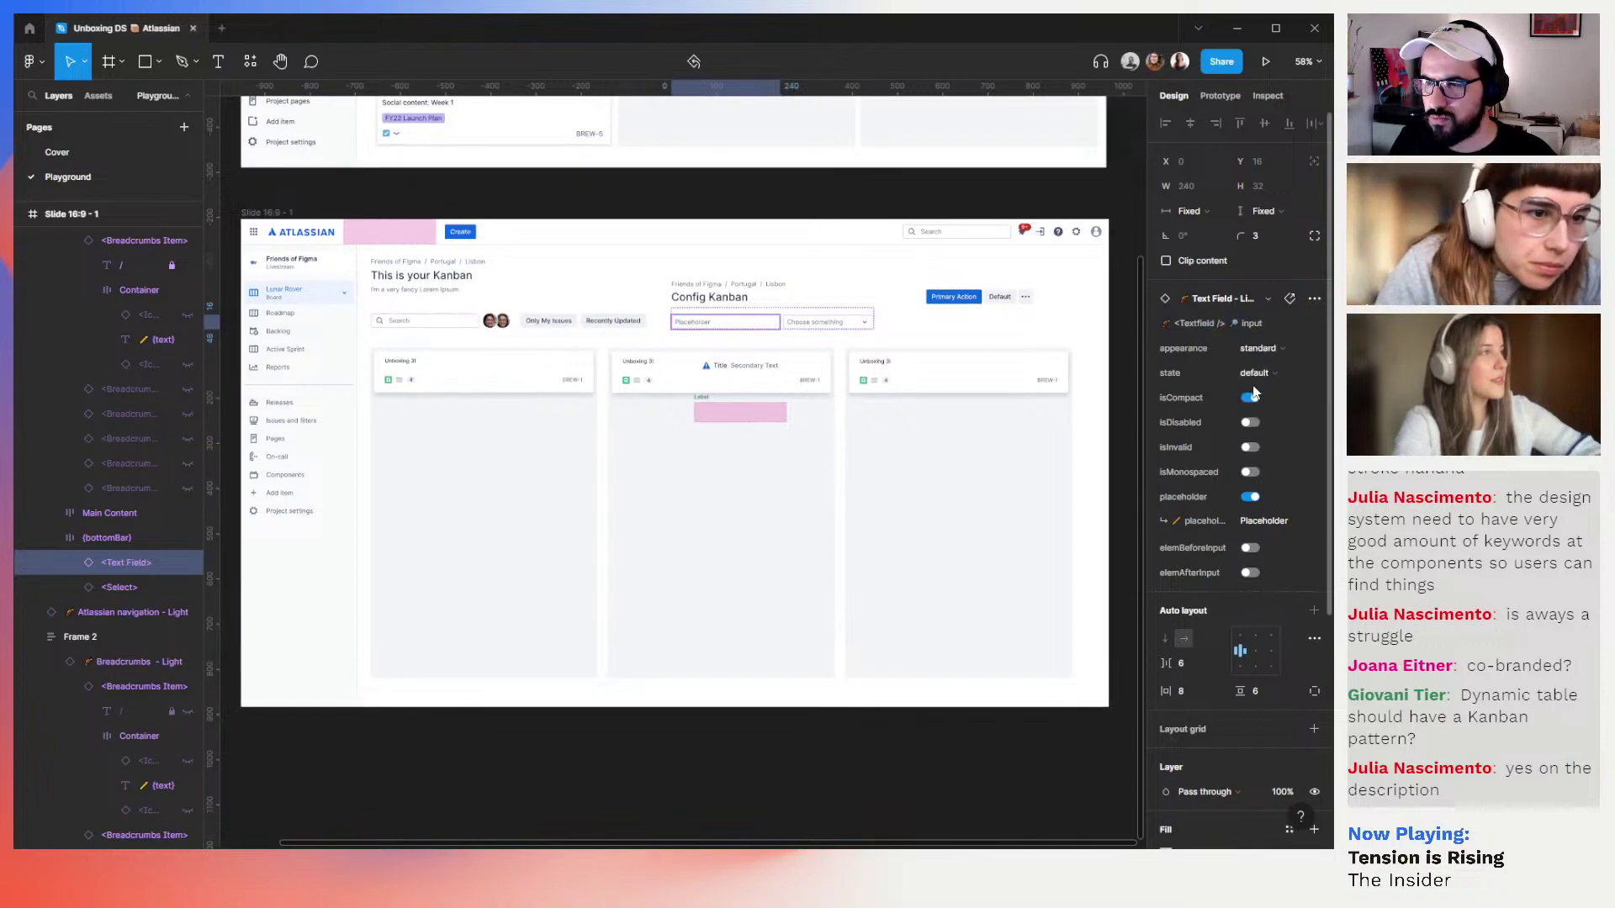
{"action": "left_click", "coordinate": [1254, 374]}
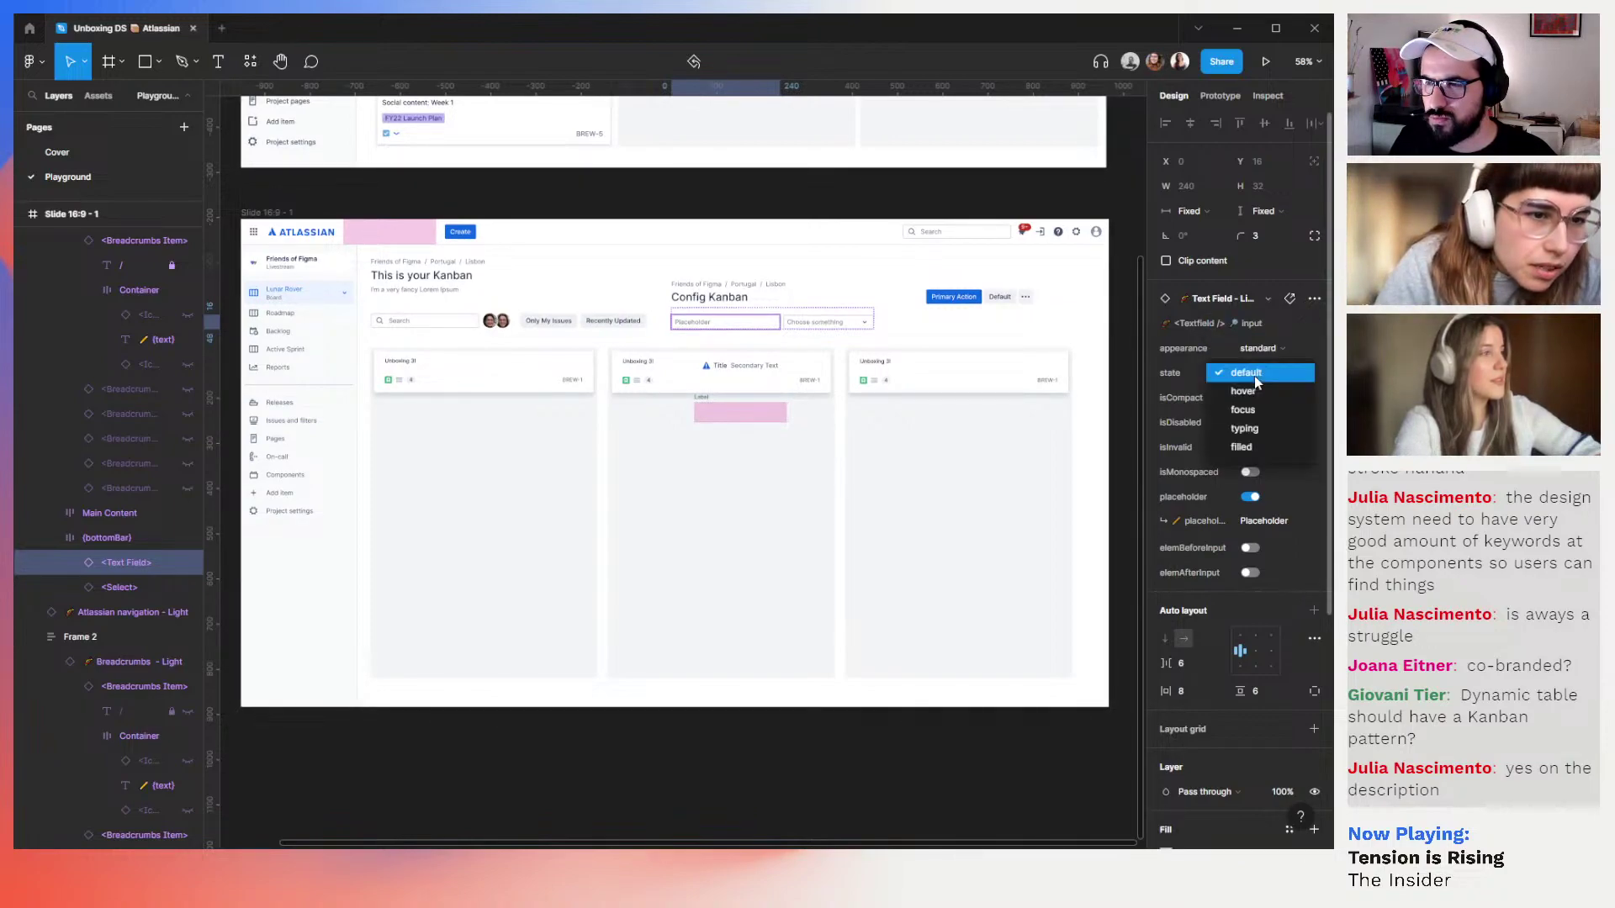
{"action": "left_click", "coordinate": [1293, 335]}
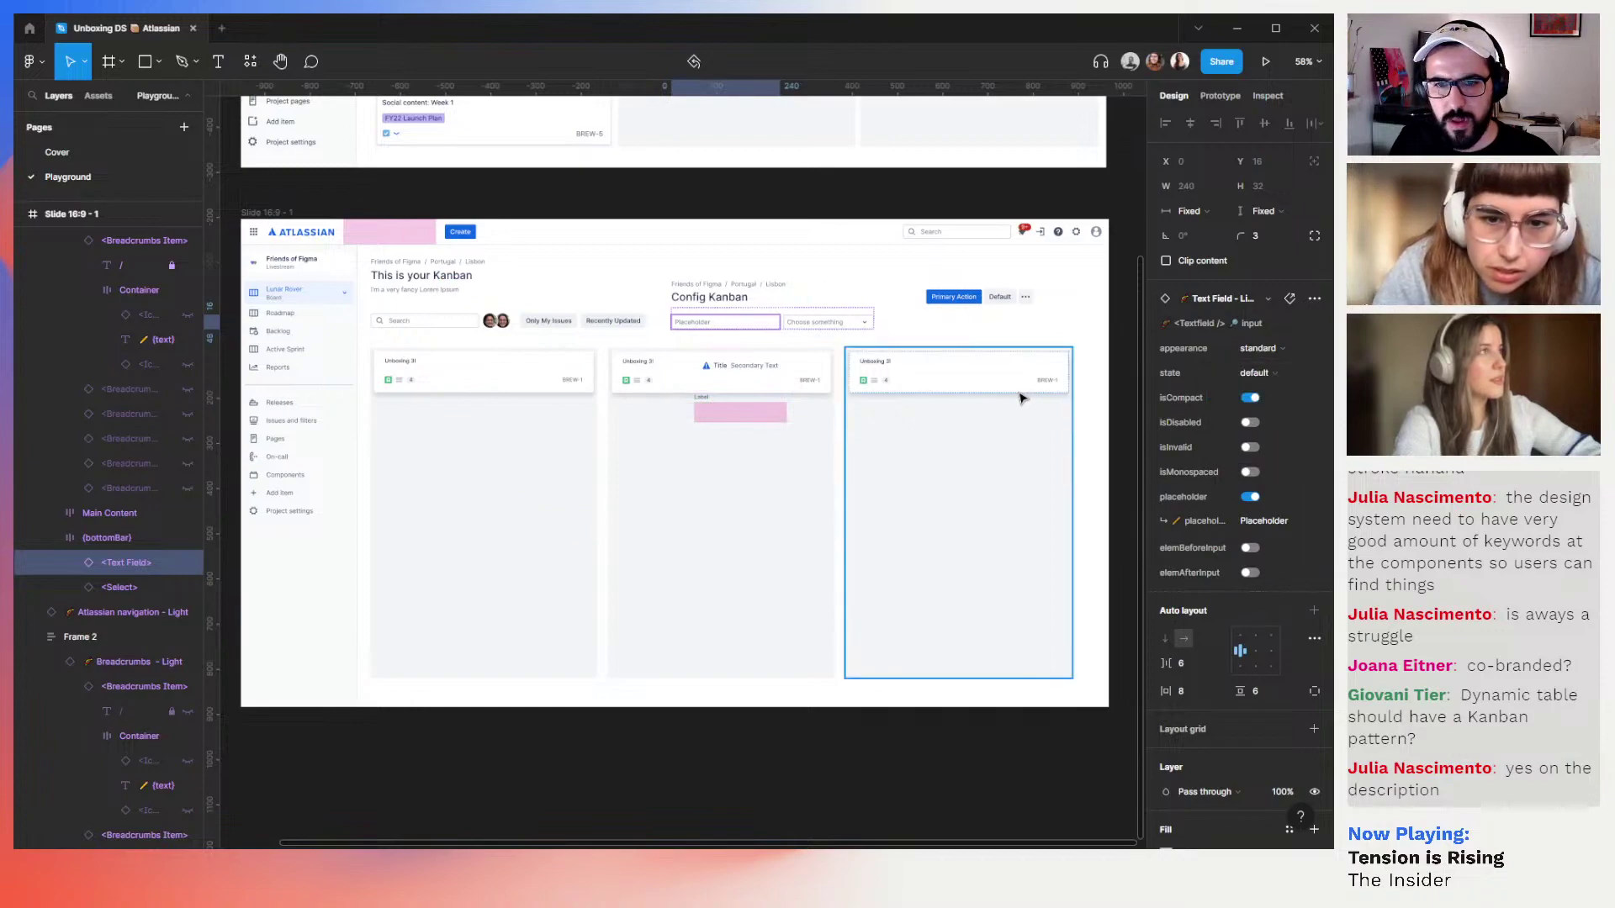
Change the label of the page header's primary action button to "Open Ticket"
{"action": "left_click", "coordinate": [861, 284]}
{"action": "left_click", "coordinate": [861, 285]}
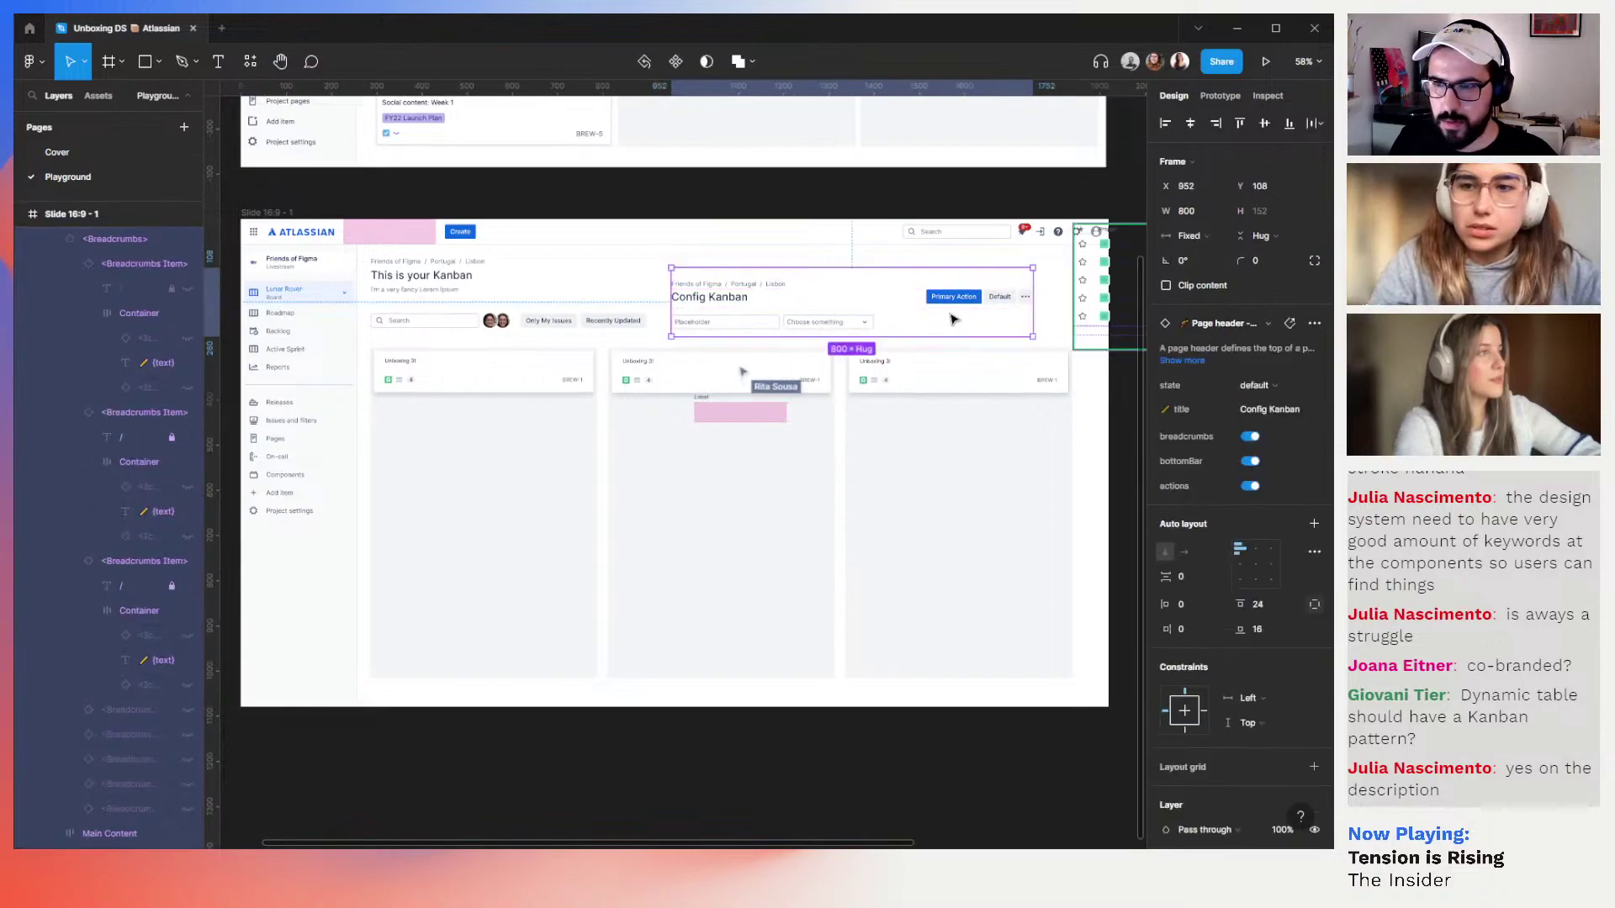
{"action": "double_click", "coordinate": [948, 299]}
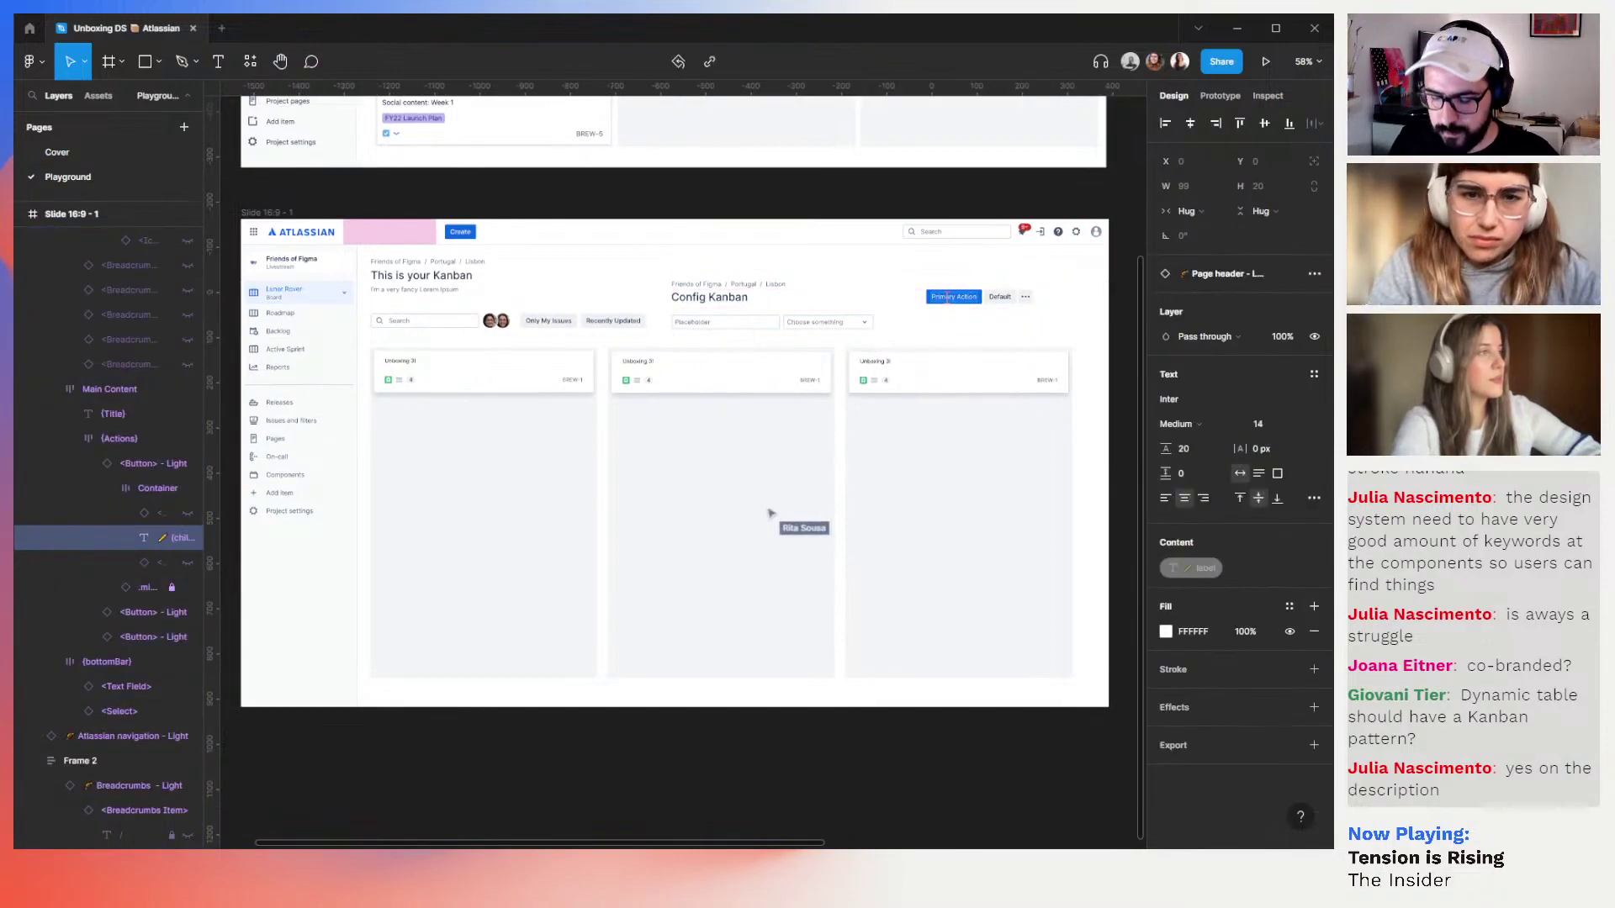
{"action": "key", "text": "BackSpace"}
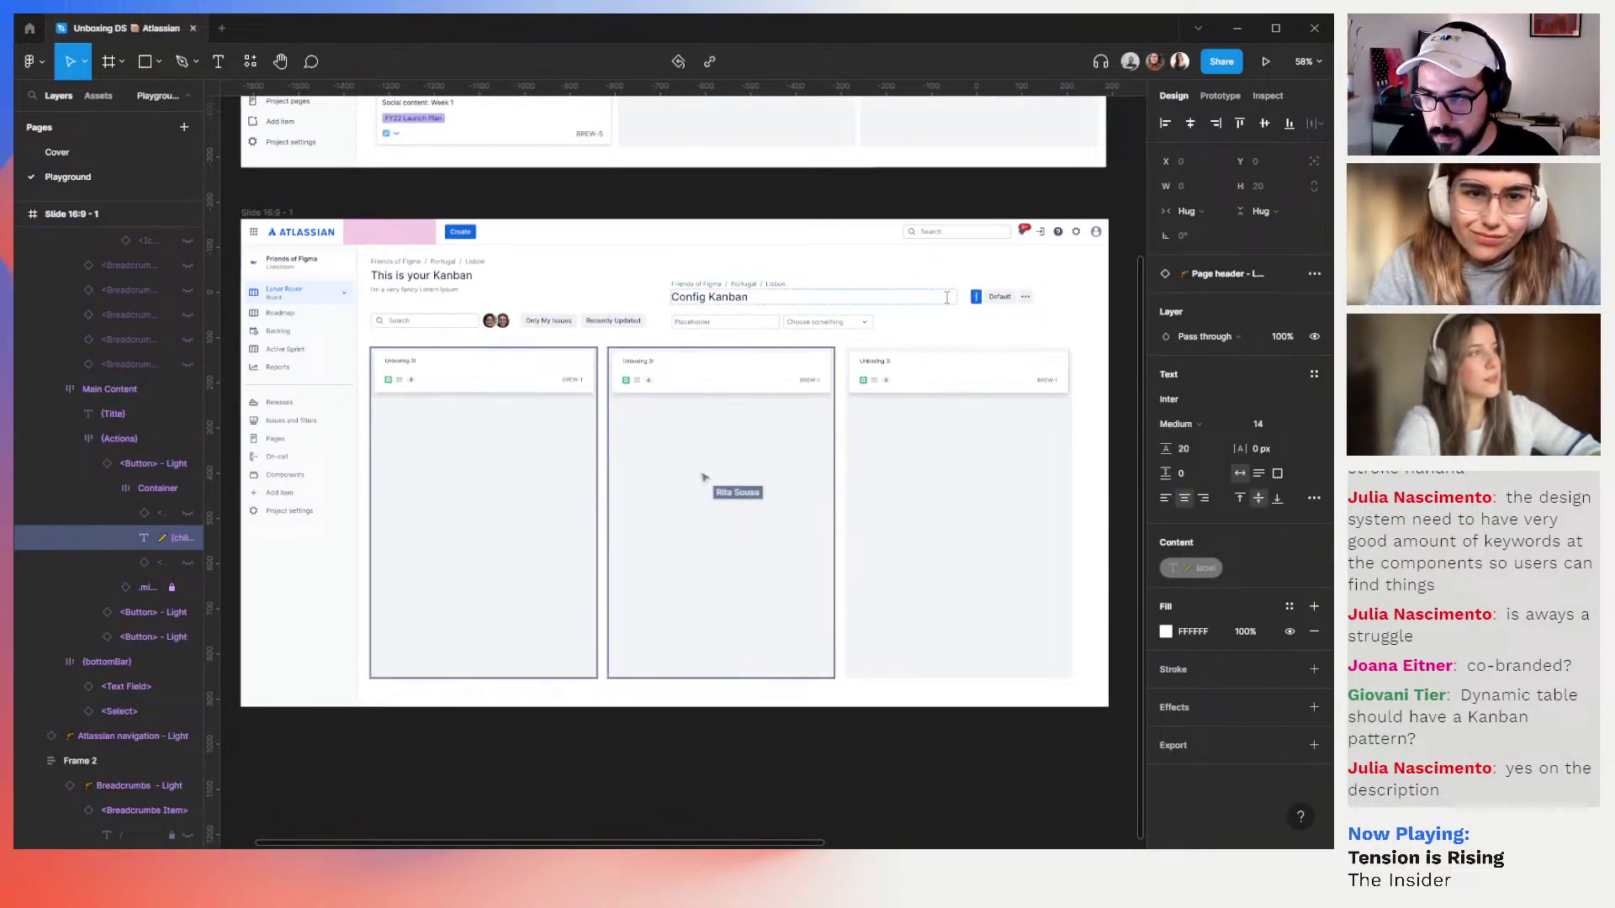
{"action": "type", "text": "Open Ti"}
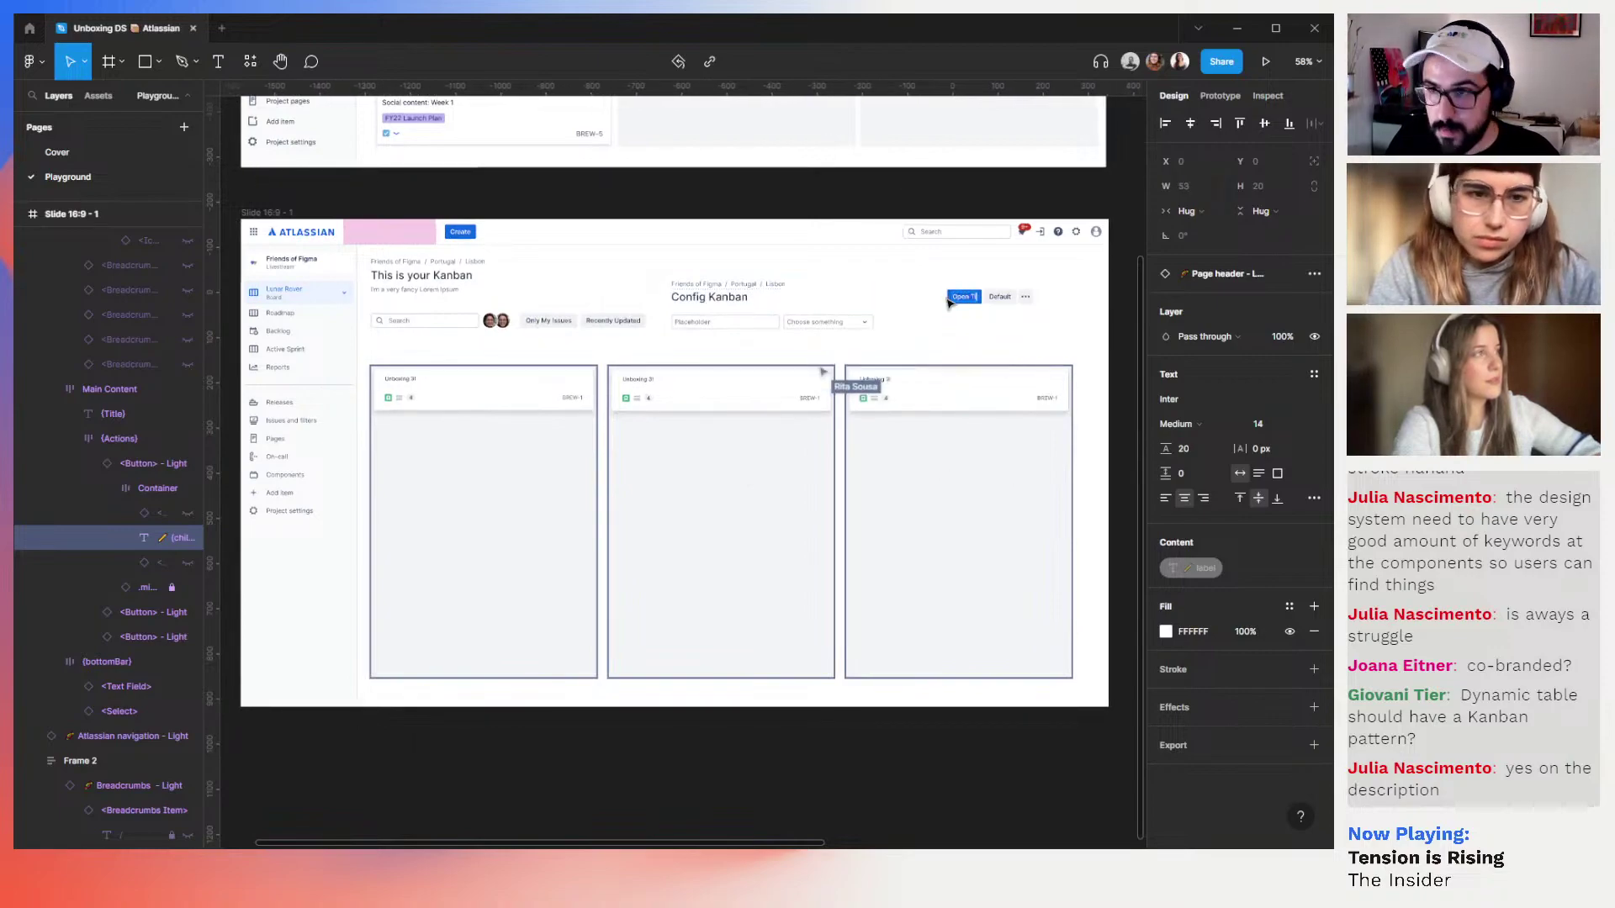
{"action": "type", "text": "cket"}
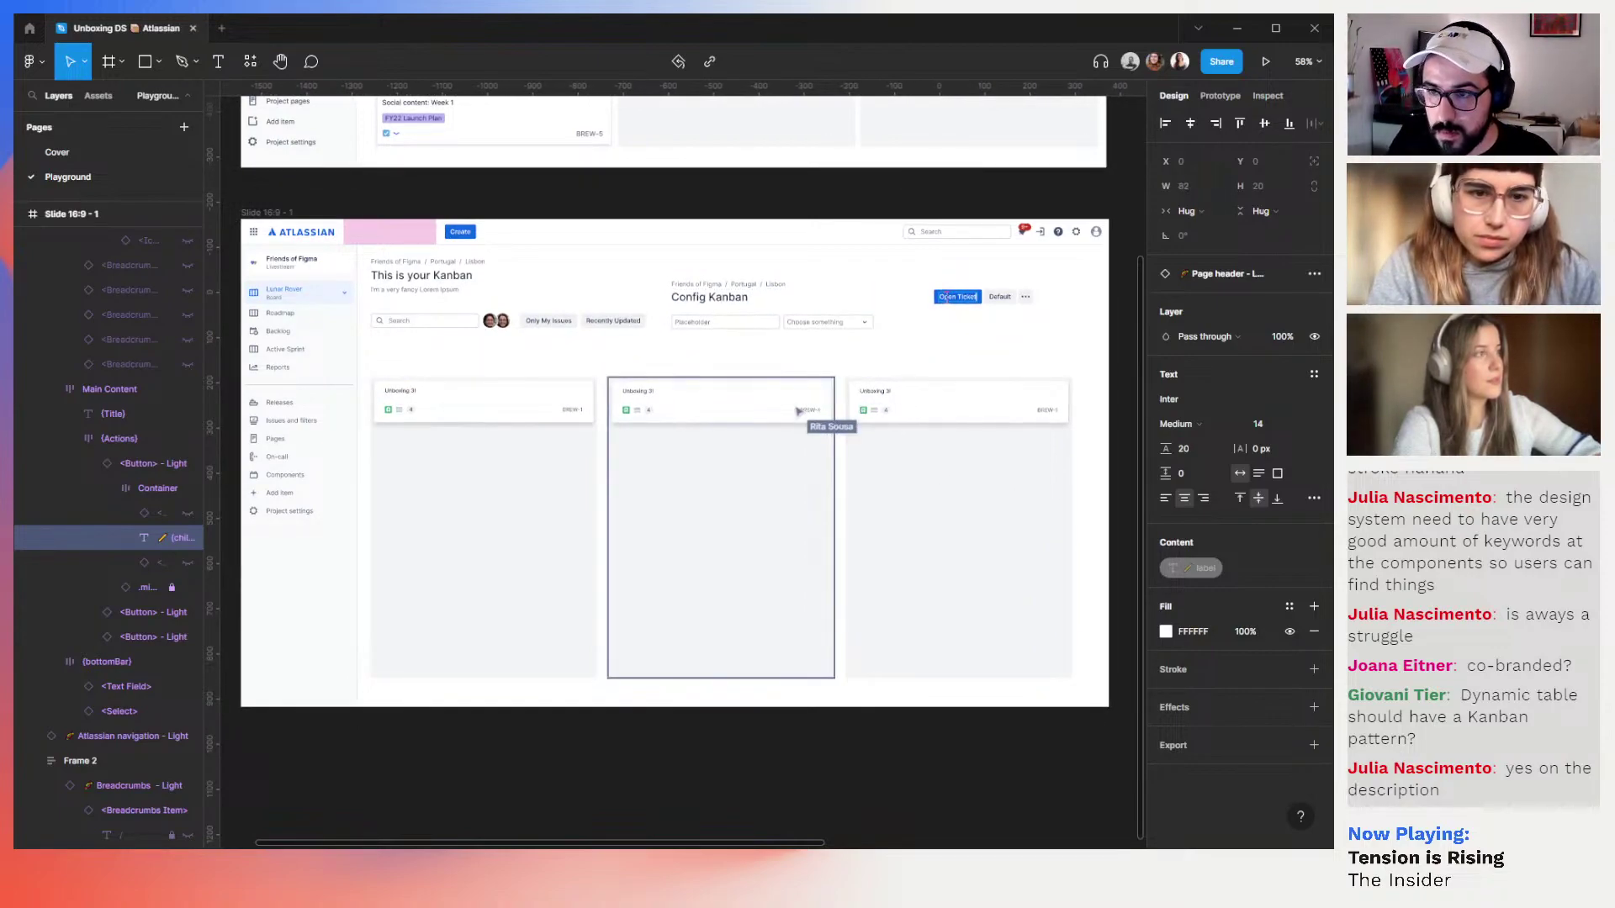
Change the label of the page header's default button to "Party hard"
{"action": "double_click", "coordinate": [1000, 297]}
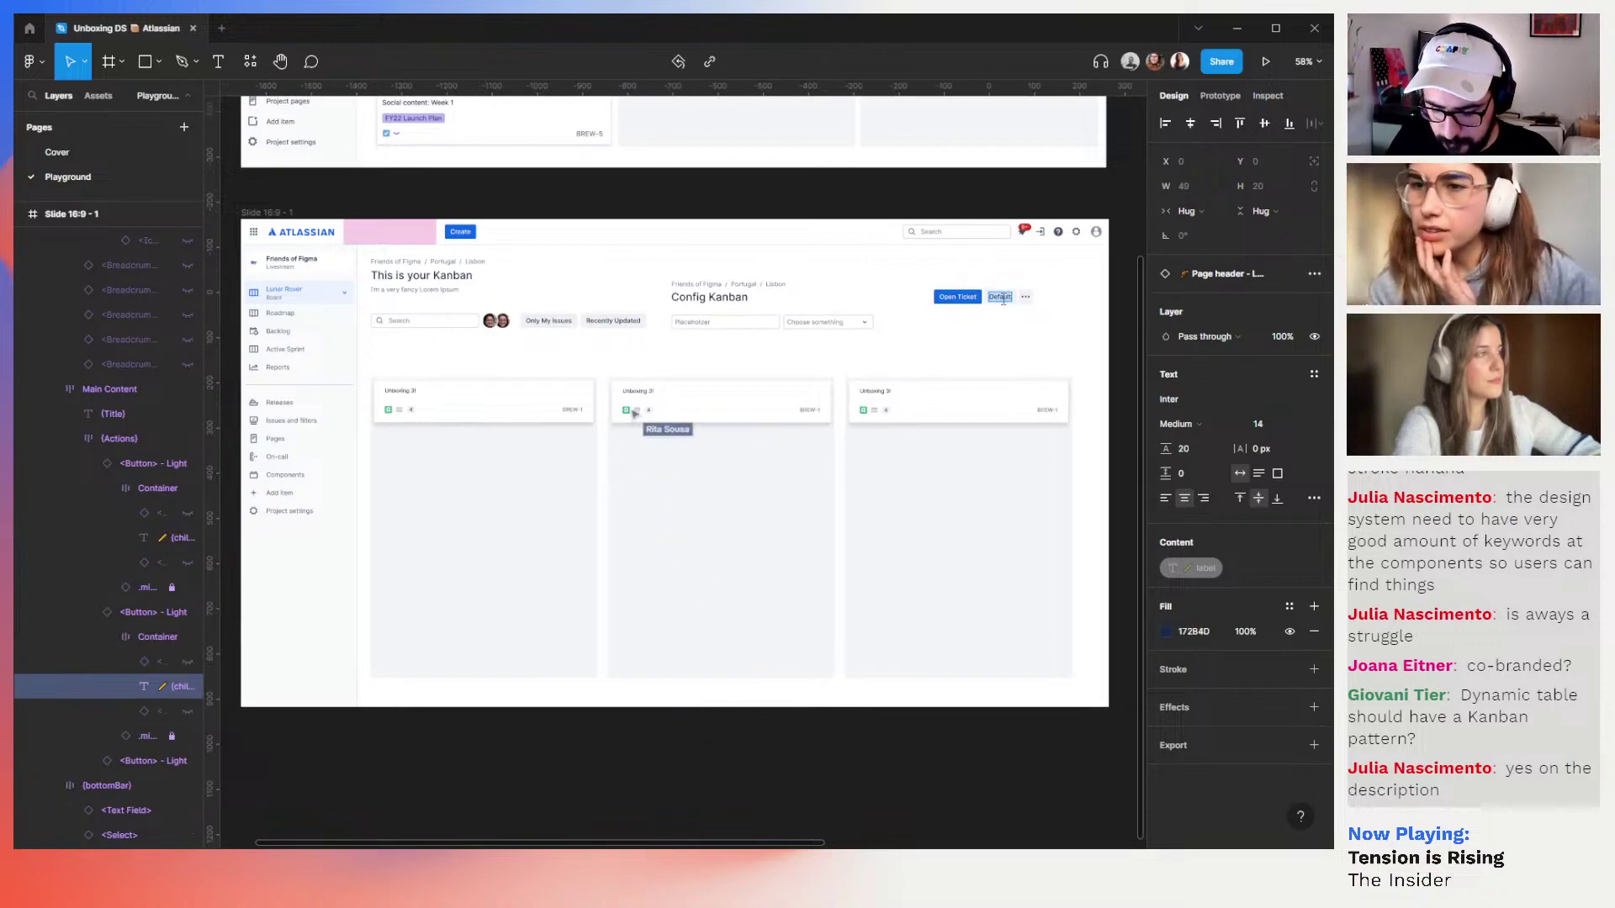
{"action": "type", "text": "Edit"}
{"action": "type", "text": " hard"}
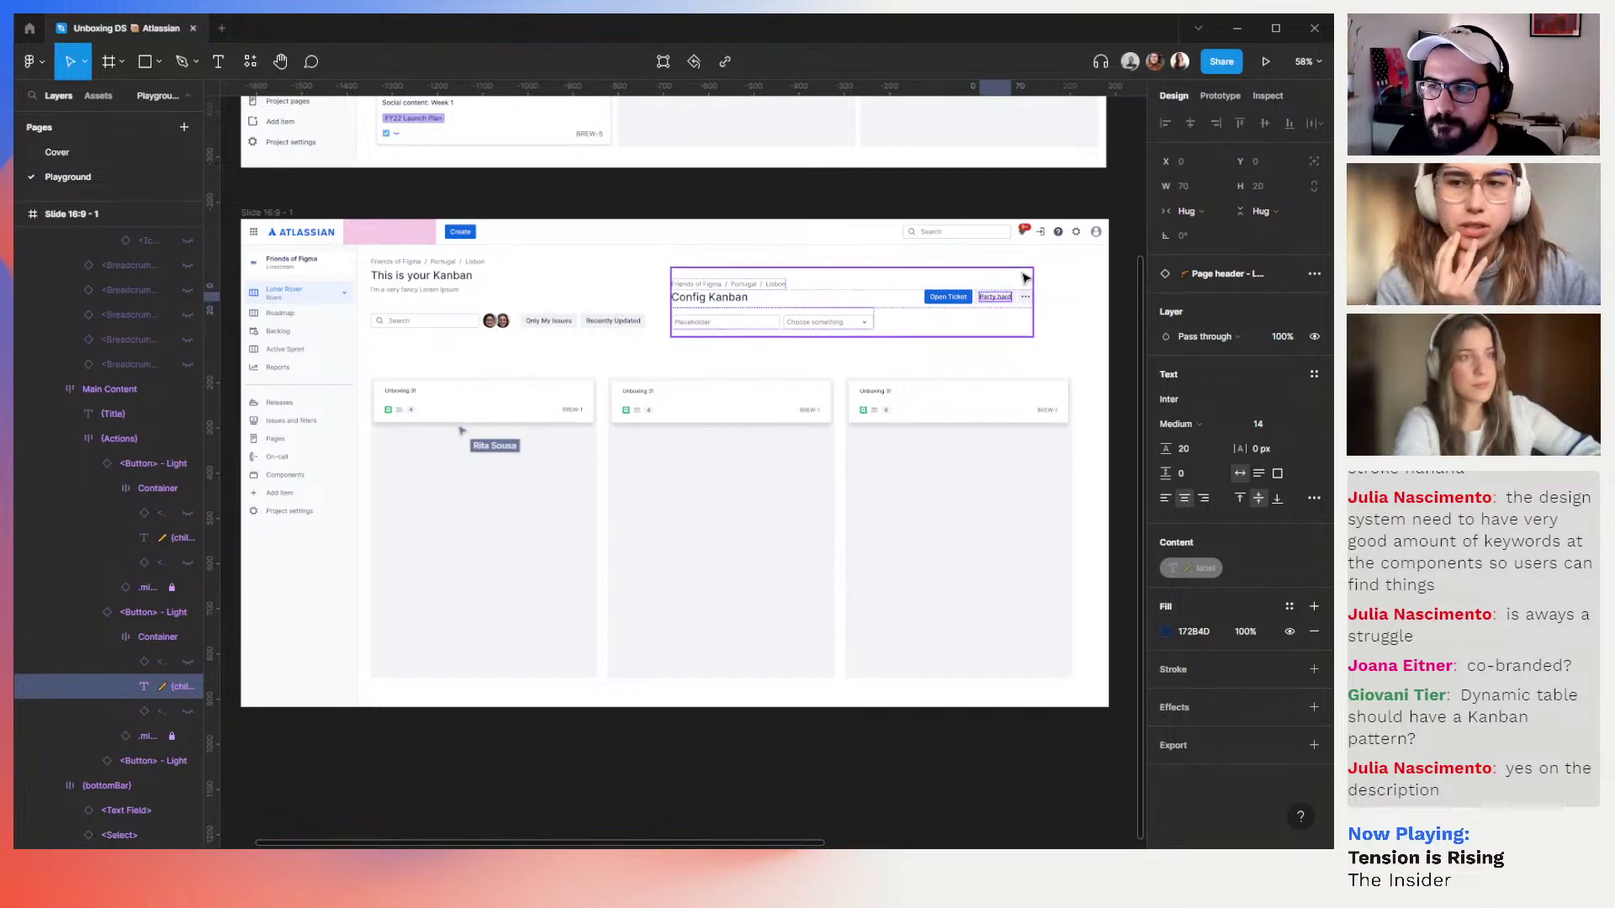
{"action": "left_click", "coordinate": [917, 271]}
{"action": "left_click", "coordinate": [892, 277]}
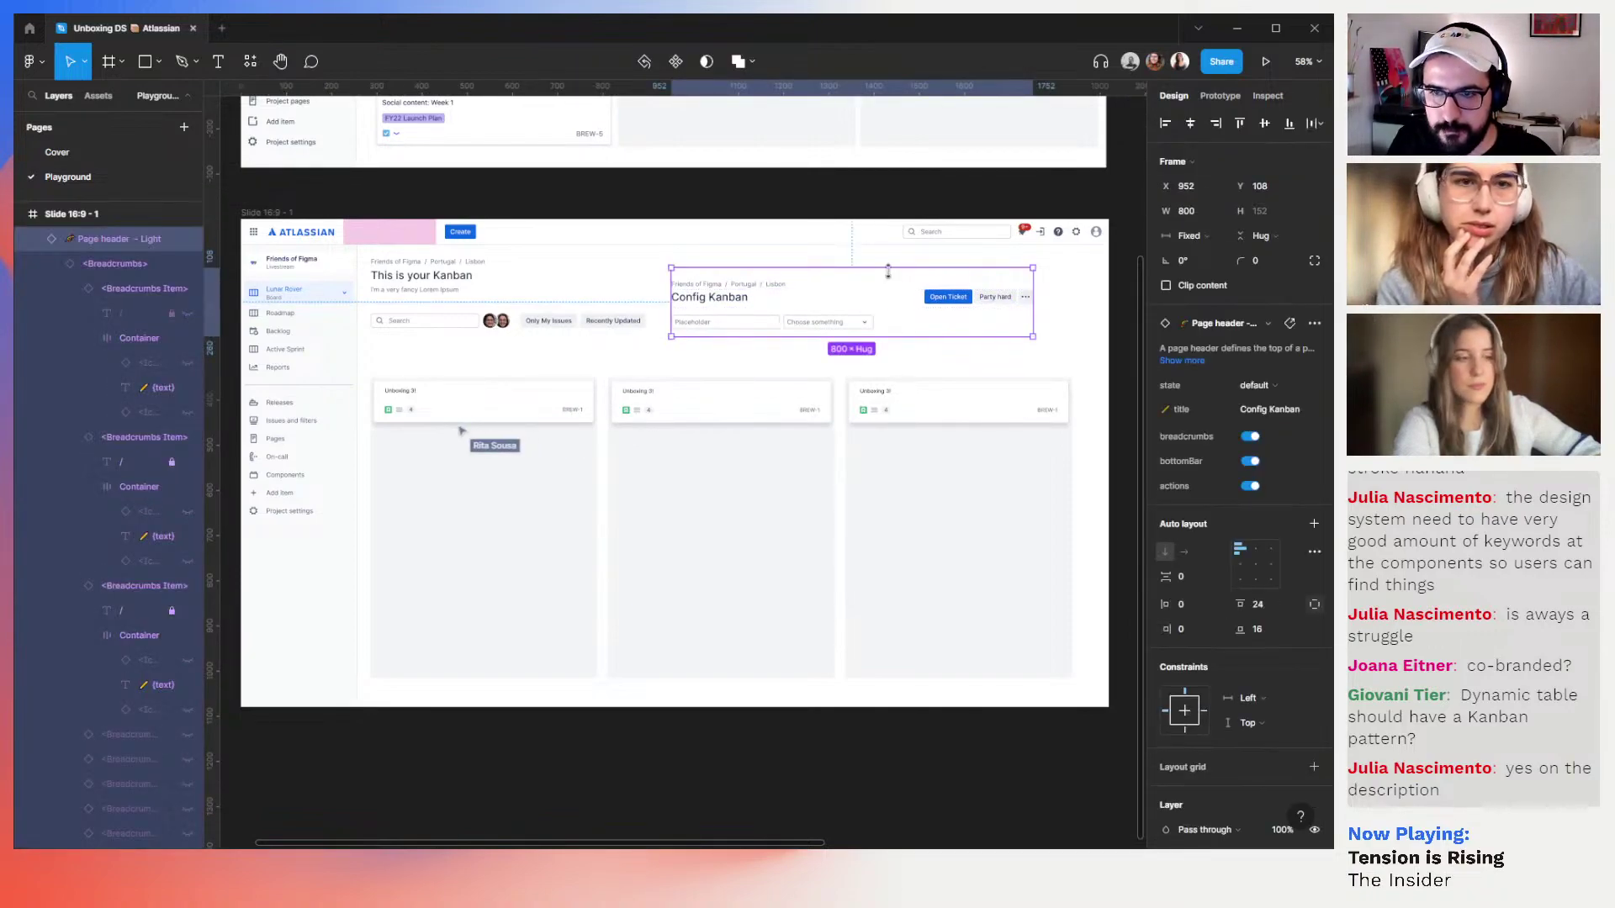
Examine the dynamic table component beside the slide, including its length property and instance swap options
{"action": "left_click_drag", "start_coordinate": [461, 347], "coordinate": [451, 349]}
{"action": "scroll", "coordinate": [451, 349], "scroll_direction": "right", "scroll_amount": 10}
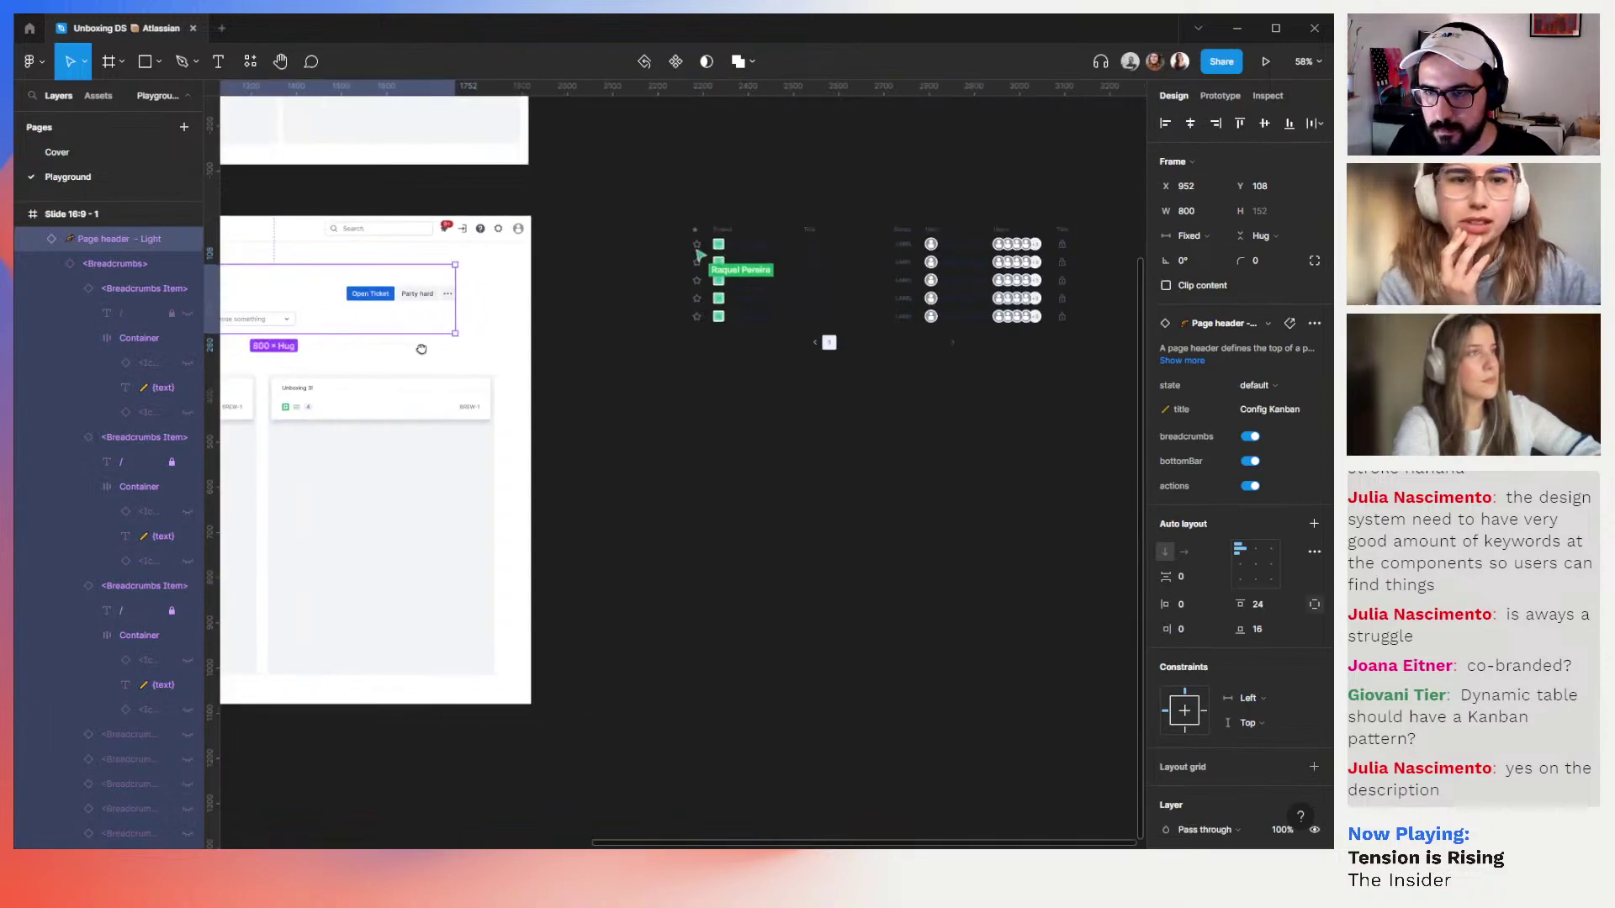
{"action": "left_click", "coordinate": [809, 248]}
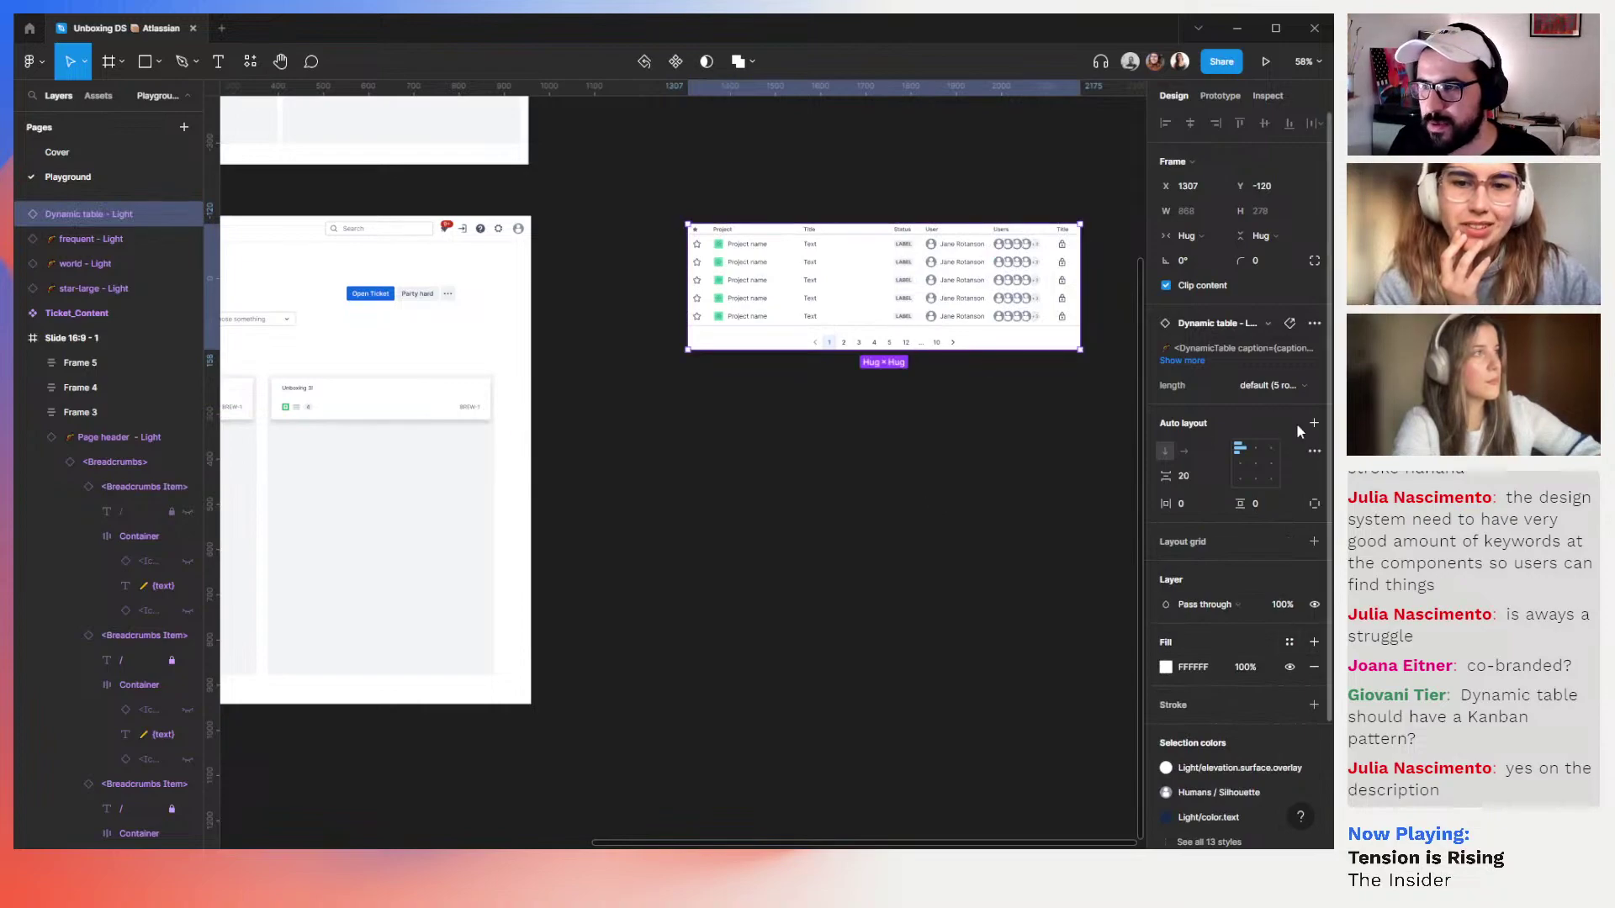
{"action": "left_click", "coordinate": [1246, 385]}
{"action": "left_click", "coordinate": [1225, 386]}
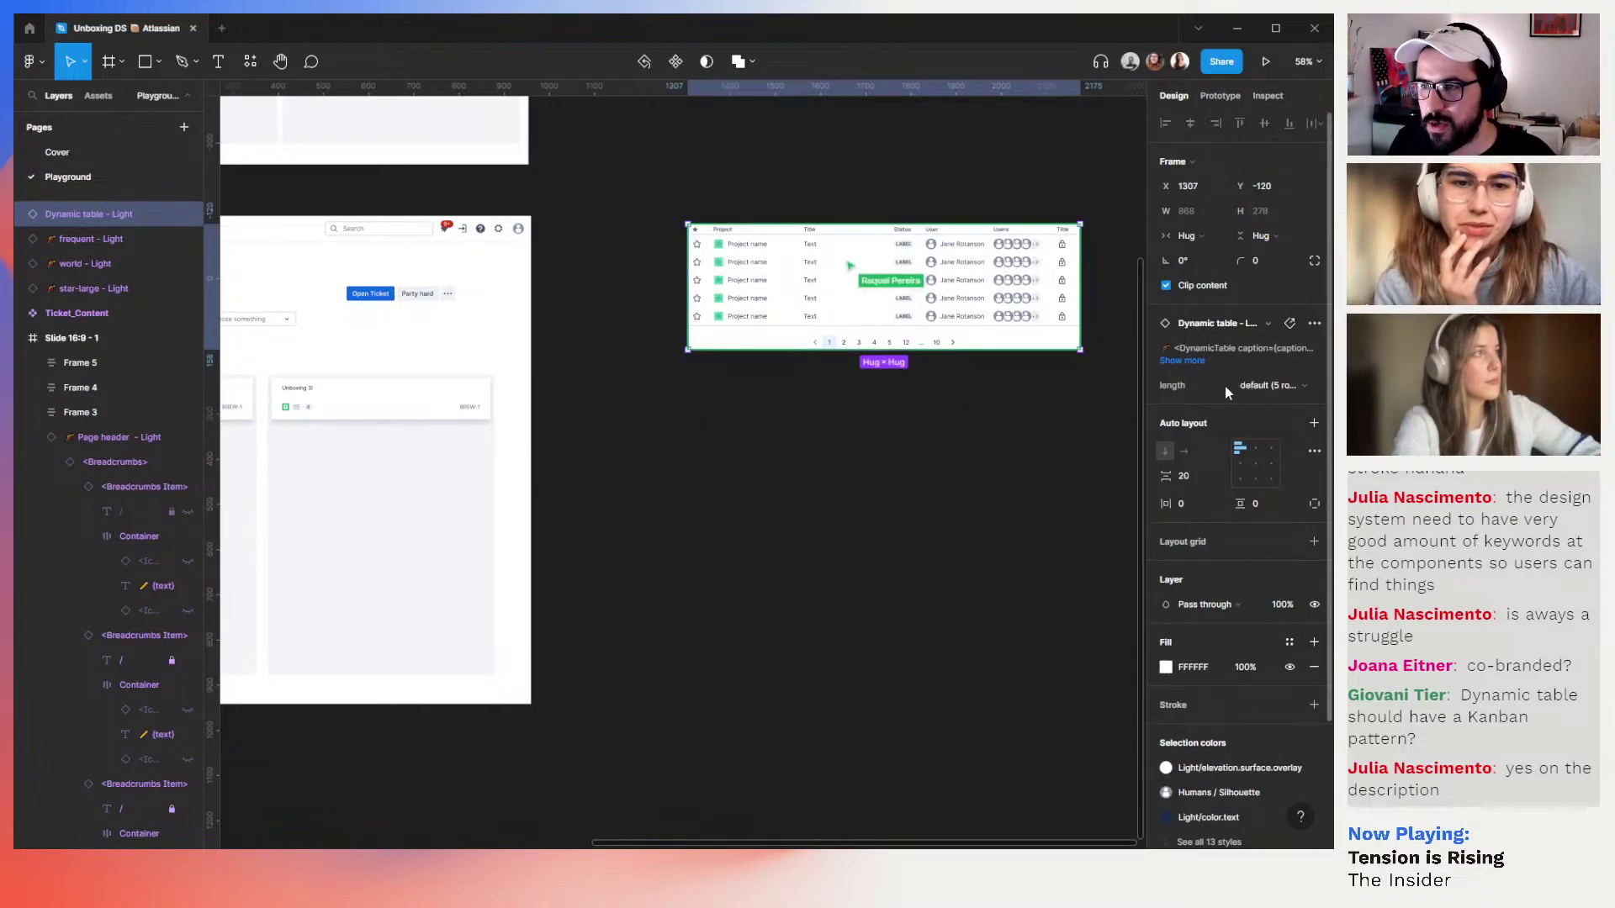
{"action": "scroll", "coordinate": [922, 288], "scroll_direction": "up", "scroll_amount": 3}
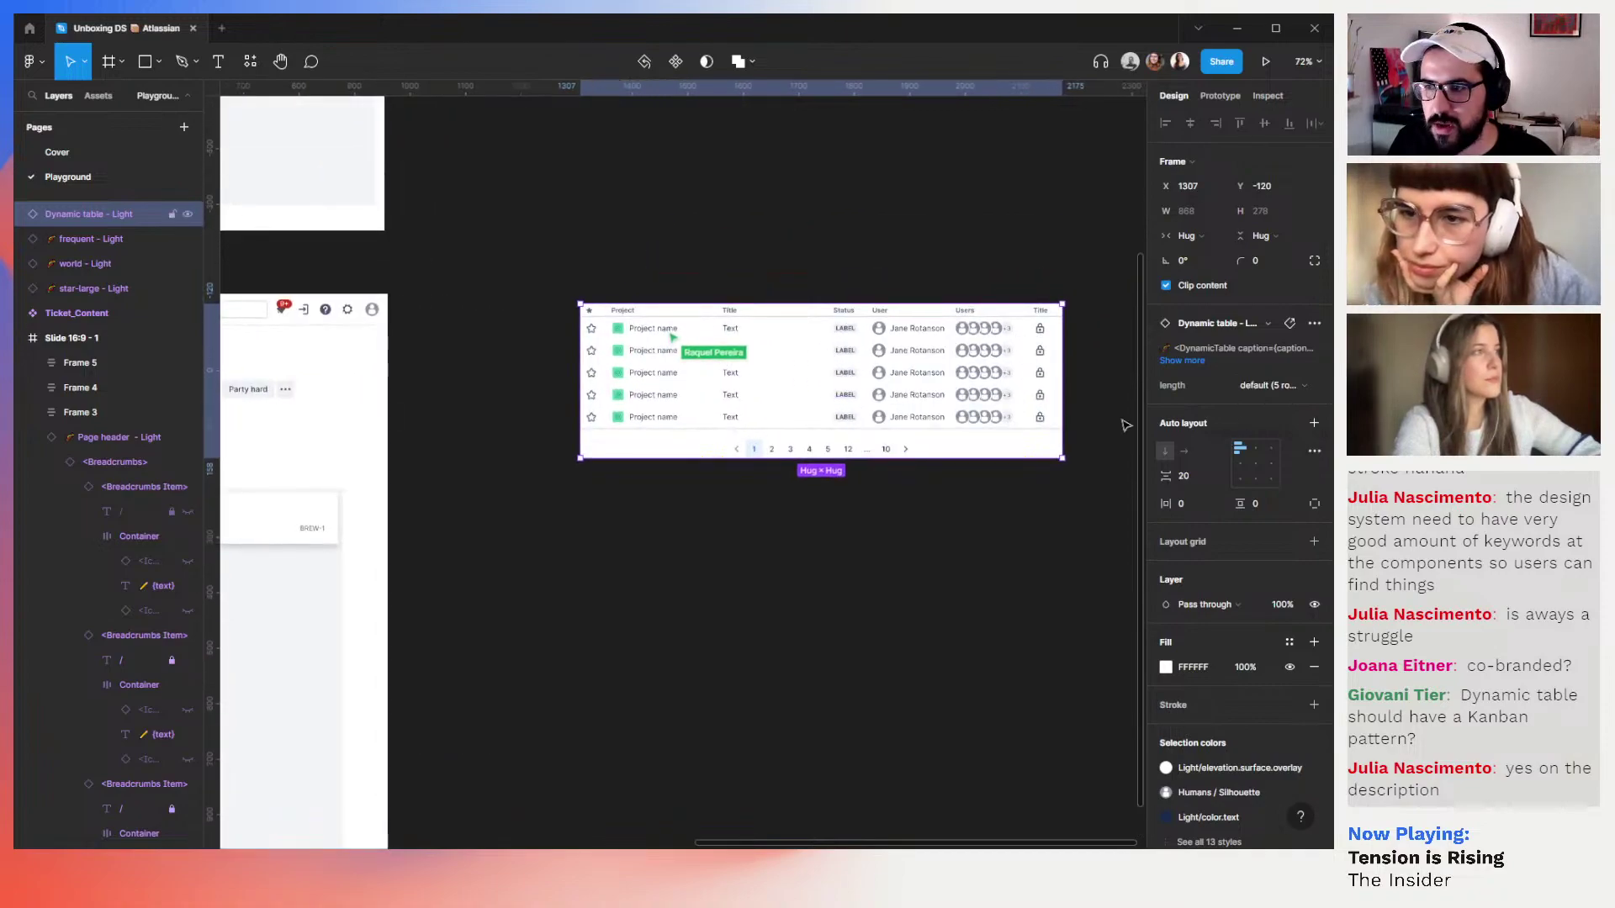
{"action": "left_click", "coordinate": [1205, 321]}
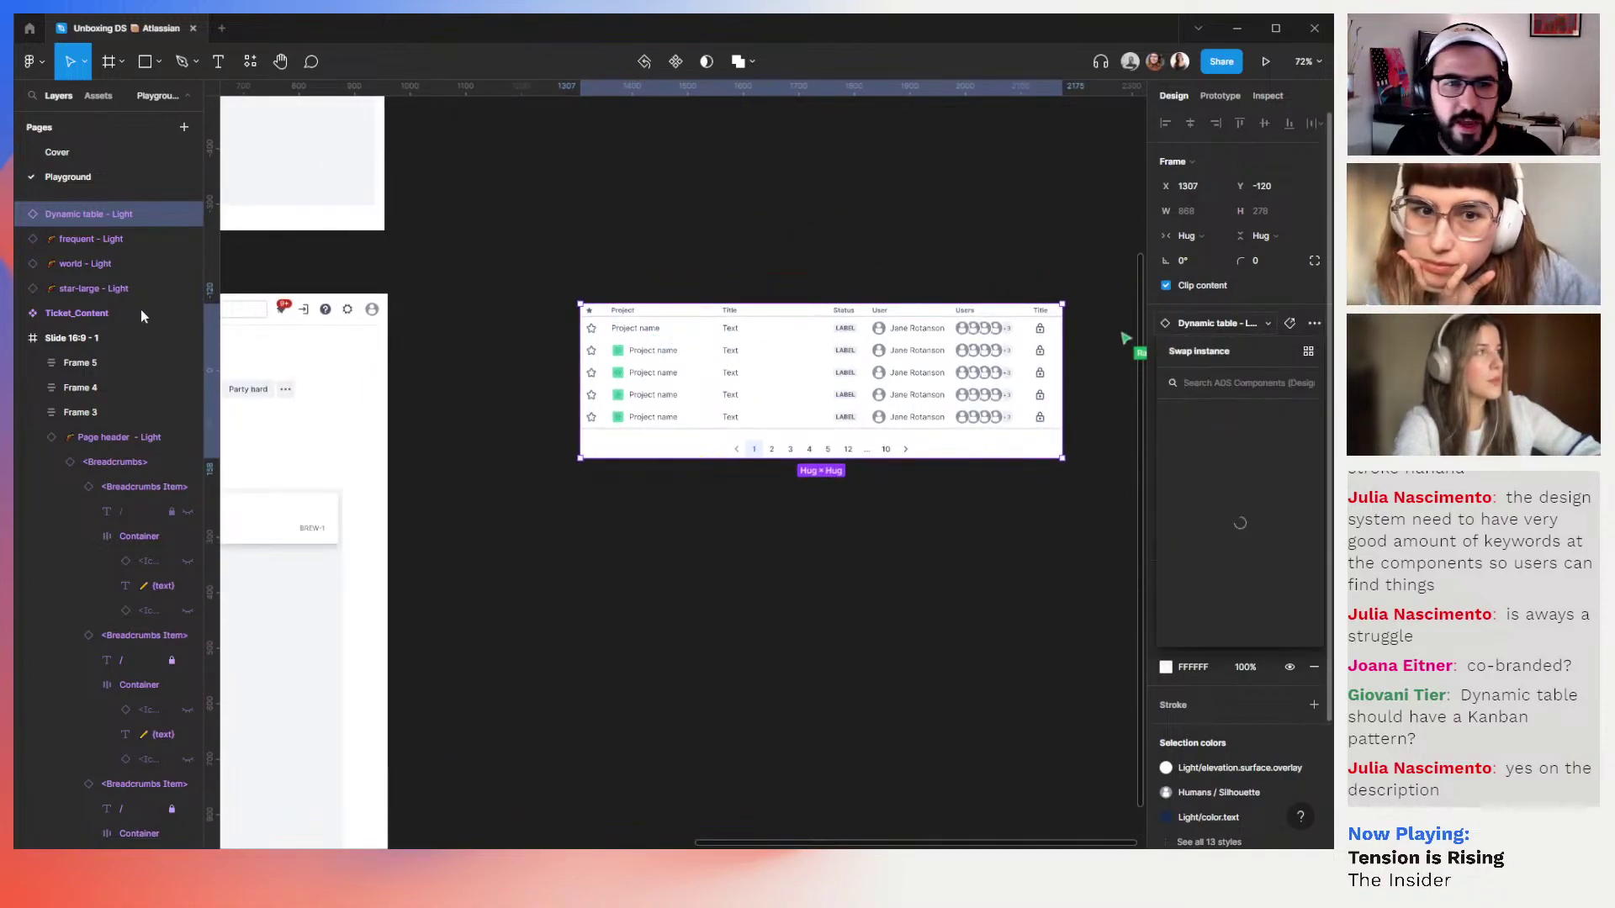
Inspect the dynamic table's layer structure, including its pagination and its Star and Status columns
{"action": "left_click", "coordinate": [25, 216]}
{"action": "left_click", "coordinate": [22, 215]}
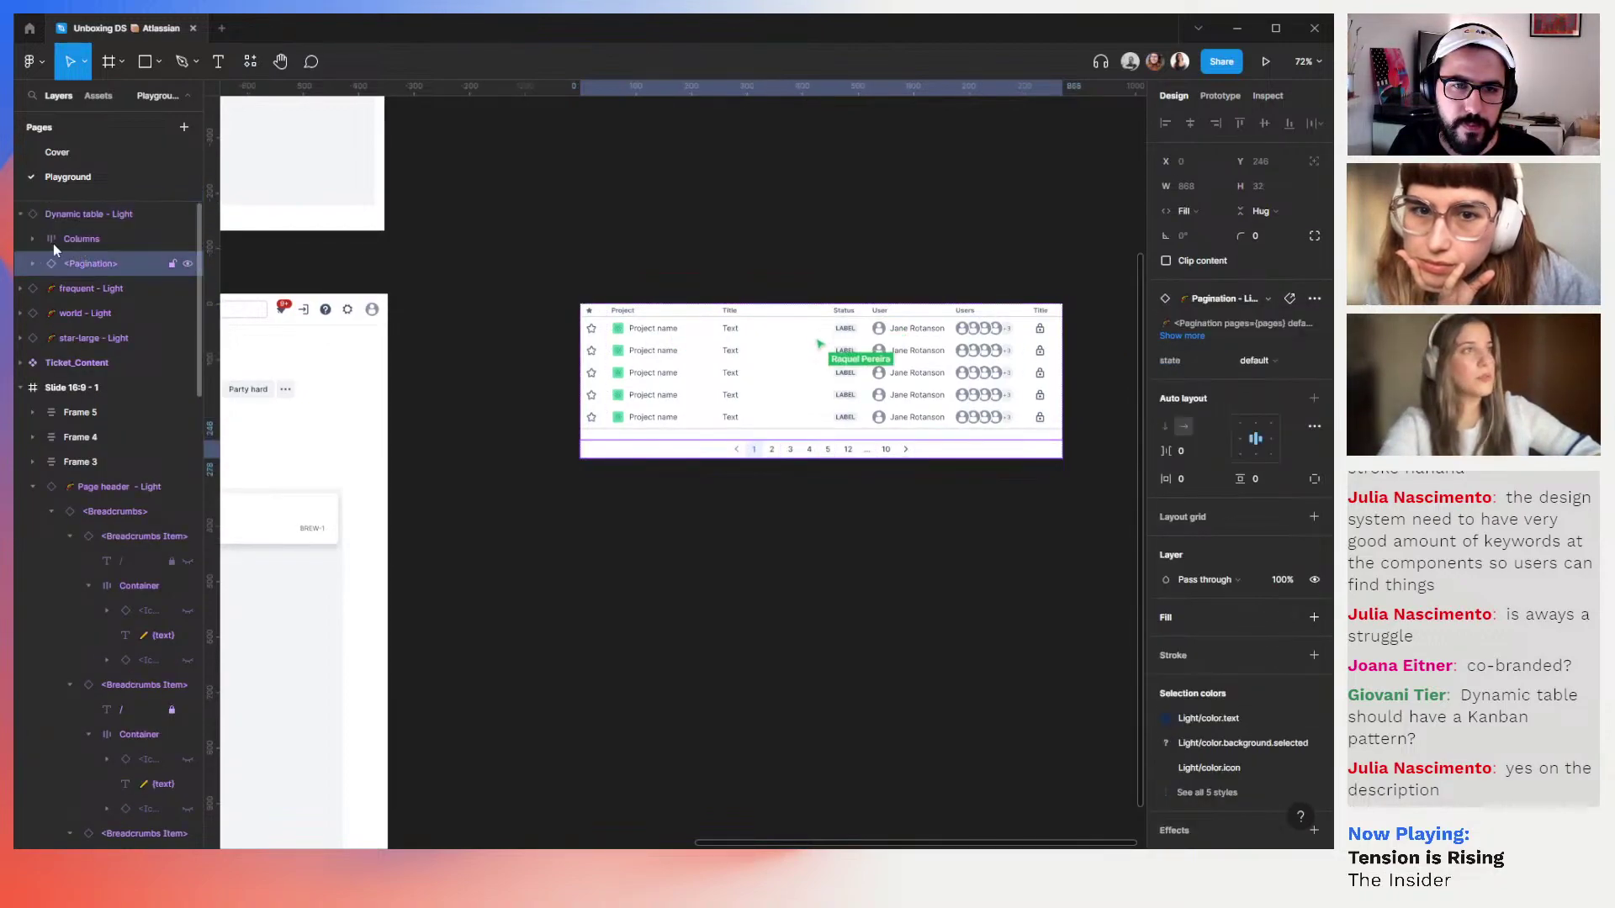
{"action": "left_click", "coordinate": [81, 240]}
{"action": "left_click", "coordinate": [32, 240]}
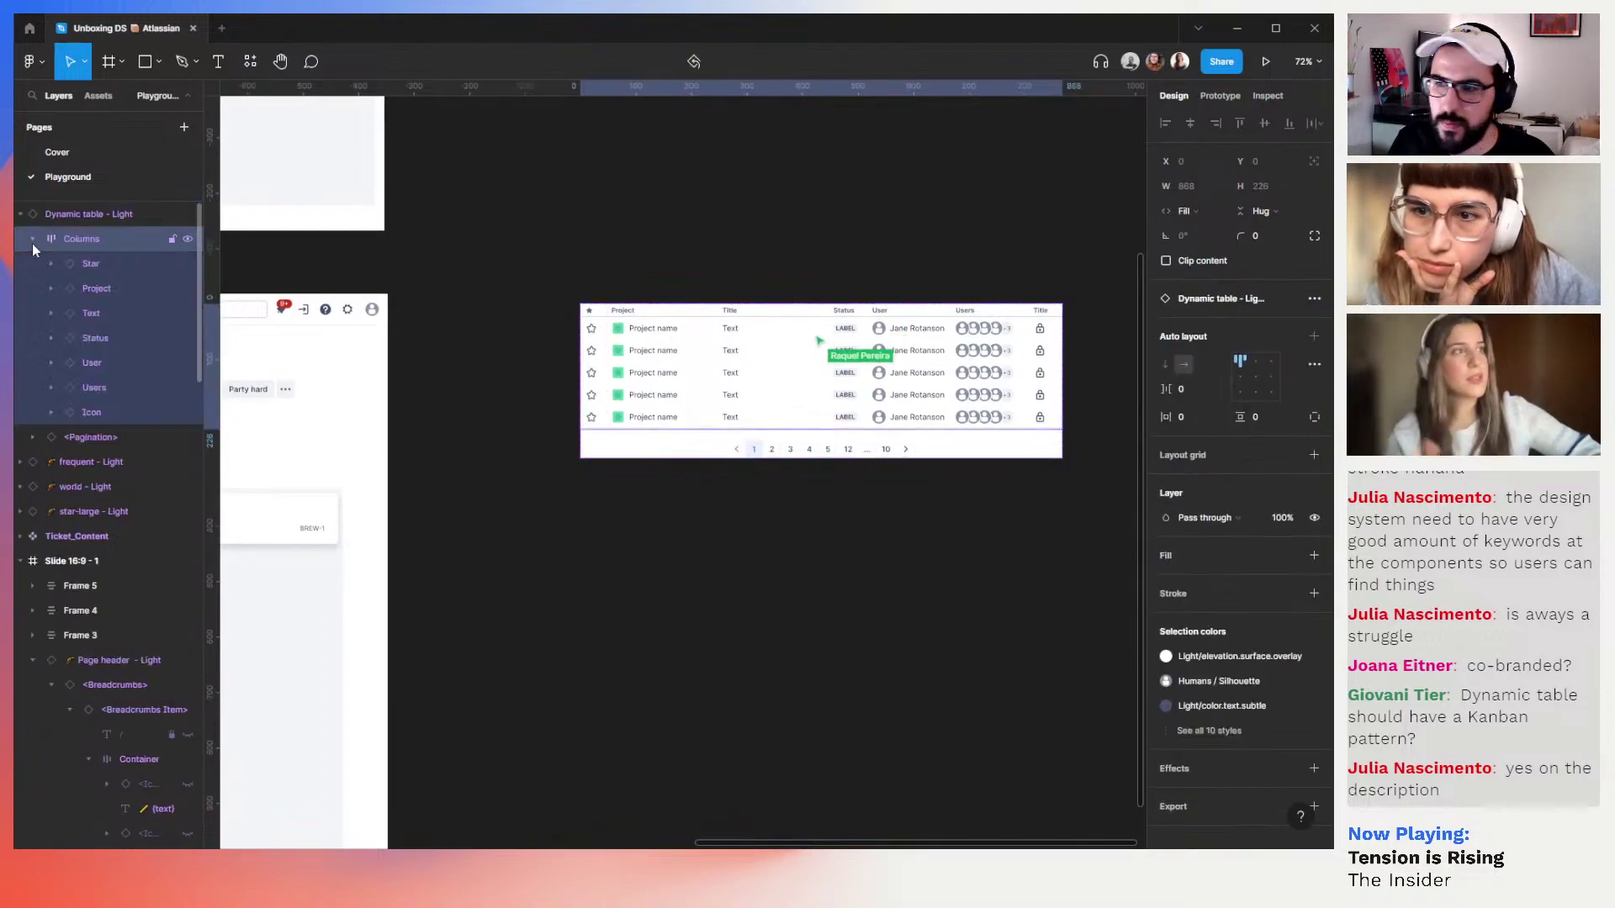
{"action": "left_click", "coordinate": [104, 265]}
{"action": "left_click", "coordinate": [97, 289]}
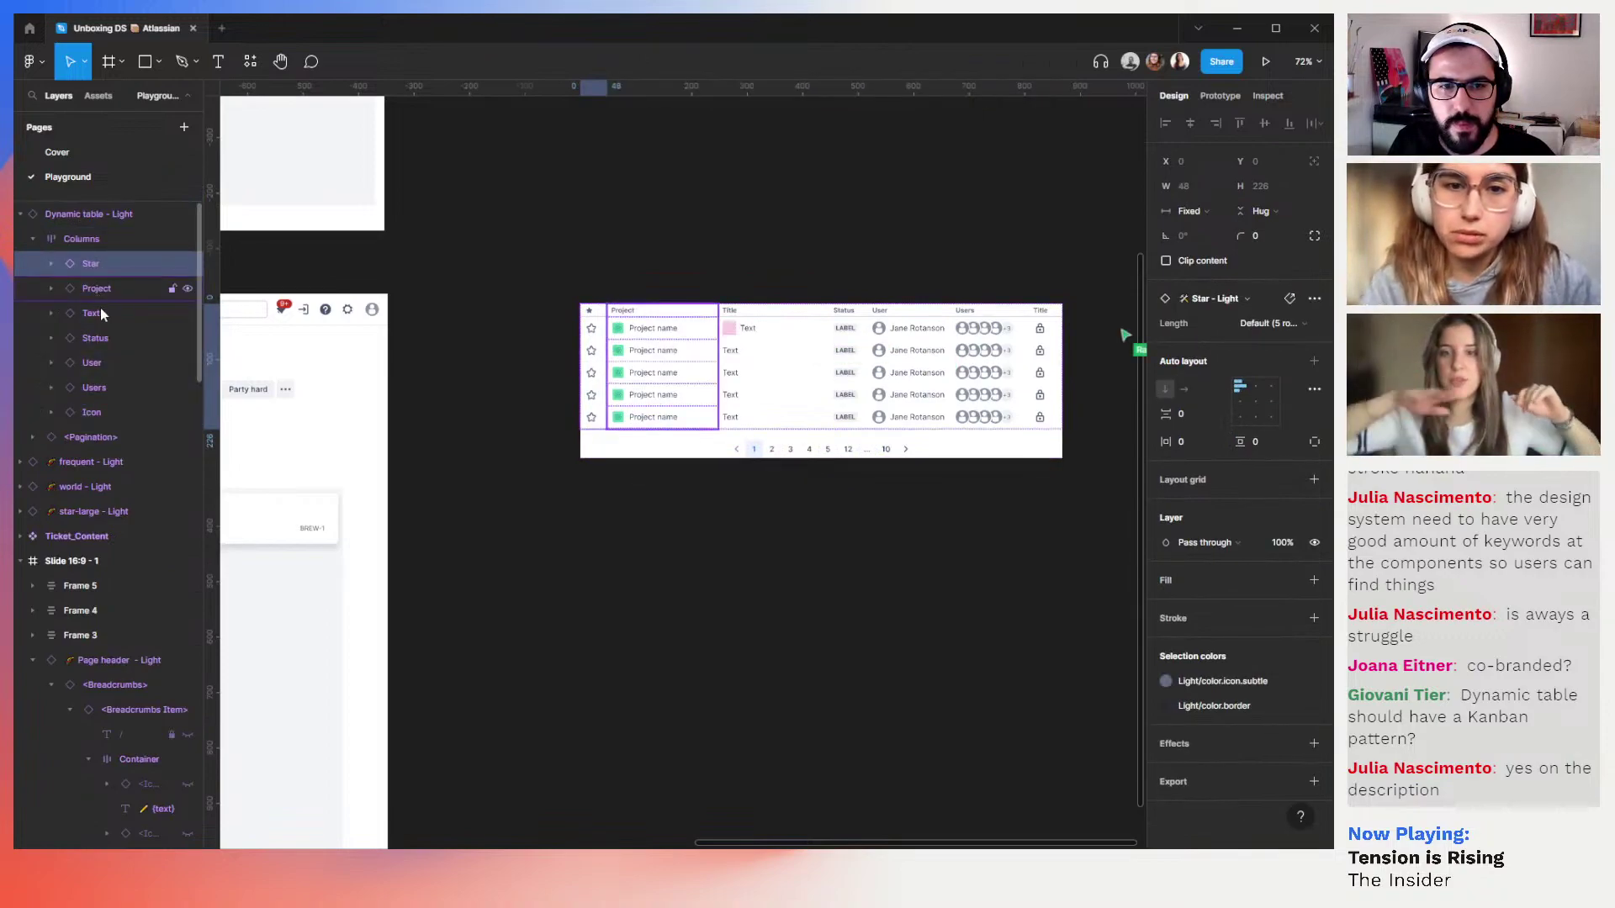
{"action": "left_click", "coordinate": [104, 336]}
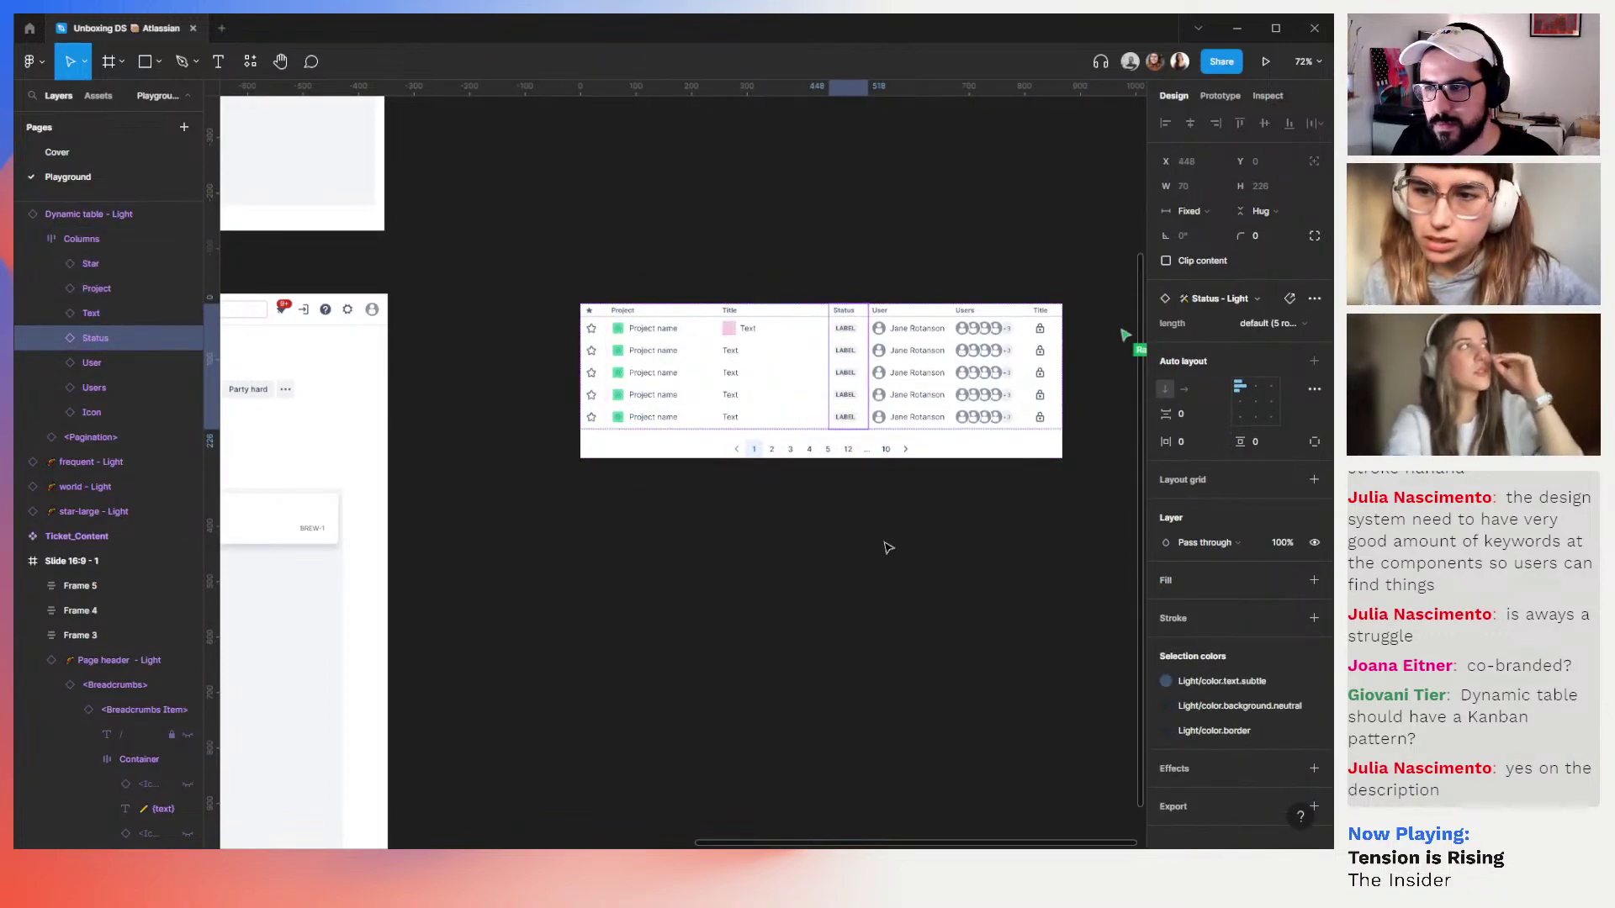
{"action": "left_click", "coordinate": [681, 516]}
Move the search and filter row on the new slide down to Y 261, just above the board columns
{"action": "scroll", "coordinate": [925, 488], "scroll_direction": "left", "scroll_amount": 10}
{"action": "scroll", "coordinate": [873, 497], "scroll_direction": "down", "scroll_amount": 3}
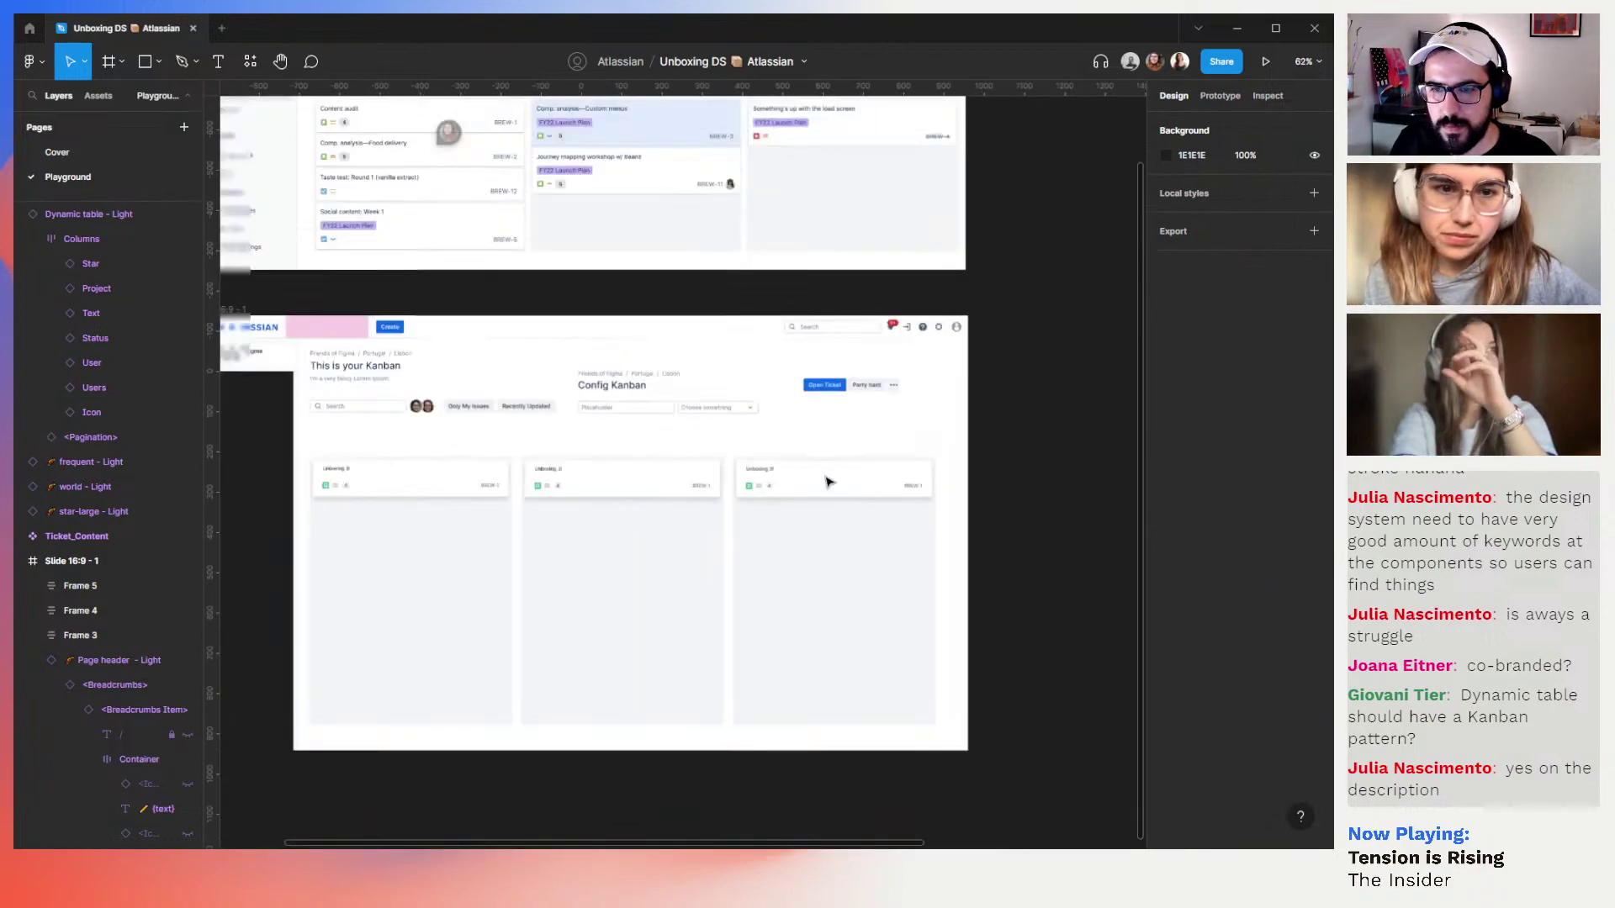
{"action": "scroll", "coordinate": [816, 435], "scroll_direction": "left", "scroll_amount": 5}
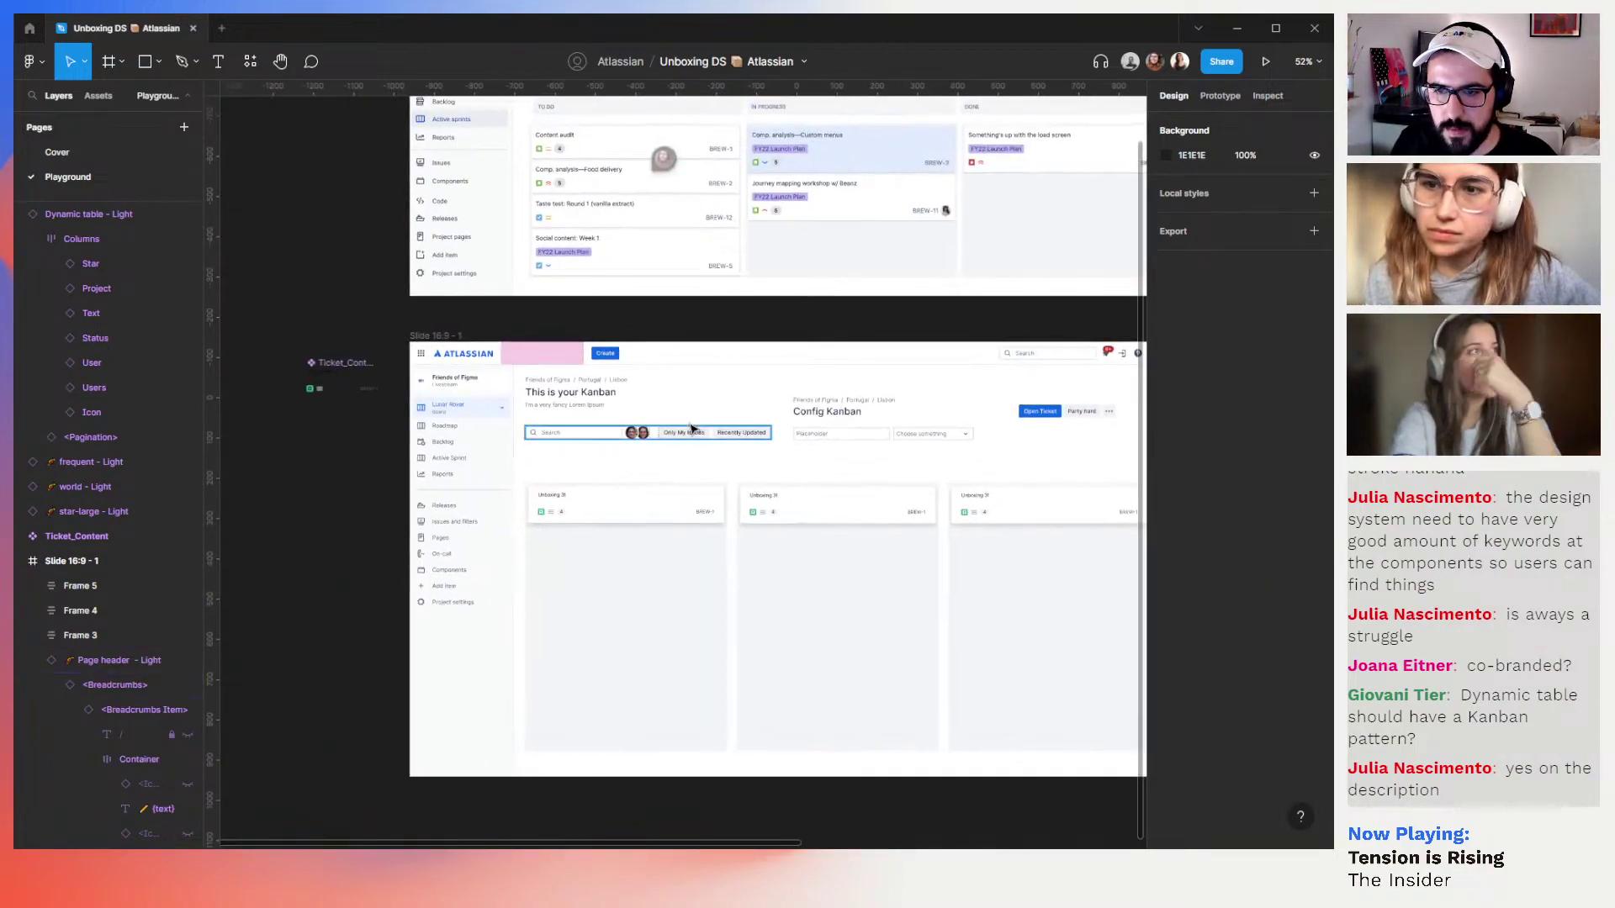
{"action": "left_click_drag", "start_coordinate": [683, 439], "coordinate": [685, 461]}
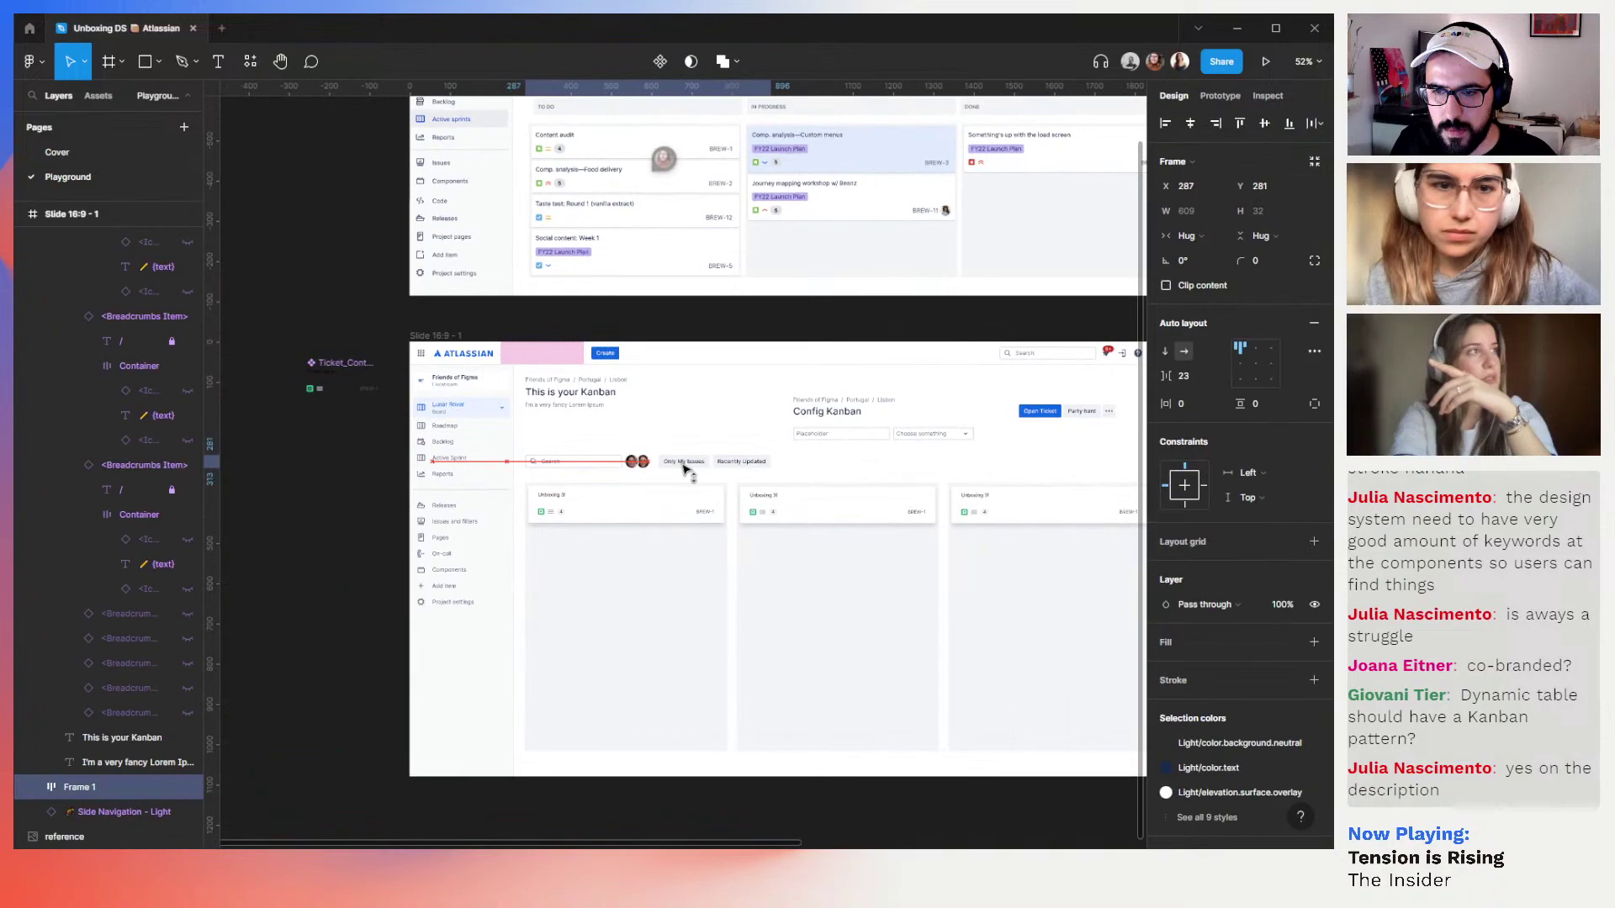
Replace the "This is your Kanban" title frame with the page header component and widen the header to 1617
{"action": "left_click", "coordinate": [907, 425]}
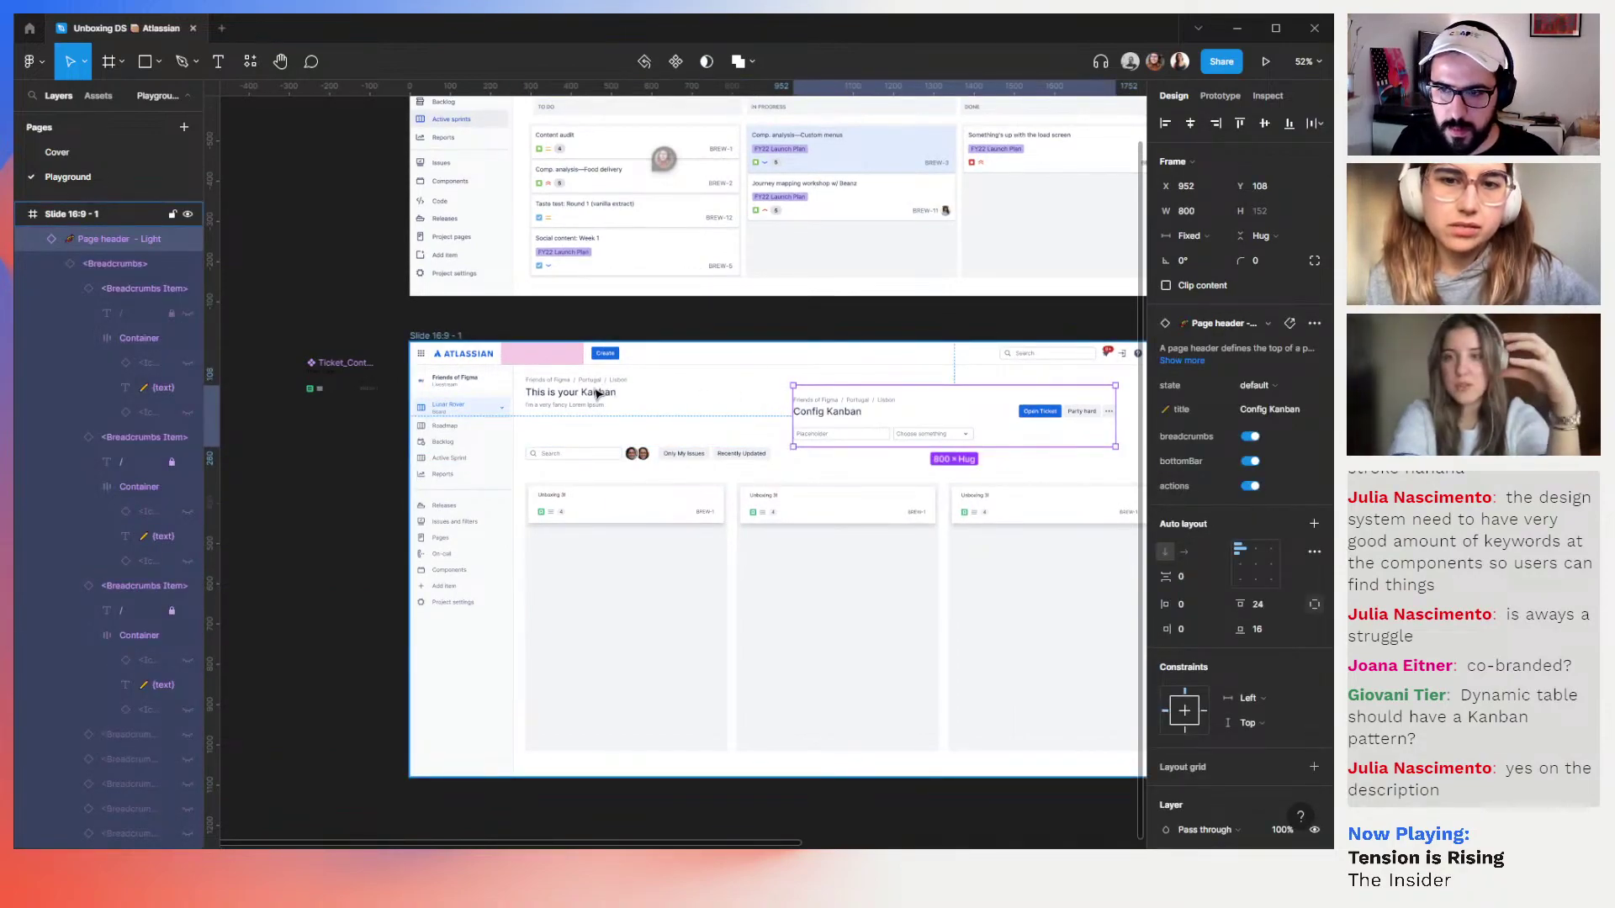
{"action": "key", "text": "Delete"}
{"action": "left_click", "coordinate": [524, 380]}
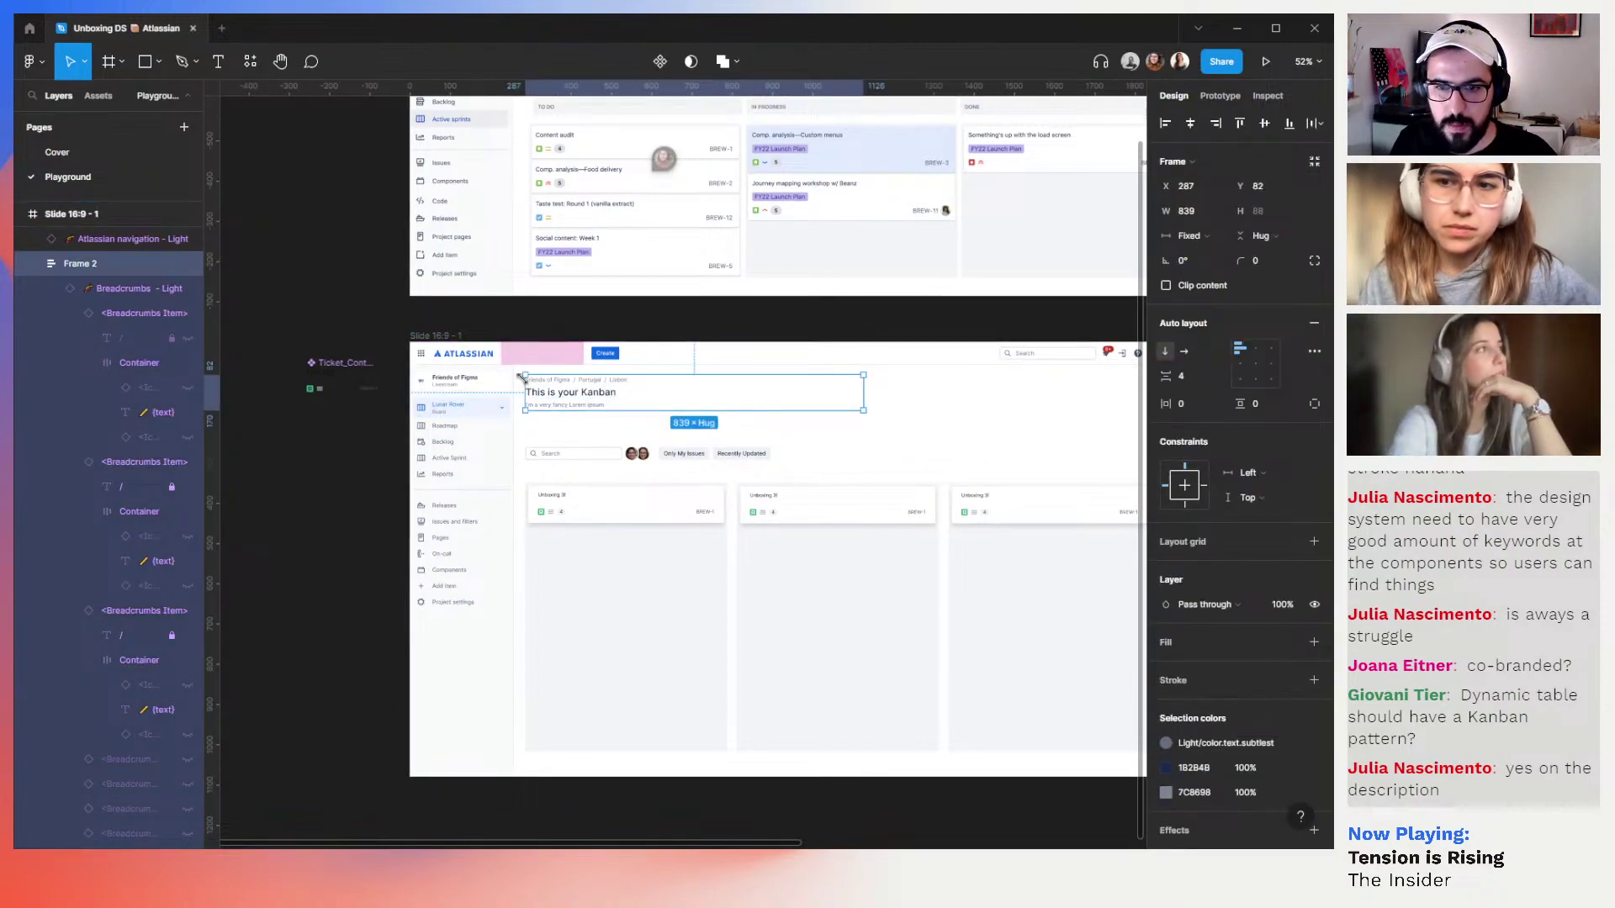
{"action": "key", "text": "ctrl+z"}
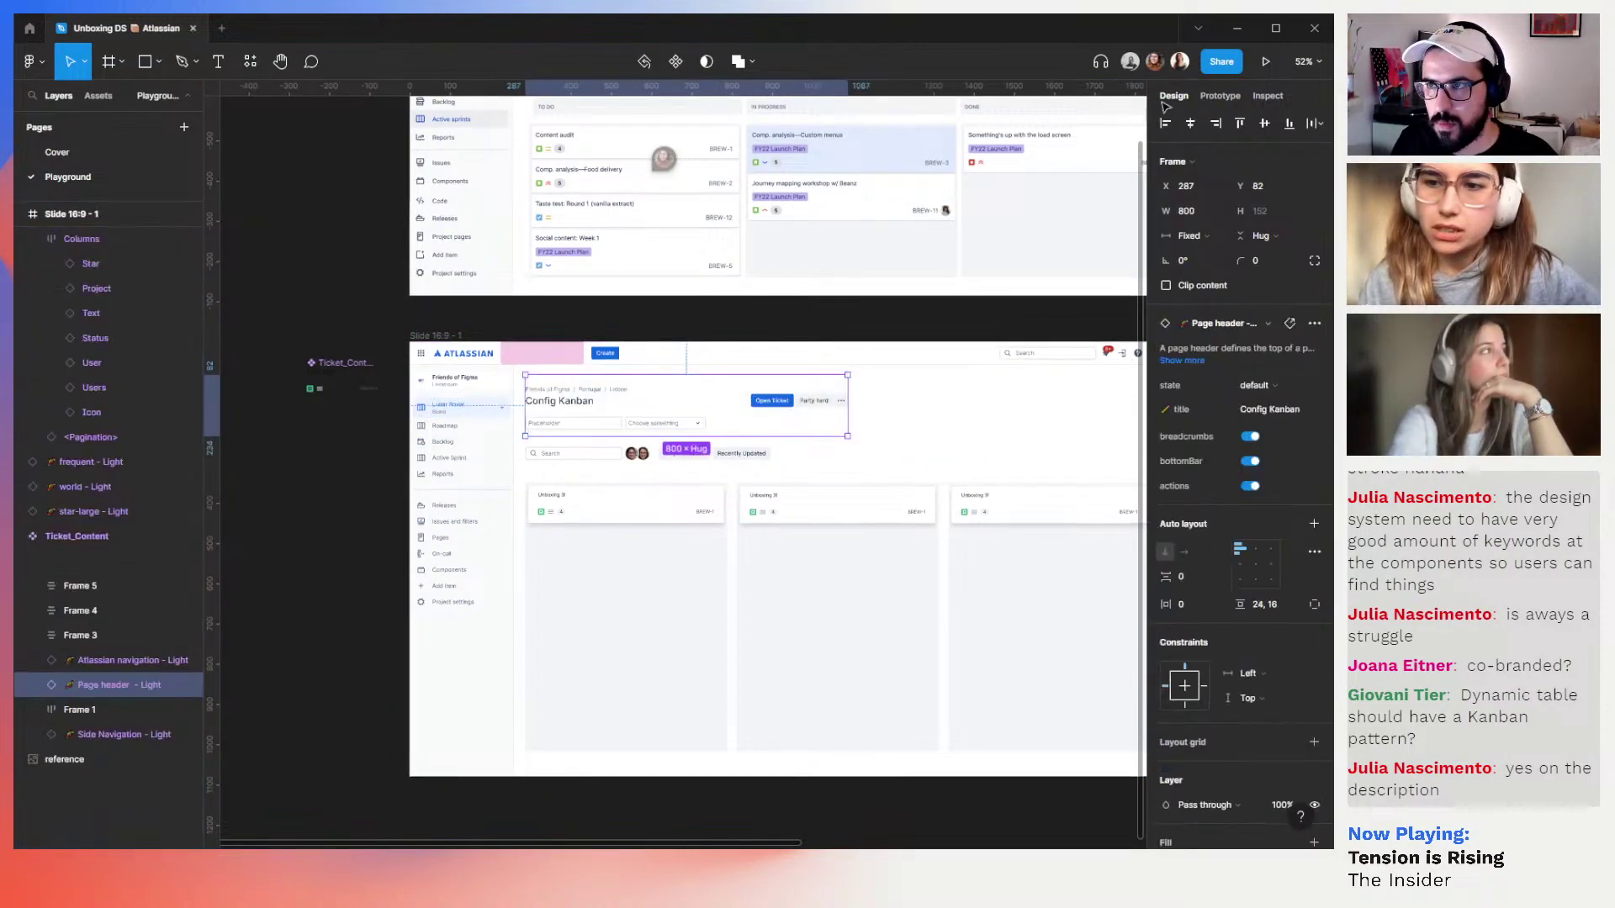
{"action": "scroll", "coordinate": [872, 409], "scroll_direction": "right", "scroll_amount": 5}
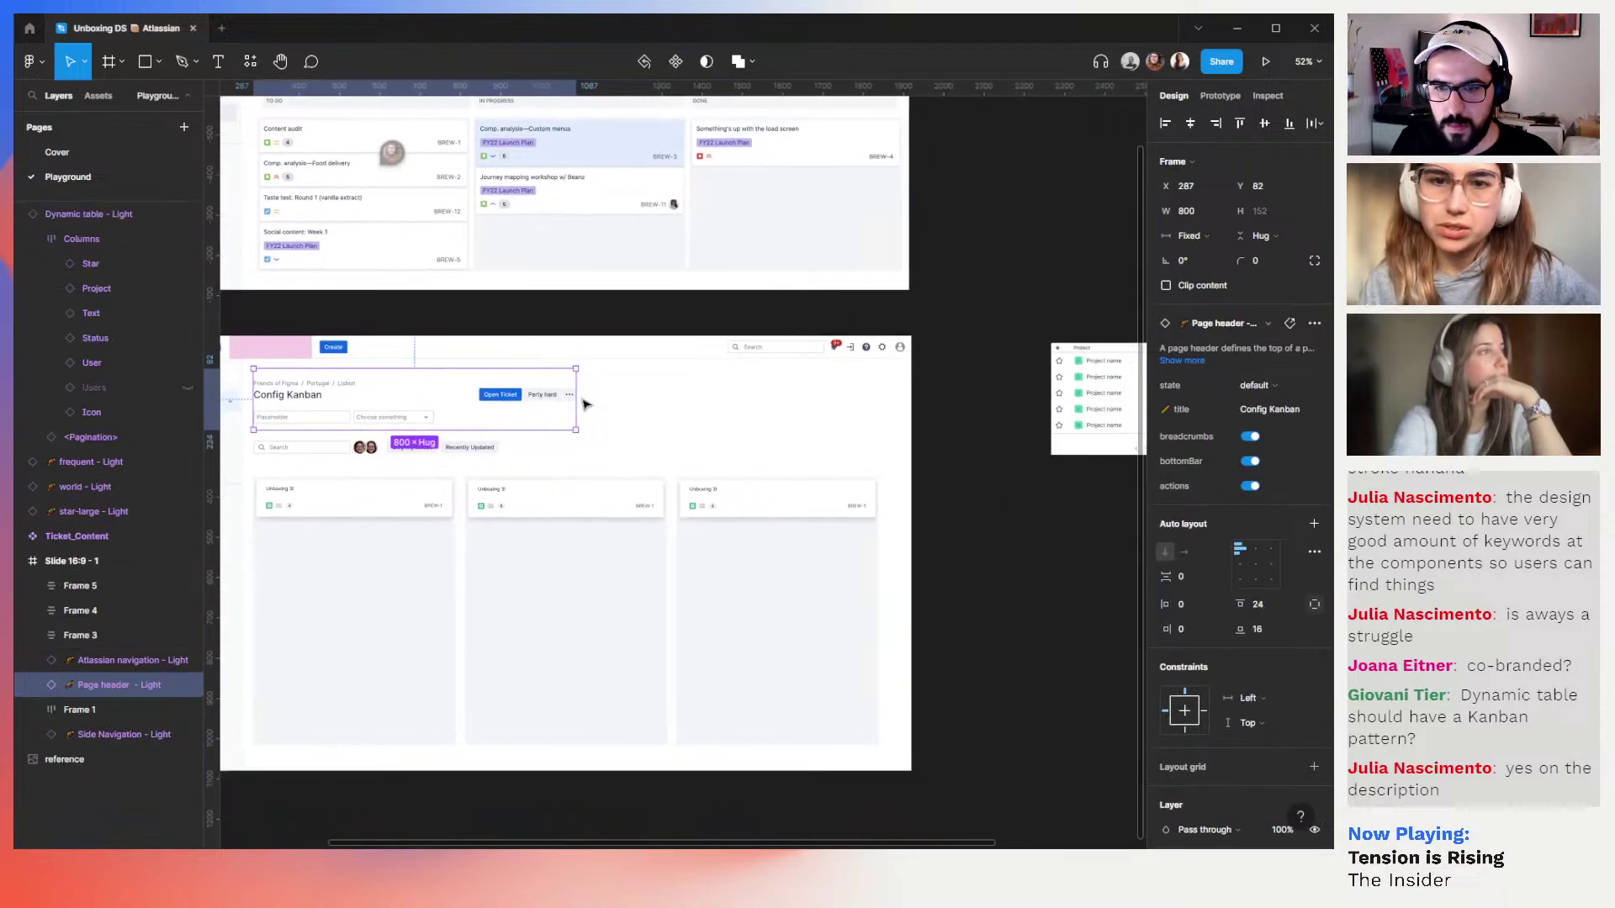
{"action": "left_click_drag", "start_coordinate": [843, 392], "coordinate": [906, 392]}
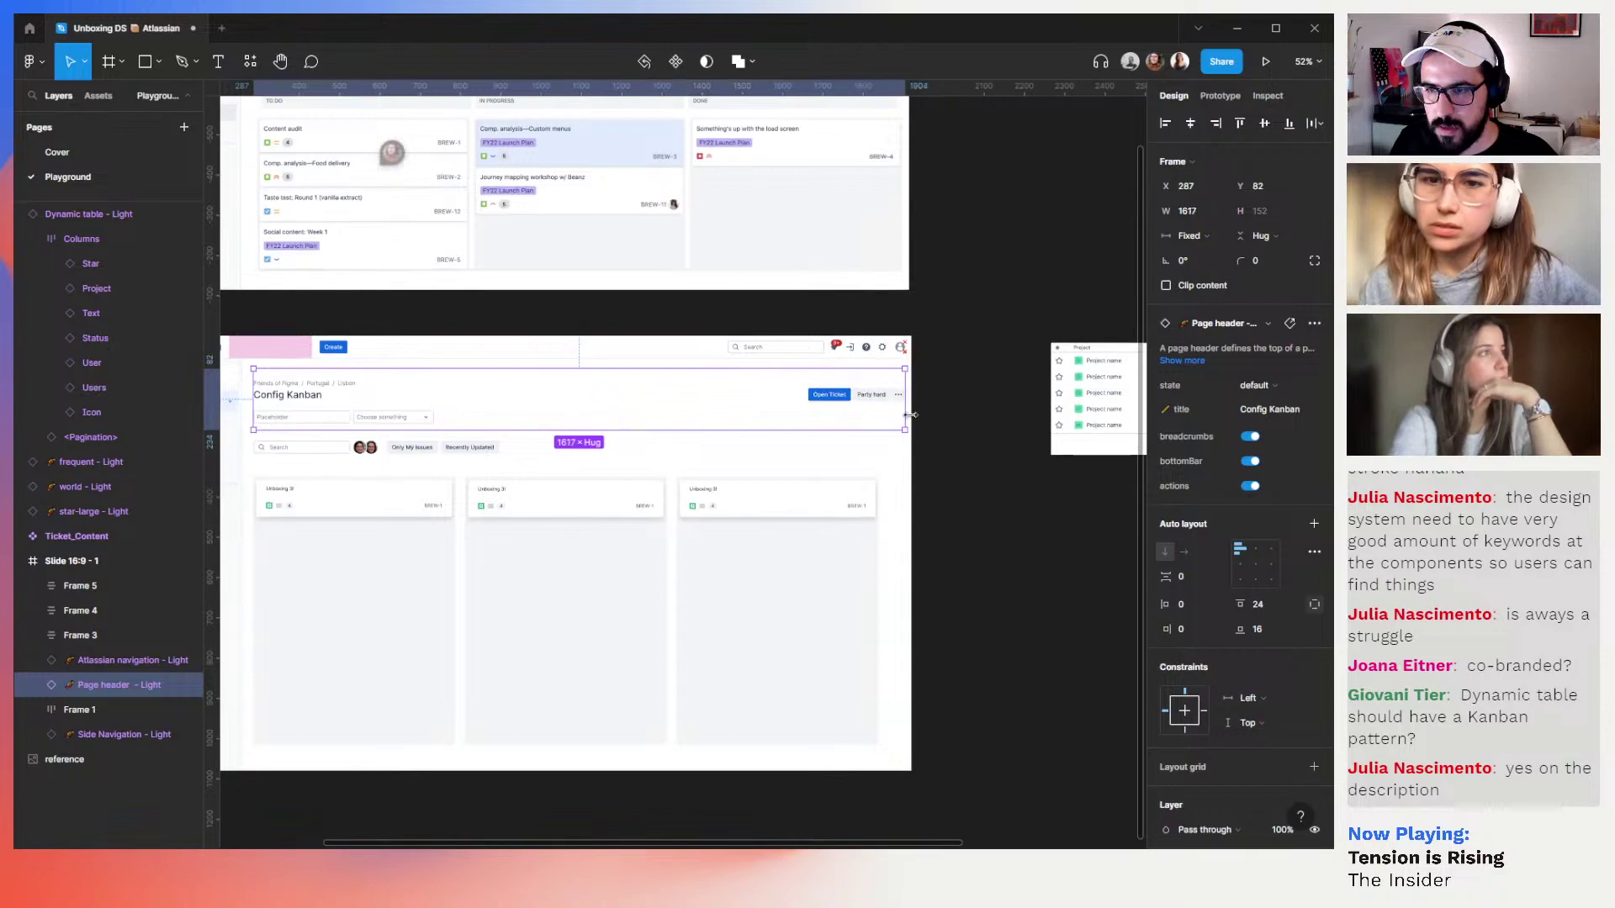
Turn the search and filter row into a component named "Our header" and move it below the slide to X -673, Y 988
{"action": "scroll", "coordinate": [1036, 440], "scroll_direction": "left", "scroll_amount": 3}
{"action": "left_click", "coordinate": [605, 443]}
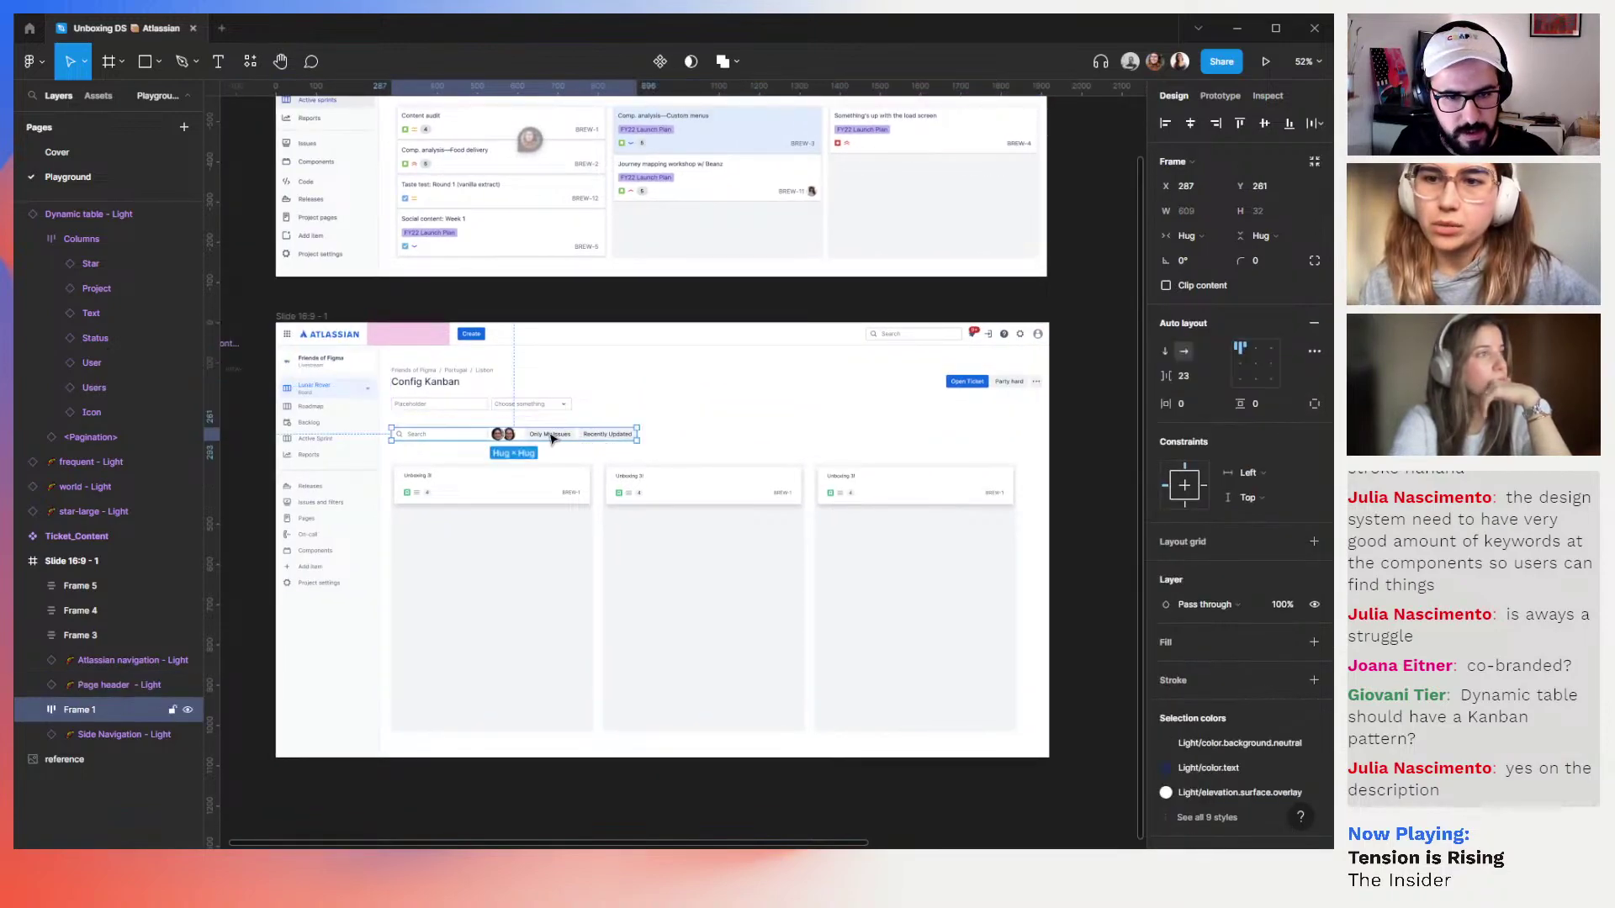
{"action": "key", "text": "ctrl+r"}
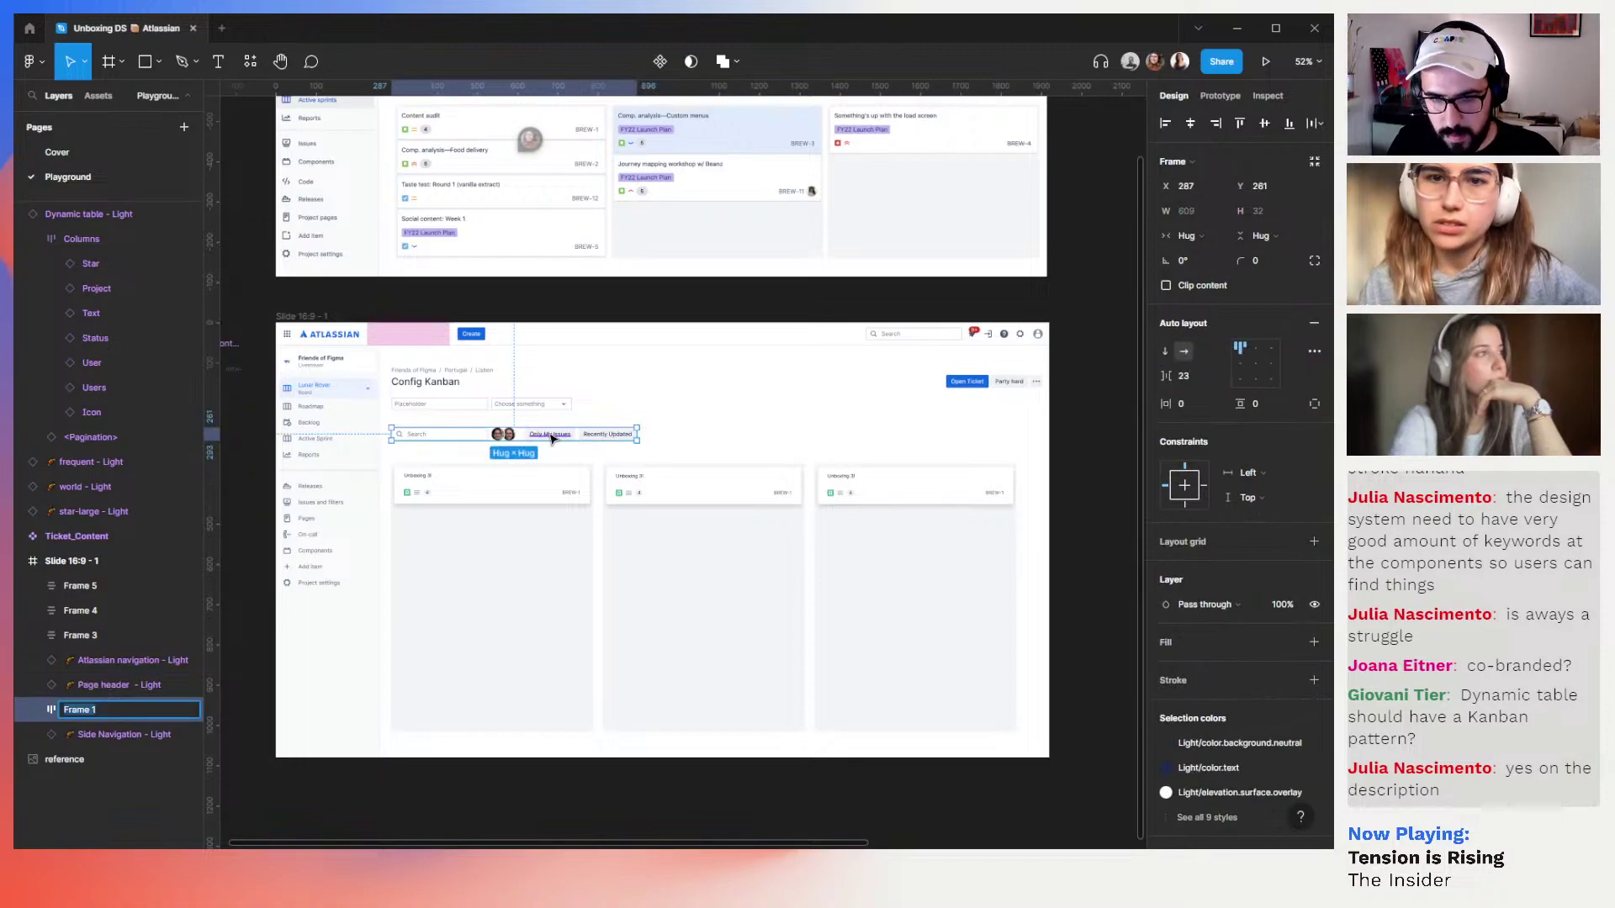
{"action": "type", "text": "Our header"}
{"action": "key", "text": "Return"}
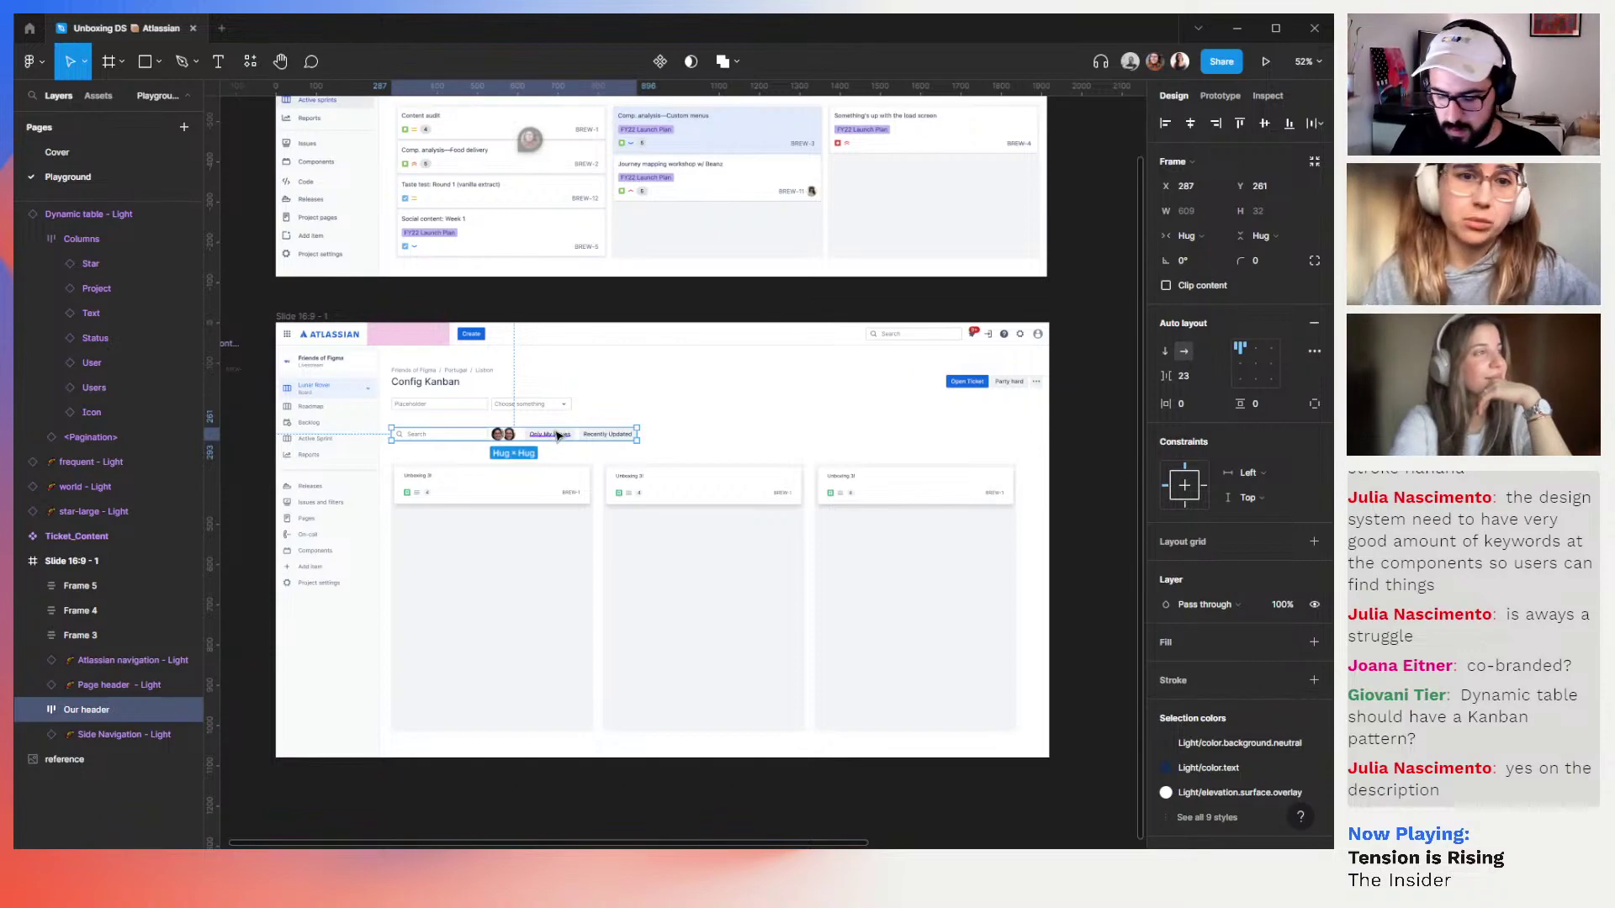
{"action": "key", "text": "ctrl+alt+k"}
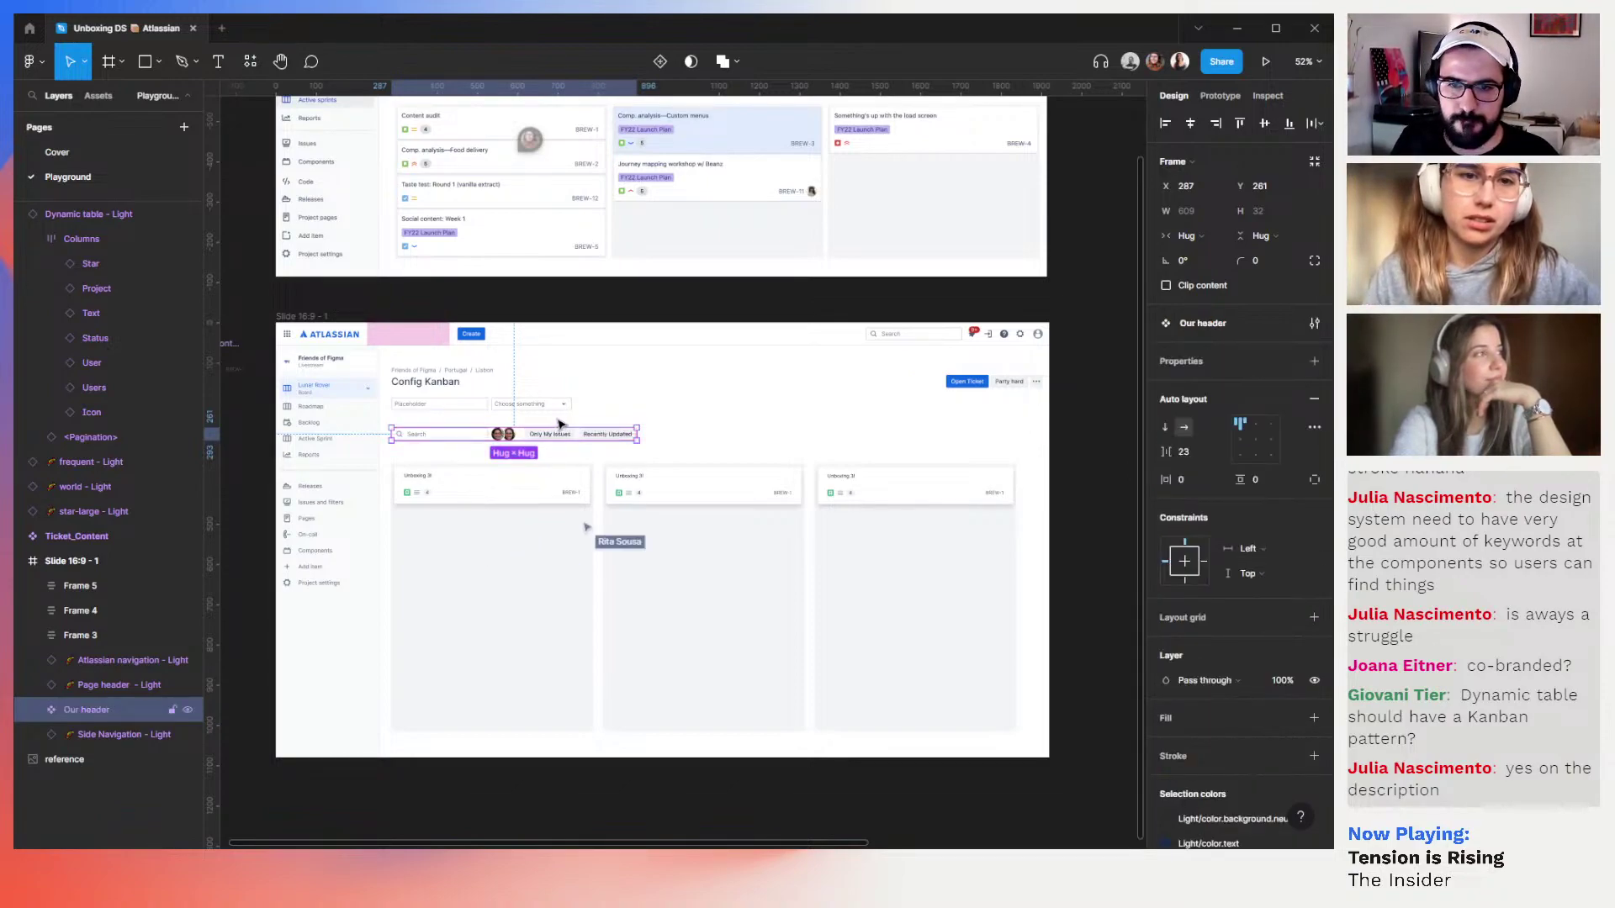
{"action": "left_click_drag", "start_coordinate": [555, 439], "coordinate": [529, 792]}
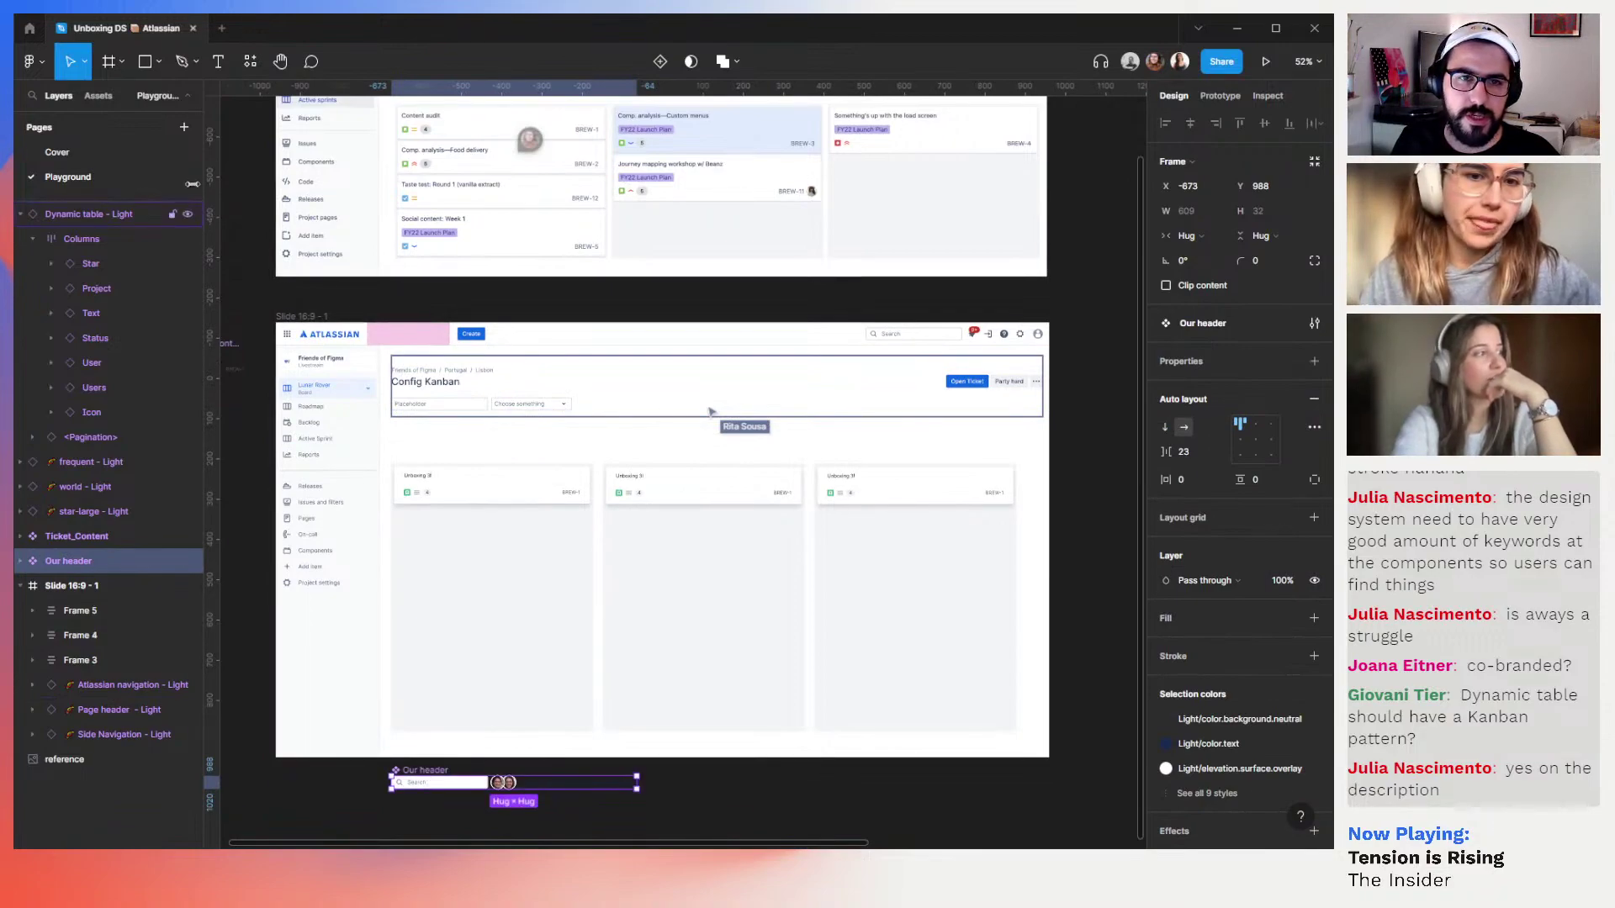
Try to place the local "Our header" component into the page header's bottom bar
{"action": "left_click", "coordinate": [98, 96]}
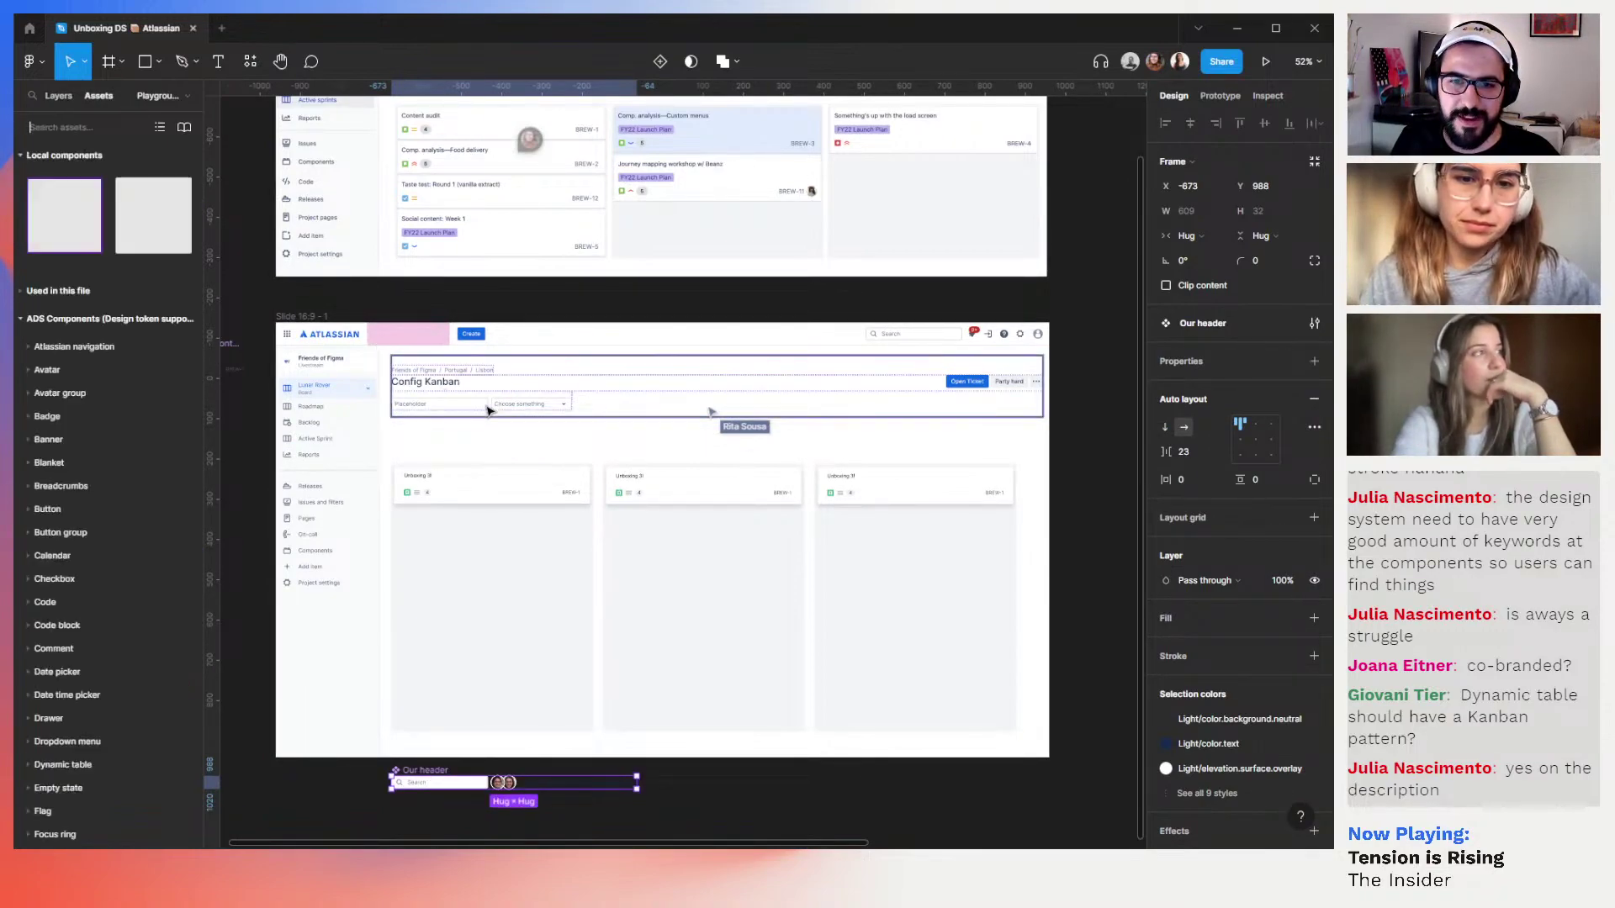
{"action": "left_click", "coordinate": [487, 409]}
{"action": "double_click", "coordinate": [489, 411]}
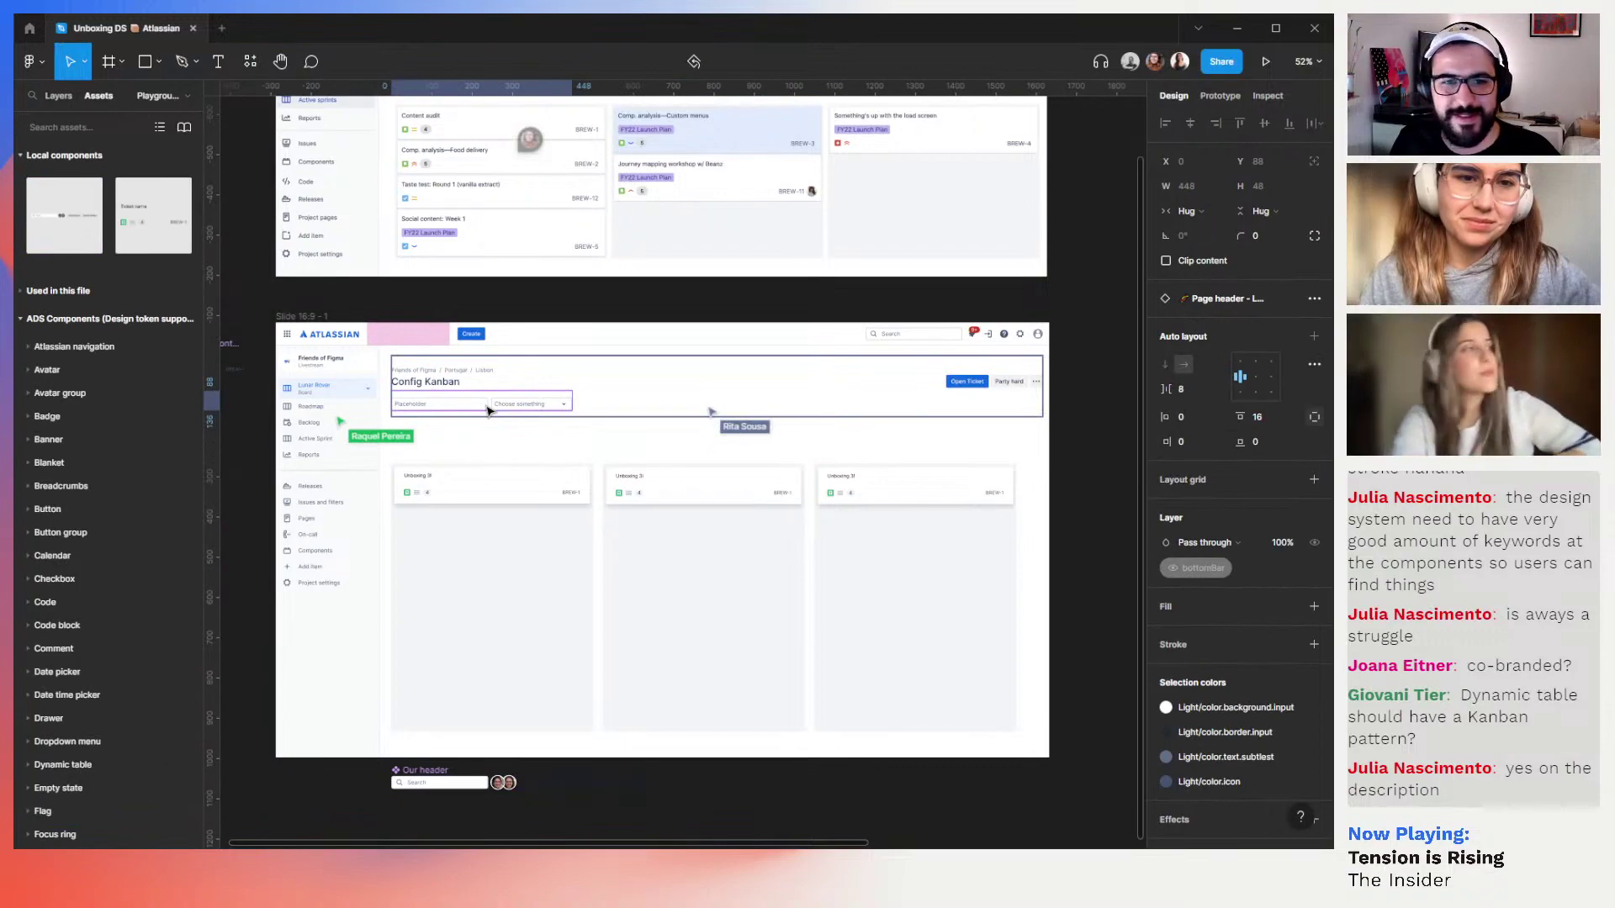
{"action": "double_click", "coordinate": [487, 409]}
{"action": "key", "text": "Escape"}
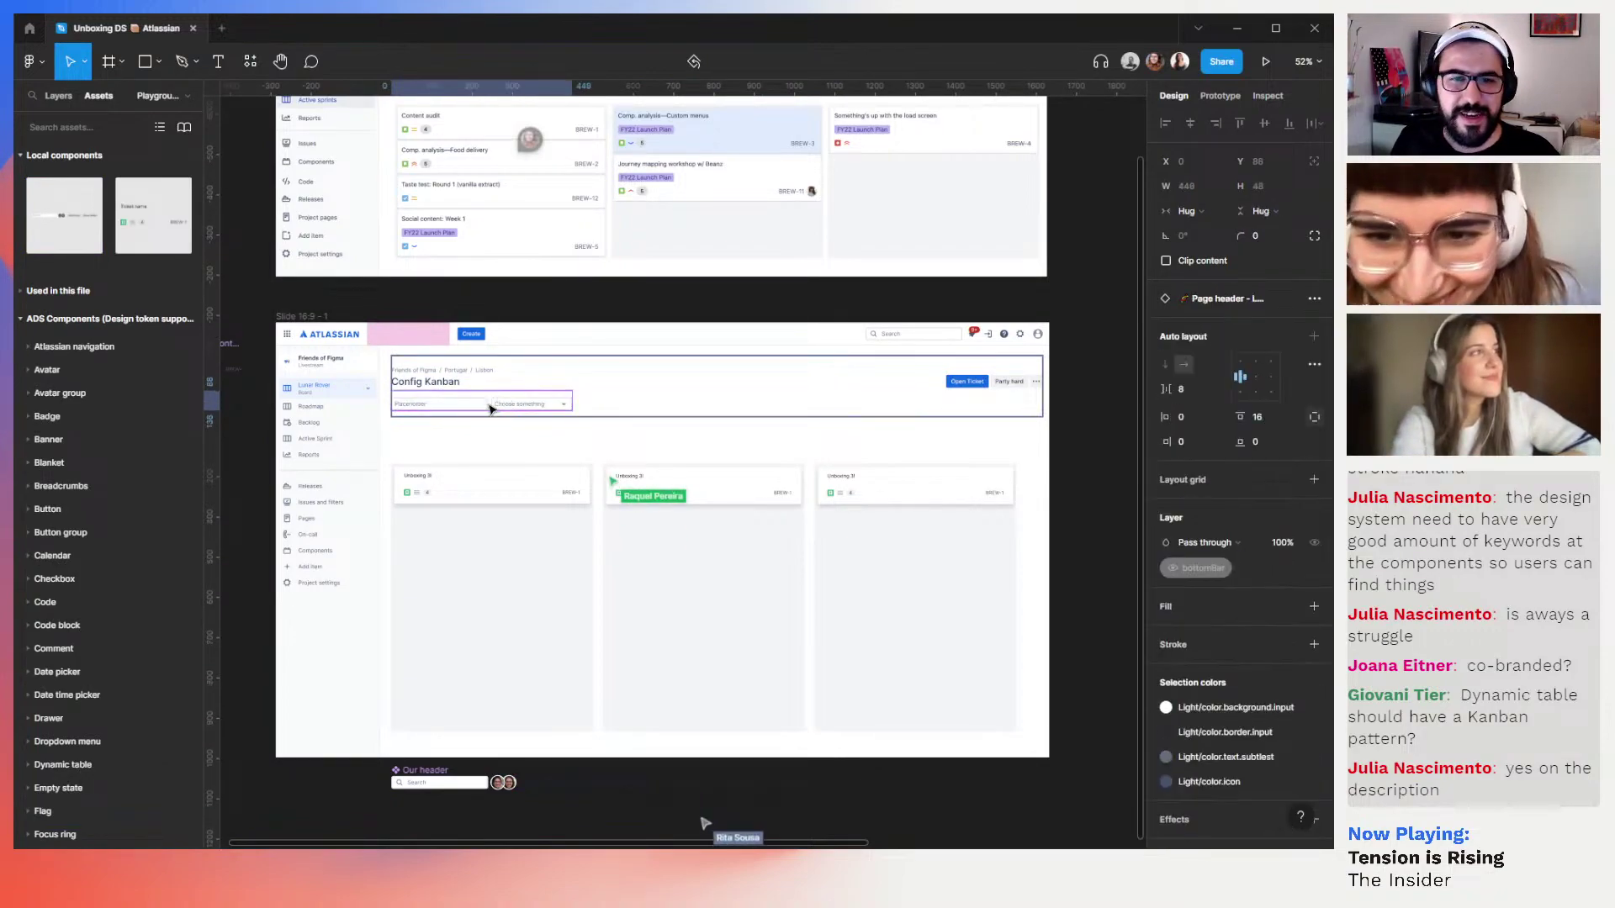
{"action": "key", "text": "Escape"}
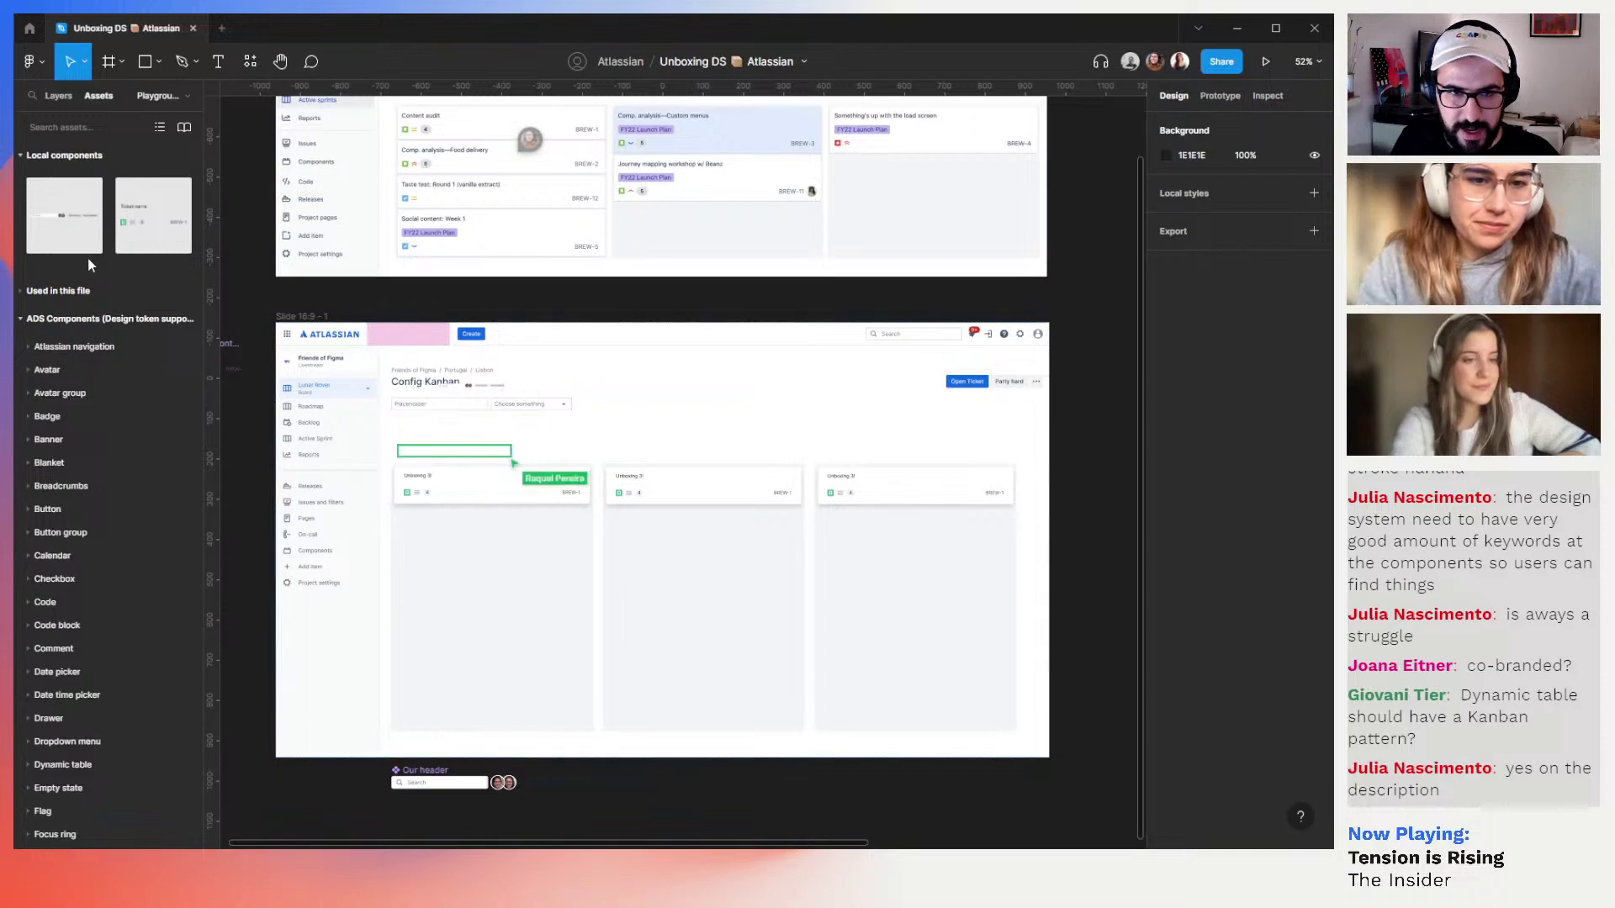
Hide the bottom bar with the placeholder text field and select inside the slide's page header
{"action": "left_click", "coordinate": [56, 95]}
{"action": "double_click", "coordinate": [465, 406]}
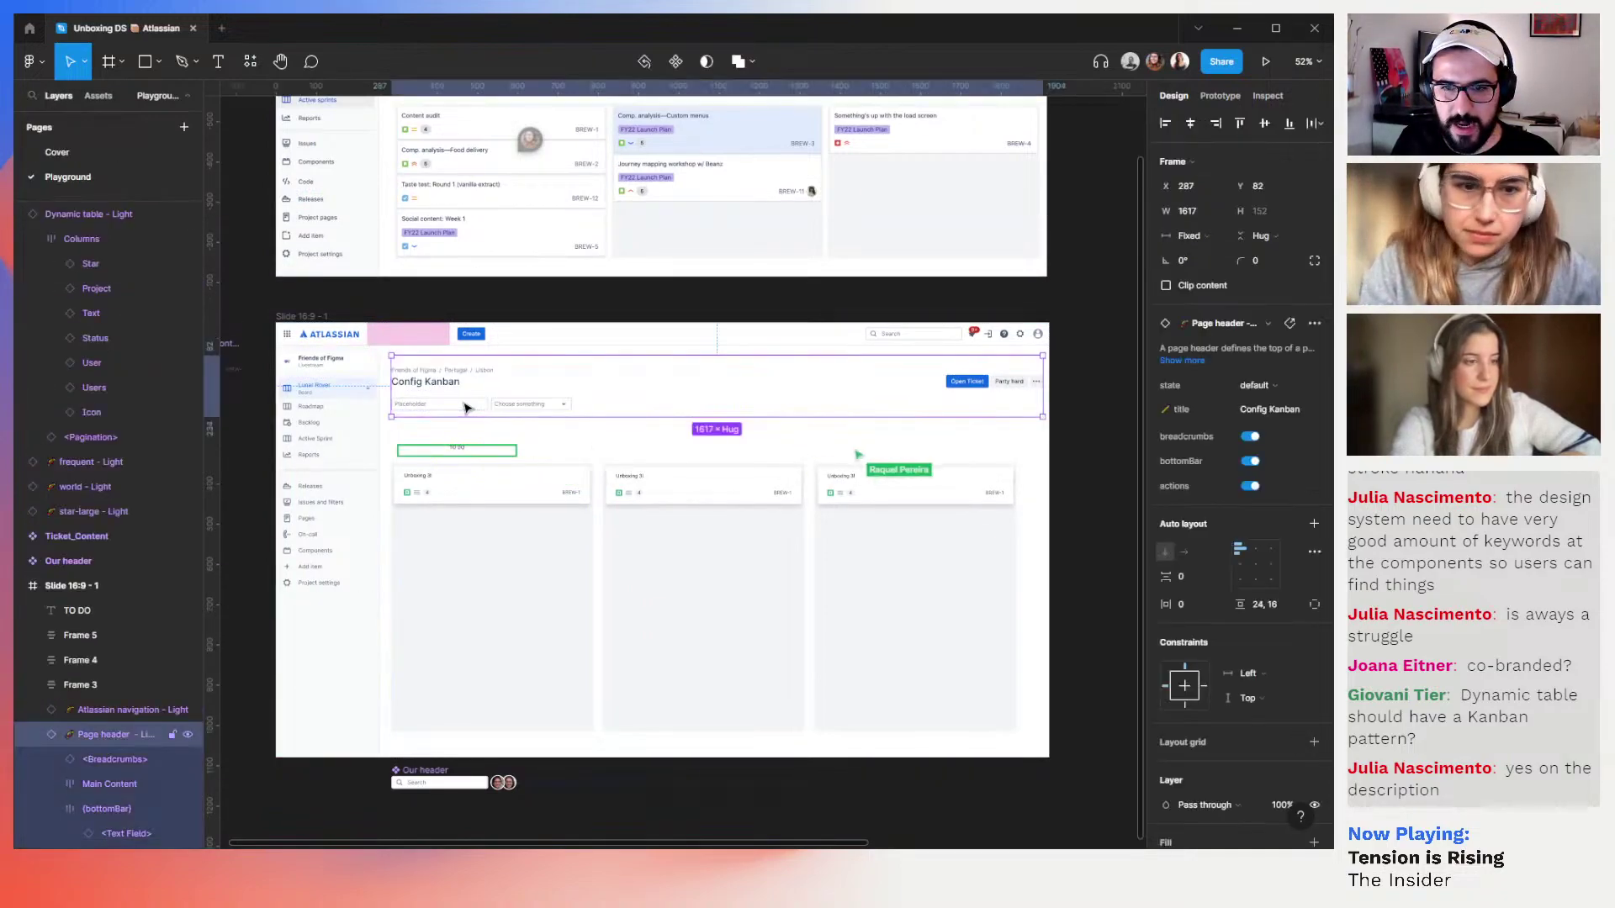
{"action": "left_click", "coordinate": [465, 406]}
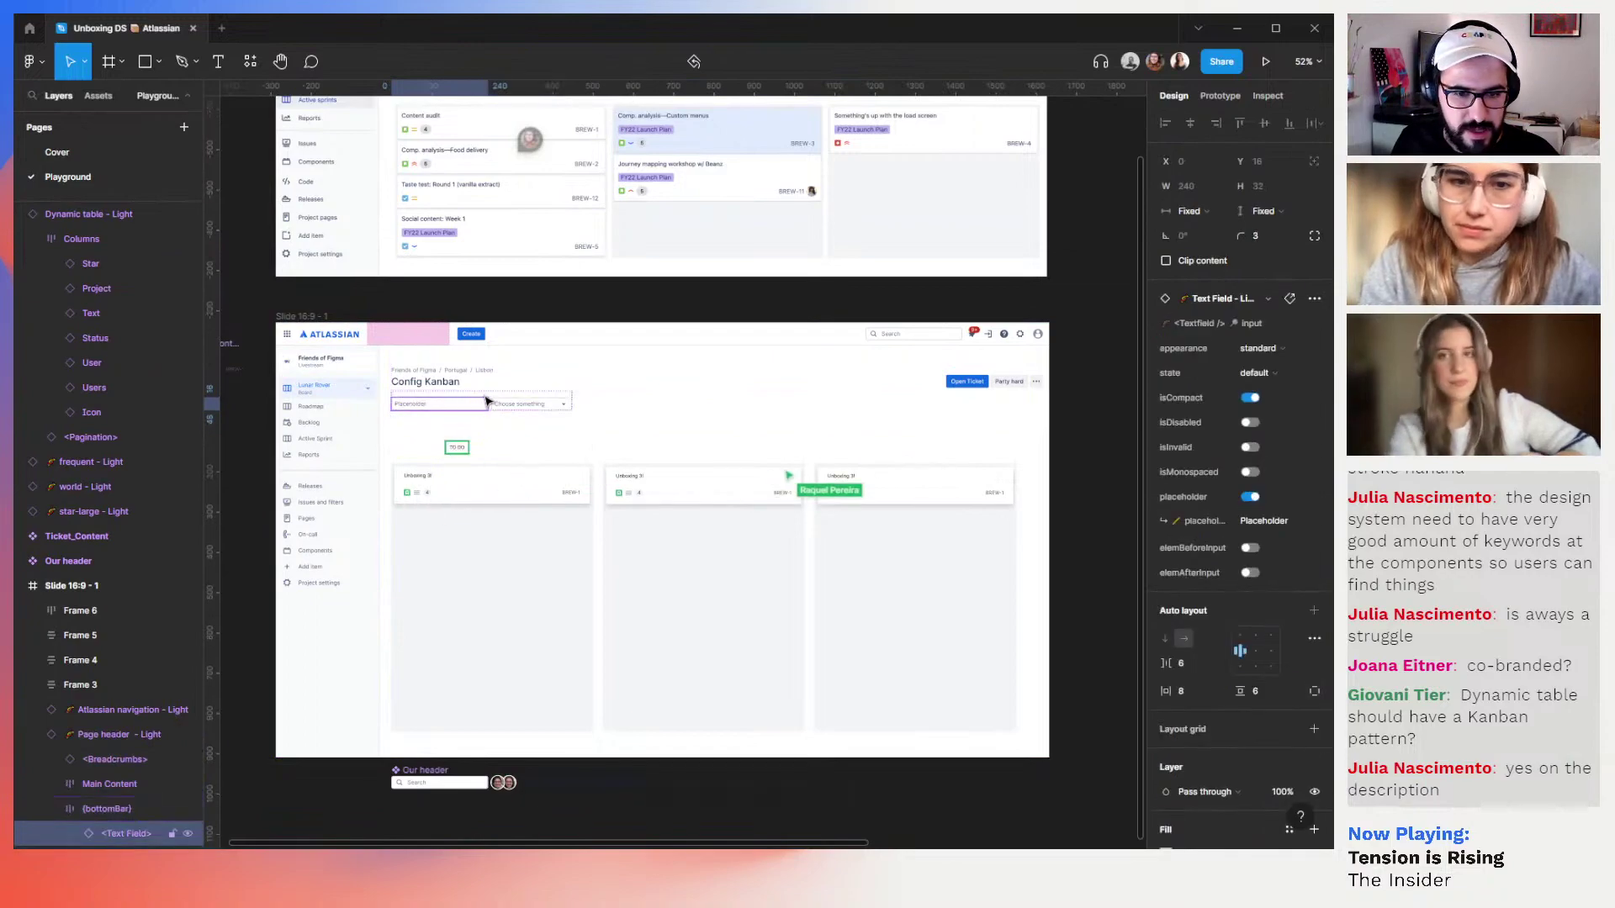
{"action": "key", "text": "Escape"}
{"action": "key", "text": "ctrl+shift+h"}
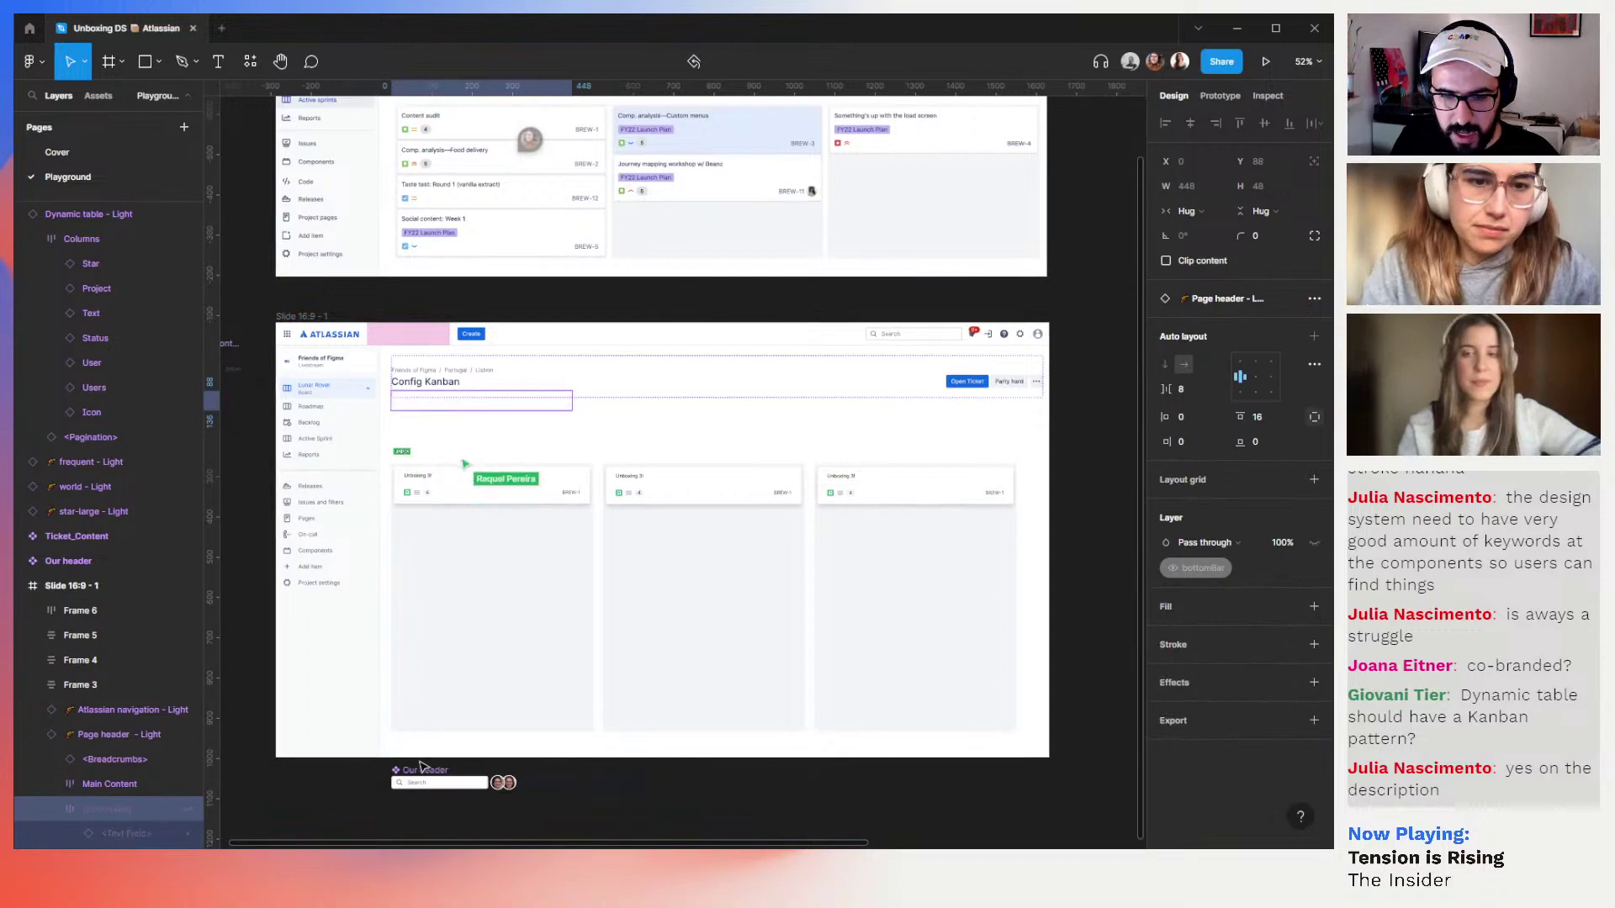
Place a detached copy of "Our header" on the slide at X 287, Y 247 and delete the main component below the slide
{"action": "left_click", "coordinate": [442, 781]}
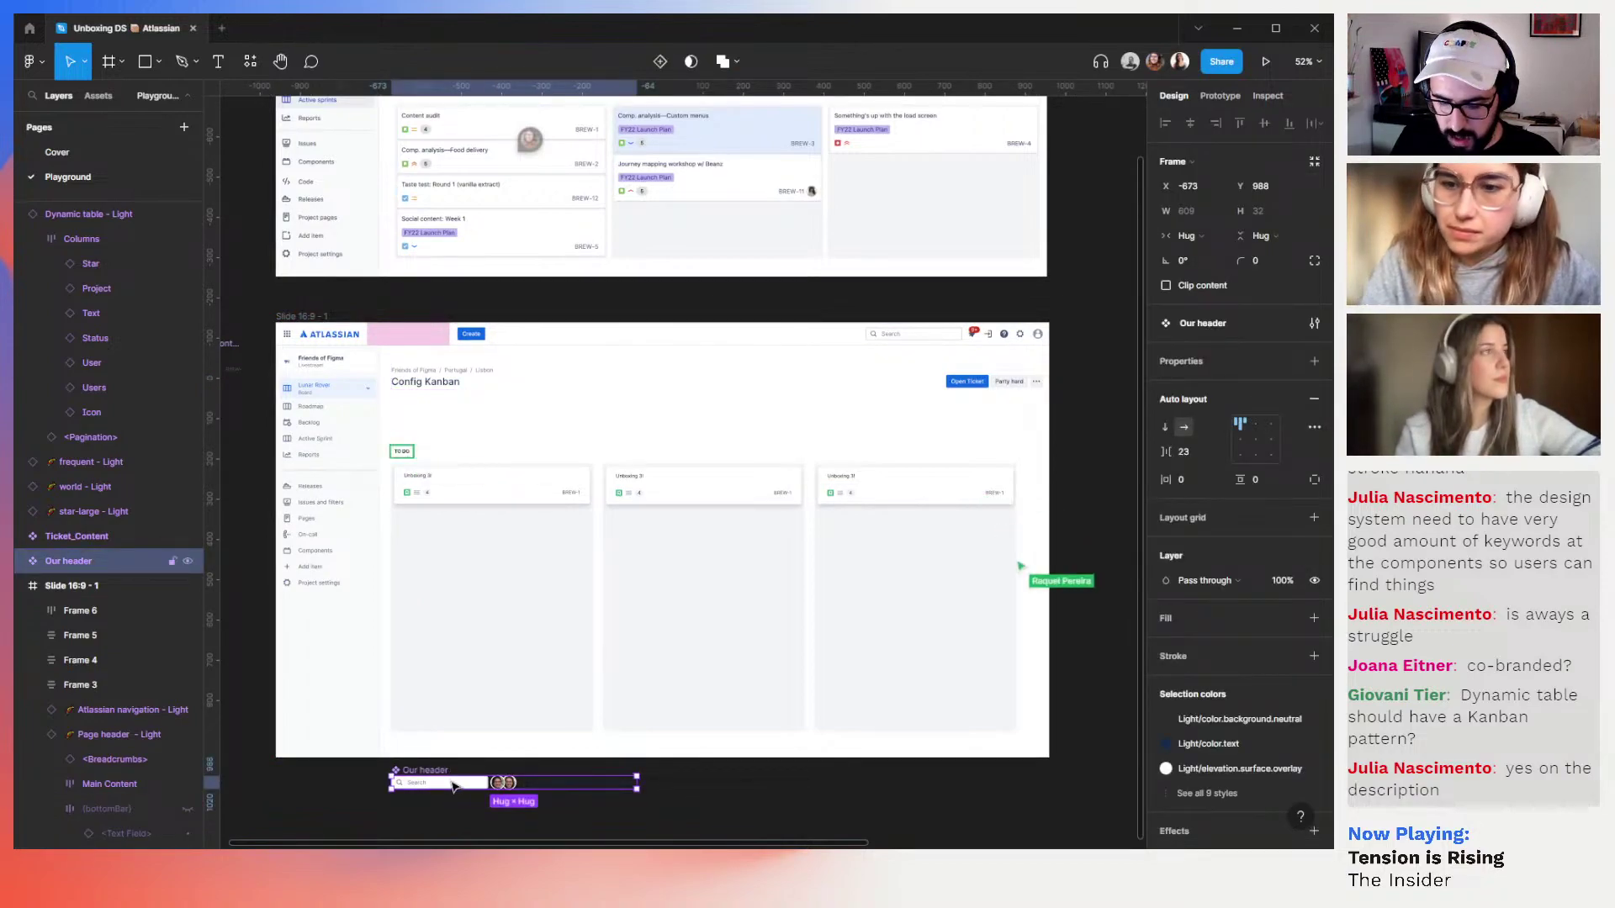
{"action": "left_click_drag", "start_coordinate": [488, 782], "coordinate": [490, 433]}
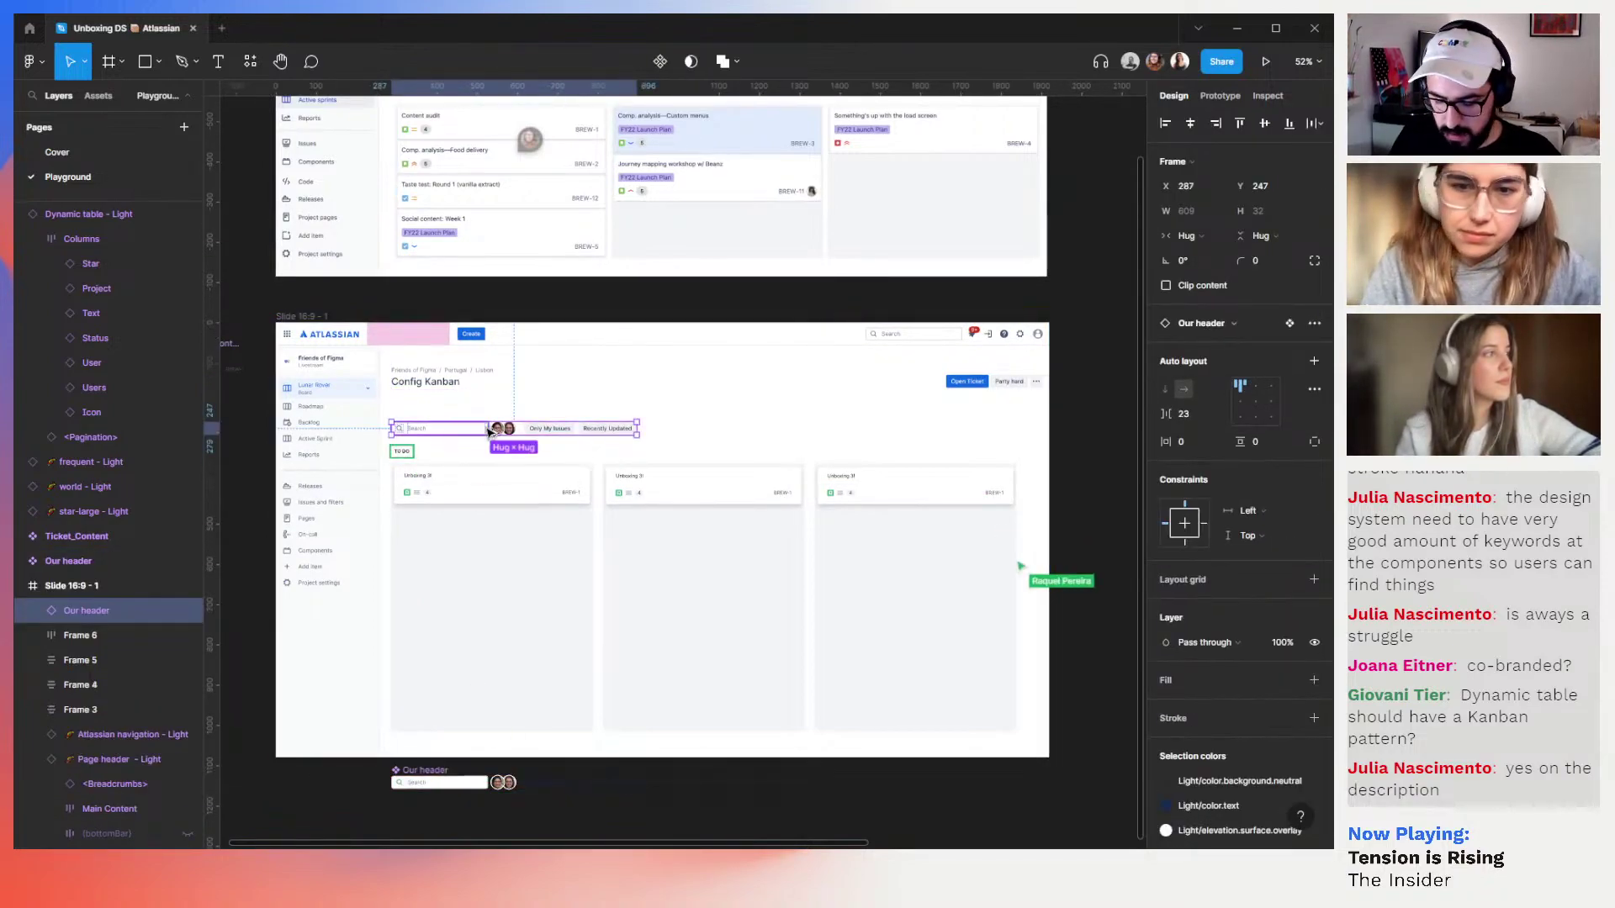
{"action": "key", "text": "ctrl+shift+g"}
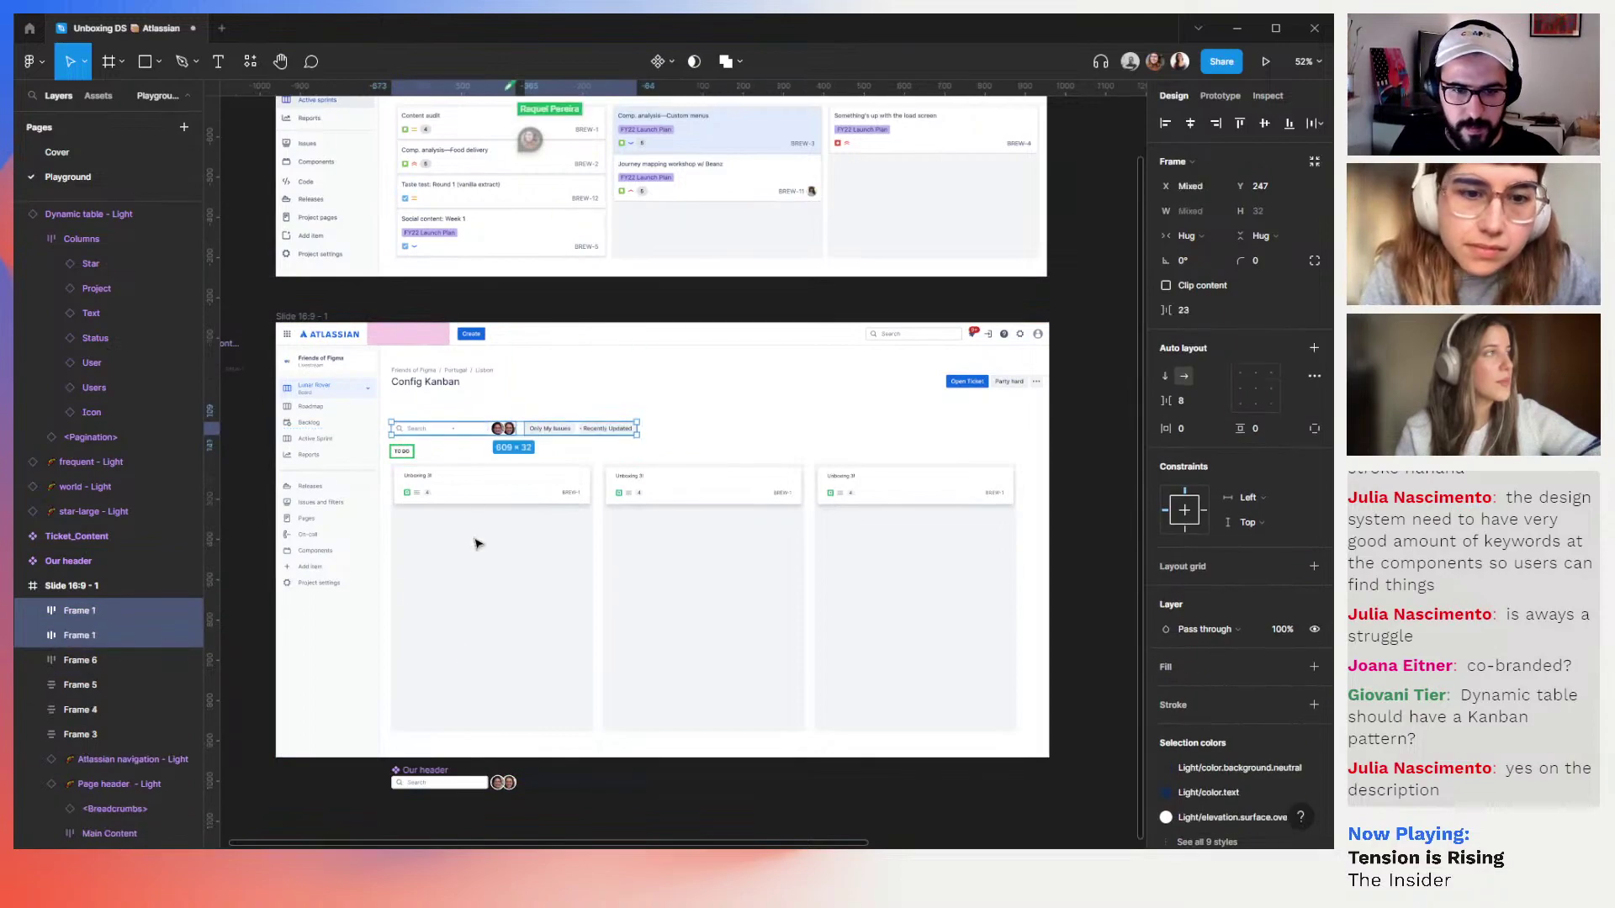
{"action": "key", "text": "ctrl+z"}
{"action": "left_click", "coordinate": [429, 775]}
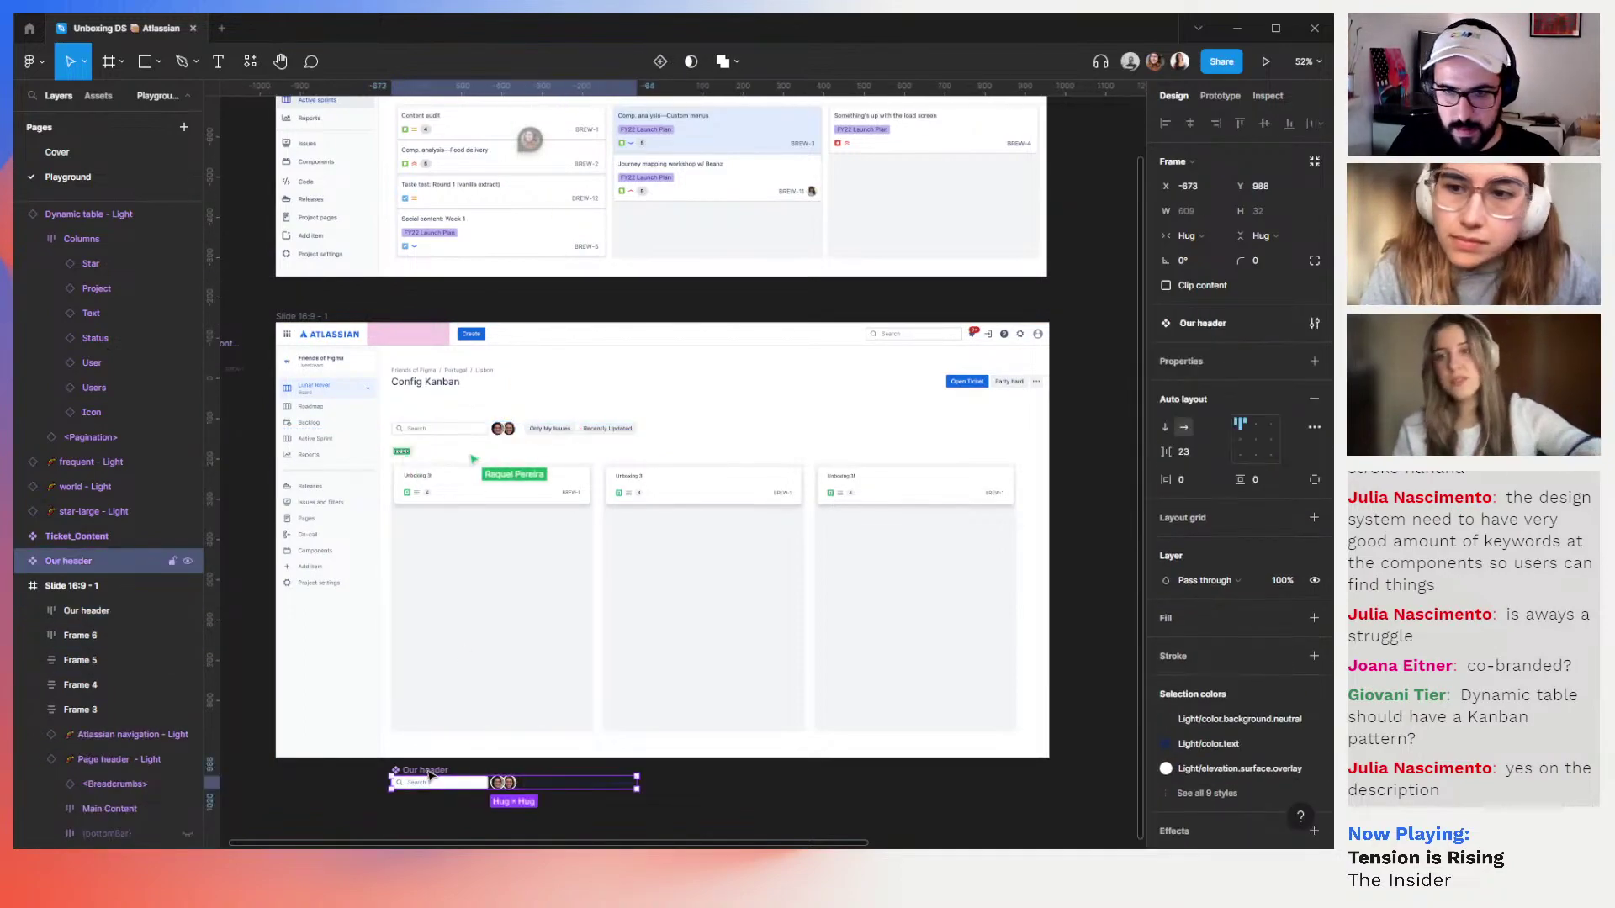
{"action": "key", "text": "Delete"}
Close the gap between the page header and the search and filter row to 0
{"action": "left_click", "coordinate": [500, 435]}
{"action": "left_click", "coordinate": [498, 397], "text": "shift"}
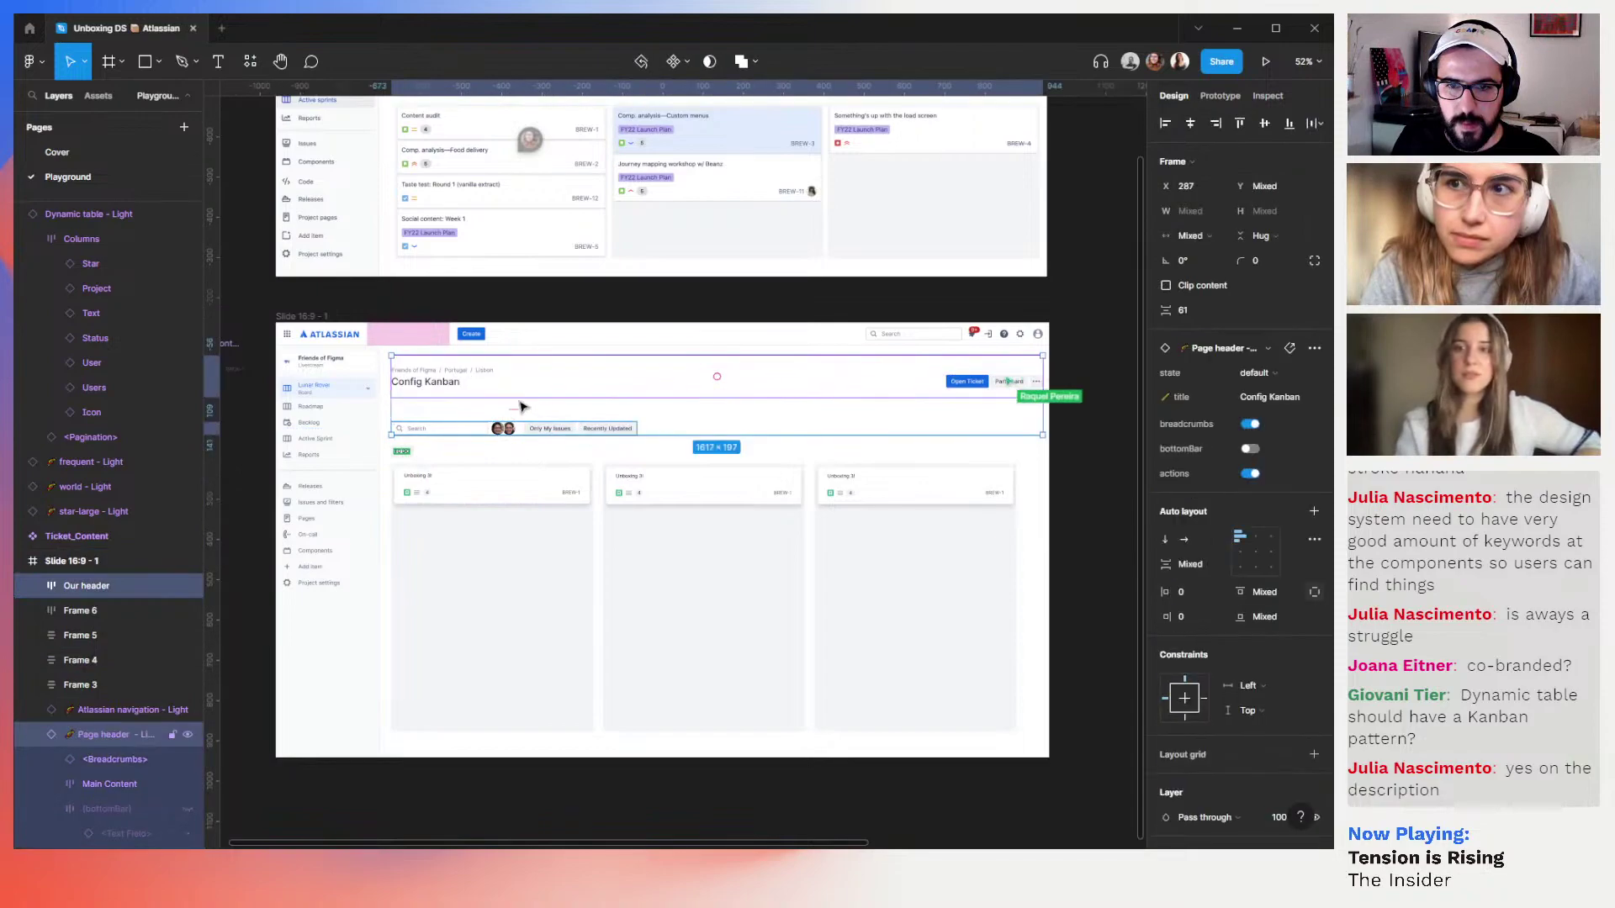
{"action": "left_click_drag", "start_coordinate": [515, 409], "coordinate": [517, 393]}
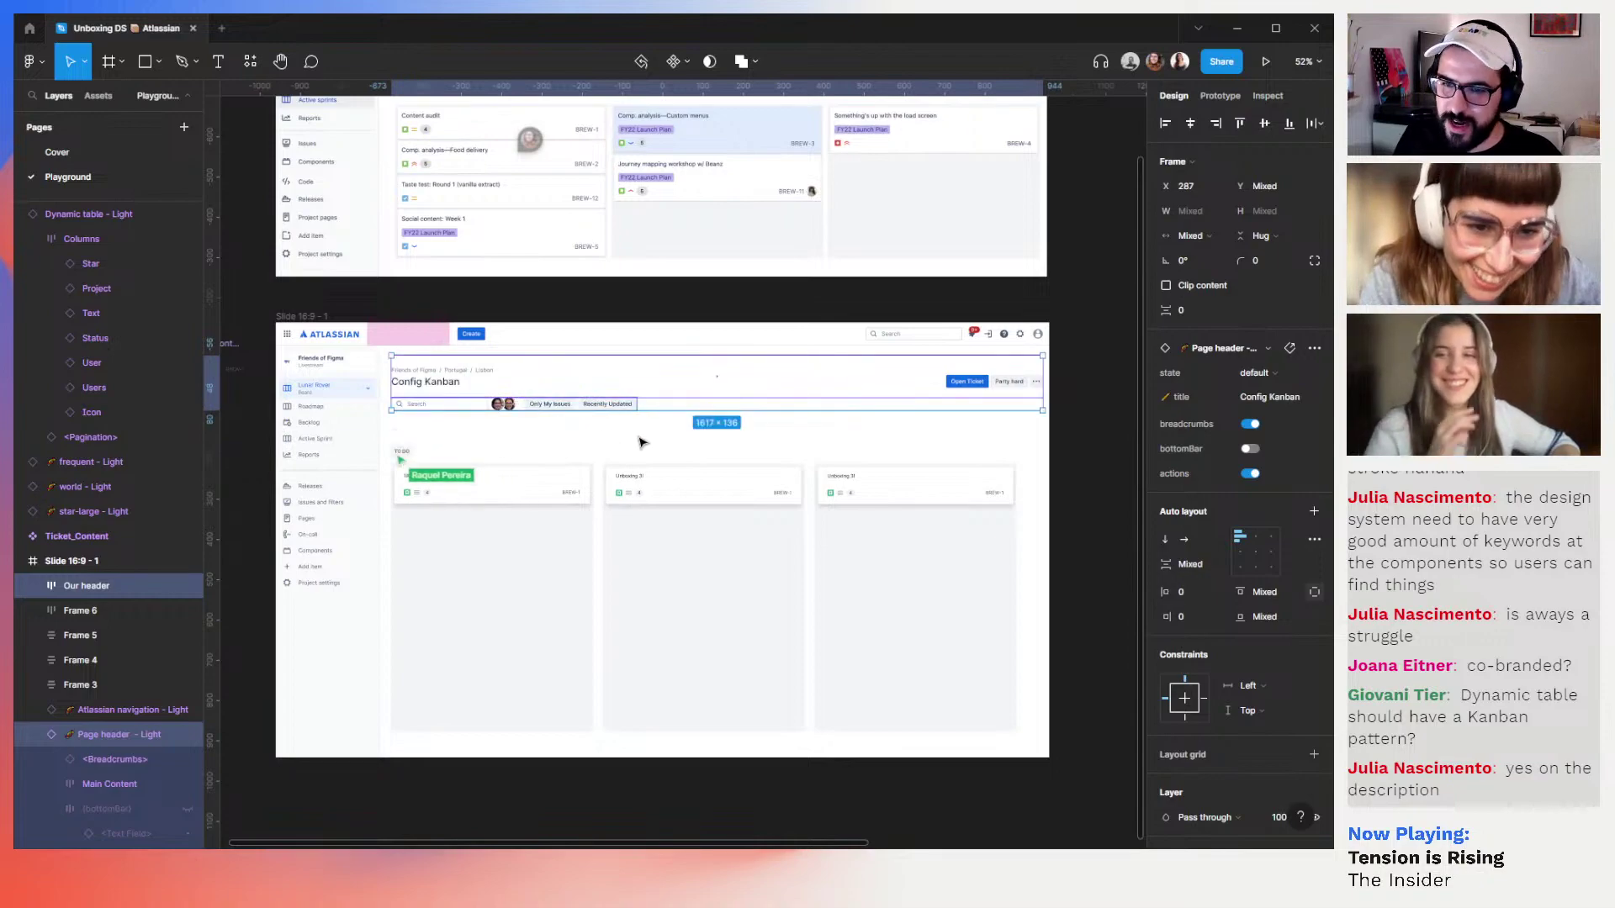
{"action": "key", "text": "Escape"}
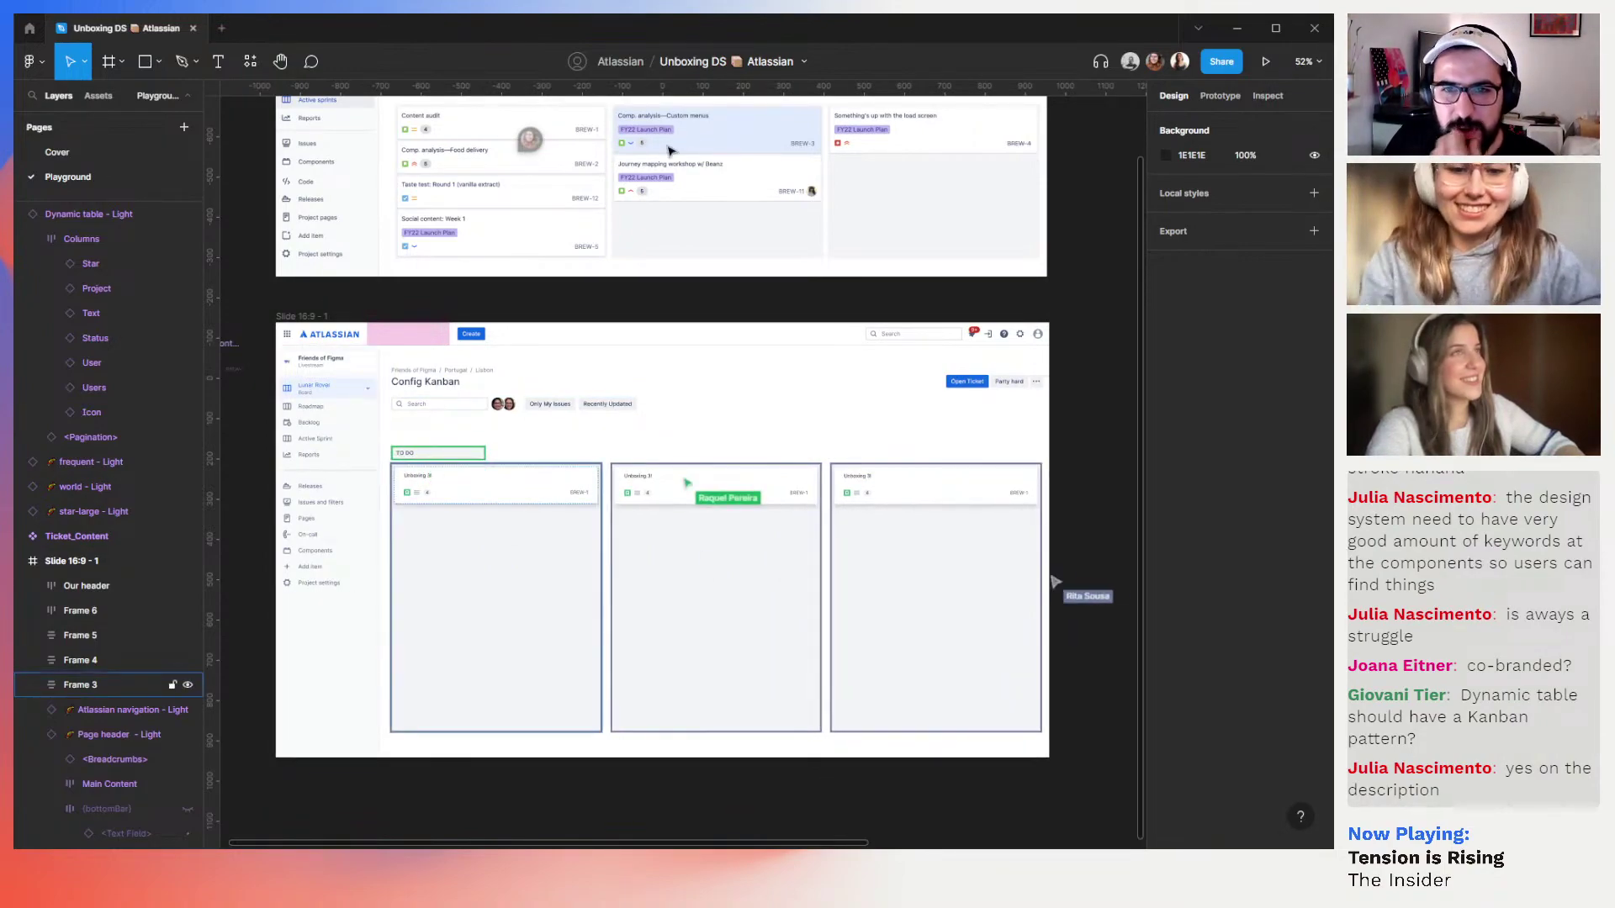
Wrap each of the three column headings together with its column body in its own vertical auto layout
{"action": "scroll", "coordinate": [730, 219], "scroll_direction": "up", "scroll_amount": 2}
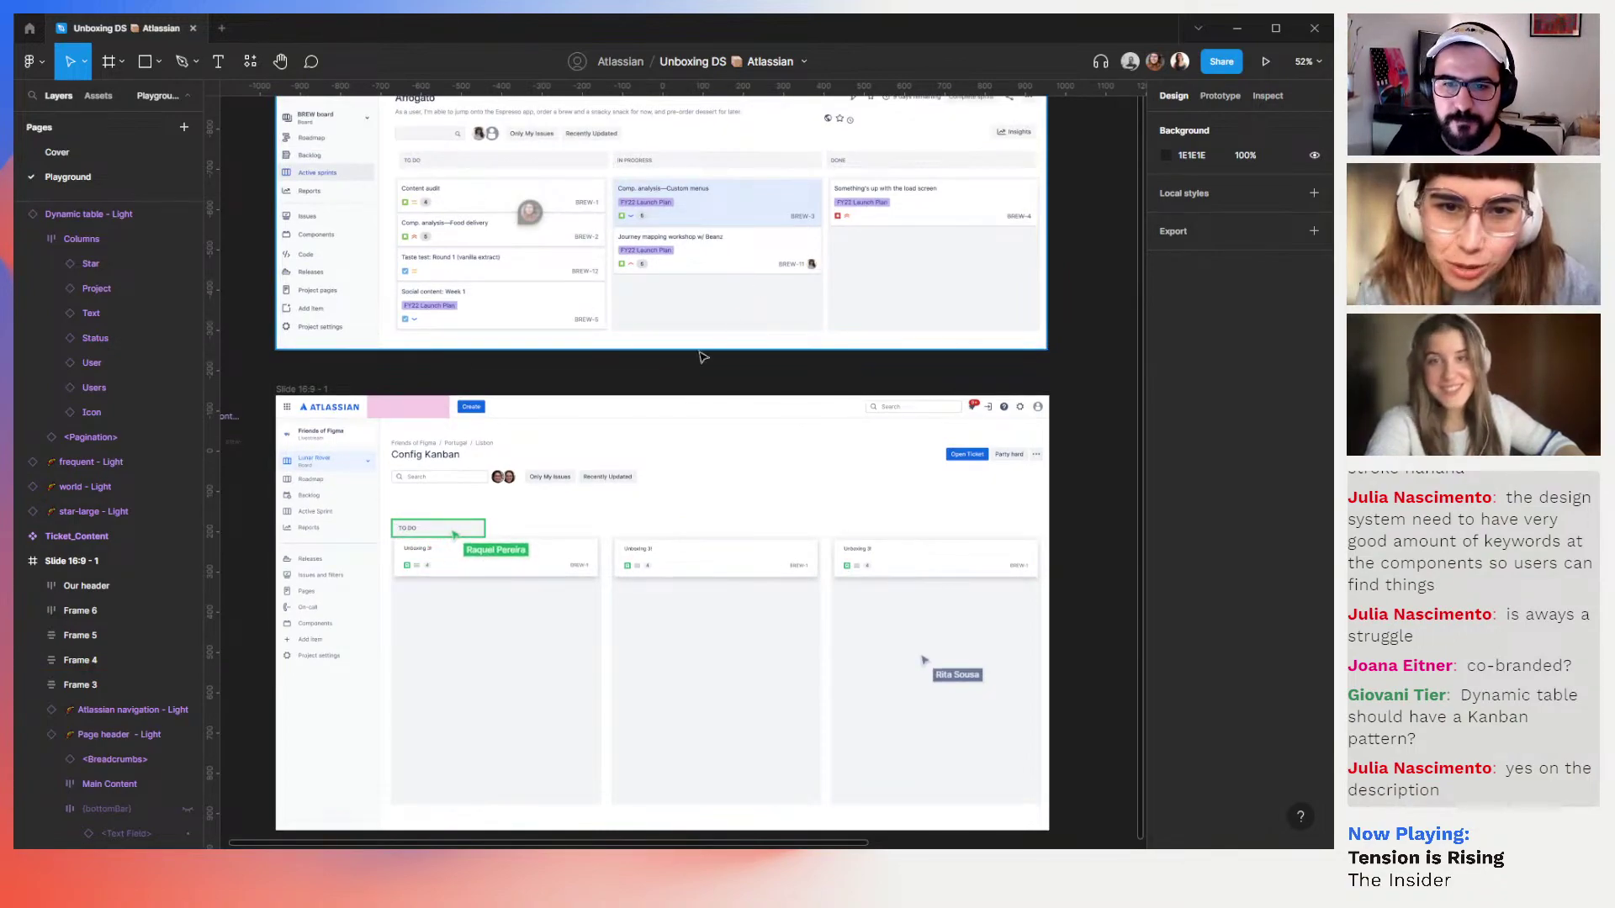
{"action": "mouse_move", "coordinate": [432, 527]}
{"action": "left_mouse_down"}
{"action": "mouse_move", "coordinate": [919, 523]}
{"action": "mouse_move", "coordinate": [861, 637]}
{"action": "mouse_move", "coordinate": [868, 621]}
{"action": "left_mouse_up"}
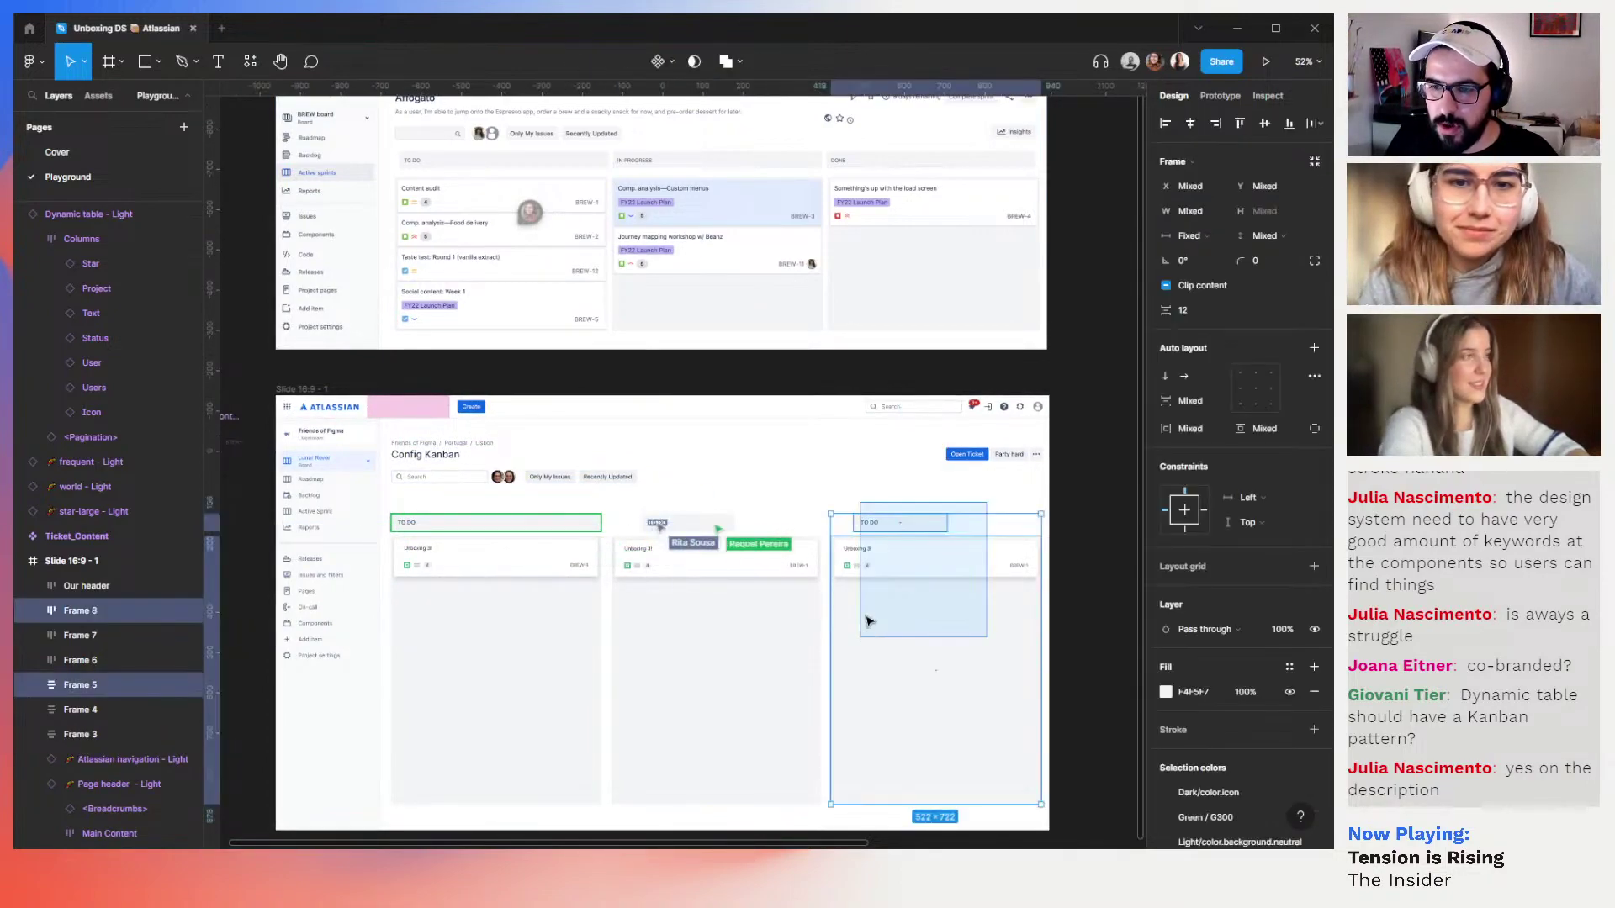
{"action": "key", "text": "shift+a"}
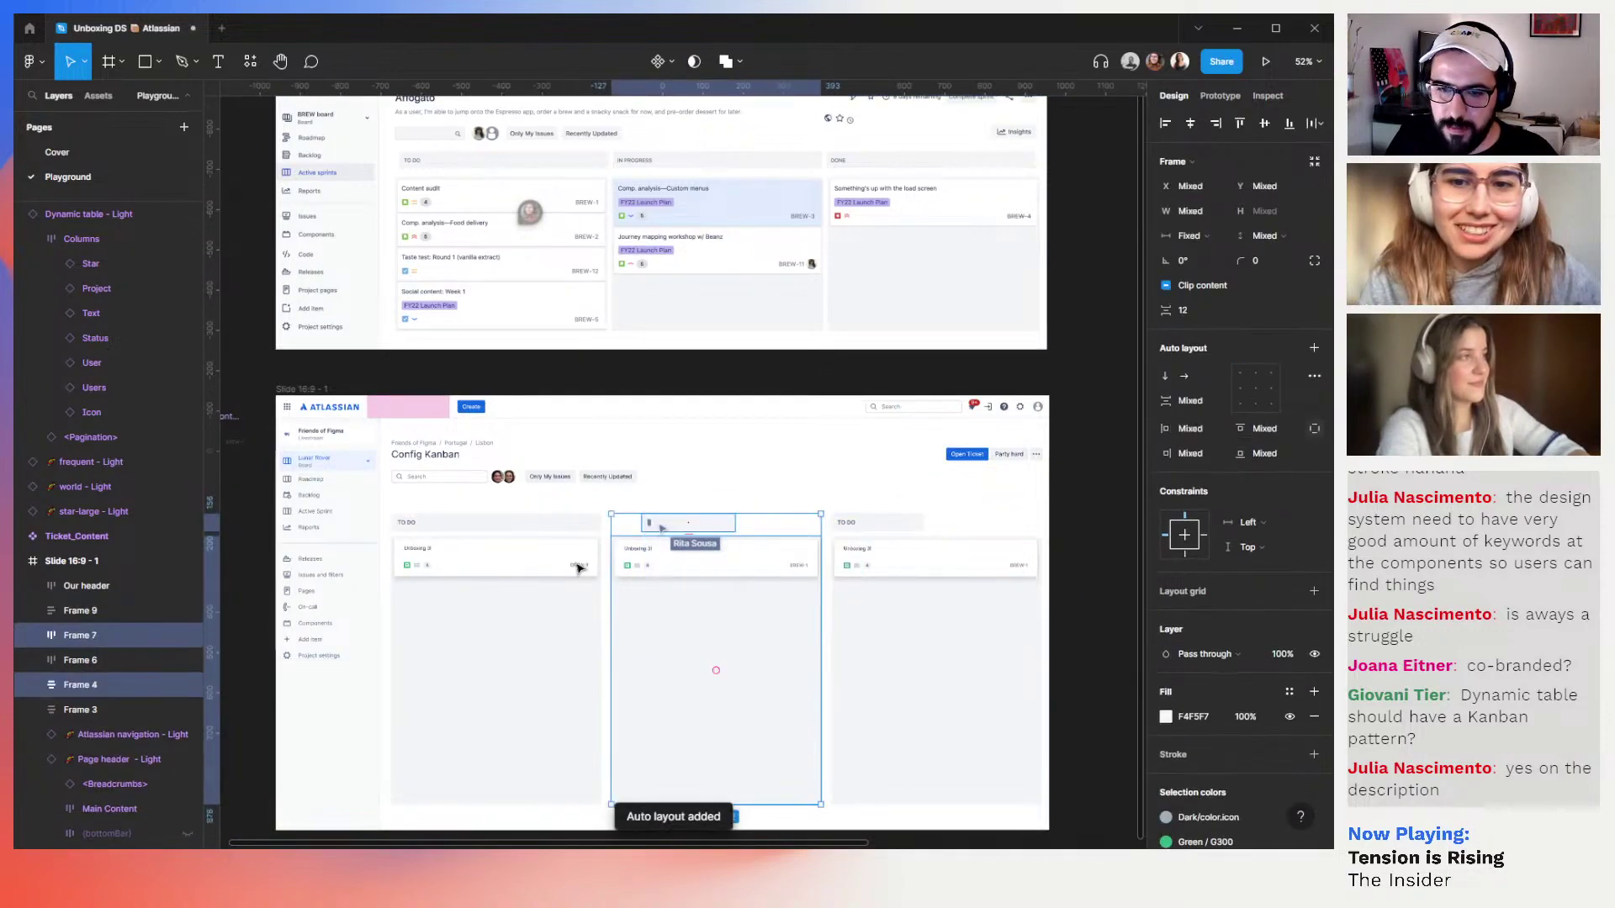
{"action": "key", "text": "shift+a"}
{"action": "left_click_drag", "start_coordinate": [382, 505], "coordinate": [469, 678]}
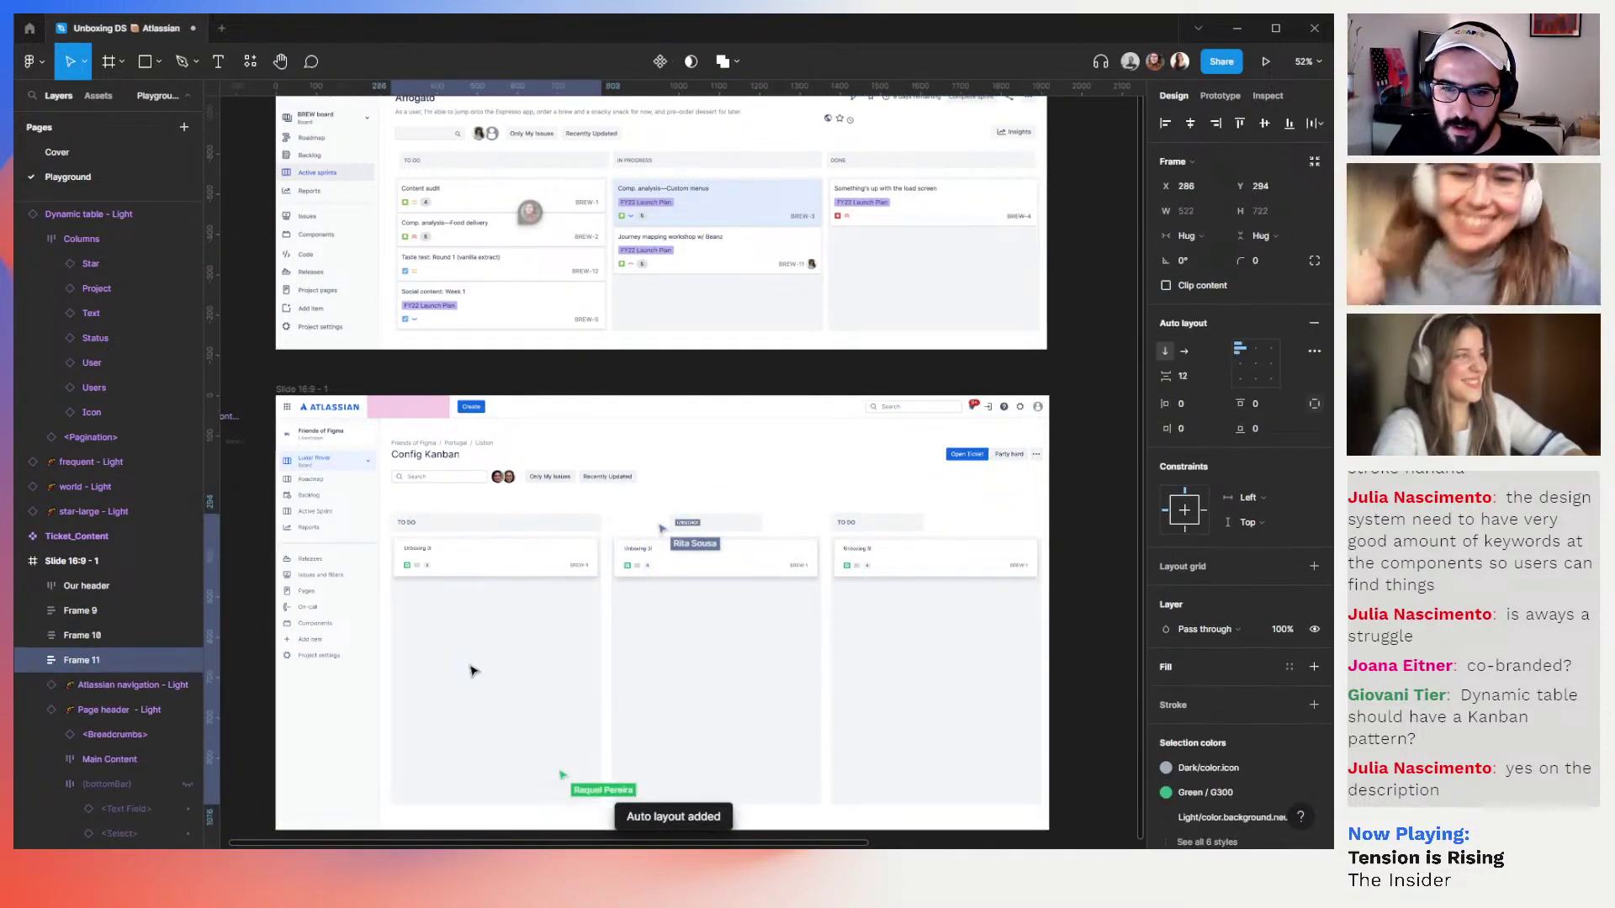
{"action": "key", "text": "shift+a"}
Set the width of the three column heading frames to Fill container
{"action": "left_click", "coordinate": [530, 529]}
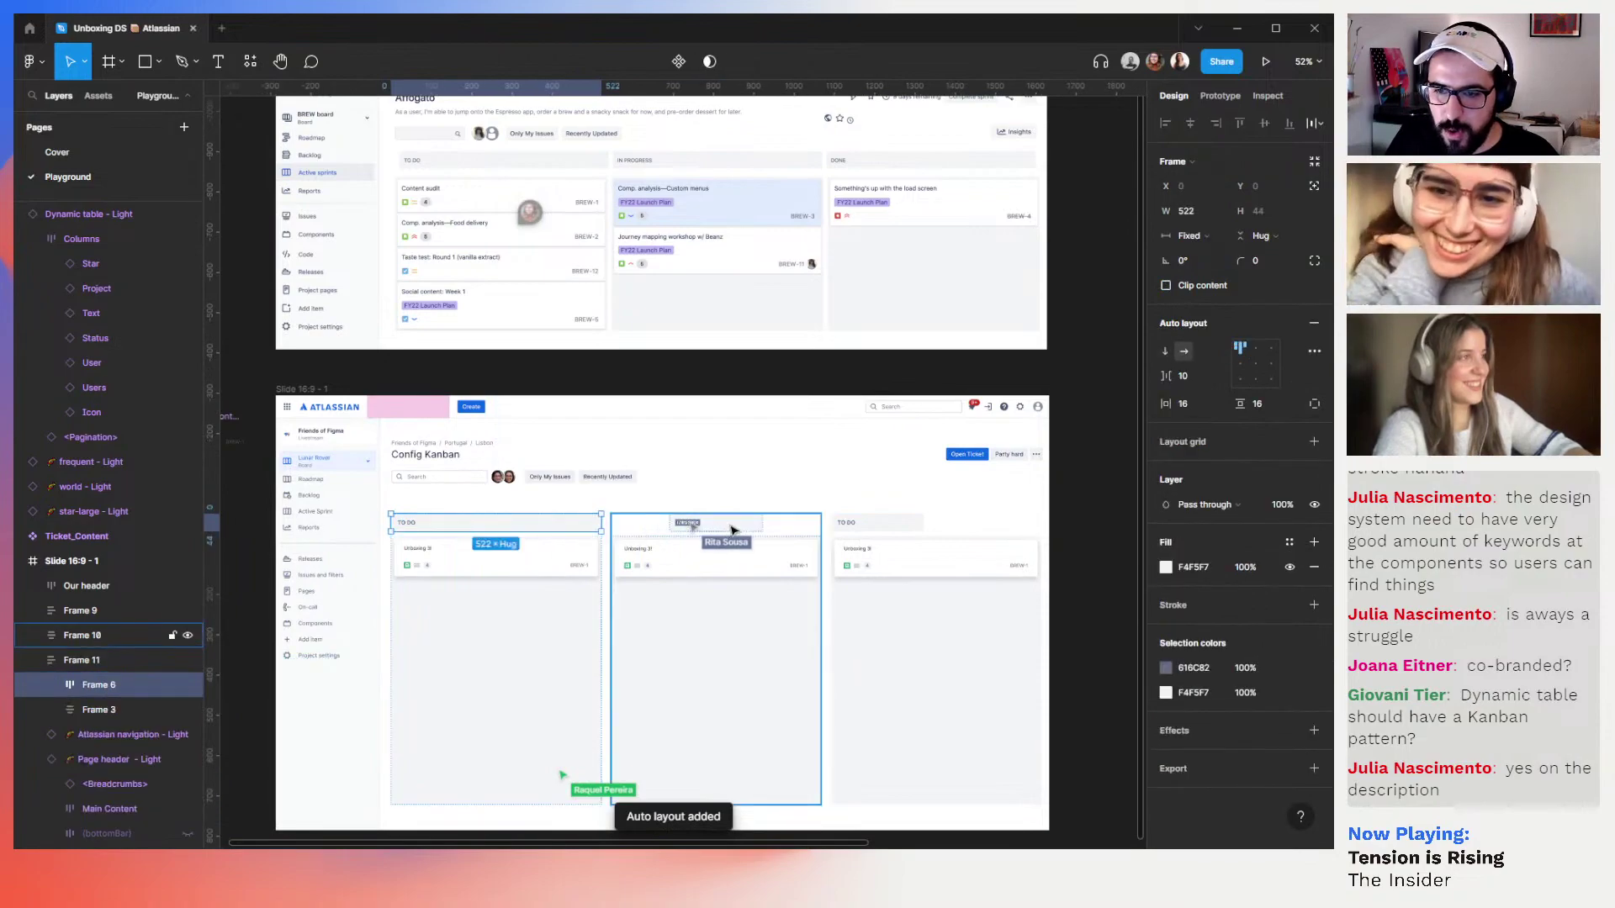
{"action": "left_click", "coordinate": [740, 528], "text": "shift"}
{"action": "left_click", "coordinate": [832, 525], "text": "shift"}
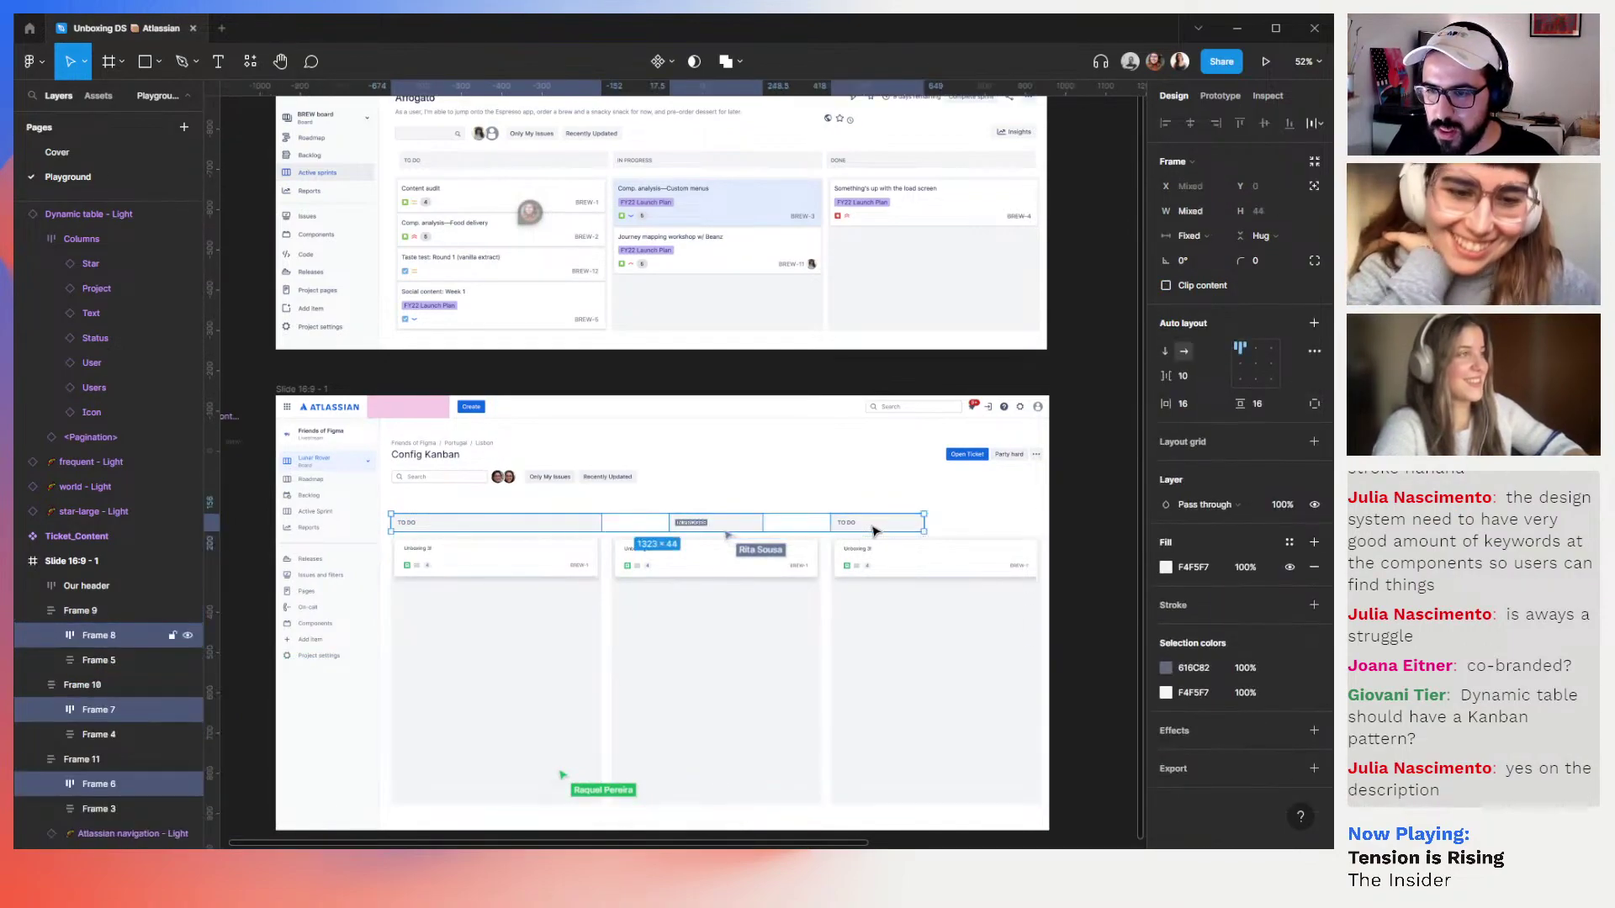
{"action": "left_click", "coordinate": [1211, 233]}
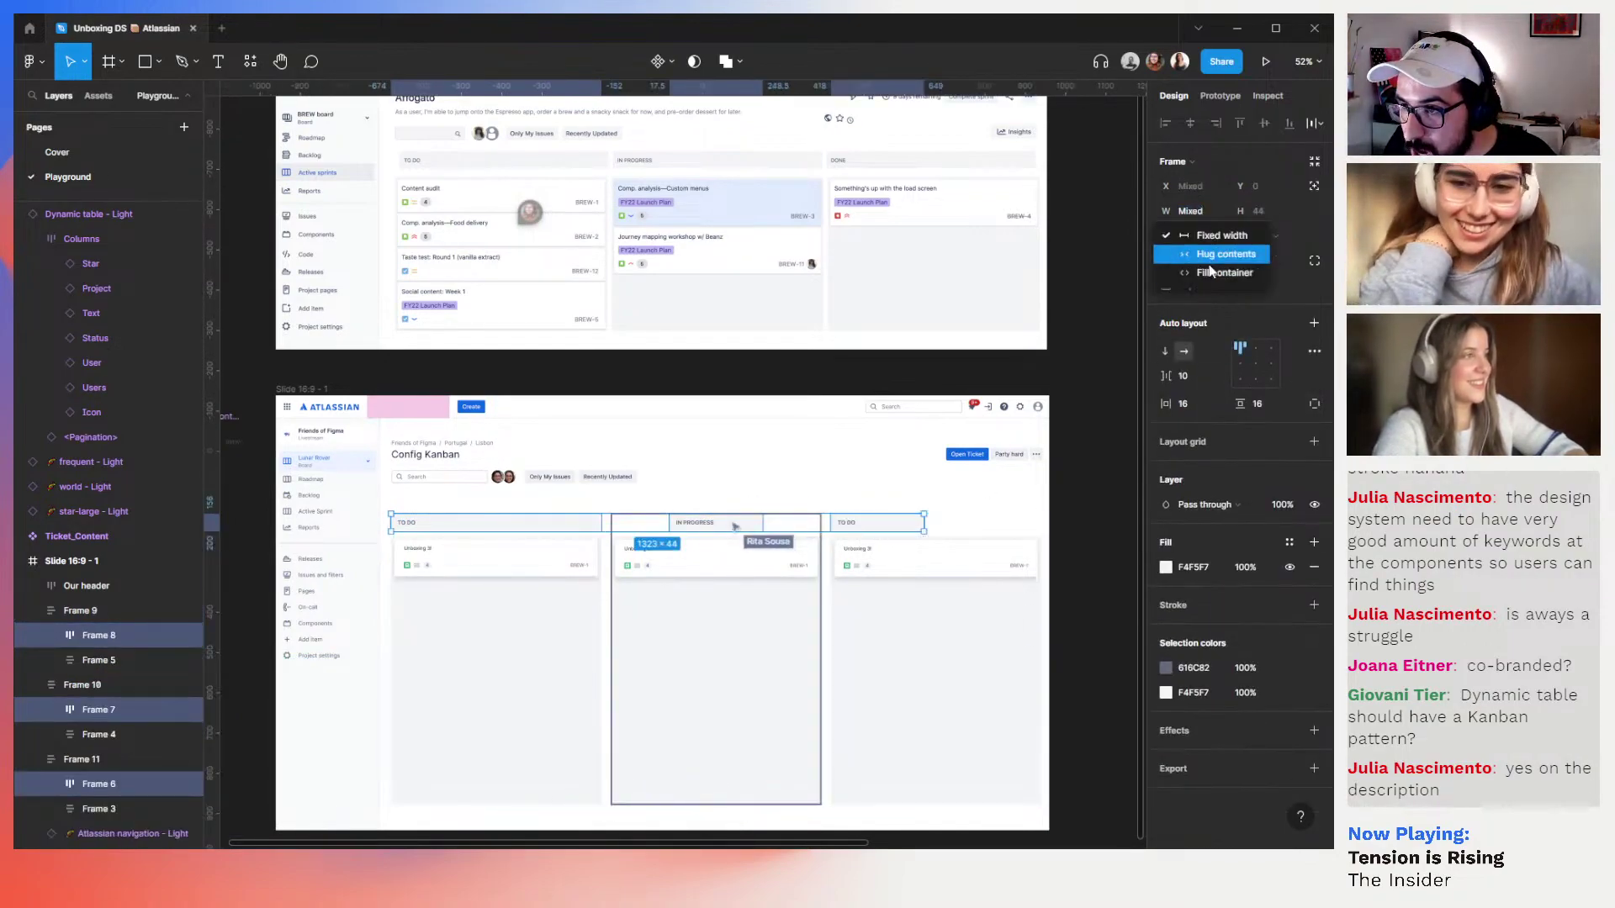
{"action": "left_click", "coordinate": [1211, 269]}
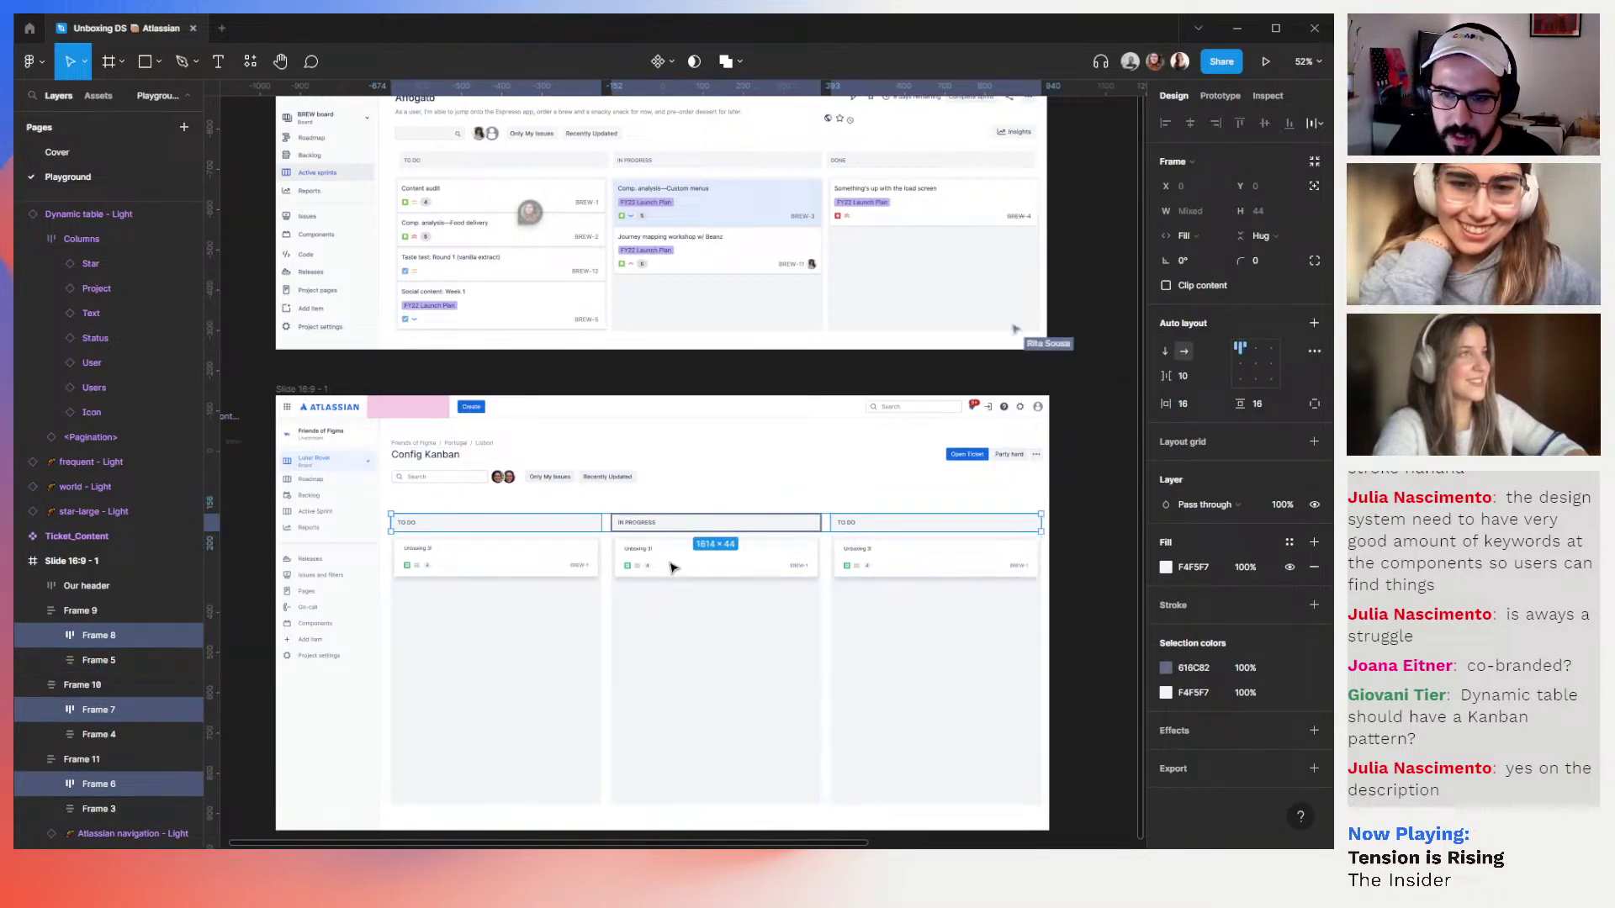
Set the height of the three grey column bodies to Fill container
{"action": "left_click", "coordinate": [624, 602]}
{"action": "left_click", "coordinate": [883, 620], "text": "shift"}
{"action": "left_click", "coordinate": [922, 621], "text": "shift"}
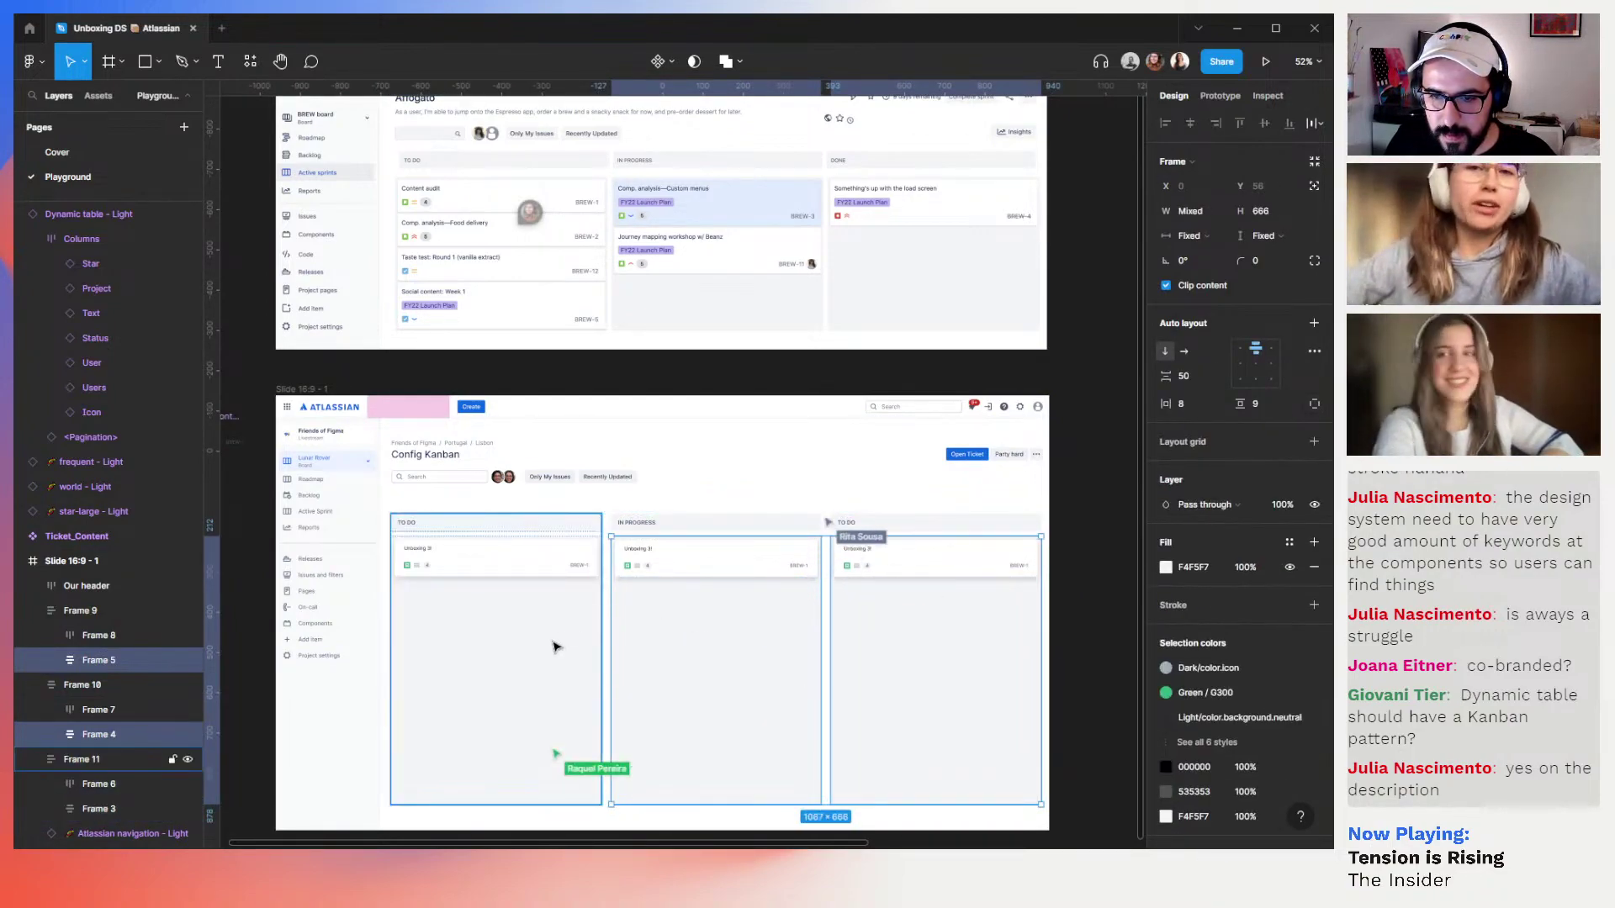
{"action": "left_click", "coordinate": [1266, 238]}
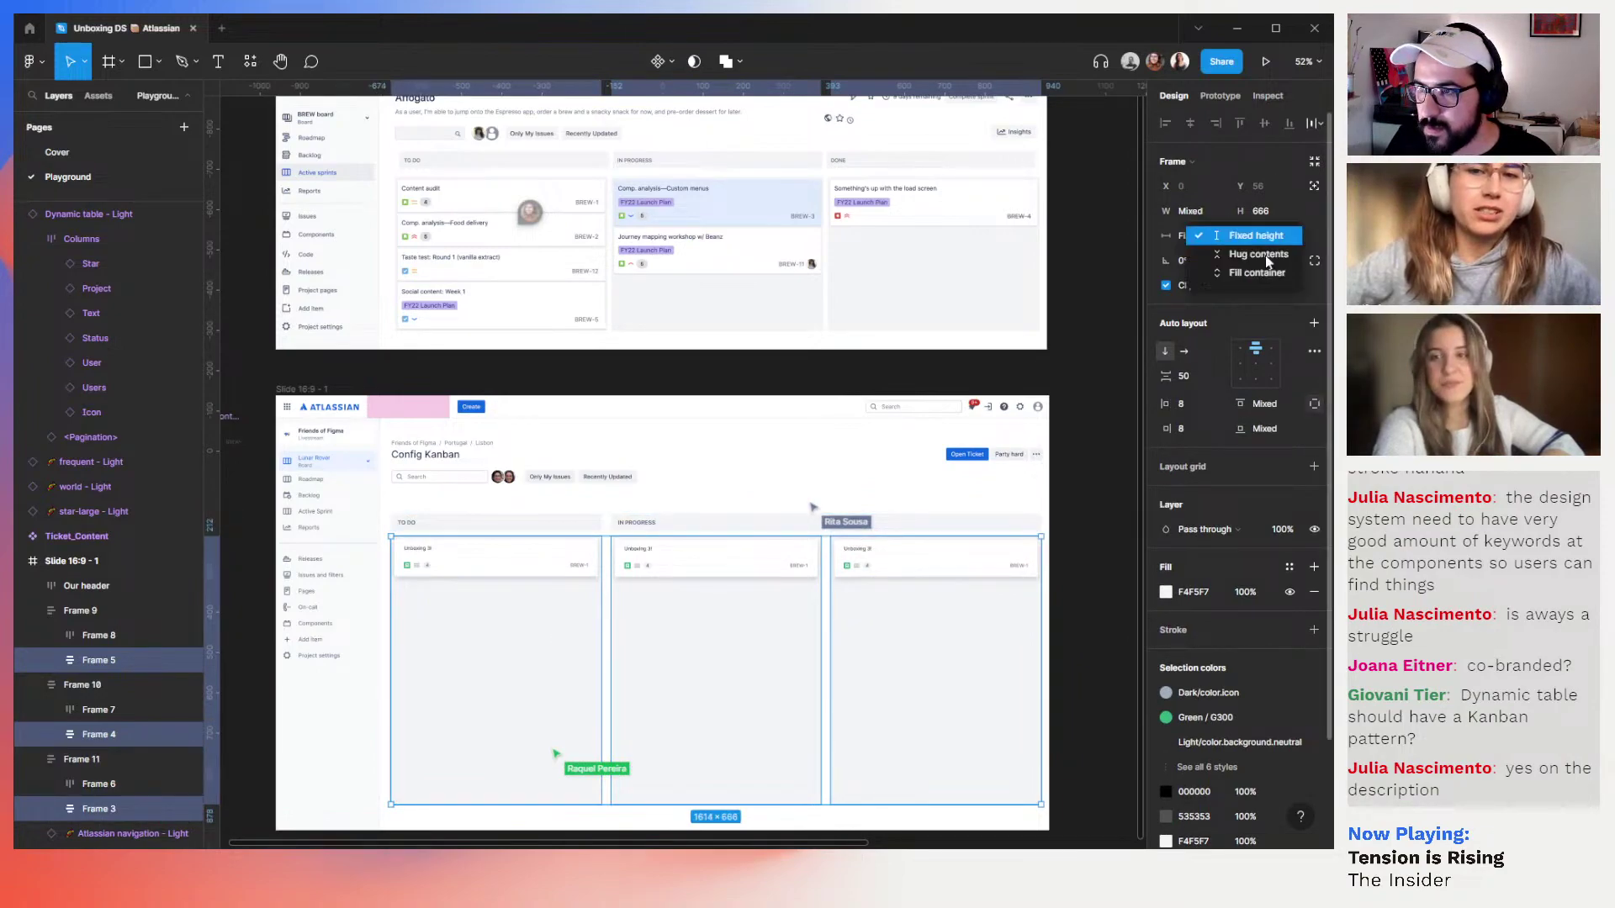
{"action": "key", "text": "Return"}
Wrap the three complete board columns in one horizontal auto layout frame
{"action": "left_click", "coordinate": [615, 542]}
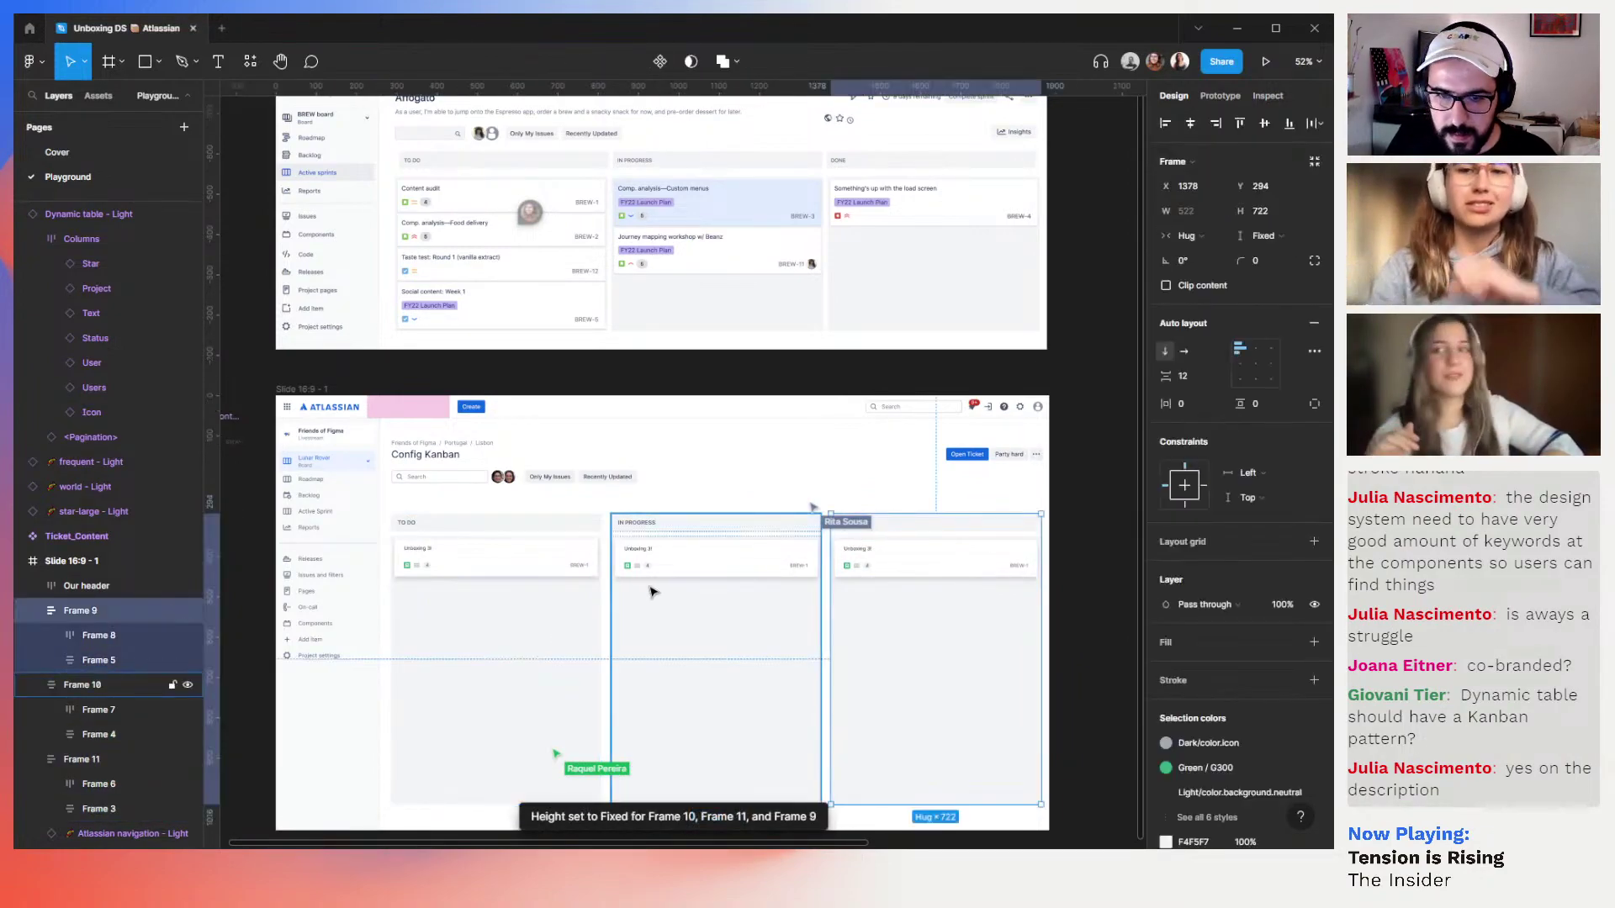
{"action": "left_click", "coordinate": [547, 535]}
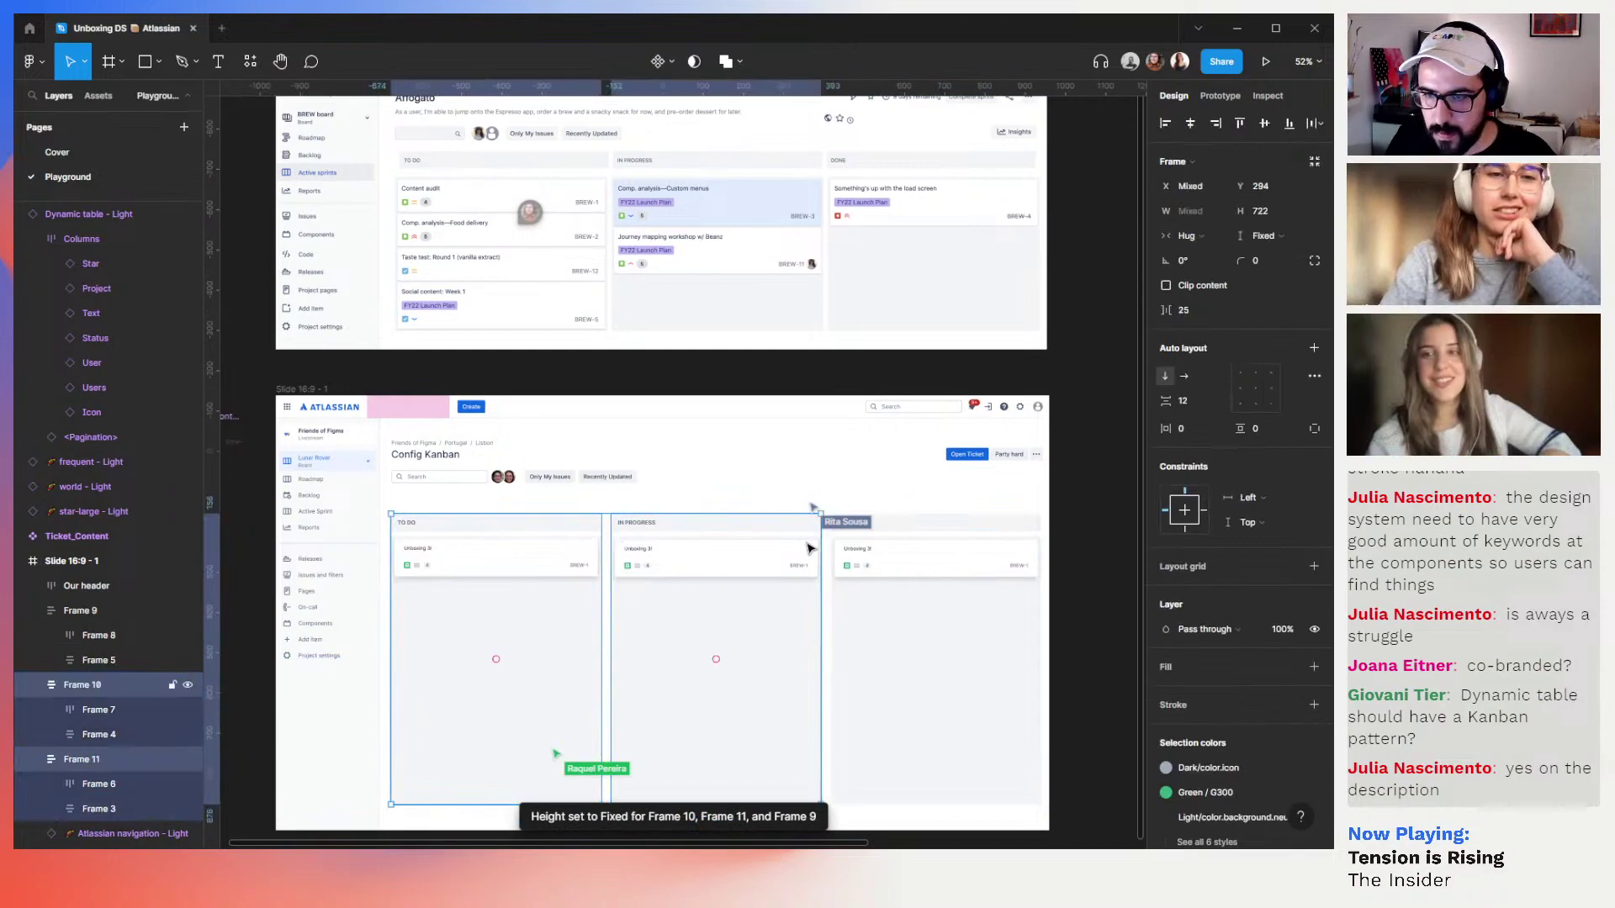
{"action": "left_click", "coordinate": [820, 567], "text": "shift"}
{"action": "left_click", "coordinate": [896, 580], "text": "shift"}
{"action": "key", "text": "shift+a"}
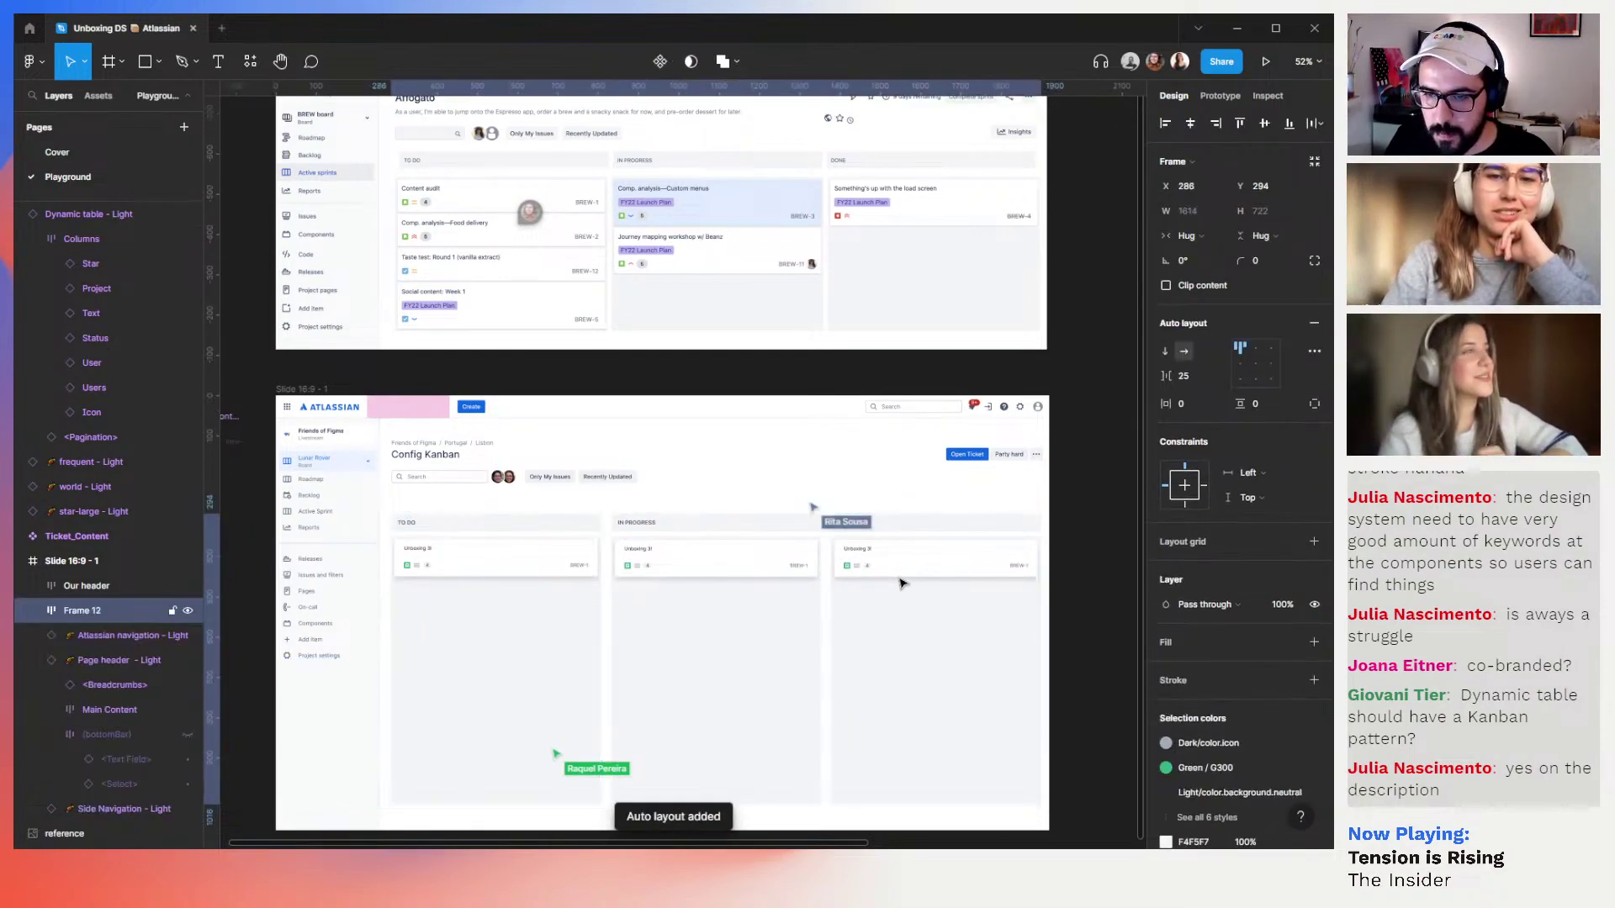
Set the new board frame to fixed width and fixed height
{"action": "left_click", "coordinate": [1206, 236]}
{"action": "left_click", "coordinate": [1218, 215]}
{"action": "left_click", "coordinate": [1266, 237]}
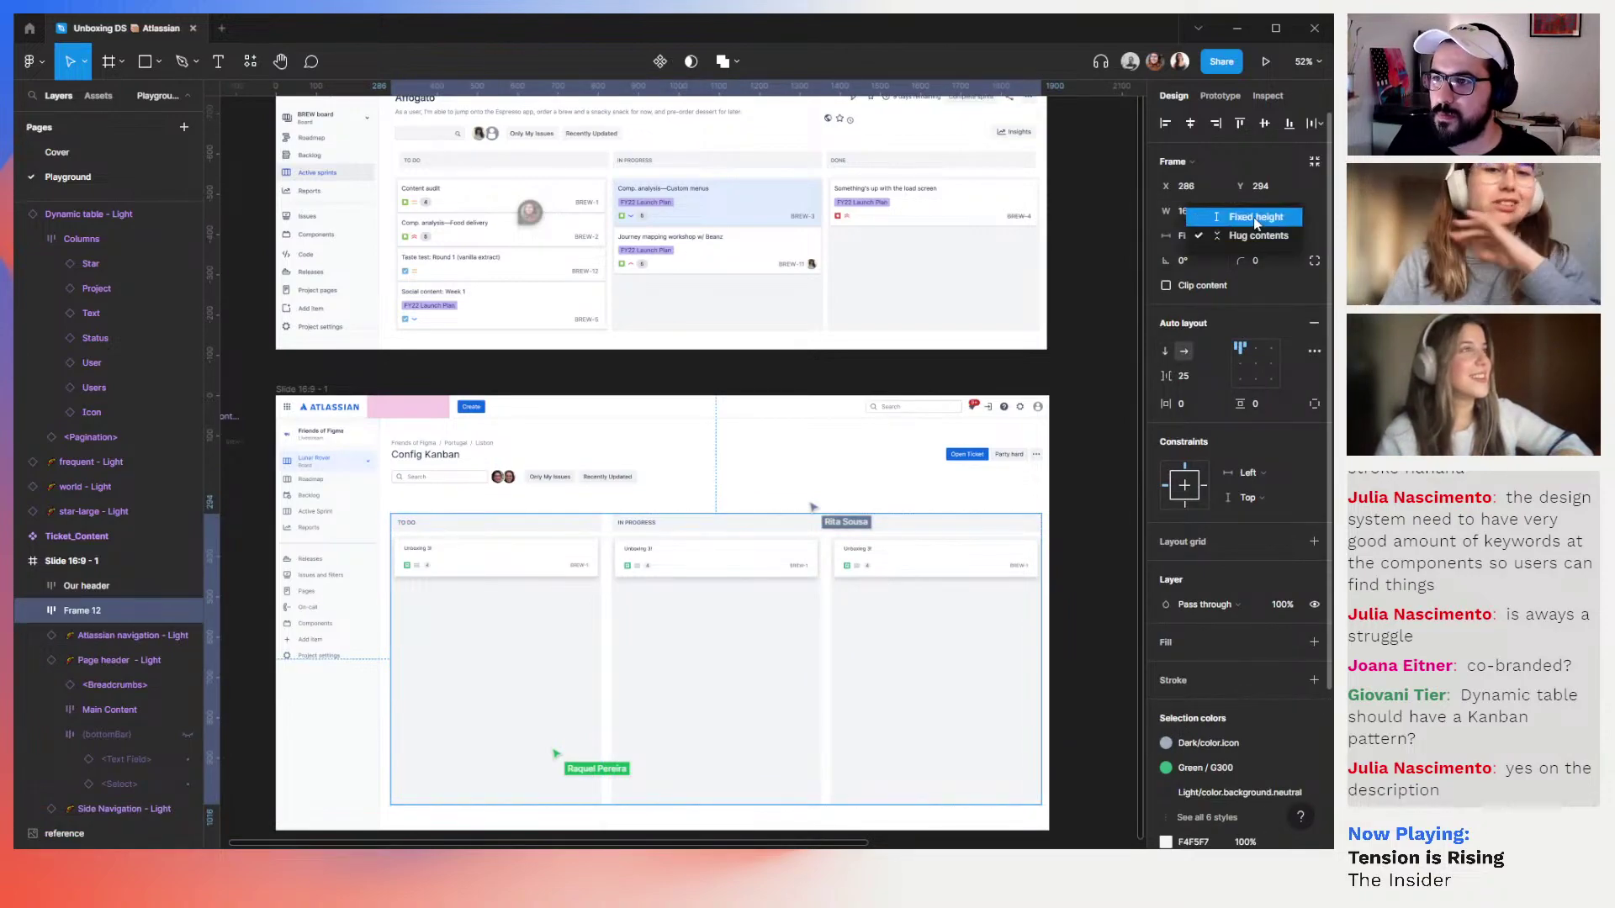
{"action": "left_click", "coordinate": [1253, 217]}
Set all three columns inside the board frame to Fill container in both width and height
{"action": "left_click", "coordinate": [970, 646]}
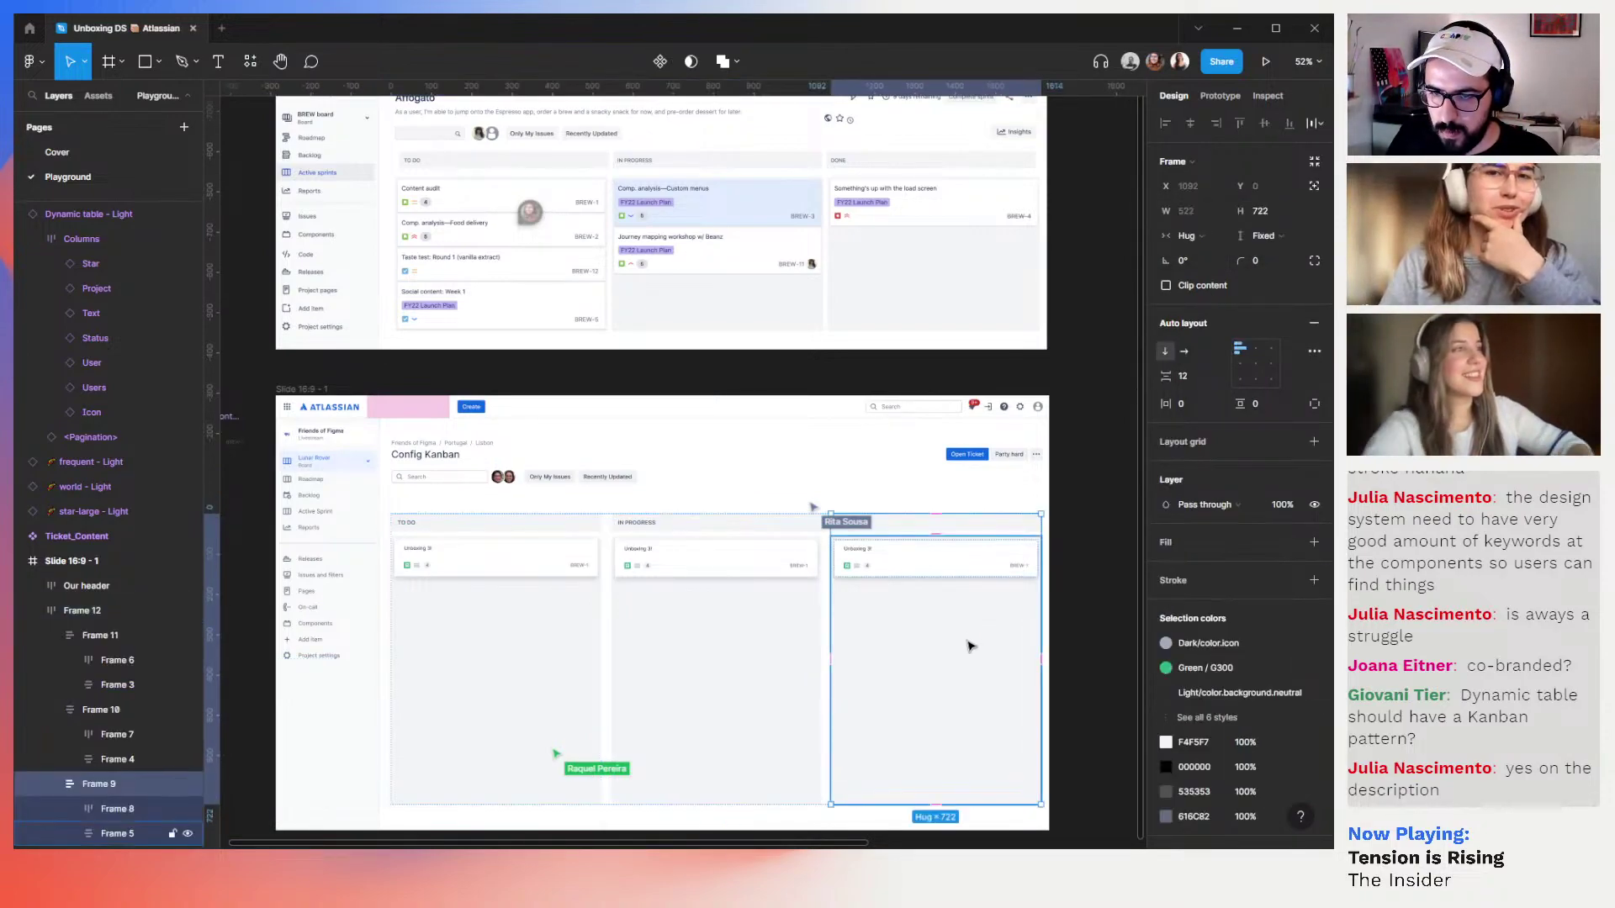
{"action": "key", "text": "ctrl+a"}
{"action": "left_click", "coordinate": [1206, 237]}
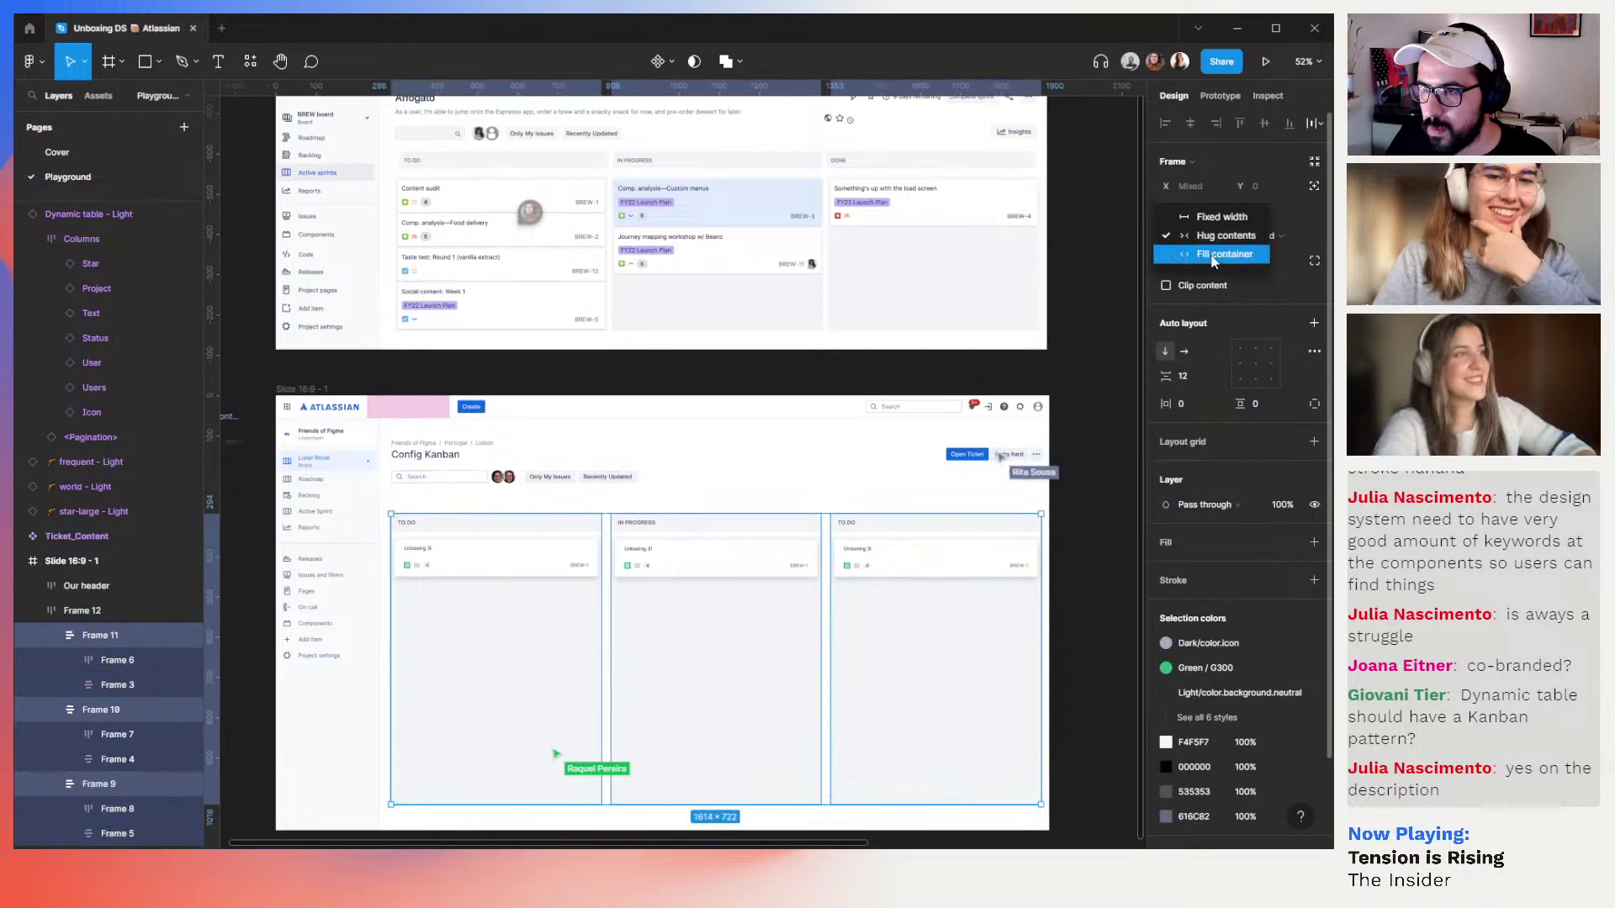
{"action": "left_click", "coordinate": [1218, 217]}
{"action": "left_click", "coordinate": [1186, 236]}
{"action": "left_click", "coordinate": [1239, 278]}
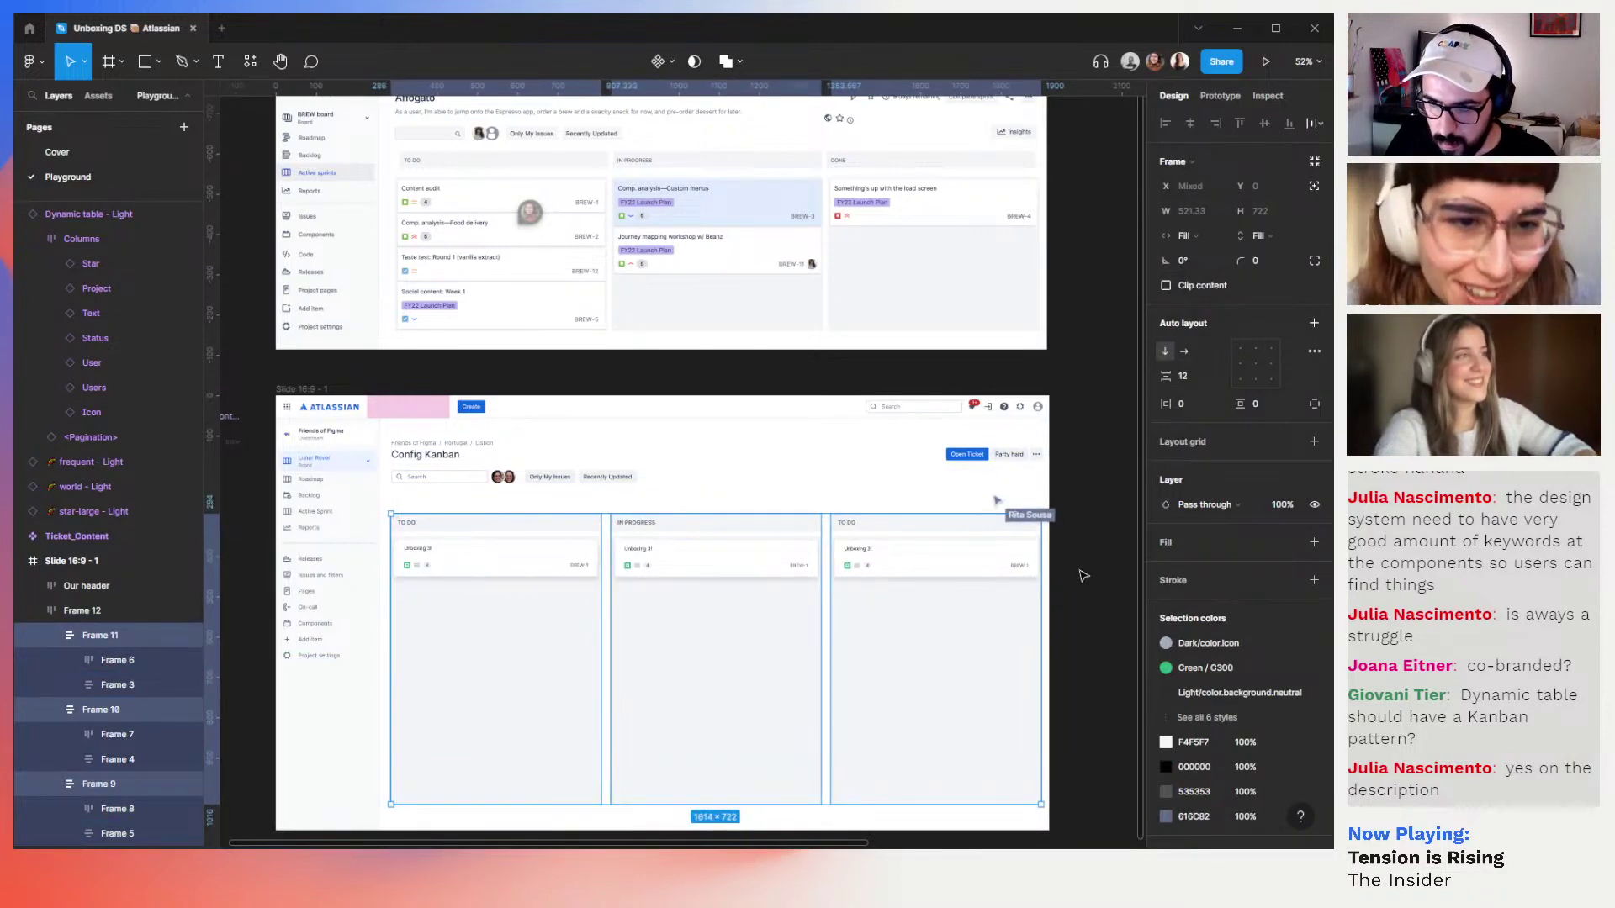
Try narrowing the board frame to test how its columns resize, and undo the resize
{"action": "key", "text": "Escape"}
{"action": "left_click", "coordinate": [1043, 615]}
{"action": "left_click_drag", "start_coordinate": [1041, 620], "coordinate": [898, 620]}
{"action": "key", "text": "ctrl+z"}
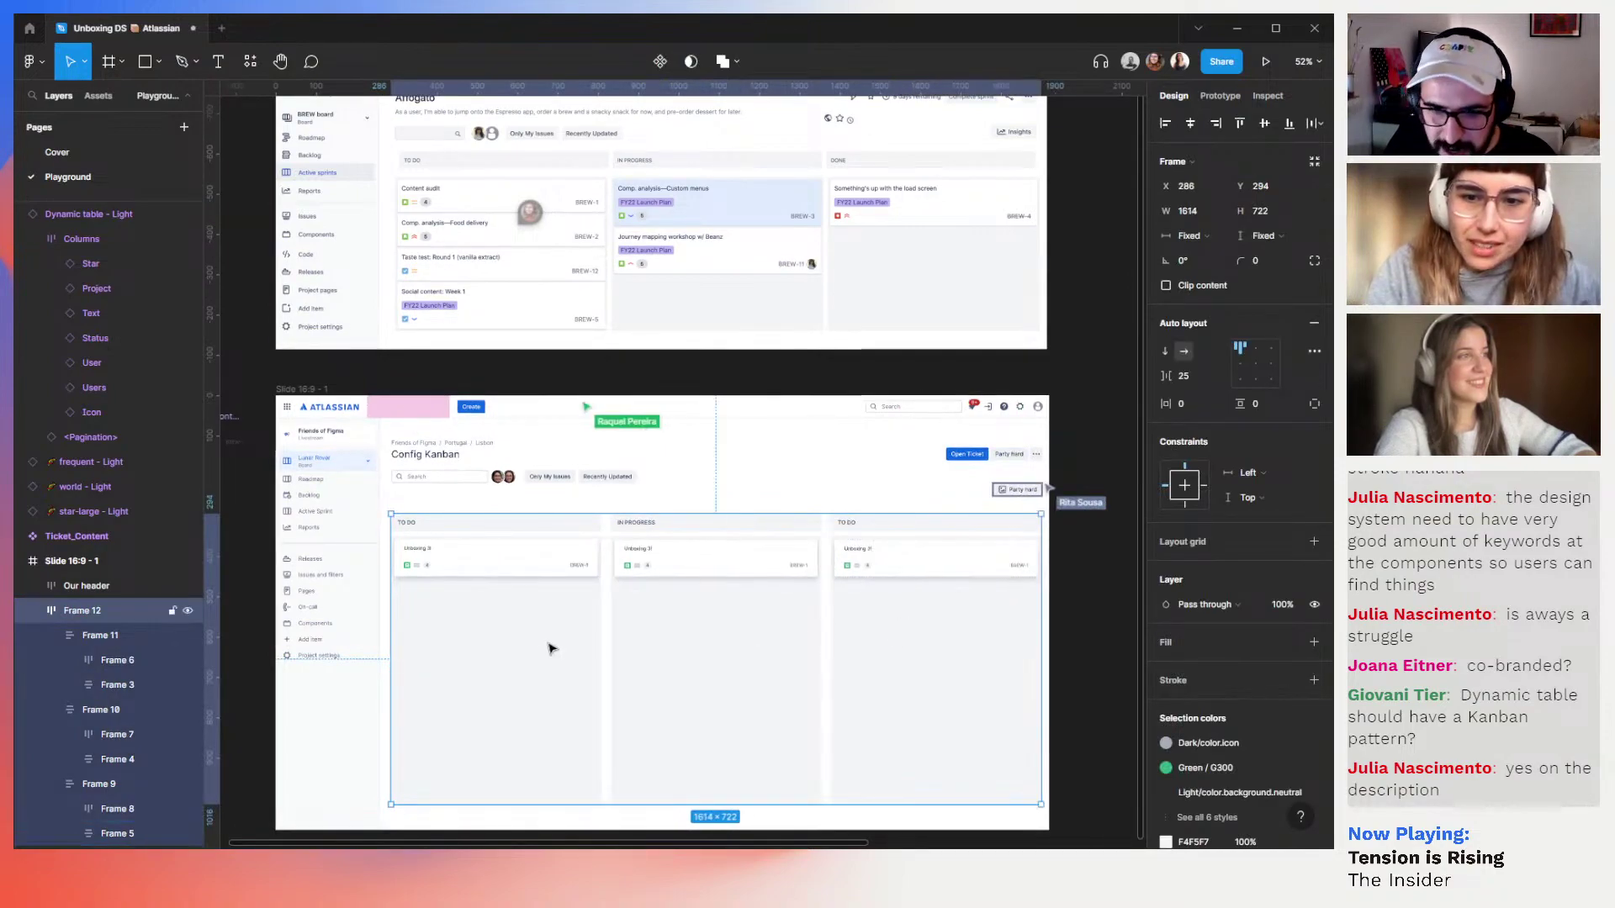
Set the three ticket-holding bodies inside the columns to Fill container in width and height
{"action": "left_click", "coordinate": [551, 648]}
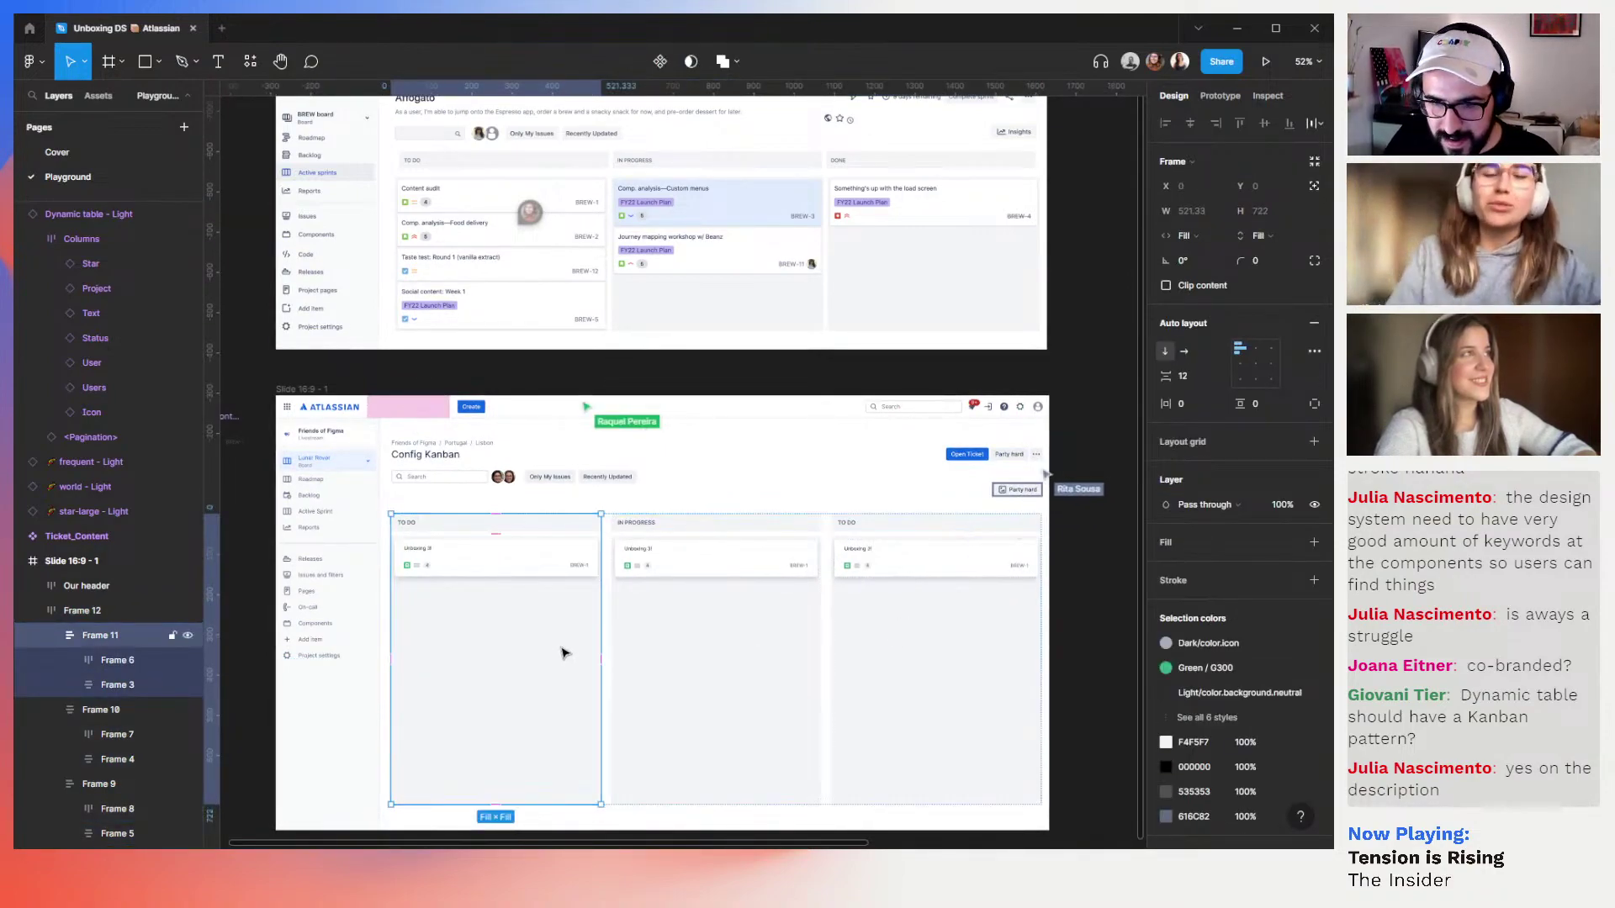
{"action": "left_click", "coordinate": [814, 646], "text": "shift"}
{"action": "left_click", "coordinate": [984, 658], "text": "shift"}
{"action": "key", "text": "Return"}
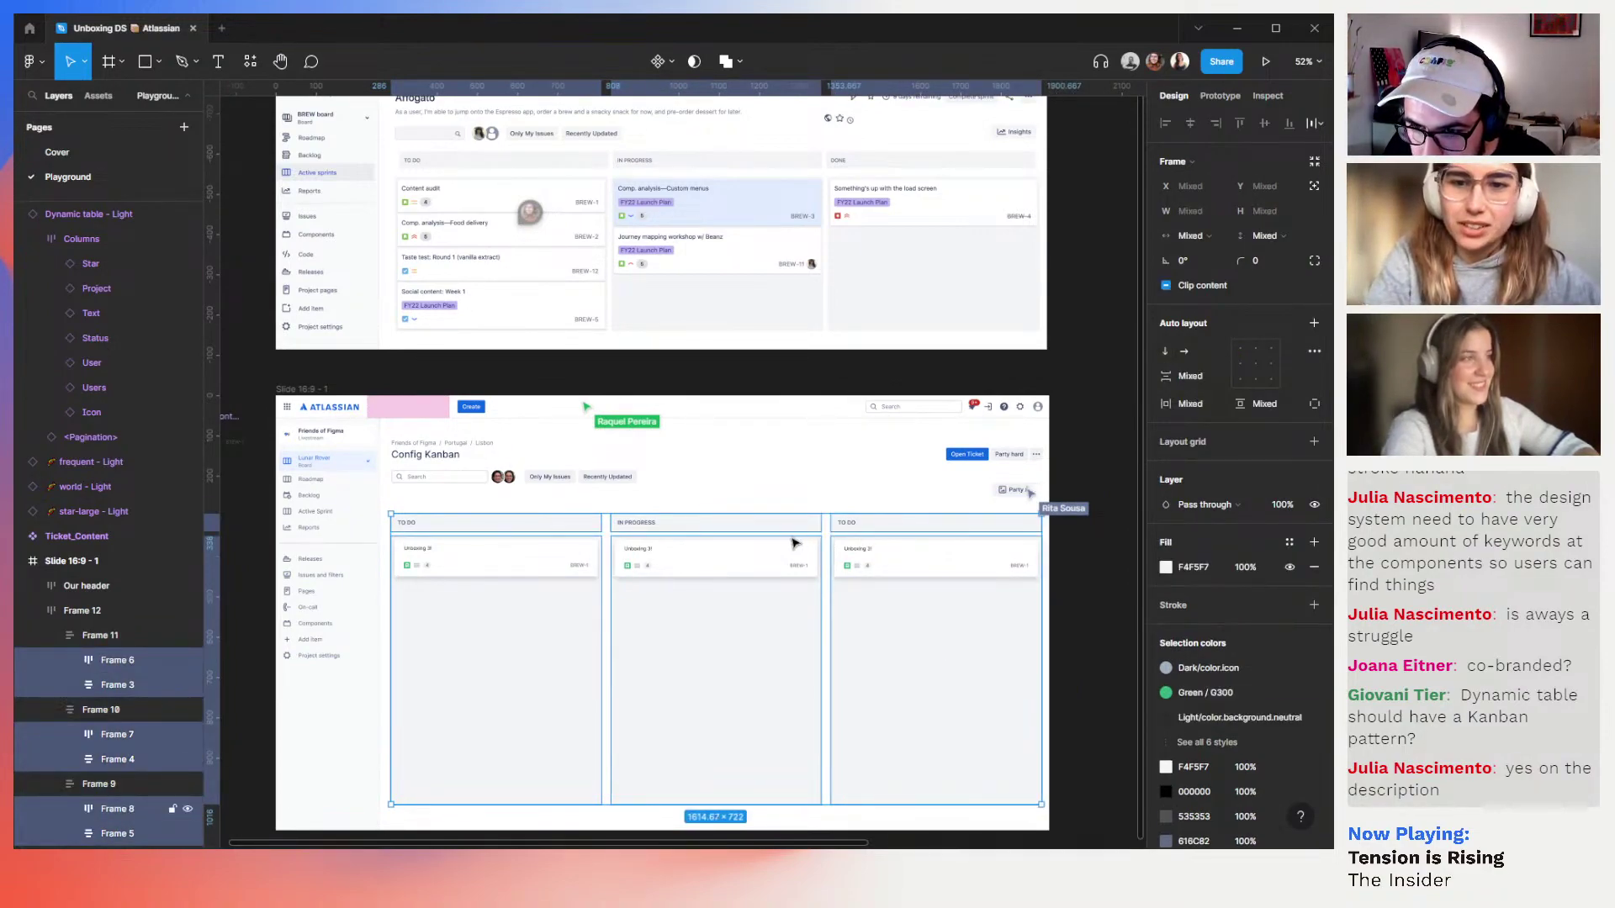
{"action": "left_click", "coordinate": [837, 527], "text": "shift"}
{"action": "left_click", "coordinate": [639, 525], "text": "shift"}
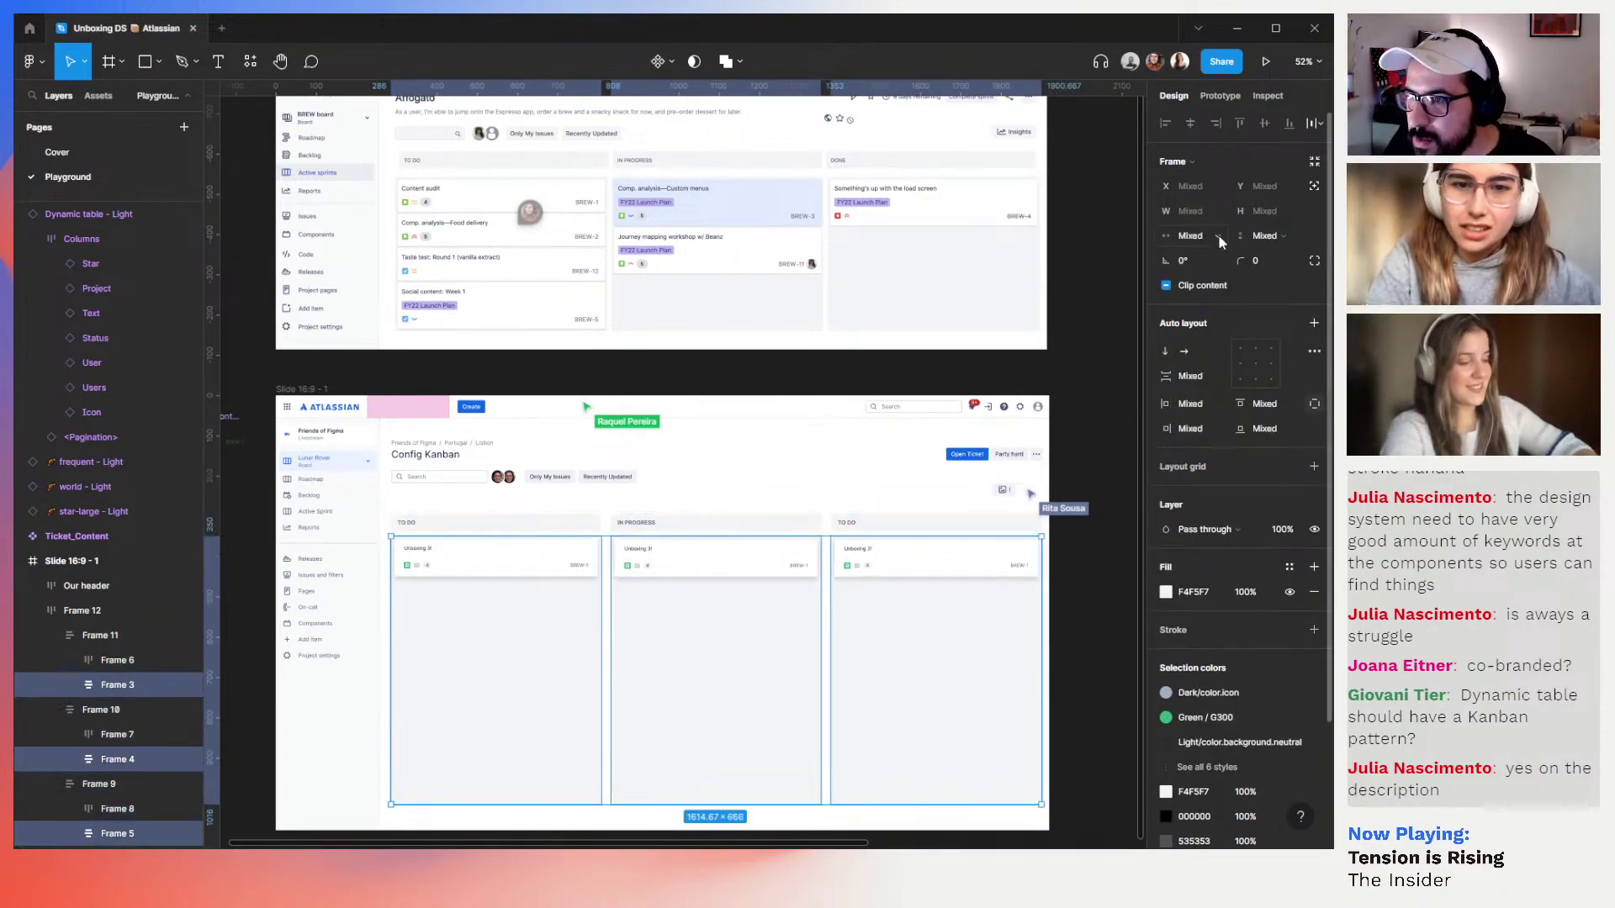
{"action": "left_click", "coordinate": [1261, 237]}
{"action": "left_click", "coordinate": [1268, 242]}
{"action": "left_click", "coordinate": [1268, 238]}
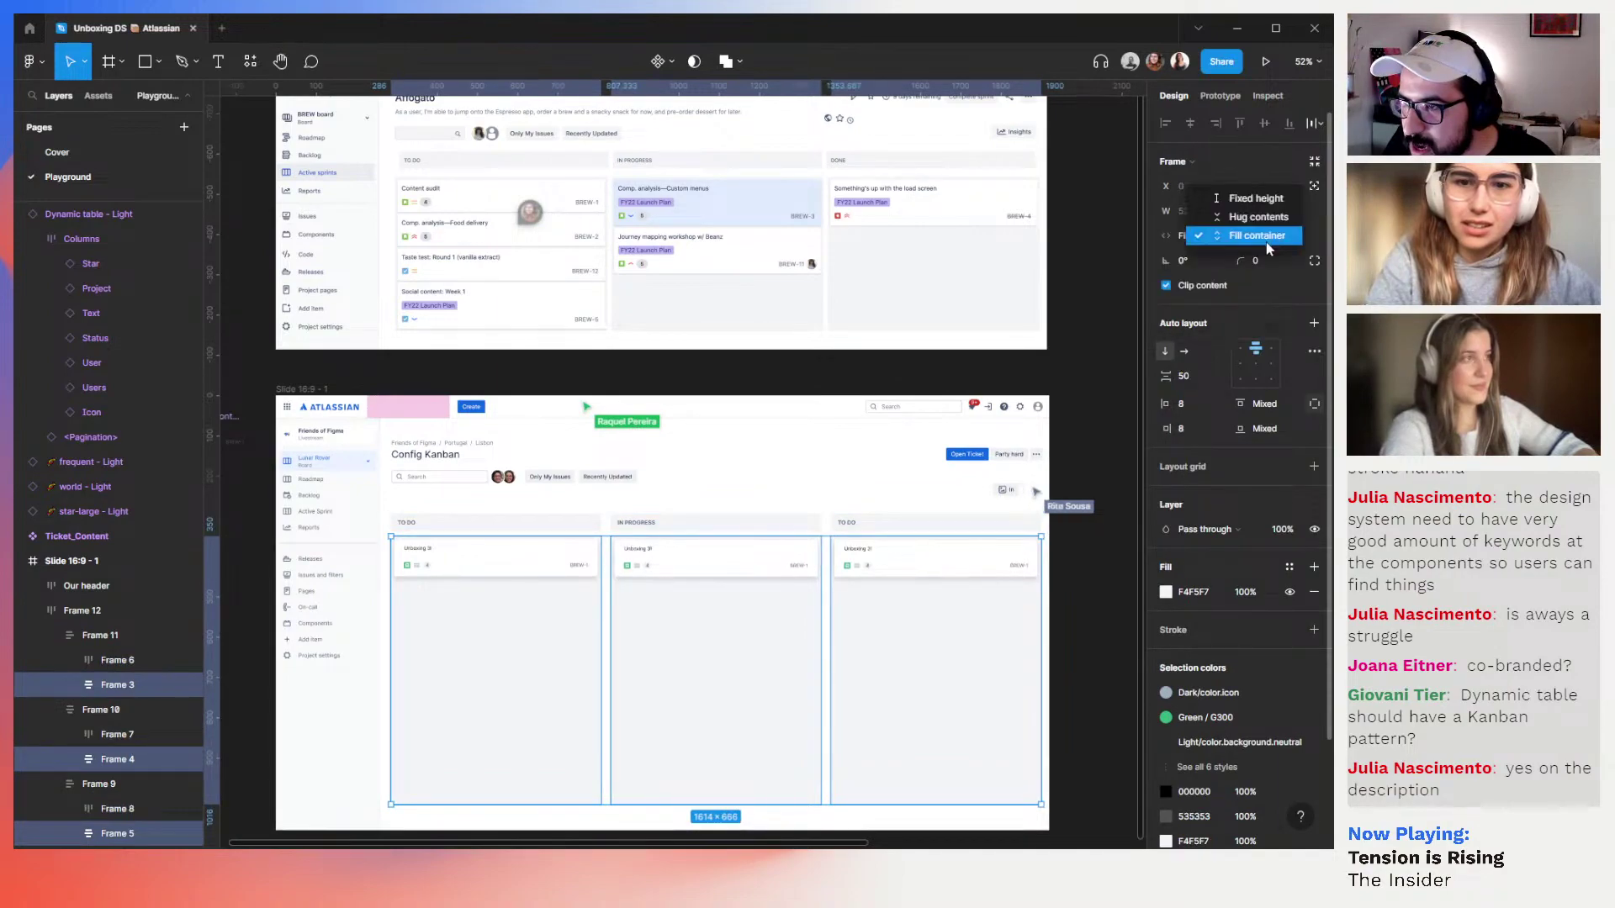
Set the width of the board frame holding the three columns to 1618
{"action": "left_click", "coordinate": [1107, 607]}
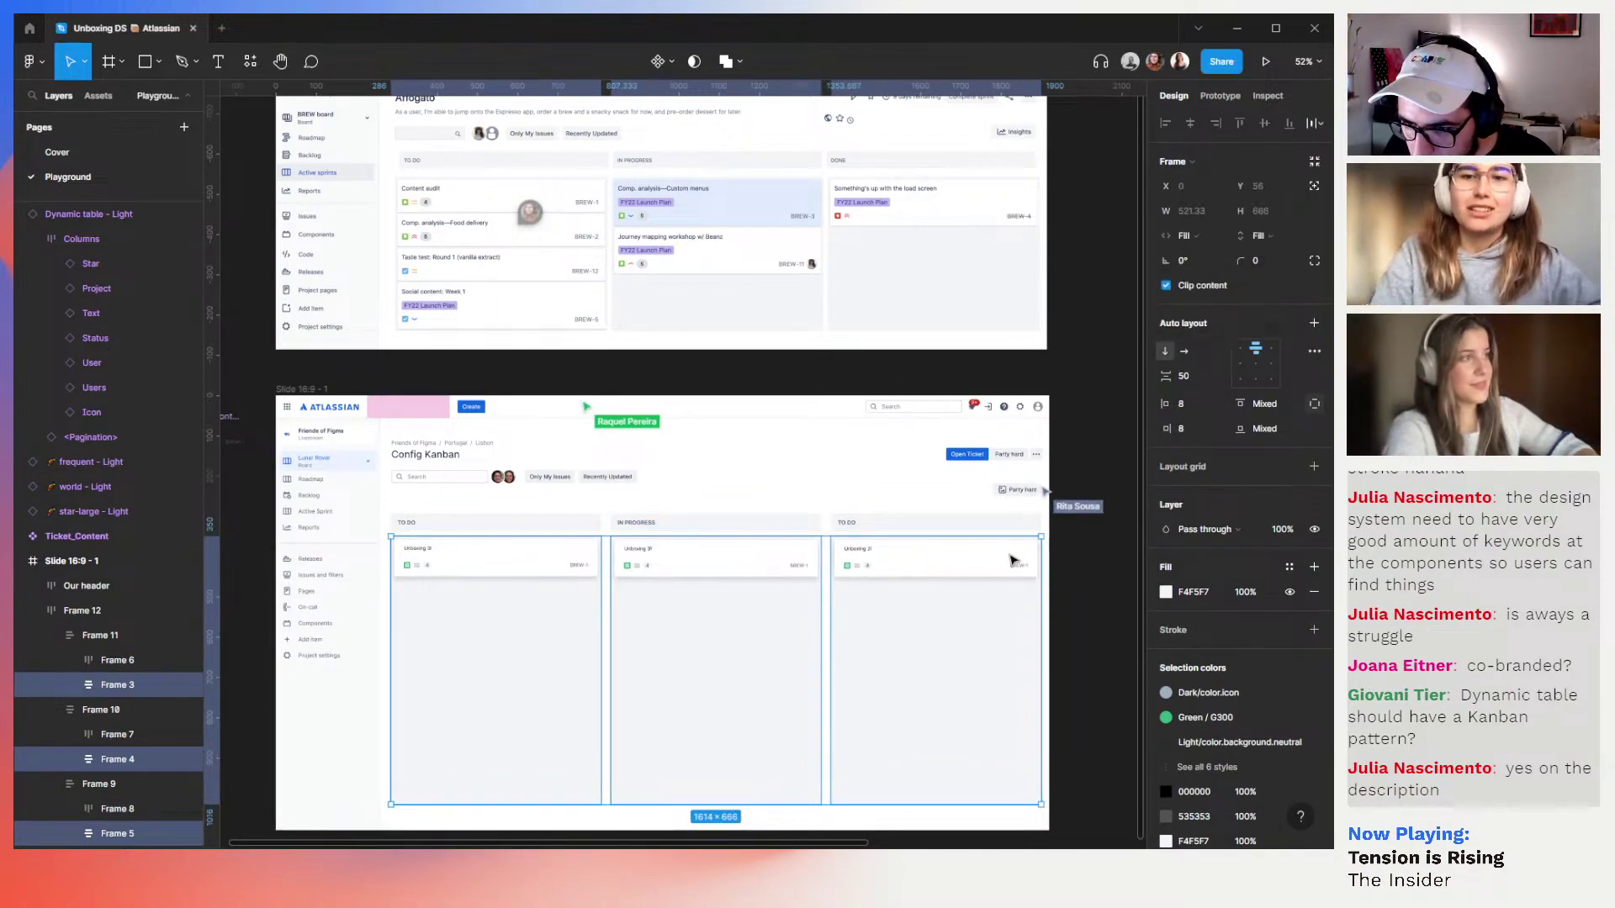
{"action": "left_click", "coordinate": [1082, 609]}
{"action": "left_click", "coordinate": [1033, 588]}
{"action": "mouse_move", "coordinate": [1041, 588]}
{"action": "left_mouse_down"}
{"action": "mouse_move", "coordinate": [812, 591]}
{"action": "mouse_move", "coordinate": [1050, 580]}
{"action": "left_mouse_up"}
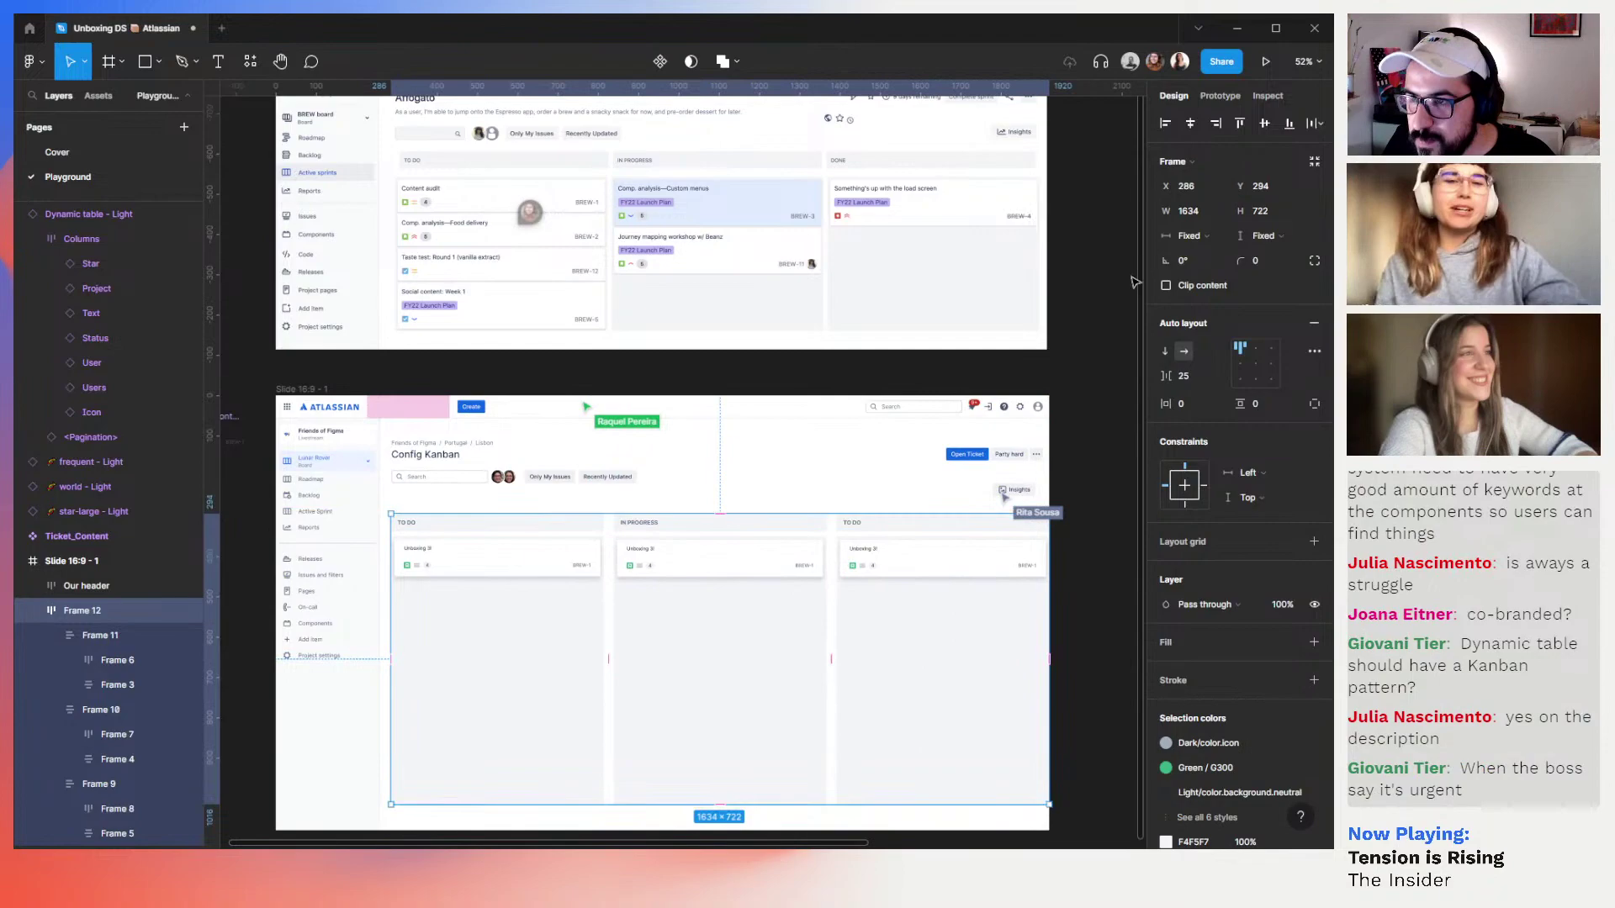
{"action": "left_click", "coordinate": [1213, 218]}
{"action": "type", "text": "1618"}
{"action": "key", "text": "Return"}
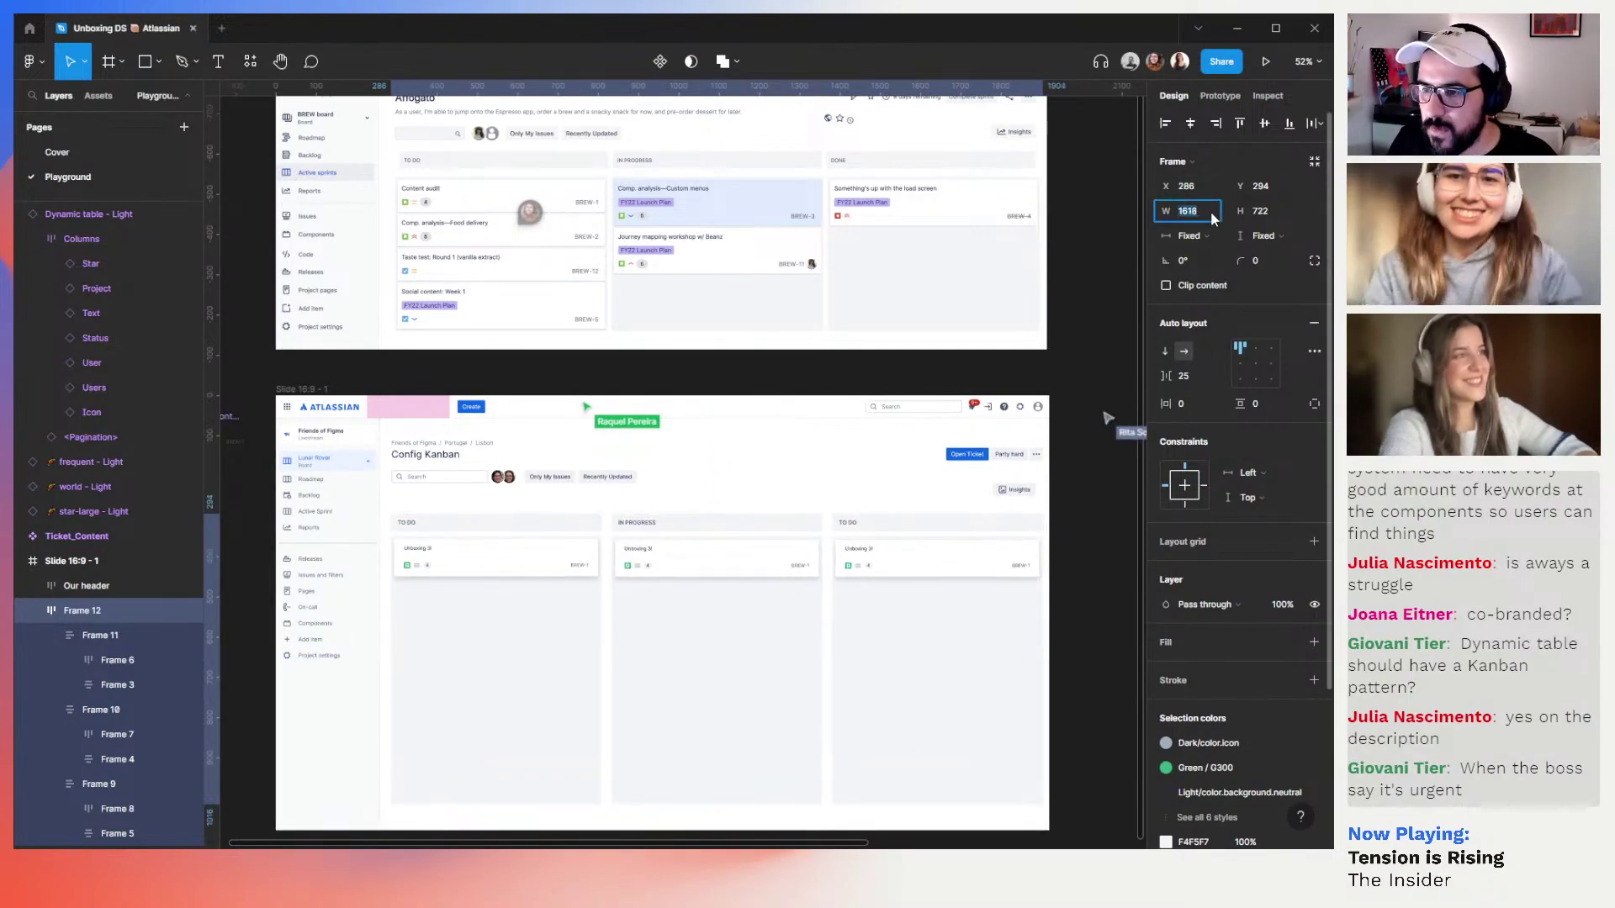
Try widening the board frame to 1626 in single-unit increments and return its width to 1618
{"action": "key", "text": "Up"}
{"action": "key", "text": "Up"}
{"action": "key", "text": "Up"}
{"action": "key", "text": "Up"}
{"action": "key", "text": "Up"}
{"action": "key", "text": "Up"}
{"action": "key", "text": "Up"}
{"action": "key", "text": "Up"}
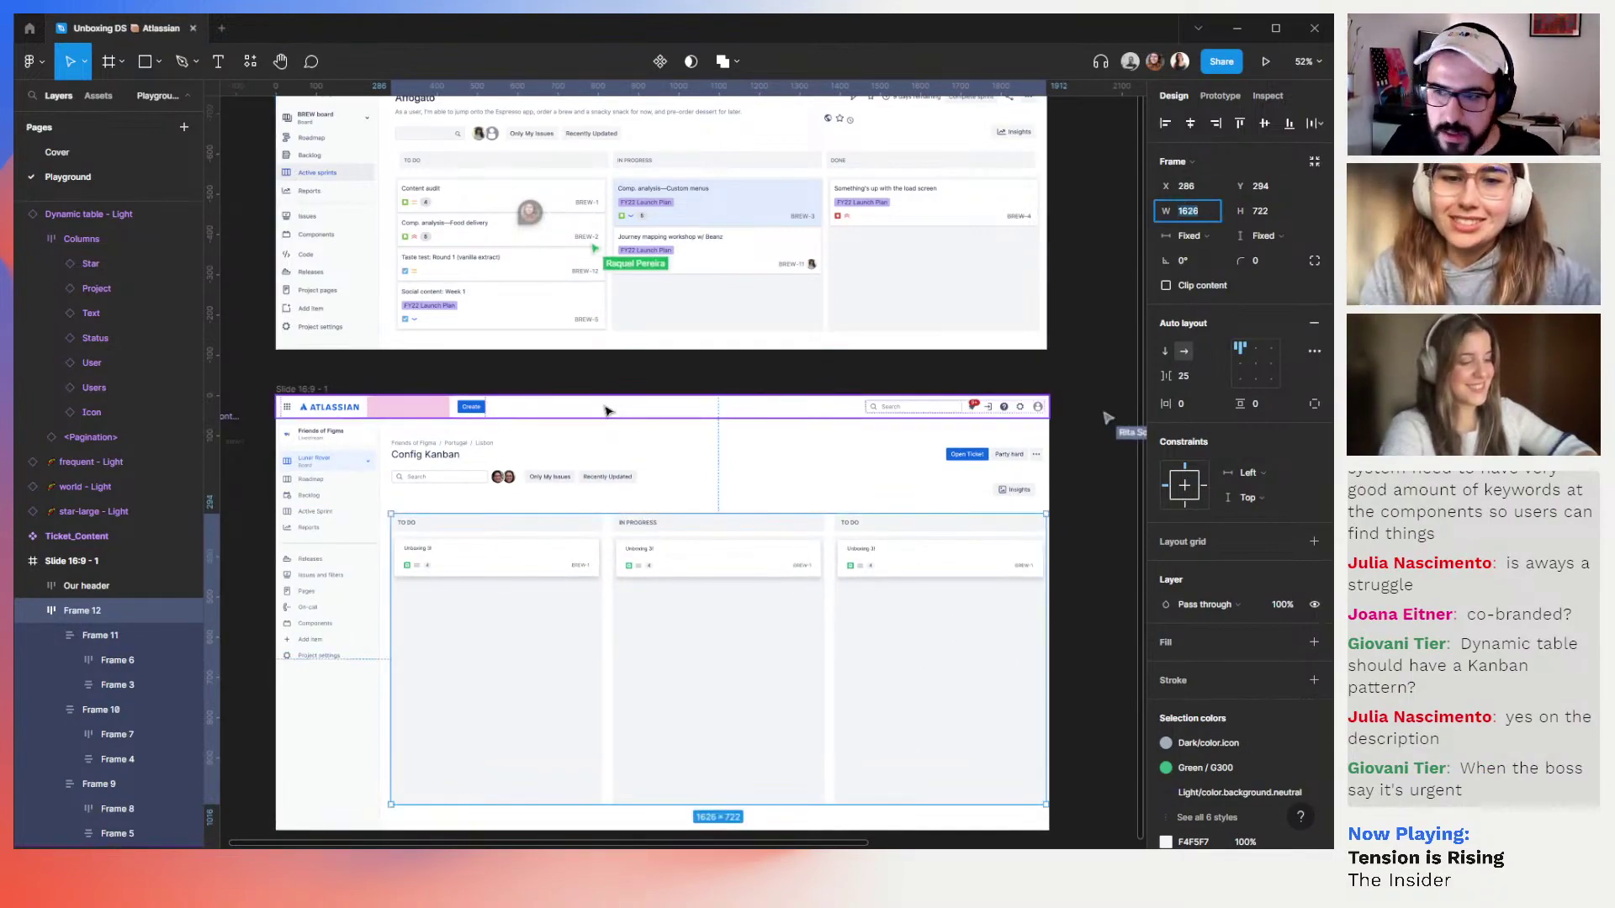
{"action": "key", "text": "Down"}
{"action": "key", "text": "Down"}
{"action": "key", "text": "Down"}
{"action": "key", "text": "Down"}
{"action": "key", "text": "Down"}
{"action": "key", "text": "Down"}
{"action": "key", "text": "Down"}
{"action": "key", "text": "Down"}
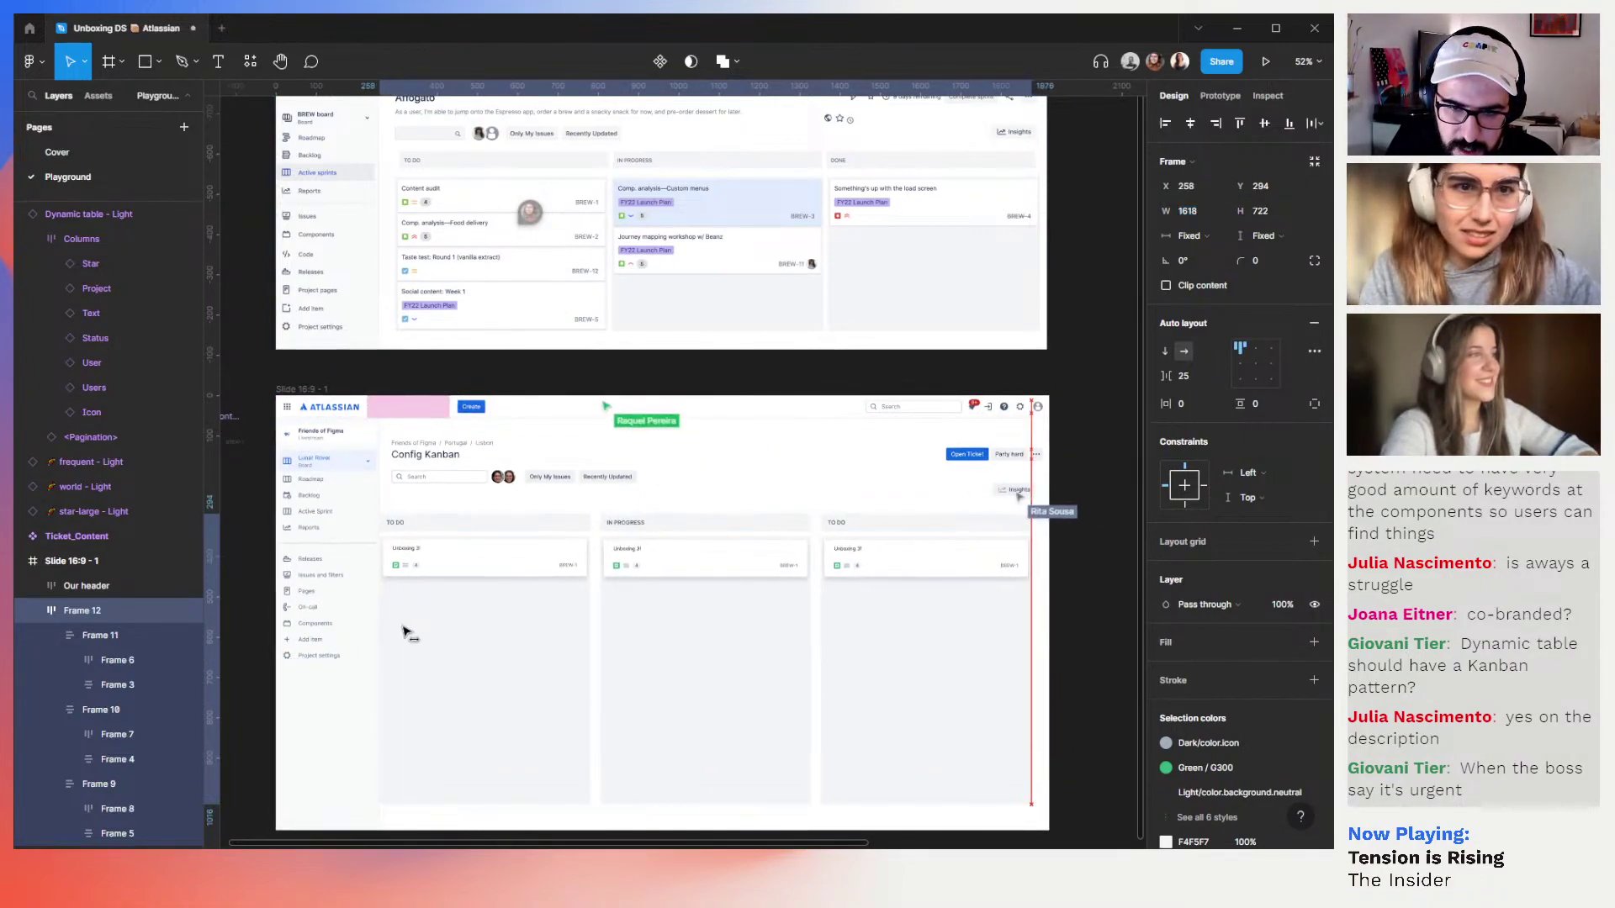
Place the board frame 16 from the side navigation at X 273 and set its width to 1631
{"action": "left_click", "coordinate": [378, 649], "text": "shift"}
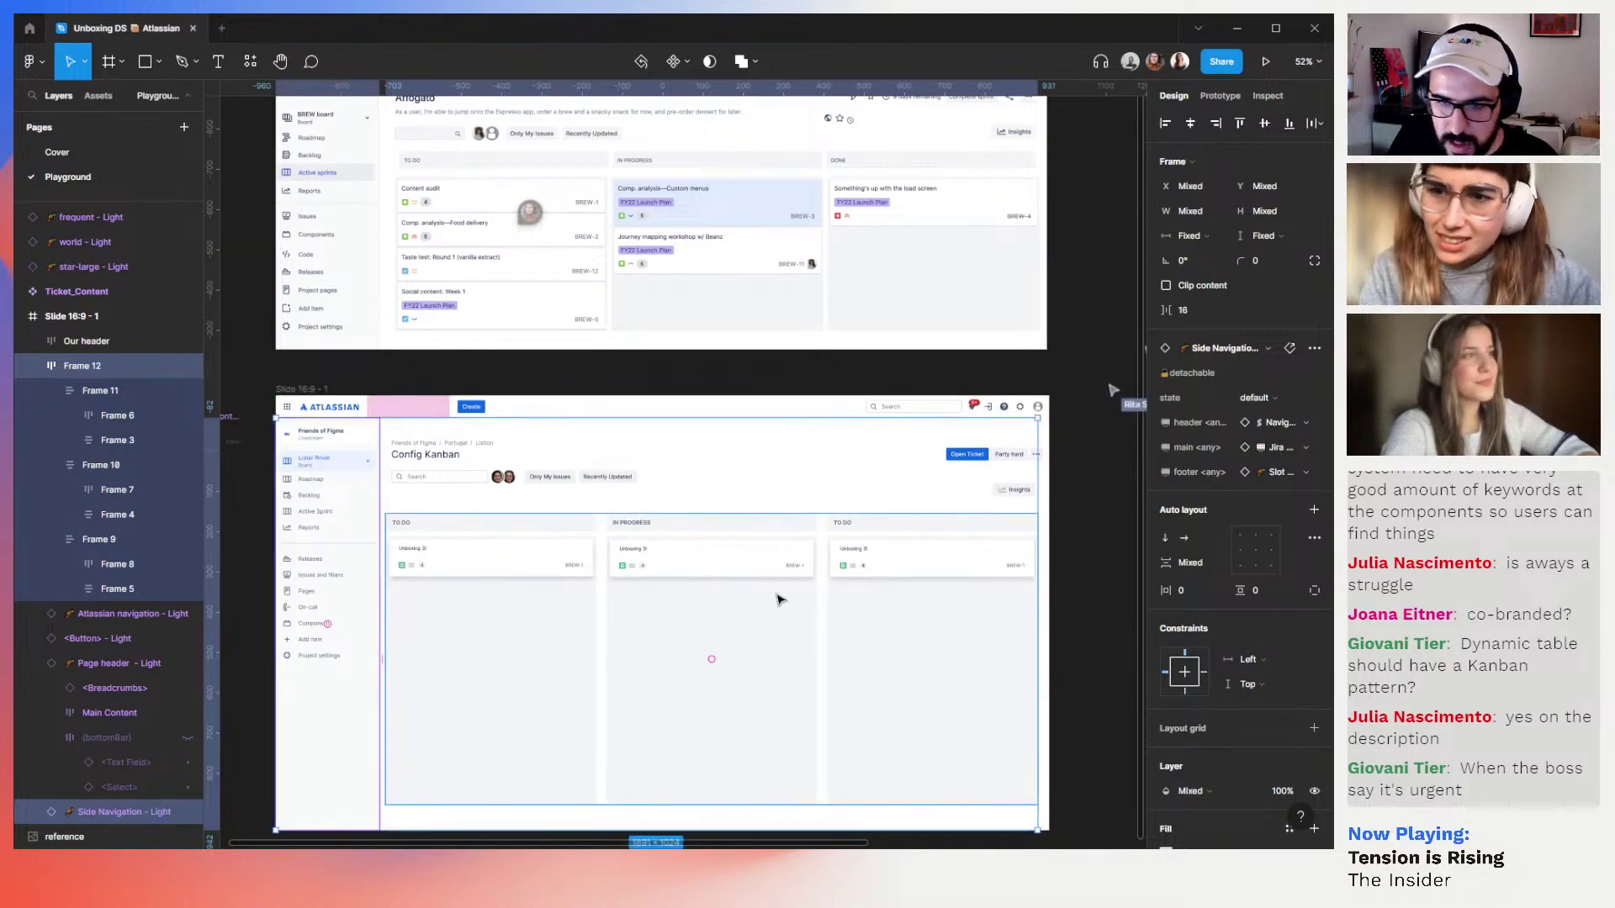
{"action": "left_click", "coordinate": [835, 602]}
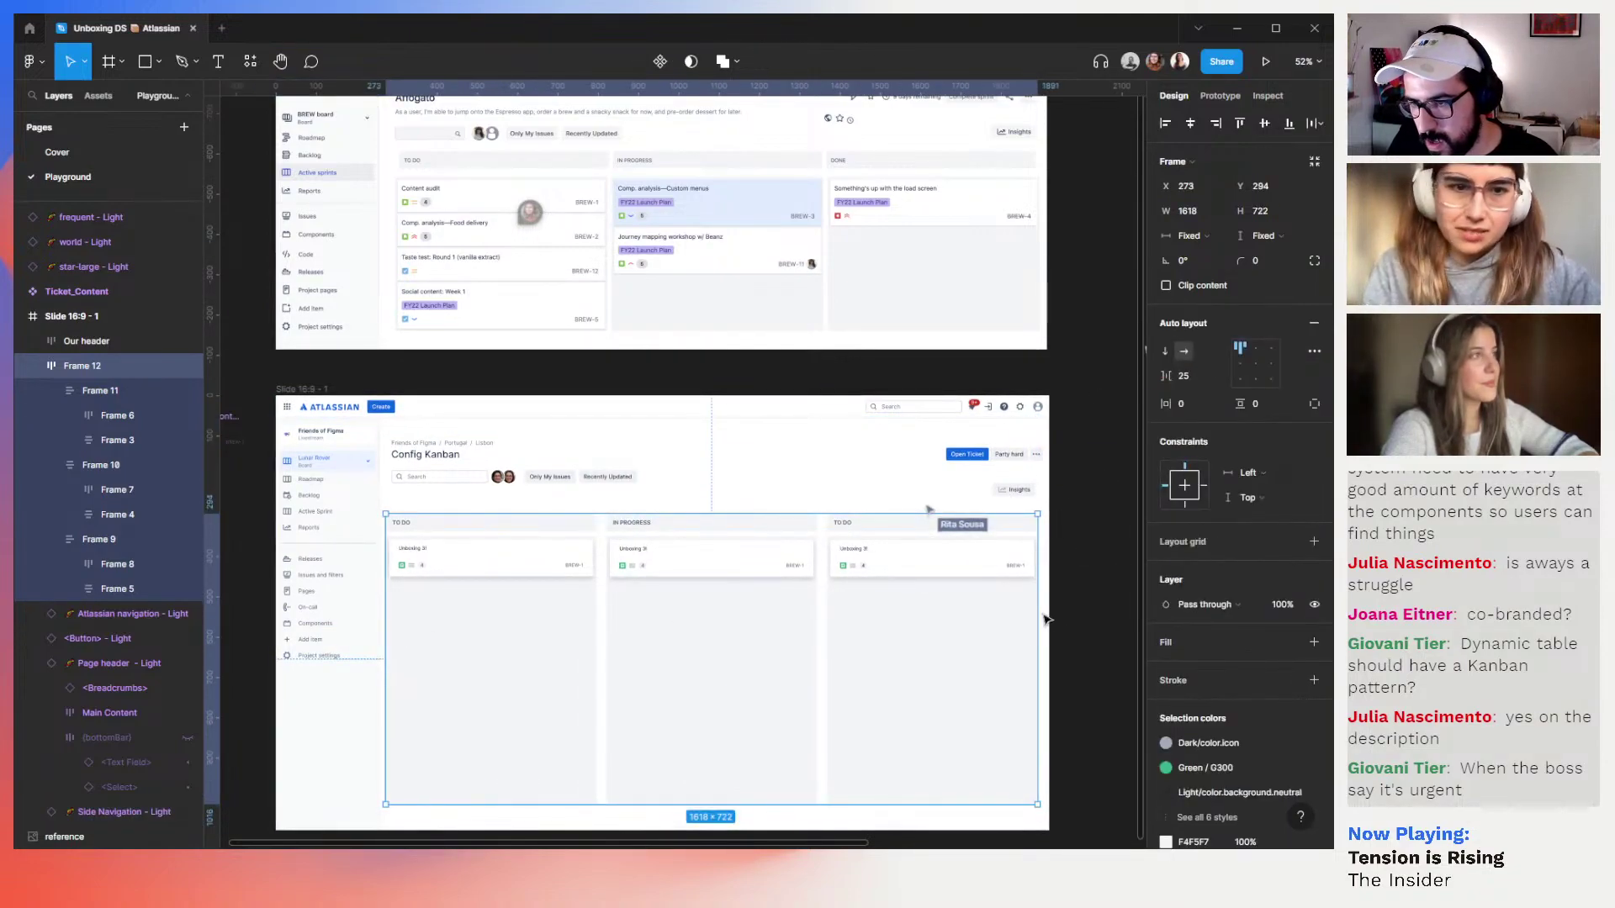
{"action": "left_click_drag", "start_coordinate": [1046, 612], "coordinate": [1059, 612]}
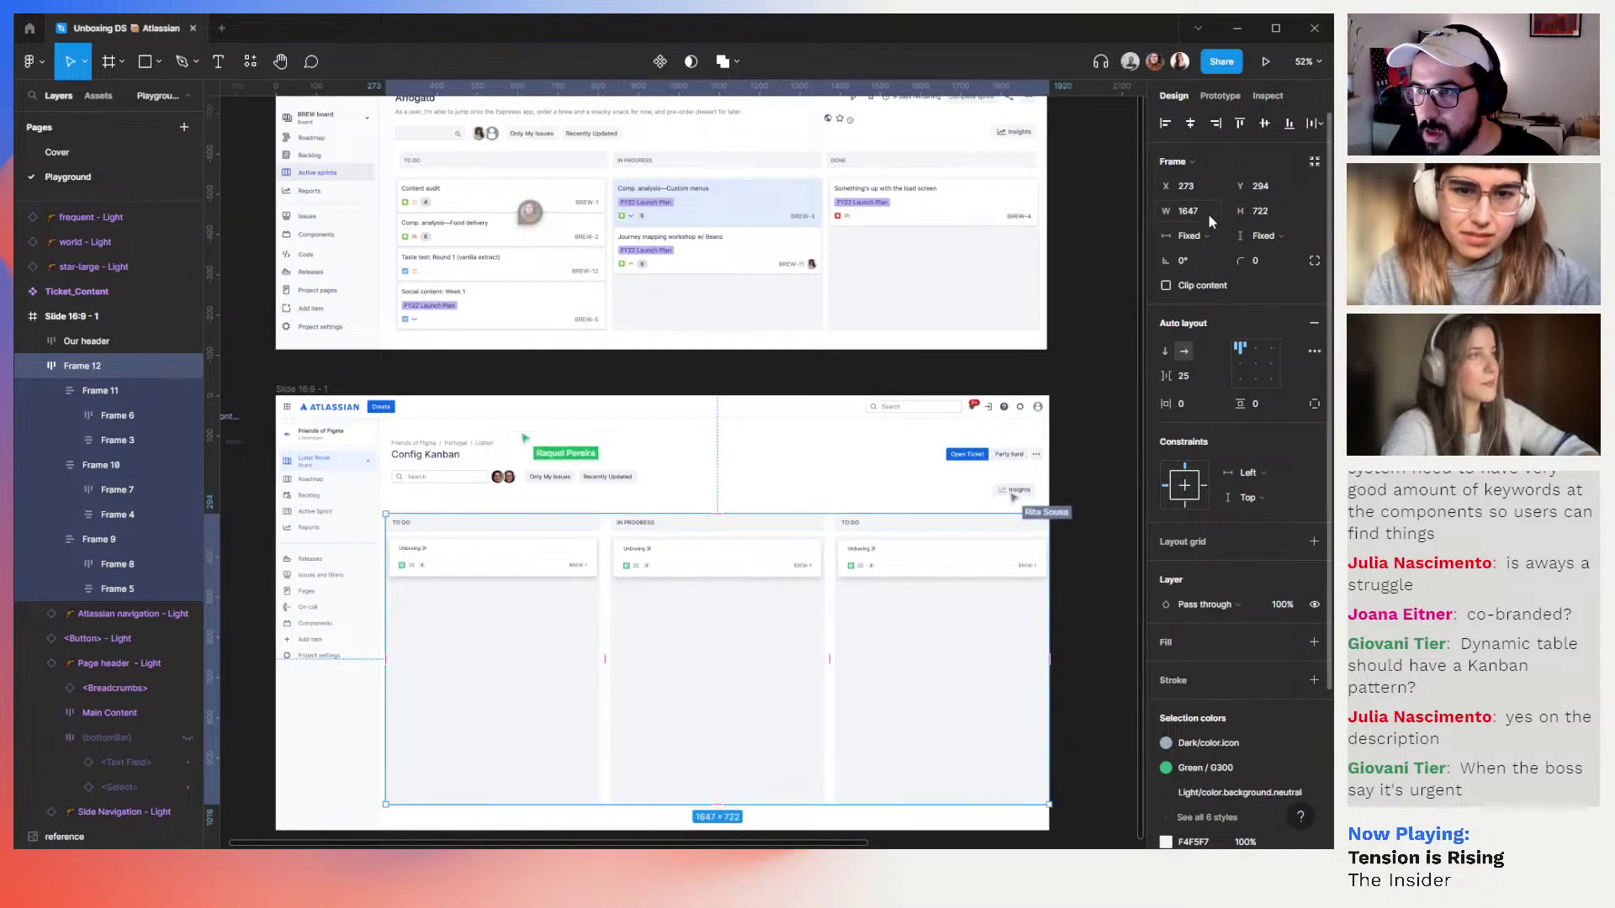
{"action": "left_click", "coordinate": [1207, 214]}
{"action": "type", "text": "1631"}
{"action": "key", "text": "Return"}
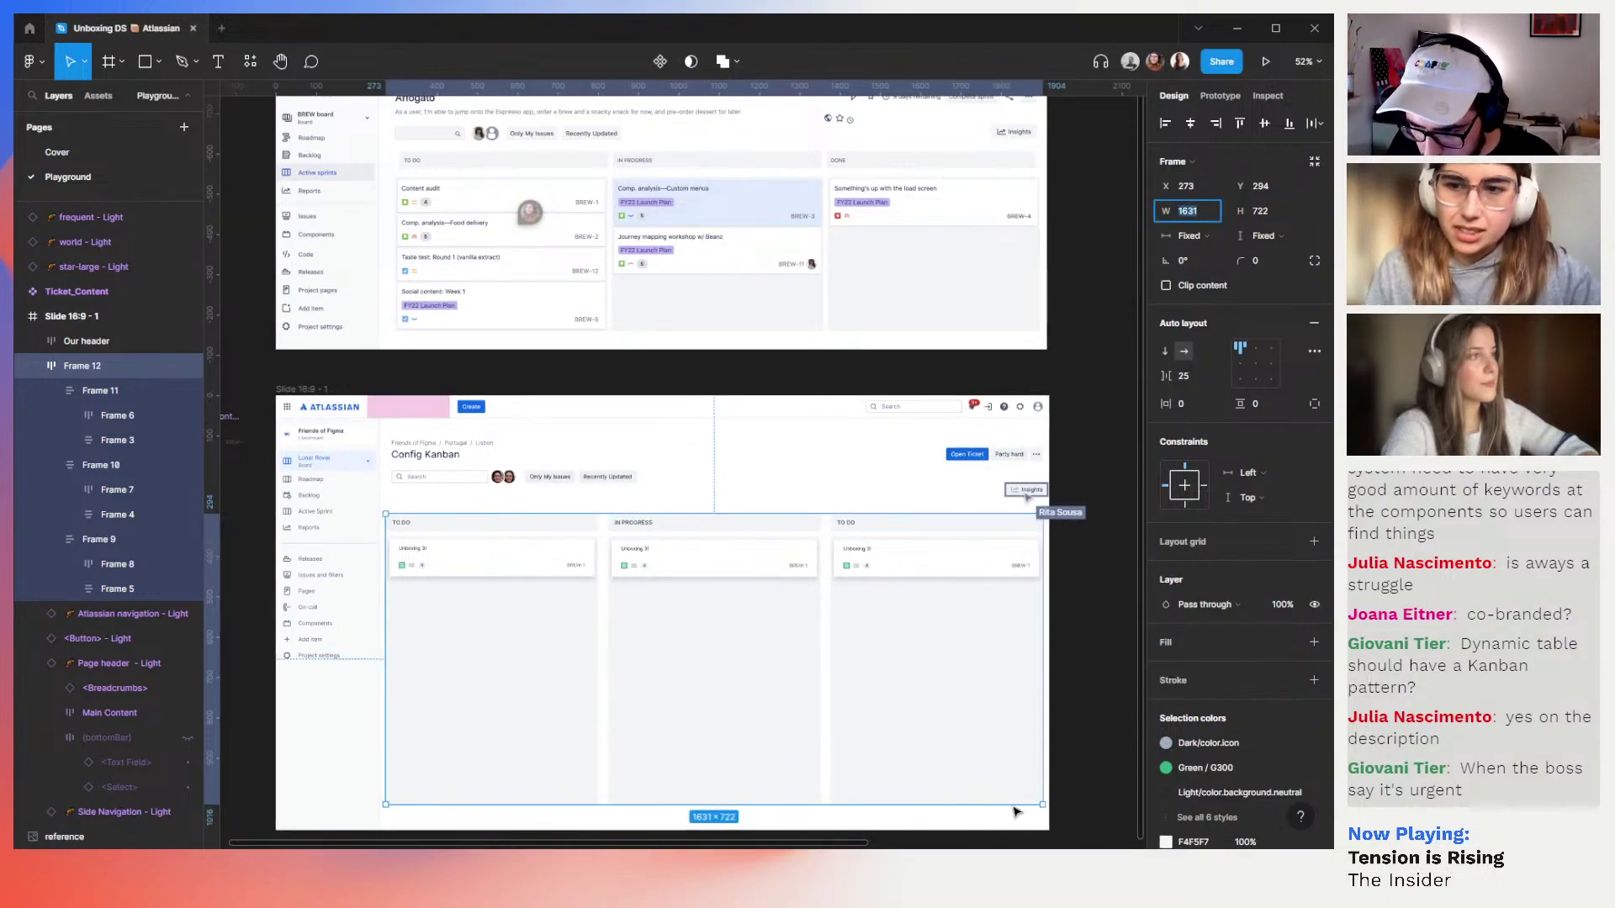
Extend the board frame down to the slide's lower edge and set its height to 770
{"action": "left_click_drag", "start_coordinate": [1013, 803], "coordinate": [1013, 831]}
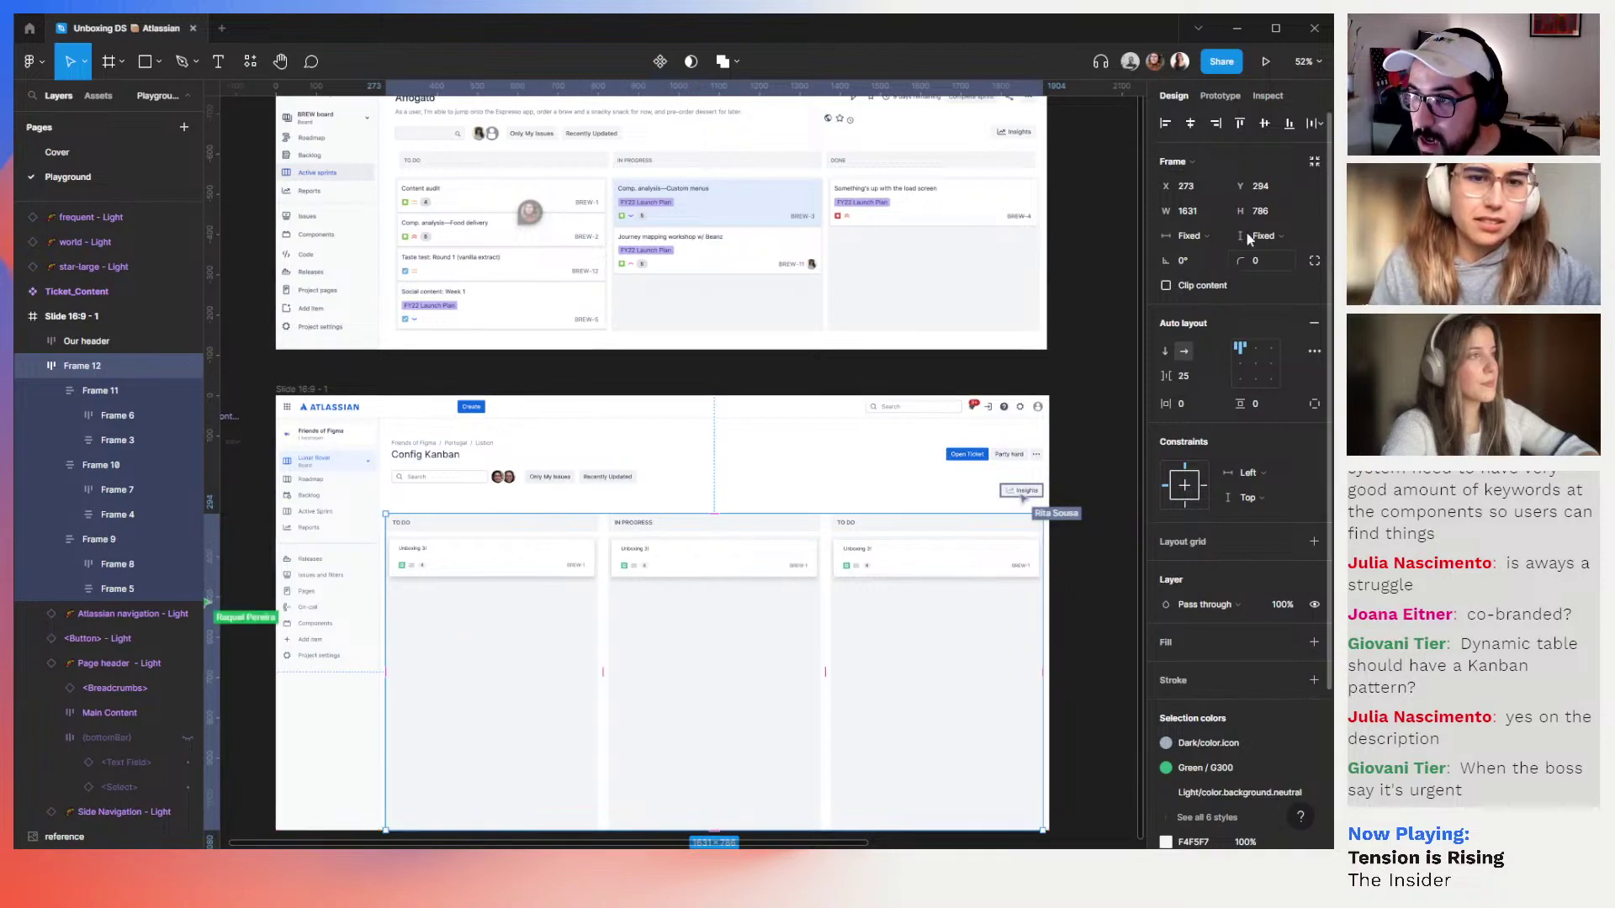
{"action": "left_click", "coordinate": [1280, 211]}
{"action": "type", "text": "770"}
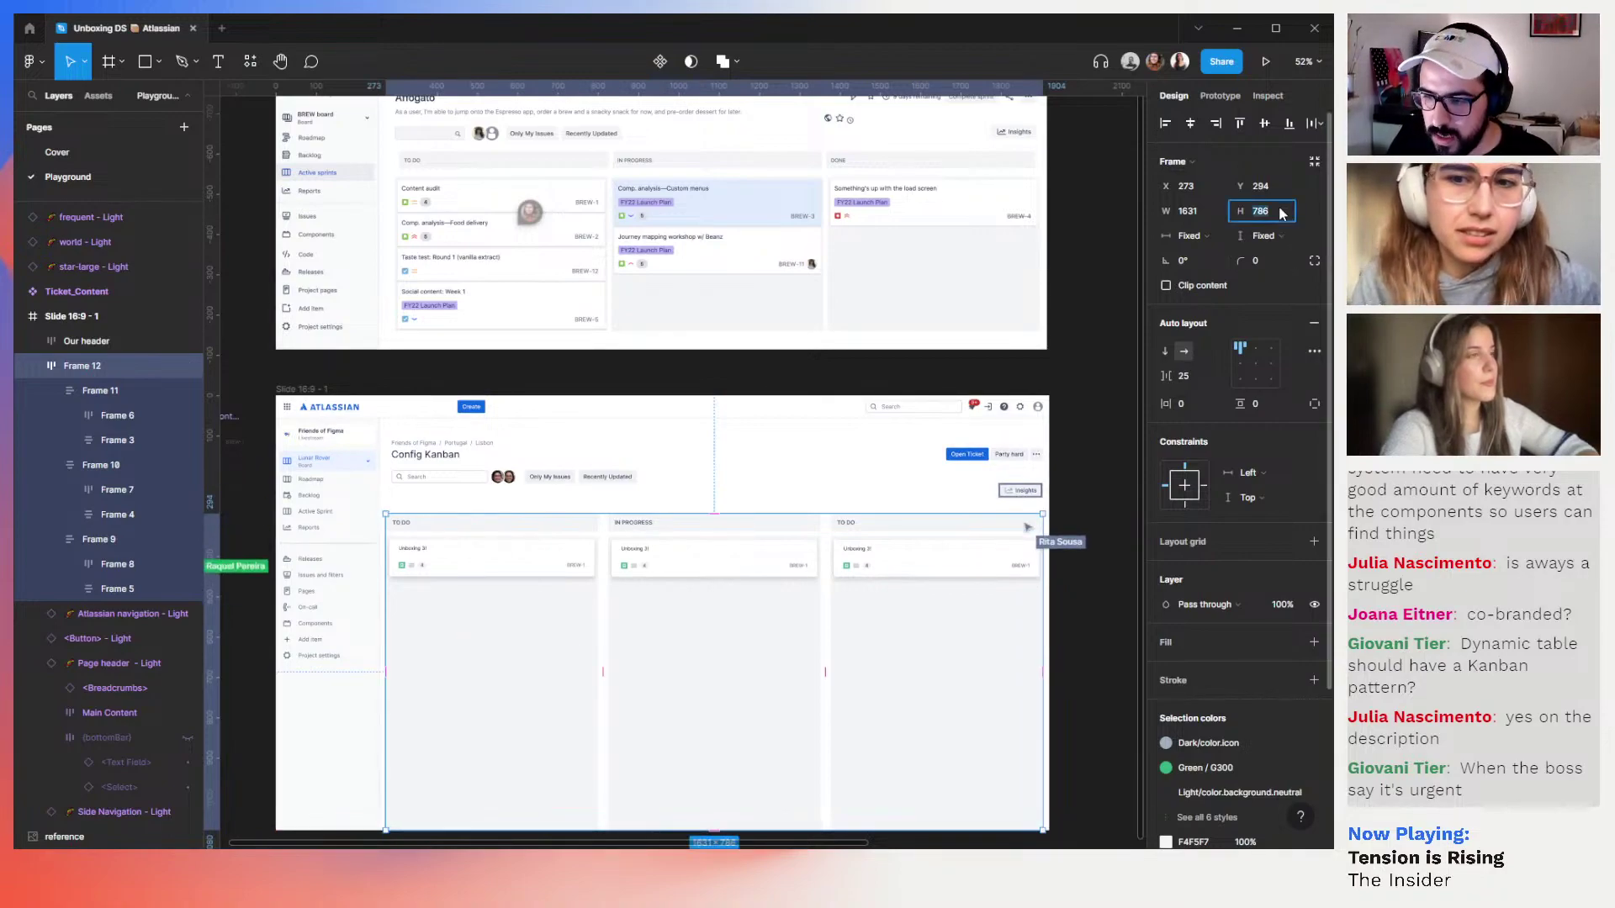
{"action": "key", "text": "Return"}
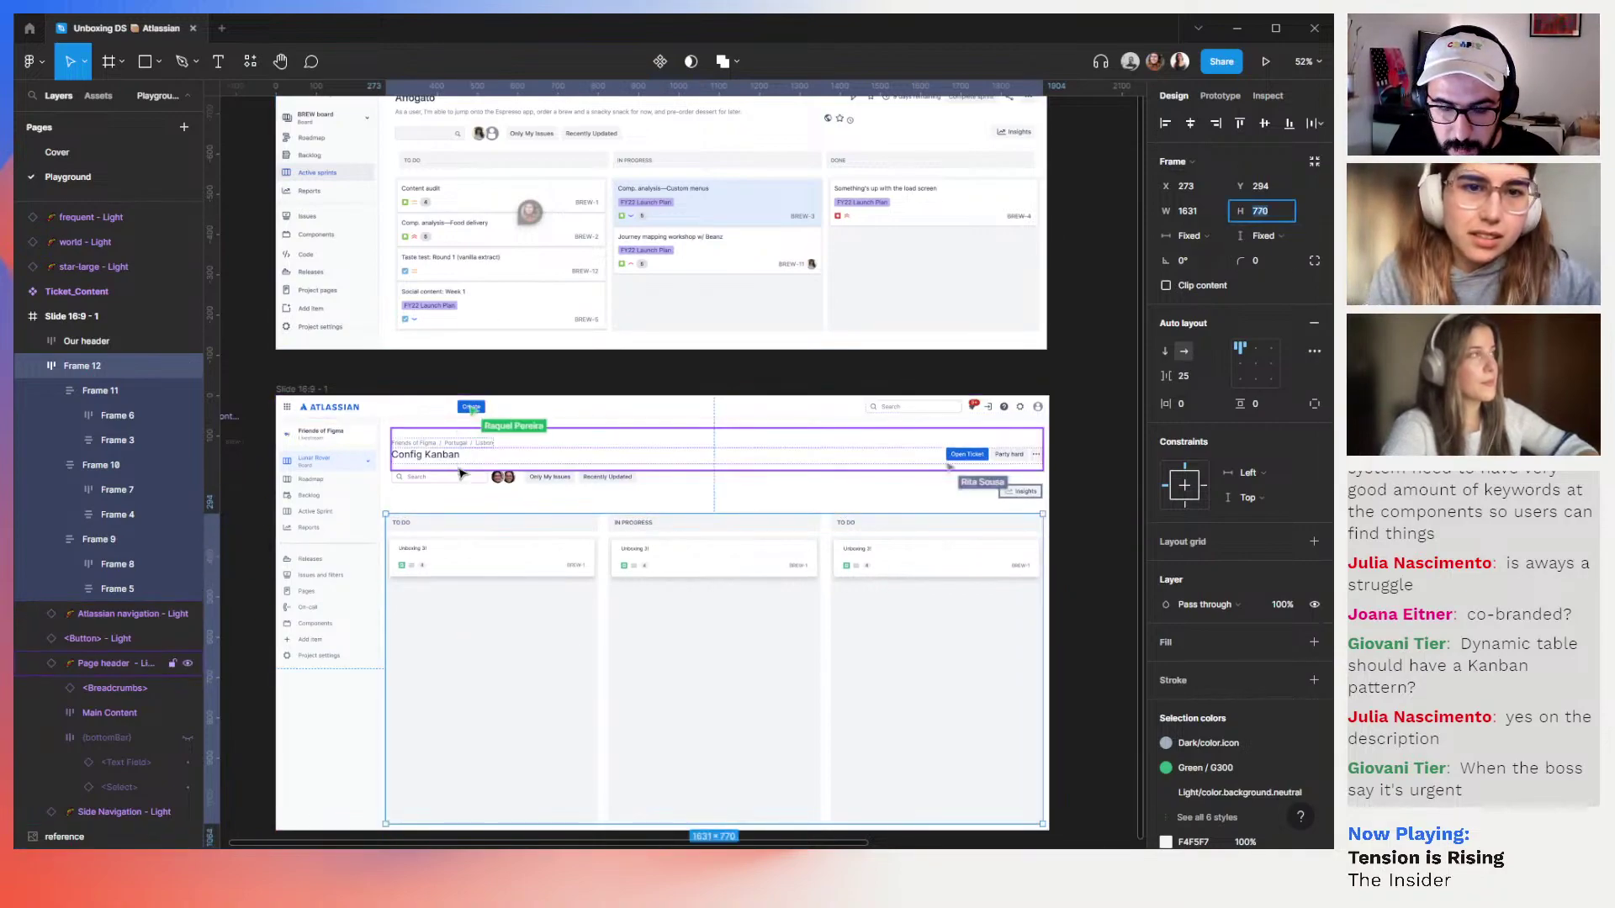
Left-align the page header and filter row with the board frame, and set the page header's width to 1631
{"action": "left_click", "coordinate": [538, 467]}
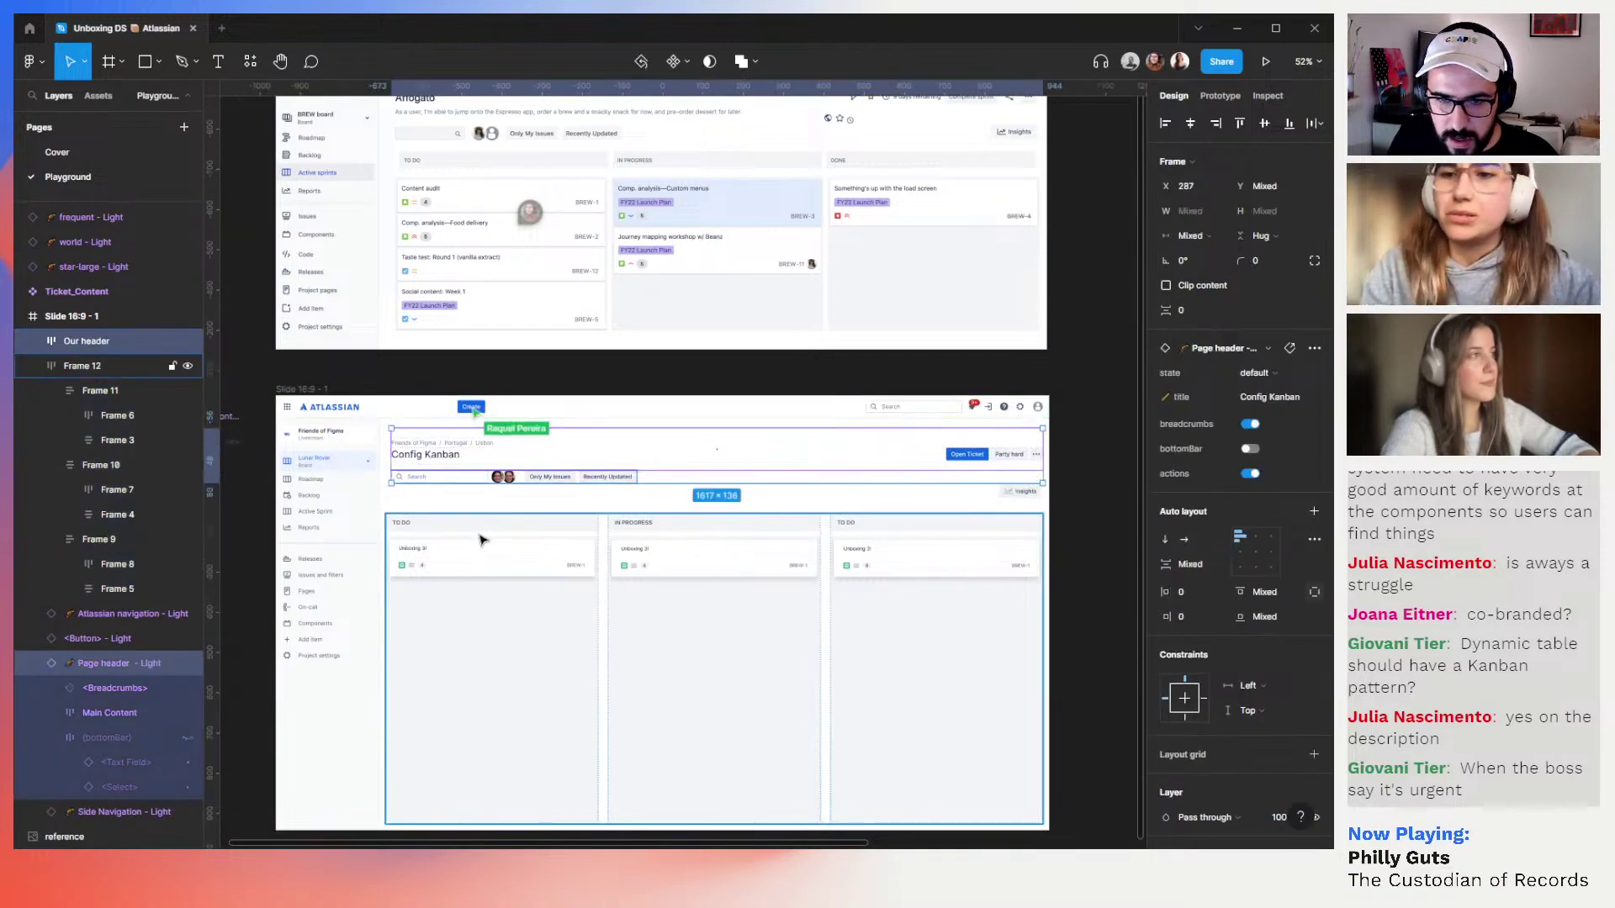
{"action": "left_click", "coordinate": [482, 539], "text": "shift"}
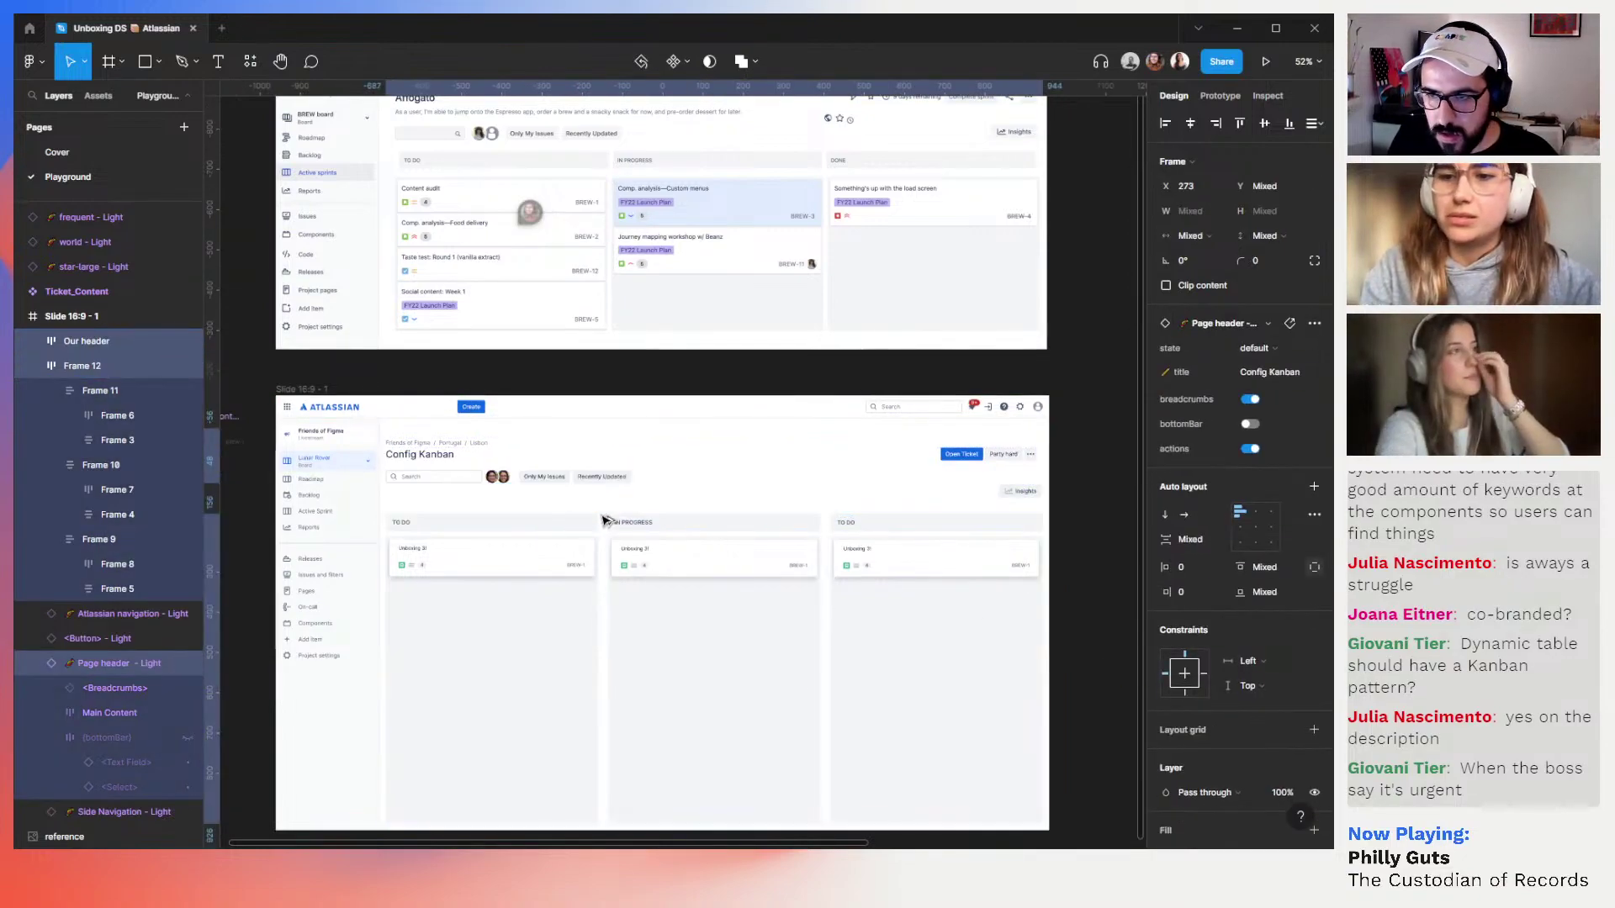
{"action": "left_click", "coordinate": [1028, 459]}
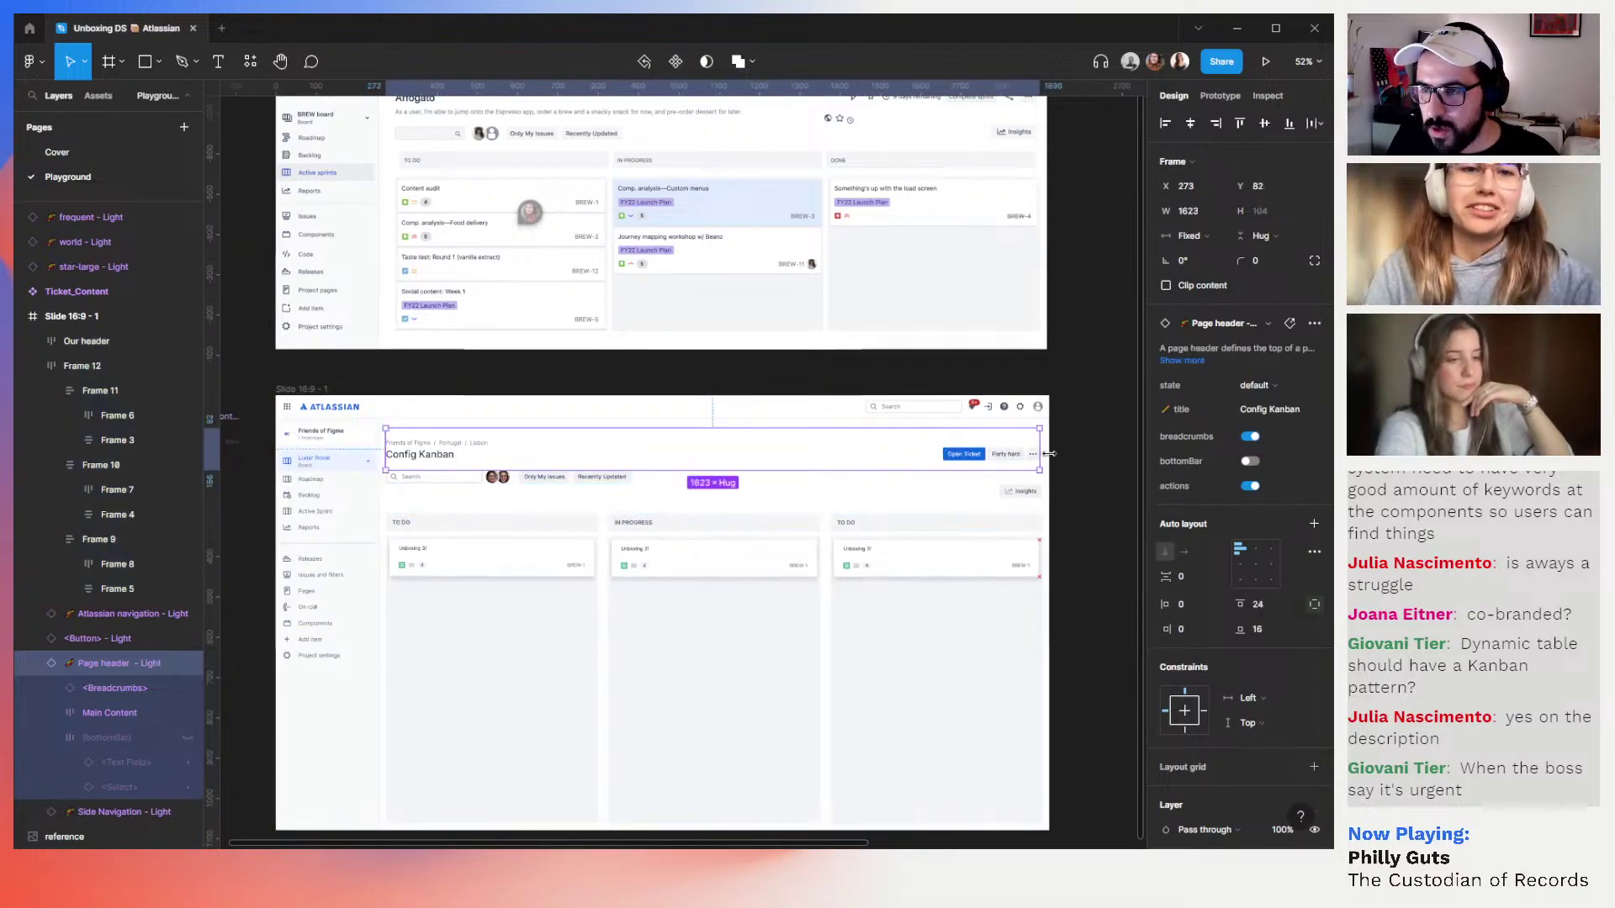
{"action": "left_click_drag", "start_coordinate": [1036, 454], "coordinate": [1049, 454]}
{"action": "left_click", "coordinate": [1212, 215]}
{"action": "type", "text": "1639"}
{"action": "key", "text": "Return"}
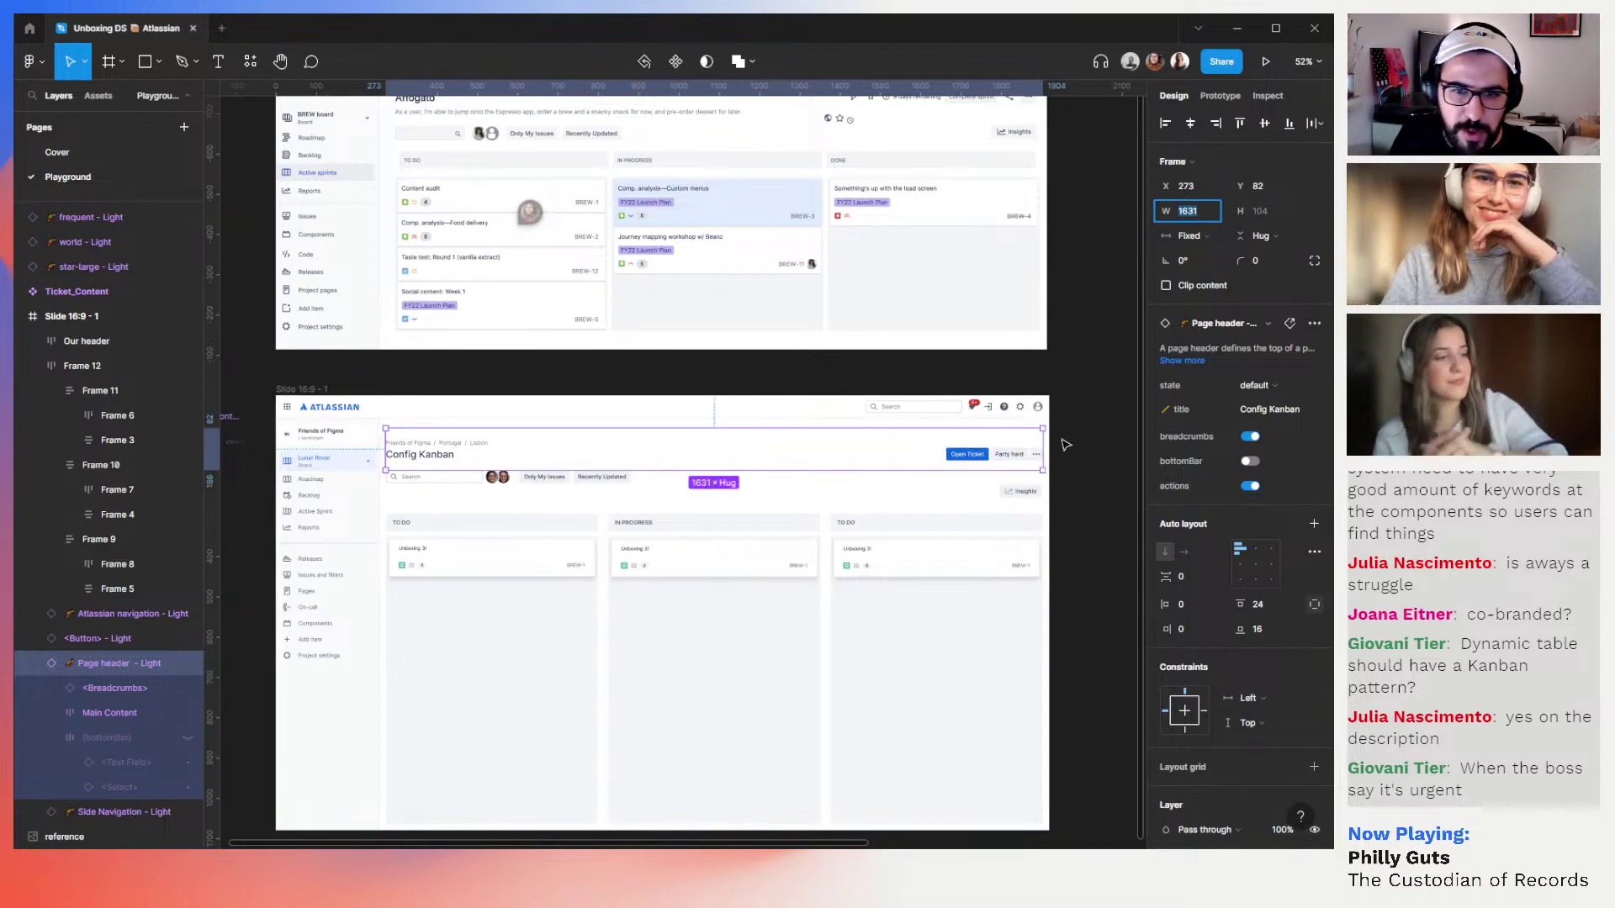
Align the Insights button vertically with the filter row above the board columns
{"action": "left_click", "coordinate": [622, 476]}
{"action": "left_click", "coordinate": [592, 510], "text": "shift"}
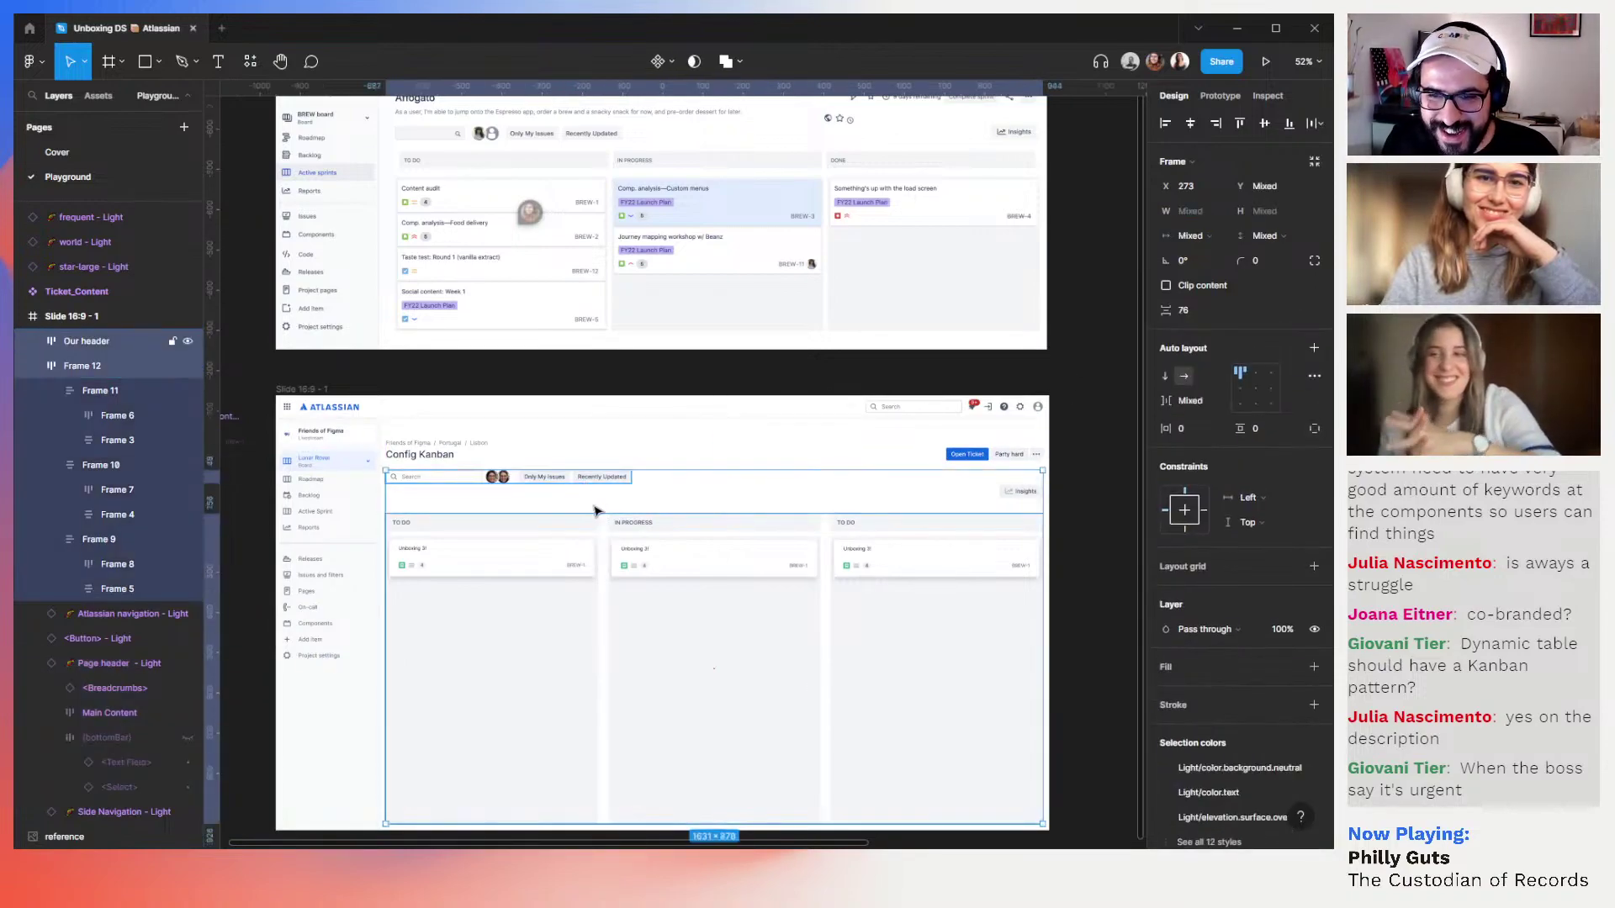
{"action": "left_click", "coordinate": [1116, 528]}
{"action": "left_click", "coordinate": [1019, 491]}
{"action": "left_click", "coordinate": [629, 478], "text": "shift"}
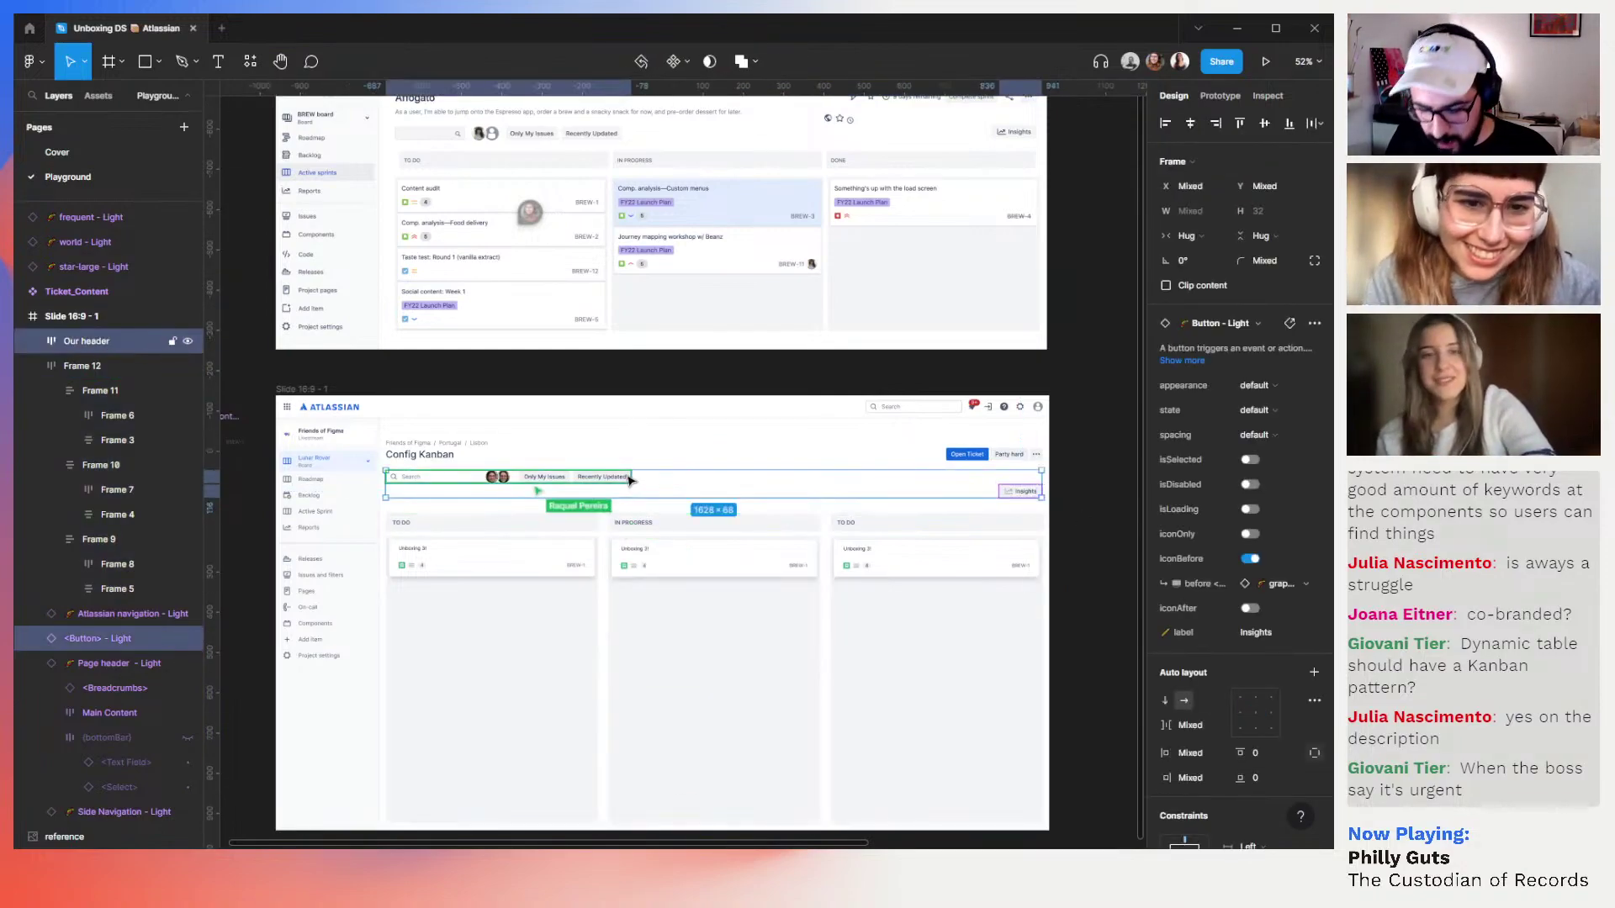
{"action": "left_click", "coordinate": [1100, 487]}
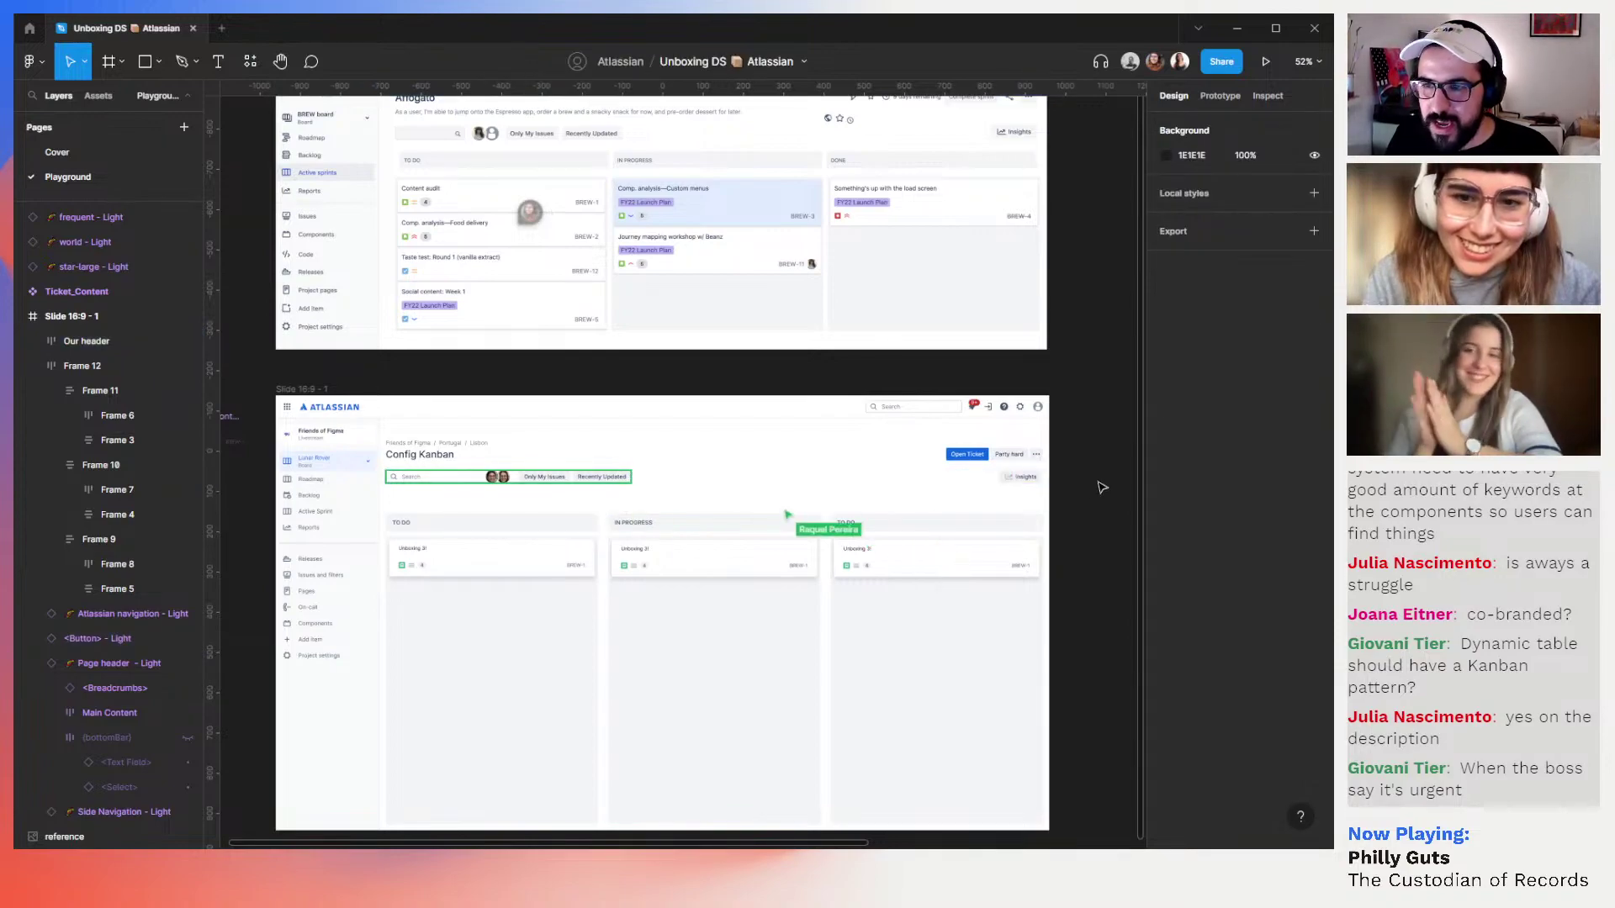
Hide the editor interface and examine the Config Kanban slide's layout
{"action": "key", "text": "ctrl+backslash"}
{"action": "scroll", "coordinate": [1118, 468], "scroll_direction": "down", "scroll_amount": 4}
{"action": "scroll", "coordinate": [1119, 469], "scroll_direction": "left", "scroll_amount": 2}
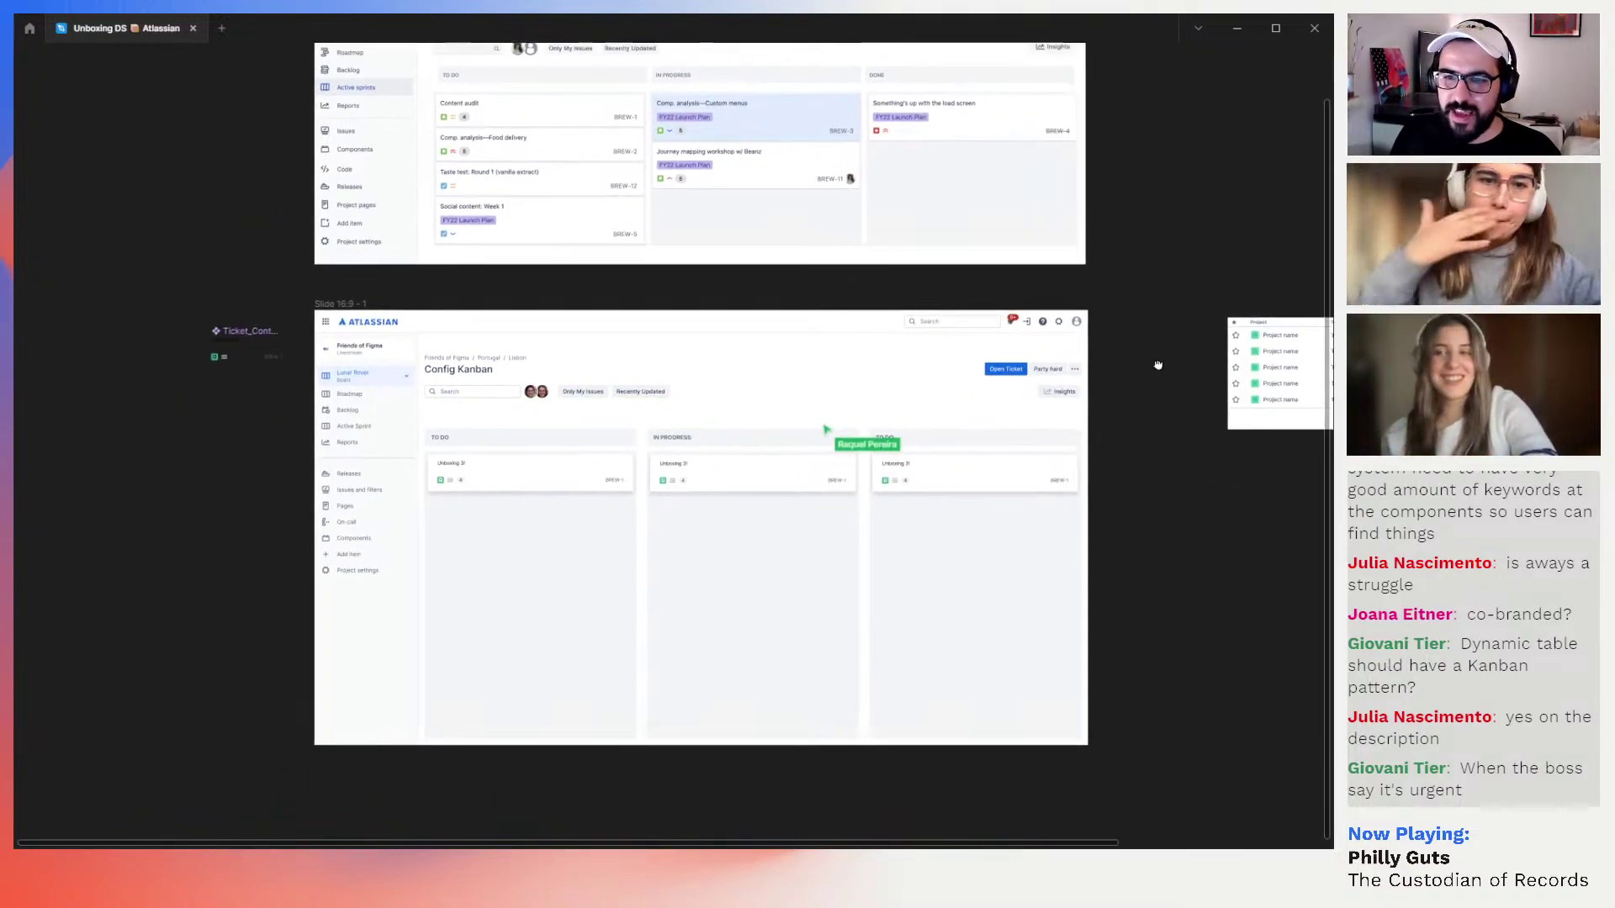
{"action": "scroll", "coordinate": [1143, 386], "scroll_direction": "up", "scroll_amount": 2}
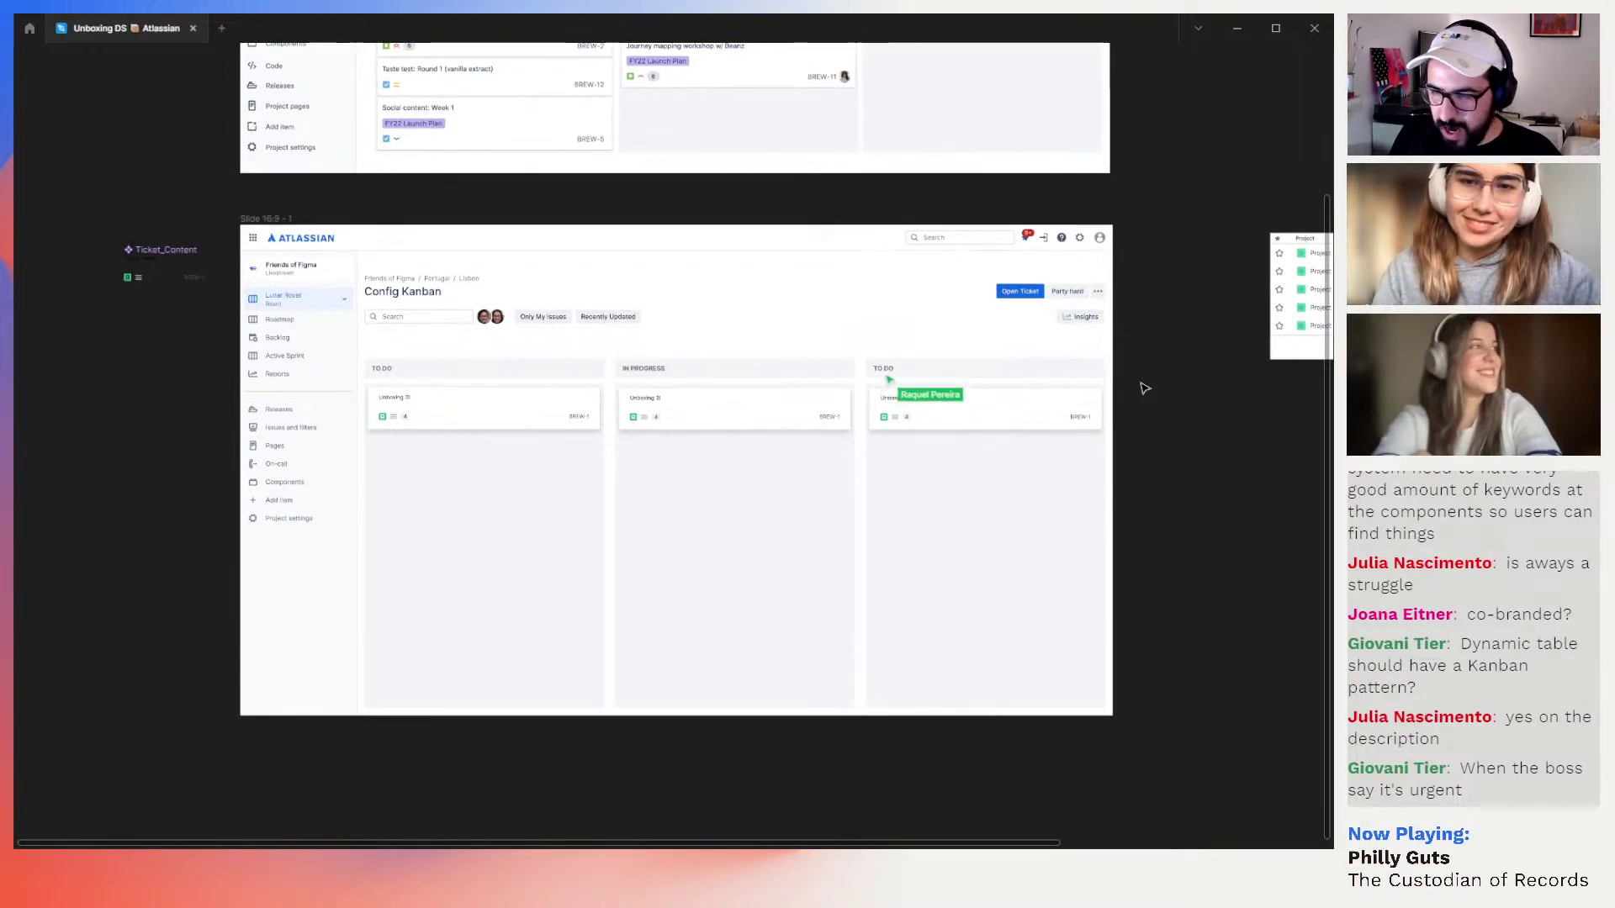
{"action": "scroll", "coordinate": [1144, 388], "scroll_direction": "up", "scroll_amount": 1}
{"action": "left_click_drag", "start_coordinate": [1144, 388], "coordinate": [1212, 394]}
{"action": "scroll", "coordinate": [1212, 395], "scroll_direction": "up", "scroll_amount": 1}
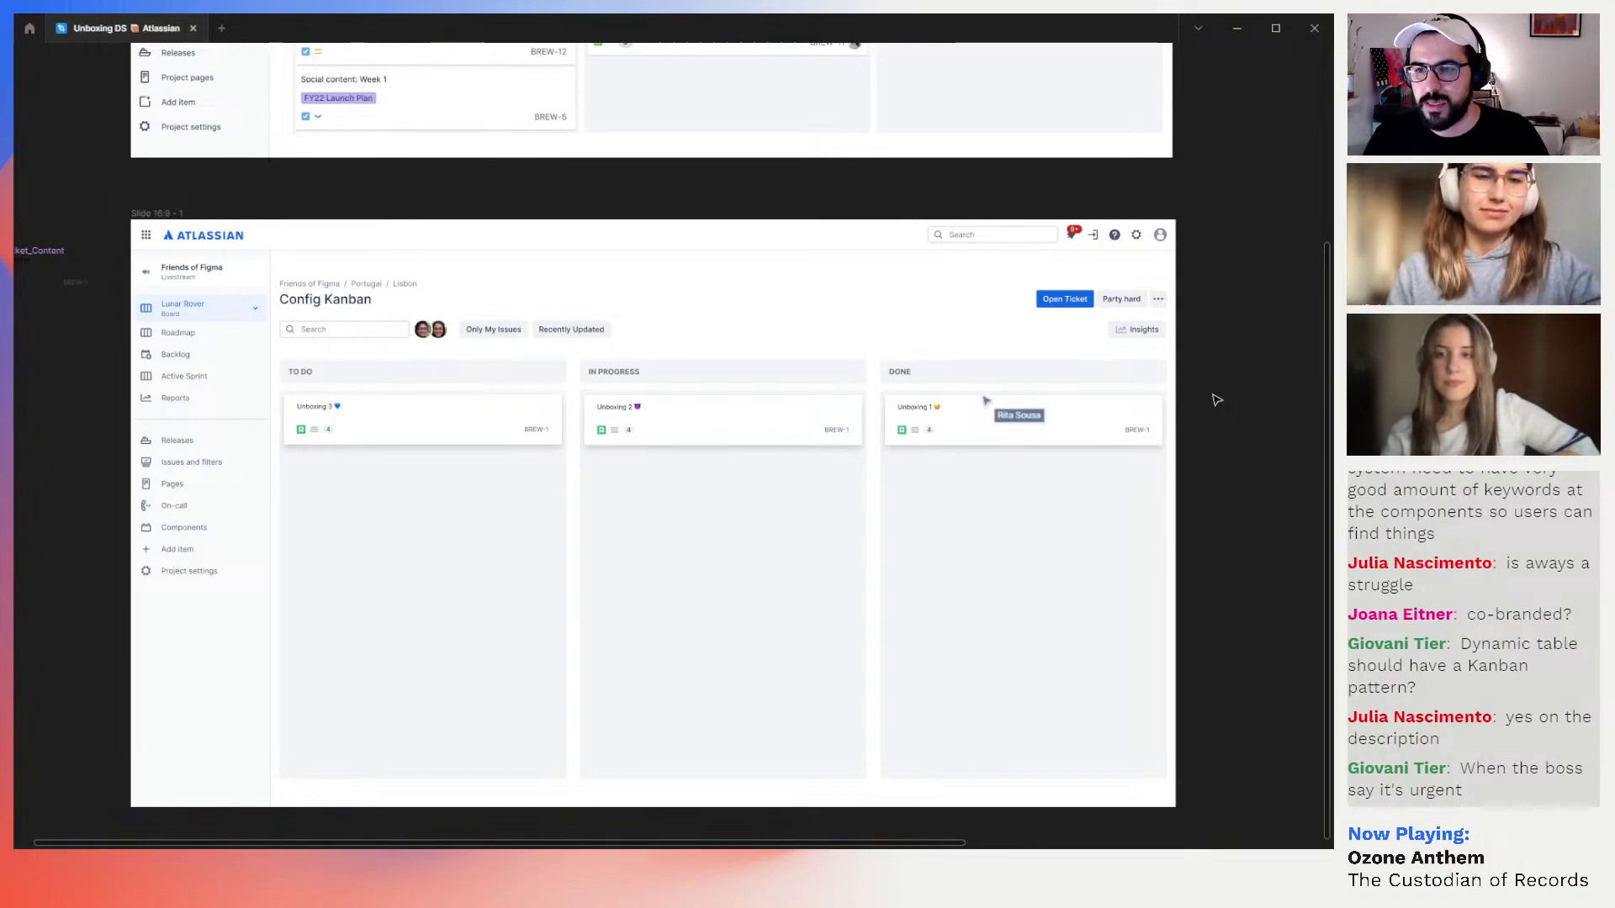
Wrap the filter row and Insights button in auto layout, and stack the page header, that row and the board in one auto layout frame
{"action": "left_click", "coordinate": [1148, 333]}
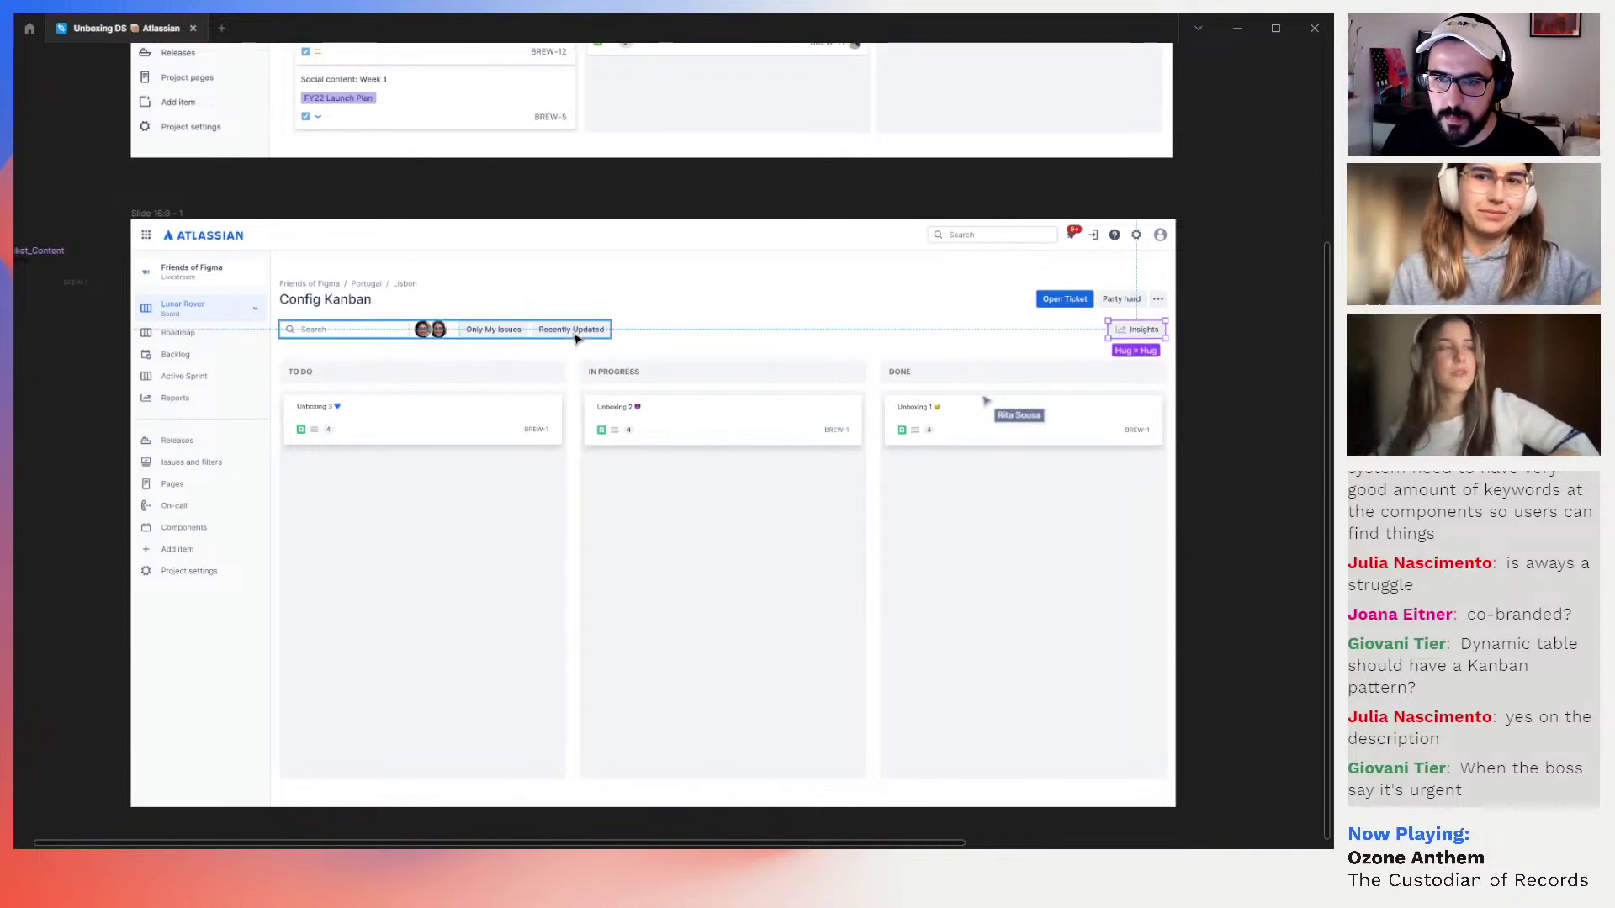
{"action": "key", "text": "shift+Return"}
{"action": "left_click", "coordinate": [916, 289], "text": "shift"}
{"action": "key", "text": "shift+a"}
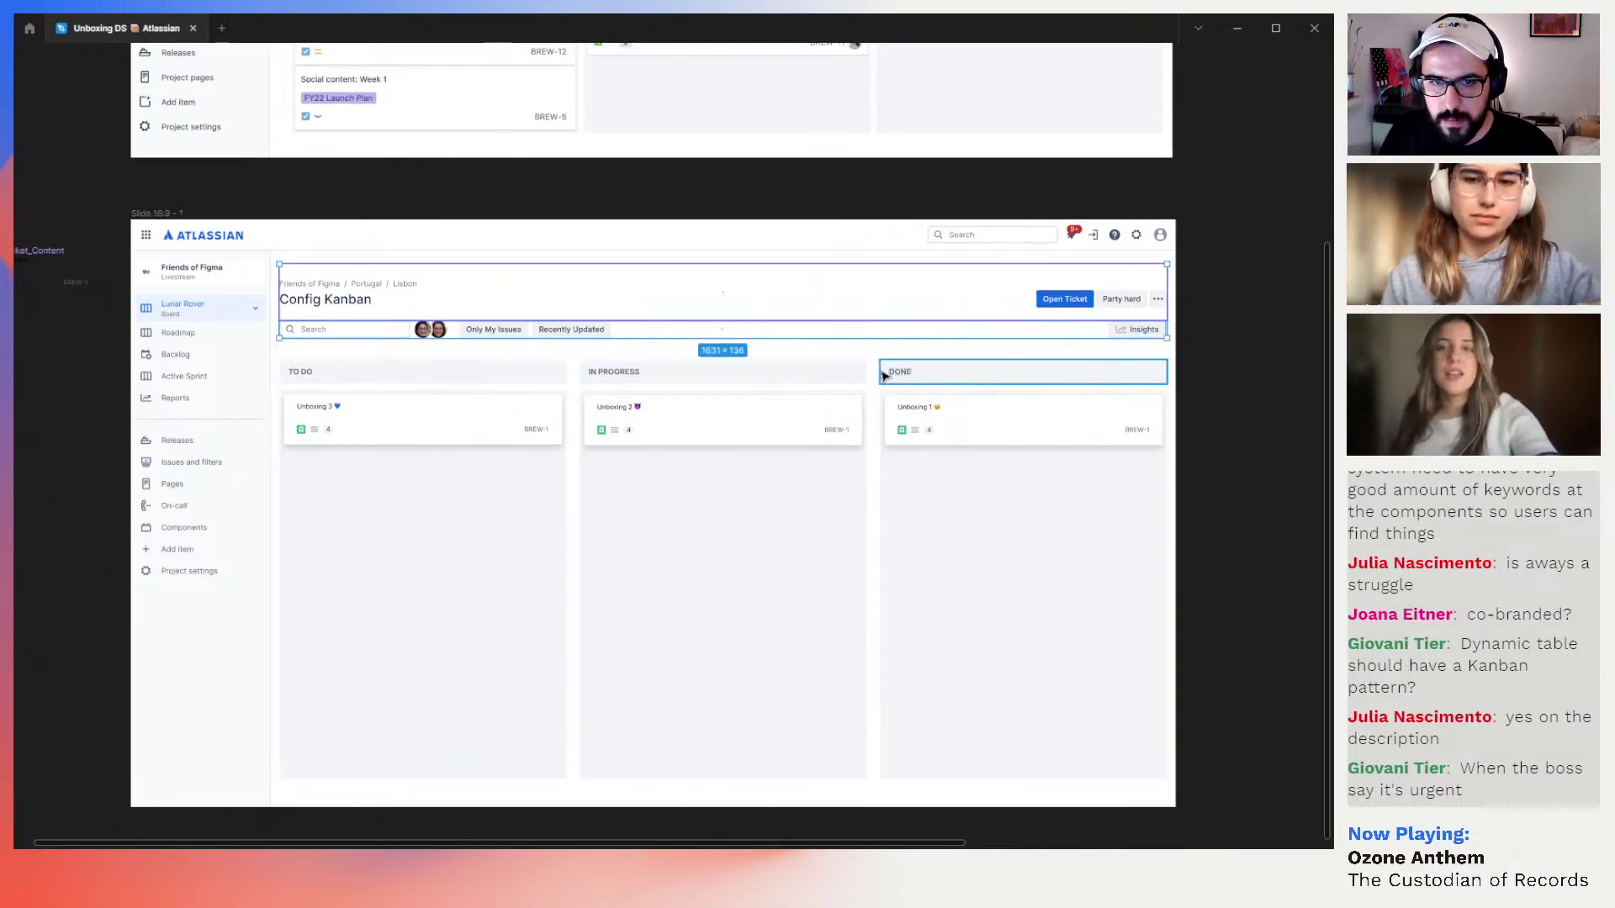
{"action": "key", "text": "shift+a"}
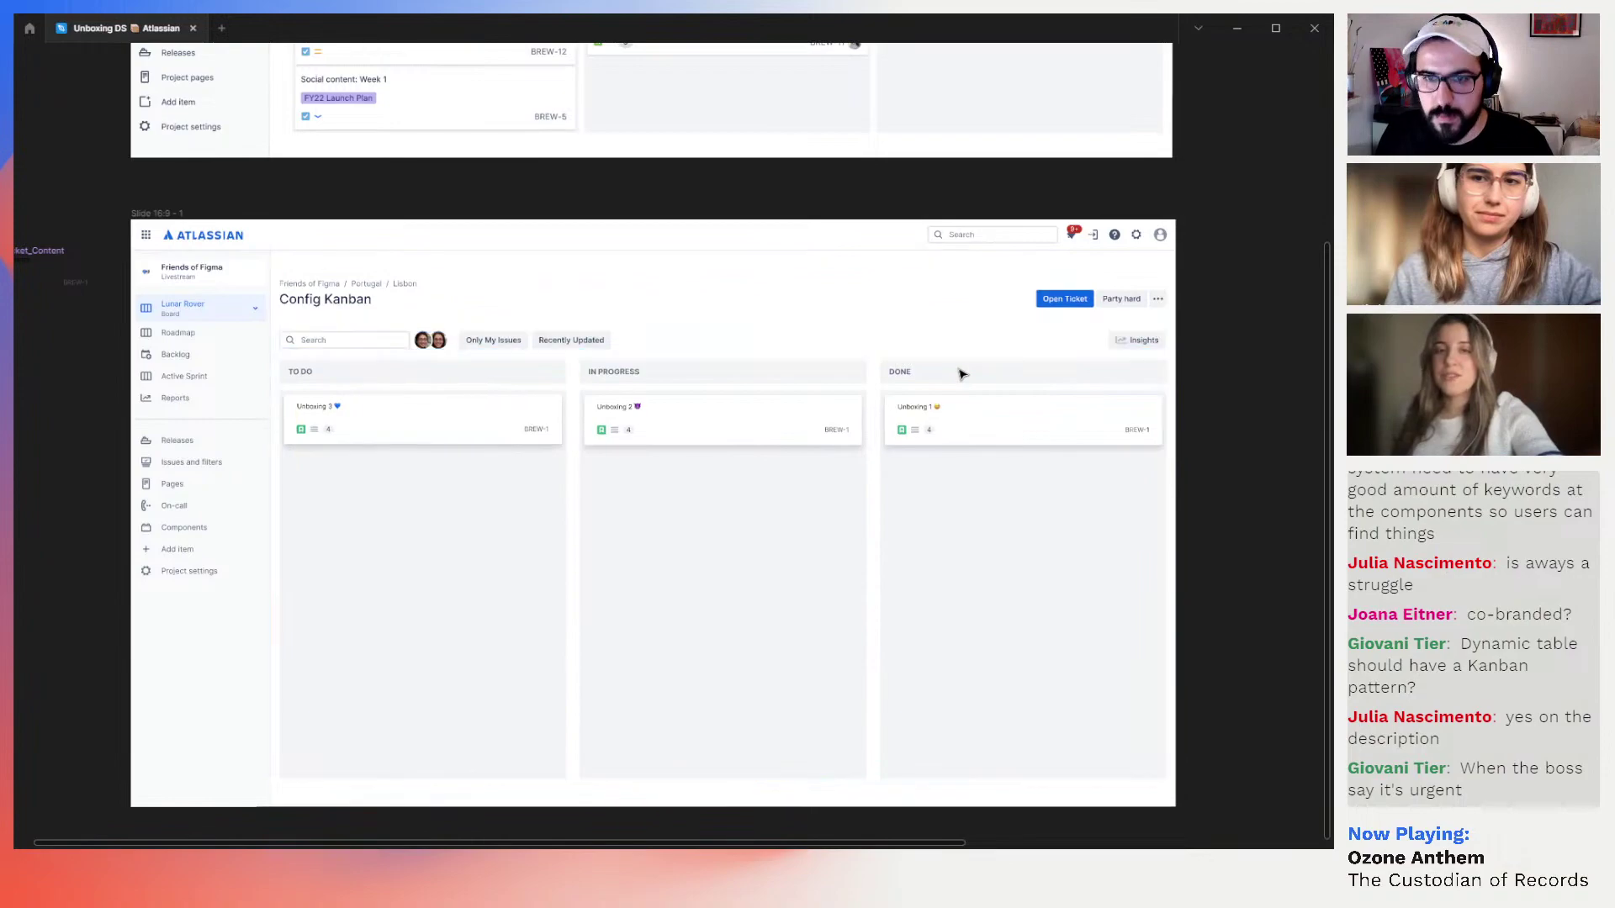
Show the interface again and set the page header, filter row and board frame to Fill container width
{"action": "key", "text": "ctrl+backslash"}
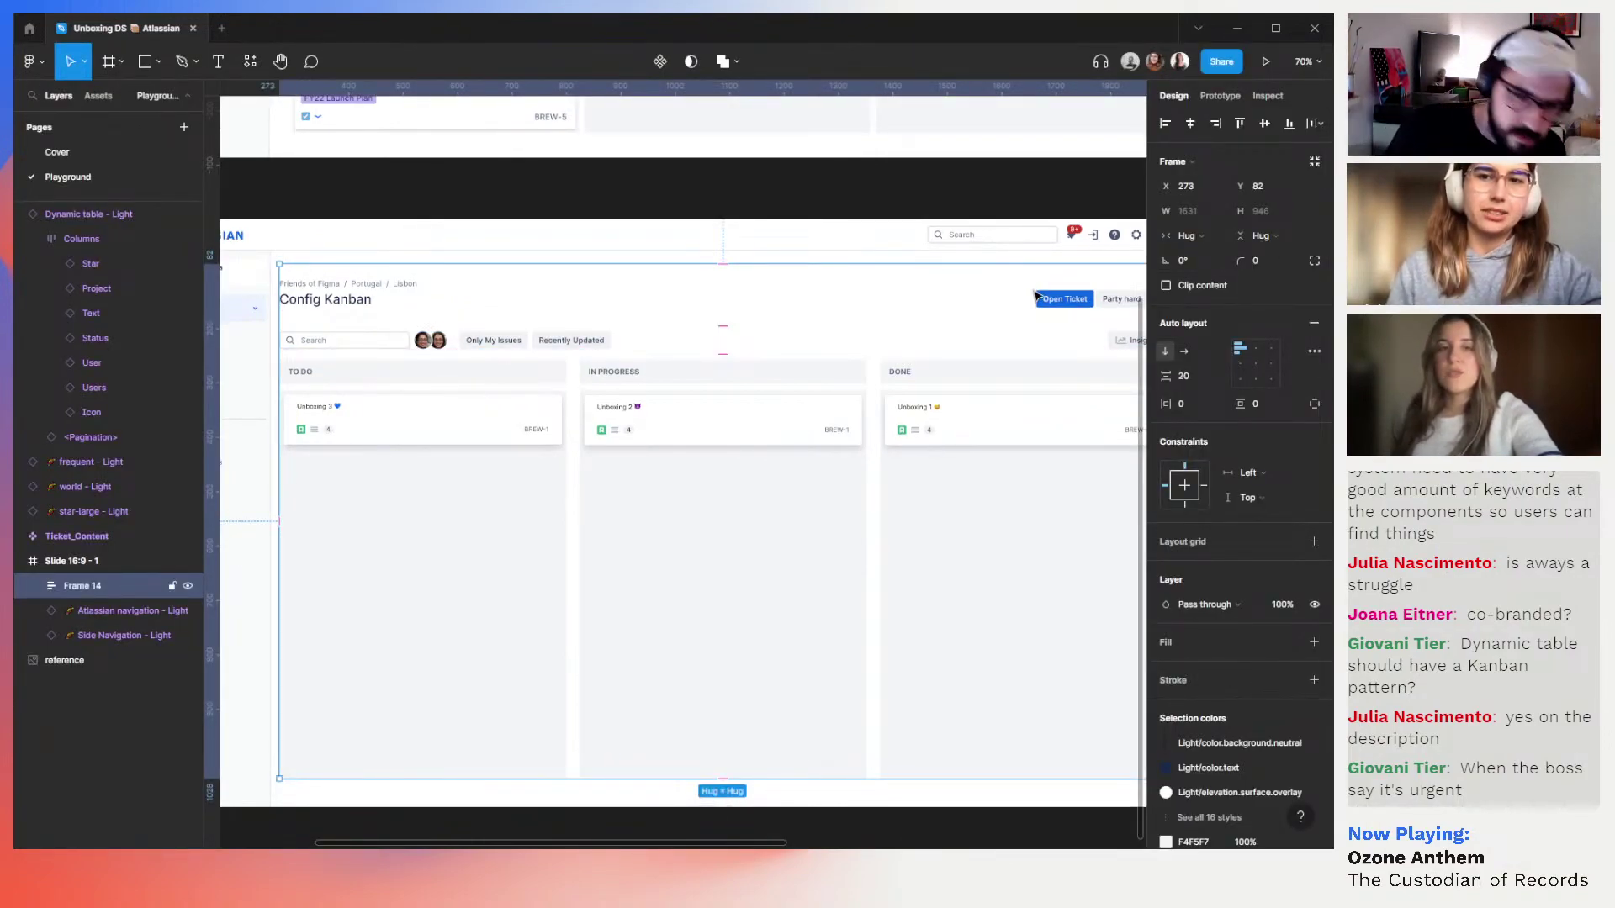
{"action": "key", "text": "Return"}
{"action": "left_click", "coordinate": [1208, 240]}
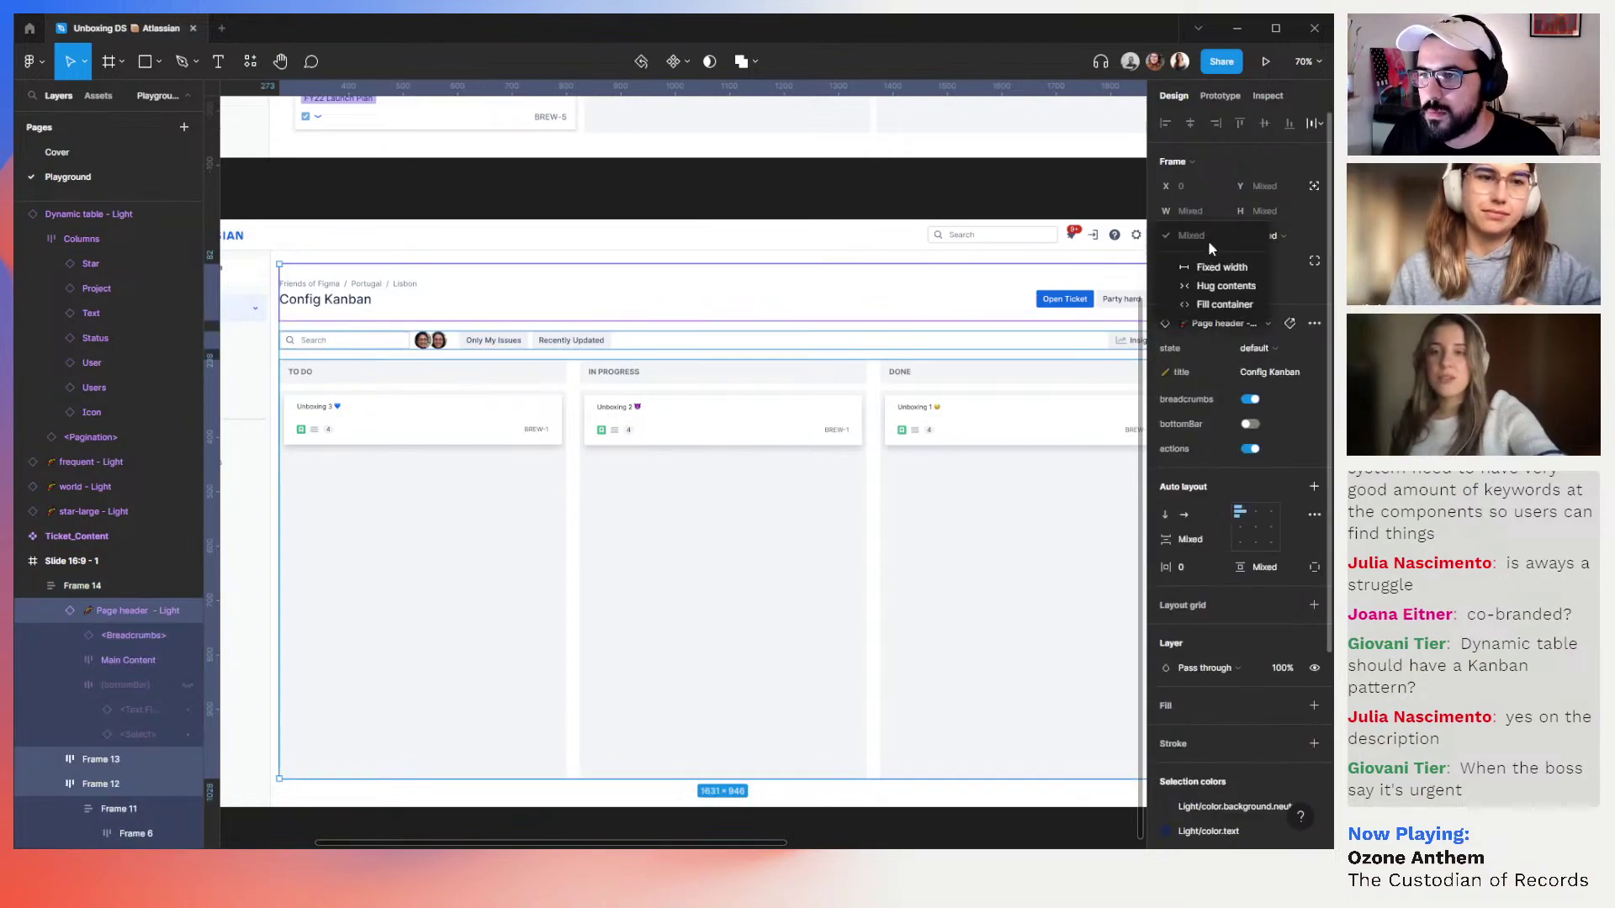
{"action": "left_click", "coordinate": [1183, 311]}
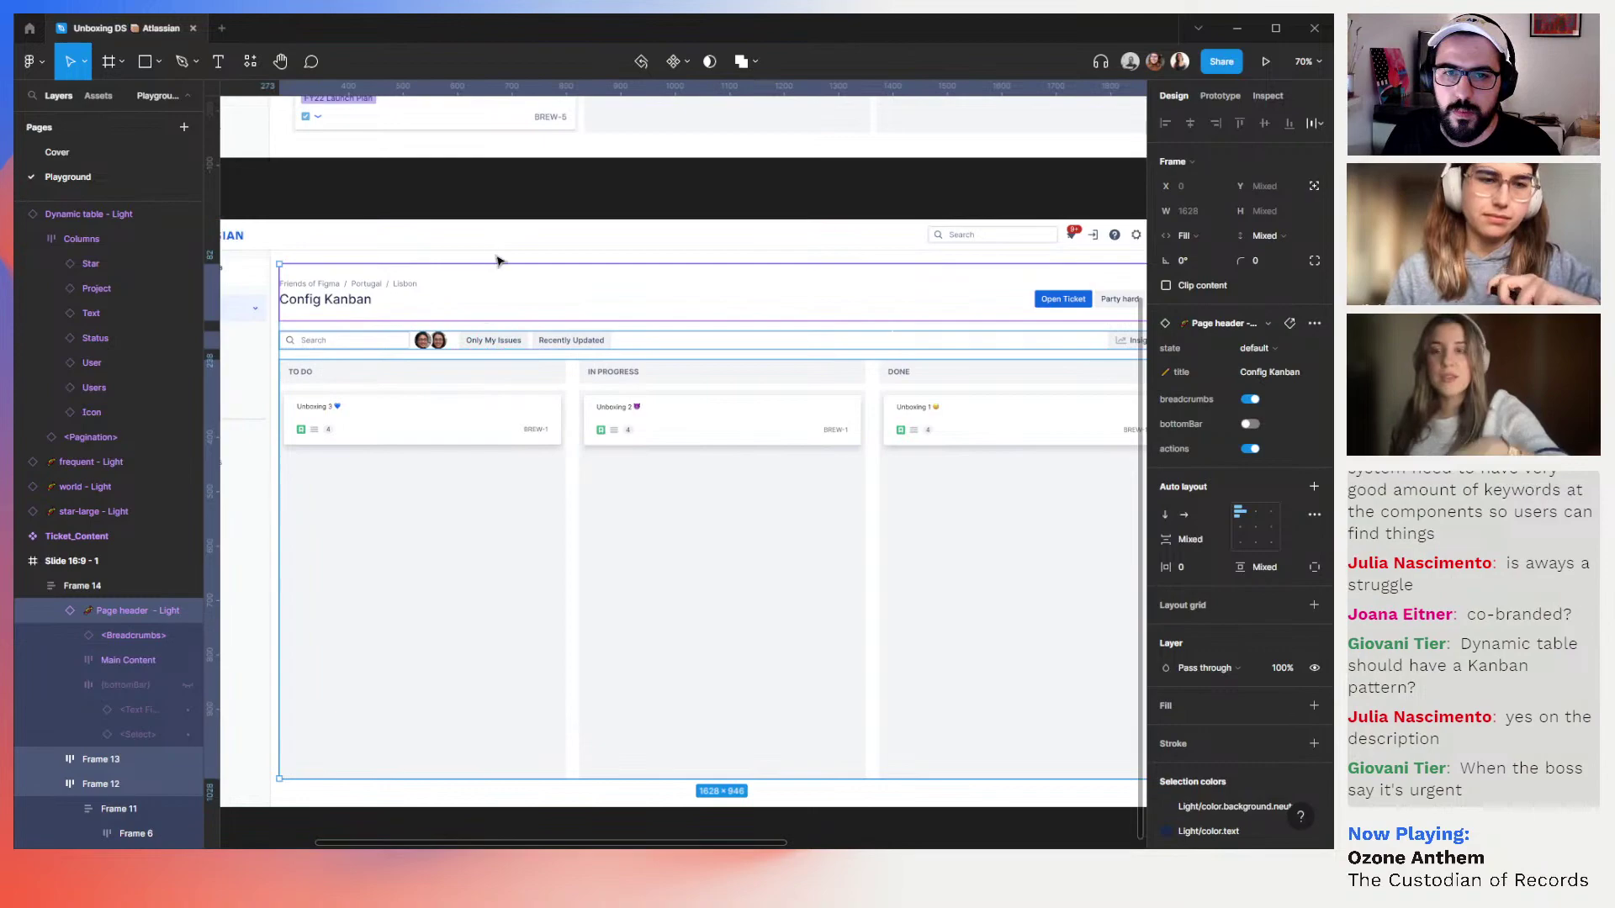
Stretch the combined content frame from Y 56 under the navigation bar to the slide's lower edge, 1020 high
{"action": "key", "text": "Escape"}
{"action": "left_click_drag", "start_coordinate": [536, 263], "coordinate": [541, 249]}
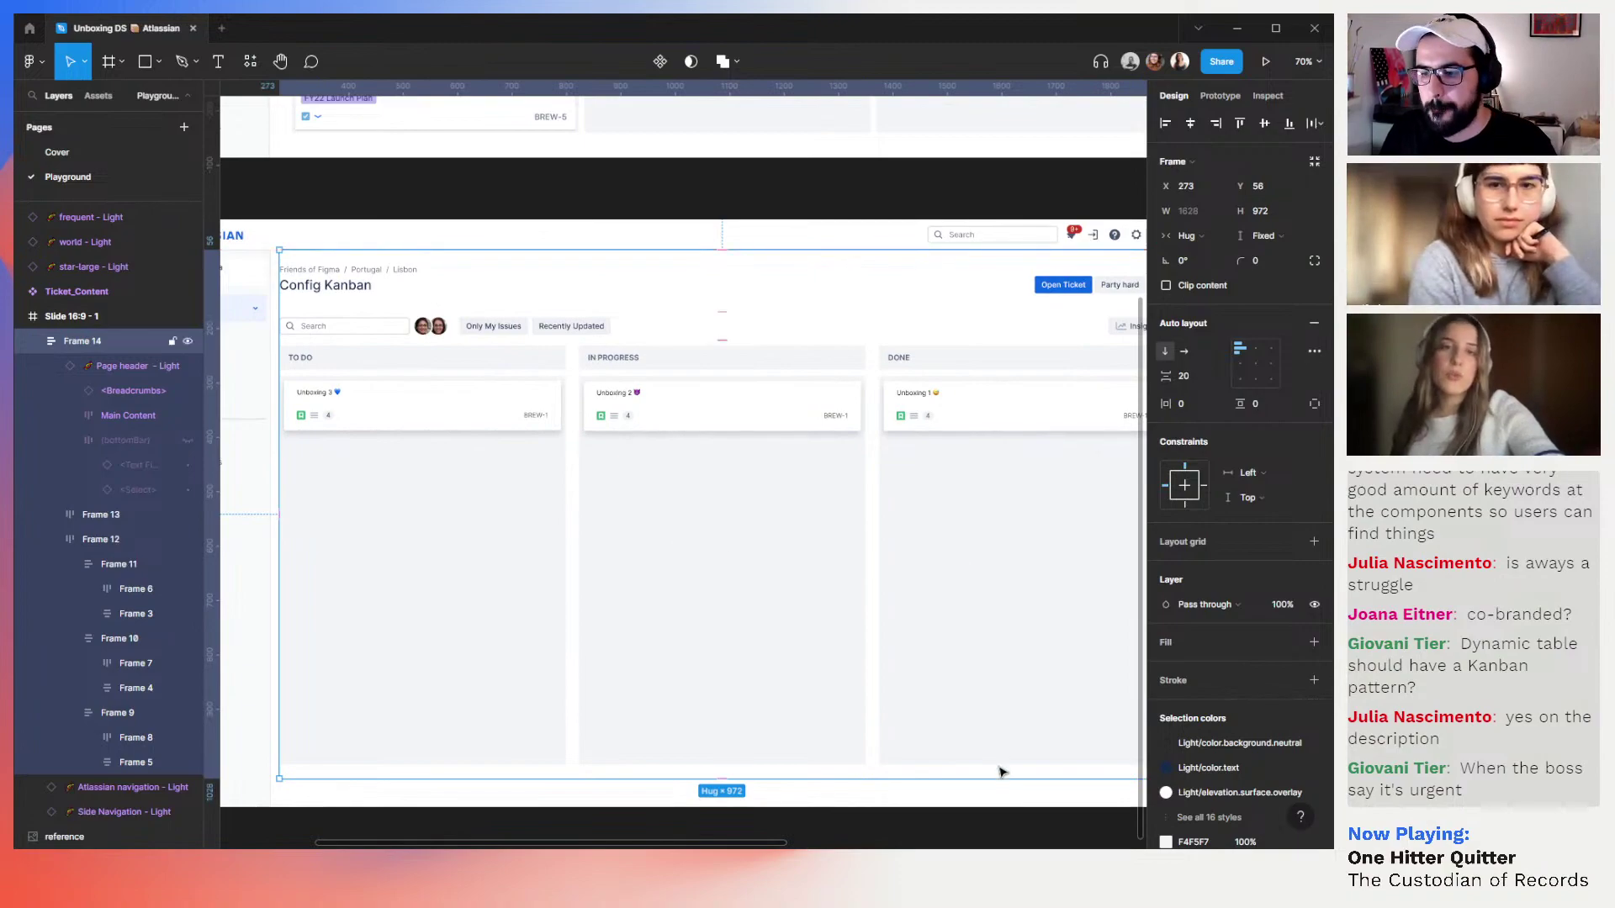
{"action": "left_click_drag", "start_coordinate": [997, 793], "coordinate": [996, 805]}
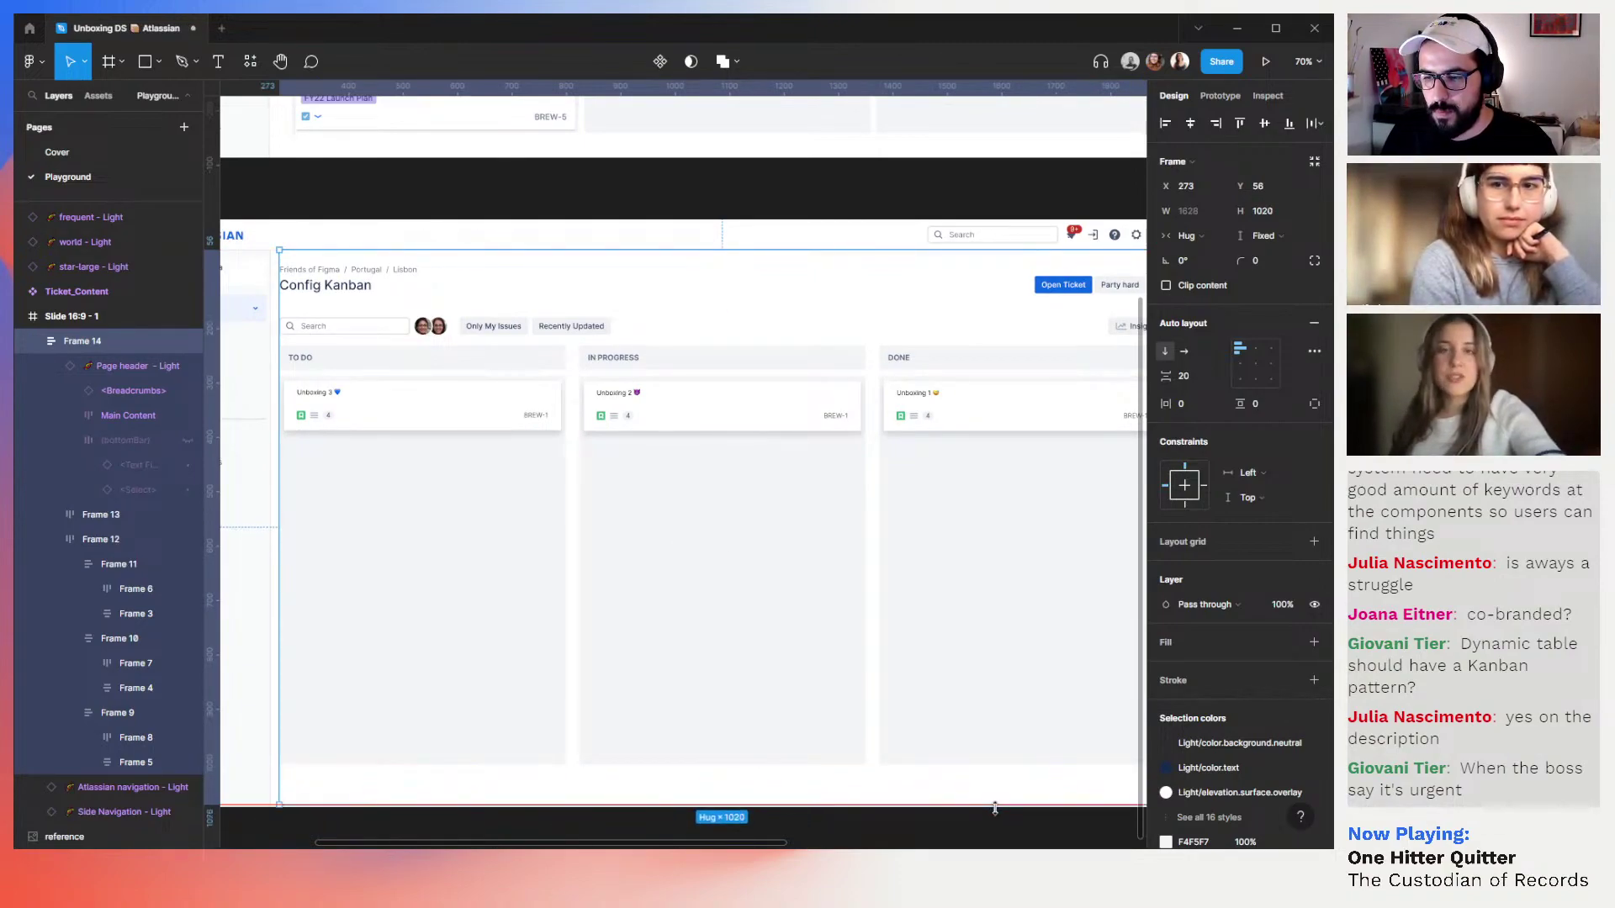
{"action": "left_click_drag", "start_coordinate": [995, 812], "coordinate": [995, 815]}
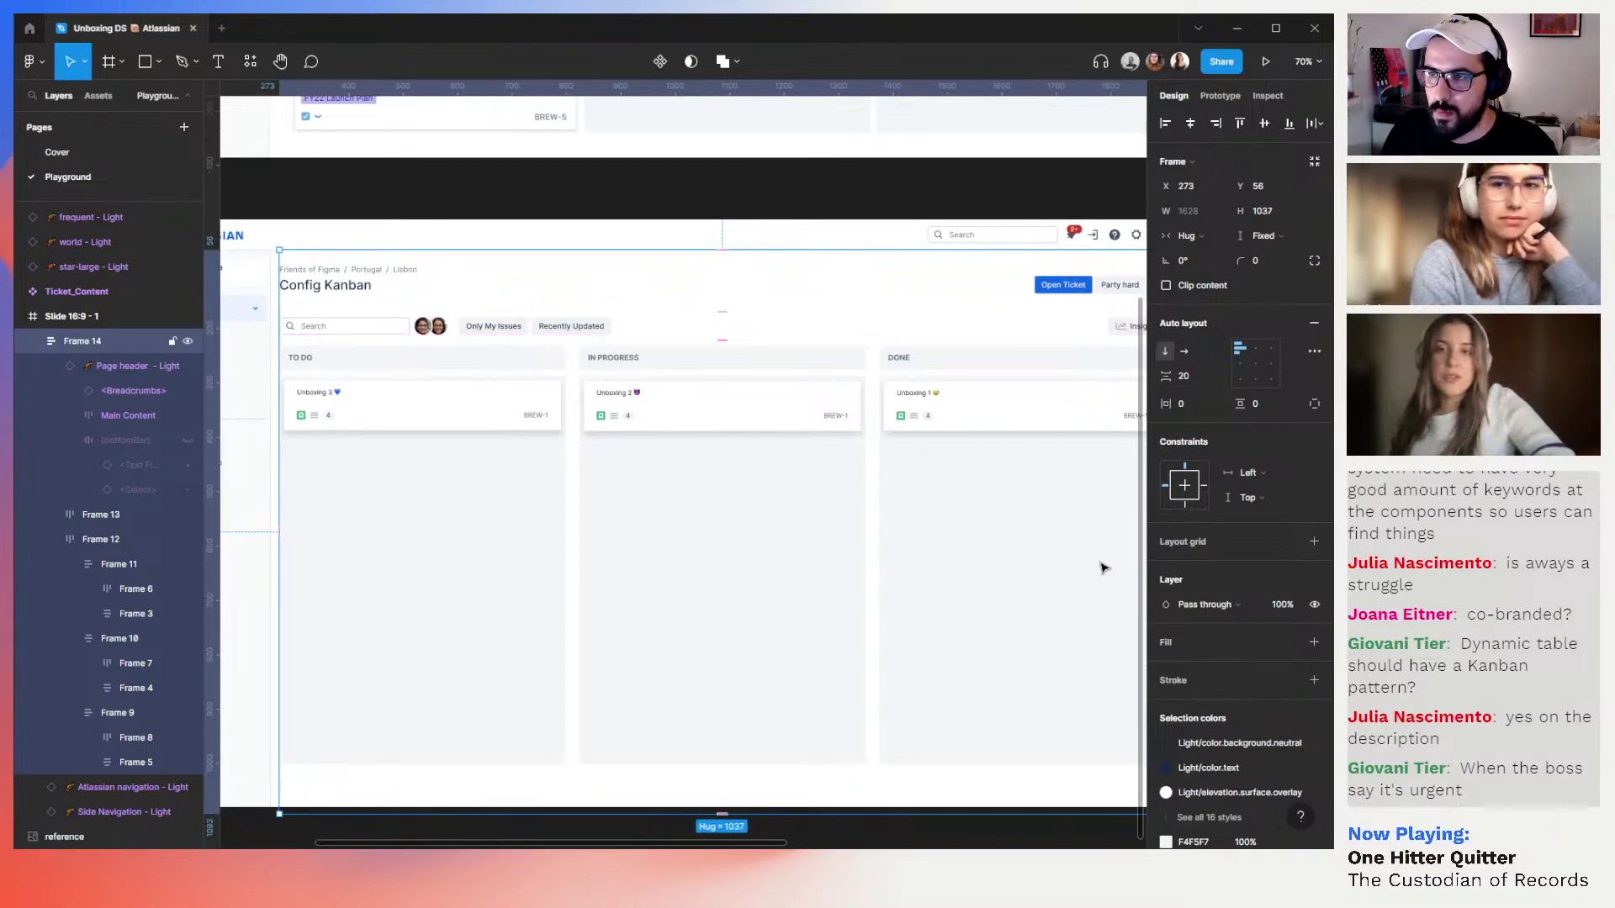
{"action": "left_click_drag", "start_coordinate": [1013, 813], "coordinate": [1012, 808]}
Set the board frame holding the three columns to Fill container height
{"action": "left_click", "coordinate": [978, 705]}
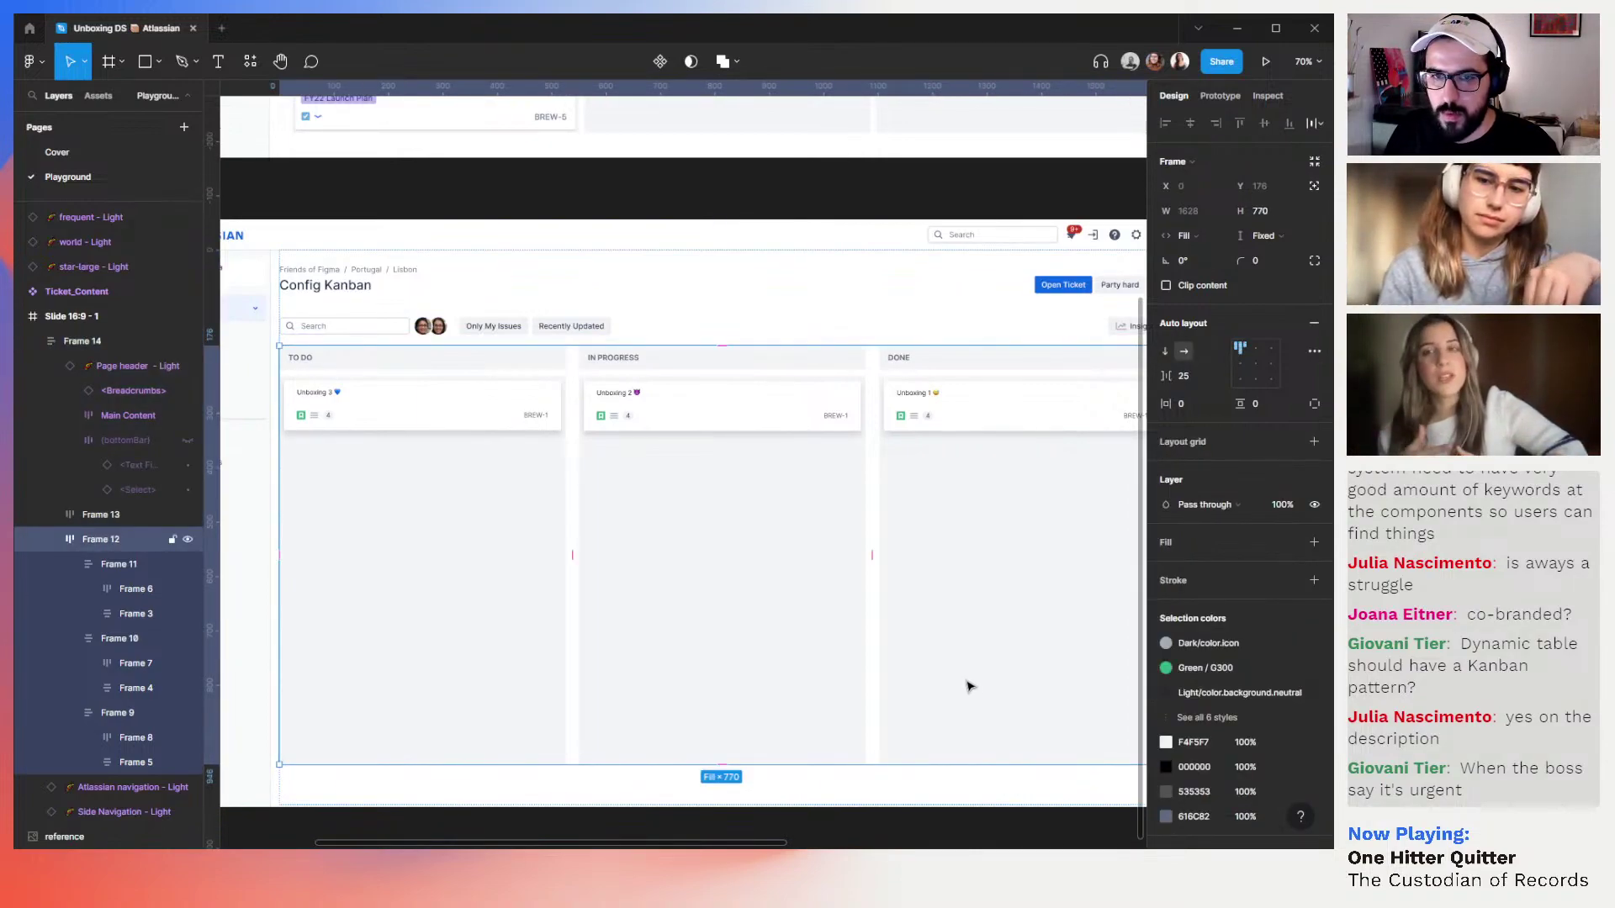
{"action": "left_click", "coordinate": [1261, 236]}
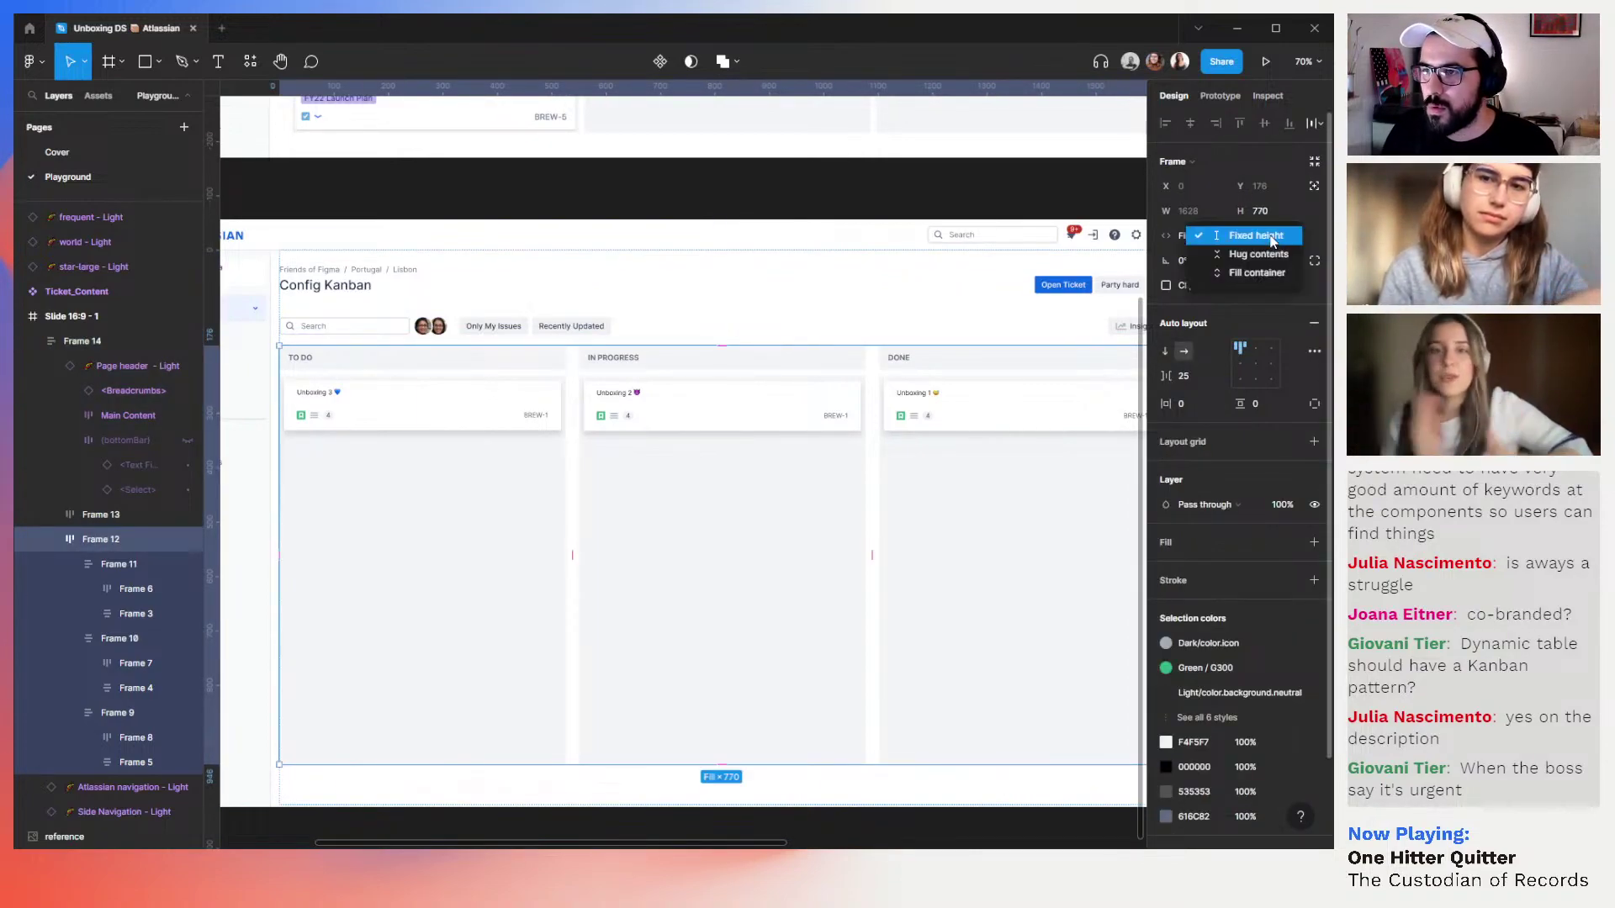
{"action": "left_click", "coordinate": [1251, 280]}
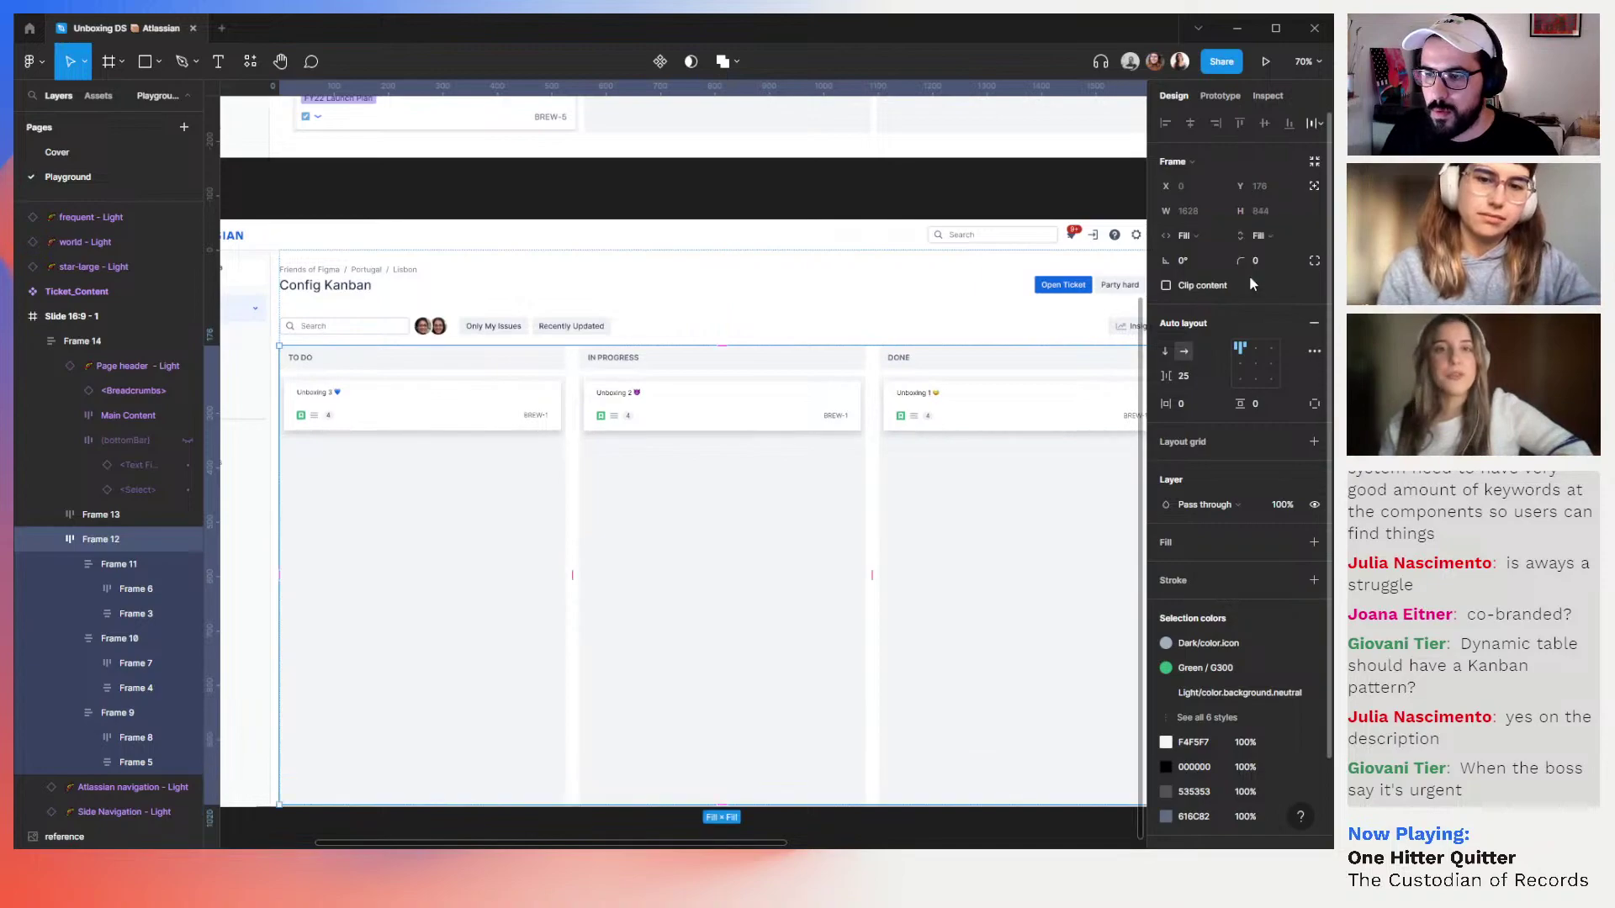
Set the content frame's vertical padding to 0 above and 16 below, and hide the interface
{"action": "left_click", "coordinate": [730, 262]}
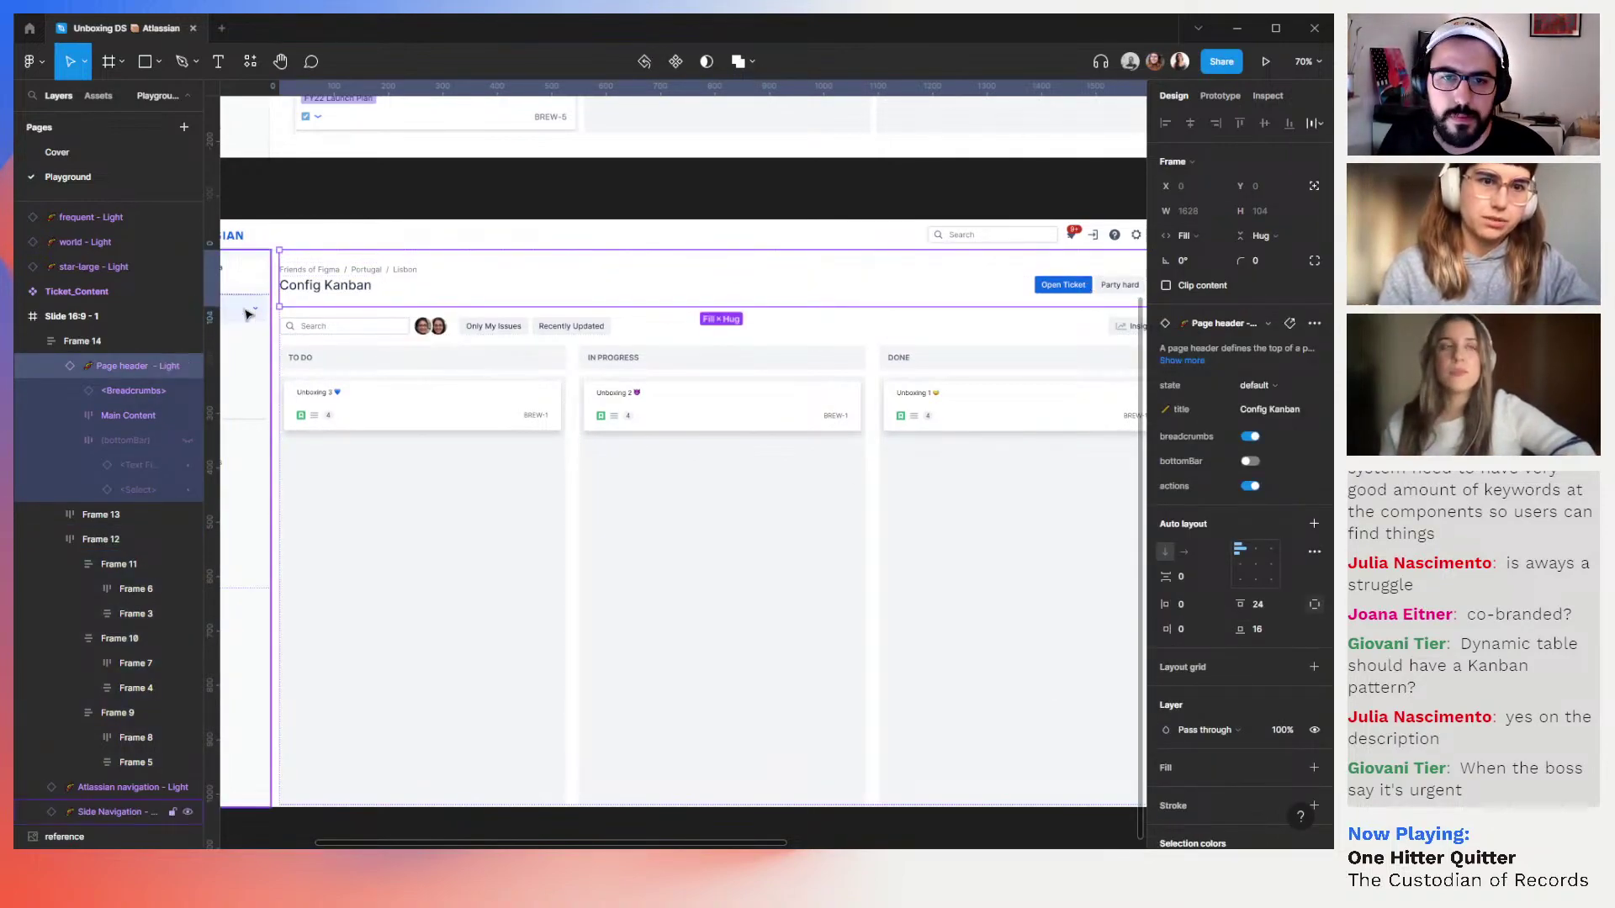
{"action": "left_click", "coordinate": [362, 345]}
{"action": "left_click", "coordinate": [1261, 404]}
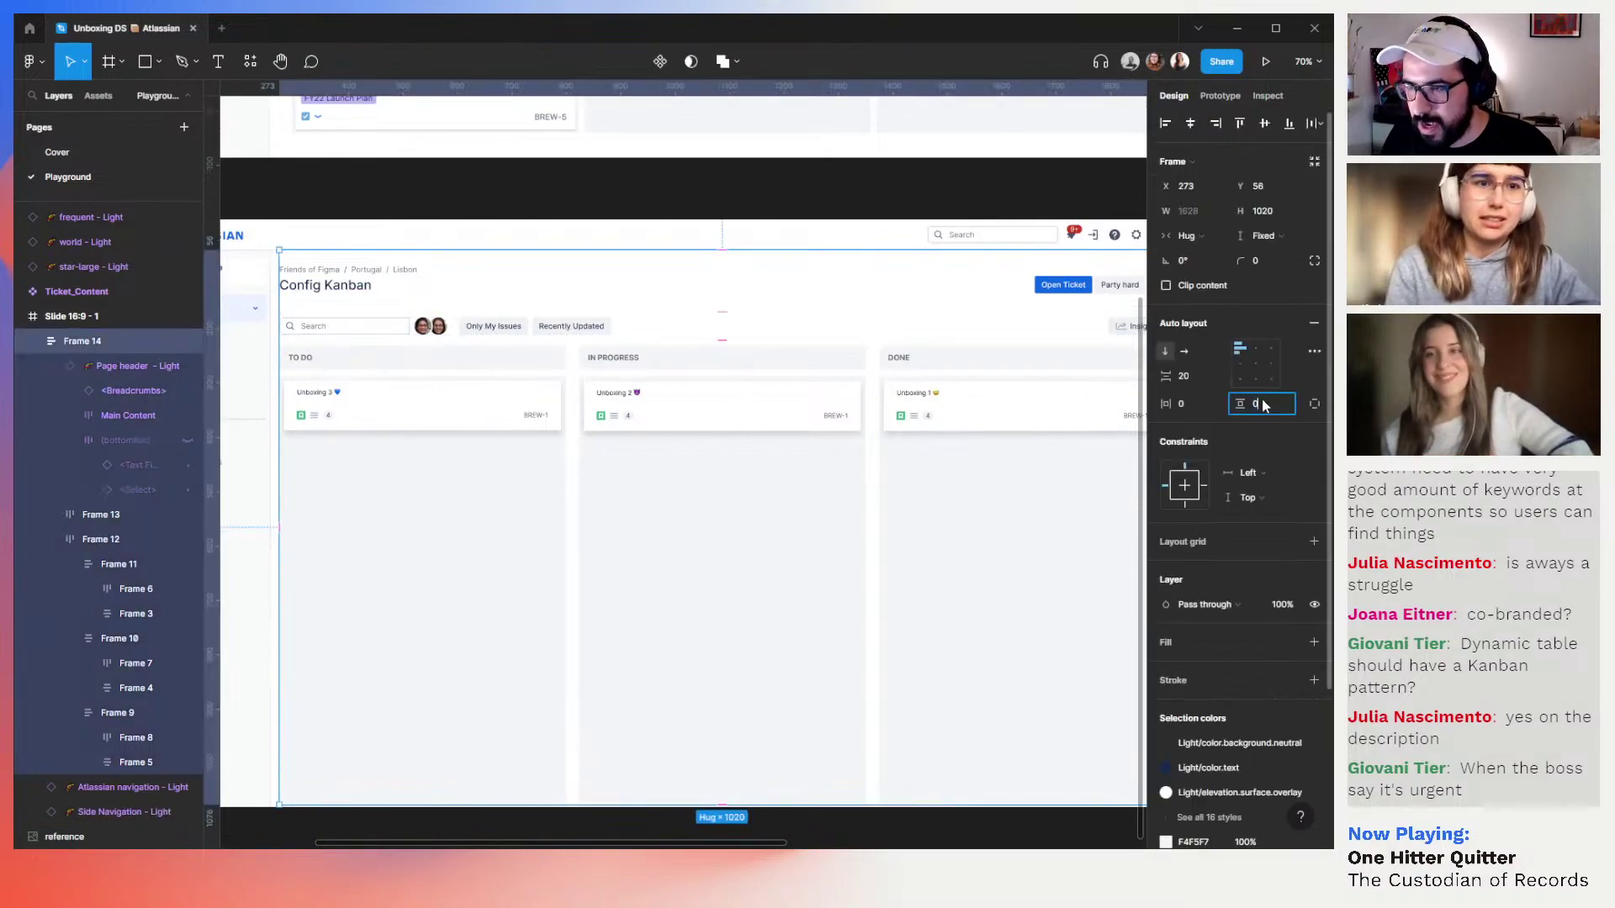
{"action": "type", "text": ", 16"}
{"action": "key", "text": "Return"}
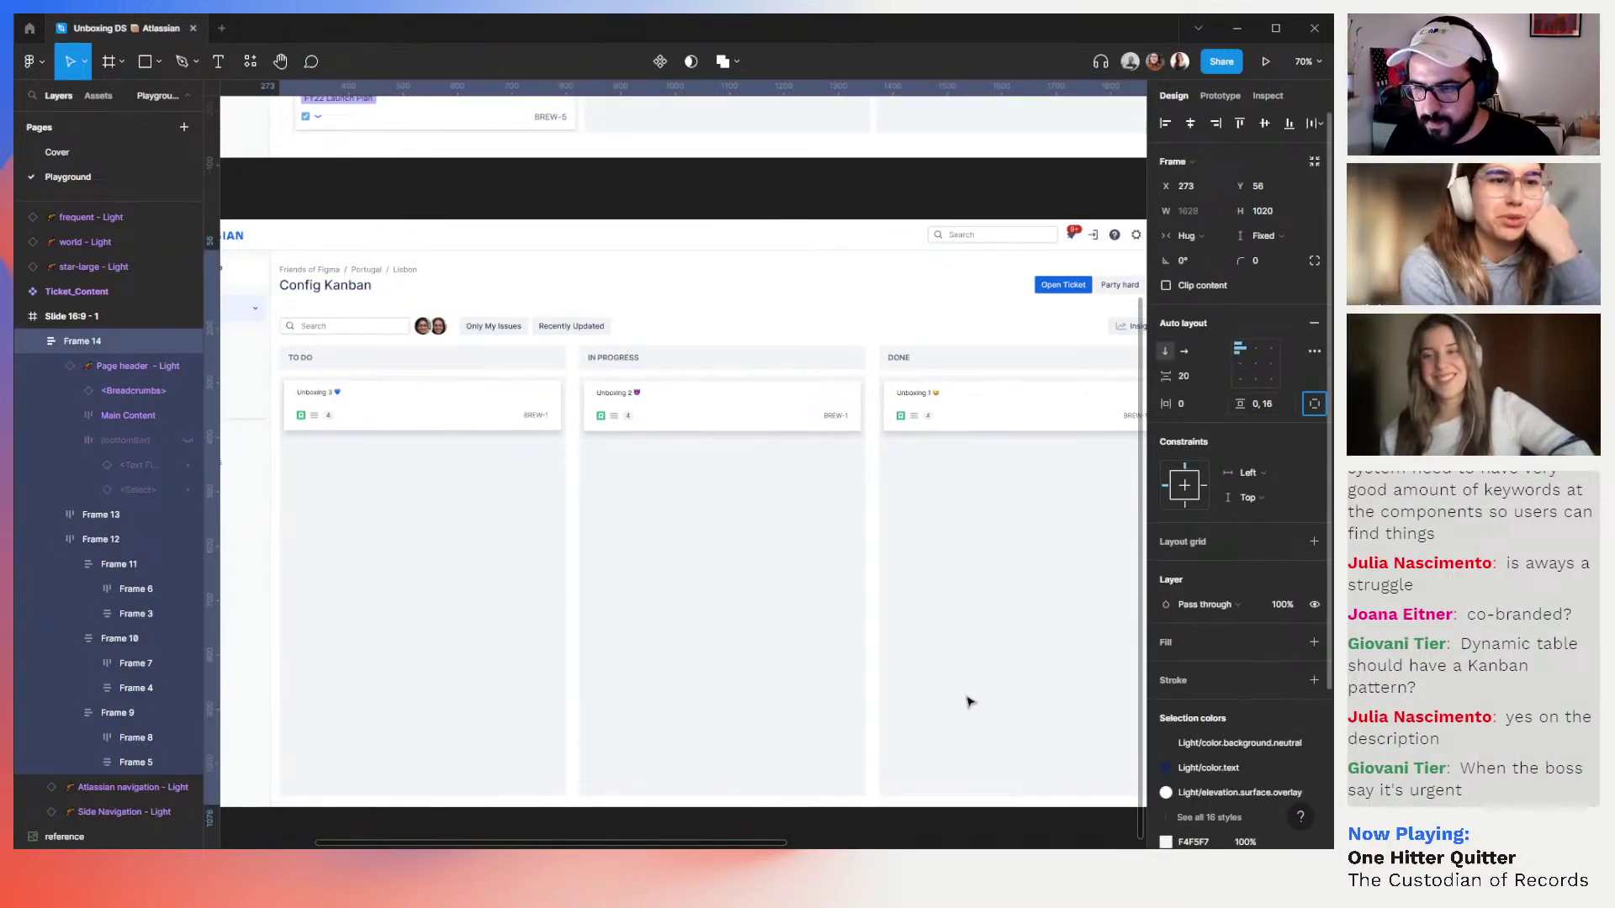
{"action": "left_click", "coordinate": [641, 211]}
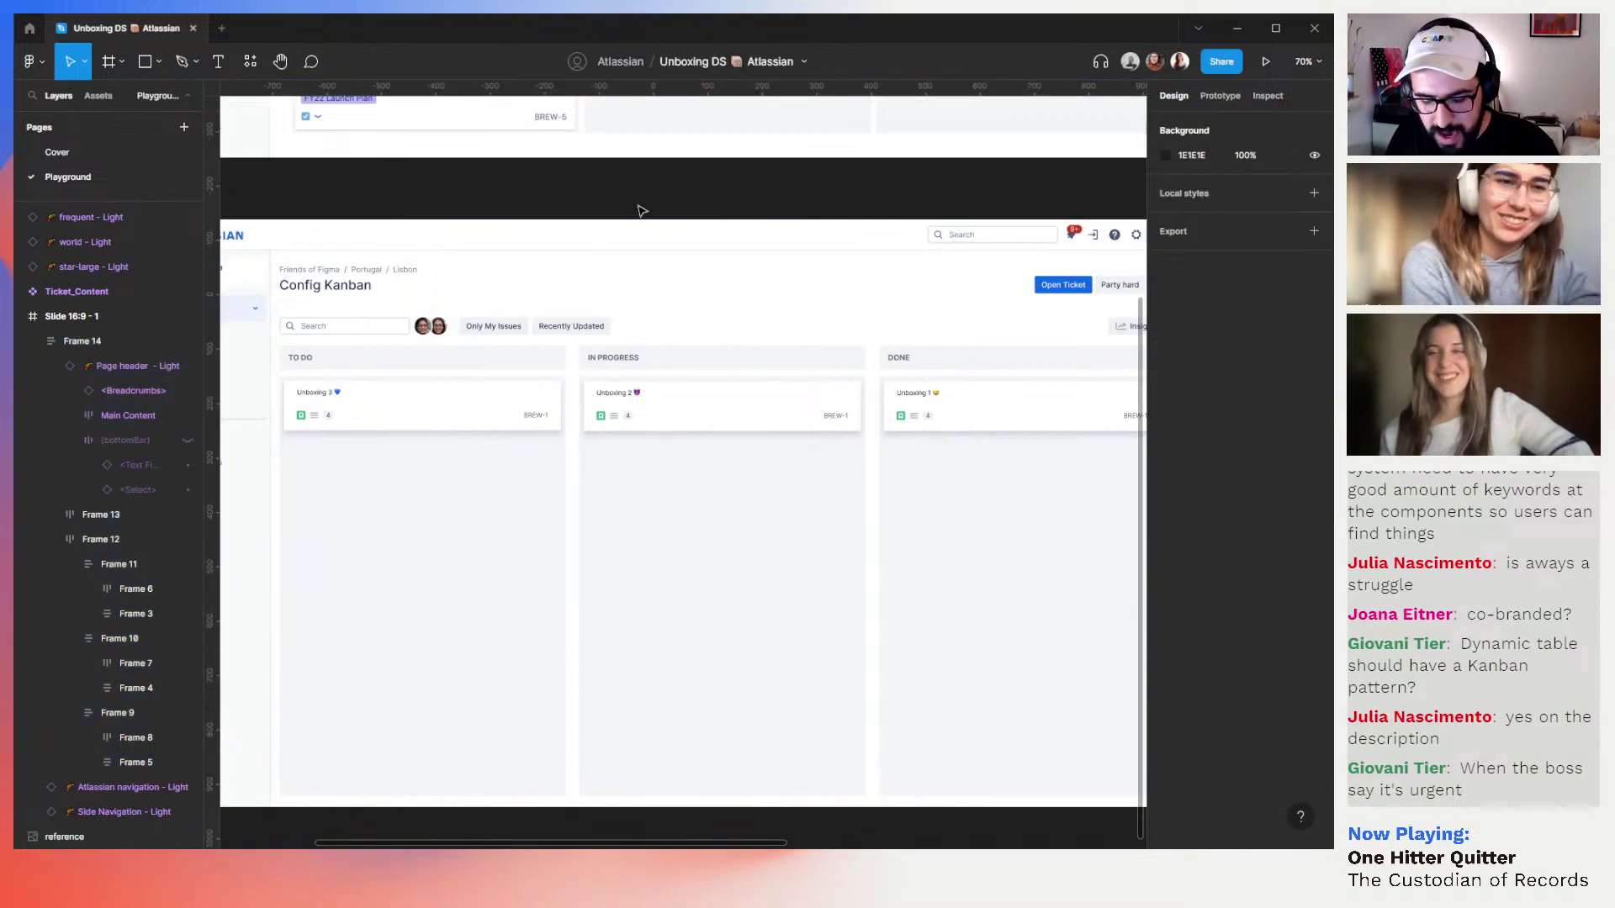
{"action": "key", "text": "ctrl+backslash"}
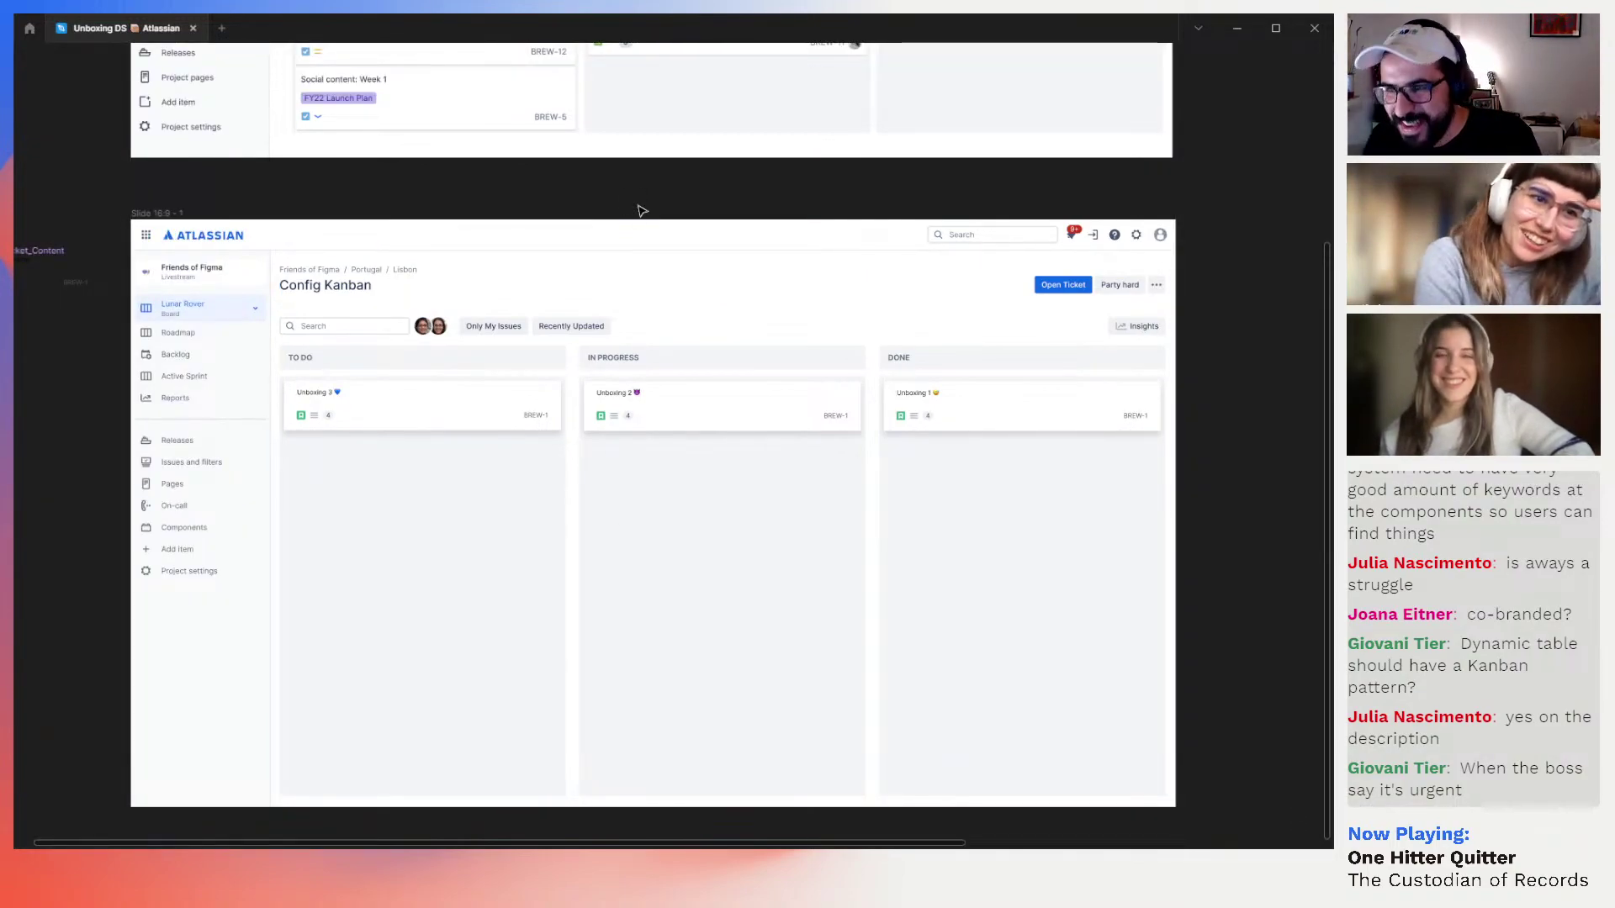